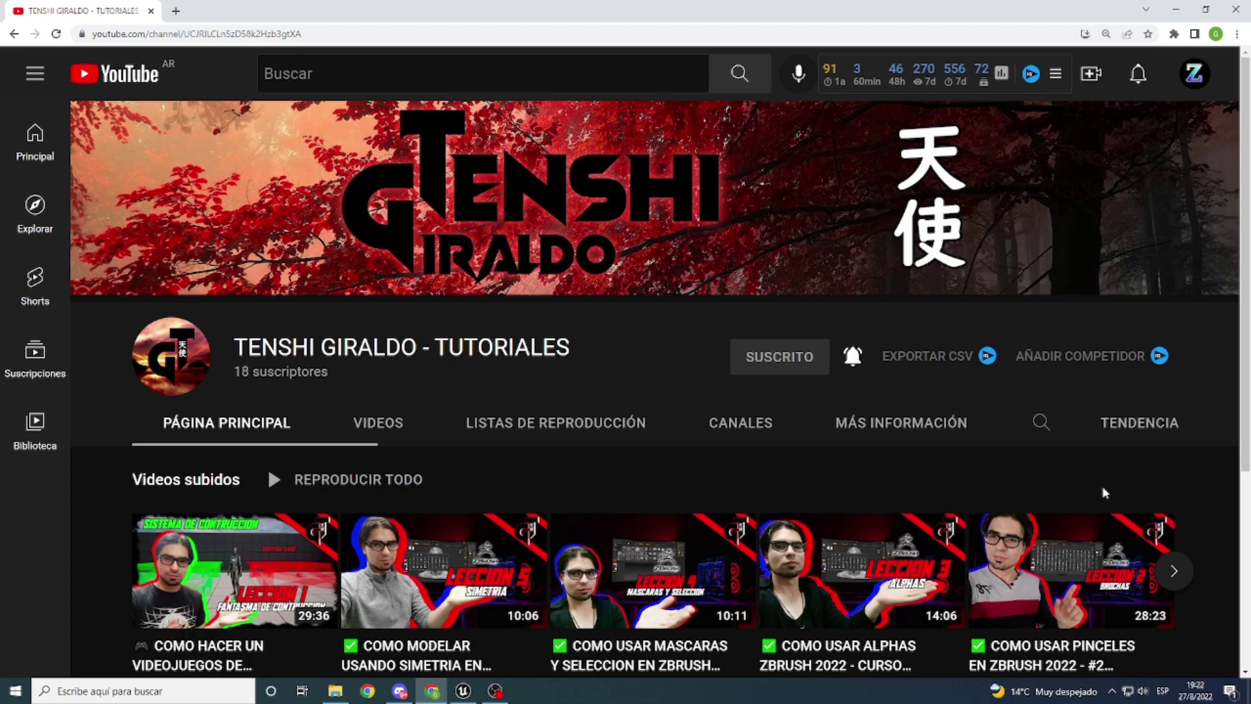
Step: Zoom in and out around the dining area to inspect the dim villa interior
mouse_move(1027, 547)
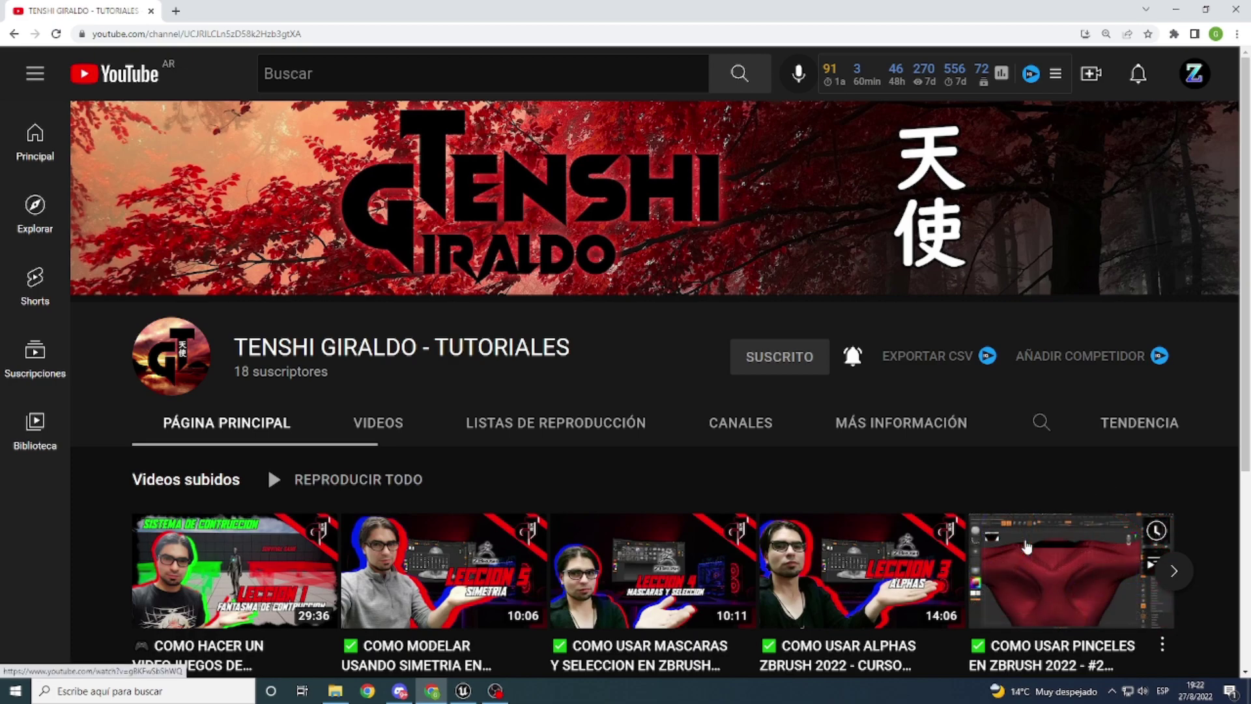
mouse_move(632, 585)
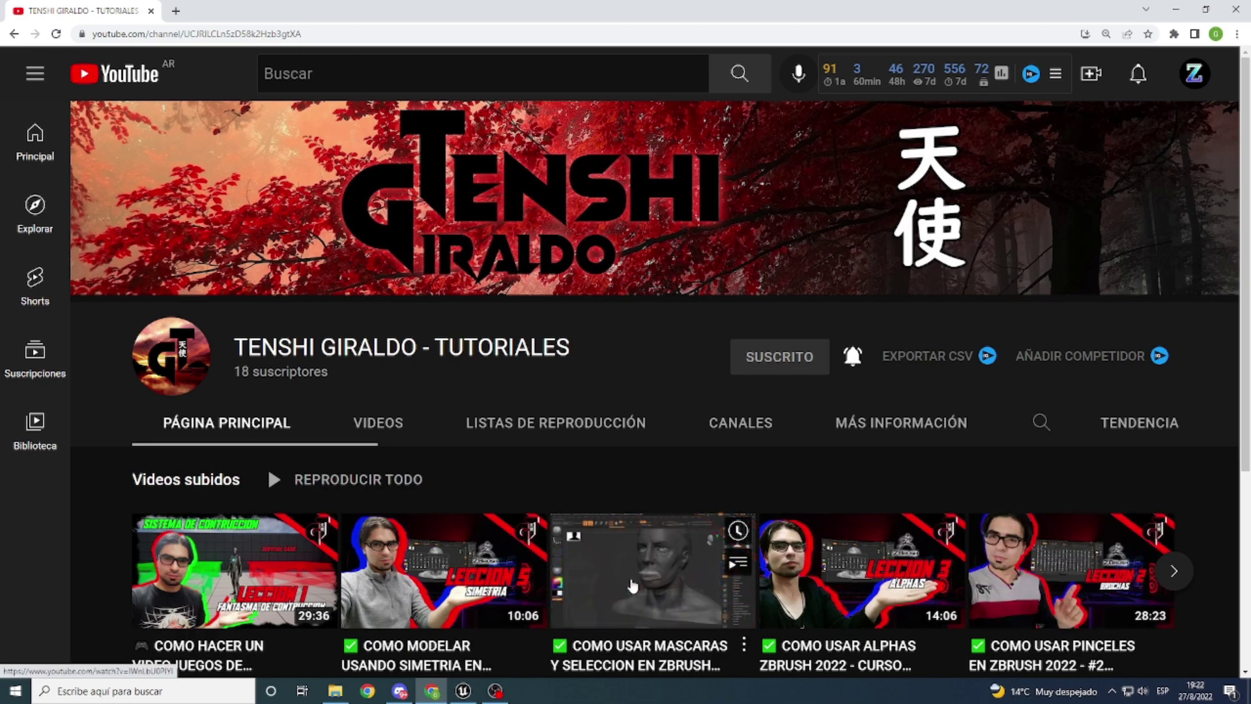
scroll(632, 585, "down", 1)
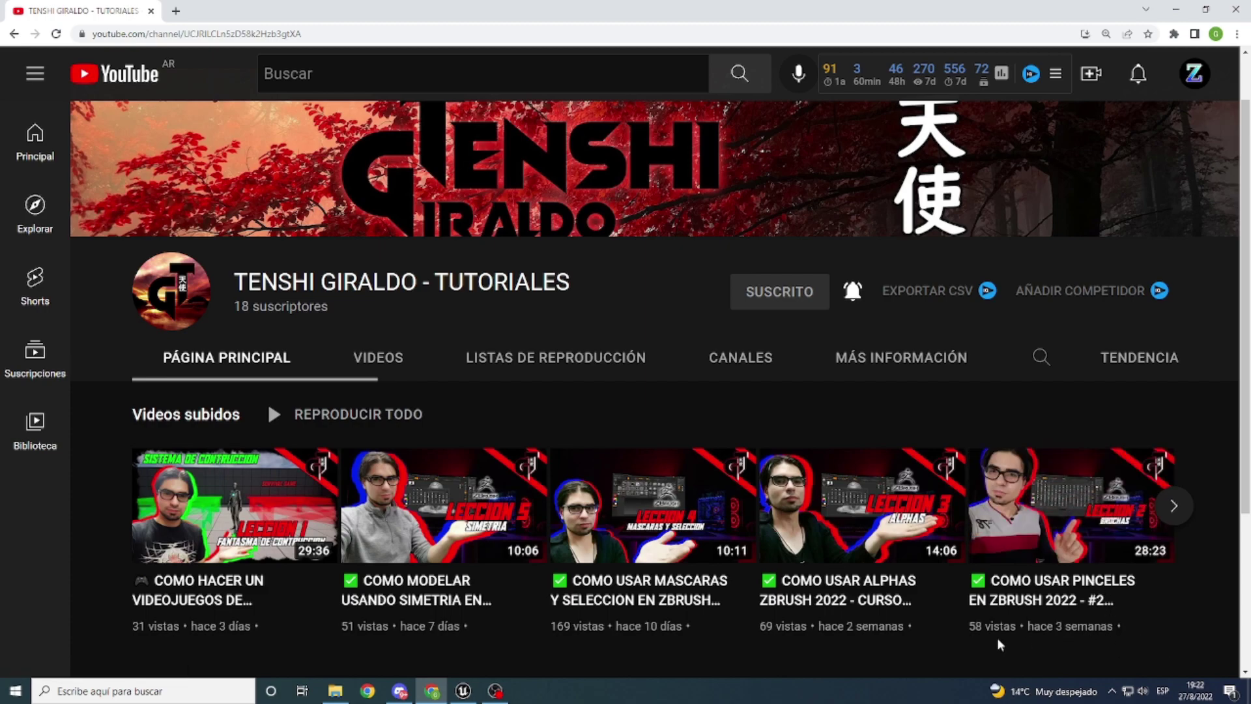
scroll(841, 641, "up", 1)
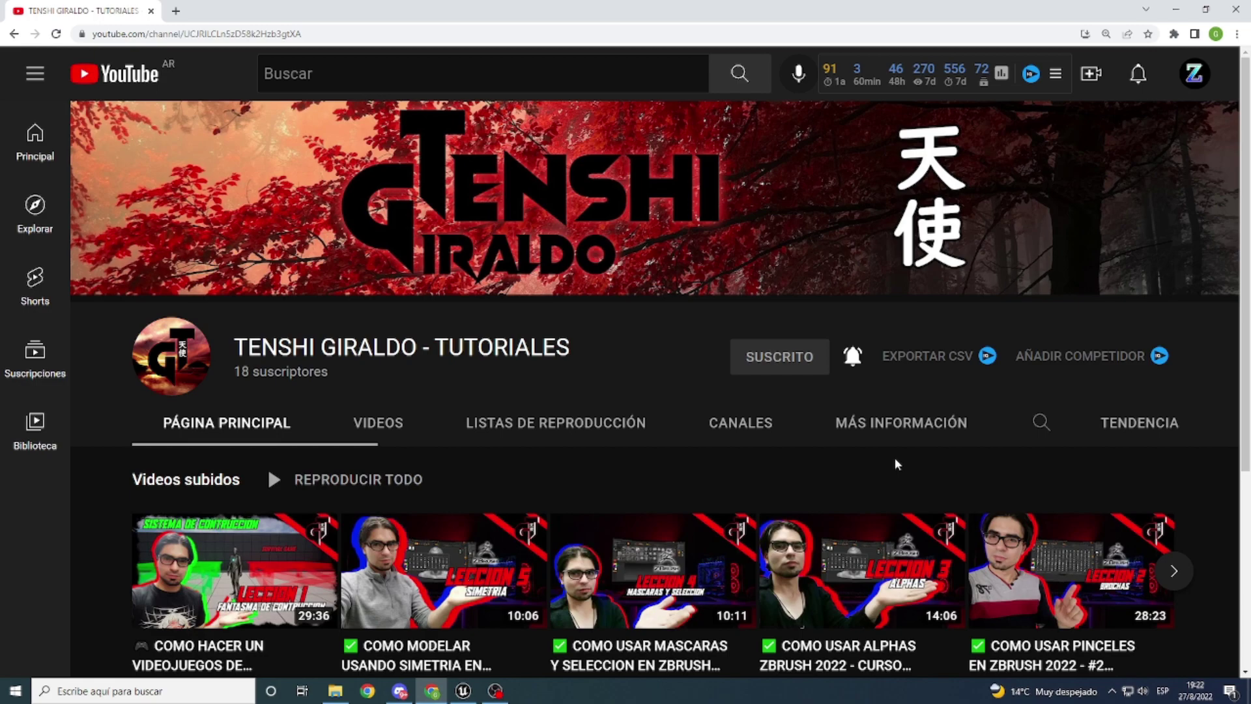
scroll(893, 457, "down", 1)
scroll(894, 457, "up", 1)
scroll(894, 457, "down", 1)
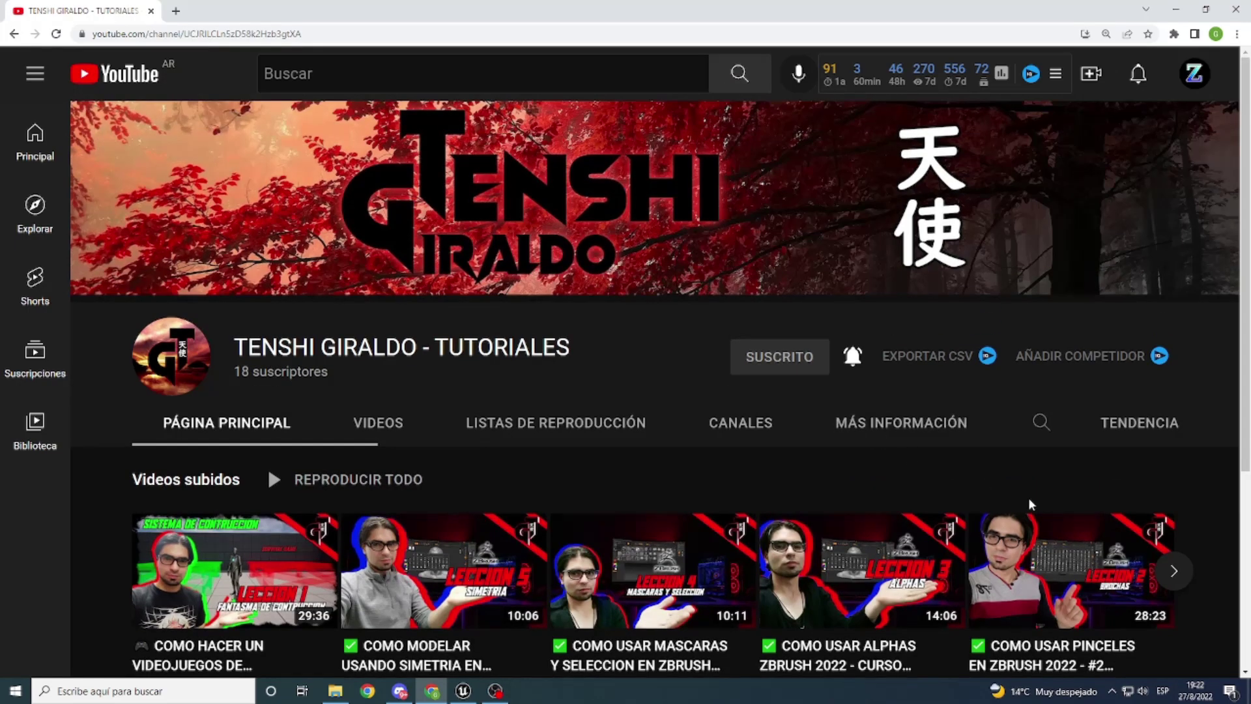
mouse_move(1103, 551)
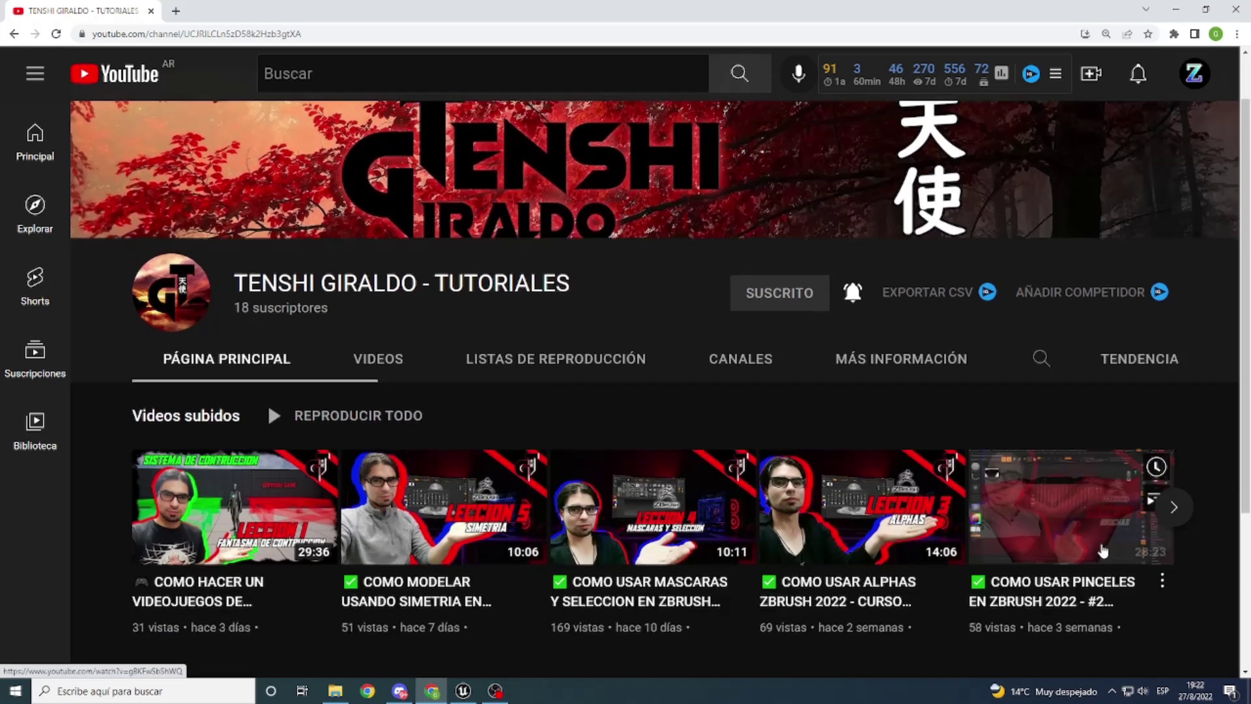
scroll(1006, 606, "down", 1)
scroll(997, 626, "up", 1)
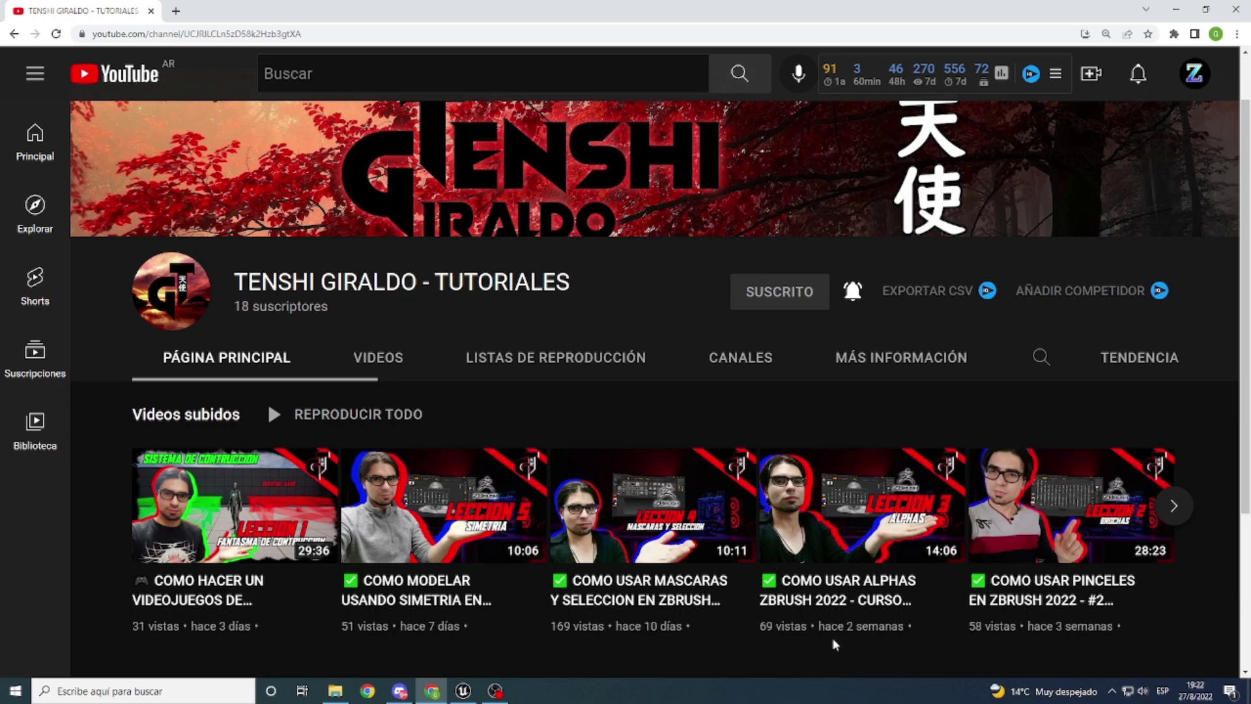
mouse_move(210, 573)
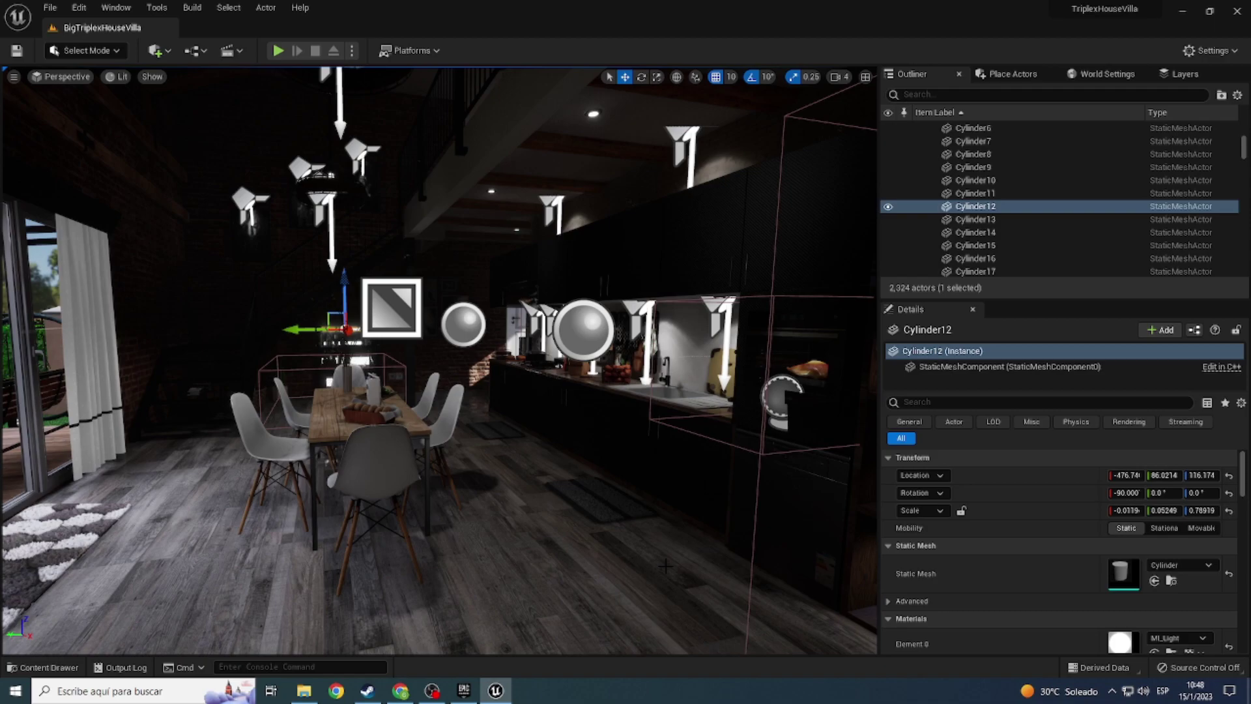
Step: Switch to Game View and fly past the glass door and fridge to the dining table and kitchen
key("g")
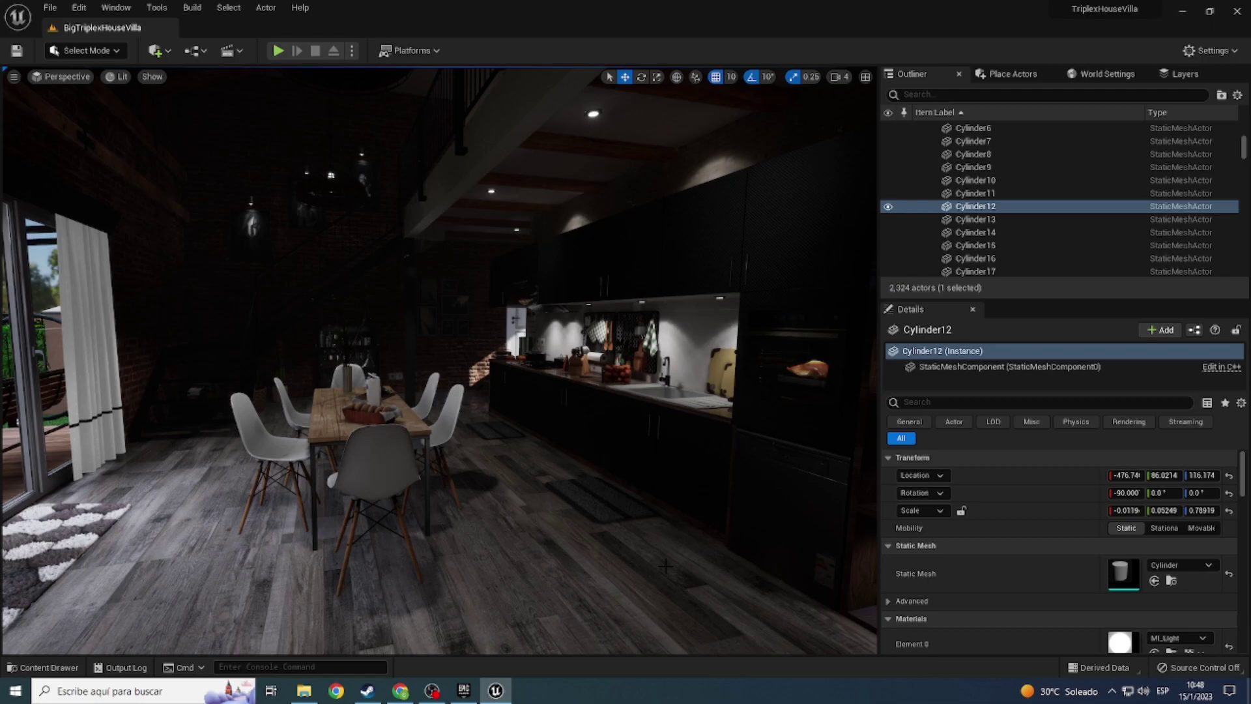
mouse_move(665, 566)
left_mouse_down()
mouse_move(495, 417)
mouse_move(365, 339)
mouse_move(365, 313)
left_mouse_up()
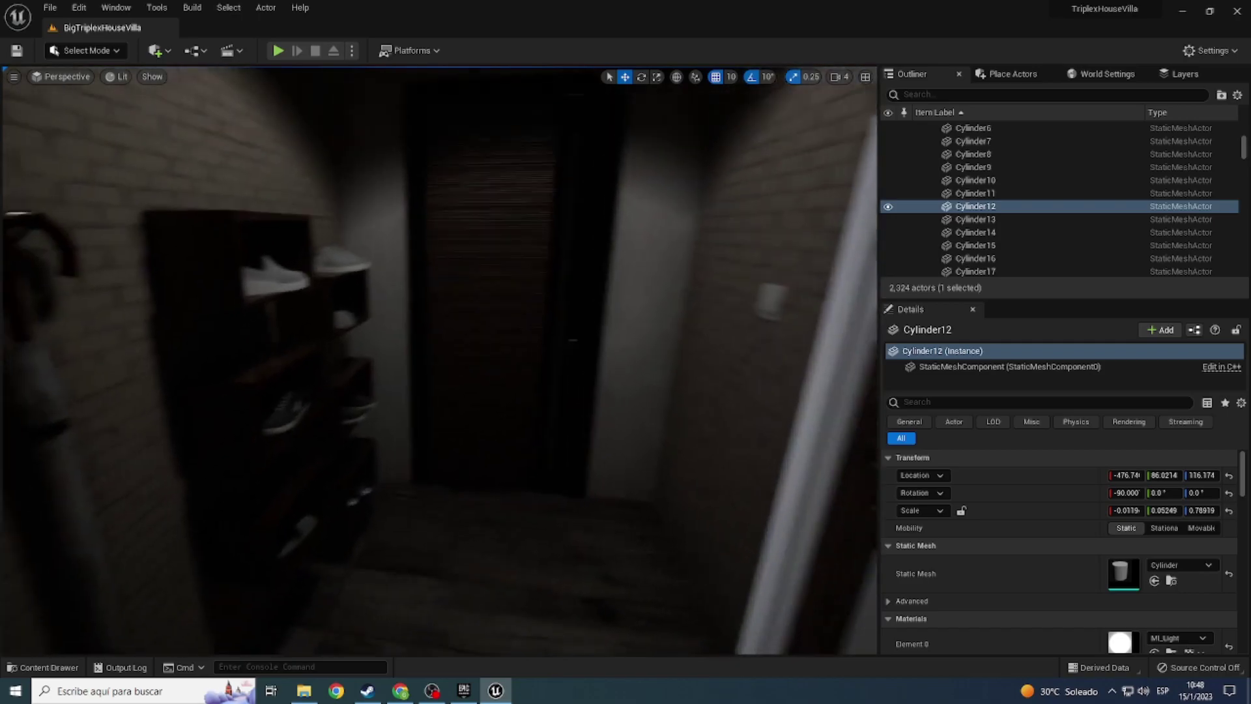
left_click_drag(365, 312, 391, 313)
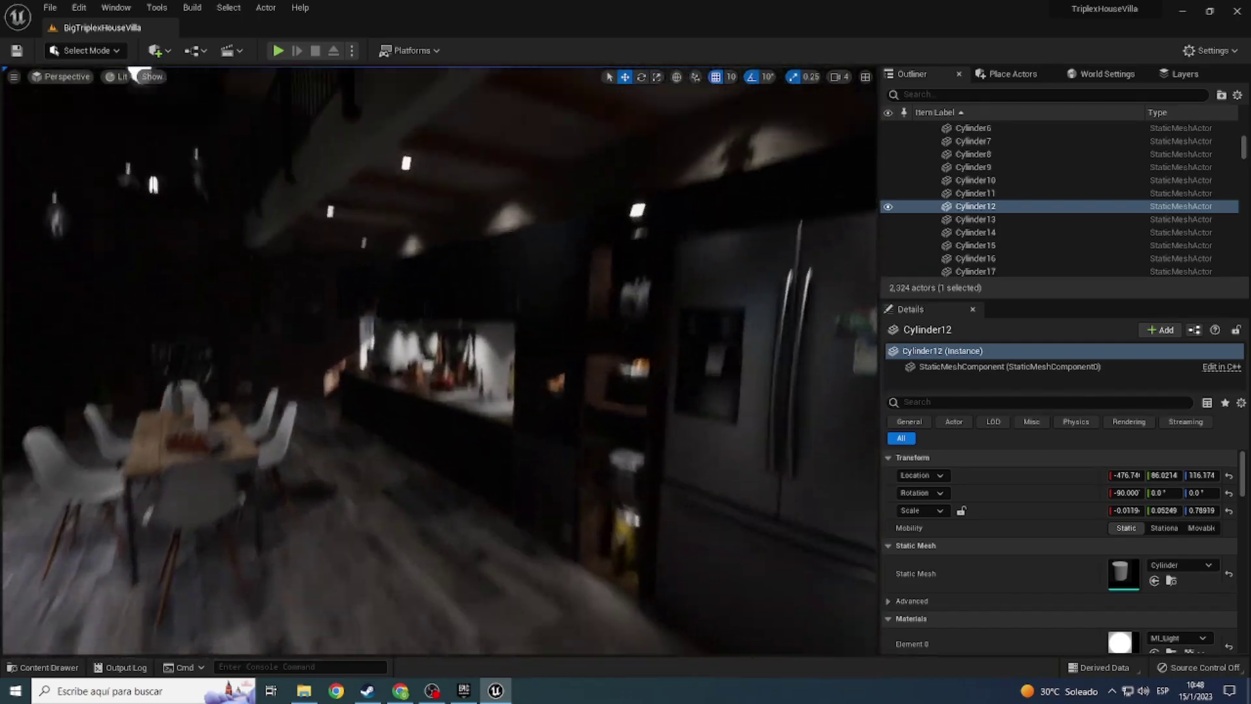
left_click_drag(660, 563, 659, 563)
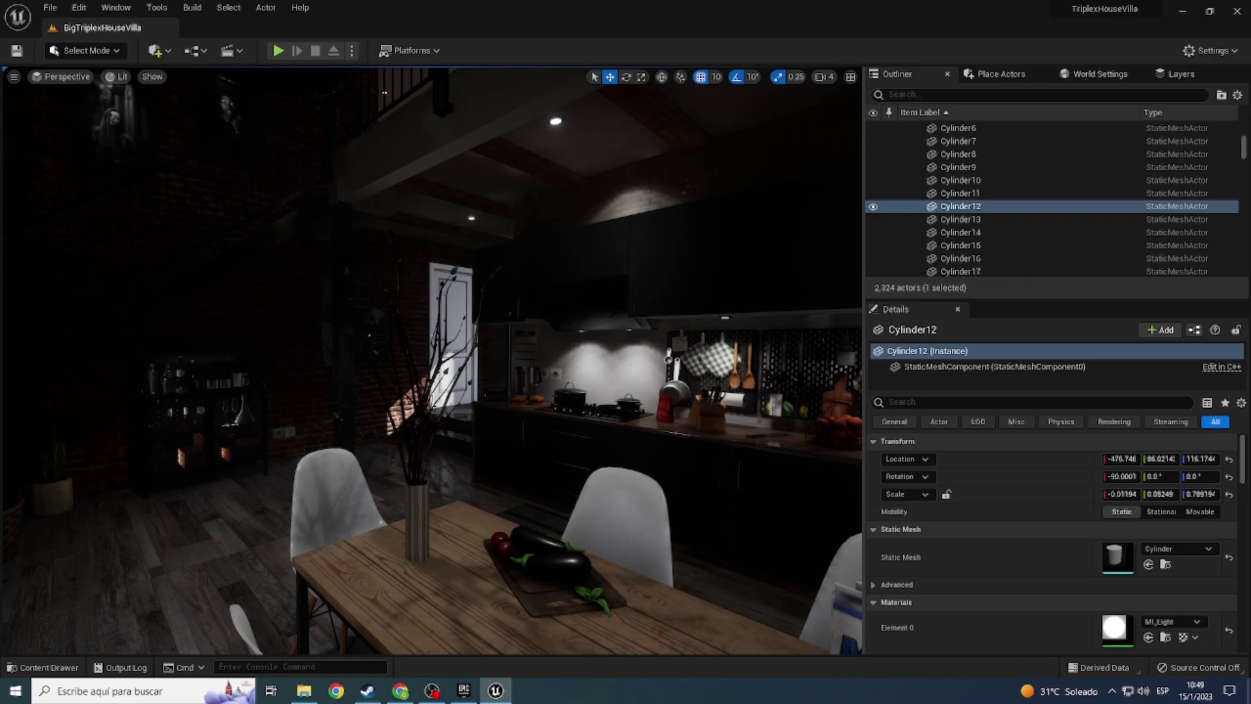
Step: Restore editor icons, then test-move the kitchen spotlight and undo so it stays put
key("g")
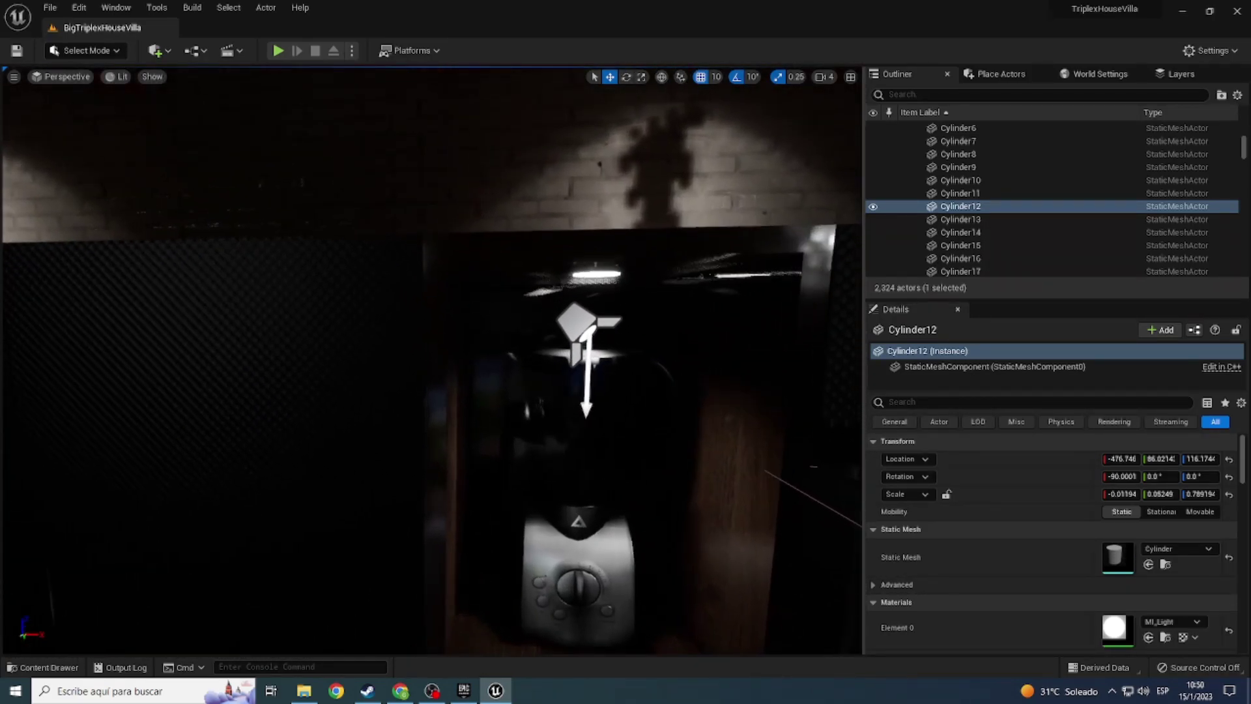
left_click_drag(596, 317, 594, 355)
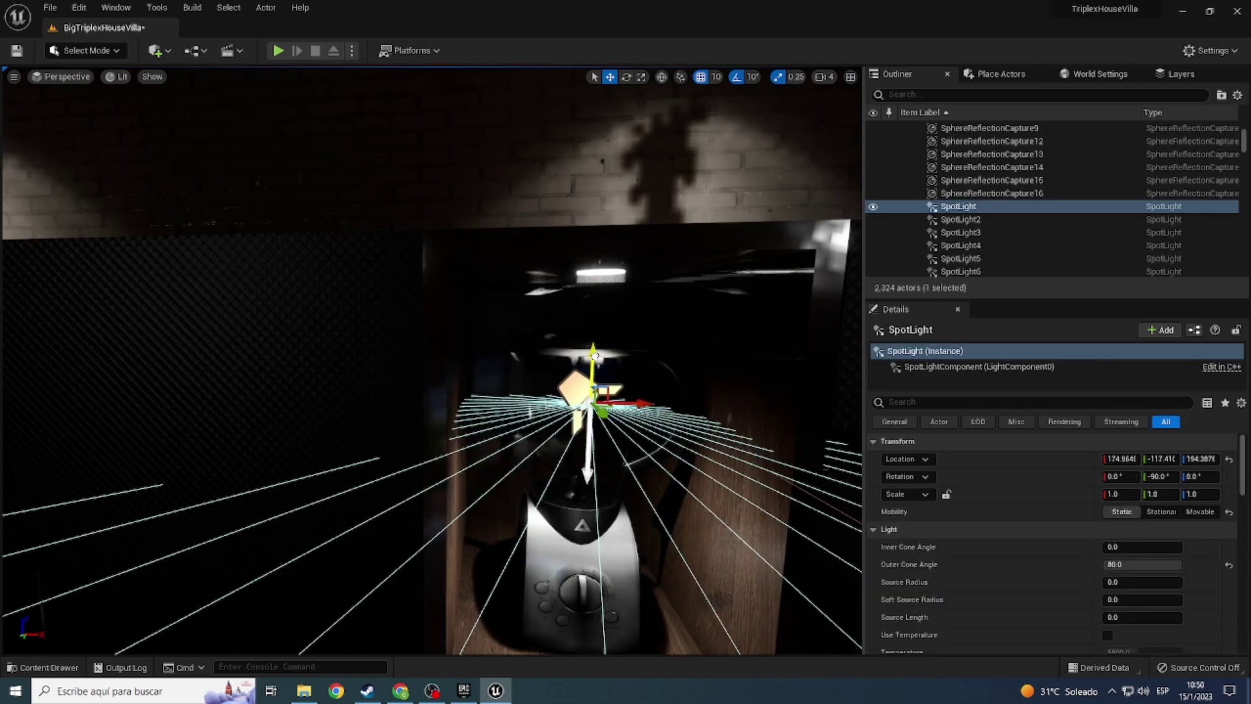
key("ctrl+z")
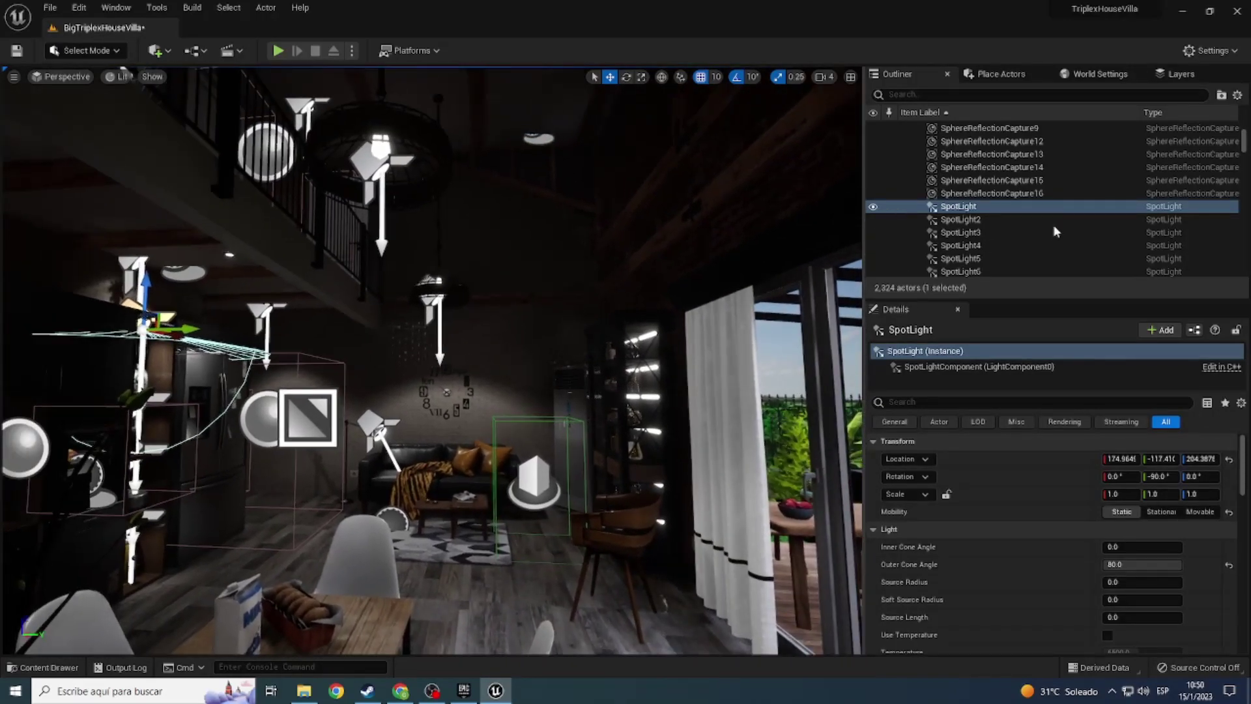
scroll(1005, 199, "up", 4)
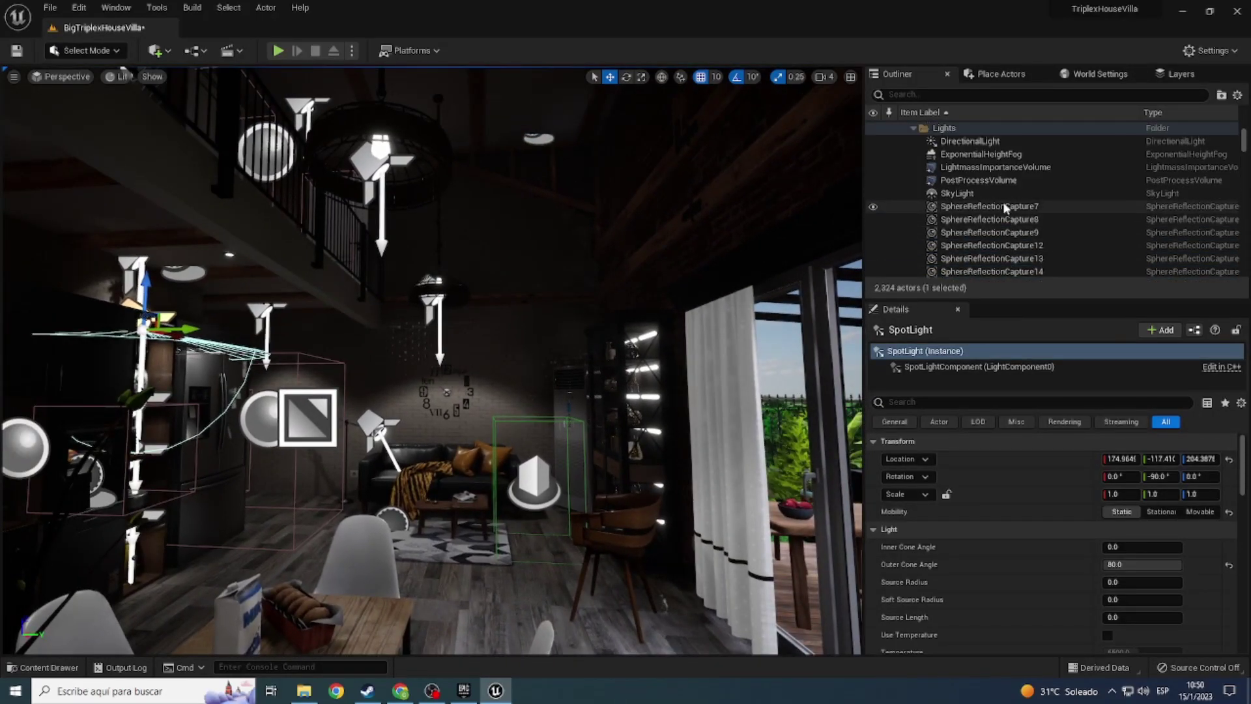
Step: Delete the DirectionalLight and look over the PostProcessVolume in the Outliner
scroll(981, 167, "up", 1)
left_click(977, 162)
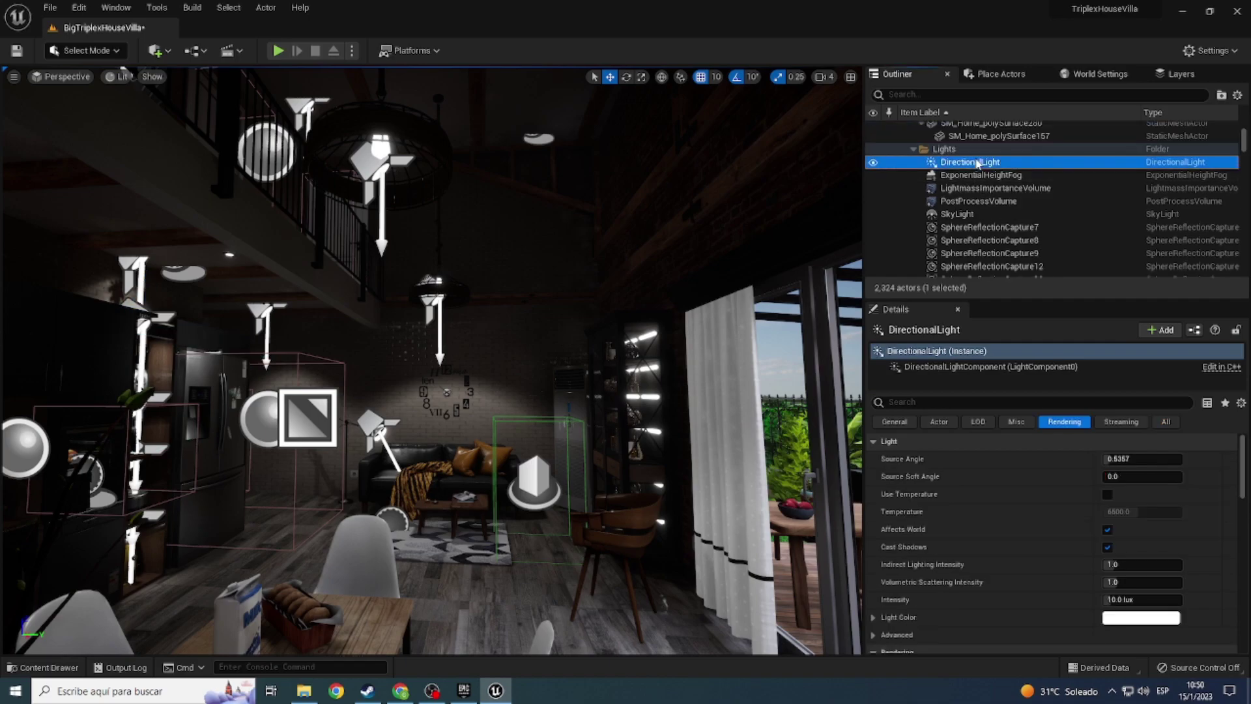
key("Delete")
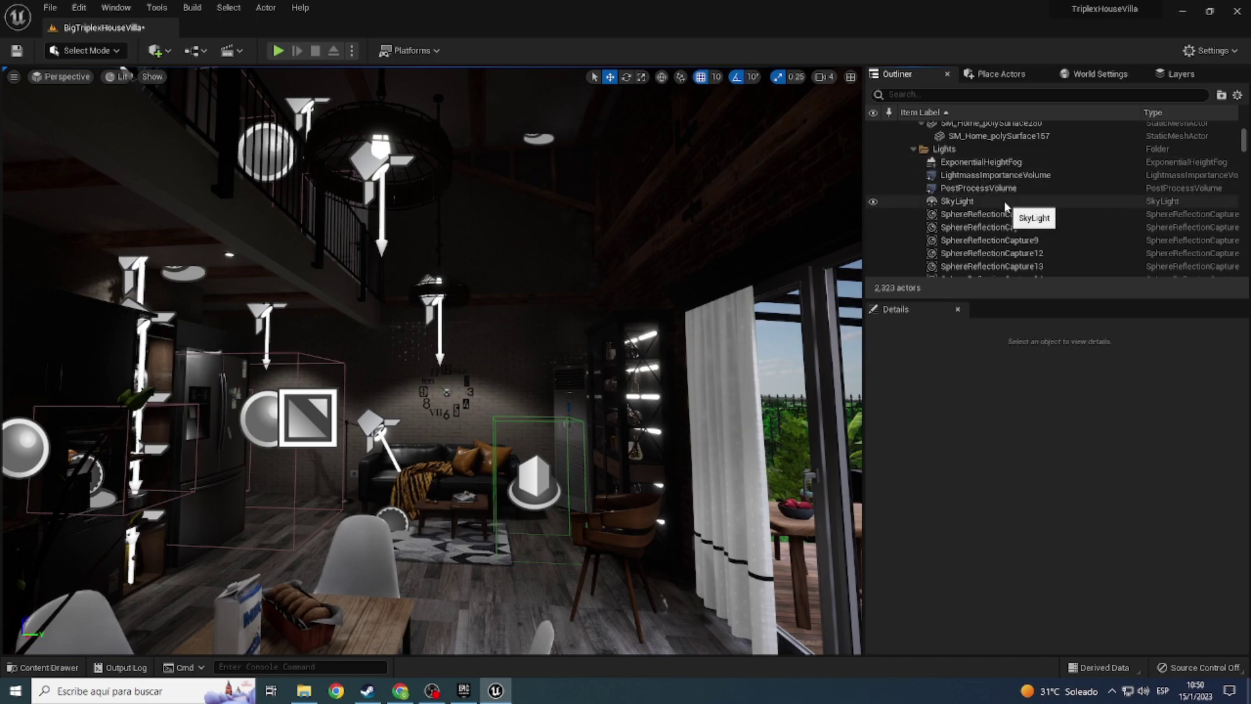
left_click(980, 189)
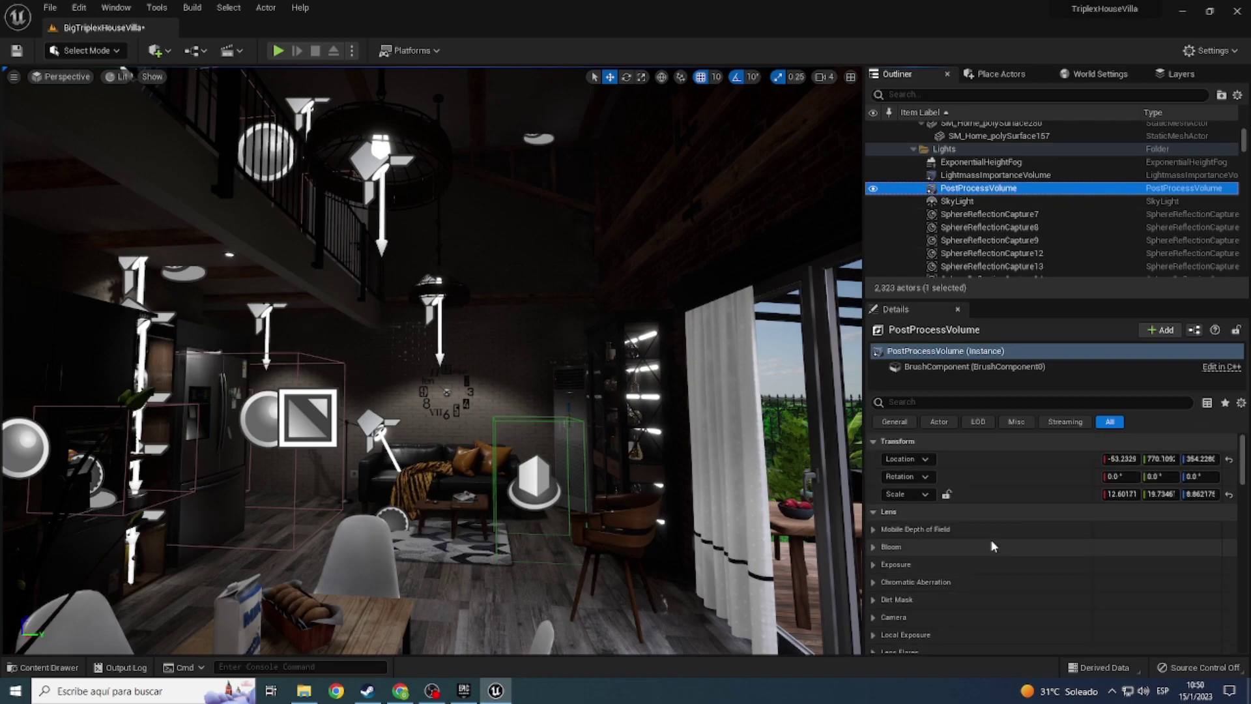
scroll(990, 541, "down", 5)
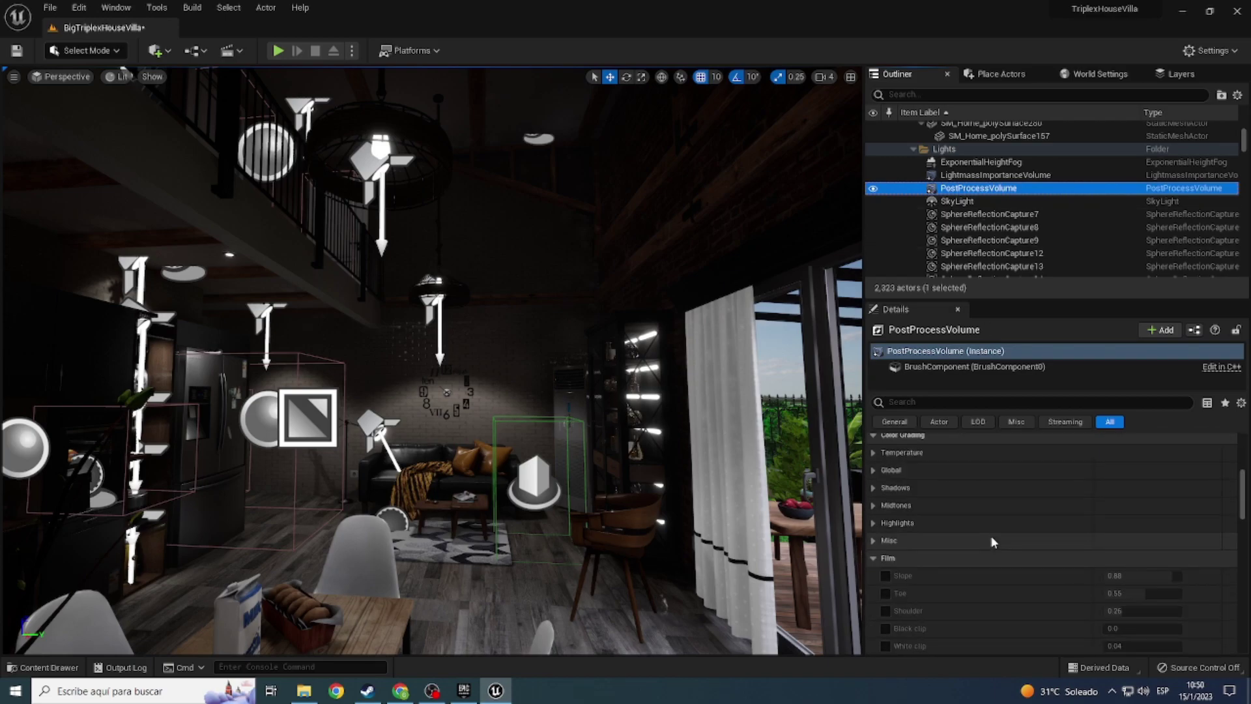
scroll(990, 221, "up", 2)
scroll(987, 221, "down", 1)
Step: Delete the LightmassImportanceVolume and frame the SkyLight in the viewport
left_click(980, 219)
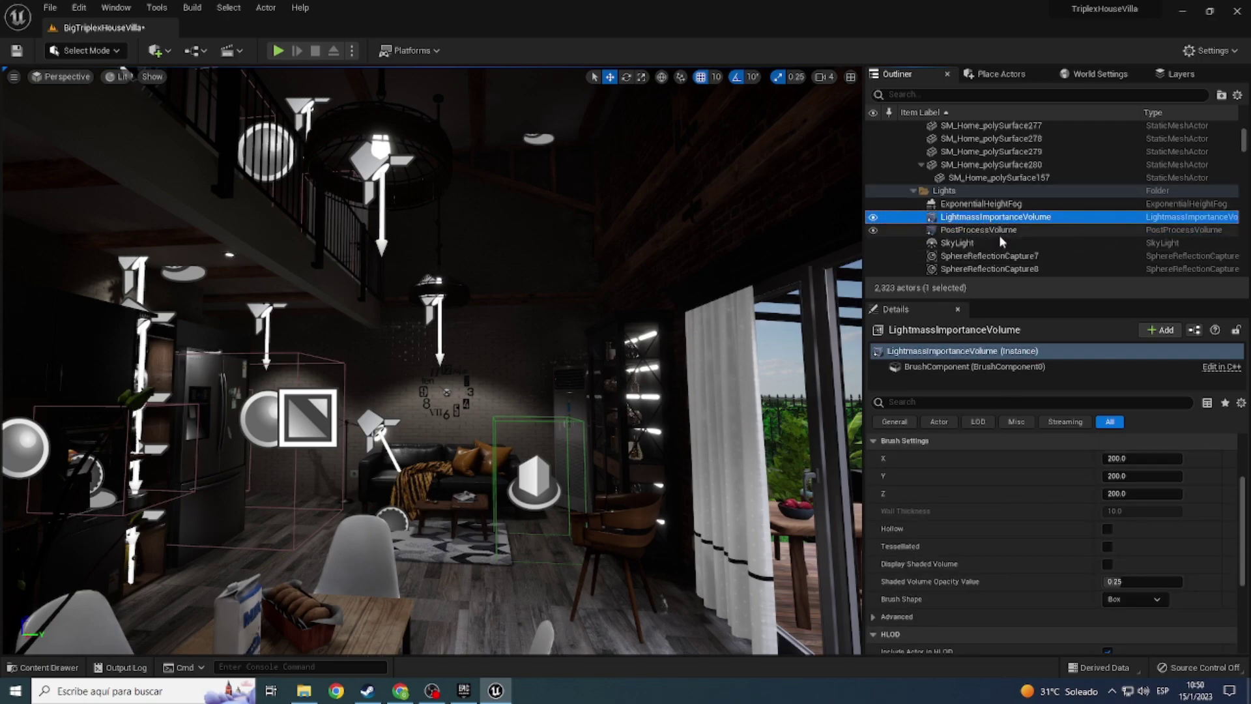
left_click(977, 203)
left_click(977, 219)
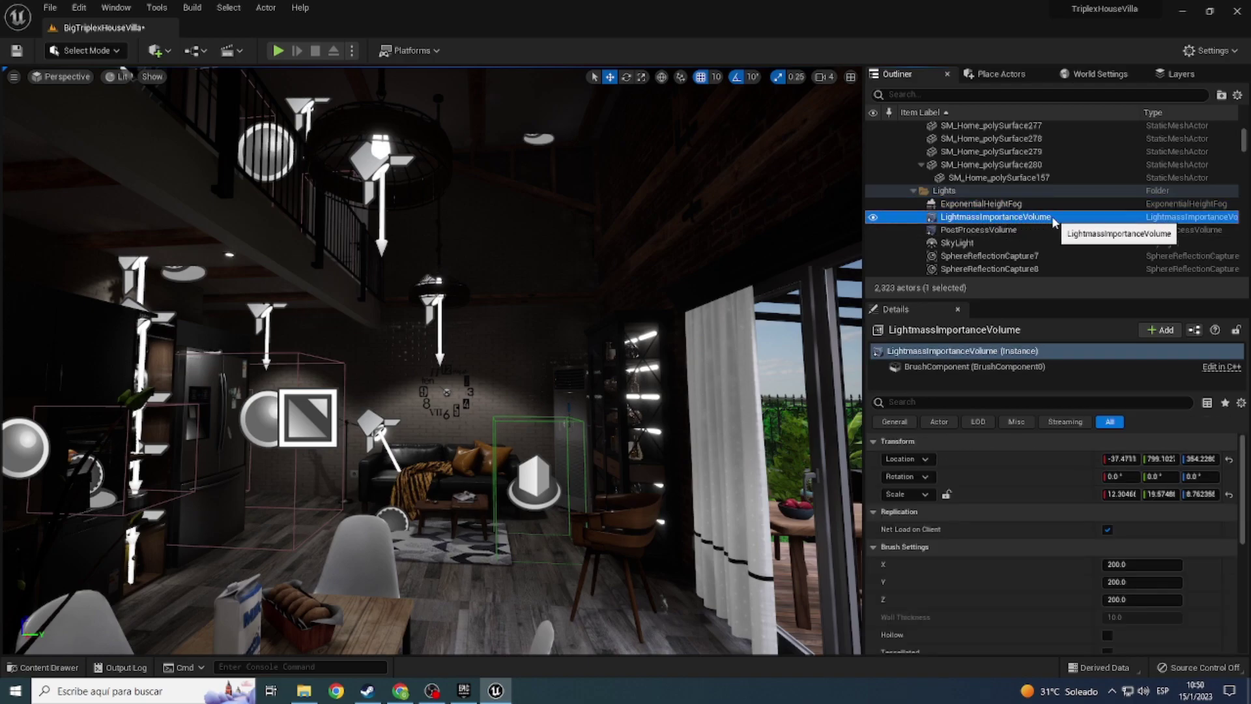
scroll(1075, 479, "down", 3)
scroll(1075, 479, "down", 2)
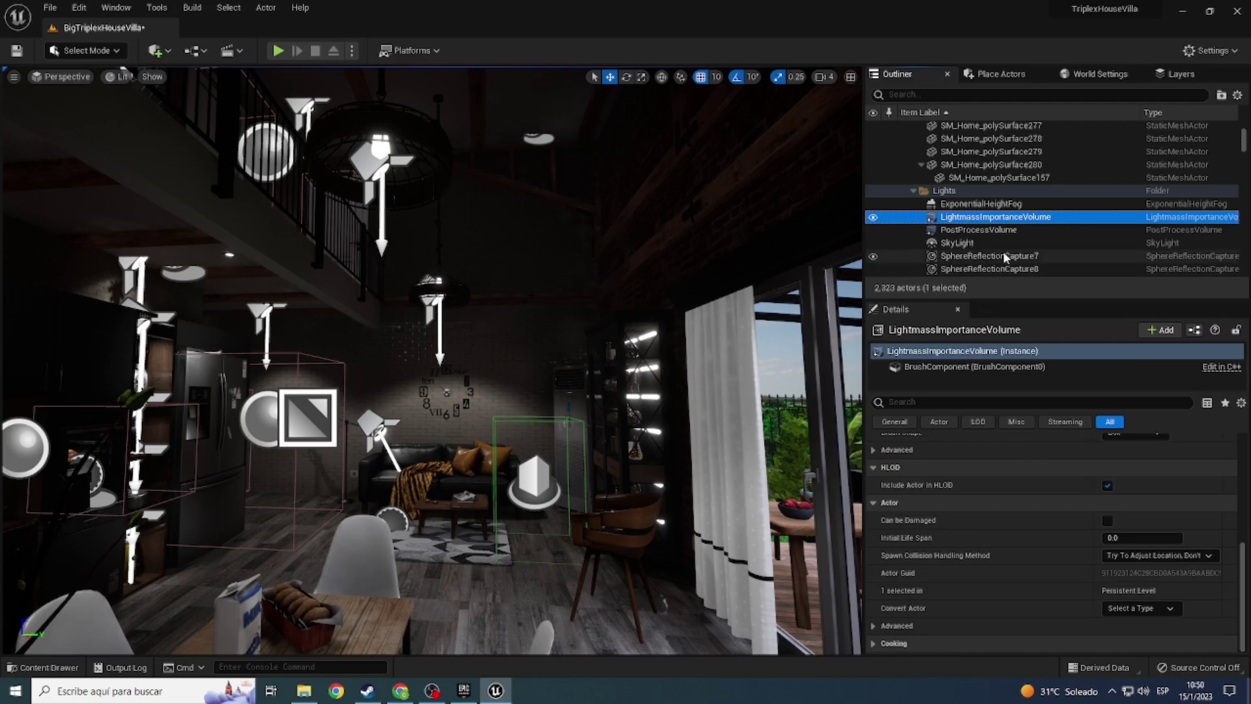
key("Delete")
left_click(979, 230)
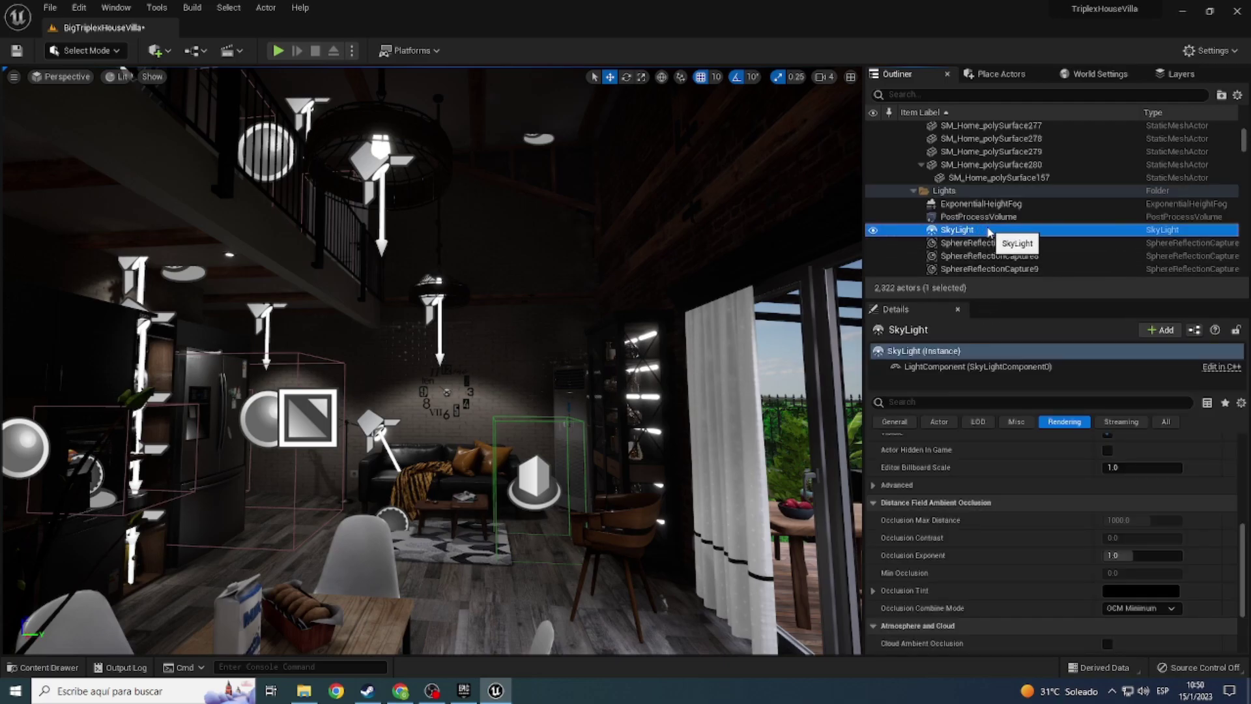
key("f")
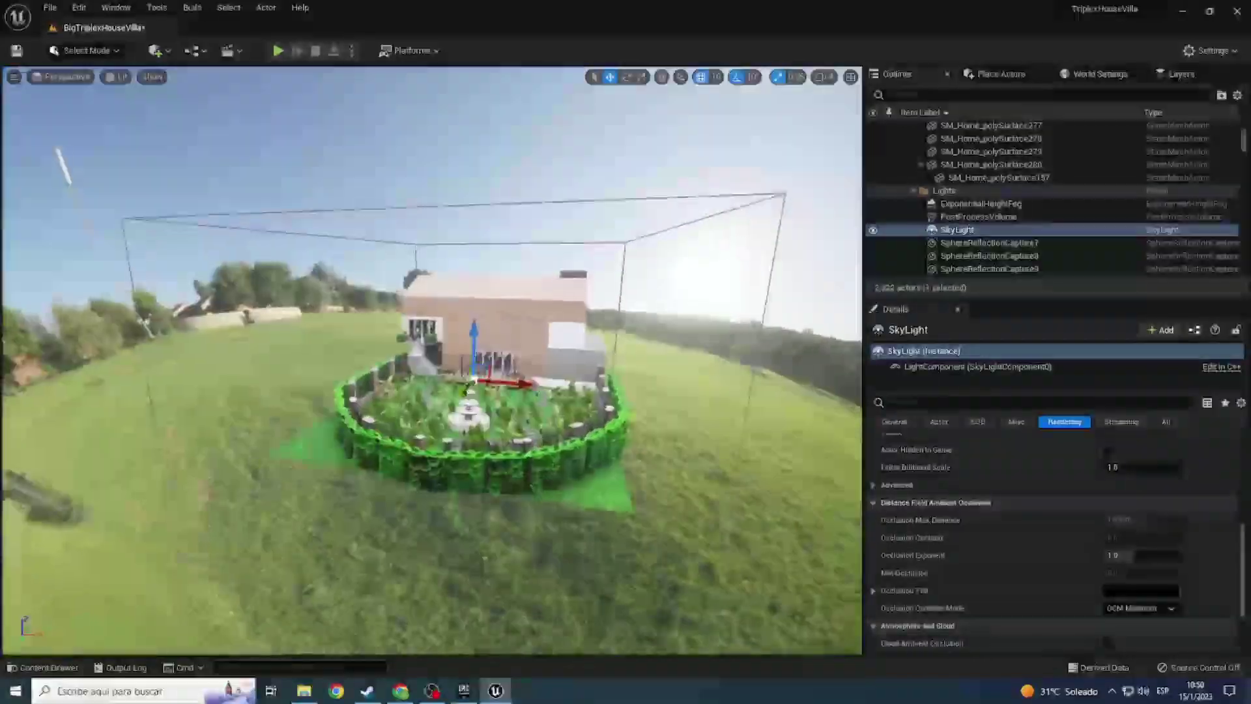
Step: Delete the SM_SkySph2 sky sphere, then fly back into the villa's living room
right_click_drag(521, 391, 521, 392)
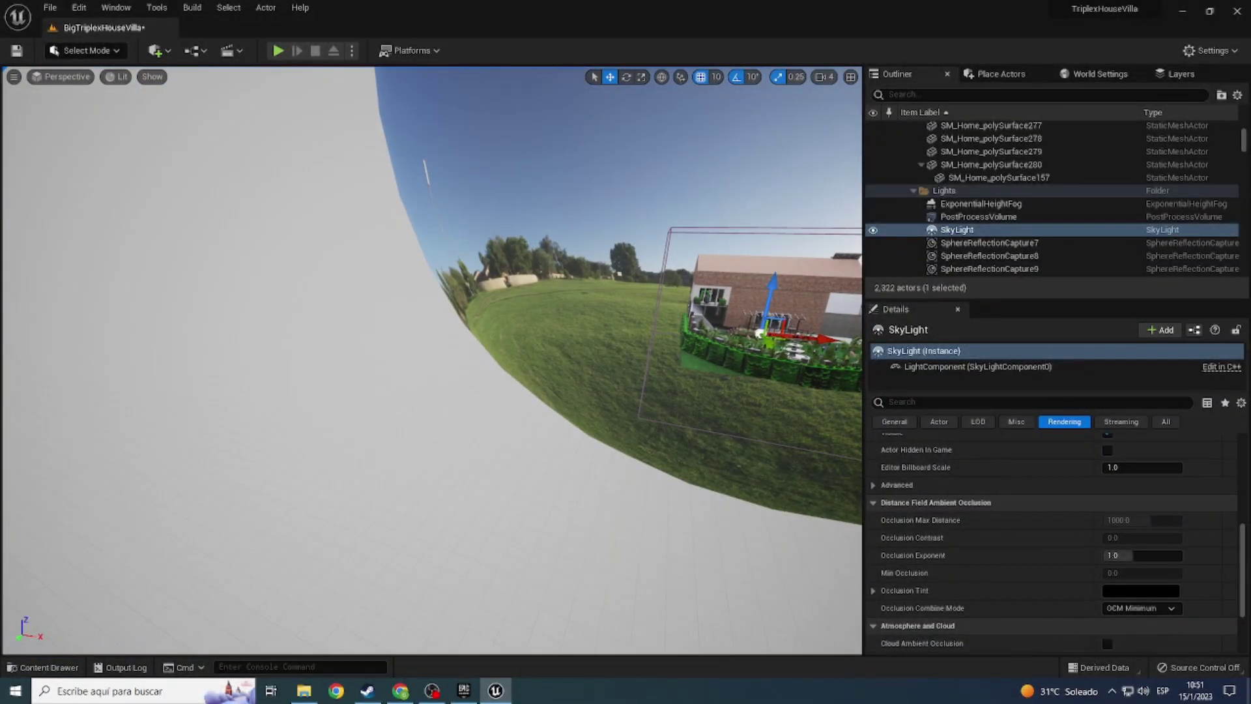
left_click(604, 379)
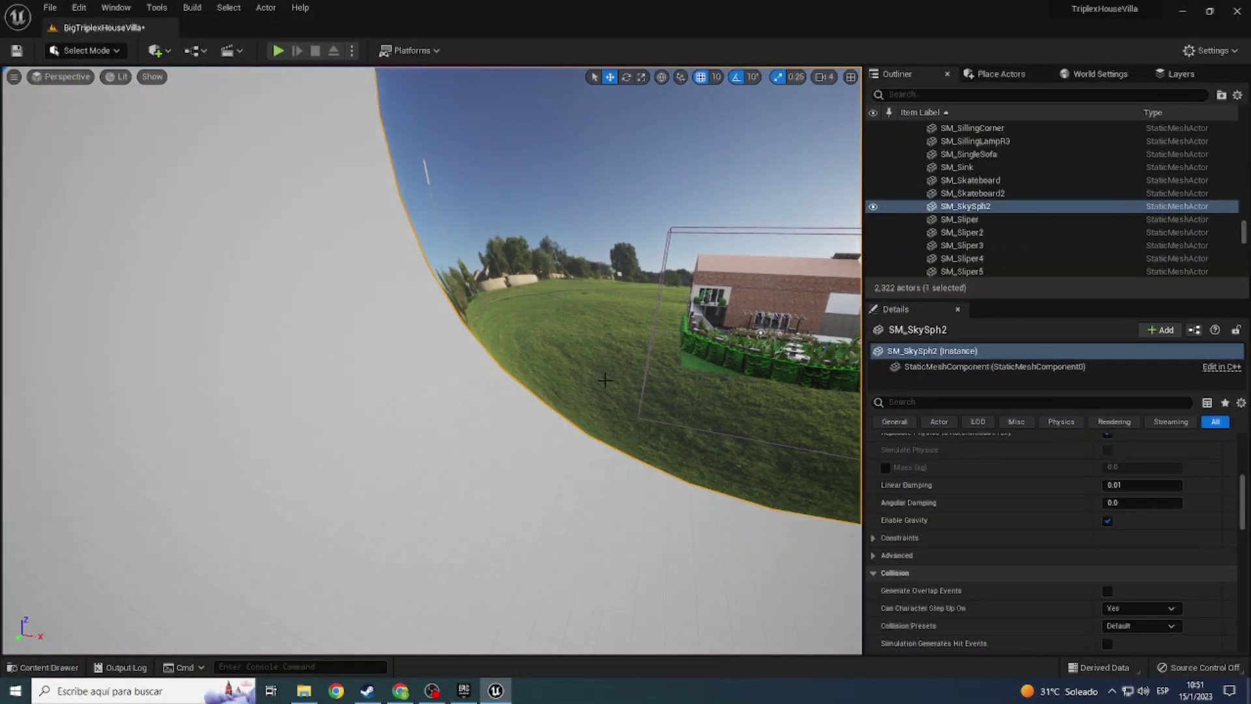
key("Delete")
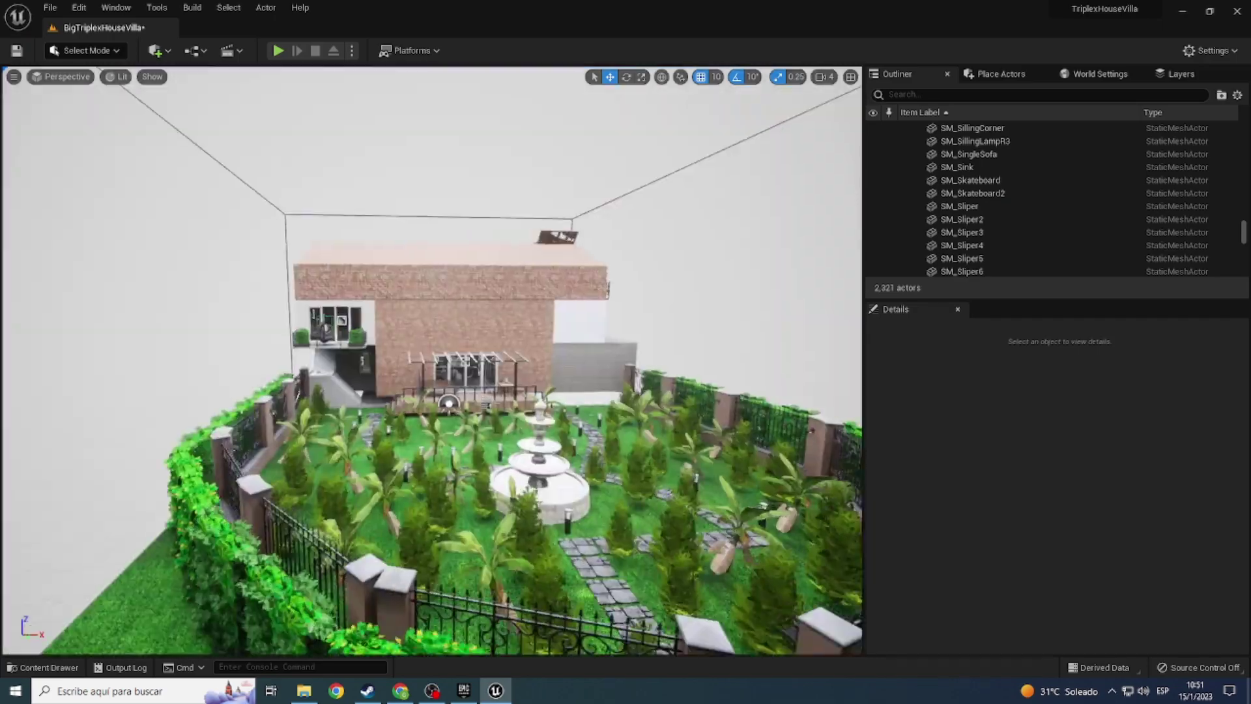
right_click_drag(430, 359, 430, 359)
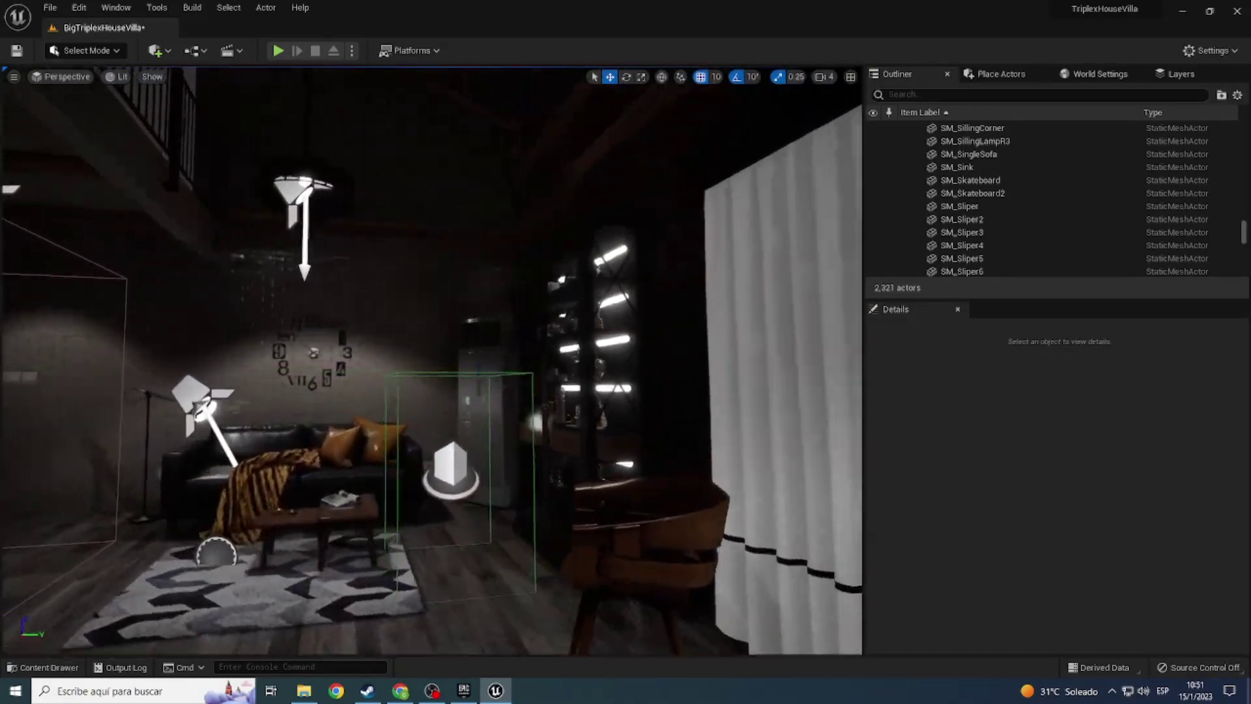
right_click_drag(547, 340, 547, 340)
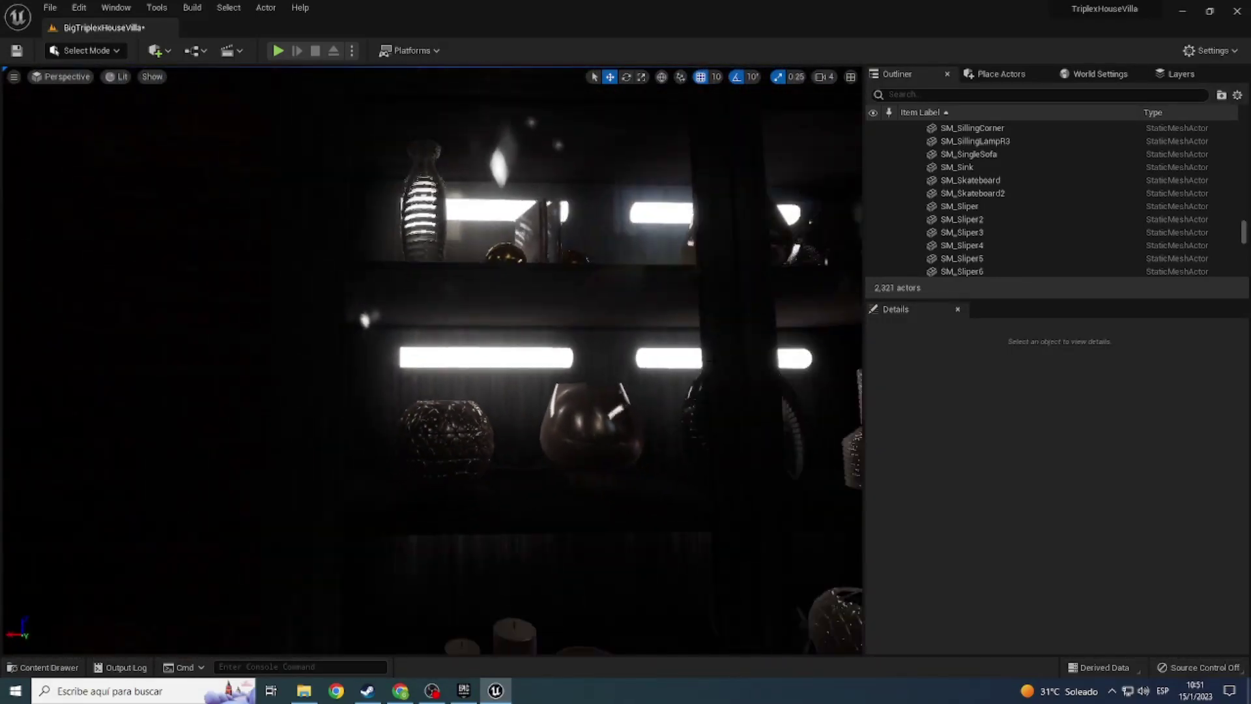
Step: Delete the first two glowing light strips on the kitchen rack shelf
left_click(473, 358)
right_click_drag(473, 358, 473, 358)
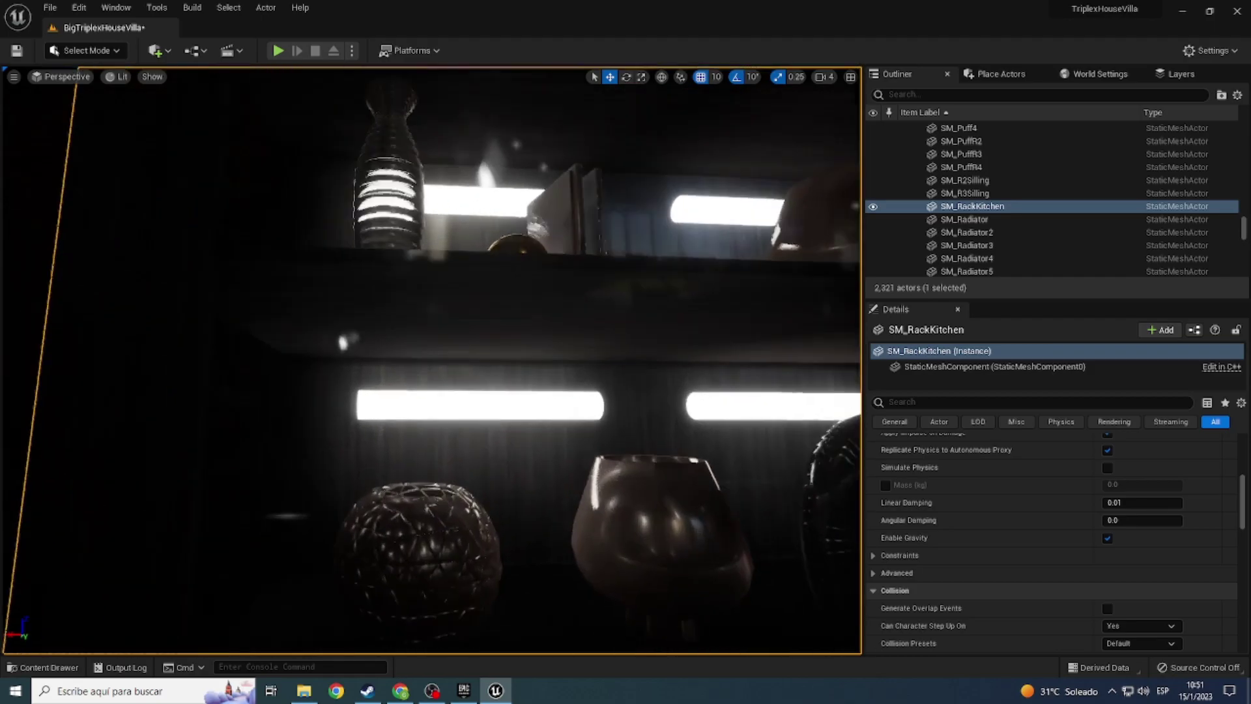
left_click(469, 341)
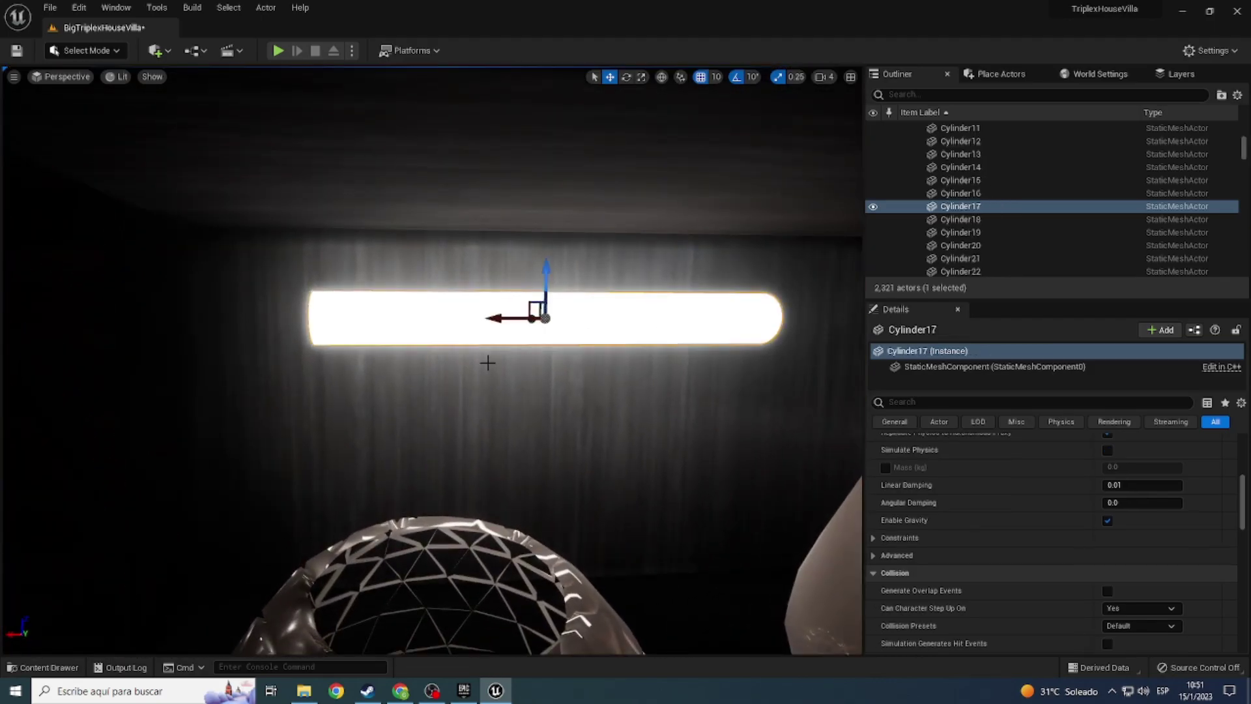
key("Delete")
right_click_drag(487, 363, 488, 362)
left_click(463, 370)
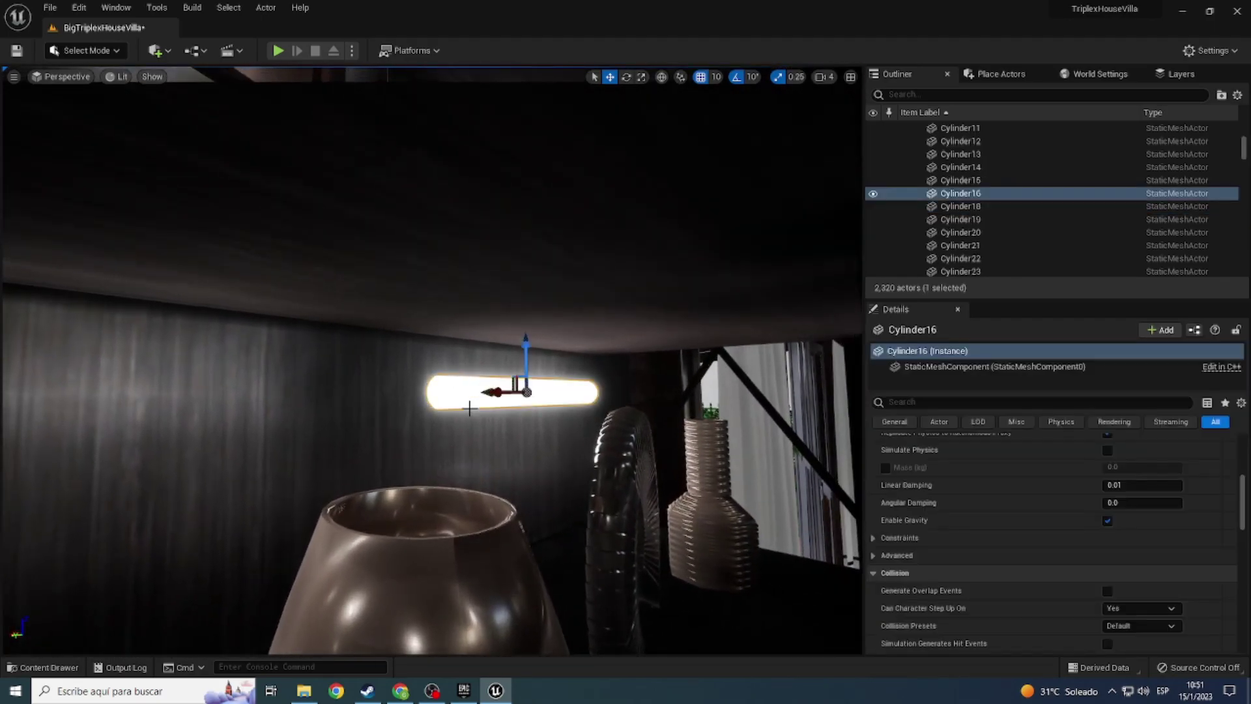
key("Delete")
Step: Delete three more shelf light strips, including Cylinder15 and Cylinder14
right_click_drag(307, 211, 306, 211)
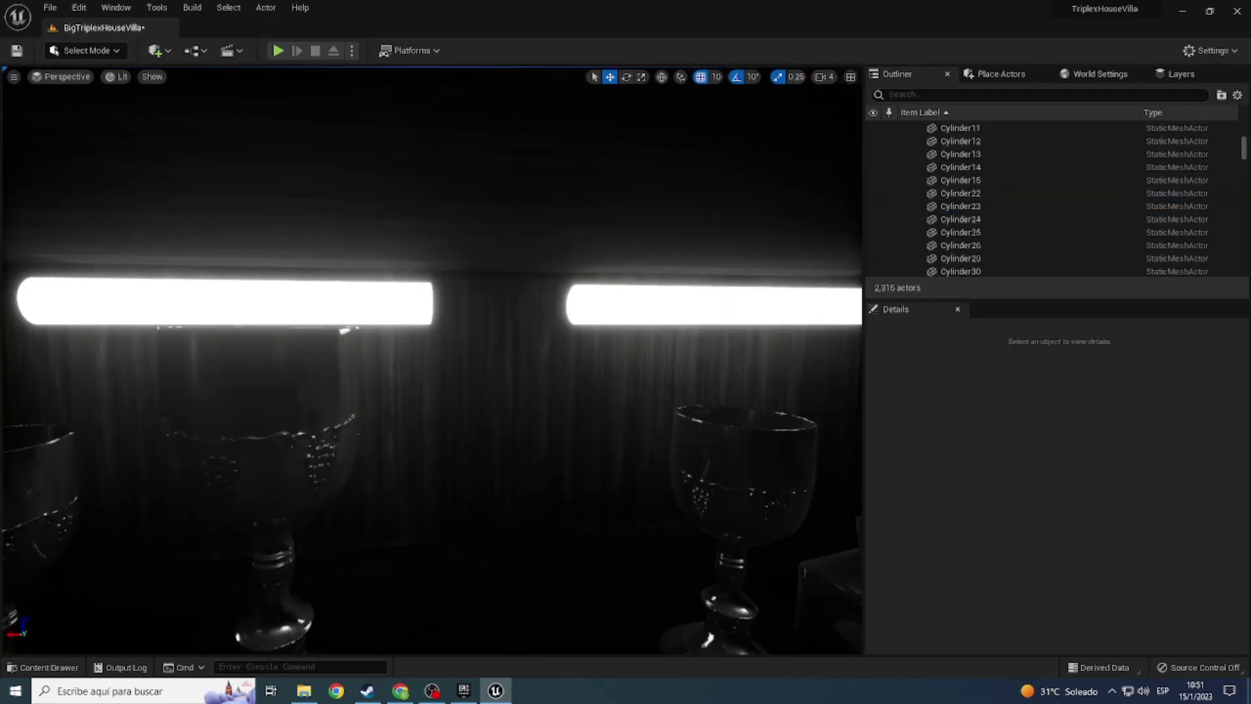
left_click(561, 385)
key("Delete")
right_click_drag(562, 385, 561, 385)
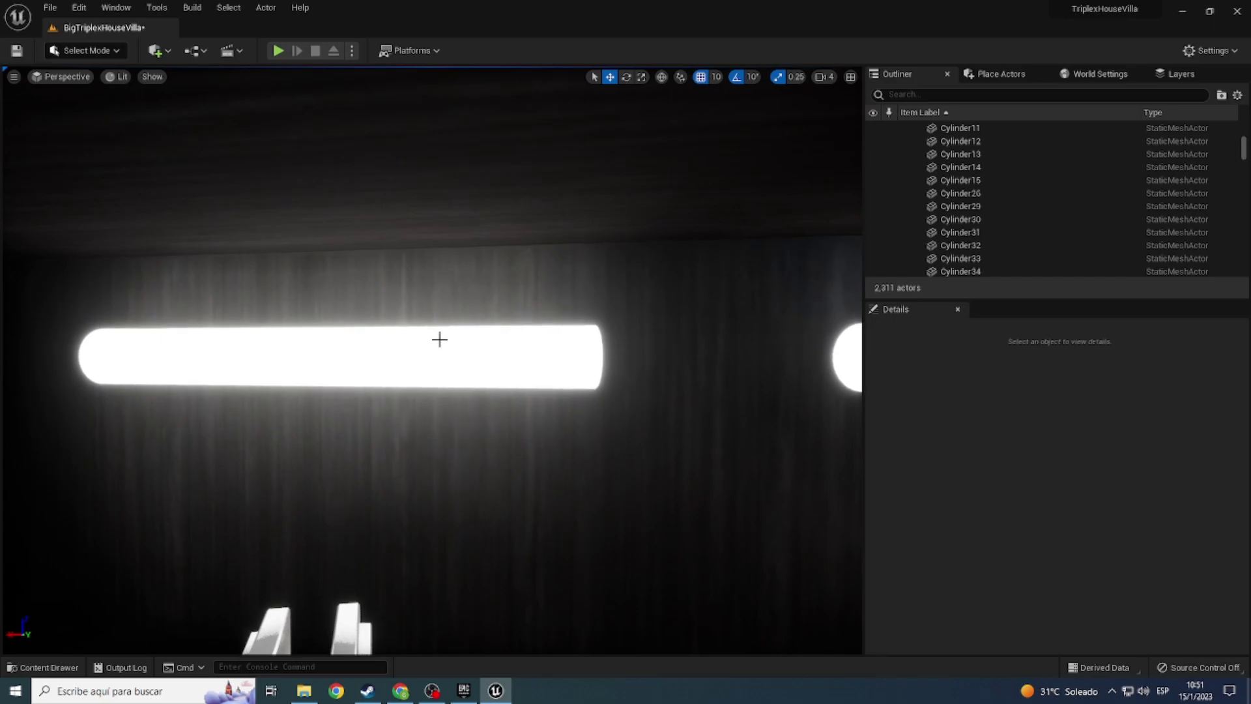
left_click(447, 349)
key("Delete")
right_click_drag(447, 349, 473, 373)
left_click(476, 377)
key("Delete")
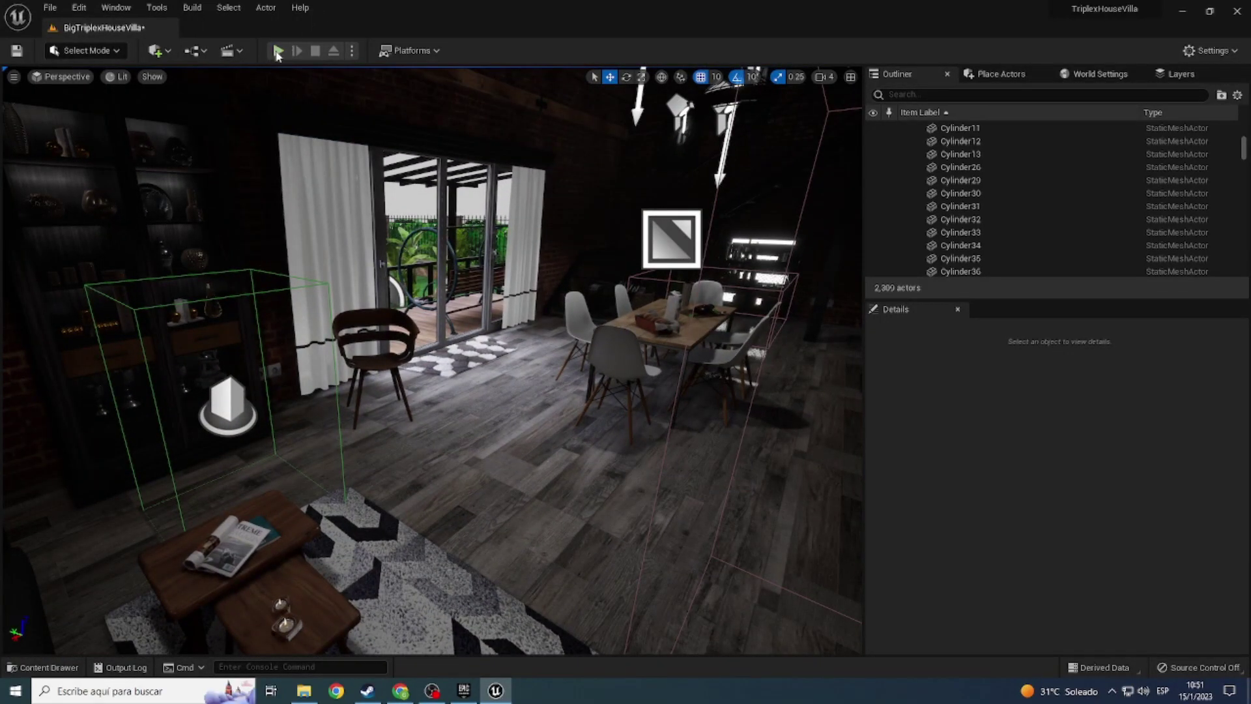
left_click(278, 51)
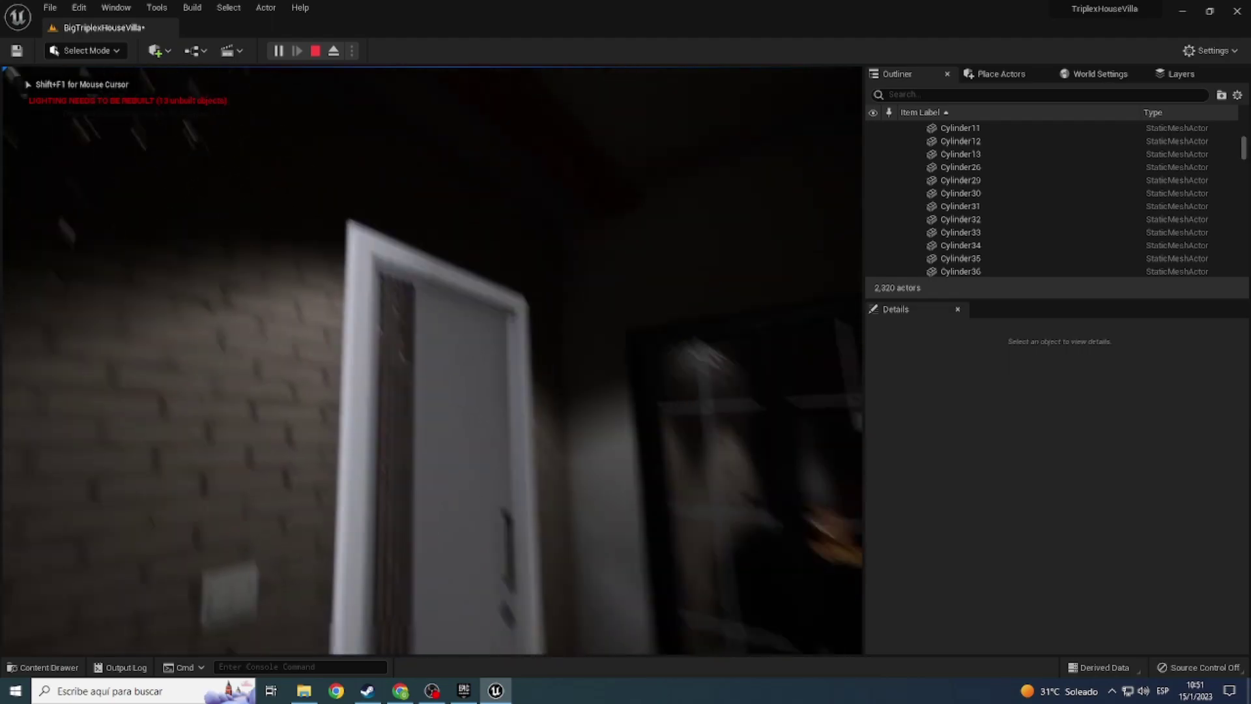
key("w")
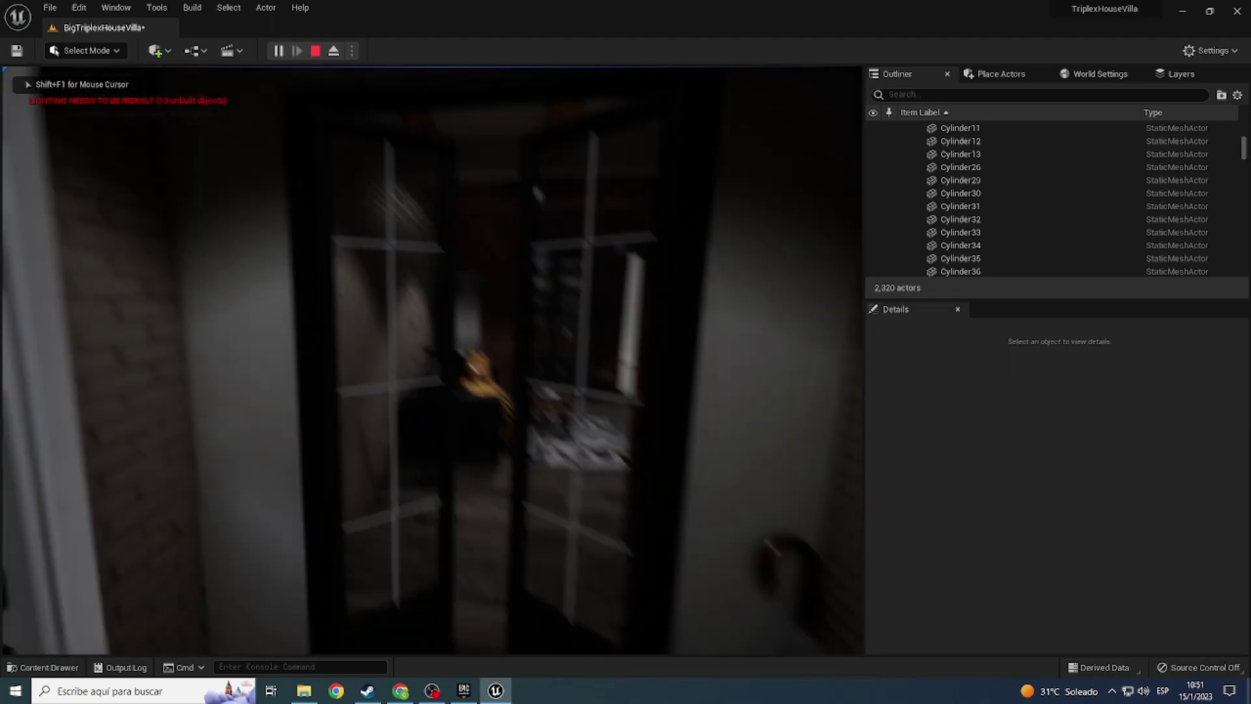
key("w")
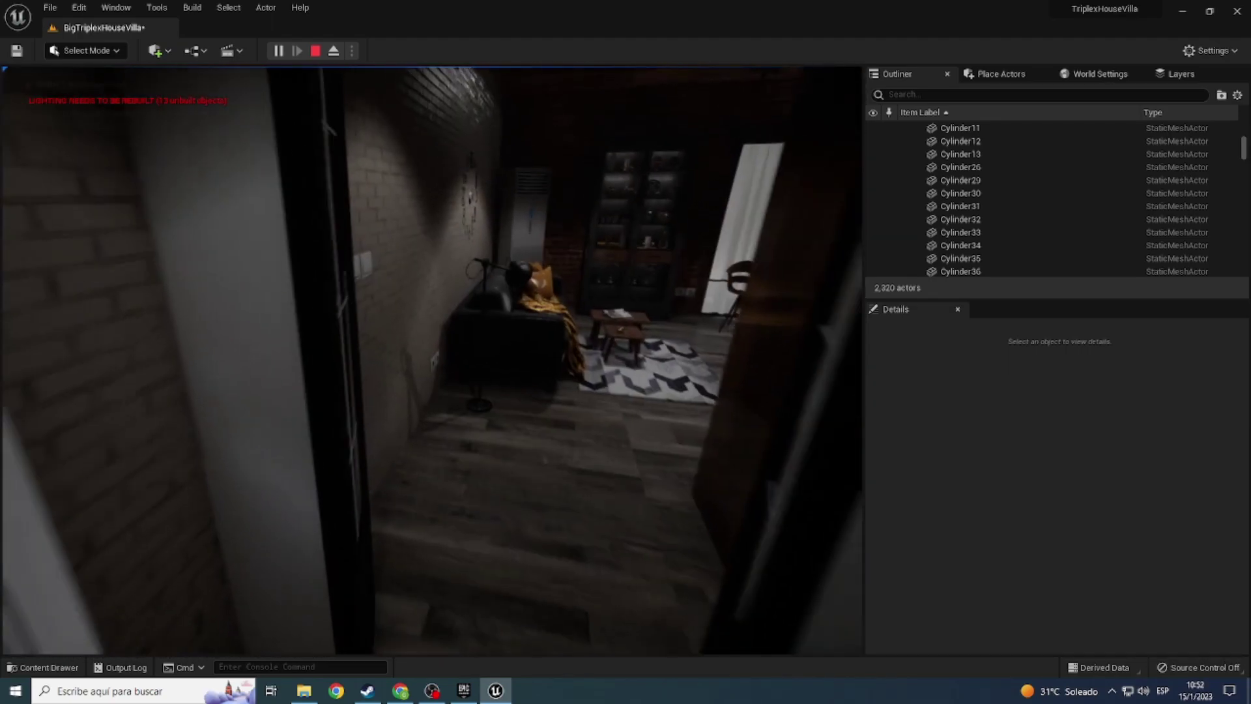
key("Escape")
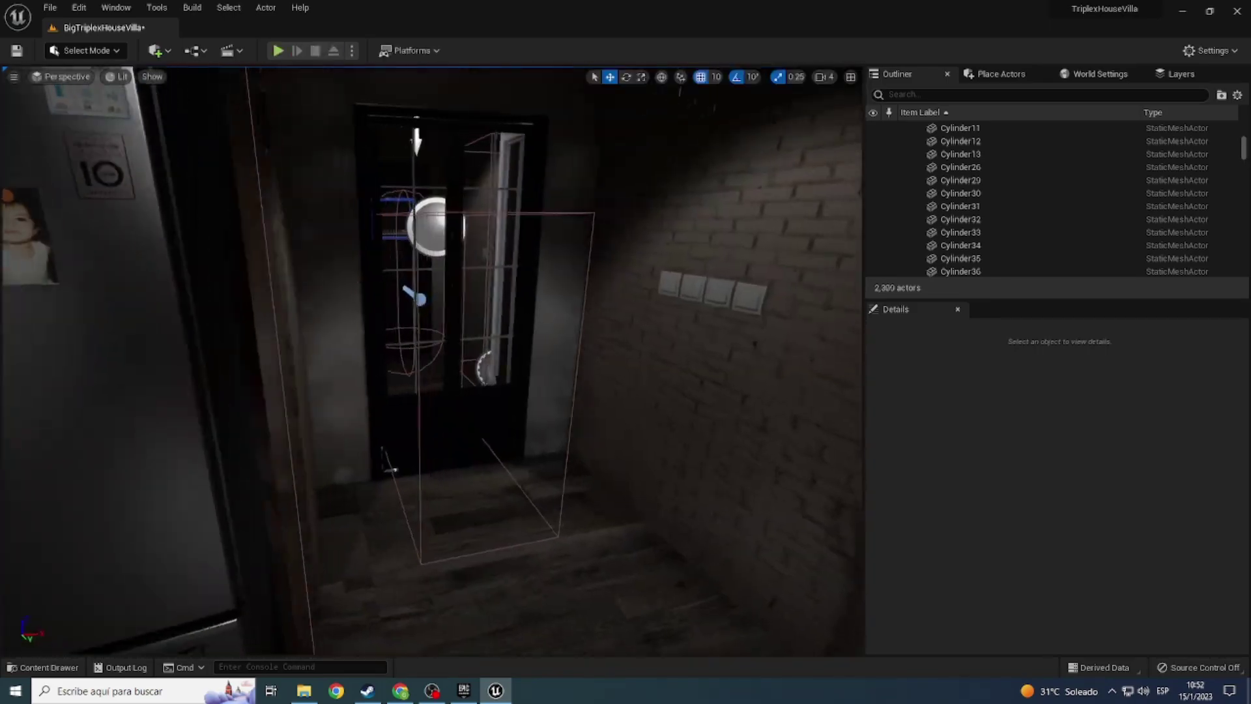
right_click_drag(430, 359, 586, 368)
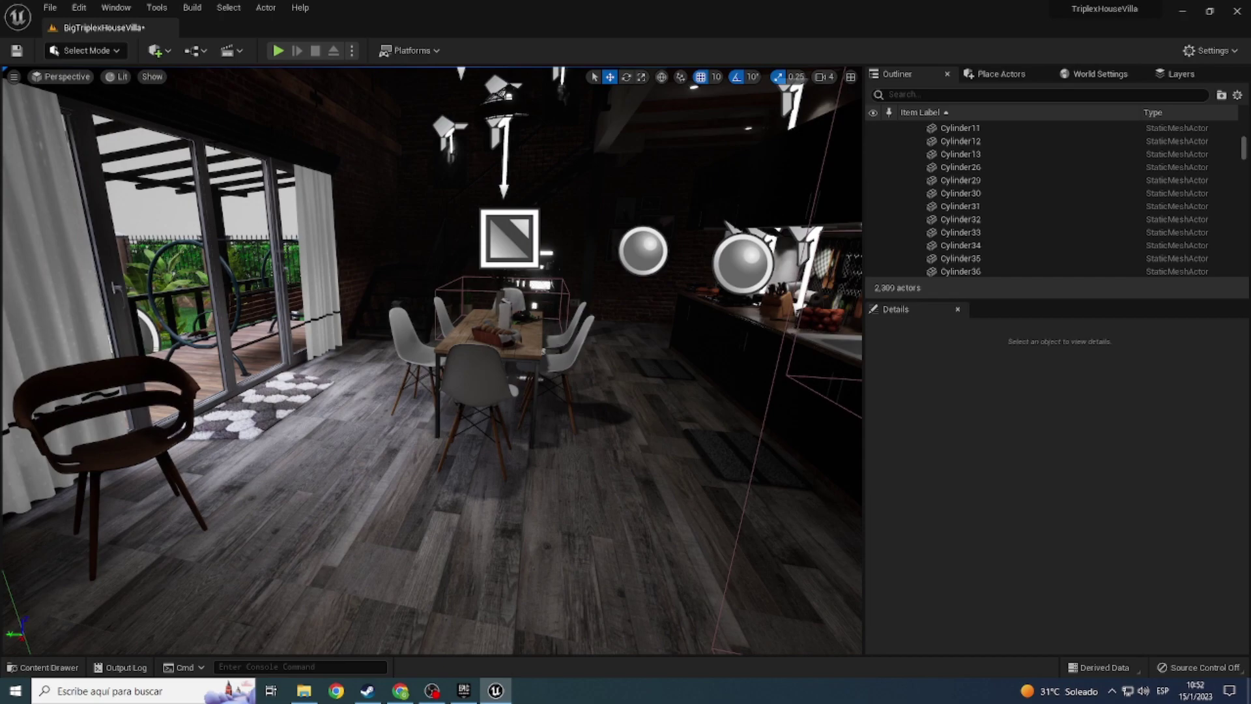
Step: Check the Build menu options and scroll through the Outliner
left_click(192, 8)
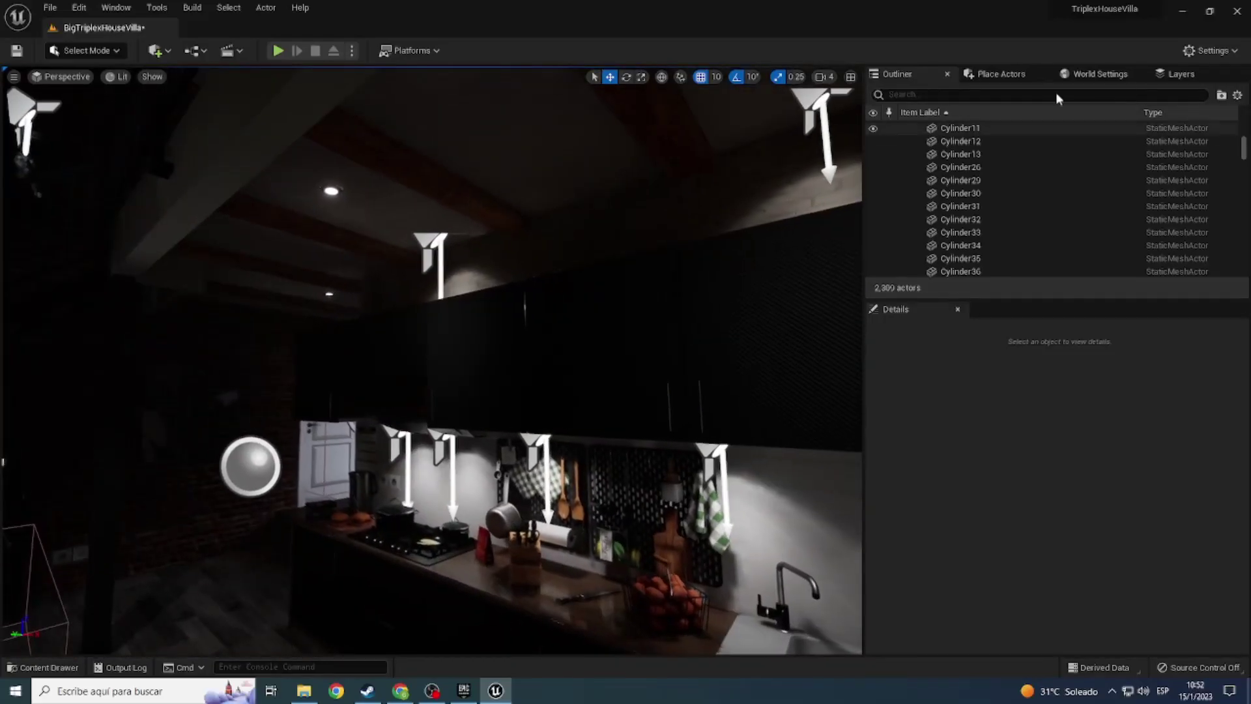
scroll(934, 195, "up", 2)
scroll(945, 200, "down", 5)
scroll(952, 201, "down", 5)
scroll(952, 200, "down", 5)
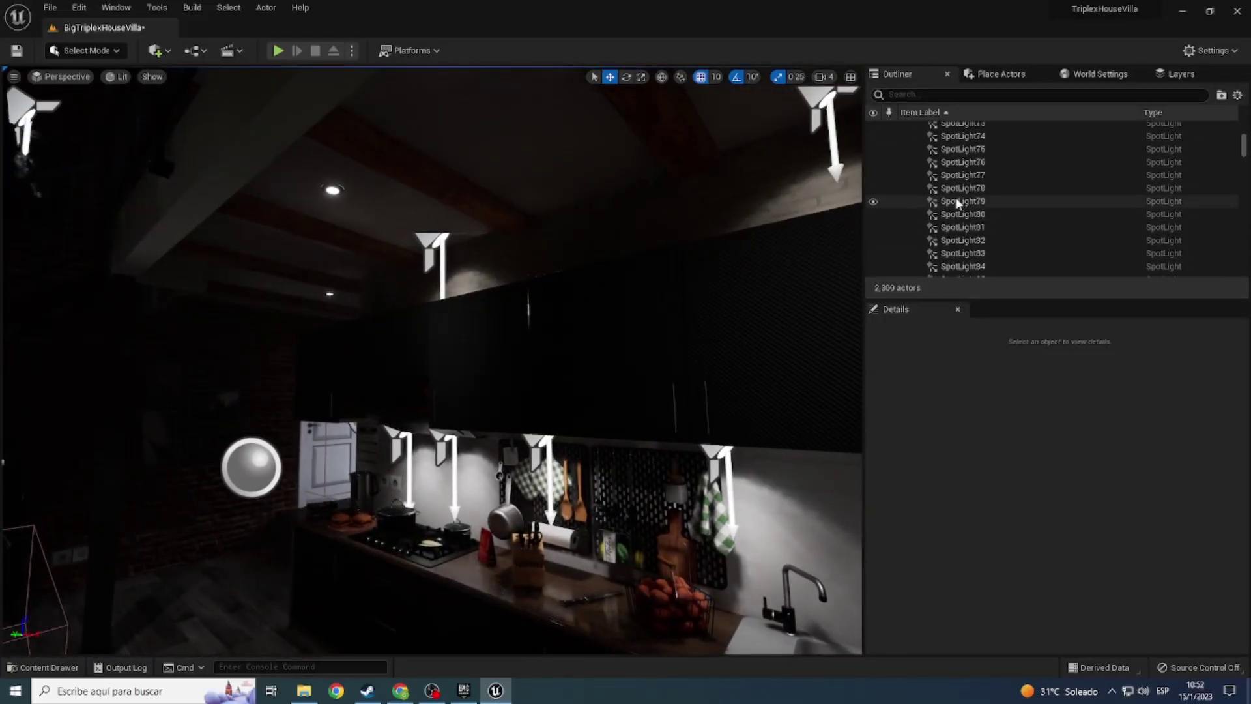
scroll(957, 204, "down", 5)
scroll(957, 203, "up", 8)
scroll(952, 201, "up", 6)
scroll(952, 201, "up", 5)
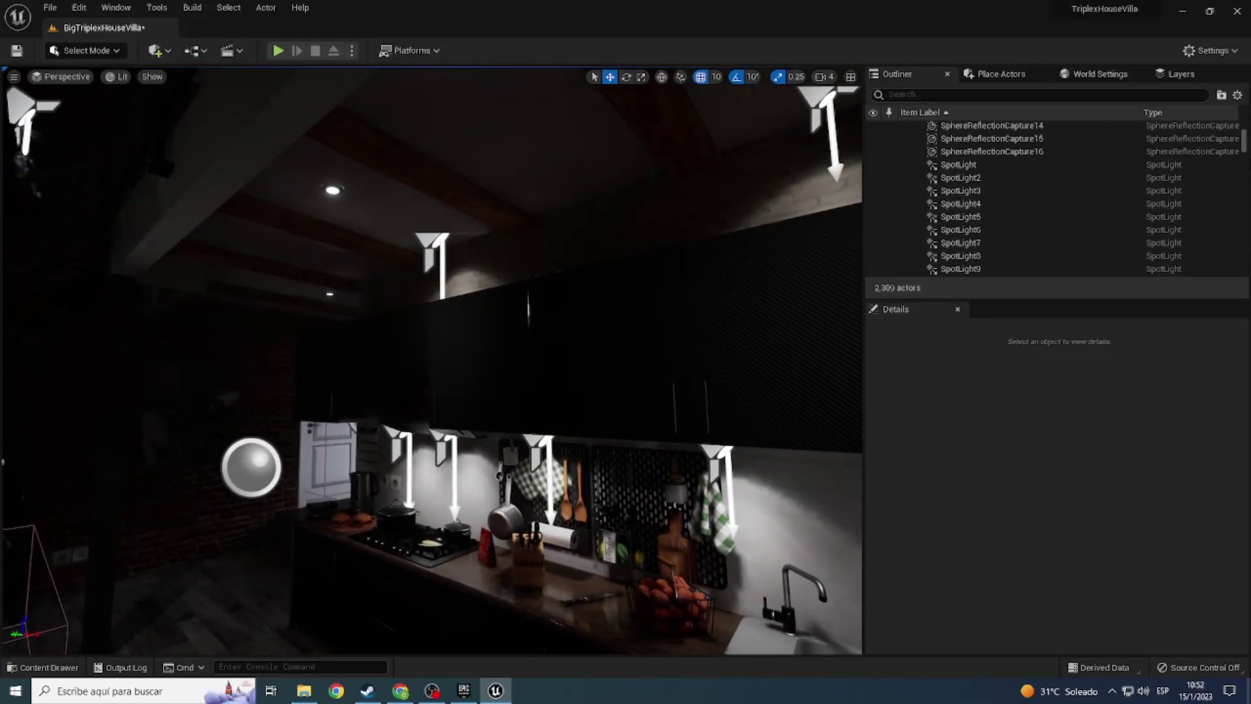
Step: Scroll down to the Lights folder and frame SphereReflectionCapture7
left_click_drag(1243, 156, 1244, 134)
scroll(977, 205, "down", 5)
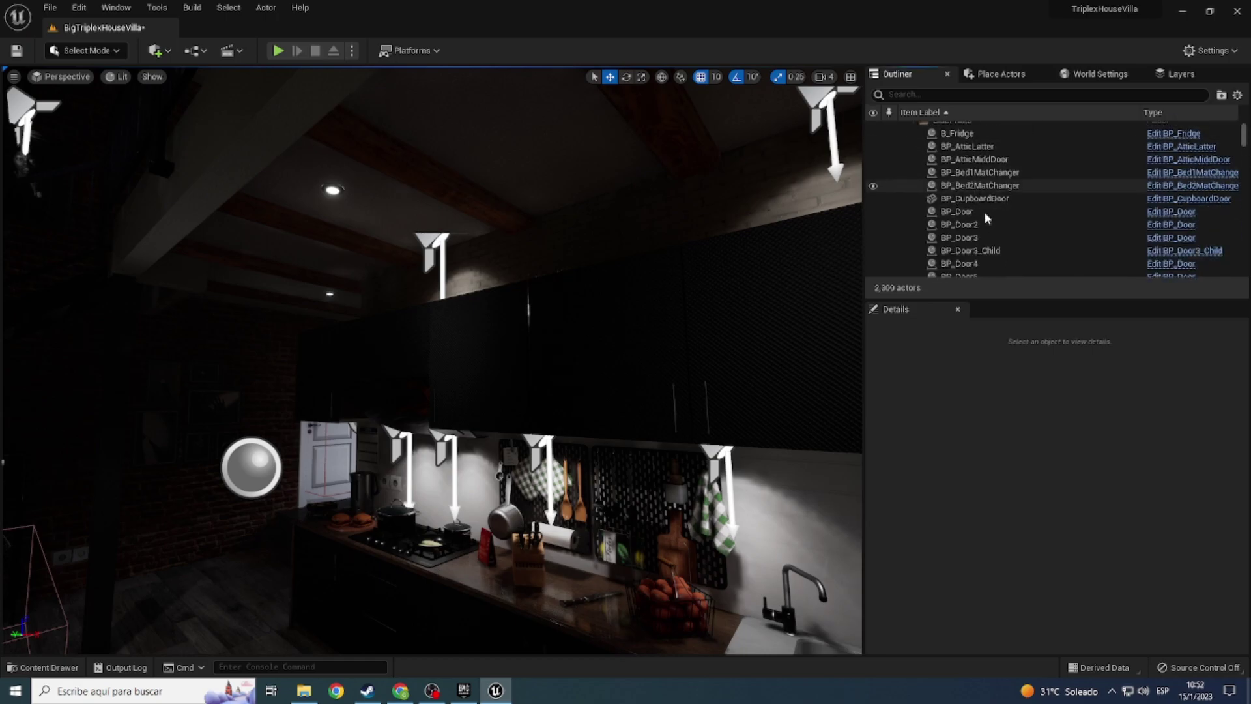
scroll(984, 213, "down", 5)
scroll(984, 212, "down", 5)
scroll(984, 213, "down", 5)
scroll(983, 212, "down", 5)
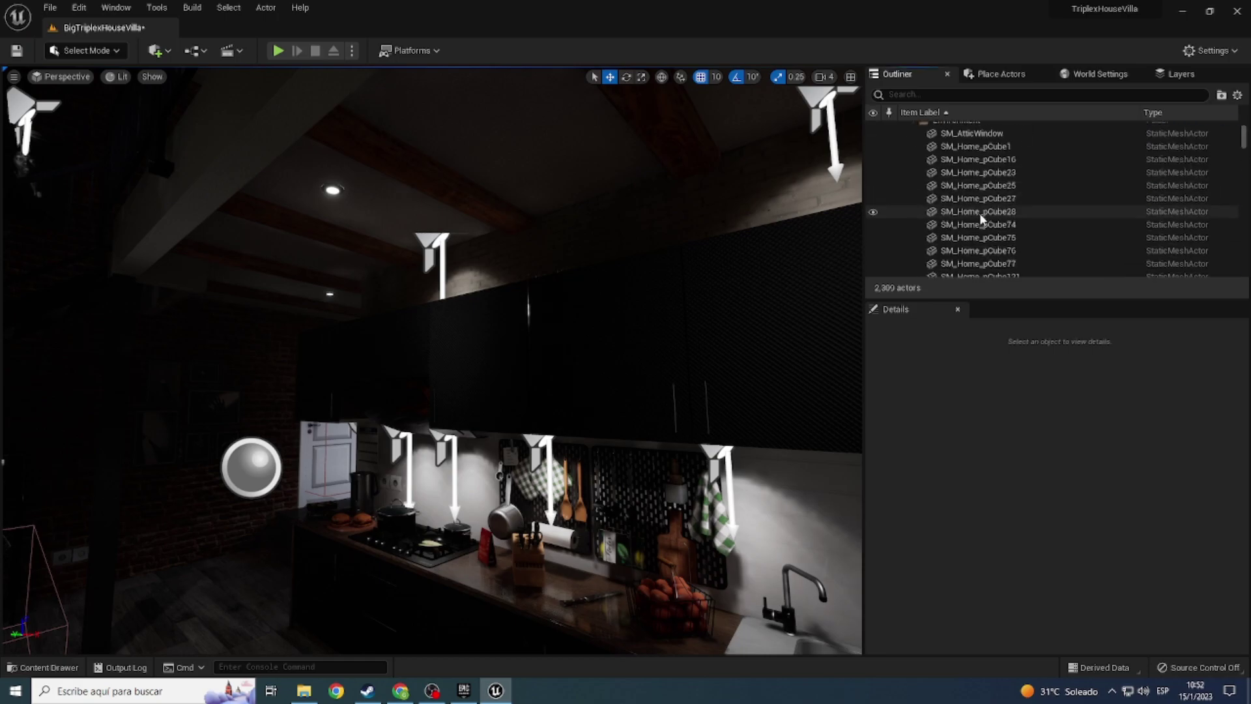
scroll(978, 213, "down", 5)
scroll(978, 213, "down", 5)
scroll(970, 217, "down", 5)
scroll(969, 217, "down", 5)
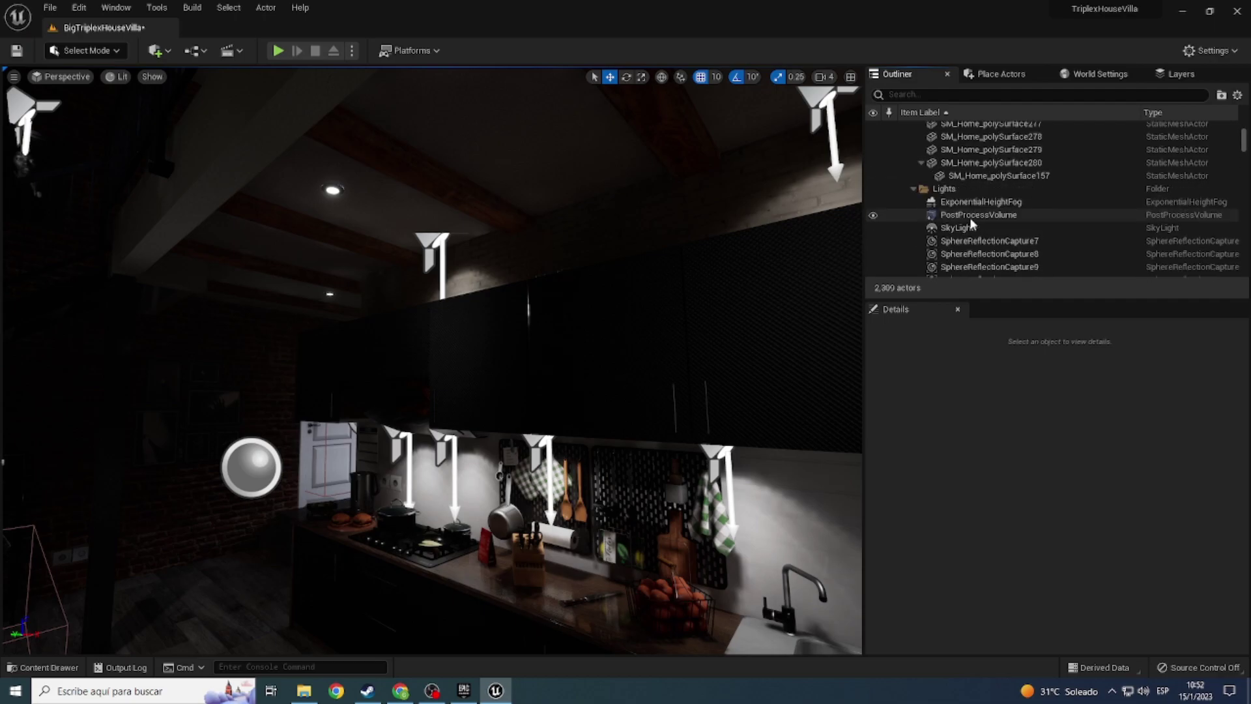
scroll(969, 217, "down", 5)
scroll(969, 217, "down", 5)
scroll(936, 216, "down", 5)
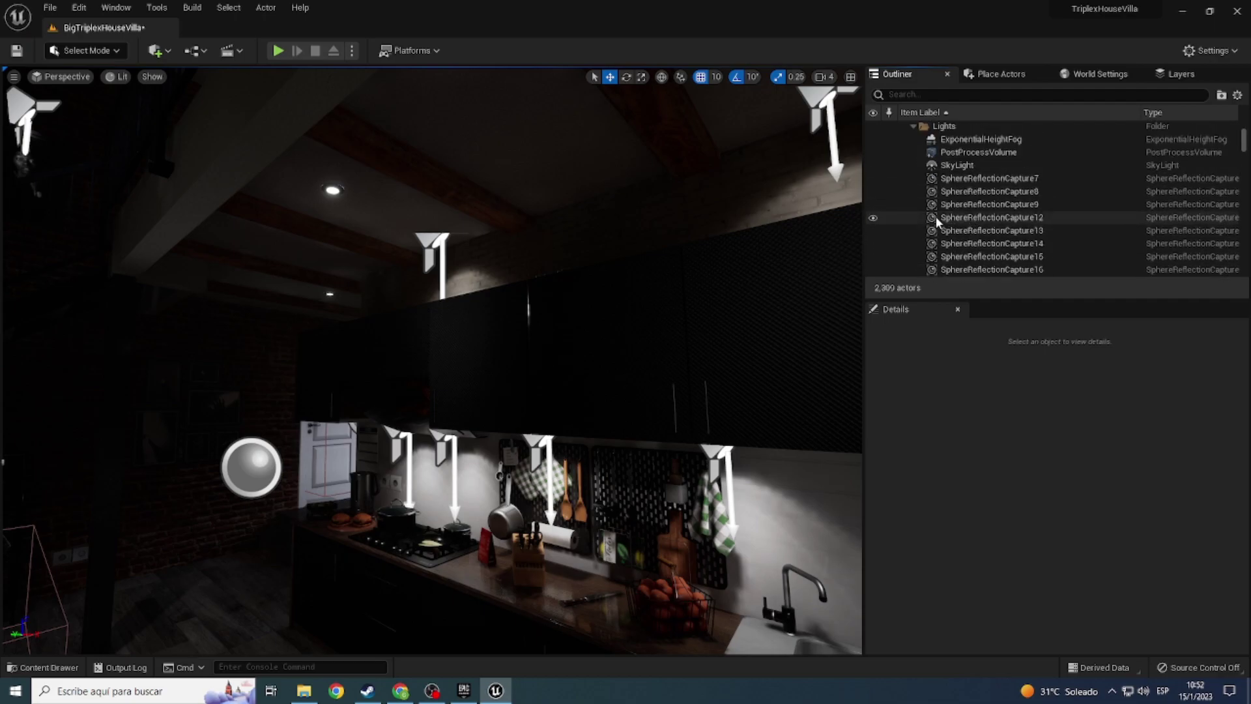
double_click(941, 180)
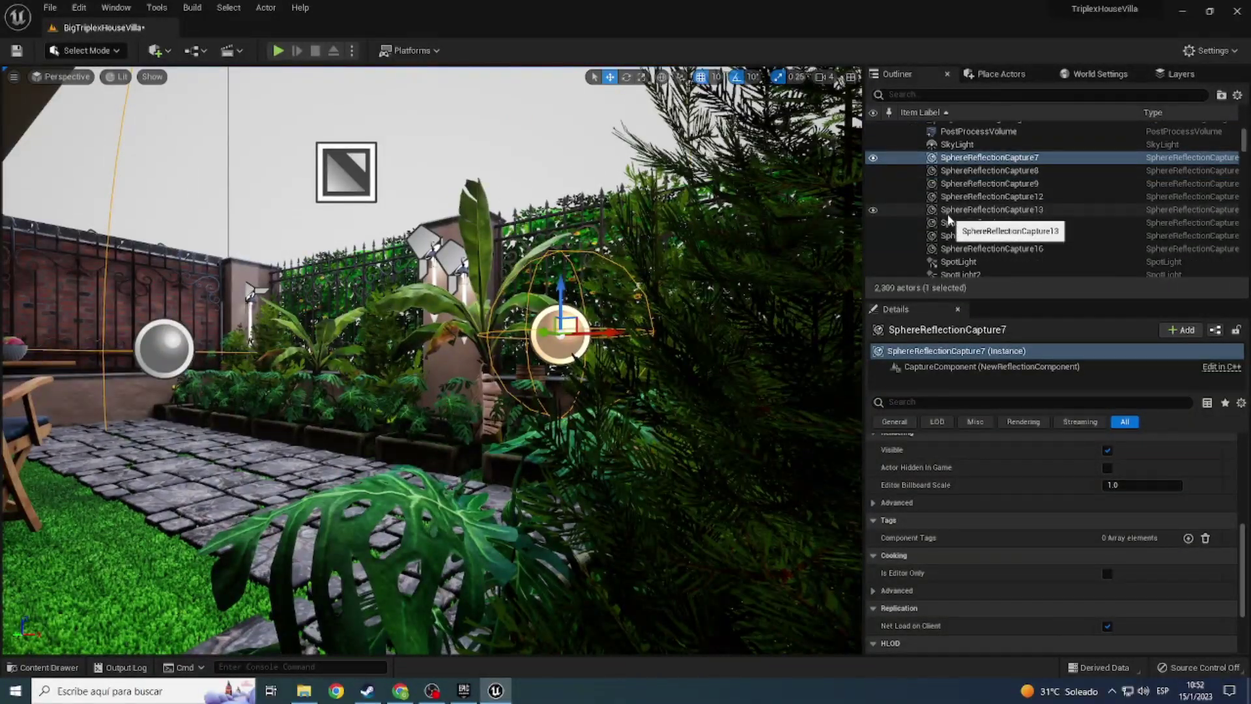
Step: Range-select SphereReflectionCapture7 through SphereReflectionCapture16 and delete all eight
scroll(952, 215, "down", 2)
scroll(952, 215, "down", 2)
scroll(952, 215, "down", 1)
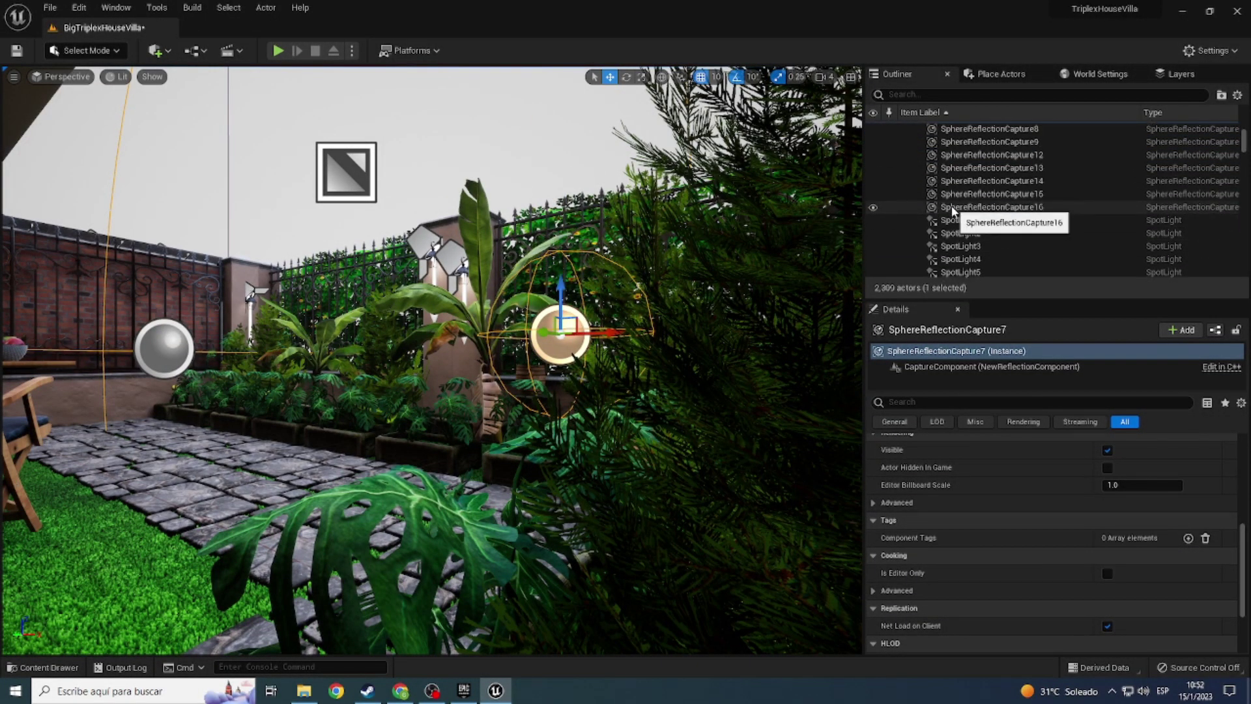
left_click(953, 207, "shift")
key("Delete")
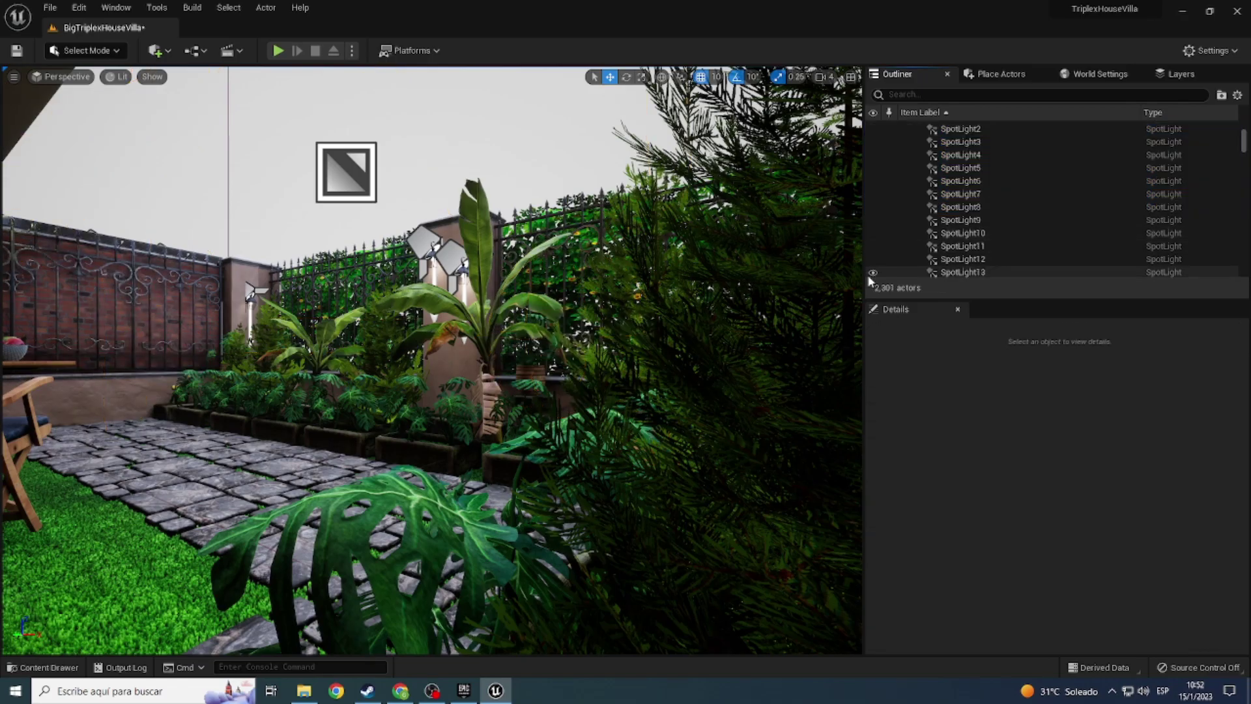
scroll(1010, 218, "down", 5)
scroll(1010, 218, "down", 5)
scroll(1010, 217, "down", 5)
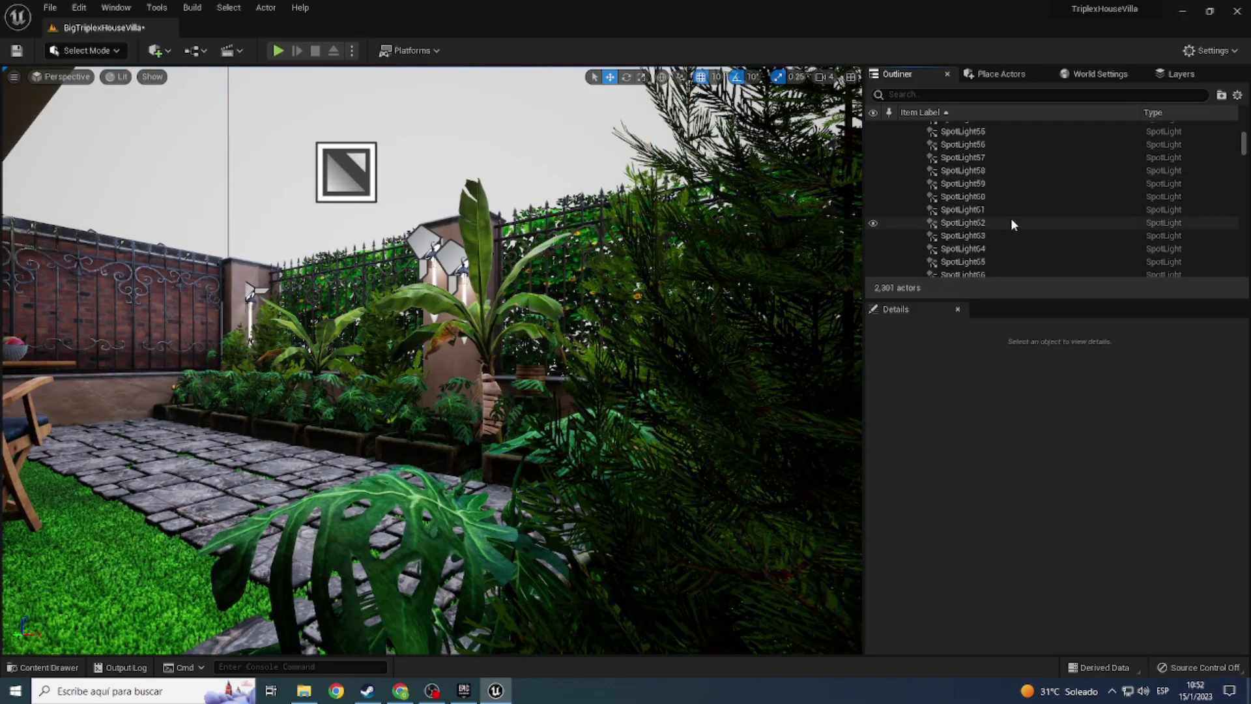
scroll(1011, 217, "down", 5)
scroll(1010, 217, "down", 5)
type("c")
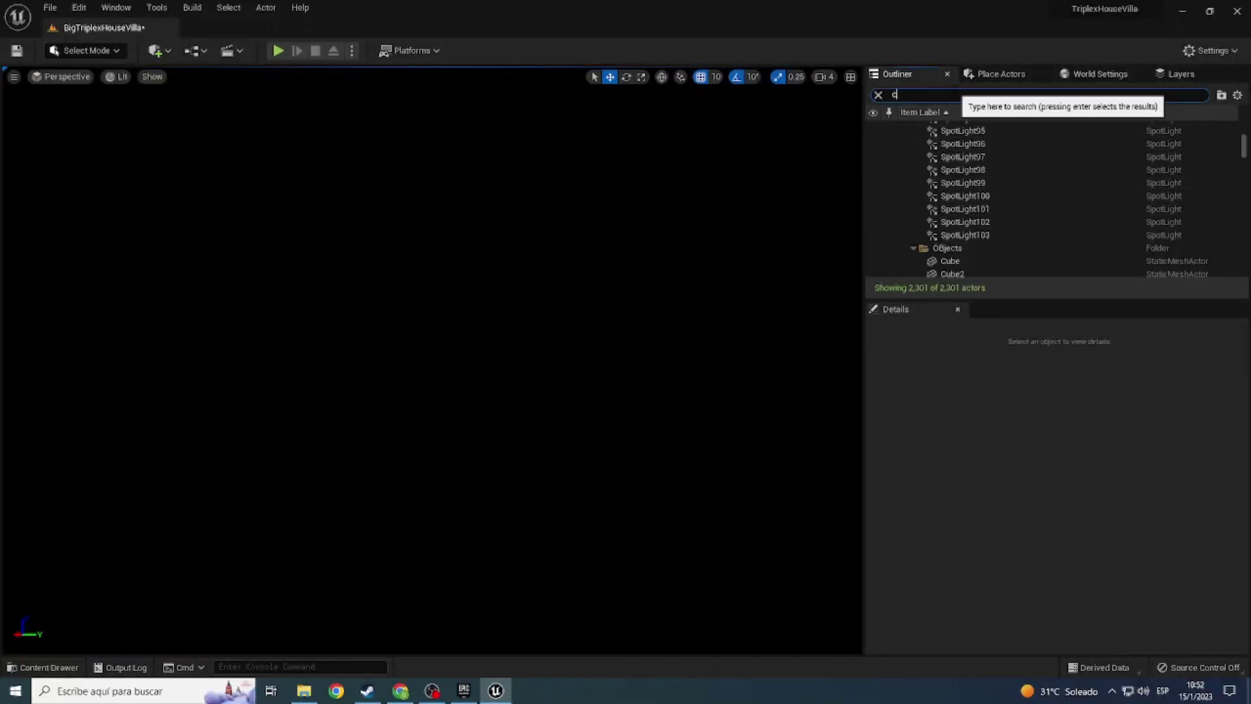
Step: Filter the Outliner by 'cy' and delete closet light strips Cylinder through Cylinder7
type("y")
scroll(987, 130, "up", 3)
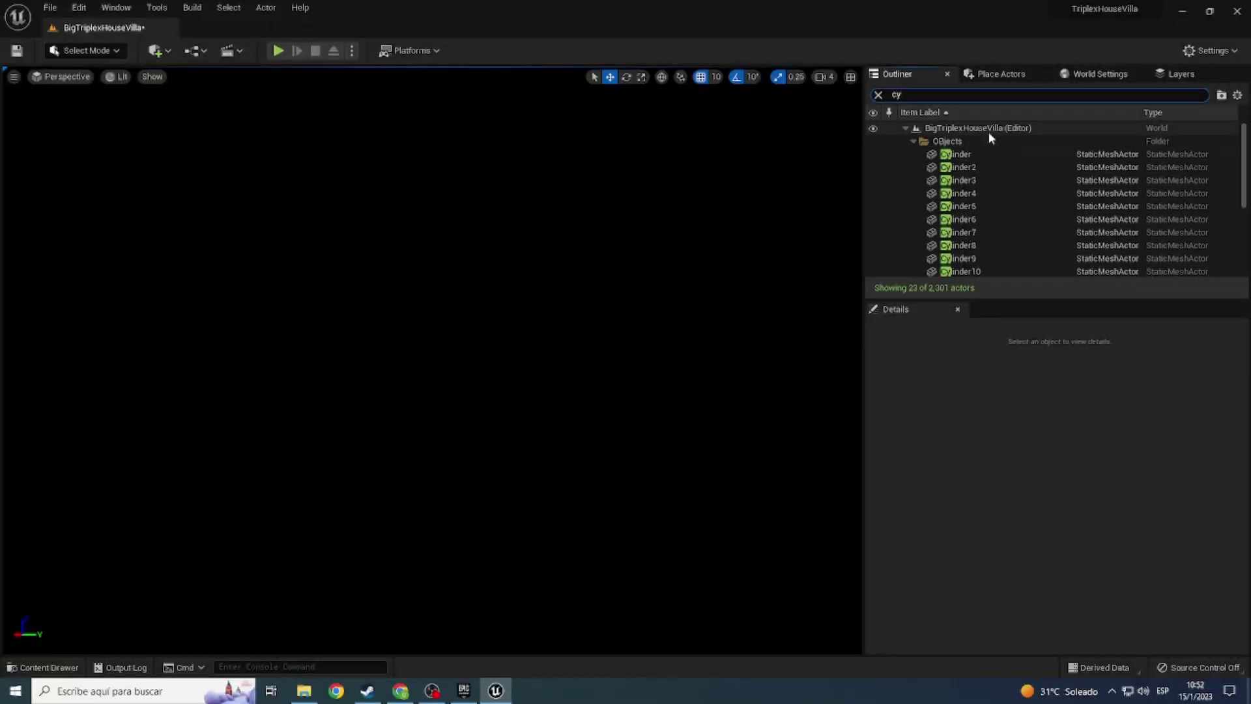
double_click(962, 155)
mouse_move(490, 362)
right_mouse_down()
mouse_move(443, 361)
mouse_move(469, 362)
mouse_move(447, 315)
right_mouse_up()
key("Delete")
left_click(447, 315)
key("Delete")
left_click(261, 322)
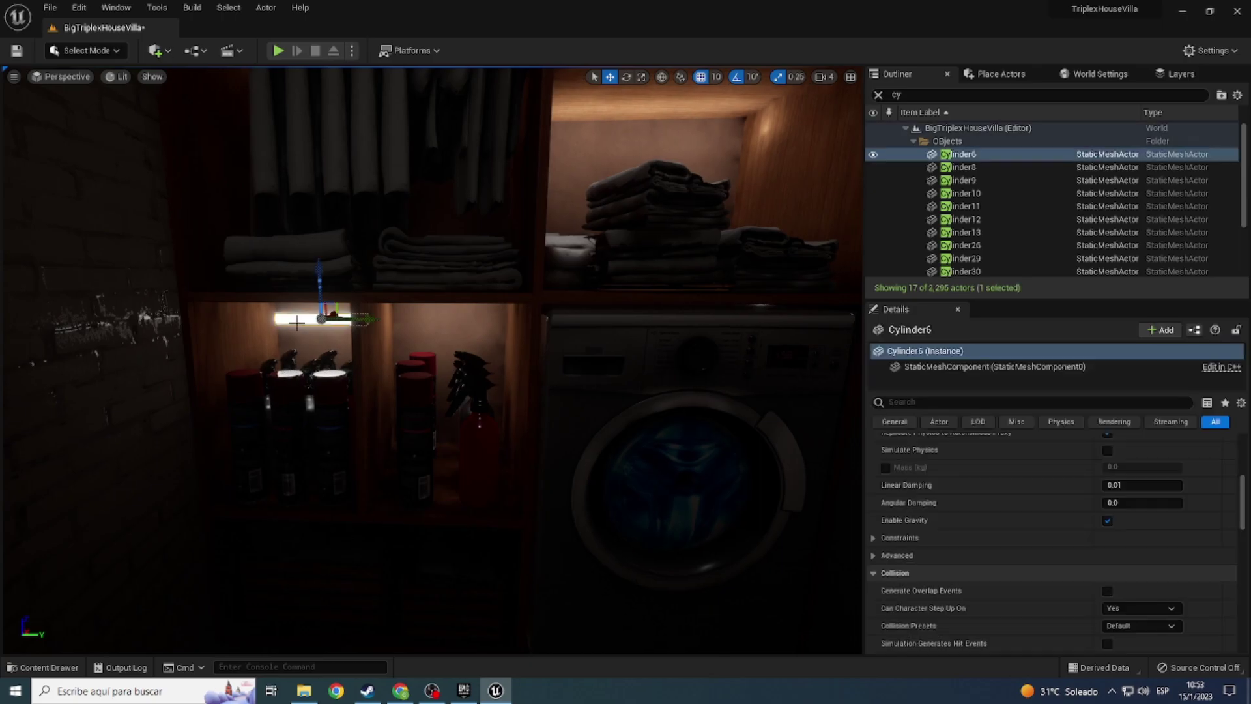
key("Delete")
mouse_move(260, 322)
right_mouse_down()
mouse_move(329, 349)
mouse_move(331, 312)
right_mouse_up()
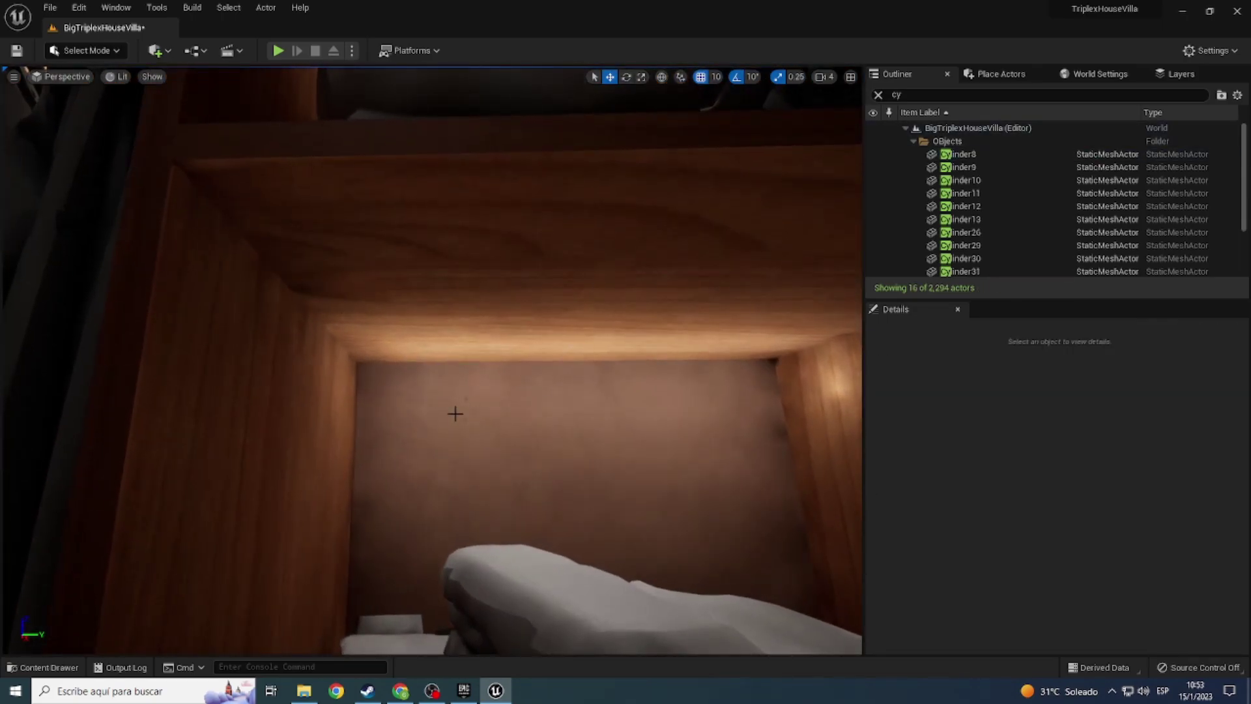
Step: Inspect SphereReflectionCapture6 by the brick wall, then run Build Lighting Only
right_click_drag(456, 413, 459, 337)
left_click(459, 336)
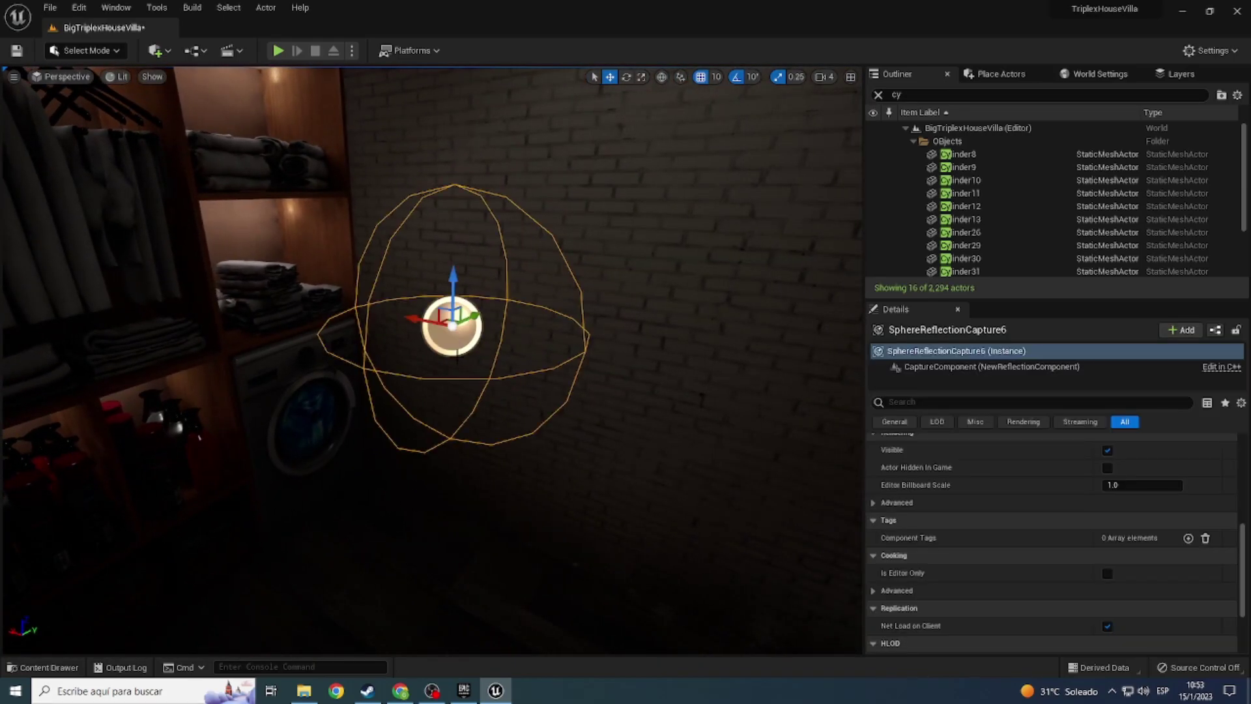
scroll(1013, 251, "down", 3)
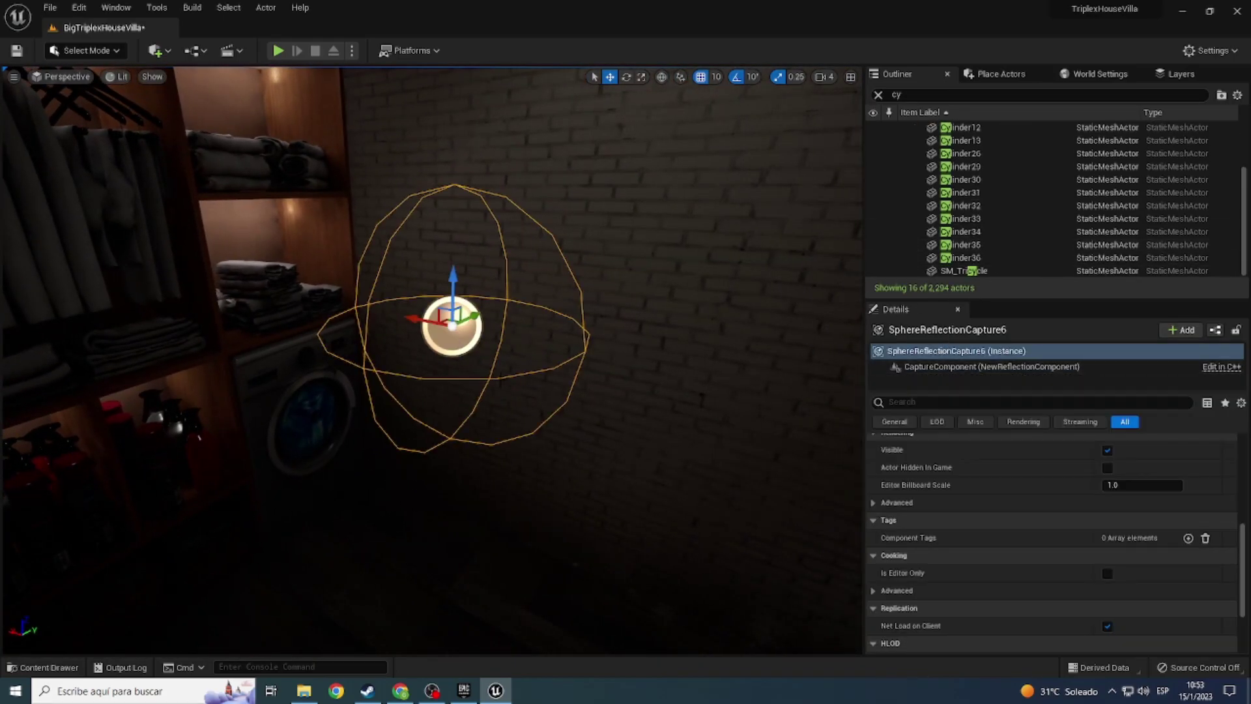
right_click_drag(496, 391, 495, 391)
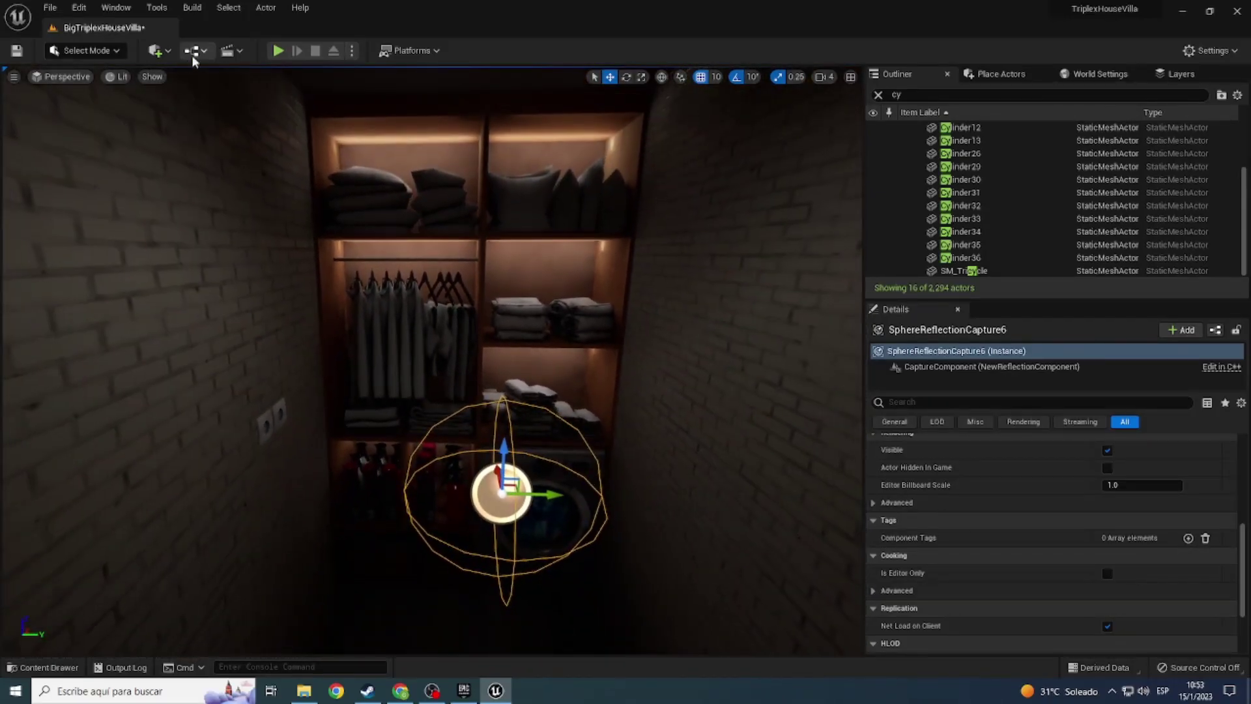
left_click(192, 7)
left_click(217, 74)
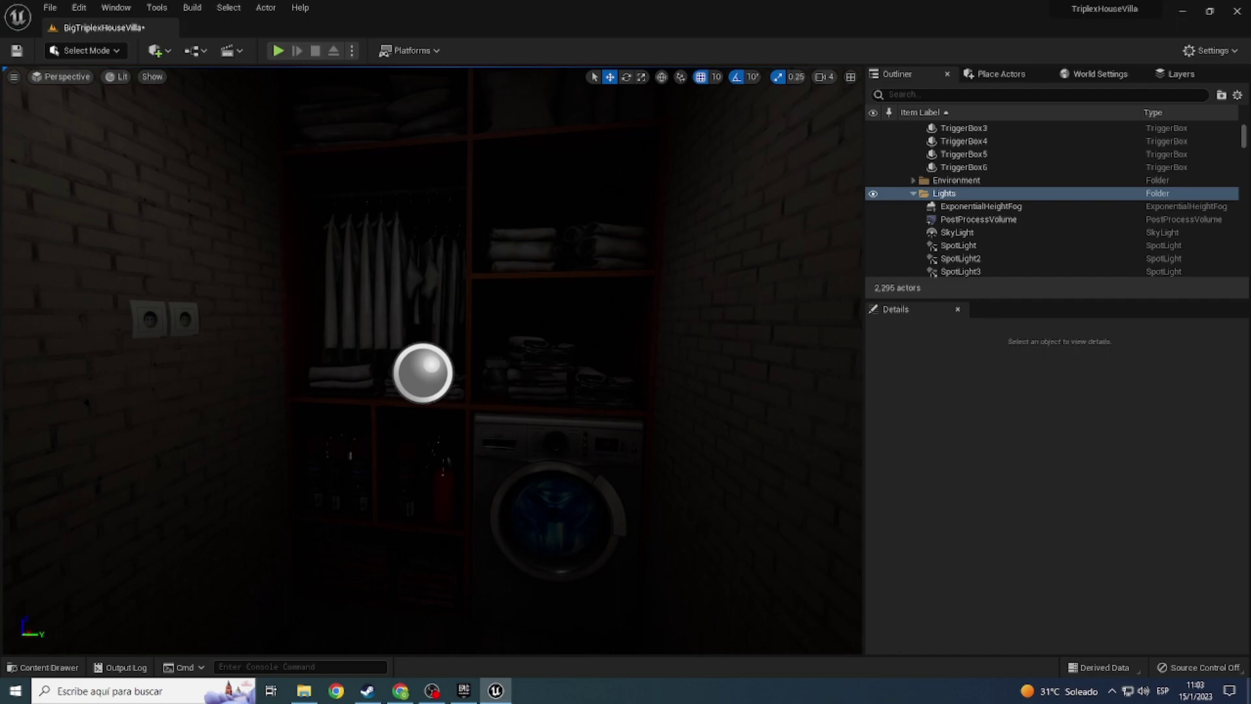
Step: Delete the SkyLight and ExponentialHeightFog, then look up at the dusk sky over the pergola
right_click_drag(430, 358, 430, 358)
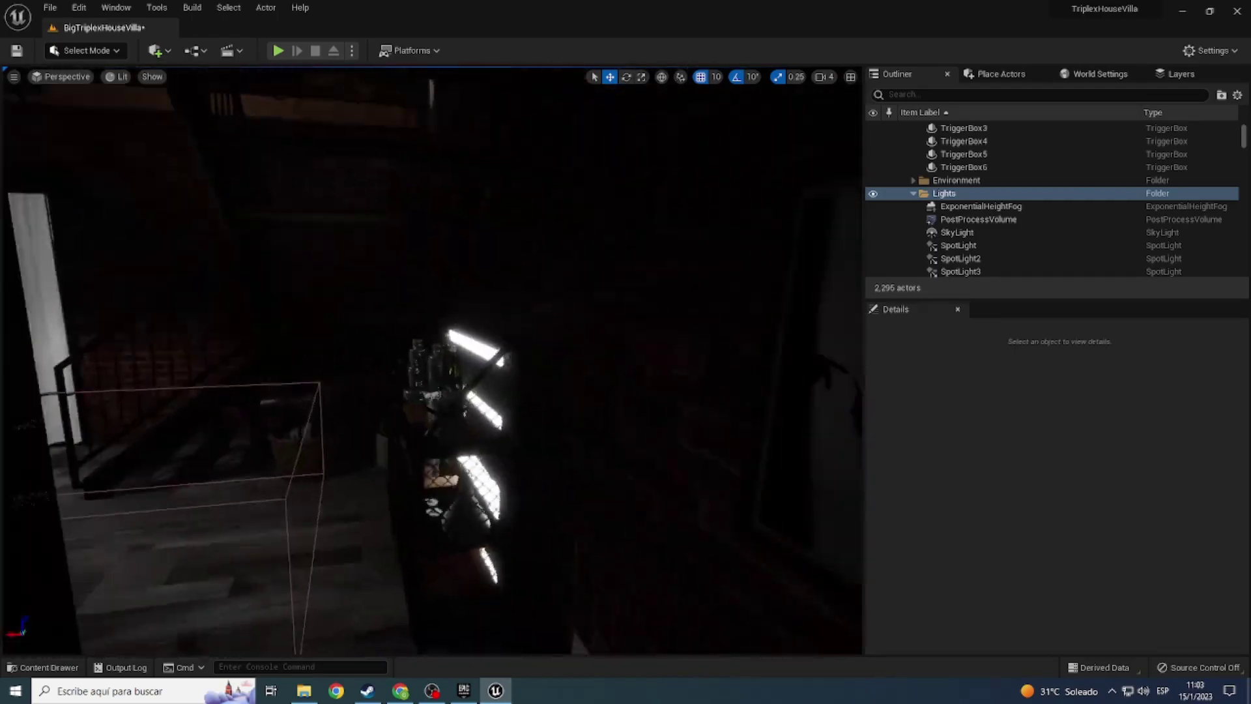
double_click(954, 217)
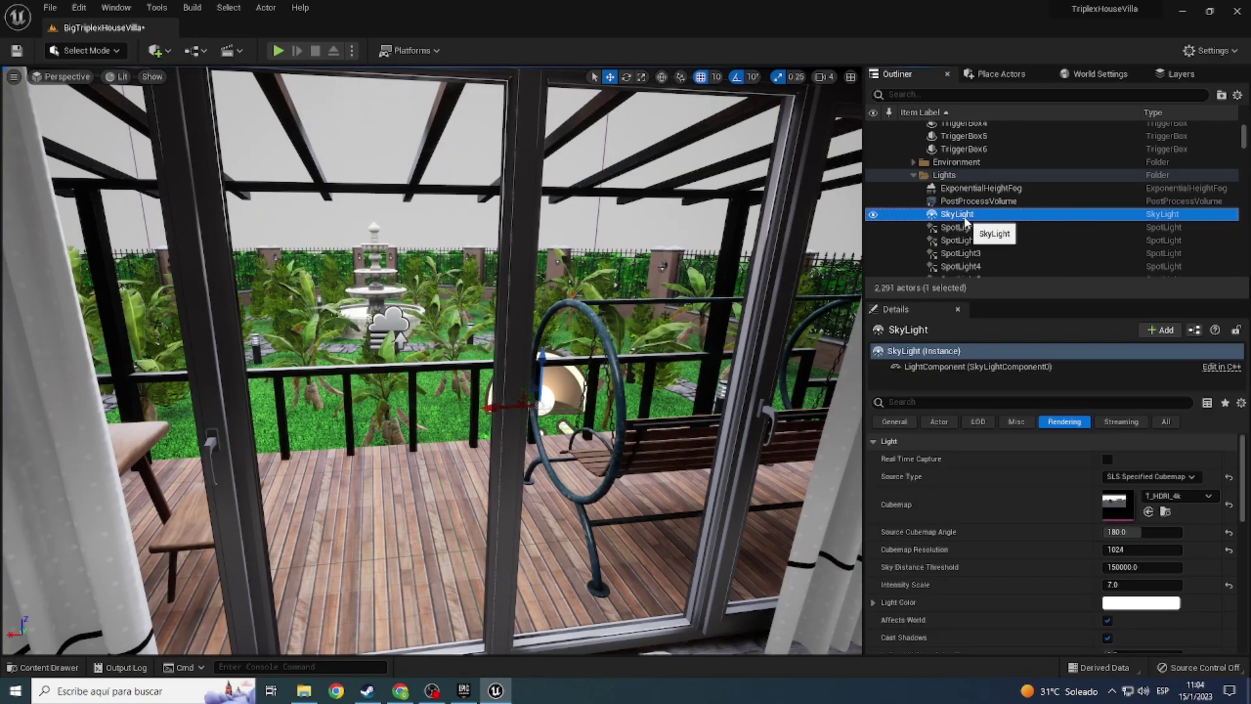
key("Delete")
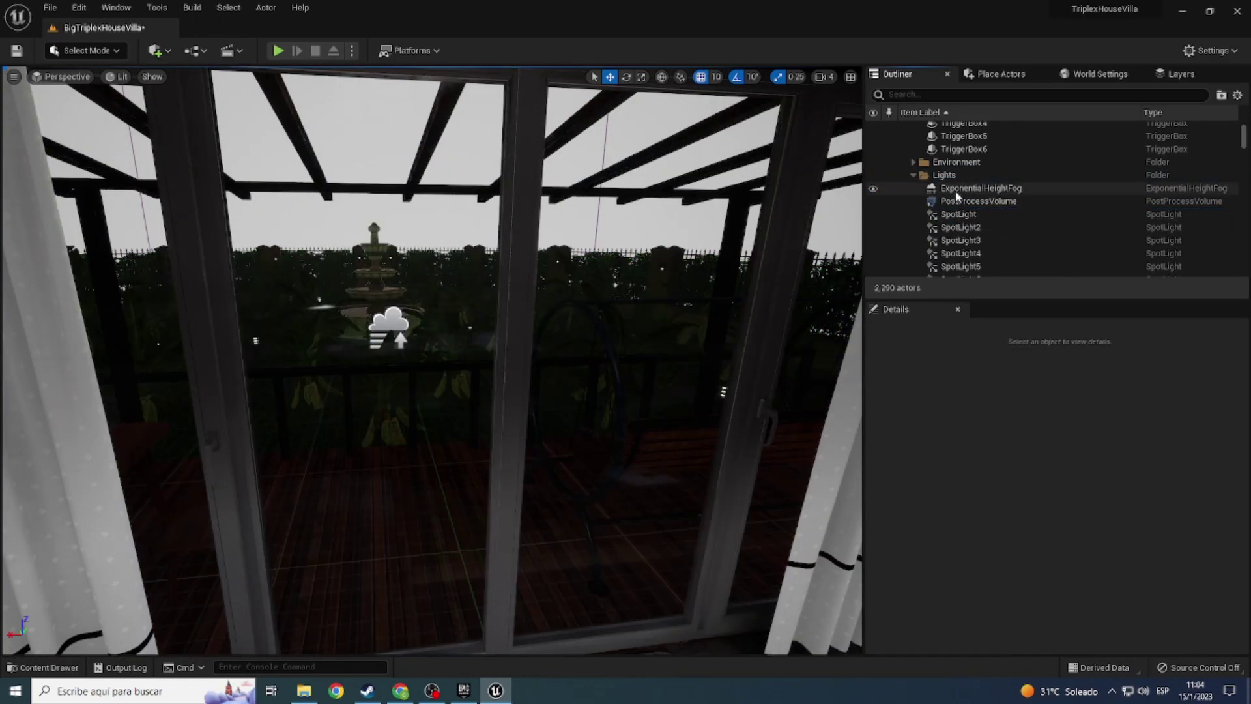
left_click(956, 190)
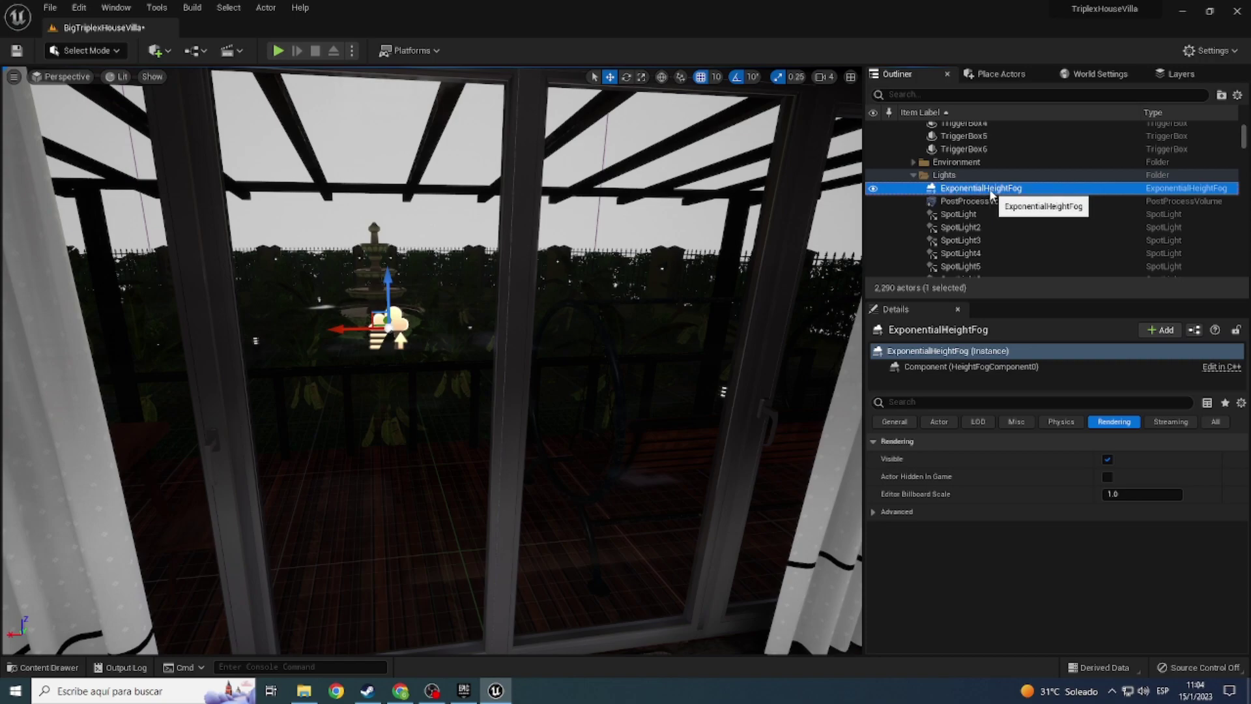
key("Delete")
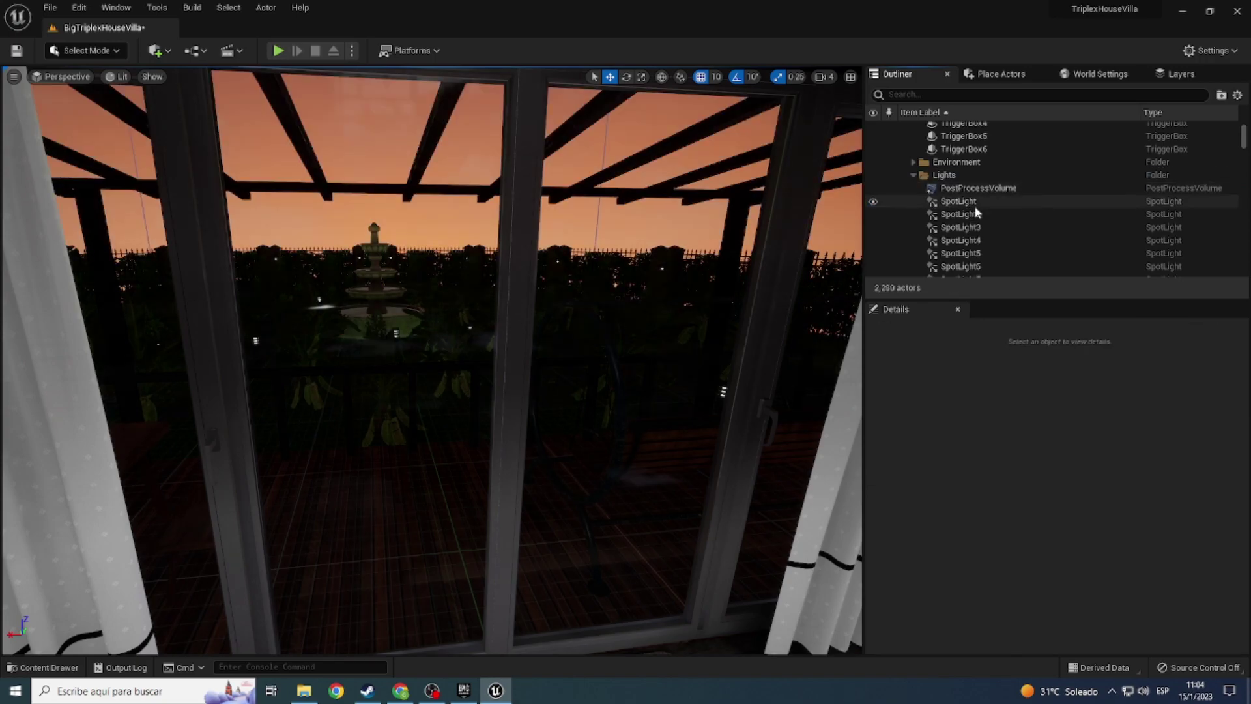
mouse_move(430, 358)
right_mouse_down()
mouse_move(456, 293)
mouse_move(430, 247)
mouse_move(430, 358)
mouse_move(456, 325)
right_mouse_up()
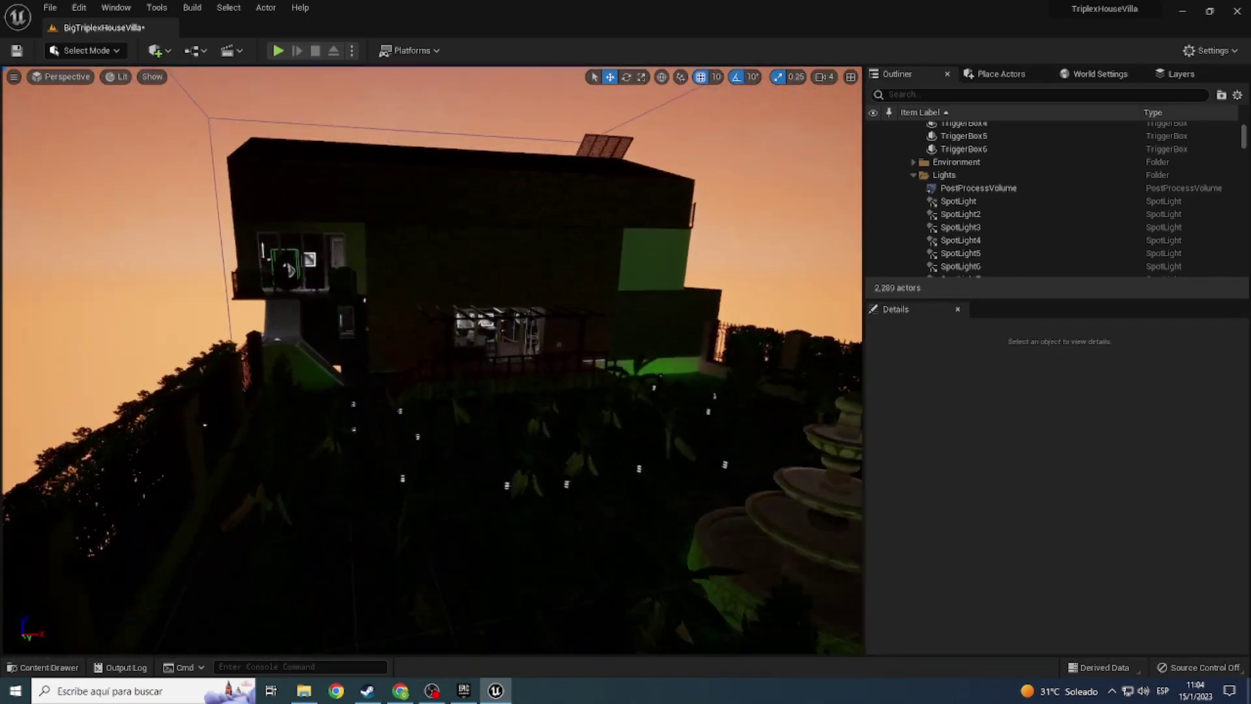
Step: In the Content Drawer, browse into the Engine content and search for 'bp'
scroll(975, 215, "down", 2)
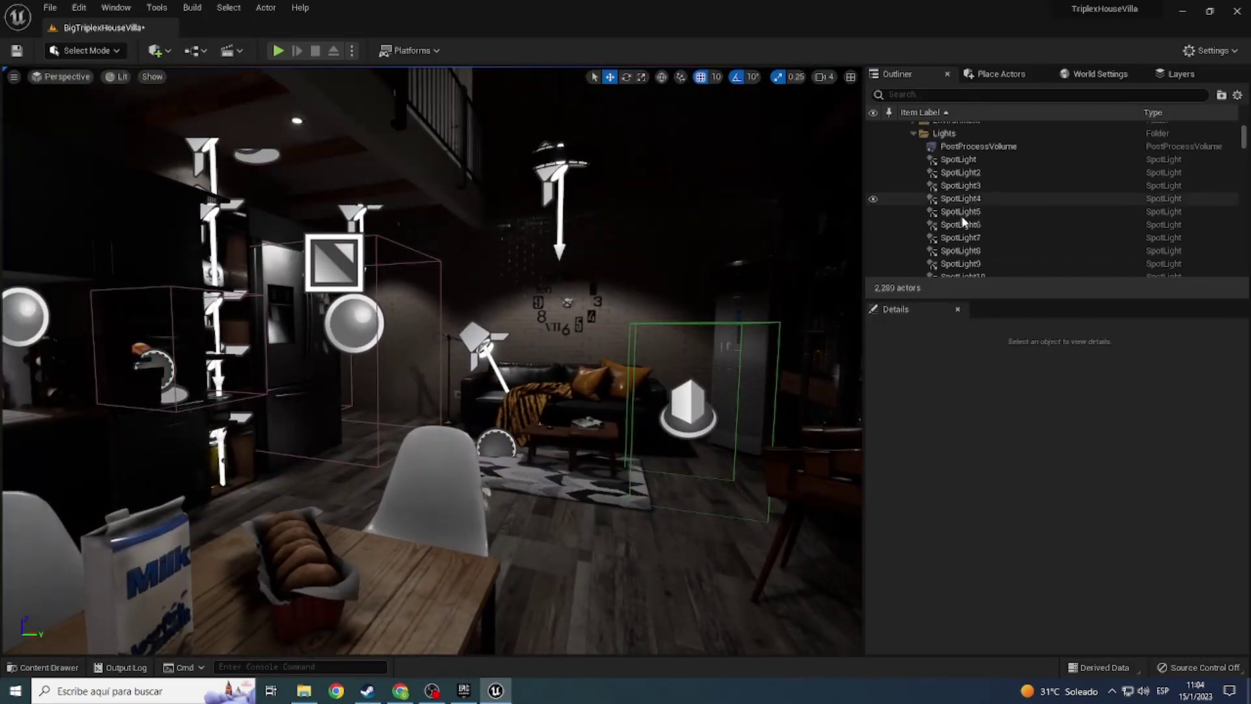
scroll(975, 215, "down", 2)
scroll(977, 222, "down", 2)
scroll(981, 241, "down", 2)
scroll(982, 241, "up", 2)
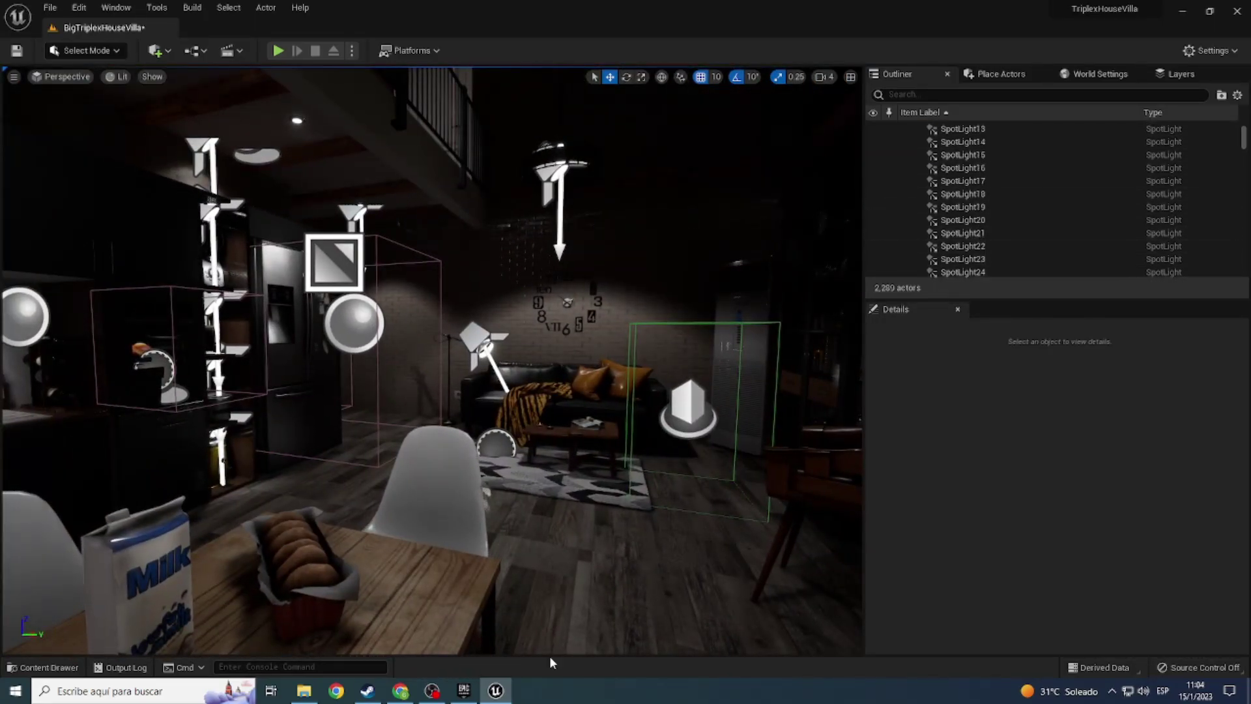
key("ctrl+space")
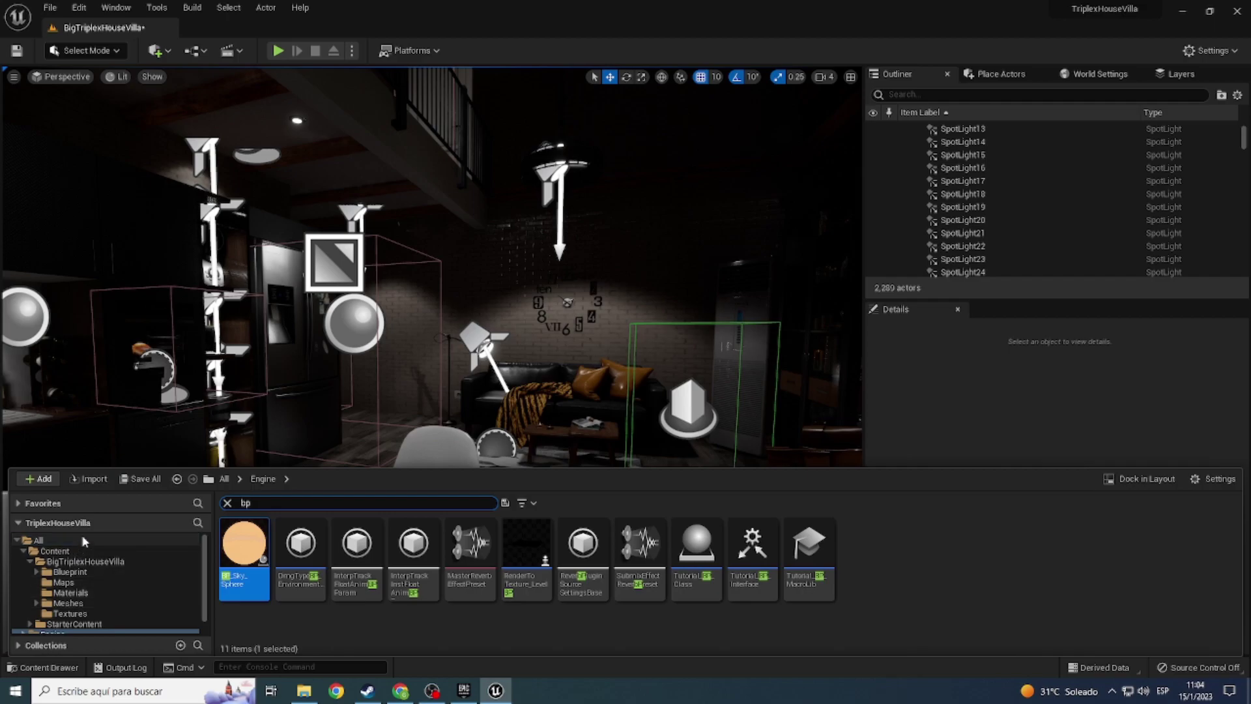
left_click(228, 502)
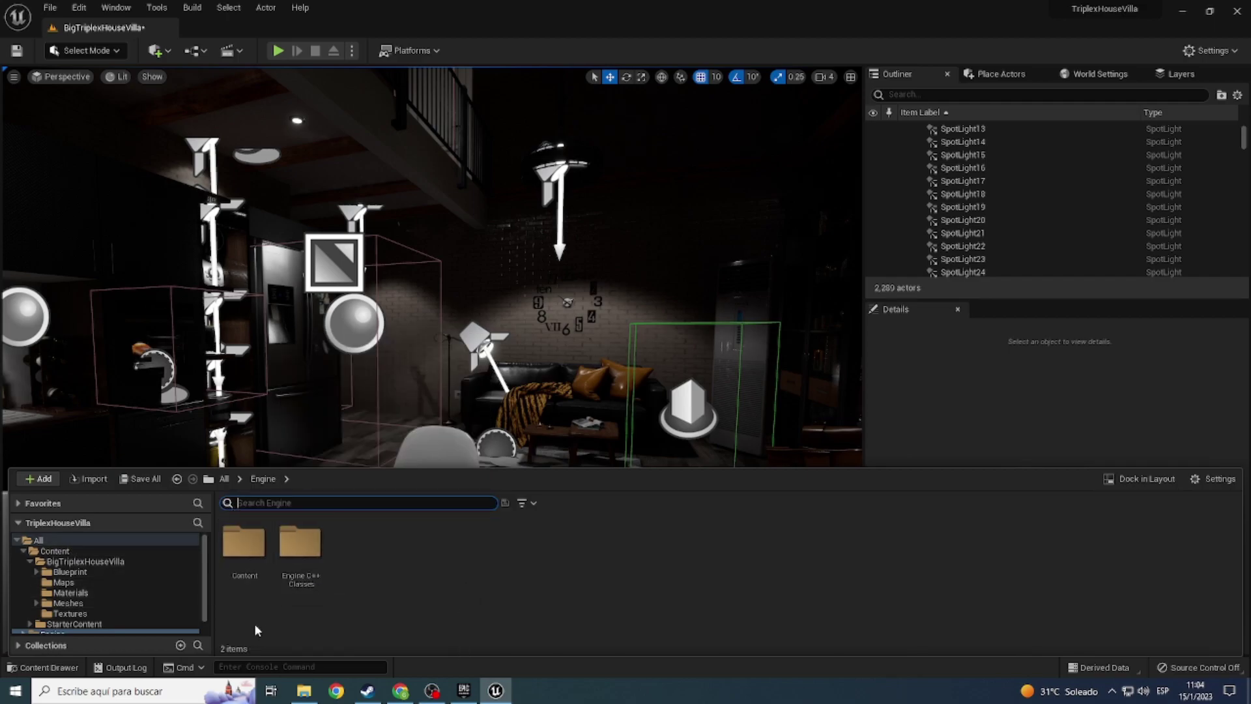
left_click(299, 547)
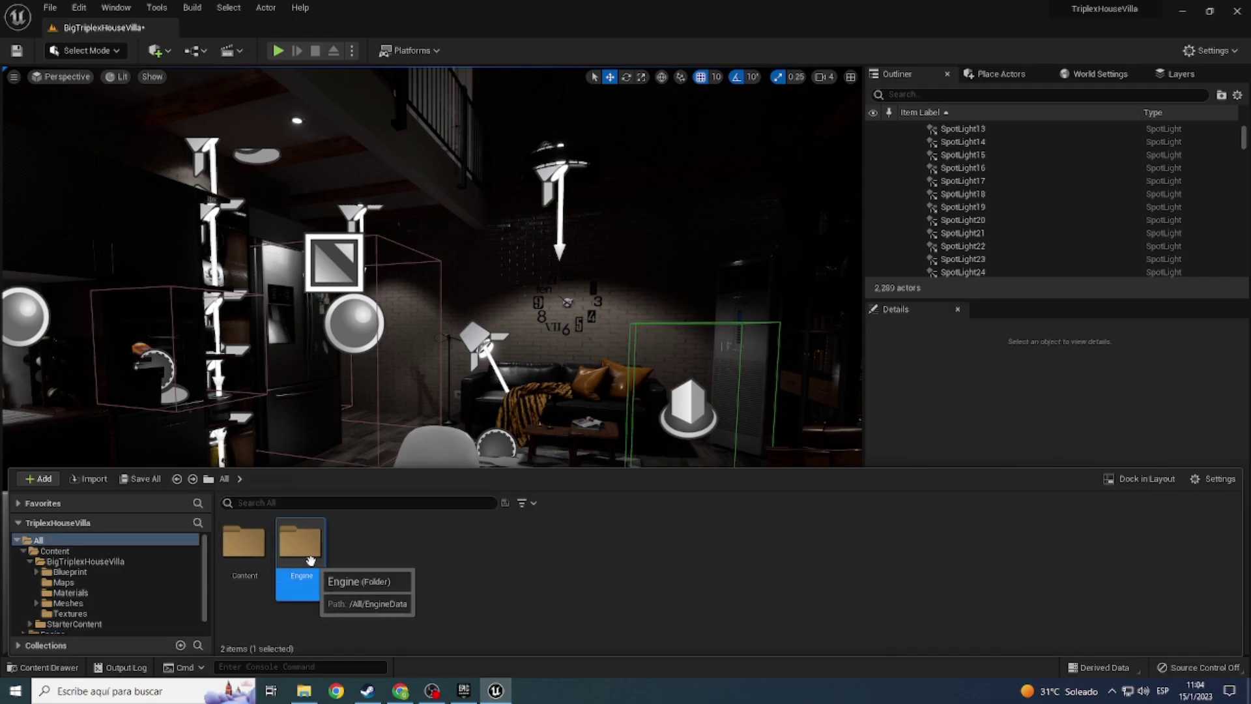
left_click(275, 512)
type("p")
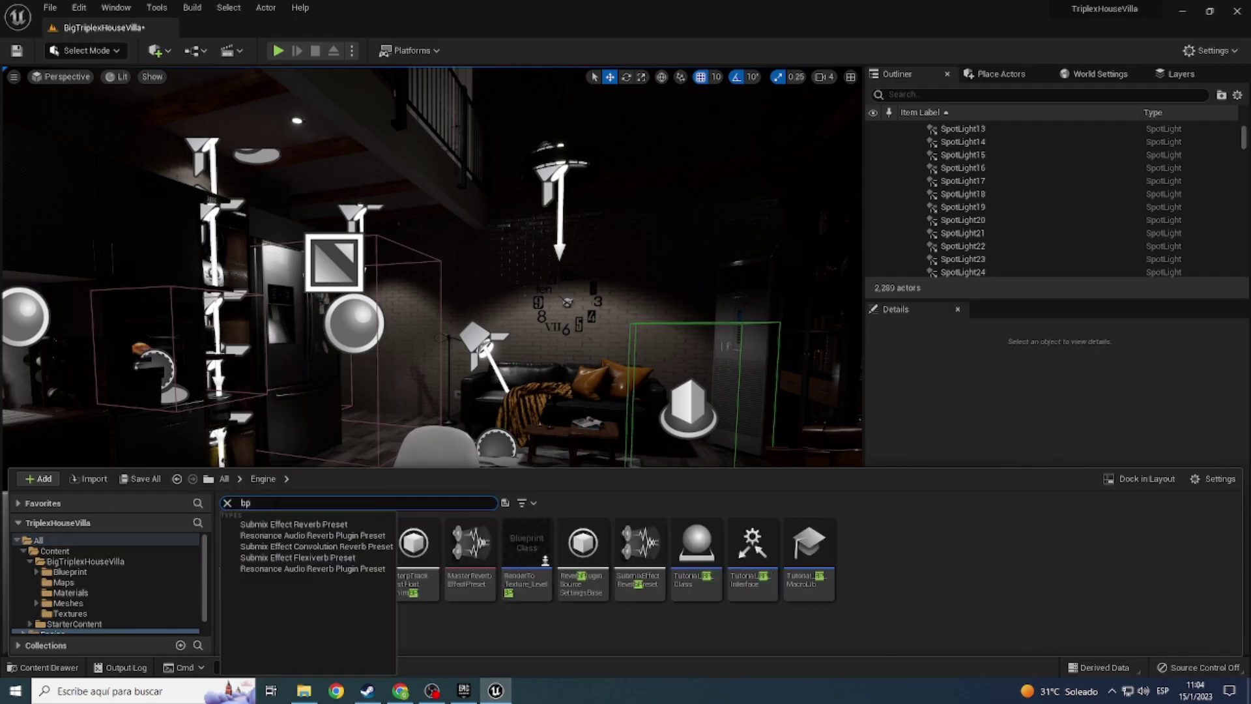
Step: Drag BP_Sky_Sphere into the sunset garden, creating BP_Sky_Sphere2
right_click_drag(483, 391, 483, 391)
key("ctrl+space")
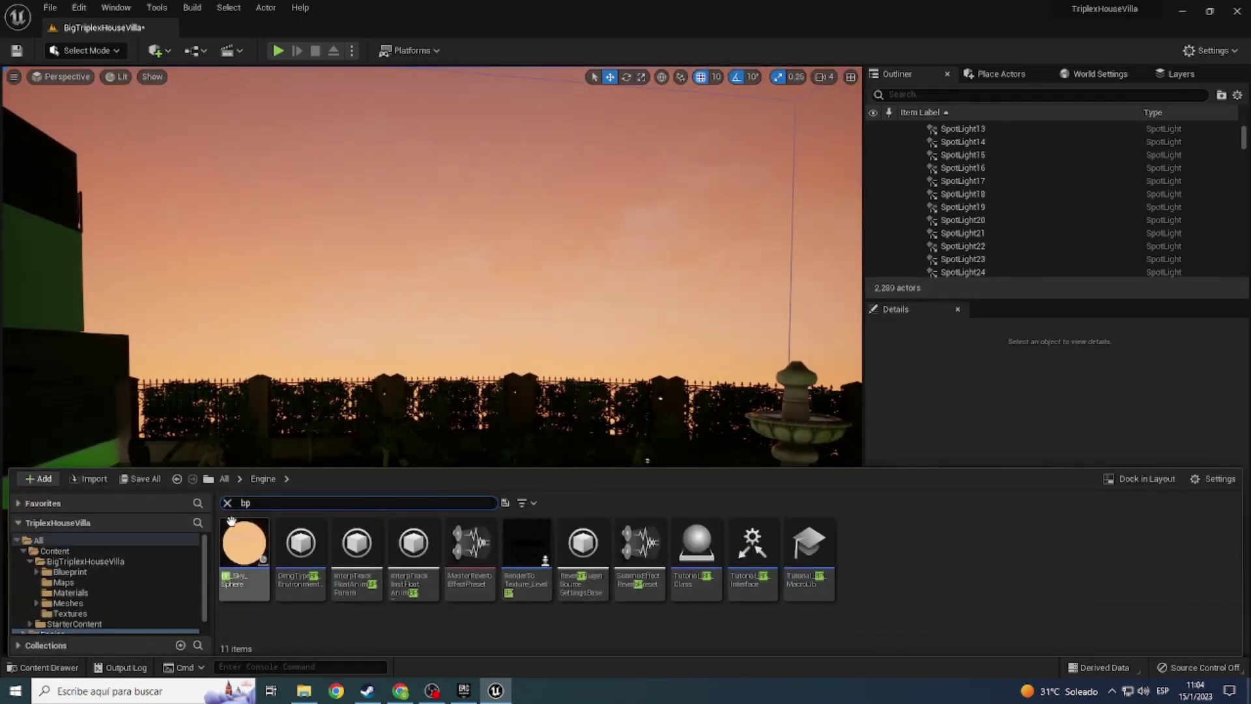
left_click(518, 356)
left_click_drag(518, 355, 519, 357)
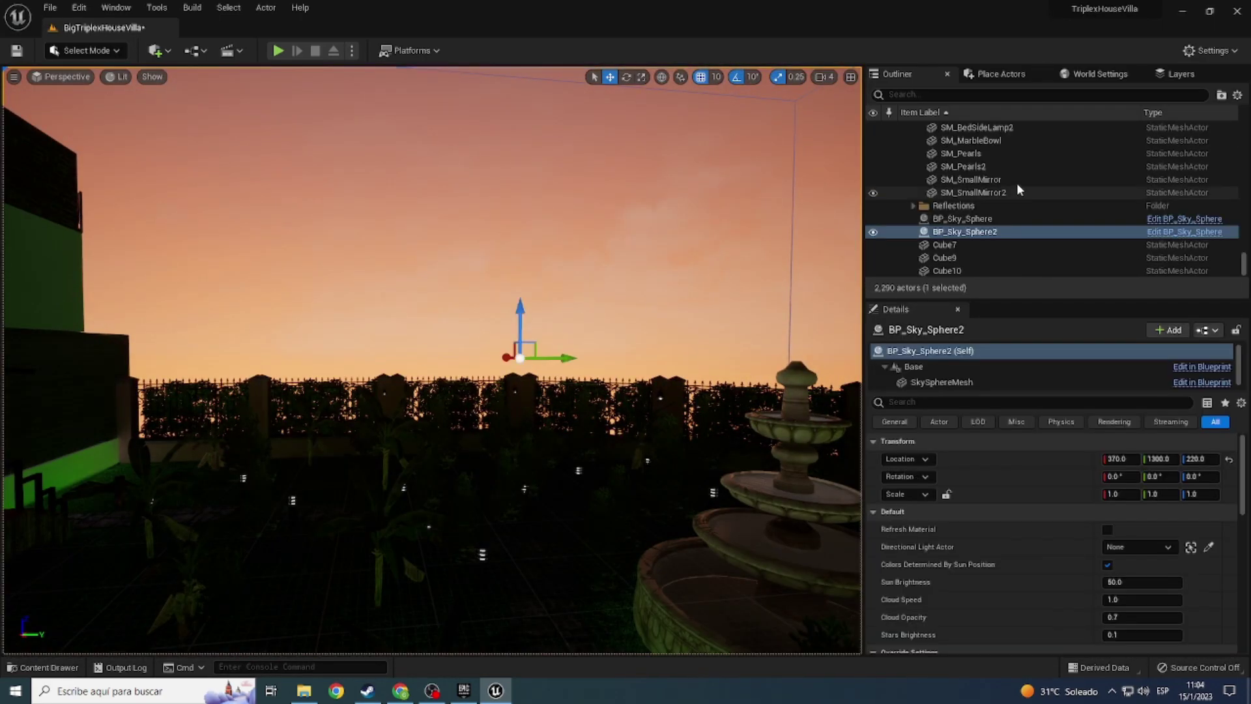
Step: Delete BP_Sky_Sphere2 and set BP_Sky_Sphere's Sun Height to -1.0 for a night sky
key("Delete")
left_click(968, 232)
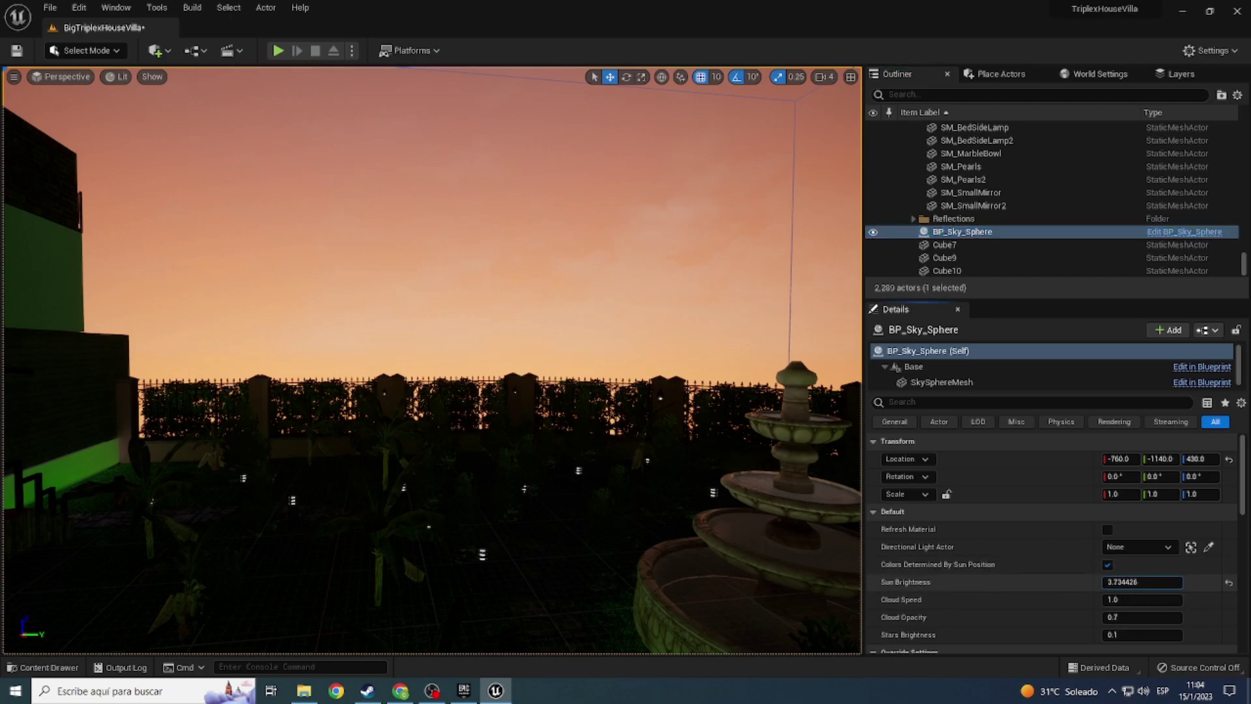
scroll(931, 594, "down", 1)
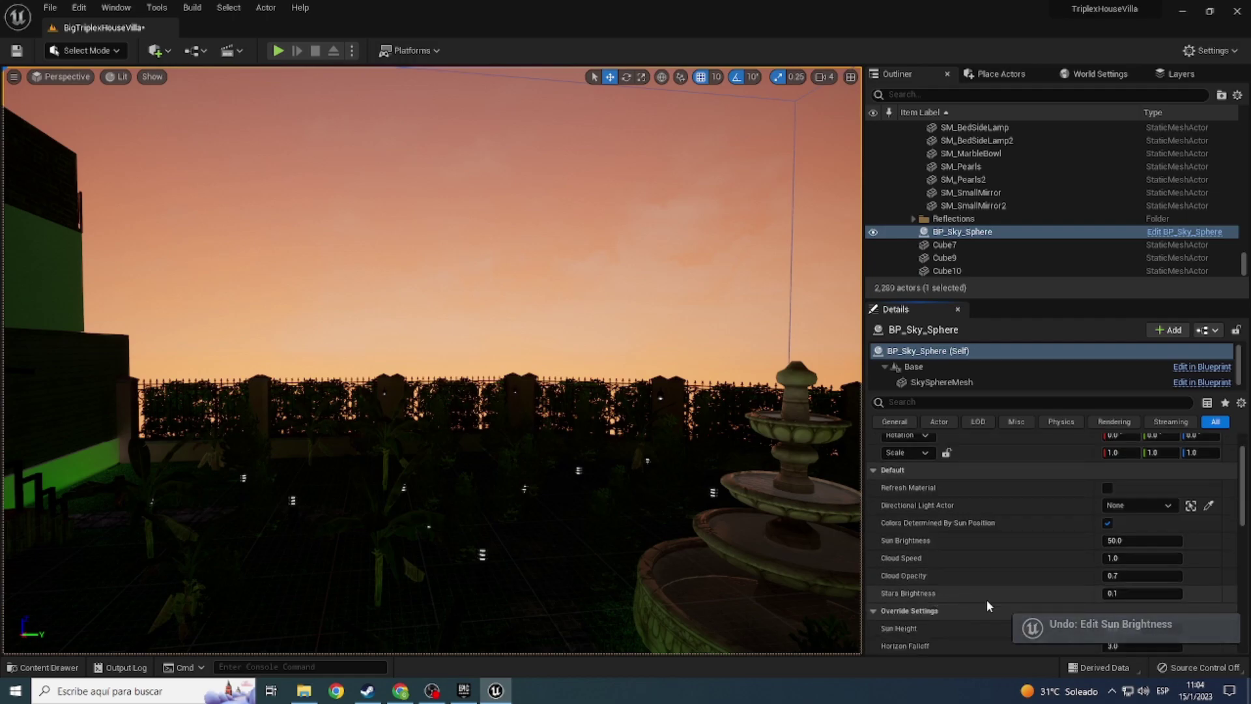
scroll(1041, 597, "down", 1)
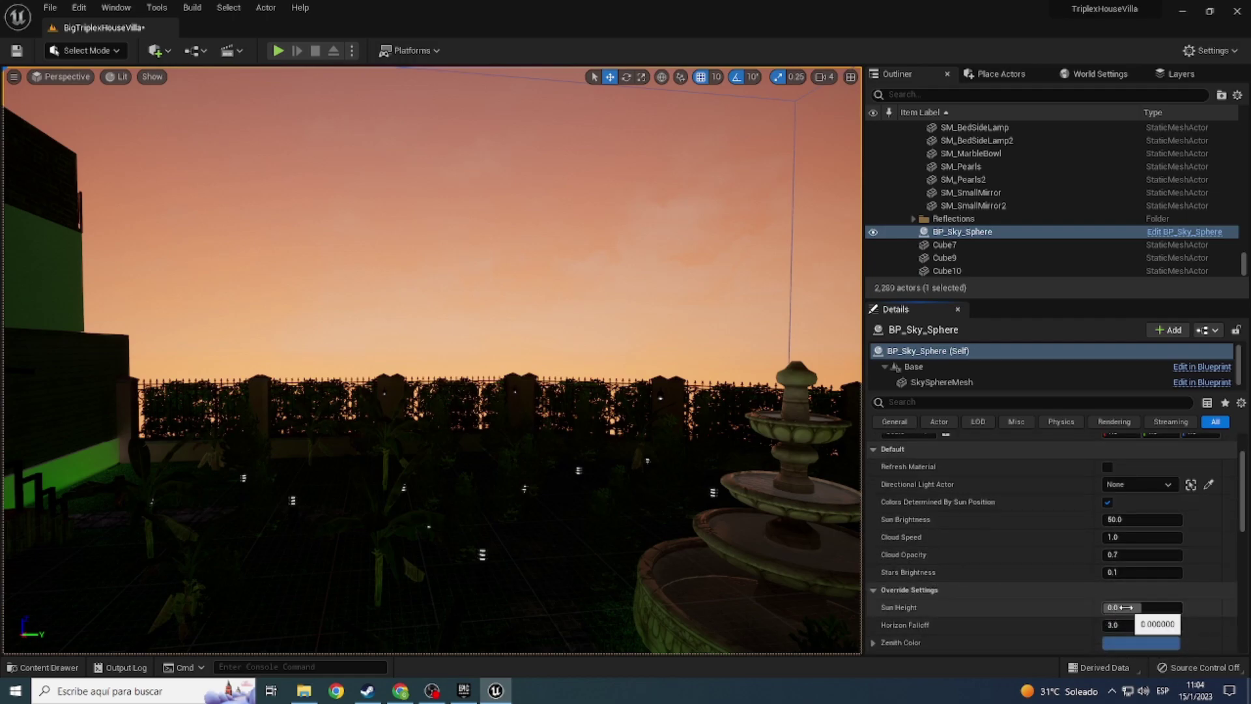
left_click_drag(1124, 607, 1068, 607)
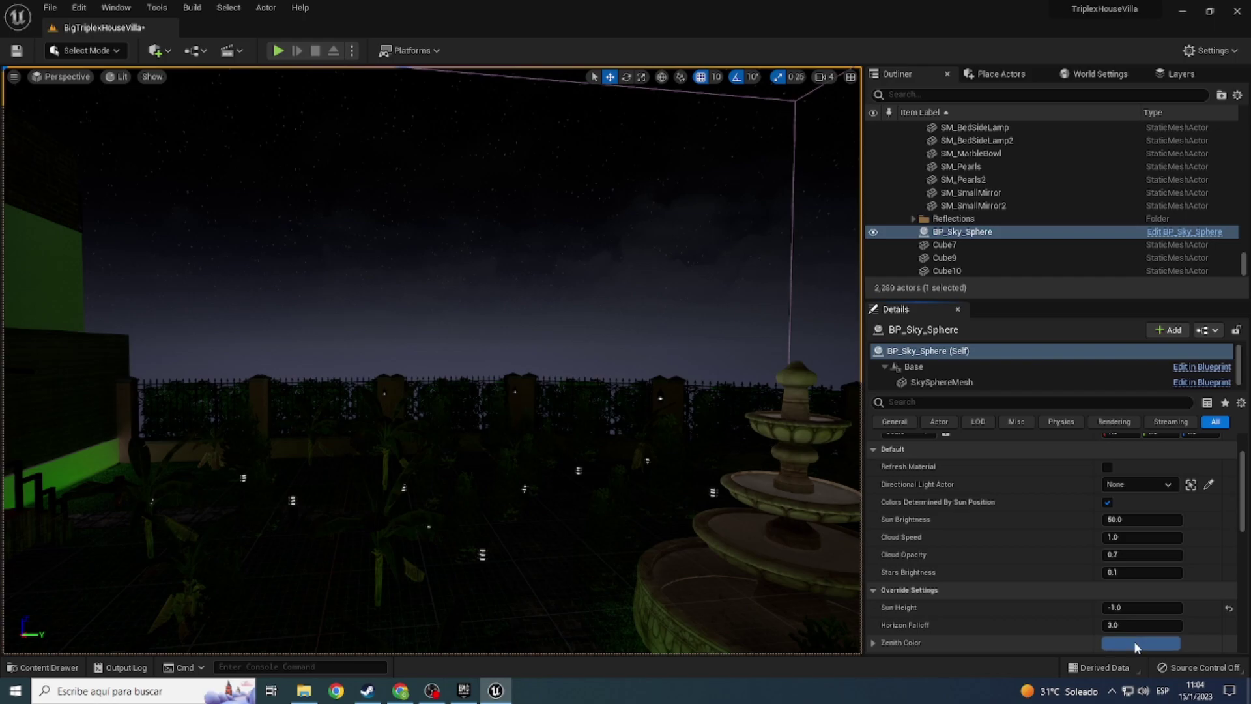
right_click_drag(446, 336, 449, 332)
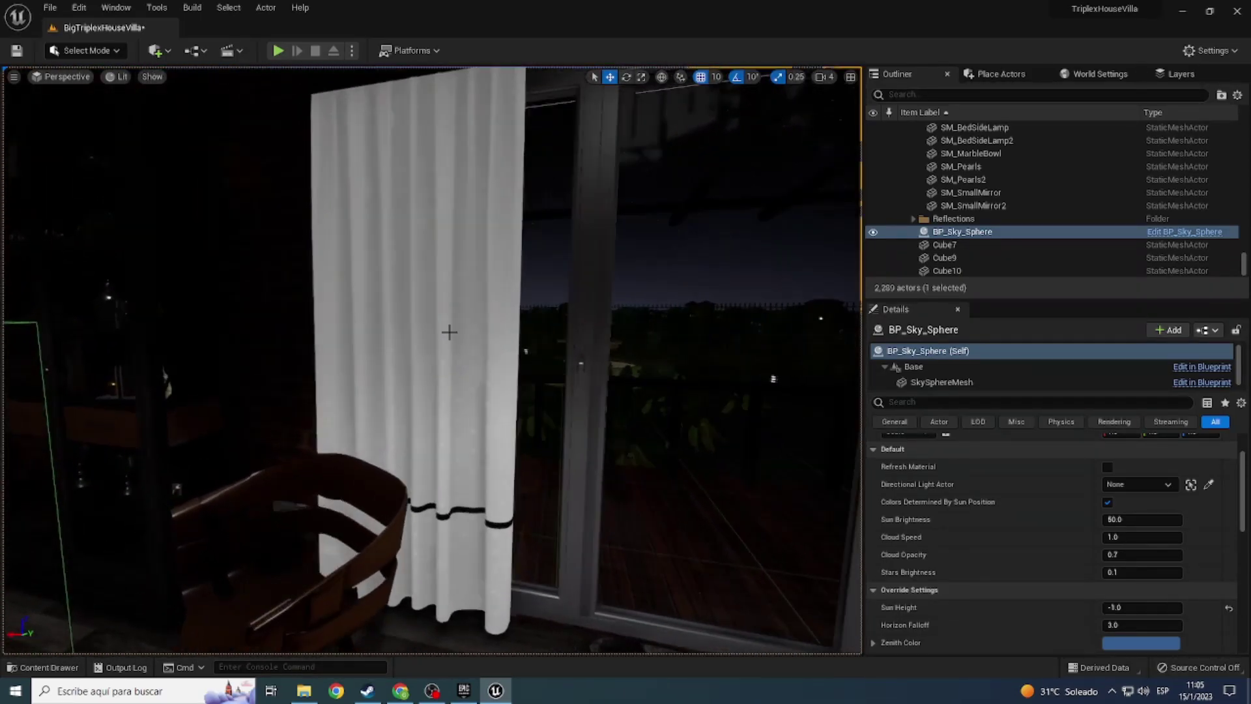
Step: Select the white SM_Curtain by the glass door and bring up the Lit view-mode menu
left_click(461, 346)
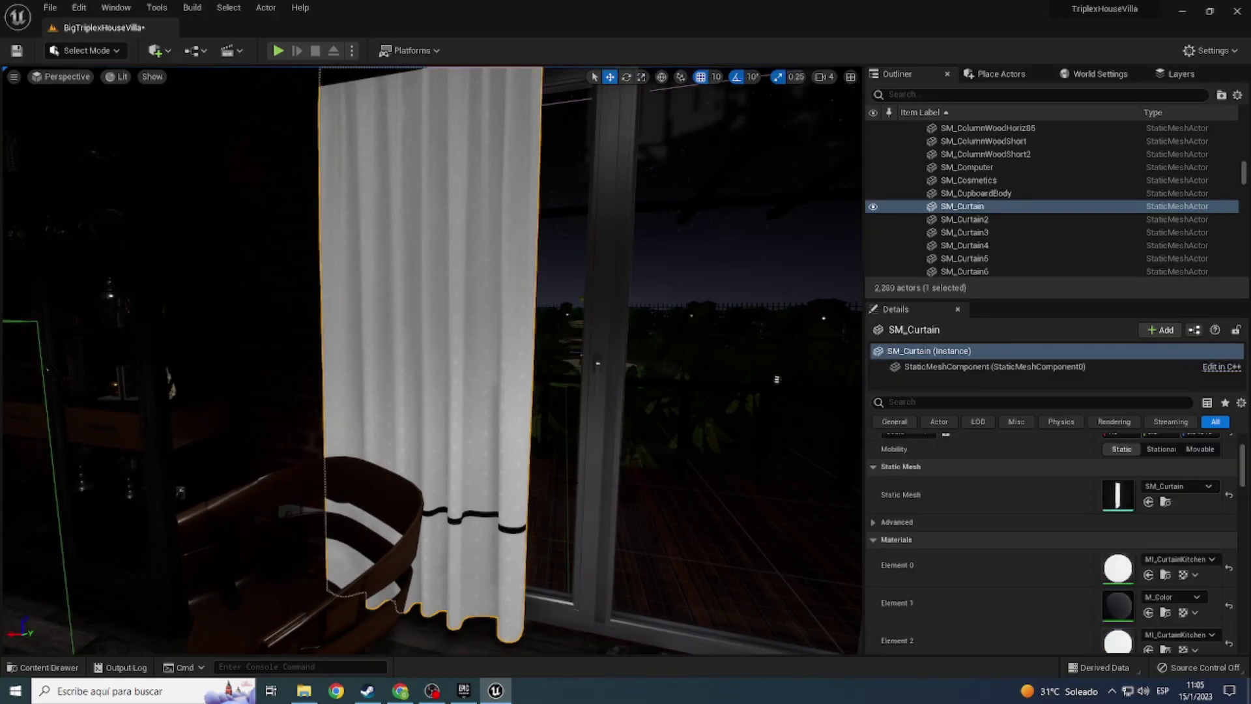
right_click_drag(461, 345, 462, 345)
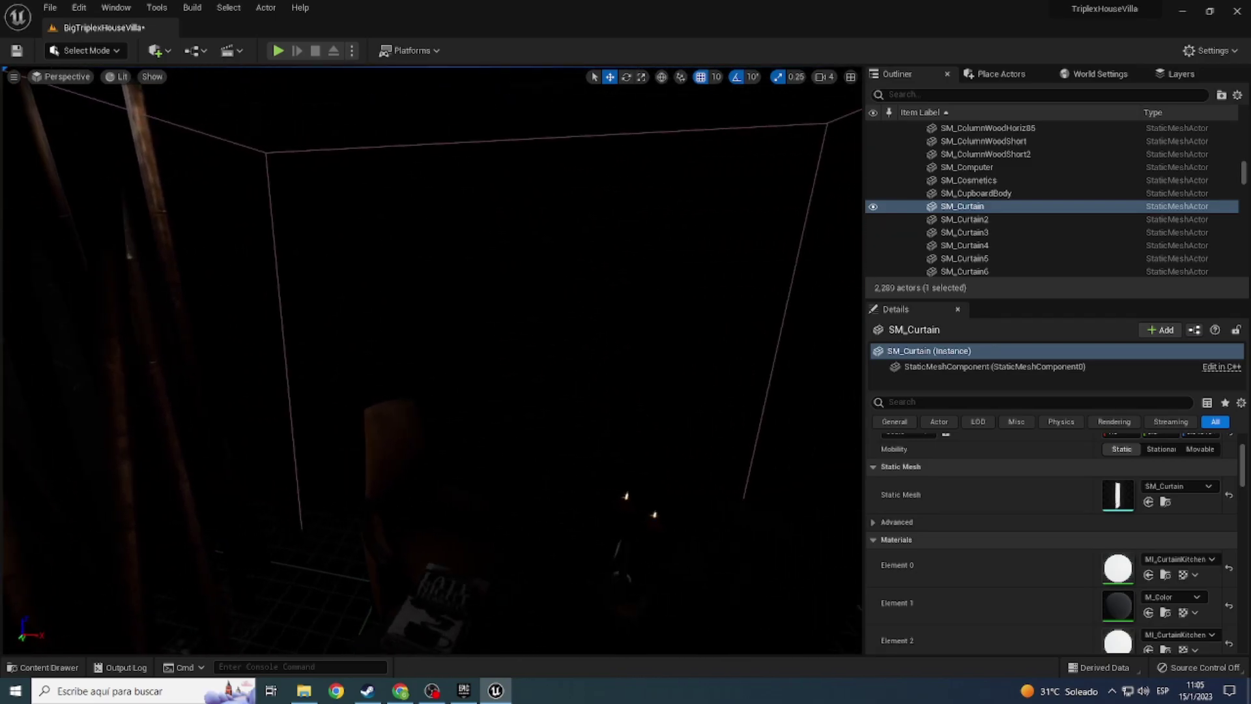
right_click_drag(132, 71, 132, 71)
left_click(116, 77)
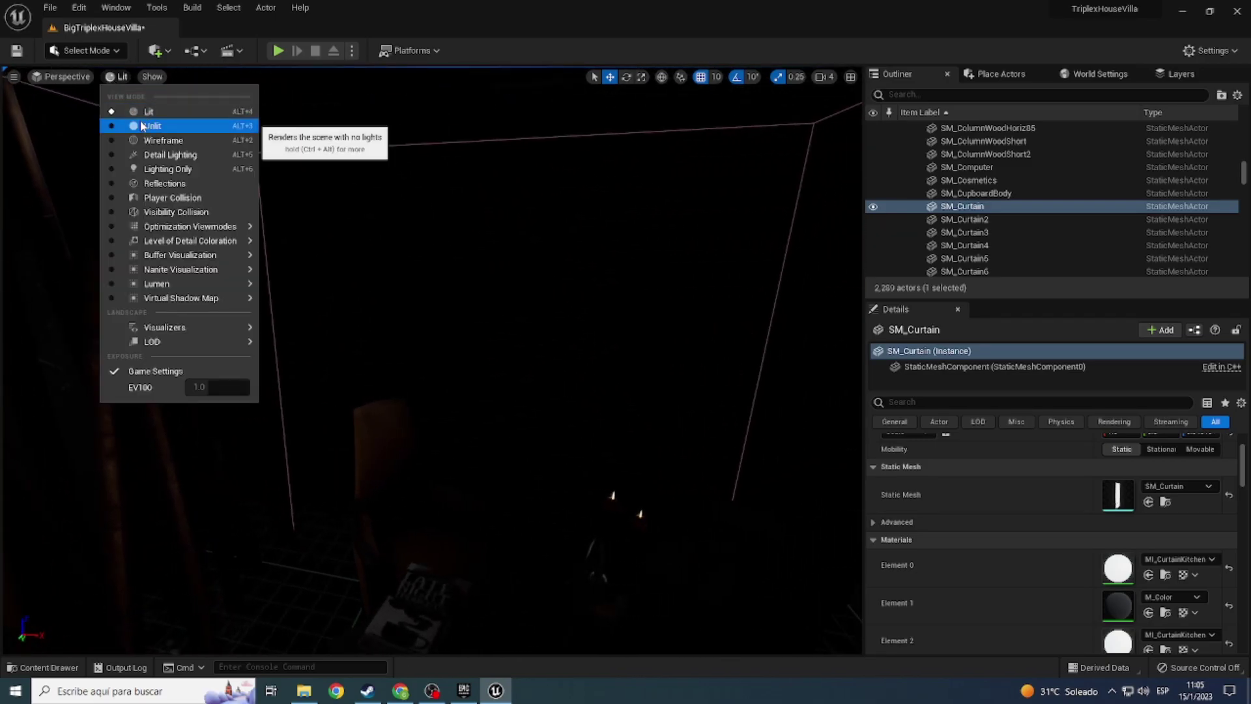
Step: View the scene unlit, locate the MI_CurtainRed material asset, then return to lit view on the curtain
left_click(142, 126)
right_click_drag(454, 414, 454, 414)
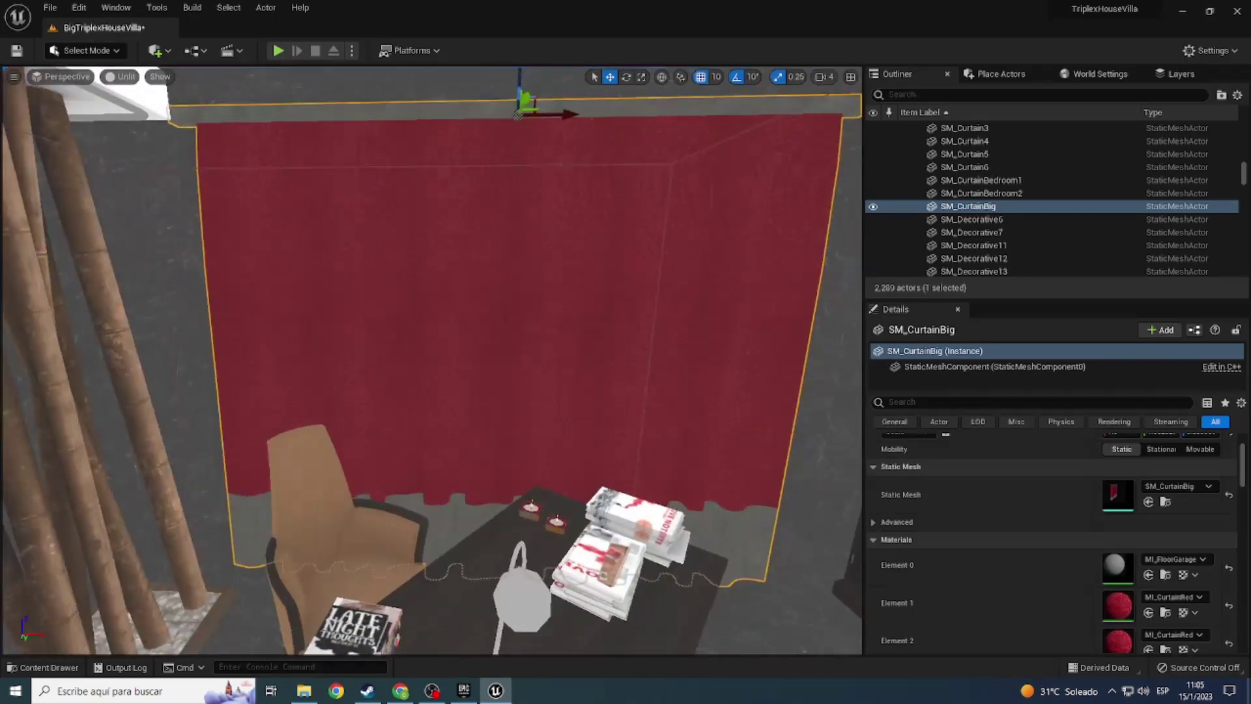
scroll(1159, 633, "down", 1)
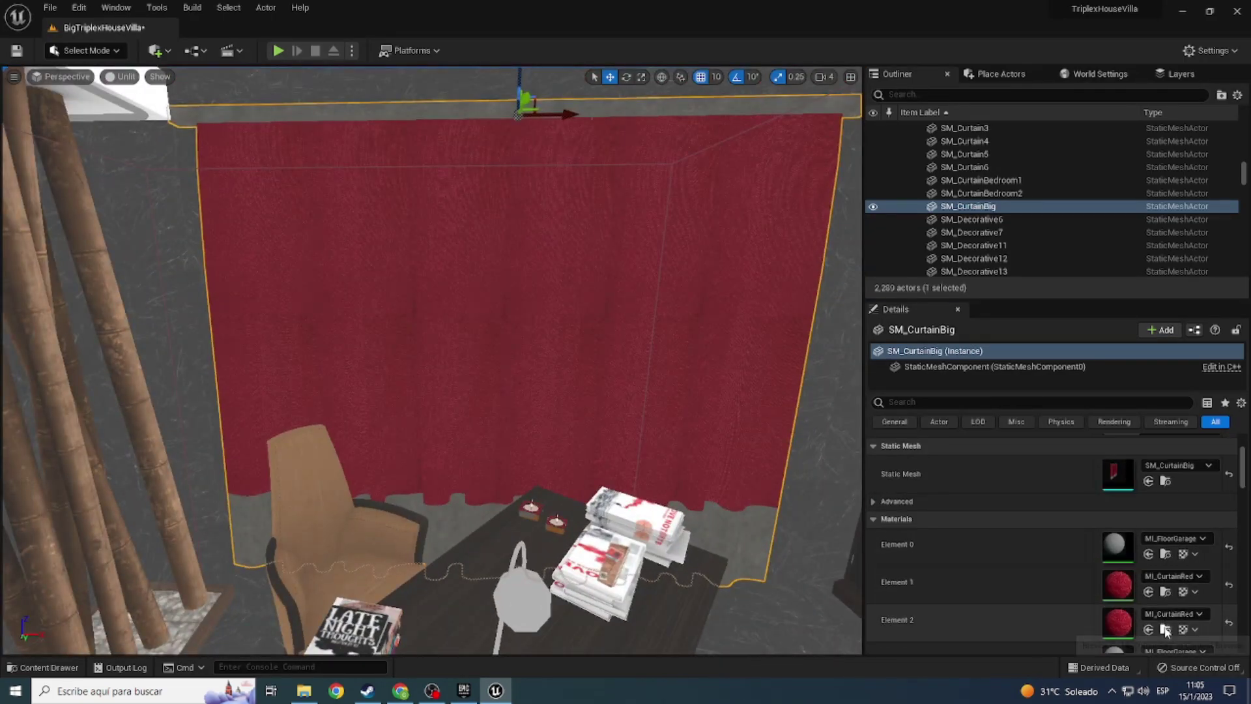
left_click(1166, 630)
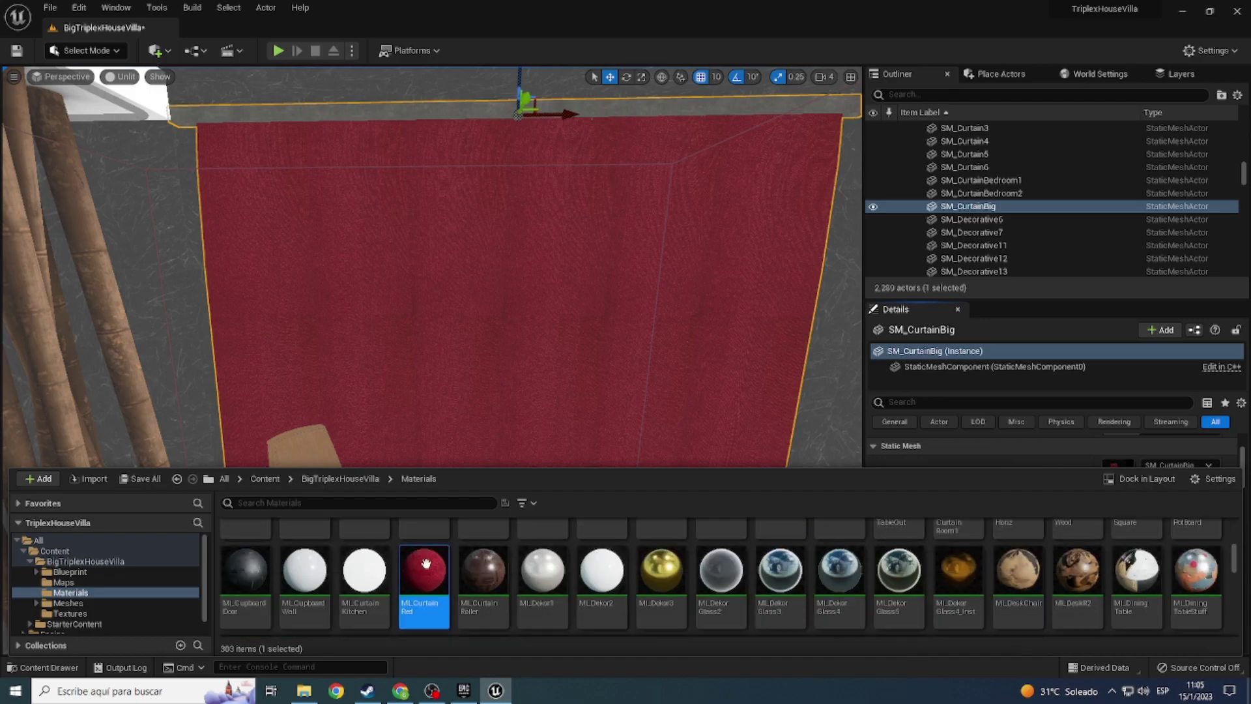
left_click_drag(424, 583, 384, 233)
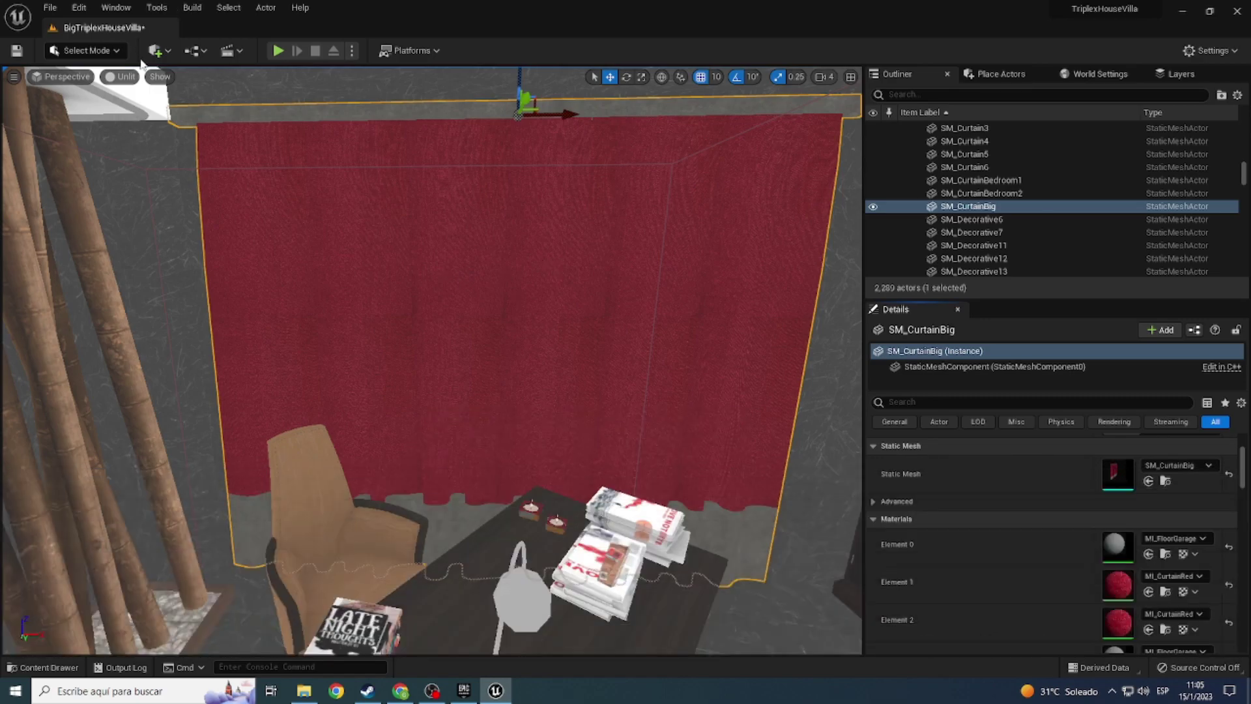
left_click(130, 111)
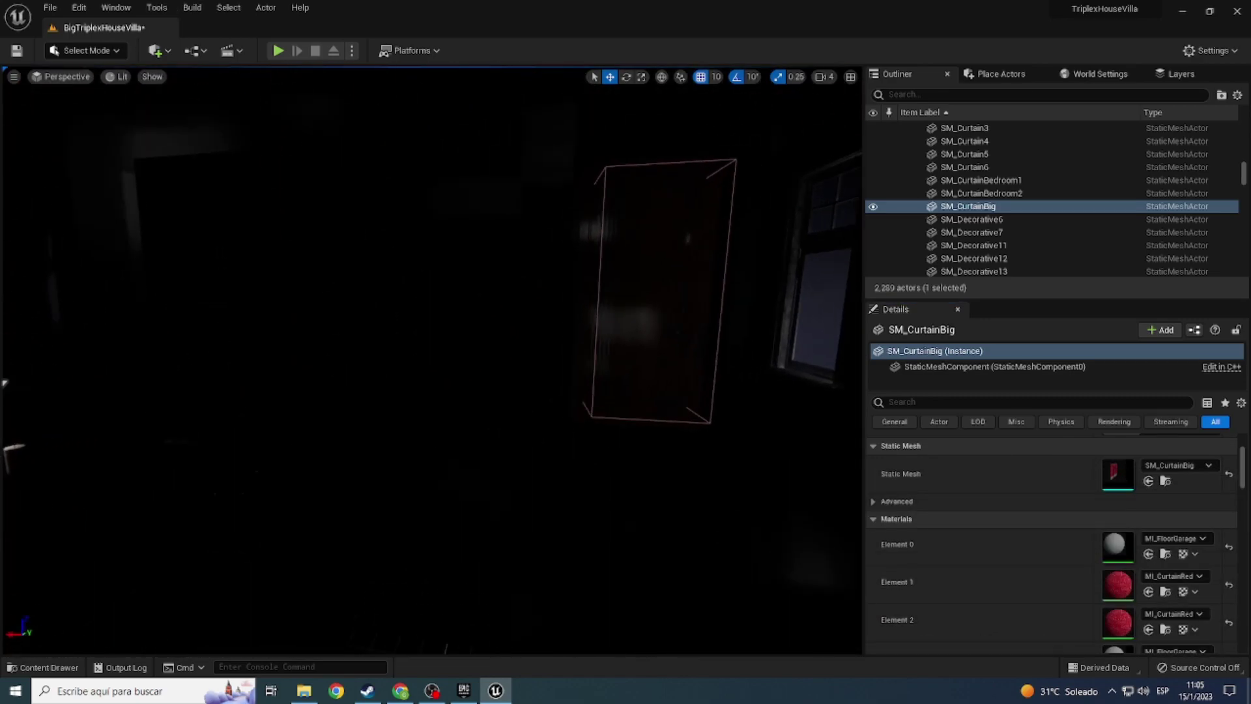
key("f")
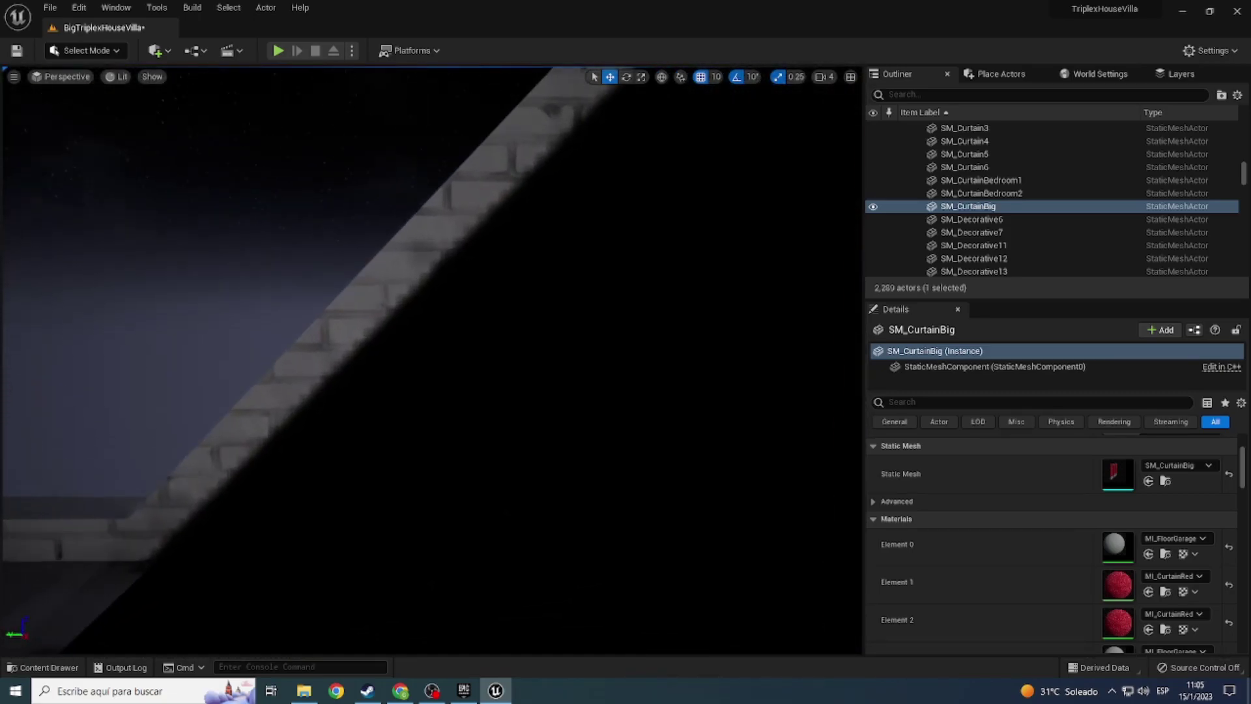
right_click_drag(430, 358, 430, 359)
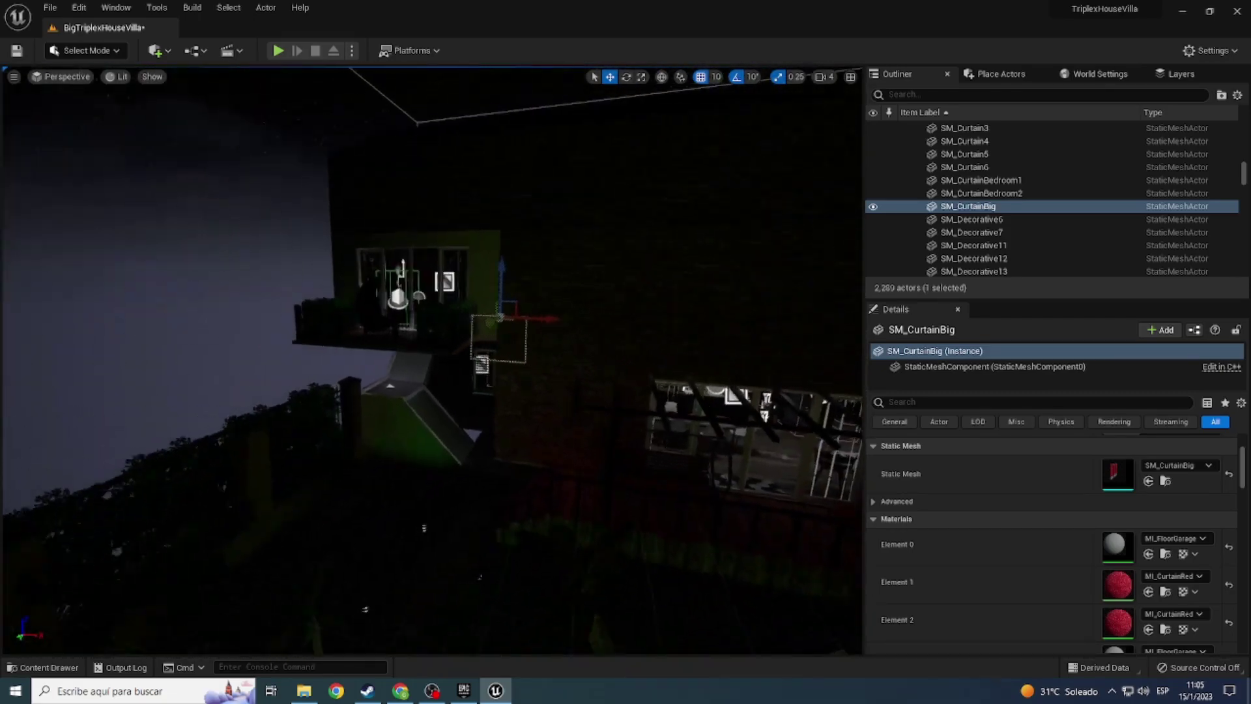
right_click_drag(443, 247, 442, 247)
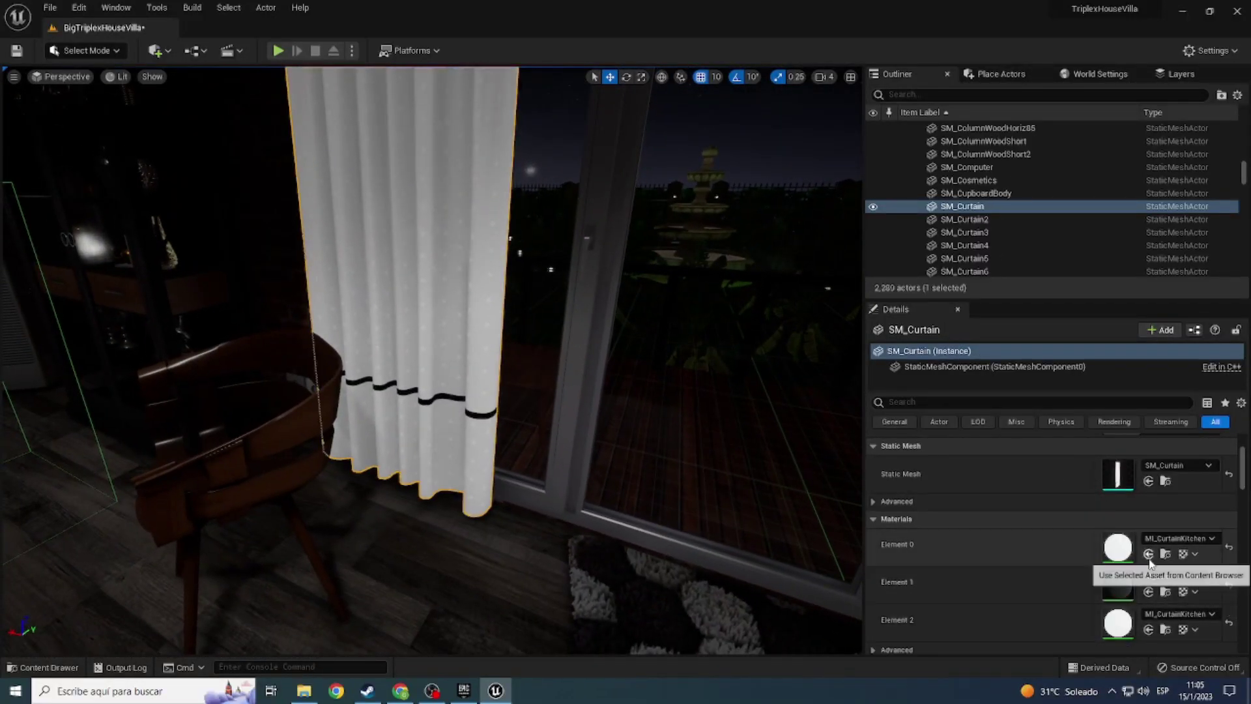
Step: Assign MI_CurtainRed to the curtain's fabric slots, including Element 2, and check it from several angles
left_click(1149, 558)
left_click(1148, 629)
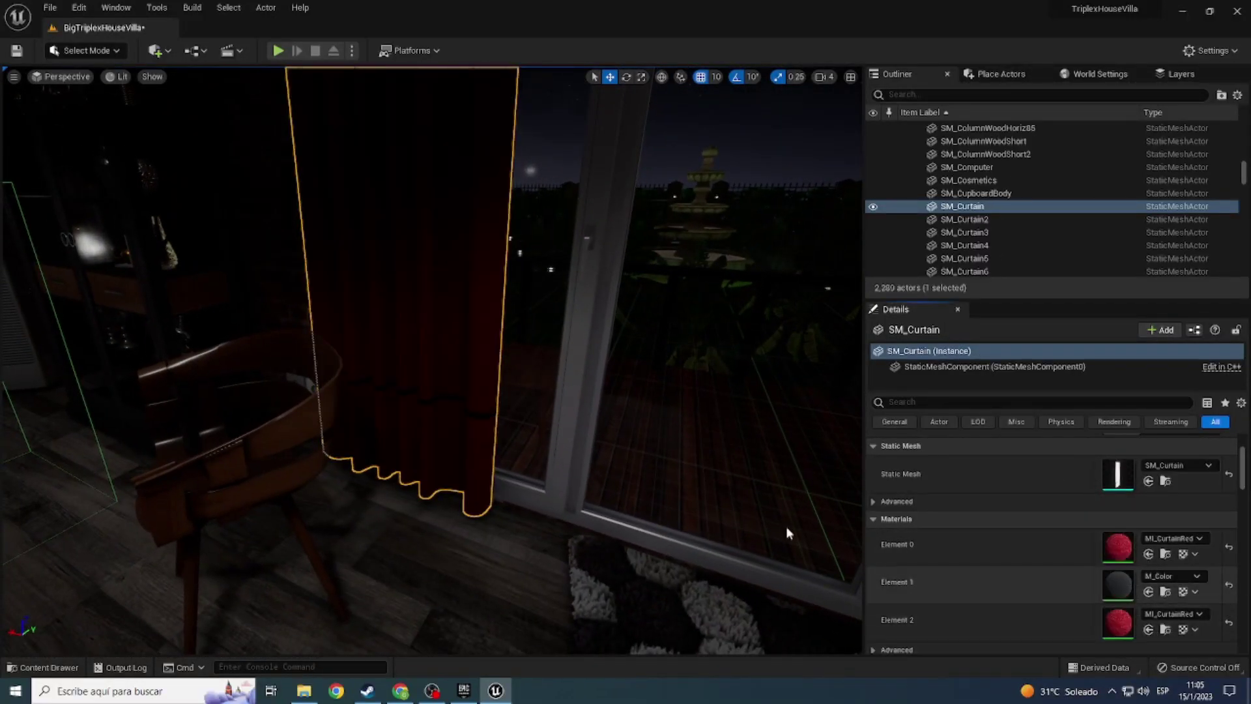
right_click_drag(785, 525, 786, 525)
key("f")
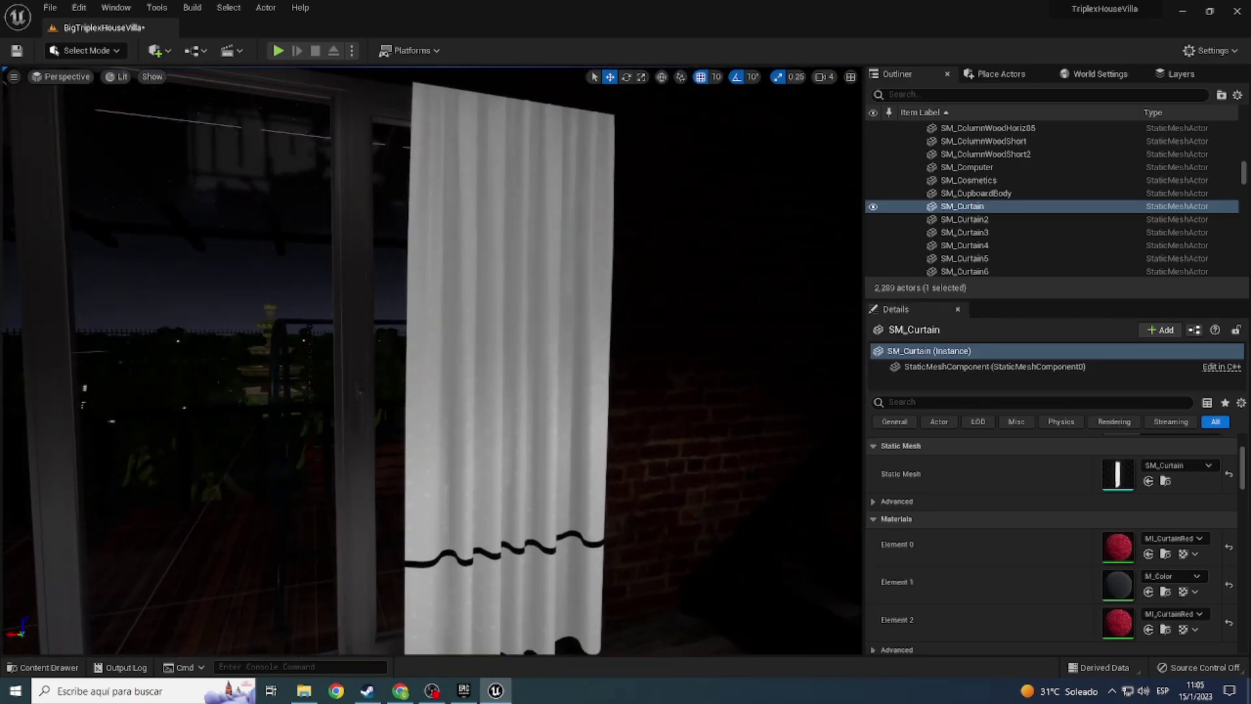
left_click(1149, 553)
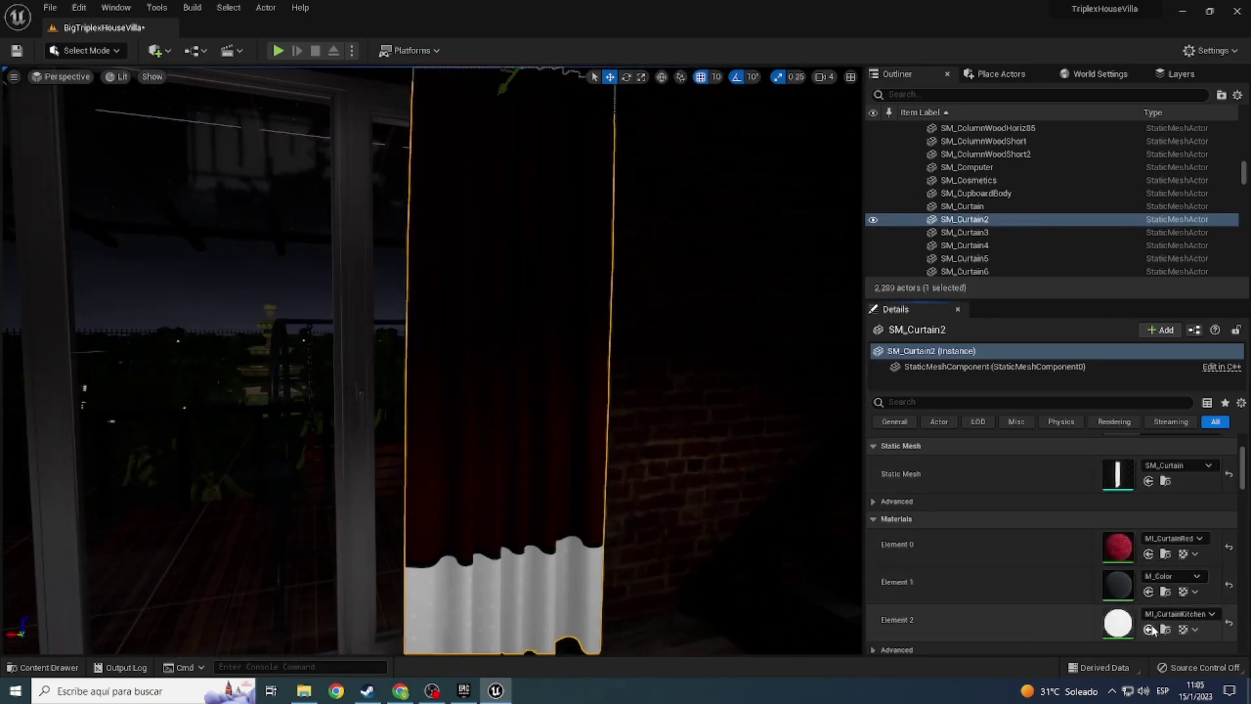
right_click_drag(651, 391, 625, 352)
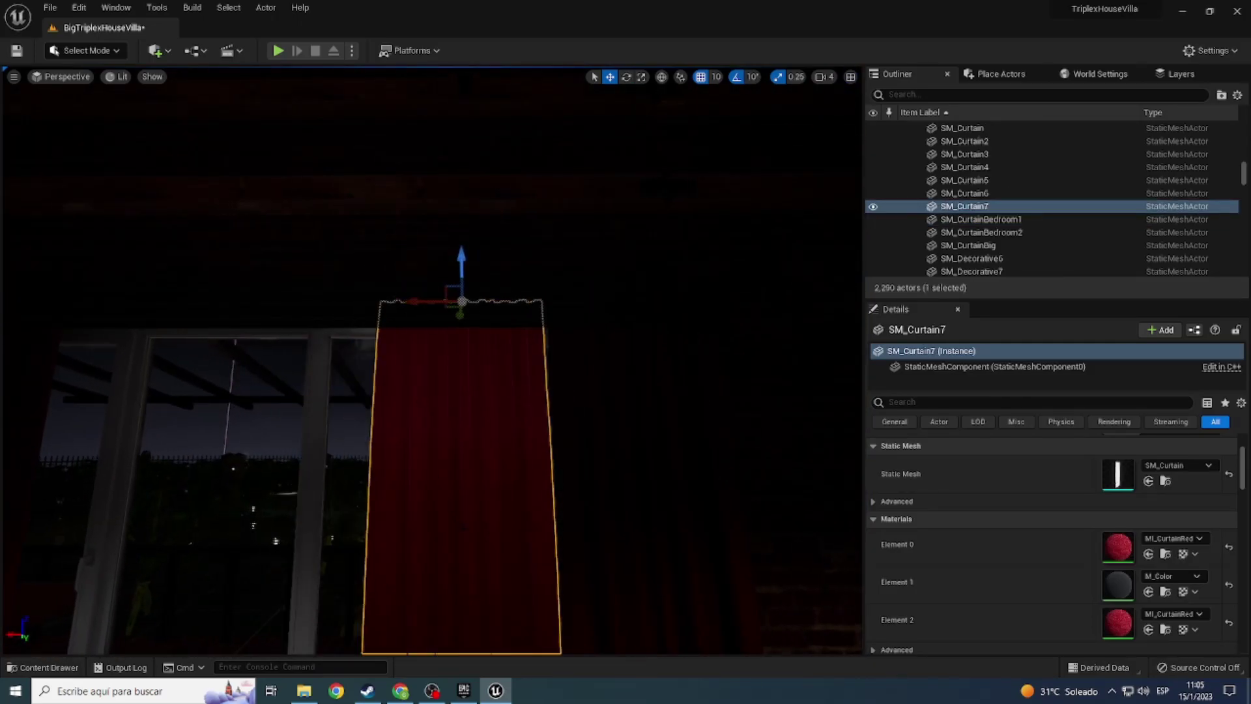
right_click_drag(625, 365, 455, 526)
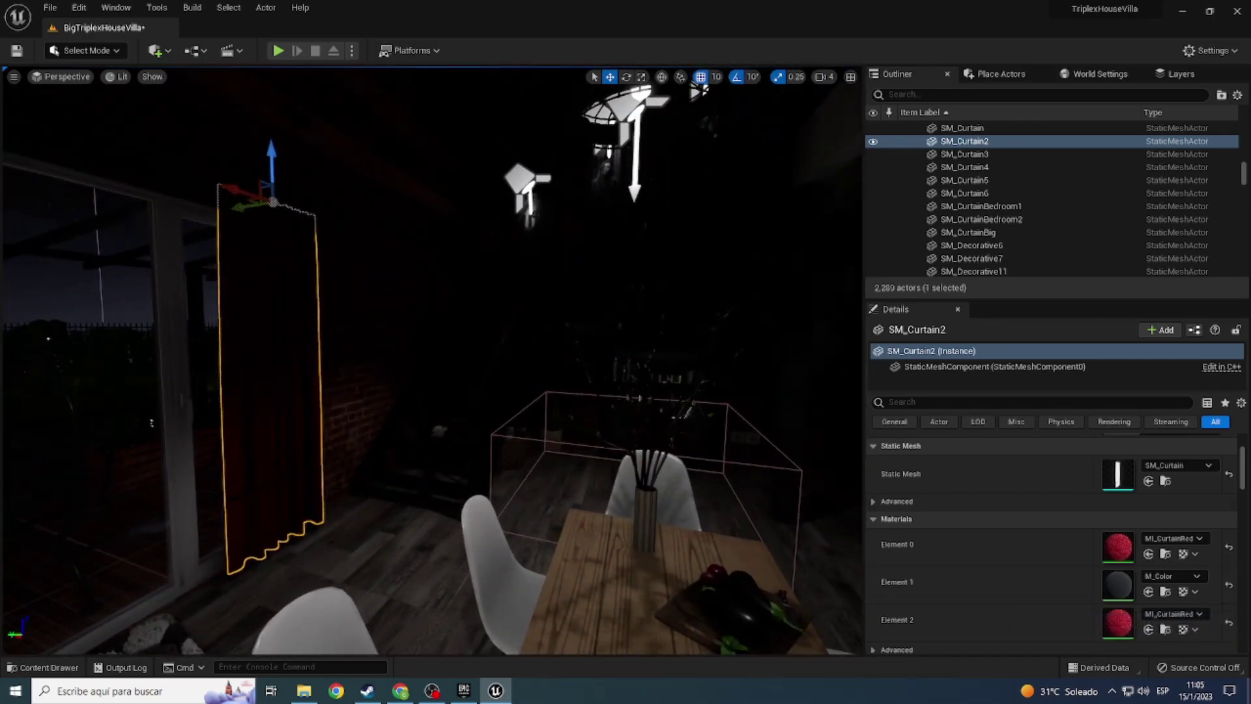
right_click_drag(455, 526, 454, 526)
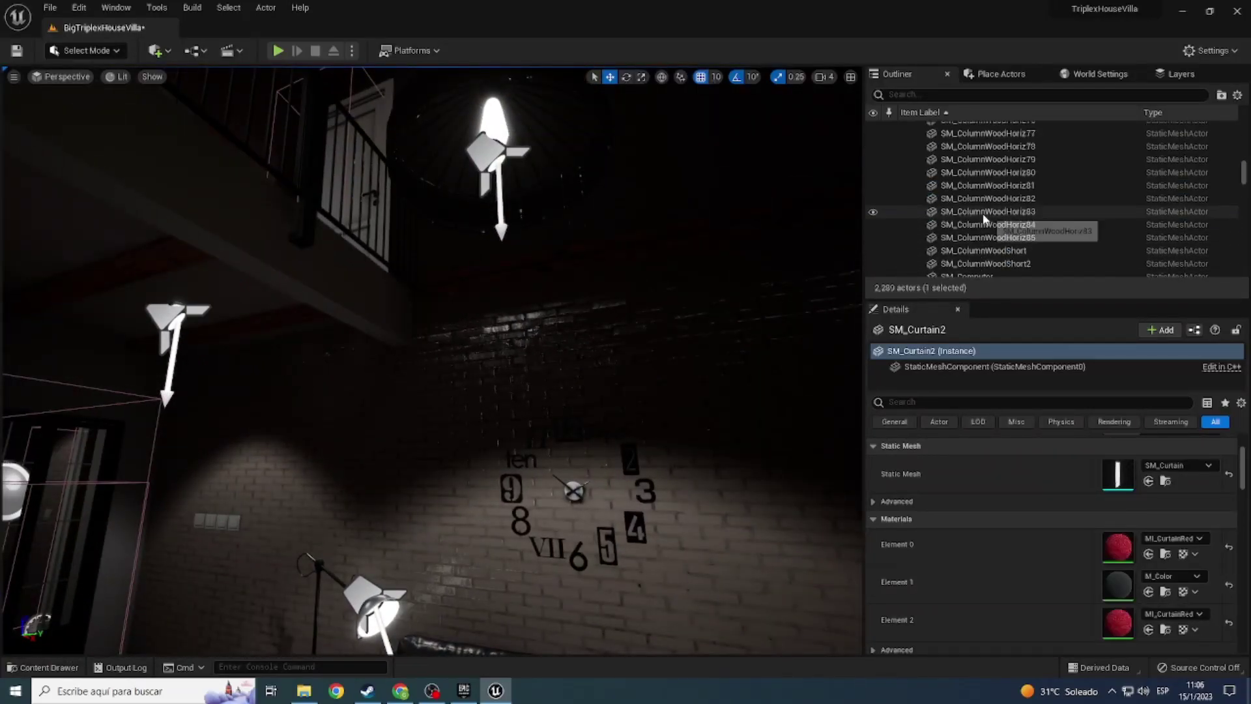
Step: Filter the Outliner for cylinders ('cy') and frame Cylinder11 and Cylinder13 in the viewport
scroll(983, 215, "up", 10)
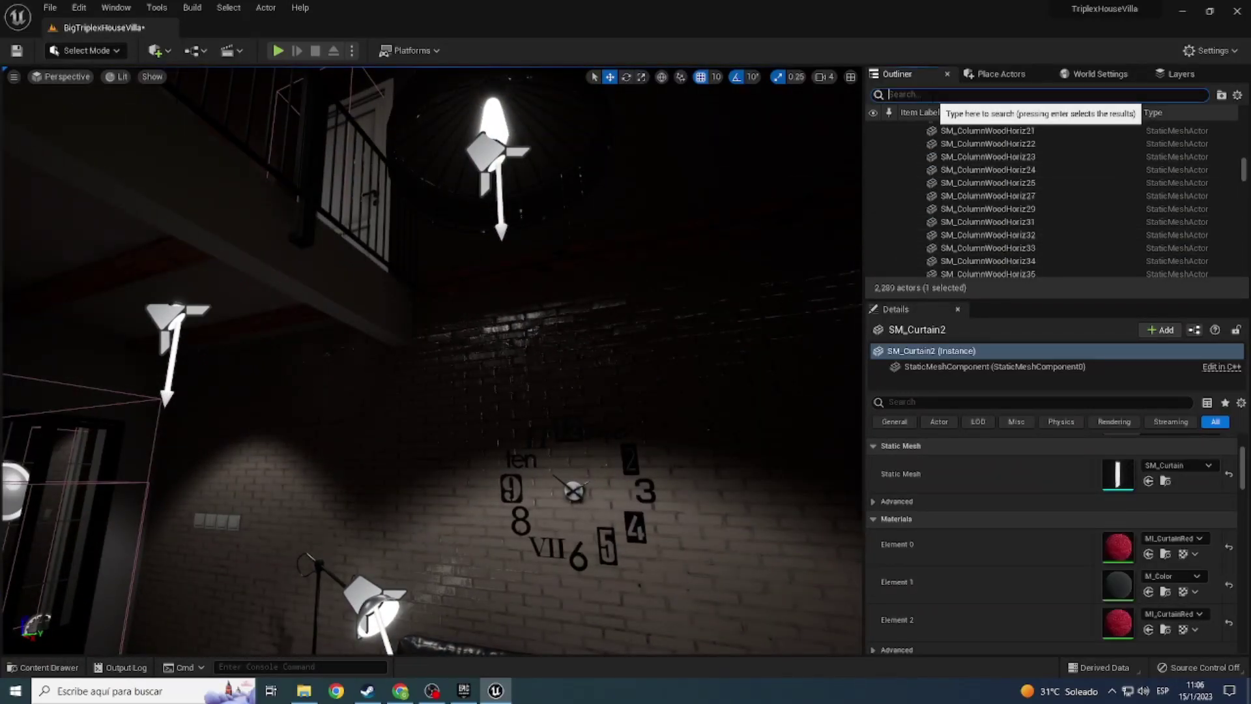
type("cy")
scroll(971, 133, "up", 1)
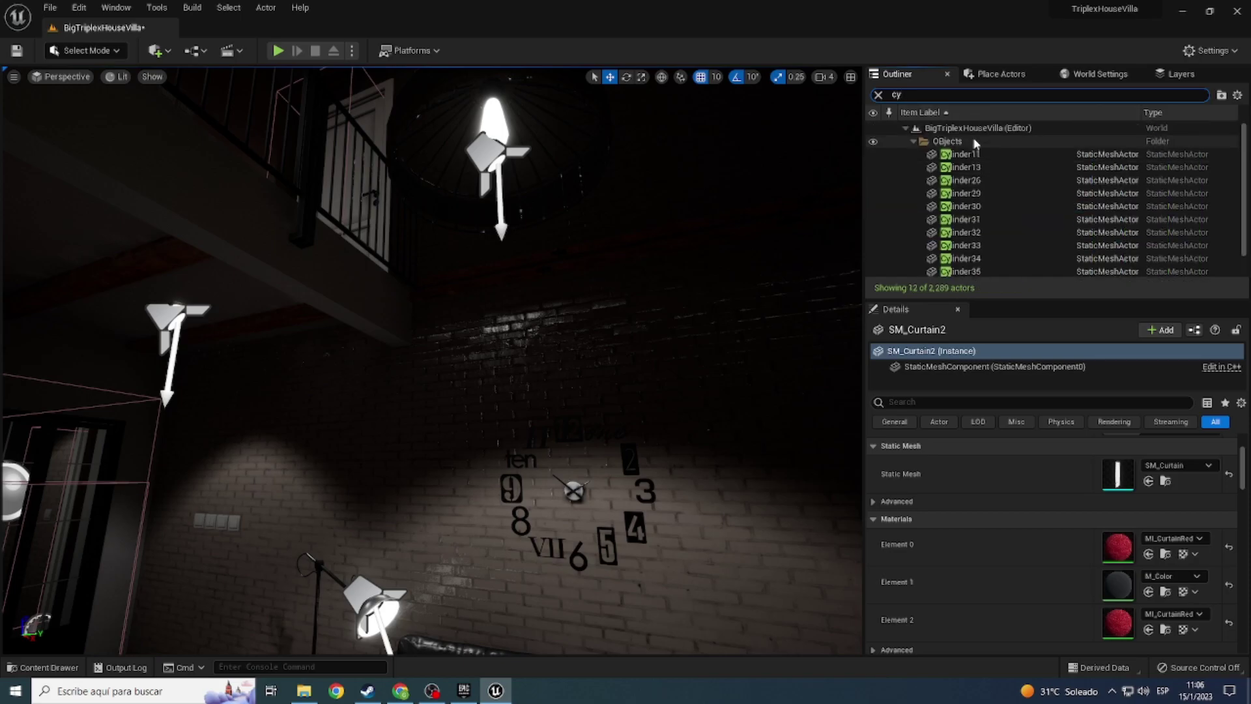
double_click(962, 155)
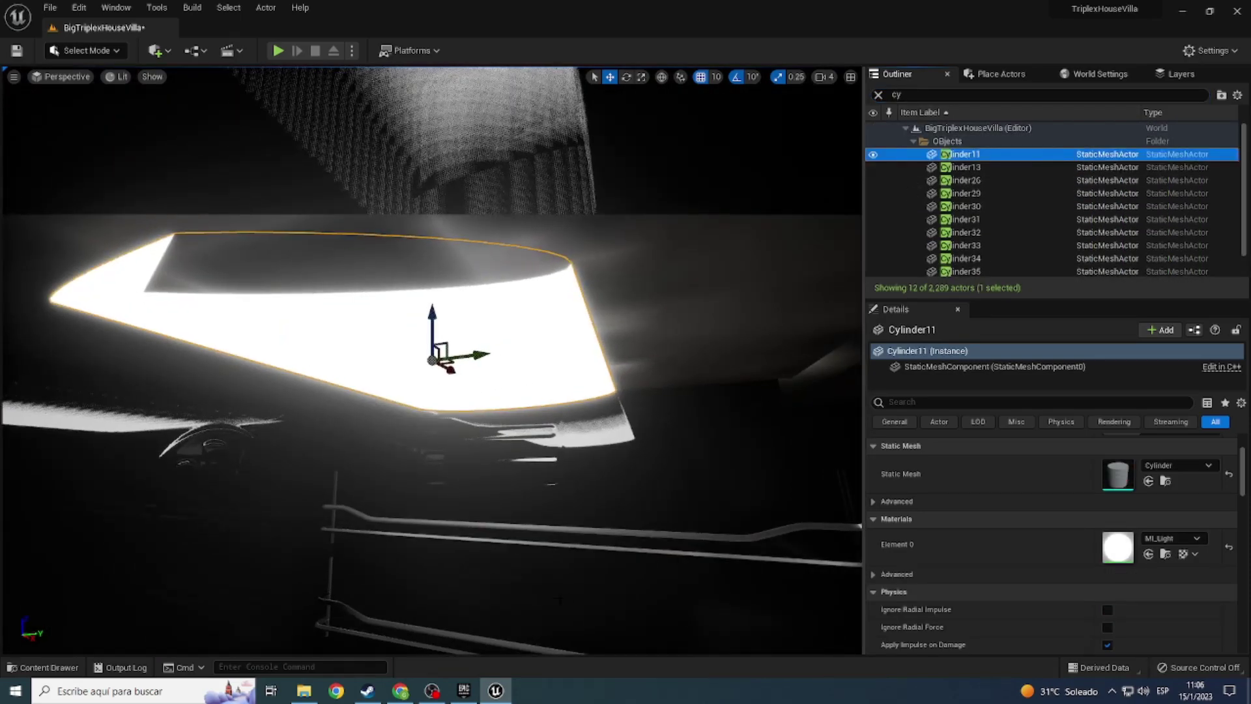
right_click_drag(471, 481, 471, 481)
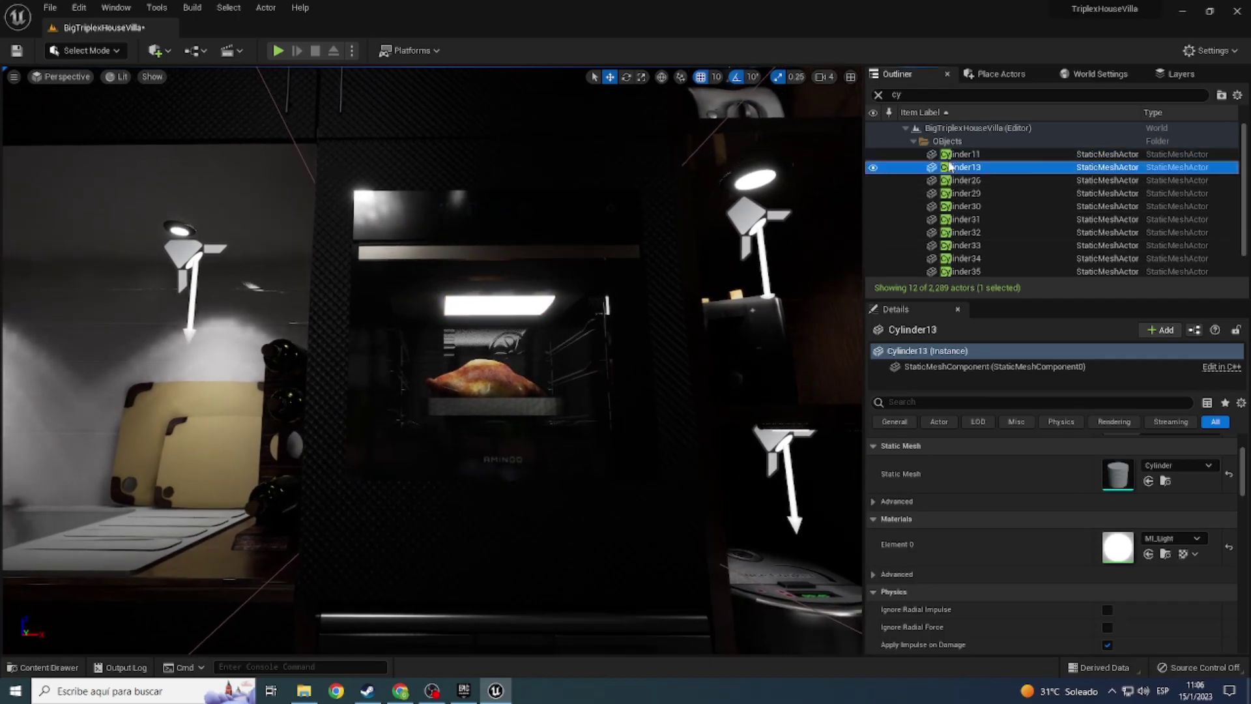
double_click(950, 168)
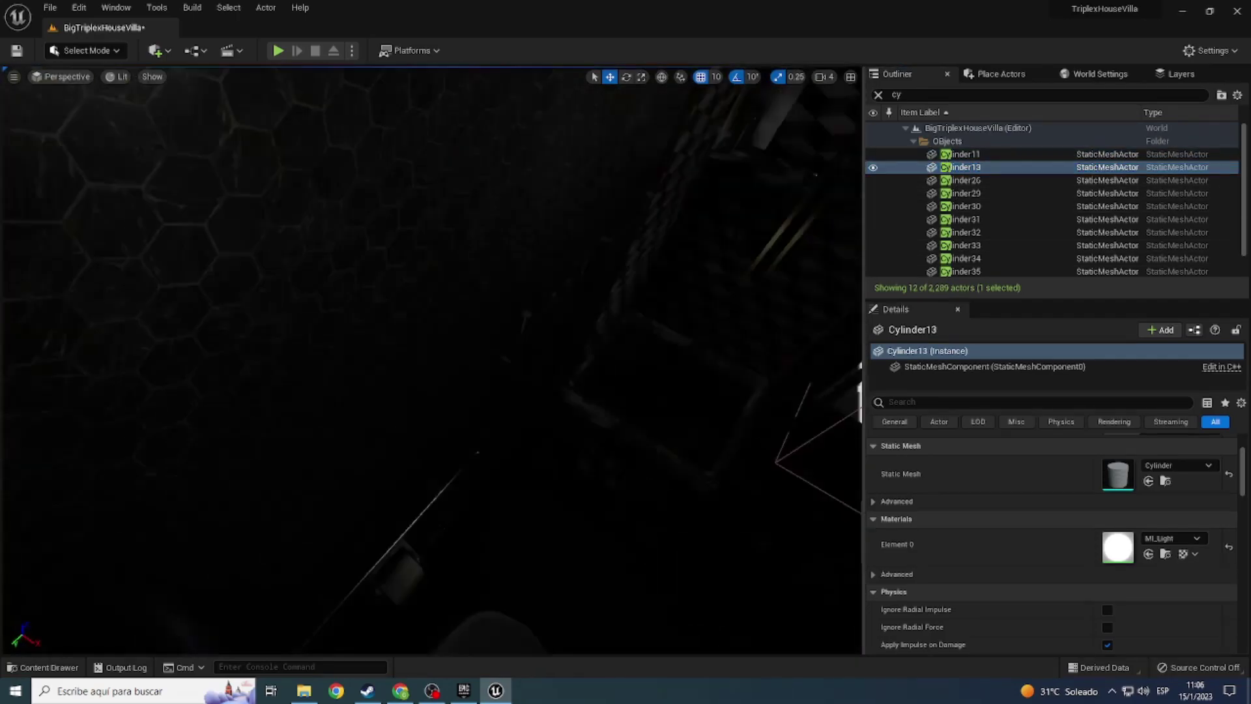
right_click_drag(471, 481, 471, 481)
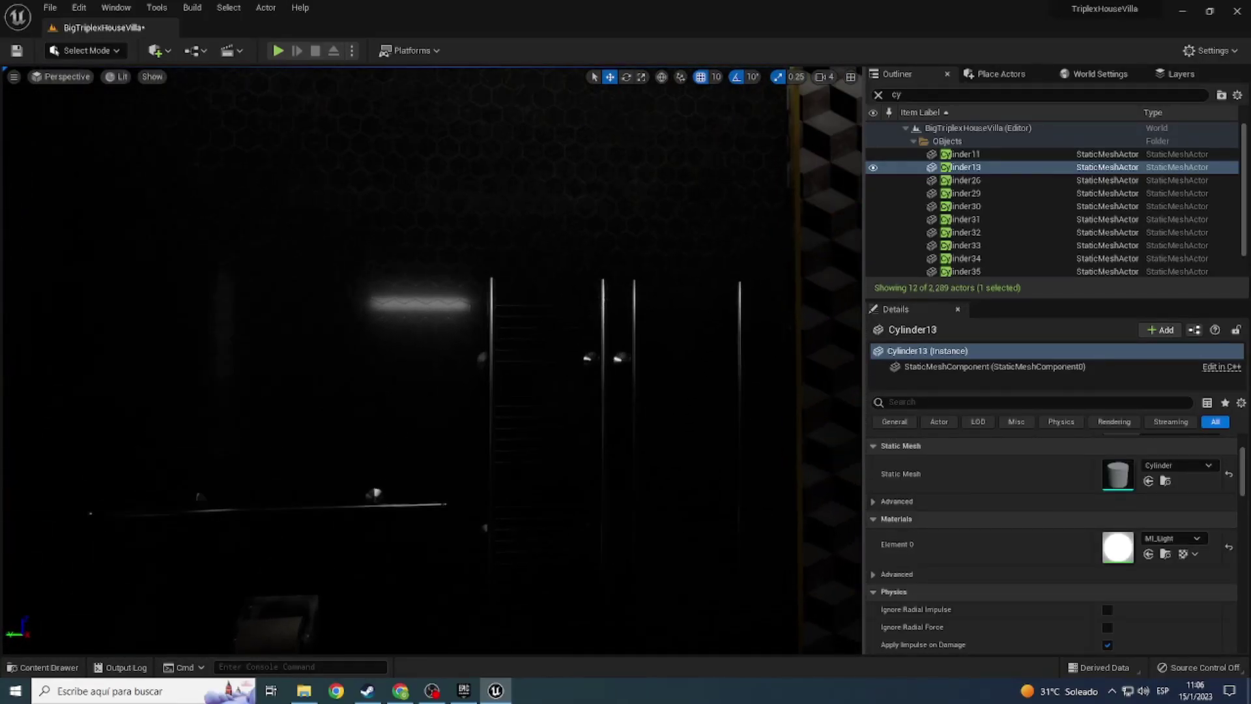
Step: Delete the Cylinder26 and Cylinder13 bathroom light strips
double_click(1015, 185)
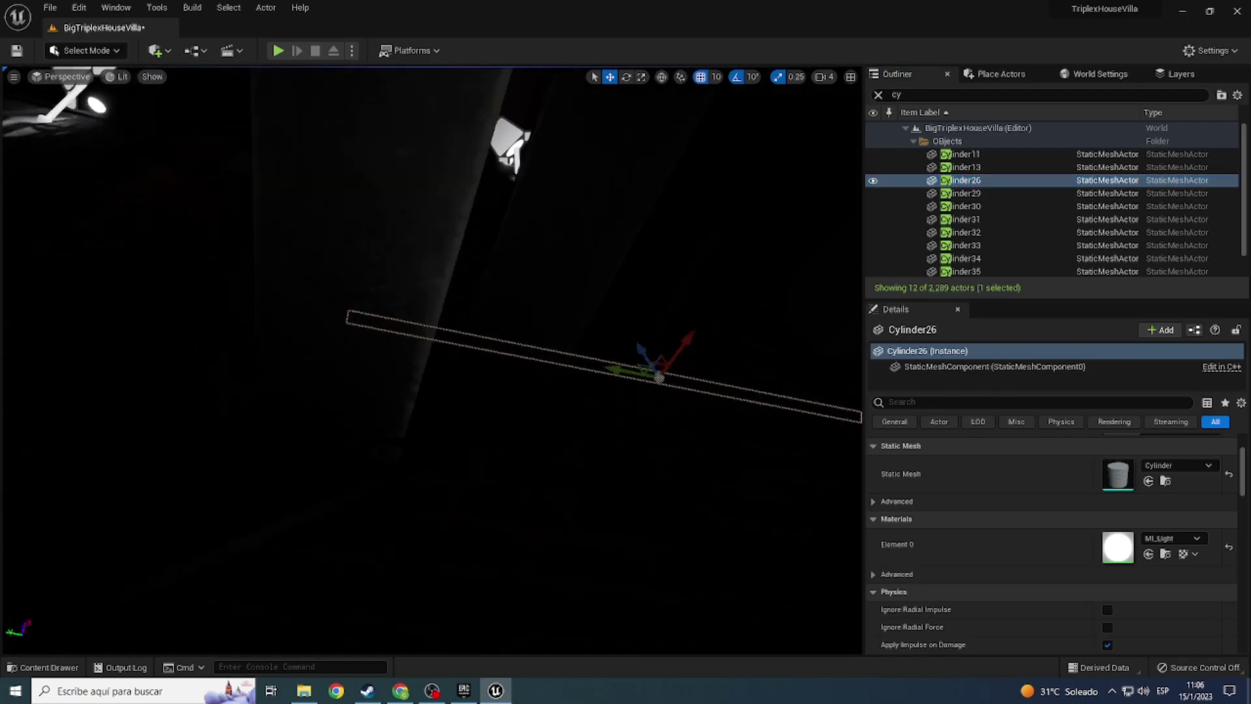
right_click_drag(471, 481, 471, 481)
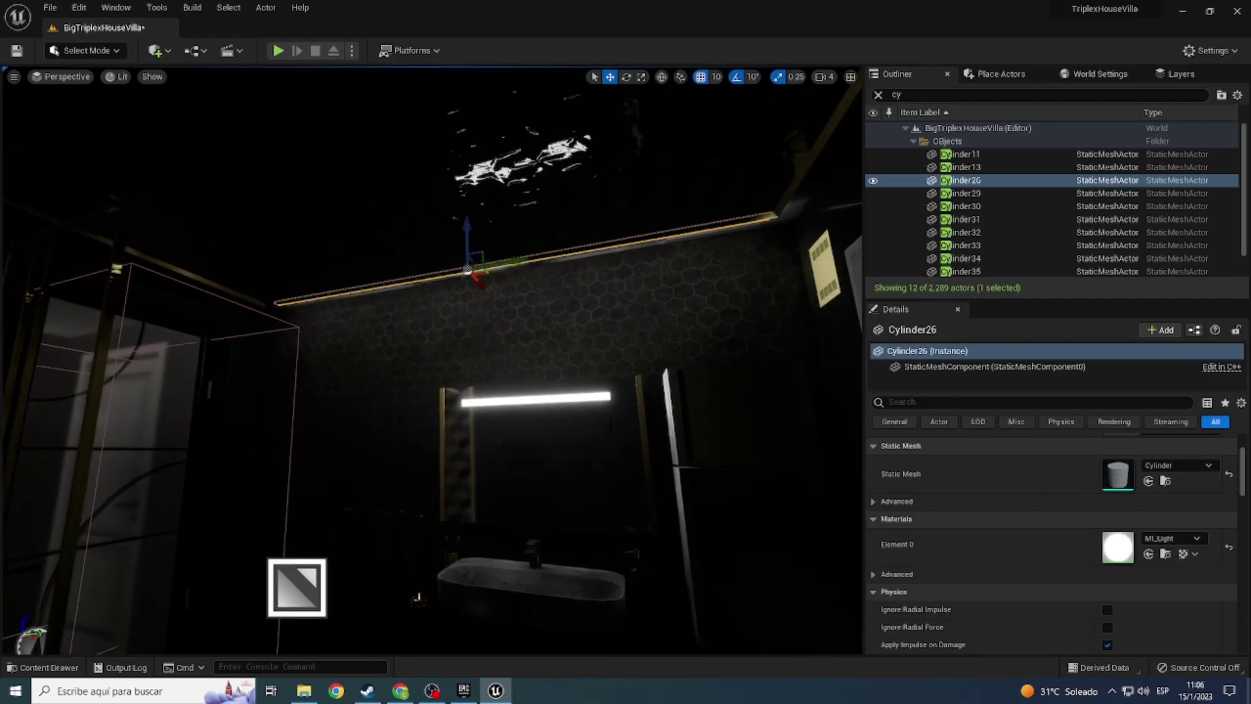
key("Delete")
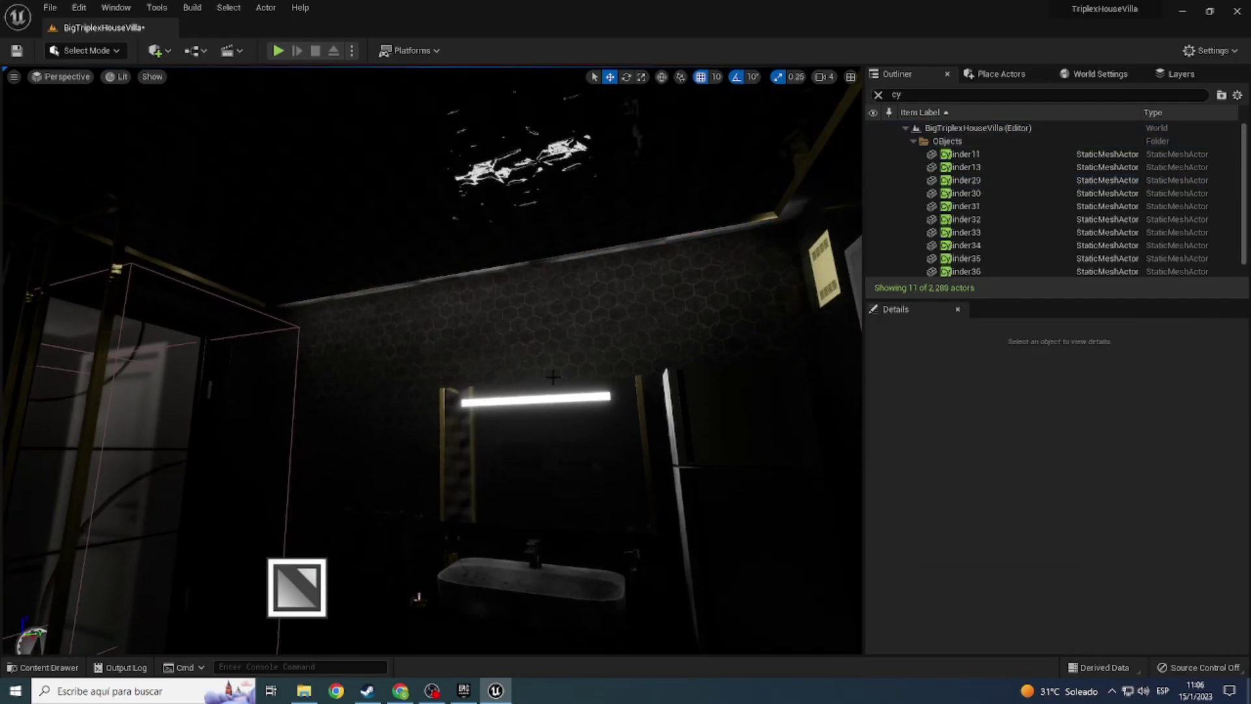
double_click(956, 166)
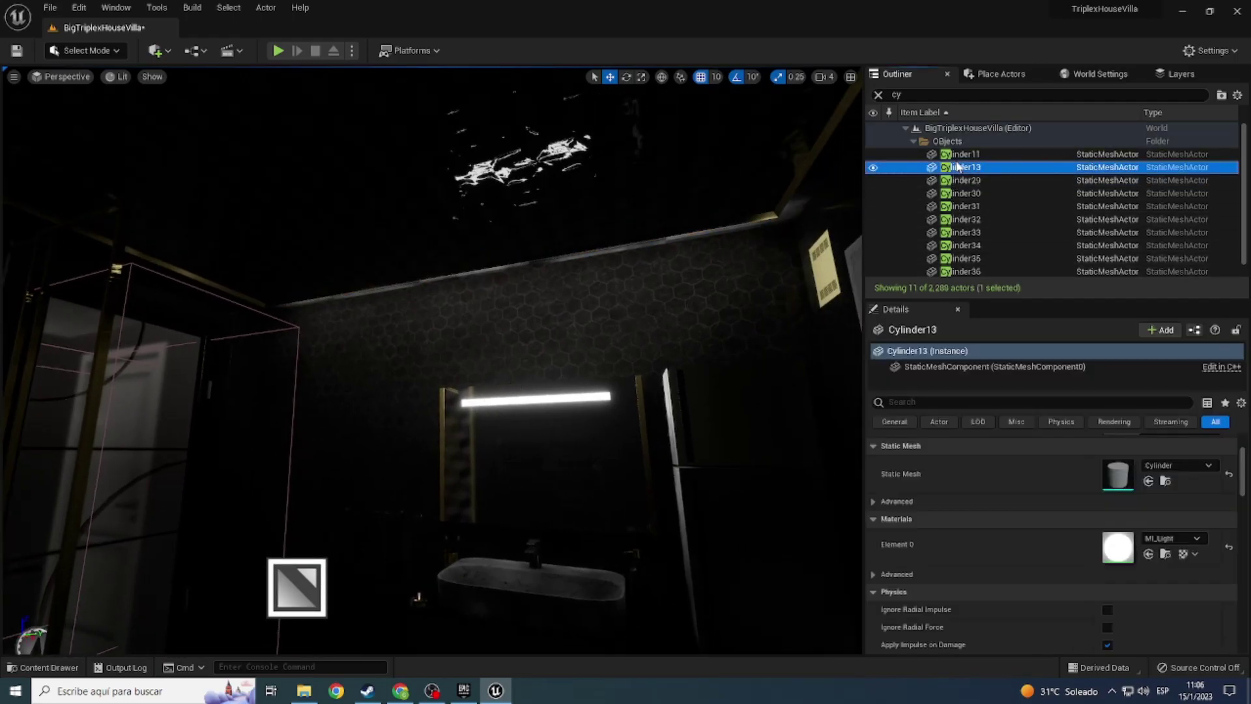
right_click_drag(431, 360, 431, 360)
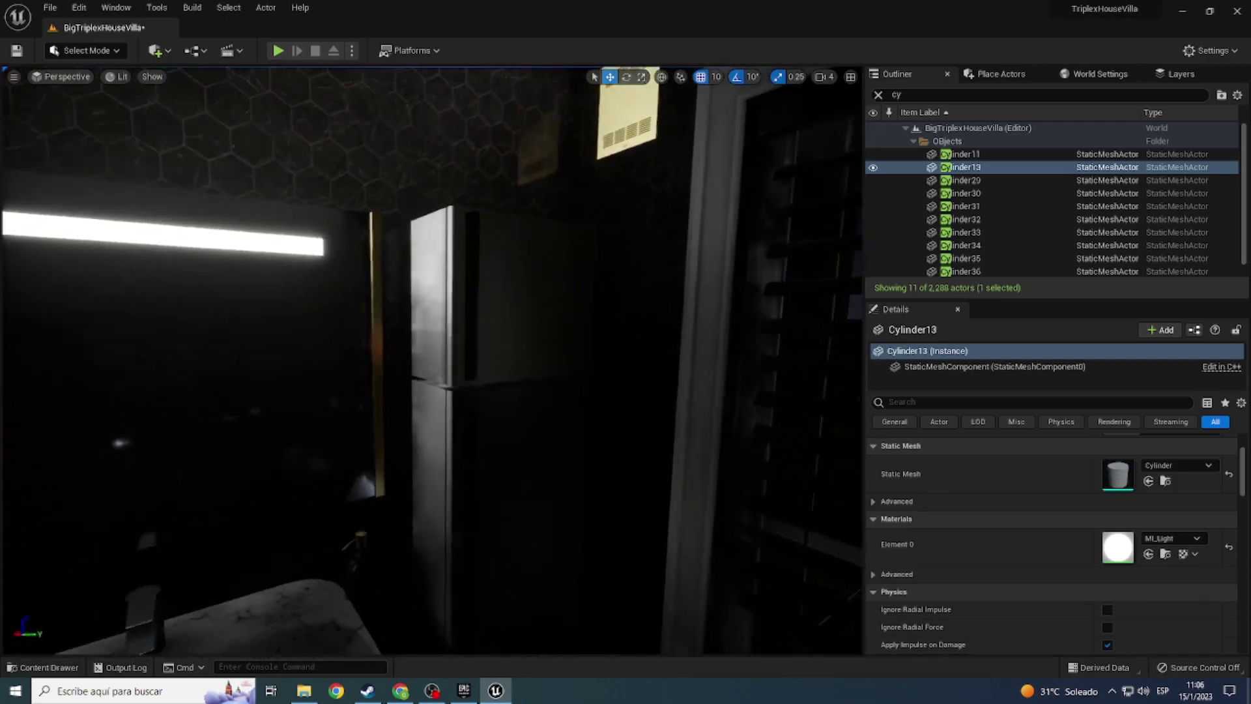
key("Delete")
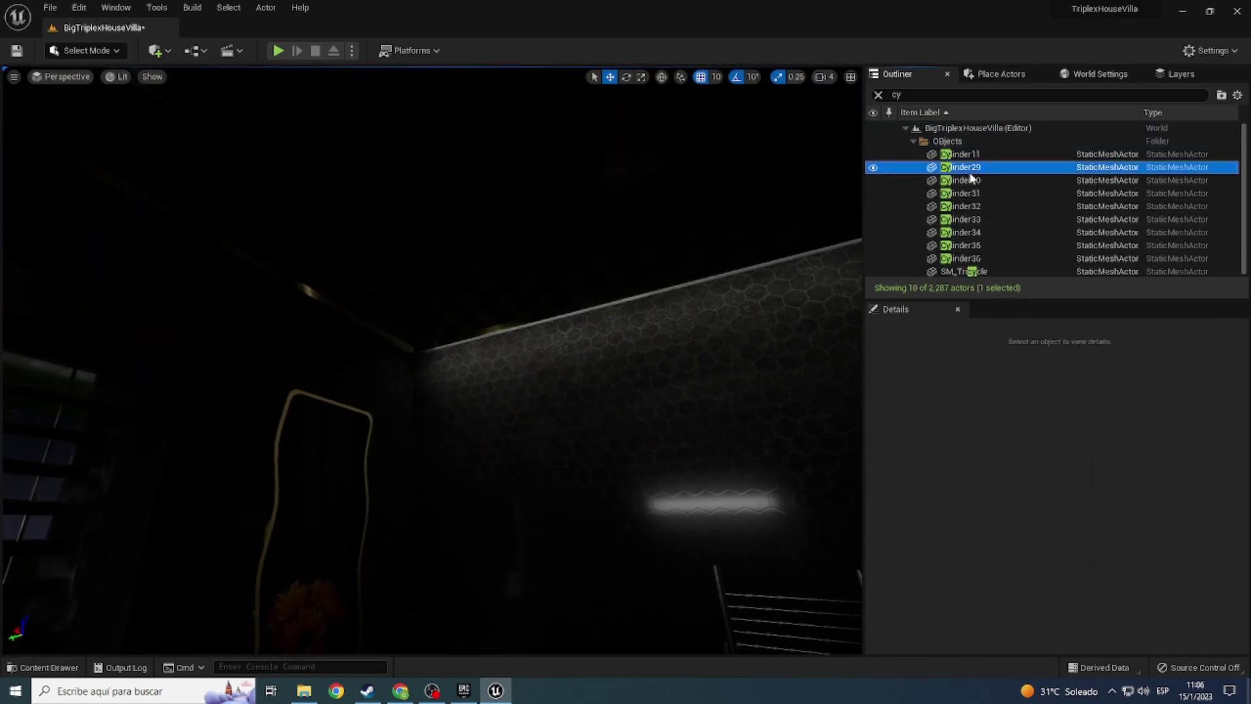
Step: Delete the Cylinder29 light strip in the bathroom
double_click(964, 168)
right_click_drag(431, 360, 431, 361)
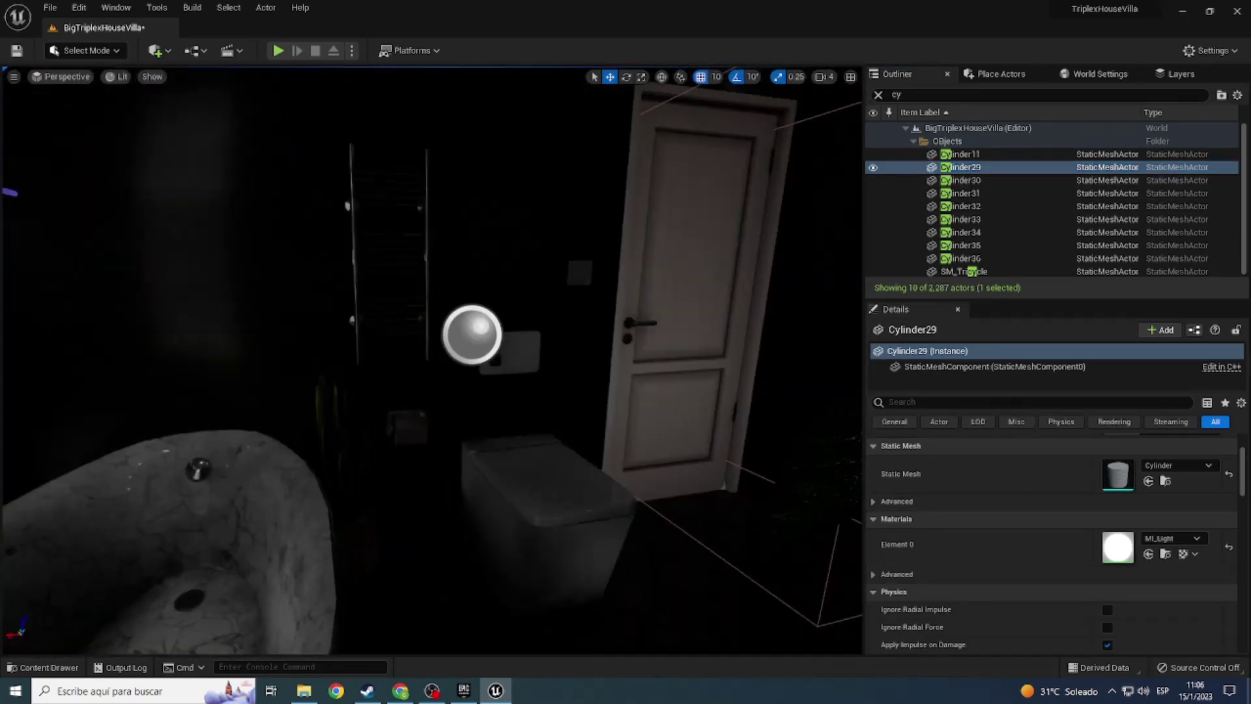
key("f")
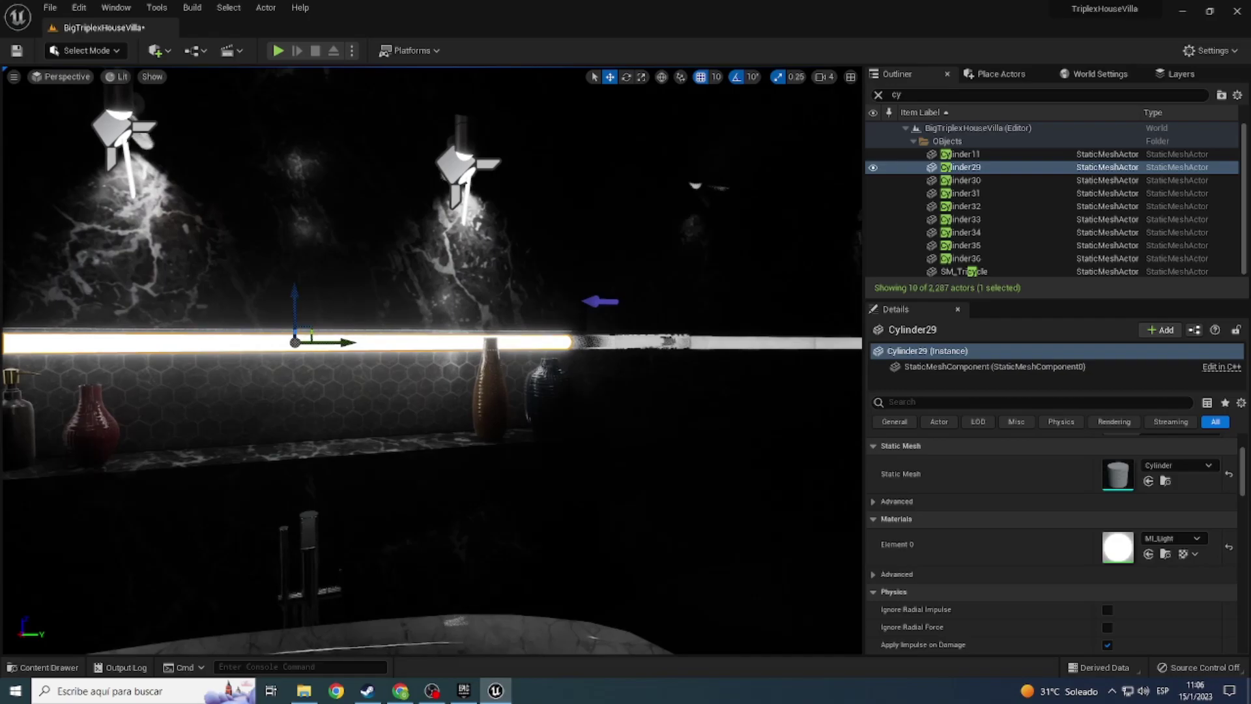
key("Delete")
right_click_drag(431, 360, 432, 361)
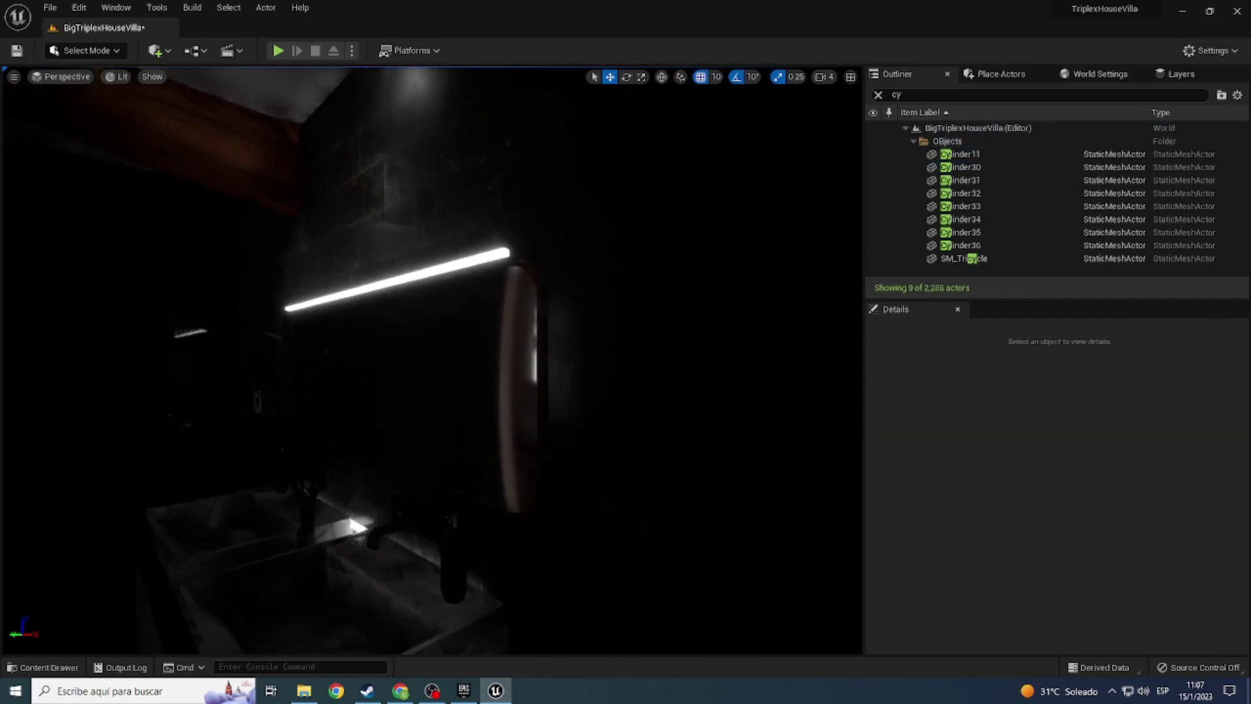
Step: Inspect Cylinder30 and delete the Cylinder31 light strip
double_click(977, 168)
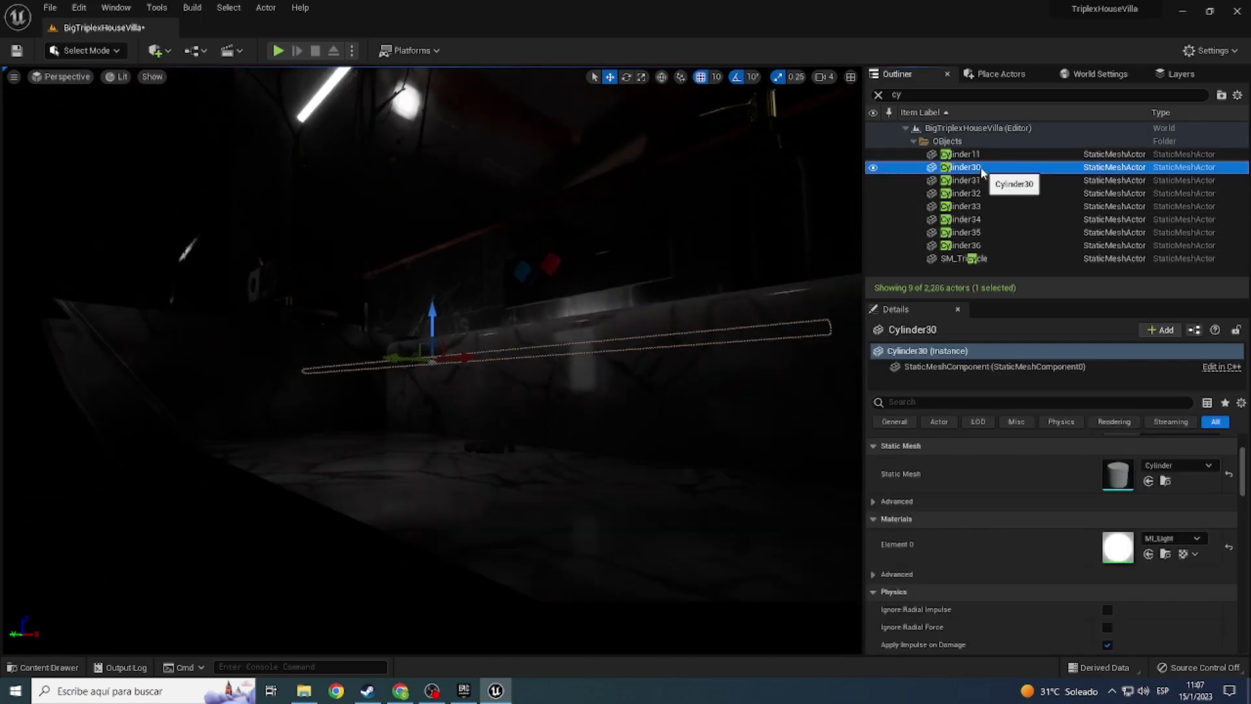
right_click_drag(573, 365, 573, 365)
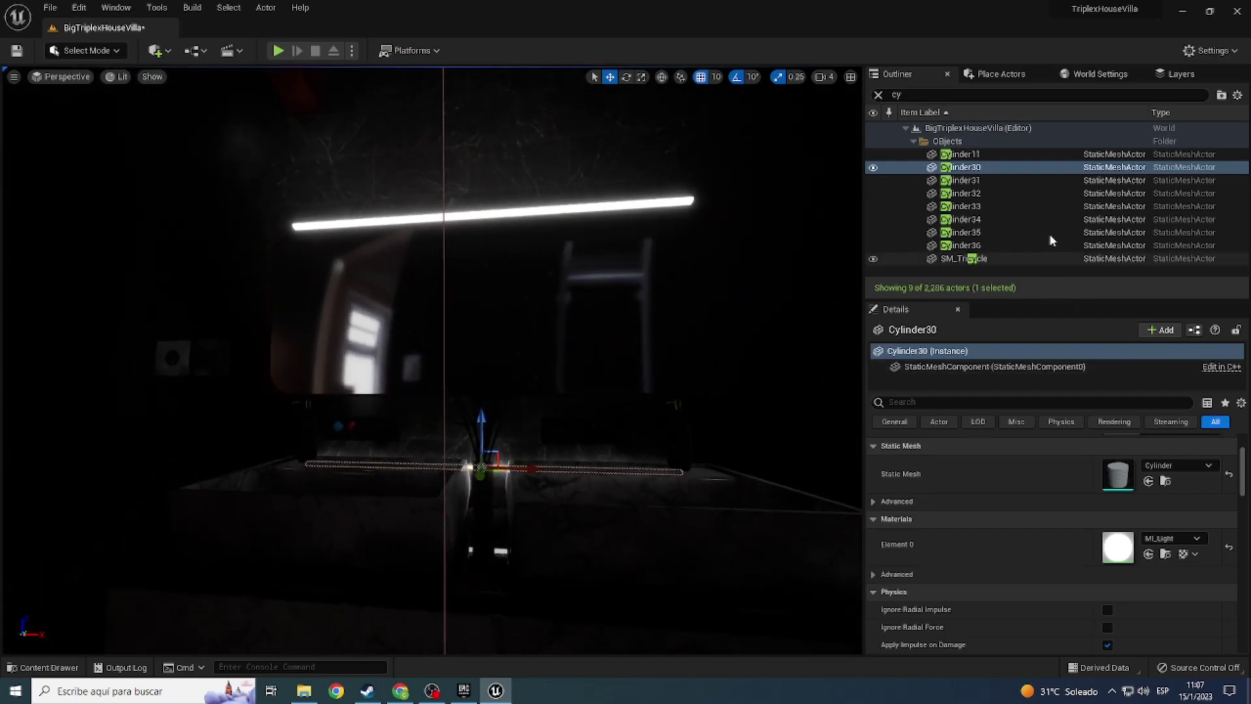
double_click(946, 181)
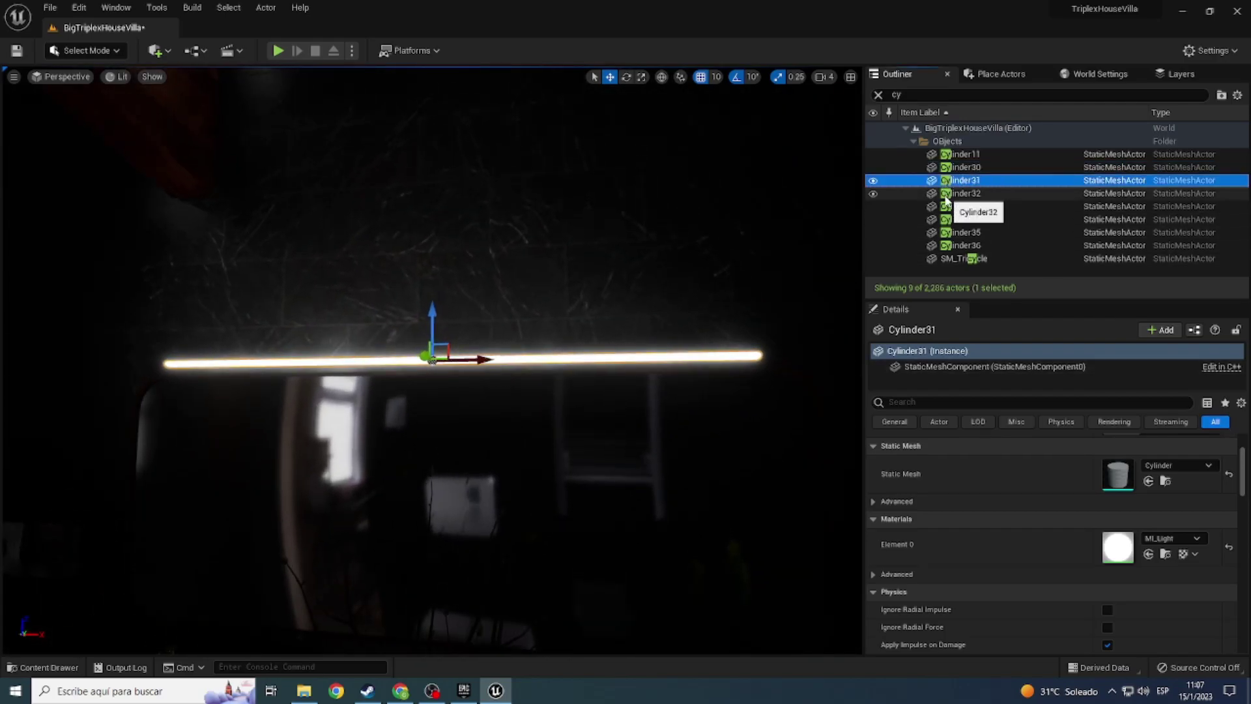
key("Delete")
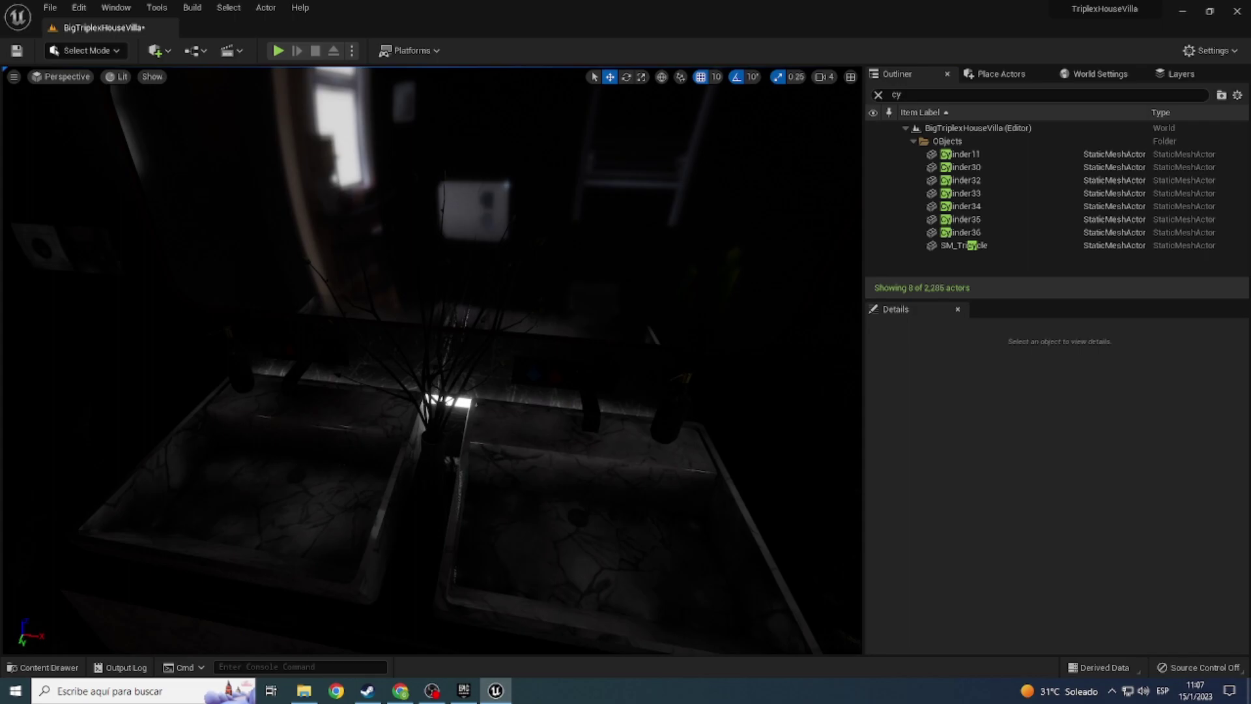
key("ctrl+z")
key("f")
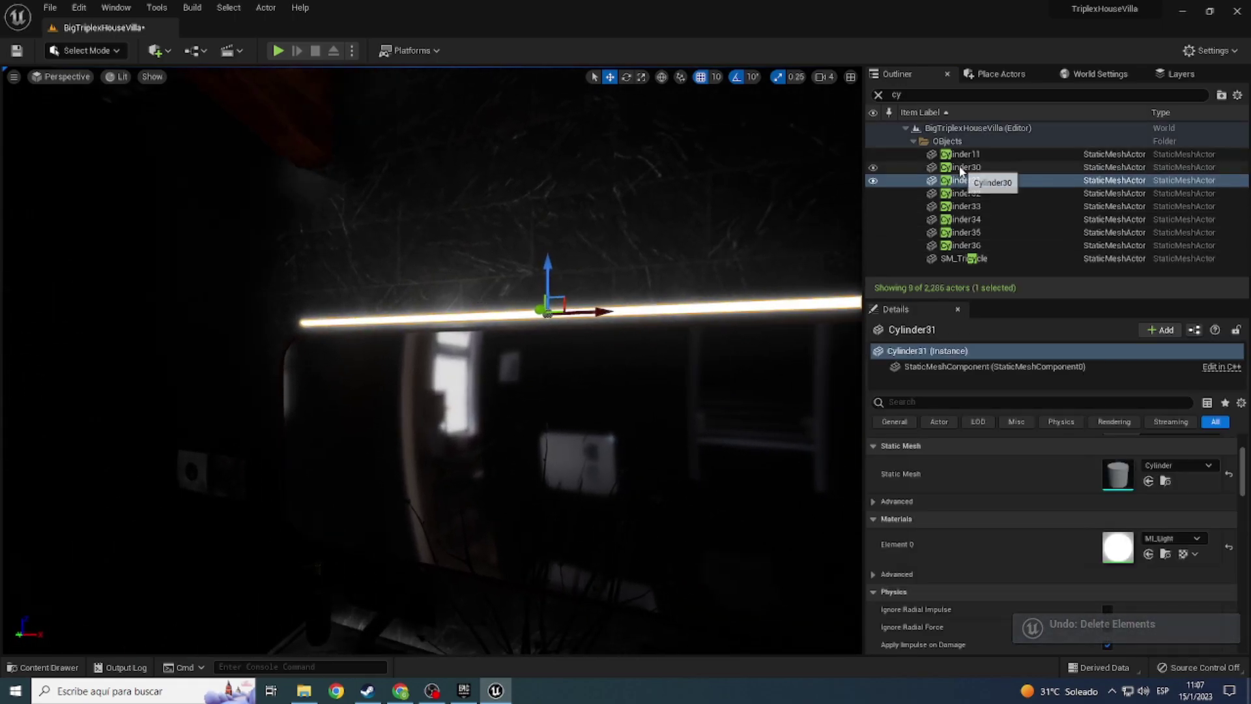
key("Delete")
right_click_drag(430, 358, 430, 358)
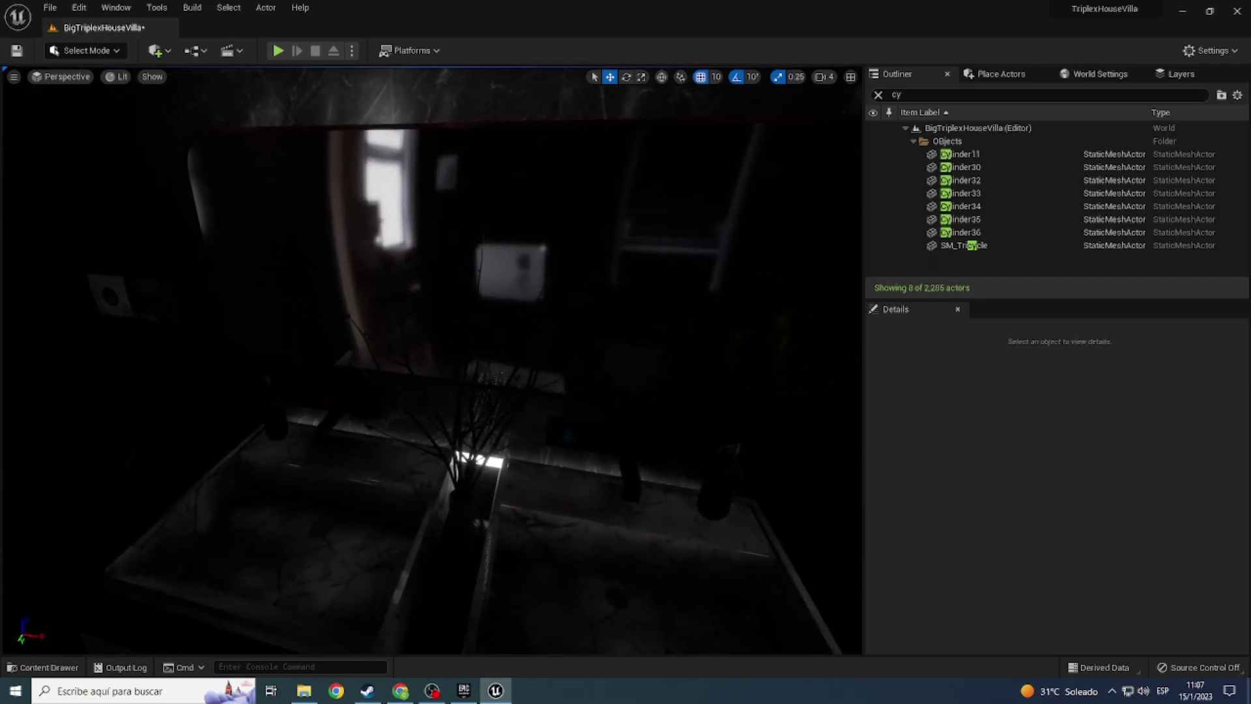
Step: Check Cylinder32 through Cylinder35 and SM_Tricycle, then delete PointLight2 in the hanging lamp
double_click(965, 183)
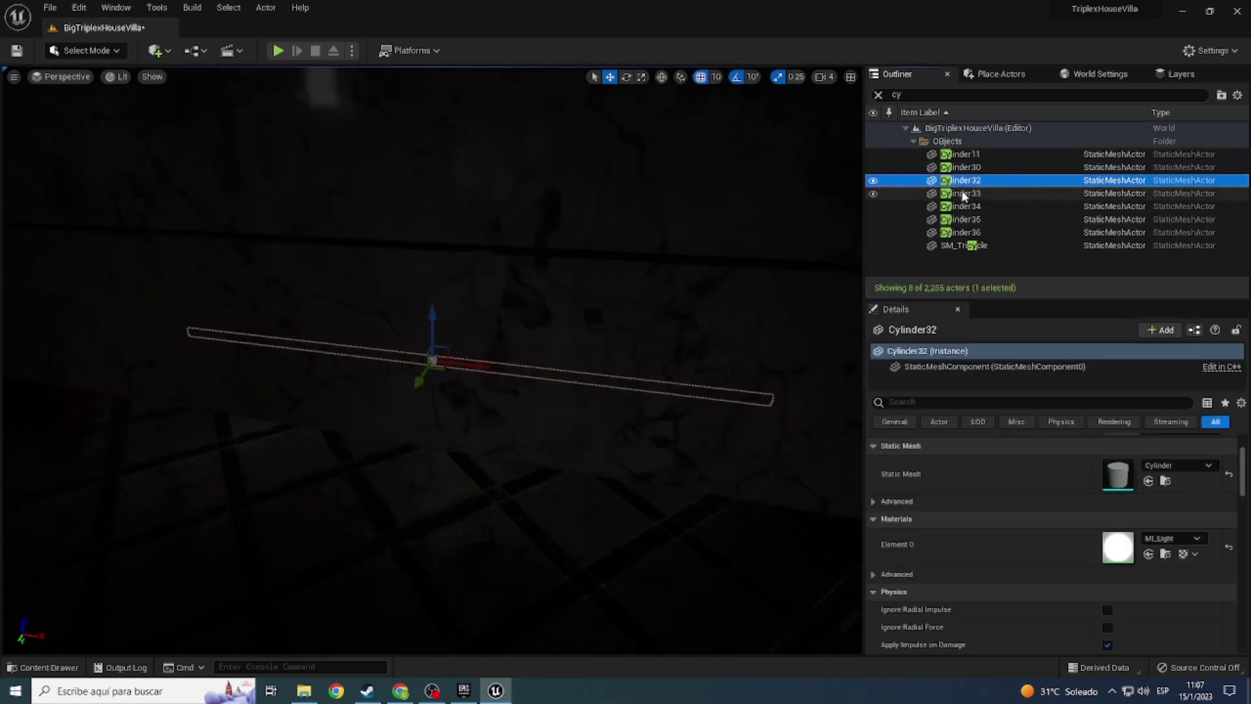
right_click_drag(574, 339, 574, 339)
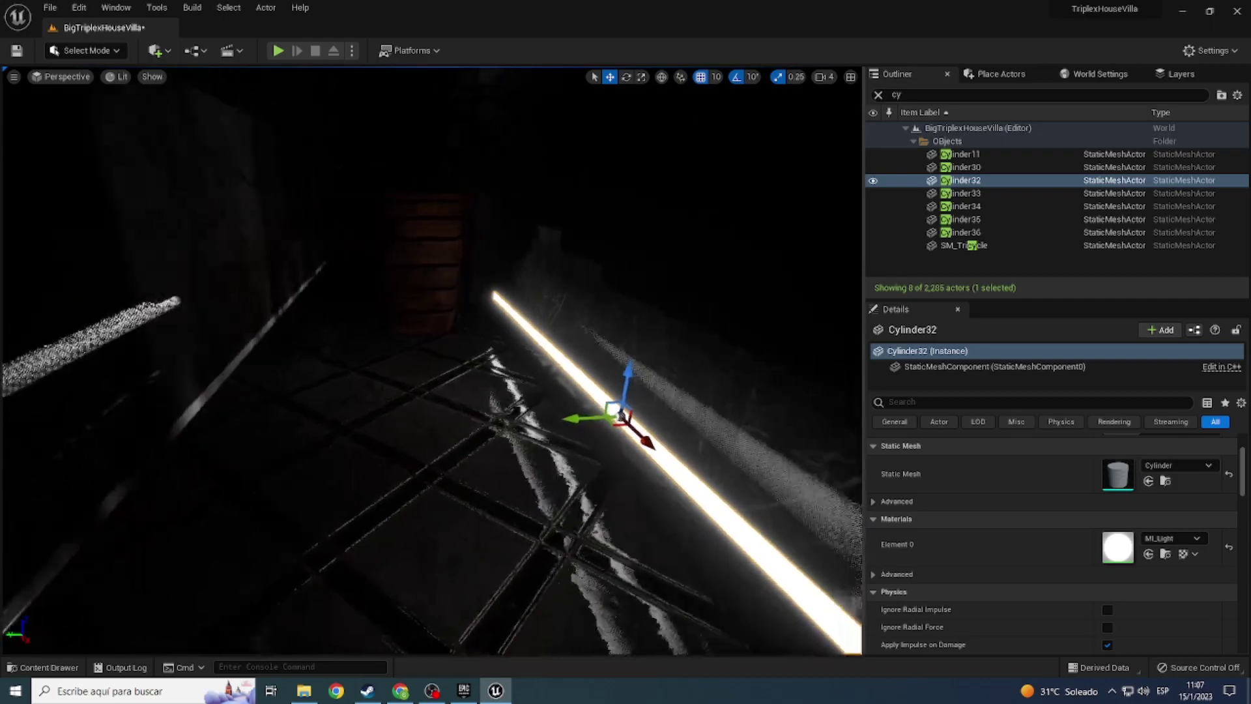
right_click_drag(430, 359, 430, 358)
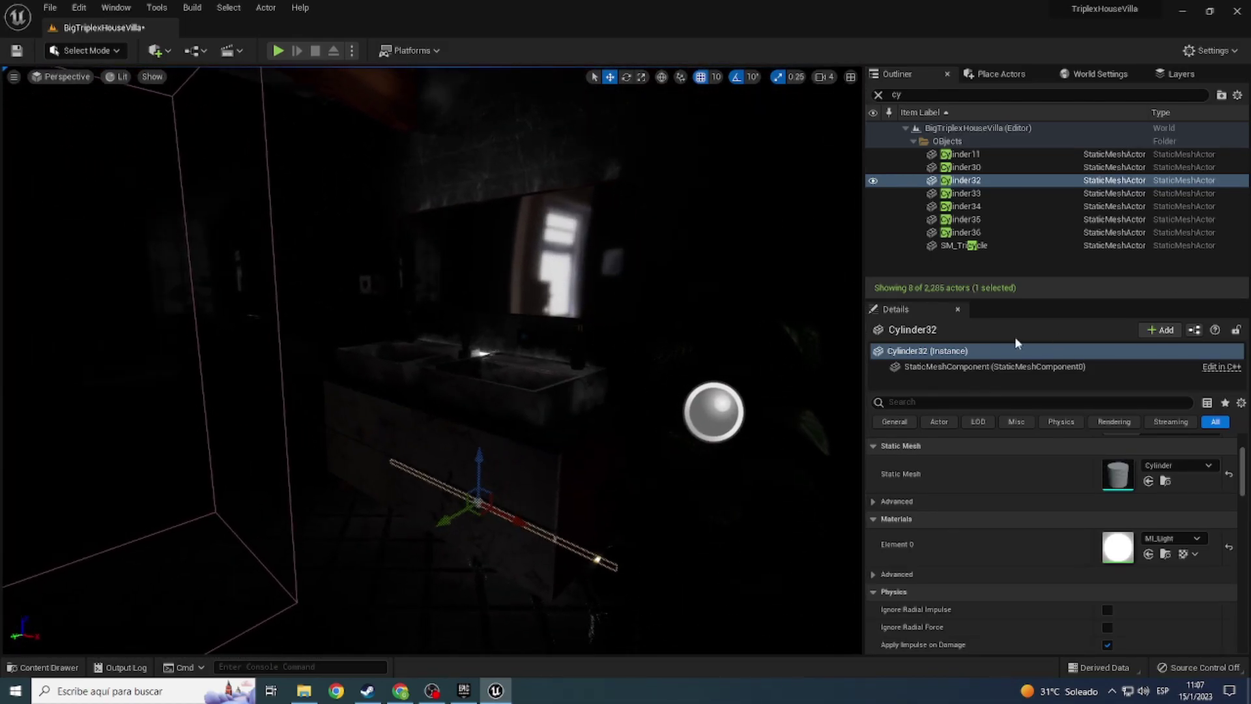
double_click(934, 194)
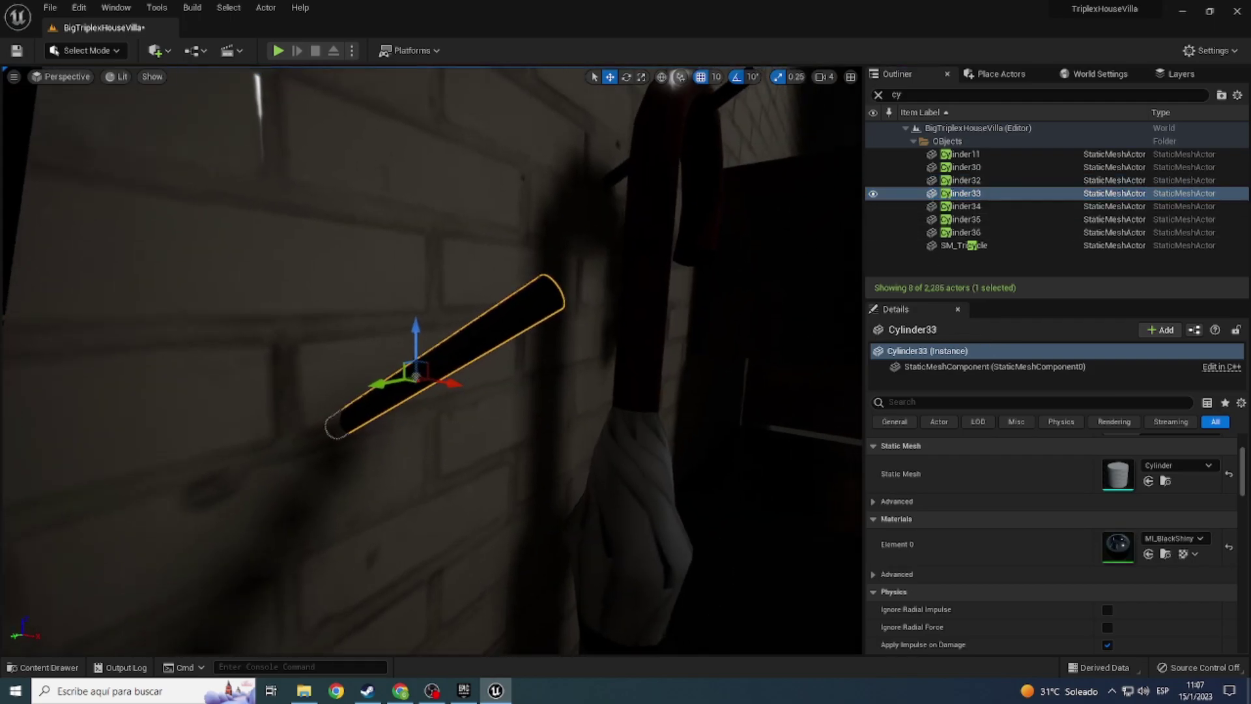
double_click(943, 207)
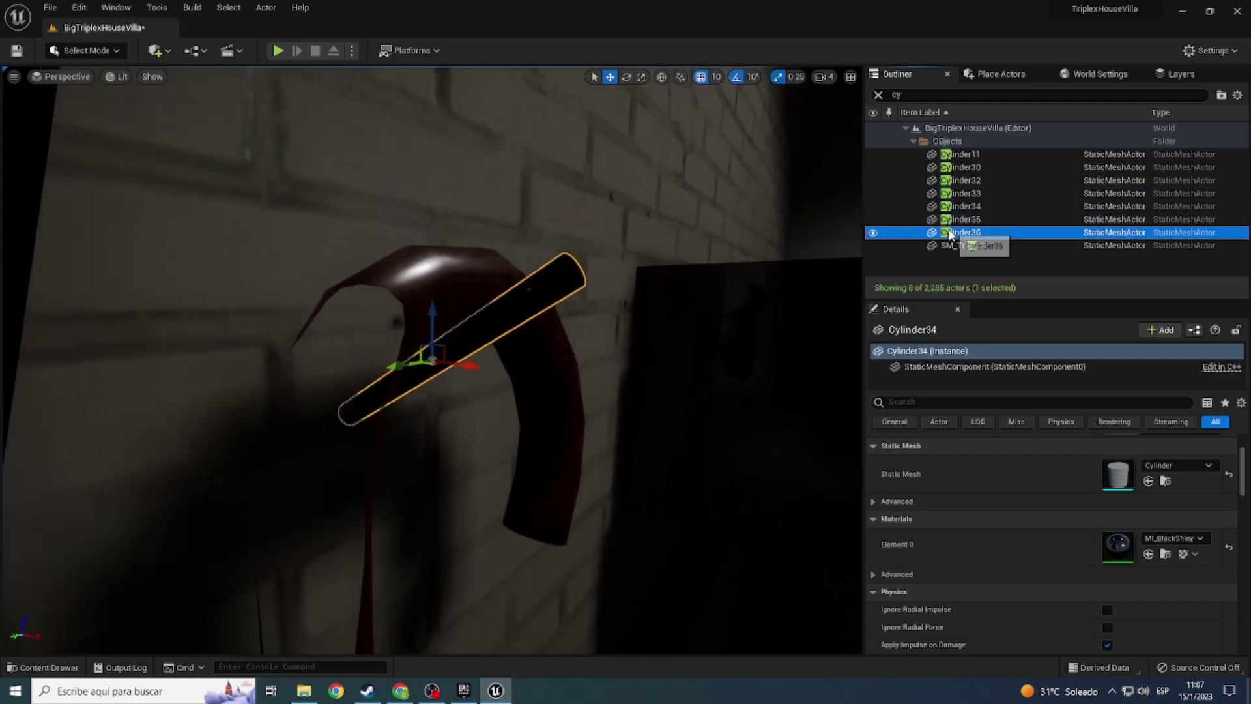
double_click(950, 220)
double_click(951, 245)
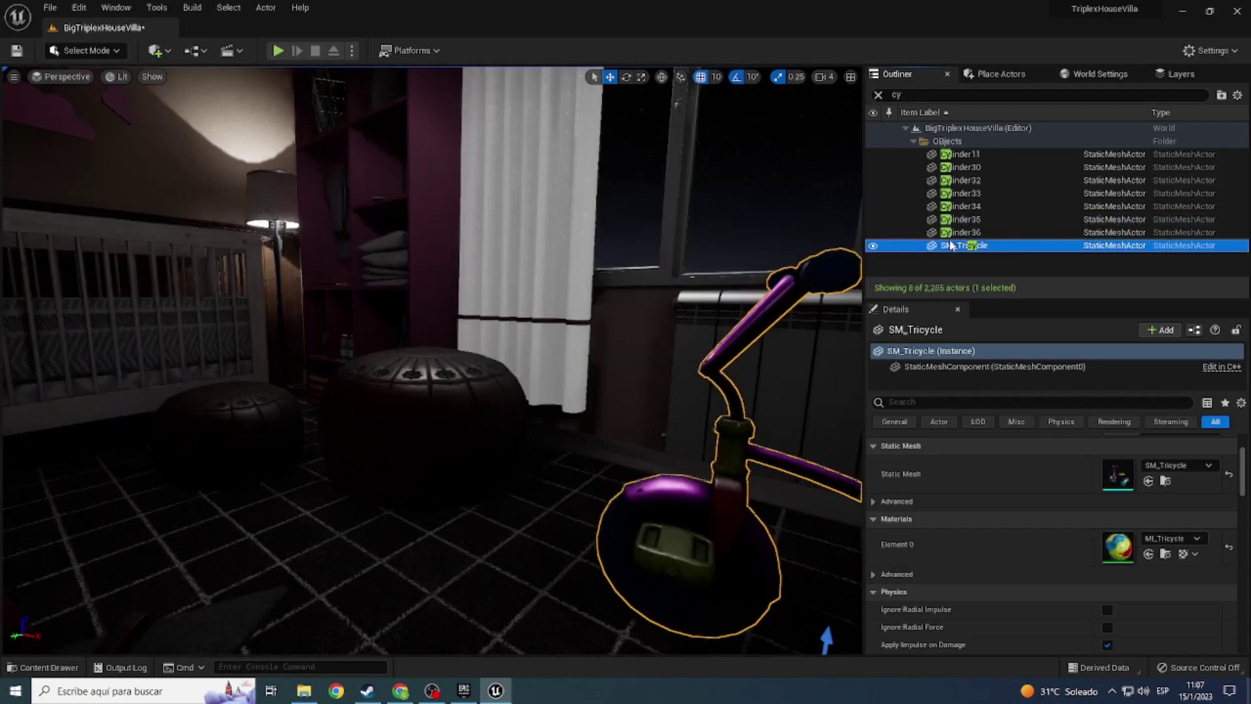
mouse_move(430, 359)
right_mouse_down()
mouse_move(456, 325)
mouse_move(470, 360)
right_mouse_up()
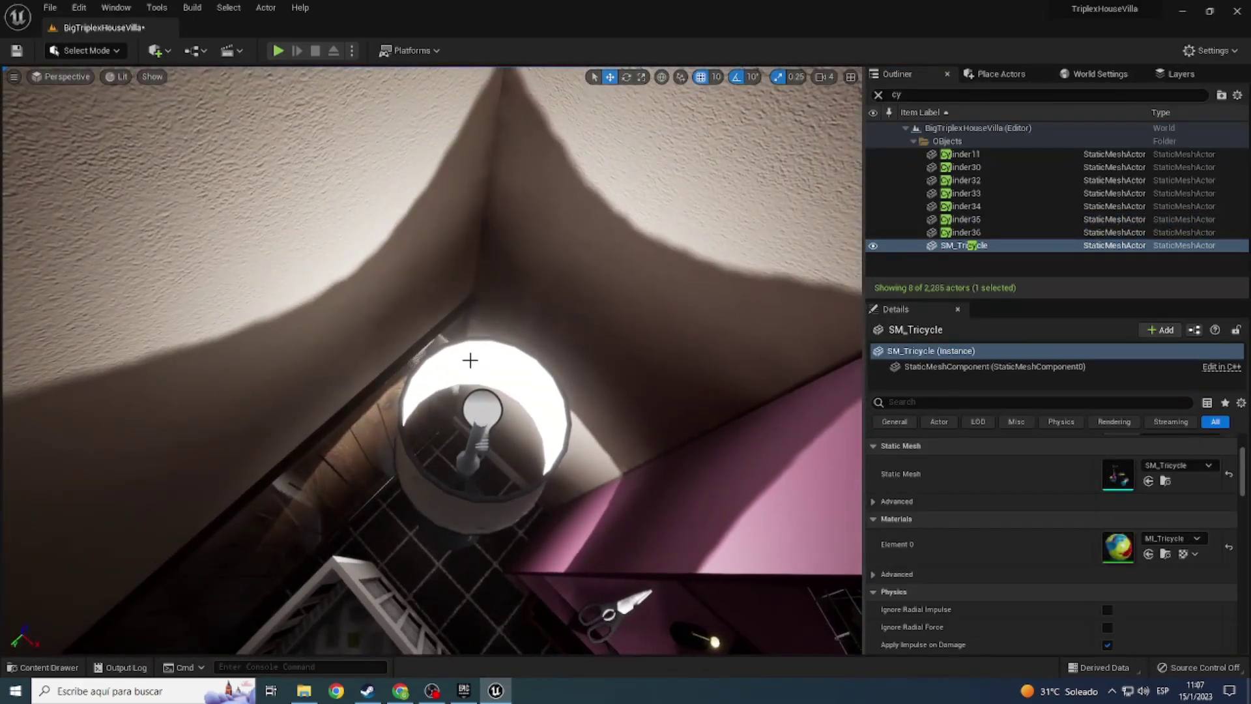
key("Delete")
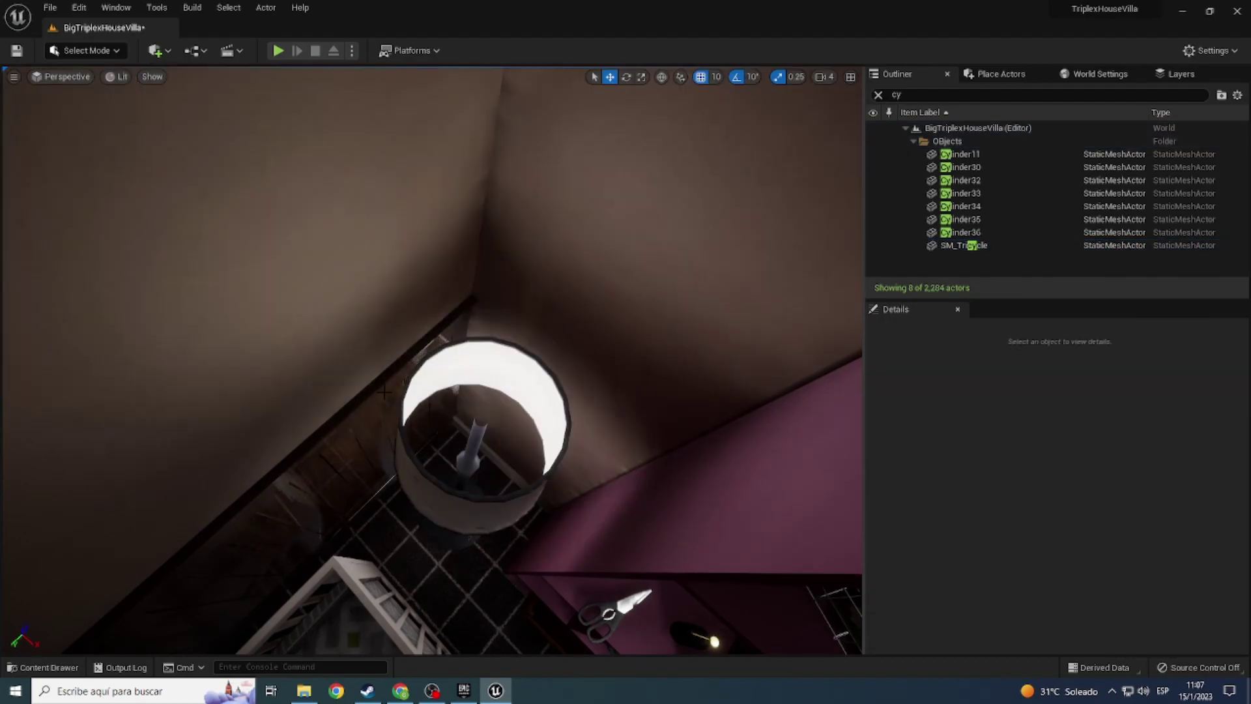
right_click_drag(384, 391, 417, 371)
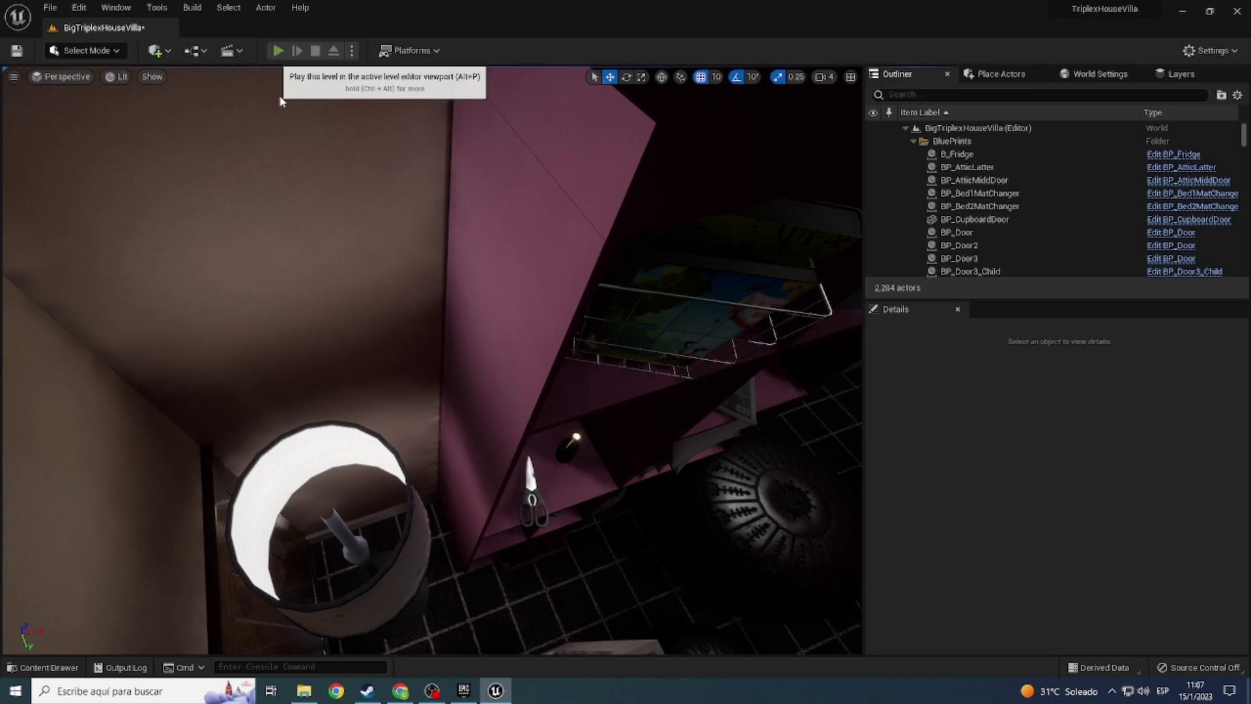
left_click(277, 51)
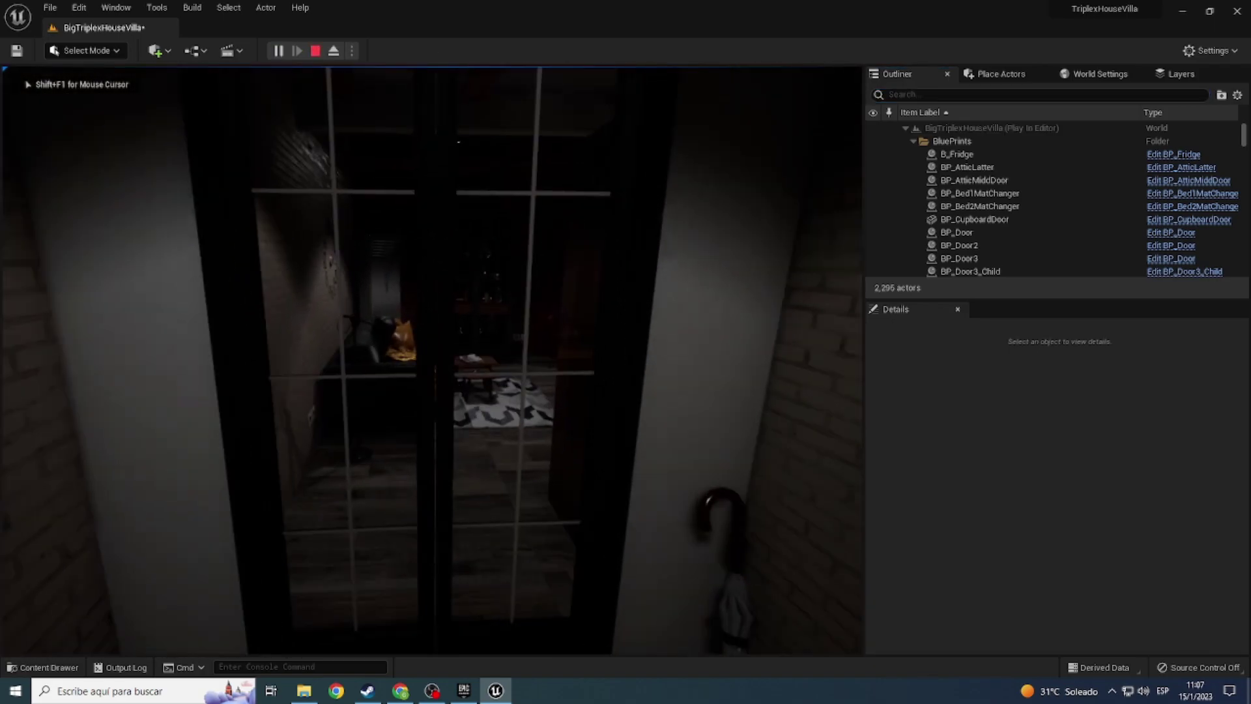
key("w")
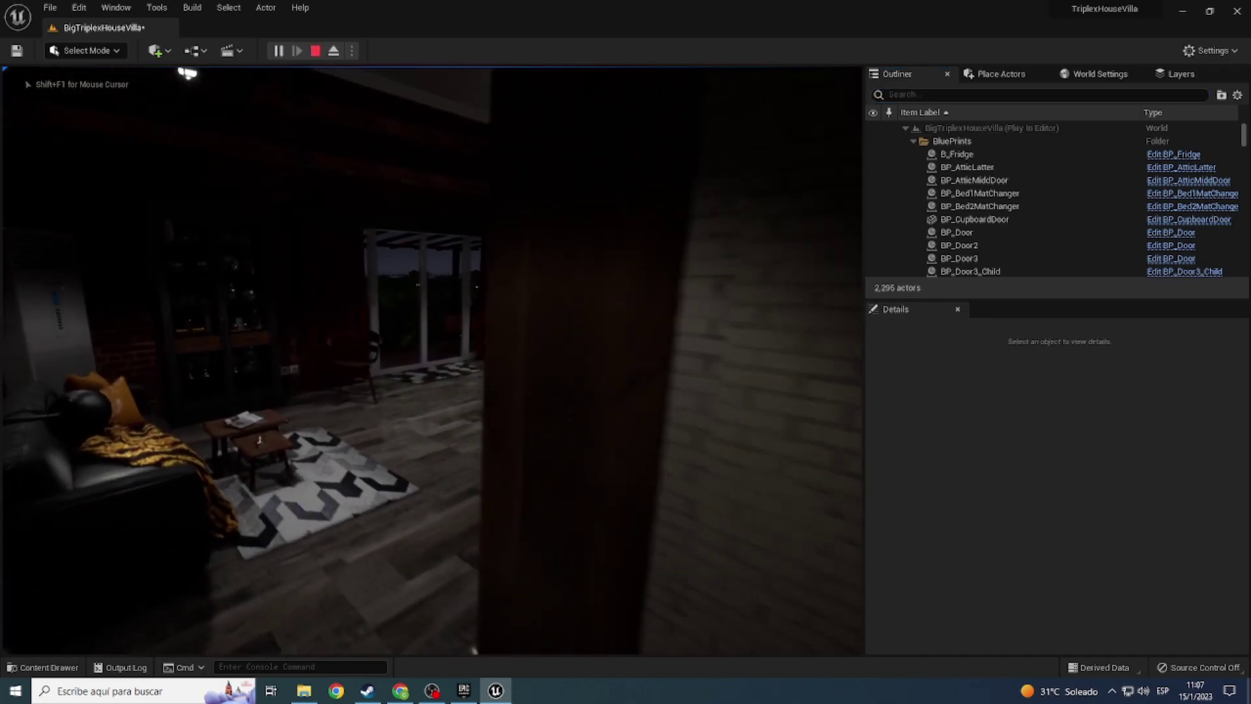
key("w")
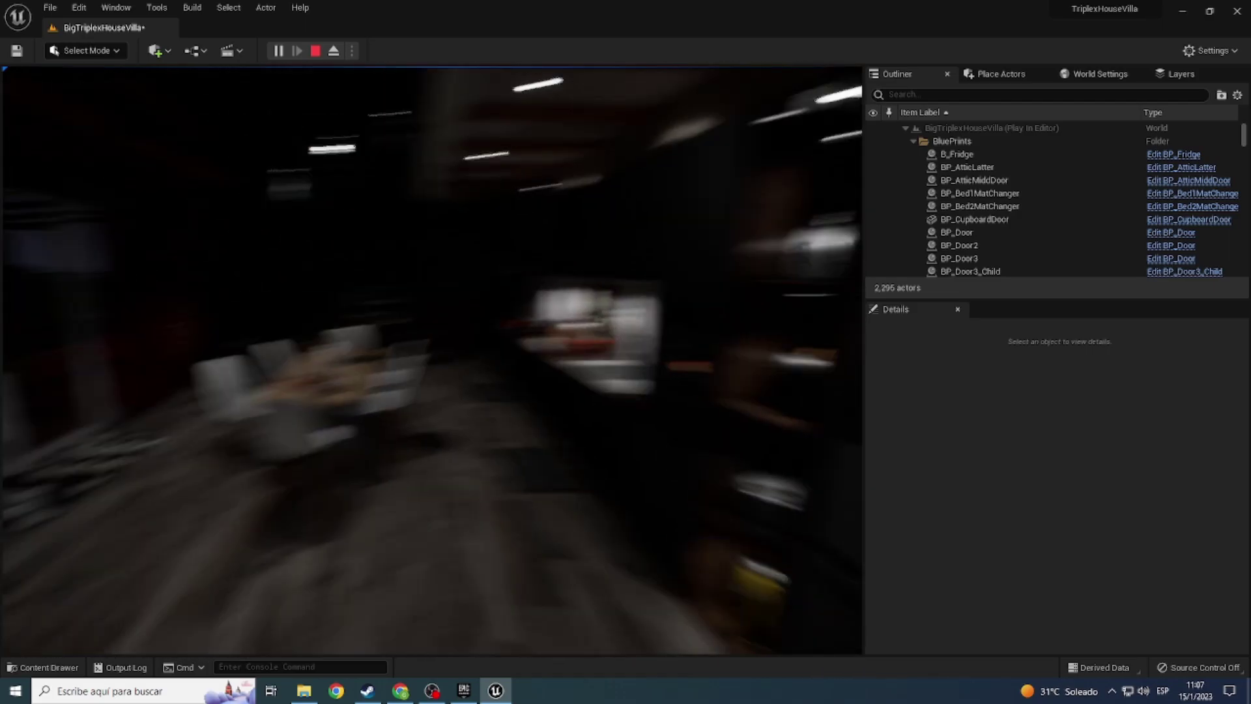
key("Escape")
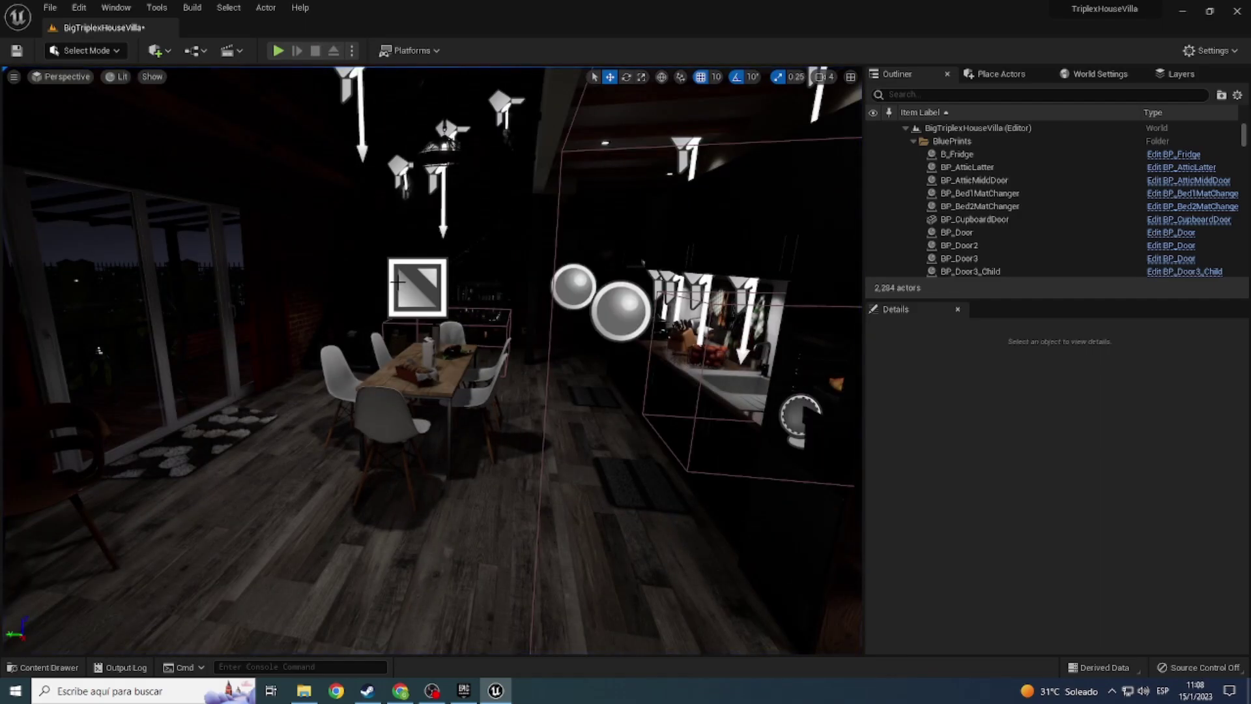
Step: Select the first SpotLight in the Lights folder and focus on it
scroll(945, 169, "down", 5)
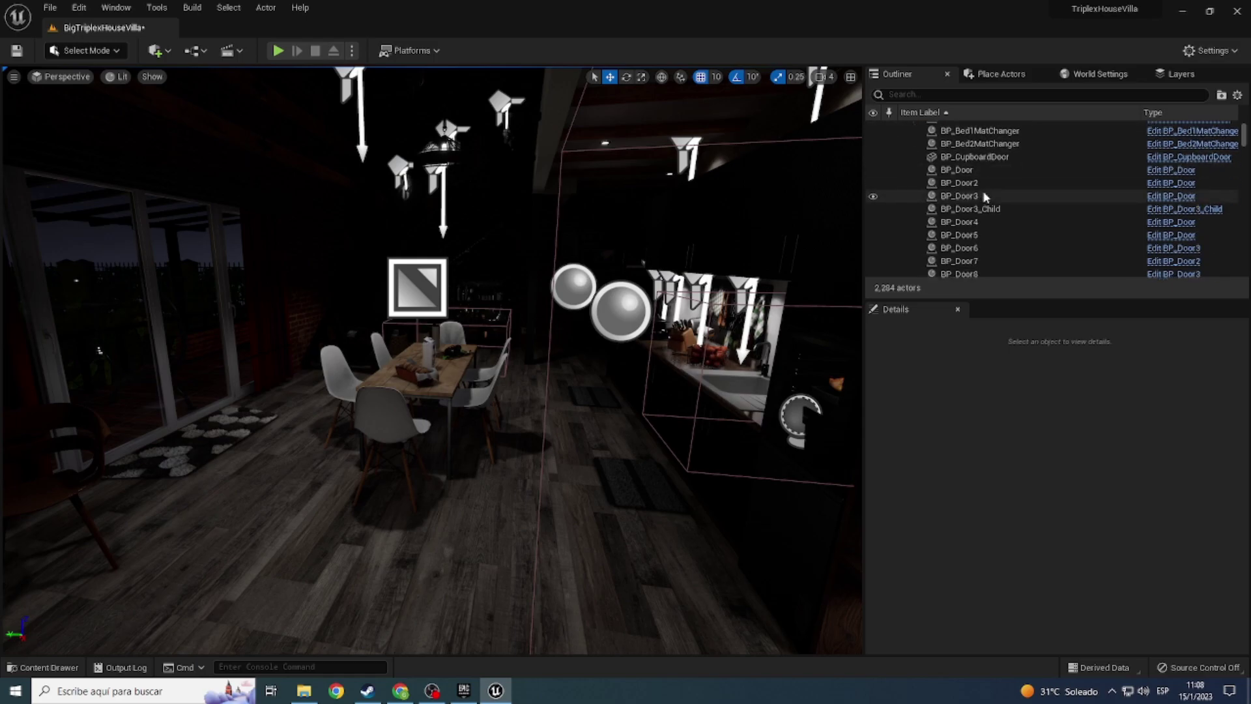
scroll(983, 192, "up", 5)
scroll(1007, 209, "down", 3)
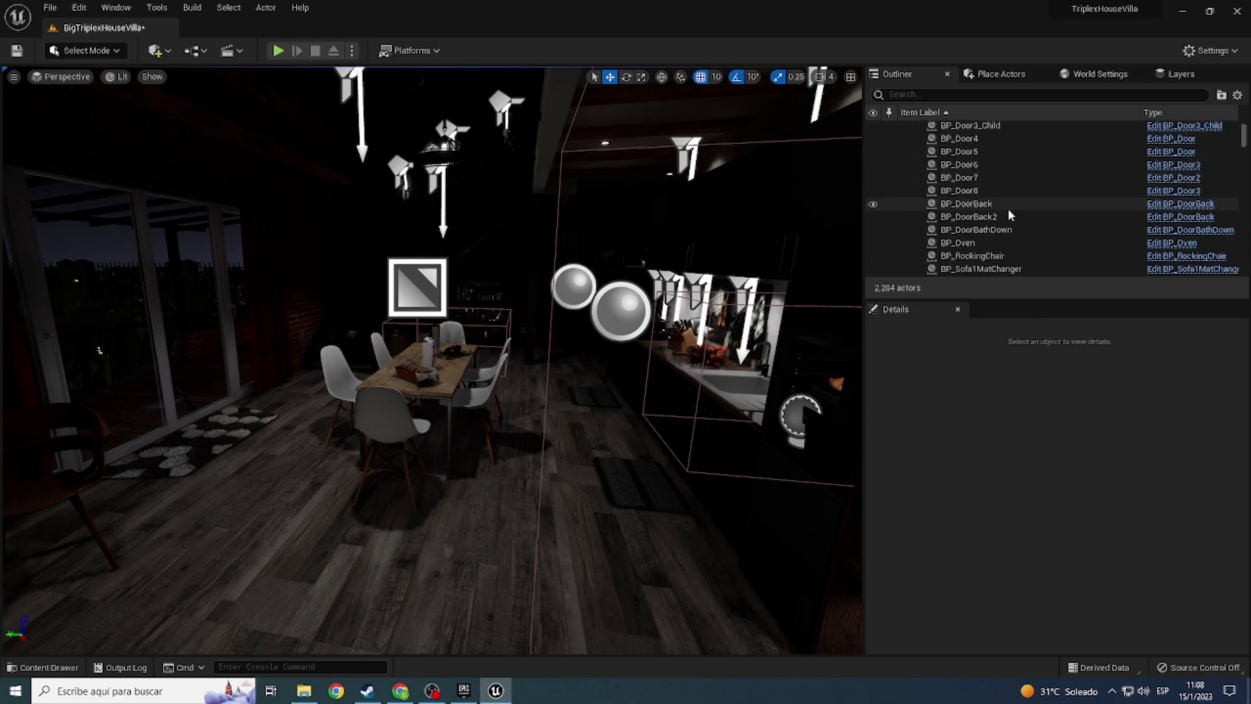
scroll(1007, 209, "down", 5)
scroll(979, 217, "down", 3)
scroll(978, 217, "up", 1)
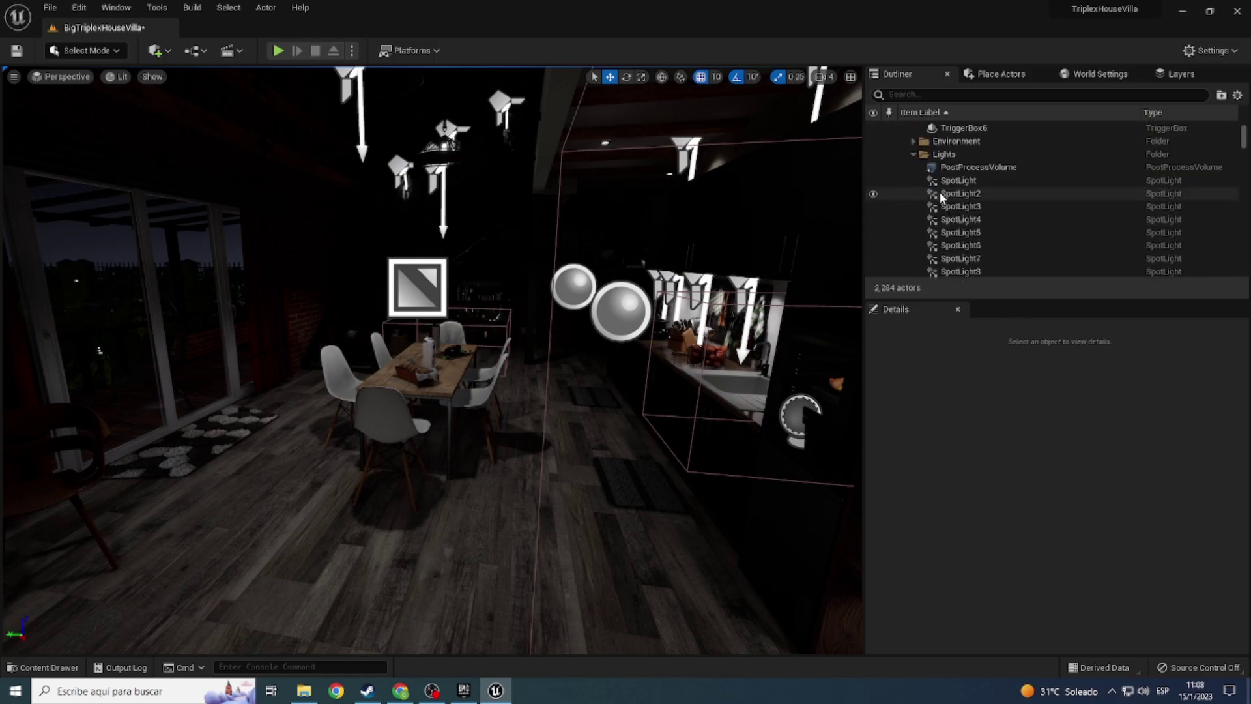
double_click(956, 180)
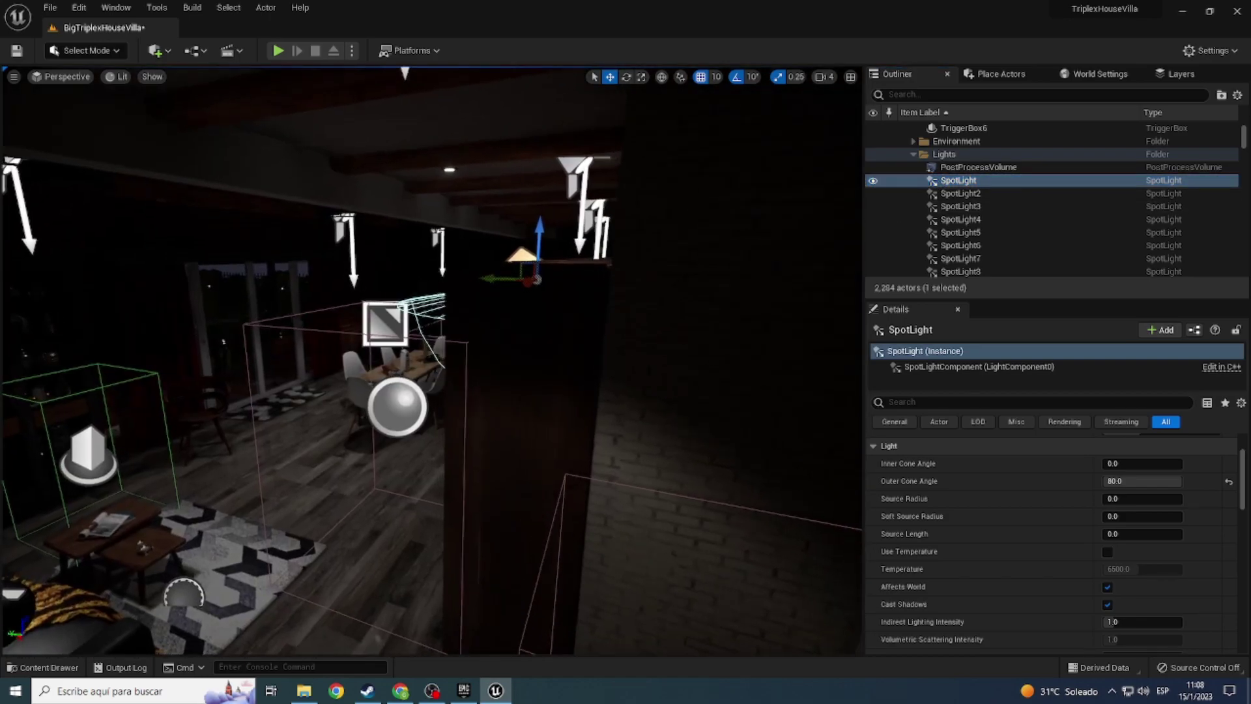
Step: Extend the selection through SpotLight103 and delete all 103 spotlights
scroll(971, 235, "down", 2)
scroll(977, 235, "down", 5)
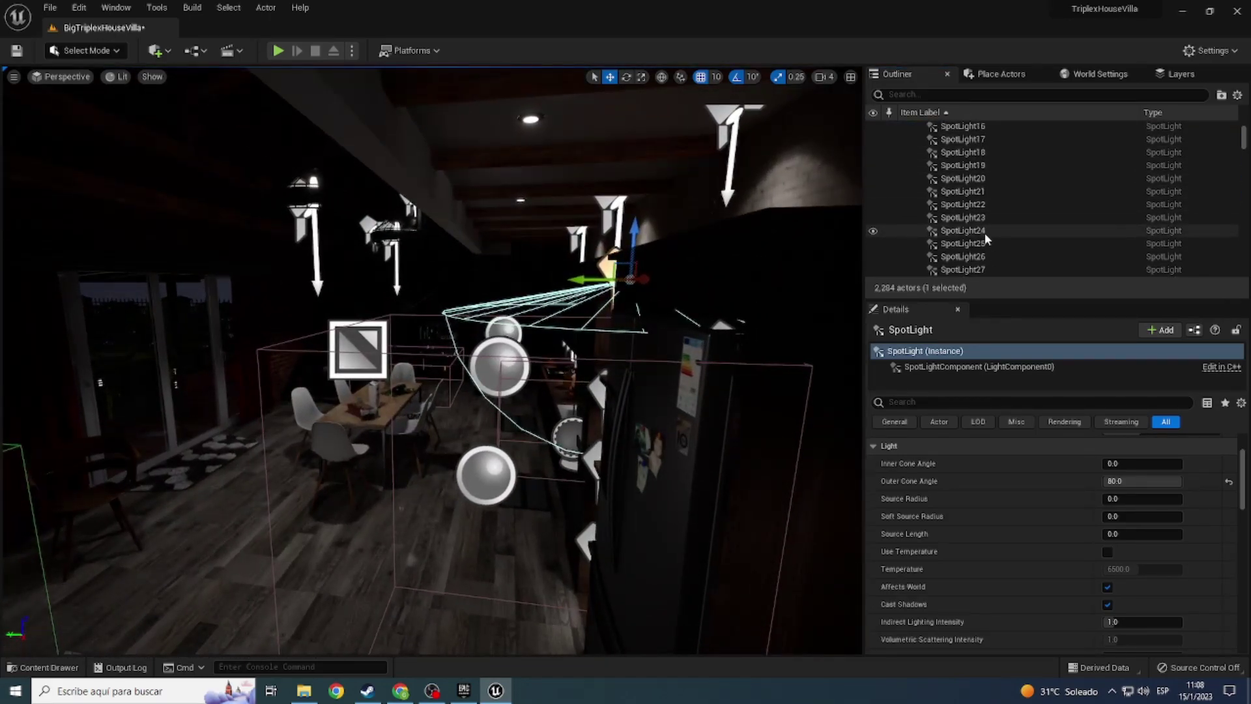
scroll(987, 236, "down", 5)
scroll(995, 246, "down", 5)
scroll(996, 248, "down", 5)
scroll(997, 247, "down", 5)
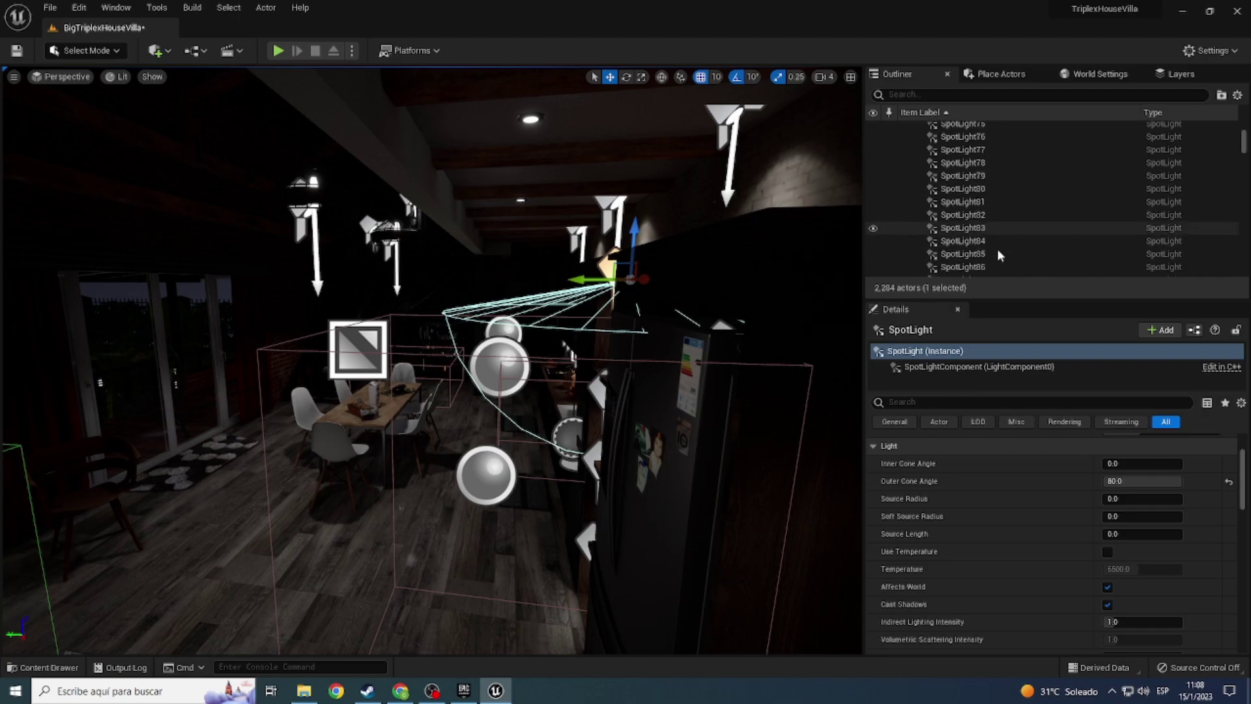
scroll(997, 248, "down", 5)
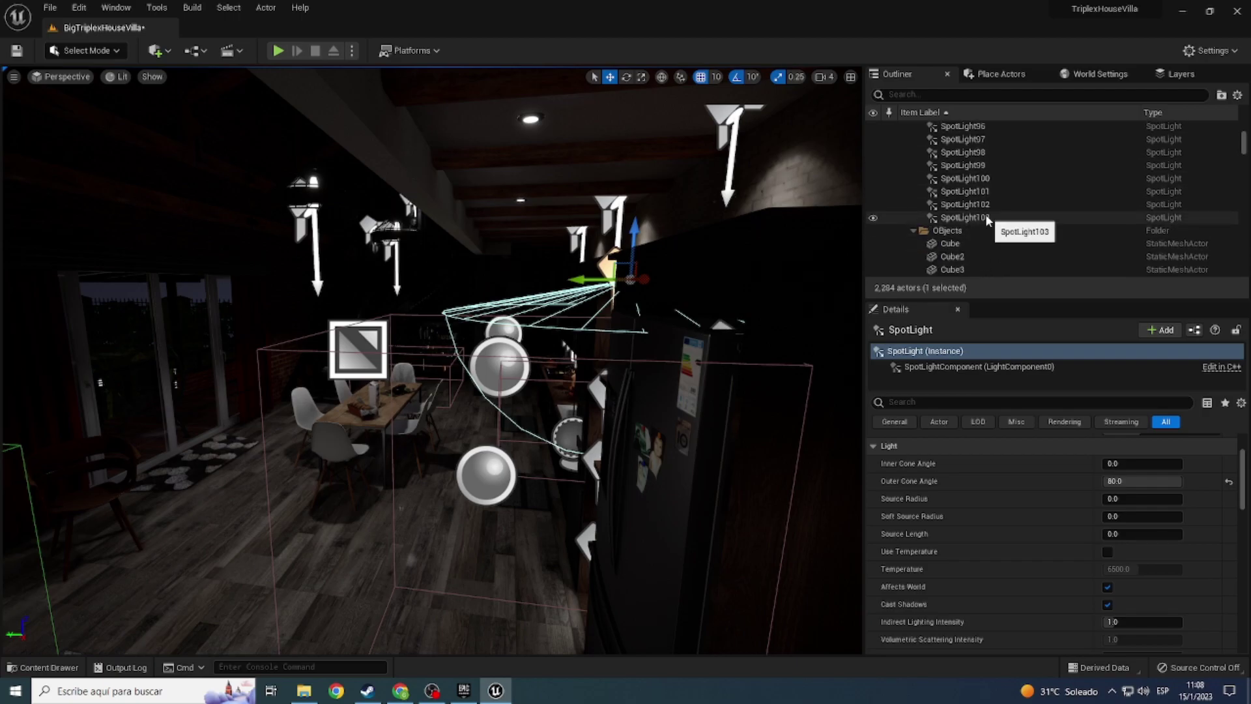
left_click(986, 218, "shift")
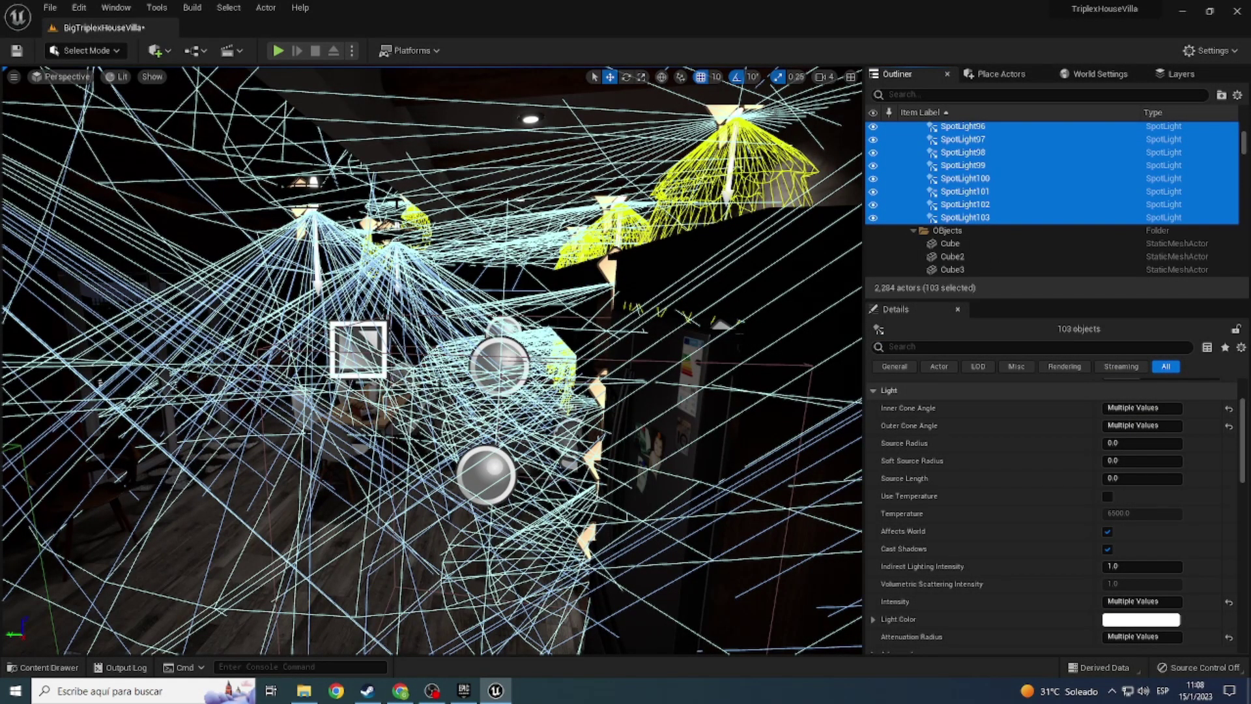
right_click_drag(674, 386, 678, 384)
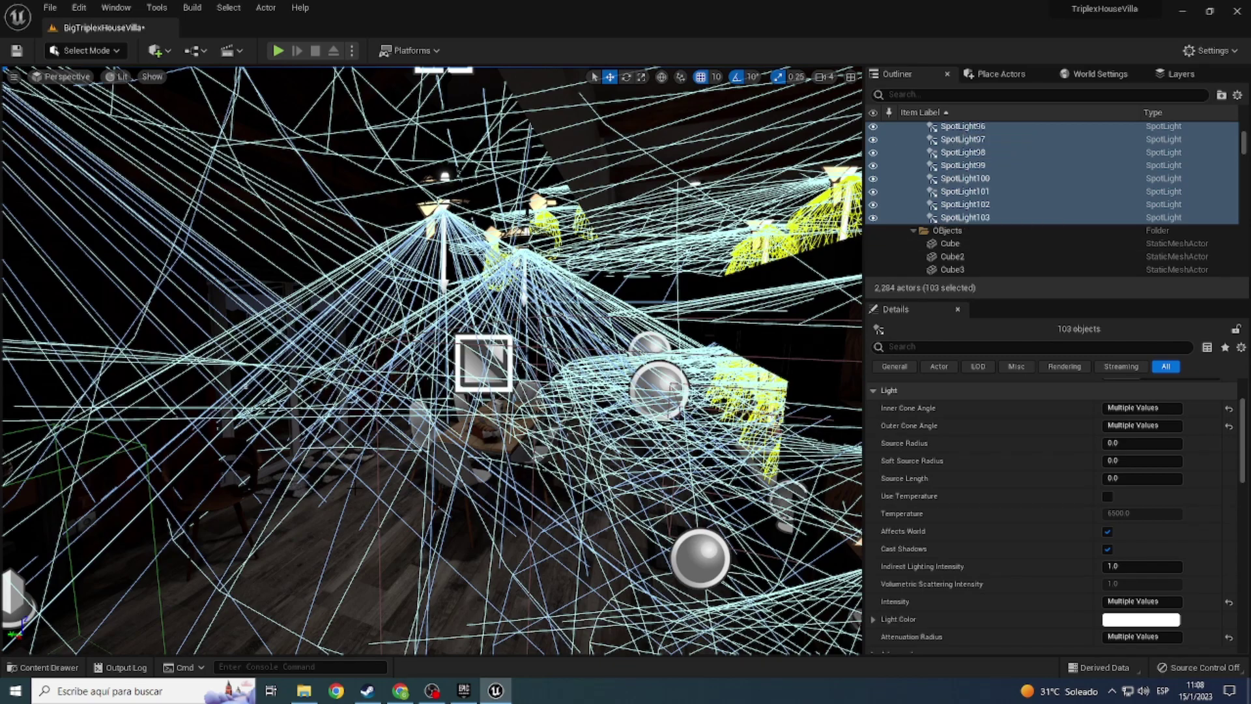
key("Delete")
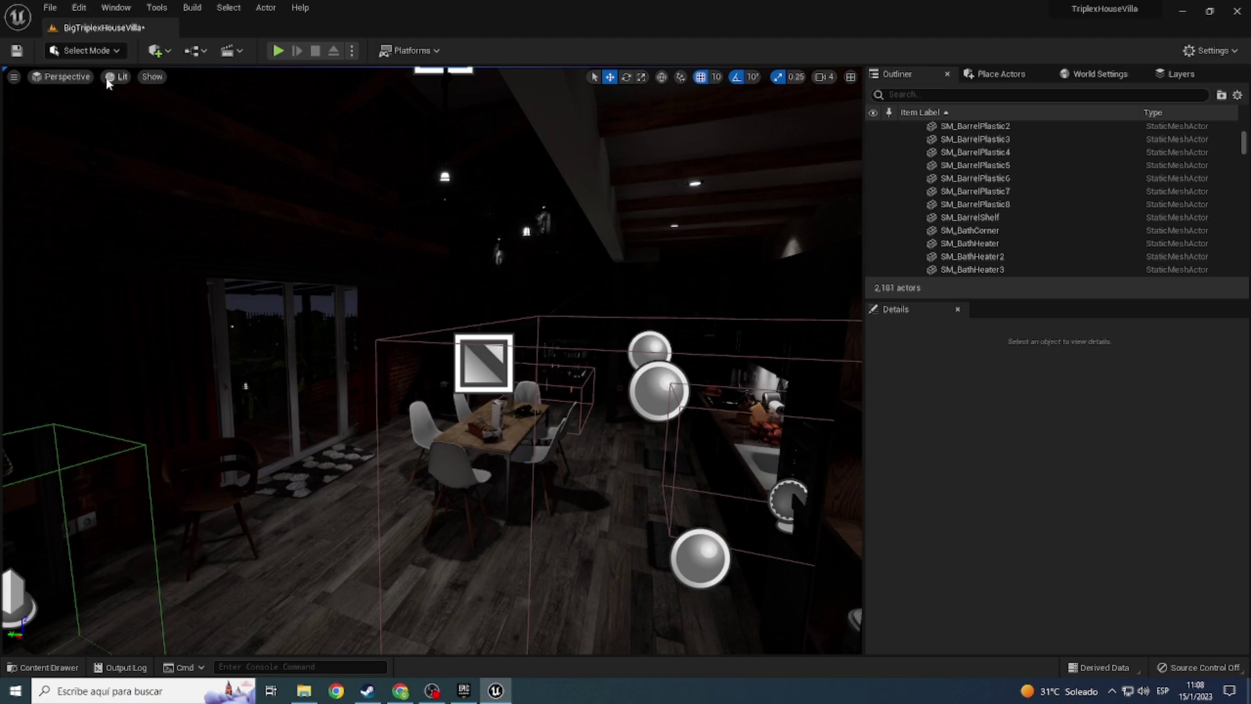
Step: Select the sphere reflection capture above the kitchen counter and find BoxReflectionCapture and SphereReflectionCapture21 in the Outliner
right_click_drag(412, 394, 411, 394)
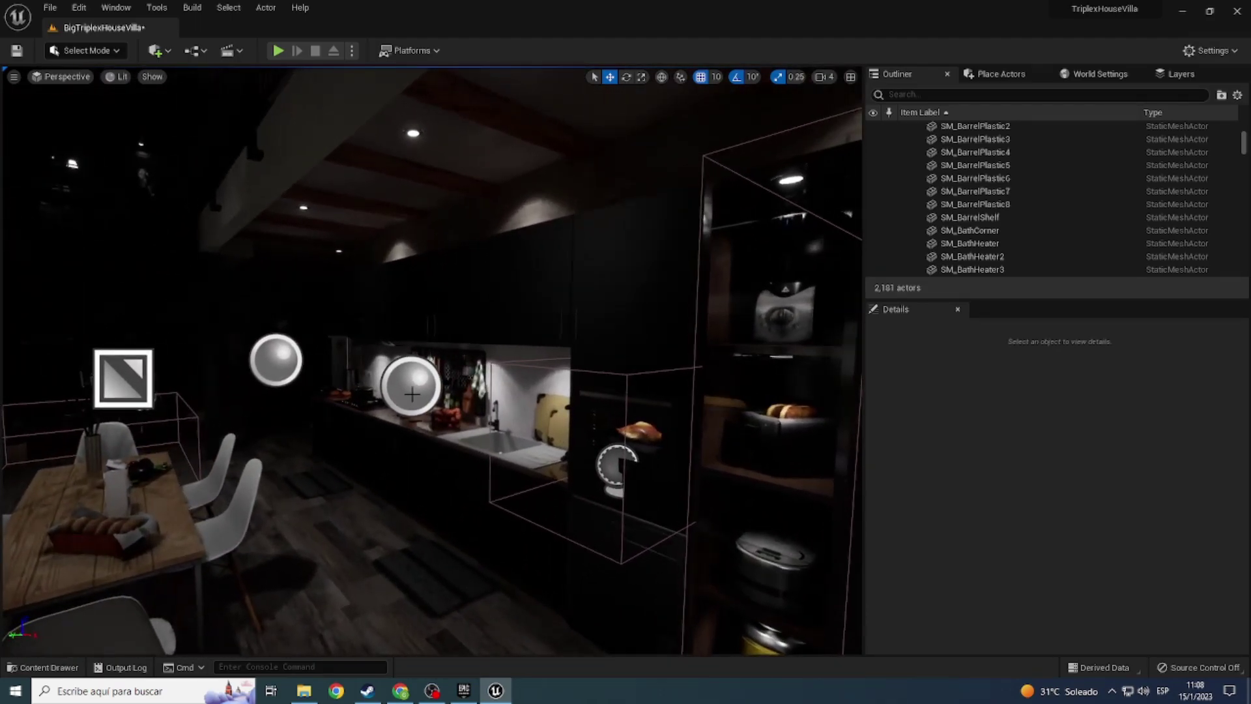
left_click(412, 394)
scroll(942, 221, "up", 3)
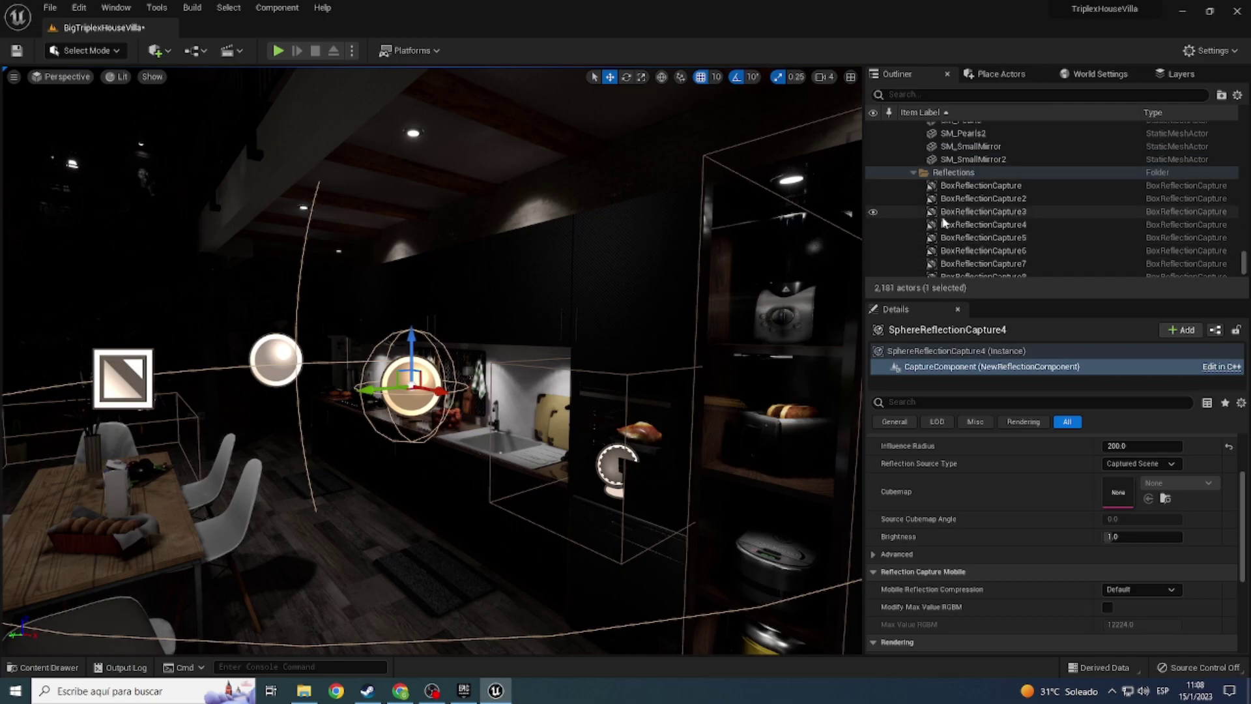
left_click(977, 186)
scroll(1053, 267, "down", 3)
scroll(1048, 268, "down", 2)
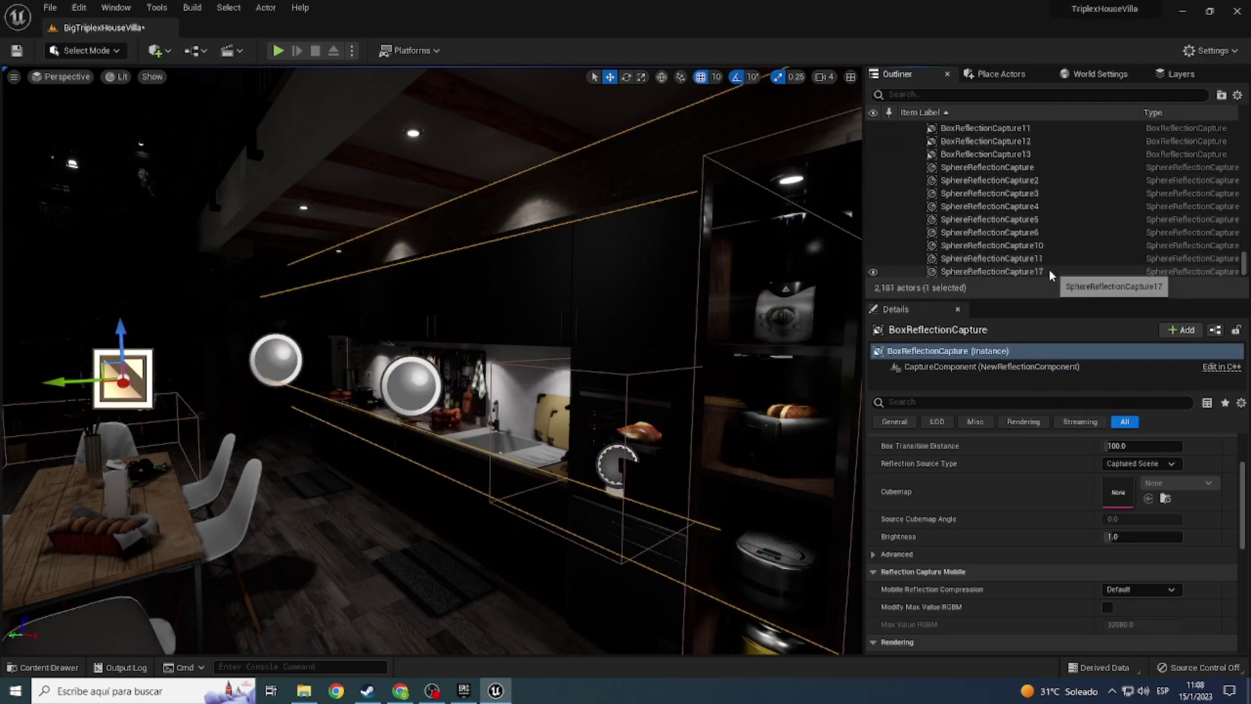
scroll(1049, 268, "down", 3)
left_click(1009, 218)
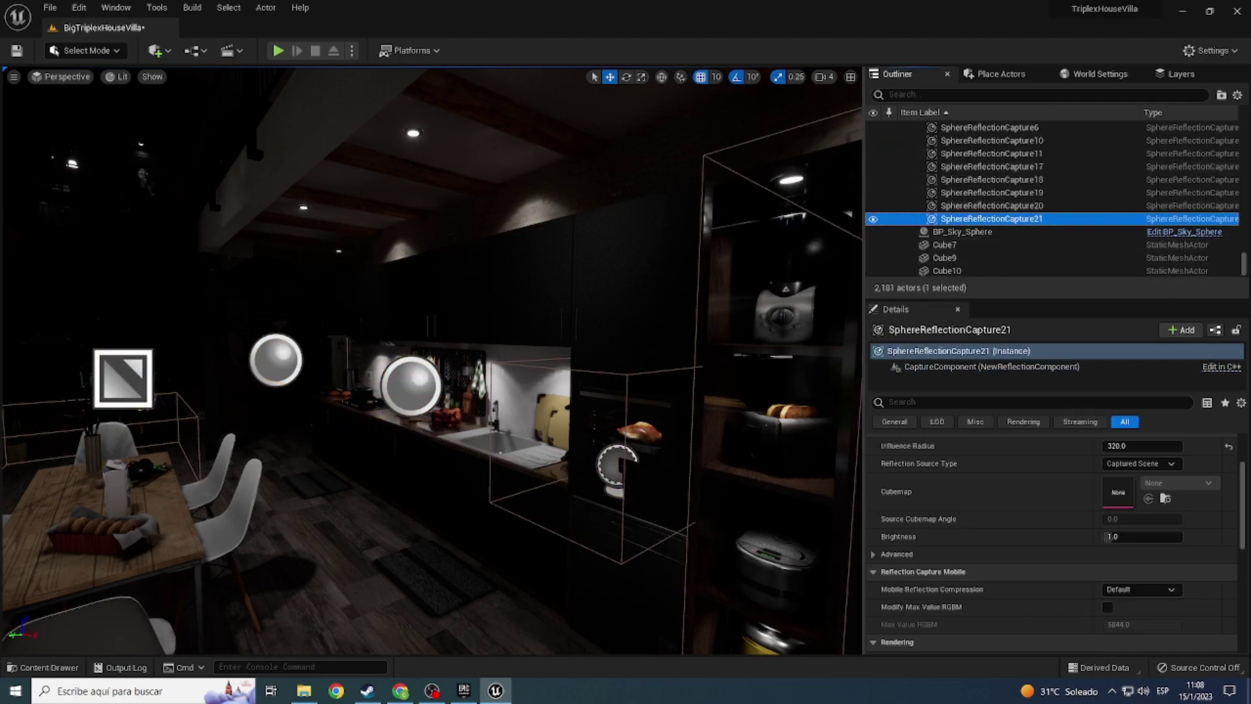
scroll(938, 224, "up", 3)
scroll(938, 224, "up", 5)
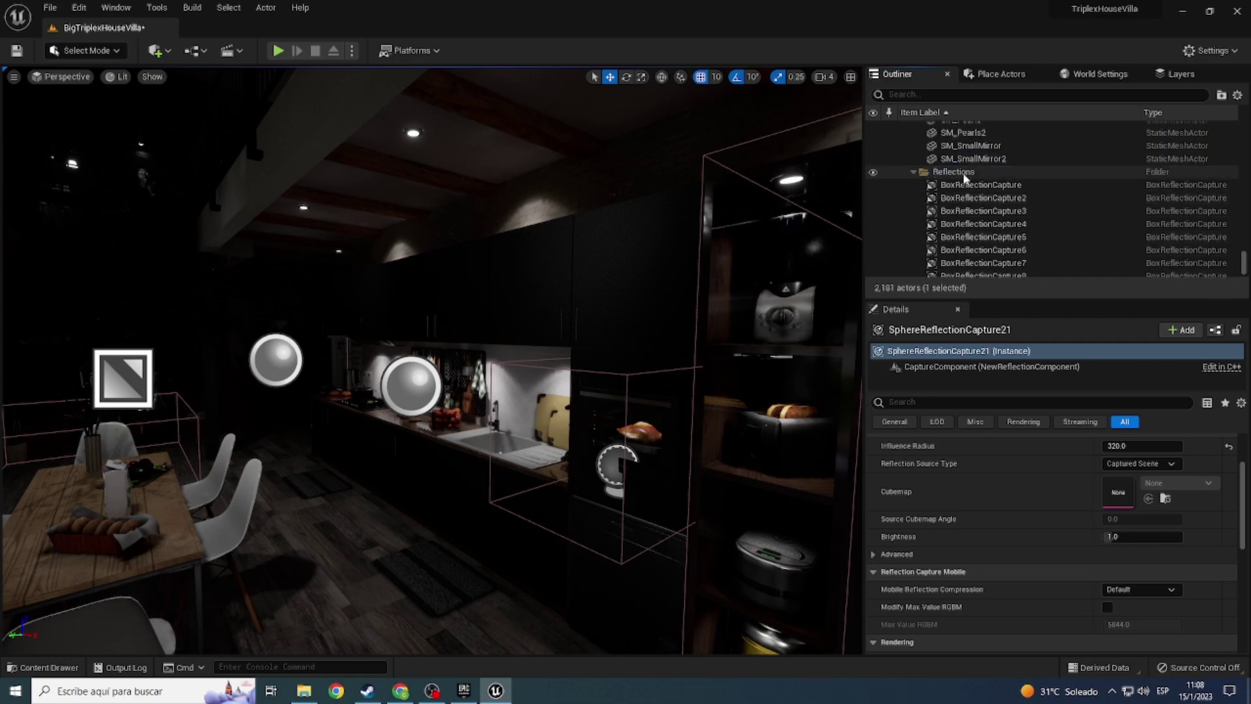
scroll(938, 224, "up", 2)
Step: Range-select BoxReflectionCapture through SphereReflectionCapture21 and delete all 26 reflection captures
left_click(938, 224)
scroll(977, 224, "down", 3)
scroll(977, 224, "down", 4)
scroll(977, 224, "down", 3)
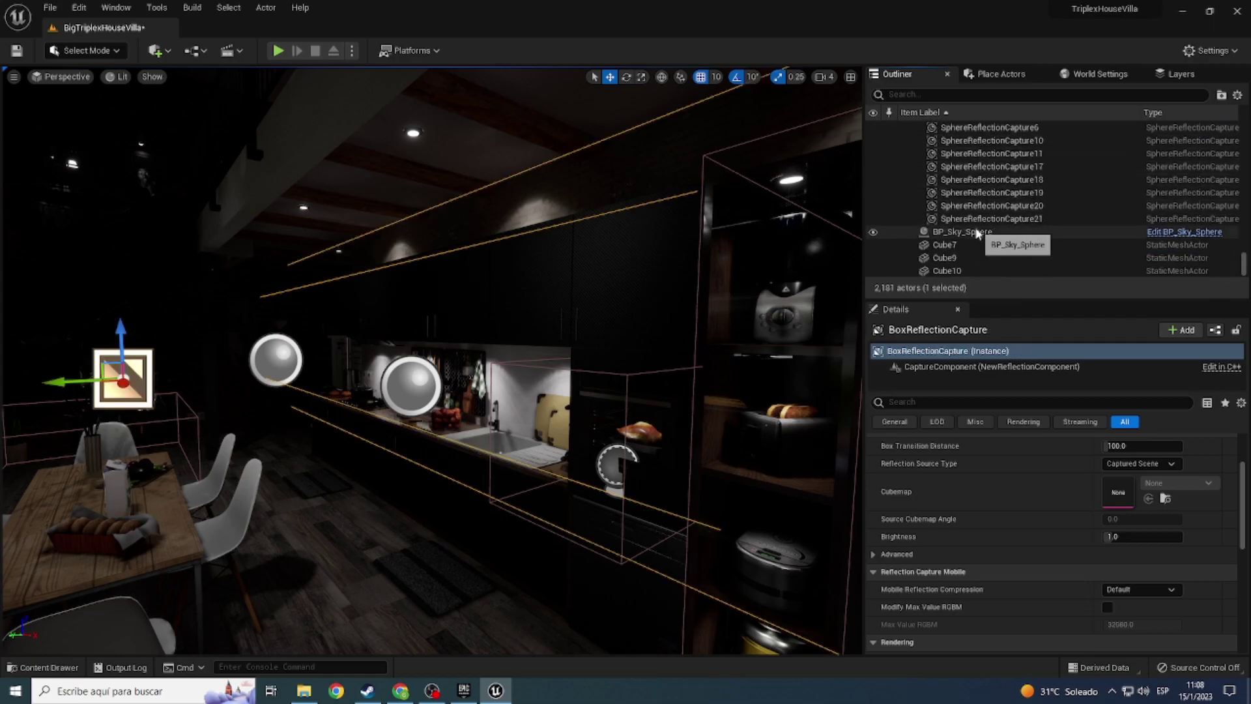
left_click(967, 219, "ctrl")
scroll(967, 219, "up", 10)
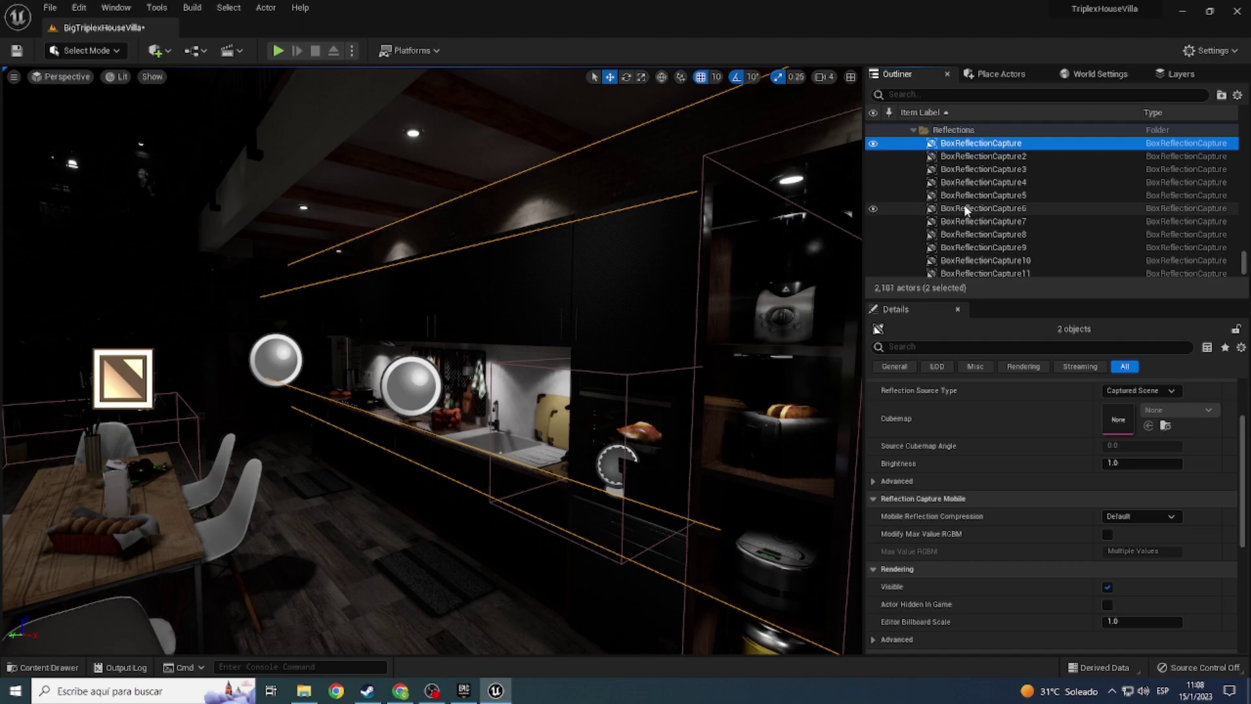
left_click(929, 145)
scroll(977, 224, "down", 5)
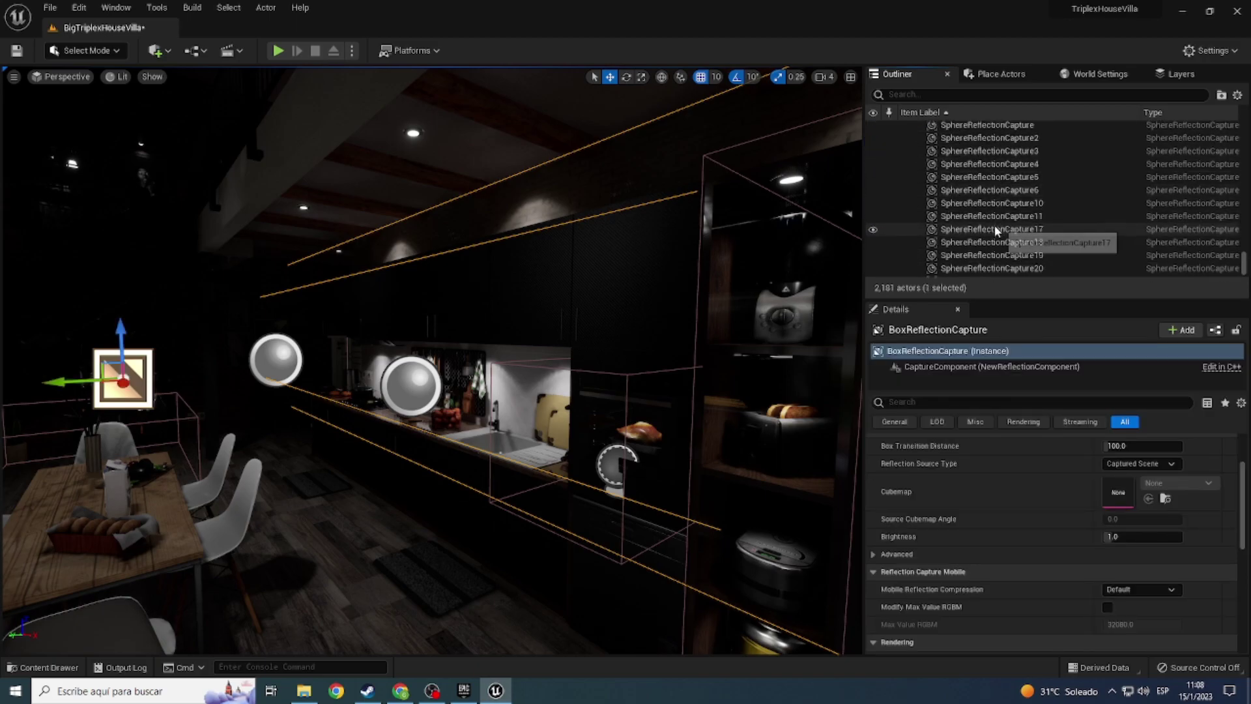
scroll(977, 228, "down", 1)
left_click(967, 221, "shift")
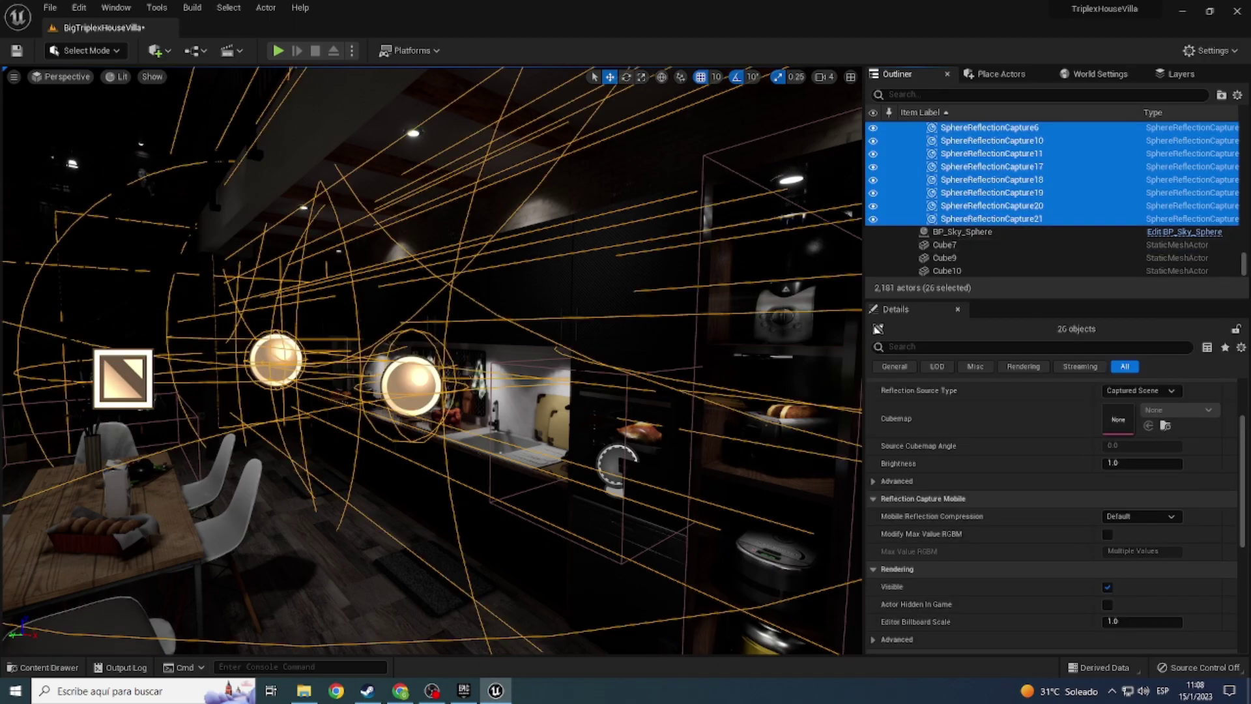
key("Delete")
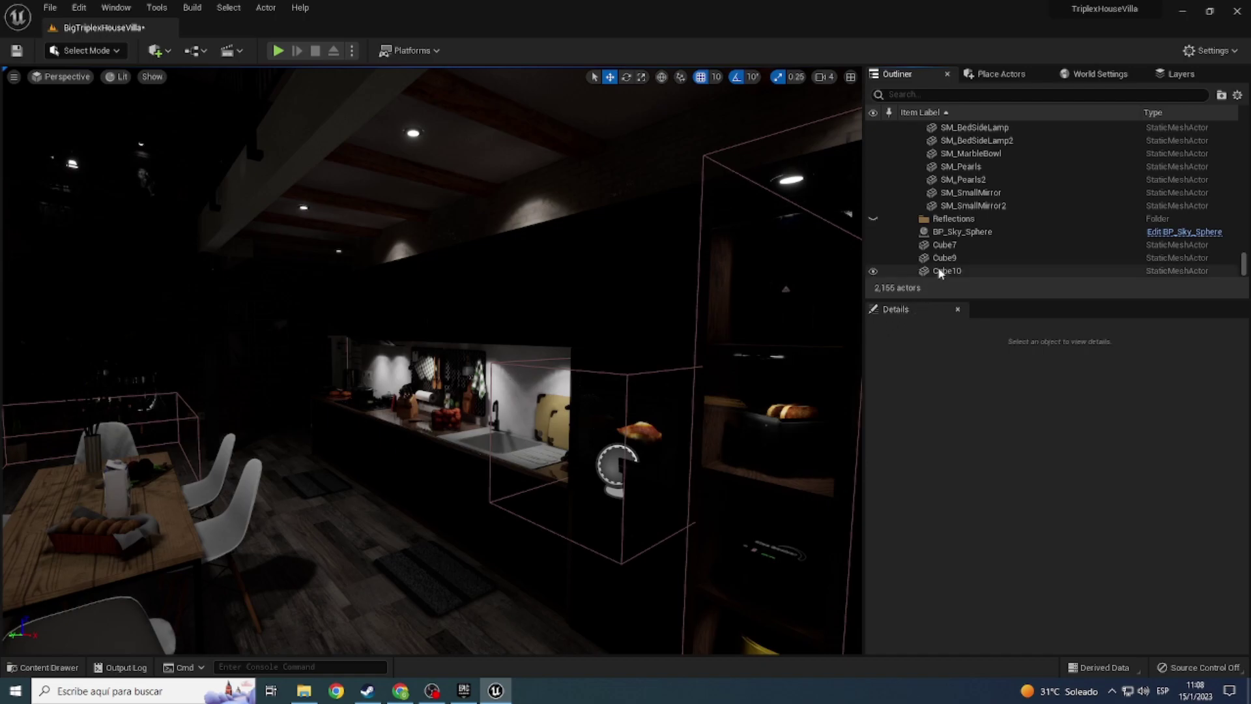
Step: Look over the darker kitchen counter and dining table after removing the captures
mouse_move(509, 418)
left_mouse_down()
mouse_move(671, 76)
mouse_move(430, 365)
mouse_move(456, 326)
mouse_move(495, 306)
left_mouse_up()
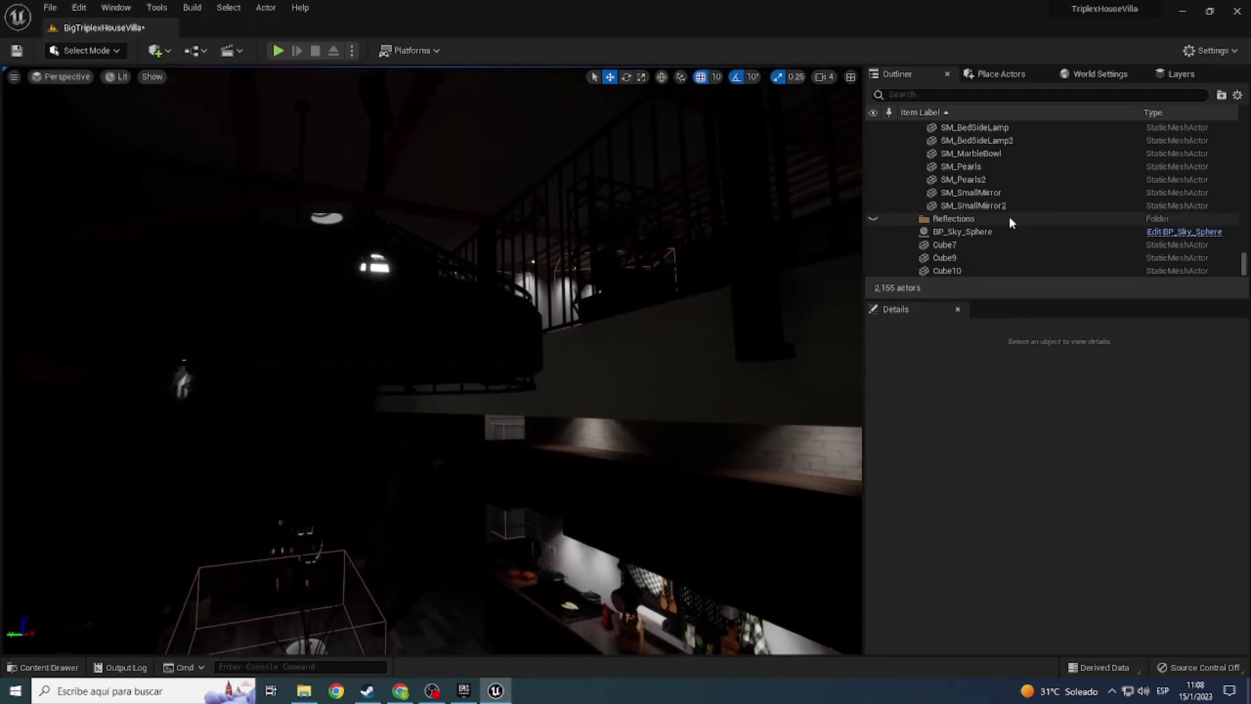
scroll(991, 242, "up", 5)
scroll(999, 246, "up", 5)
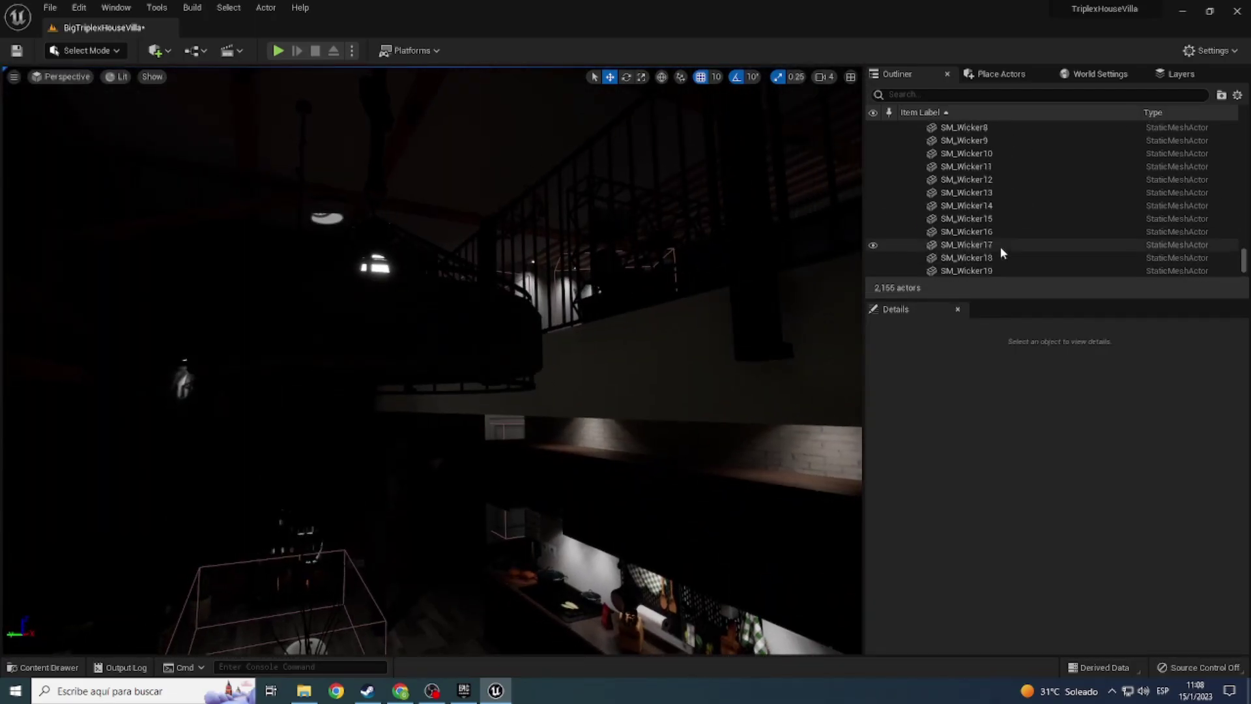
scroll(1000, 246, "up", 5)
scroll(1001, 247, "up", 5)
left_click_drag(1244, 258, 1243, 134)
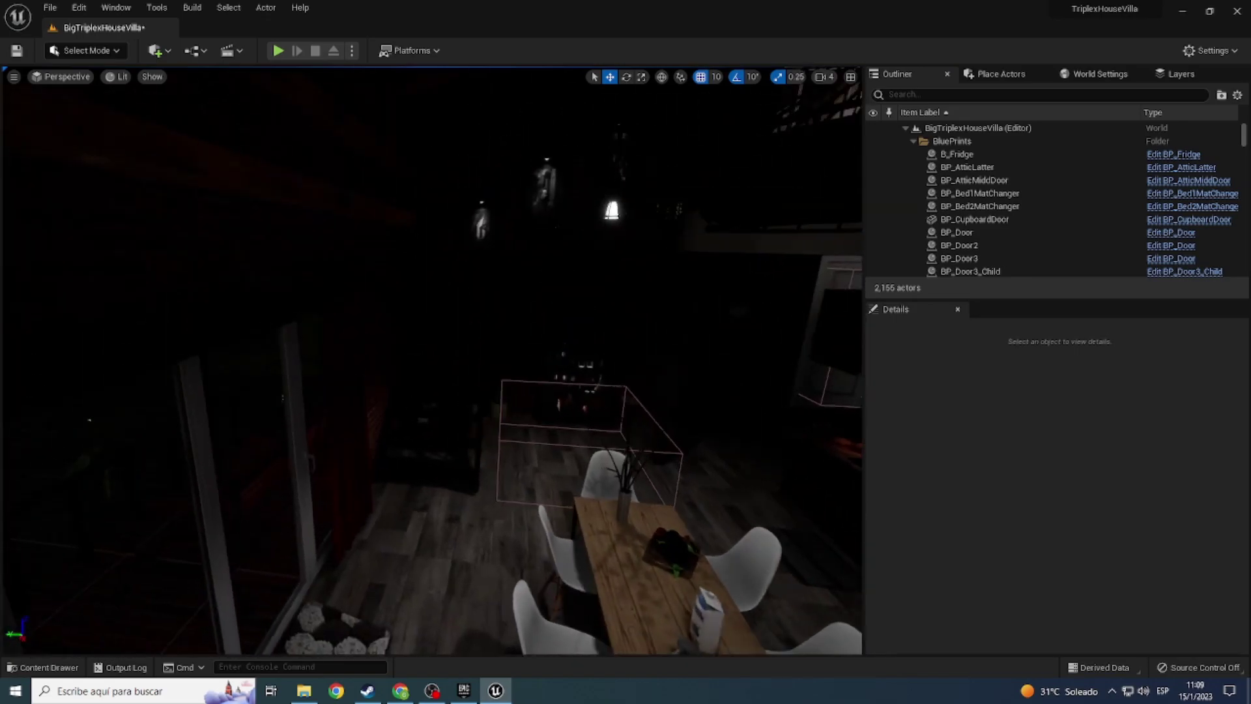
right_click_drag(430, 358, 365, 325)
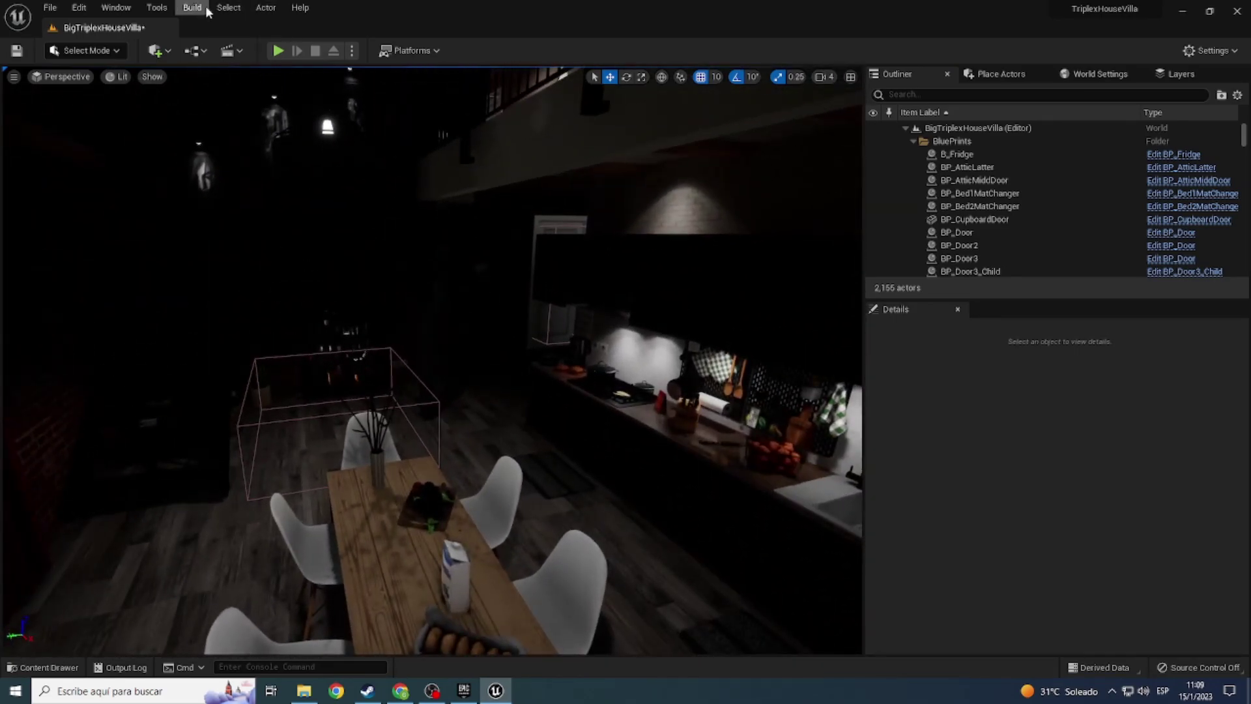
Step: Run Build Lighting Only, then survey the dark villa, night sky and fountain
left_click(206, 8)
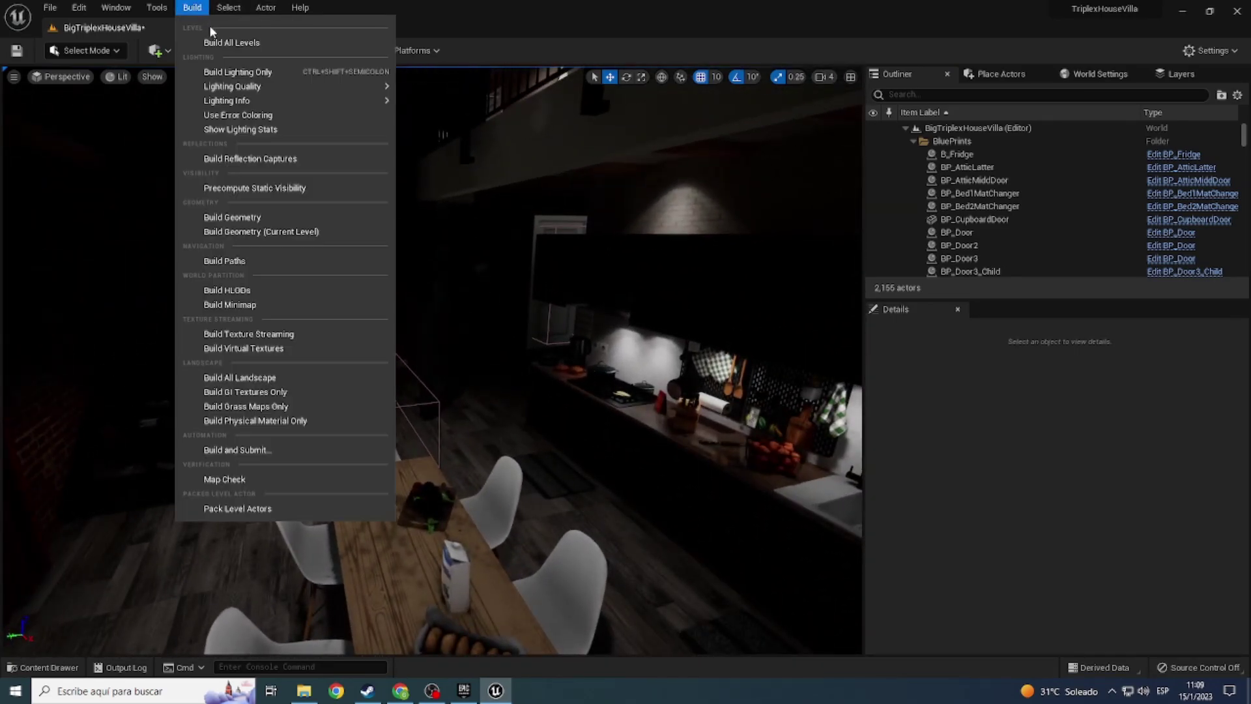
left_click(251, 73)
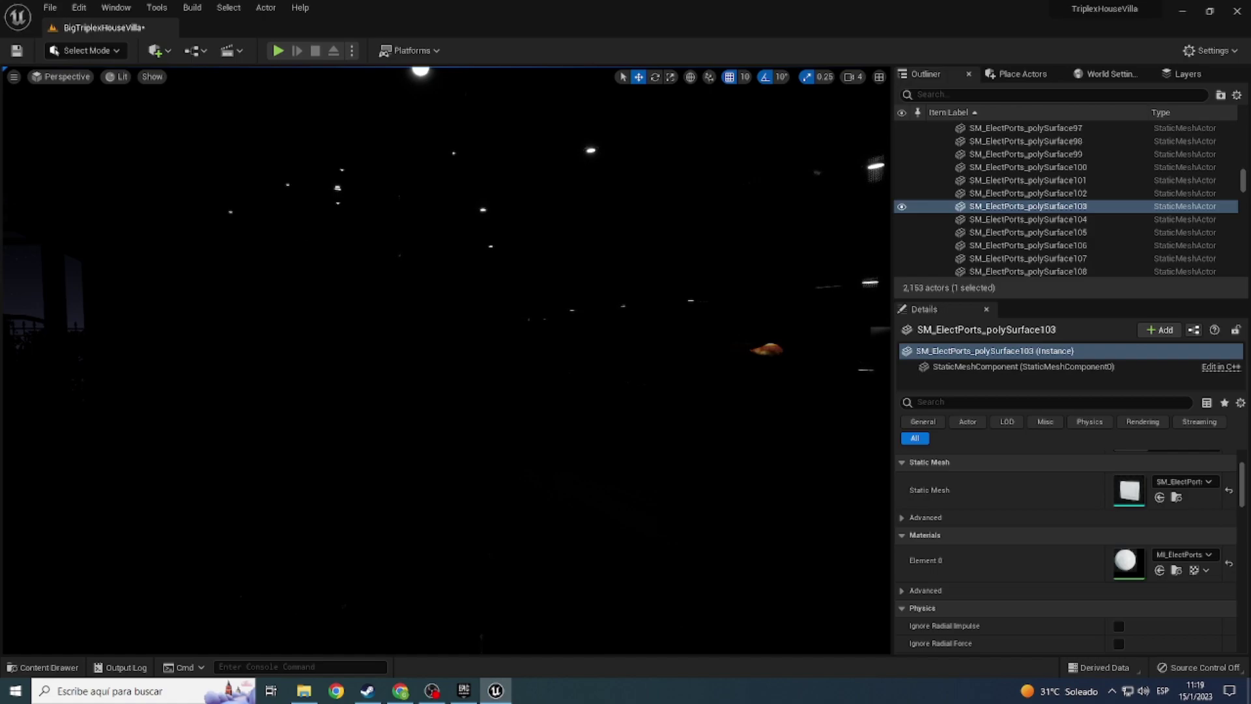
mouse_move(445, 358)
right_mouse_down()
mouse_move(380, 423)
mouse_move(191, 26)
right_mouse_up()
mouse_move(124, 143)
right_mouse_down()
mouse_move(195, 261)
mouse_move(169, 215)
right_mouse_up()
left_click(112, 77)
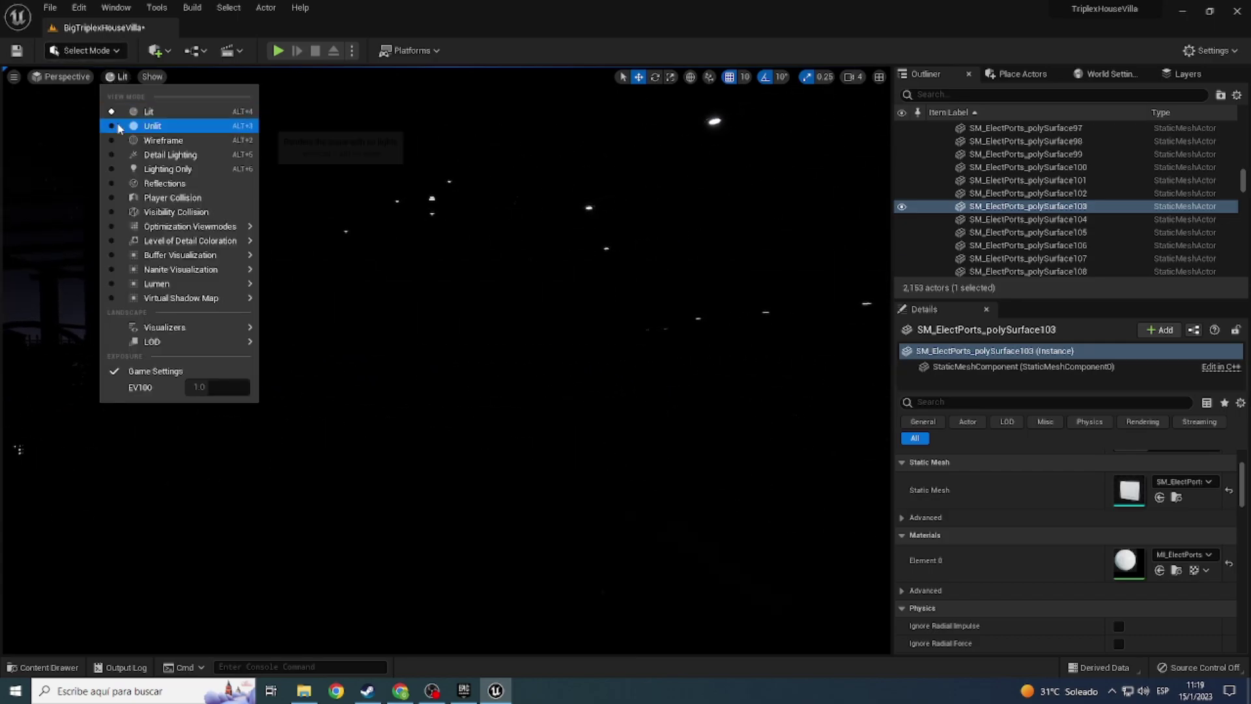
Step: Switch the viewport to Unlit, frame the kitchen and dining area, and open the Content Drawer
left_click(184, 129)
mouse_move(184, 129)
right_mouse_down()
mouse_move(215, 150)
mouse_move(215, 97)
mouse_move(215, 208)
right_mouse_up()
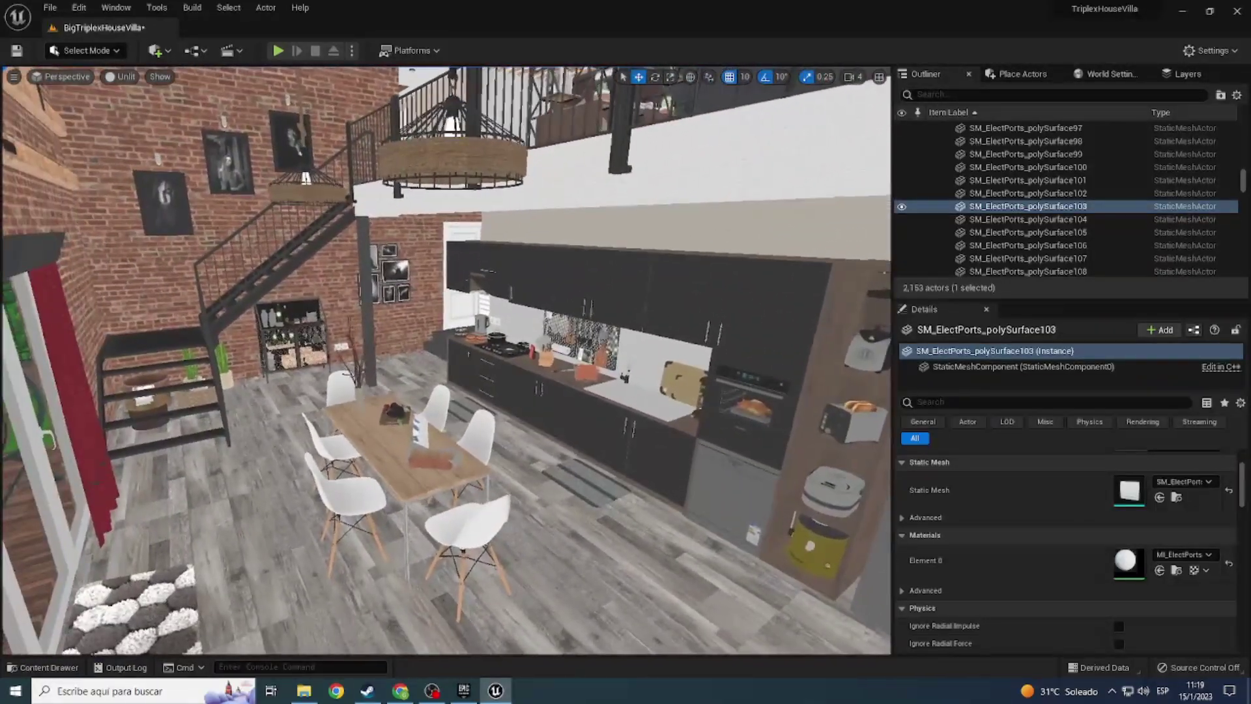
right_click_drag(599, 445, 589, 450)
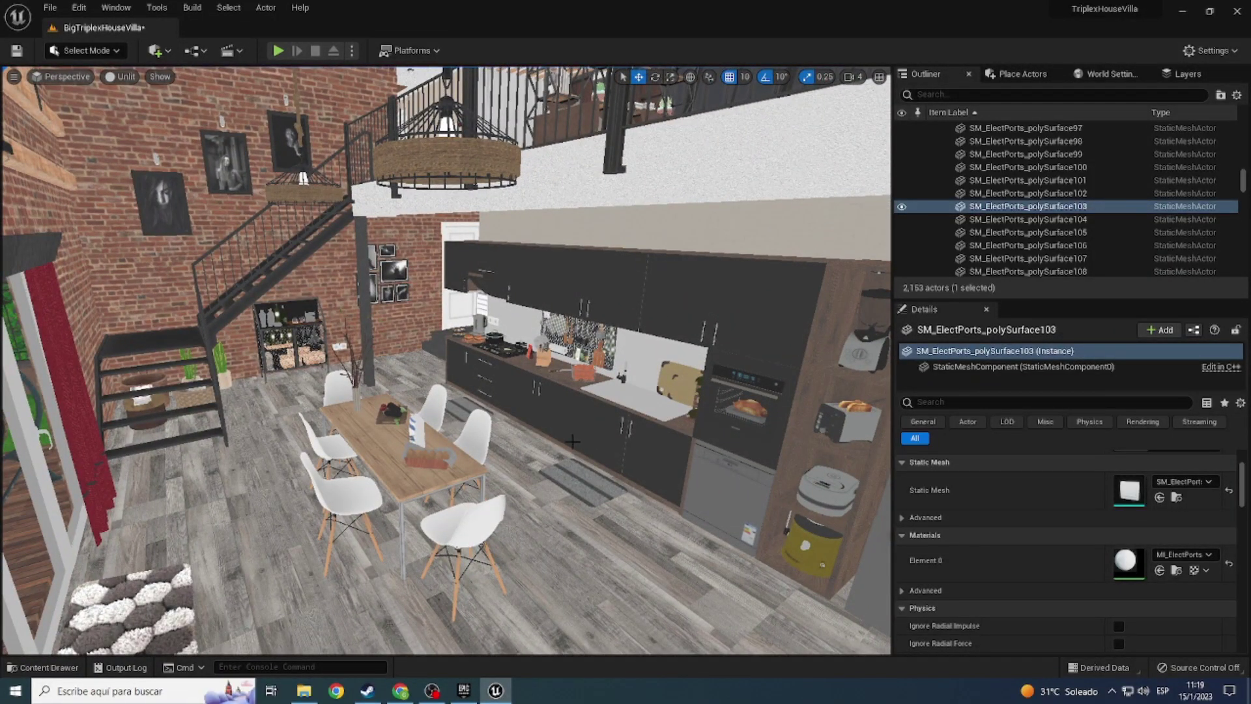
right_click_drag(557, 373, 534, 378)
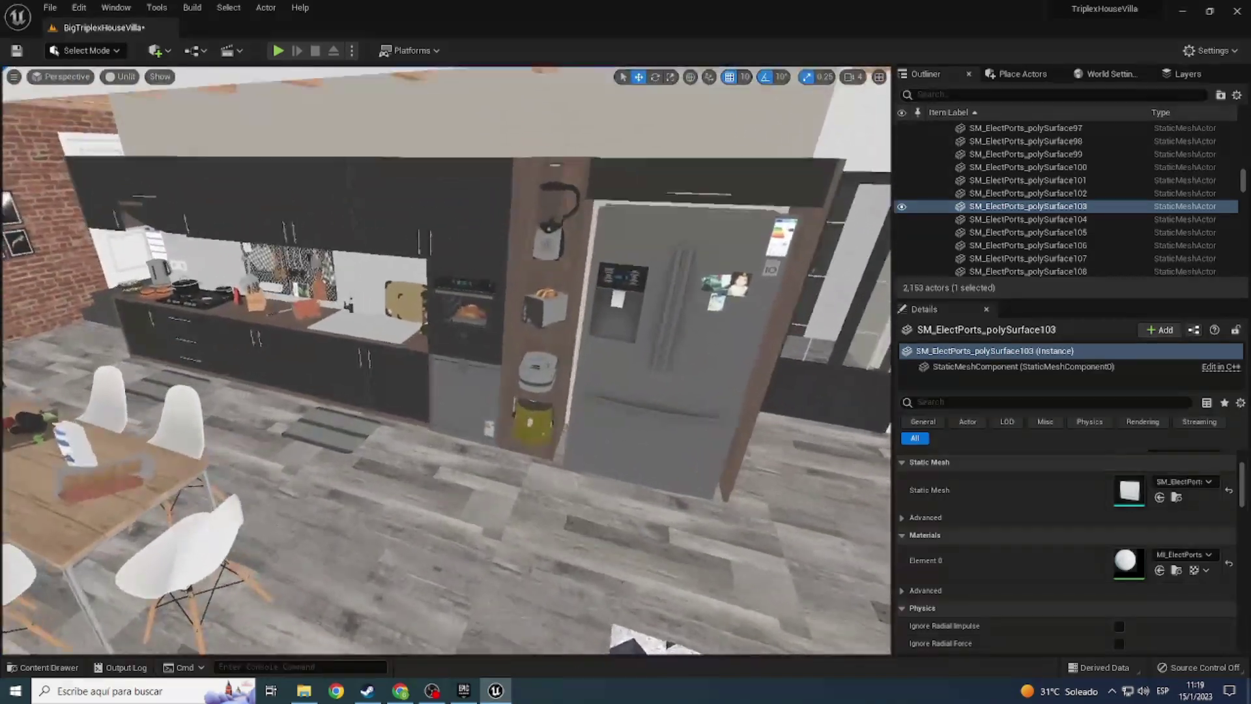
key("ctrl+space")
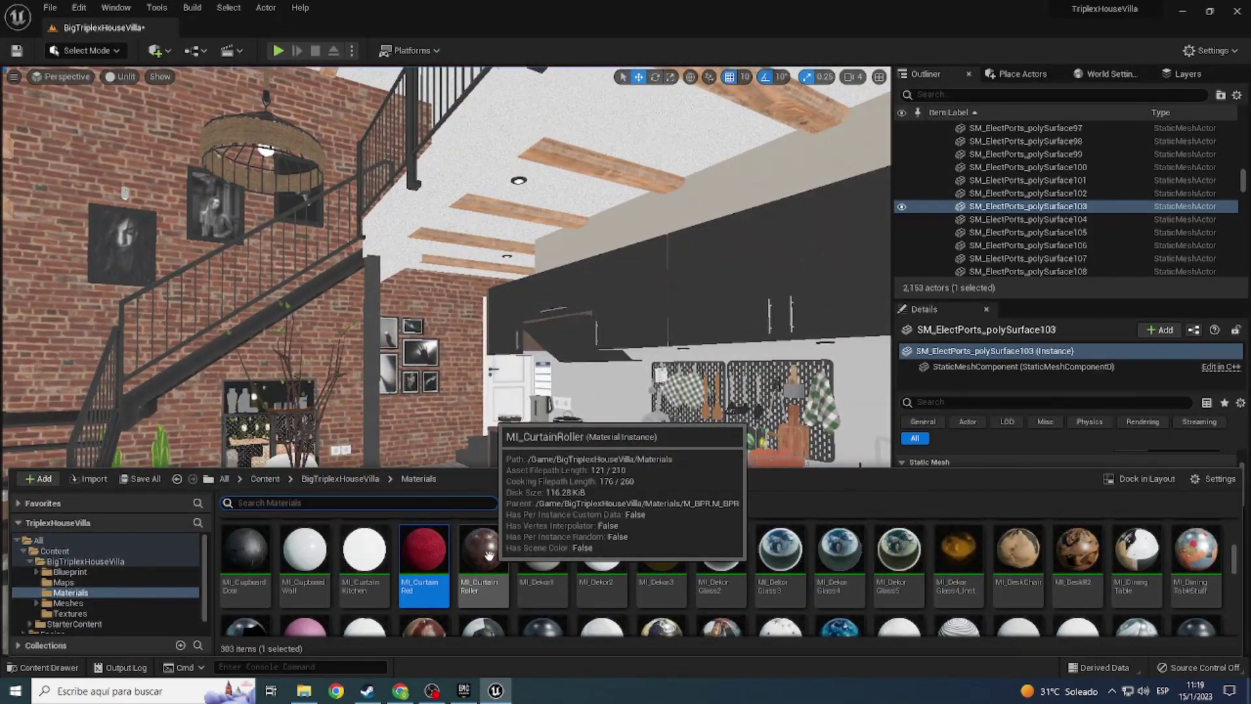
Step: Navigate the Content Drawer into the BigTriplexHouseVilla folder
left_click(63, 582)
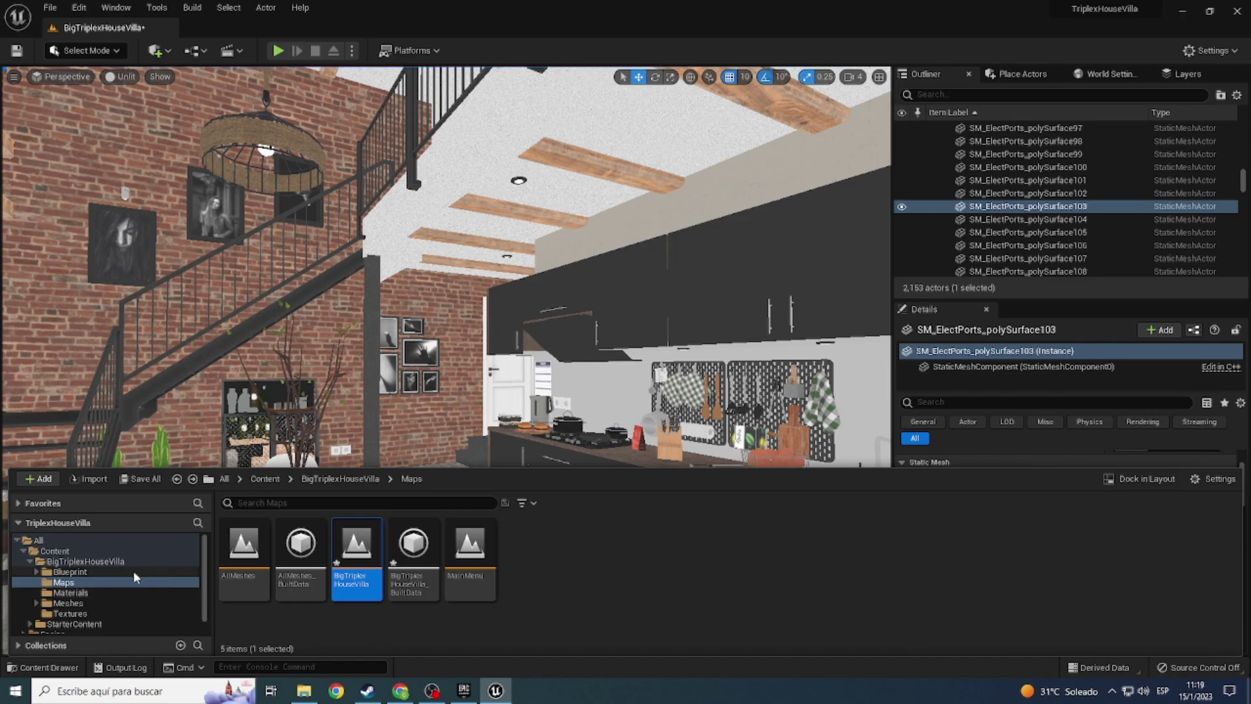
left_click(55, 551)
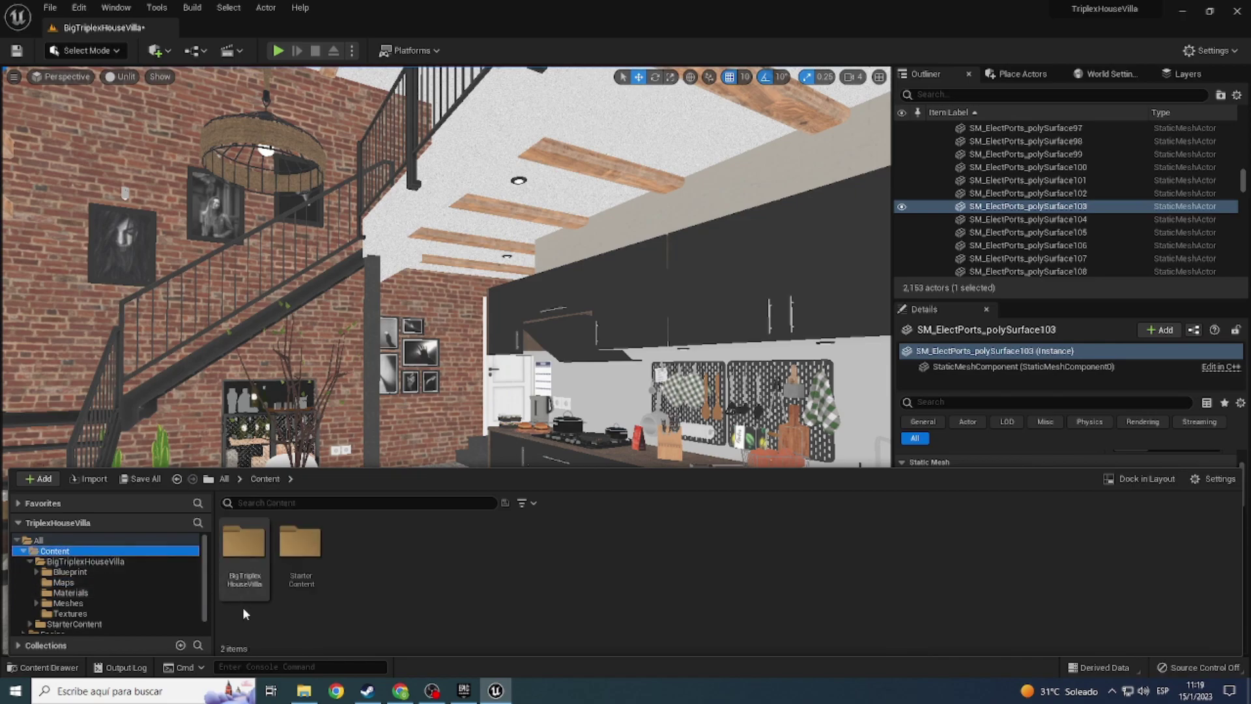
left_click(85, 561)
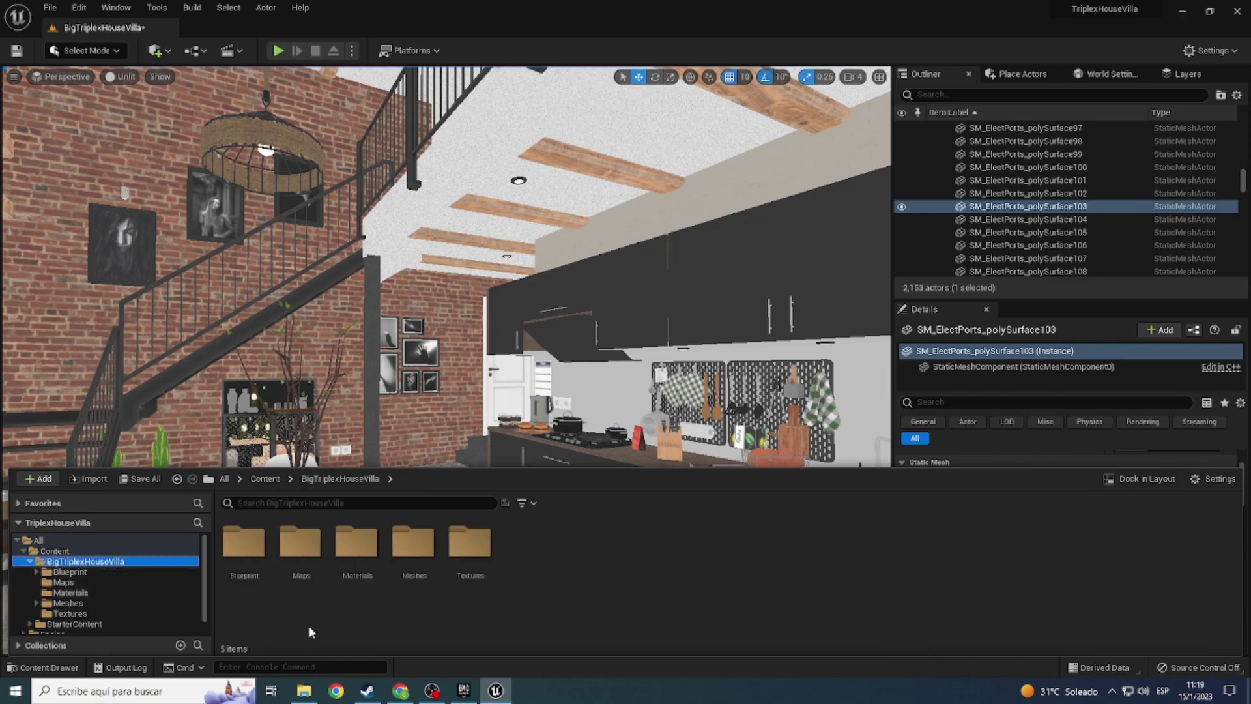
key("alt+Left")
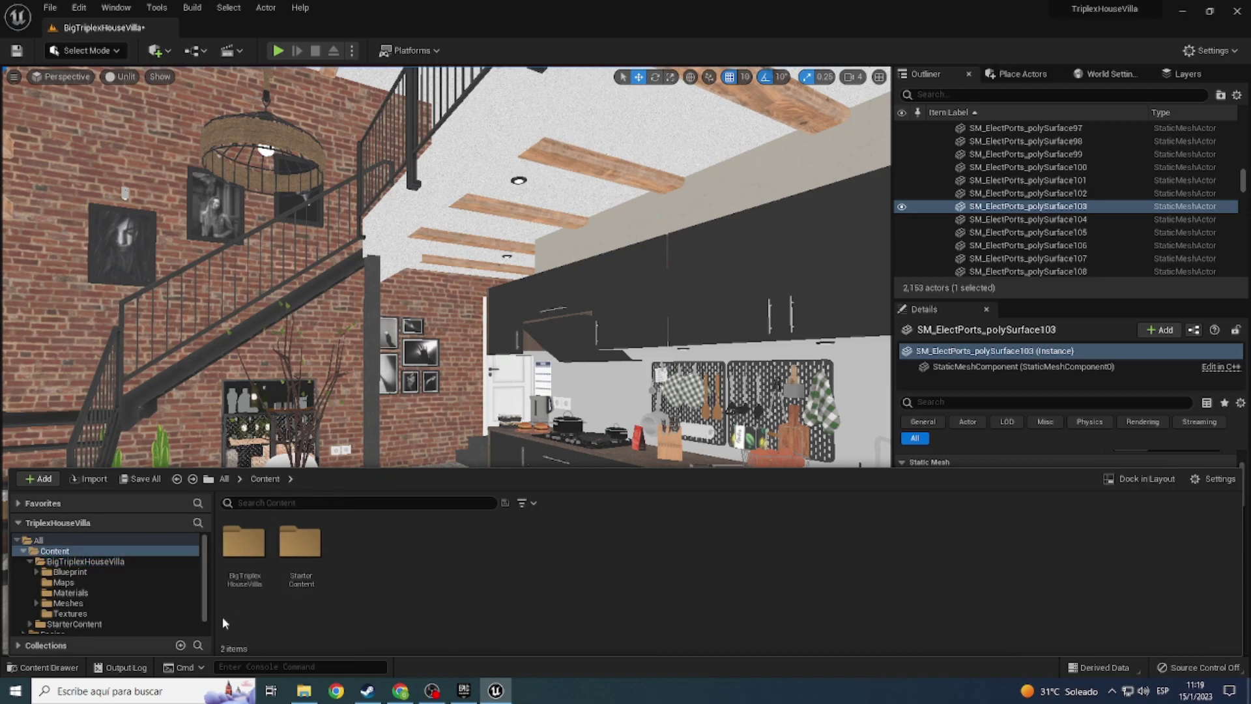
left_click(244, 564)
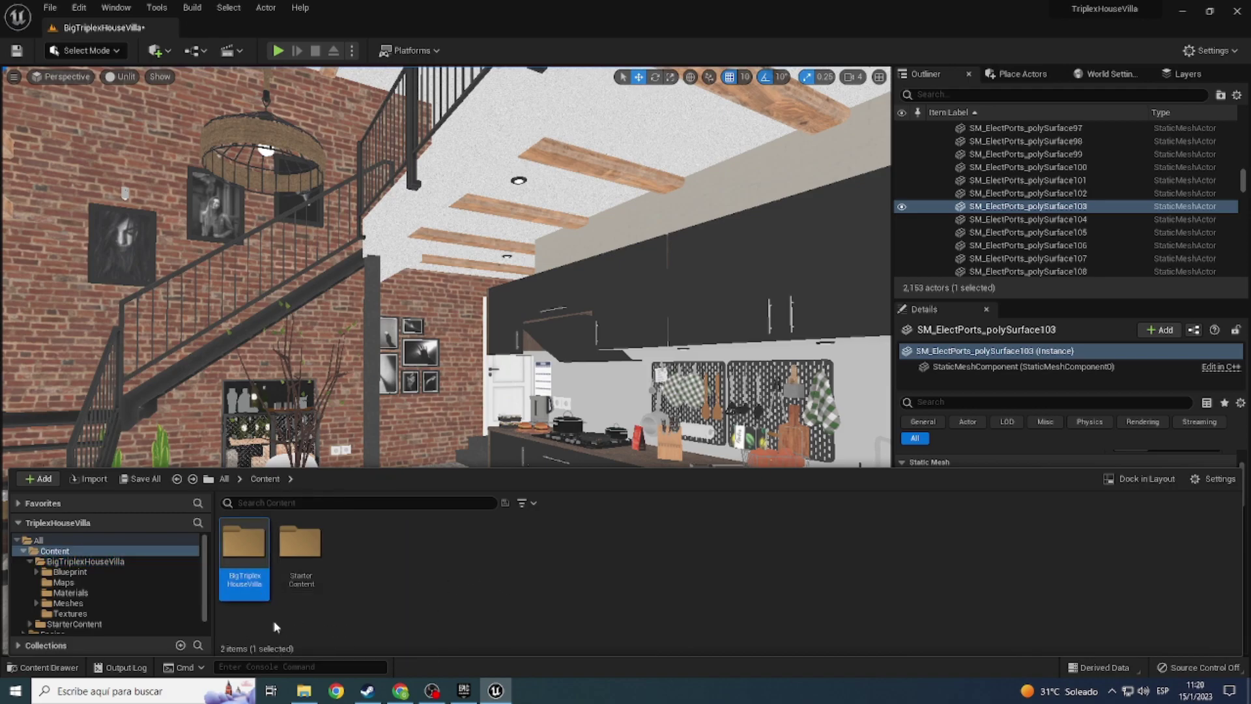
double_click(246, 567)
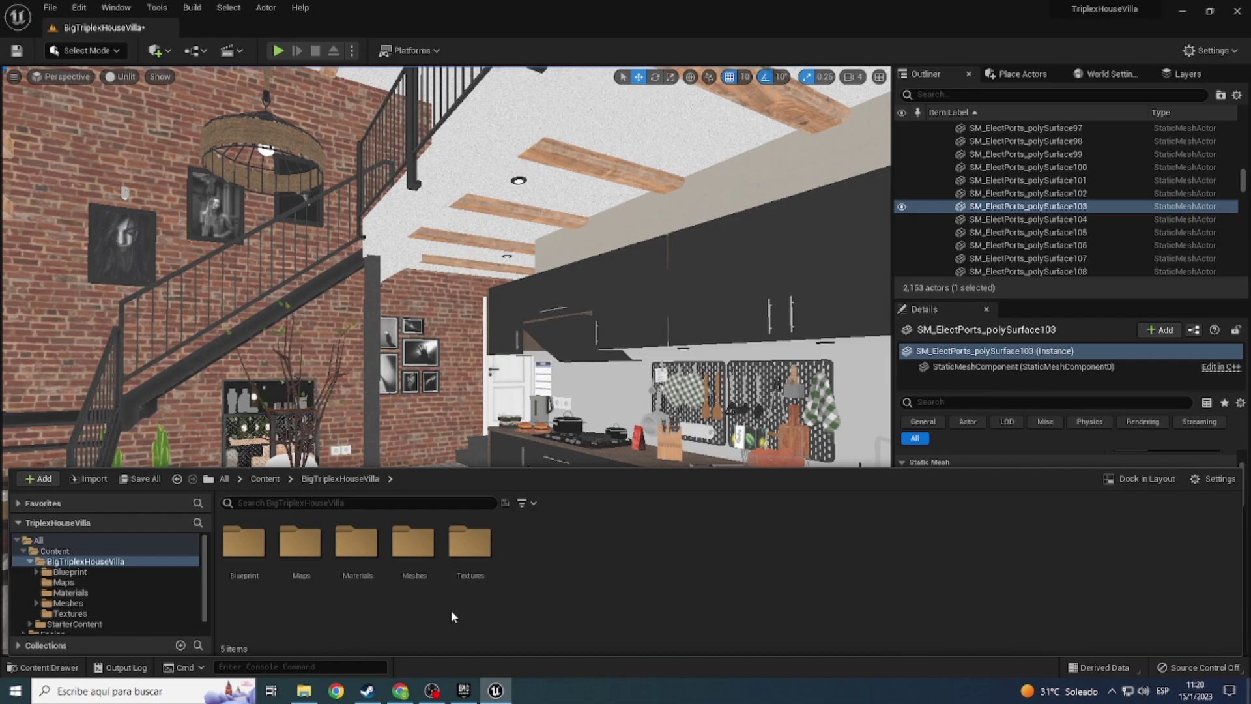
Step: Create a new folder named Luces there and open it
right_click(543, 569)
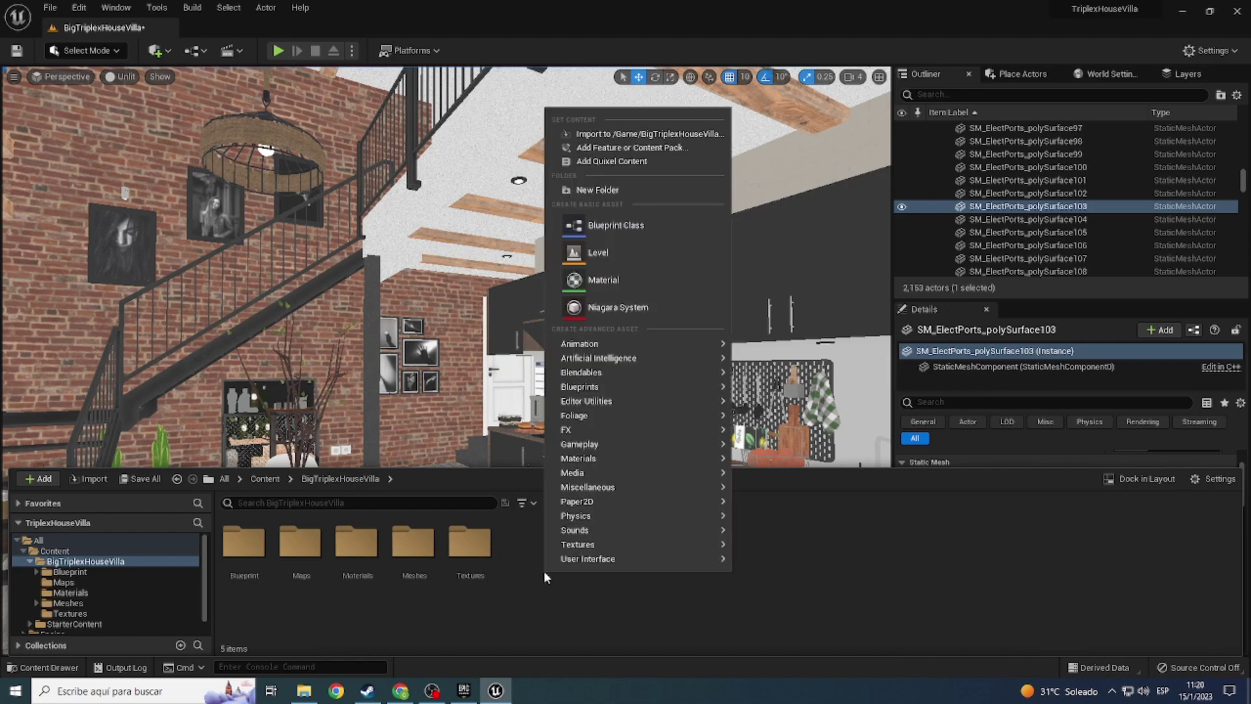
left_click(599, 190)
type("Luces")
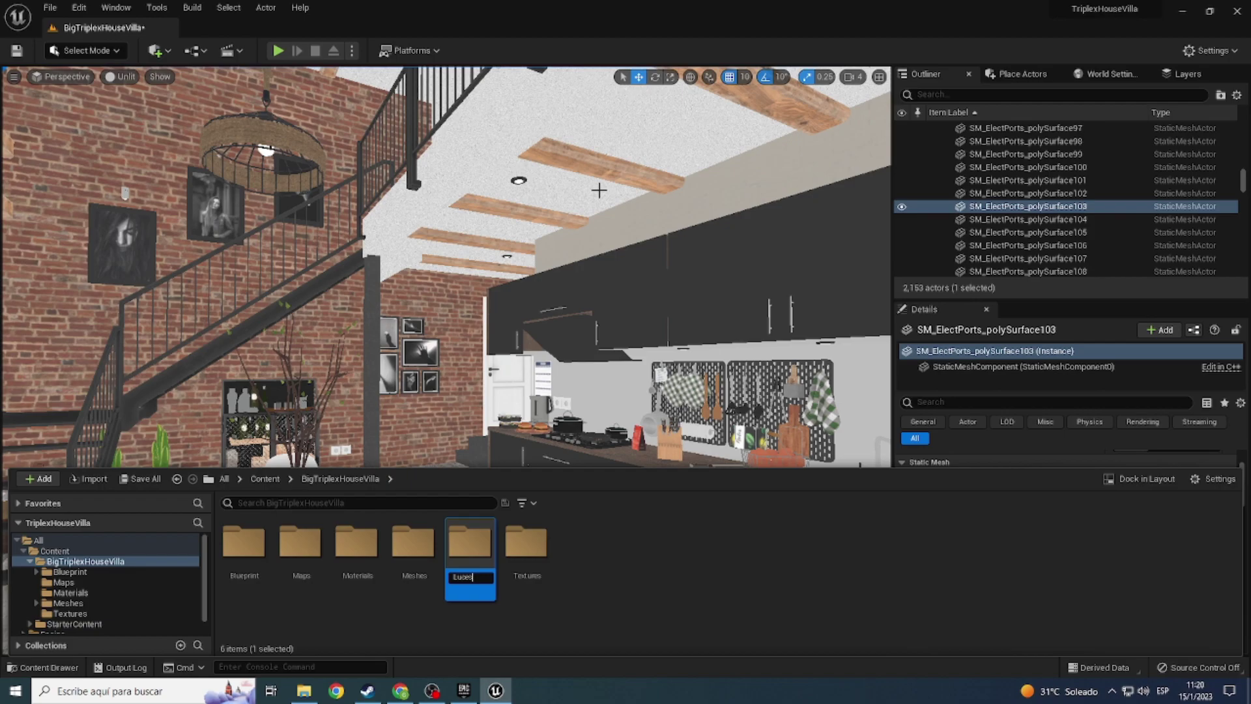
key("Return")
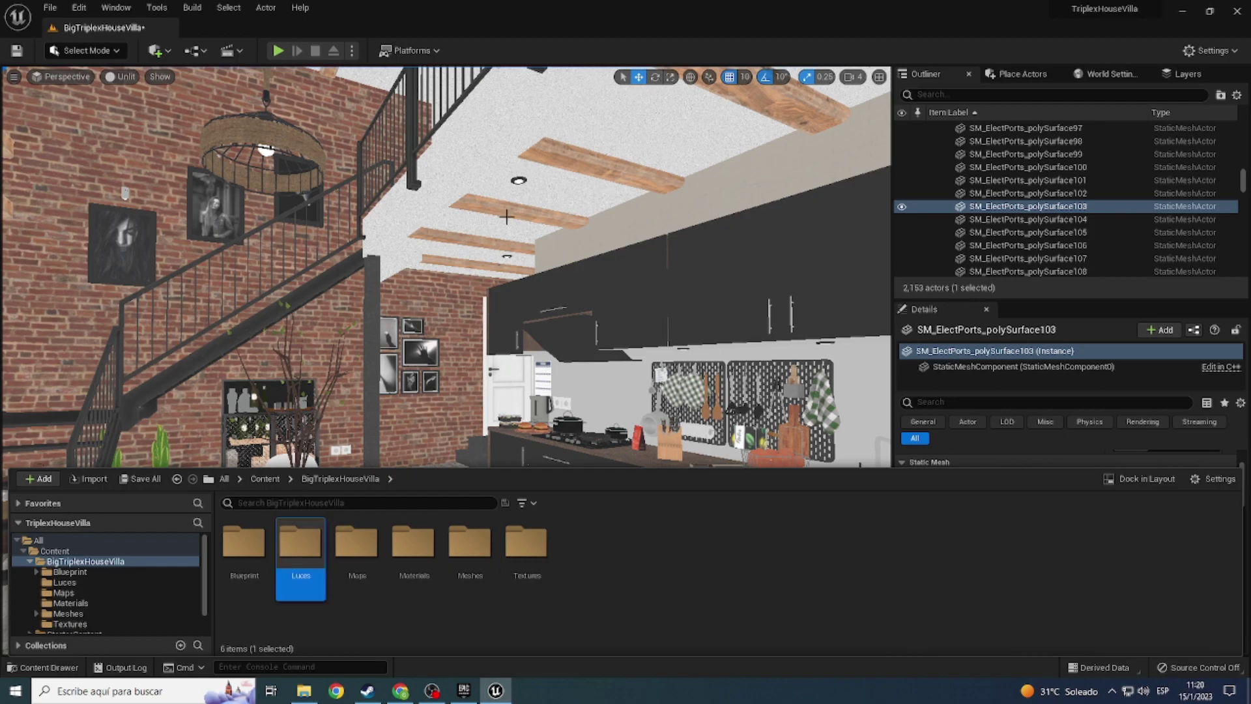
double_click(300, 551)
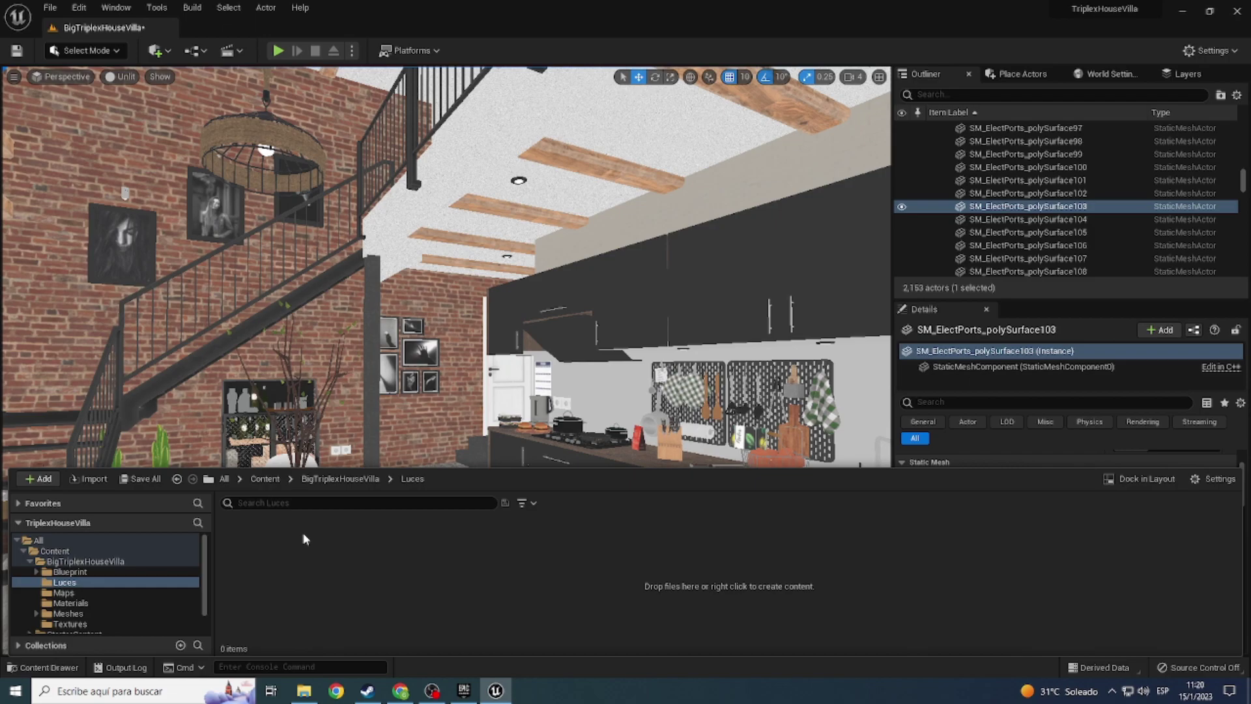
Step: Create an Actor-based Blueprint Class named 'Luz' in the Luces folder and open it
right_click(304, 538)
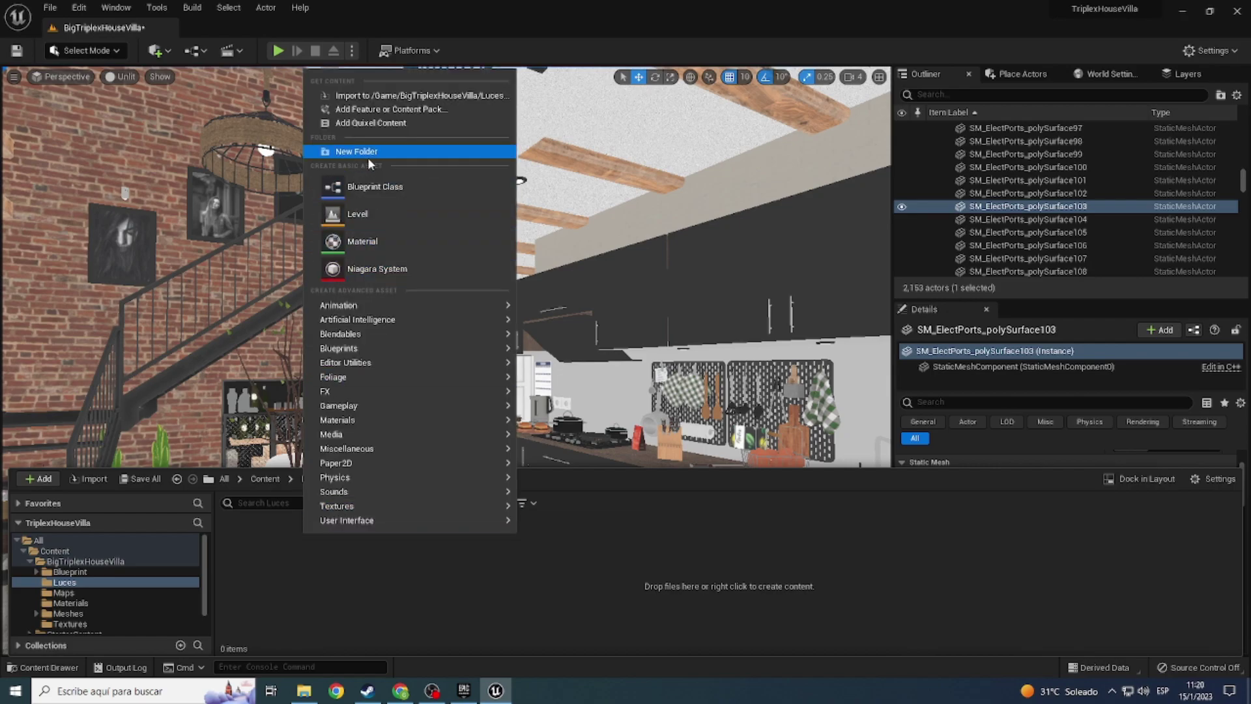
left_click(372, 187)
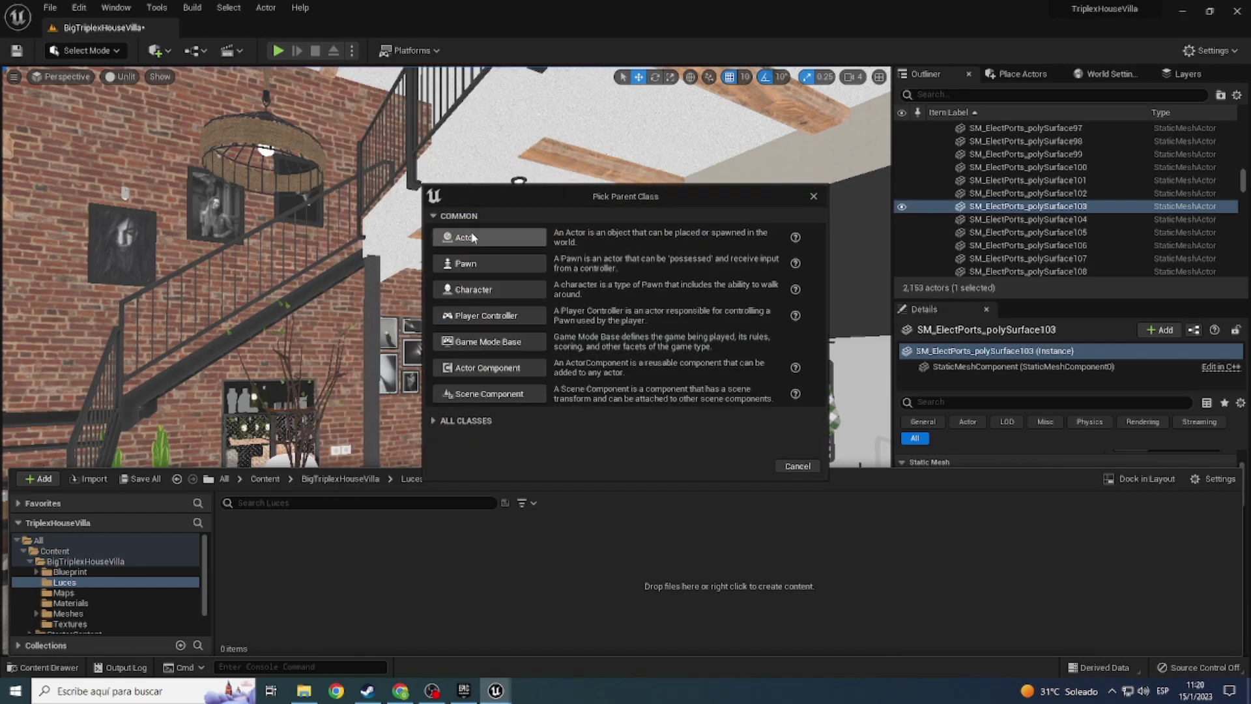
left_click(471, 232)
type("Luz")
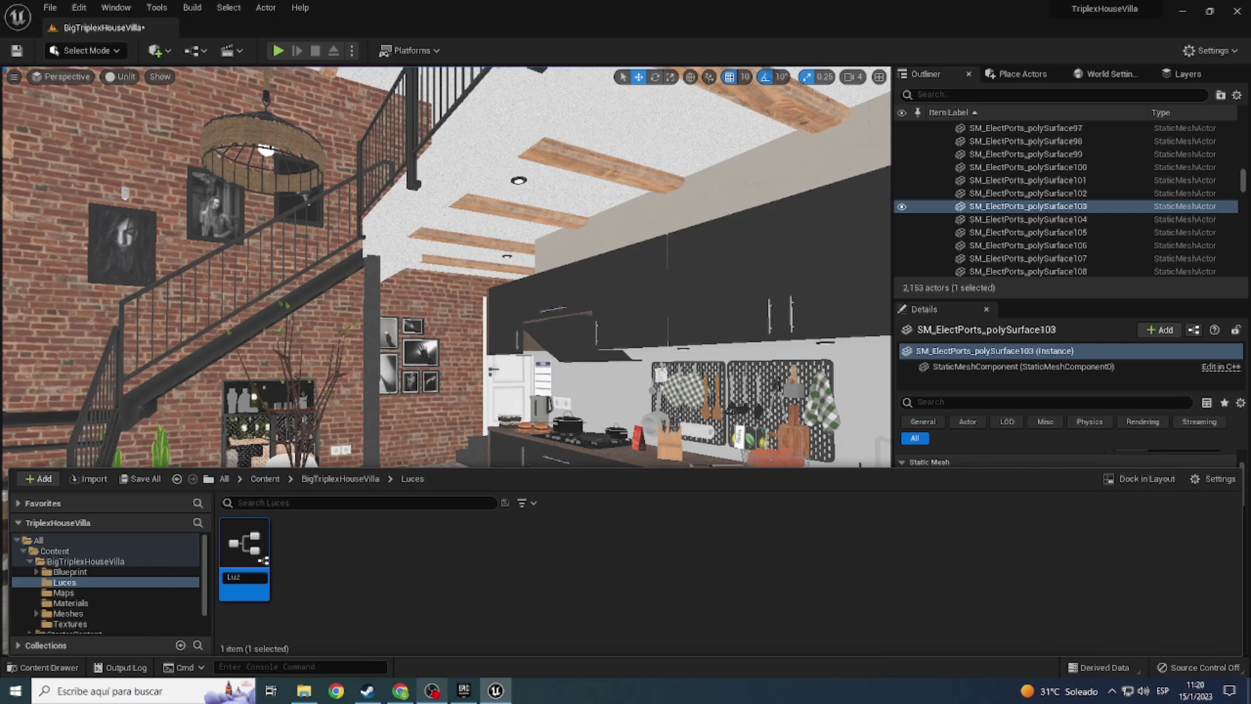
key("Return")
mouse_move(431, 691)
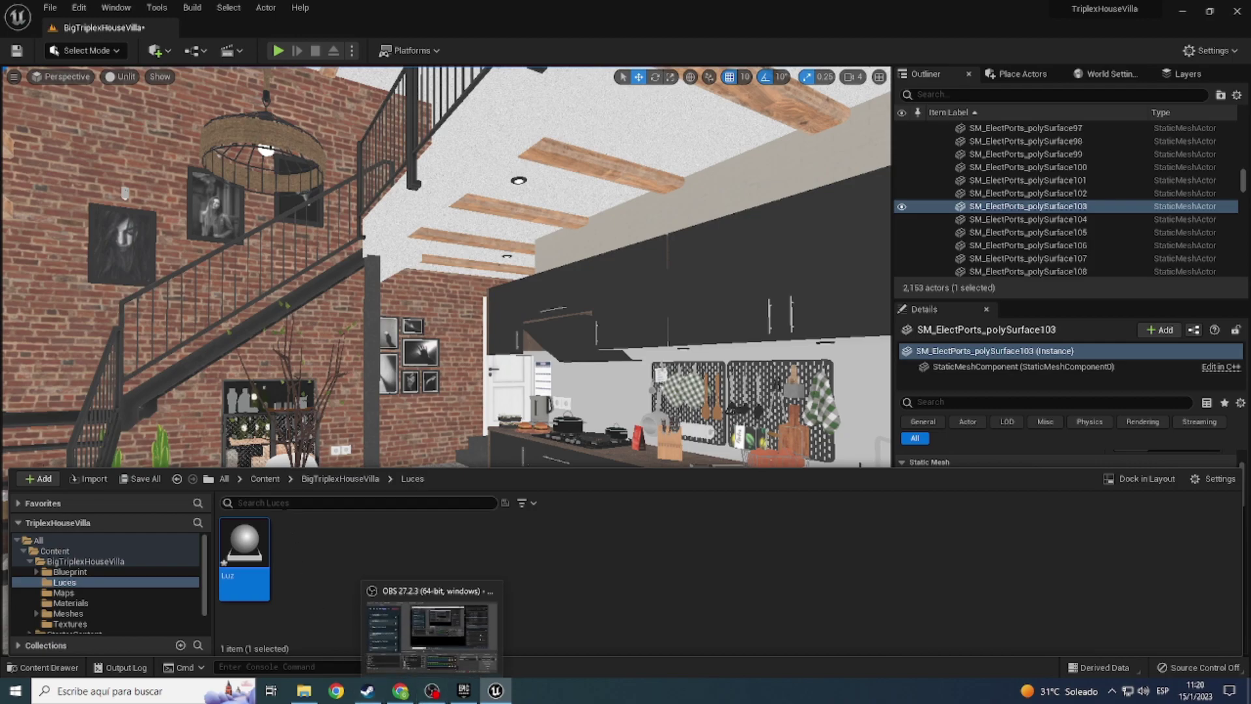
left_click(495, 690)
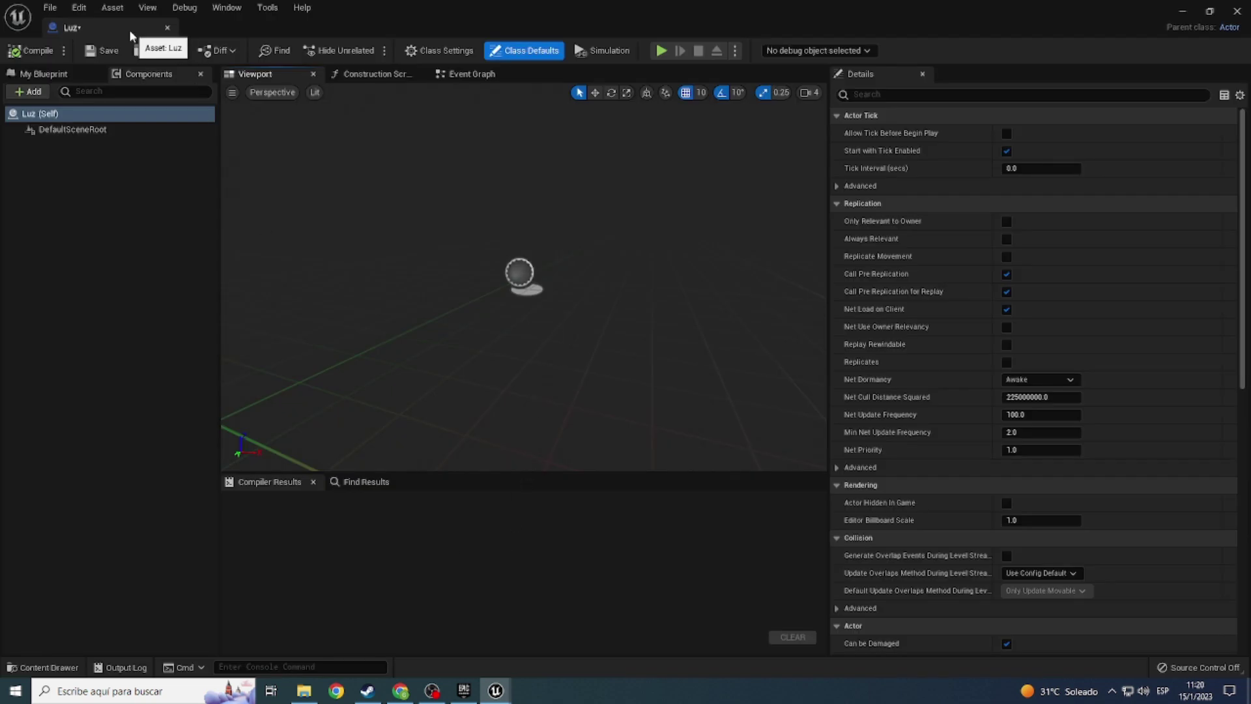
Step: Dock the Luz Blueprint tab beside the level and delete its default StaticMesh component
left_click_drag(129, 30, 230, 29)
left_click(124, 27)
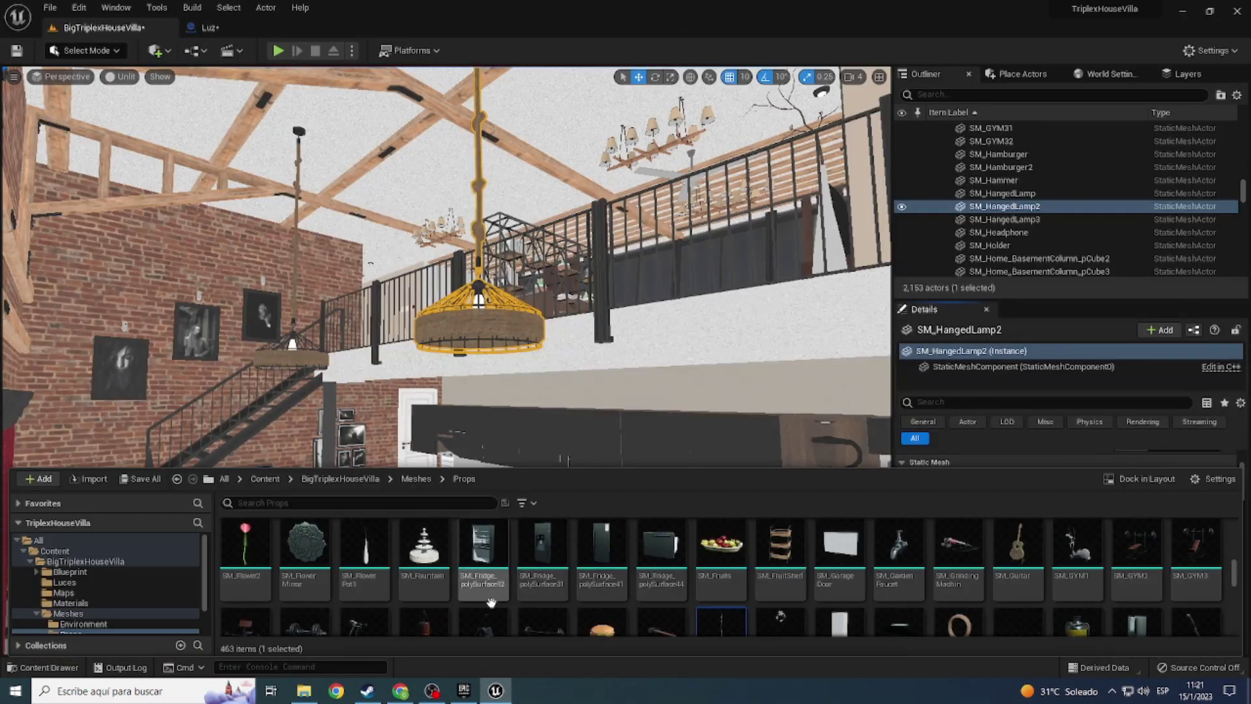
scroll(727, 579, "down", 1)
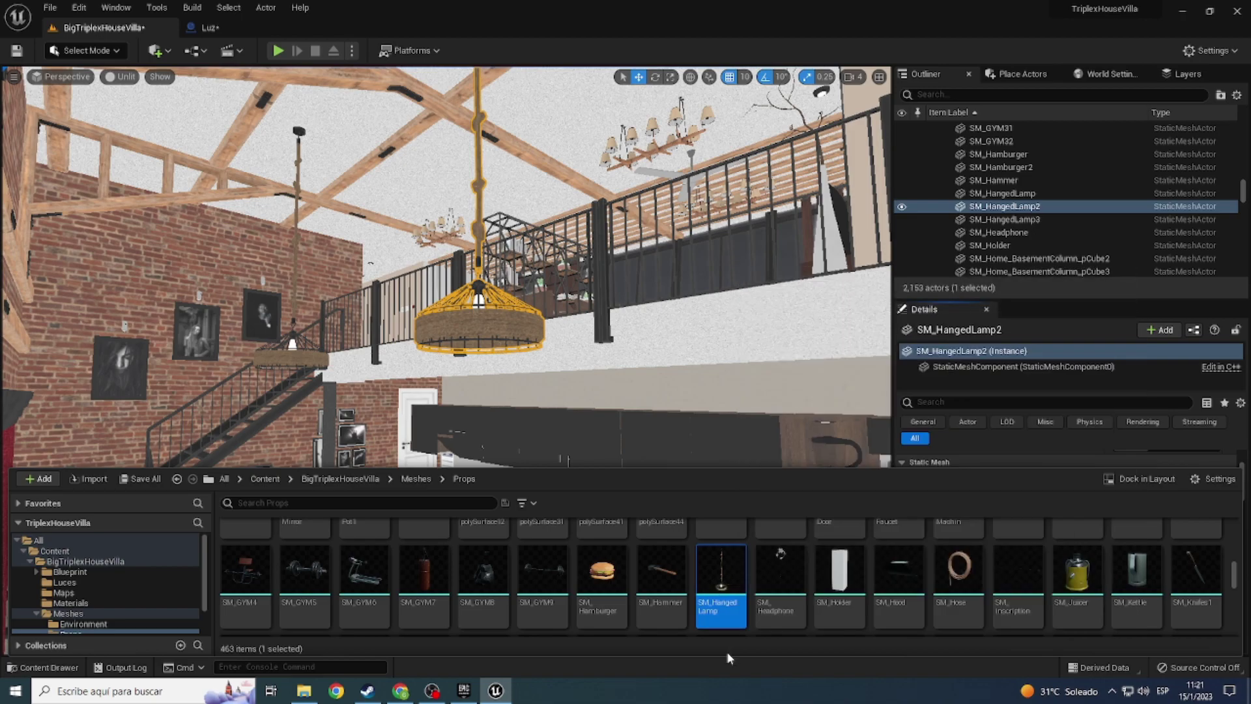
left_click(208, 28)
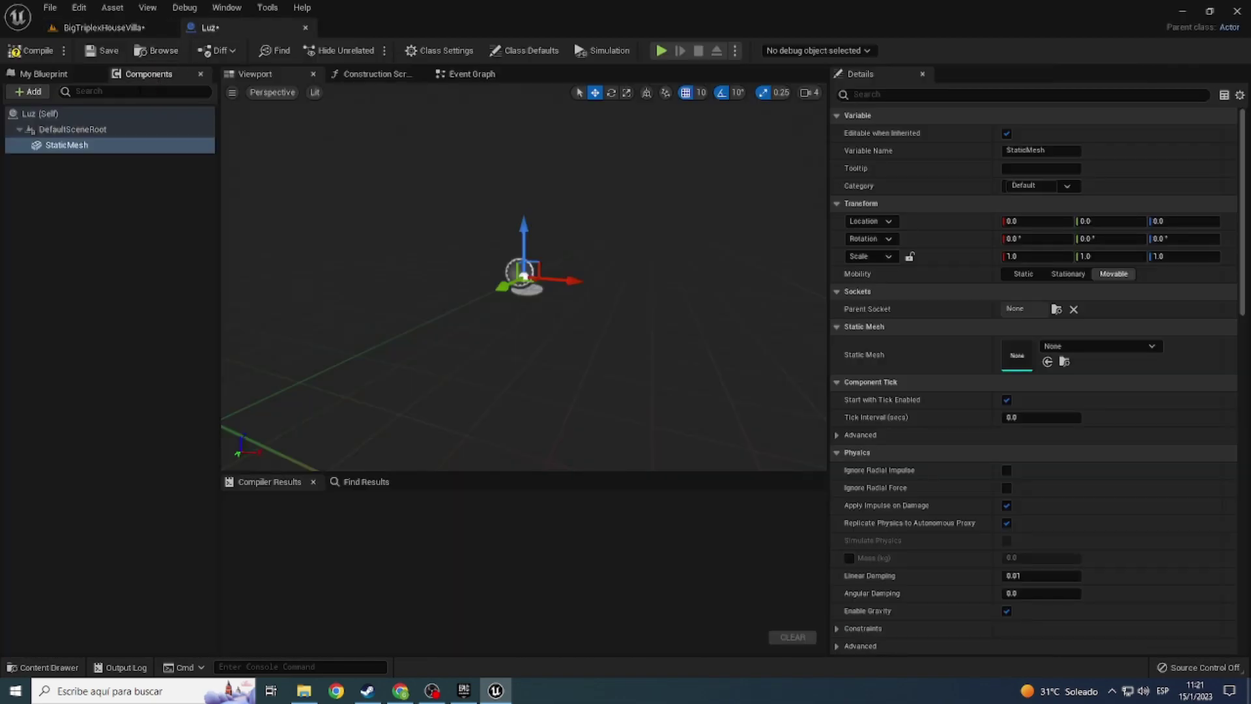
left_click(164, 146)
key("Delete")
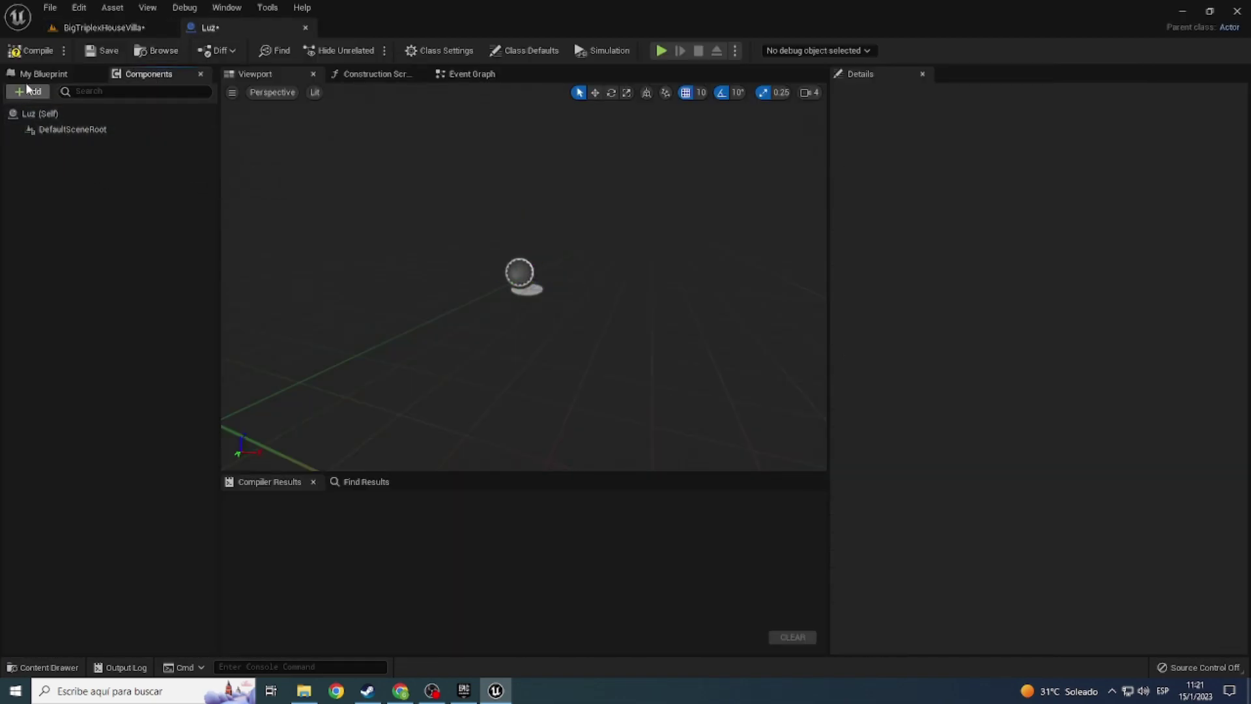
Step: Add SM_HangedLamp as a component of Luz and compile the Blueprint
left_click(29, 91)
left_click(42, 309)
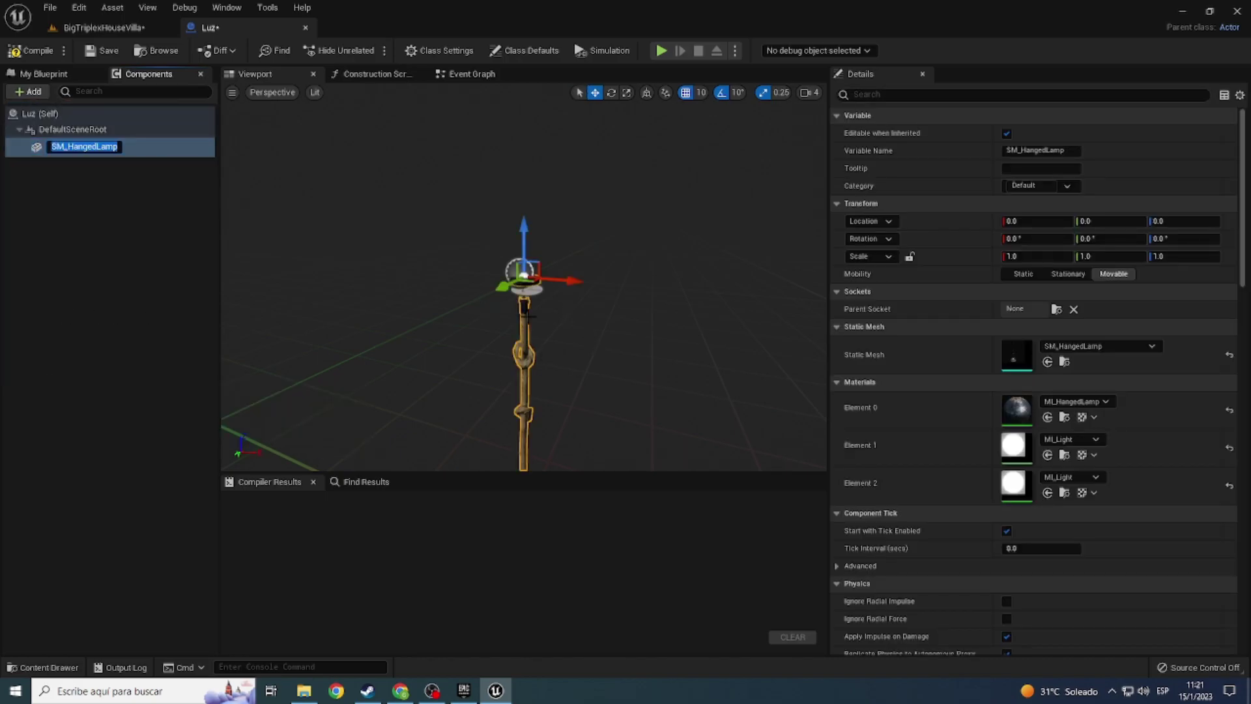
key("Return")
right_click_drag(465, 415, 467, 365)
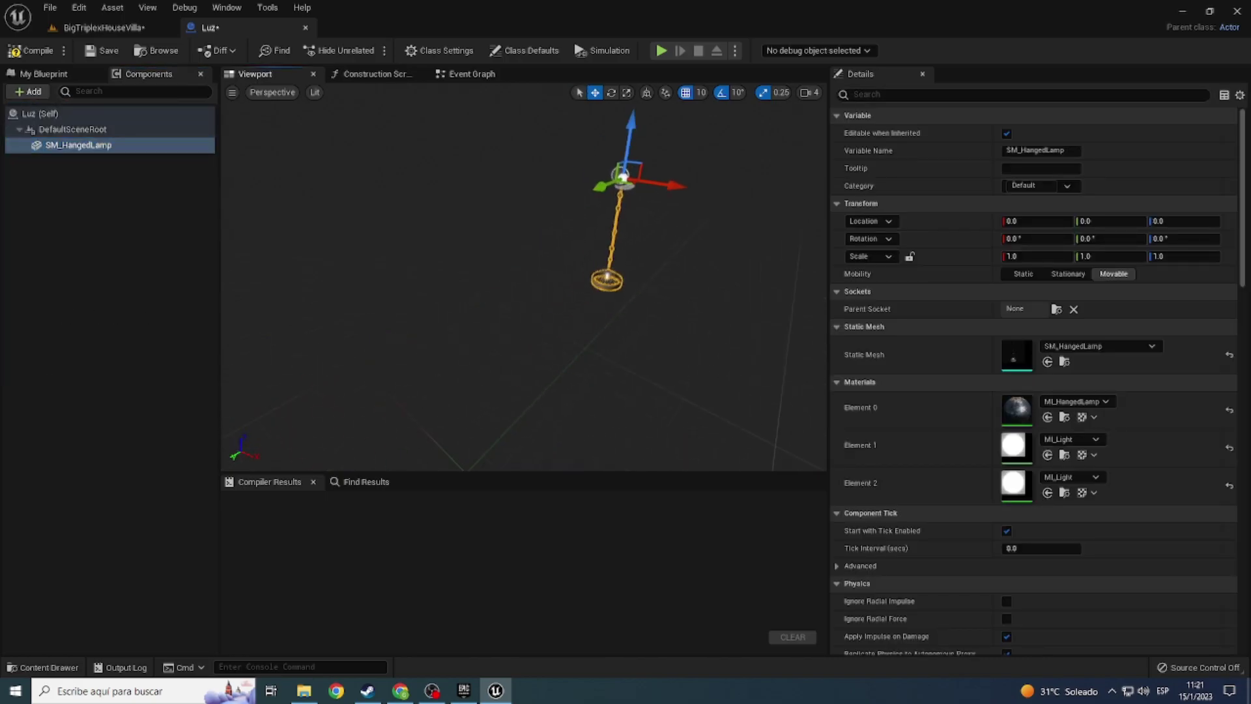
left_click(37, 56)
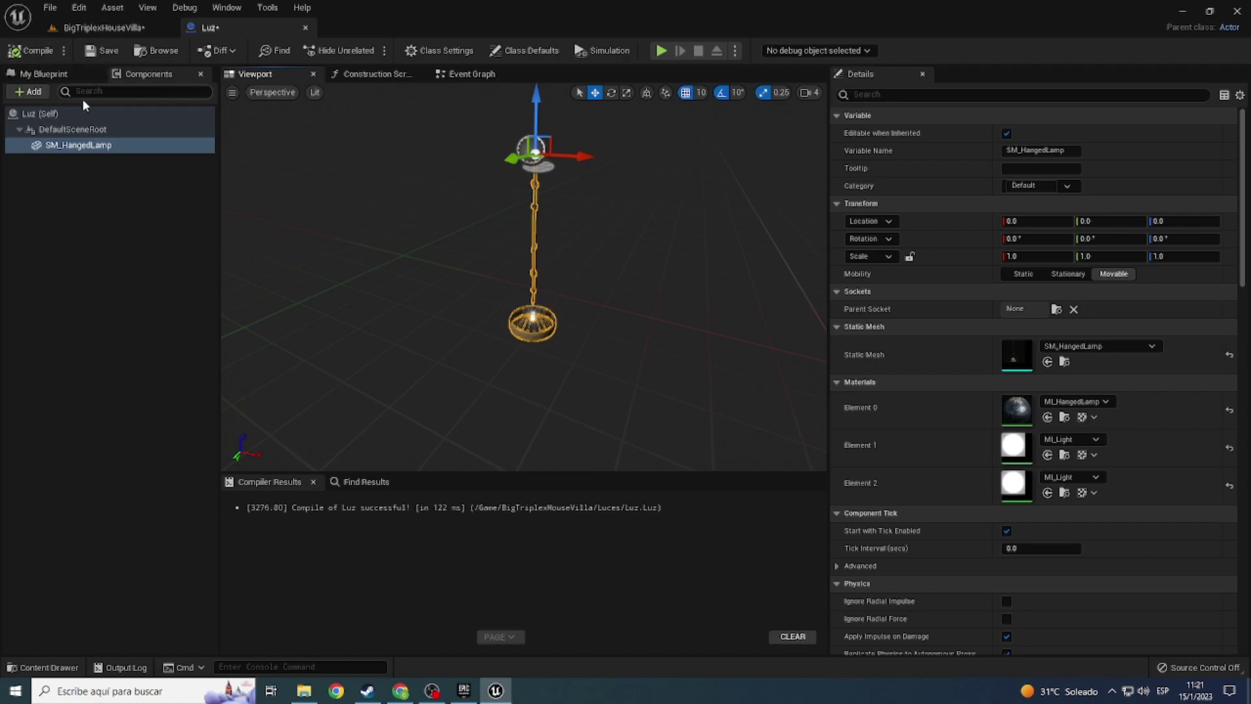
right_click_drag(552, 294, 387, 205)
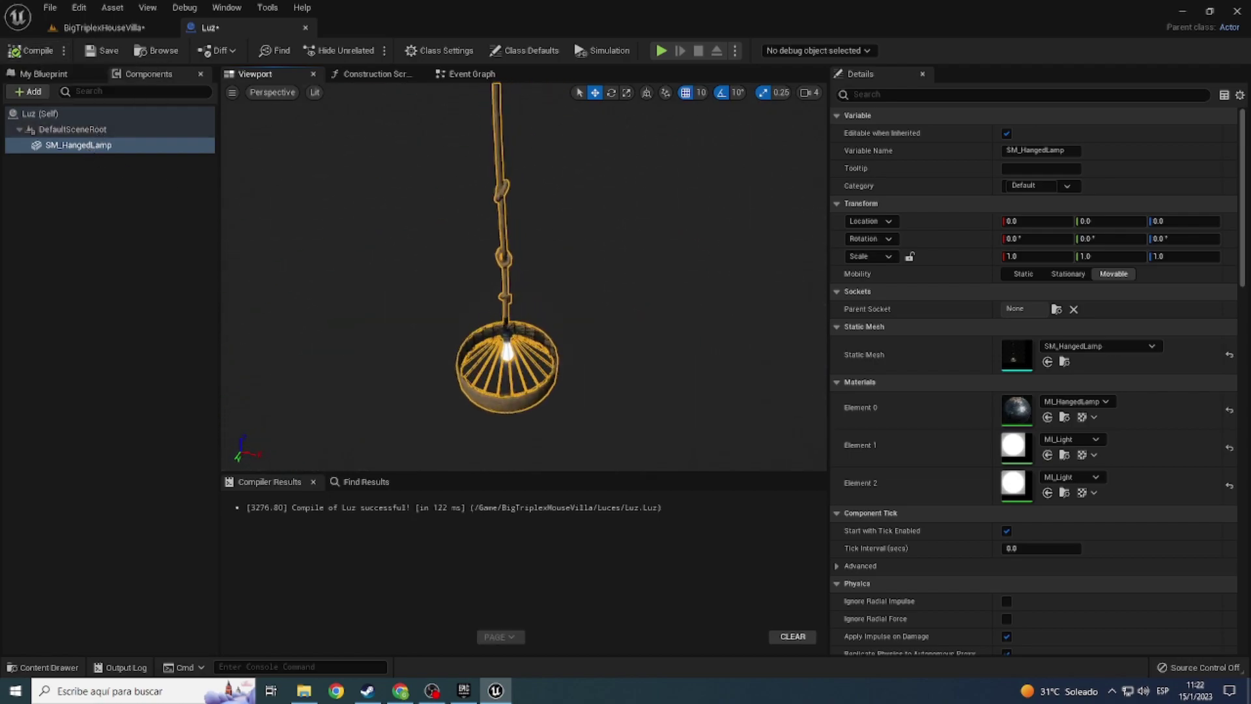
left_click(19, 95)
type("s")
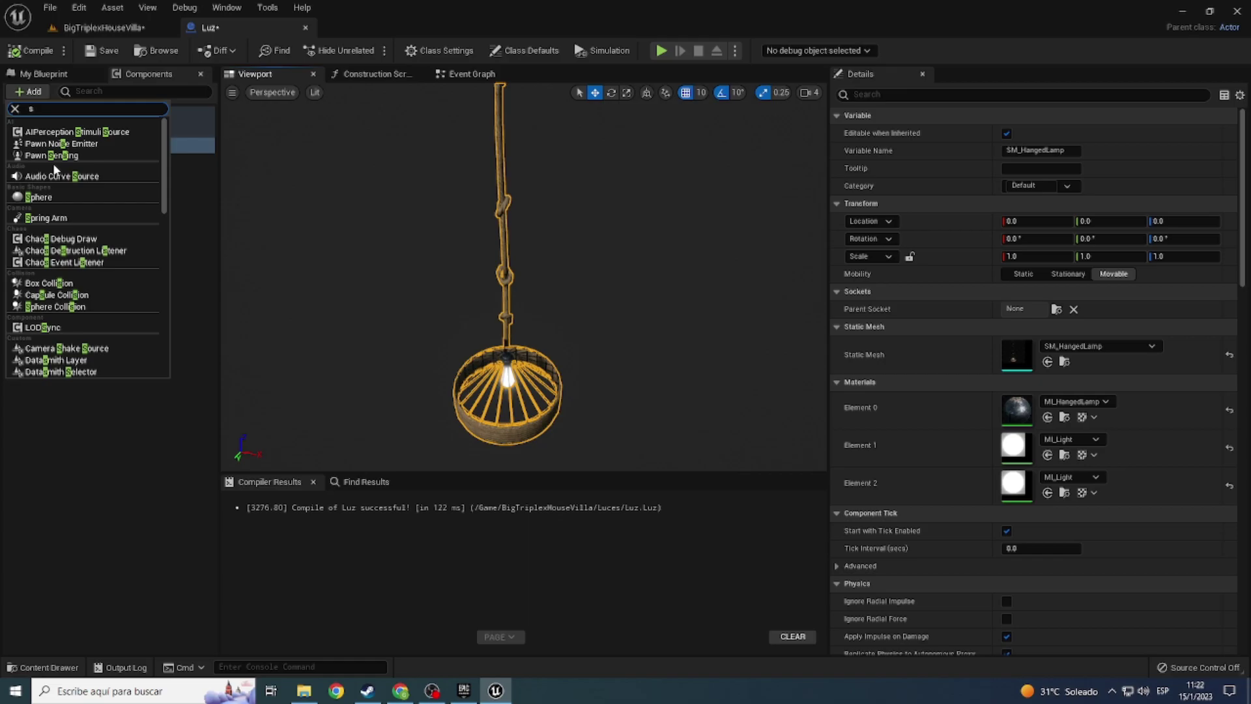
Step: Add a Spot Light component and pitch it -90° to point straight down
type("p")
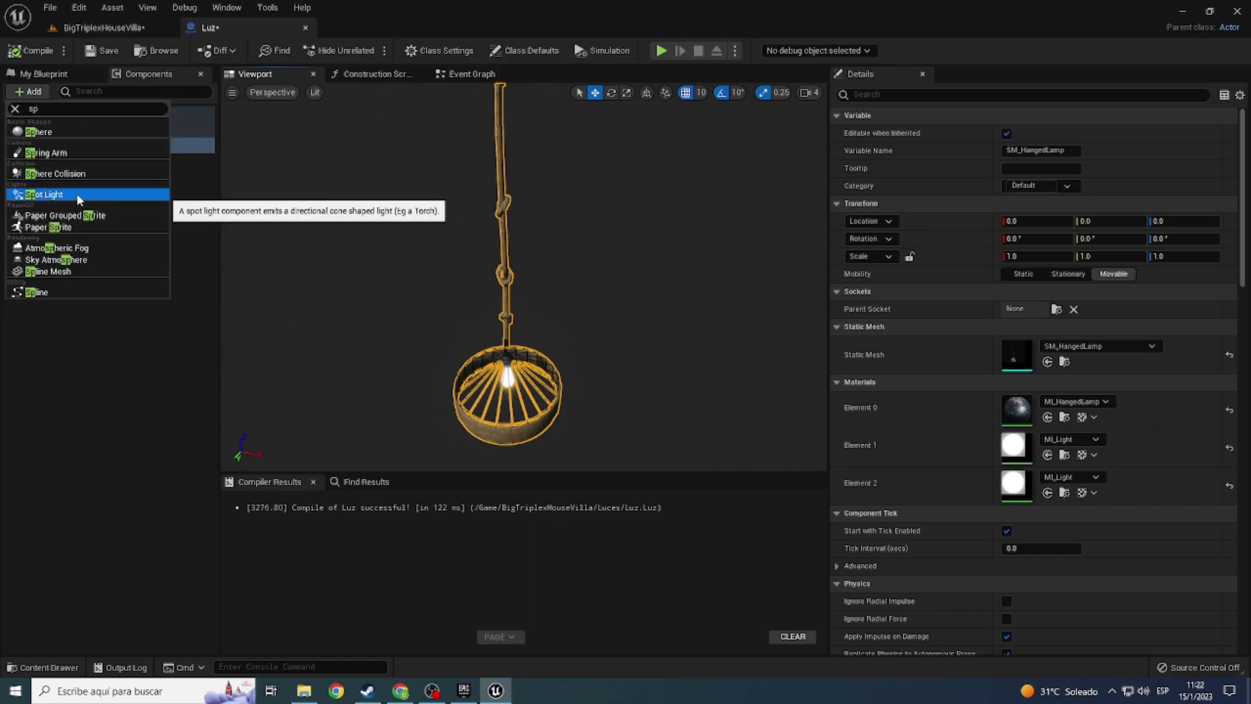
left_click(76, 194)
scroll(549, 217, "down", 5)
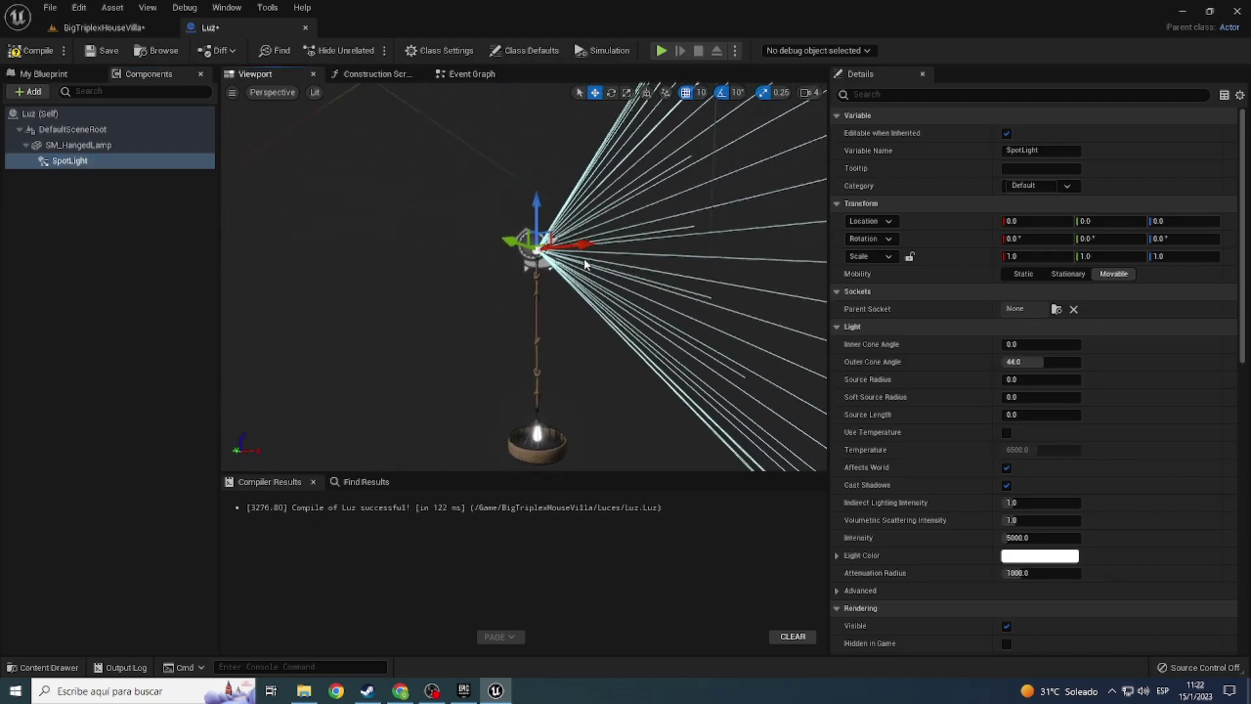
key("e")
mouse_move(588, 263)
left_mouse_down()
mouse_move(562, 324)
mouse_move(541, 329)
left_mouse_up()
Step: Lower the spotlight into the lamp basket at Z -230 and compile Luz
key("w")
mouse_move(535, 287)
left_mouse_down()
mouse_move(515, 109)
mouse_move(565, 370)
left_mouse_up()
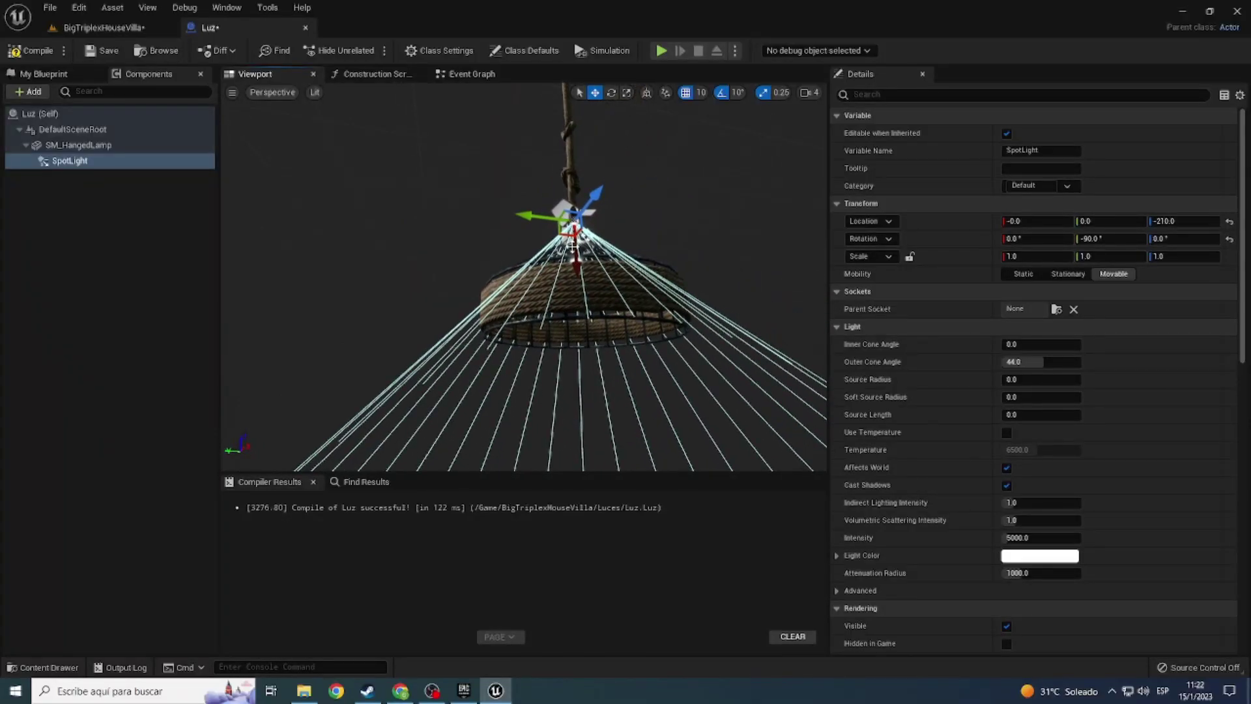
left_click_drag(571, 266, 566, 391)
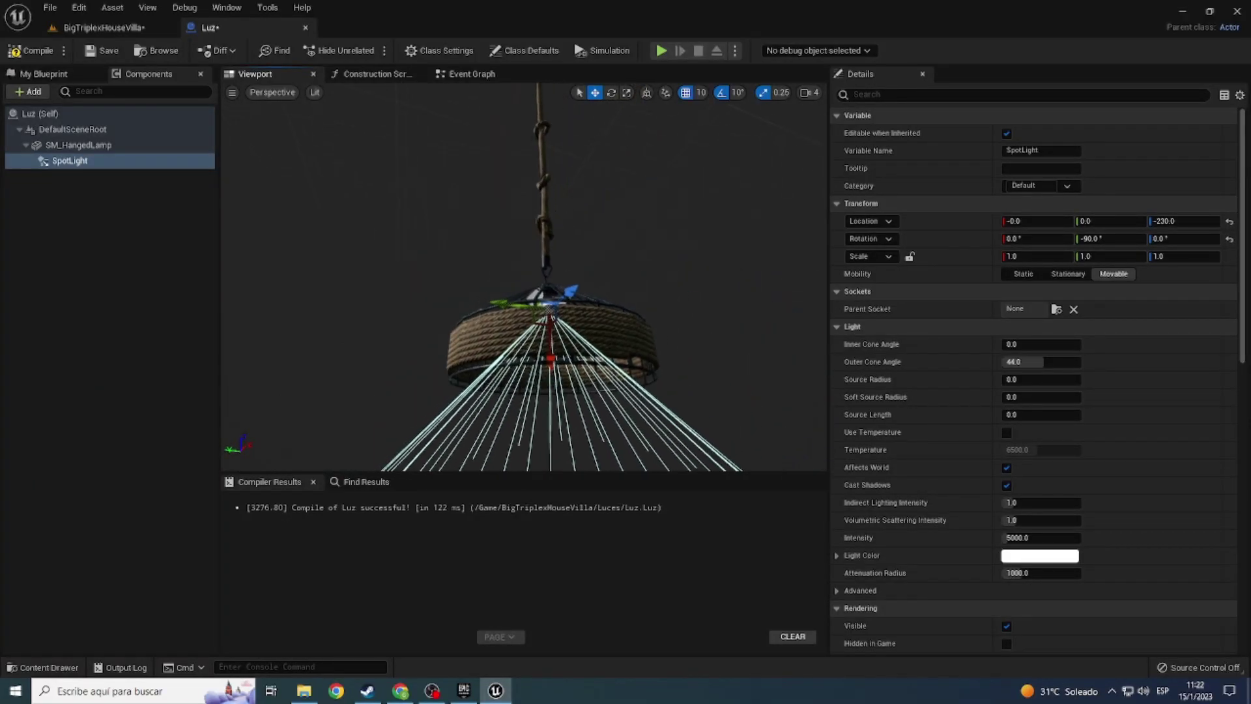
key("f")
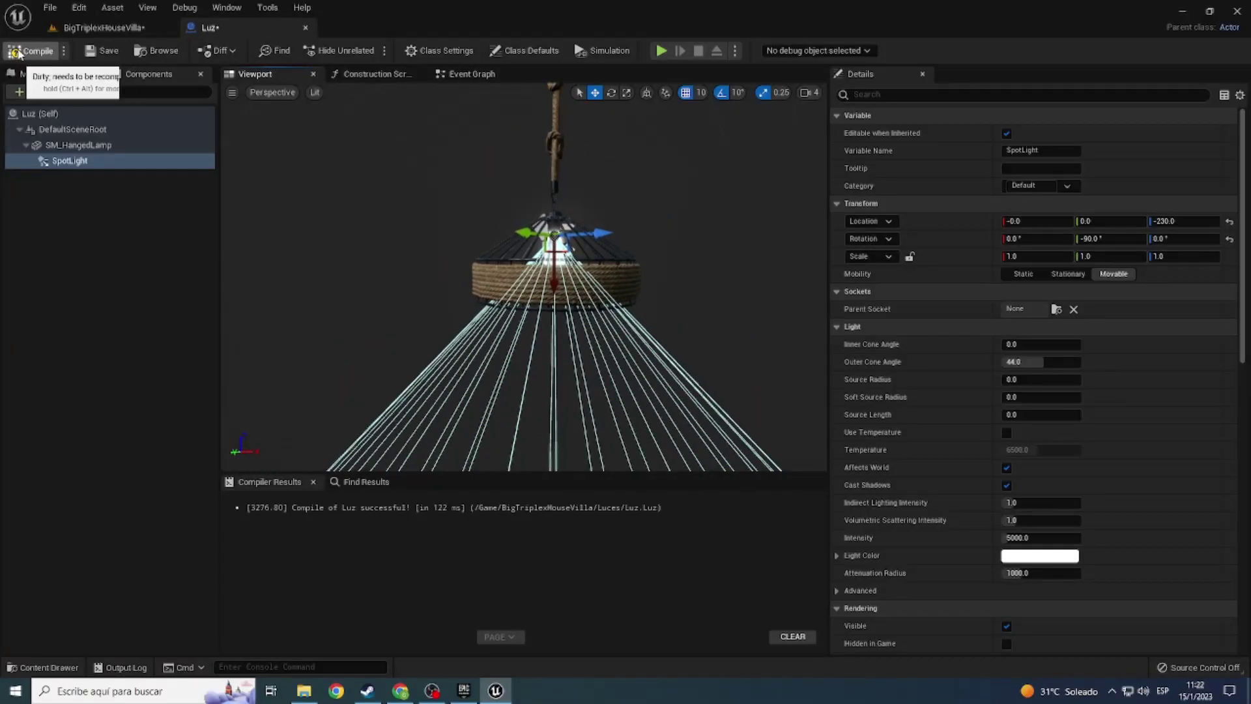
left_click(32, 50)
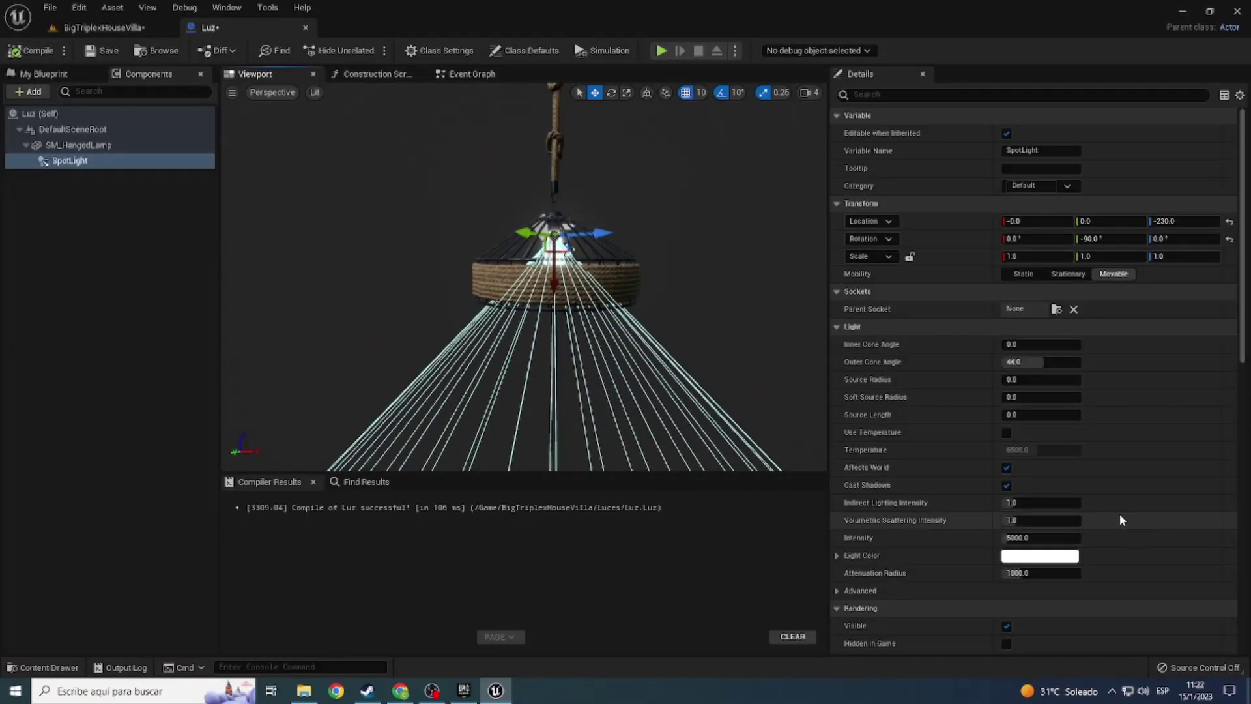
Step: Tint the spotlight pale yellow, set intensity to 2000, and return to BigTriplexHouseVilla
left_click(1039, 555)
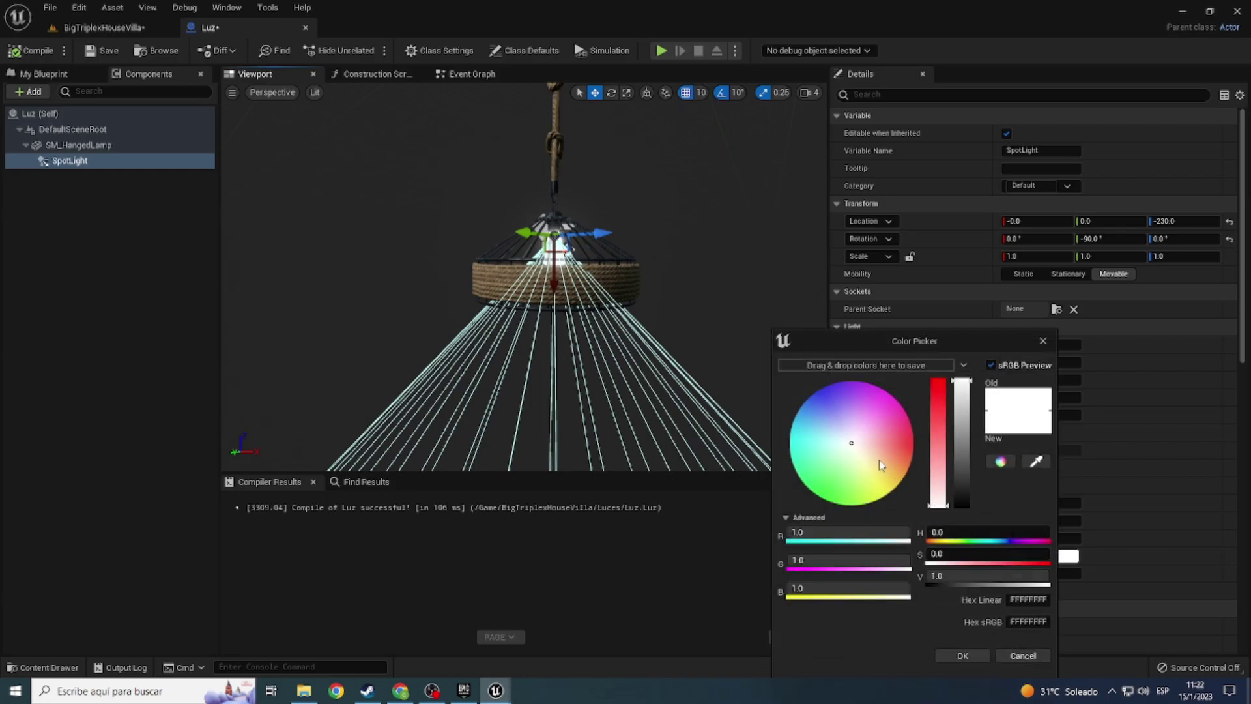
left_click_drag(852, 450, 856, 454)
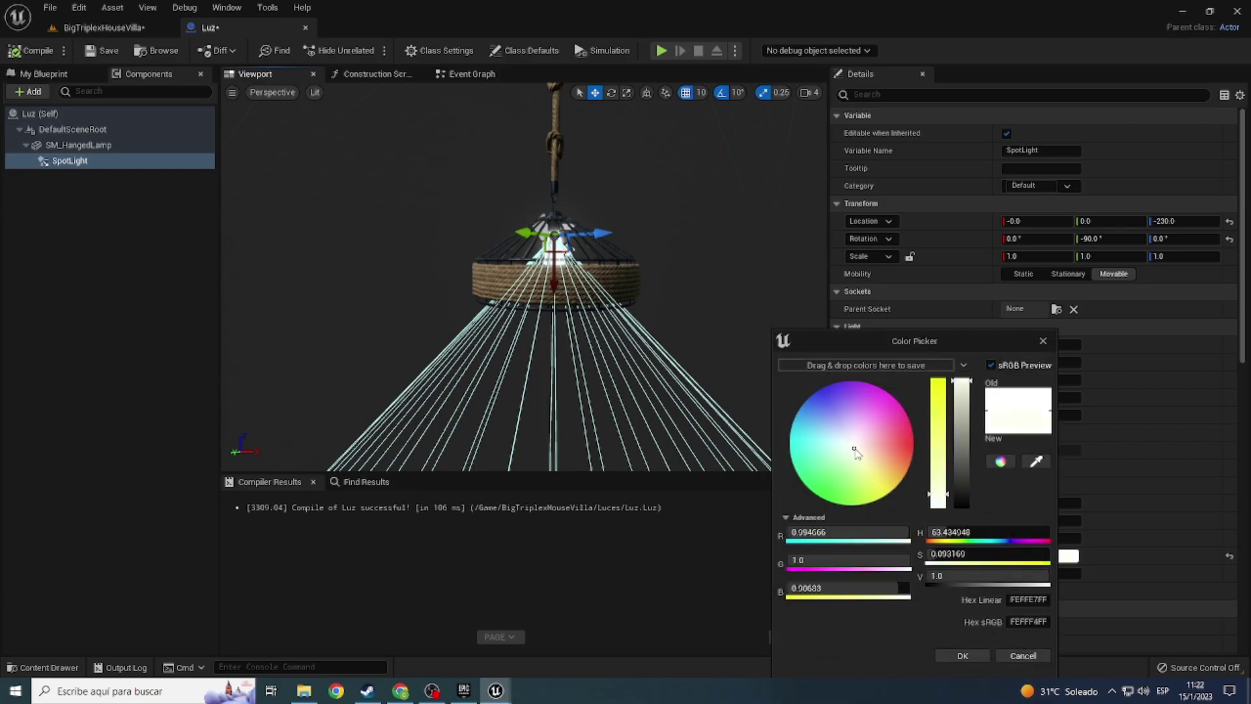
left_click(964, 655)
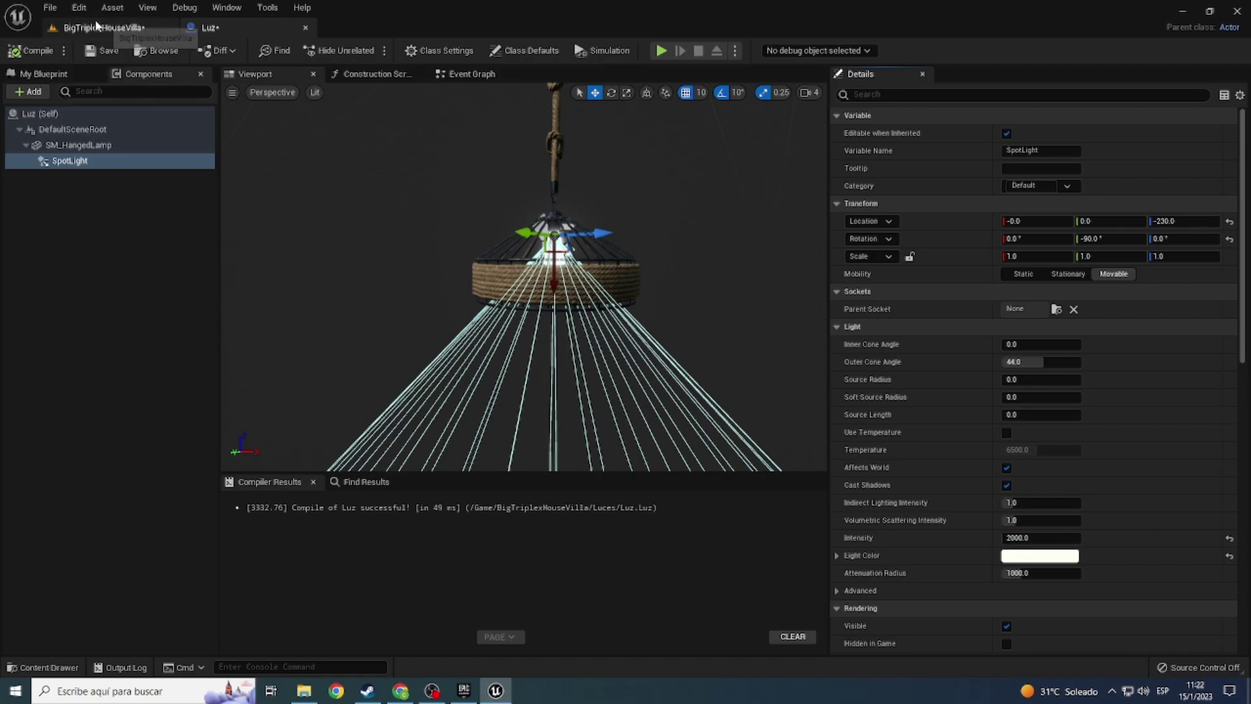
left_click(129, 26)
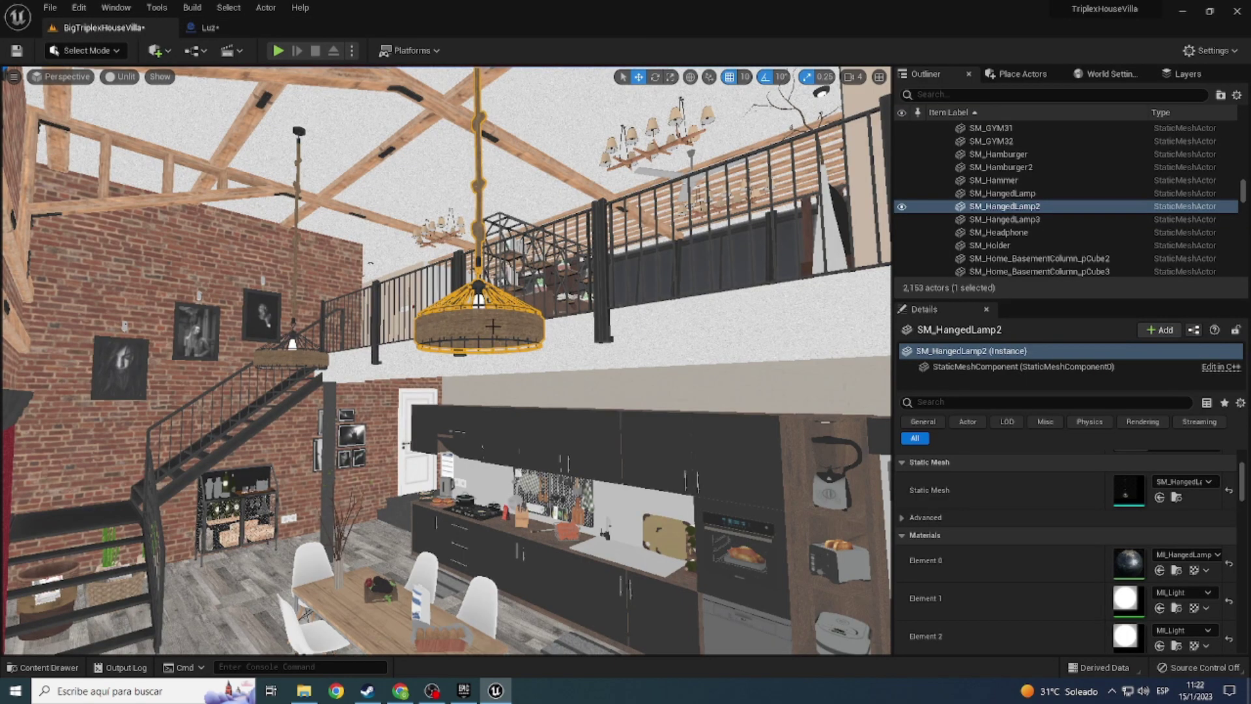
Step: Swap the SM_HangedLamp2 actor for Luz via Replace Selected Actors with
key("ctrl+space")
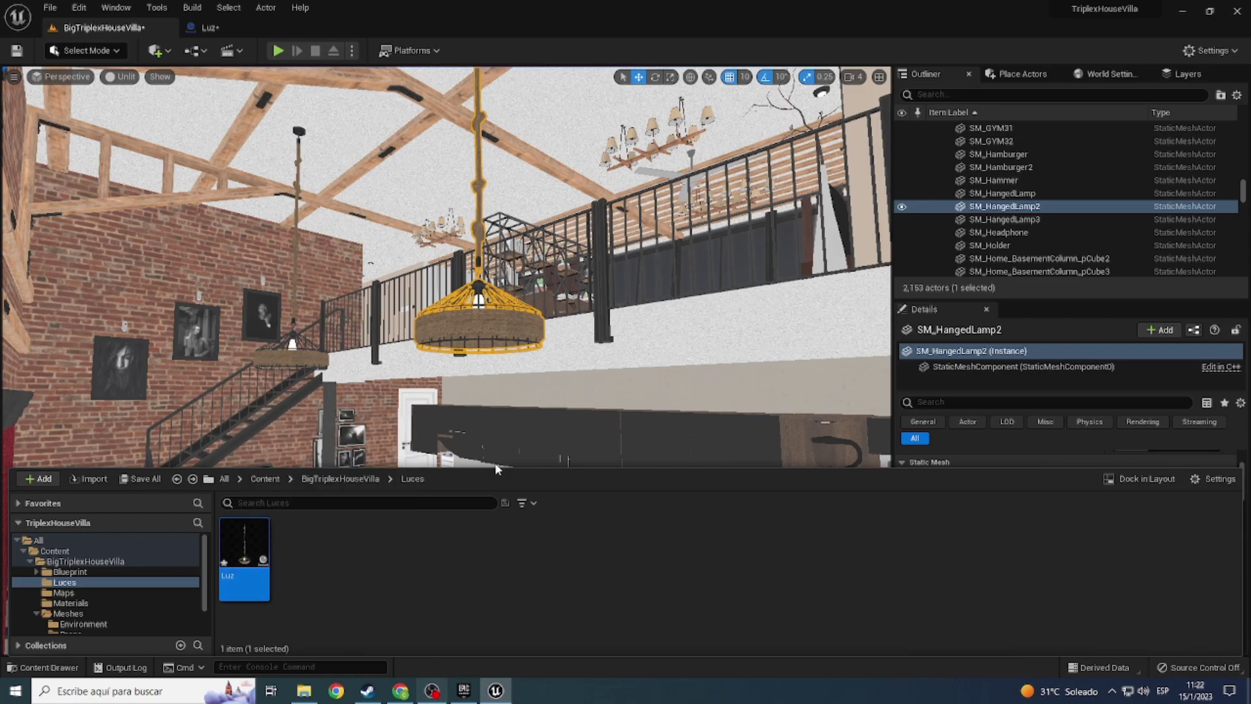
left_click(480, 313)
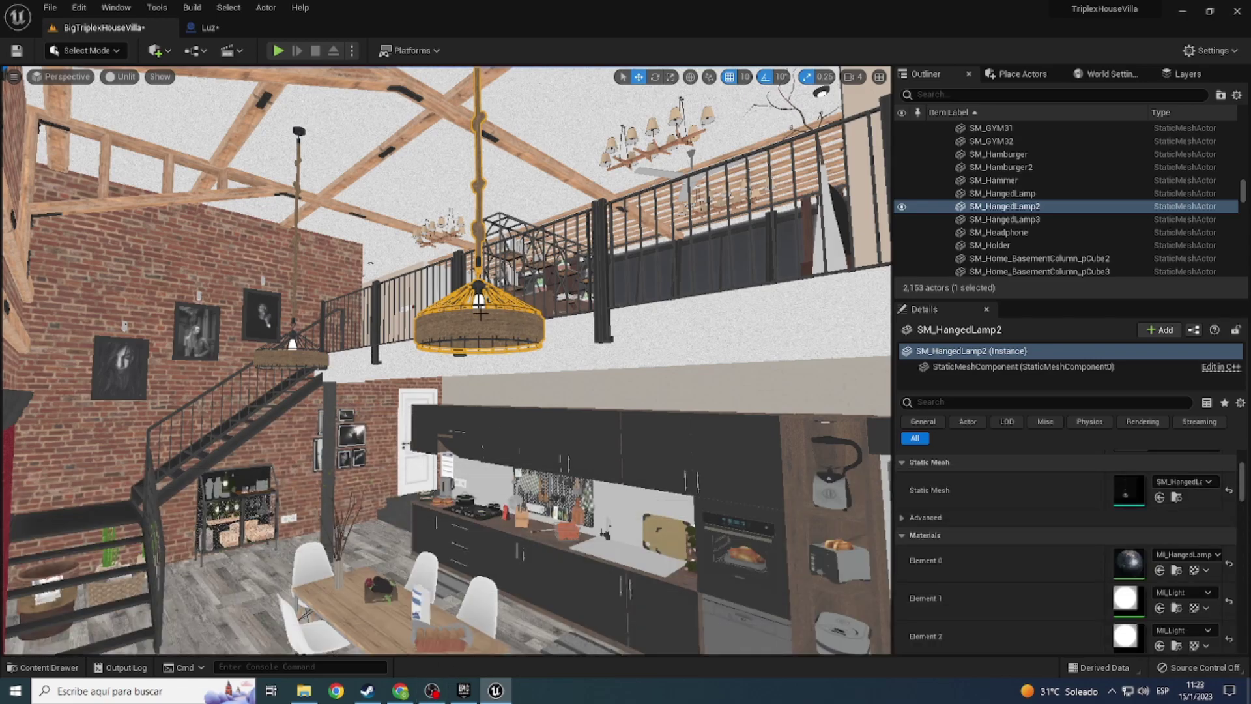
right_click_drag(481, 314, 482, 318)
mouse_move(514, 398)
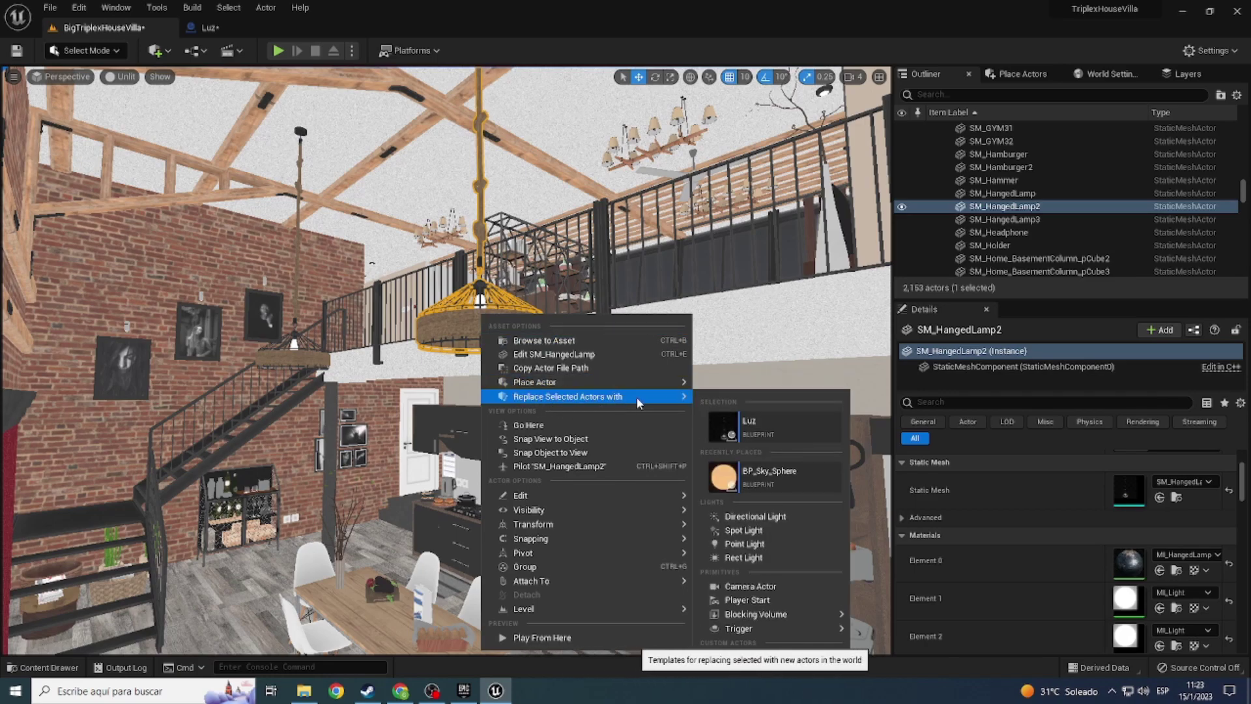
left_click(733, 432)
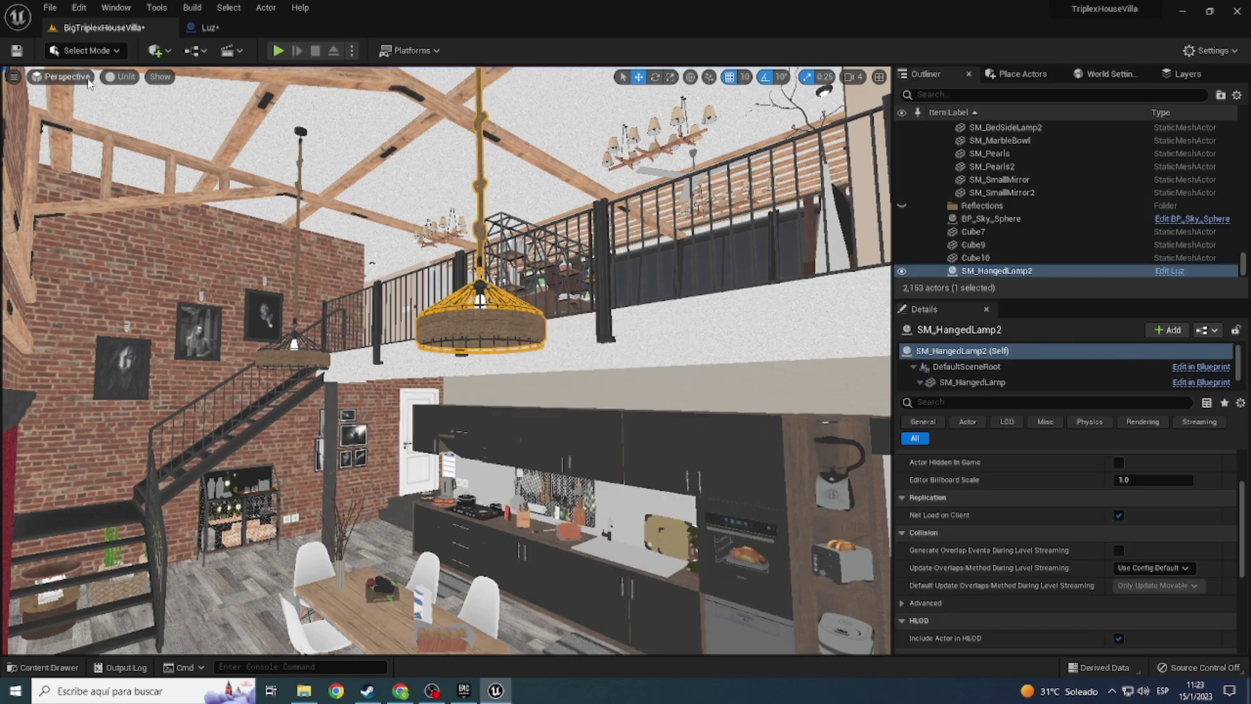
Step: Switch the viewport to Lit and orbit to inspect the lamp over the dining table
left_click(127, 79)
left_click(126, 118)
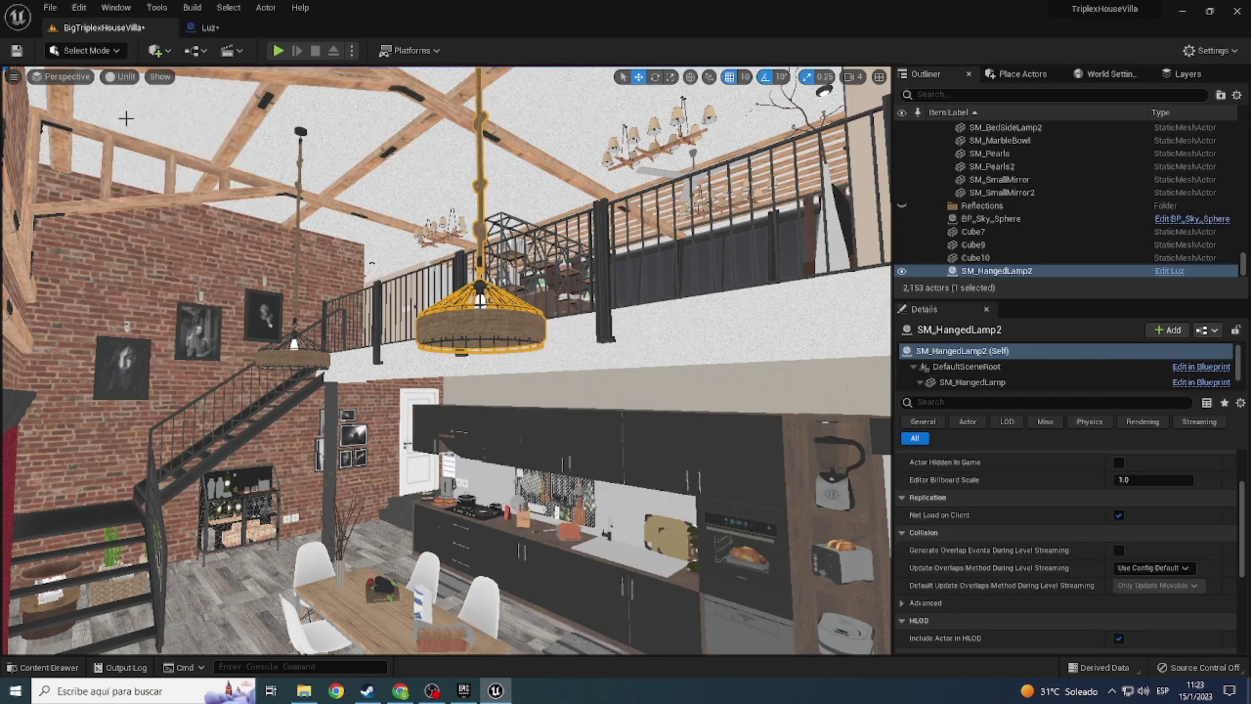
left_click(125, 78)
left_click(123, 110)
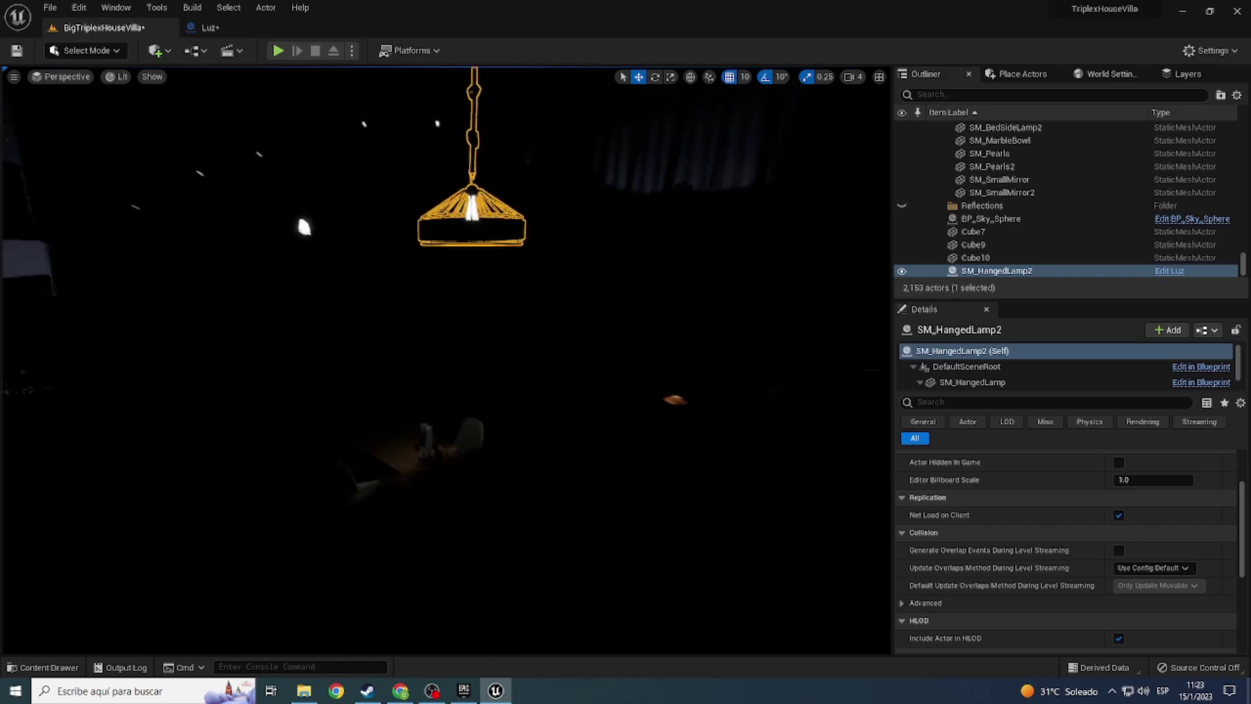
mouse_move(443, 325)
right_mouse_down()
mouse_move(456, 424)
mouse_move(508, 365)
right_mouse_up()
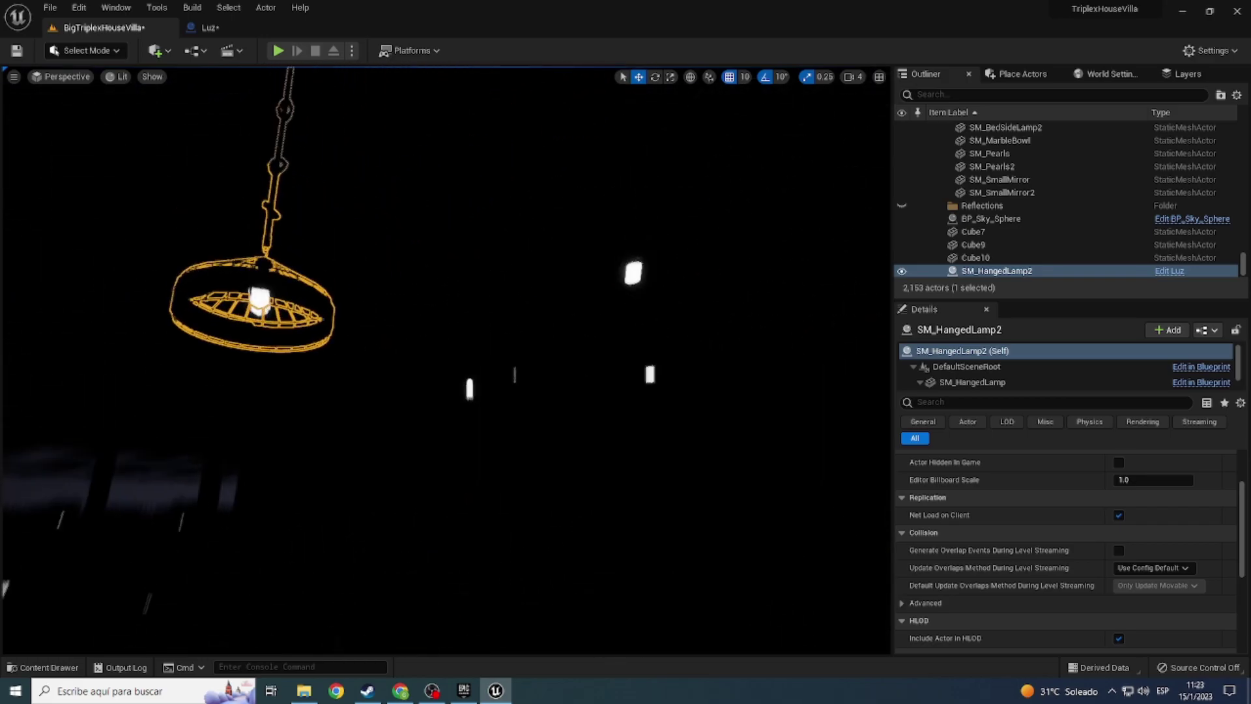
right_click_drag(508, 365, 521, 352)
left_click(587, 342)
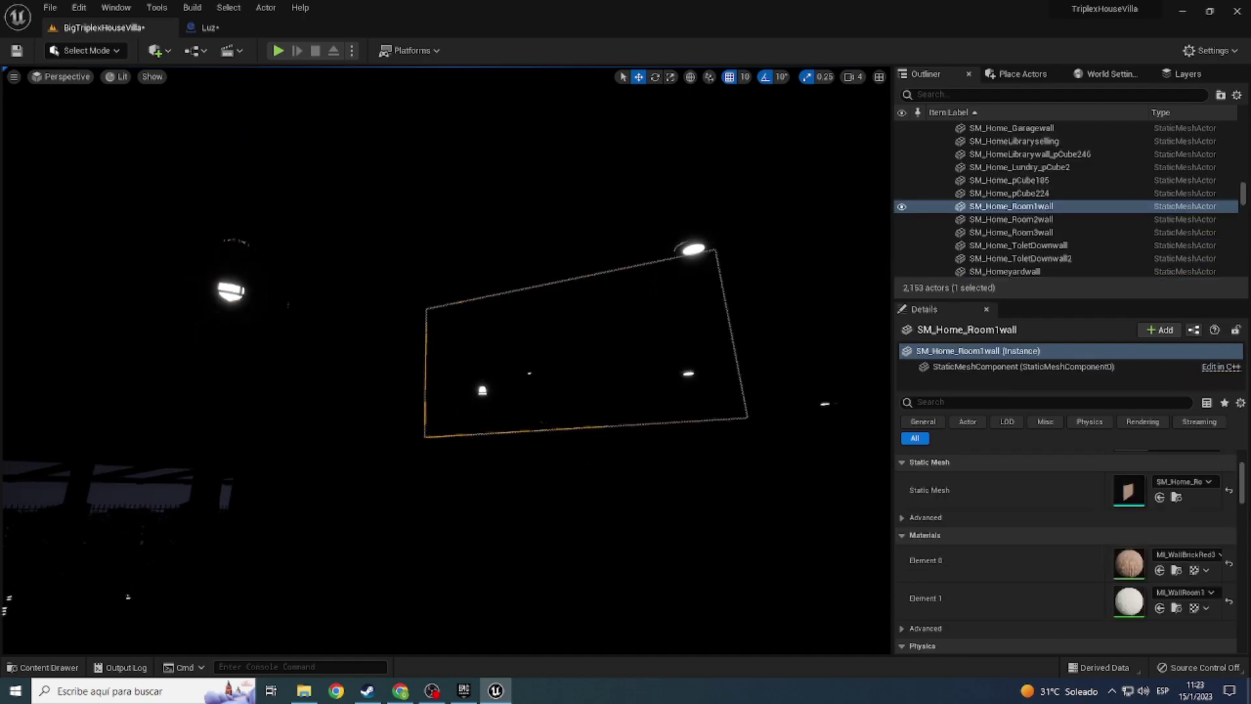
Step: Return the viewport to Unlit and select the other hanging lamp, SM_HangedLamp
left_click(117, 77)
left_click(152, 126)
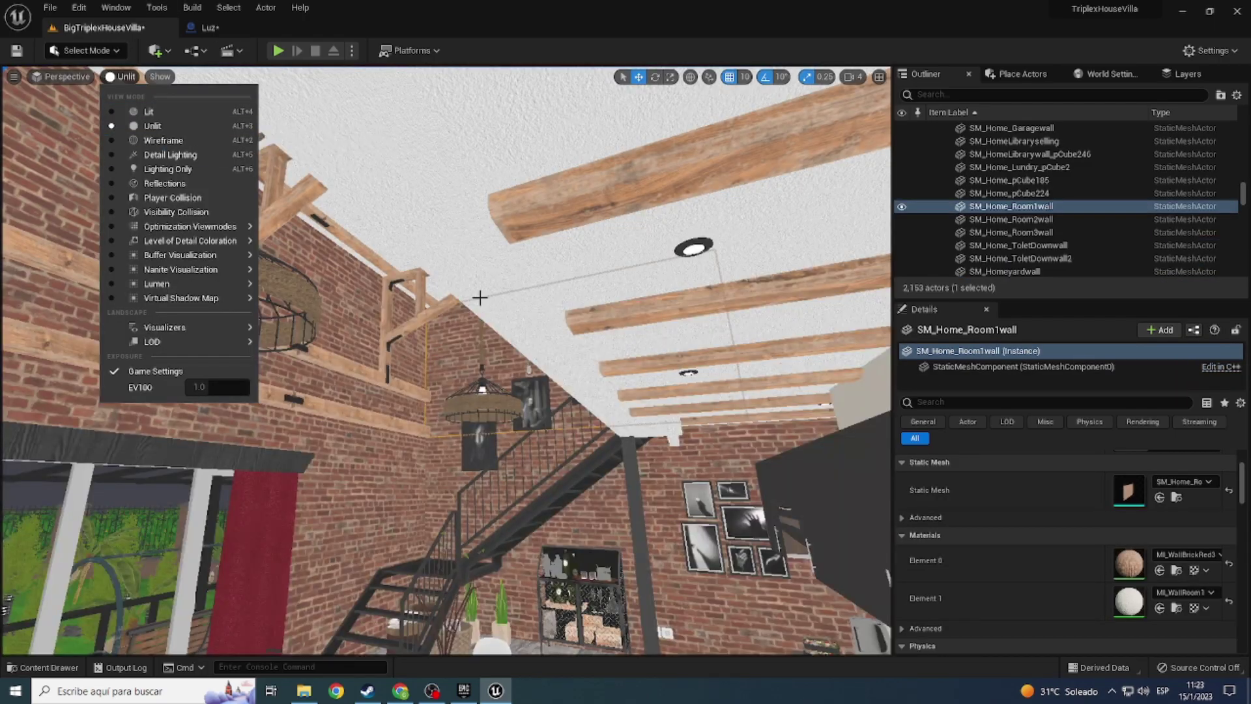
right_click_drag(464, 357, 454, 309)
left_click(453, 309)
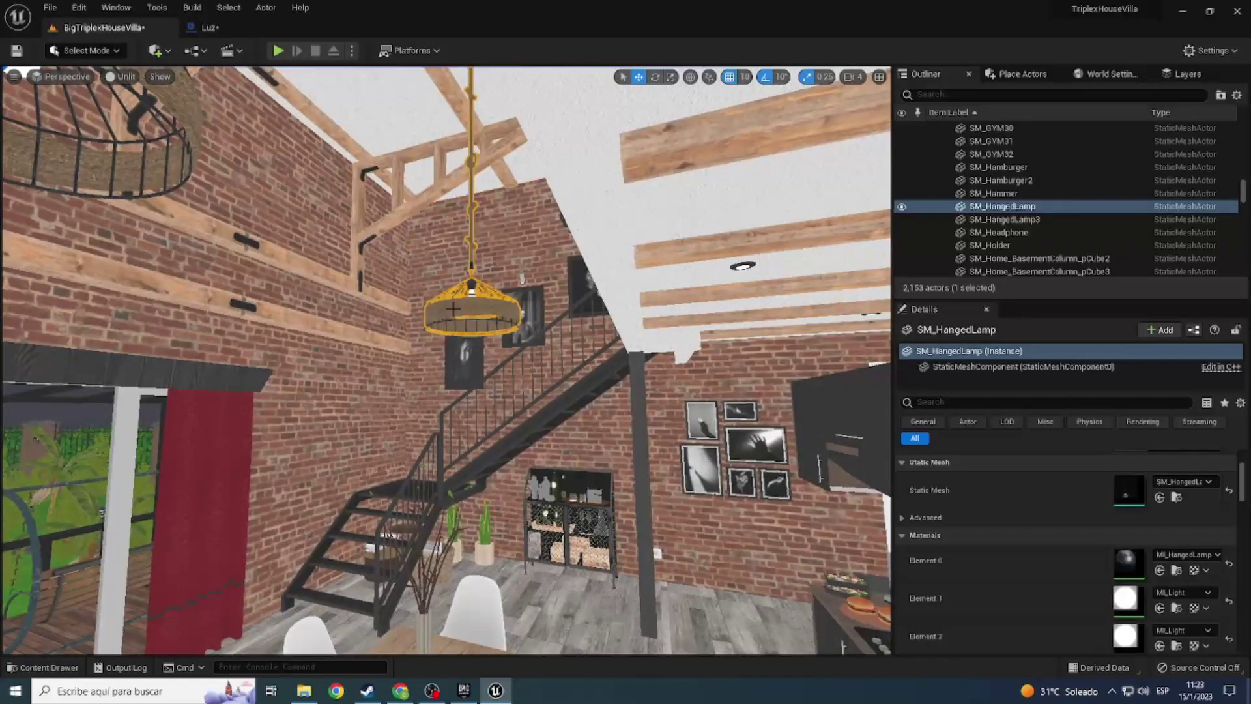
left_click(160, 76)
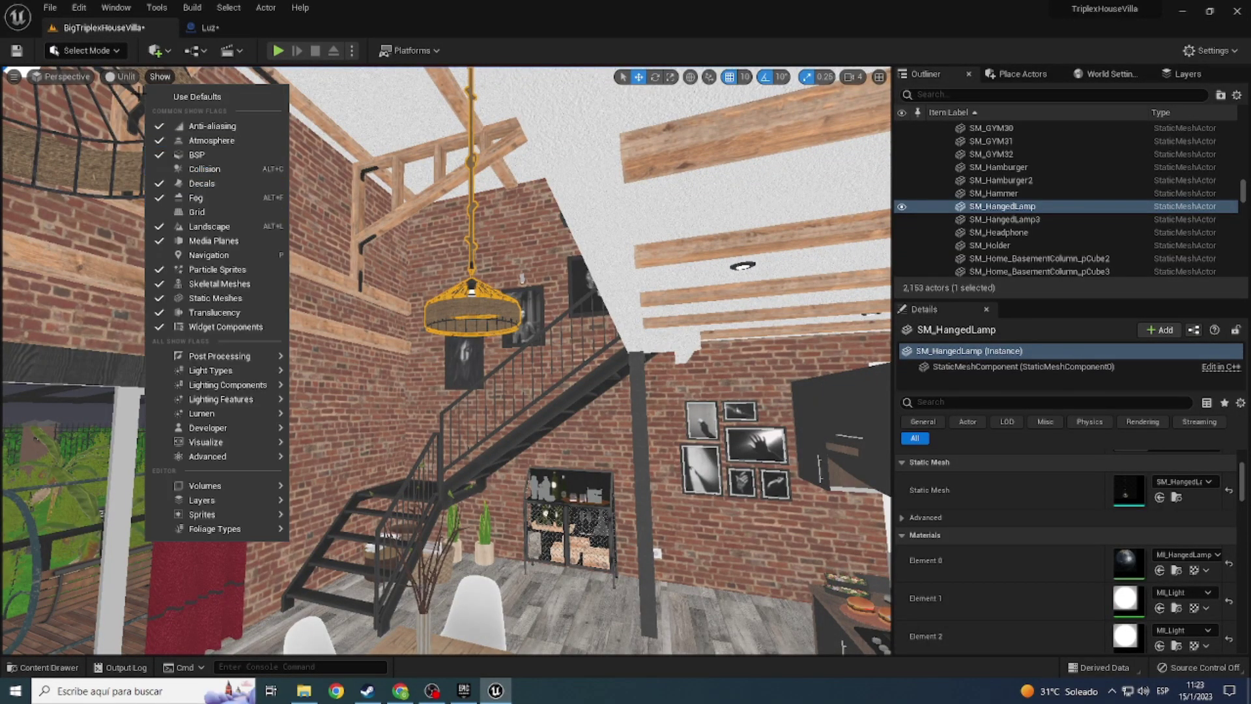
Step: Switch to Lit and place a new Luz actor at the SM_HangedLamp position
left_click(121, 76)
left_click(130, 111)
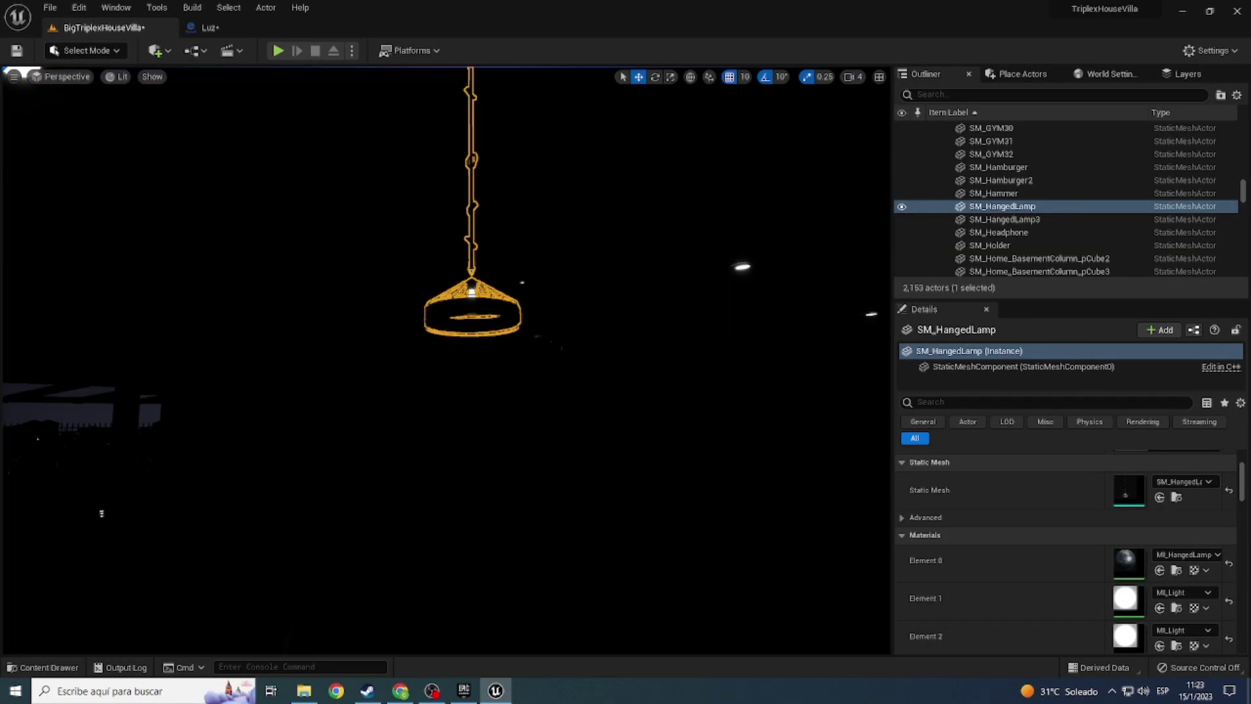
right_click(454, 311)
mouse_move(587, 379)
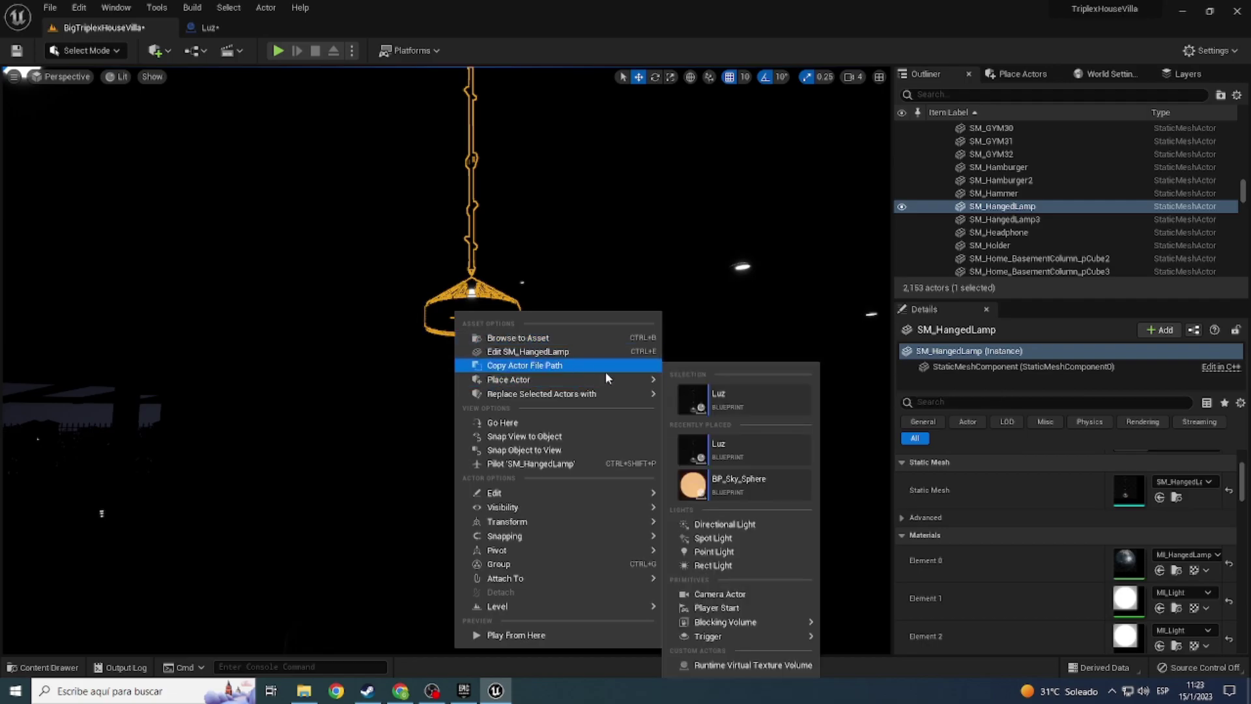
left_click(742, 401)
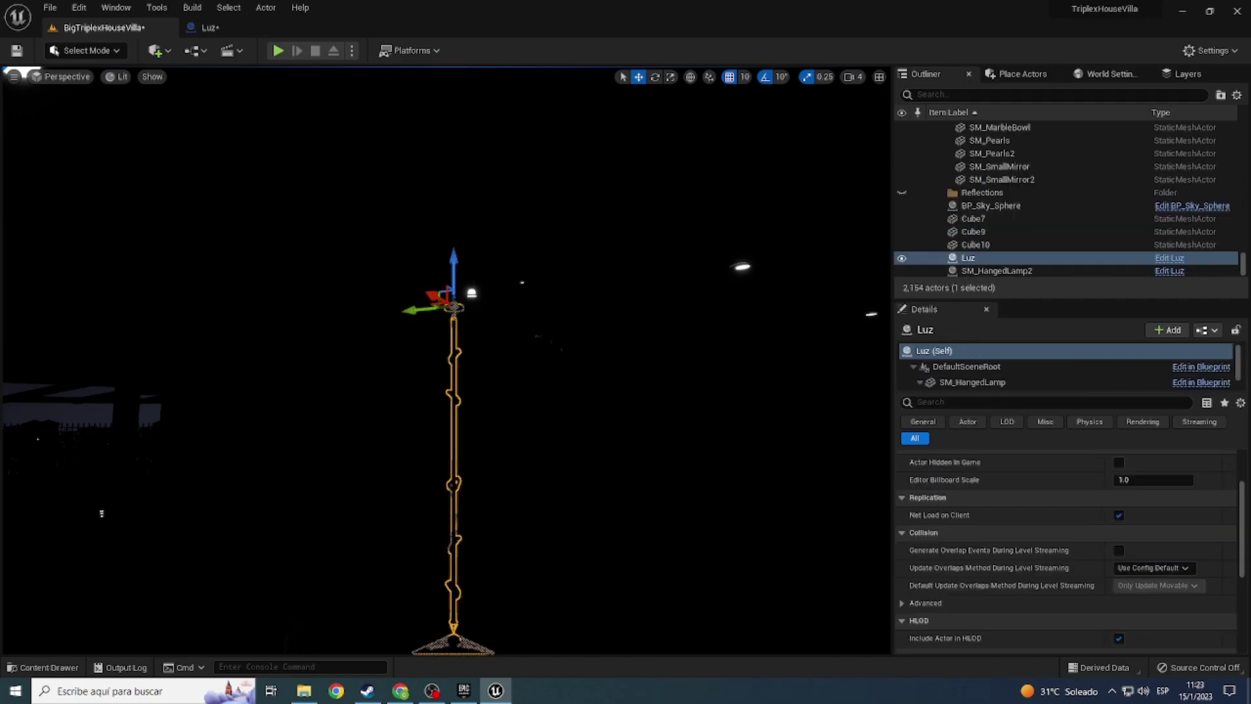
right_click_drag(741, 401, 690, 384)
key("f")
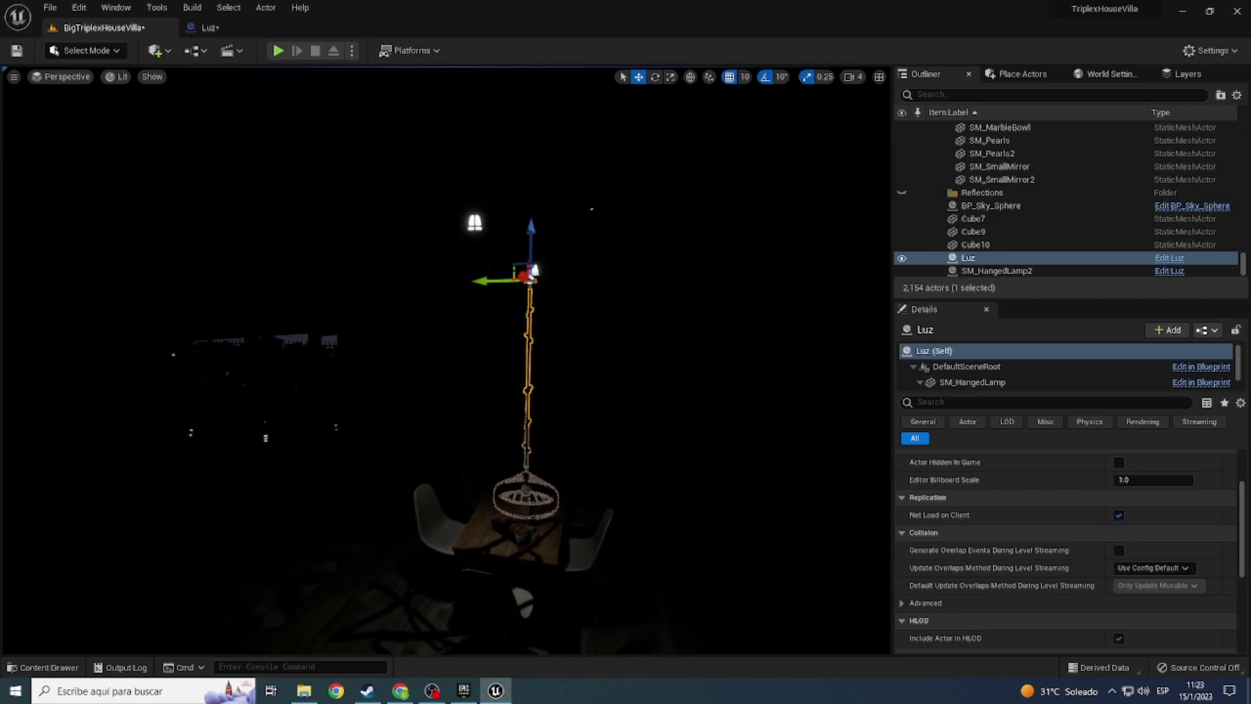
Step: Return to Unlit, orbit toward the kitchen and loft, and undo the extra Luz lamp
left_click(116, 76)
left_click(140, 122)
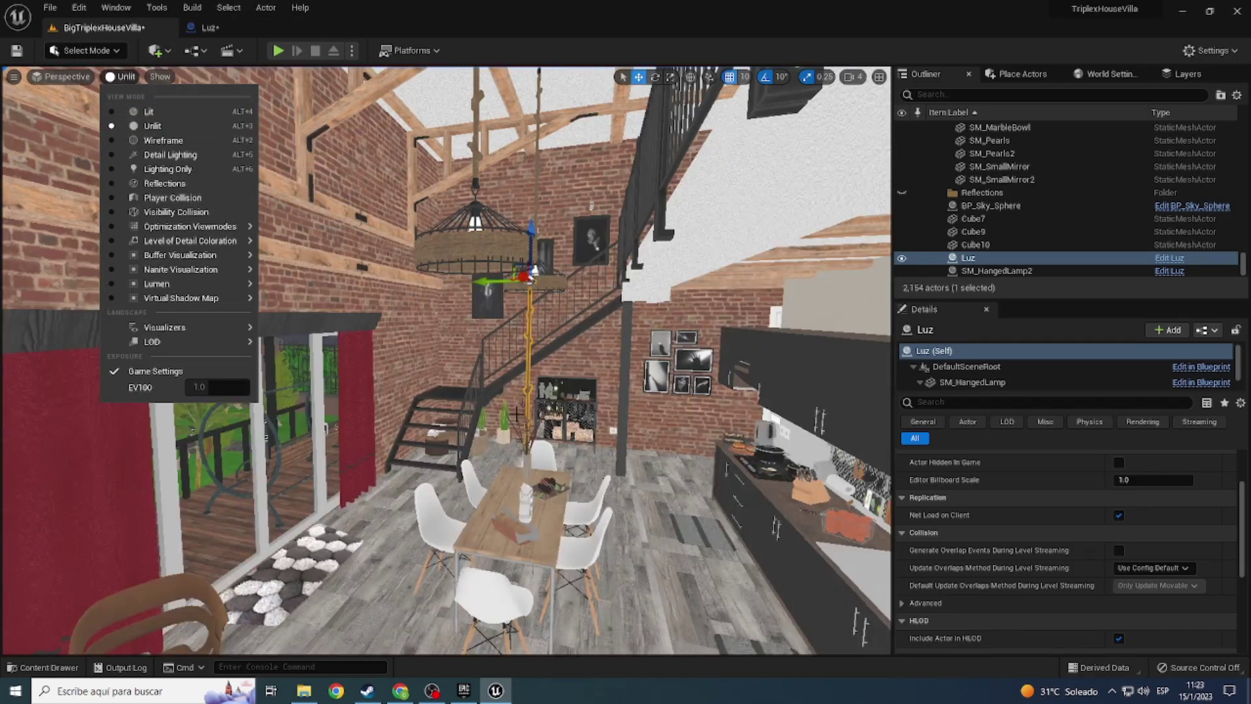
left_click_drag(445, 361, 391, 326, "alt")
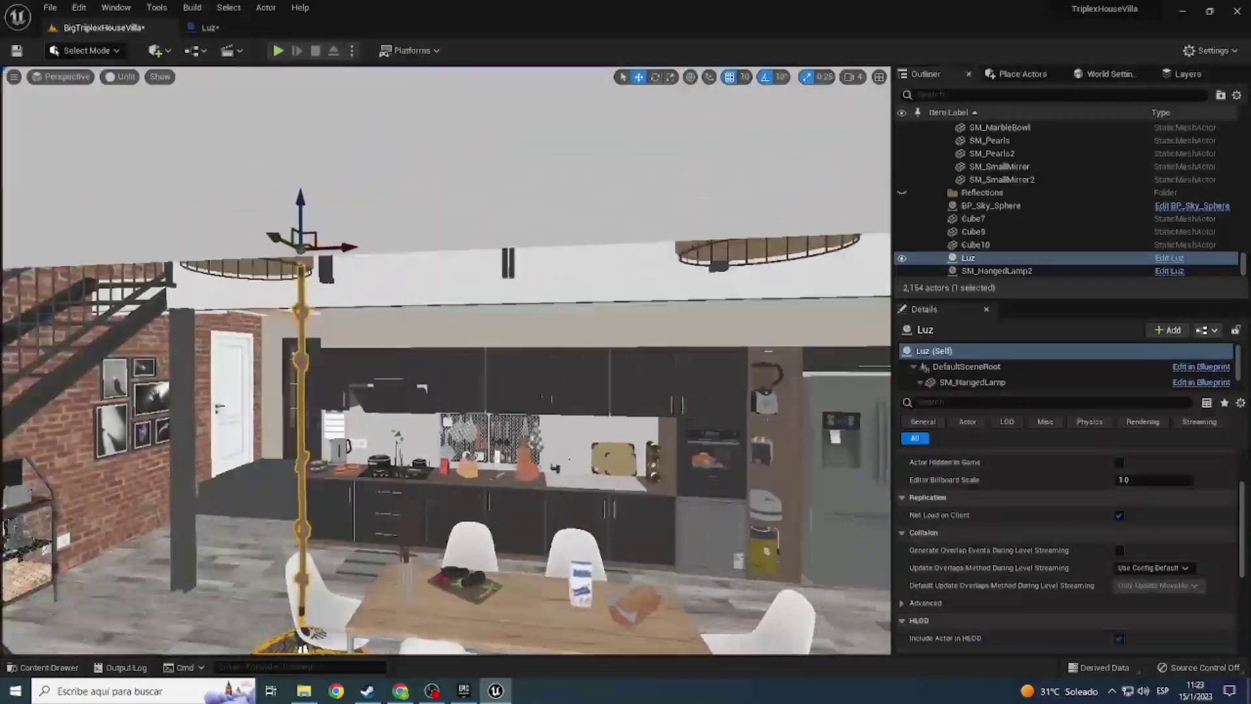
left_click_drag(555, 467, 490, 423, "alt")
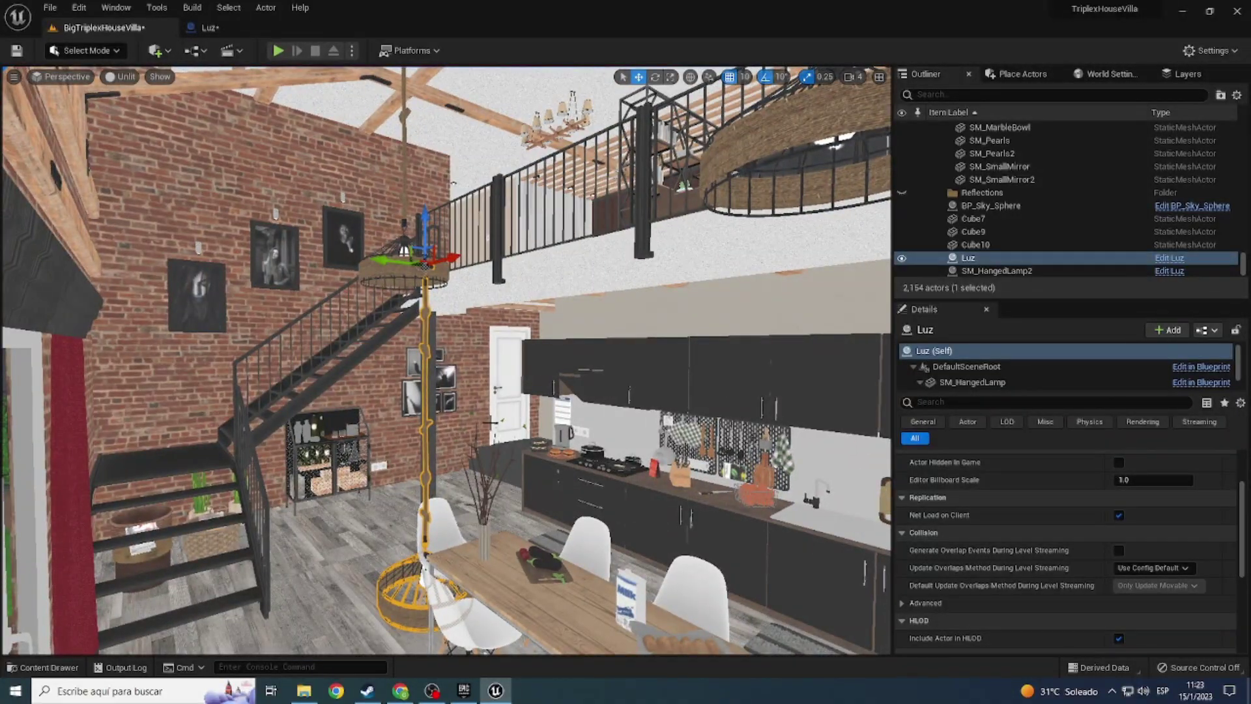
key("ctrl+z")
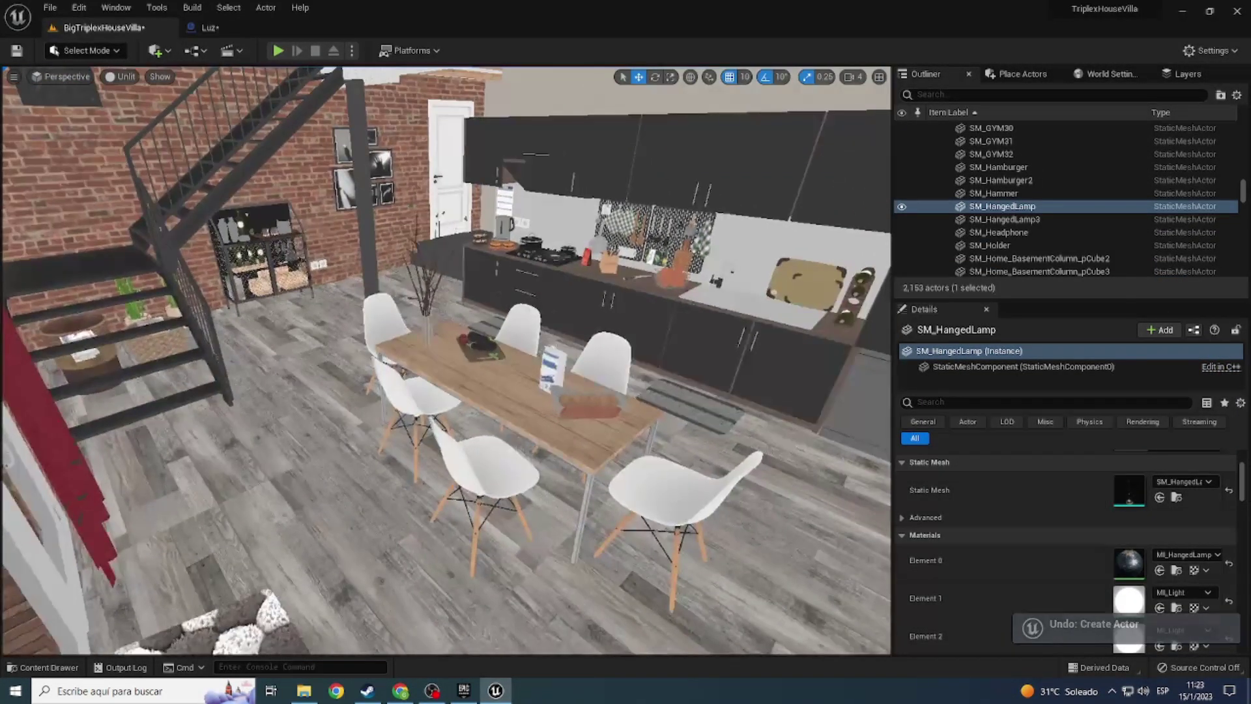
Step: Replace the SM_HangedLamp actor with the Luz blueprint
left_click_drag(366, 328, 391, 313, "alt")
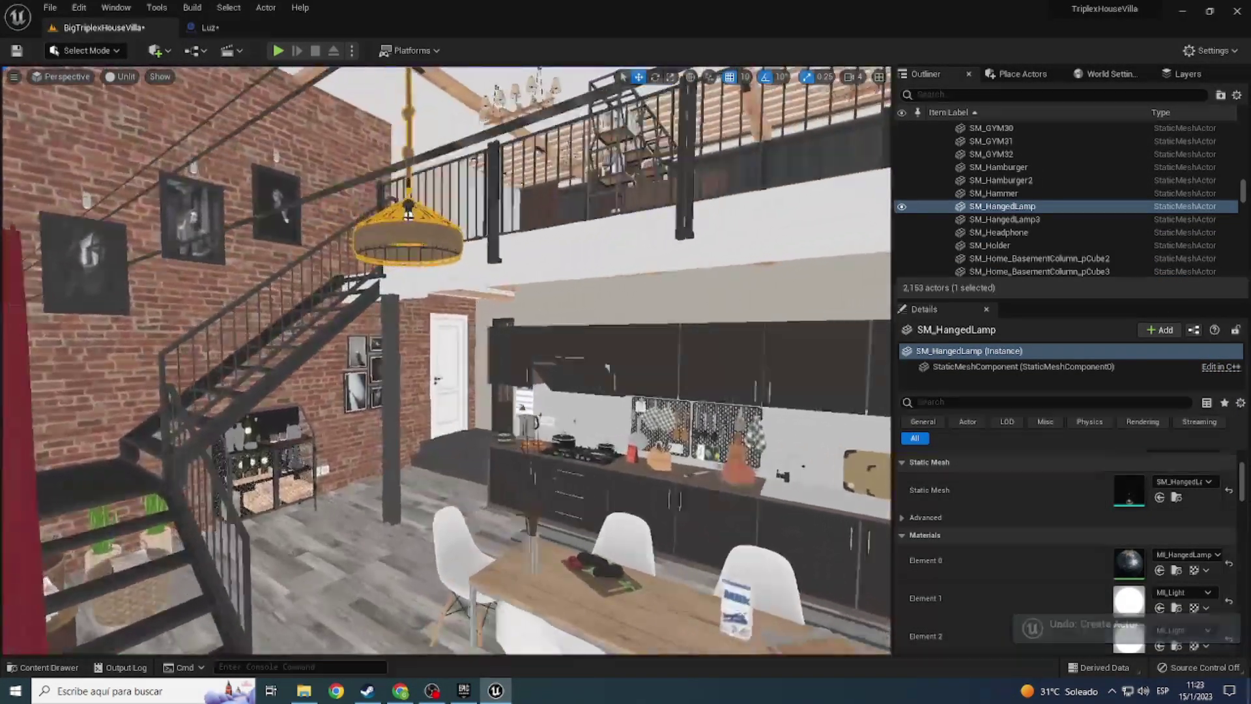
key("ctrl+space")
right_click(494, 198)
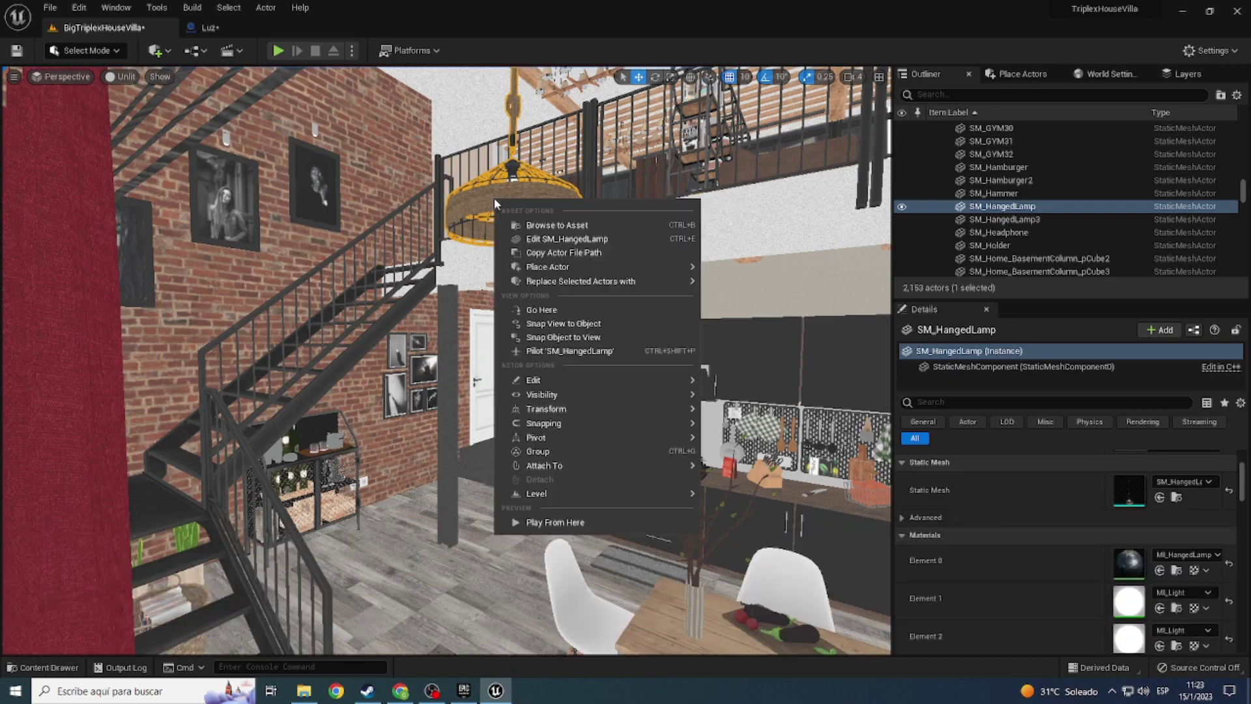
mouse_move(546, 284)
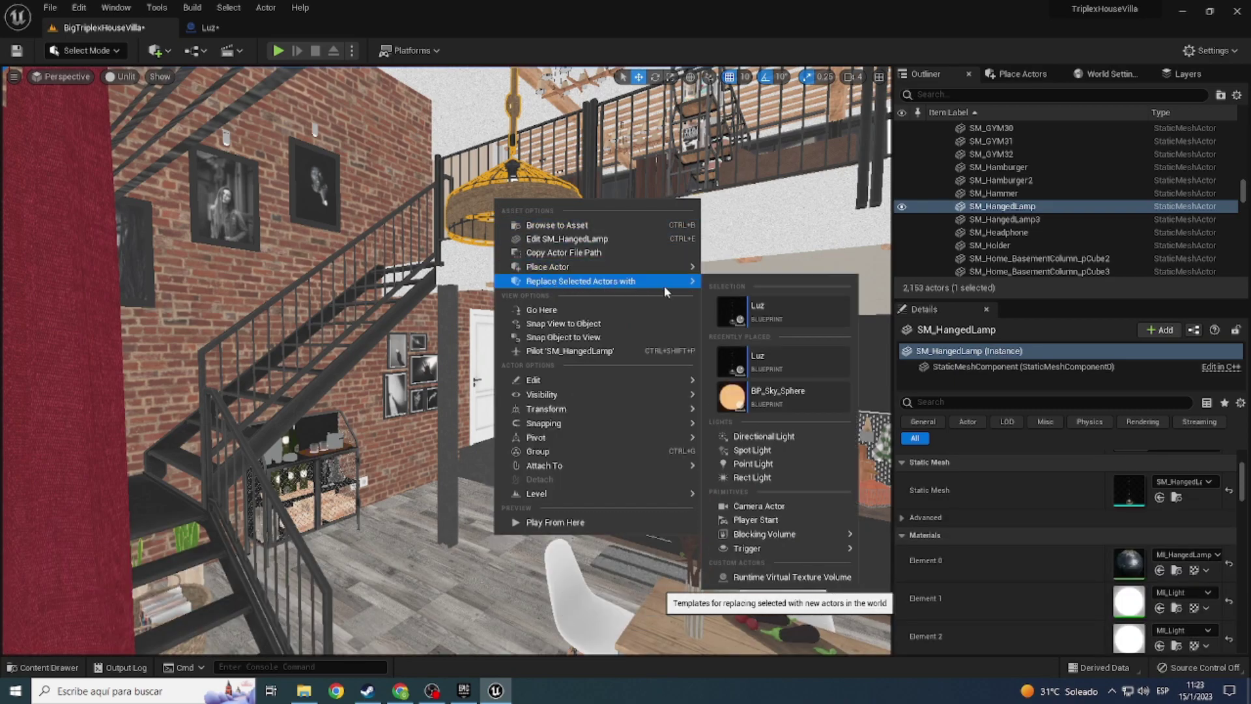
left_click(797, 310)
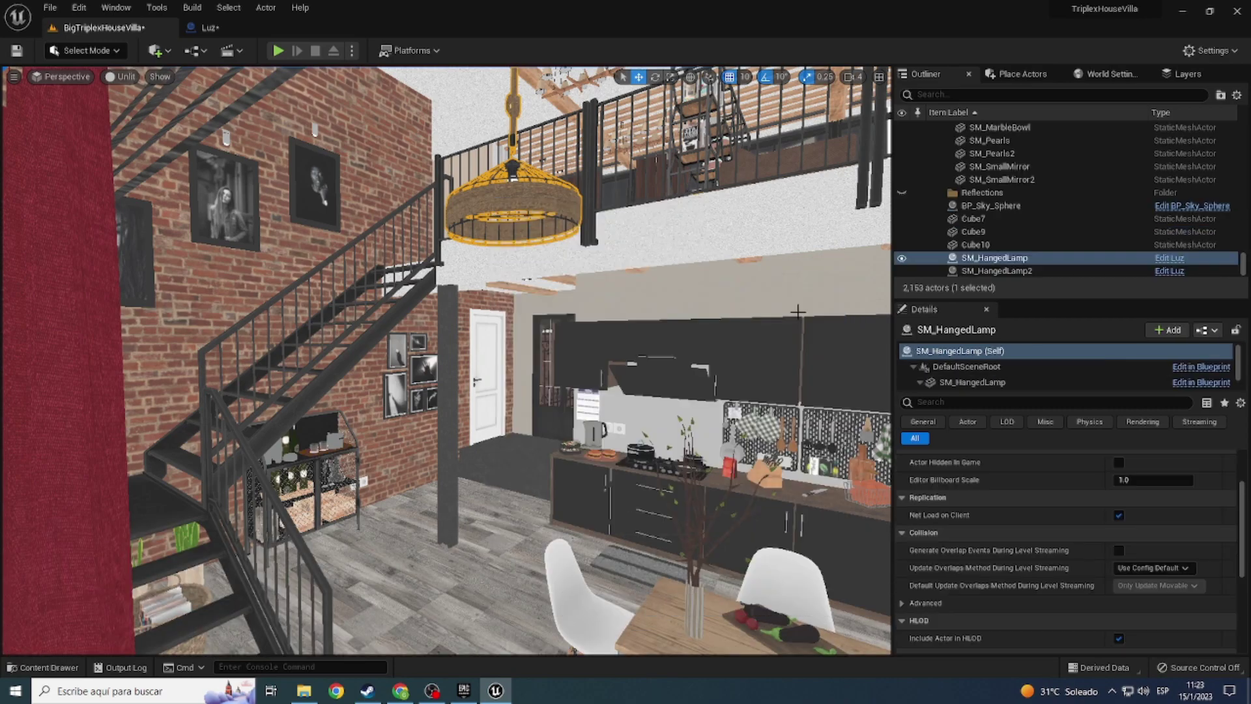
Step: Switch to Lit, frame the hanging lamp, and tilt down to the dining table
left_click(111, 77)
left_click(116, 108)
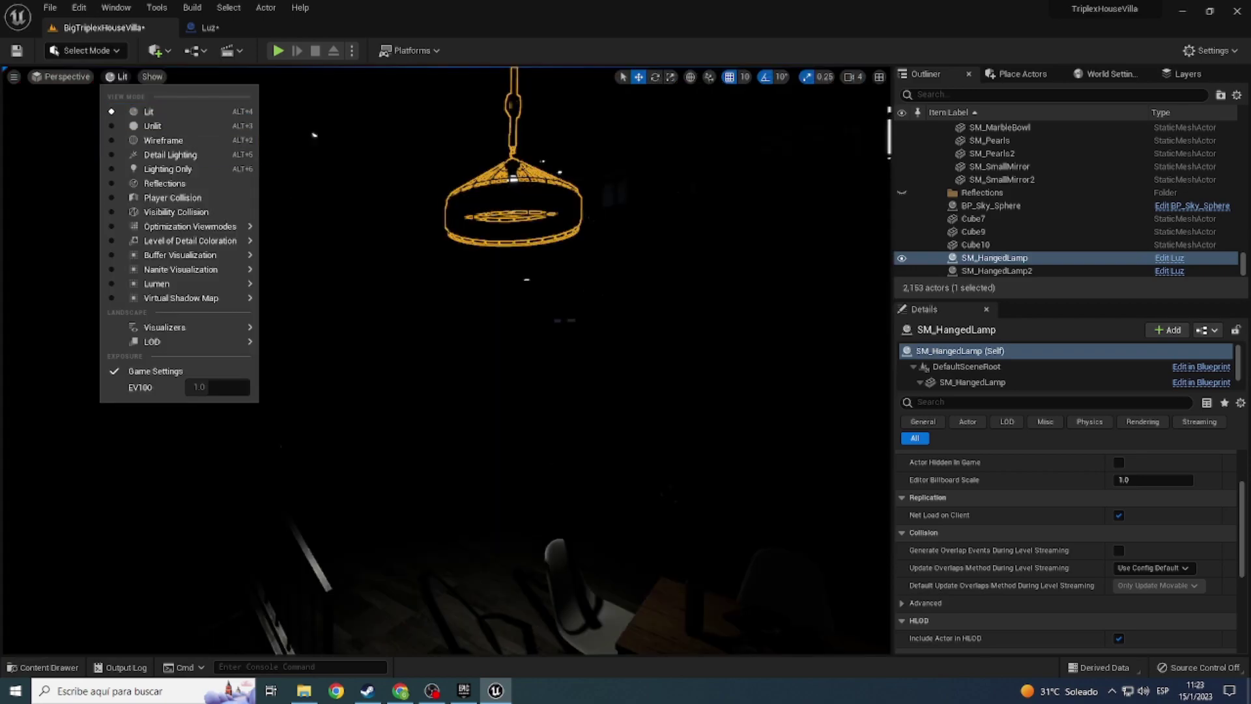
key("f")
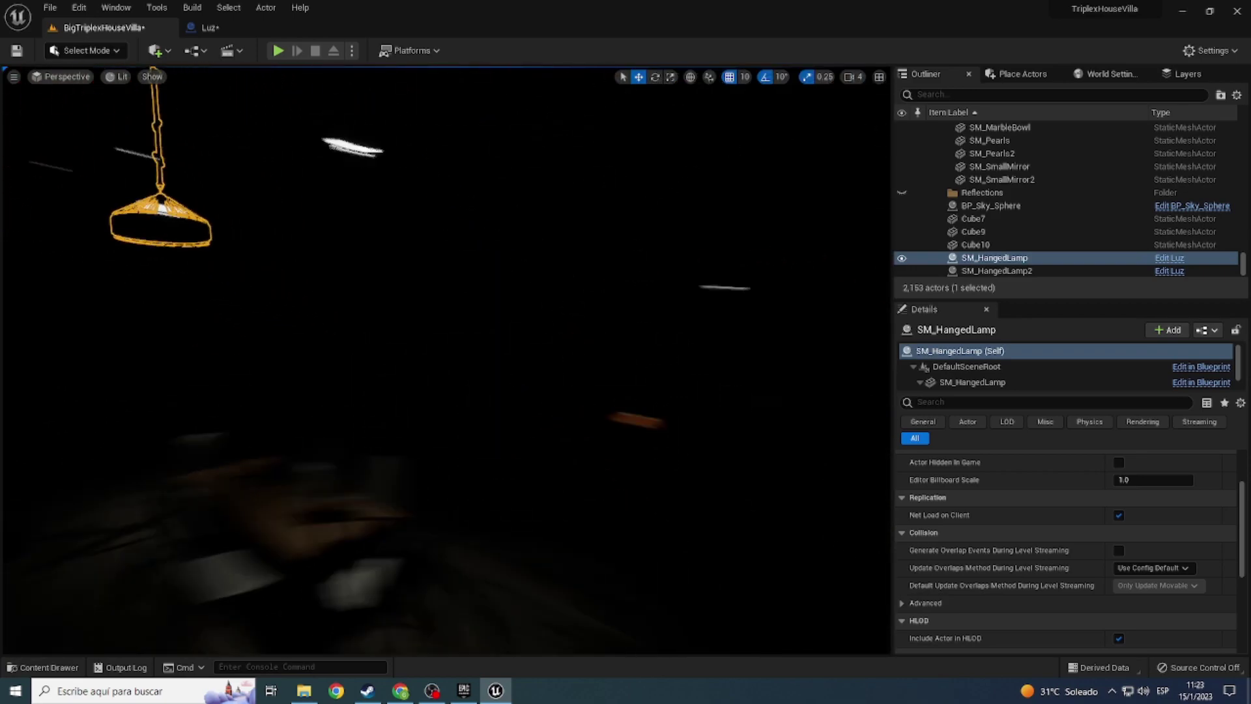
mouse_move(446, 293)
right_mouse_down()
mouse_move(446, 391)
mouse_move(383, 505)
mouse_move(383, 365)
right_mouse_up()
Step: Turn off Cast Shadows on the Luz SpotLight and check the dining table in the level
left_click(242, 31)
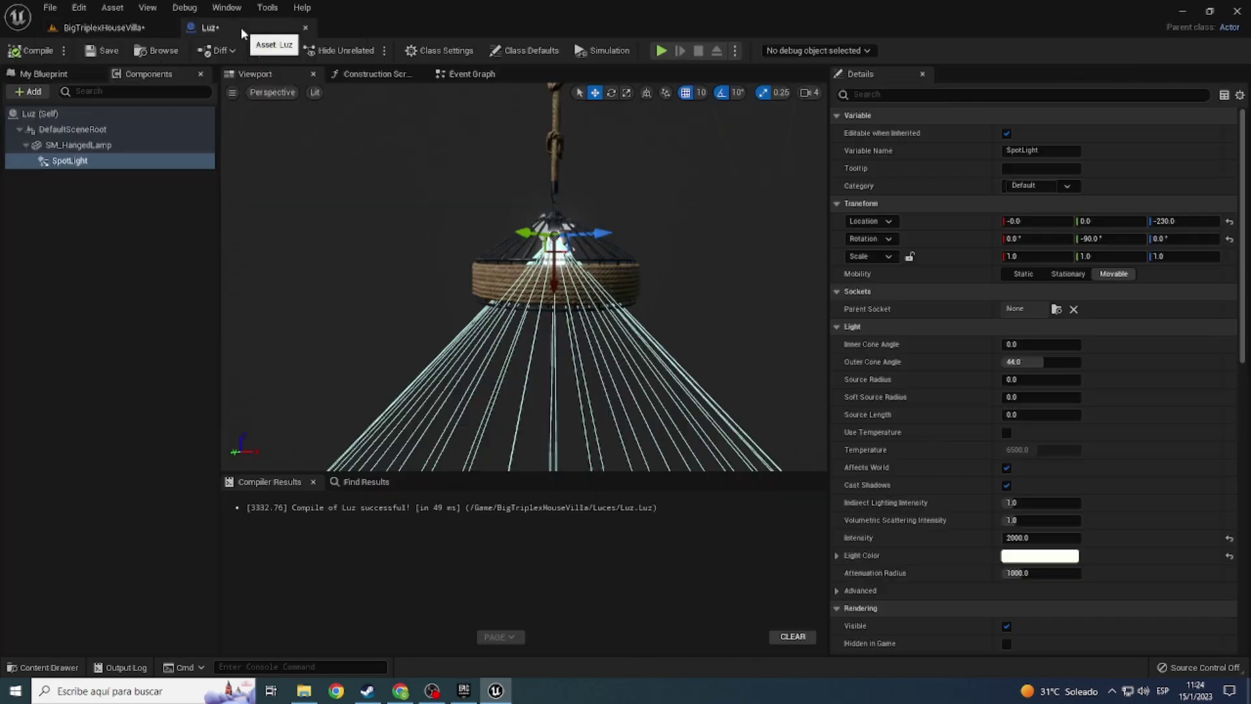
left_click(204, 160)
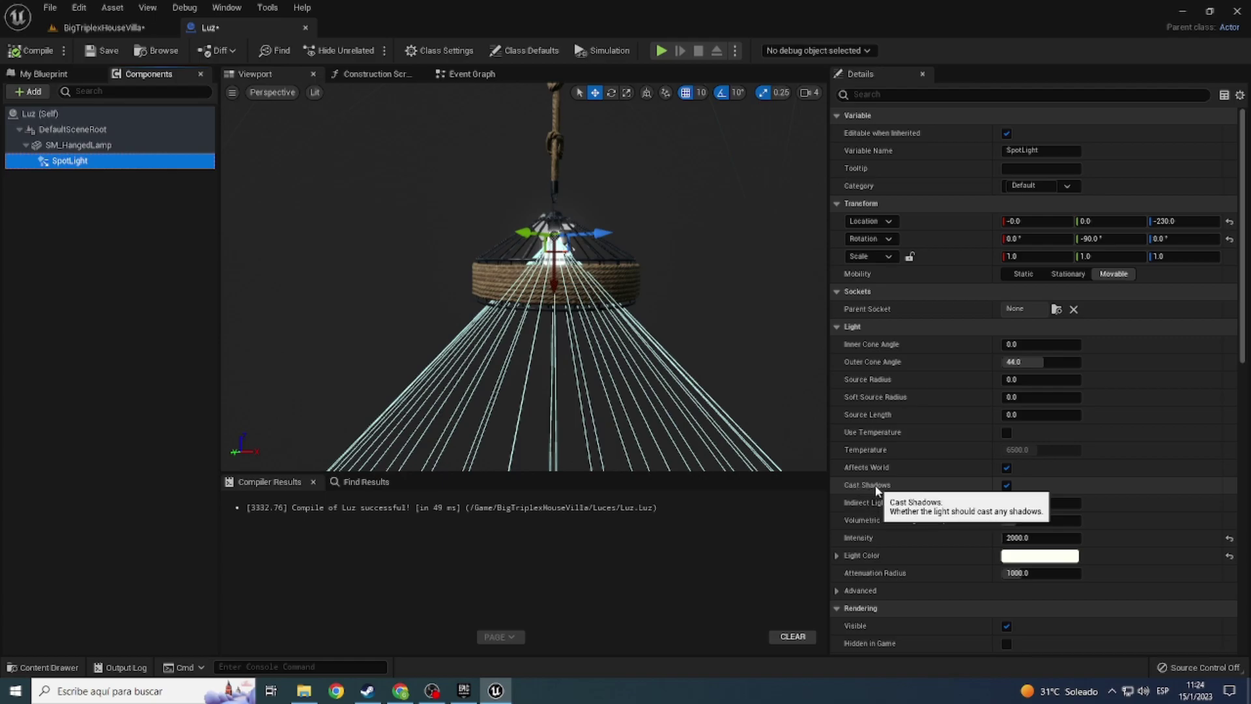
left_click(1007, 486)
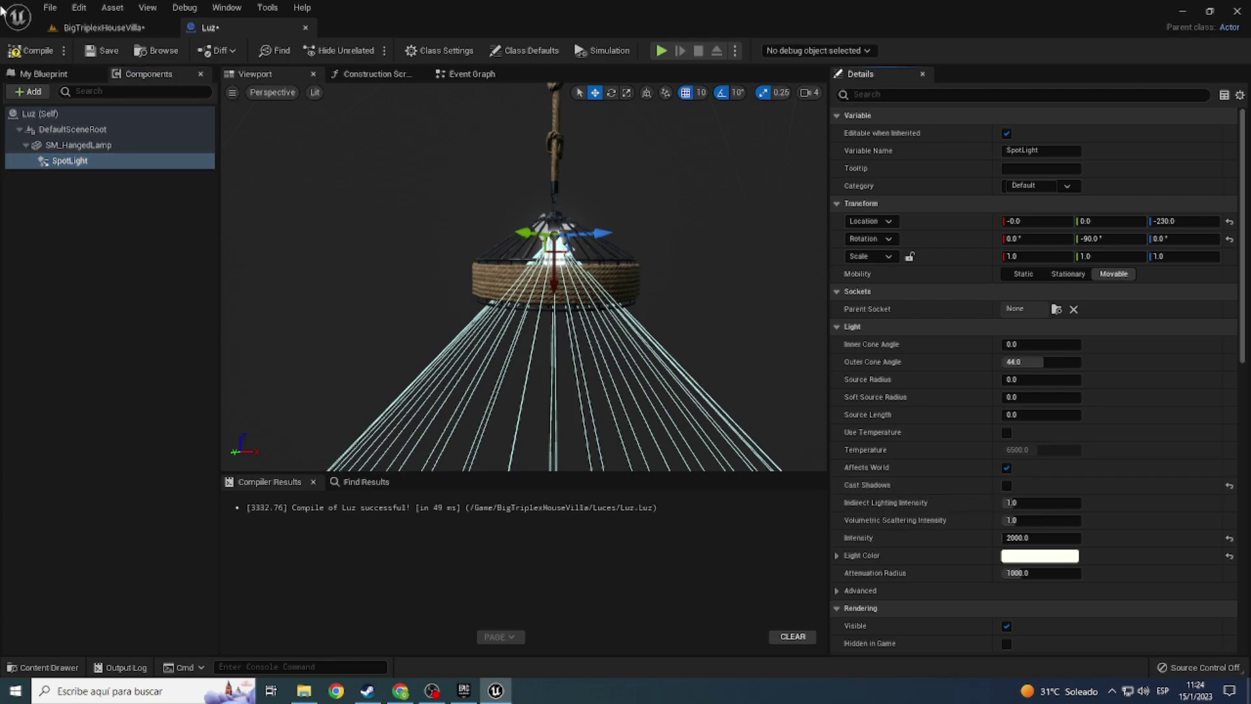
left_click(104, 27)
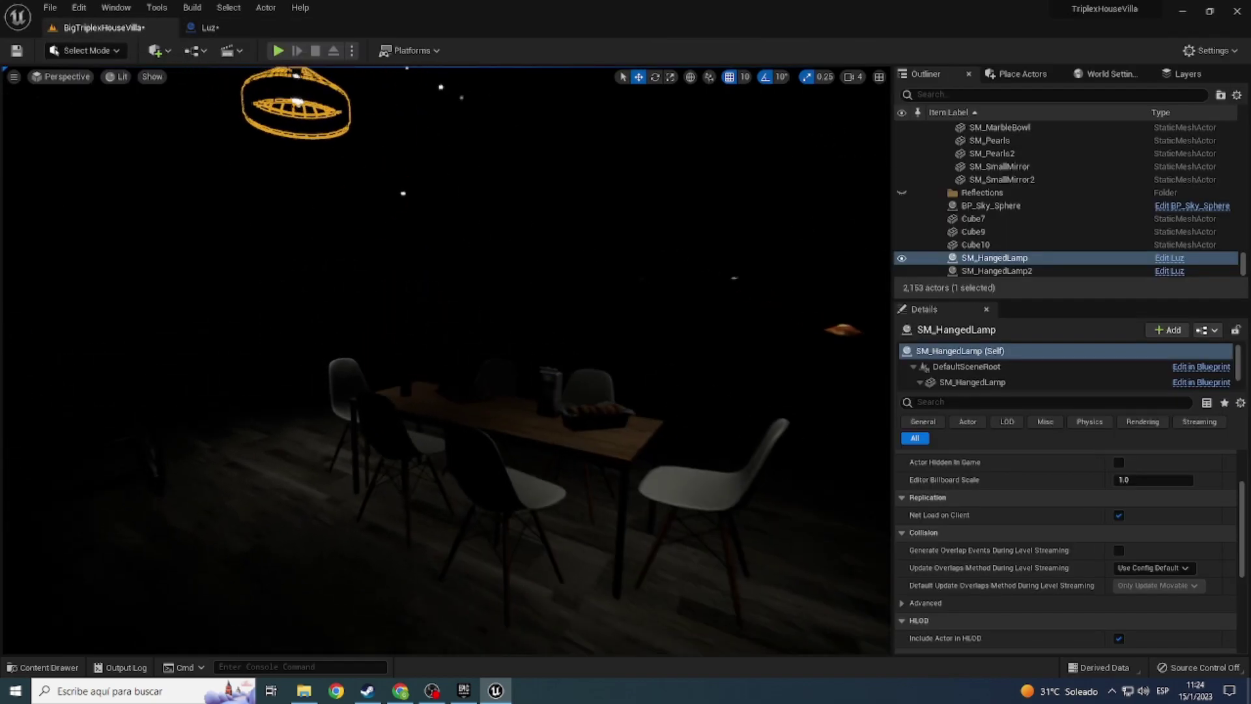
mouse_move(446, 358)
right_mouse_down()
mouse_move(449, 280)
mouse_move(417, 325)
mouse_move(390, 319)
mouse_move(404, 339)
mouse_move(417, 332)
mouse_move(404, 313)
right_mouse_up()
Step: Set Volumetric Scattering Intensity to 15 and float the Luz editor in its own window
left_click(208, 29)
type("15")
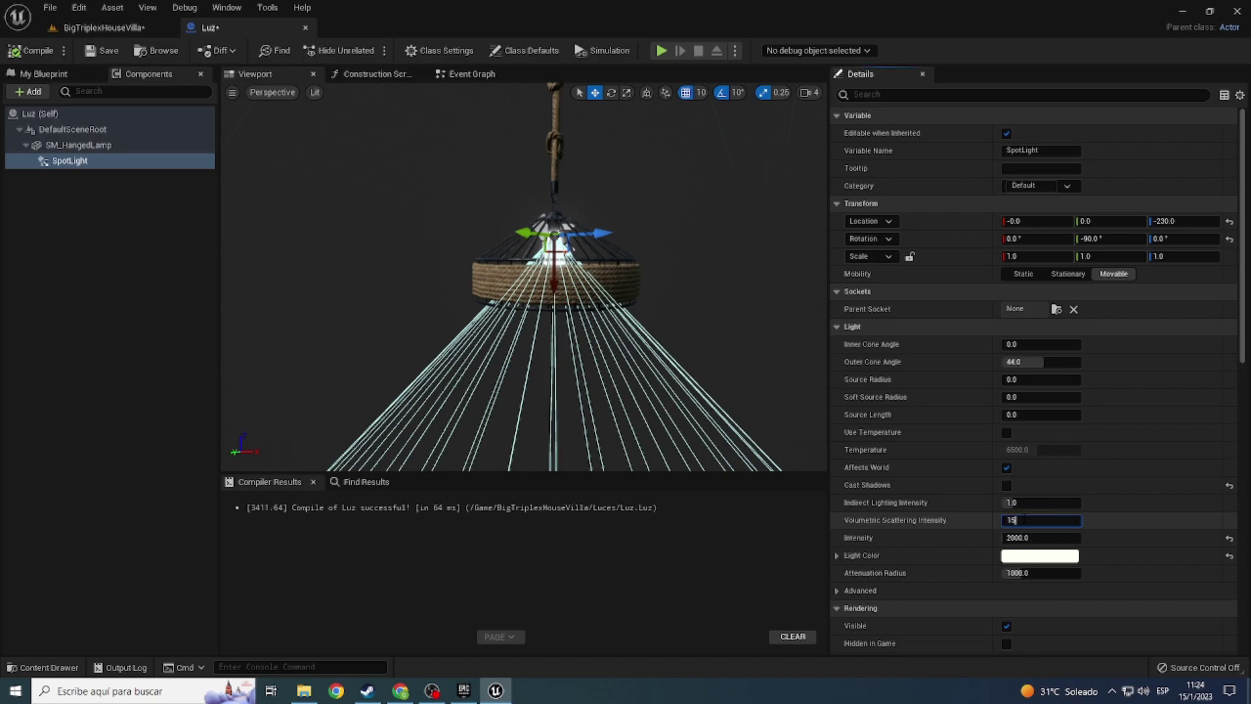
left_click(105, 27)
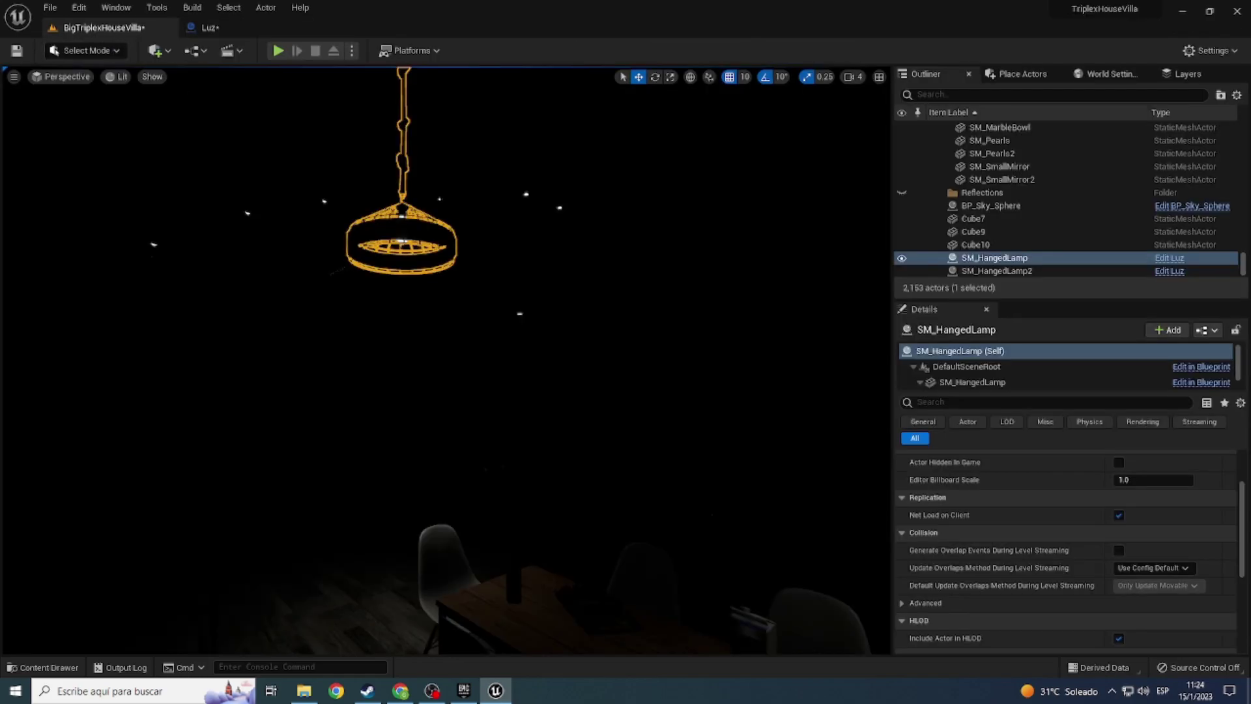
right_click_drag(445, 358, 445, 423)
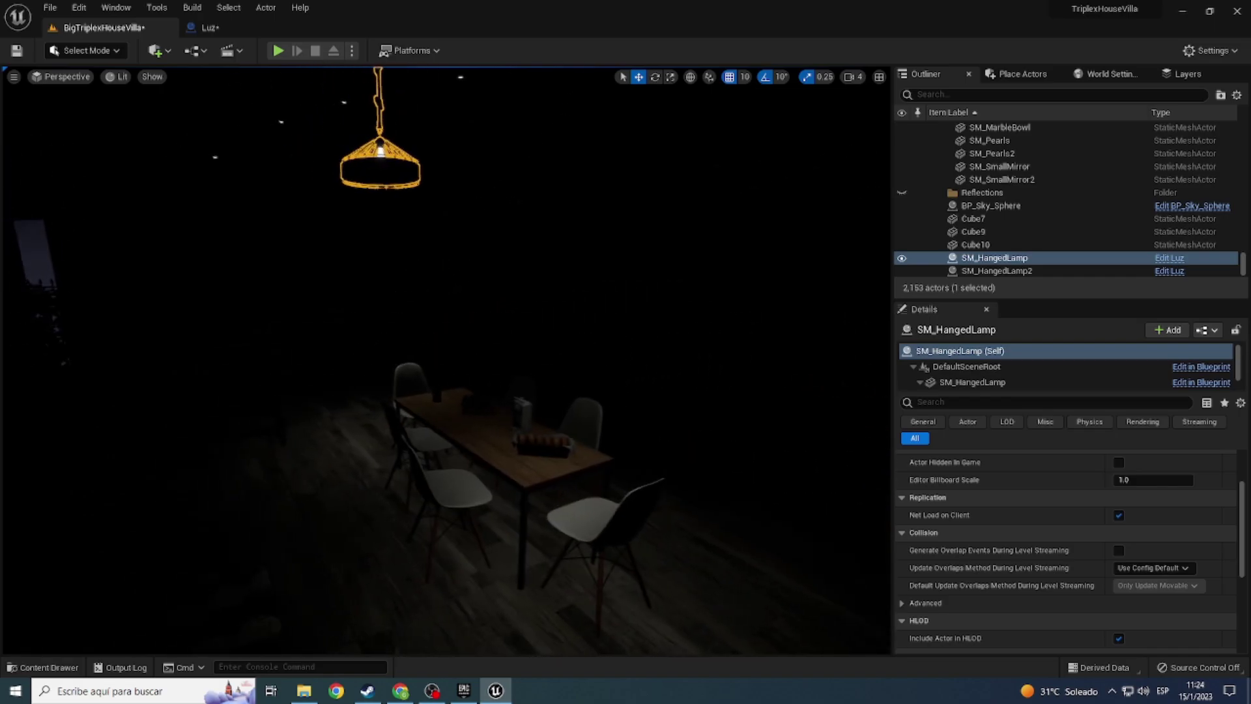
left_click(206, 29)
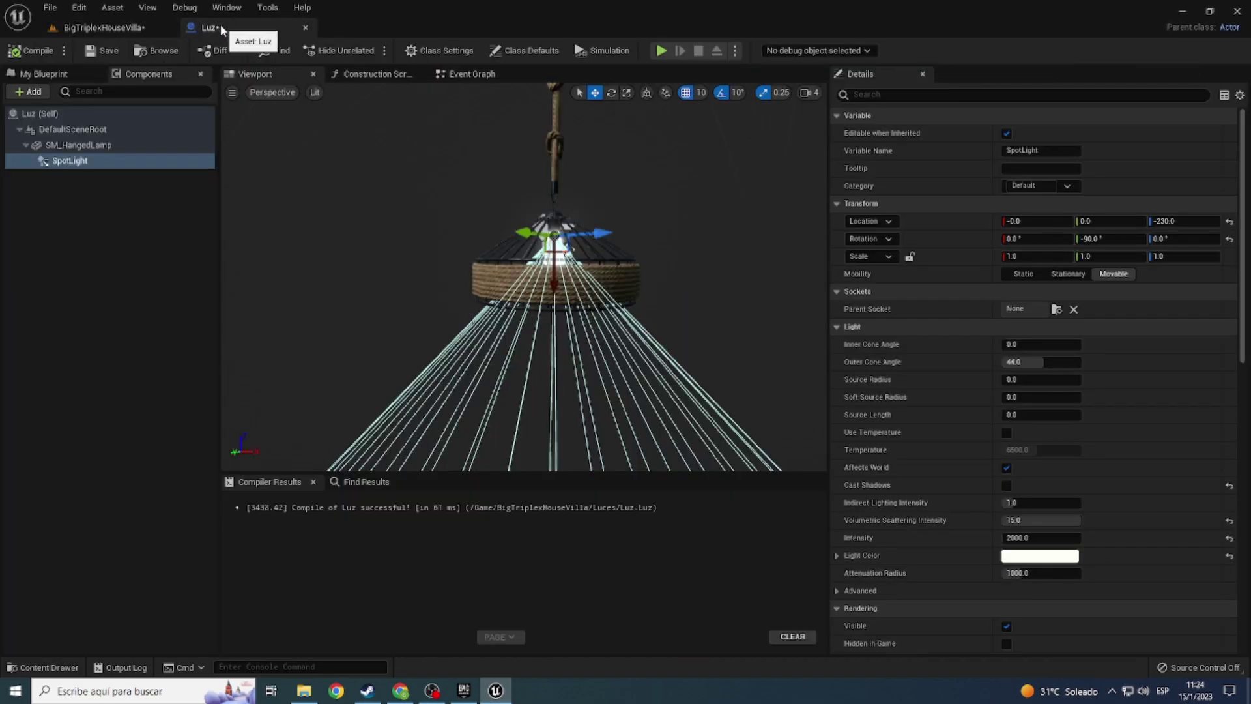
left_click_drag(222, 30, 612, 362)
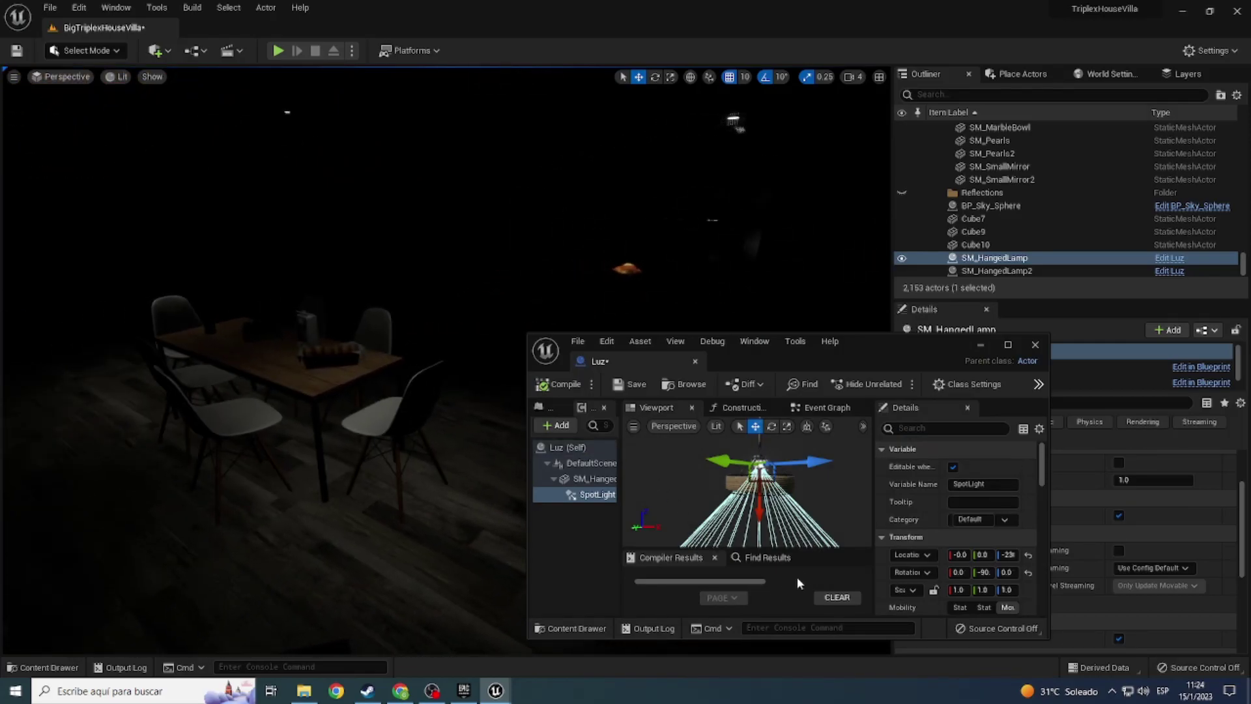
Step: Lower the SpotLight to Z -240 and enlarge the floating Luz window
mouse_move(756, 493)
left_mouse_down()
mouse_move(757, 516)
mouse_move(755, 505)
left_mouse_up()
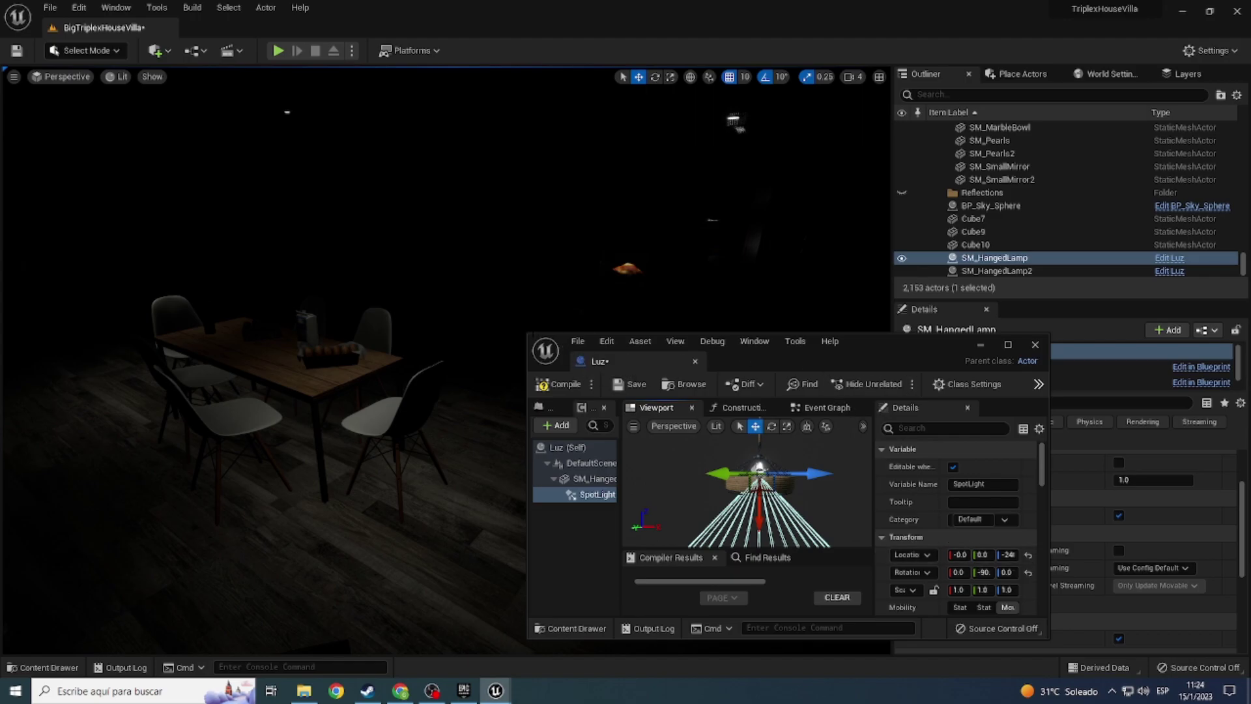
left_click_drag(531, 332, 358, 174)
left_click(389, 225)
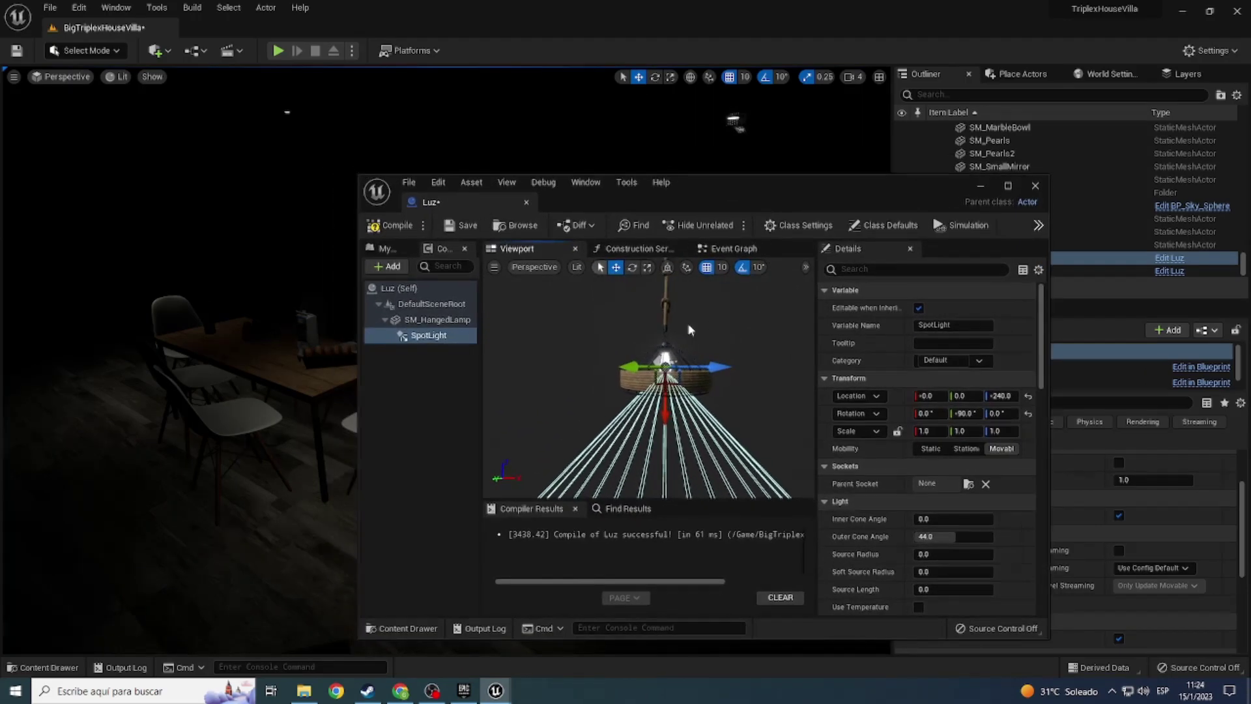
left_click_drag(708, 194, 883, 176)
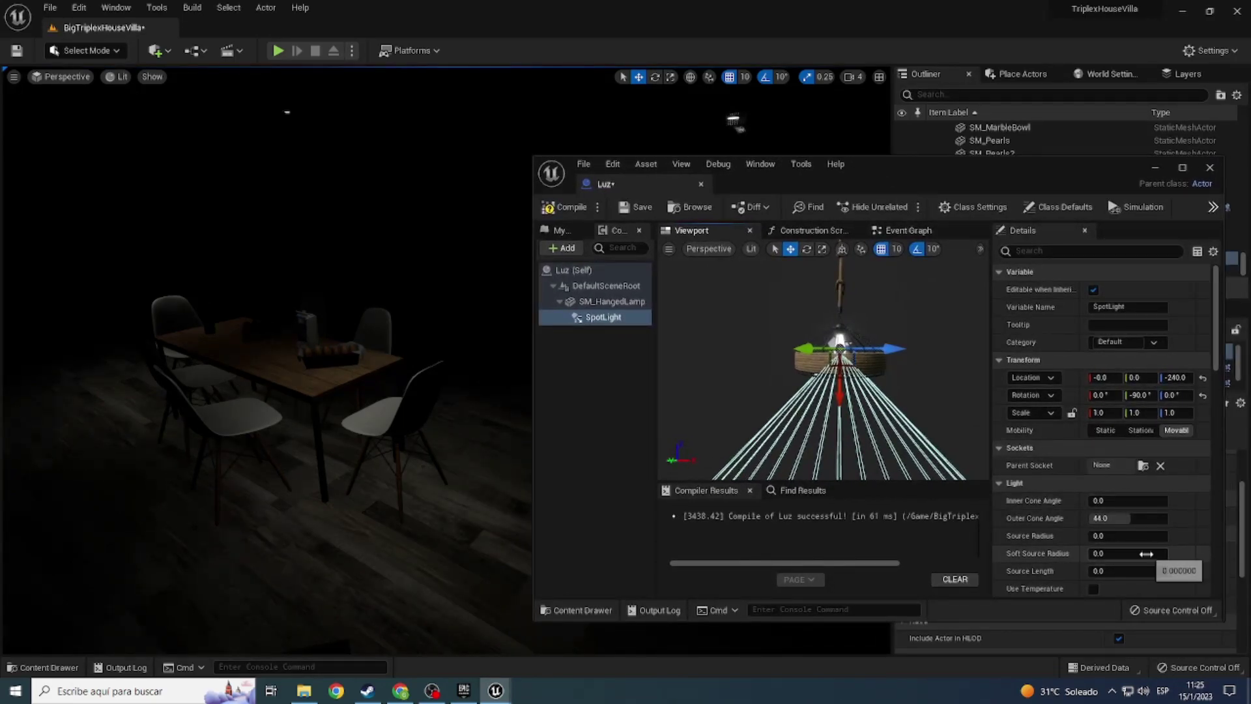
Step: Widen the Outer Cone Angle to about 74.3, compile, and dock Luz back beside the level
scroll(1159, 560, "down", 2)
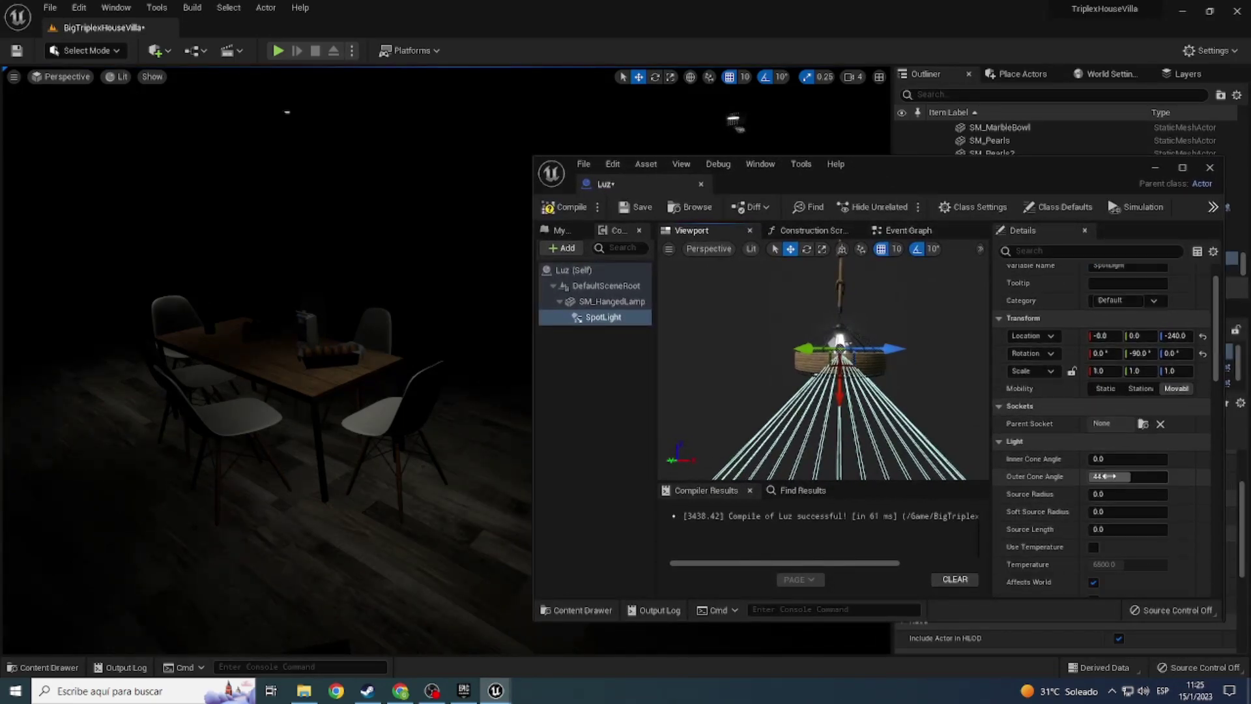
left_click_drag(1105, 476, 1160, 476)
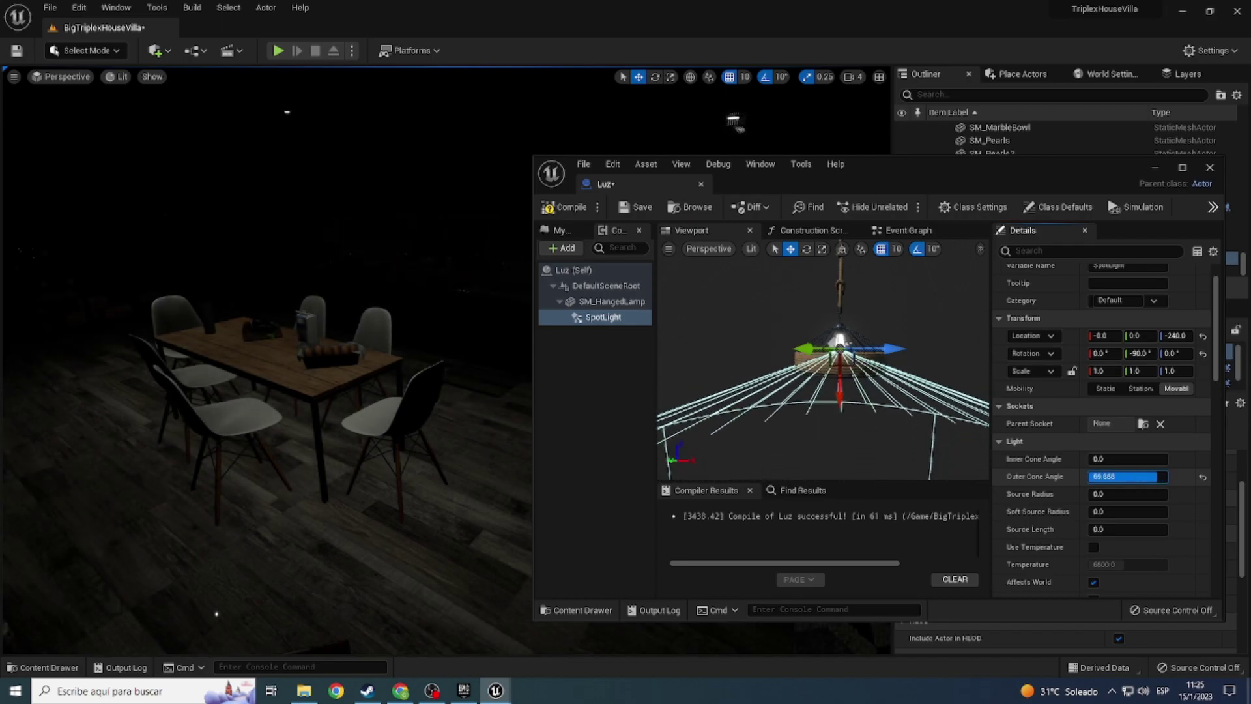
left_click_drag(1159, 476, 1147, 476)
left_click(566, 204)
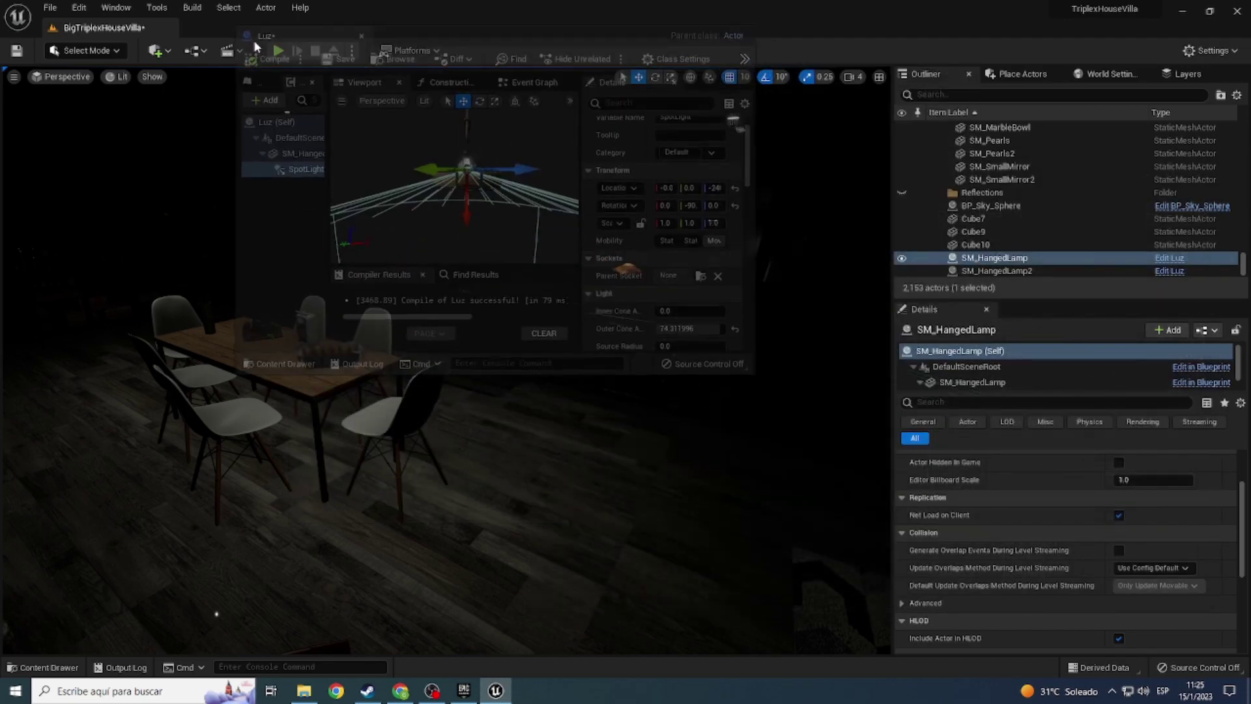
left_click_drag(637, 192, 206, 27)
left_click(101, 27)
key("f")
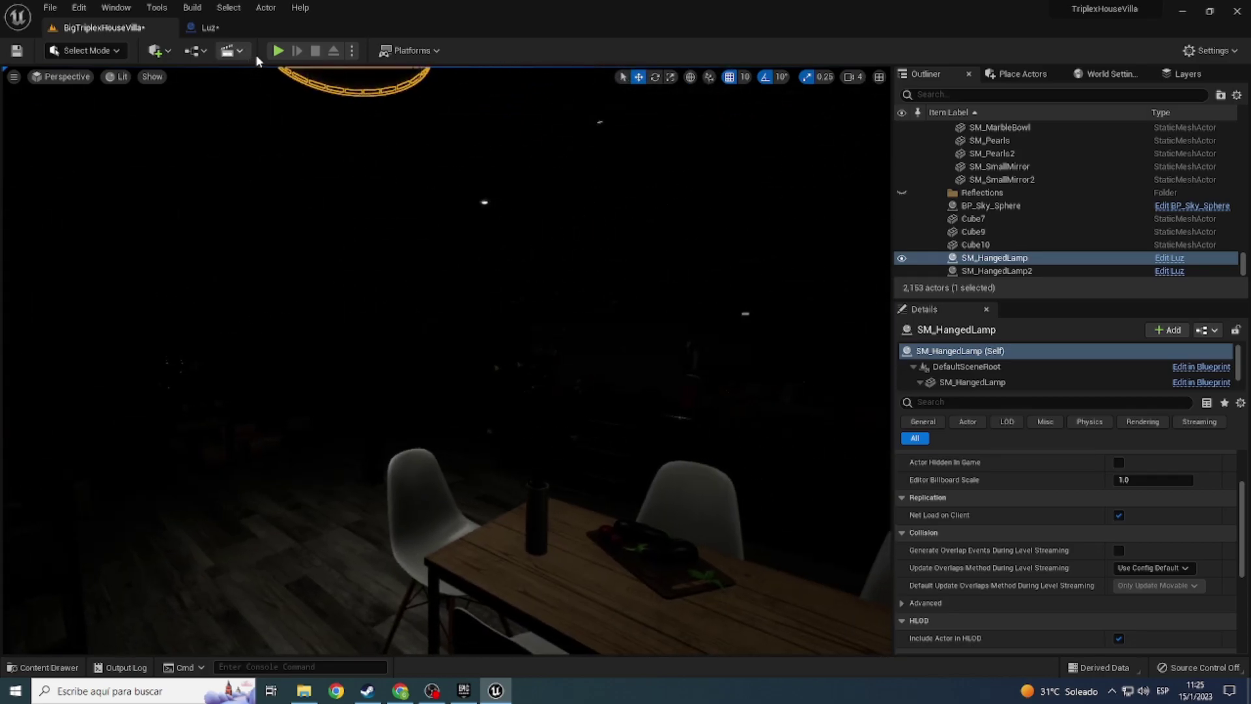
Step: Play-test the level, then inspect the living room ceiling in Unlit and Lit views
left_click(278, 50)
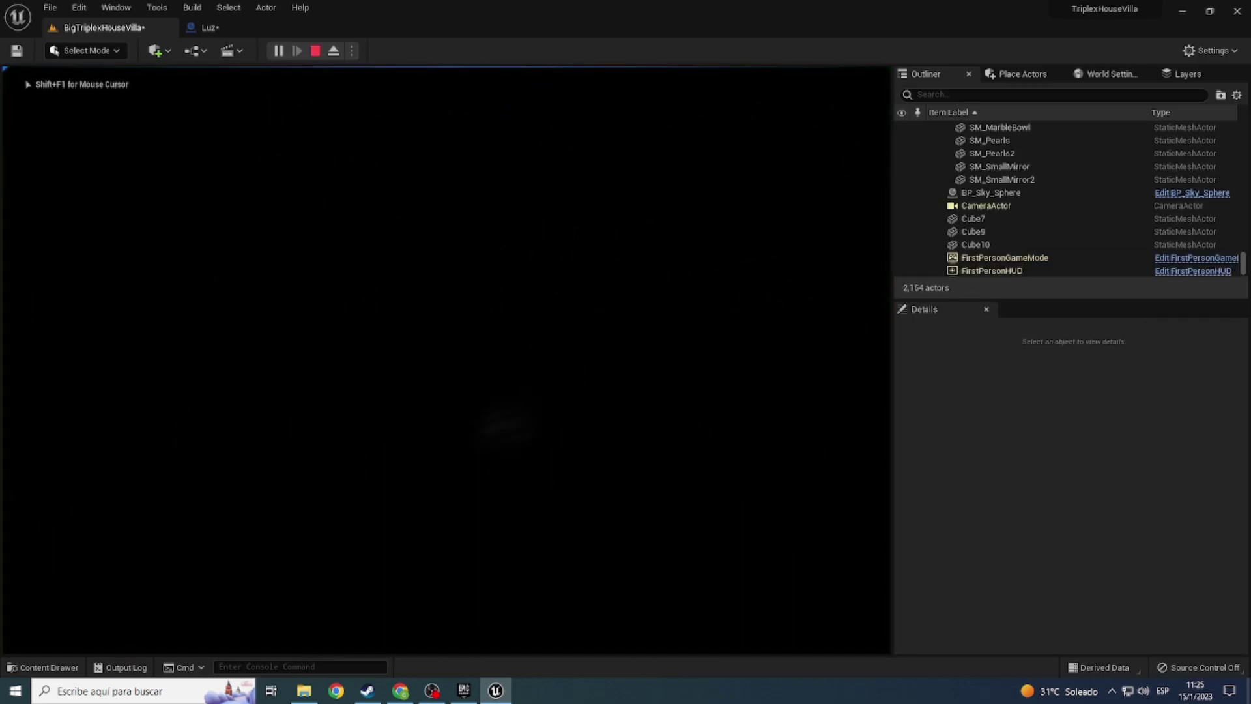
key("Escape")
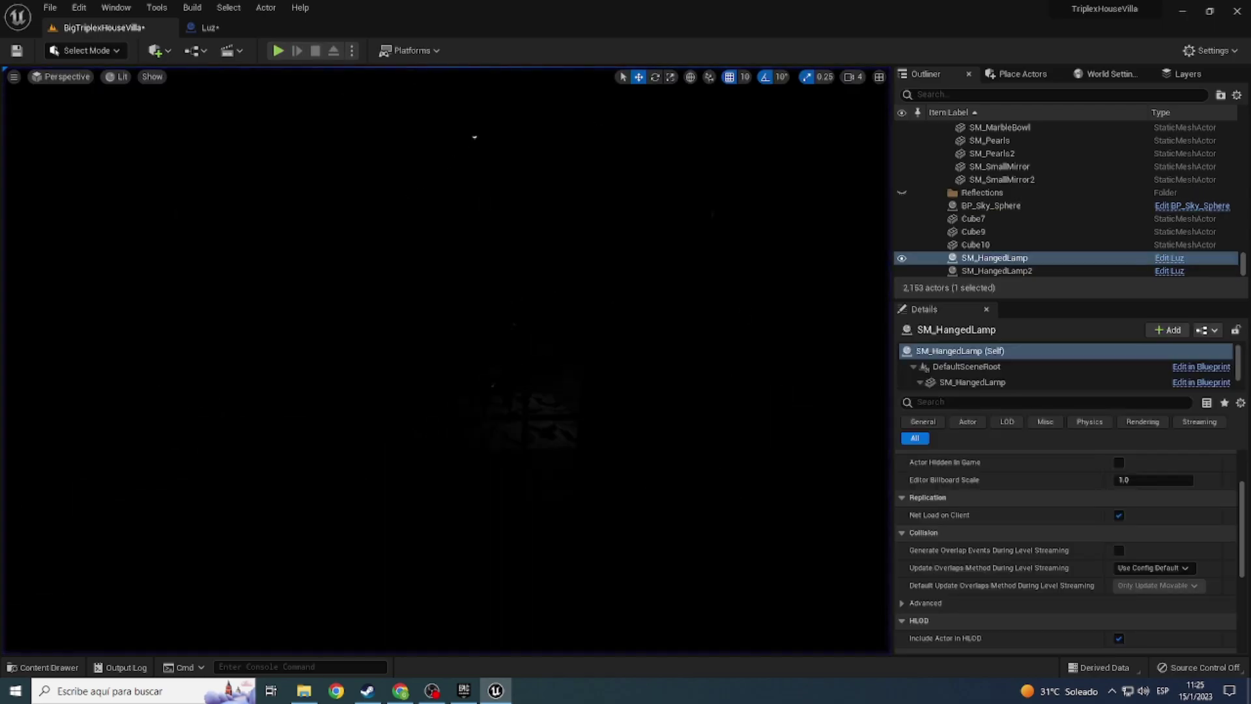
left_click(112, 78)
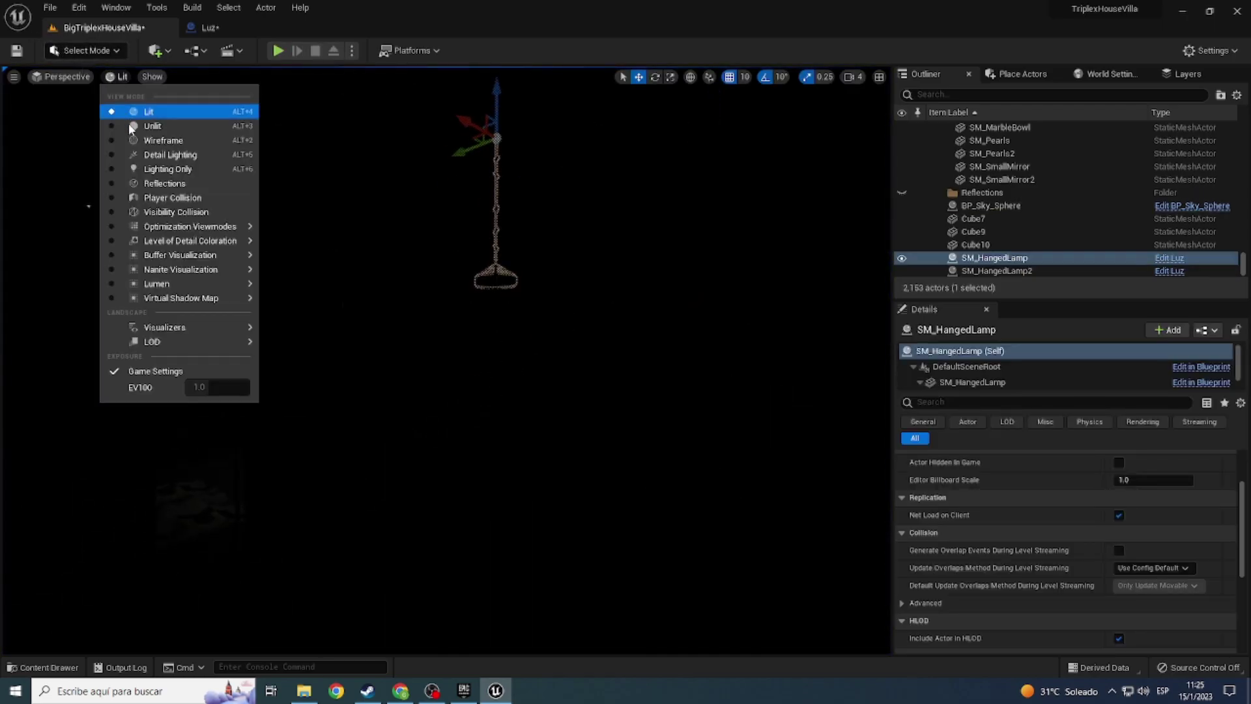
left_click(130, 129)
right_click_drag(511, 463, 507, 263)
key("w")
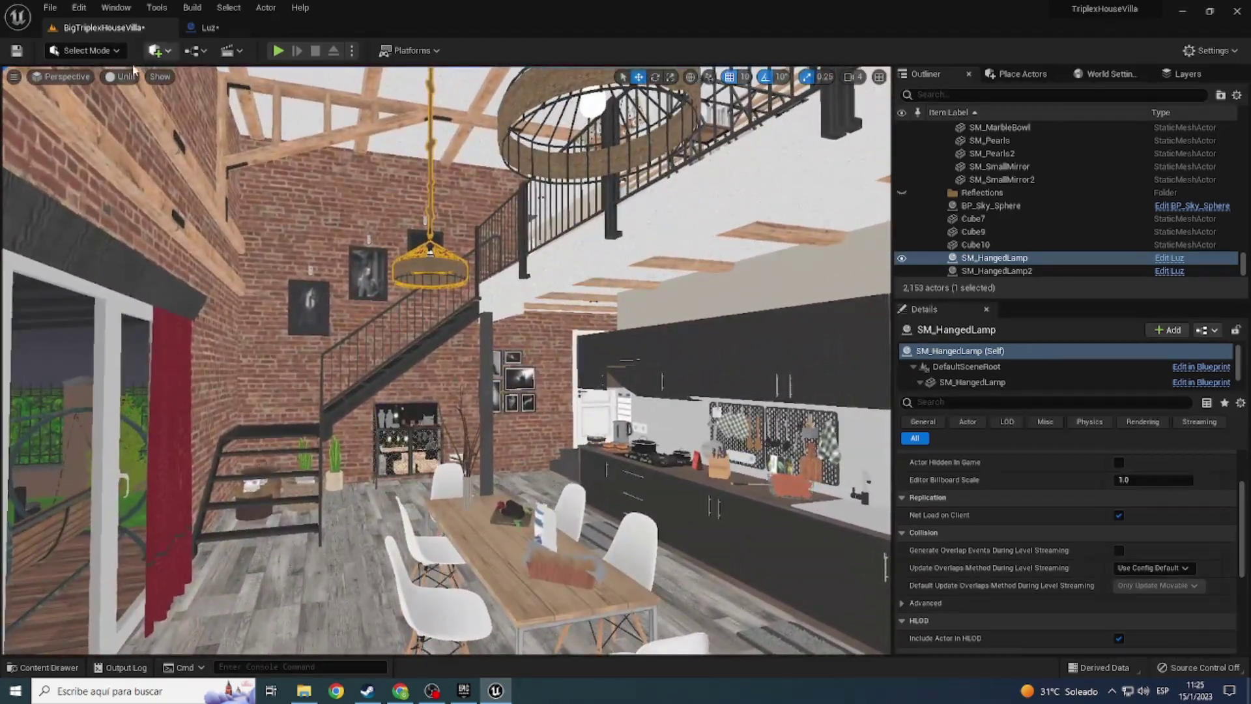
left_click(120, 76)
left_click(127, 107)
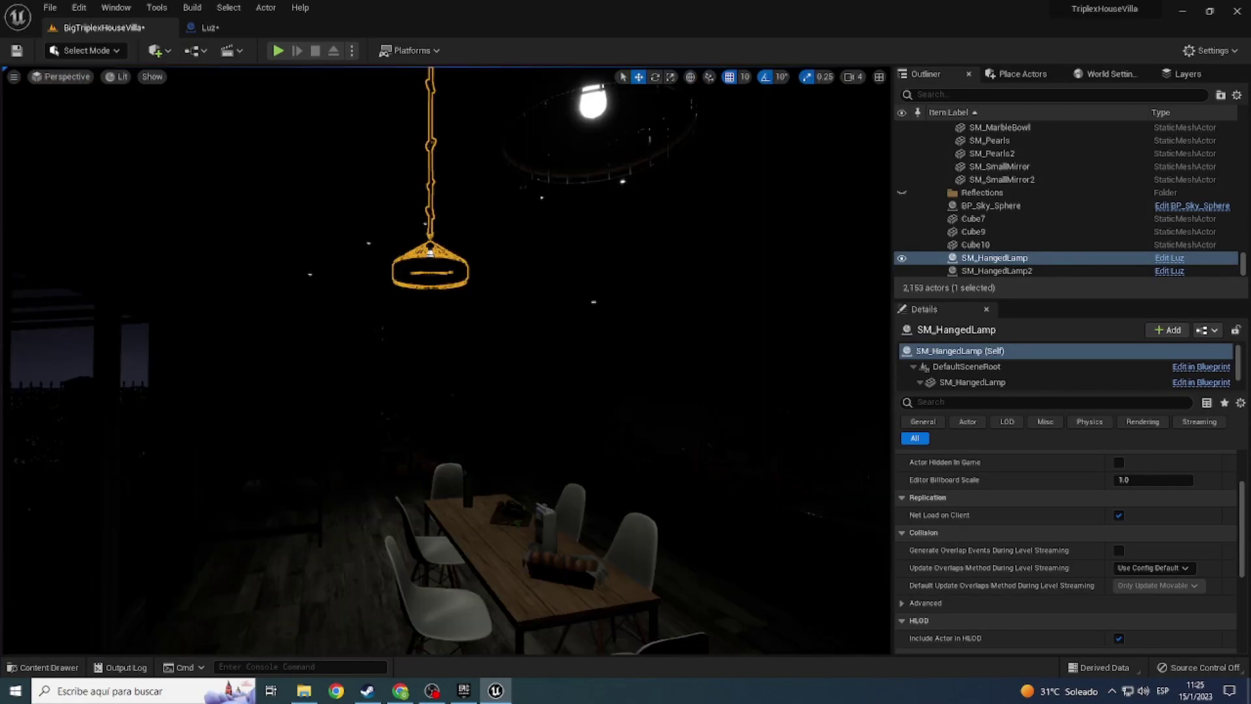
right_click_drag(507, 264, 506, 263)
left_click(248, 130)
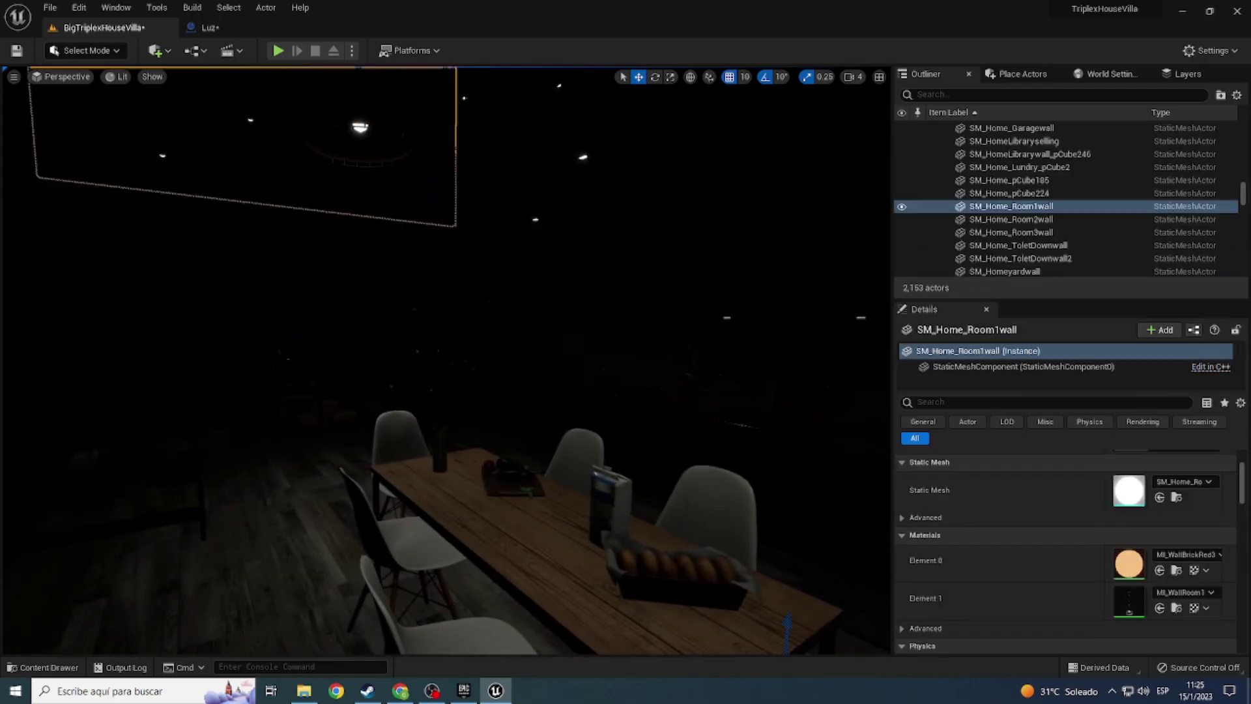
Step: Lower the Luz SpotLight to Z -250 and recompile the blueprint
key("ctrl+space")
left_click(252, 36)
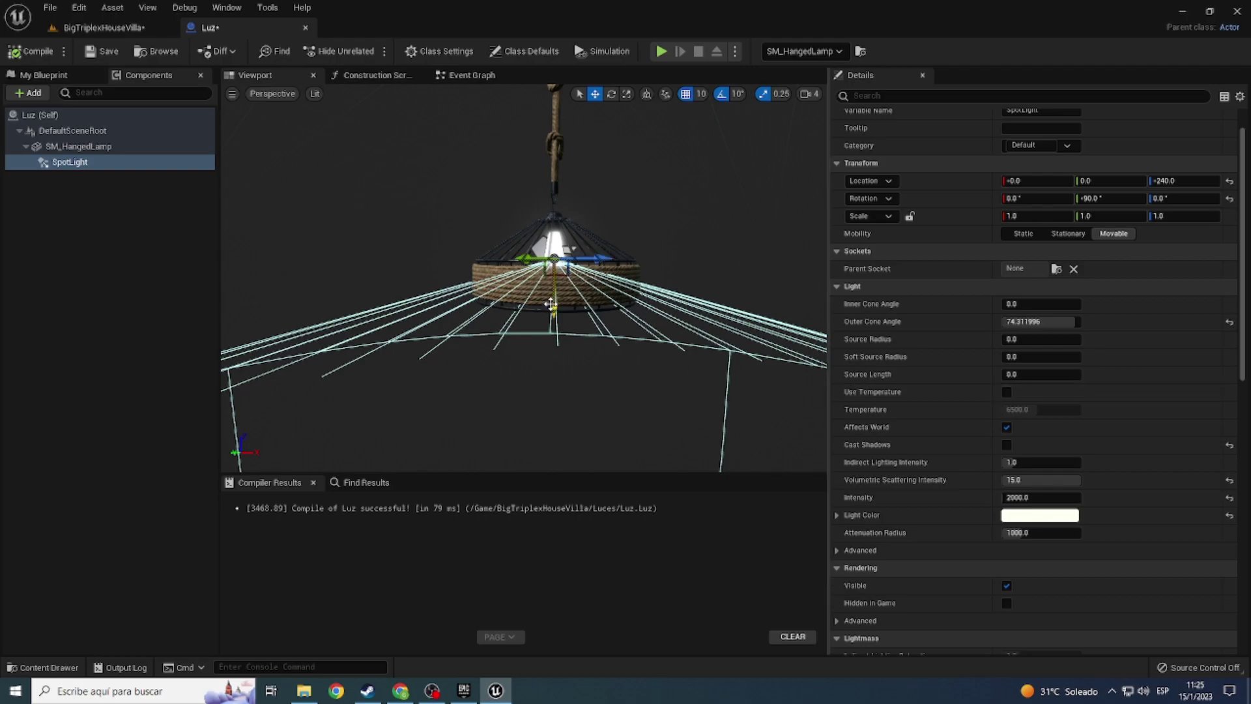
left_click_drag(551, 304, 551, 329)
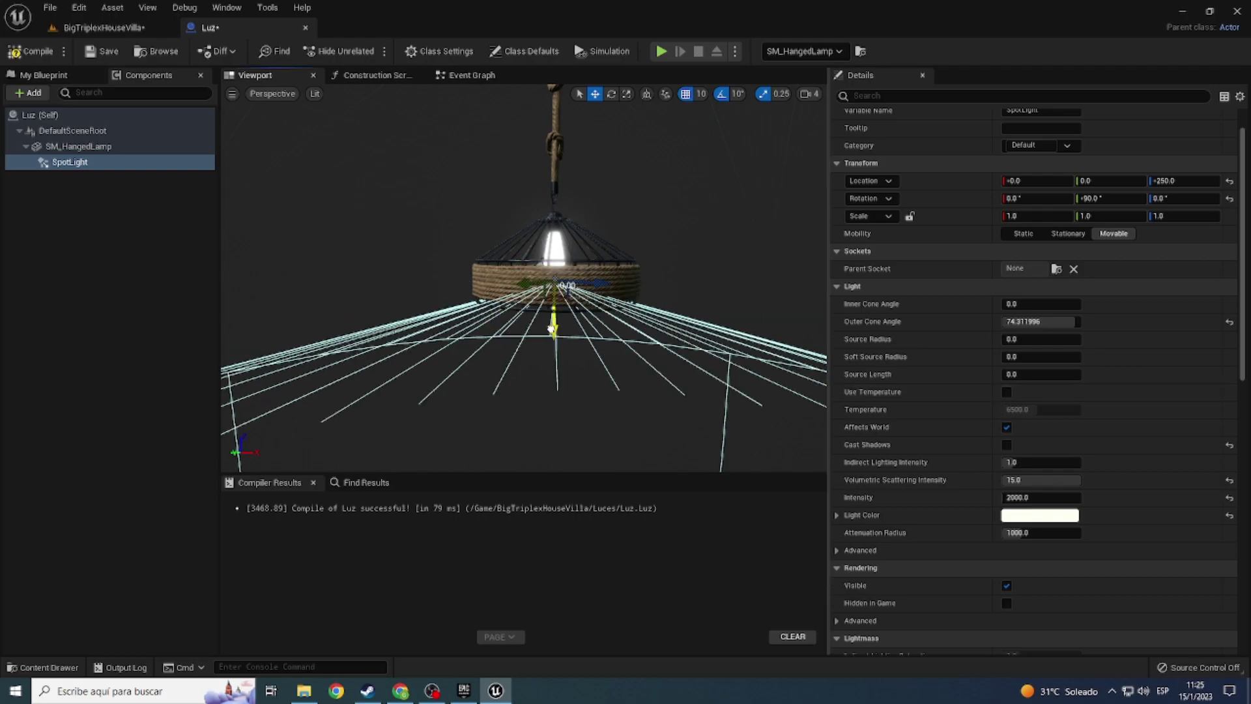
left_click(26, 52)
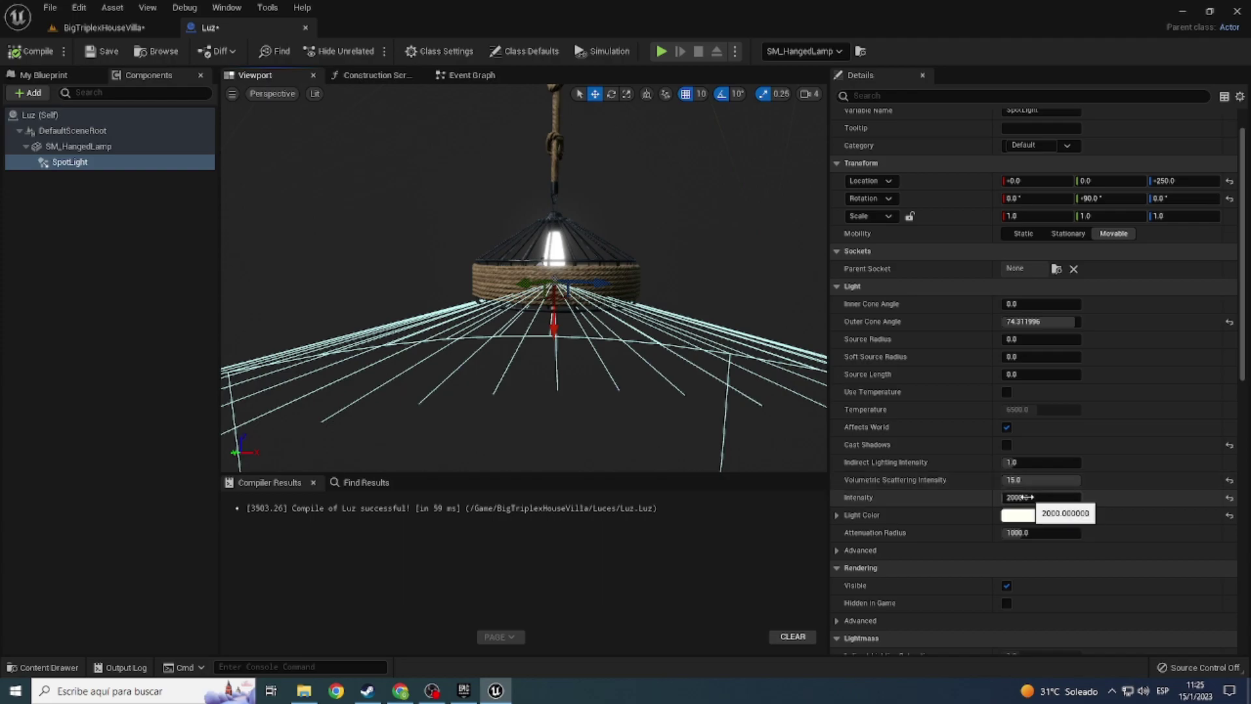
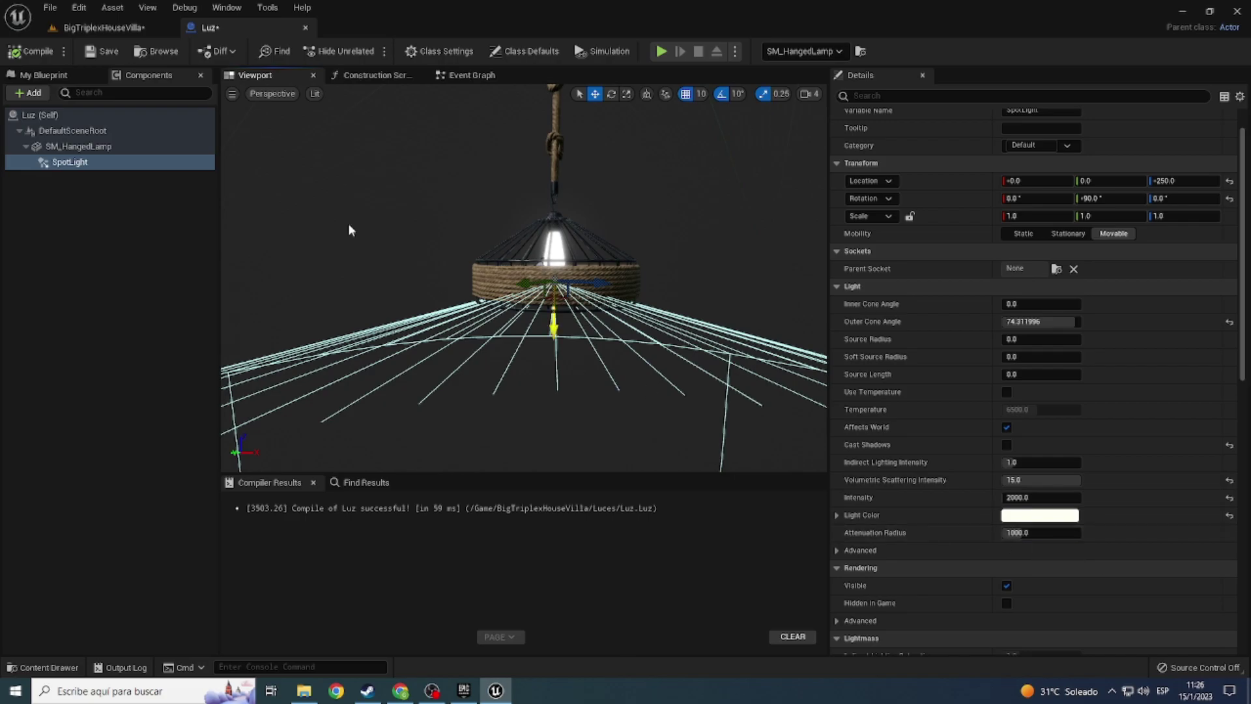
Step: Float the Luz blueprint editor in its own window and scroll down to the light settings
left_click_drag(207, 27, 586, 345)
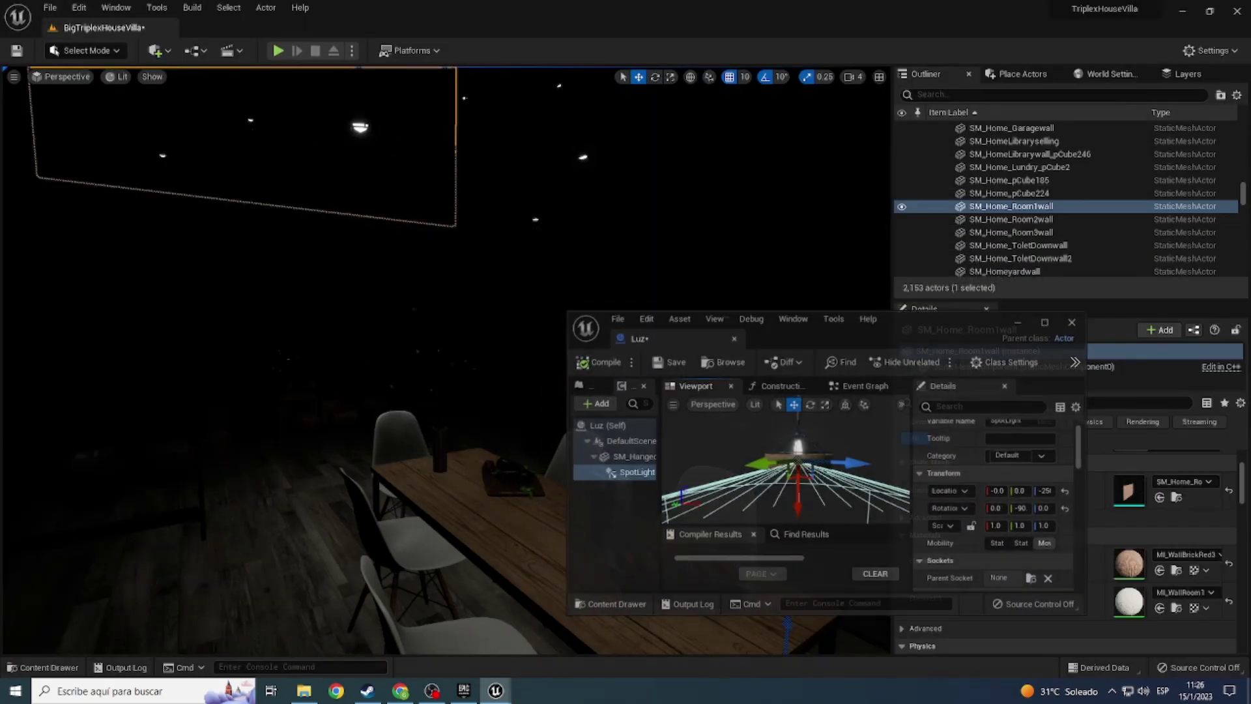
scroll(1034, 511, "down", 5)
scroll(1034, 511, "down", 5)
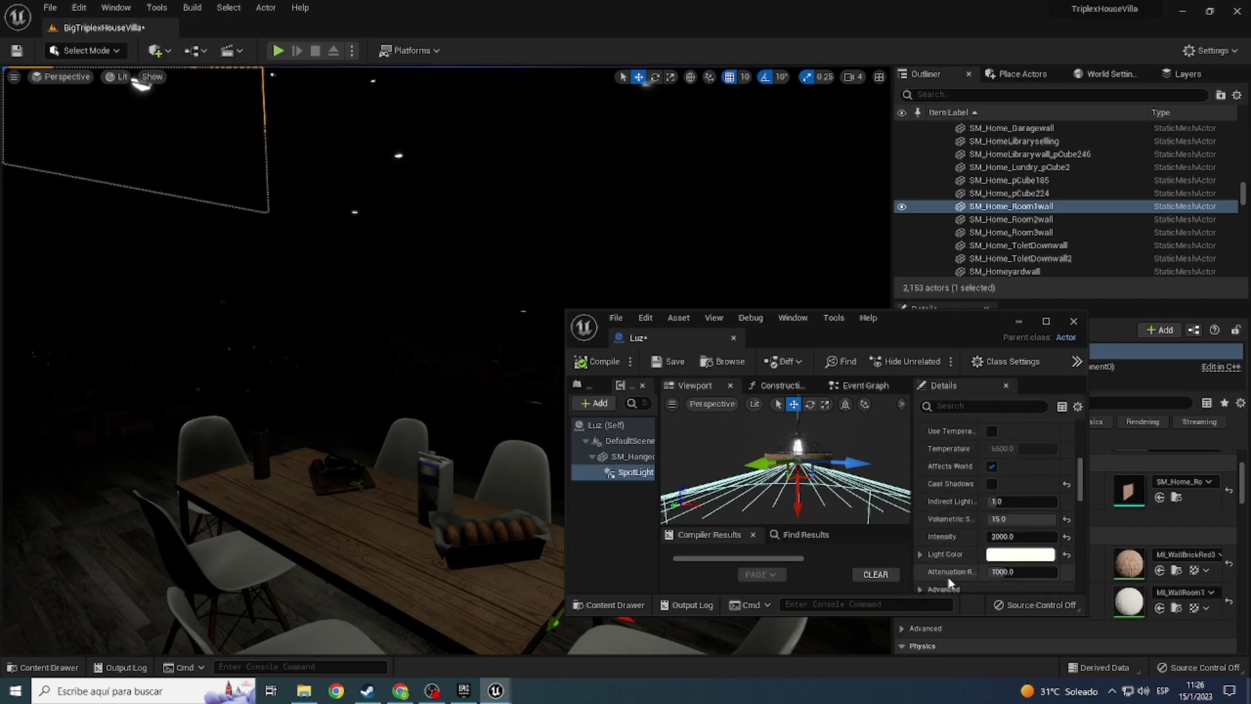
scroll(949, 581, "down", 1)
Step: Try an attenuation radius of 8 on the Luz spotlight, then undo it back to 1000
left_click(1020, 550)
type("8")
key("Return")
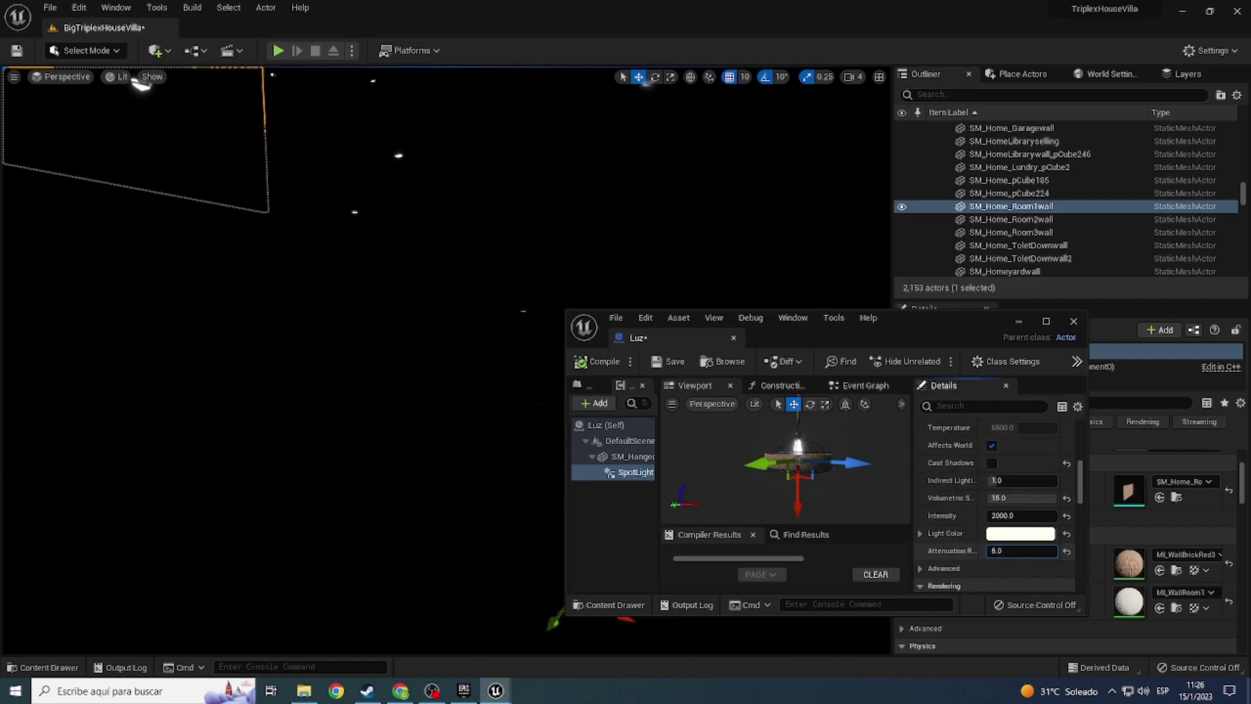
mouse_move(1020, 550)
left_mouse_down()
mouse_move(1048, 551)
mouse_move(1010, 550)
left_mouse_up()
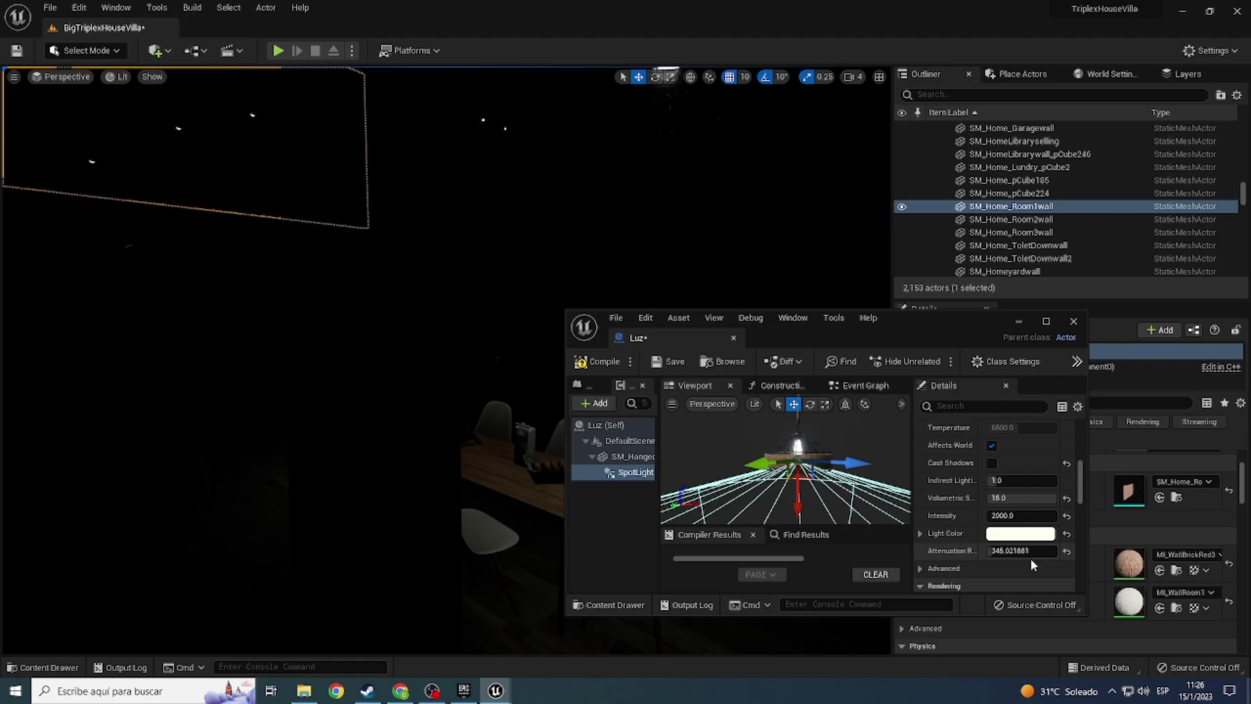
key("ctrl+z")
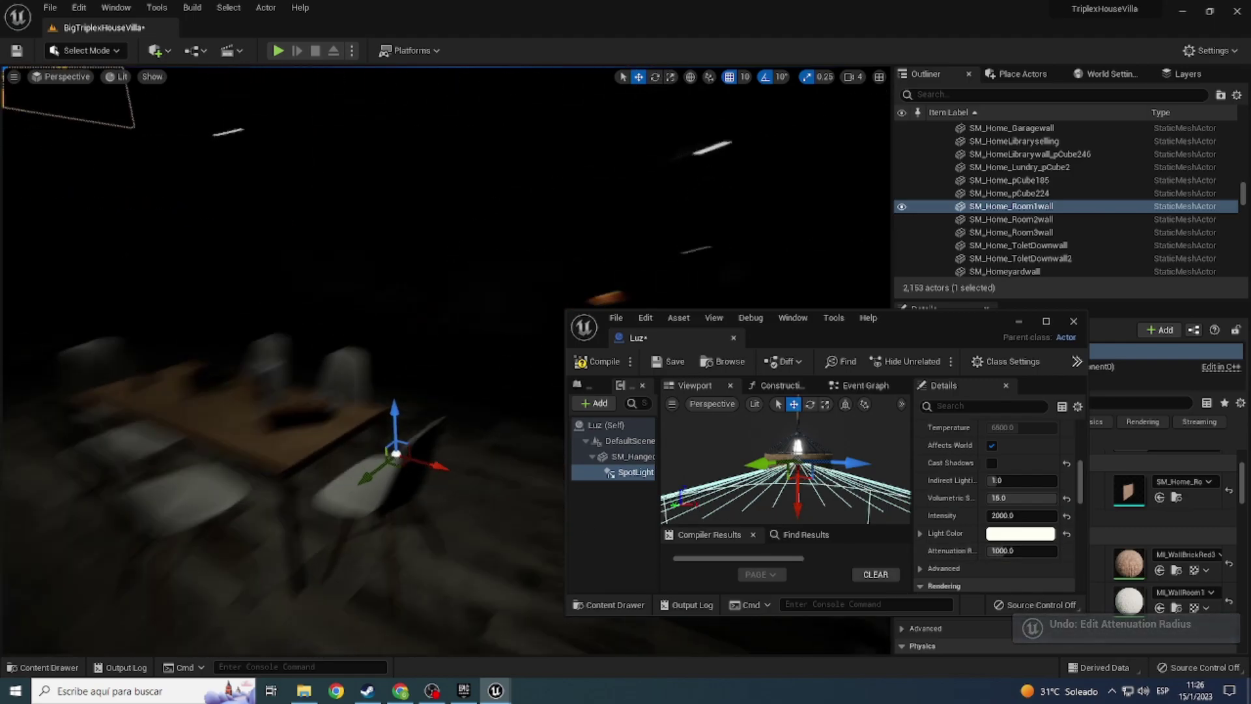
right_click_drag(390, 391, 391, 391)
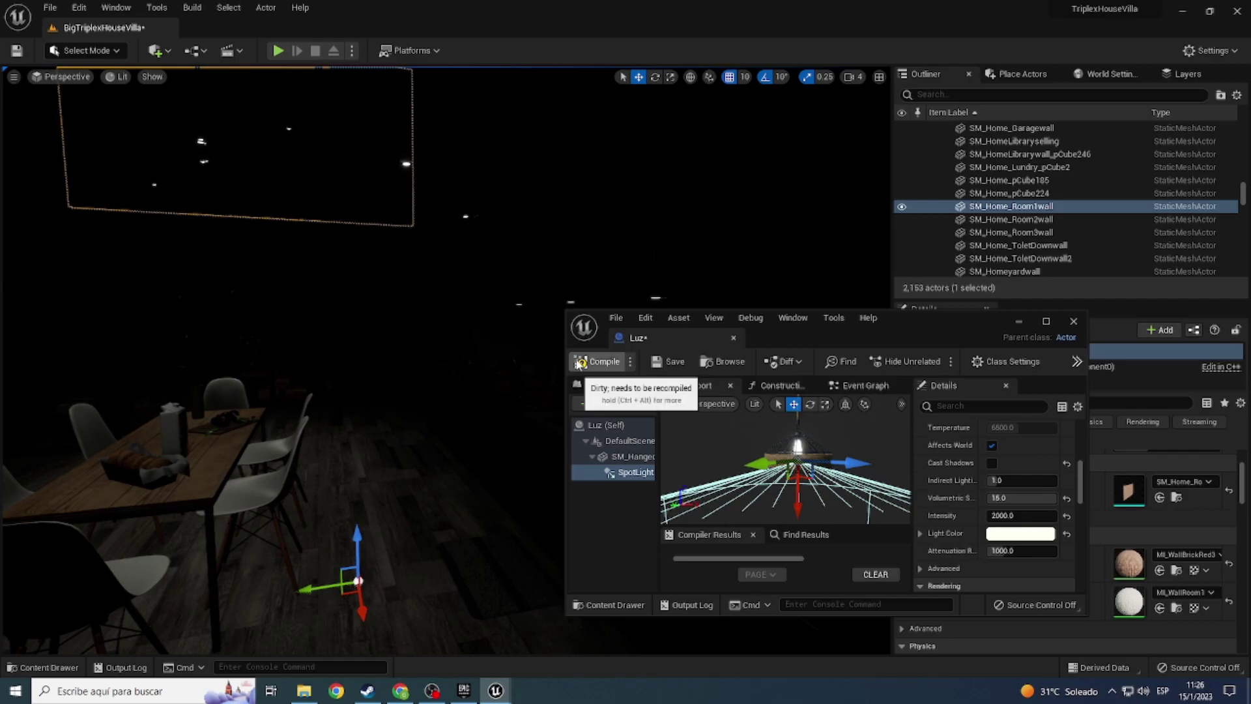
Step: Compile Luz at intensity 2000, undoing the soft source radius and source length changes
left_click(1014, 519)
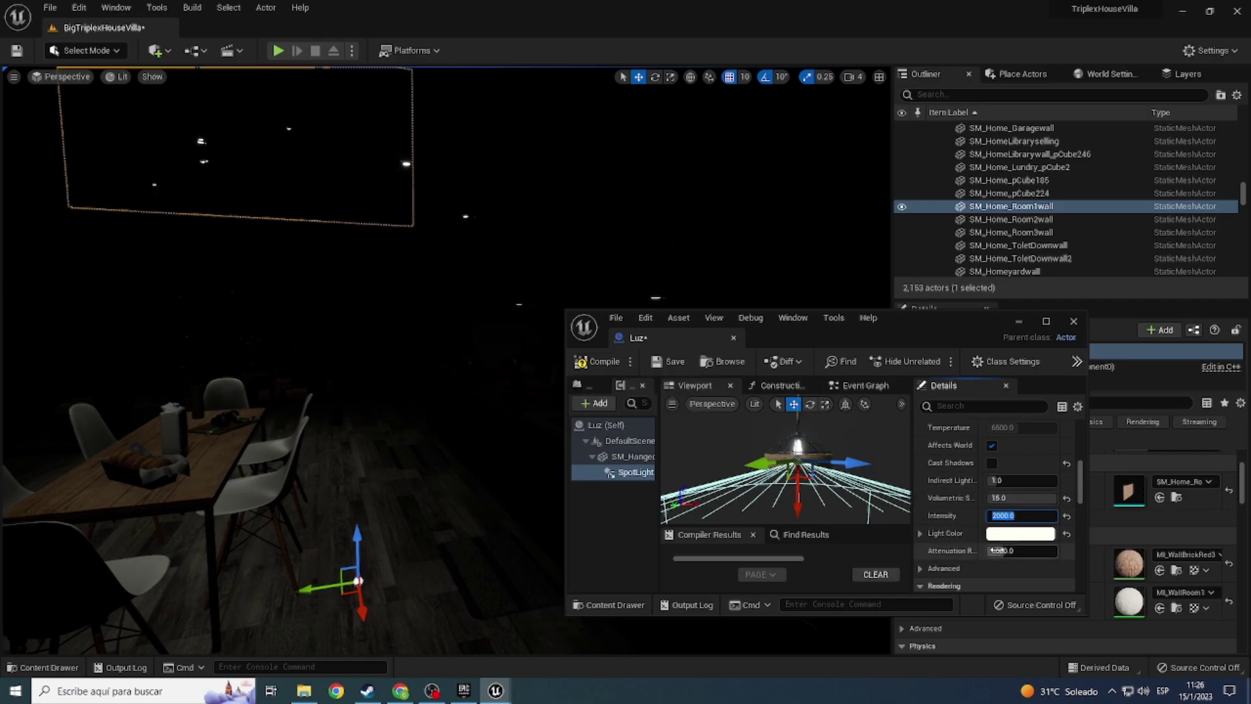
left_click(593, 361)
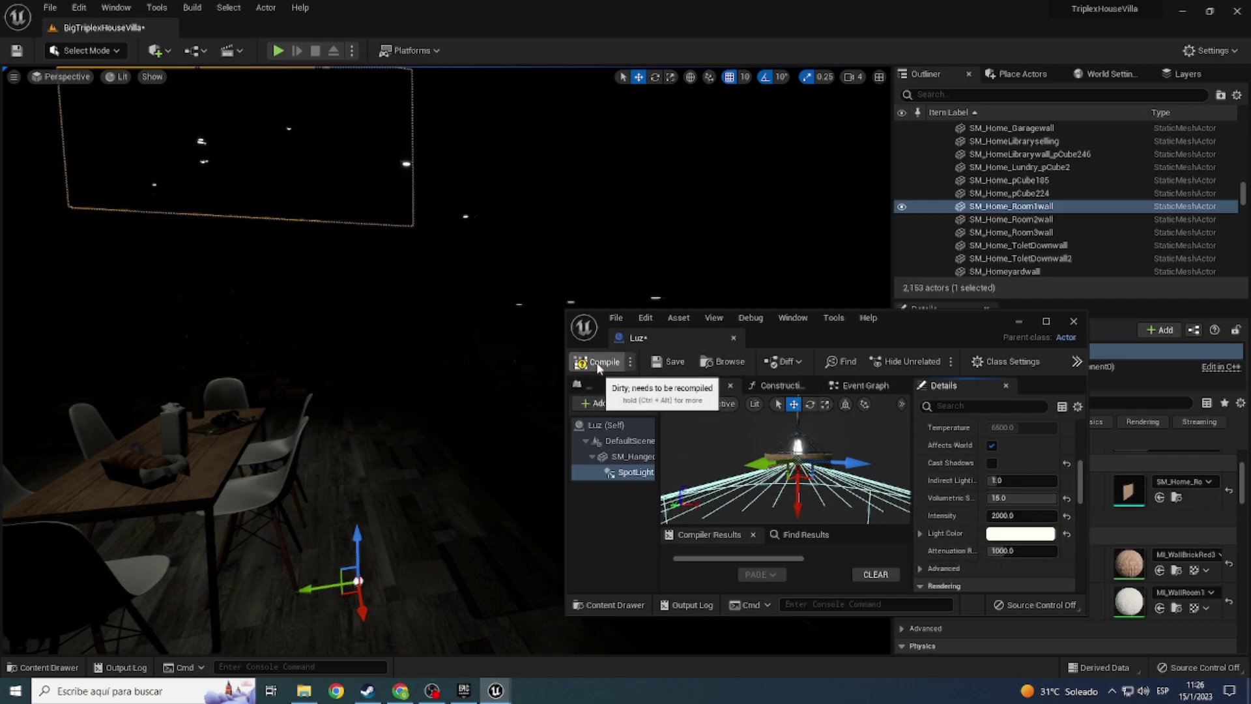
scroll(1016, 499, "up", 2)
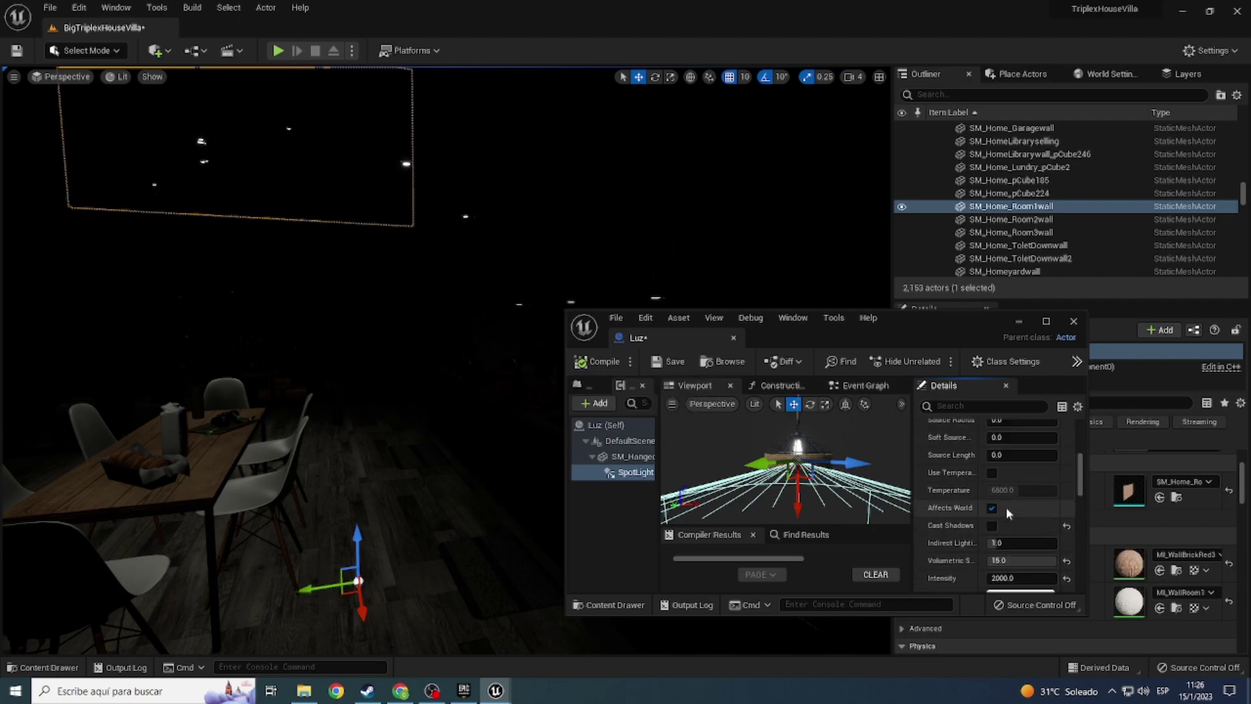
scroll(1020, 516, "up", 2)
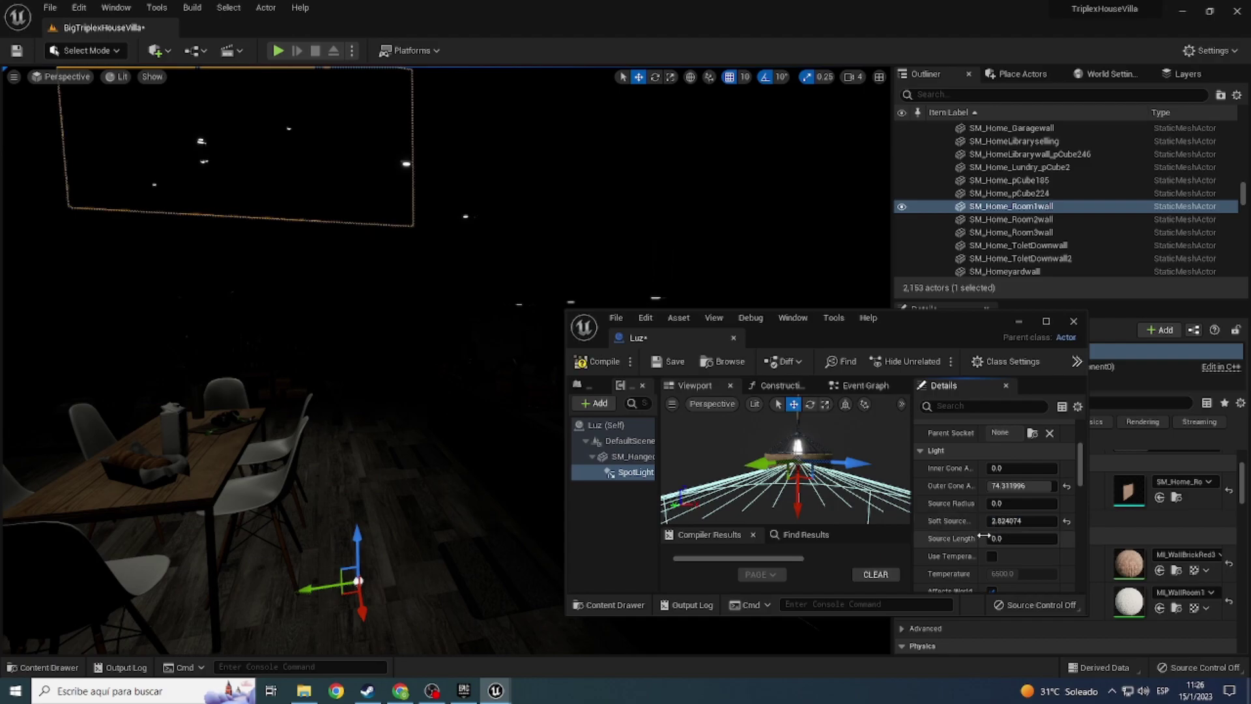
key("ctrl+z")
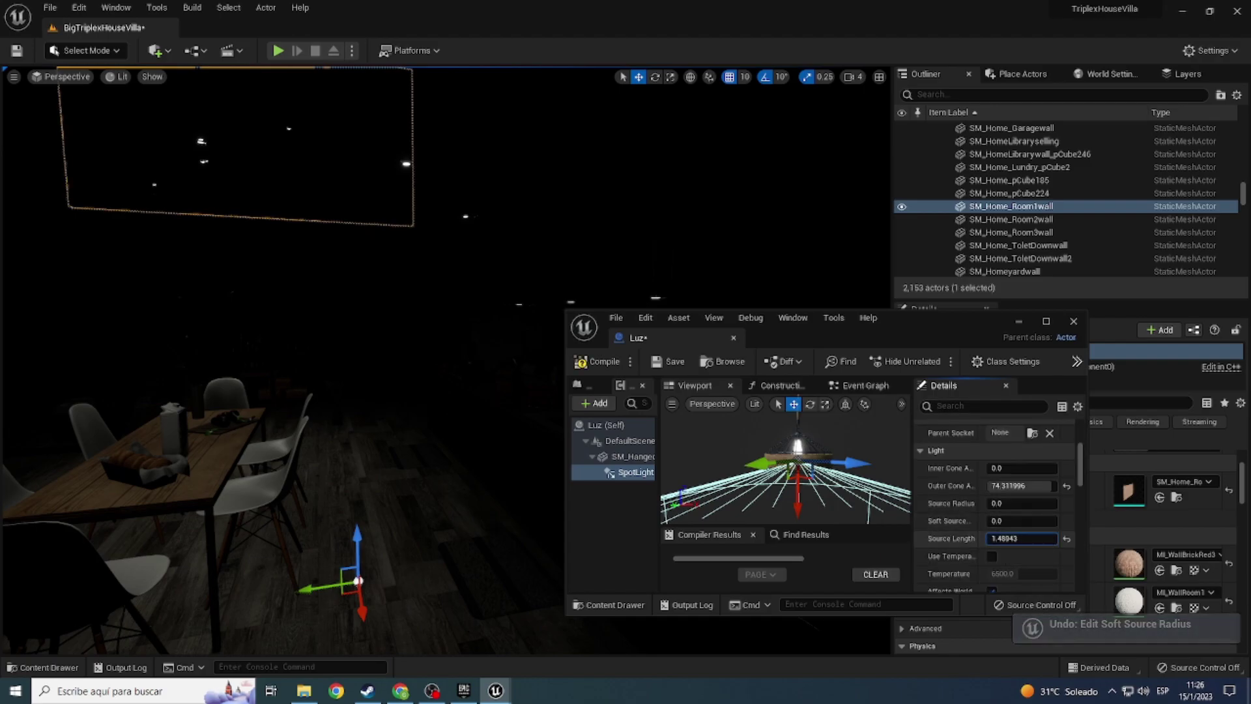
key("ctrl+z")
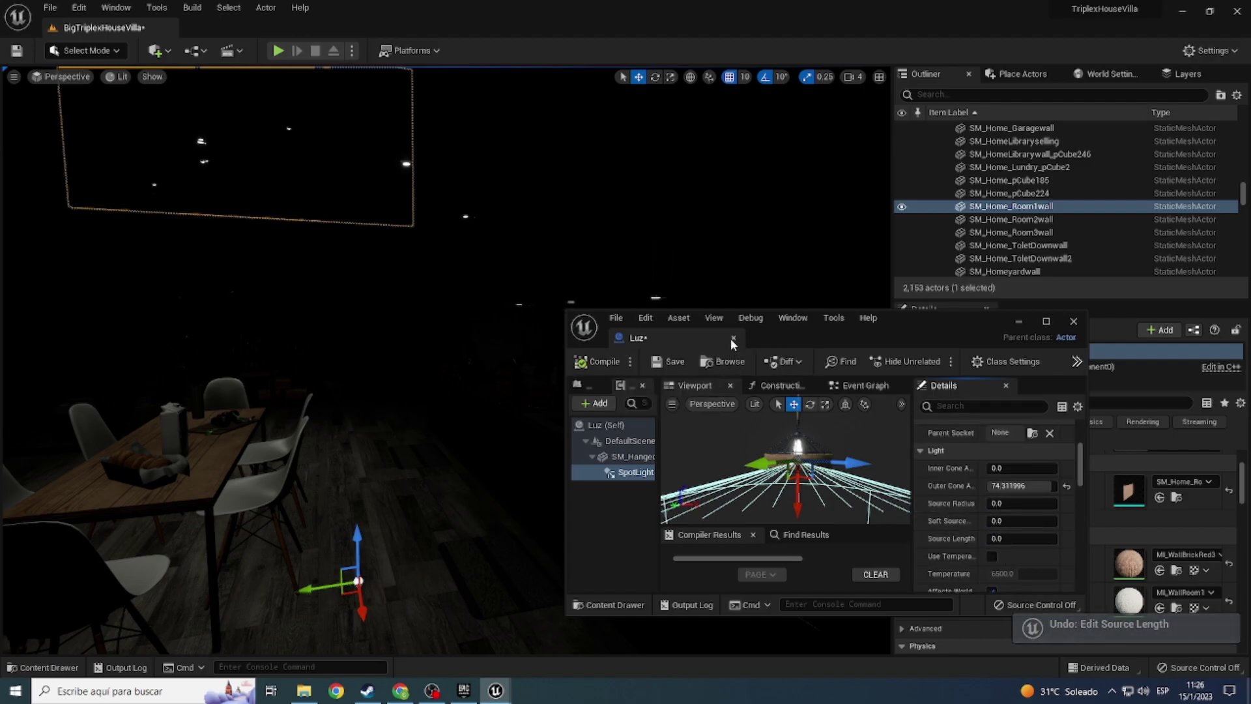
mouse_move(573, 371)
right_mouse_down()
mouse_move(547, 351)
mouse_move(482, 560)
right_mouse_up()
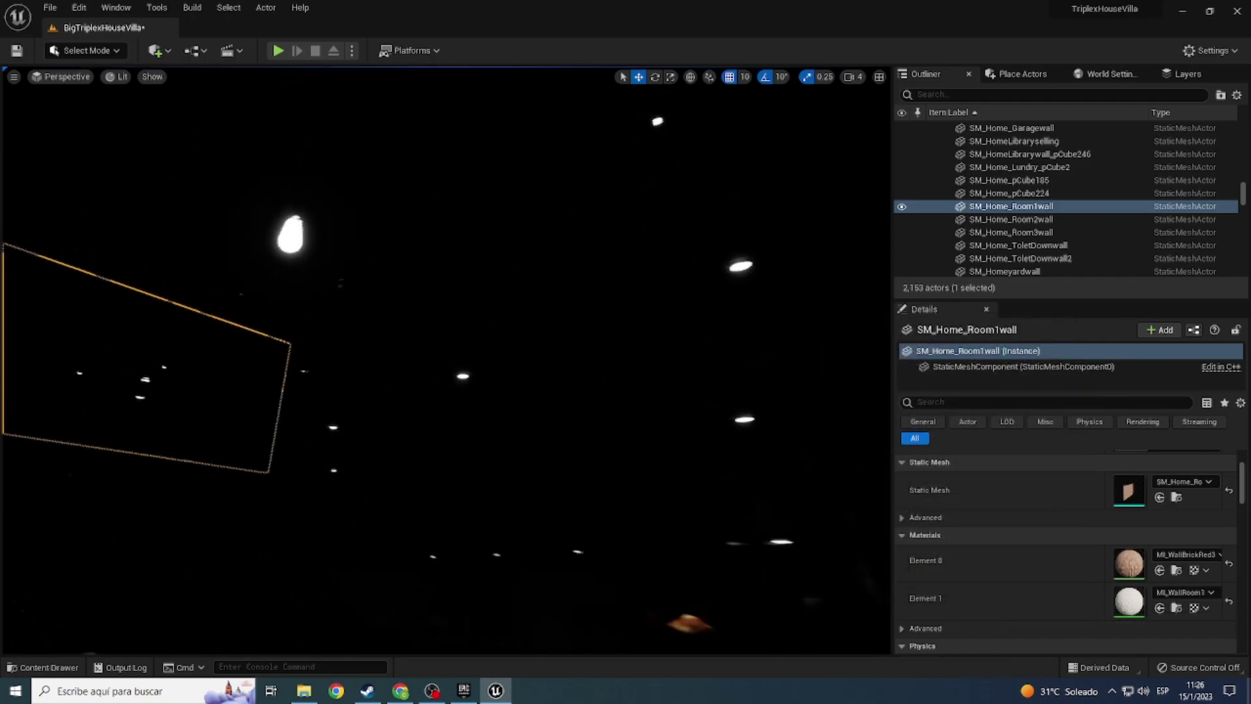
Step: Create an Actor blueprint class named Luz_2_ in the Luces folder and open it
key("ctrl+space")
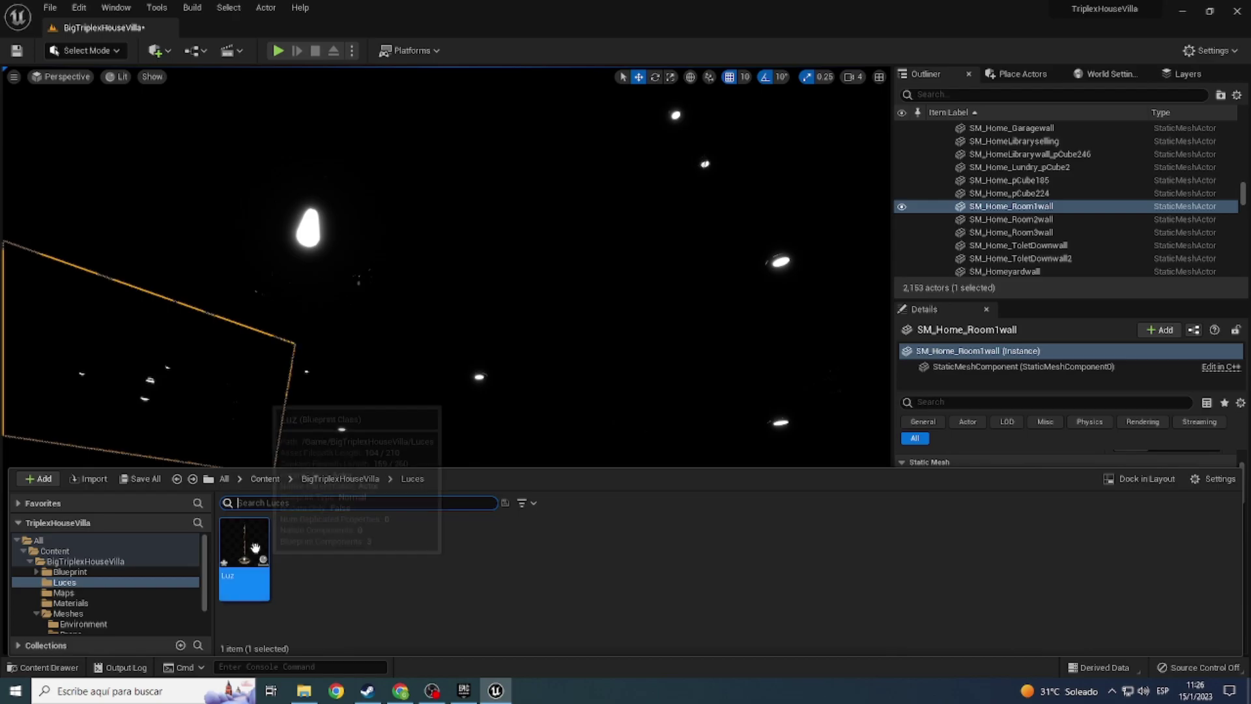
right_click(256, 550)
mouse_move(314, 340)
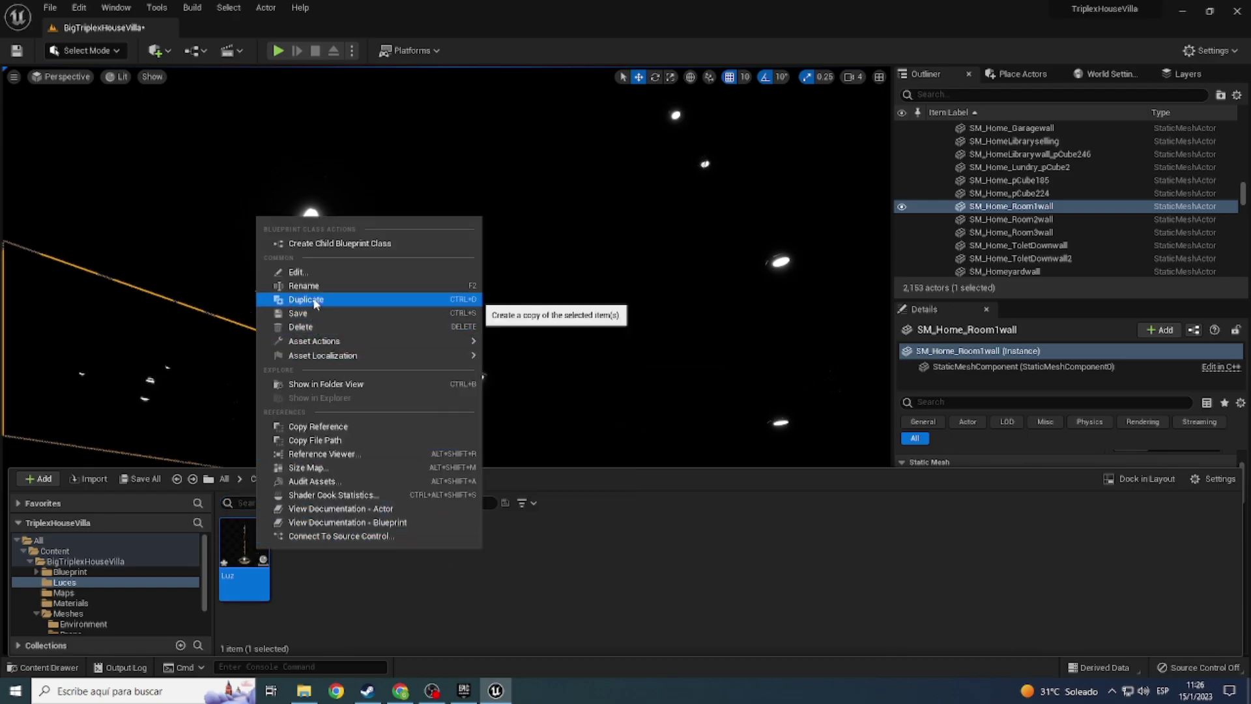
right_click(308, 567)
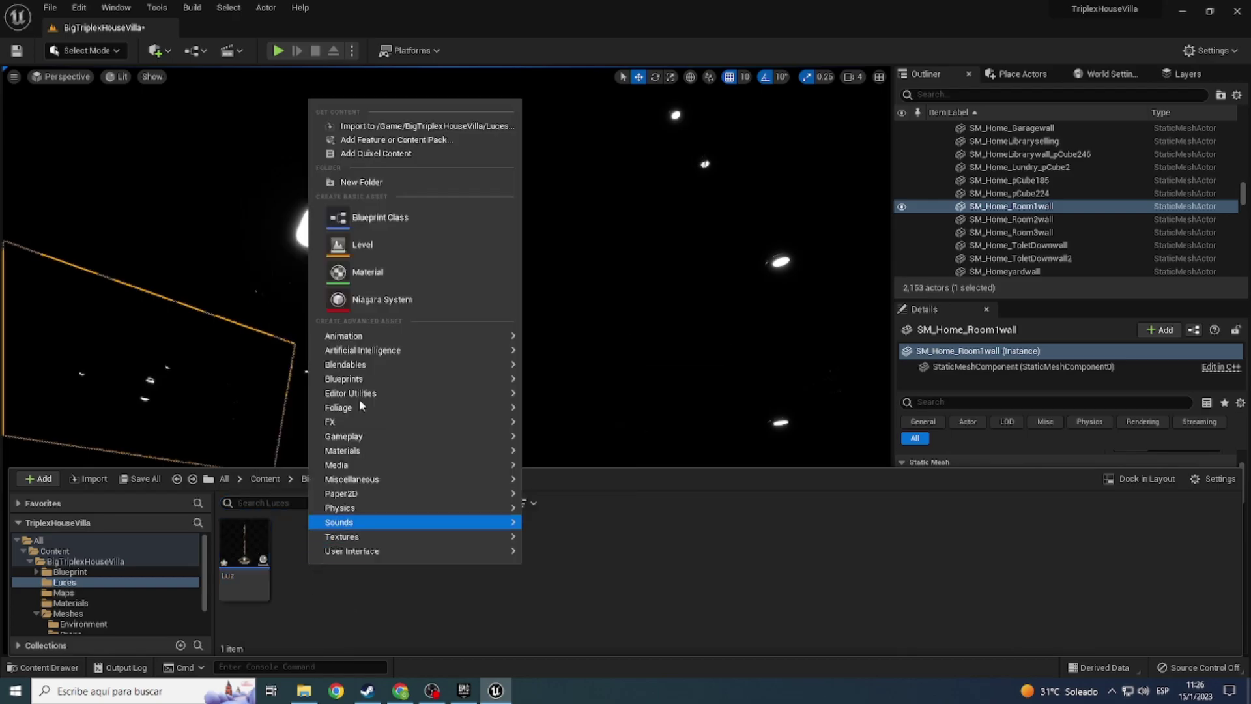
left_click(355, 218)
left_click(469, 240)
type("Luz")
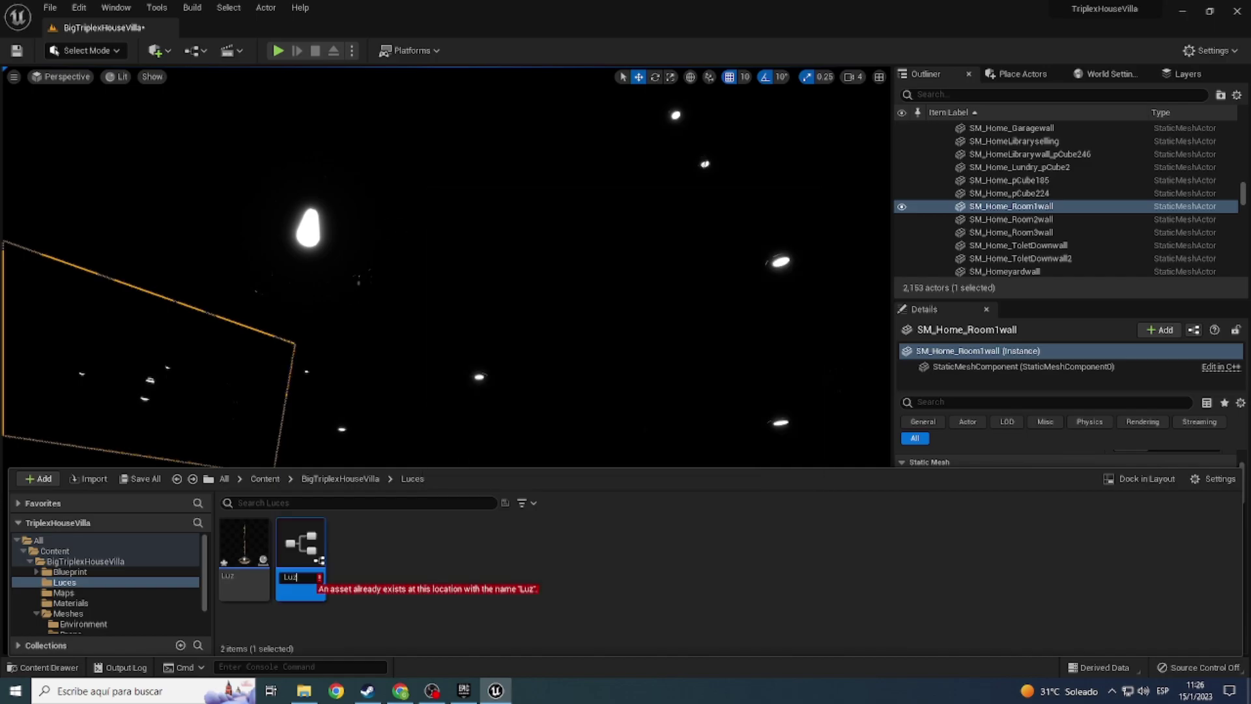
type("_2_")
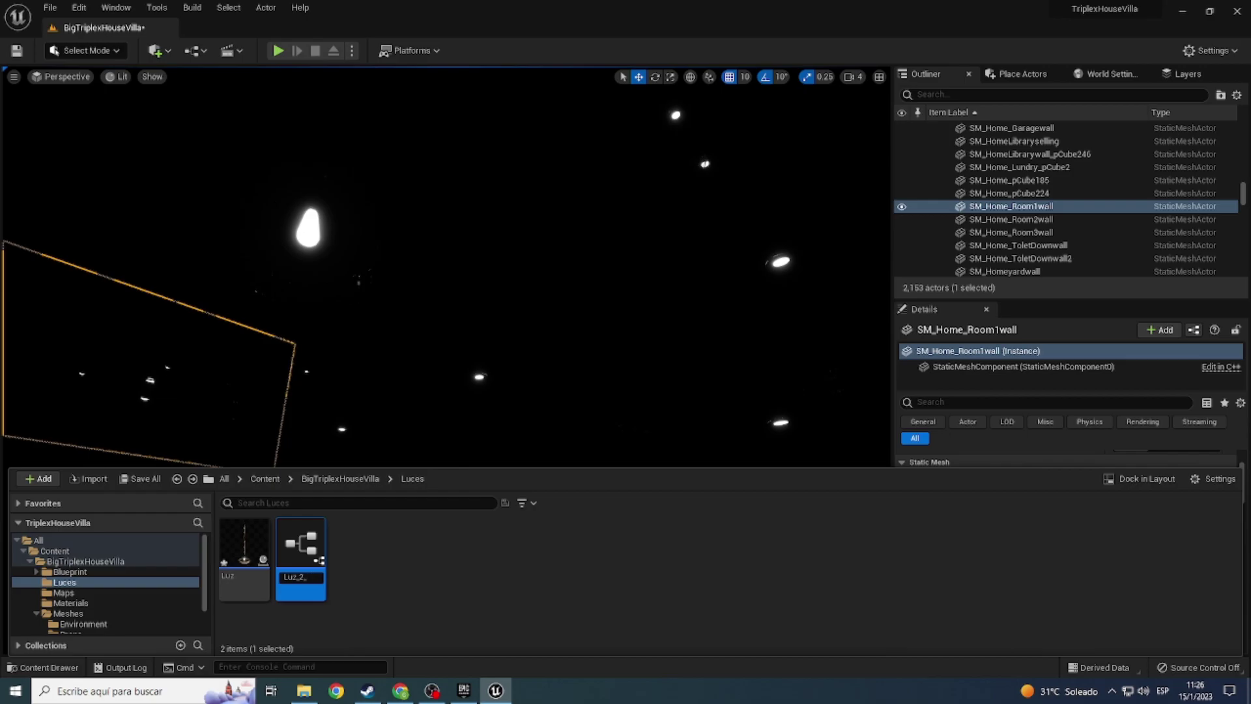
key("Return")
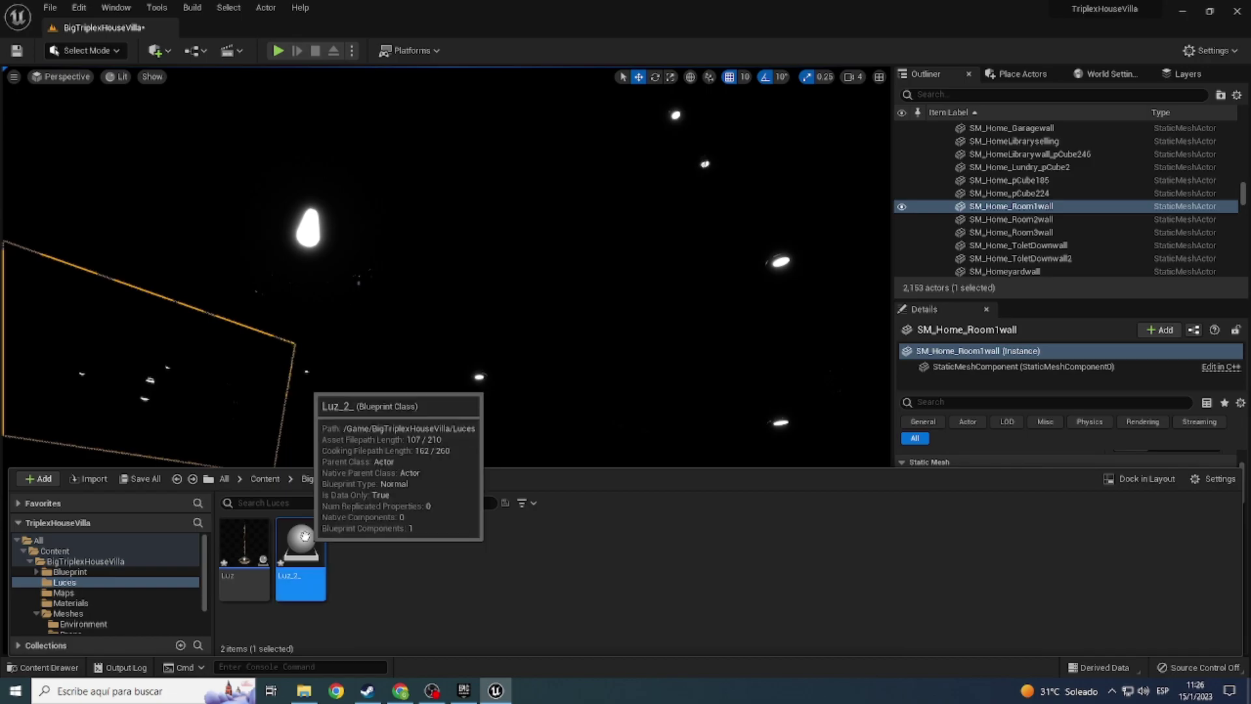
double_click(300, 547)
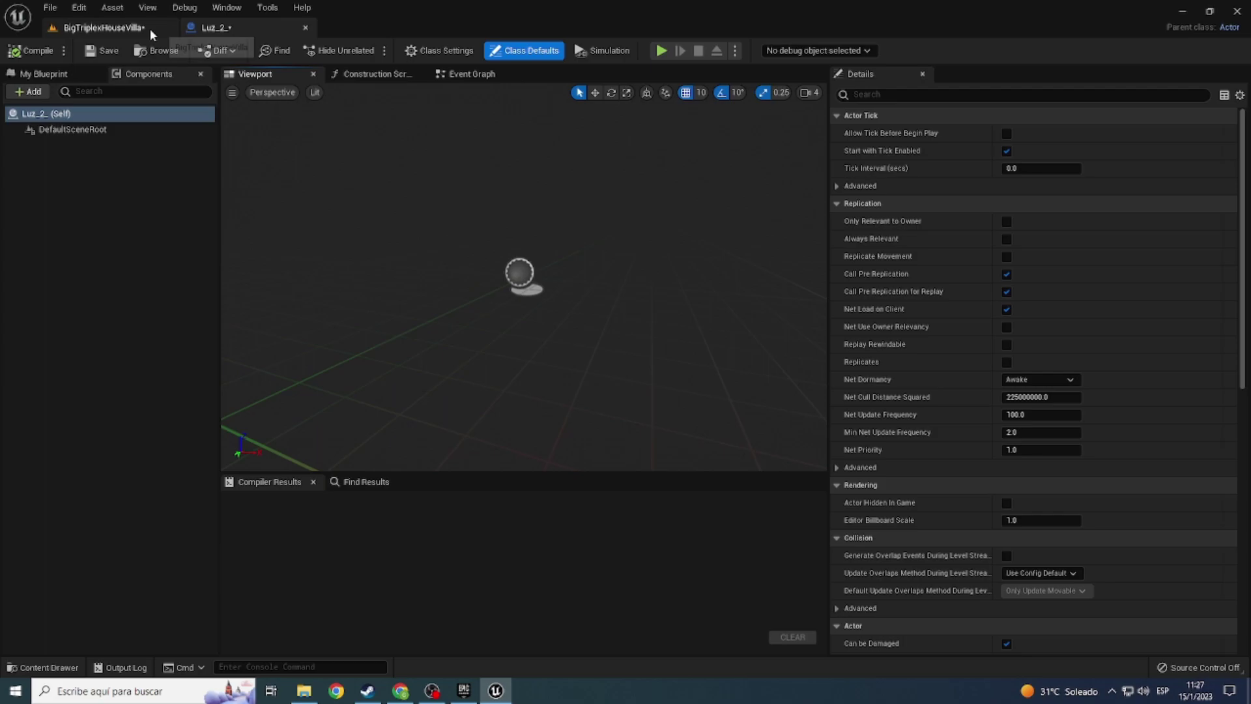
Step: Add a Static Mesh component to the Luz_2_ blueprint
left_click(150, 31)
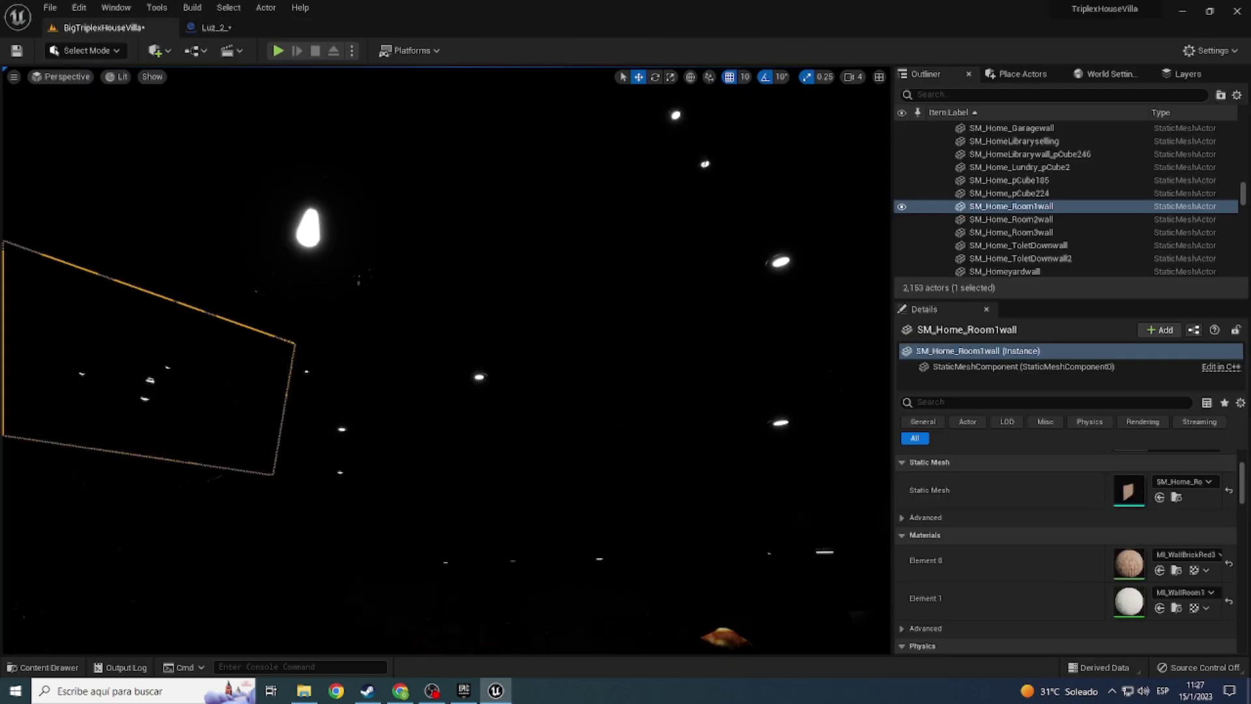
left_click(780, 261)
left_click(211, 28)
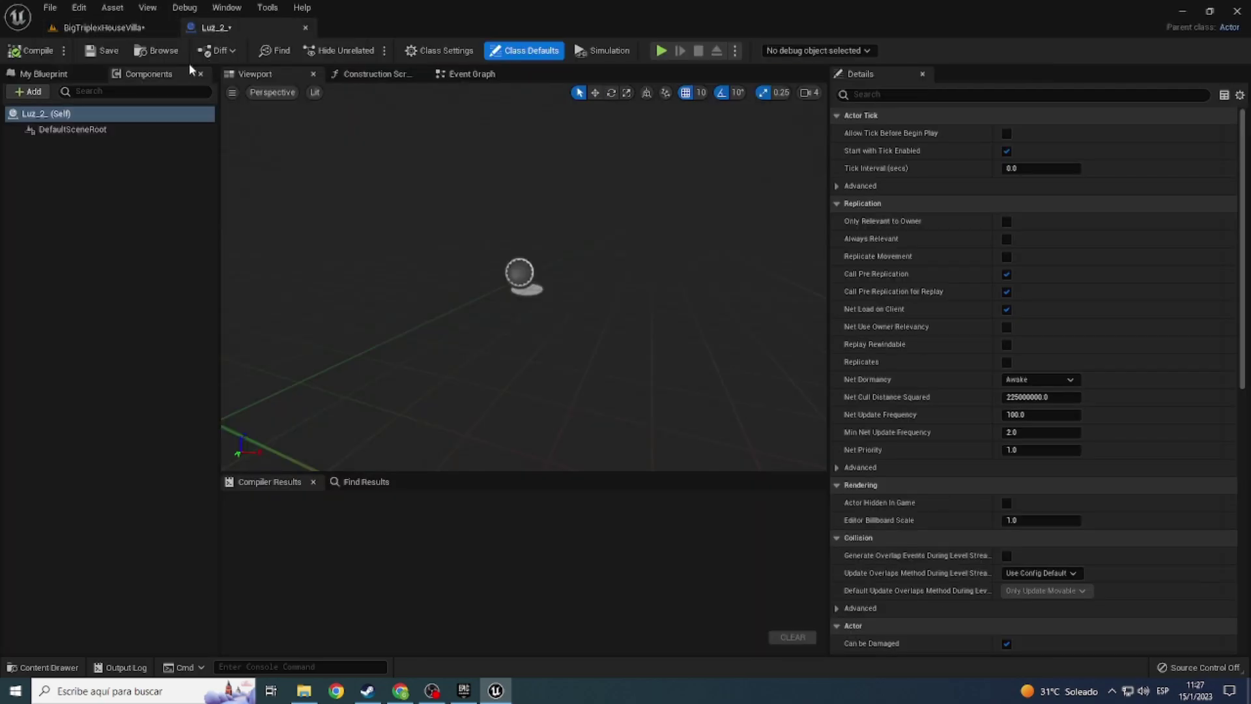
left_click(28, 92)
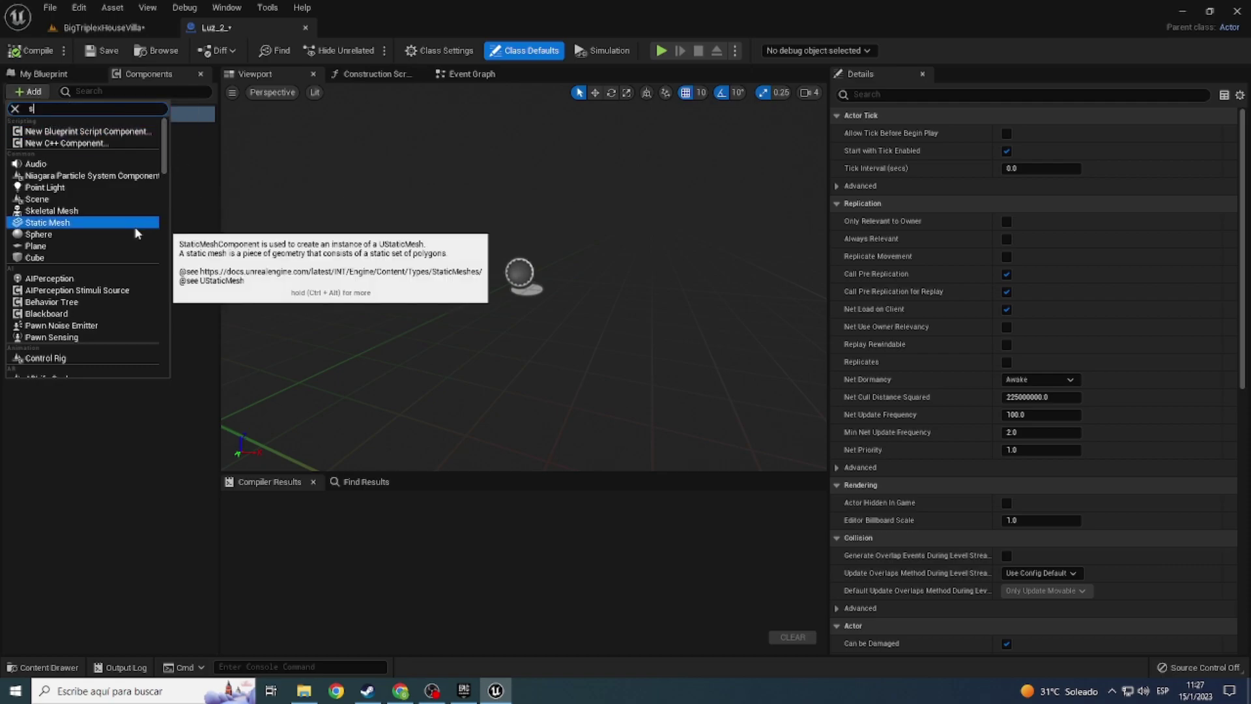
type("s")
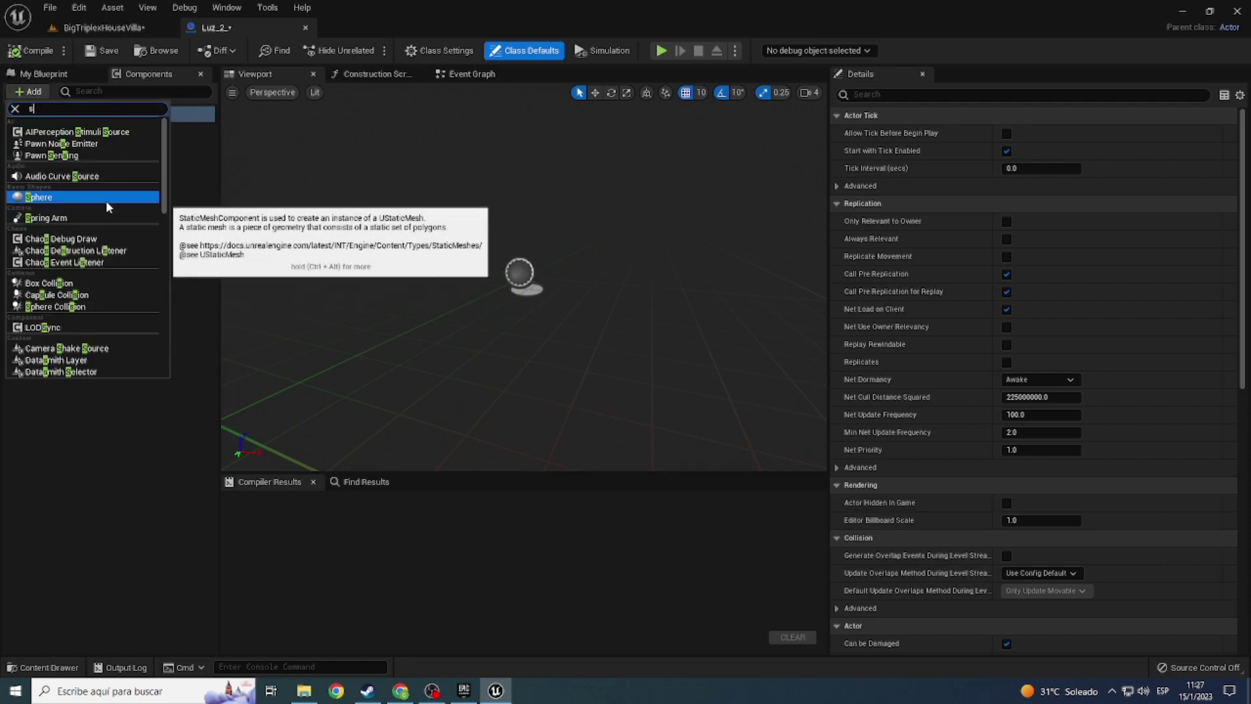
type("t")
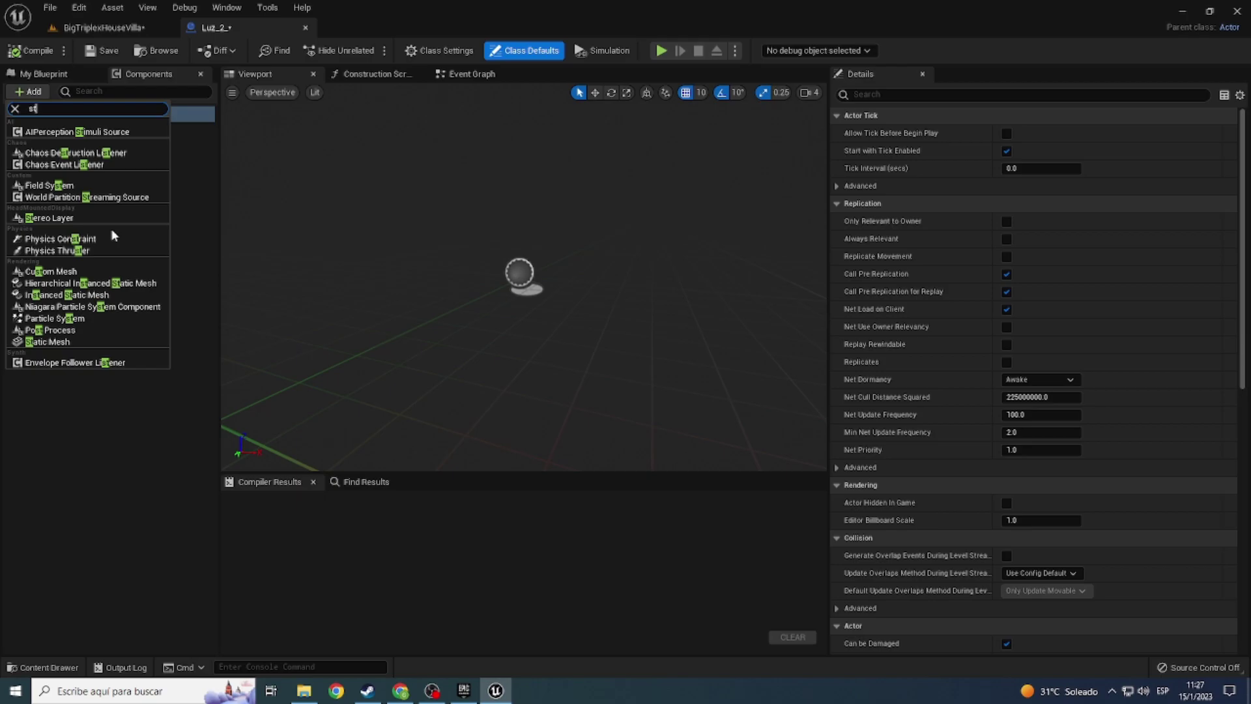
type("a")
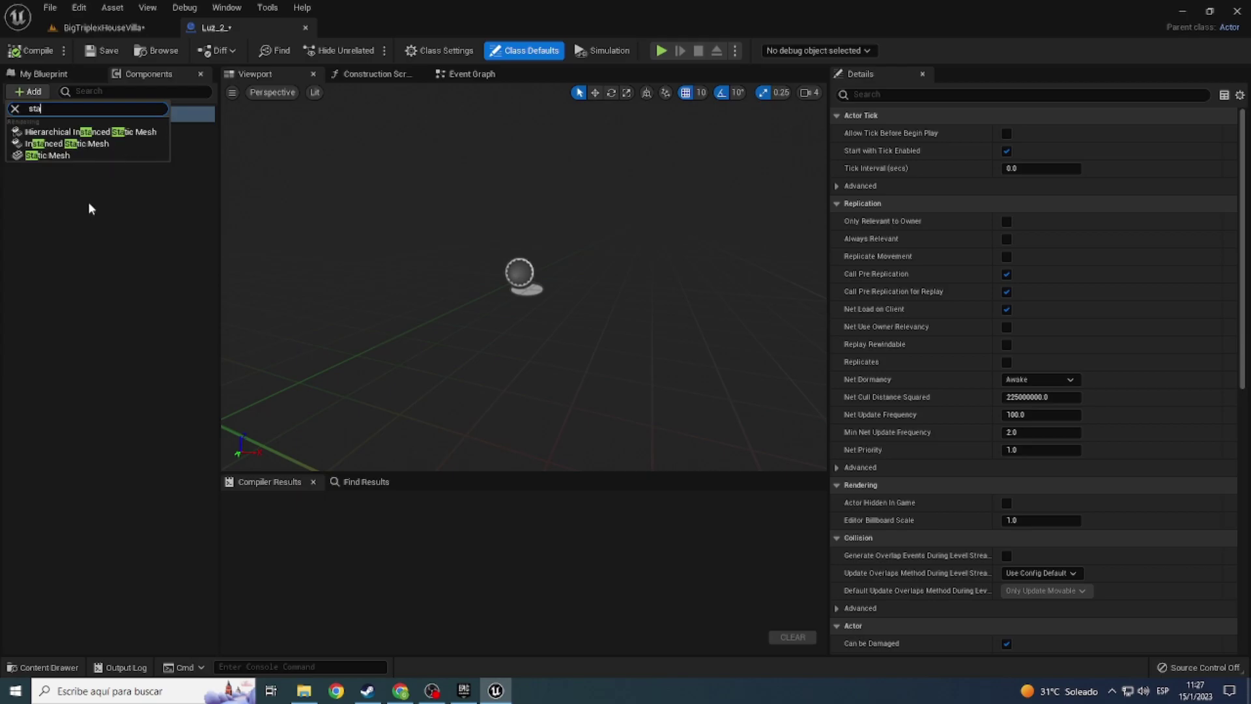
left_click(63, 157)
left_click(522, 320)
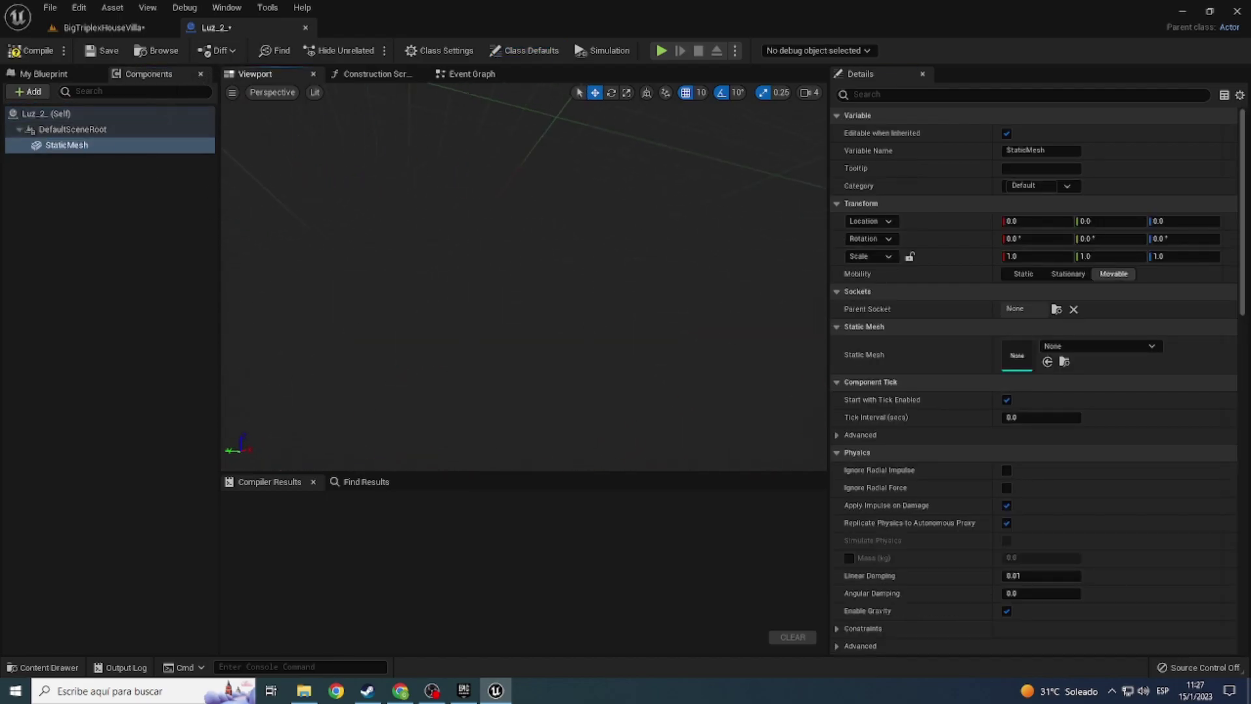
mouse_move(522, 320)
right_mouse_down()
mouse_move(495, 306)
mouse_move(521, 306)
mouse_move(521, 280)
right_mouse_up()
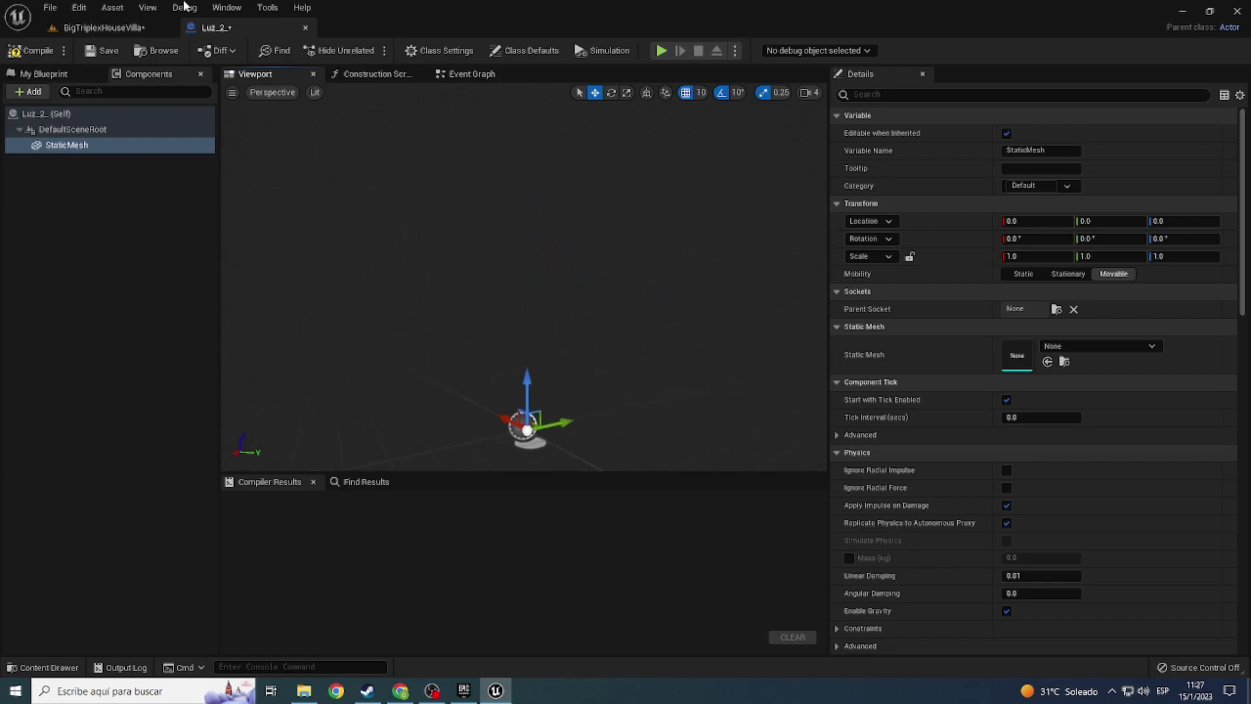
Step: Assign the SM_SmalSillingLight ceiling-light mesh to the StaticMesh component
left_click(84, 28)
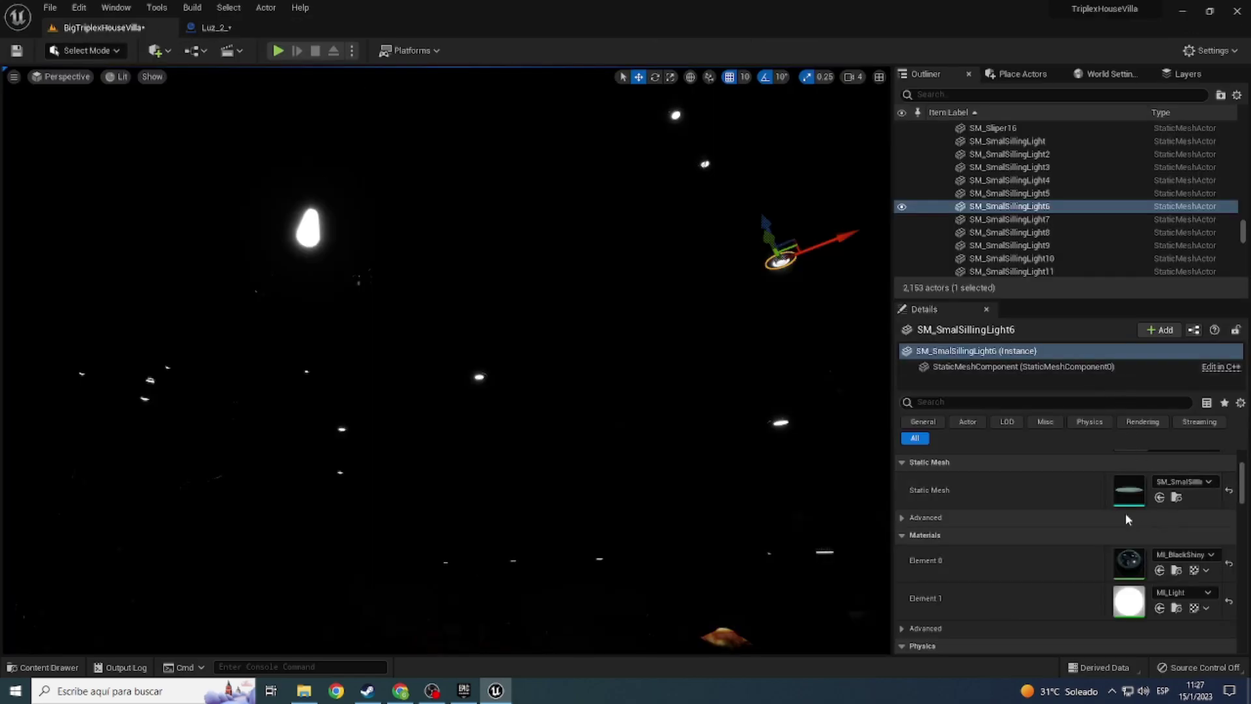
left_click(1175, 498)
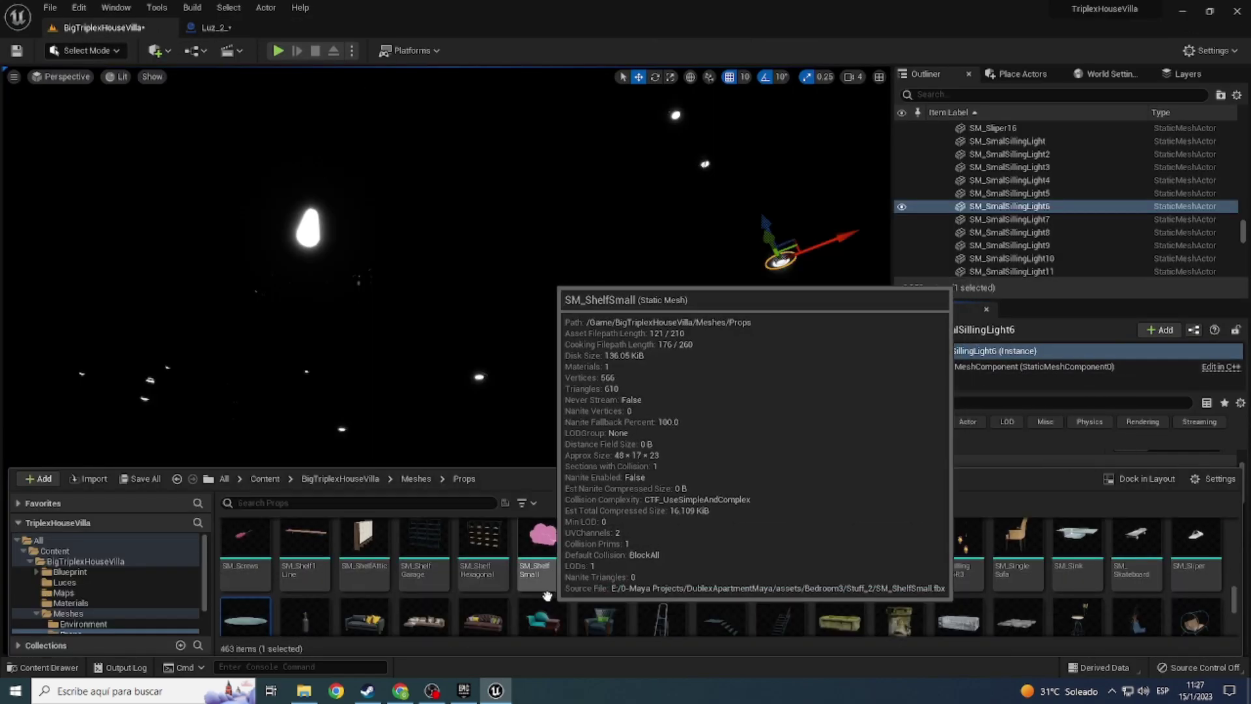
left_click(208, 28)
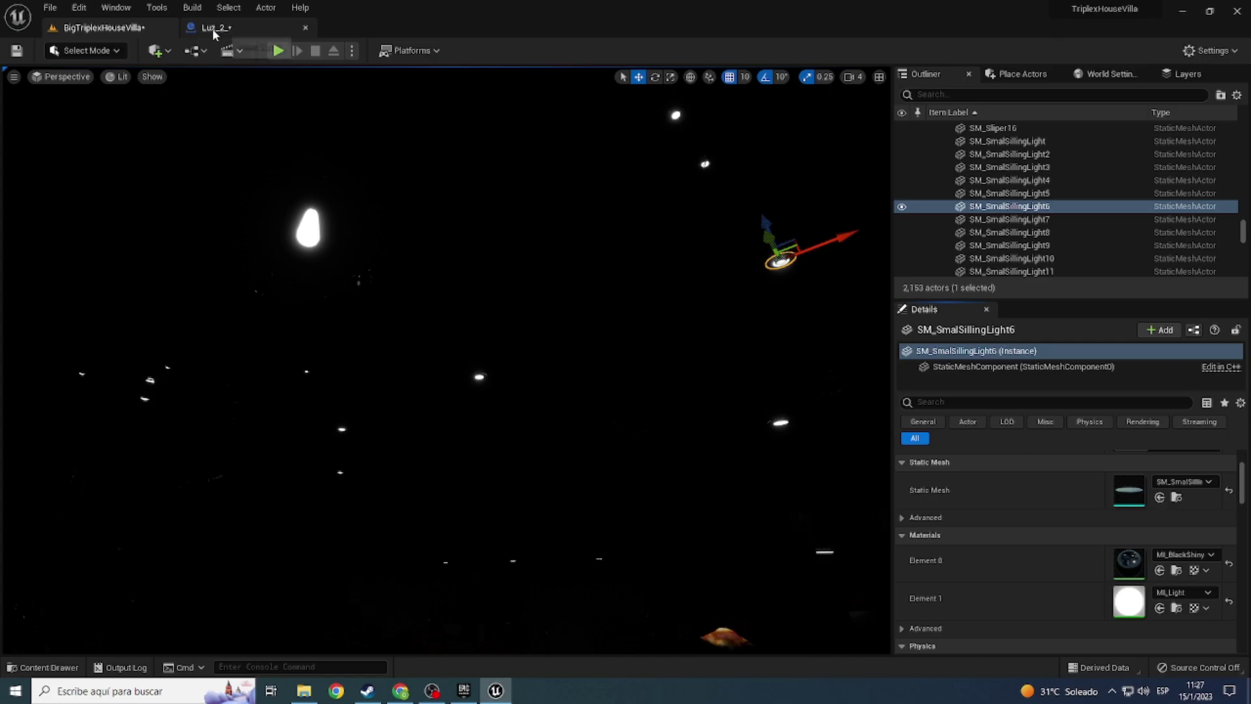
left_click(1047, 362)
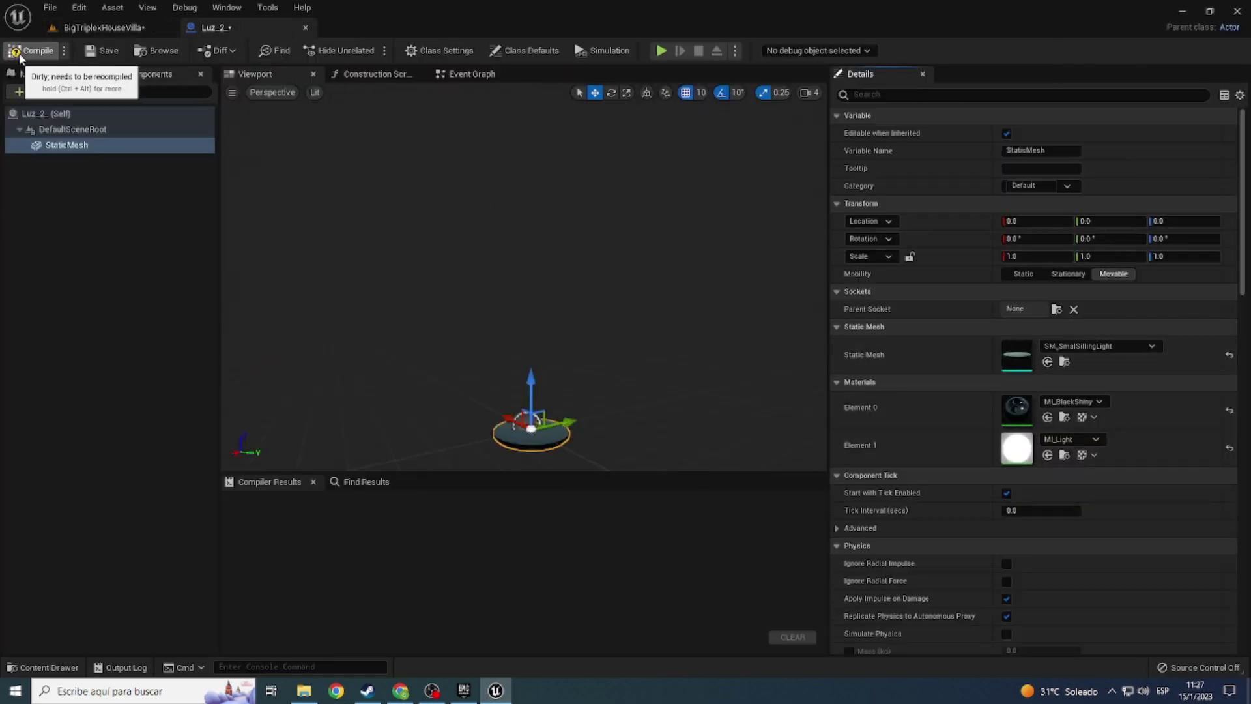
left_click(28, 95)
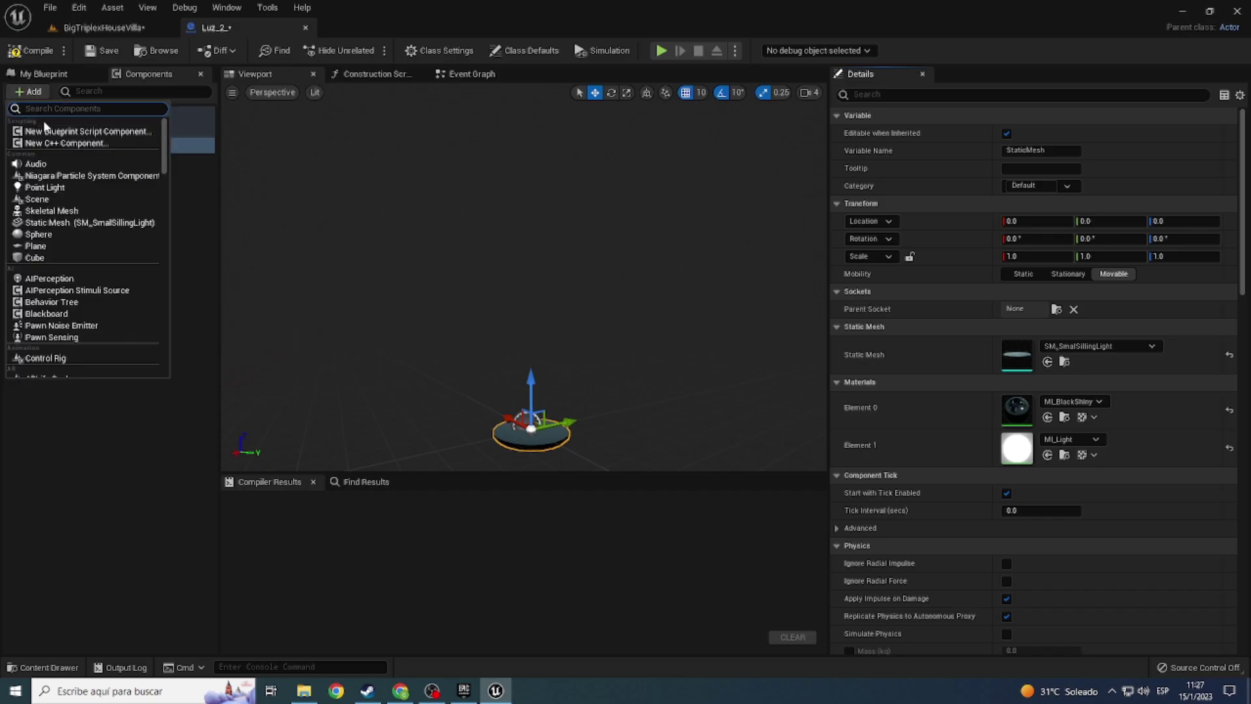
Step: Add a Spot Light component to Luz_2_ and rotate it to -90 pitch, pointing down
type("s")
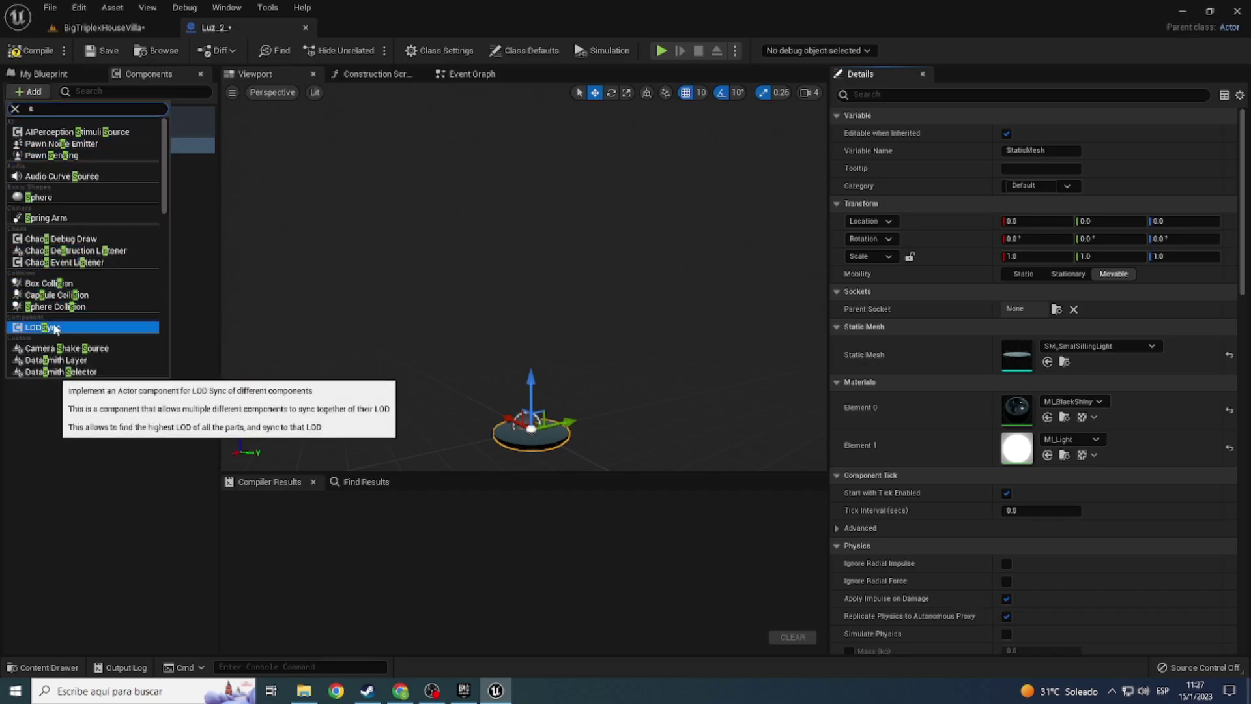
type("p")
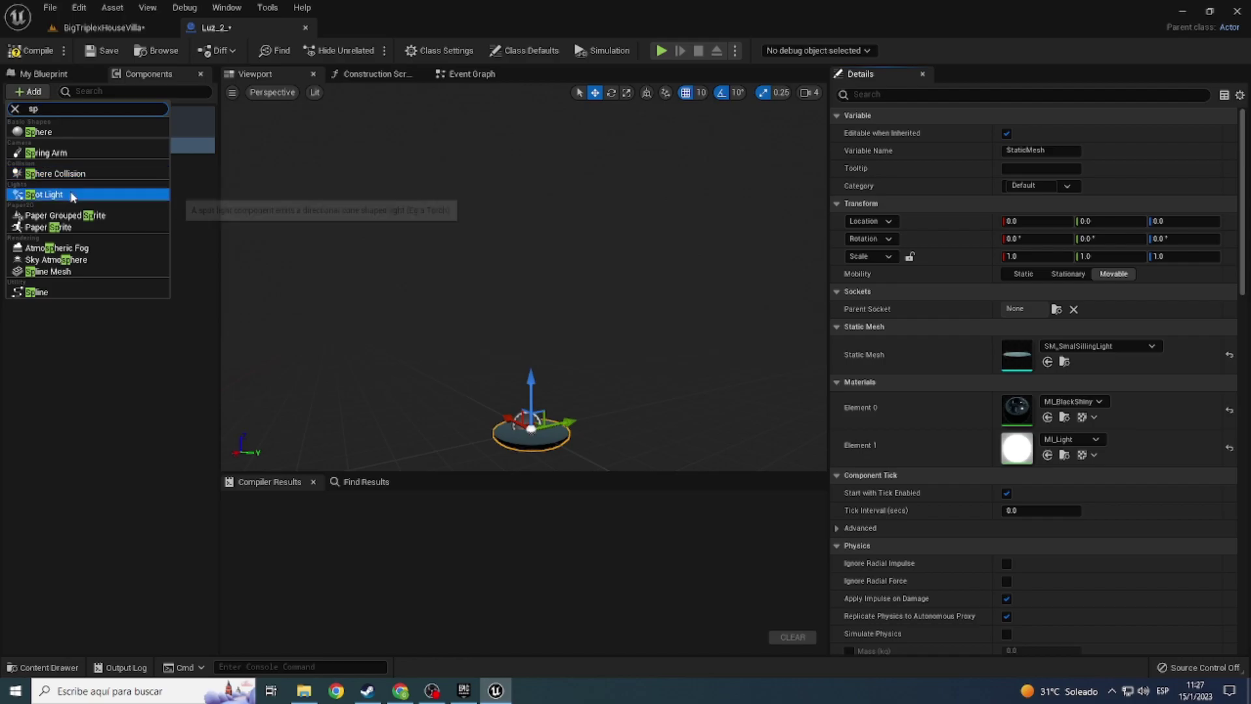
key("Escape")
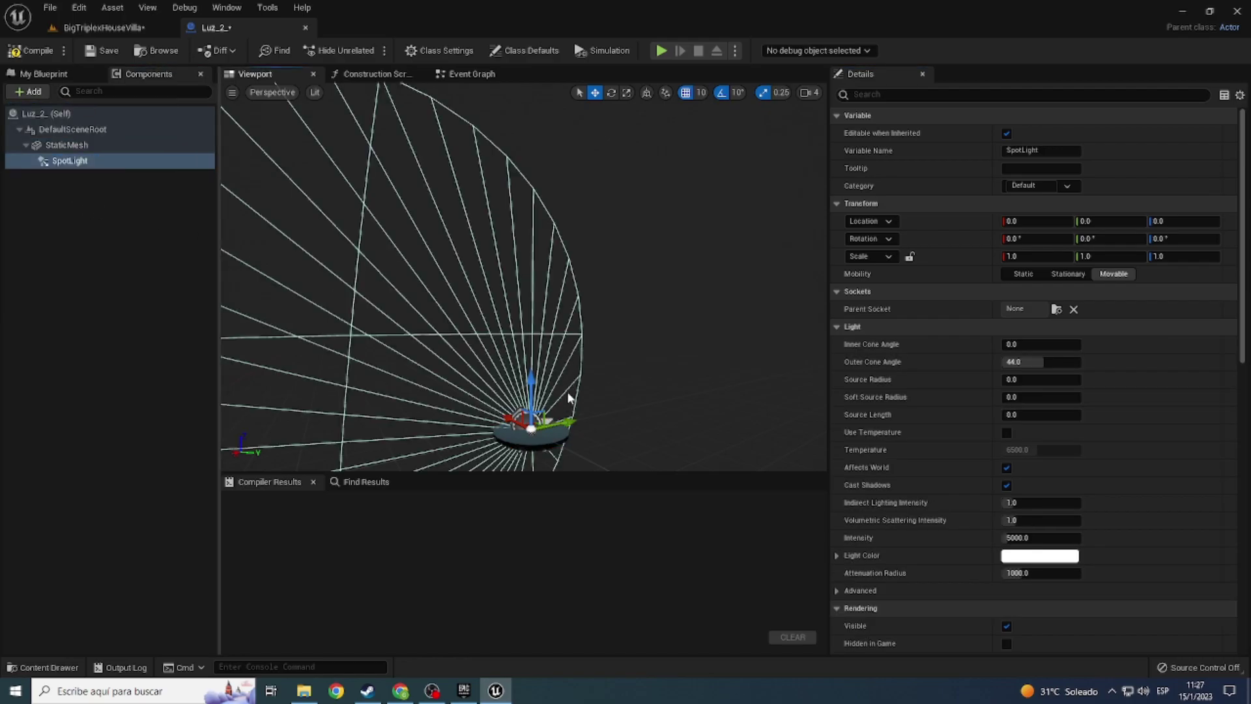
right_click_drag(568, 397, 568, 265)
key("e")
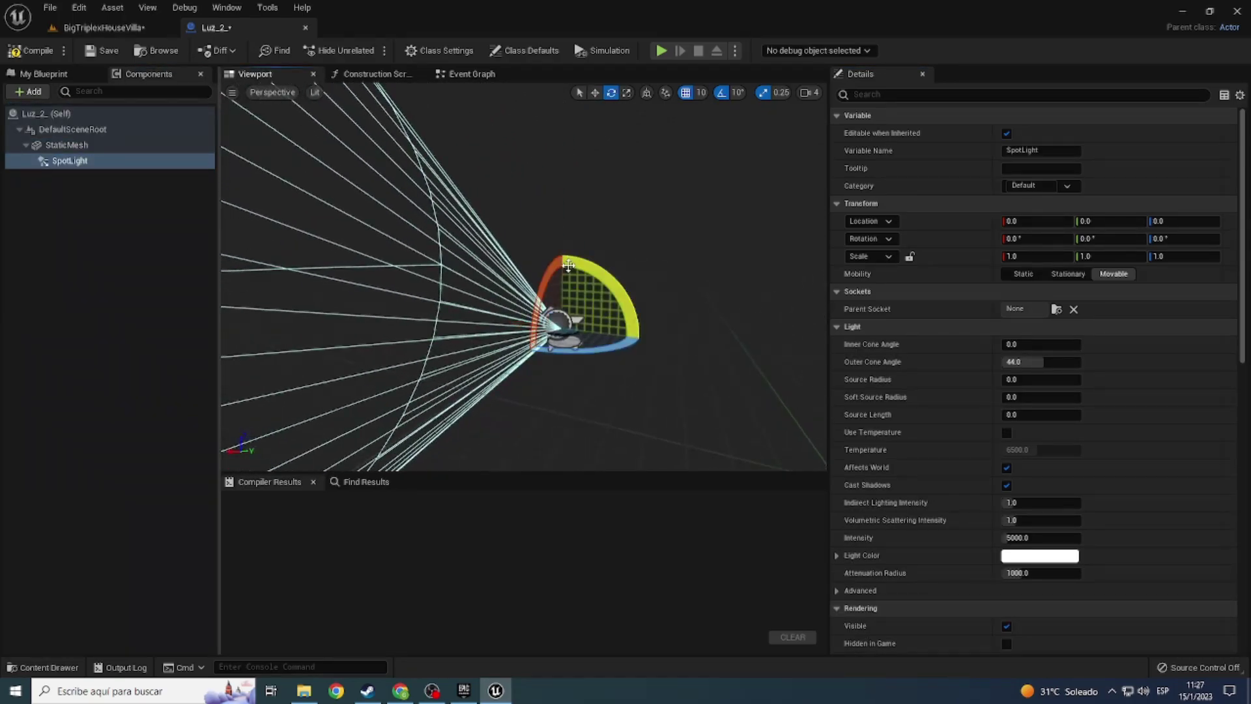
mouse_move(568, 265)
left_mouse_down()
mouse_move(495, 319)
mouse_move(511, 364)
left_mouse_up()
key("w")
right_click_drag(566, 326, 567, 403)
Step: Position the spotlight at the lamp and compile Luz_2_
right_click_drag(547, 149, 547, 183)
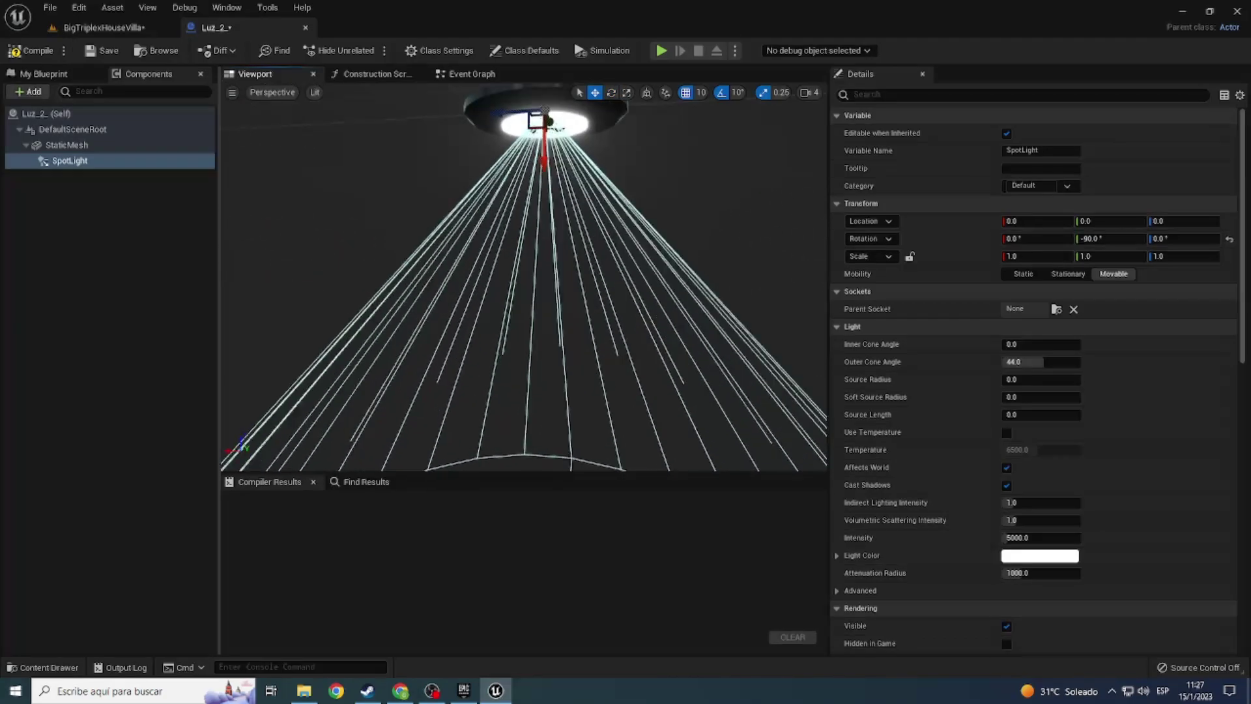
left_click_drag(548, 175, 558, 187)
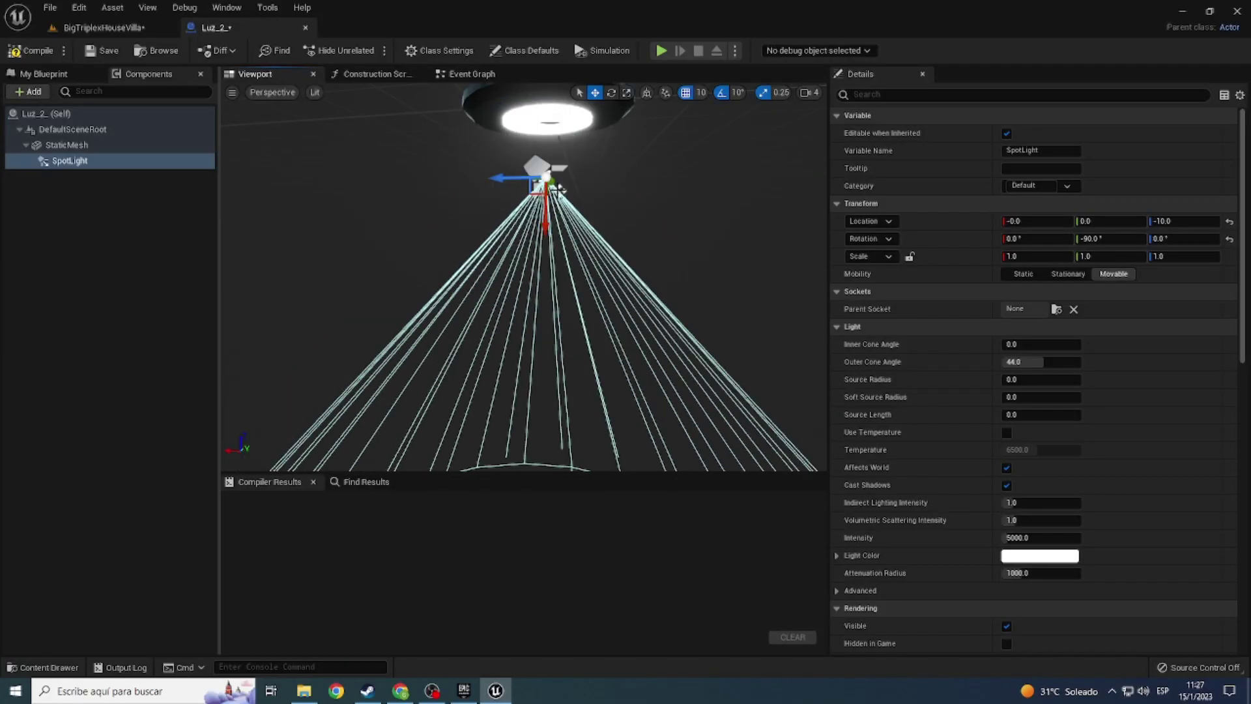
left_click_drag(548, 223, 548, 177)
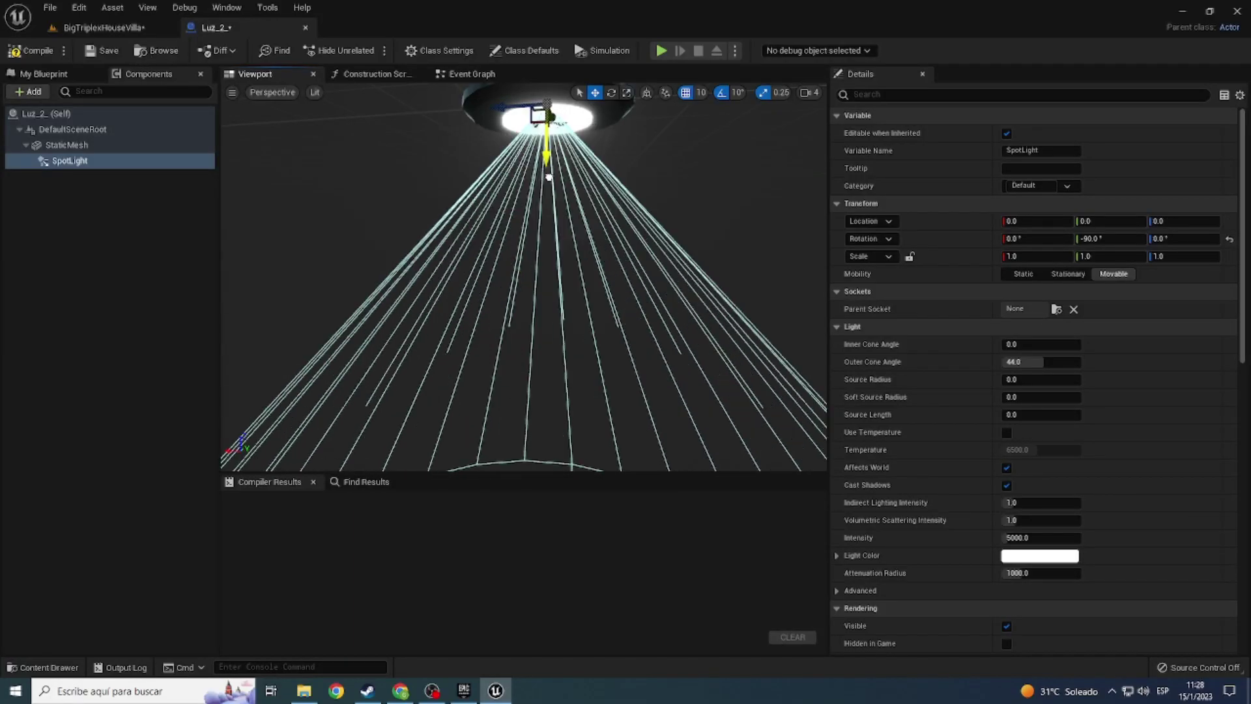
left_click(31, 50)
Step: Replace ceiling light SM_SmalSillingLight6 in the level with a Luz_2_ blueprint instance
left_click(101, 27)
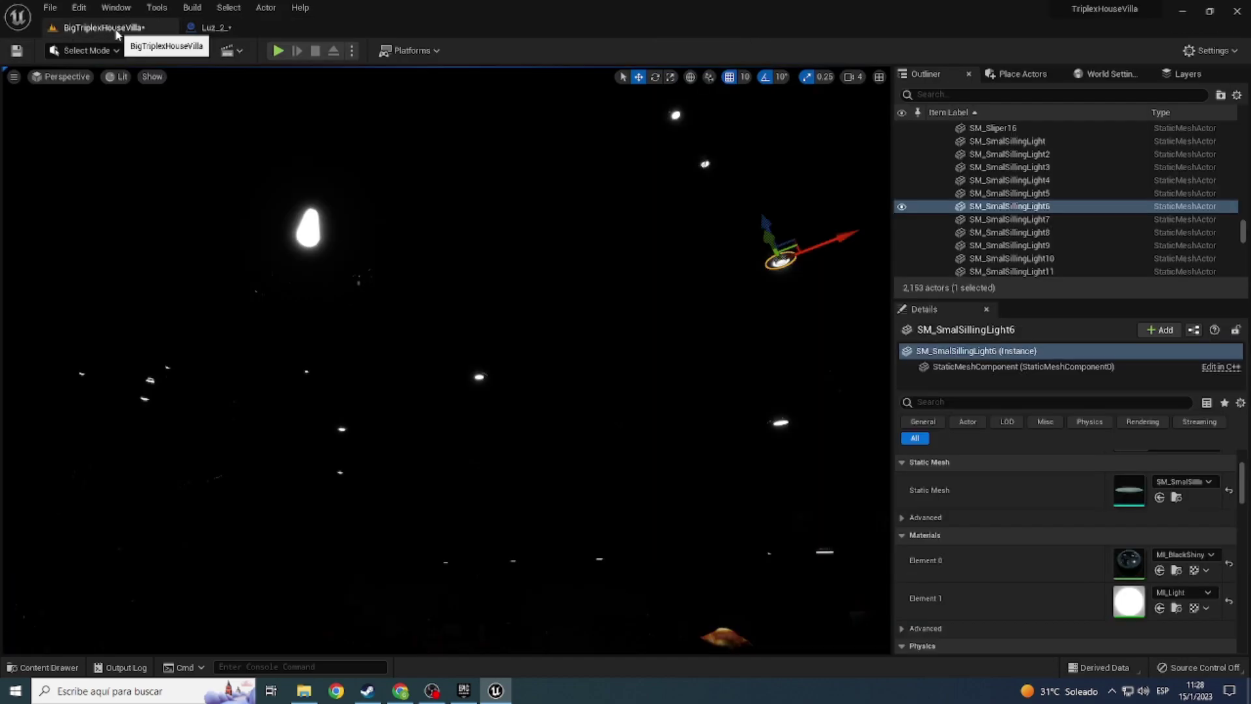
key("ctrl+space")
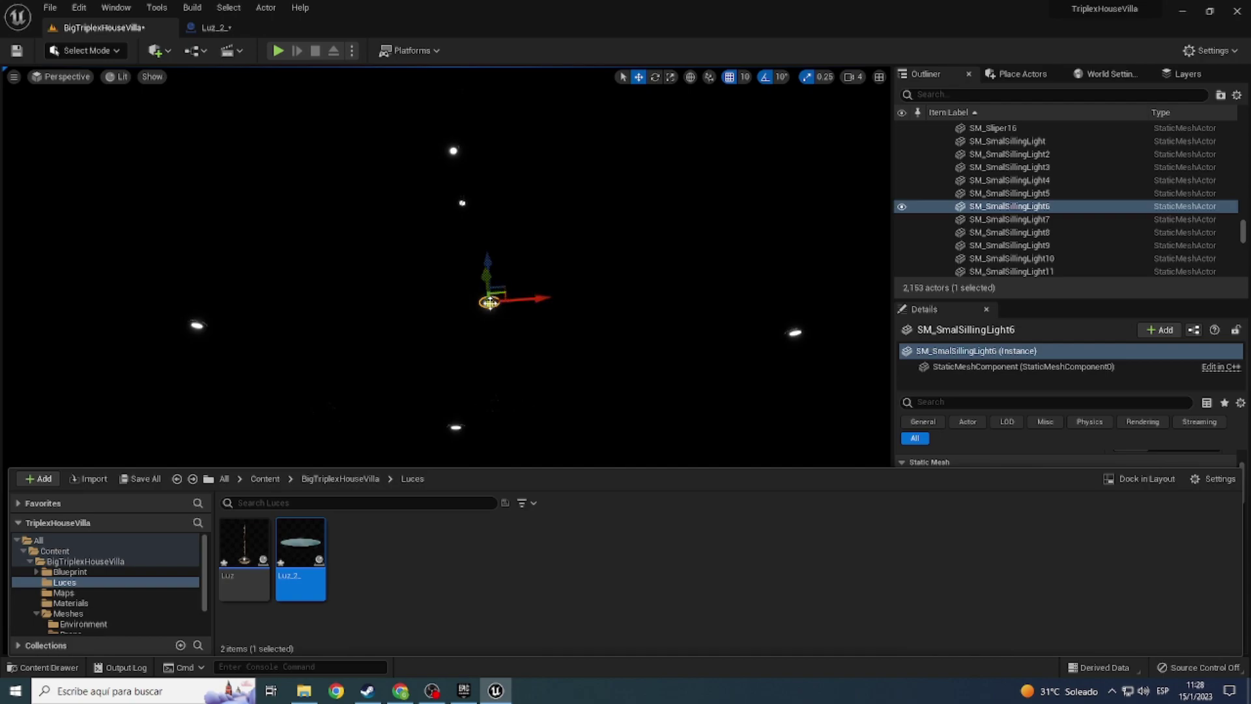
left_click(490, 303)
key("f")
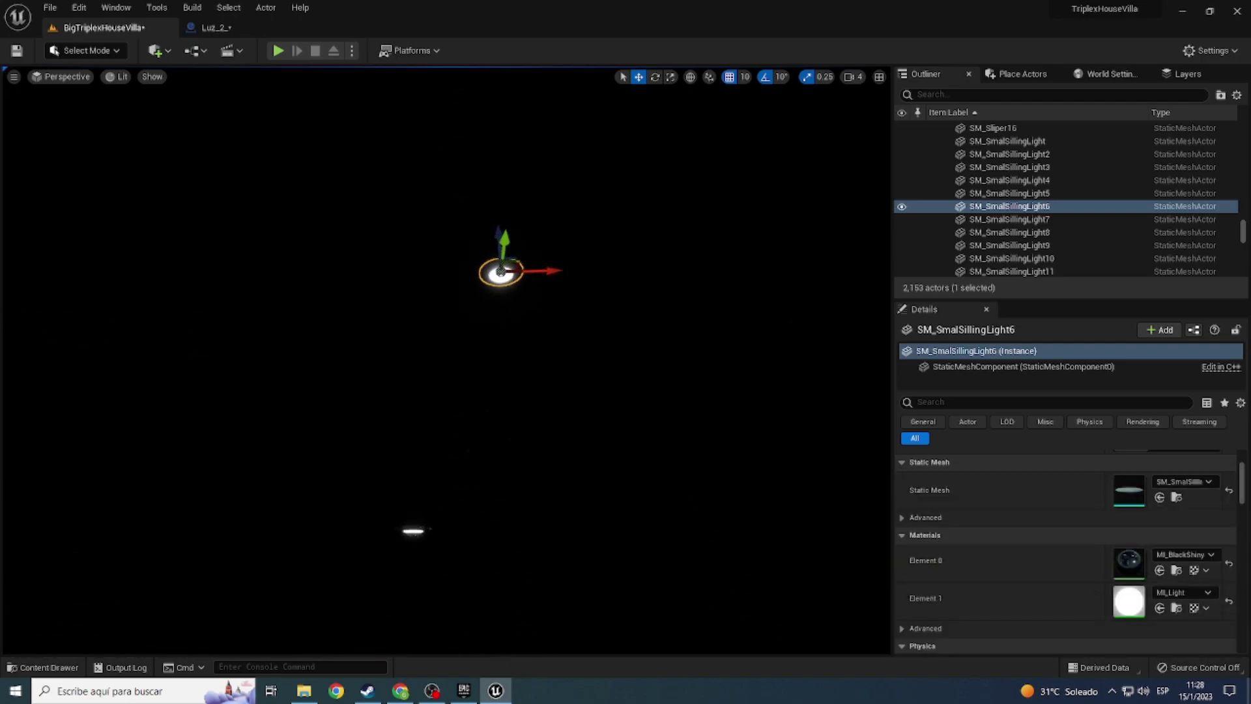
right_click(498, 274)
mouse_move(569, 359)
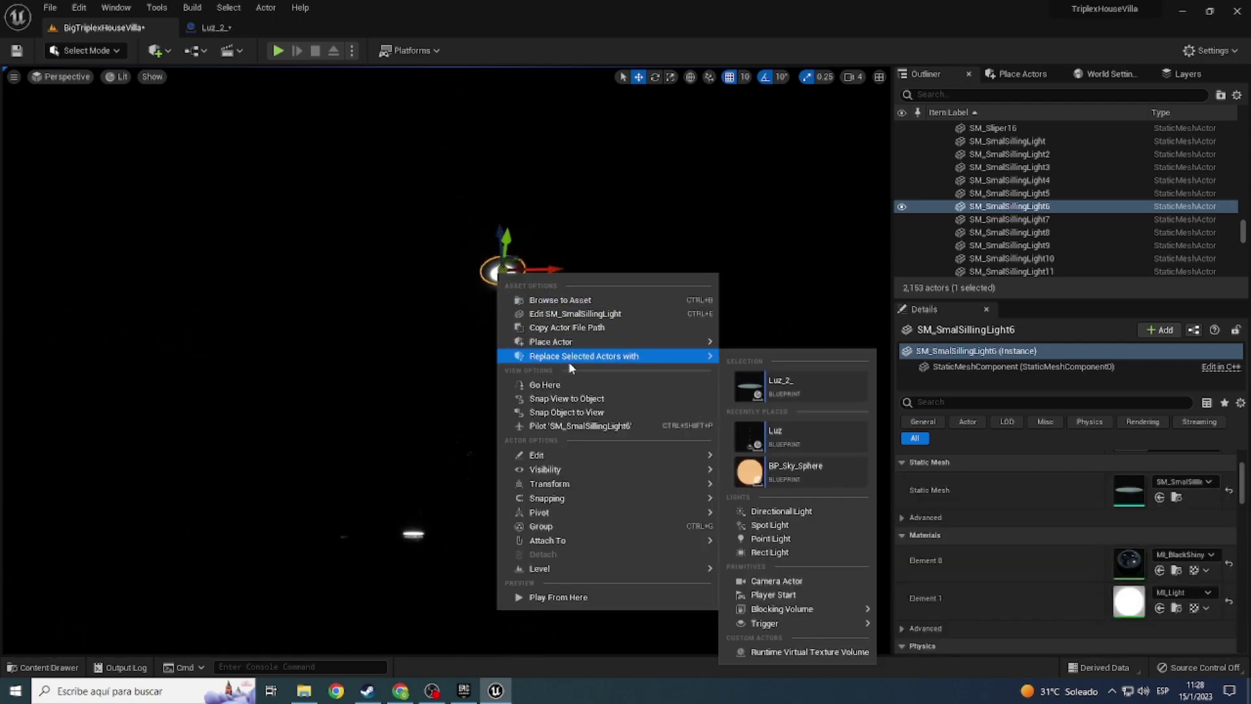
left_click(775, 386)
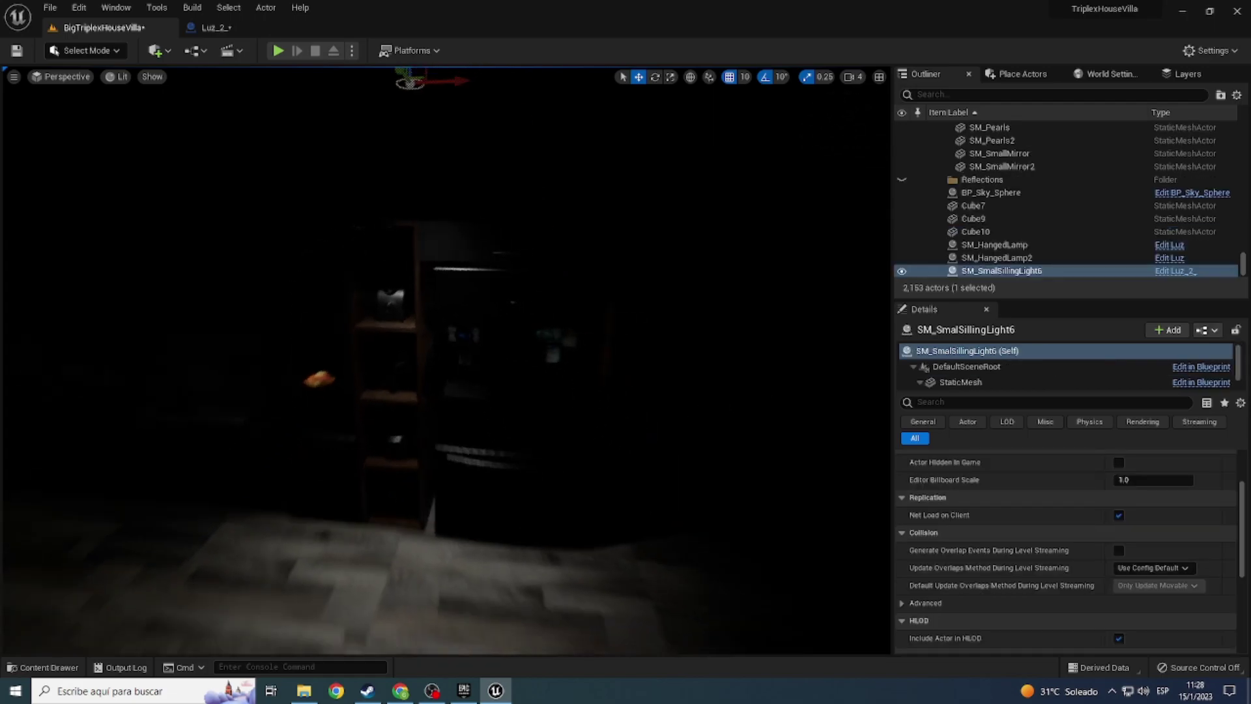
right_click_drag(133, 104, 133, 104)
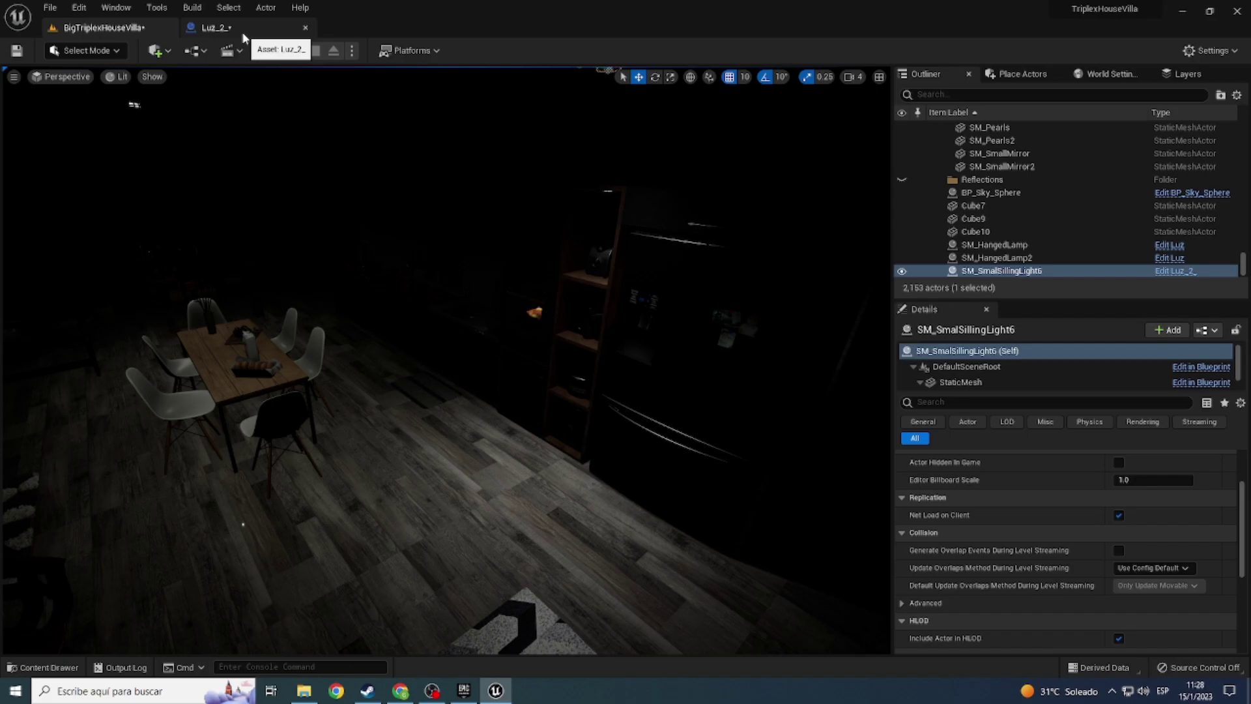
left_click(242, 36)
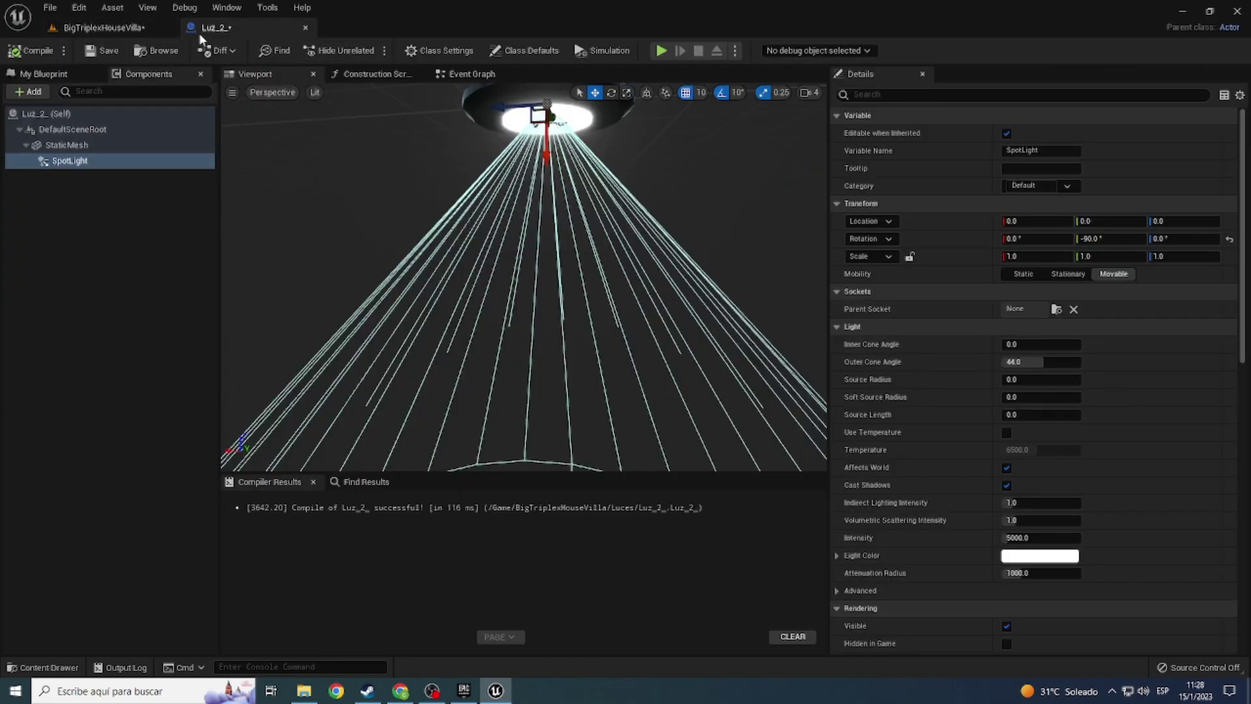
Step: Float and enlarge the Luz_2_ editor, then widen the spotlight's outer cone angle to 37.02°
left_click_drag(202, 29, 642, 317)
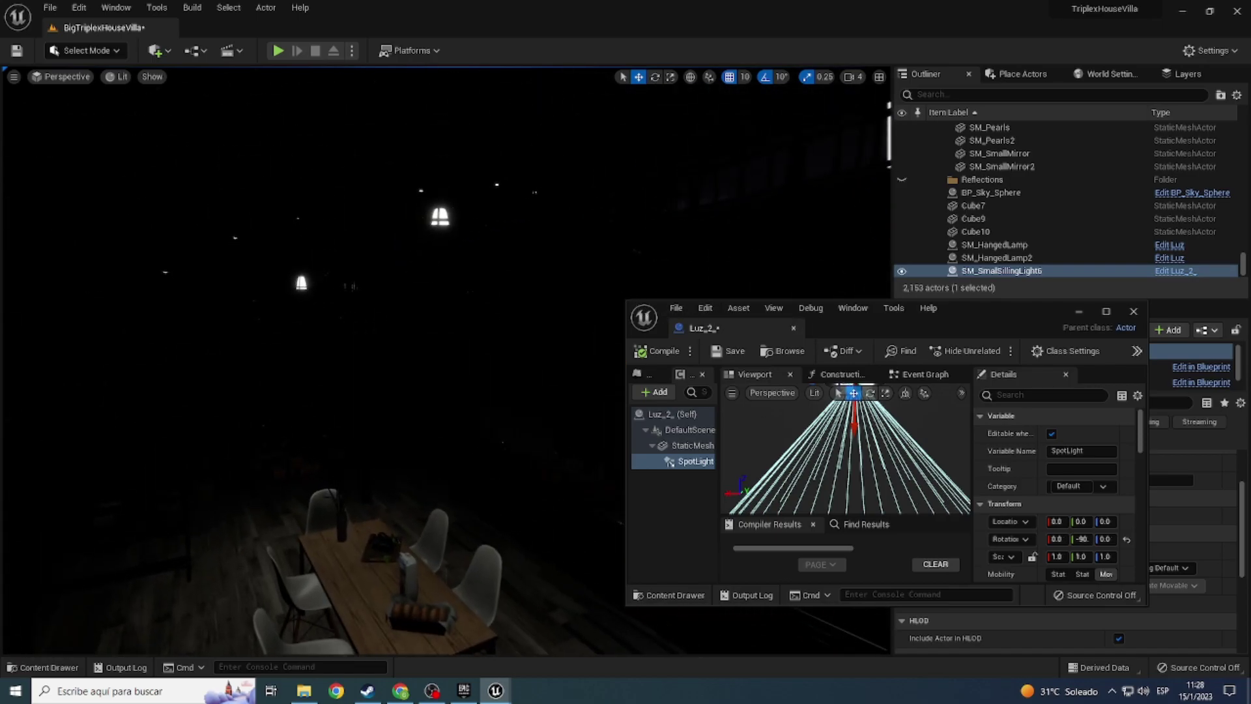
left_click_drag(625, 299, 448, 176)
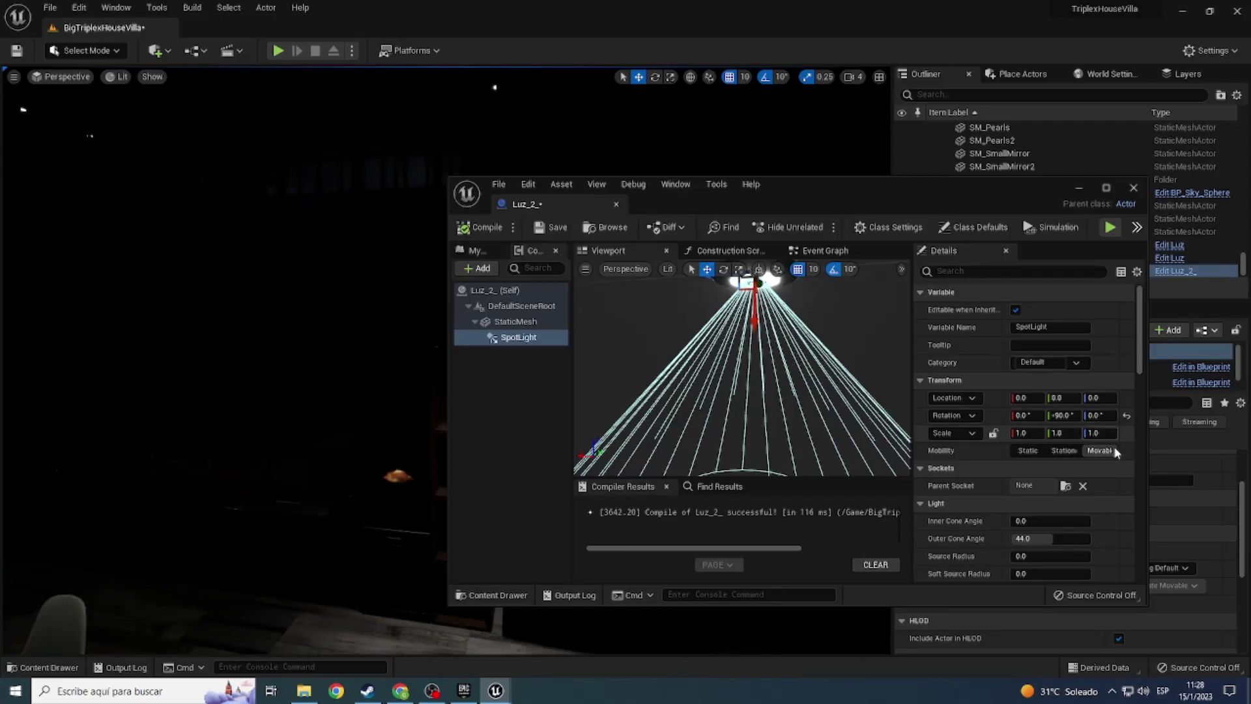
scroll(1115, 453, "down", 3)
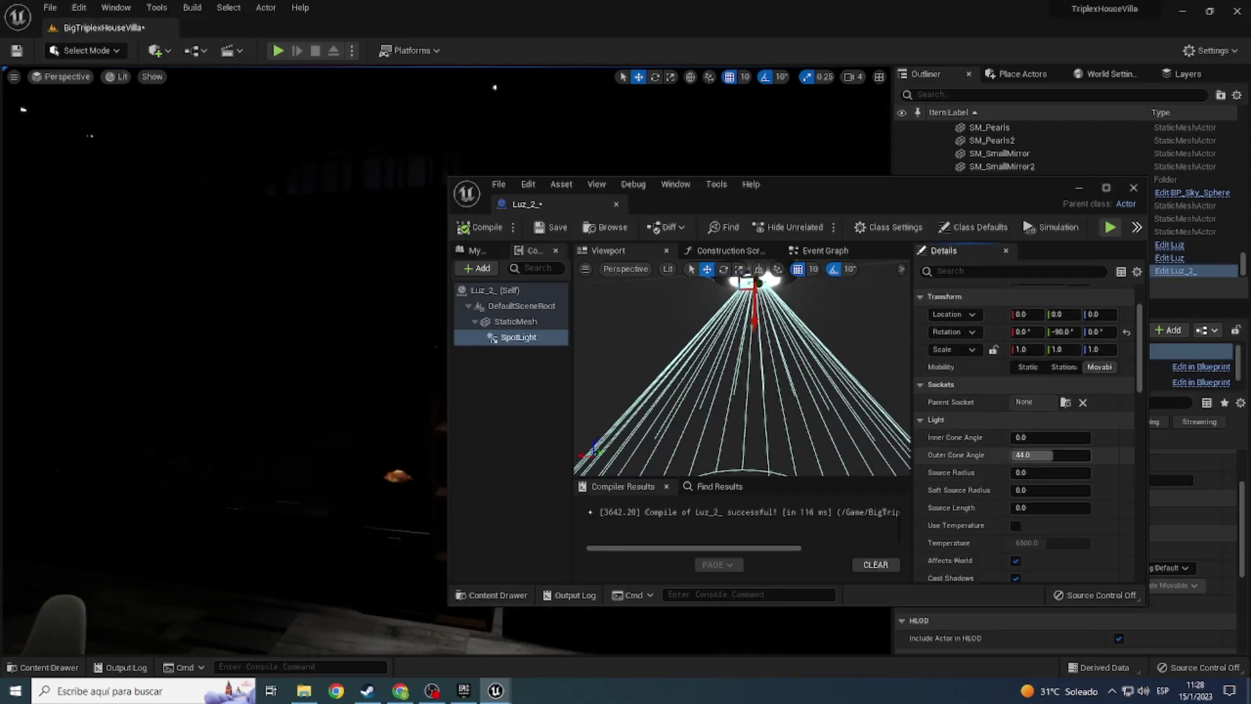
mouse_move(1042, 454)
left_mouse_down()
mouse_move(1084, 455)
mouse_move(1046, 455)
left_mouse_up()
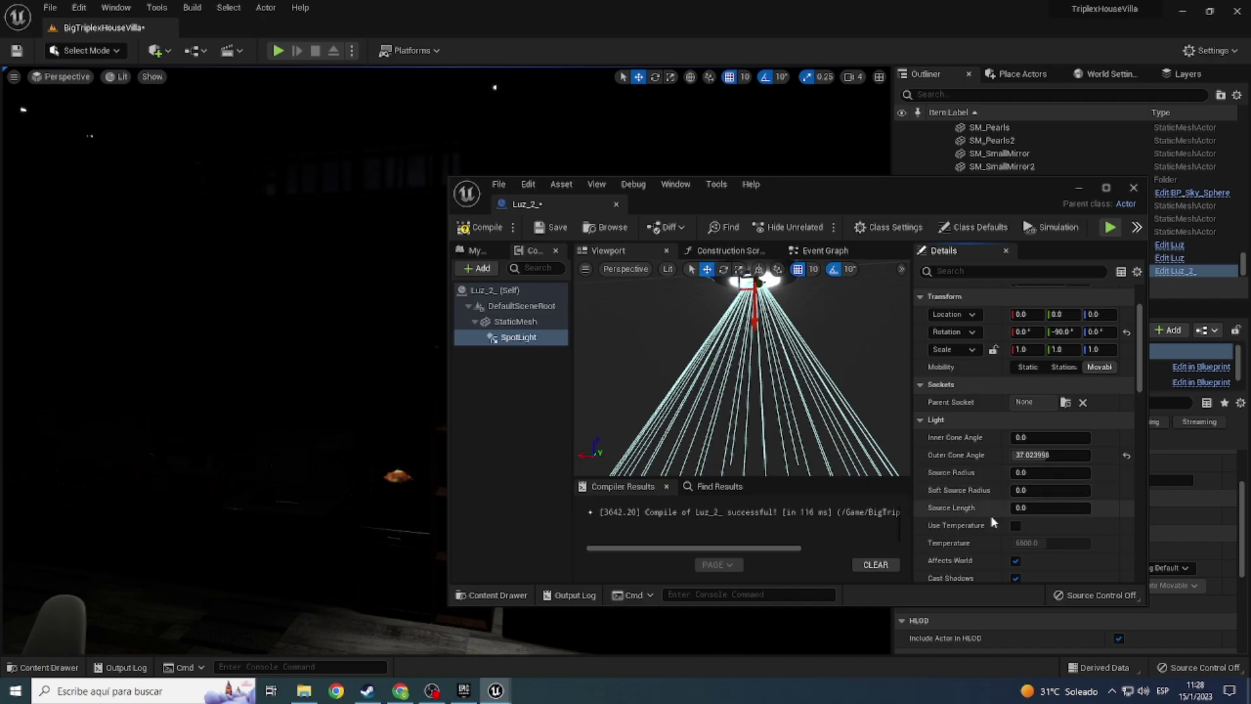
Step: Set the spotlight intensity to 1000 and compile
scroll(1041, 469, "down", 5)
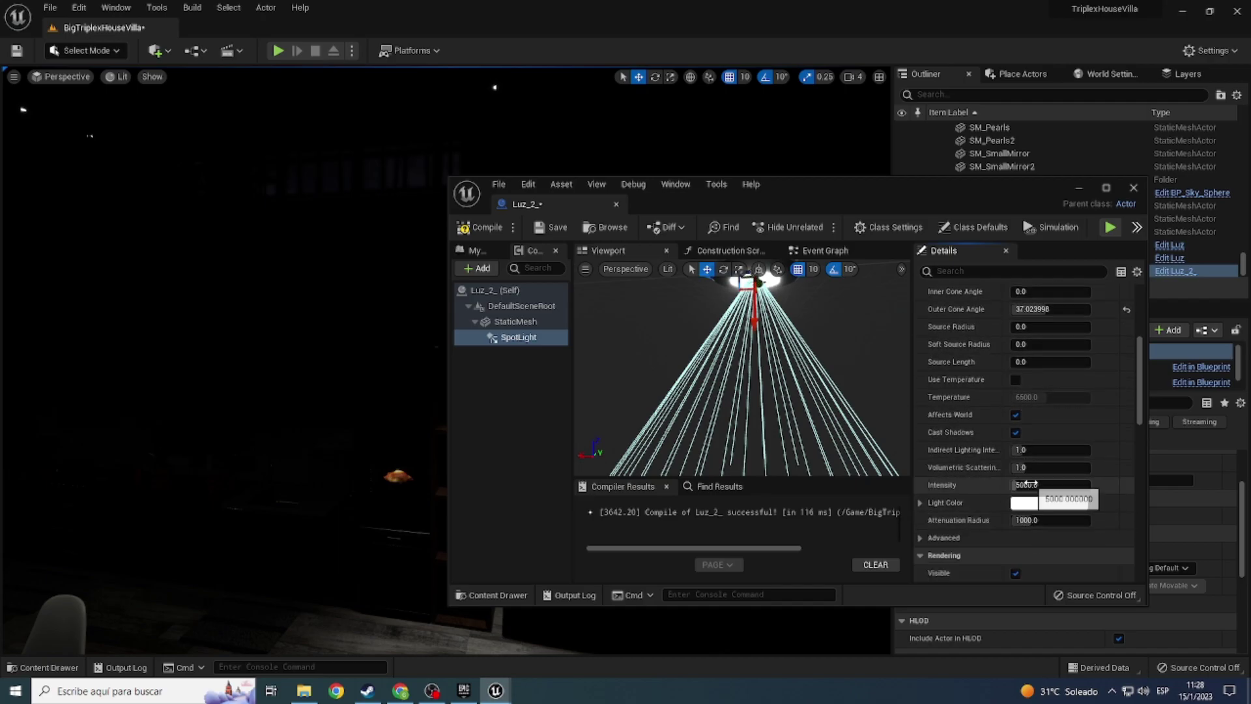
left_click(1042, 484)
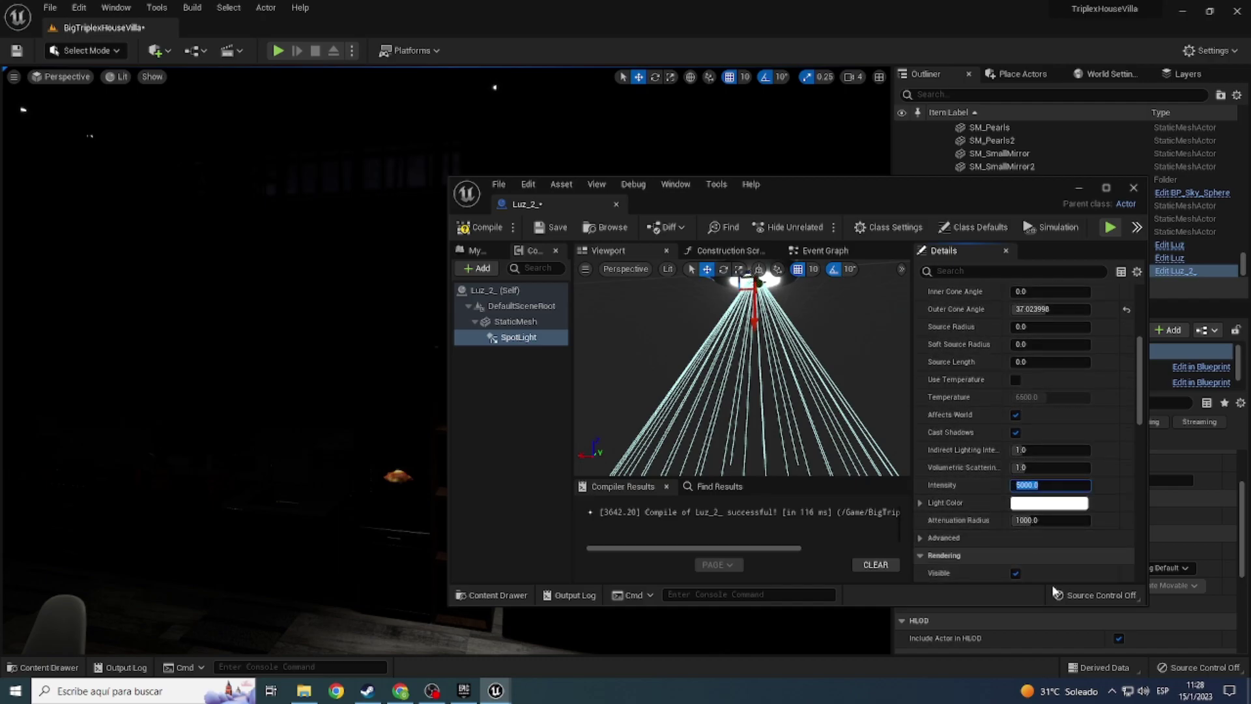
type("1000")
key("Return")
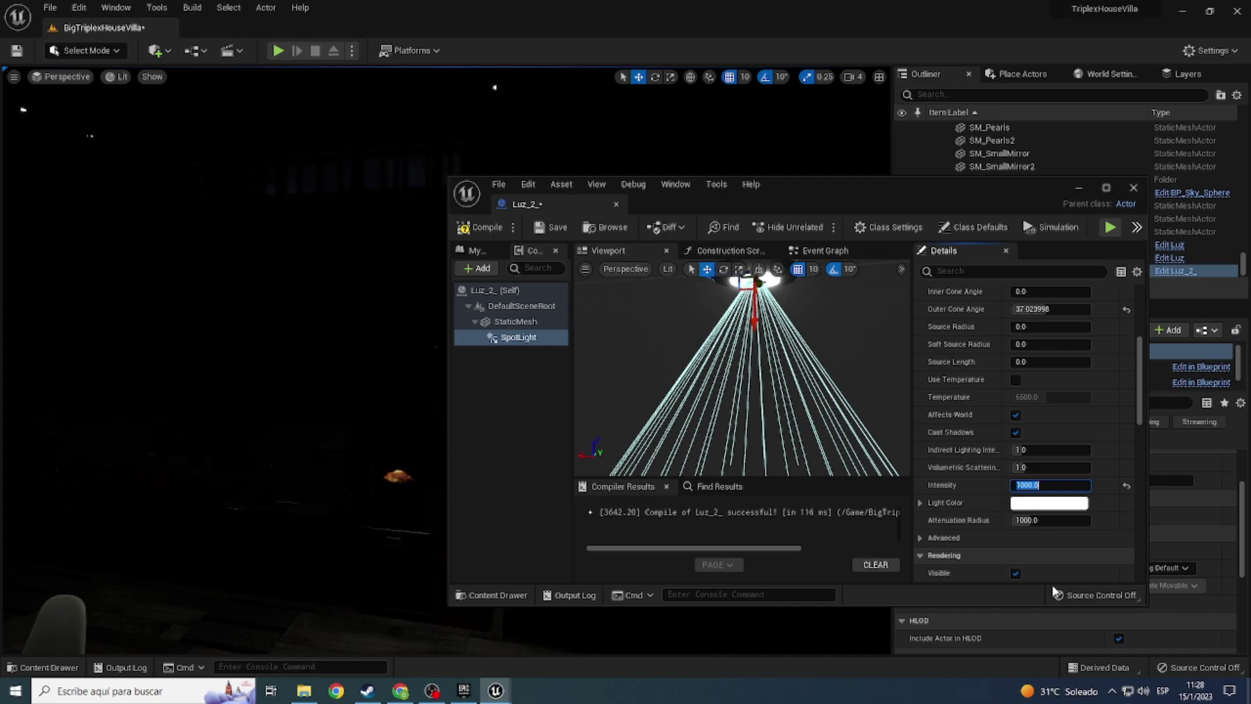
left_click(478, 221)
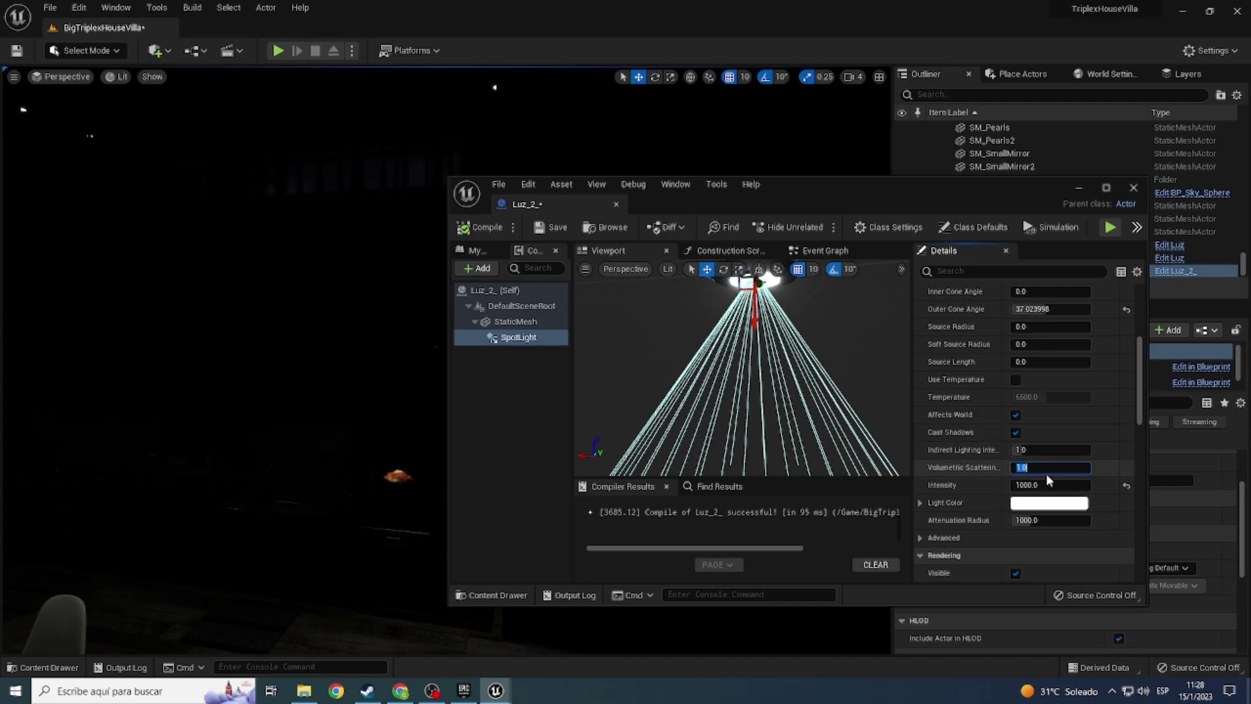
Step: Set volumetric scattering to 15, undo the stray indirect lighting change, and recompile
type("5")
key("Return")
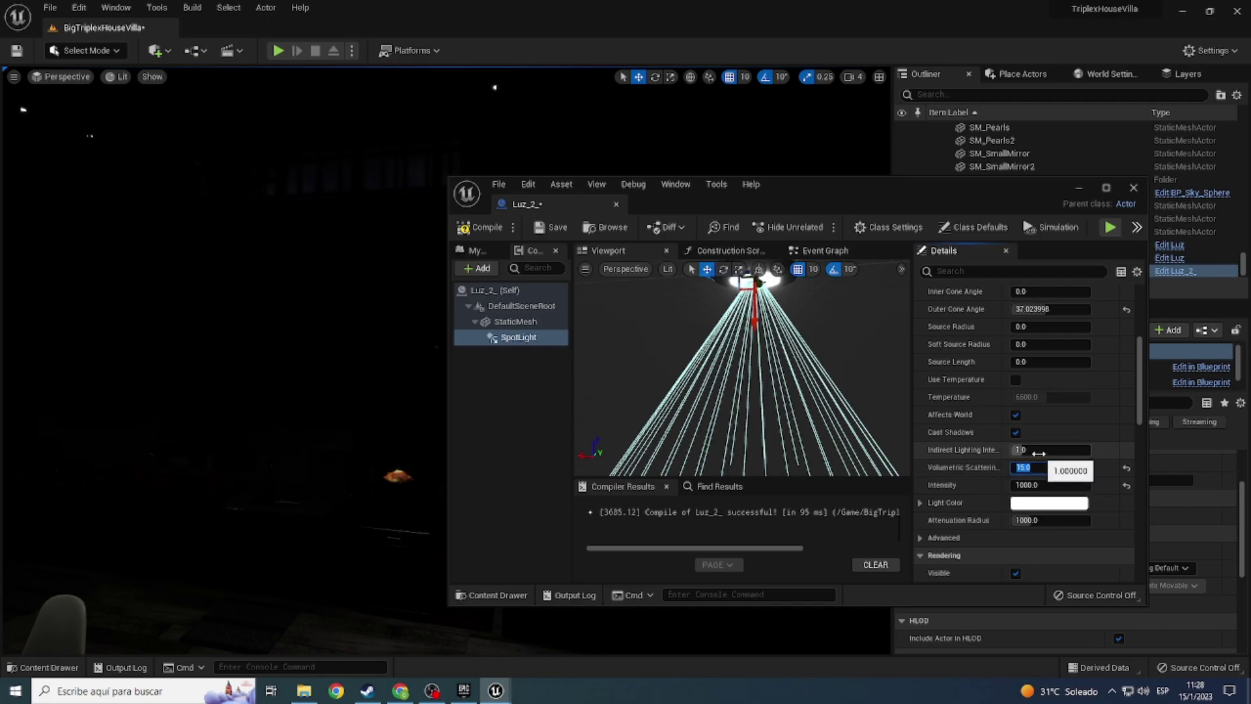
key("ctrl+z")
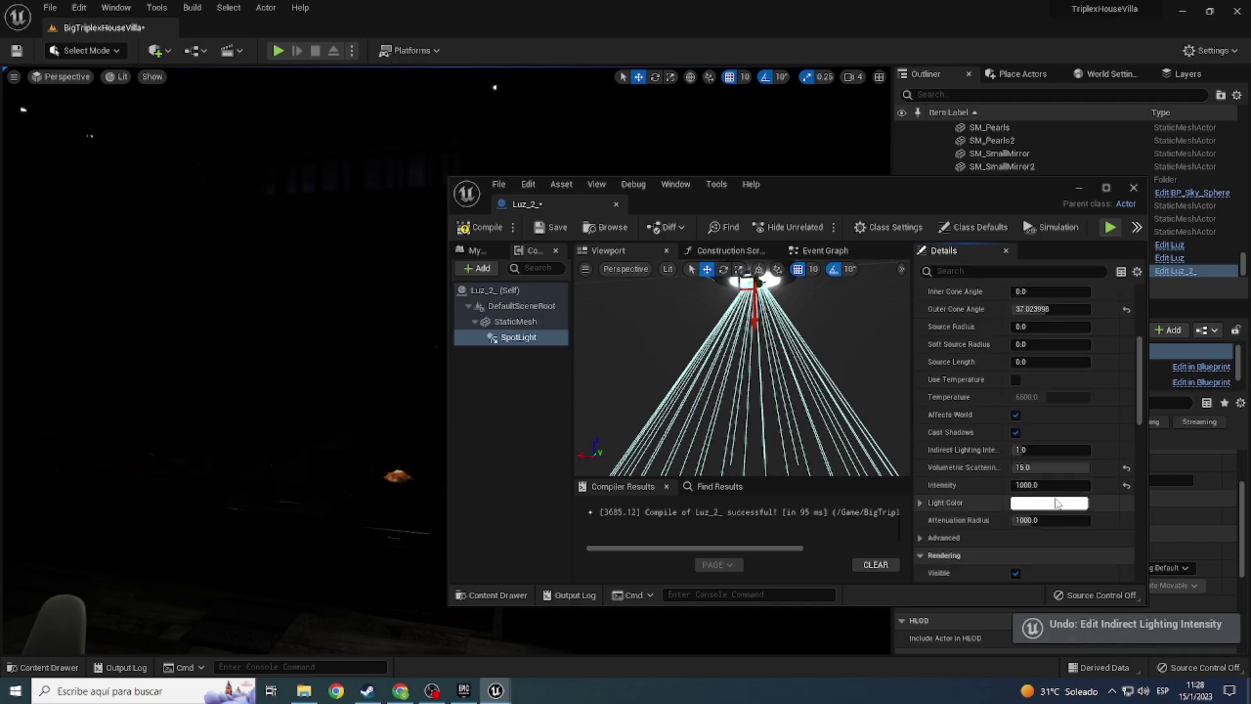
left_click(480, 227)
Step: Reselect the SpotLight component and scroll its Details to the Light section
scroll(1111, 424, "up", 3)
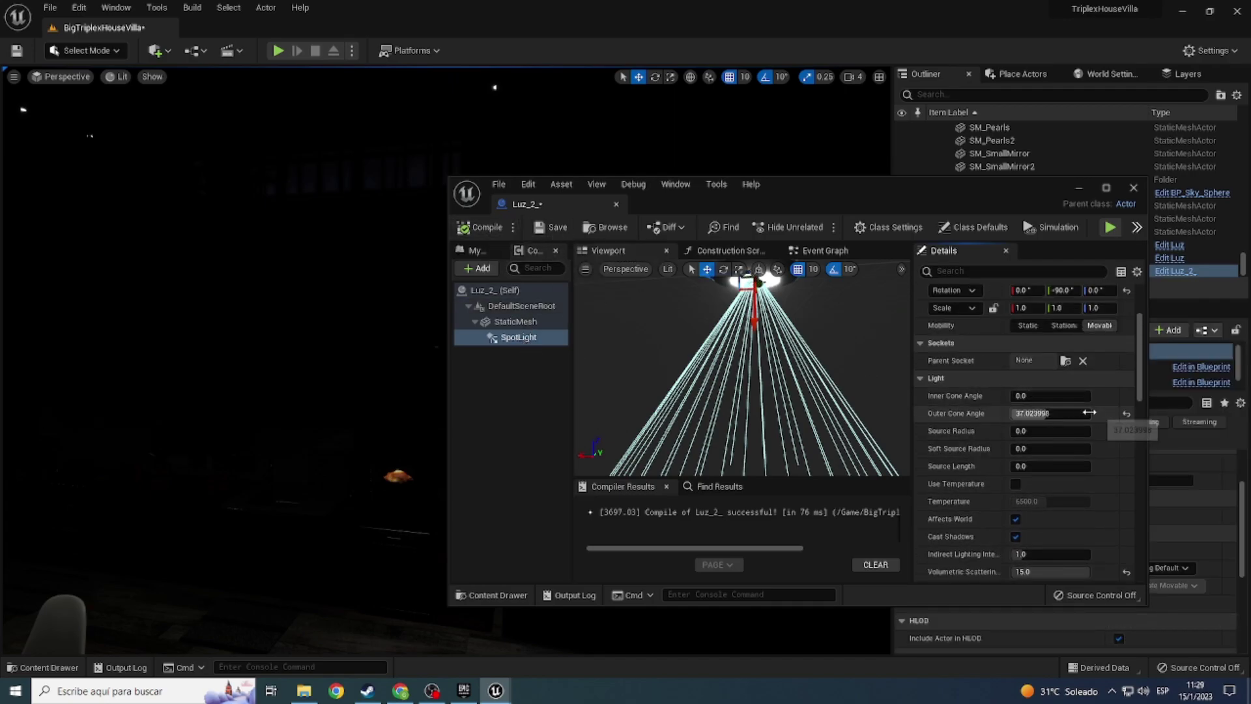
scroll(1071, 496, "up", 3)
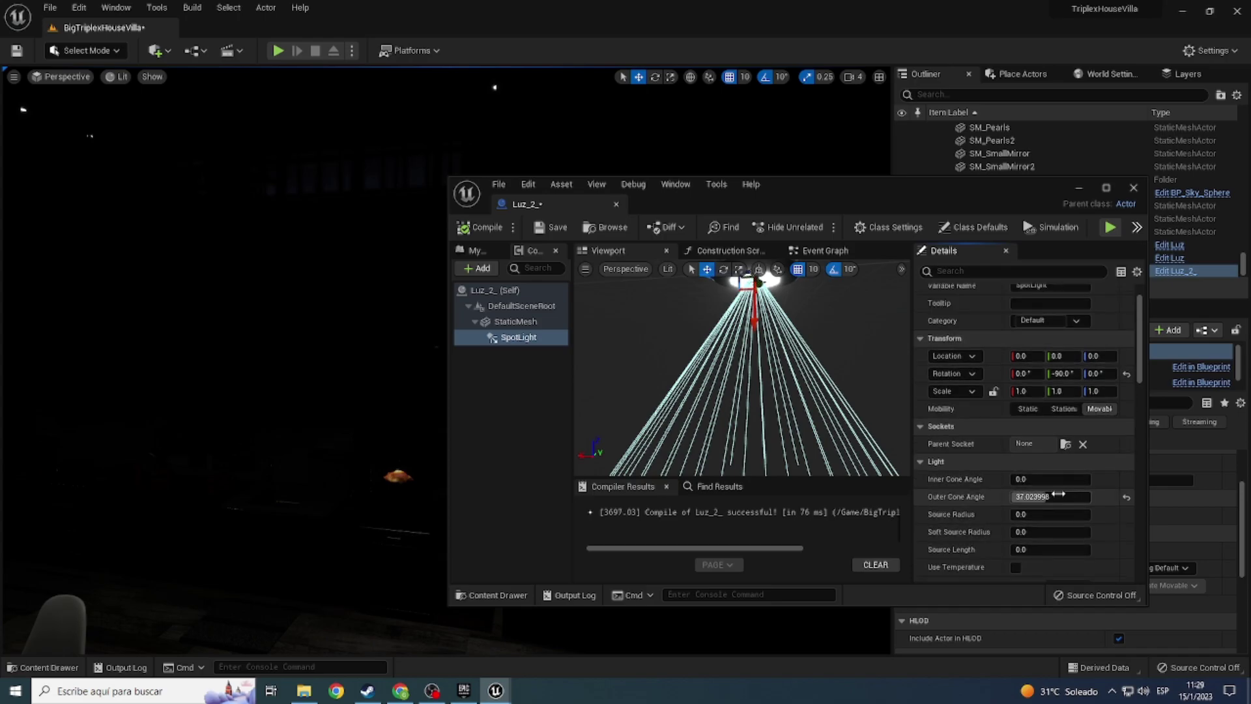
left_click(540, 338)
scroll(973, 464, "down", 5)
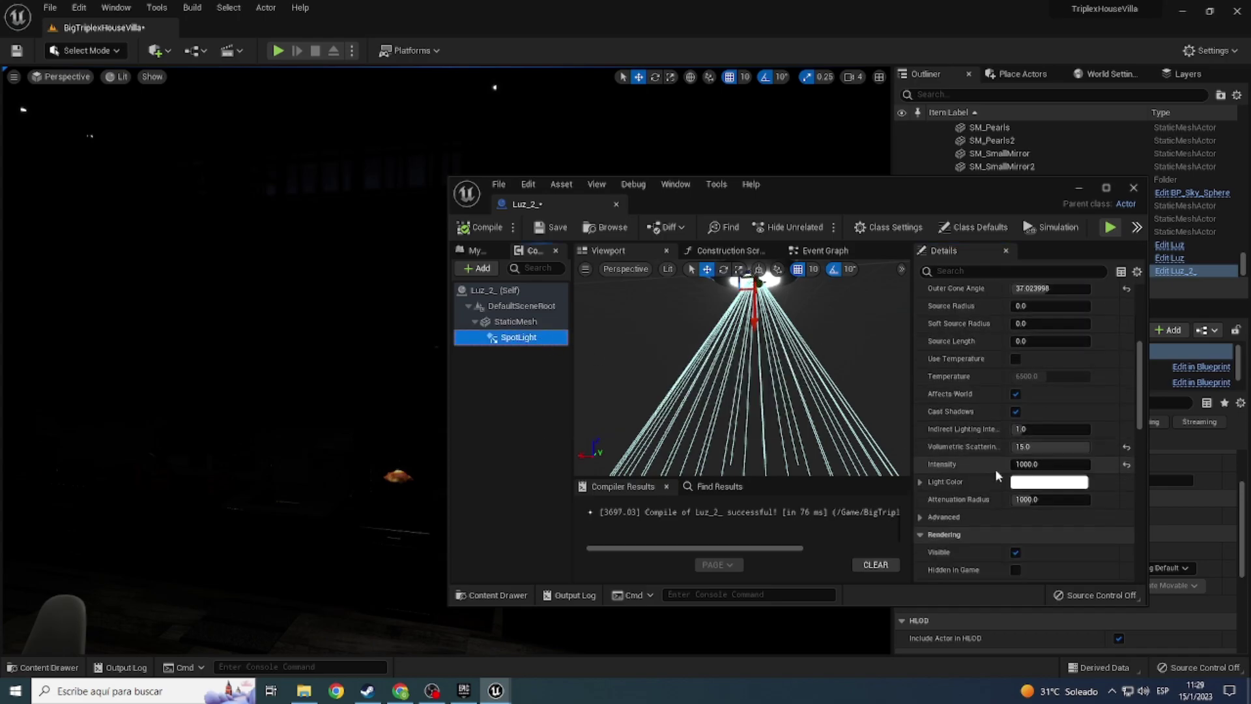
Step: Set the spotlight's Light Color to a pale warm white
left_click(1040, 488)
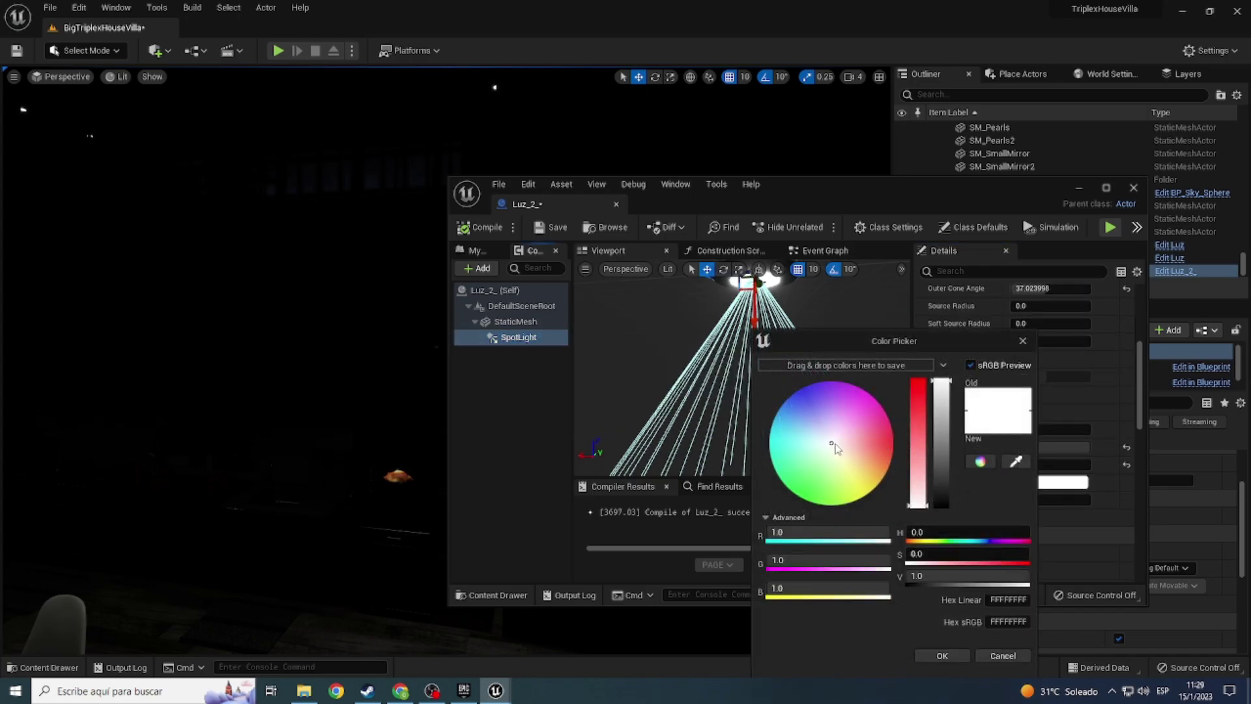
left_click_drag(835, 445, 835, 452)
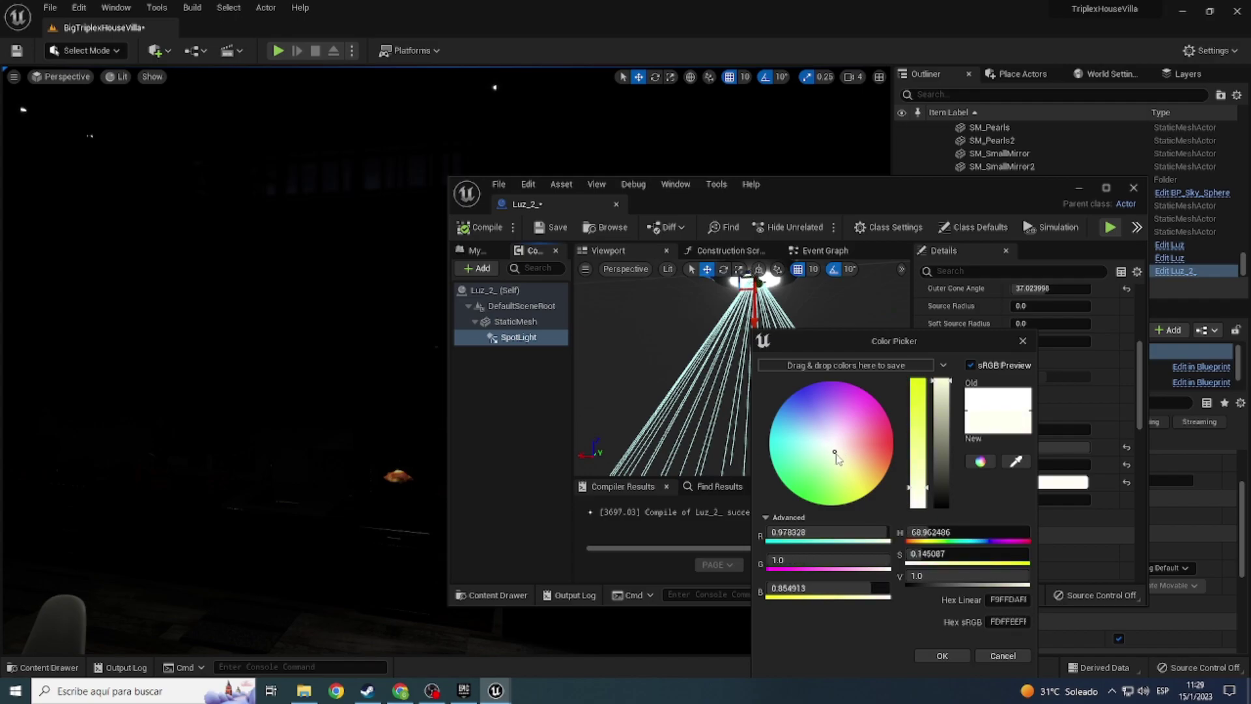
left_click(951, 654)
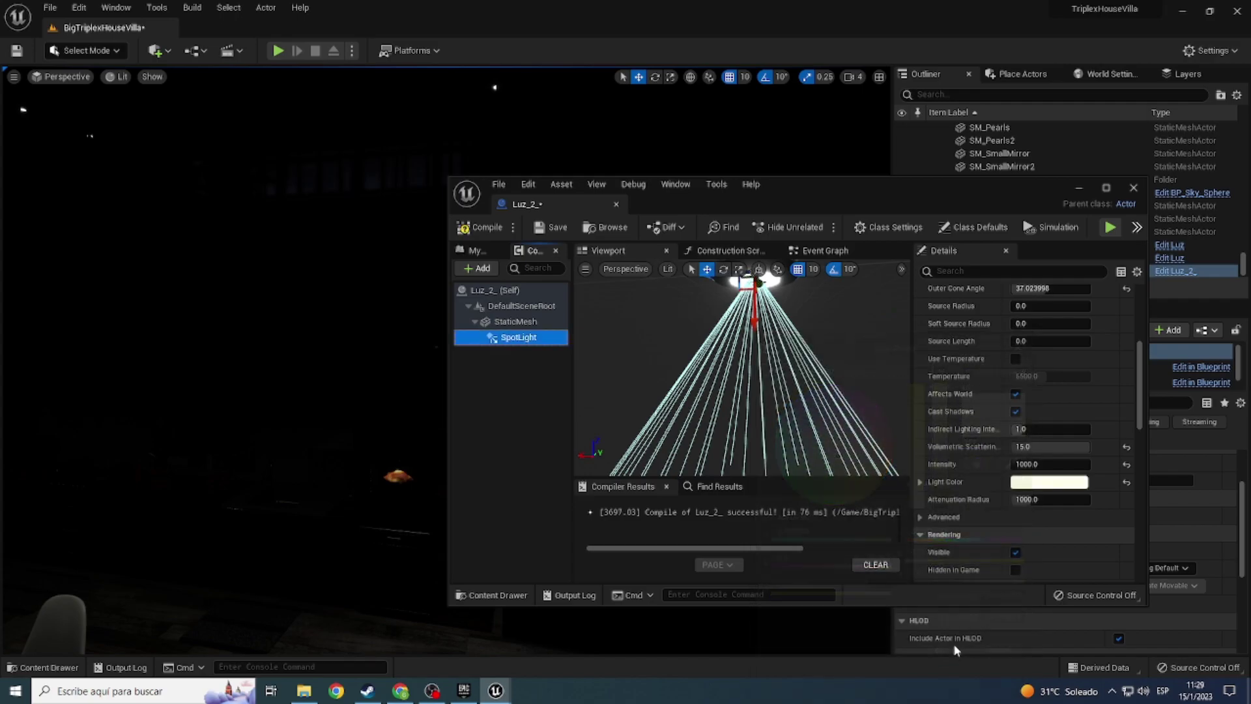
Step: Compile, save and close the Luz_2_ blueprint
left_click(484, 227)
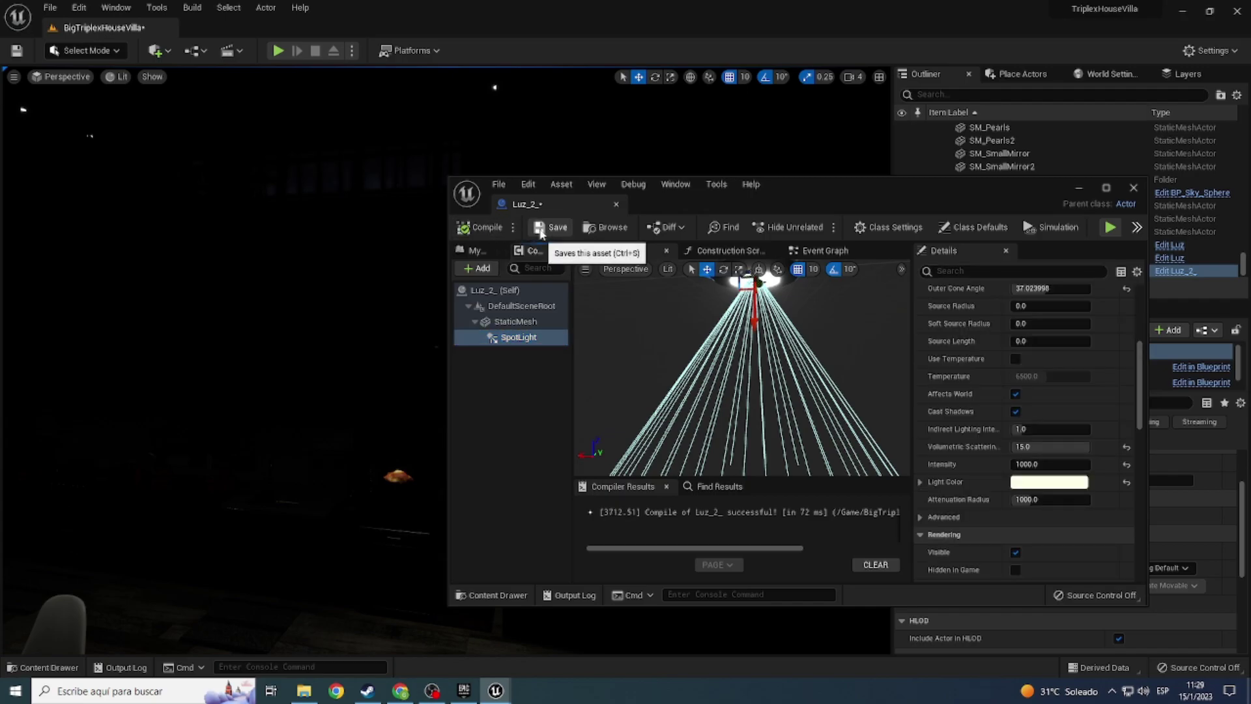
left_click(562, 228)
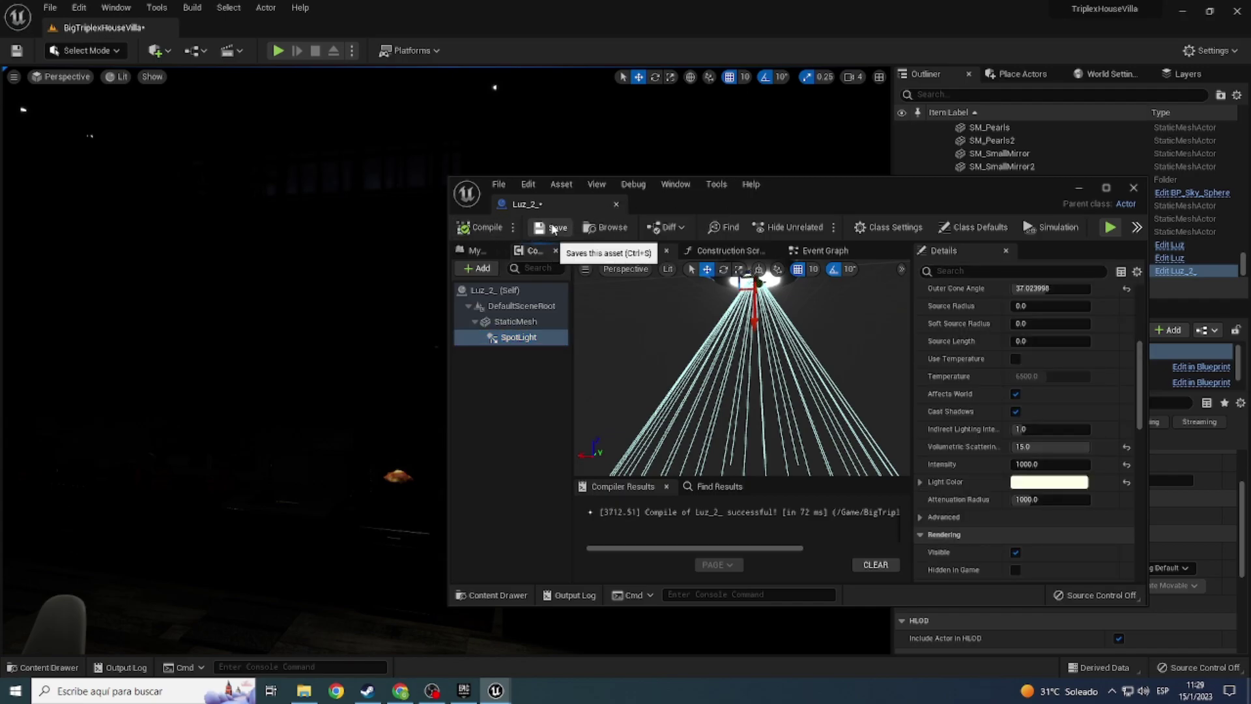
left_click(616, 204)
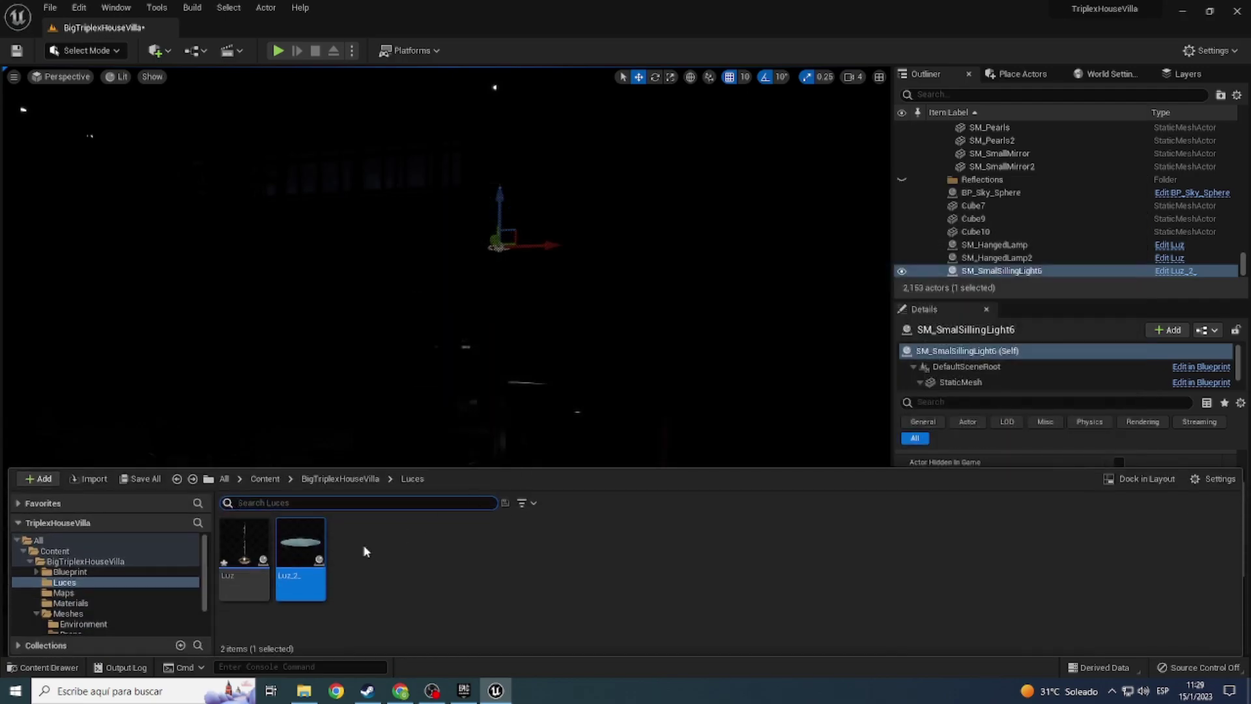
Step: Select and frame a ceiling light, toggling Unlit then Lit shading to locate the lamps
right_click_drag(456, 293, 456, 228)
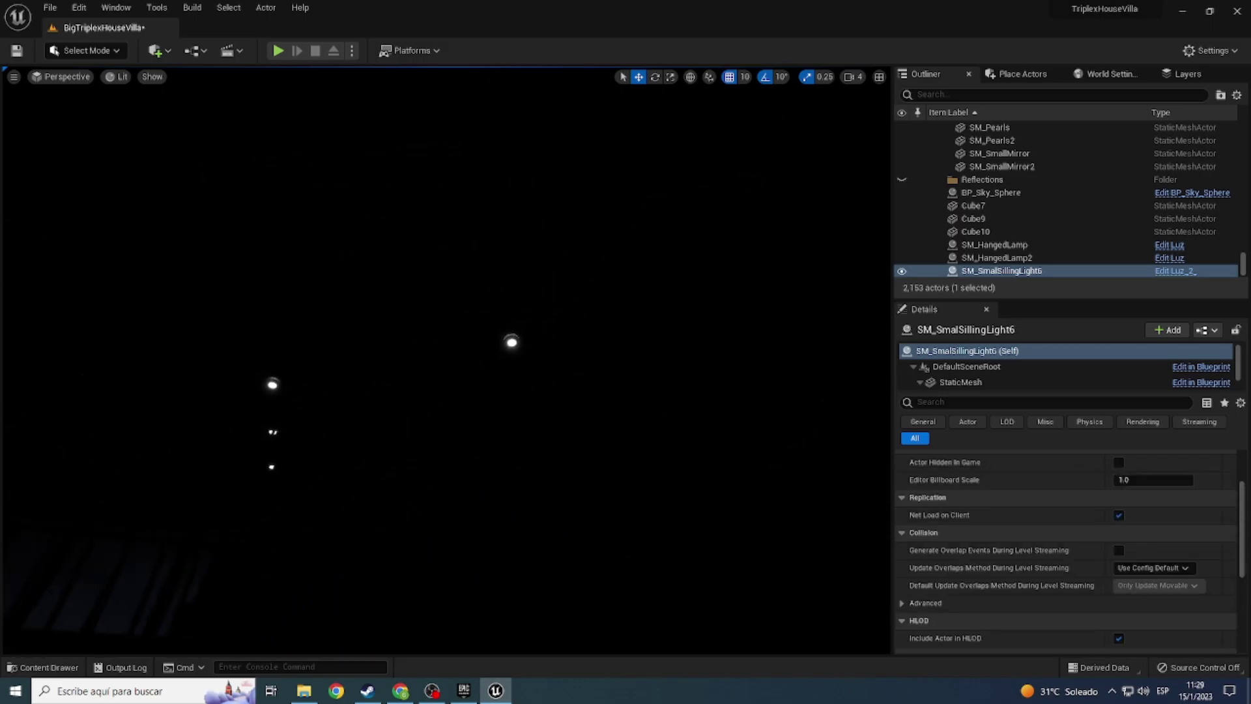
left_click(511, 342)
key("f")
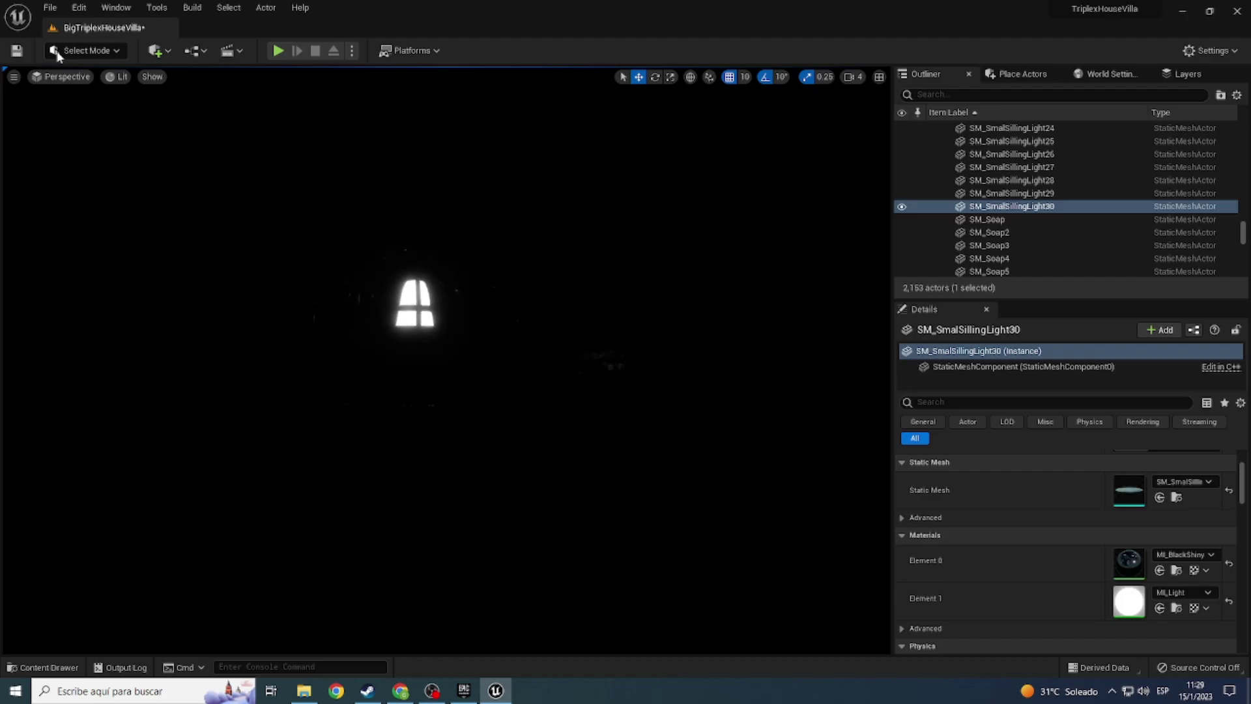
left_click(118, 77)
left_click(118, 123)
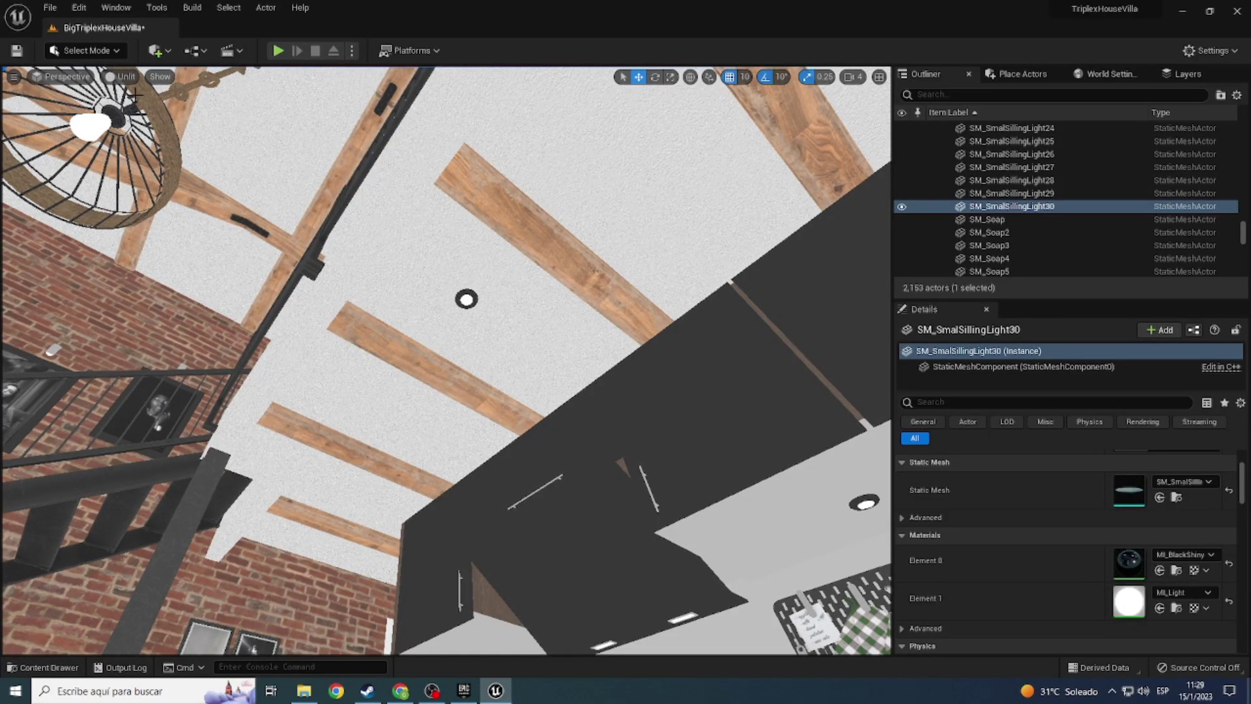
left_click(117, 77)
left_click(124, 113)
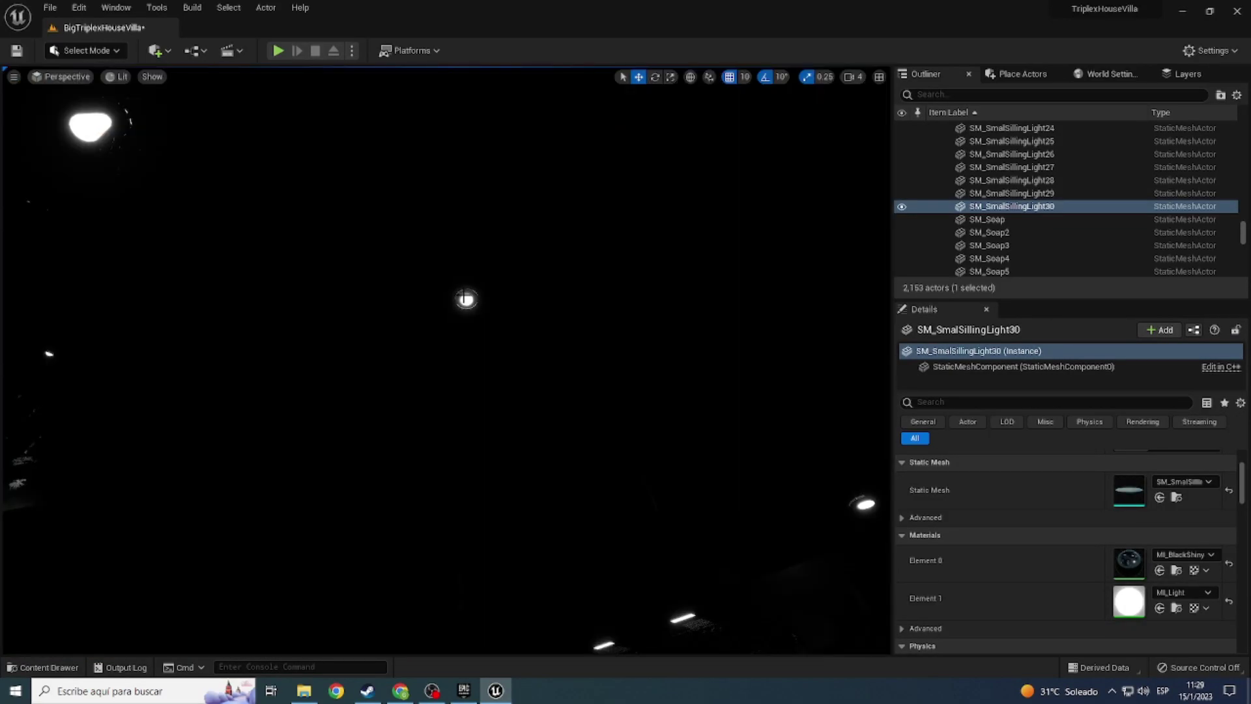
Step: Ctrl-select additional ceiling lights while sweeping the view across the ceiling
right_click_drag(445, 360, 446, 359)
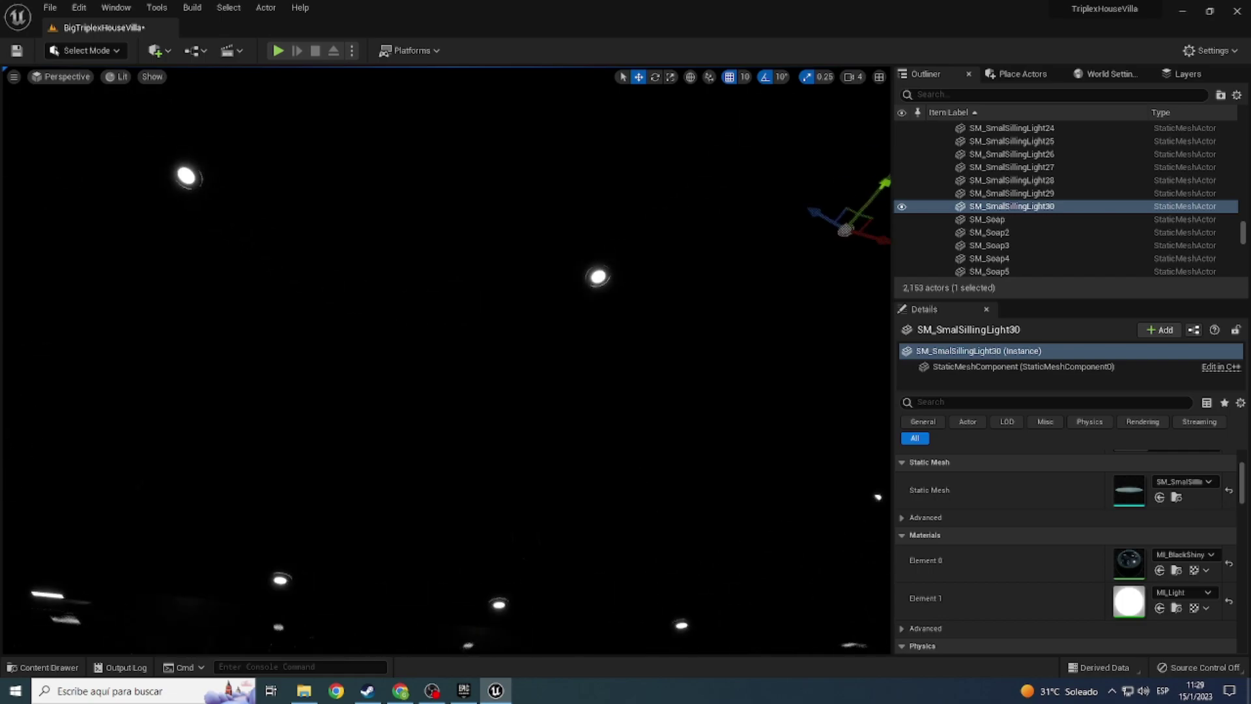
left_click(598, 280, "ctrl")
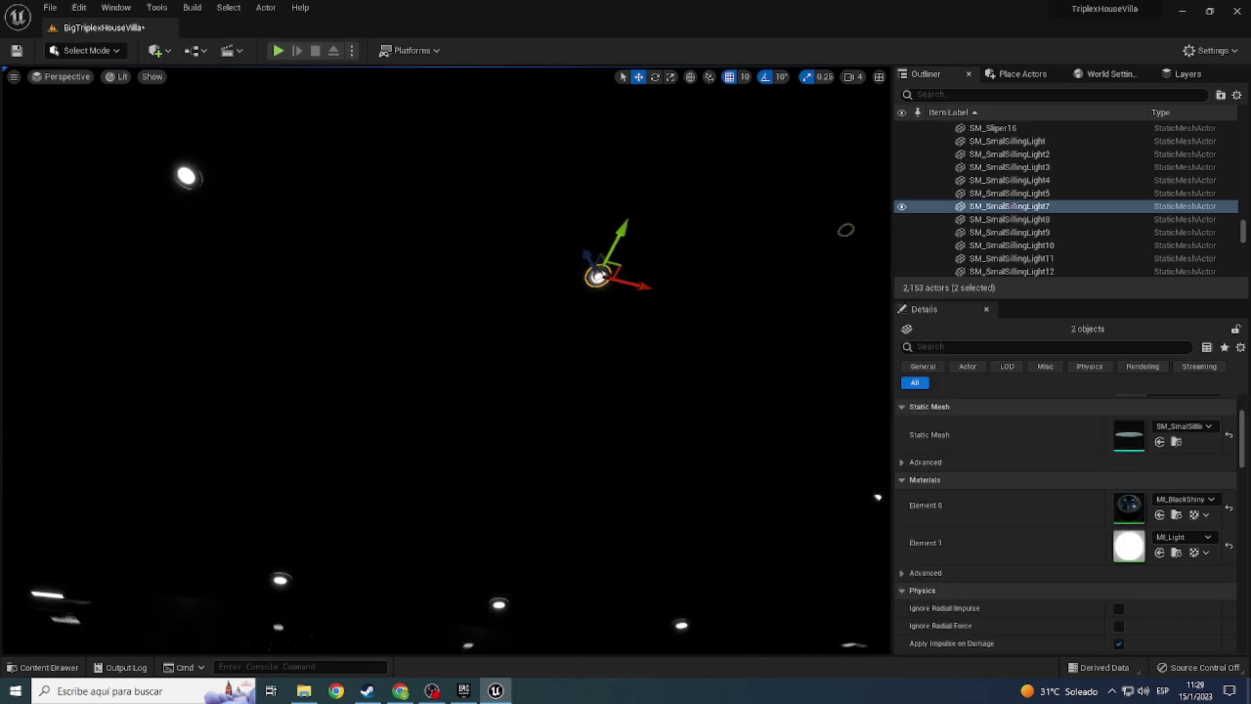
right_click_drag(446, 359, 446, 359)
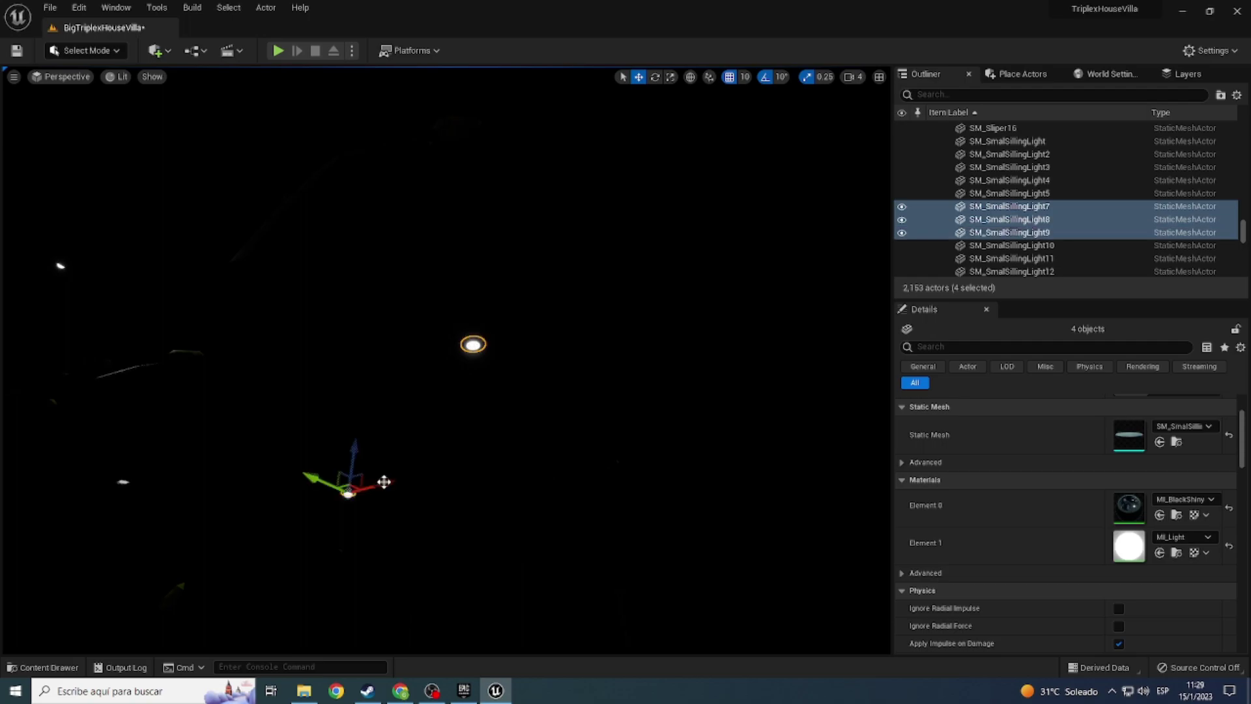
right_click_drag(383, 481, 384, 481)
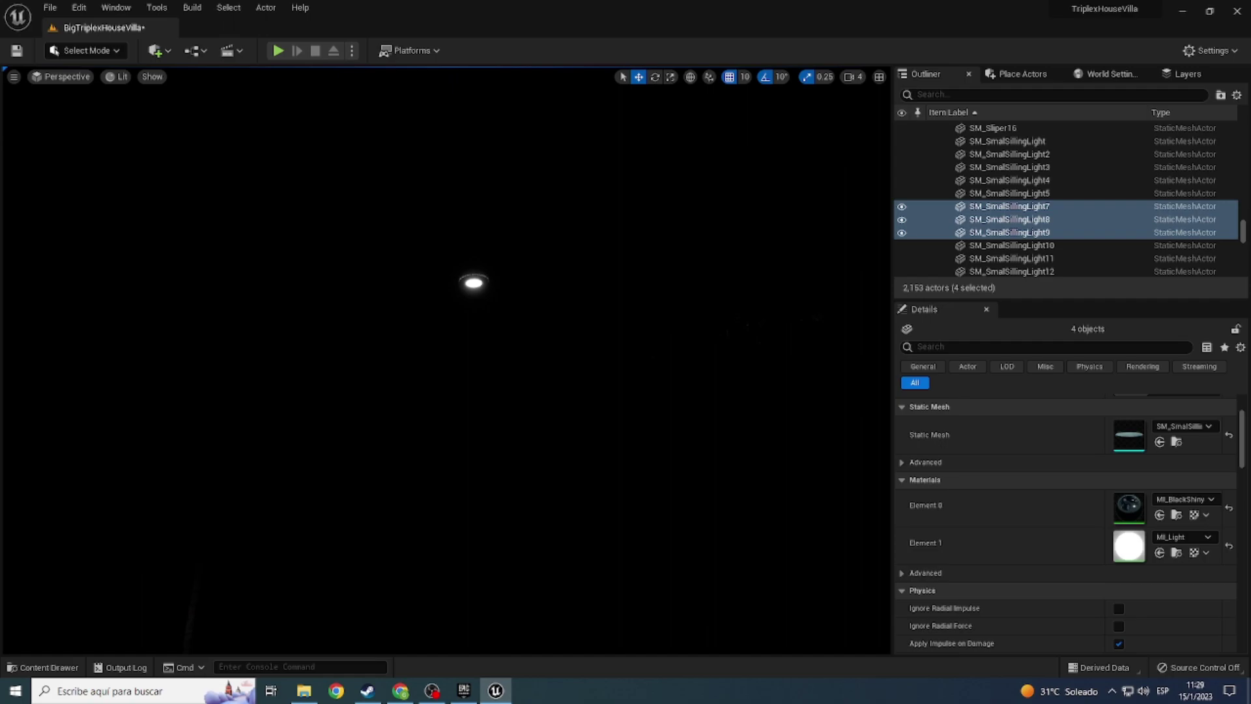
right_click_drag(384, 481, 384, 482)
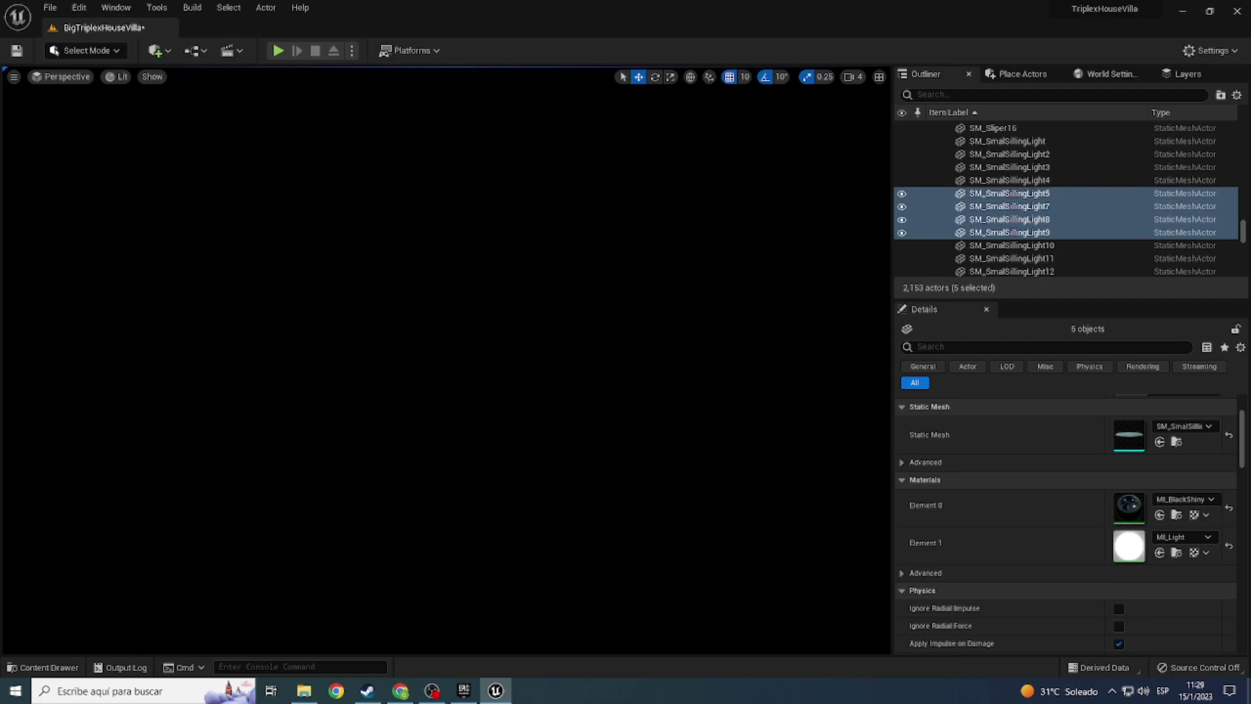
right_click_drag(383, 482, 383, 482)
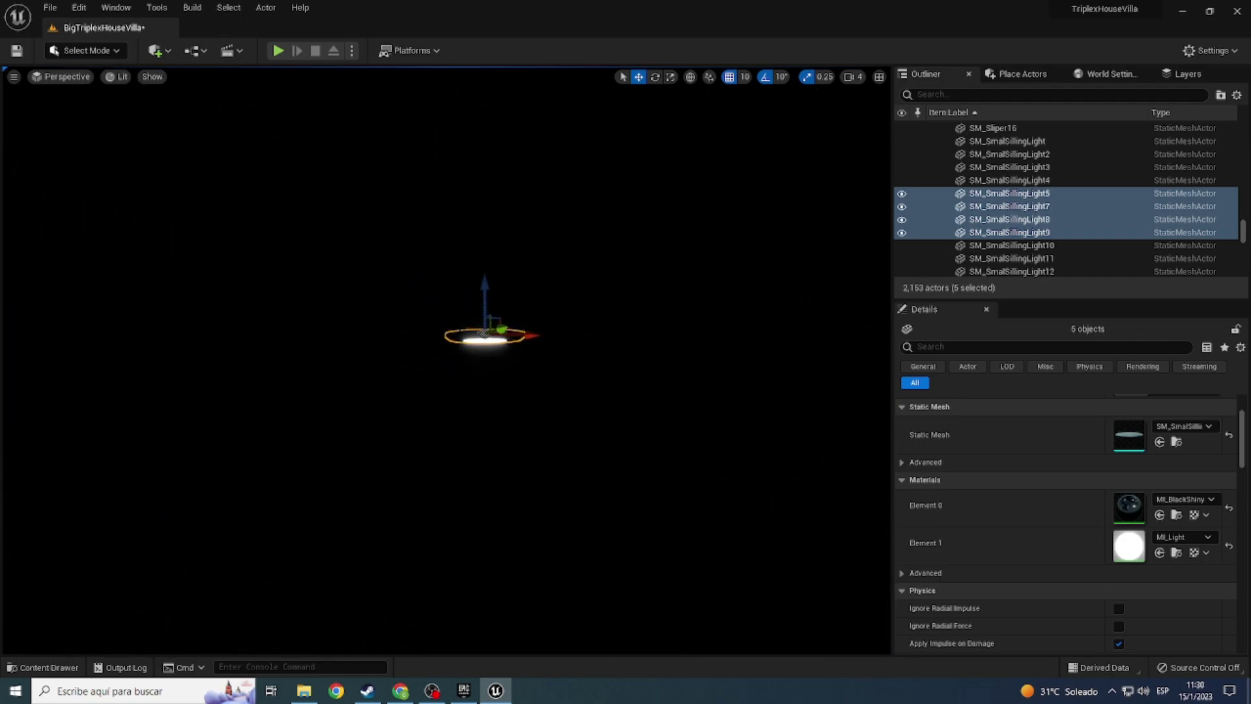
Step: Replace ceiling lights SM_SmalSillingLight5, 7, 8, 9 and 30 with Luz_2_ instances
right_click(461, 336)
mouse_move(511, 422)
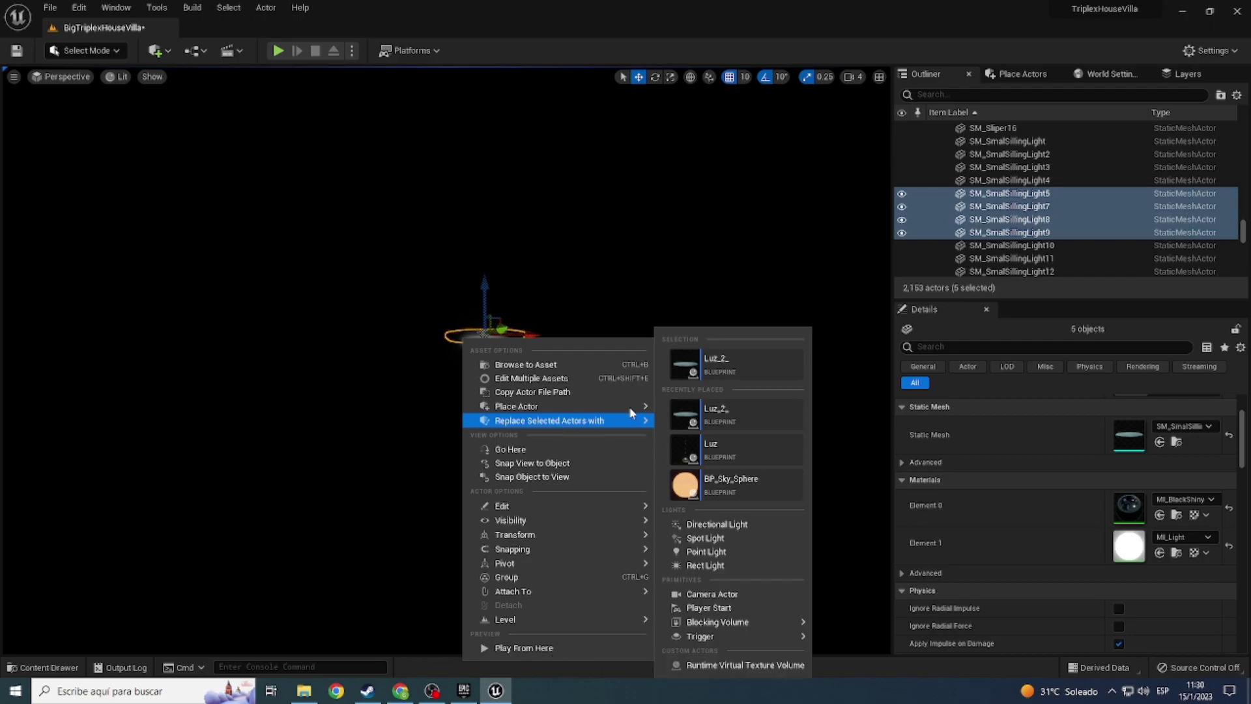
left_click(708, 368)
right_click_drag(709, 368, 709, 368)
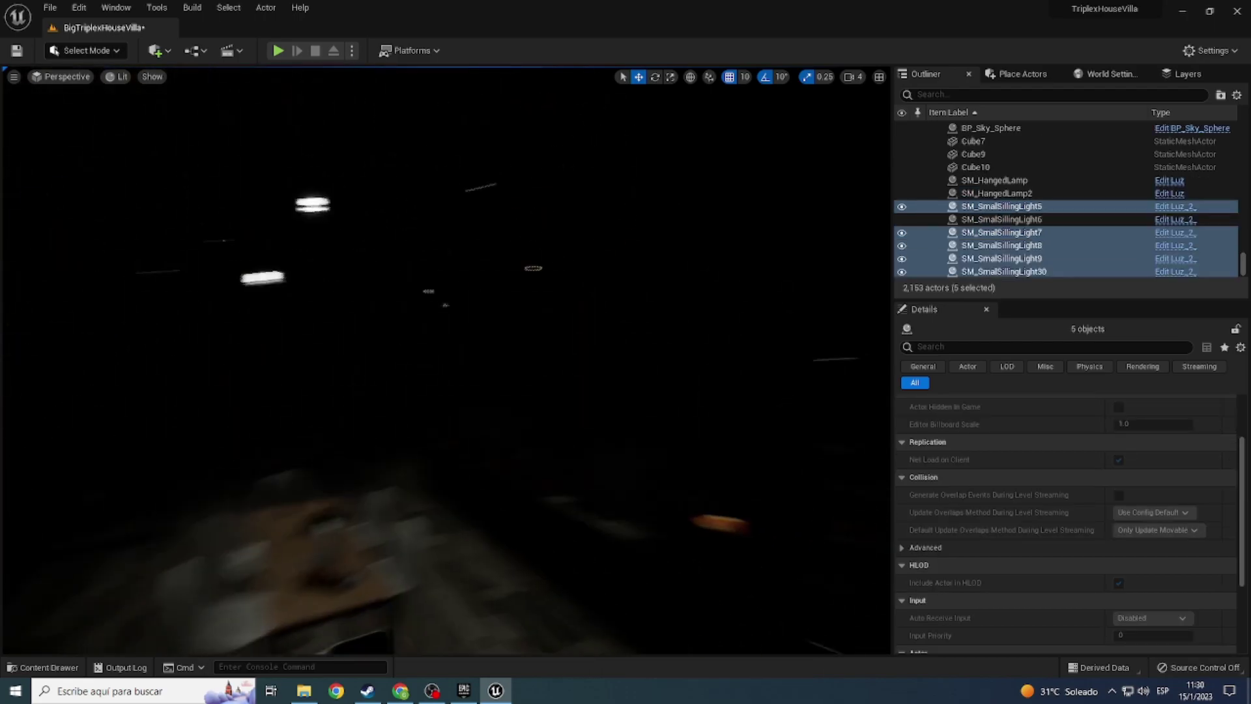
left_click(122, 80)
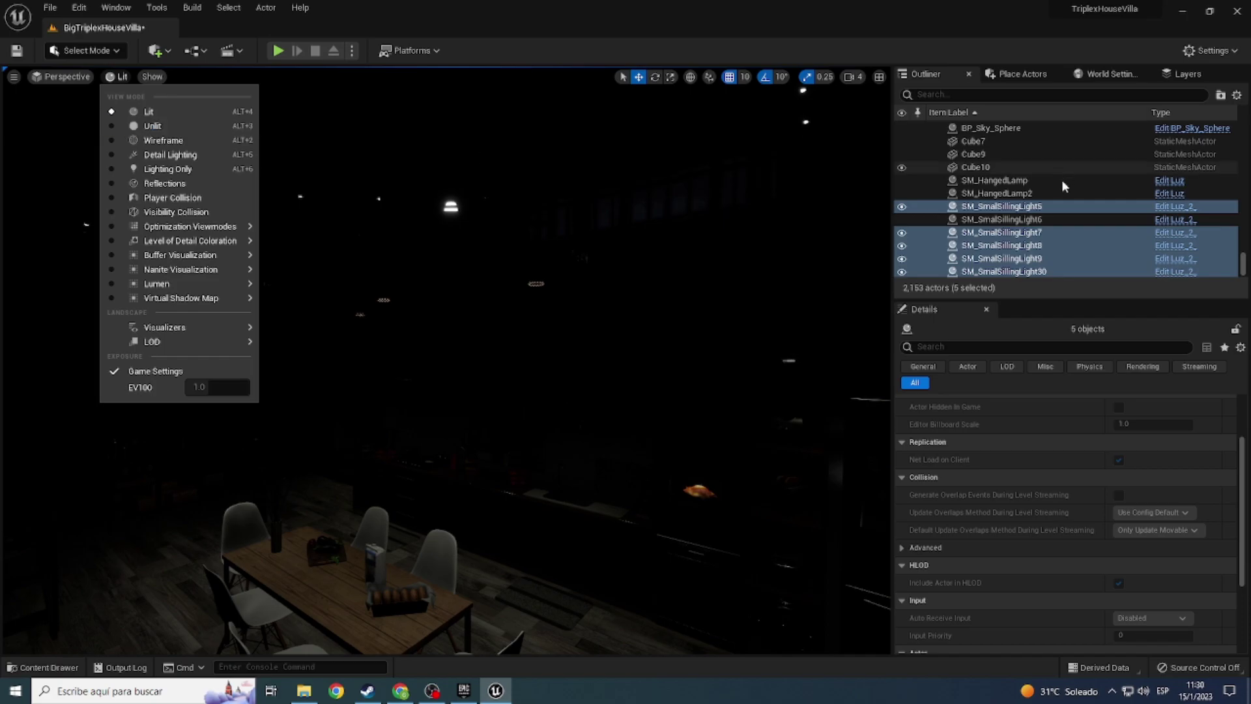
double_click(1017, 220)
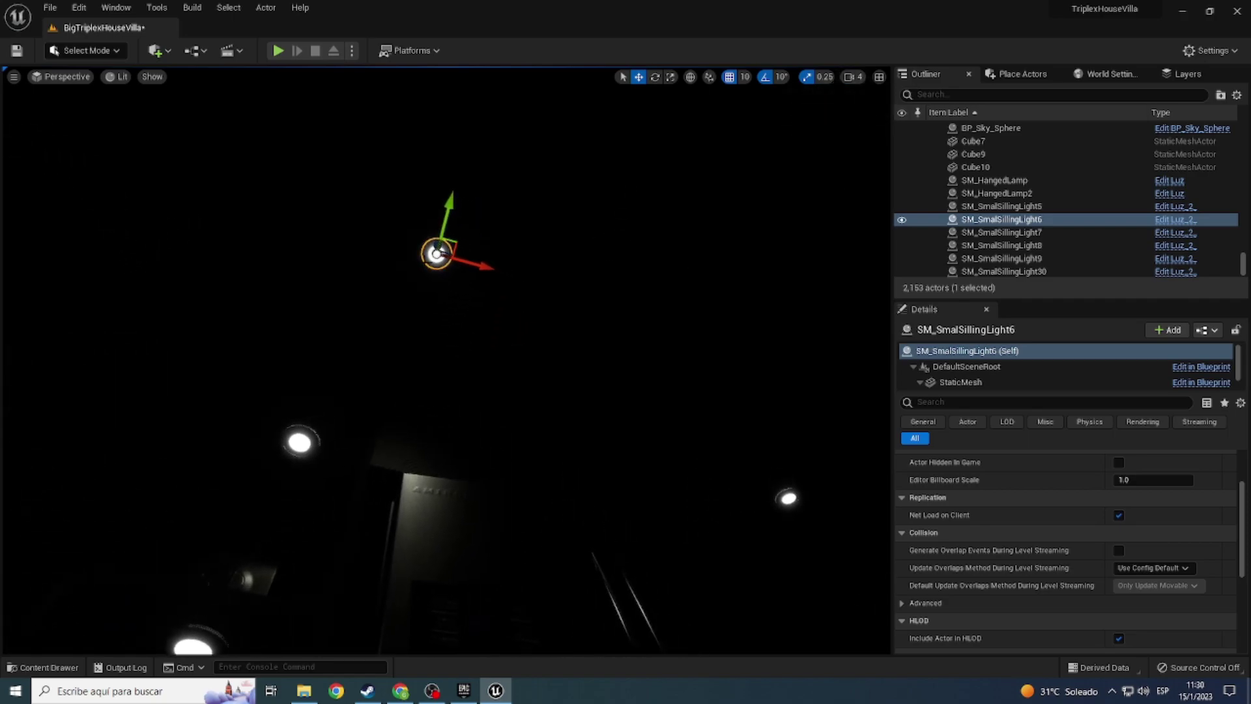
Step: Navigate to the kitchen, toggling Unlit and Lit shading to find the shelf lights
right_click(435, 258)
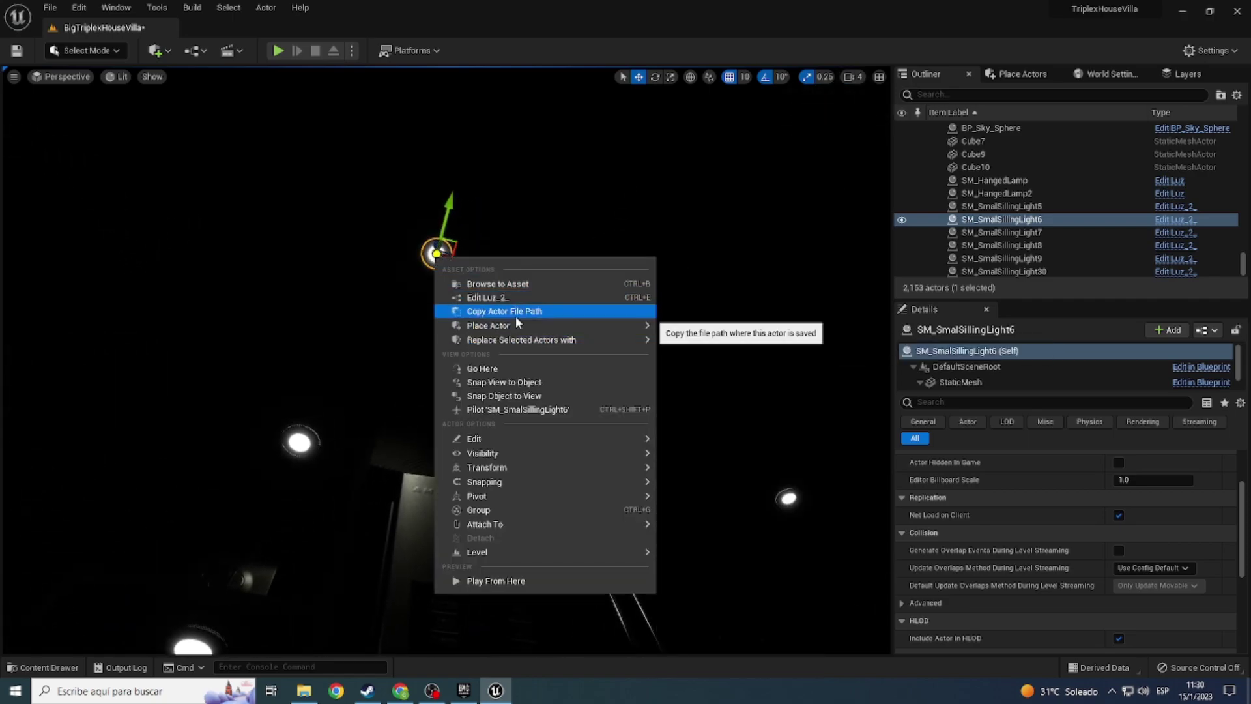
mouse_move(512, 344)
right_click_drag(726, 360, 726, 360)
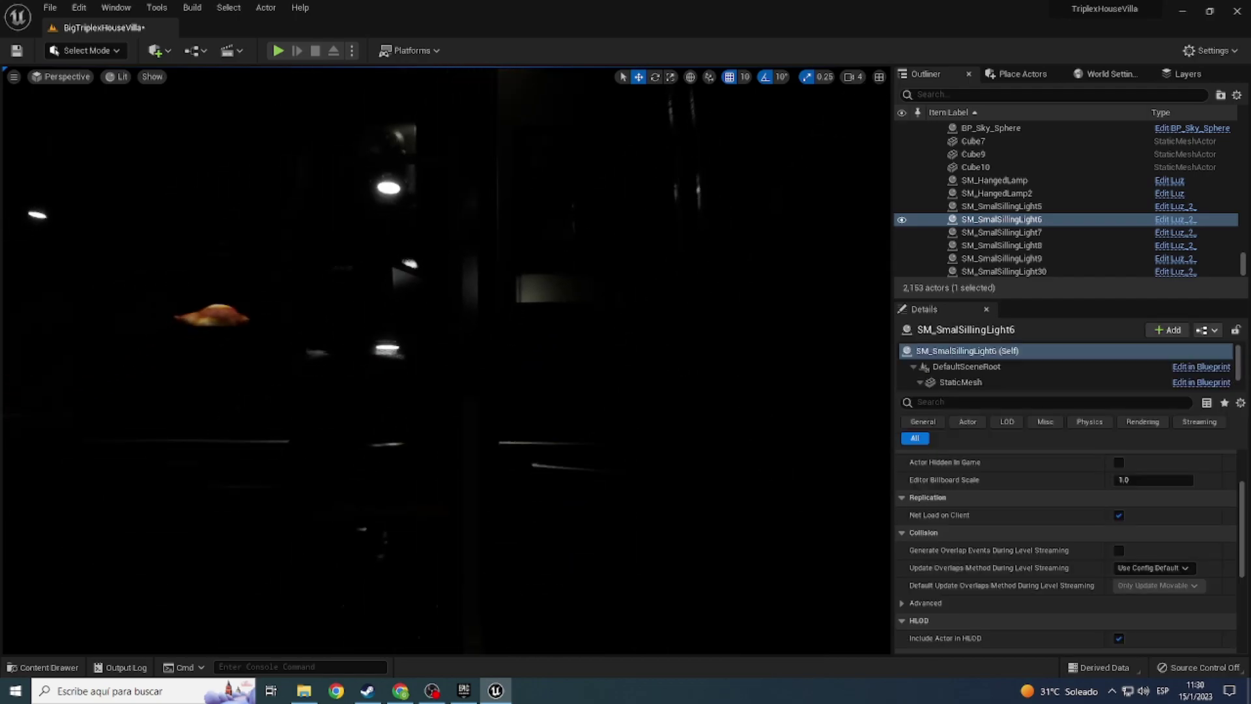
right_click_drag(48, 73, 48, 74)
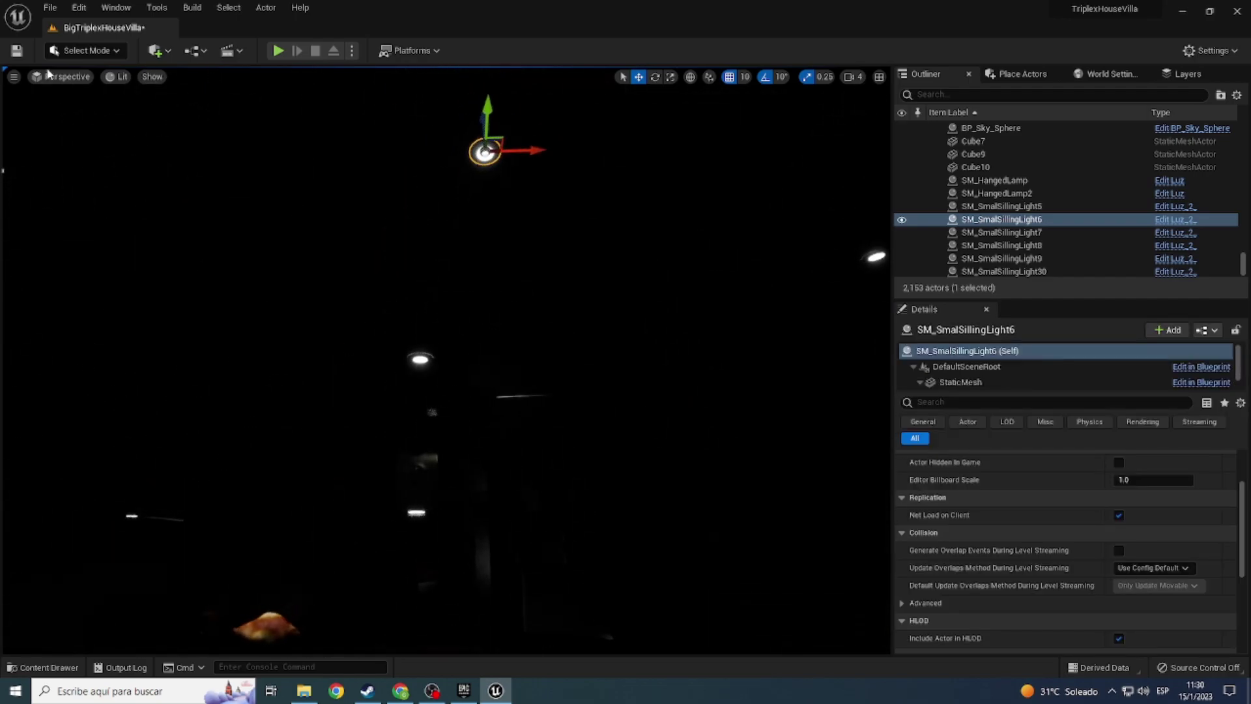
left_click(117, 76)
left_click(140, 123)
right_click_drag(140, 123, 225, 34)
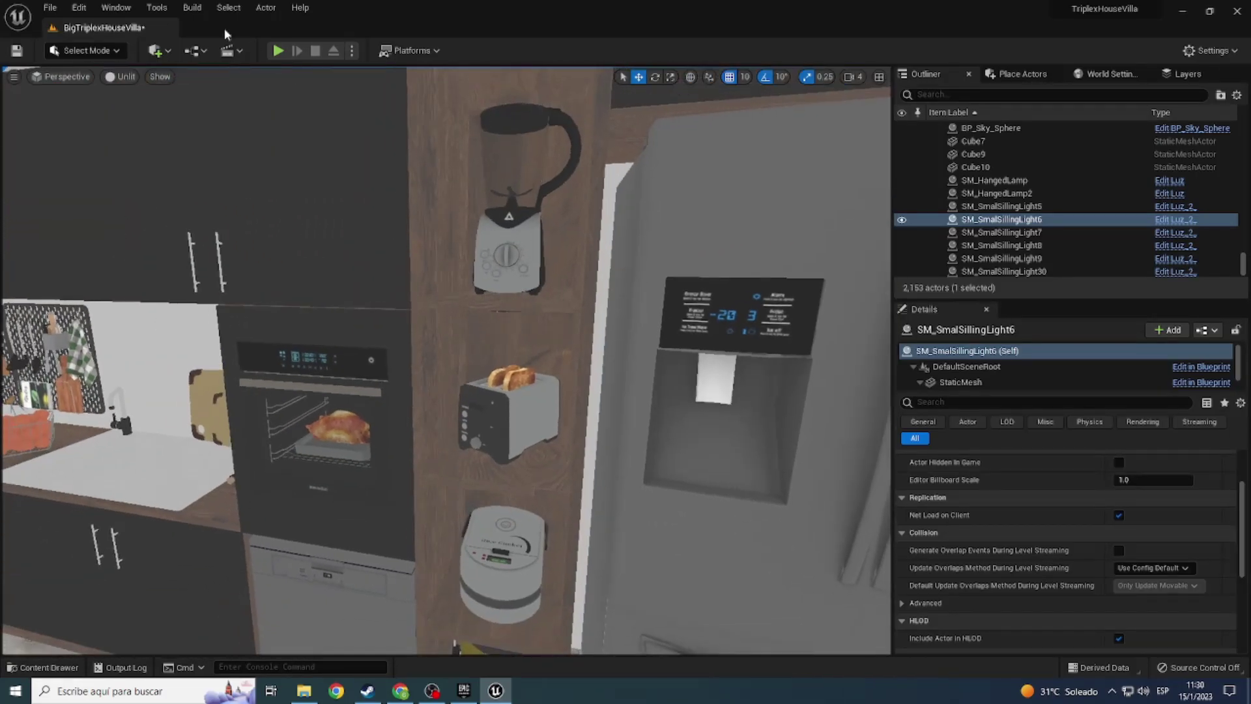
left_click(110, 76)
left_click(146, 110)
Step: Replace the kitchen ceiling lamp with Luz_2_, undo that, and delete the lamp instead
right_click_drag(147, 111, 147, 110)
left_click(465, 275)
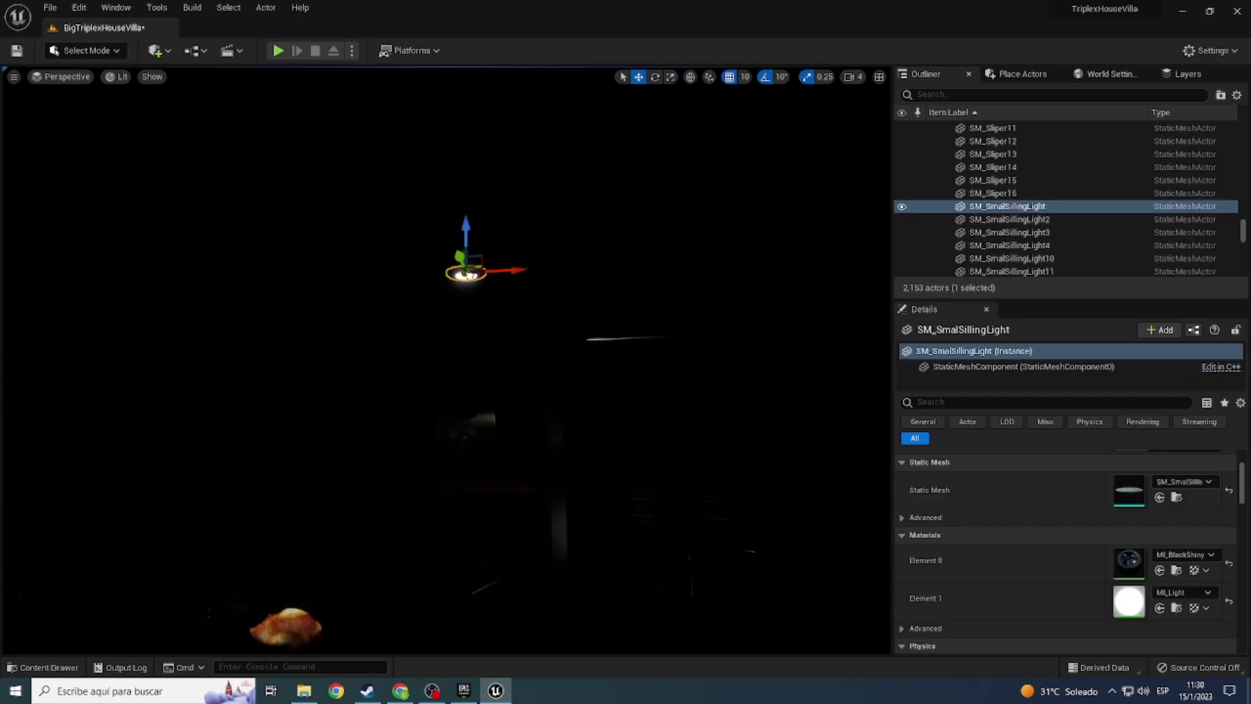
right_click(468, 276)
mouse_move(547, 358)
left_click(723, 365)
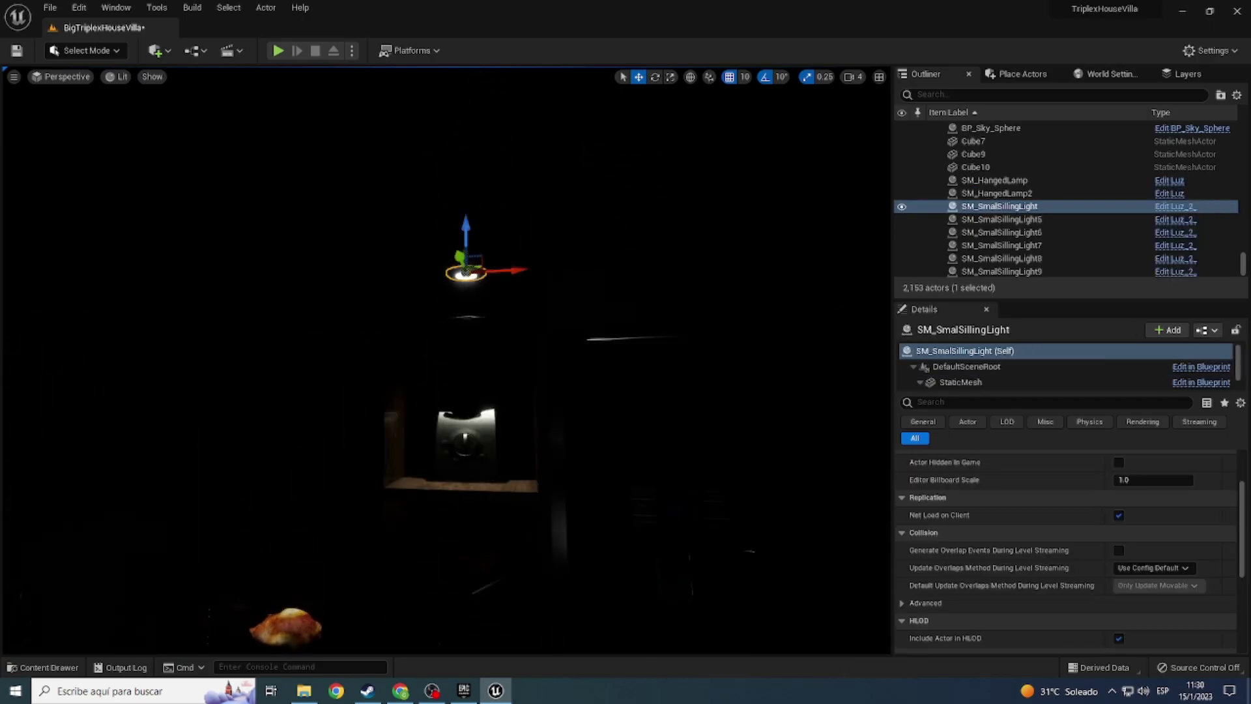
right_click_drag(723, 372, 724, 373)
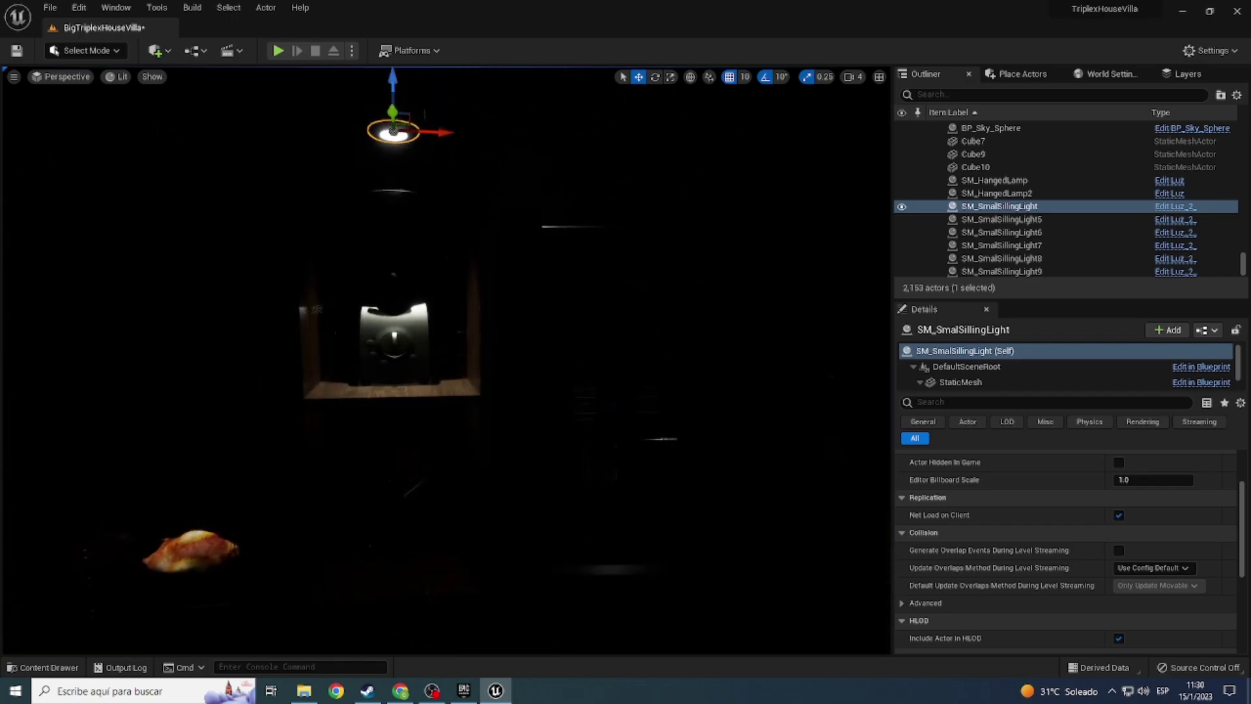
key("ctrl+z")
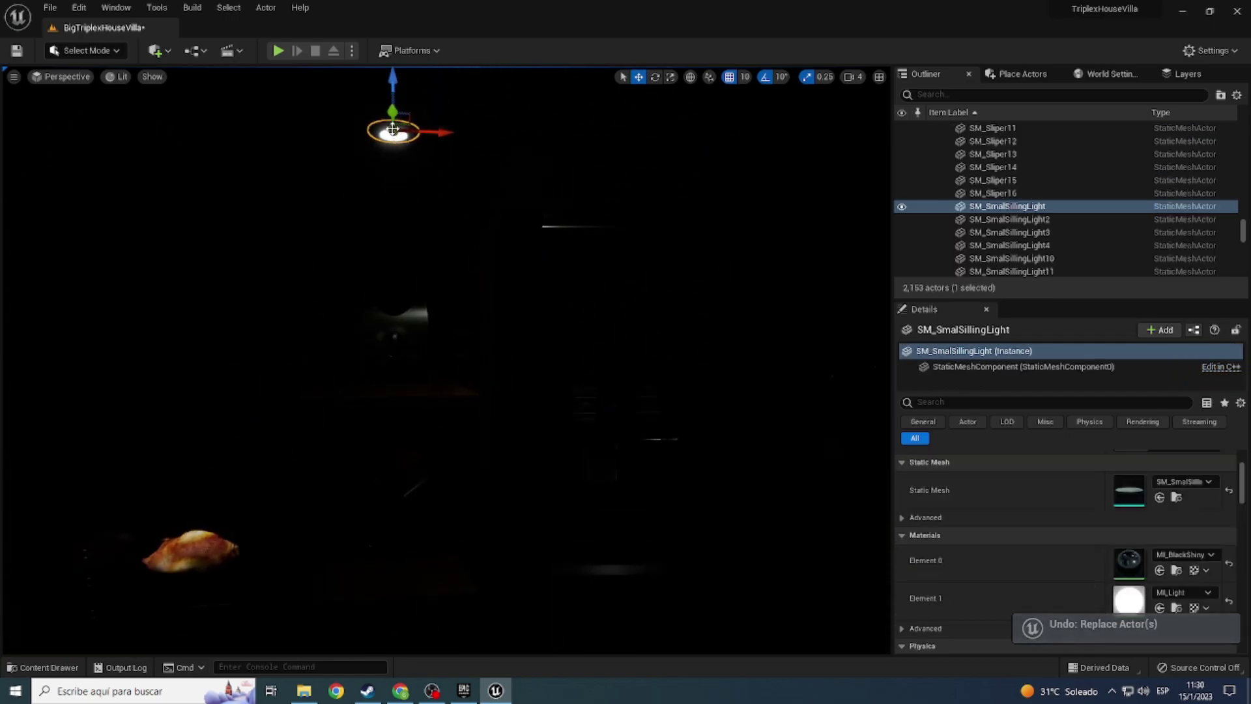
key("Delete")
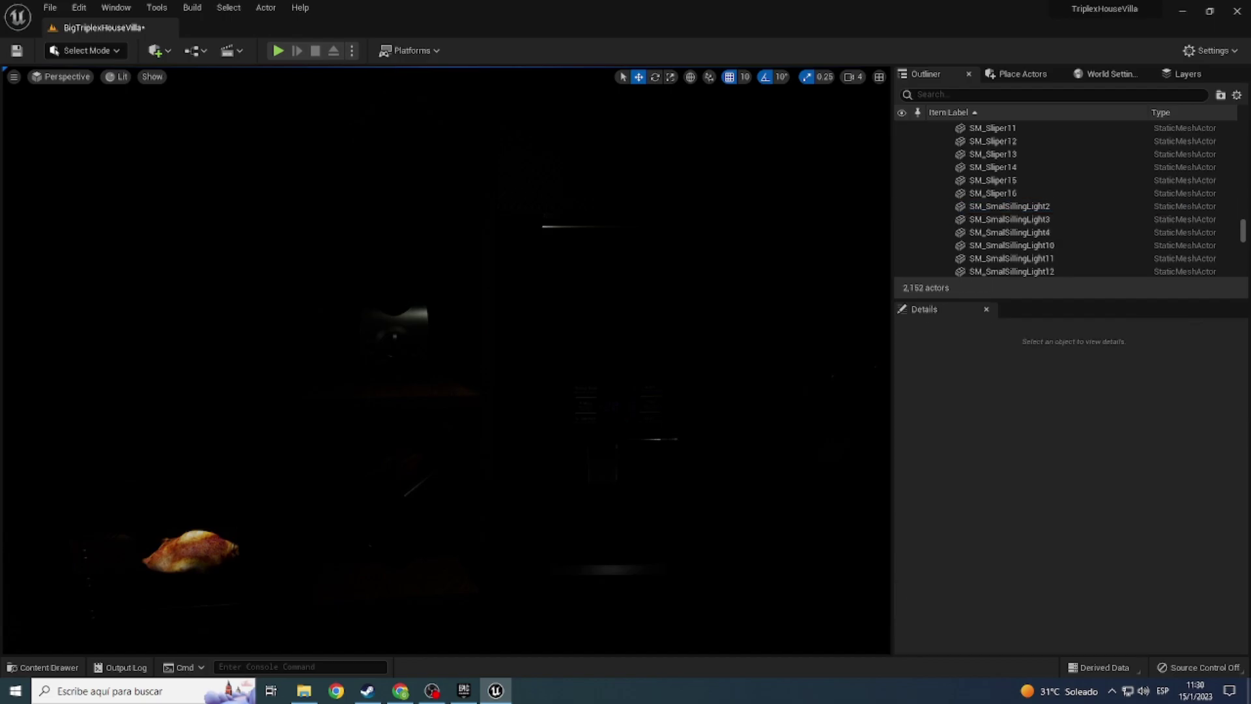
Step: In Unlit view, delete the small ceiling lights in the shelf column, including the one above the juicer
left_click(121, 77)
left_click(121, 123)
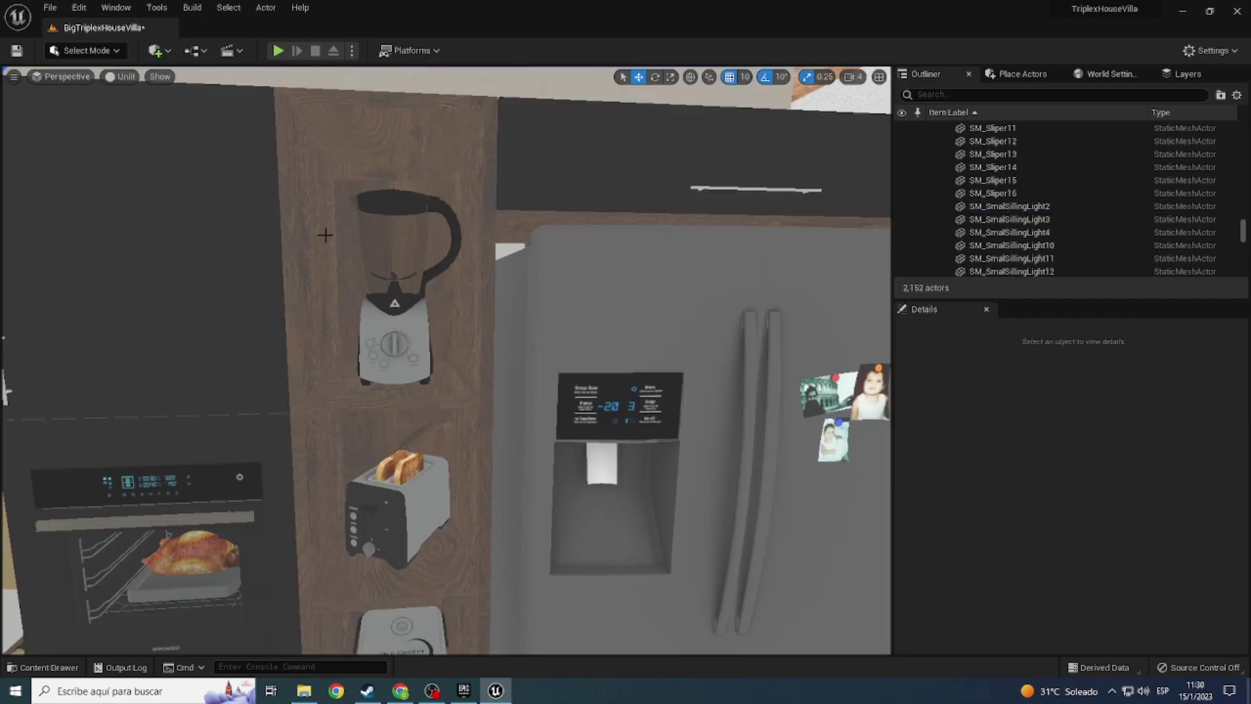
right_click_drag(121, 124, 121, 124)
right_click_drag(440, 339, 458, 247)
left_click(440, 338)
key("Delete")
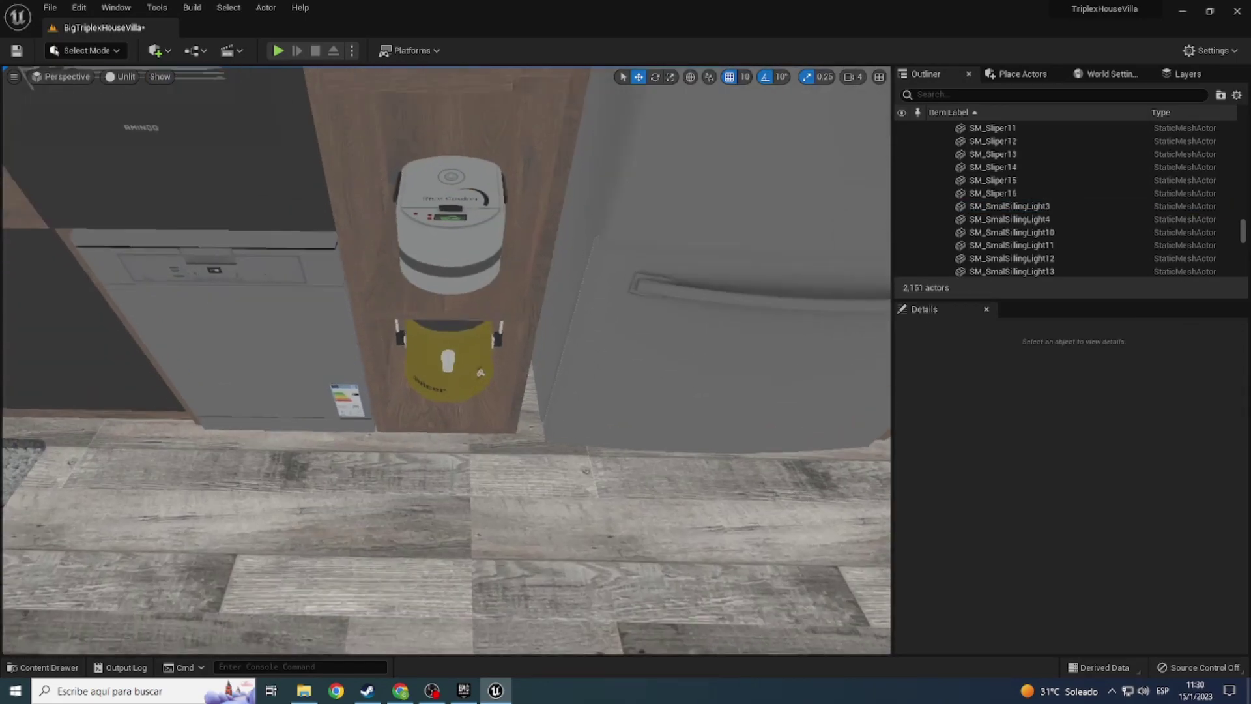
left_click(456, 213)
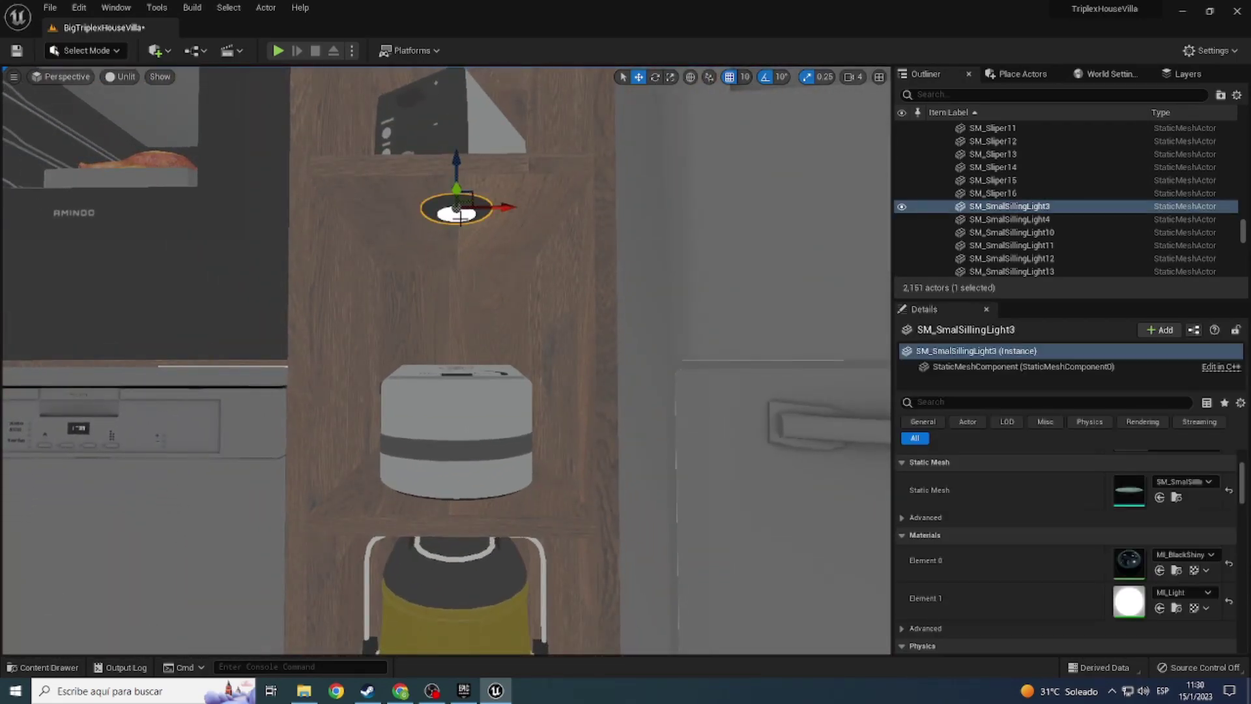
key("Delete")
right_click_drag(456, 213, 456, 213)
right_click_drag(441, 168, 441, 167)
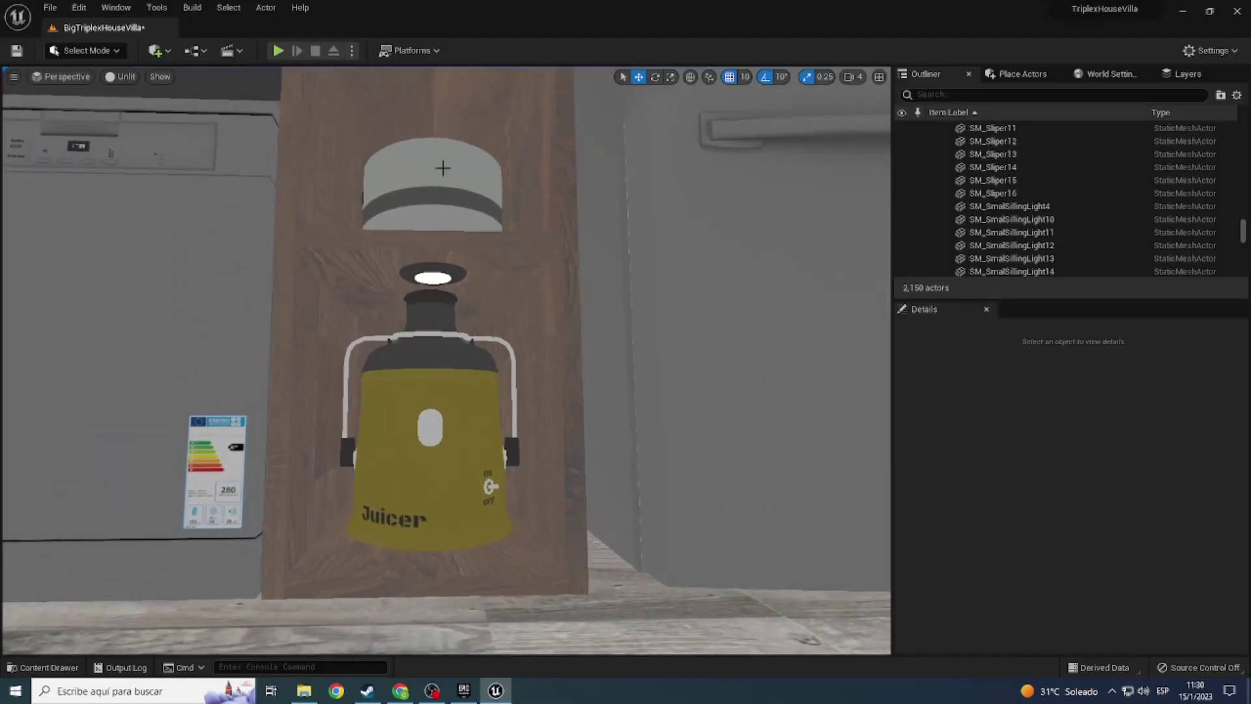
left_click(435, 271)
key("Delete")
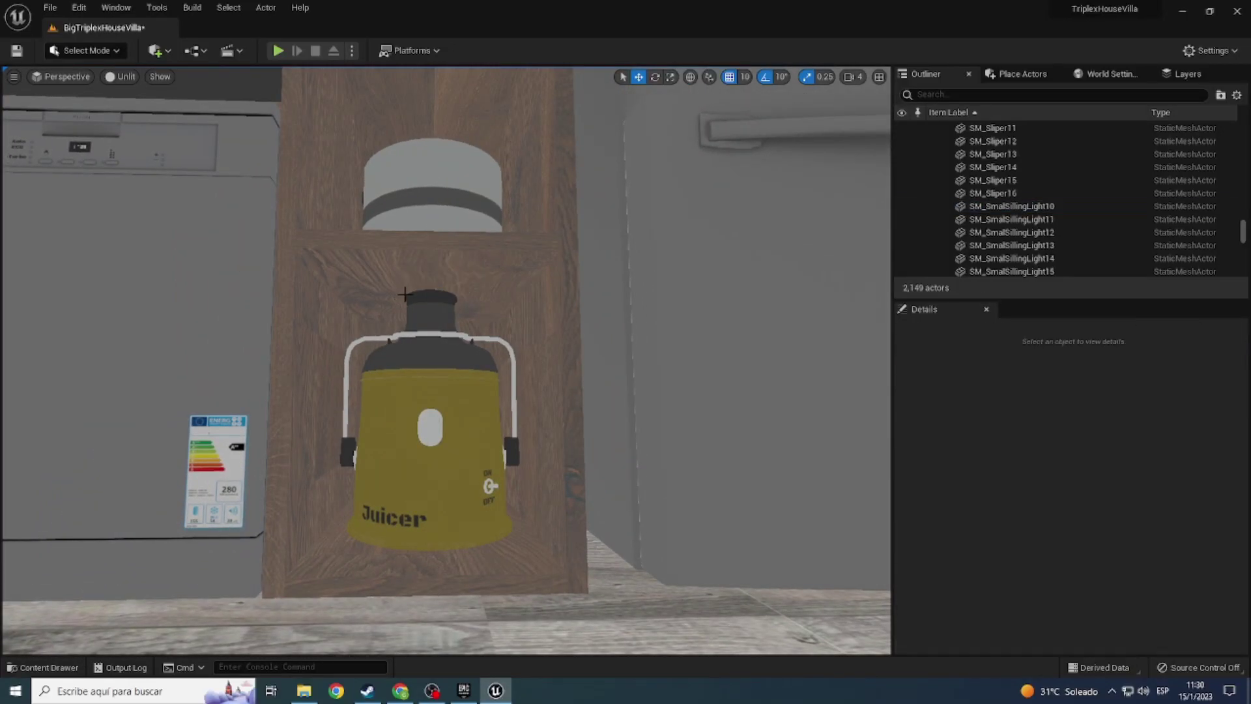
Step: Switch the viewport back to Lit shading
right_click_drag(440, 258, 440, 259)
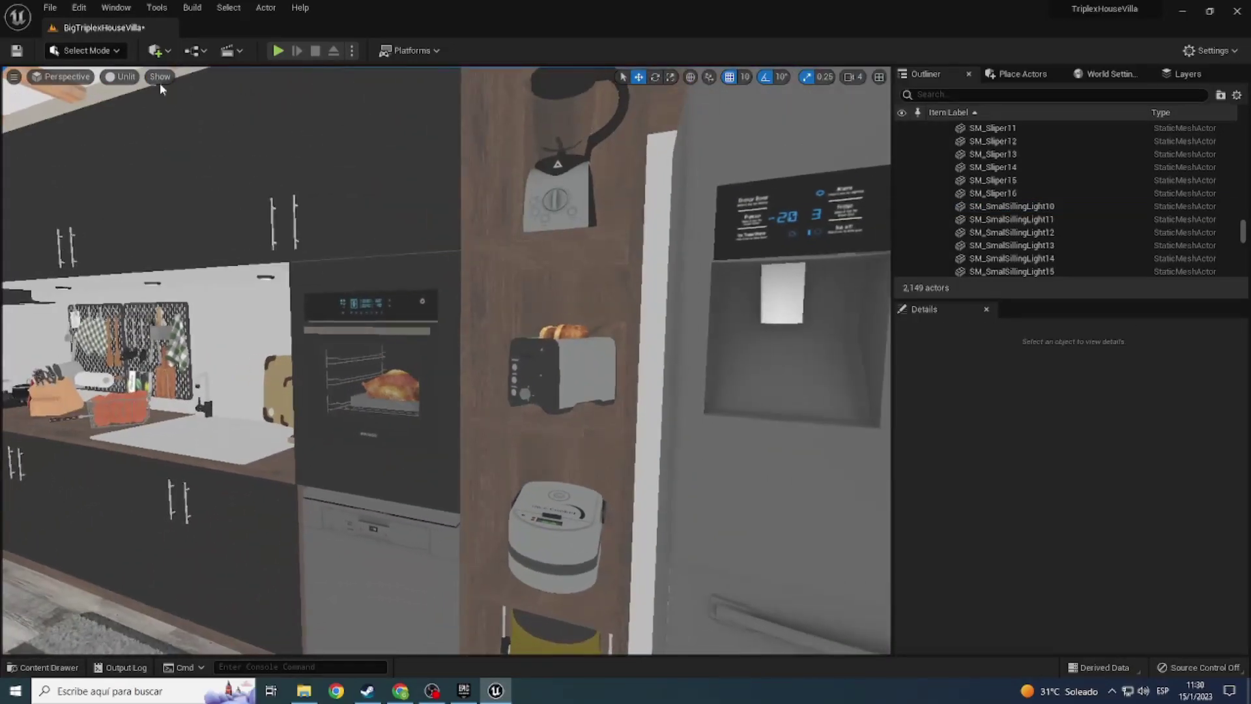
left_click(120, 76)
left_click(137, 111)
right_click_drag(446, 360, 445, 360)
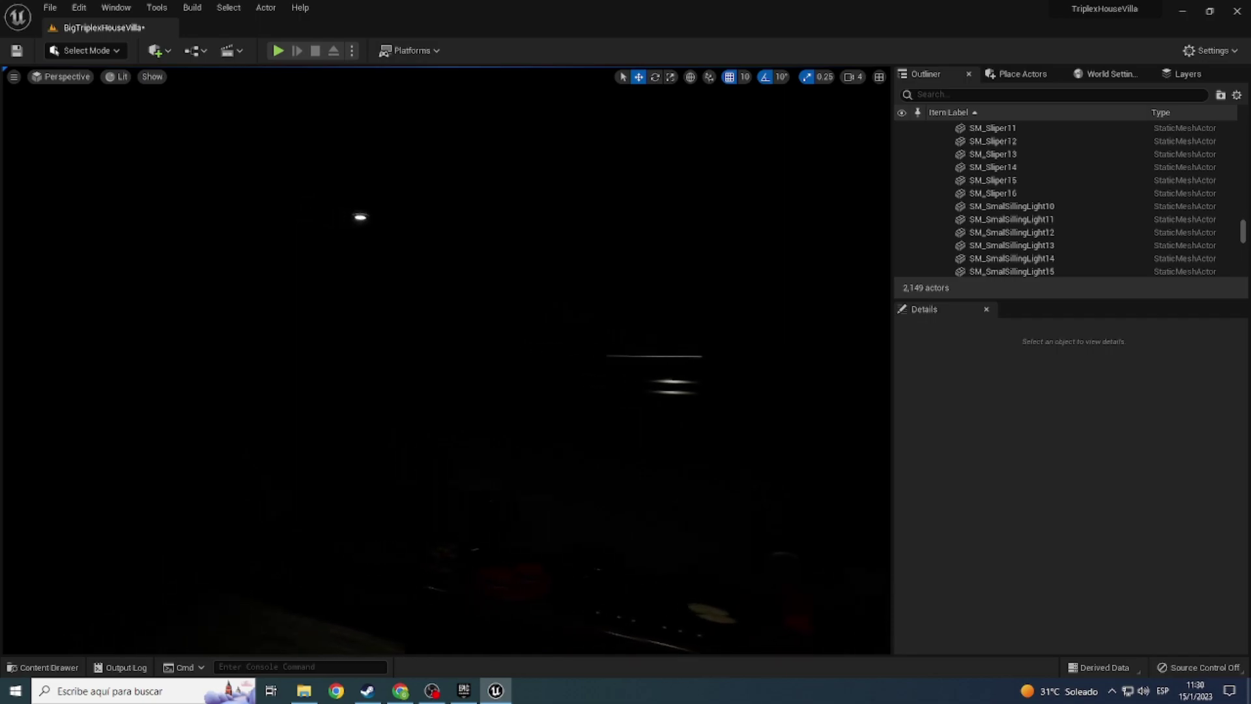
Step: Replace the glowing small ceiling lamp SM_SmalSillingLight8 with the Luz_2_ blueprint
left_click(363, 217)
right_click(365, 216)
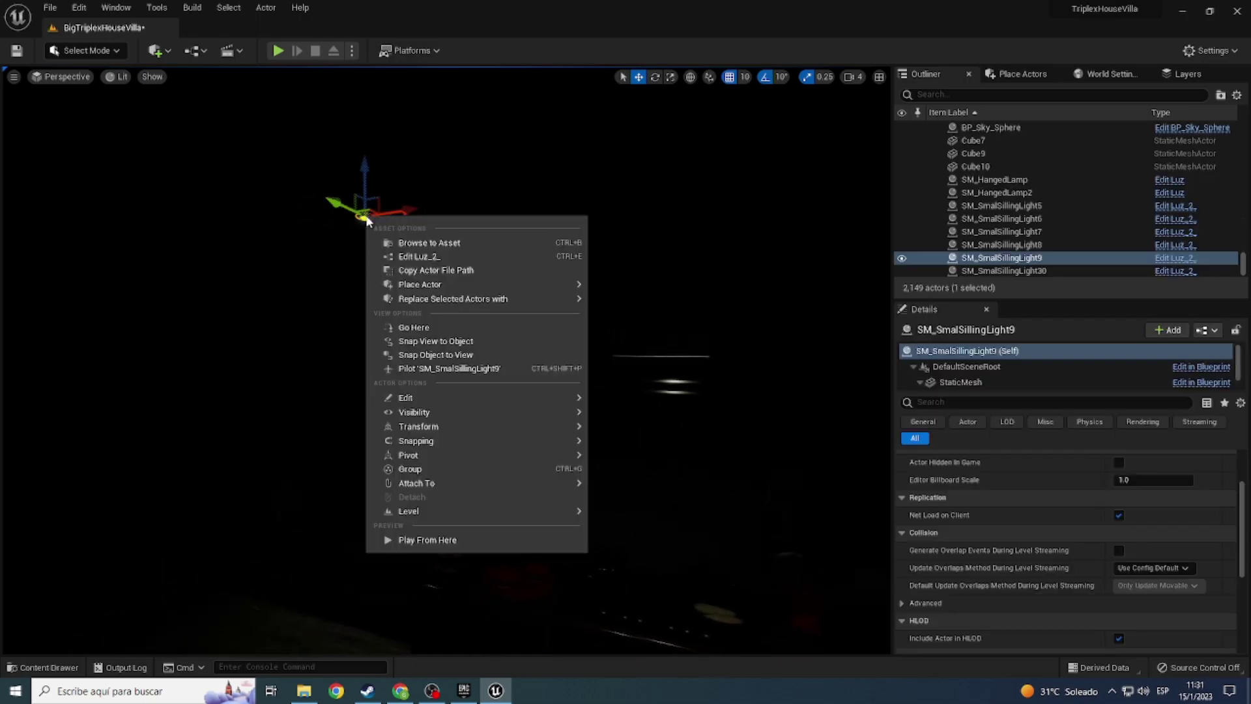
mouse_move(414, 287)
mouse_move(488, 303)
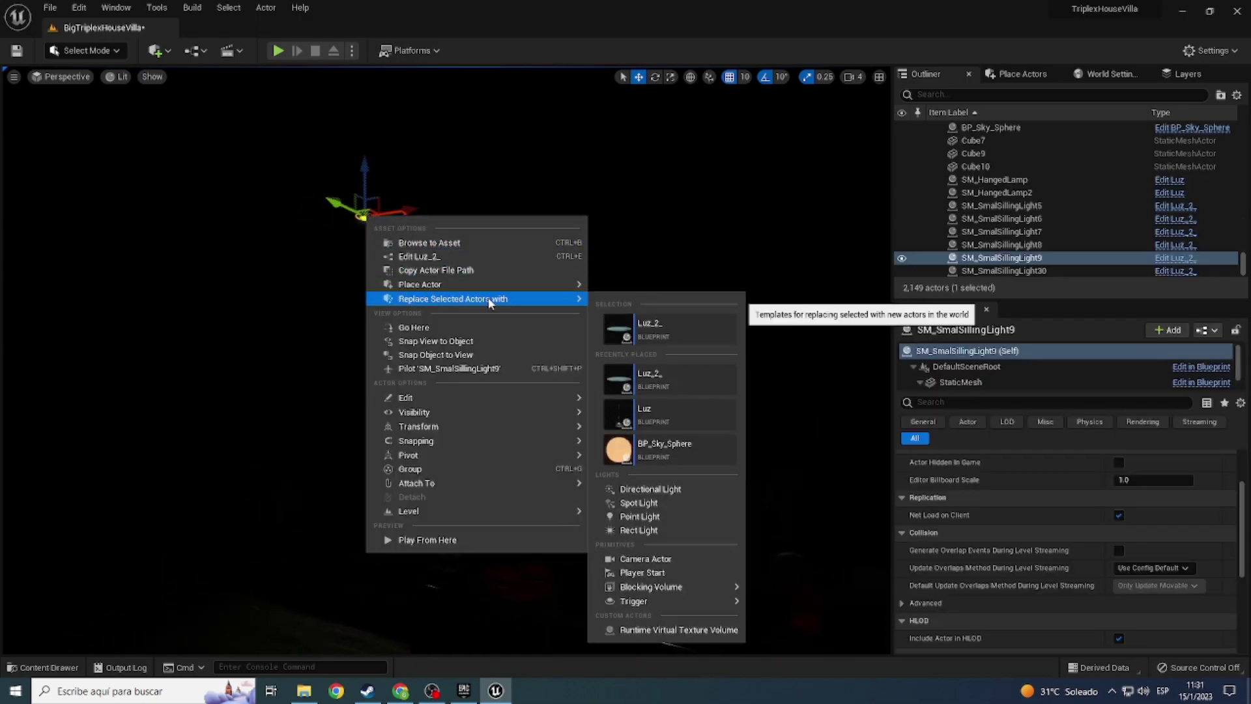
left_click(626, 331)
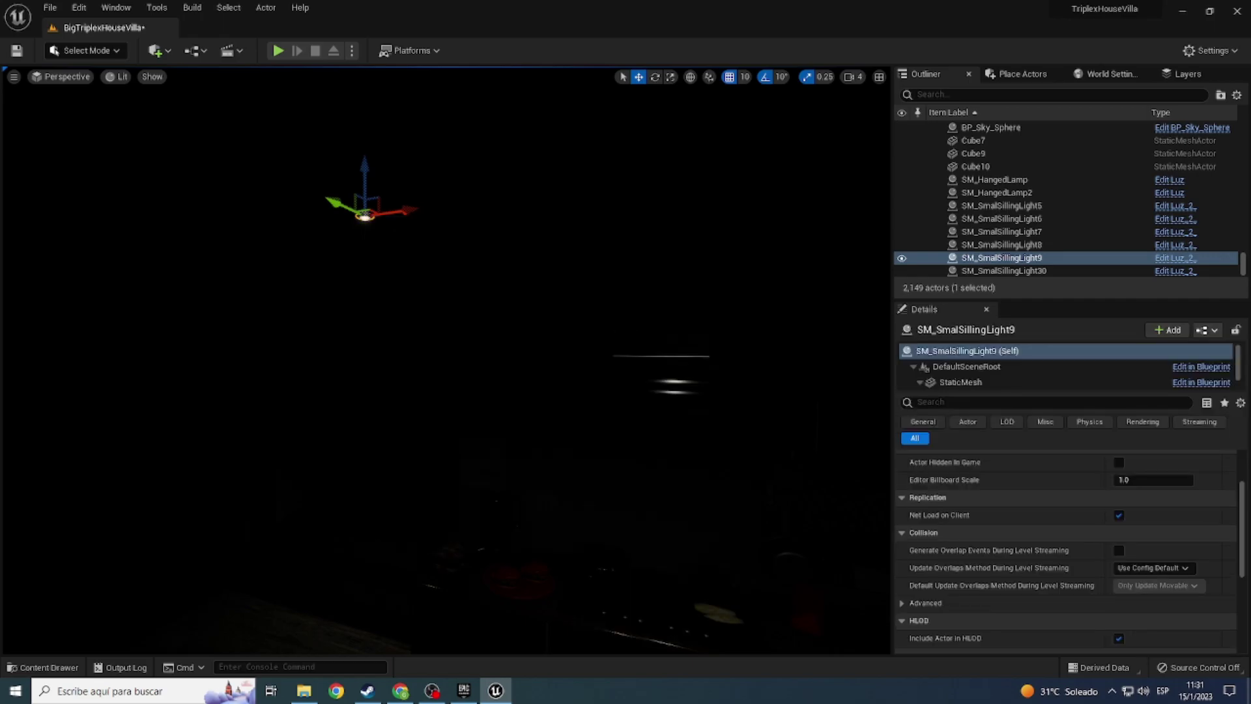
Step: Toggle the viewport between Unlit and Lit while viewing the ceiling lamps to check the lighting
left_click(117, 77)
left_click(128, 124)
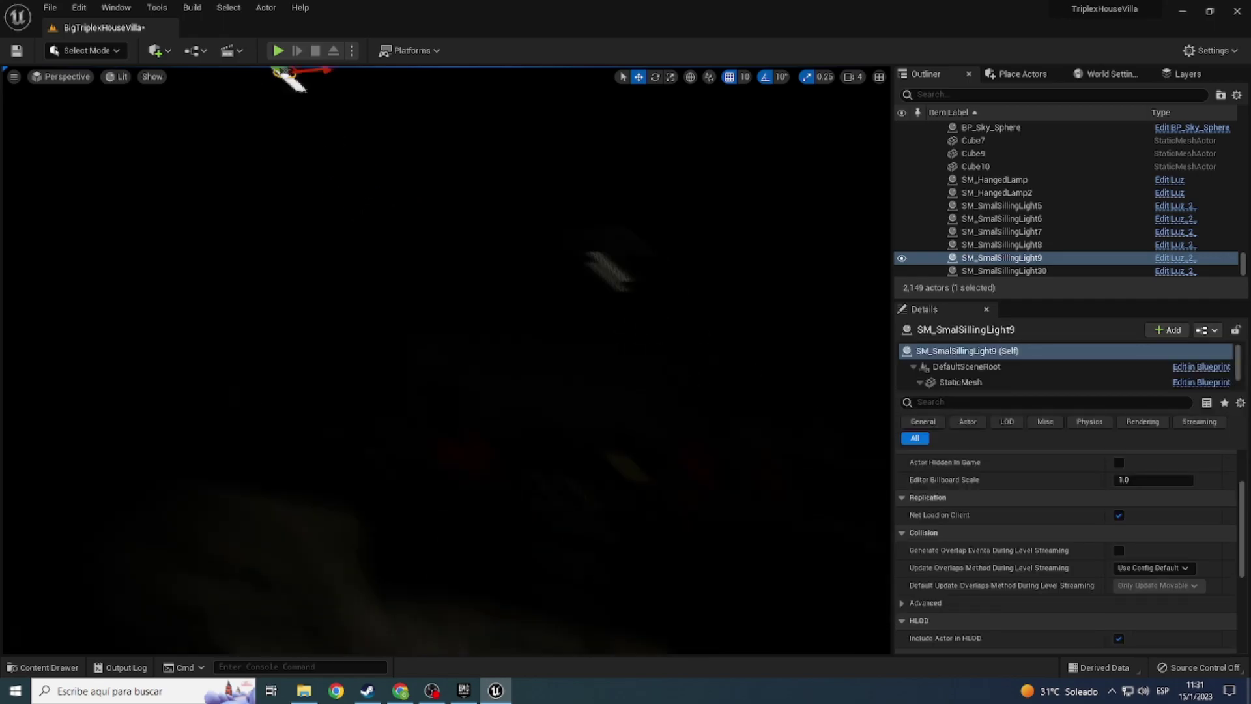
right_click_drag(446, 361, 446, 293)
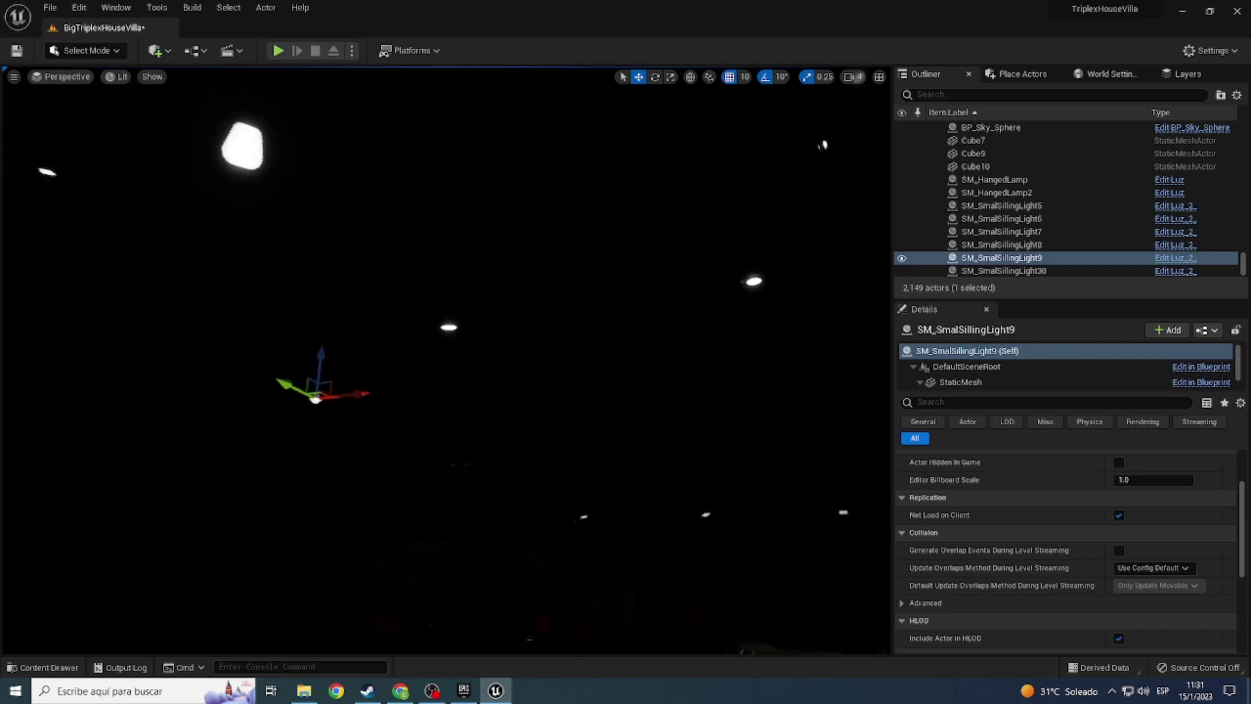
left_click(118, 76)
left_click(123, 124)
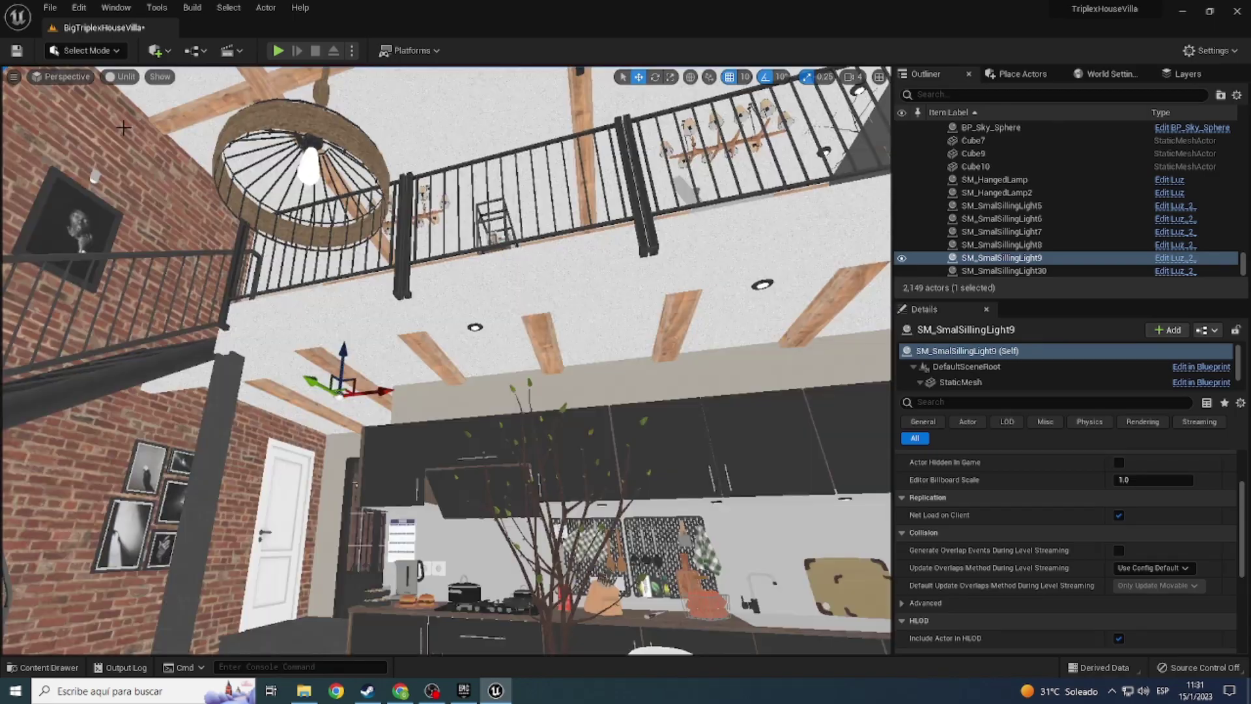
right_click_drag(446, 326, 446, 391)
right_click_drag(471, 329, 471, 264)
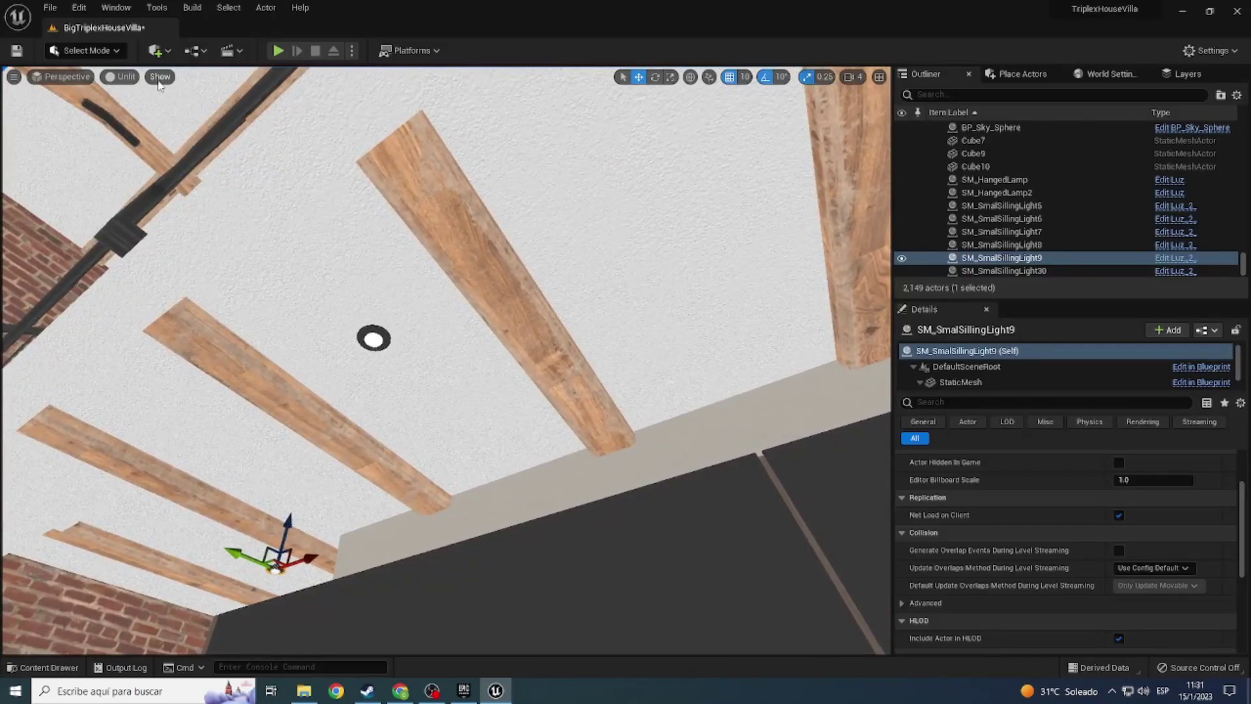
left_click(121, 76)
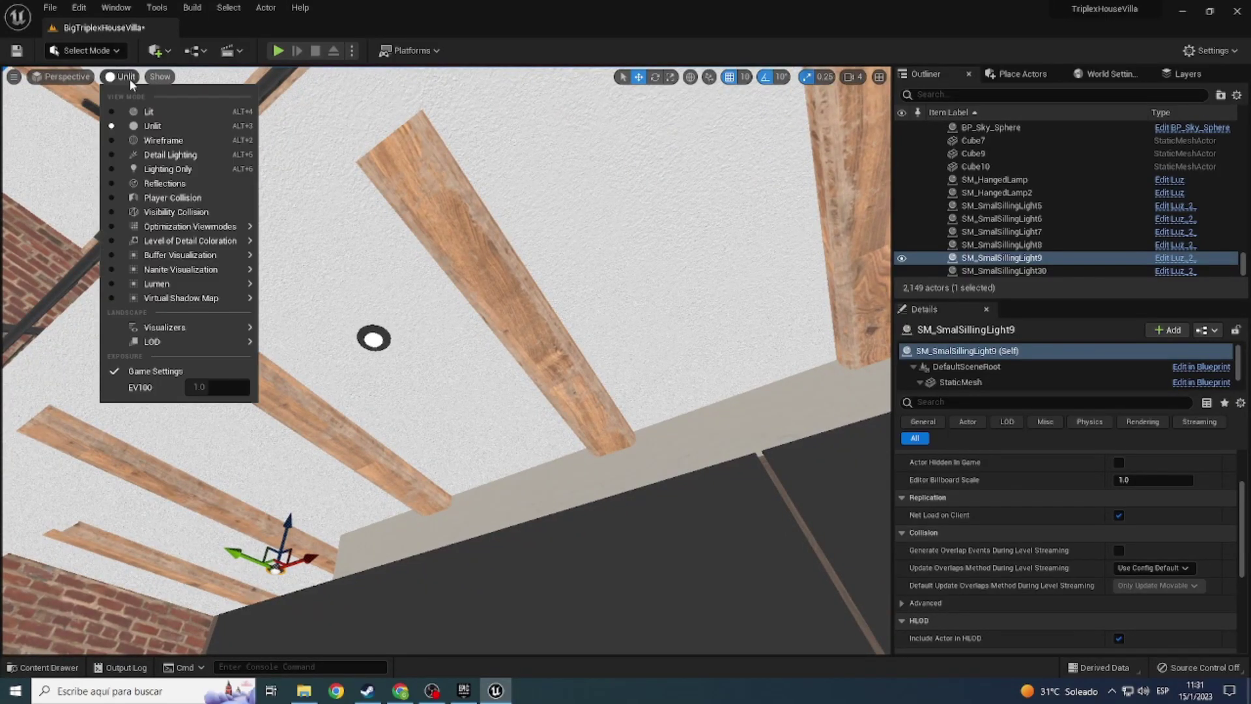
left_click(122, 121)
left_click(114, 76)
left_click(124, 108)
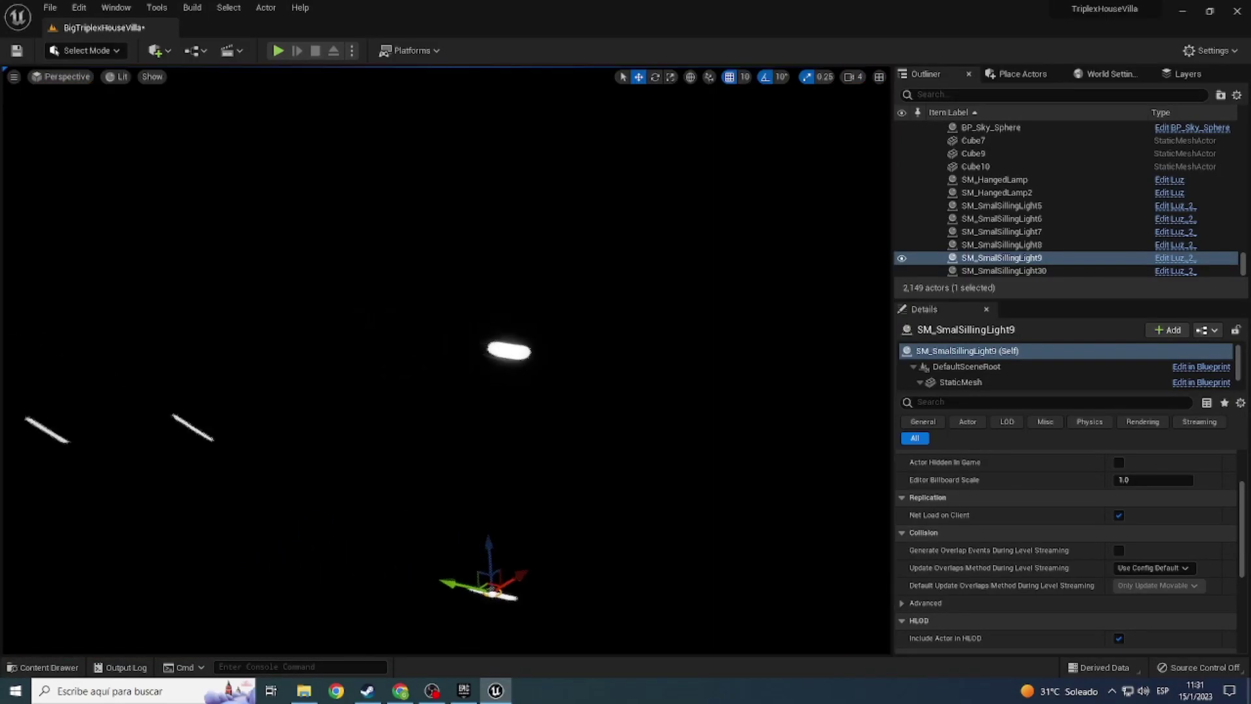
mouse_move(447, 362)
right_mouse_down()
mouse_move(446, 404)
mouse_move(446, 365)
right_mouse_up()
Step: Replace the next small ceiling lamp with the Luz_2_ blueprint as well
left_click(417, 161)
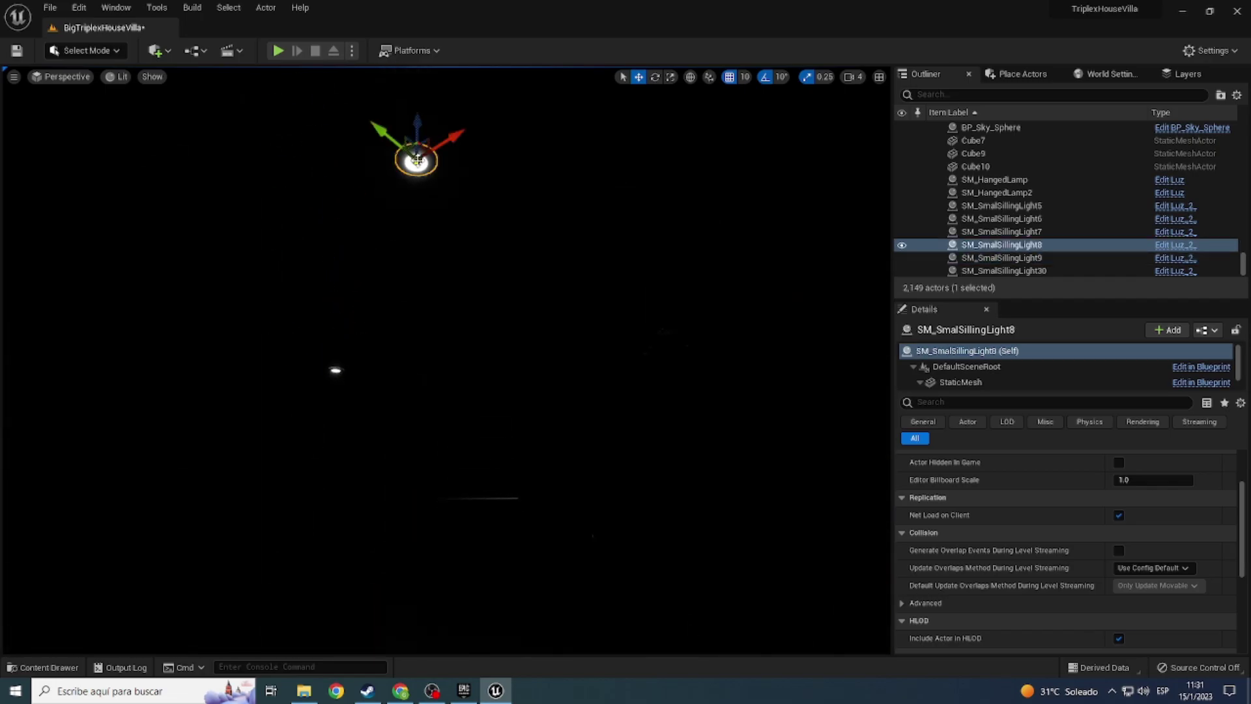
right_click(417, 162)
mouse_move(474, 246)
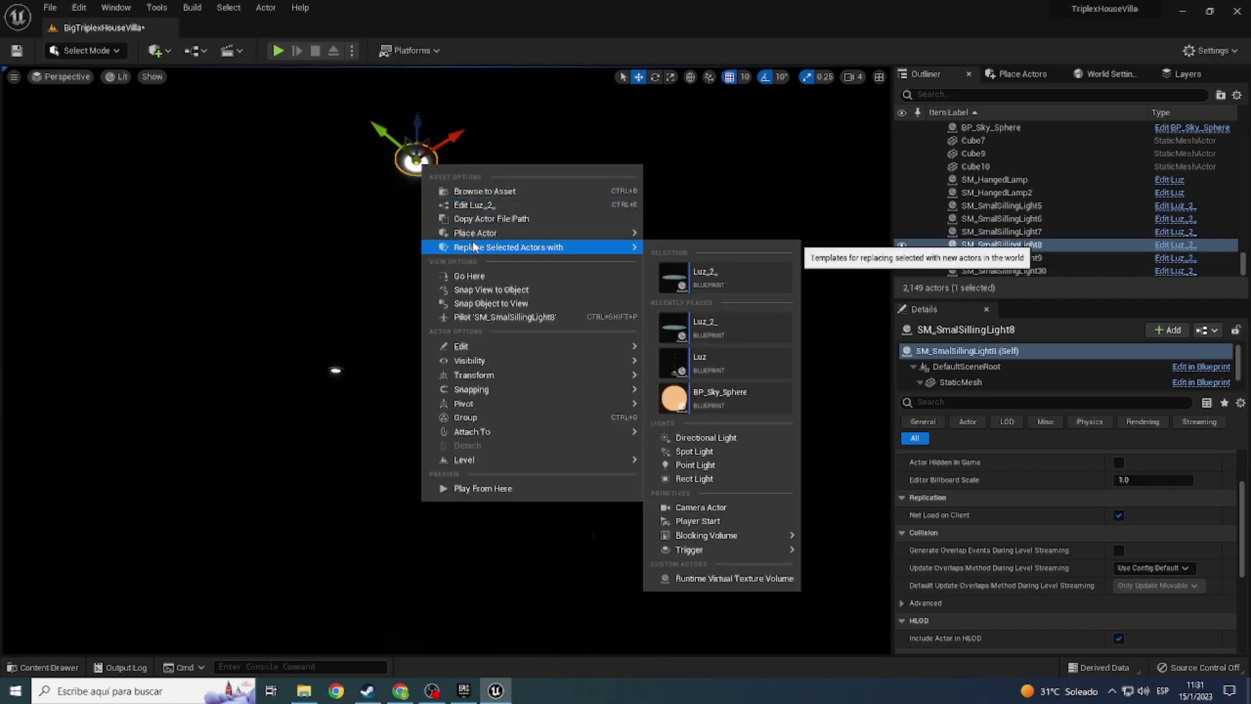
left_click(689, 276)
right_click_drag(689, 276, 689, 276)
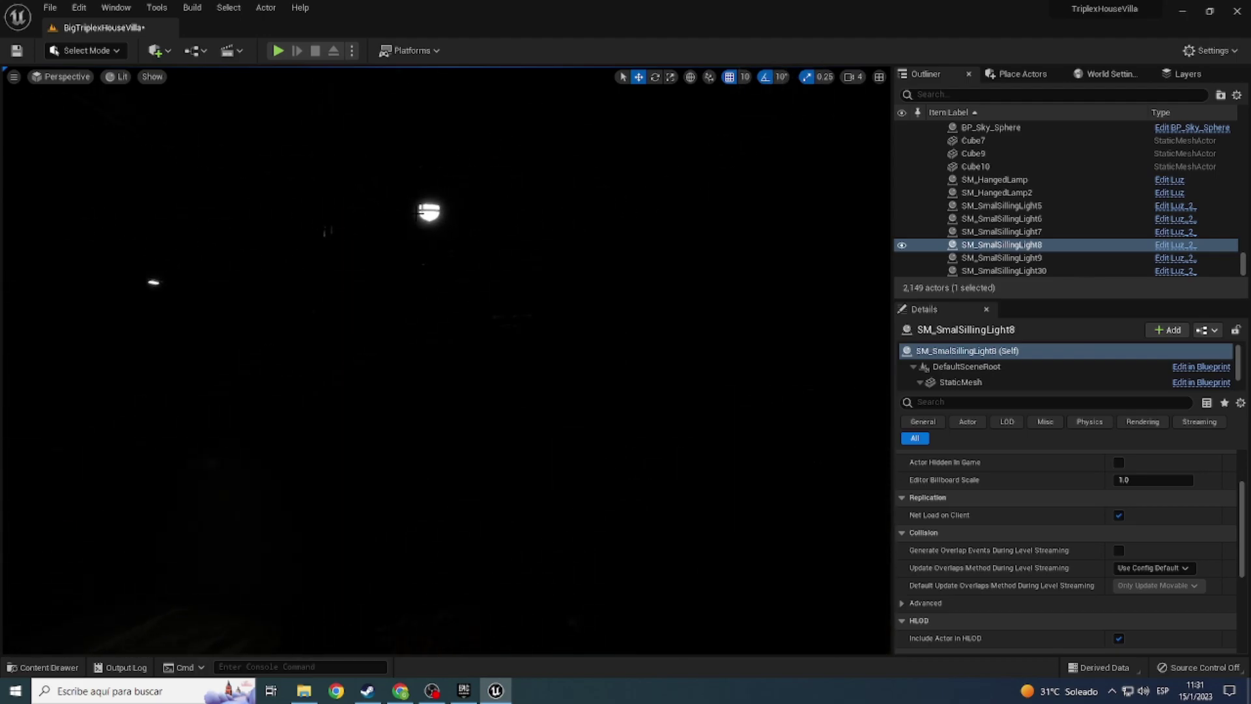
Step: In Unlit view, replace the hanging lamp near the balcony with a Luz light blueprint
right_click_drag(45, 88, 46, 88)
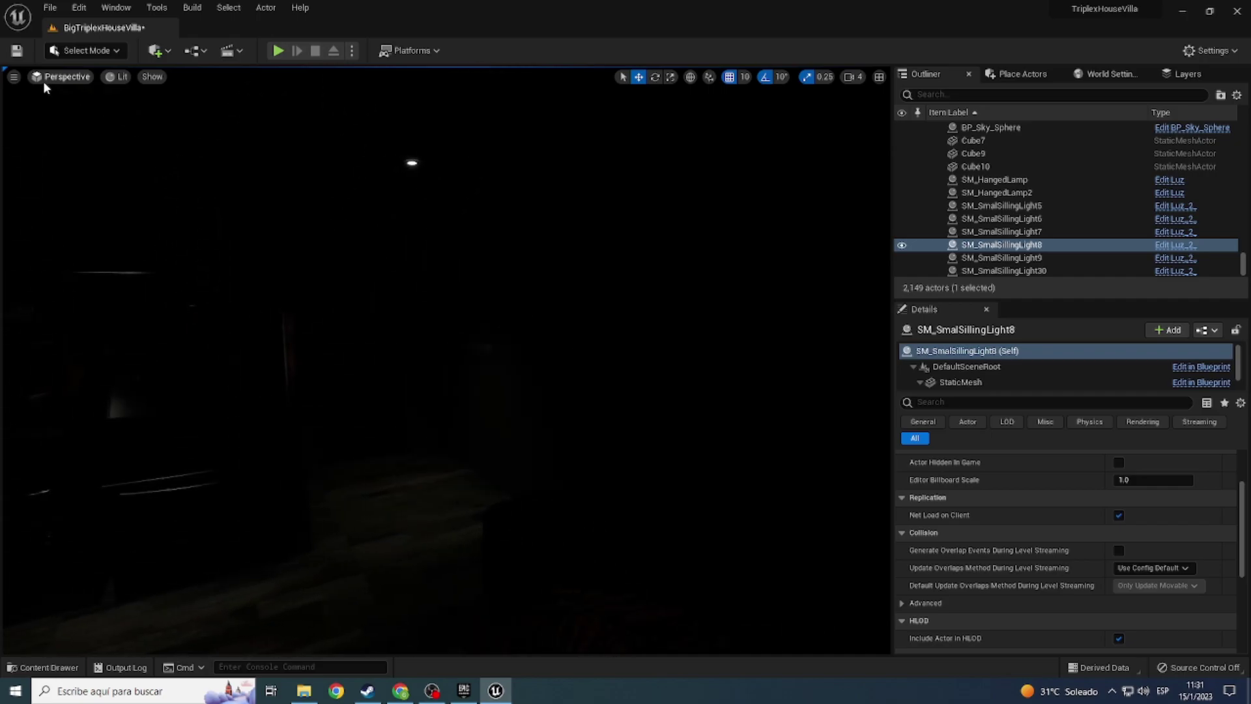
left_click(117, 77)
left_click(121, 126)
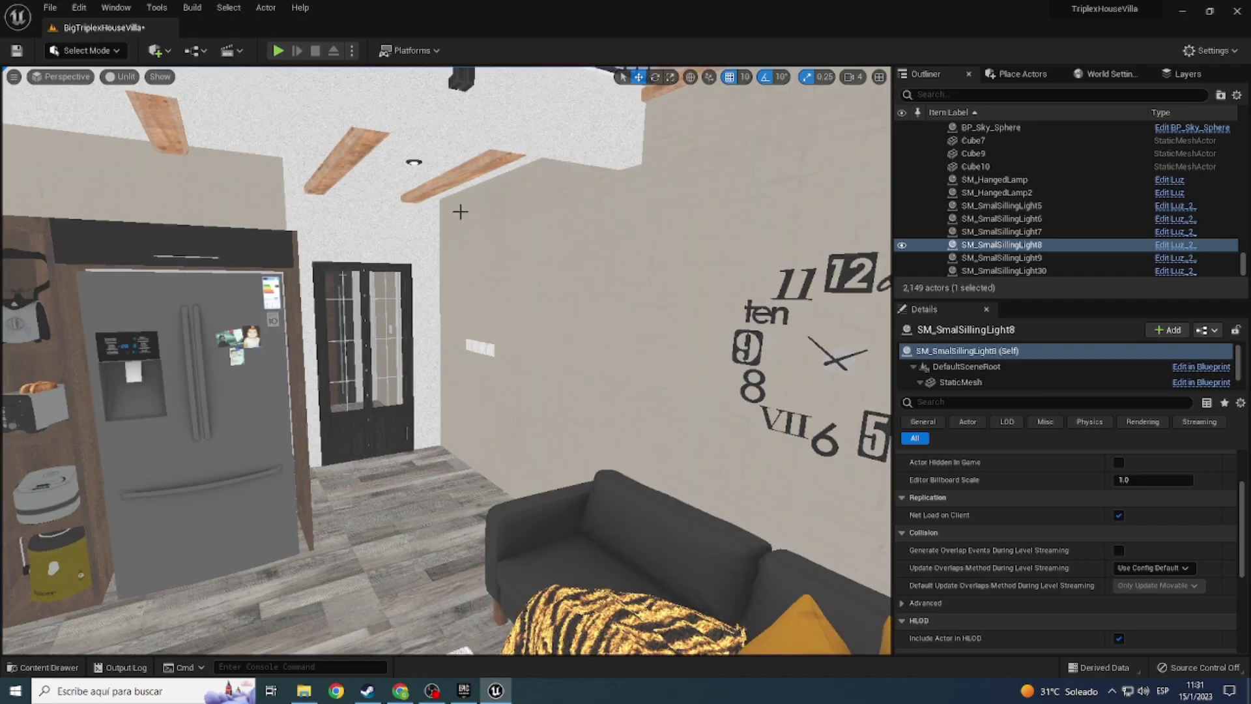
mouse_move(460, 211)
right_mouse_down()
mouse_move(488, 189)
mouse_move(236, 95)
right_mouse_up()
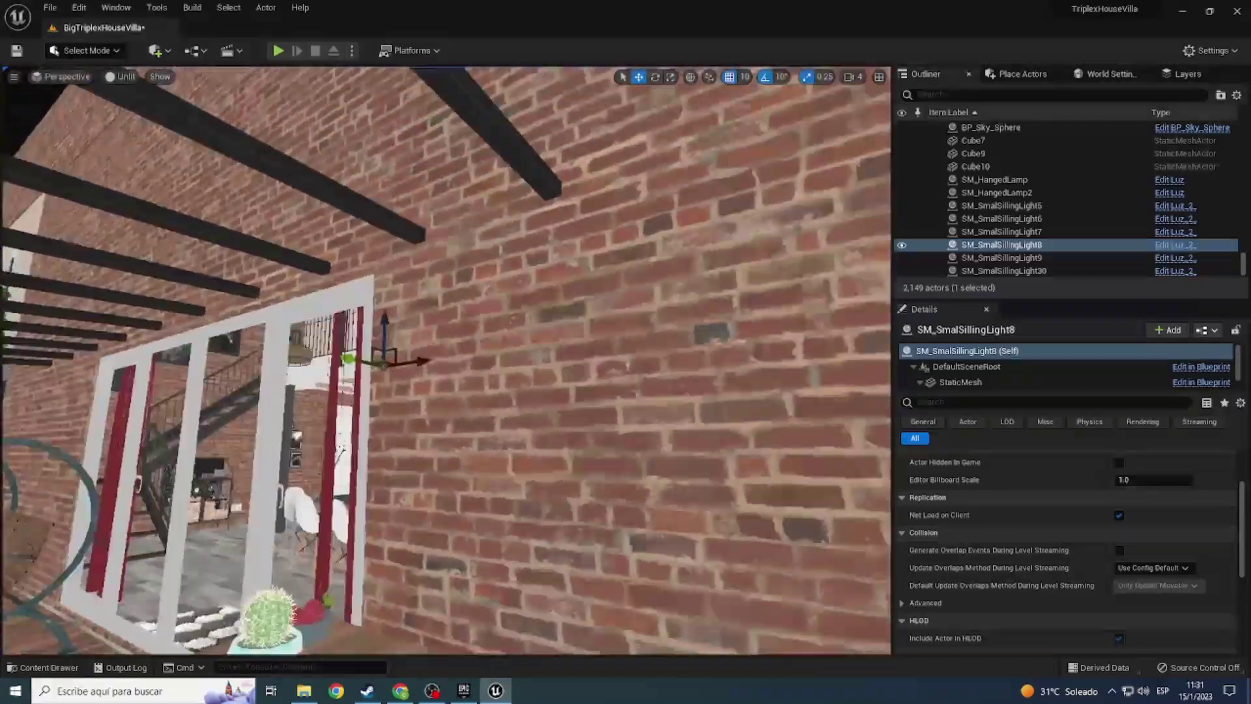
key("ctrl+space")
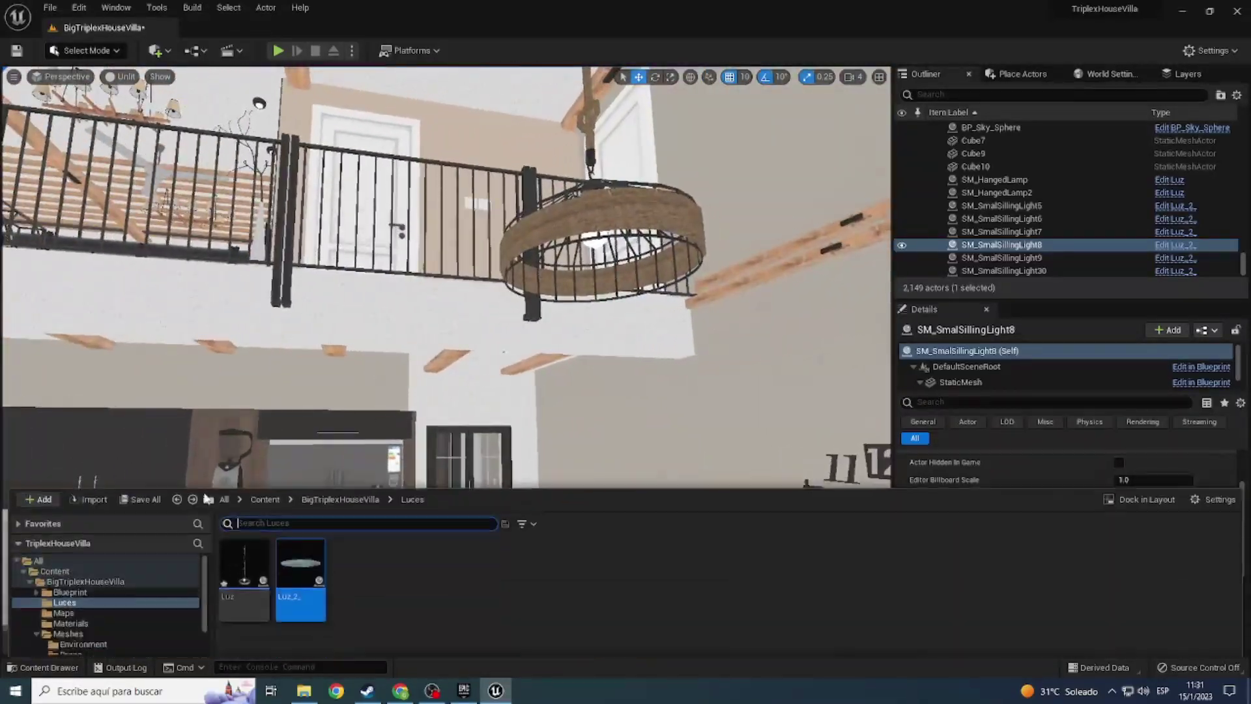
left_click_drag(265, 552, 619, 277)
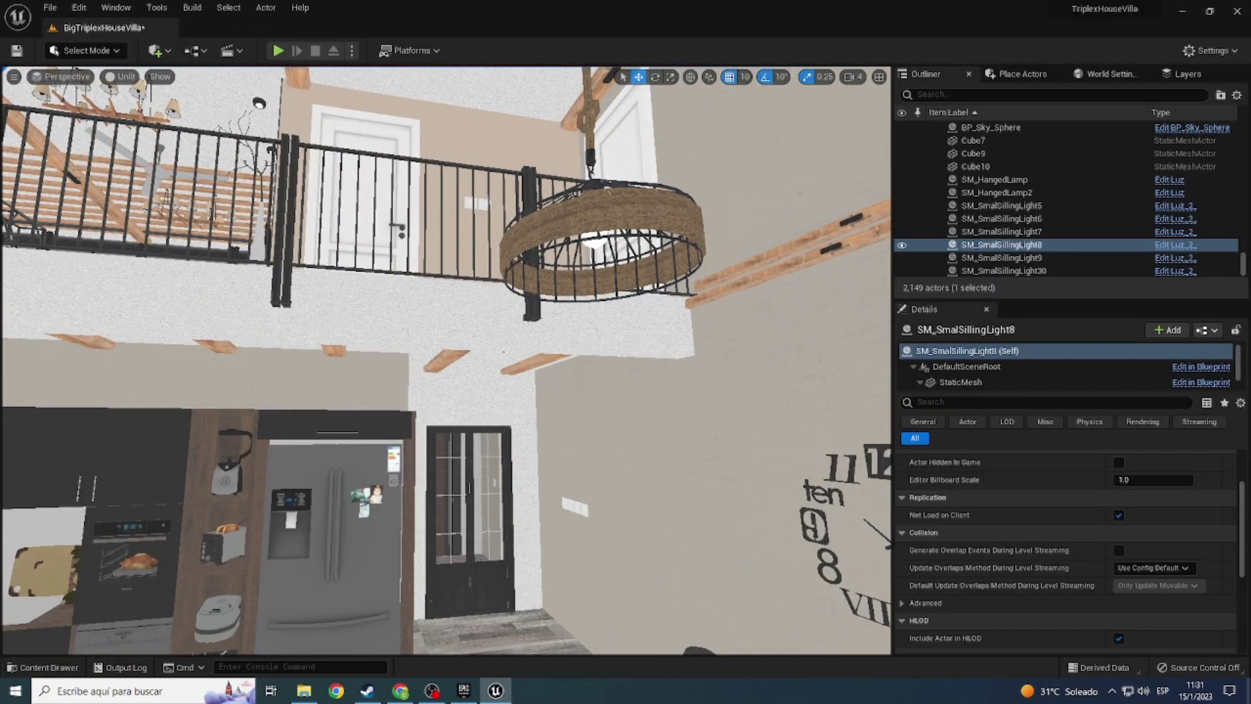
right_click(604, 214)
mouse_move(662, 301)
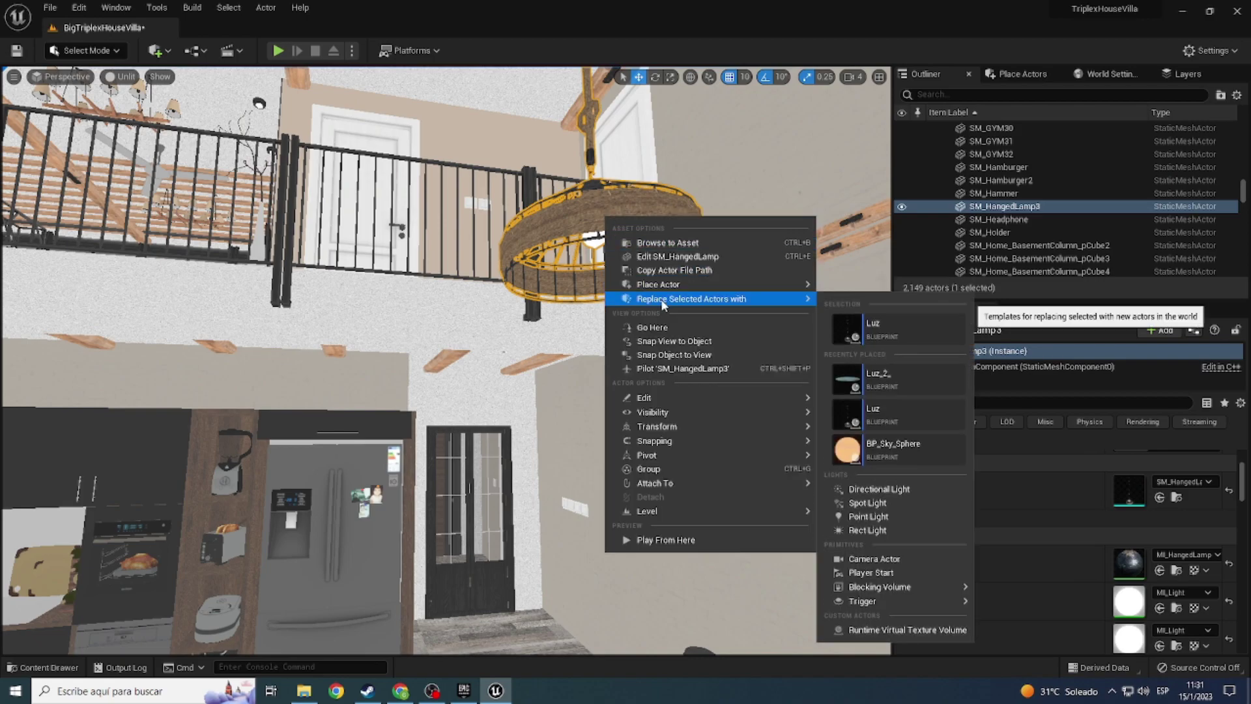
left_click(867, 327)
Step: Check the result in Lit mode, then return to Unlit facing the ceiling lights
left_click(128, 81)
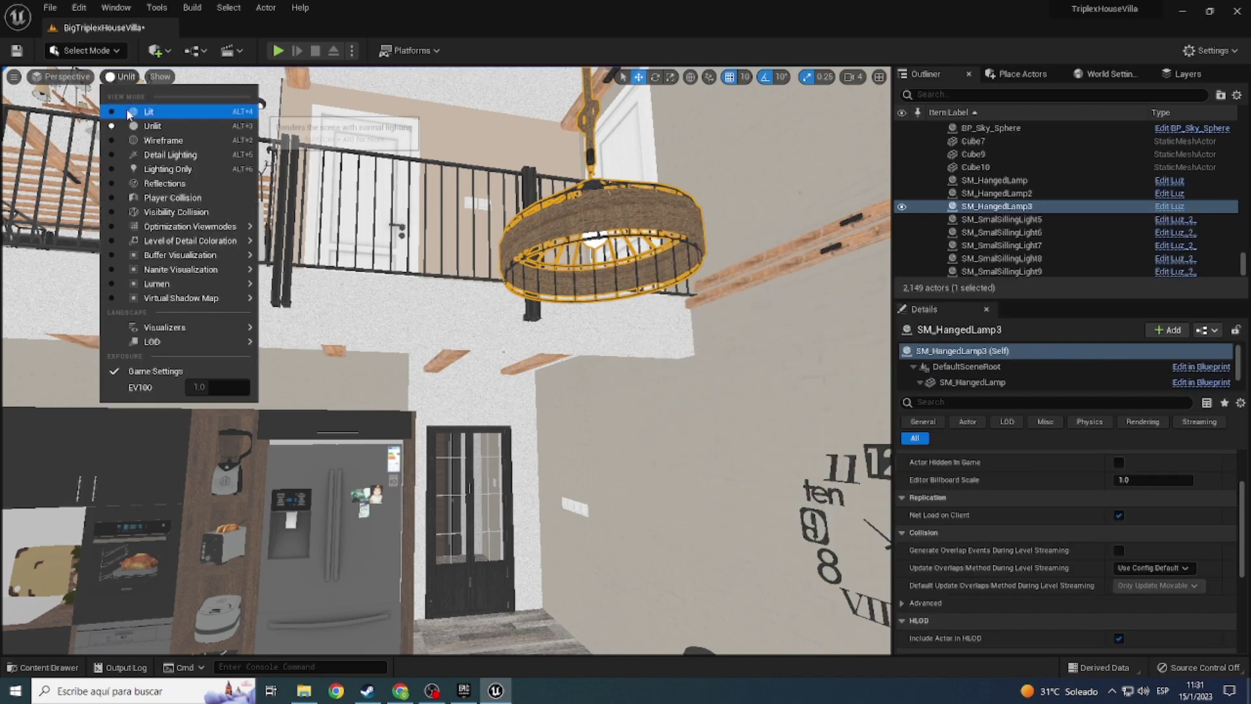
left_click(129, 112)
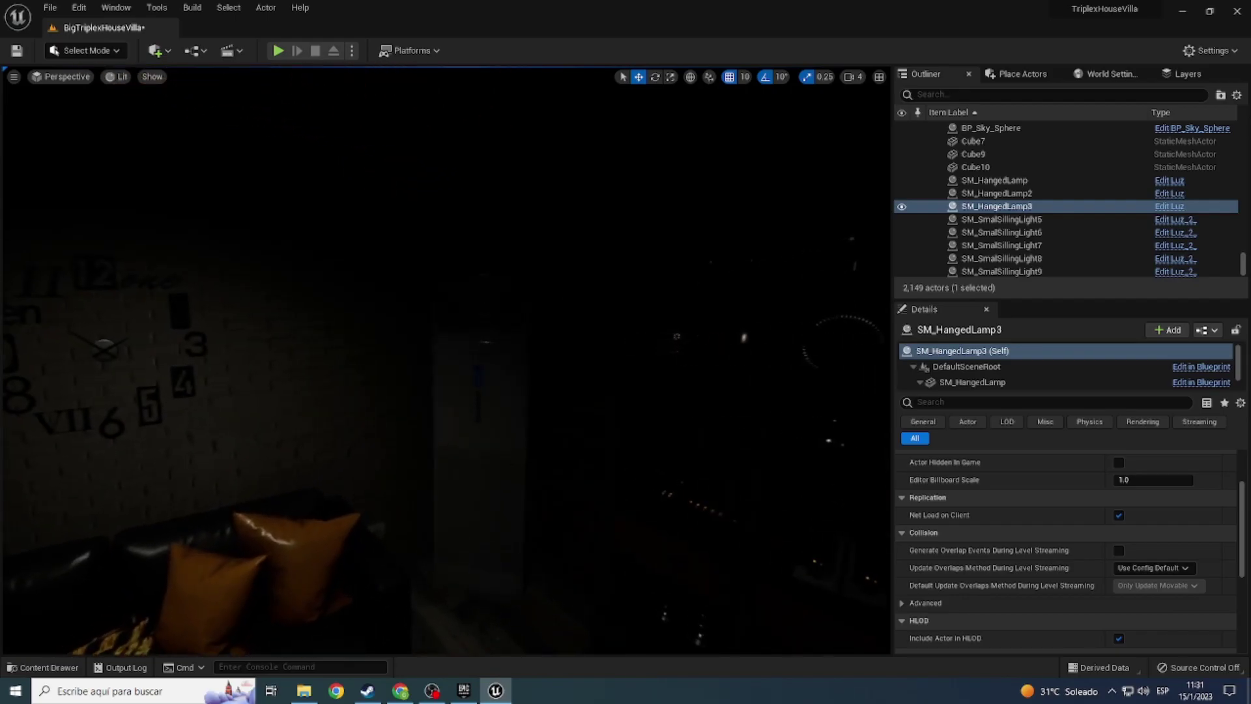
right_click_drag(445, 358, 445, 358)
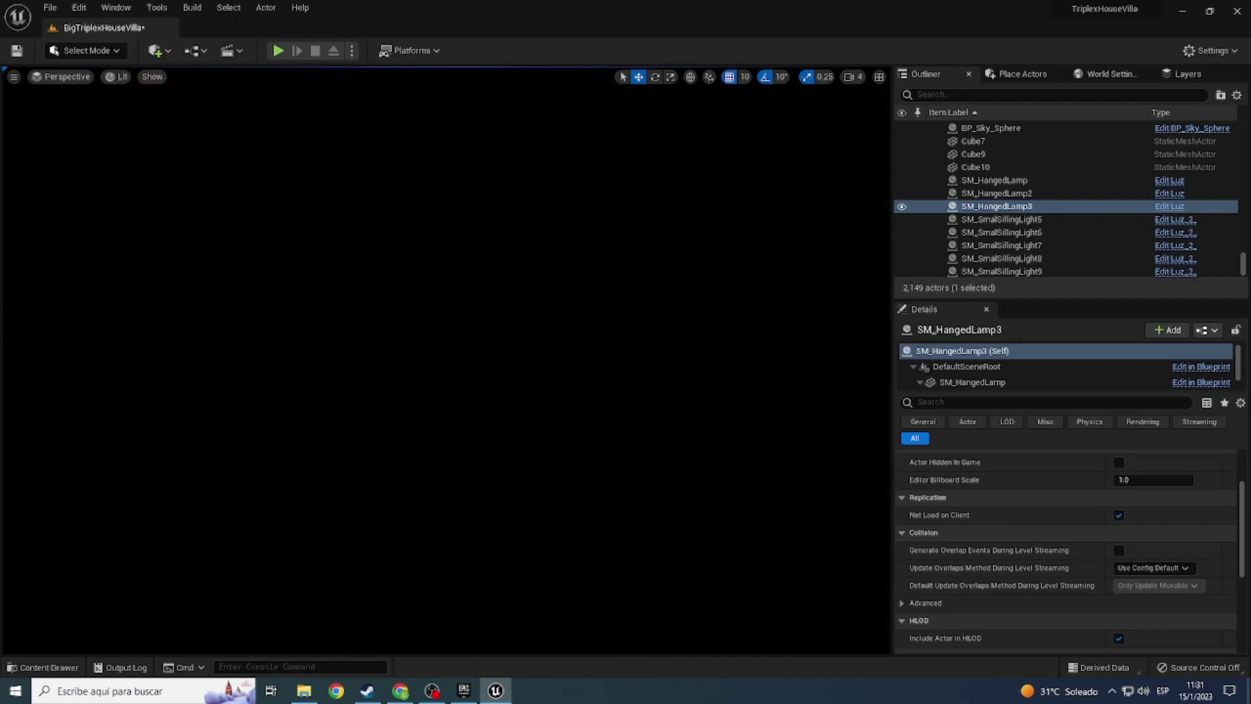
left_click(117, 77)
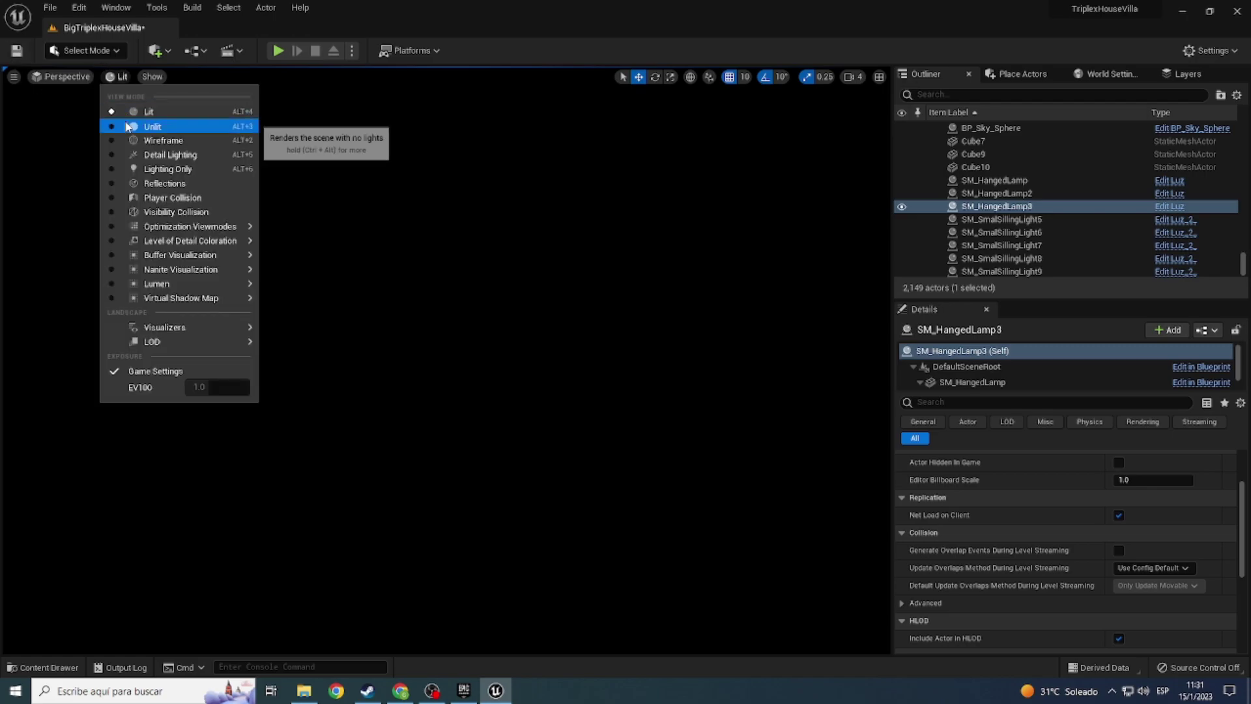
left_click(130, 124)
right_click_drag(466, 360, 466, 360)
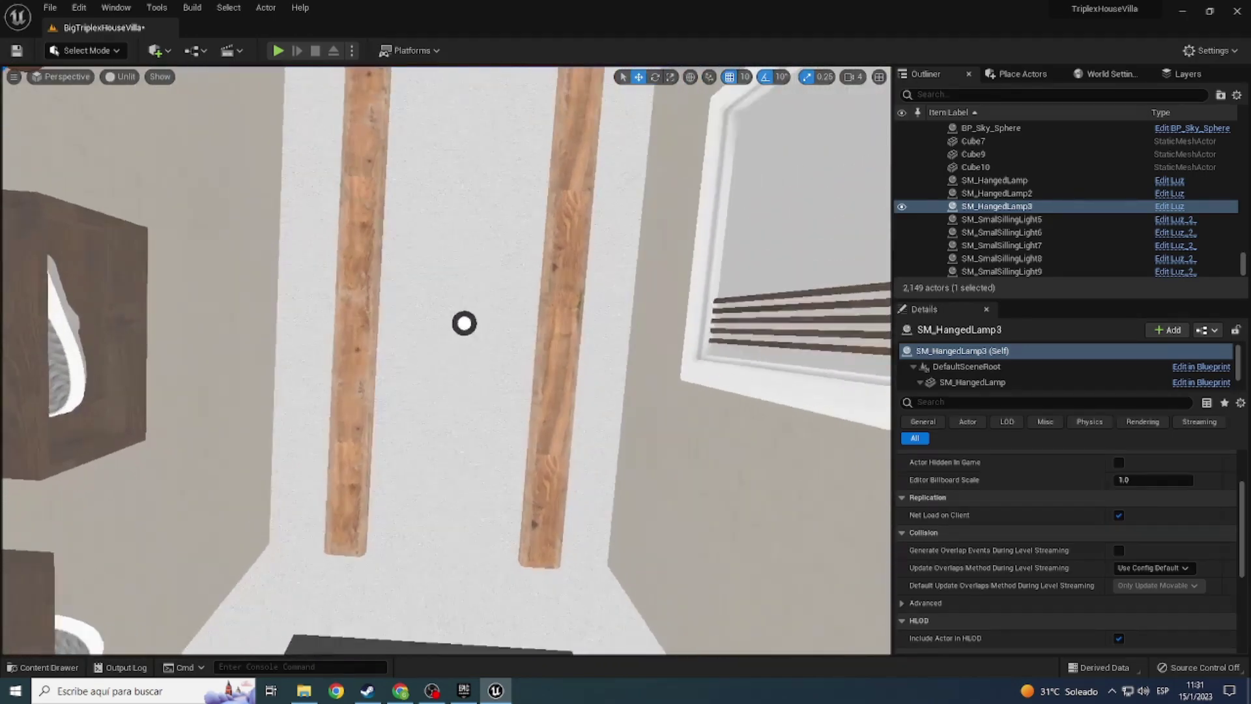
Step: Replace ceiling lamp SM_SmalSillingLight10 with Luz_2_ and check it in Lit, then back to Unlit
left_click(464, 358)
key("ctrl+space")
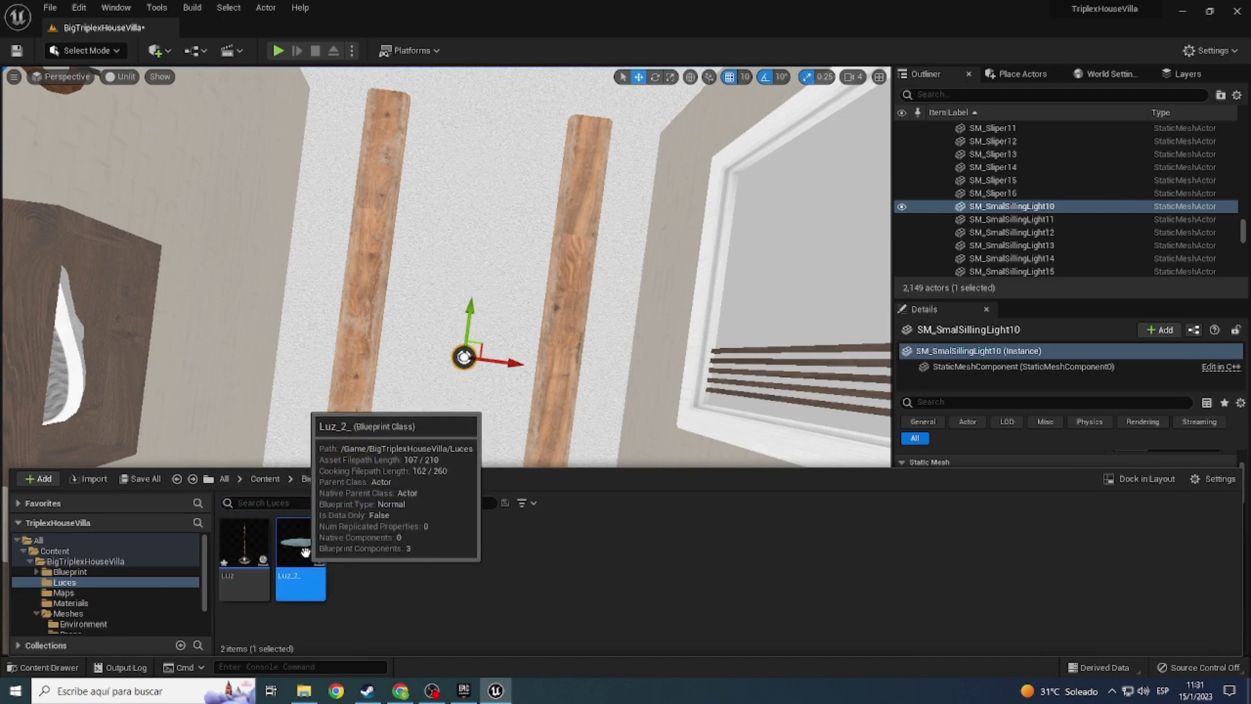
right_click(465, 356)
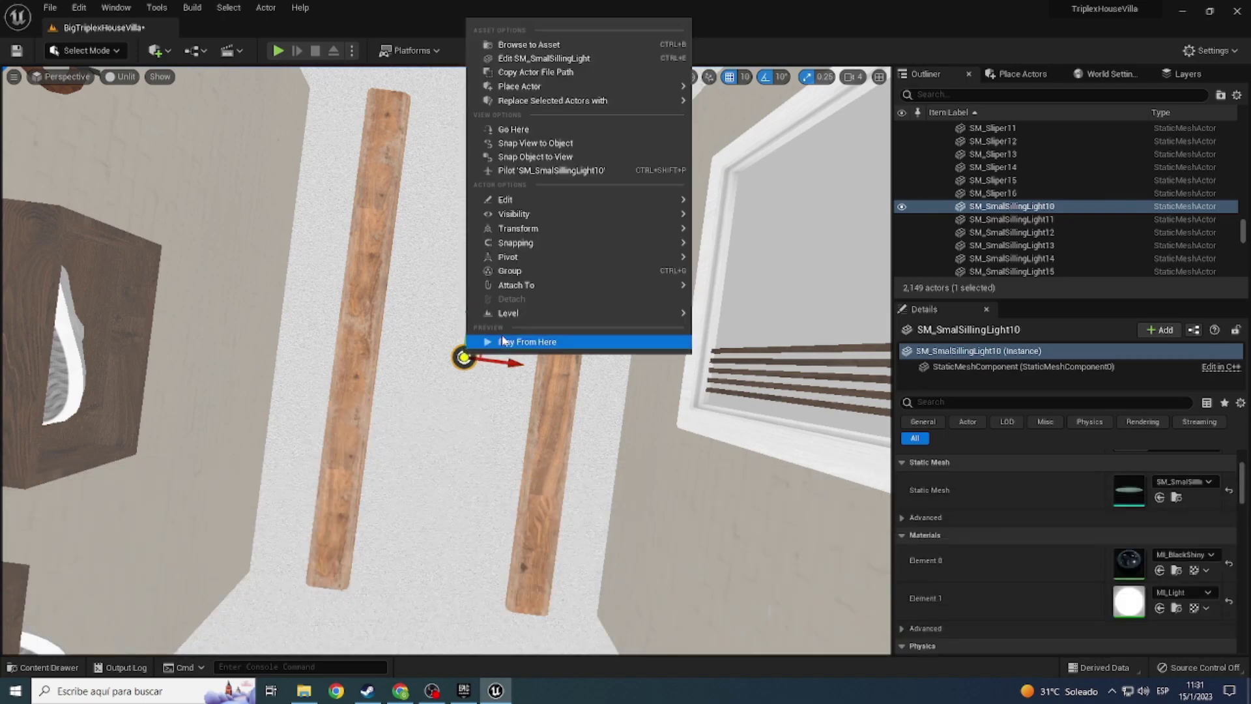
mouse_move(577, 103)
left_click(729, 130)
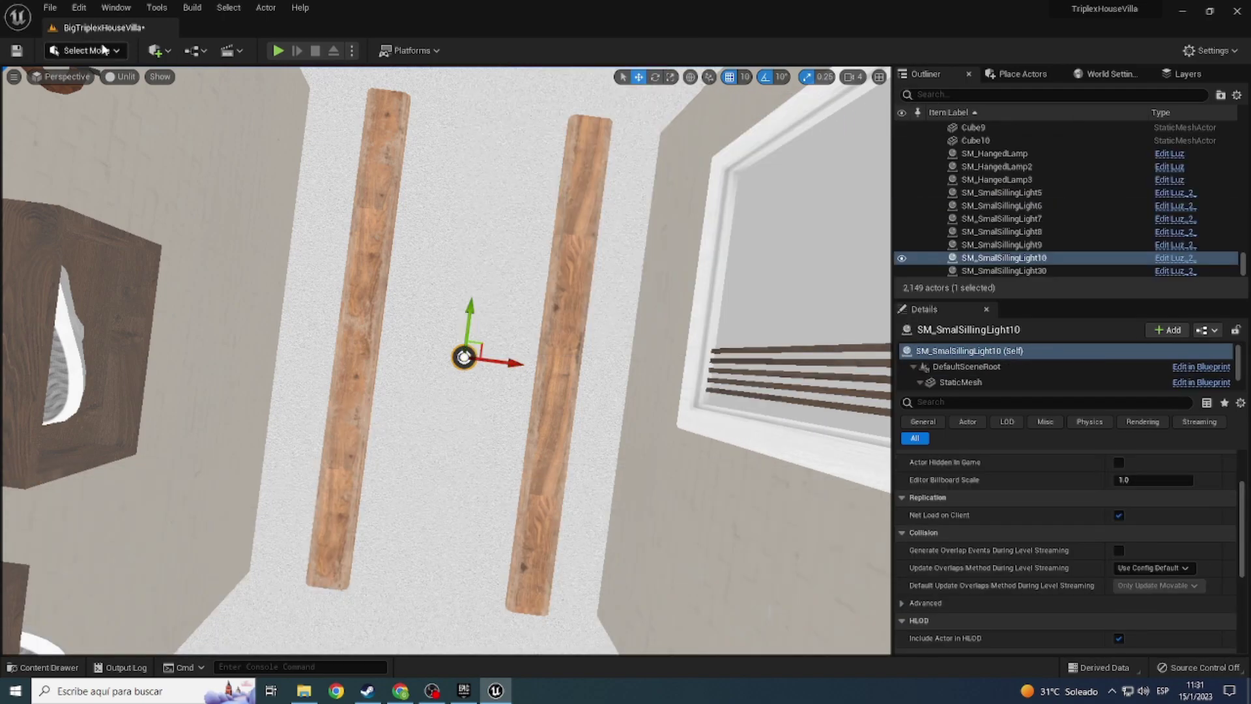
left_click(125, 77)
left_click(131, 113)
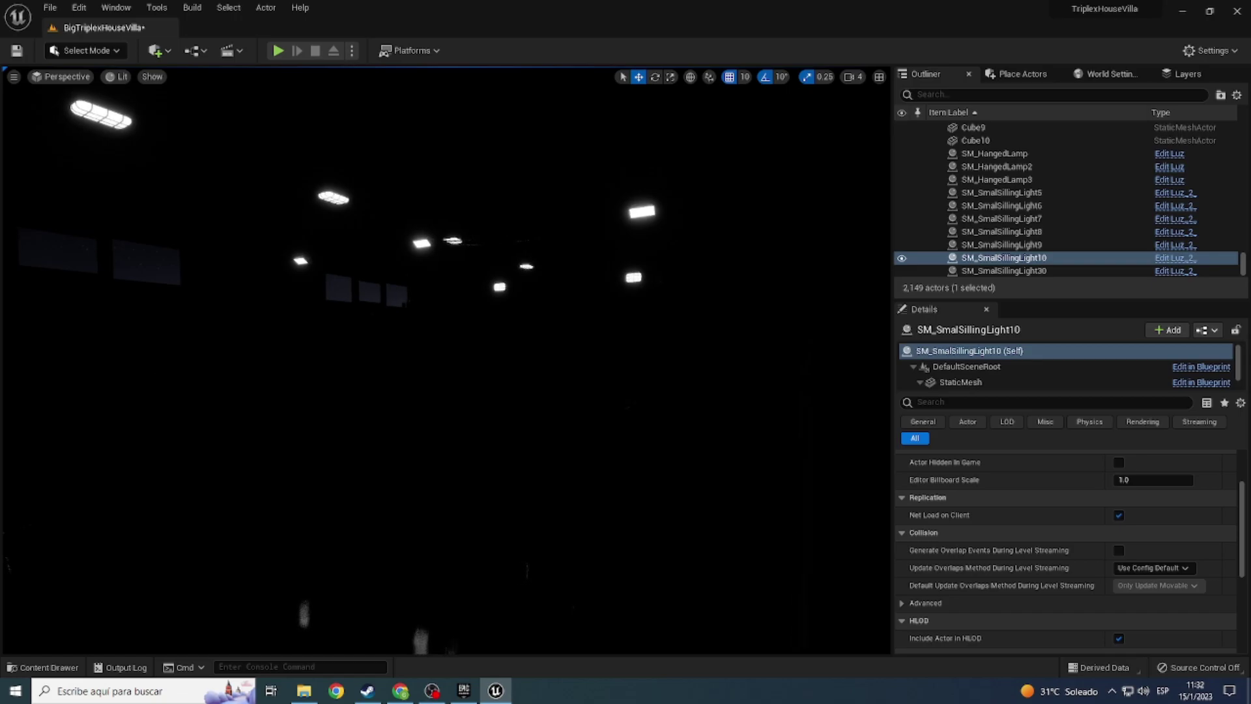
left_click(130, 123)
Step: Look around the garage and select the ceiling light fixture SM_Baulkhead13
right_click_drag(417, 365, 456, 352)
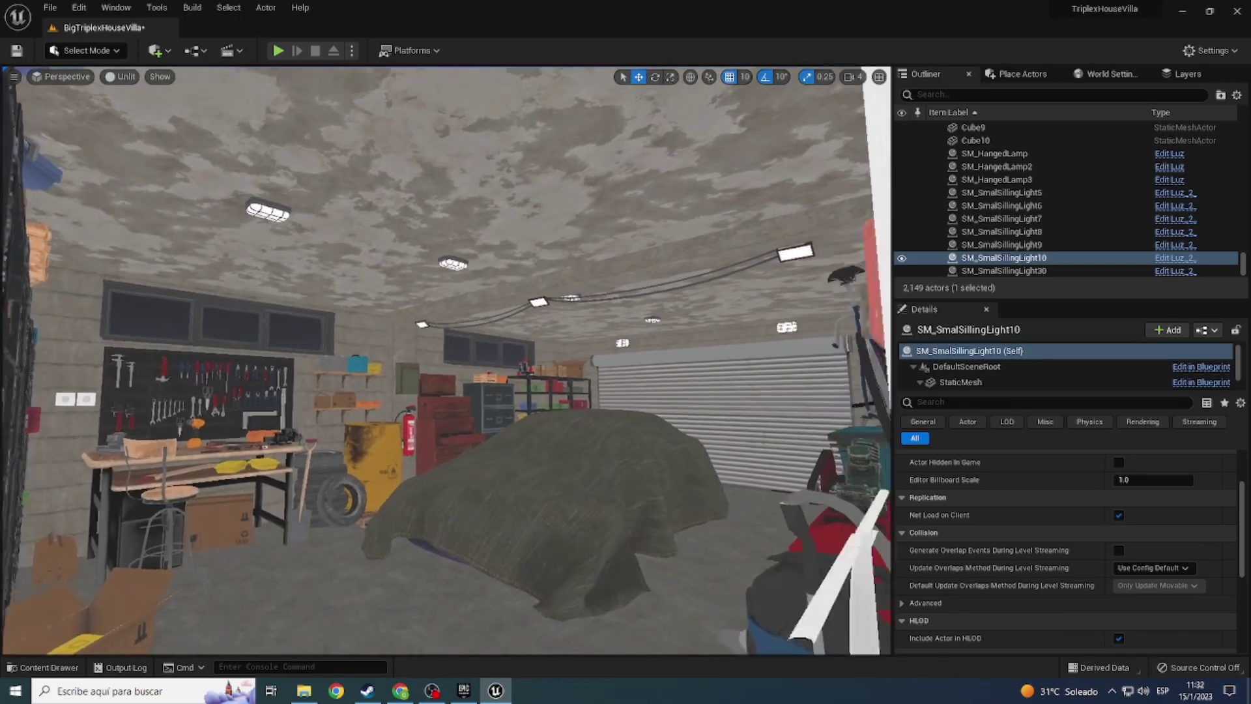
right_click_drag(436, 290, 377, 248)
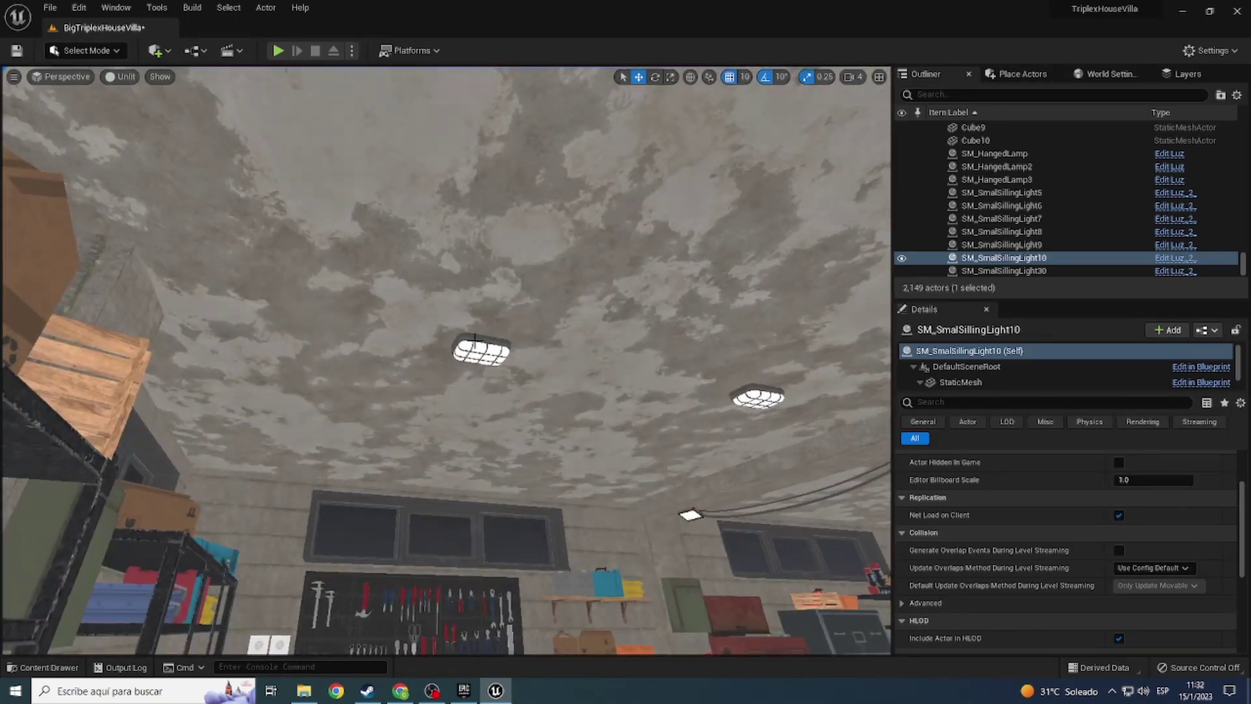
left_click(477, 358)
mouse_move(513, 469)
right_mouse_down()
mouse_move(456, 417)
mouse_move(369, 650)
right_mouse_up()
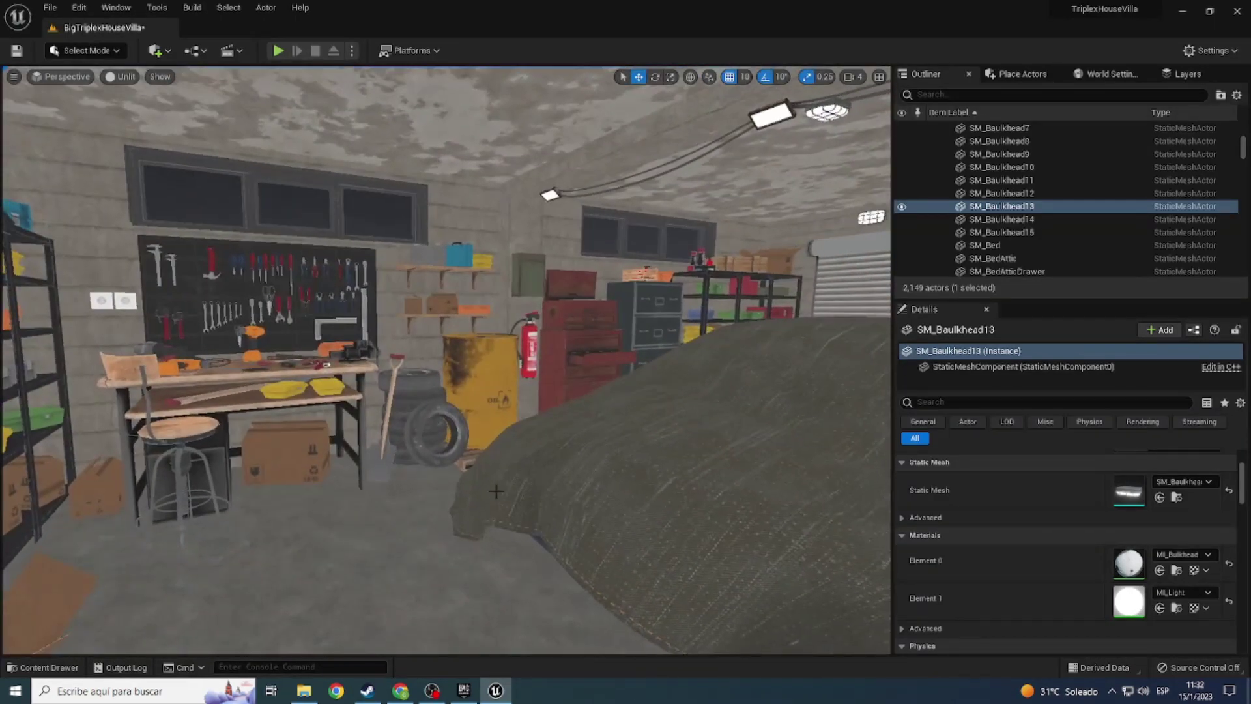
Step: Duplicate the Luz_2_ blueprint in the Luces folder and name the copy Luz_3
key("ctrl+space")
right_click(357, 560)
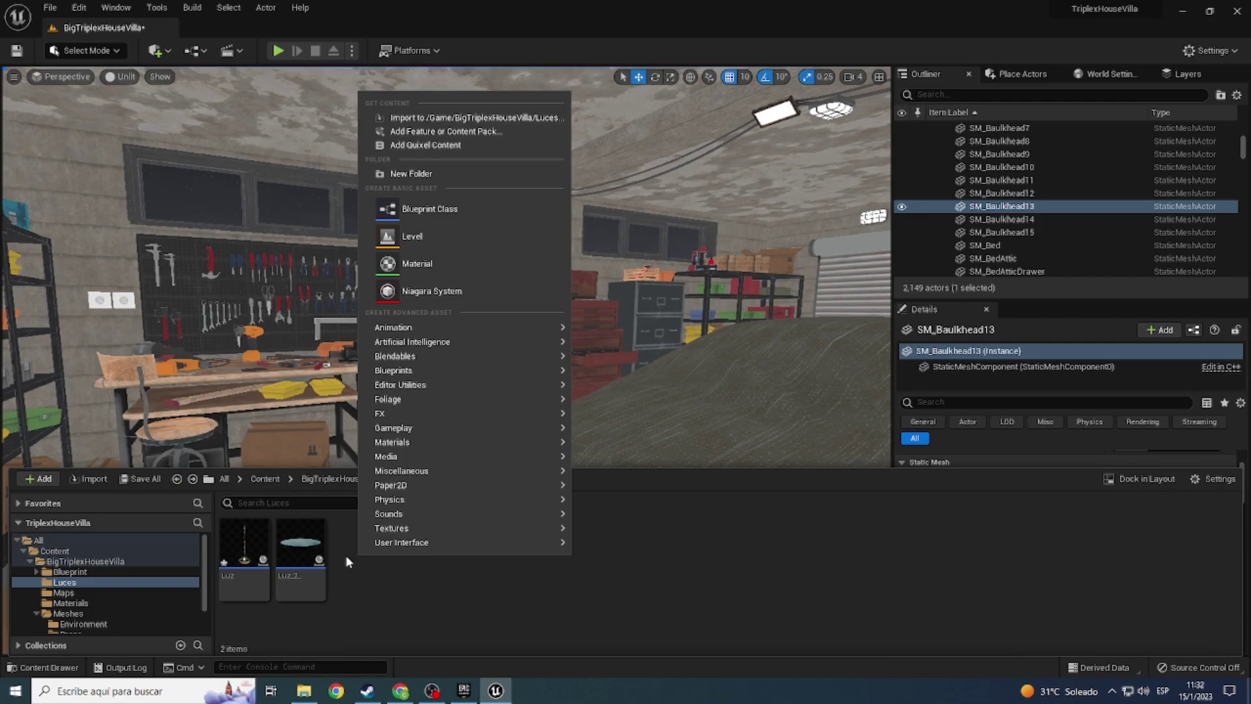
right_click(297, 553)
left_click(345, 308)
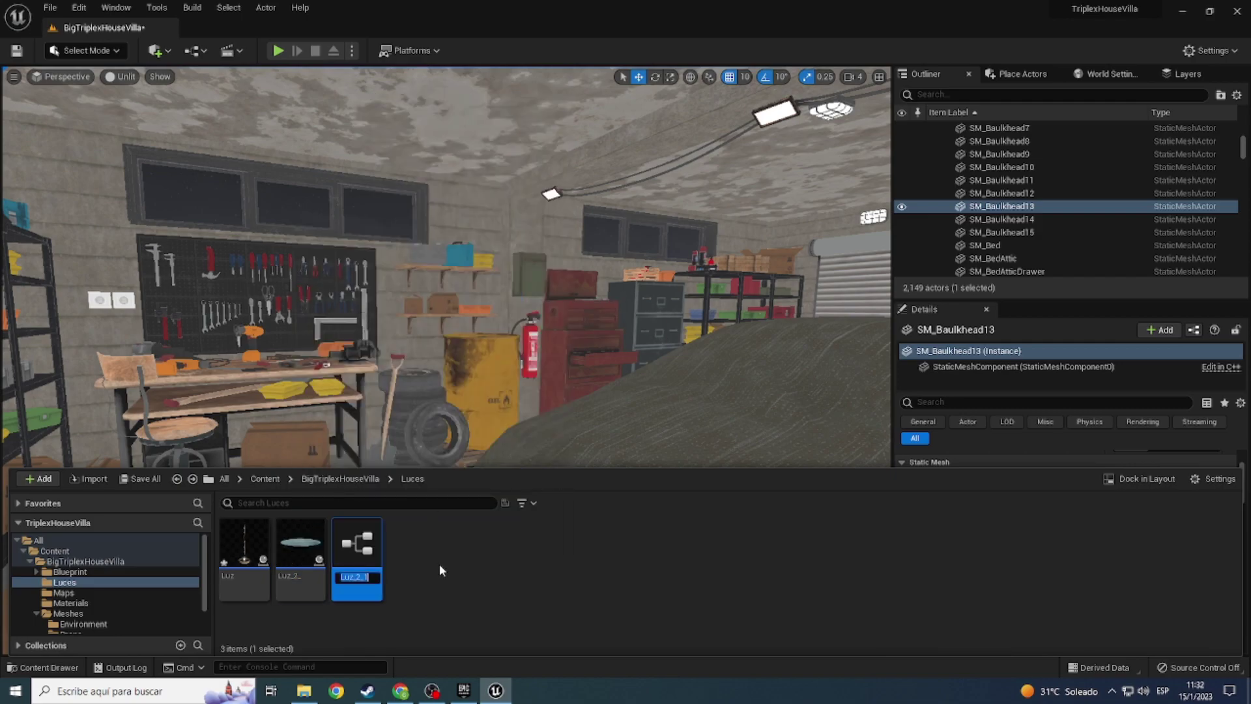
type("Luz_3")
key("Return")
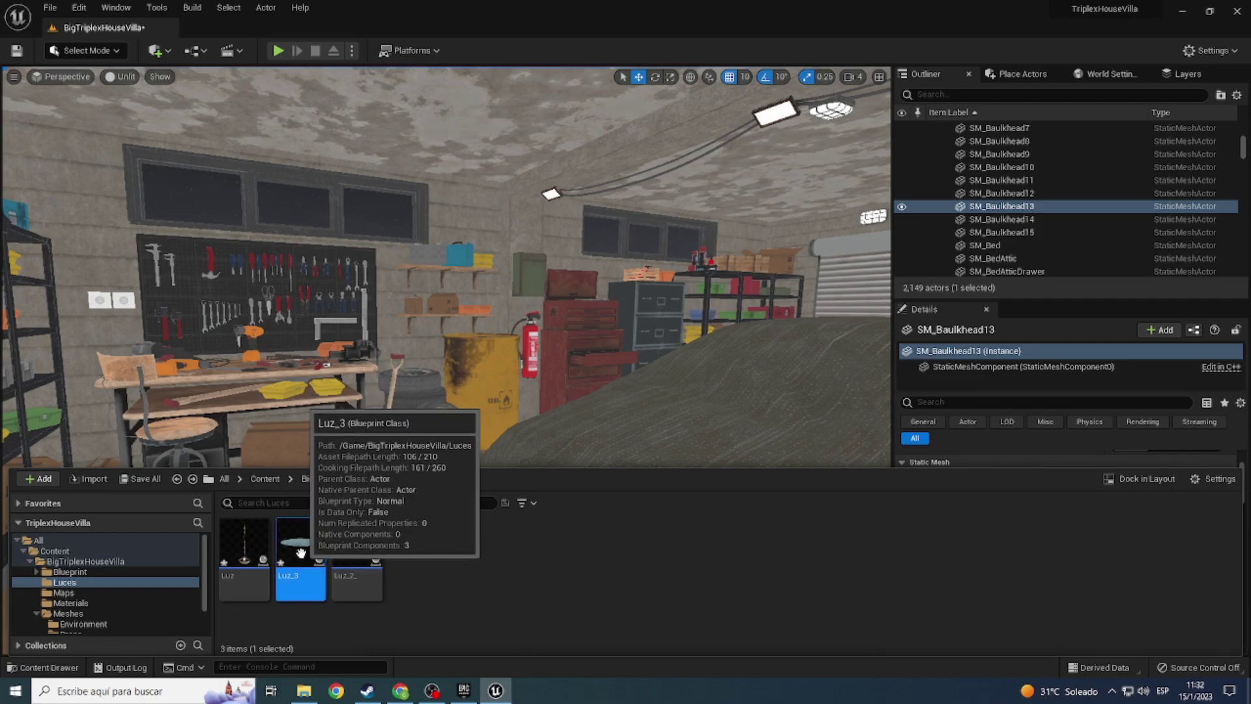
Step: Open the Luz_3 blueprint editor and dock it as a tab beside the level
double_click(301, 552)
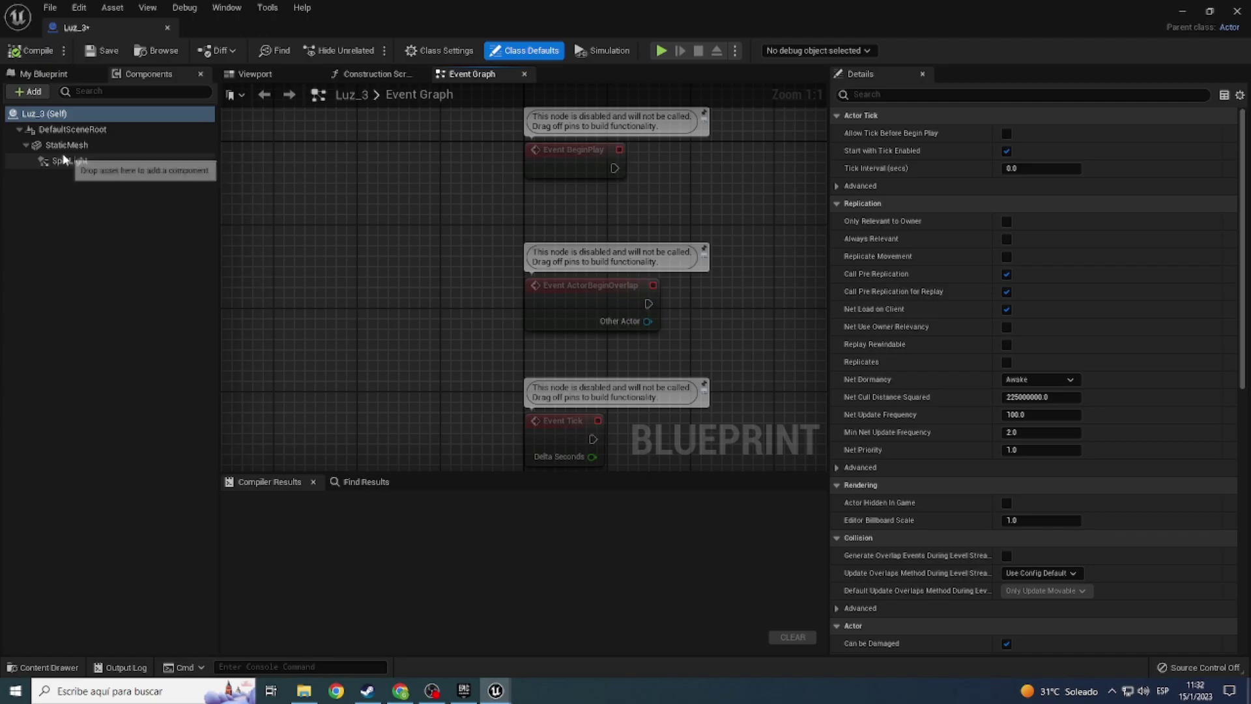
left_click(65, 145)
key("ctrl+space")
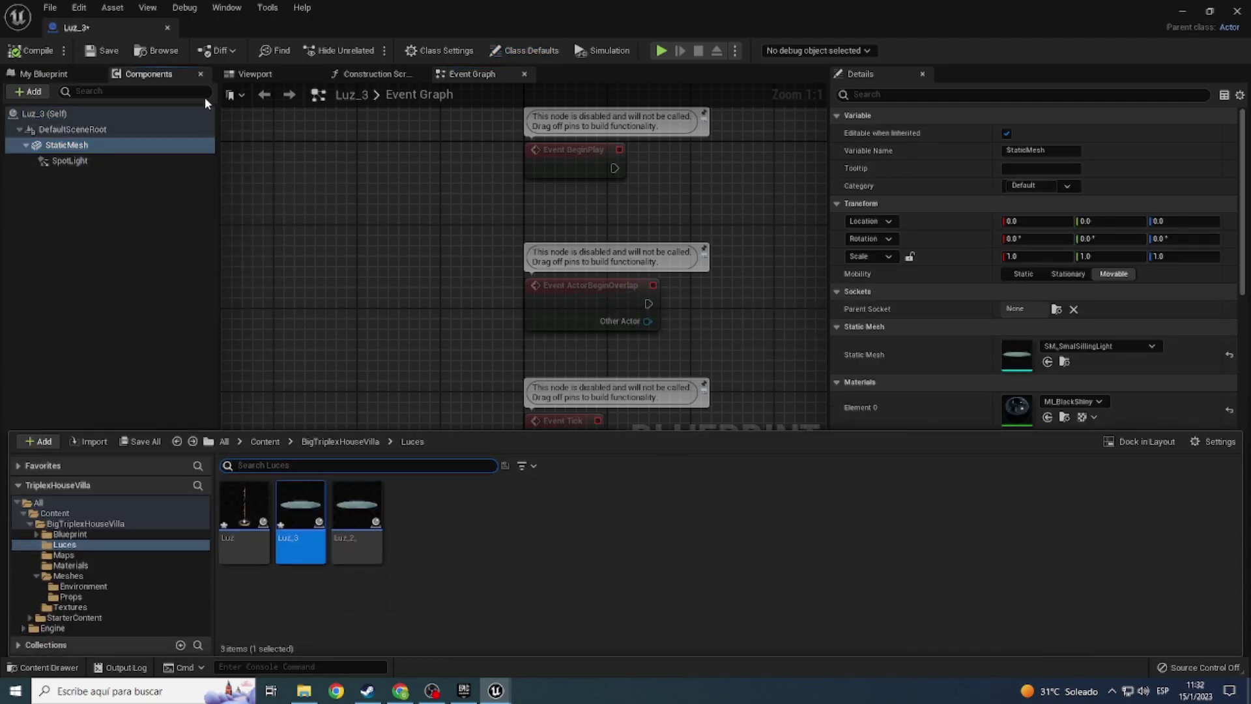
left_click_drag(98, 27, 248, 23)
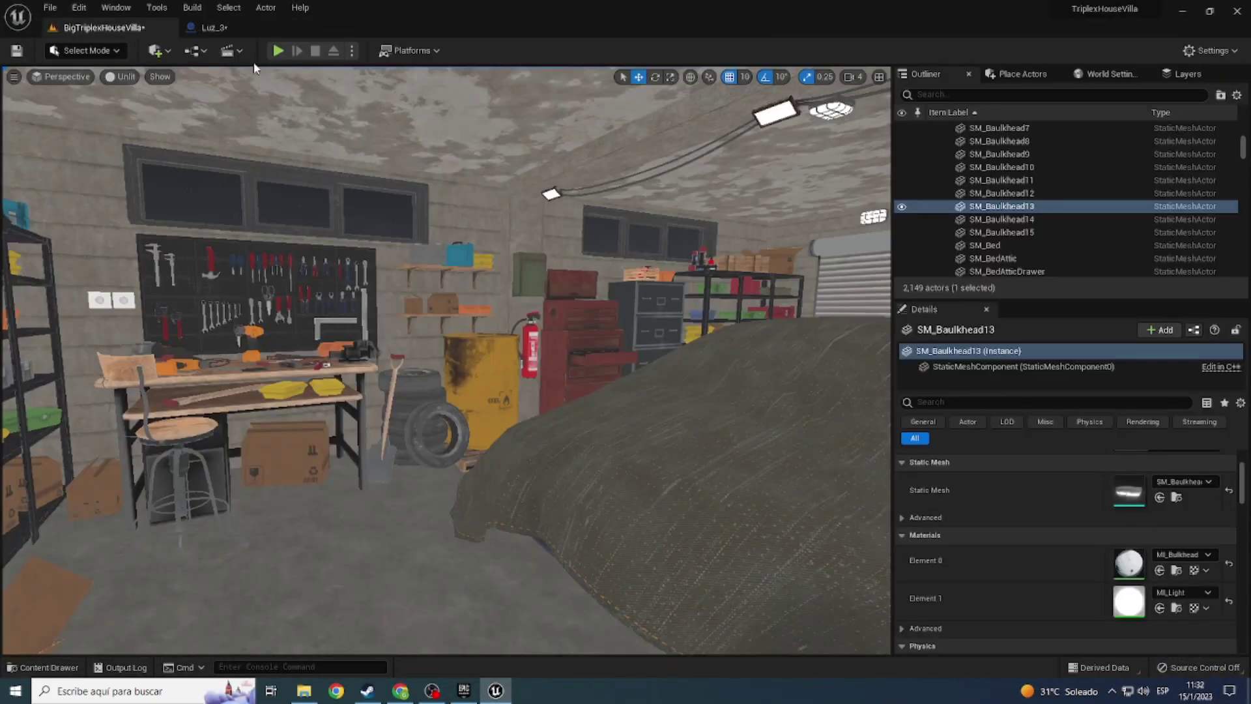
Step: Select garage ceiling light SM_Baulkhead10 and browse to its mesh SM_Baulkhead2 with Ctrl+B
right_click_drag(376, 157, 436, 161)
left_click(541, 223)
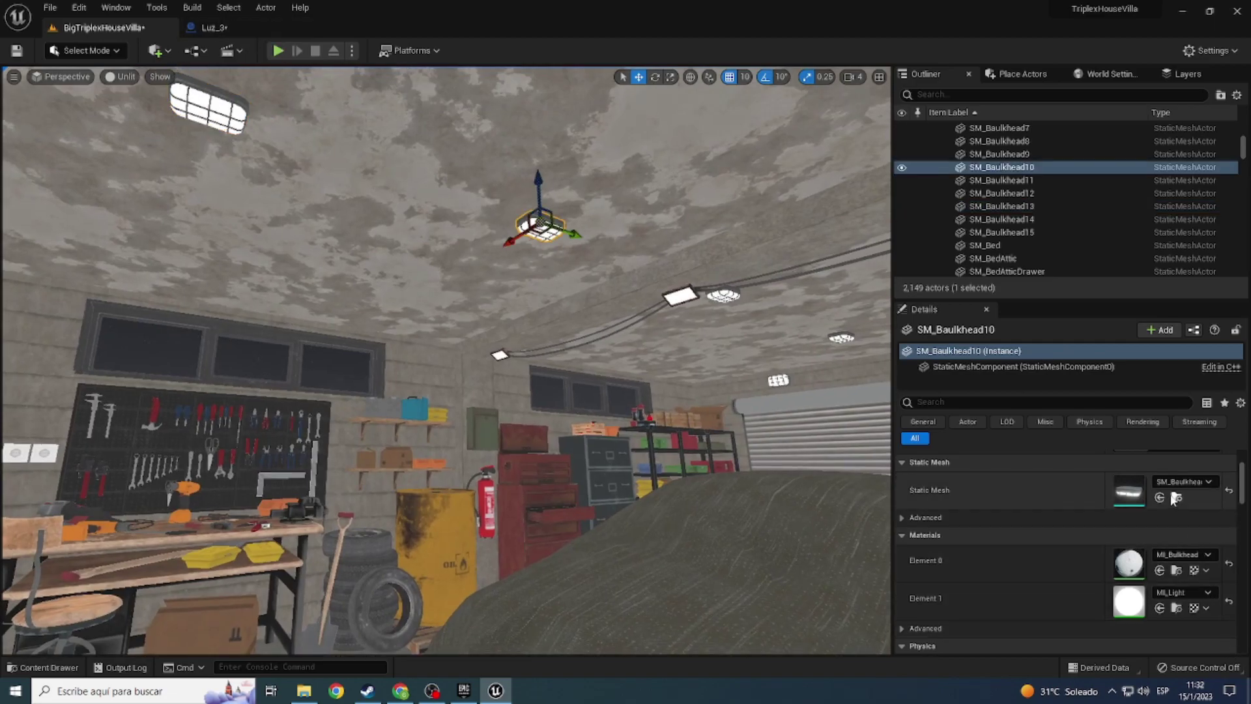
key("ctrl+space")
key("ctrl+b")
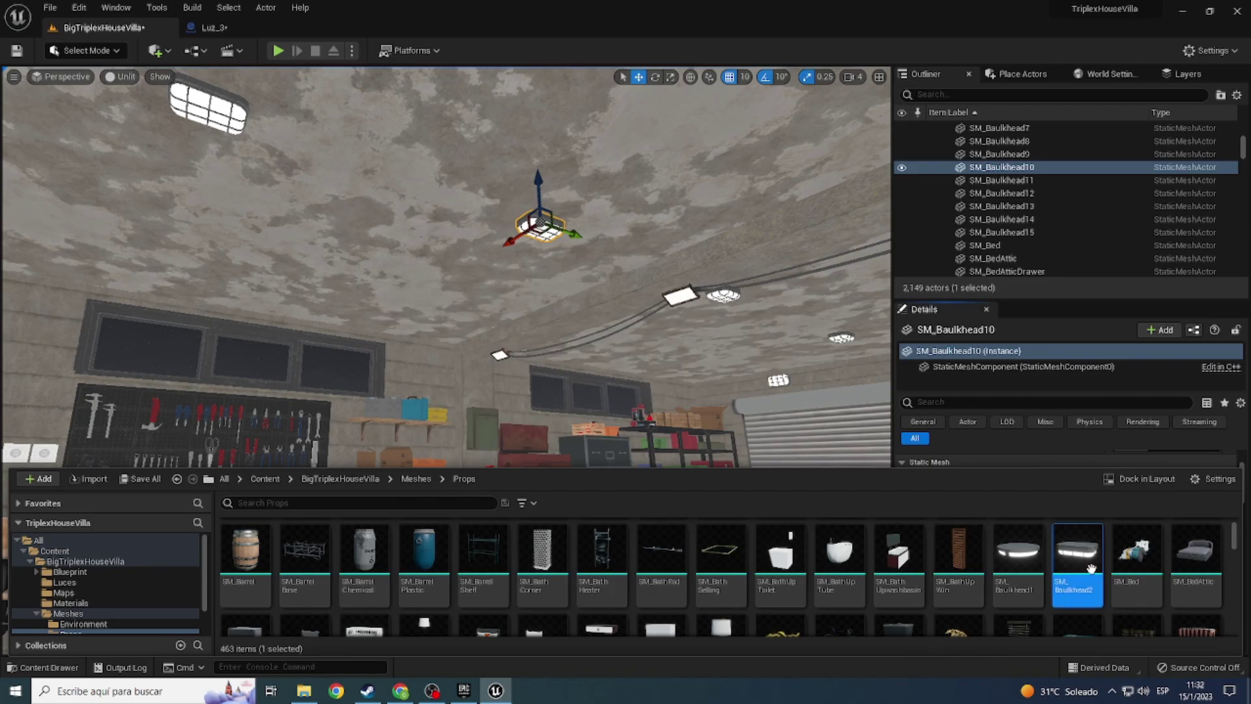
Step: Give Luz_3 the SM_Baulkhead2 mesh, lower its SpotLight to Z -10, and compile
left_click(213, 27)
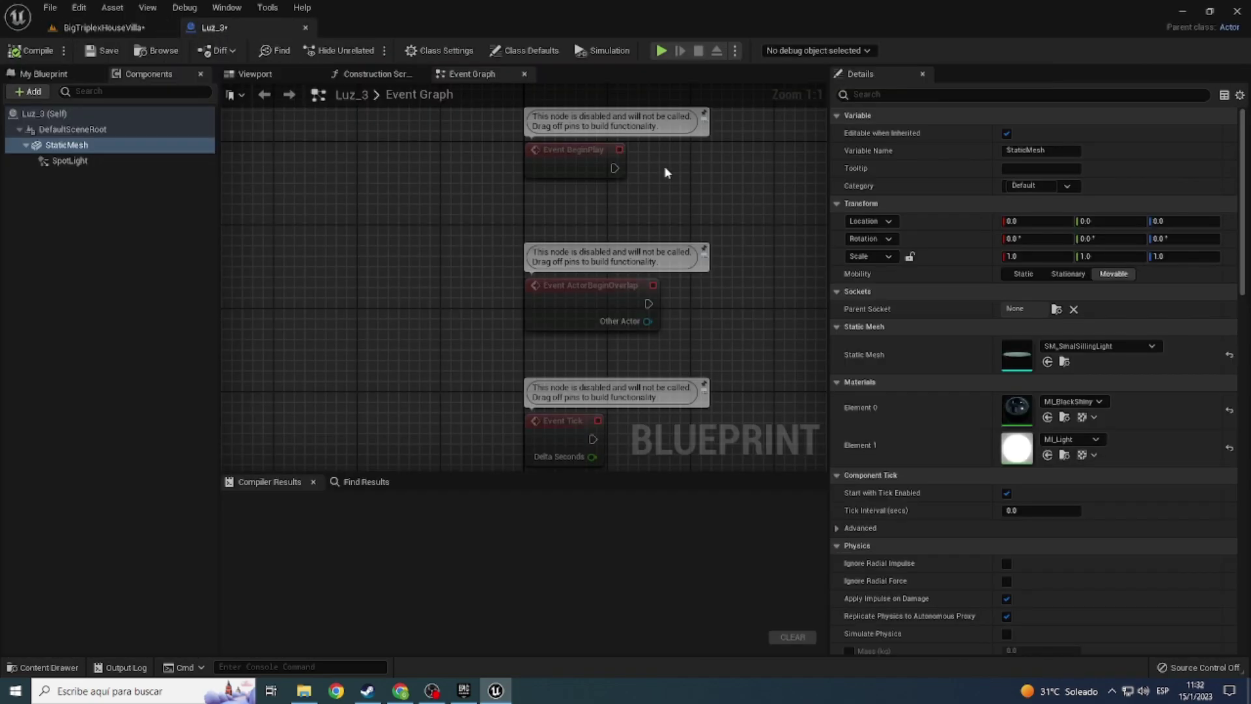
left_click(1047, 363)
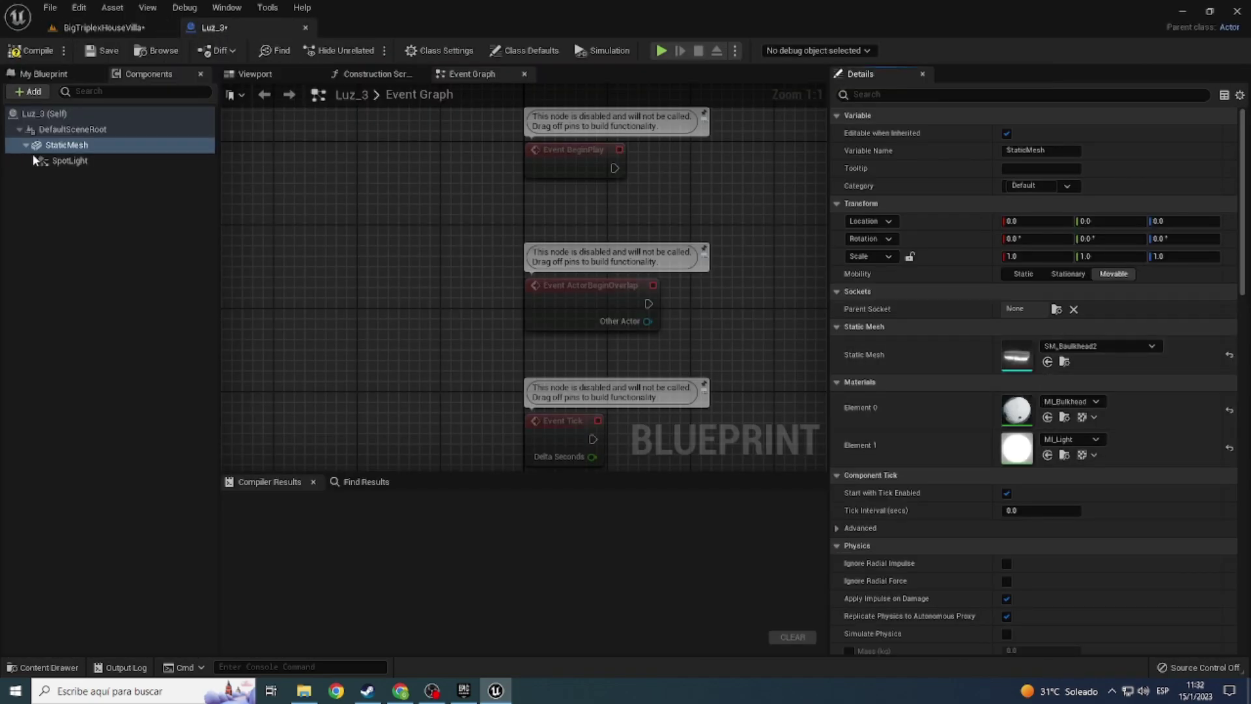
left_click(247, 74)
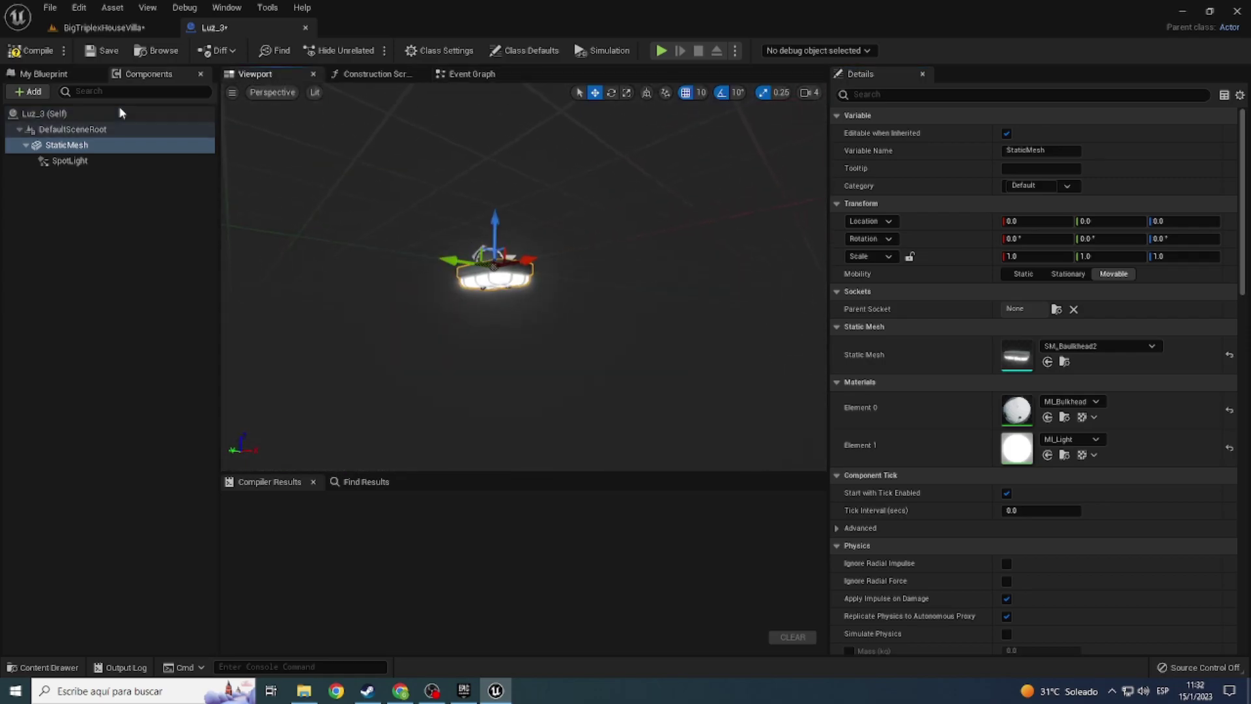
left_click(70, 160)
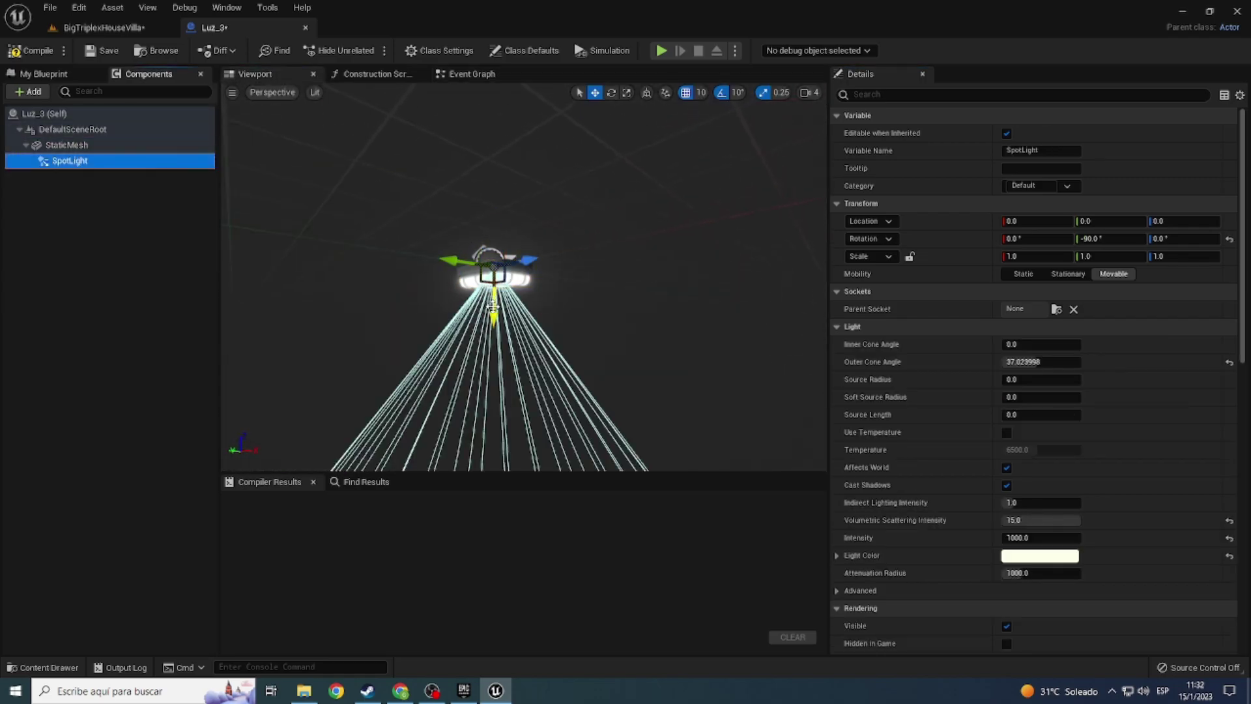
left_click_drag(493, 305, 509, 312)
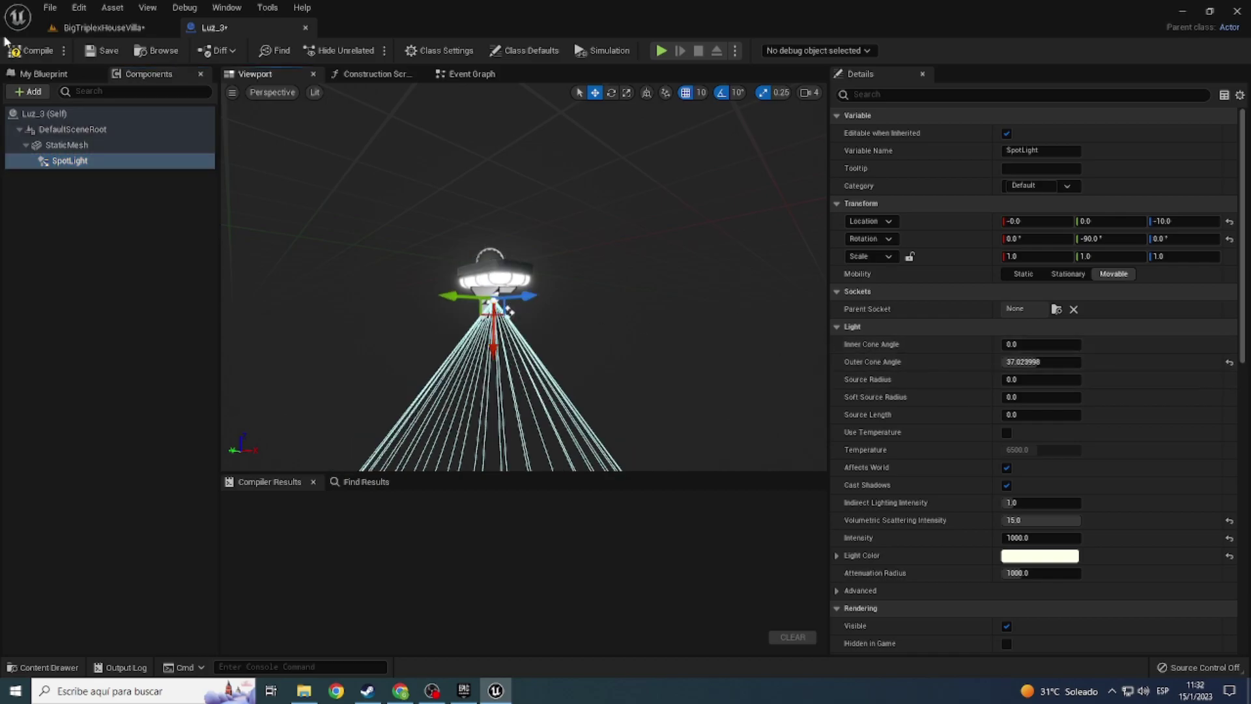
left_click(36, 54)
left_click(101, 27)
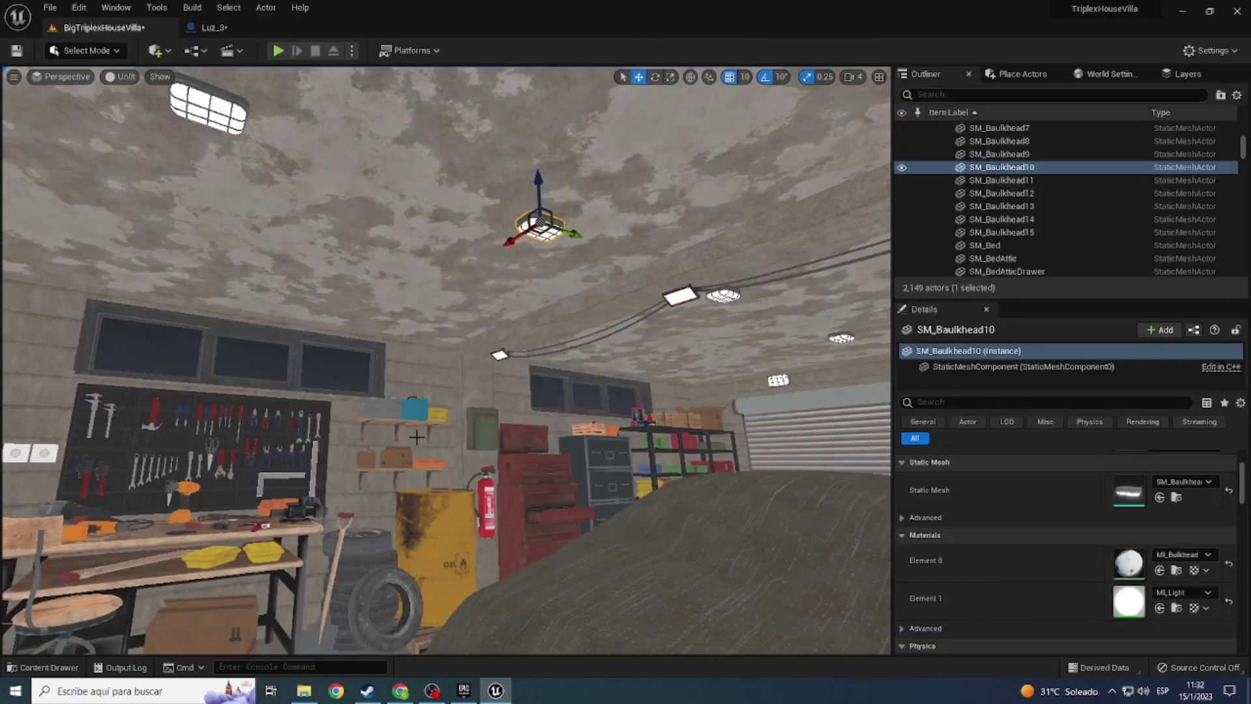
Step: Open the Luces folder in the Content Drawer, then hide the drawer
key("ctrl+space")
left_click(84, 561)
double_click(300, 554)
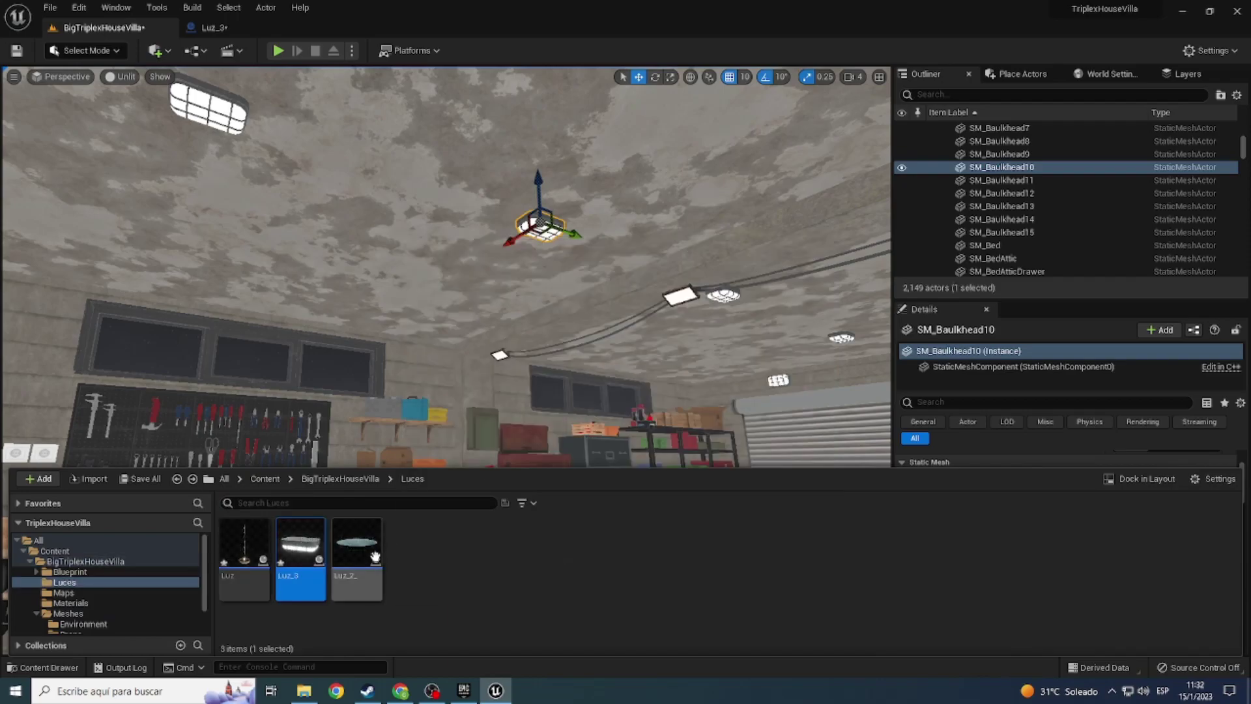
key("ctrl+space")
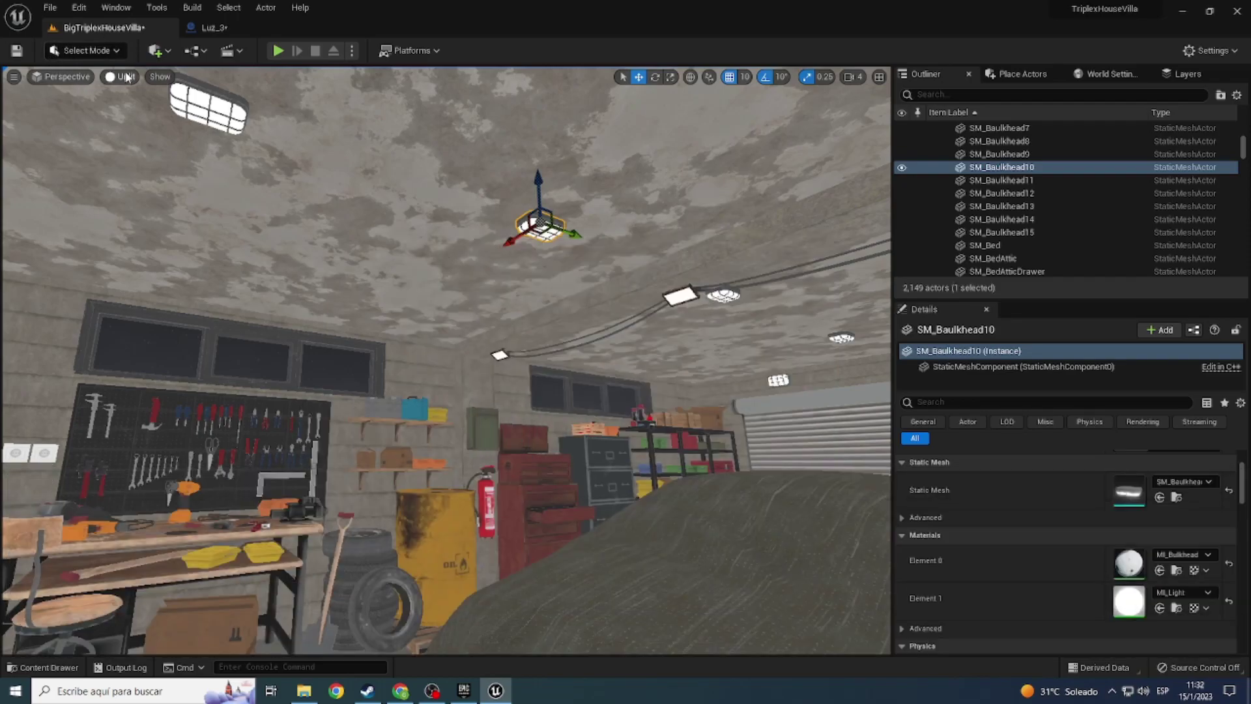
Step: Select the six garage bulkhead lights: SM_Baulkhead13, 10, 11, 7, 8 and 12
left_click(217, 109)
left_click(542, 225, "ctrl")
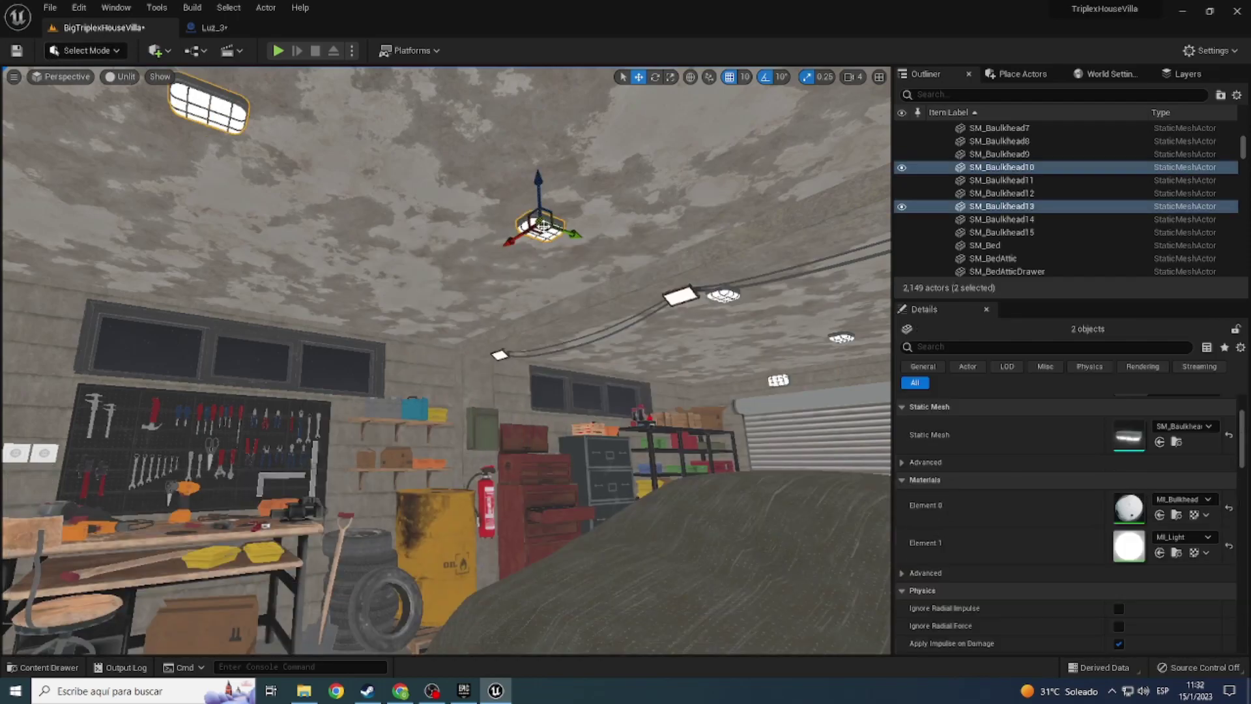
right_click_drag(598, 282, 587, 273)
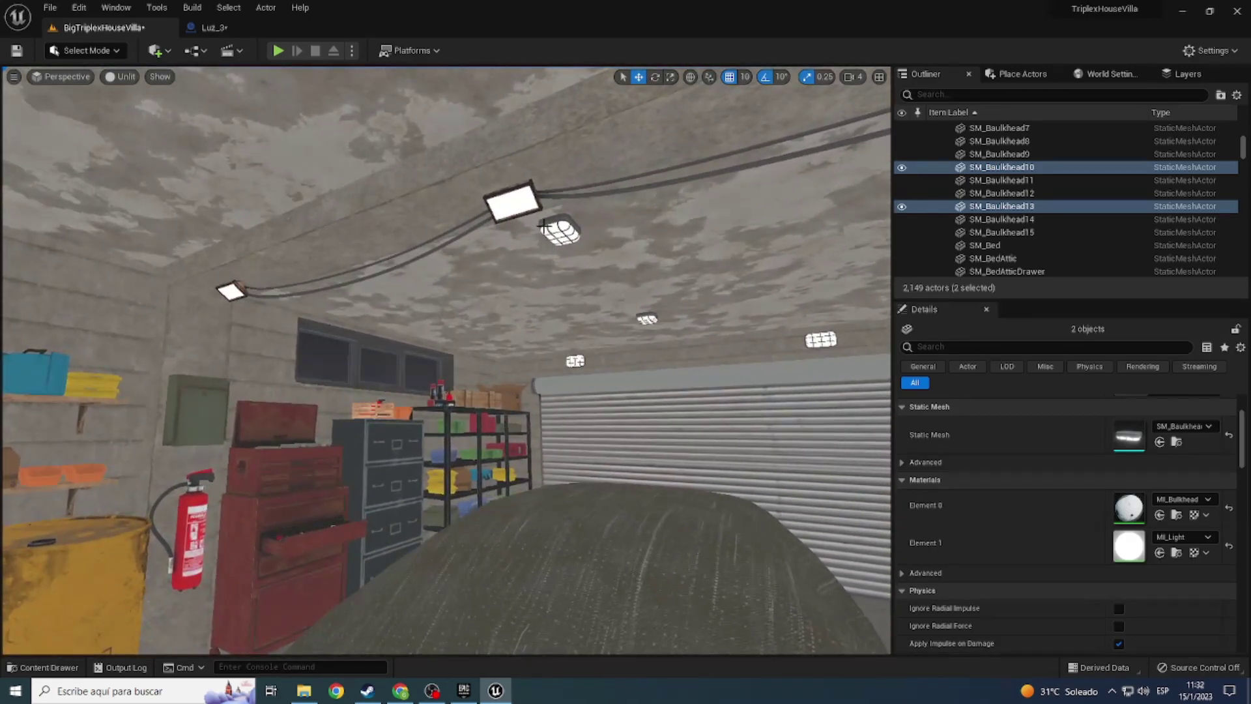
left_click(557, 228, "ctrl")
right_click_drag(352, 337, 399, 260)
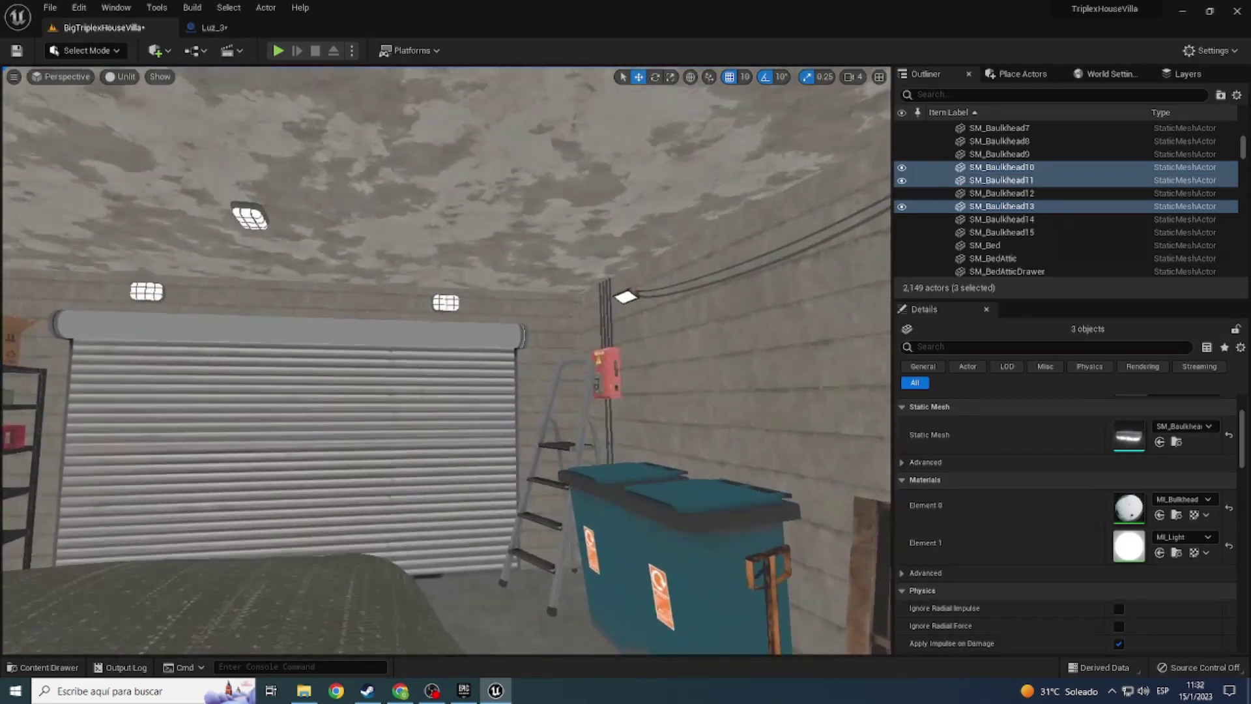
left_click(446, 296, "ctrl")
right_click_drag(446, 297, 391, 299)
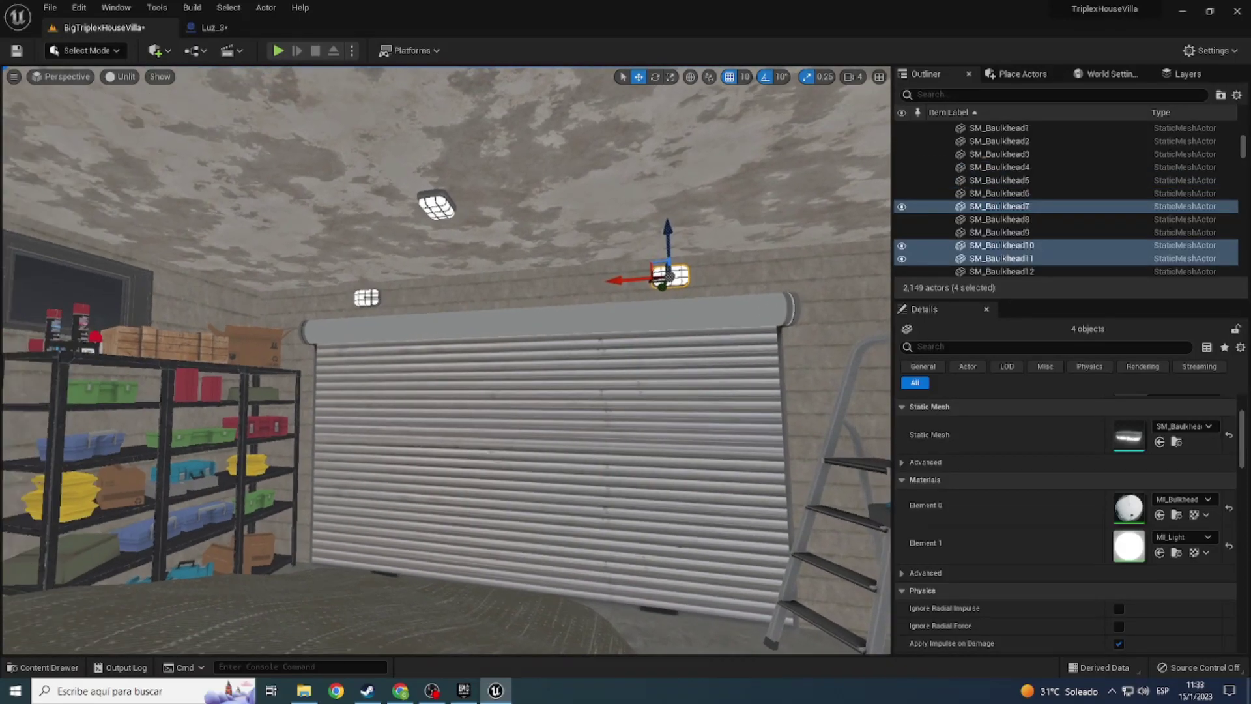
left_click(366, 297, "ctrl")
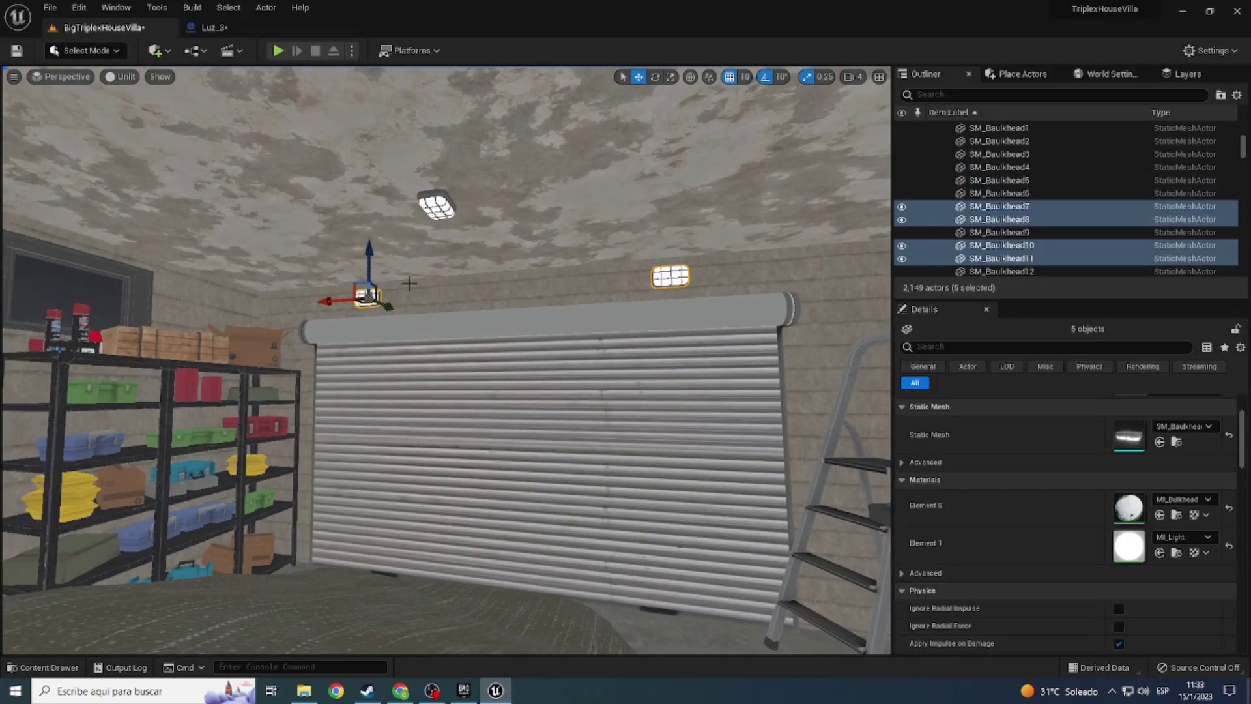
left_click(446, 196, "ctrl")
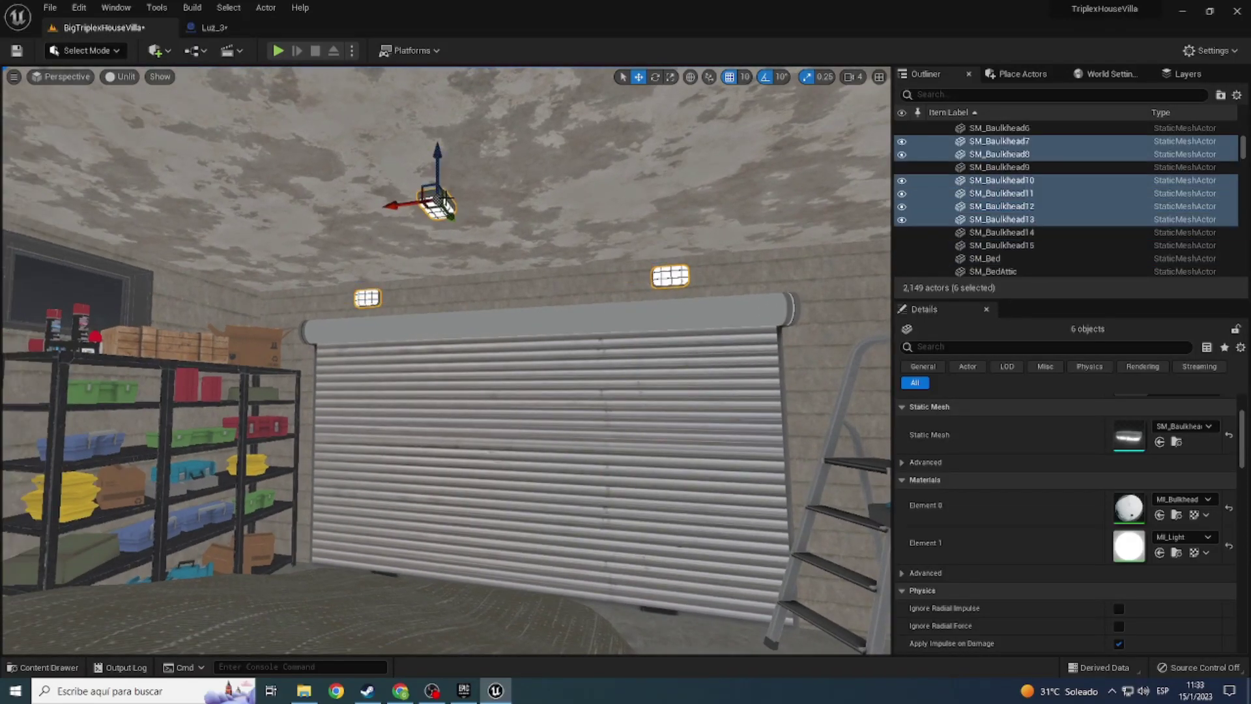
mouse_move(446, 196)
right_mouse_down()
mouse_move(365, 189)
mouse_move(495, 339)
mouse_move(393, 317)
right_mouse_up()
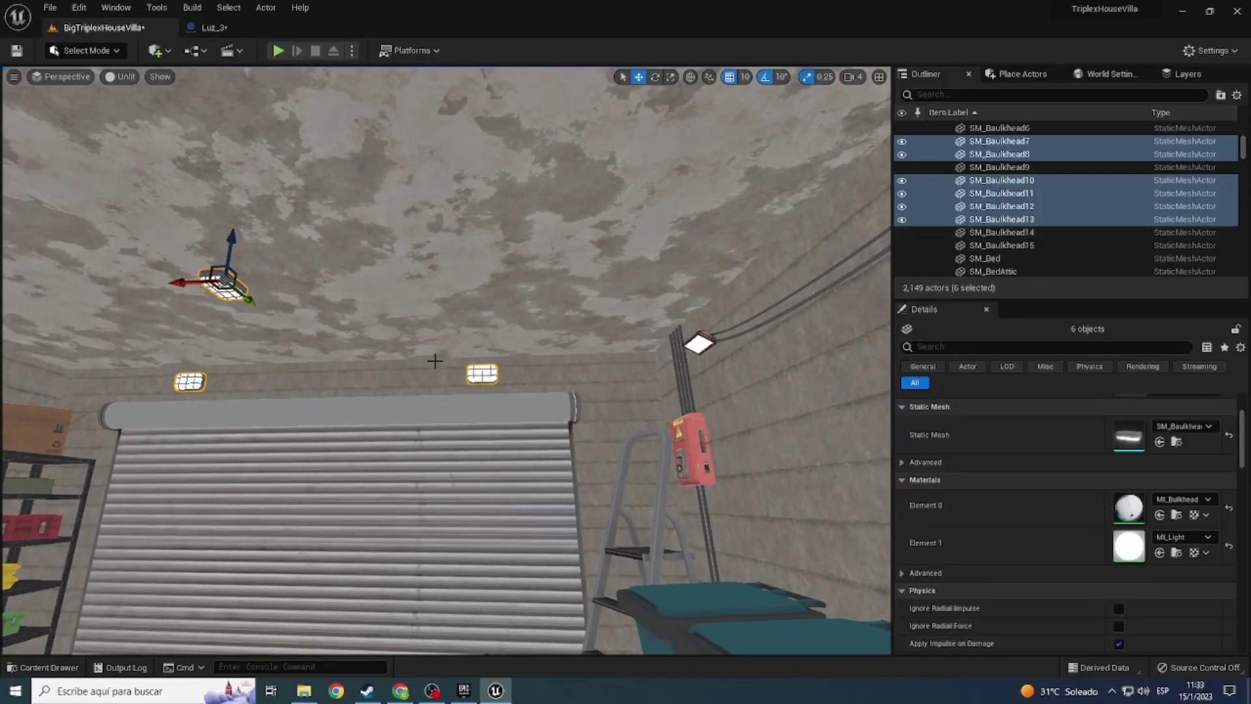
Step: Replace the selected bulkhead lamps with Luz_3 and switch the viewport to Lit
right_click(477, 372)
mouse_move(626, 129)
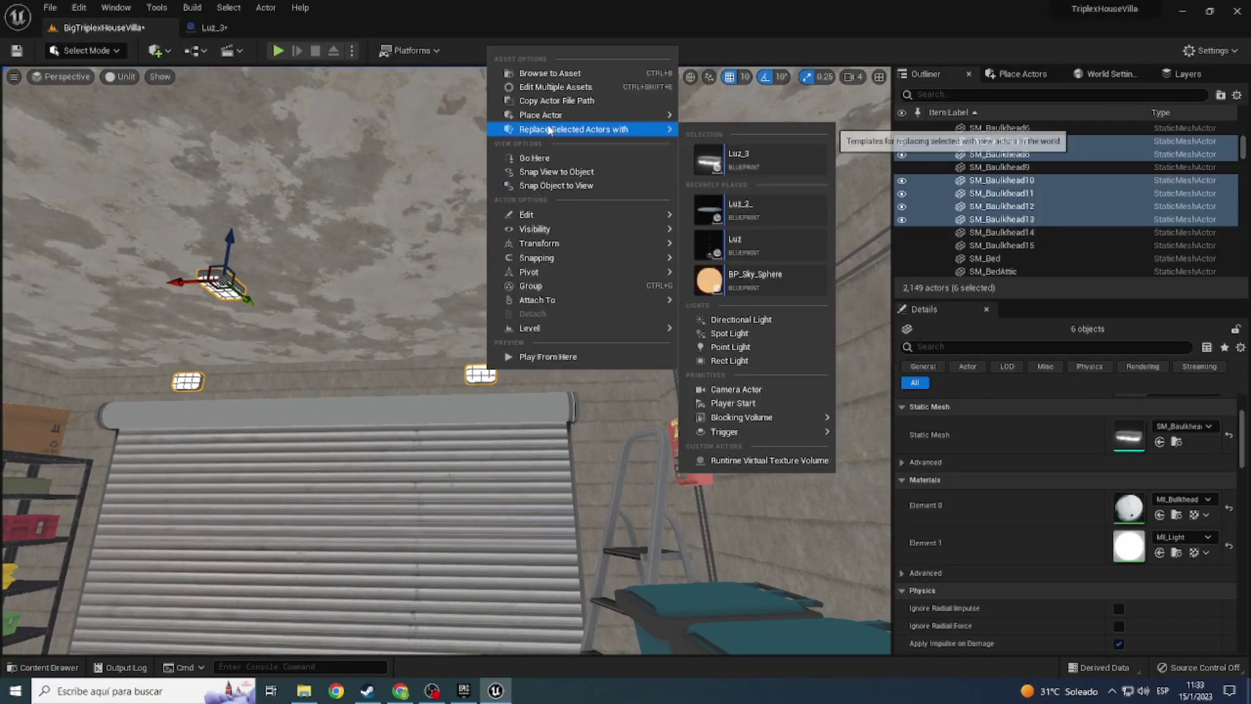
left_click(747, 156)
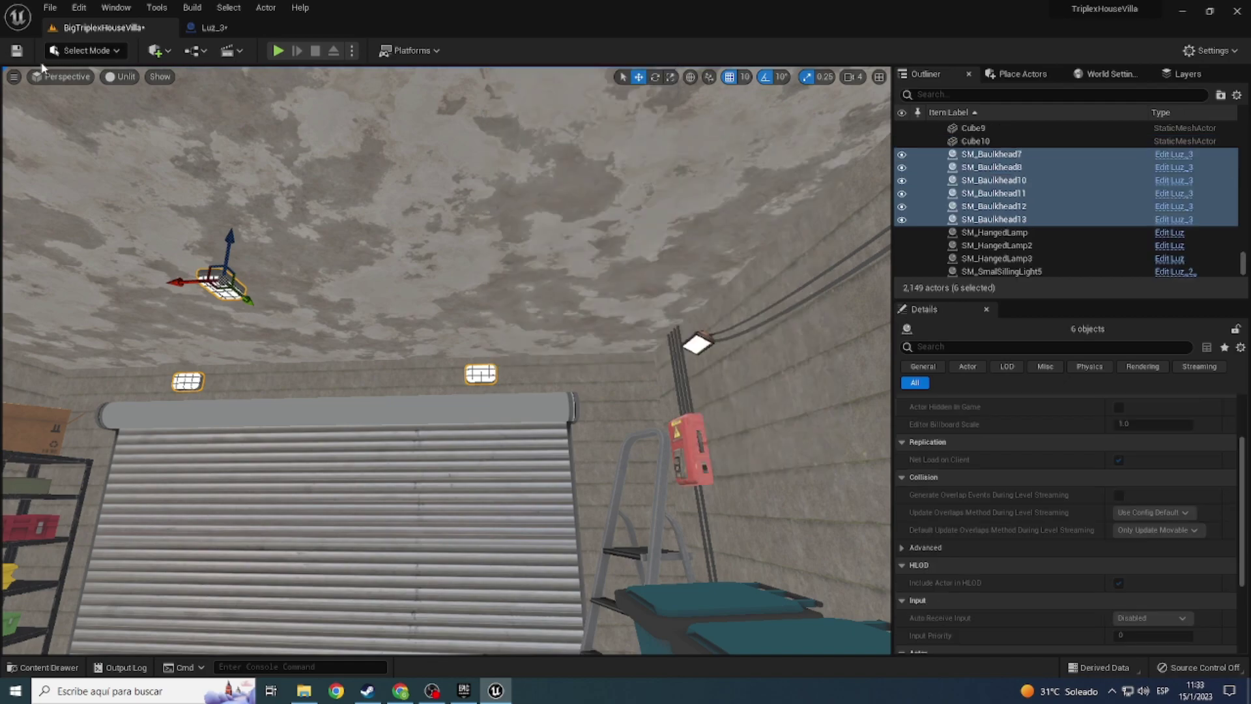
left_click(120, 77)
left_click(126, 114)
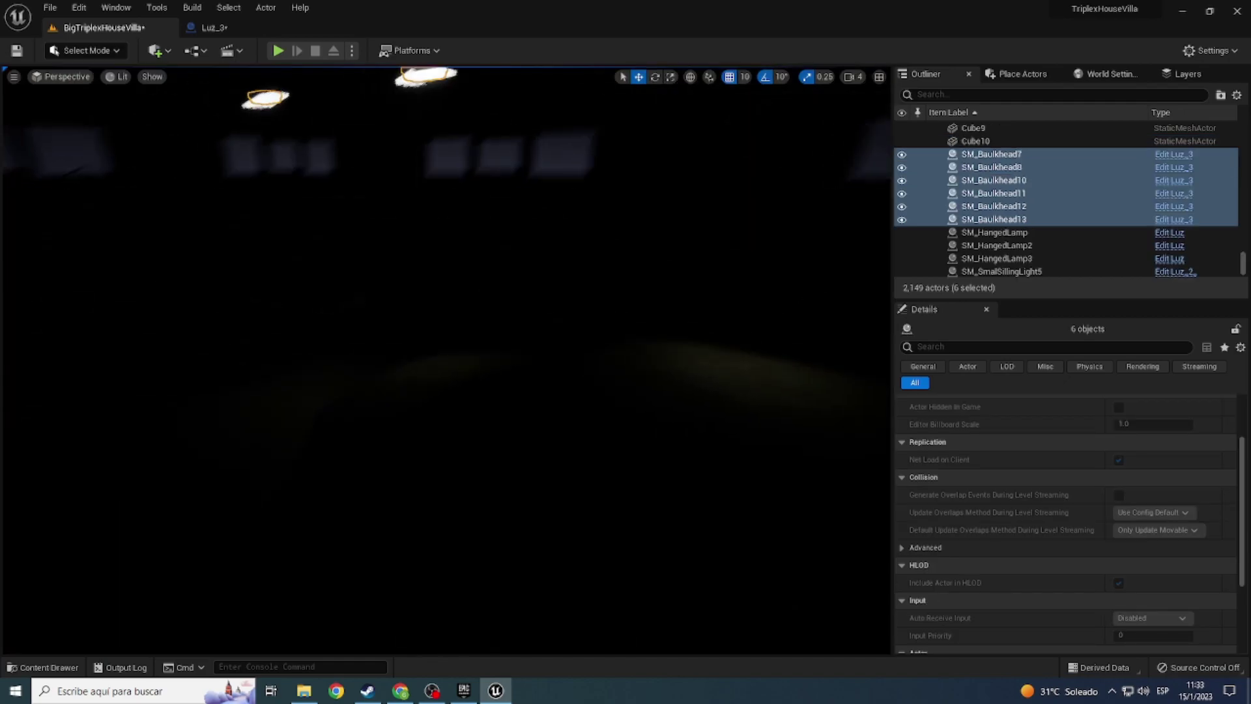
Step: Inspect the new garage lights in Unlit and Lit, selecting the wired lamp SM_WiredLamp2
right_click_drag(430, 338, 430, 338)
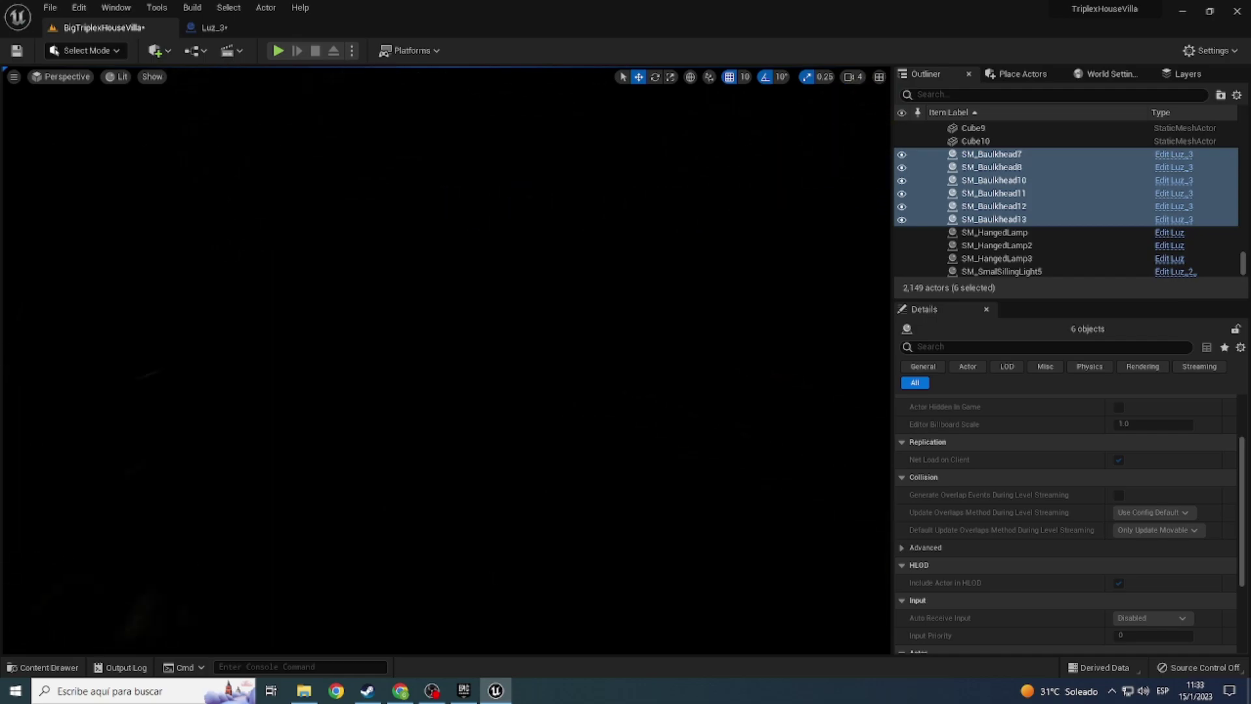
left_click(122, 80)
left_click(125, 121)
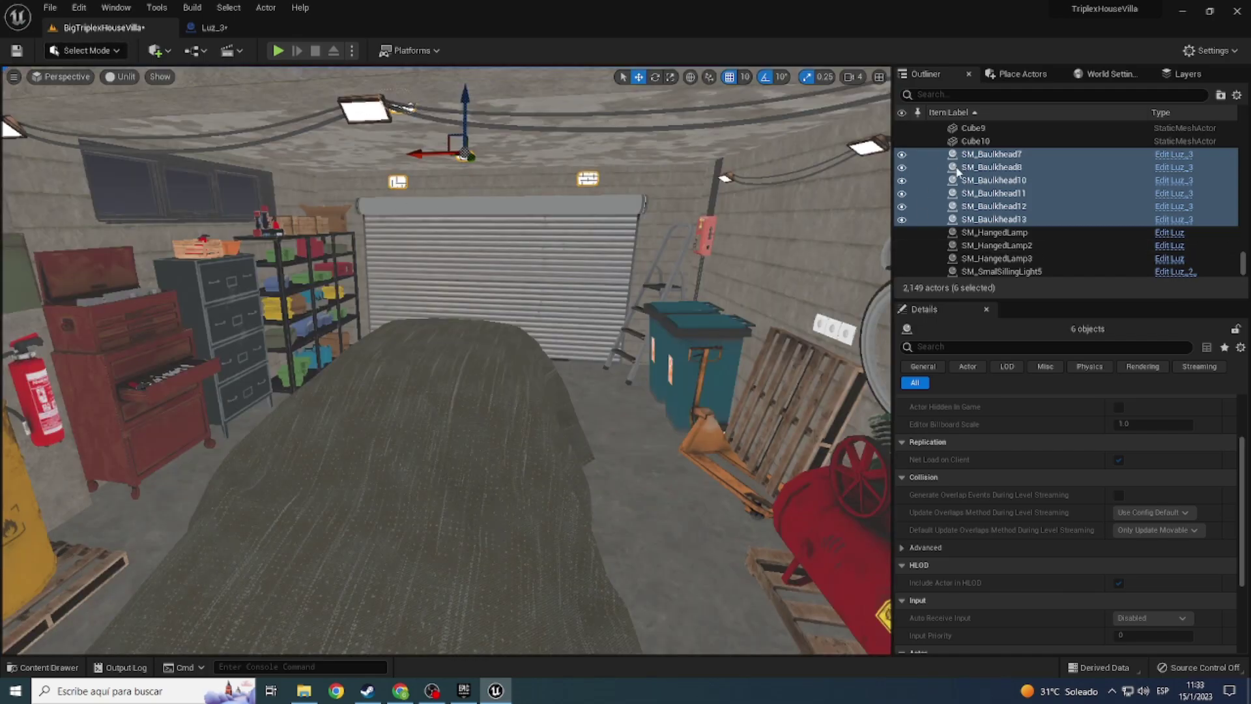
right_click_drag(330, 224, 494, 165)
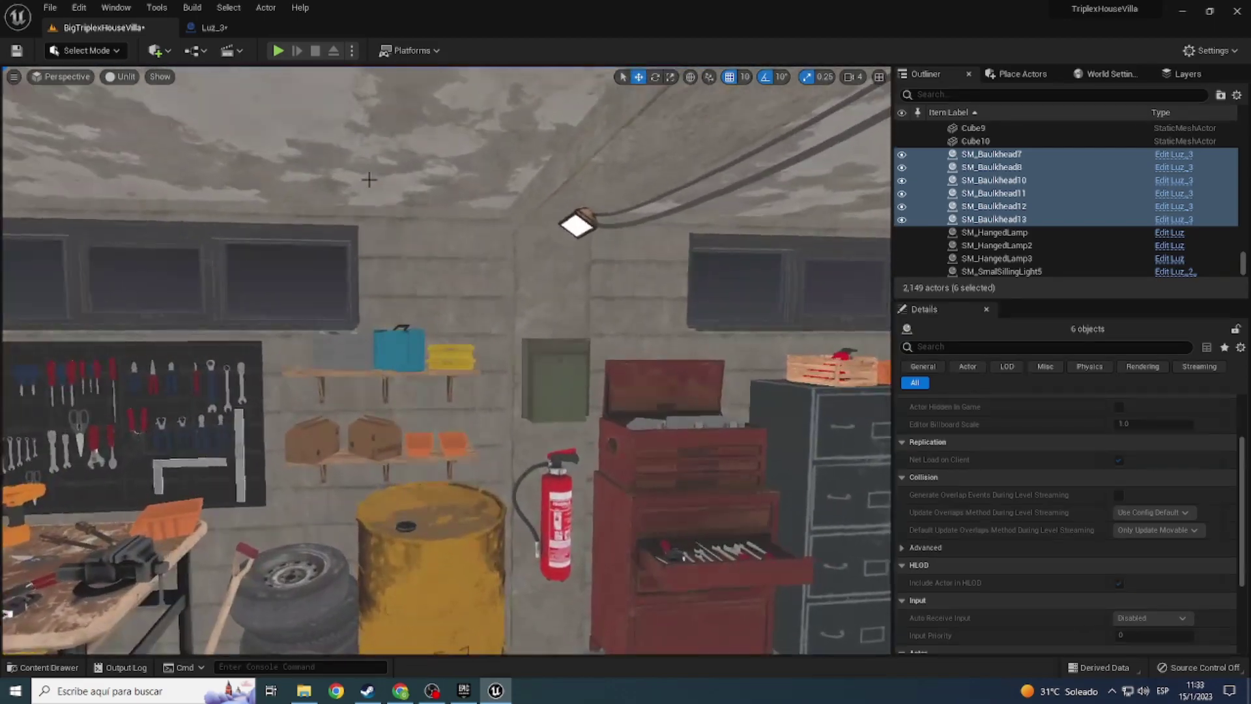
left_click(580, 223)
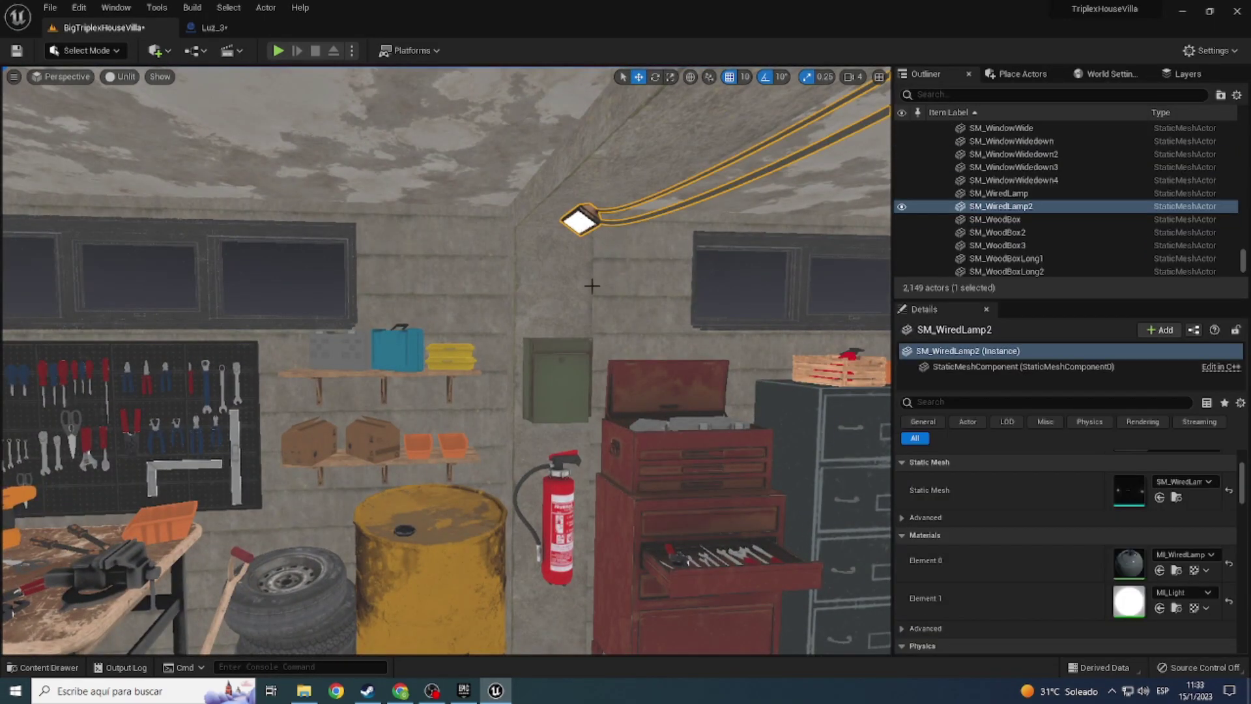
right_click_drag(581, 223, 123, 39)
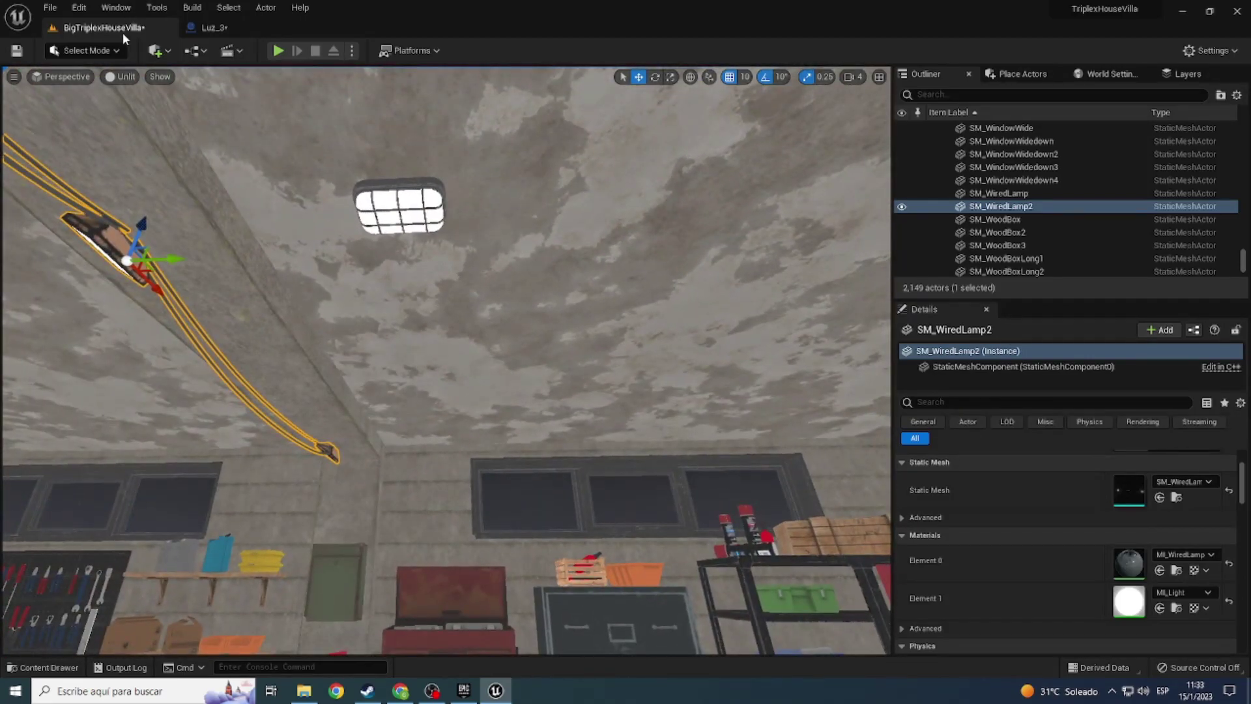
left_click(129, 77)
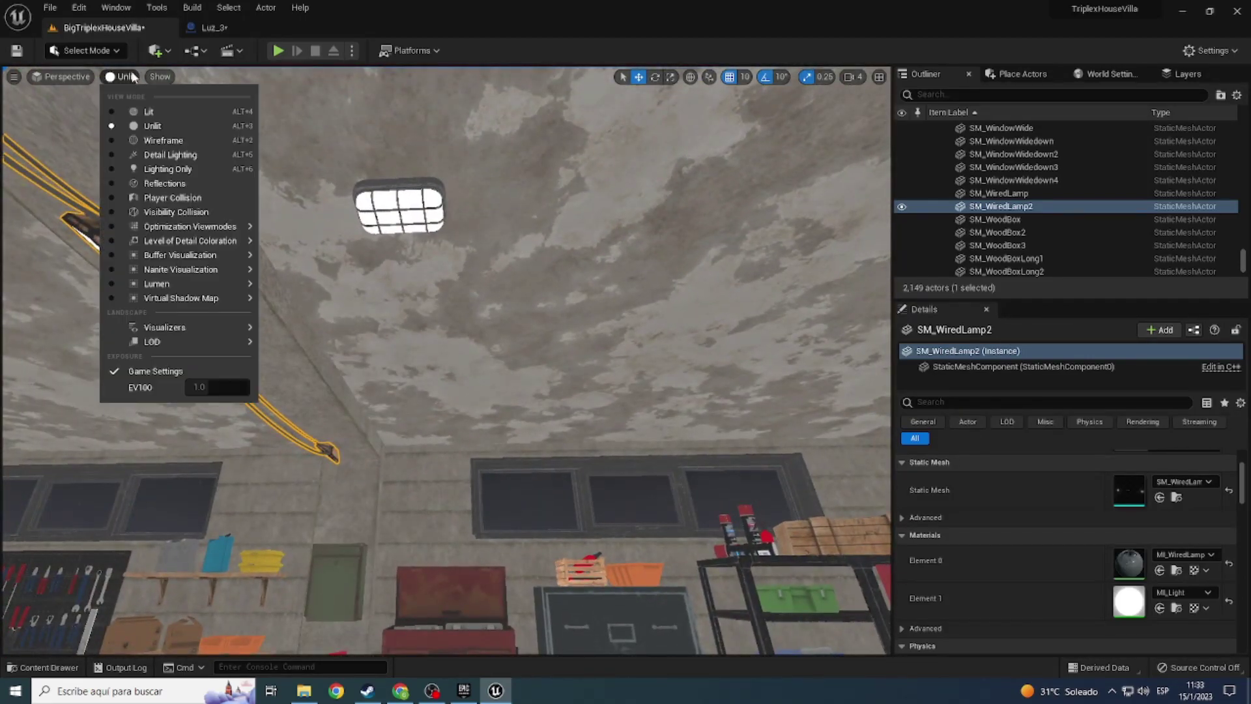
left_click(135, 109)
right_click_drag(134, 110, 134, 109)
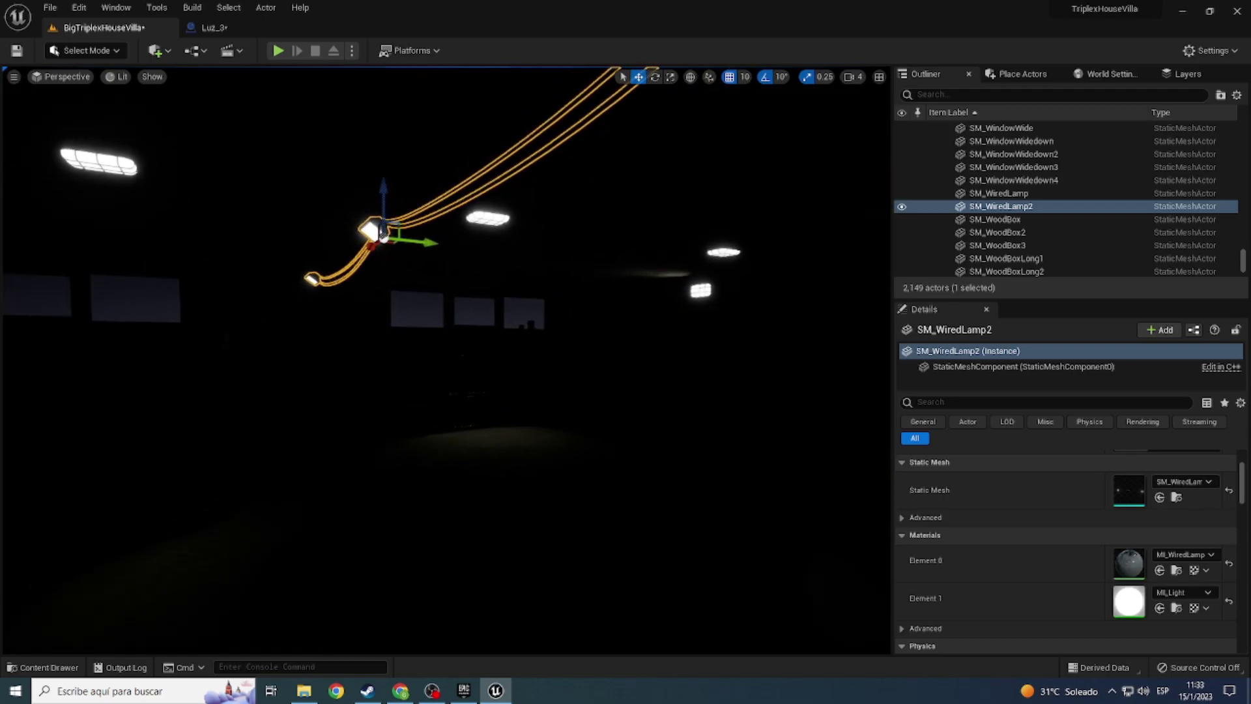
Step: Widen the Luz_3 spotlight's outer cone to about 78.1°, checking the garage after each change
left_click(207, 27)
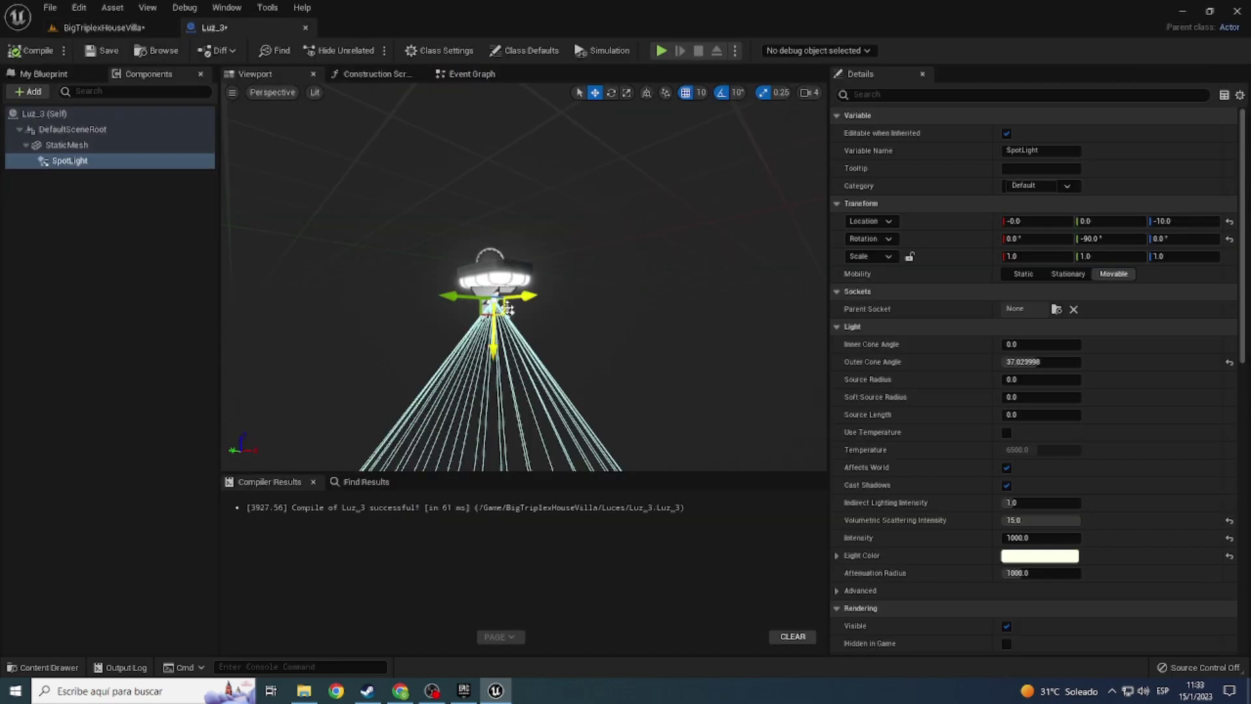
left_click_drag(1036, 361, 1066, 361)
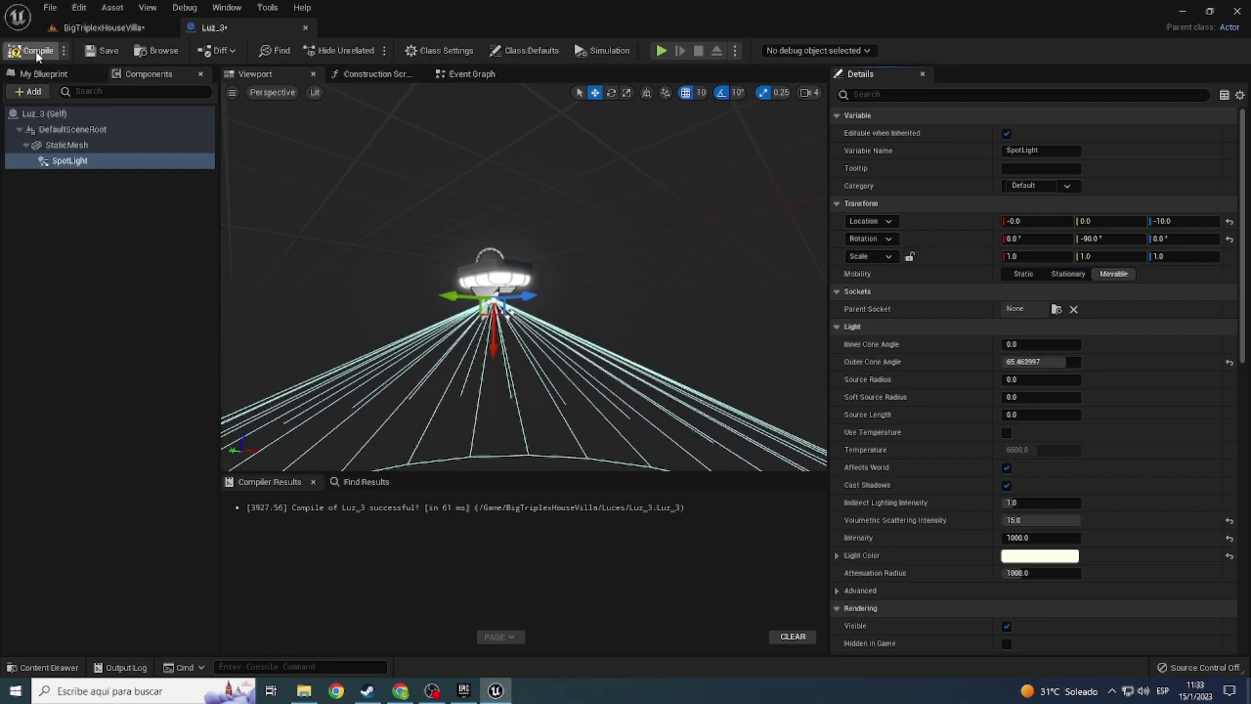
left_click(92, 27)
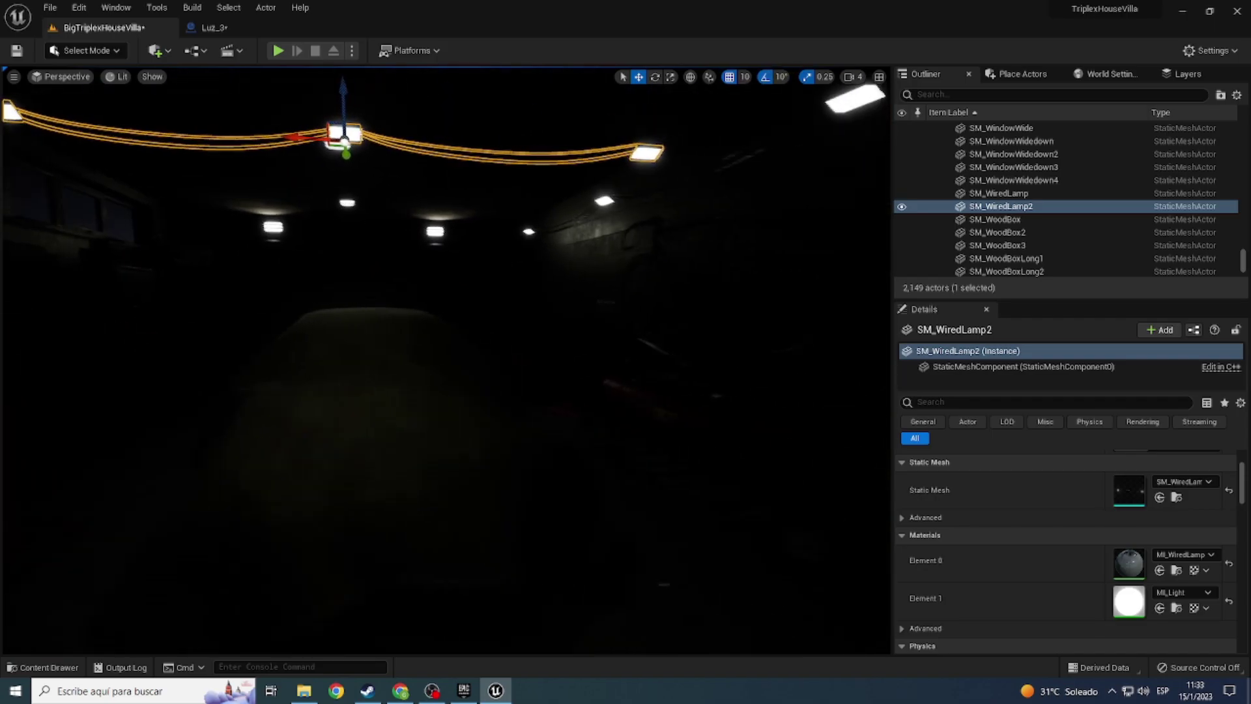
right_click_drag(445, 358, 510, 333)
left_click(200, 26)
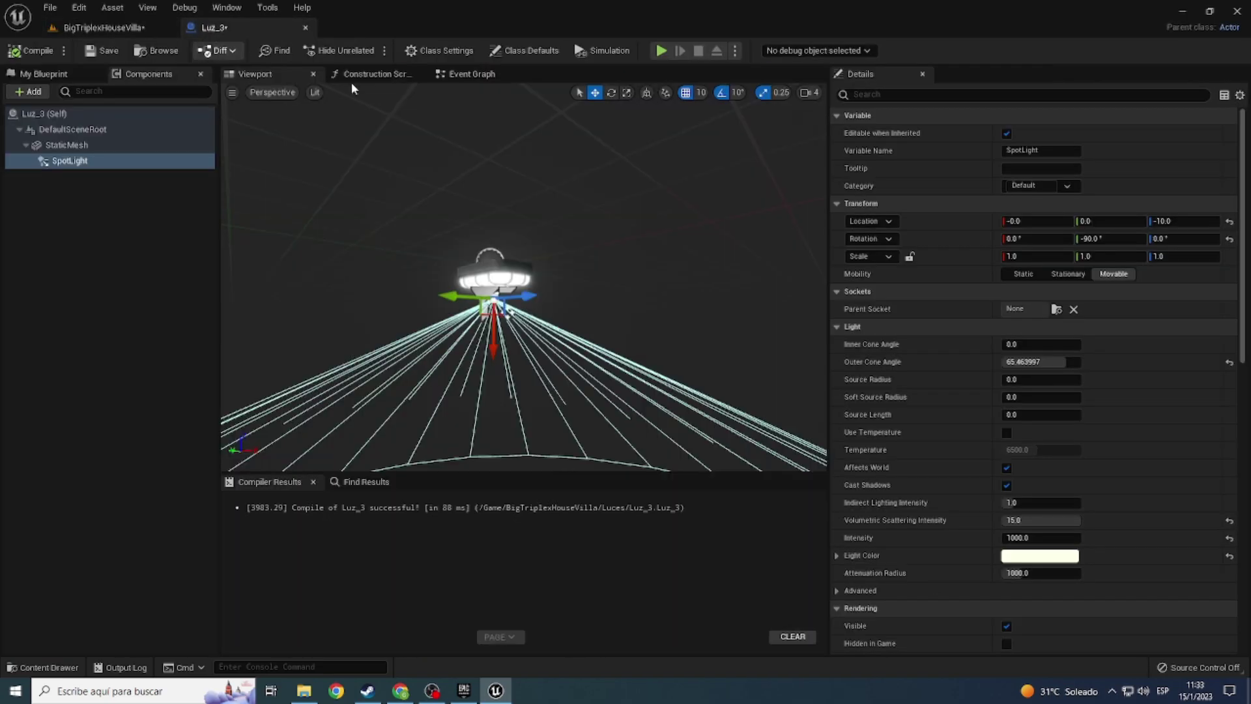
left_click_drag(1038, 361, 1069, 362)
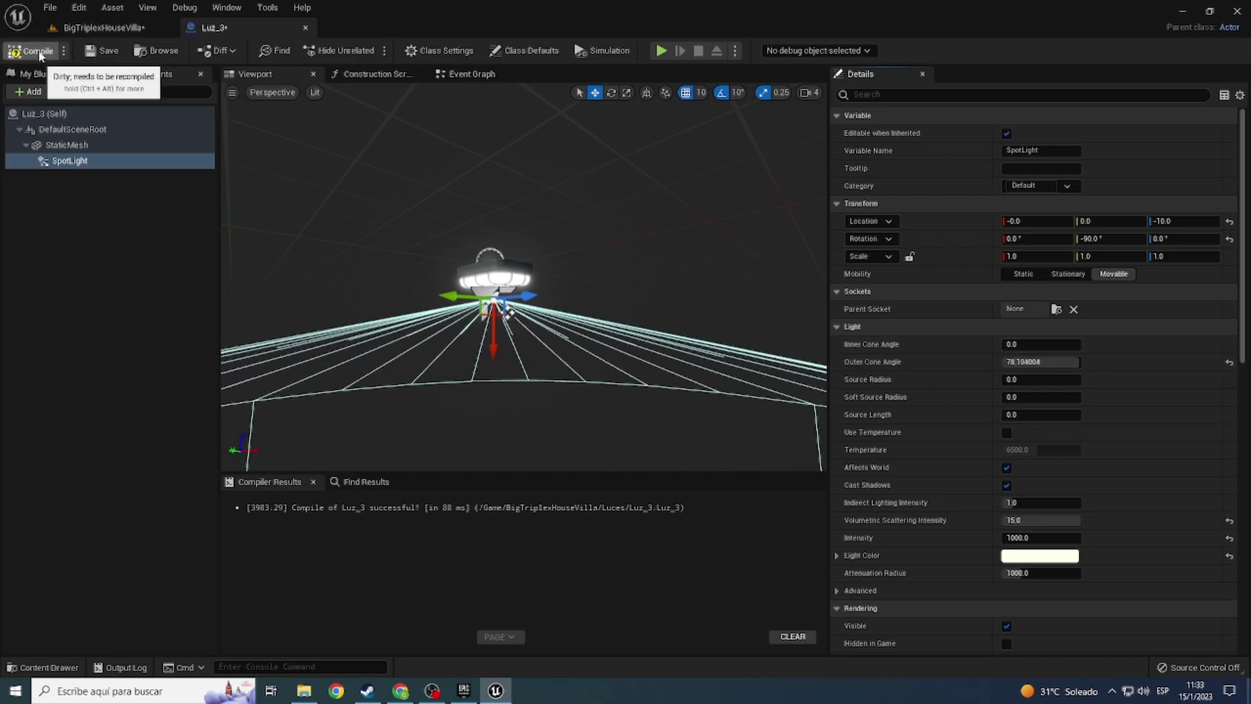
left_click(105, 28)
mouse_move(456, 326)
right_mouse_down()
mouse_move(365, 313)
mouse_move(391, 316)
right_mouse_up()
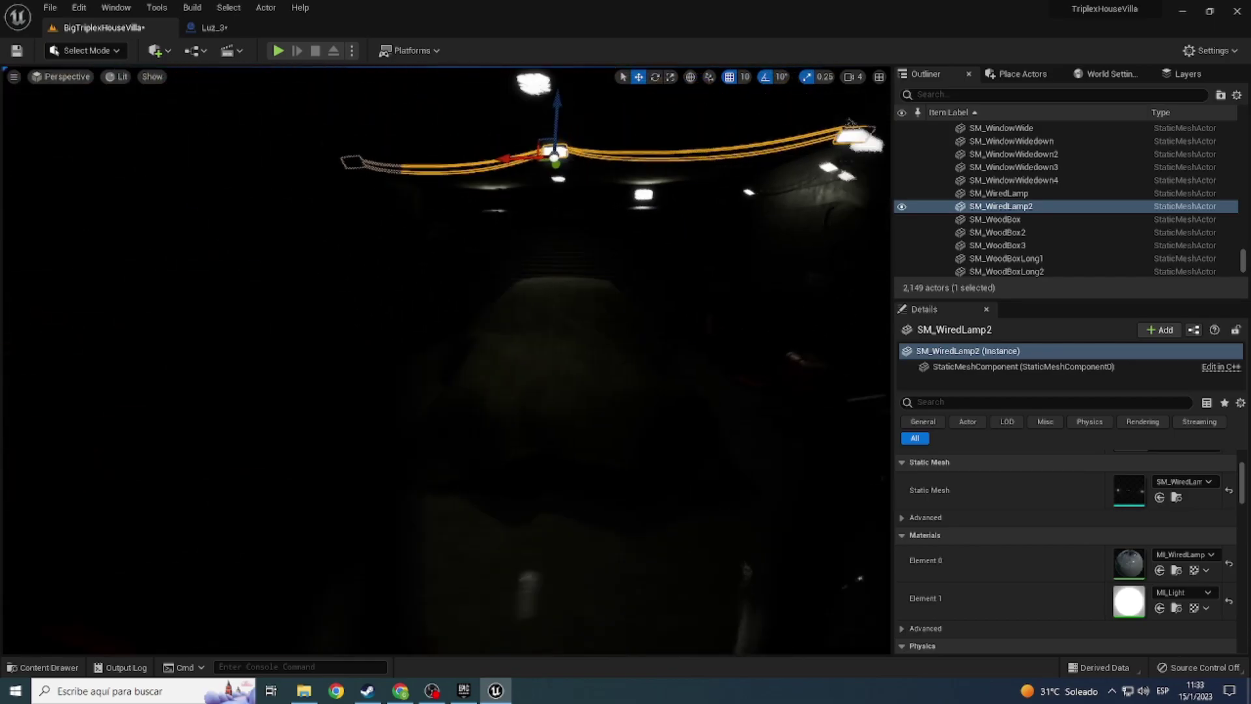
Step: Raise the Luz_3 SpotLight intensity to 1500 and compare the lighting in the level
left_click(213, 30)
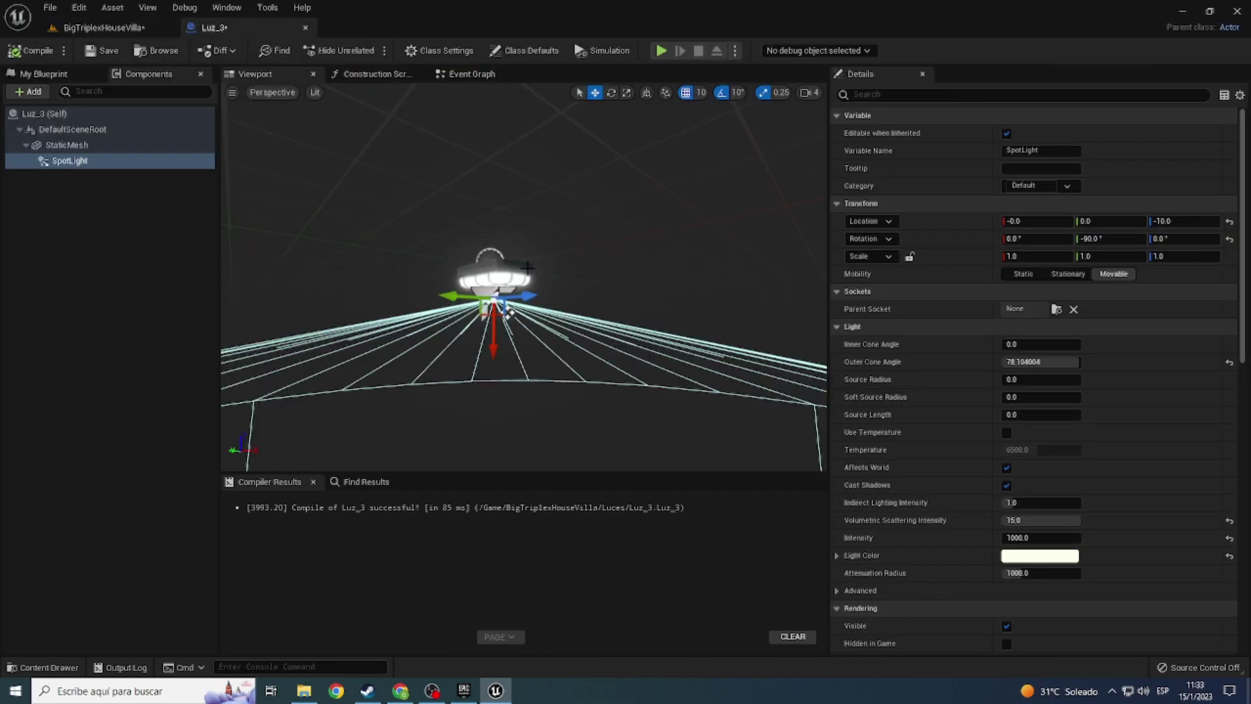
left_click(69, 162)
scroll(983, 447, "down", 2)
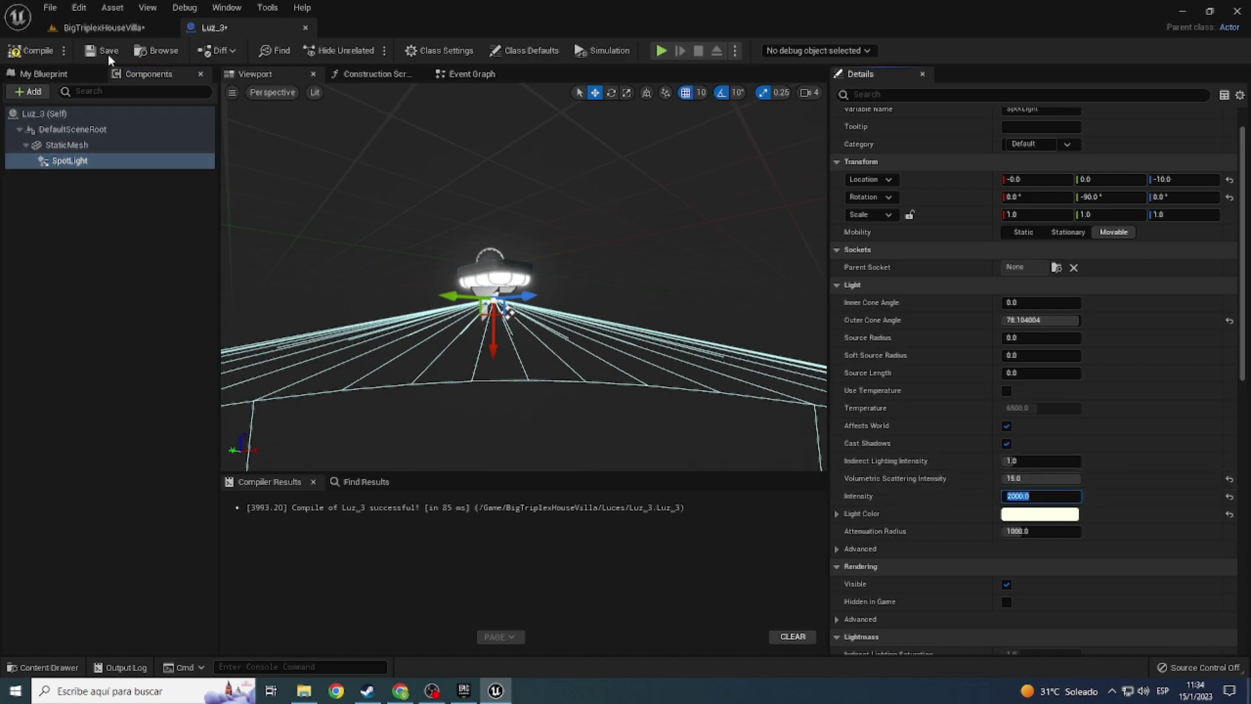
left_click(105, 27)
mouse_move(456, 325)
right_mouse_down()
mouse_move(469, 329)
mouse_move(456, 293)
mouse_move(534, 287)
mouse_move(443, 290)
right_mouse_up()
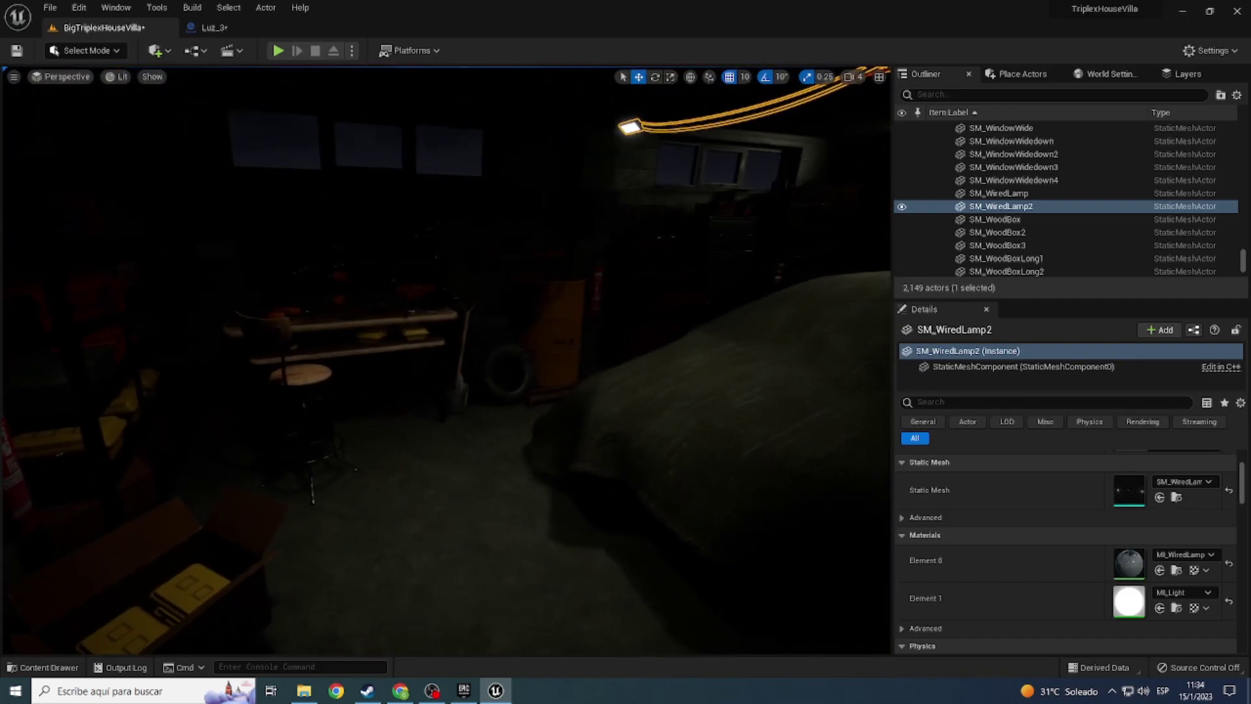
left_click(209, 28)
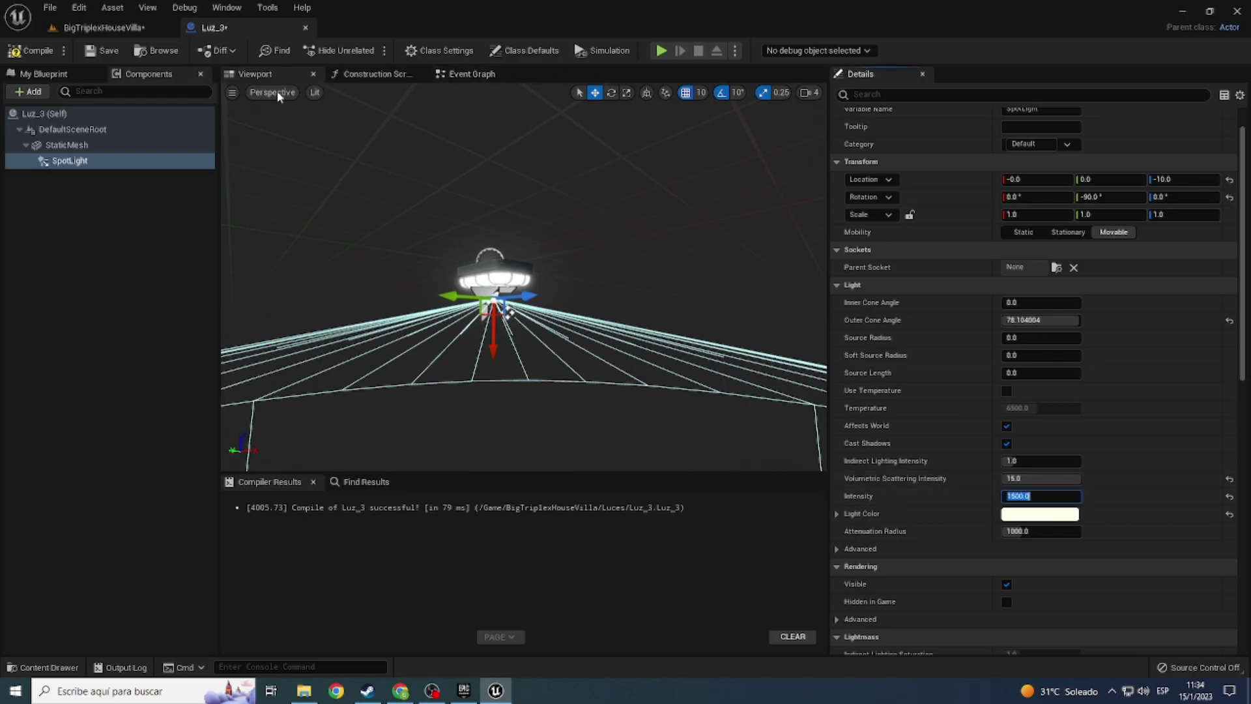
left_click(103, 27)
mouse_move(456, 325)
right_mouse_down()
mouse_move(391, 325)
mouse_move(456, 293)
mouse_move(378, 313)
mouse_move(391, 307)
mouse_move(164, 6)
right_mouse_up()
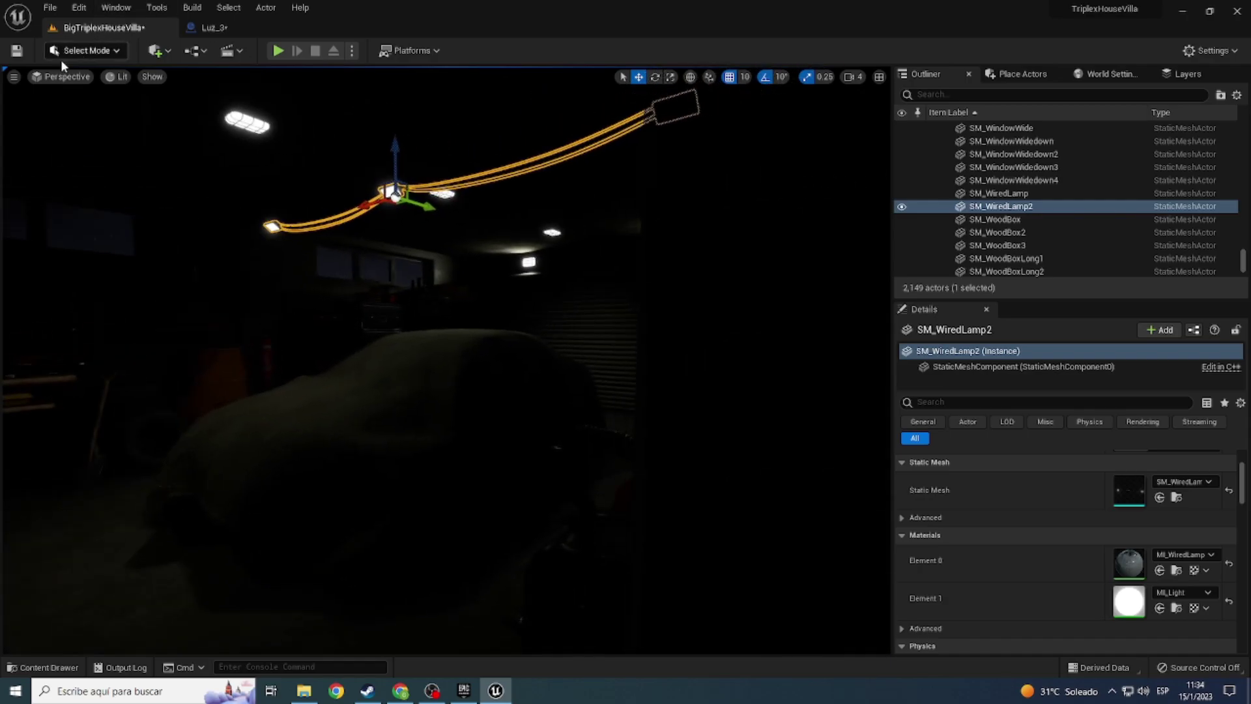
Step: In Unlit view, fly to the picture wall and select the picture lamp SM_PicLight8
left_click(117, 77)
left_click(118, 126)
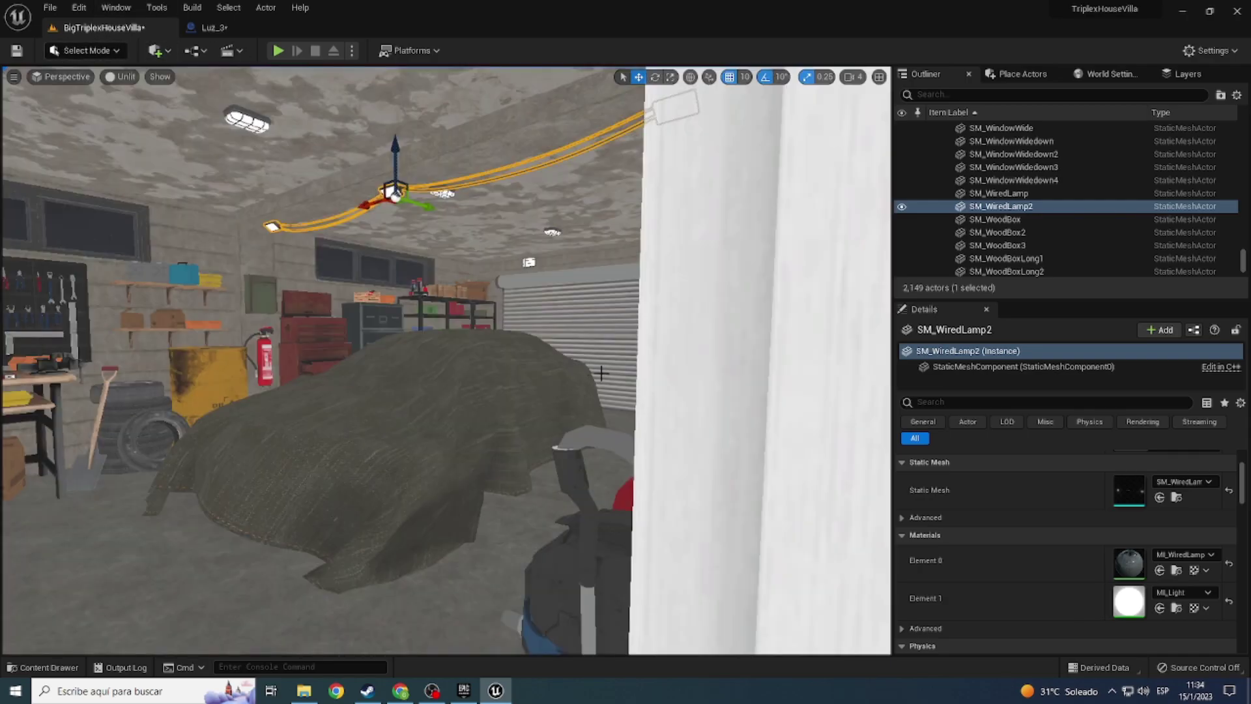
mouse_move(118, 126)
right_mouse_down()
mouse_move(445, 360)
mouse_move(430, 306)
mouse_move(514, 311)
right_mouse_up()
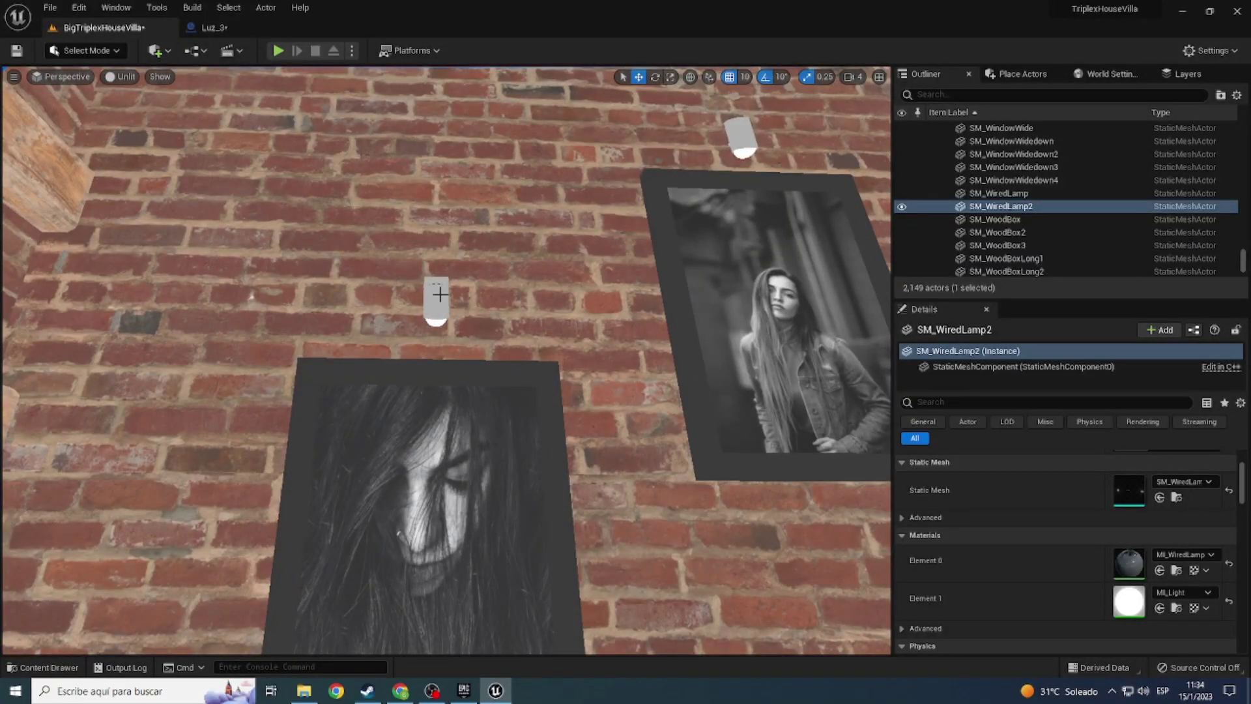
left_click(440, 295)
left_click(1178, 498)
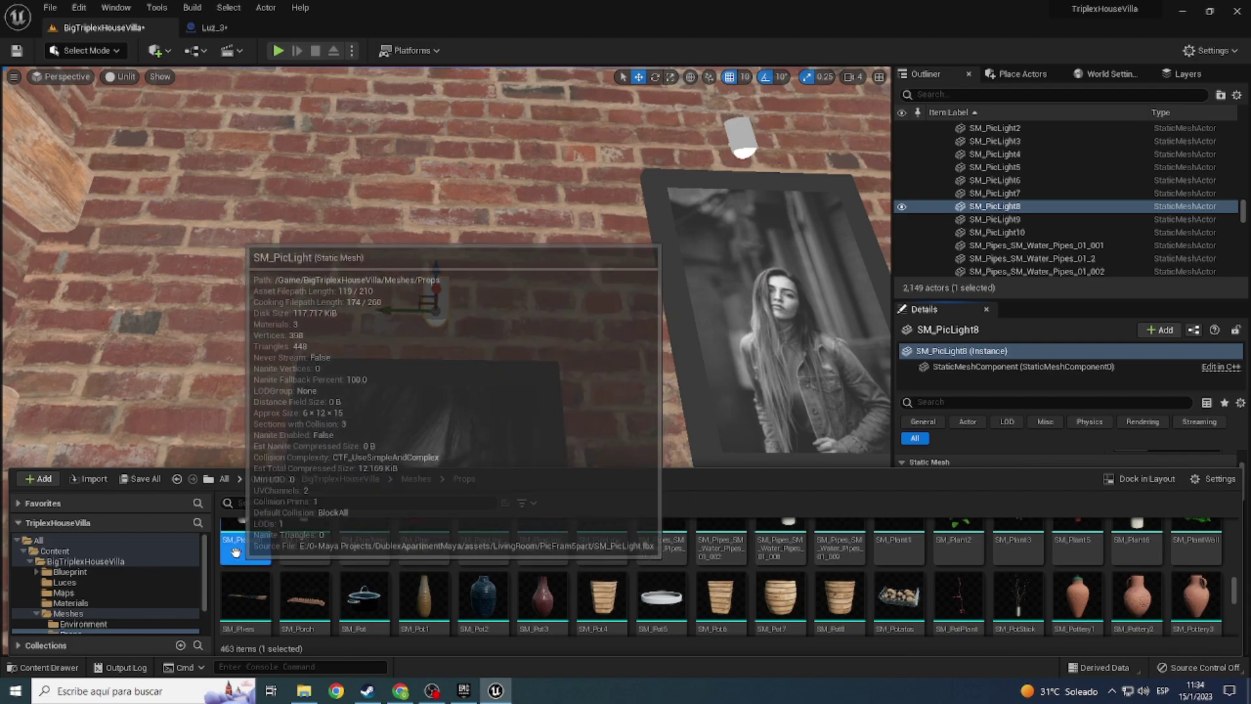
Step: Navigate the Content Drawer to BigTriplexHouseVilla/Luces
key("ctrl+space")
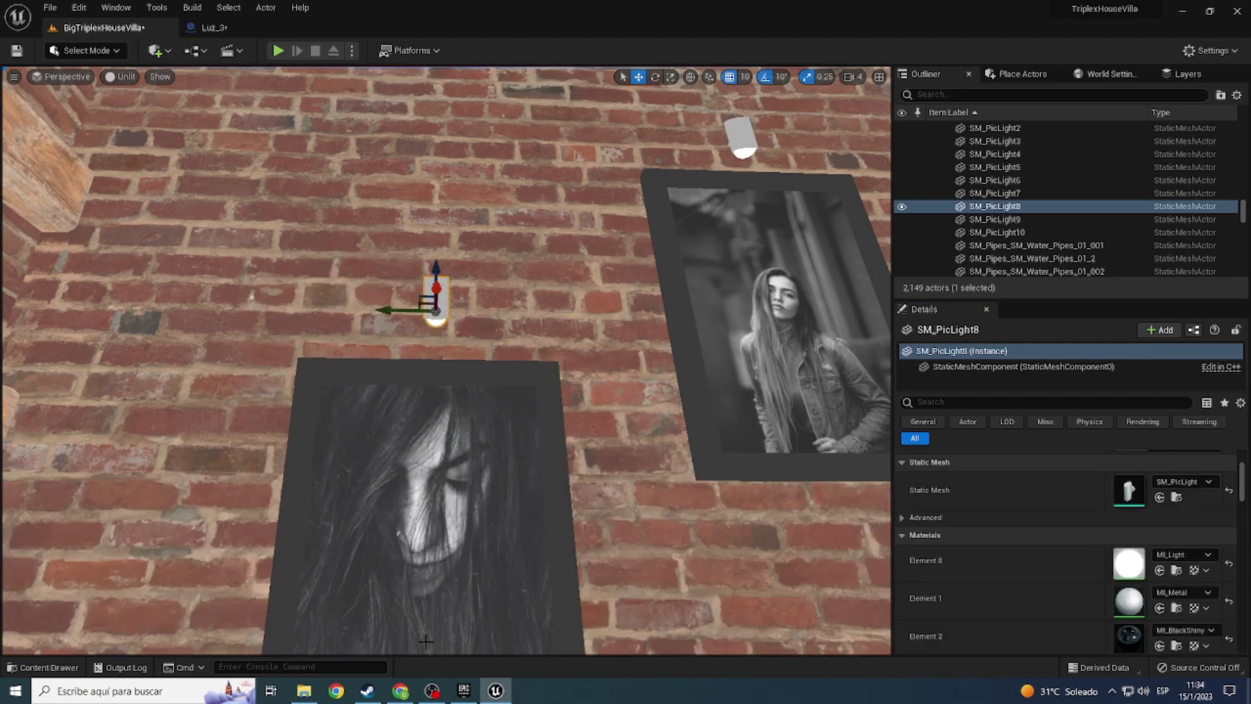
key("ctrl+space")
left_click(340, 478)
double_click(297, 553)
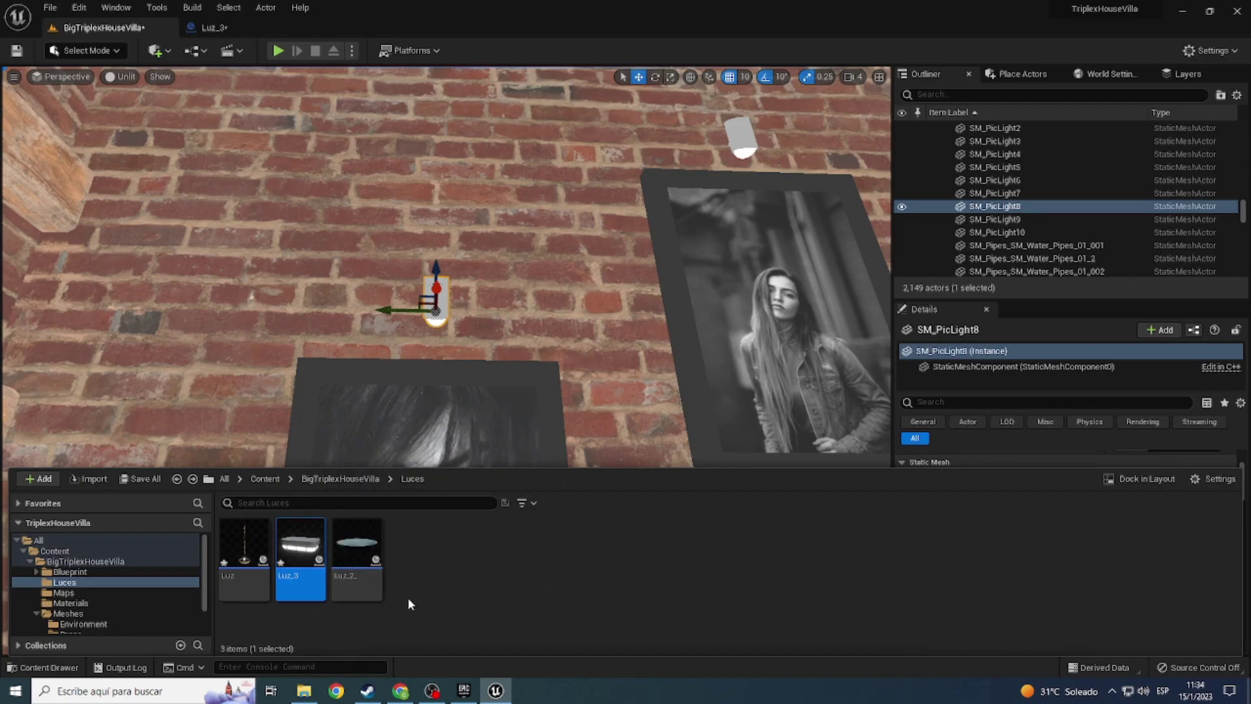
Step: Create an Actor blueprint class named Luz4 in Luces and open it in the blueprint editor
right_click(418, 573)
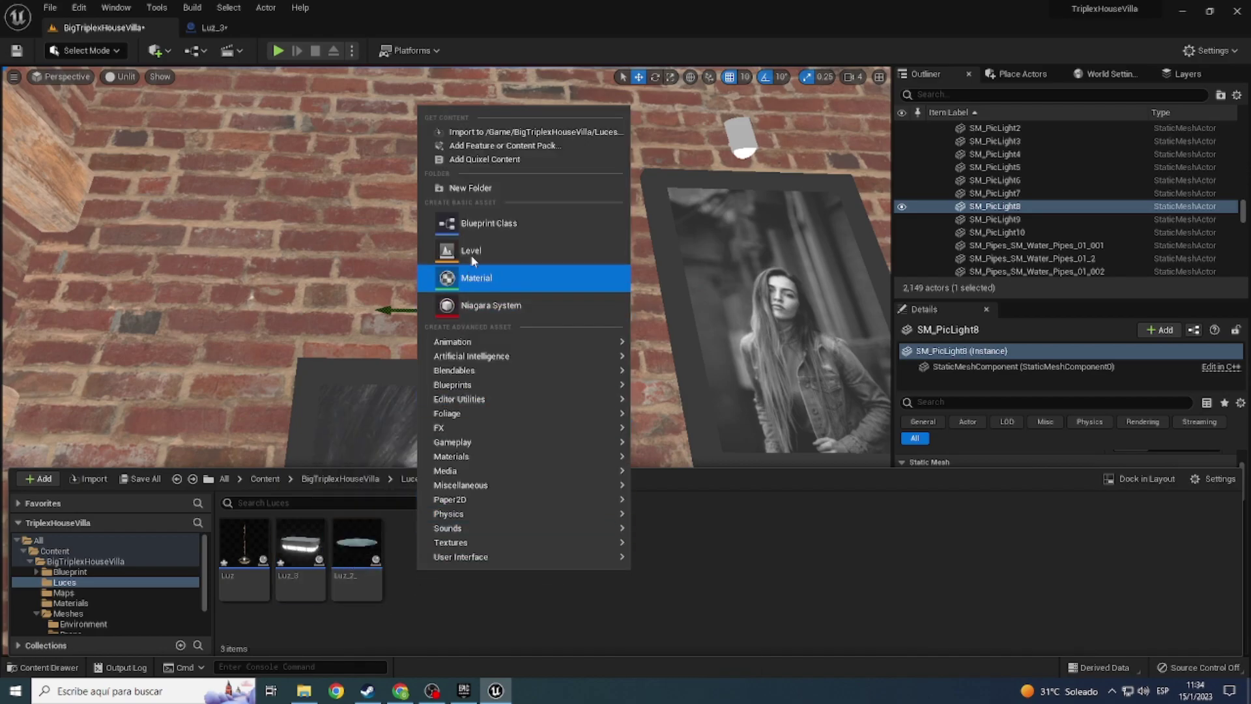
left_click(478, 221)
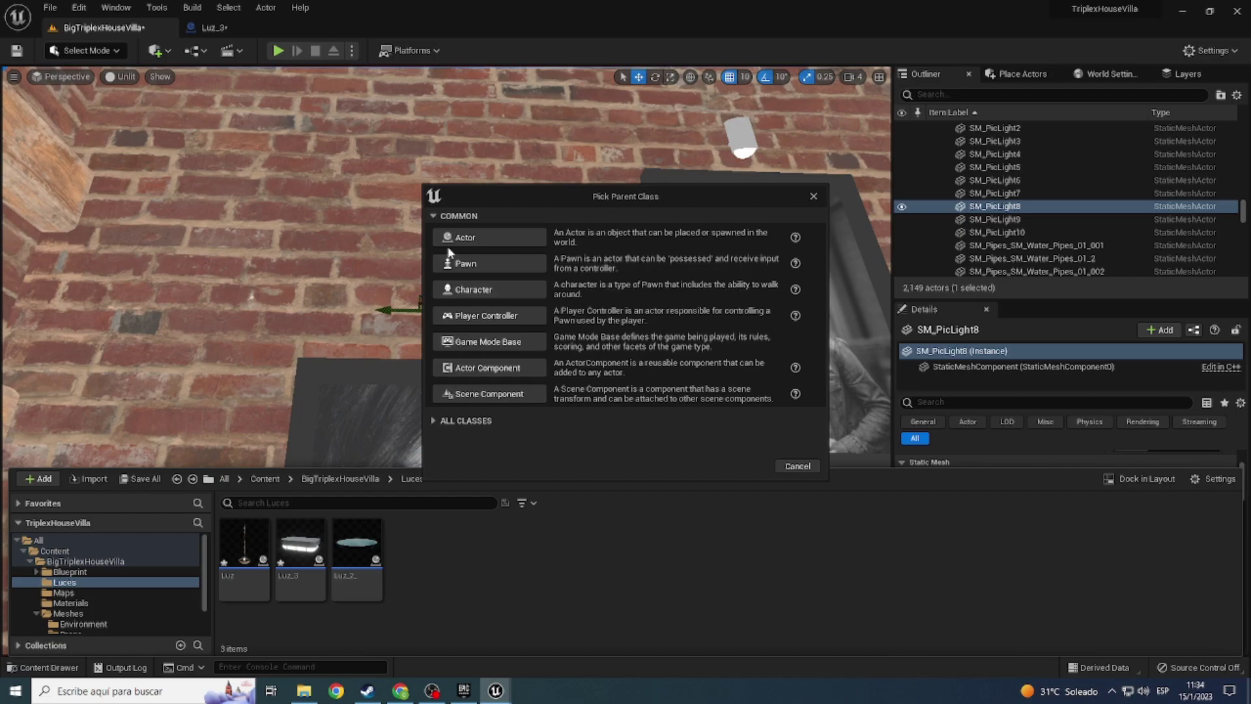
left_click(452, 238)
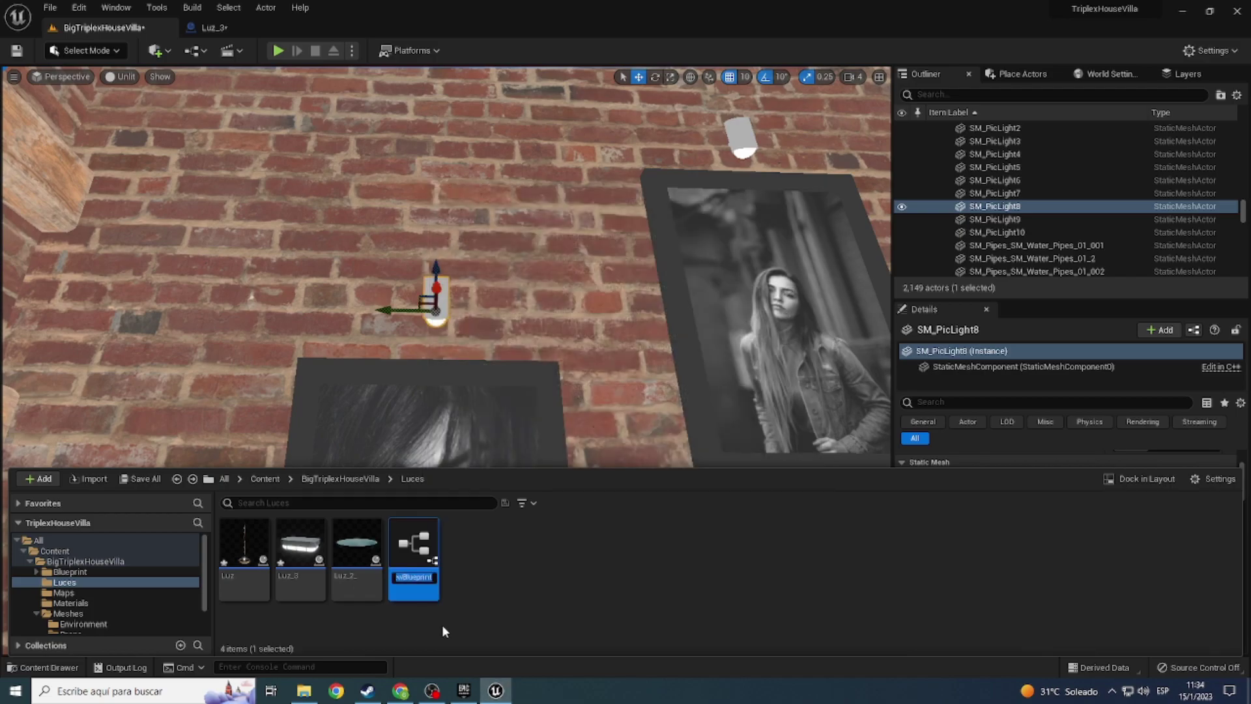
type("Luz_4")
key("Return")
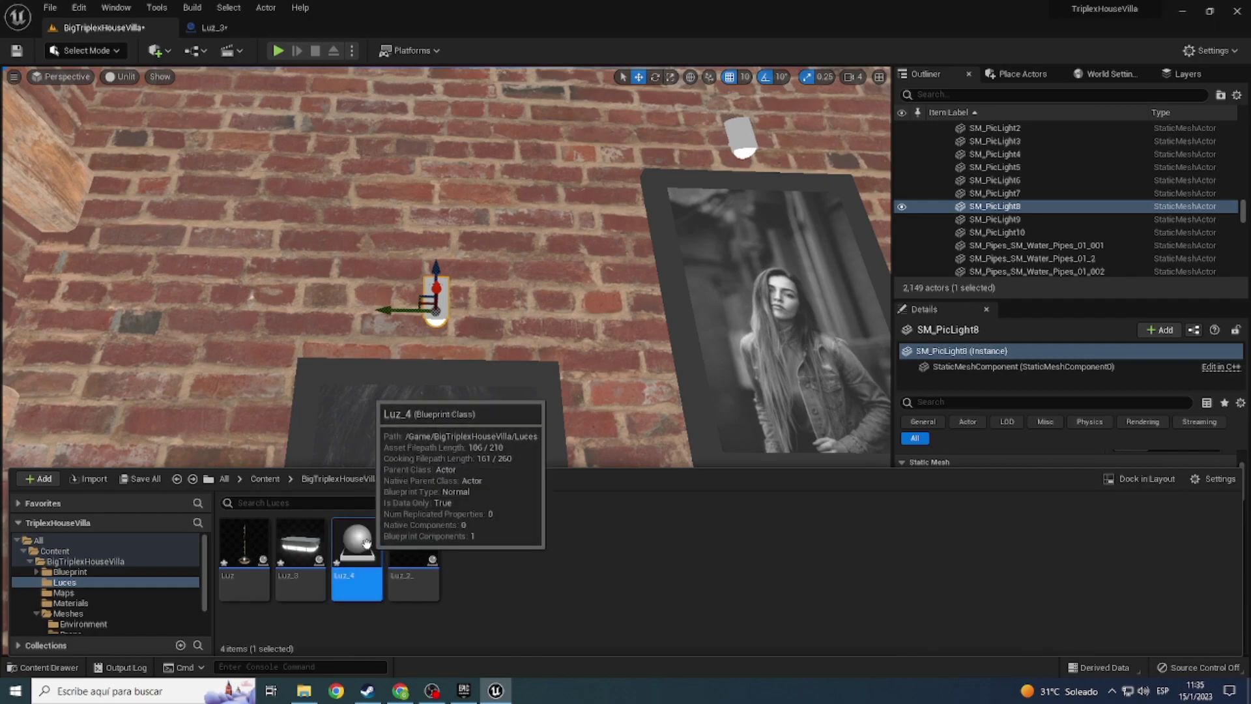
double_click(364, 542)
Step: Browse the project folders in the asset browser and close the Luz_3 blueprint
left_click(36, 93)
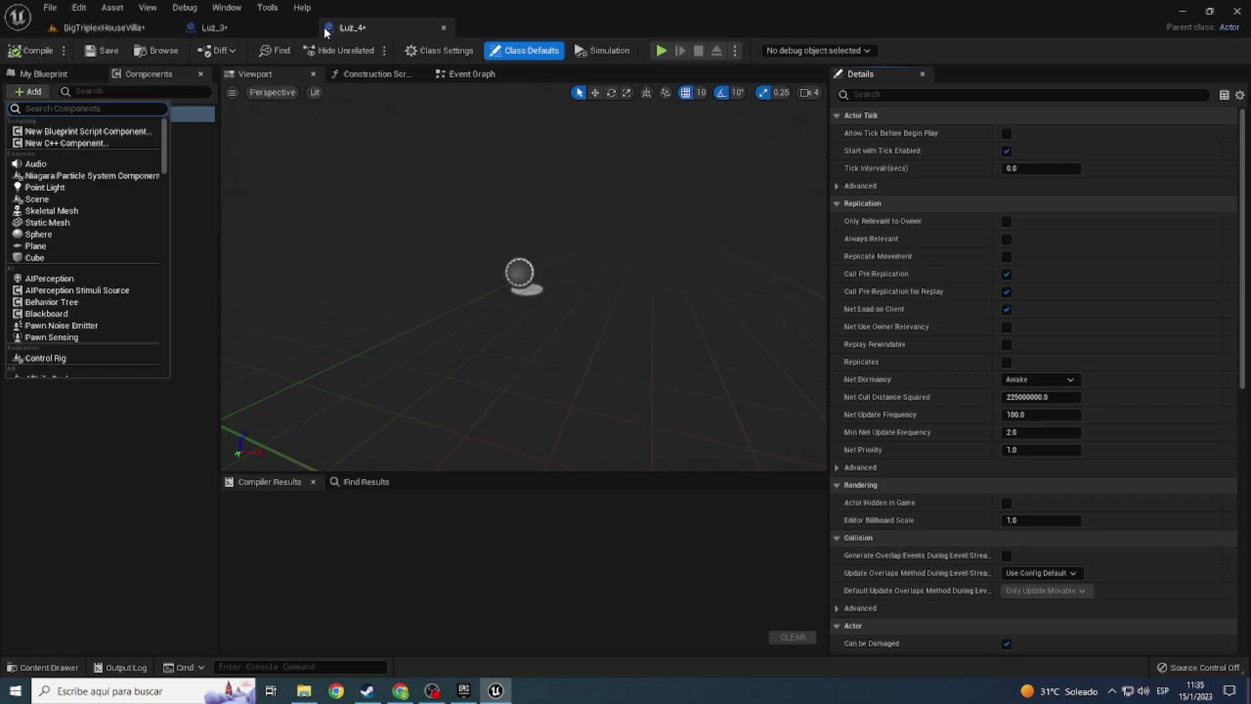
left_click(345, 29)
key("ctrl+space")
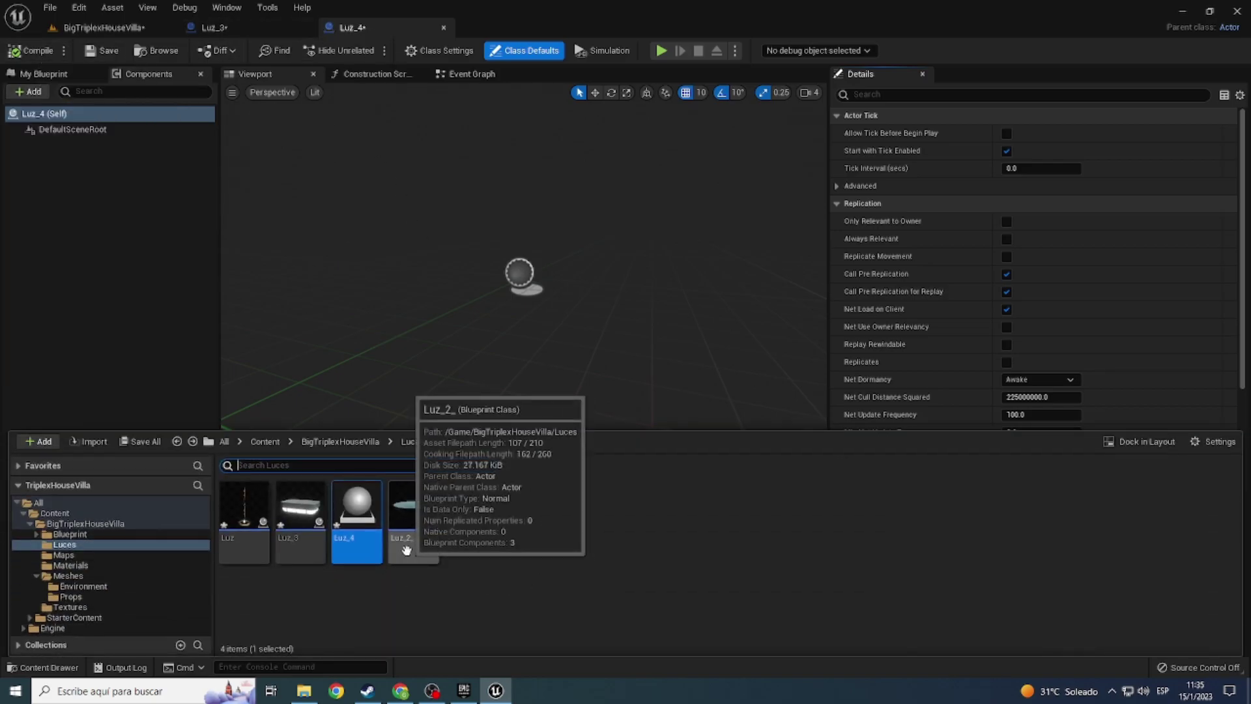
left_click(340, 441)
double_click(357, 521)
left_click(367, 560)
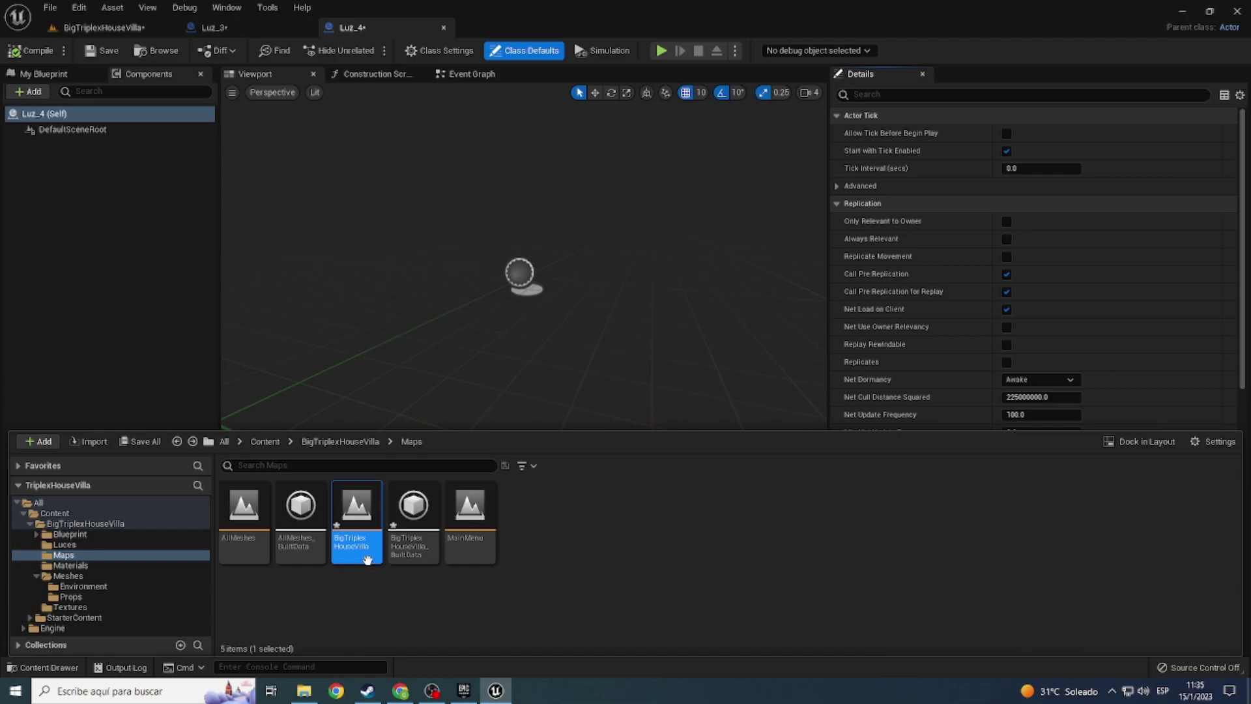
left_click(209, 28)
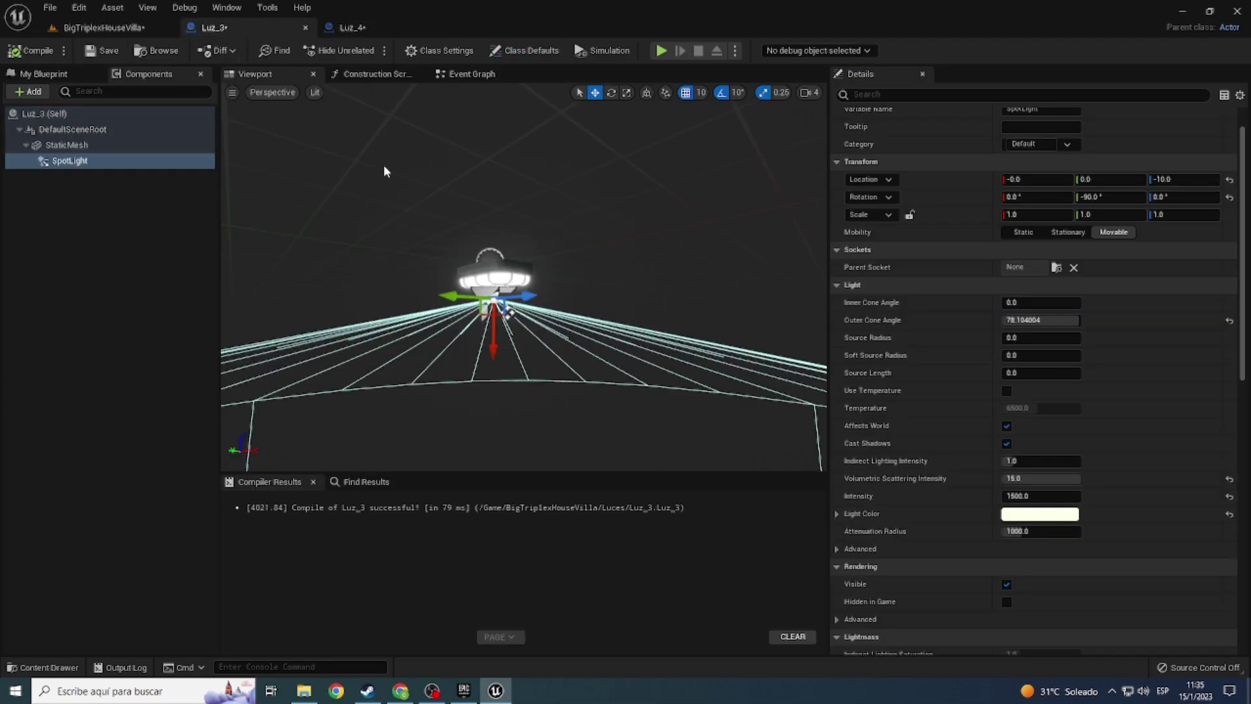
left_click(306, 30)
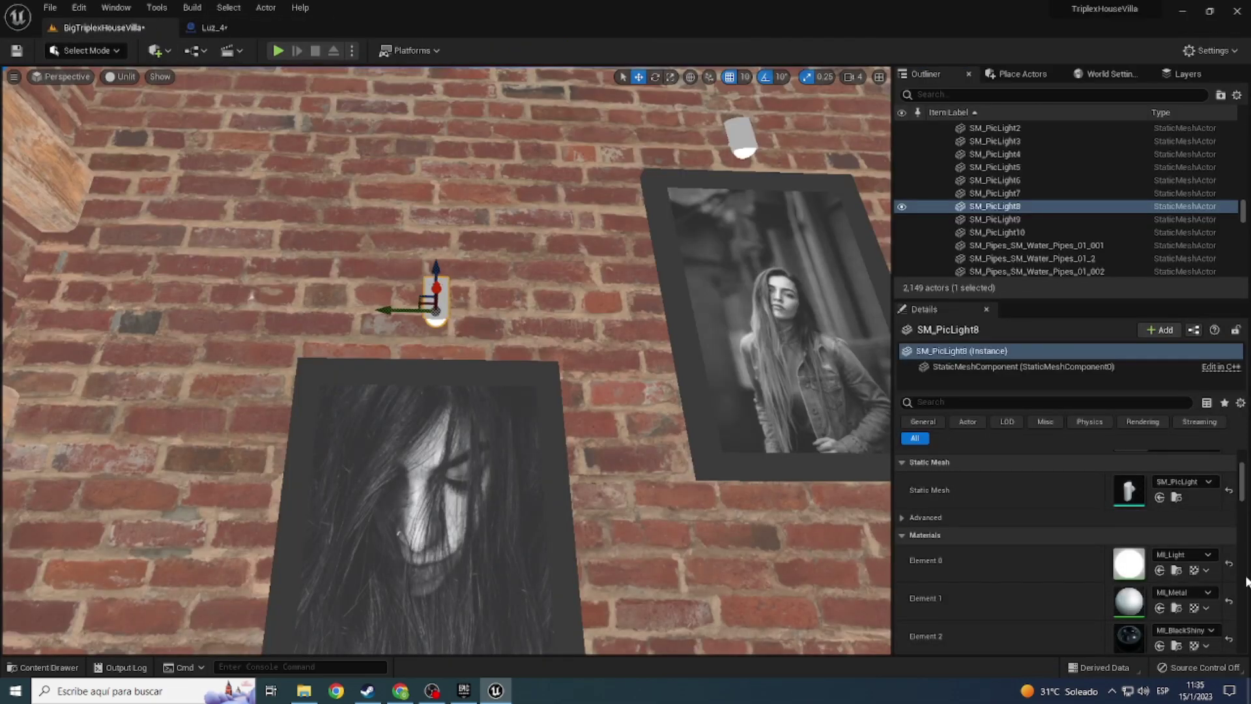
Step: Add the SM_PicLight mesh from Meshes/Props as a component of Luz_4
left_click(1176, 497)
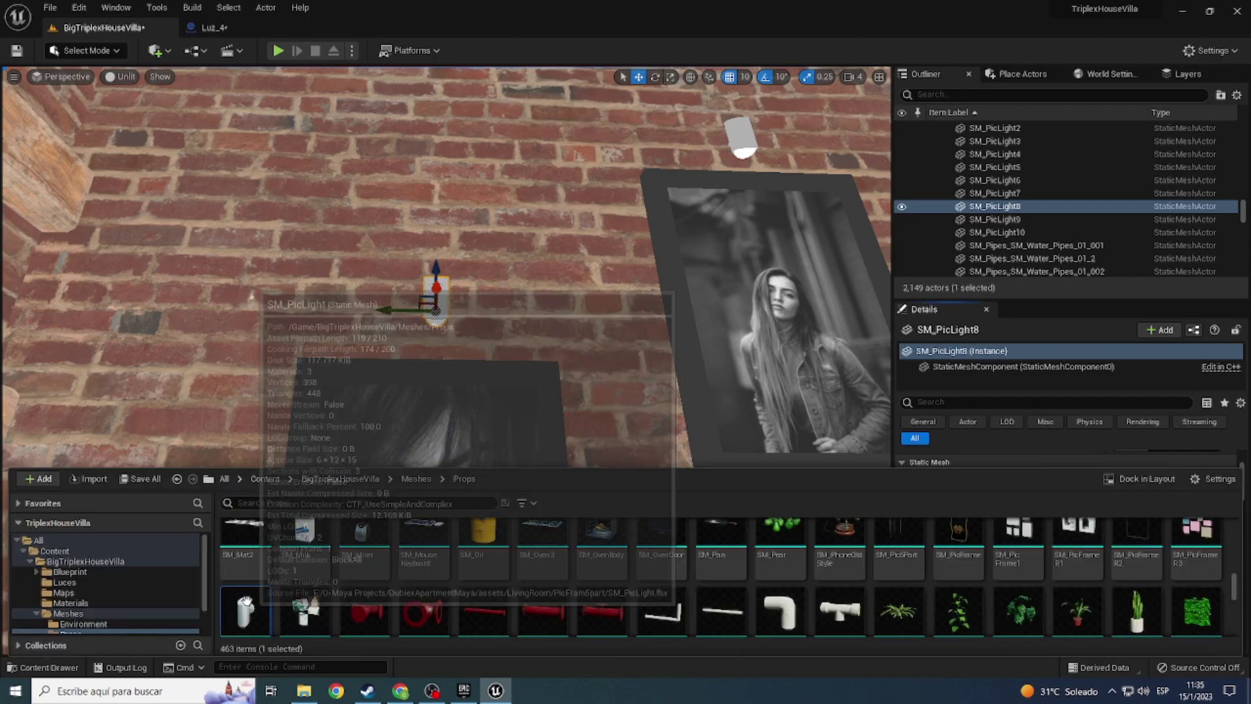
double_click(245, 606)
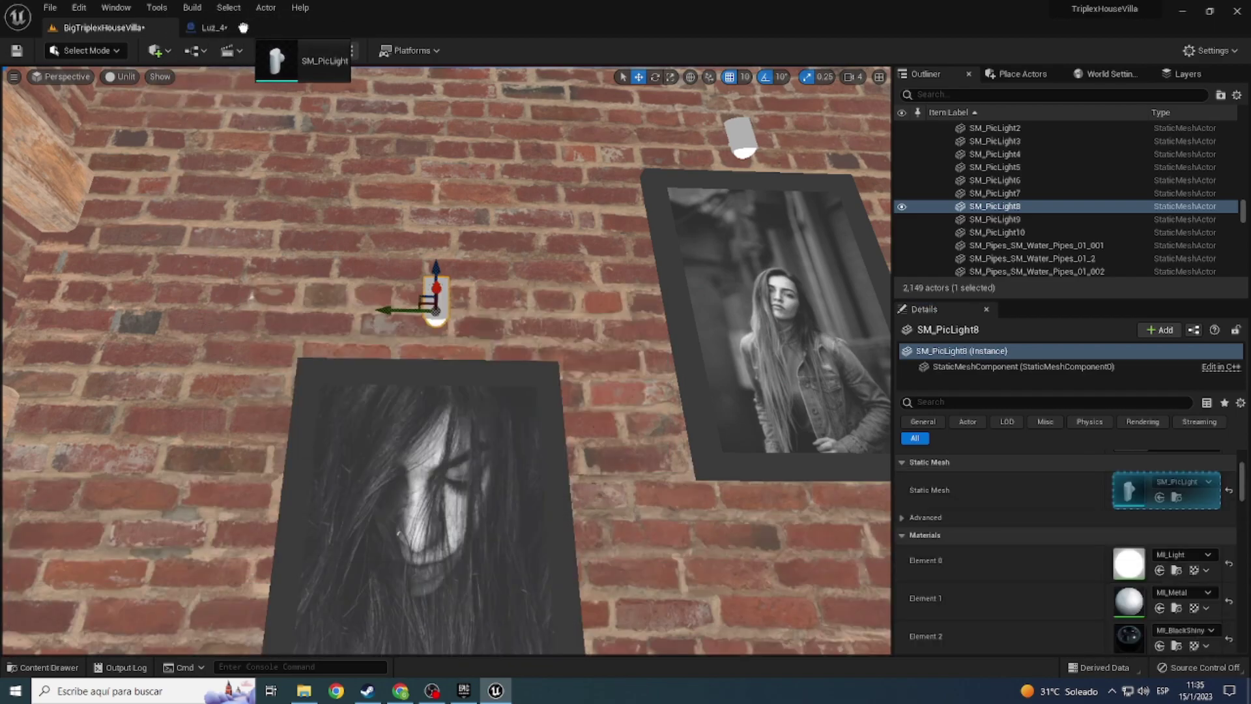
mouse_move(243, 27)
left_mouse_down()
mouse_move(32, 135)
mouse_move(85, 159)
left_mouse_up()
right_click_drag(571, 280, 616, 139)
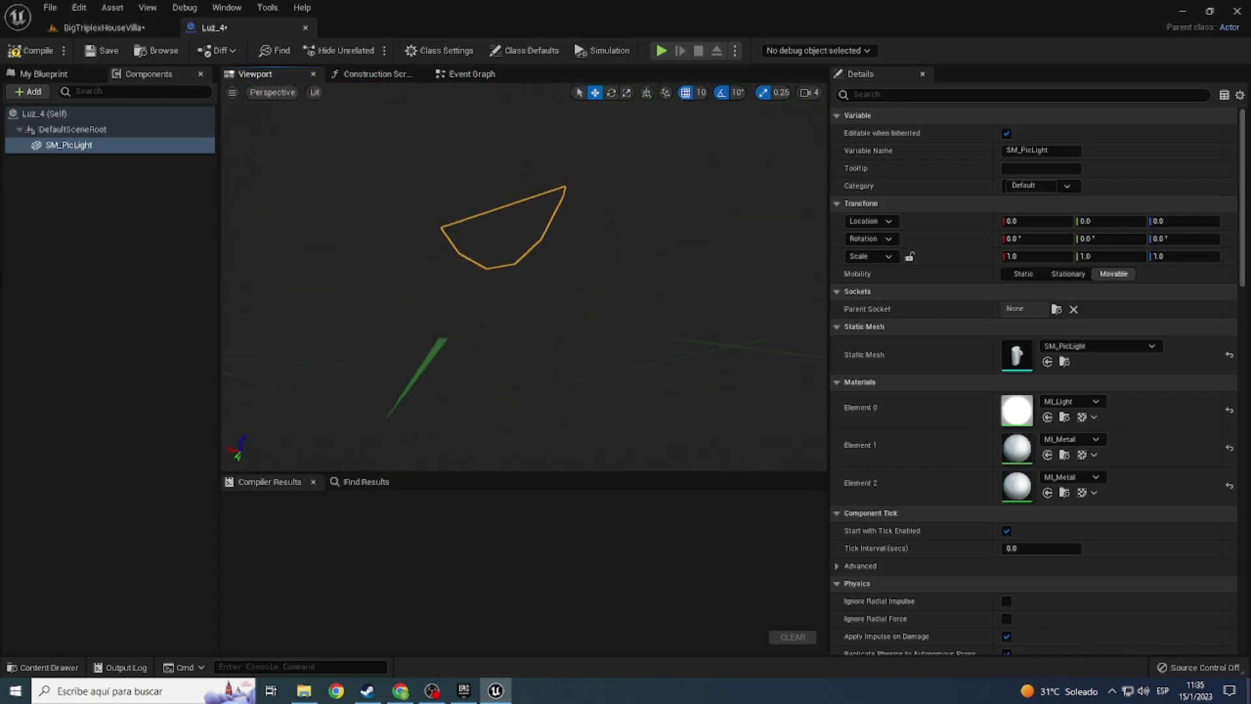
Step: Add a Spot Light under SM_PicLight and rotate it to pitch -90 to point down
right_click_drag(617, 140, 372, 284)
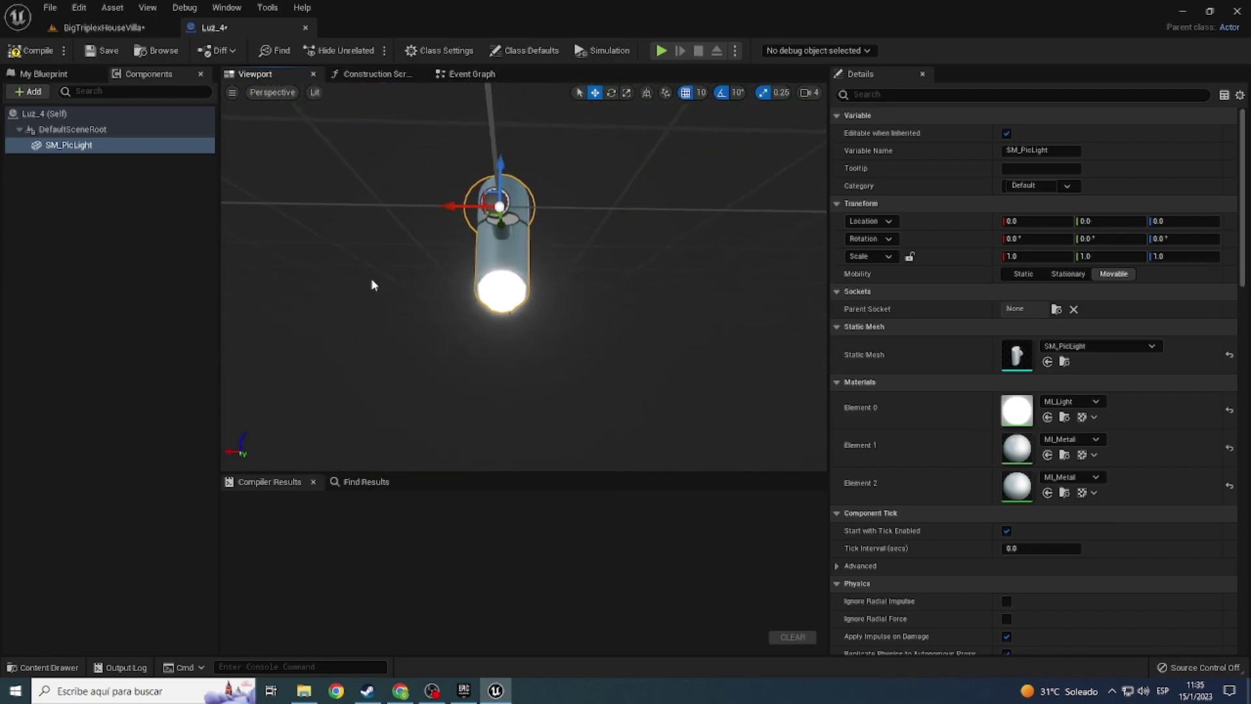
left_click(29, 92)
type("sp")
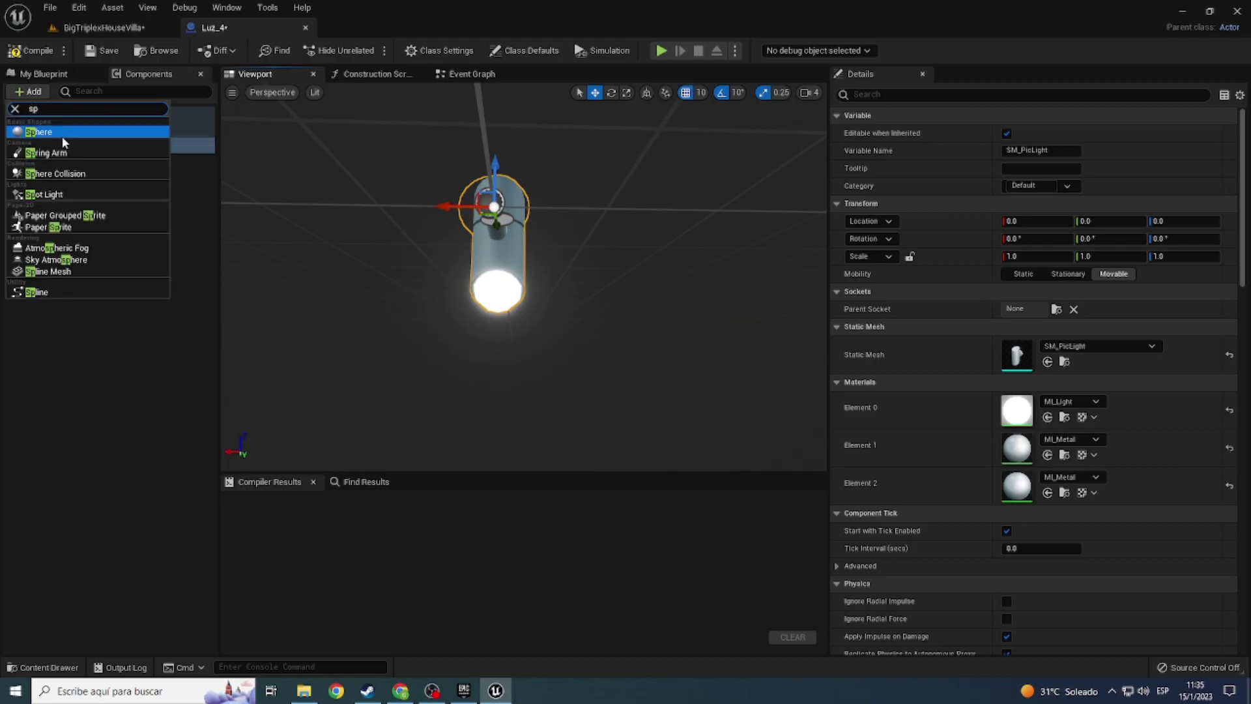
left_click(87, 193)
left_click_drag(311, 216, 566, 323)
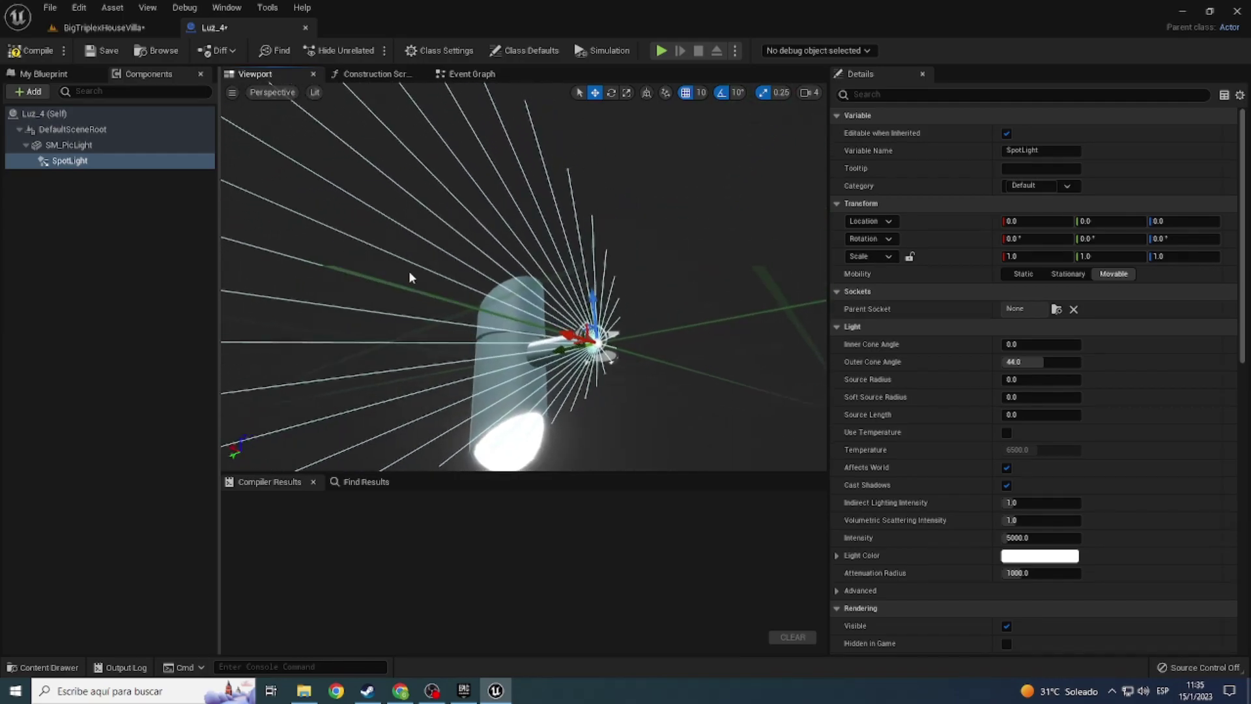
key("e")
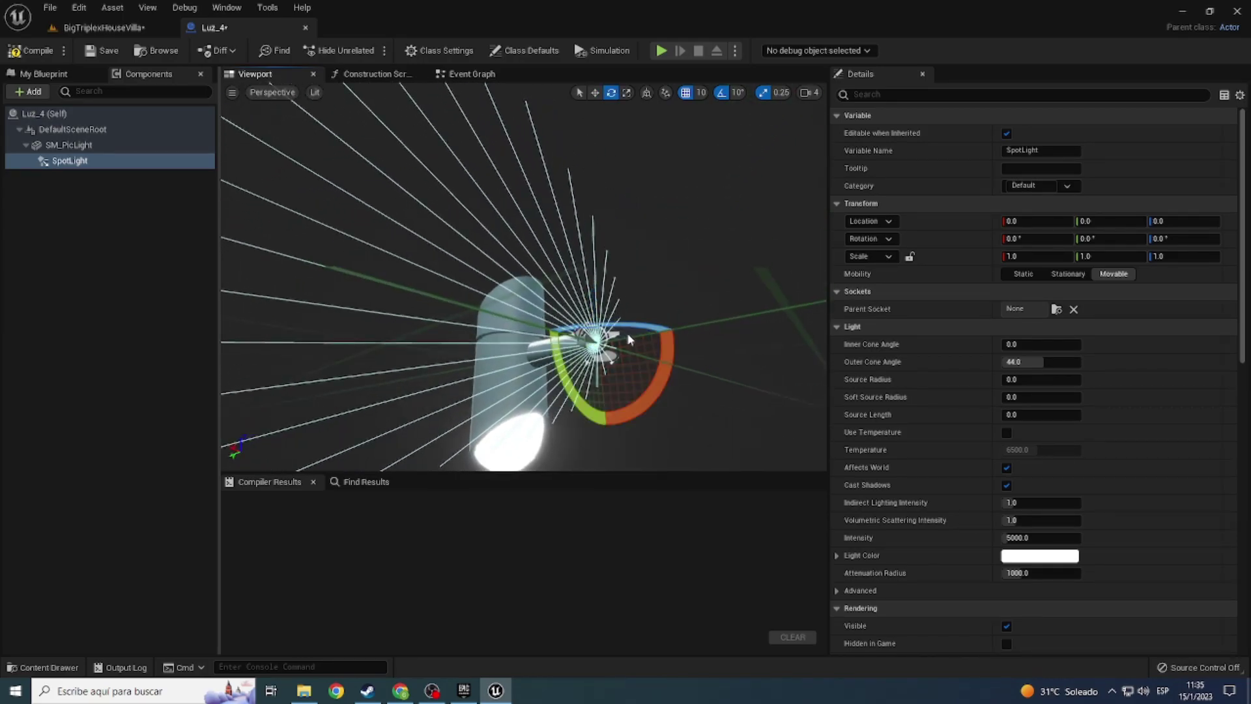
mouse_move(629, 339)
left_mouse_down()
mouse_move(550, 235)
mouse_move(533, 365)
left_mouse_up()
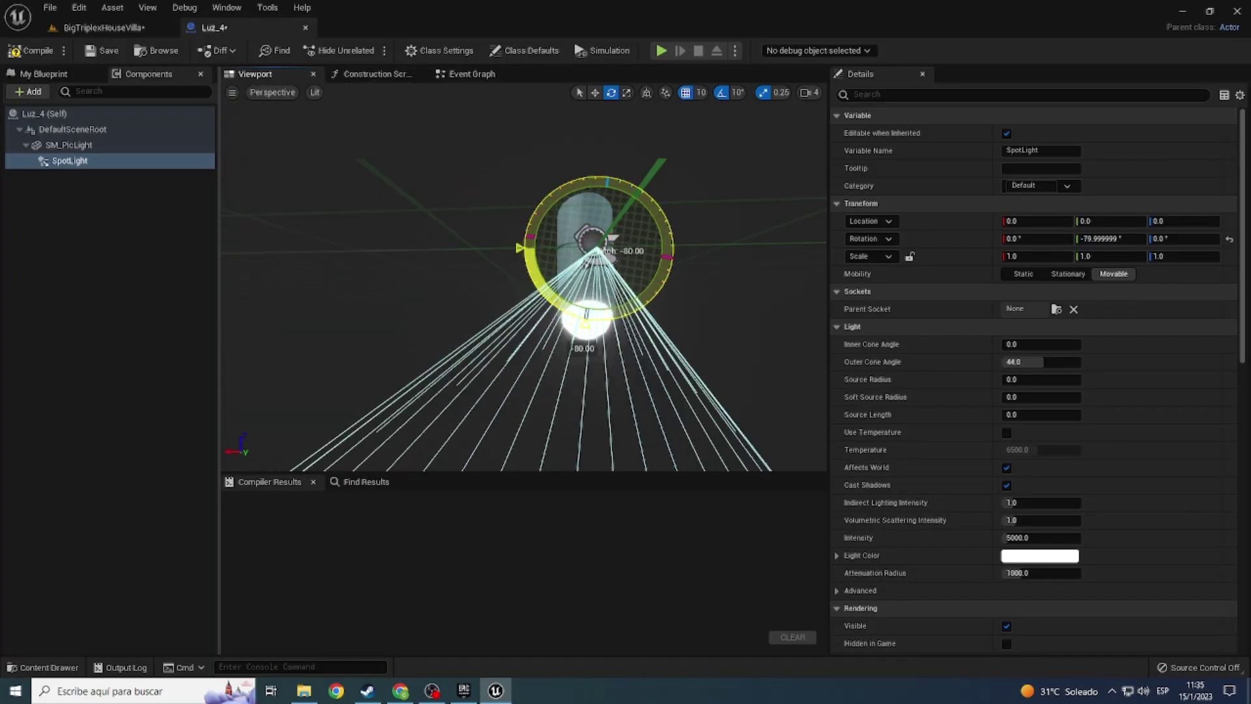
Step: Move the spotlight to Z -10, compile Luz_4, and set its intensity to 850
key("w")
mouse_move(611, 241)
left_mouse_down("alt")
mouse_move(511, 240)
mouse_move(520, 323)
left_mouse_up("alt")
left_click_drag(462, 330, 520, 341)
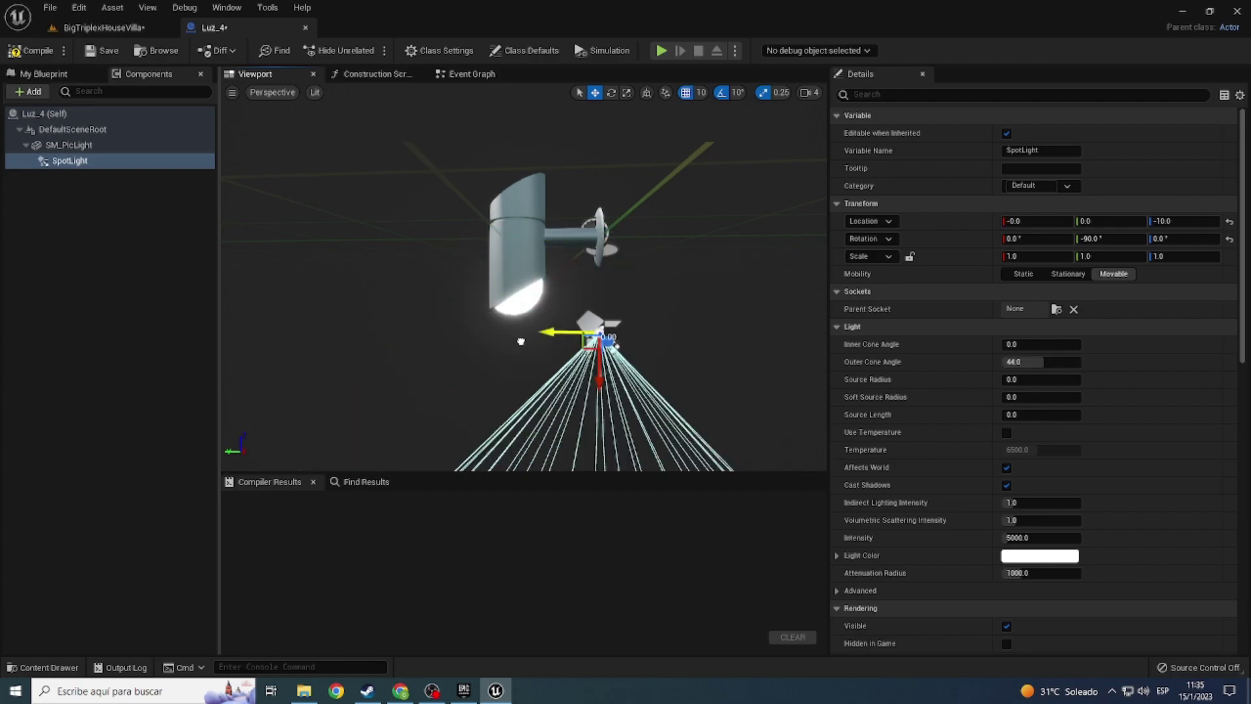
left_click(15, 52)
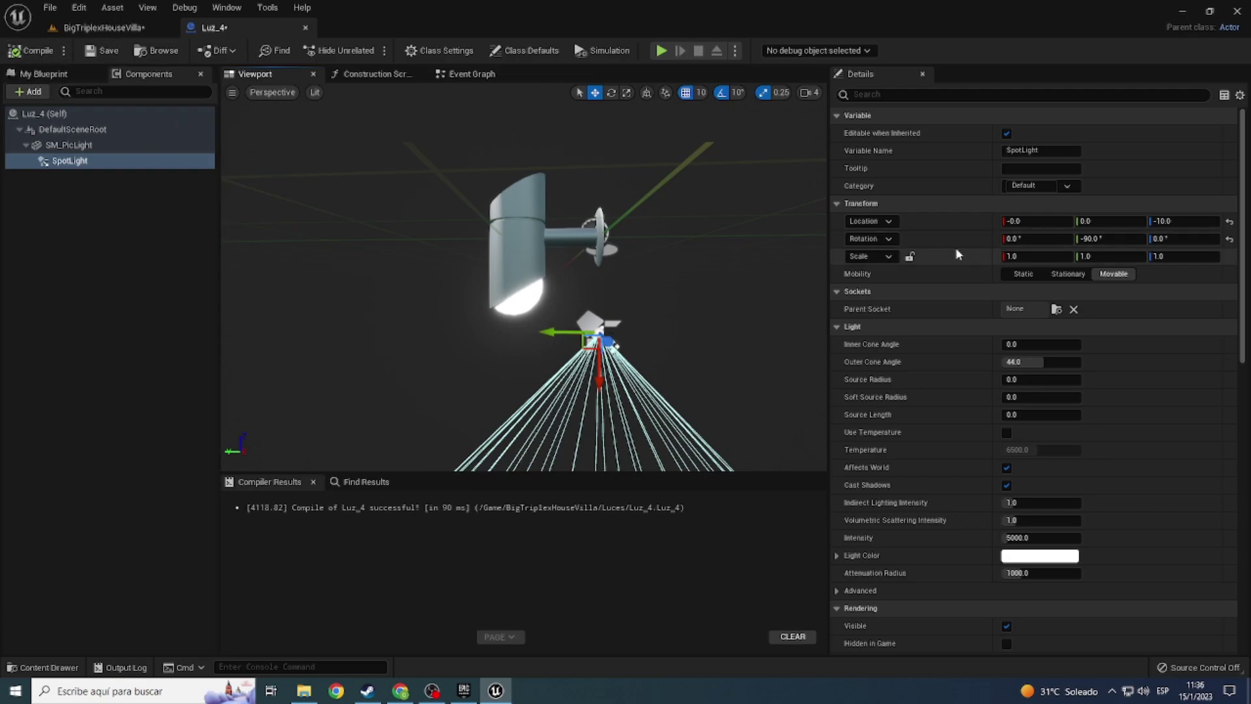
mouse_move(1029, 365)
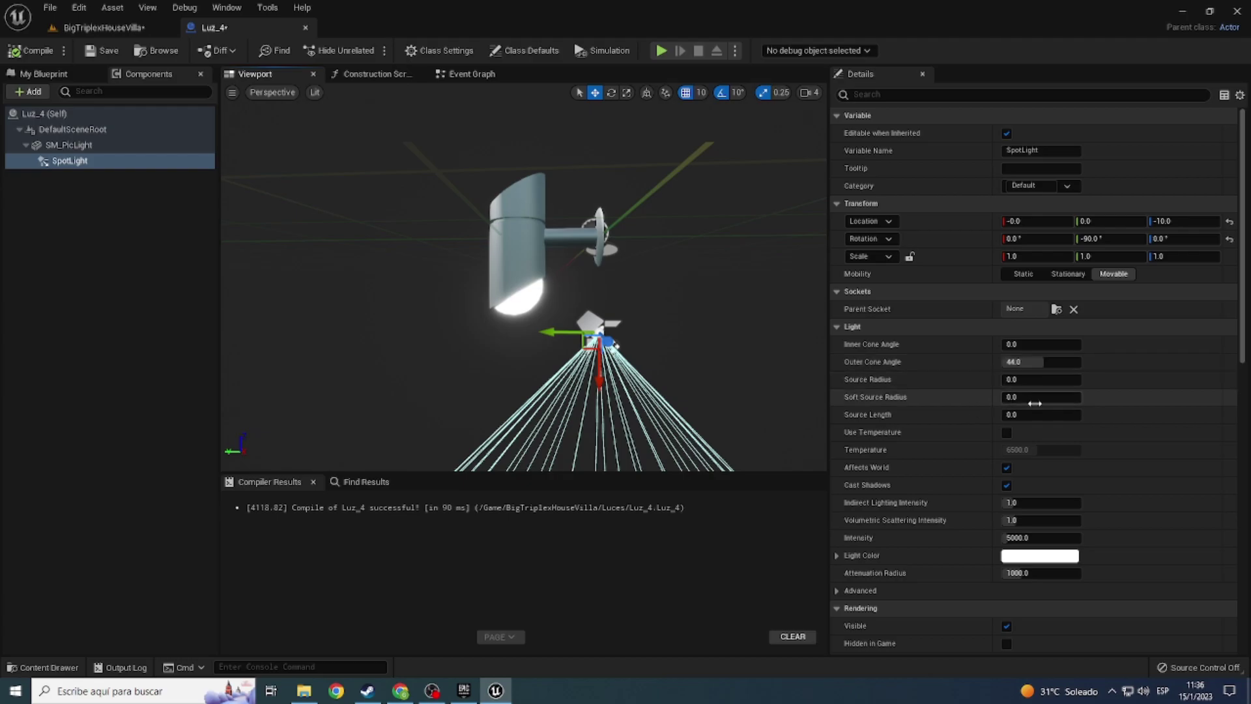
mouse_move(1036, 536)
type("850")
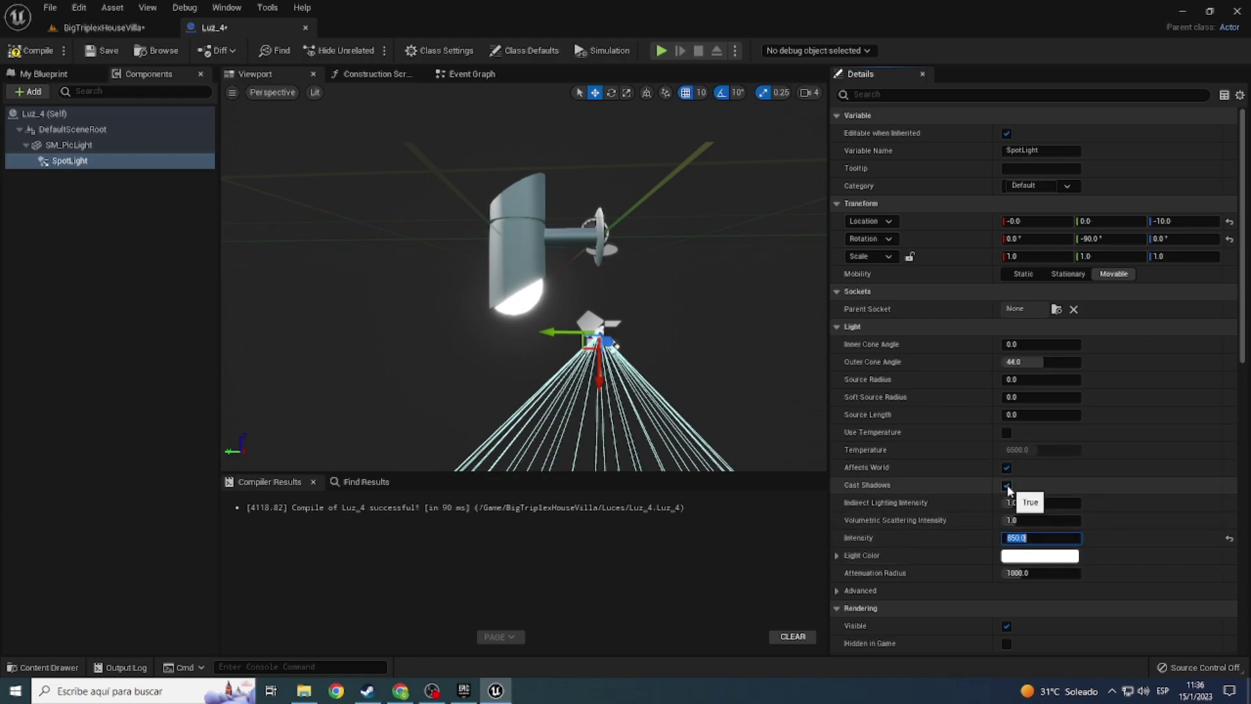
Step: In the level, select the Luz_4 blueprint in the BigTriplexHouseVilla/Luces folder
left_click(104, 27)
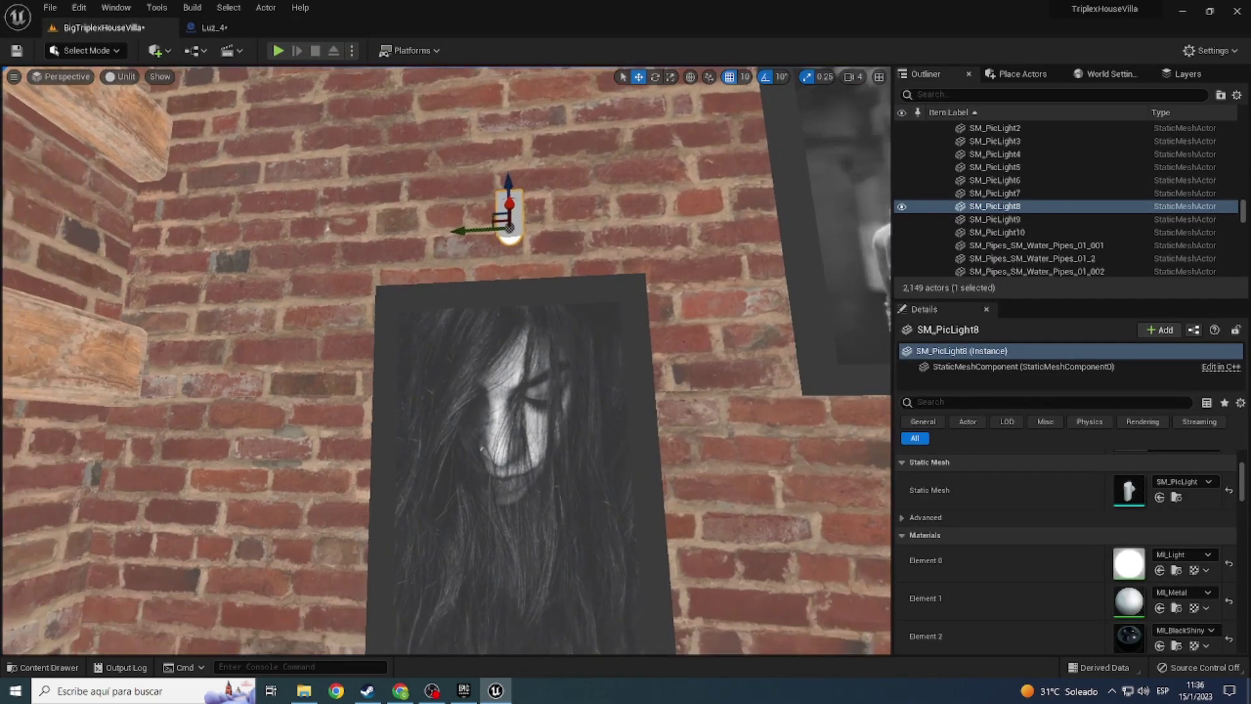
scroll(366, 549, "down", 3)
scroll(366, 549, "down", 2)
key("ctrl+space")
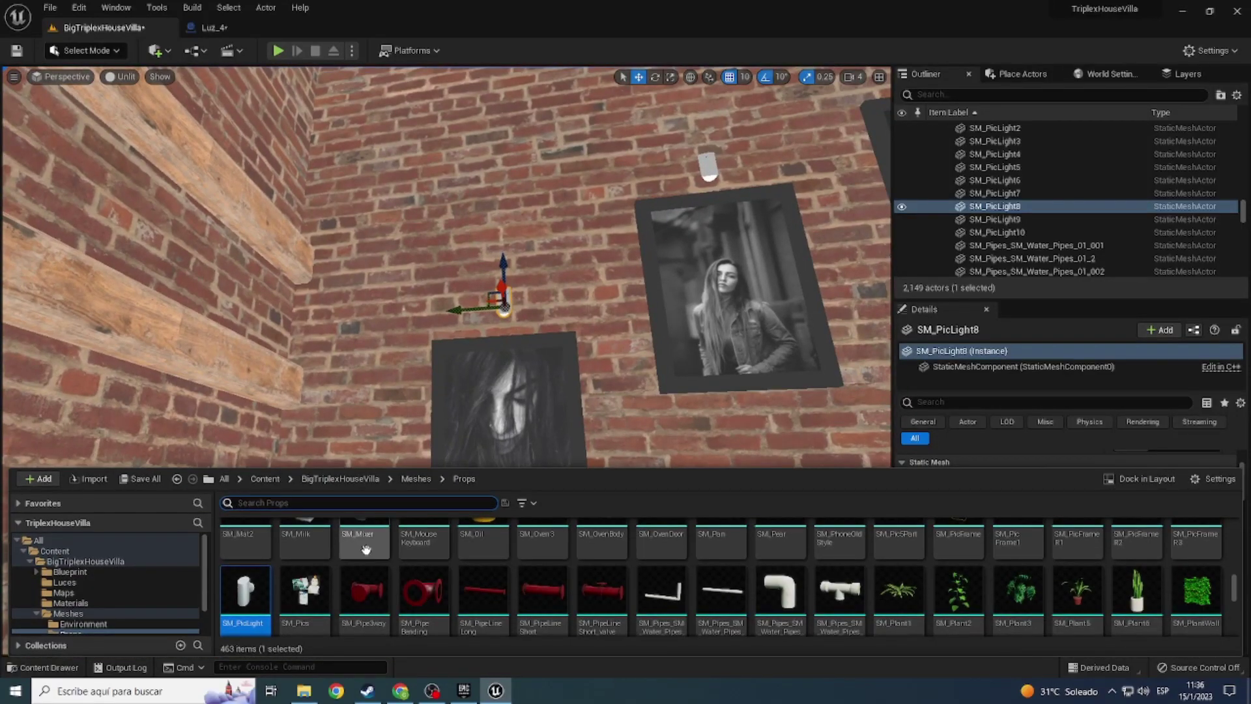
key("BackSpace")
key("BackSpace")
key("BackSpace")
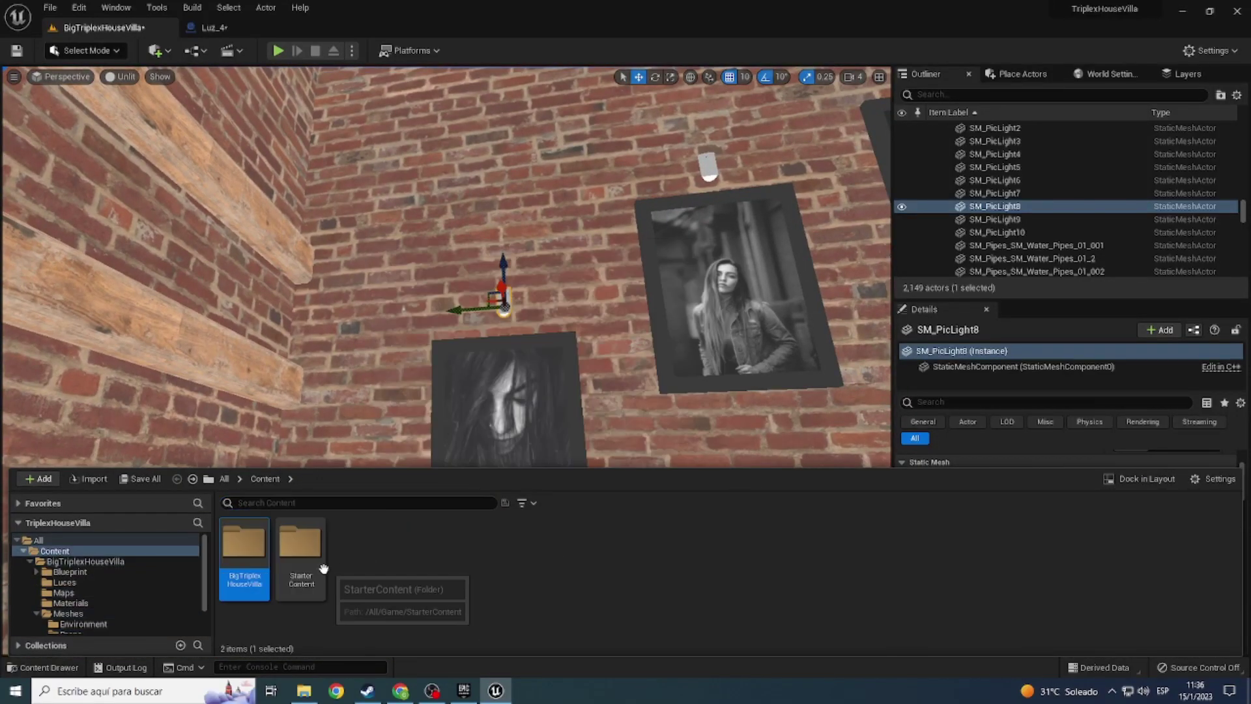
double_click(245, 553)
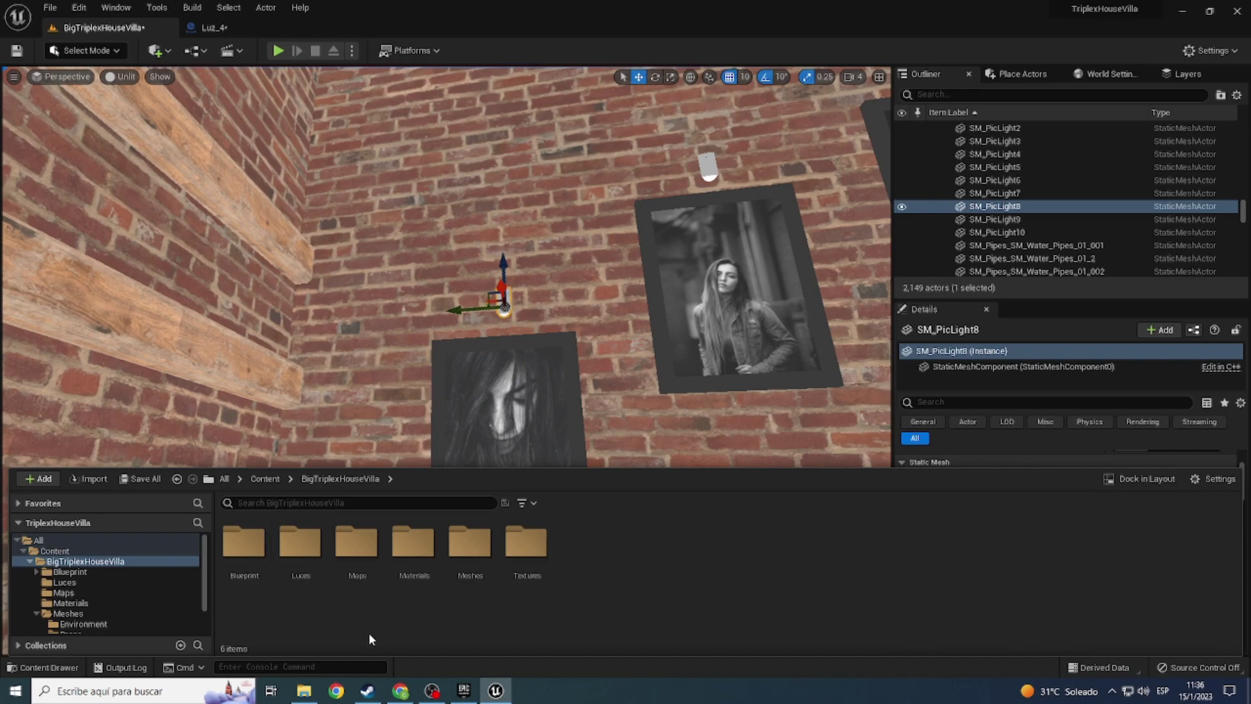
double_click(301, 543)
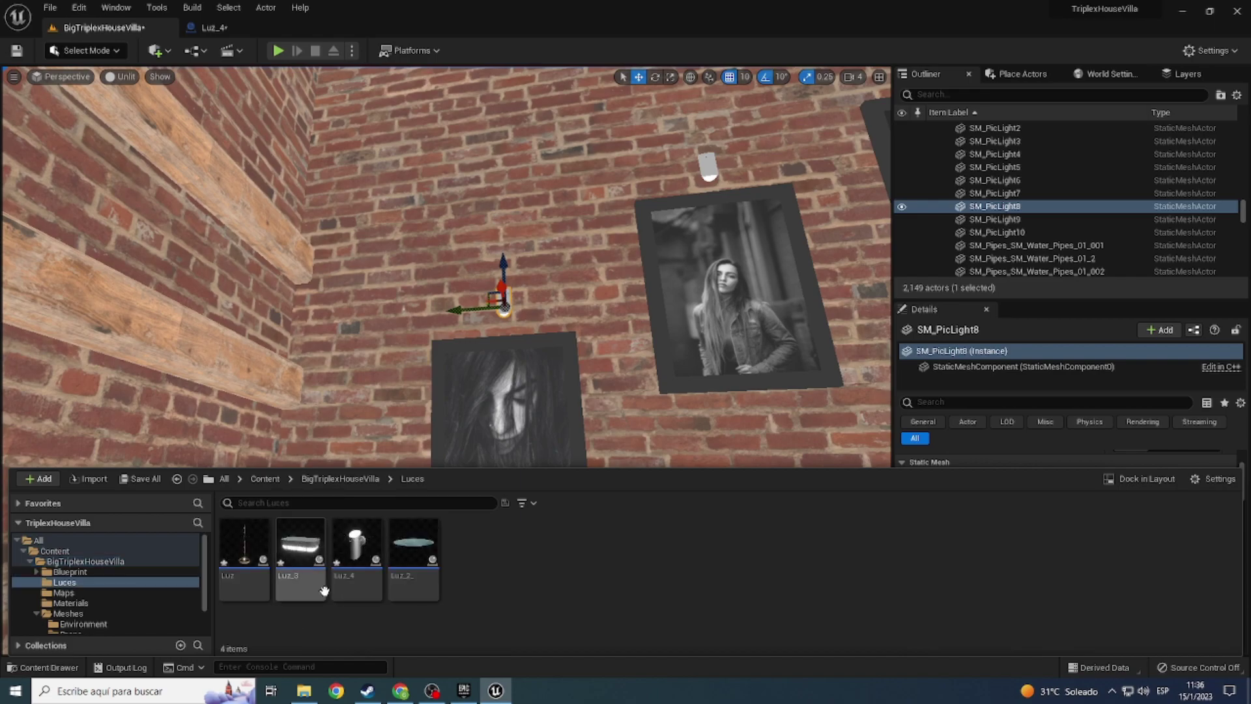
left_click(356, 544)
Step: Replace wall lamp SM_PicLight8 with Luz_4, switch to Lit view, and reopen Luz_4
right_click_drag(448, 438, 516, 437)
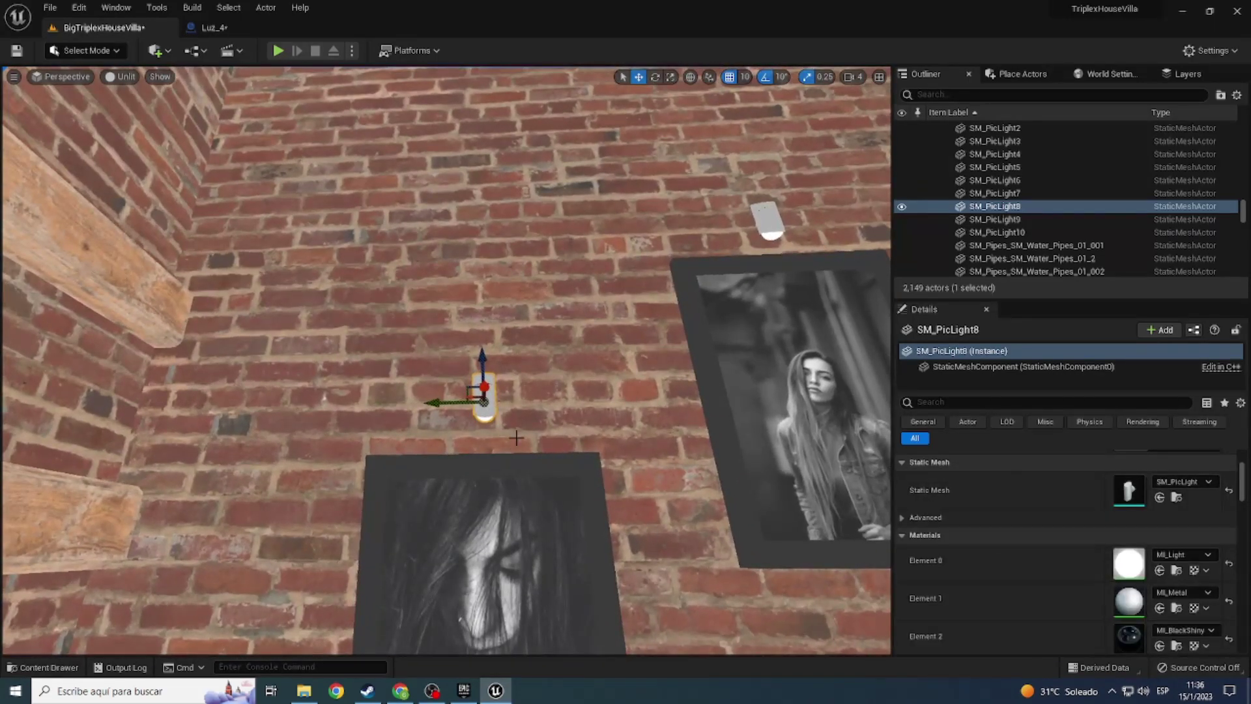
right_click(485, 404)
mouse_move(572, 148)
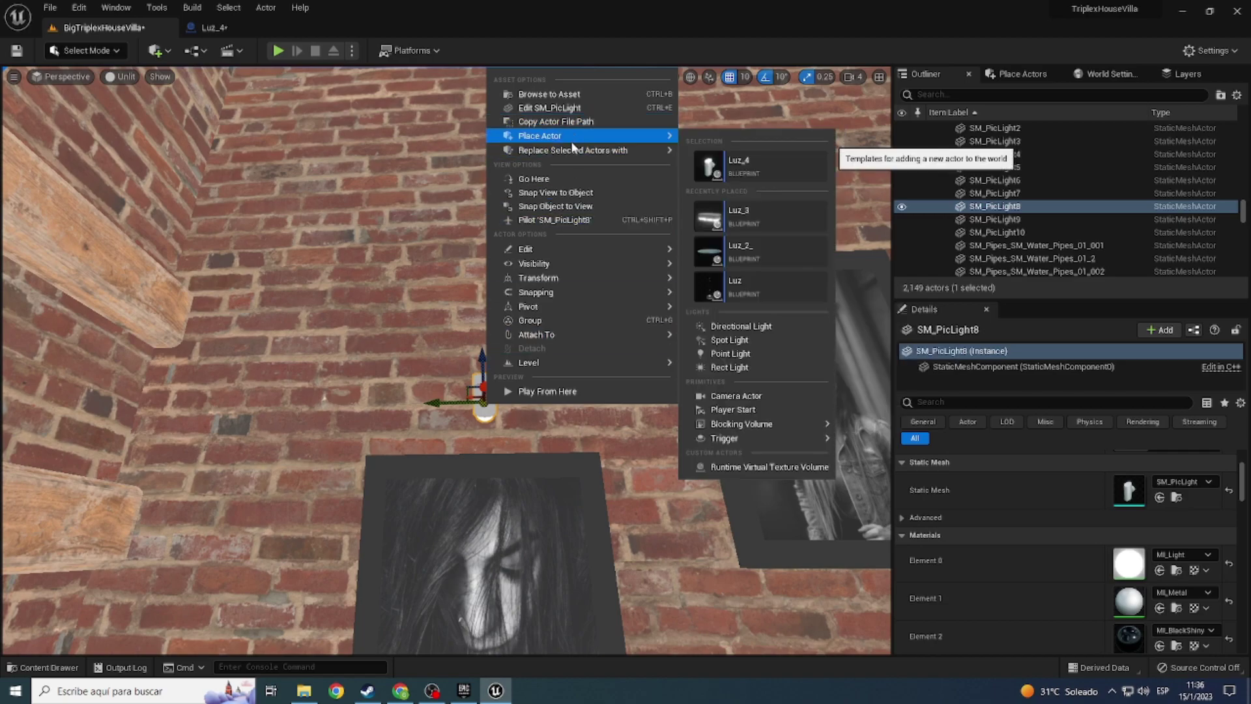
left_click(730, 177)
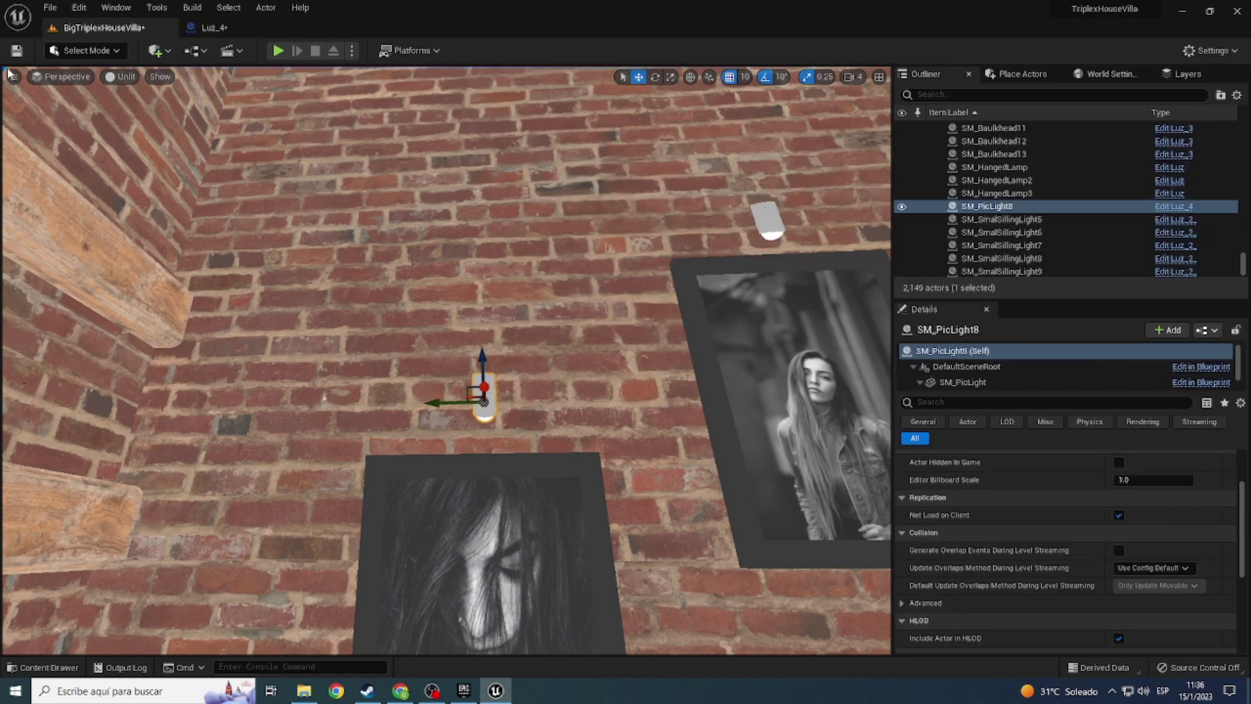
left_click(132, 79)
left_click(137, 107)
right_click_drag(137, 106, 195, 143)
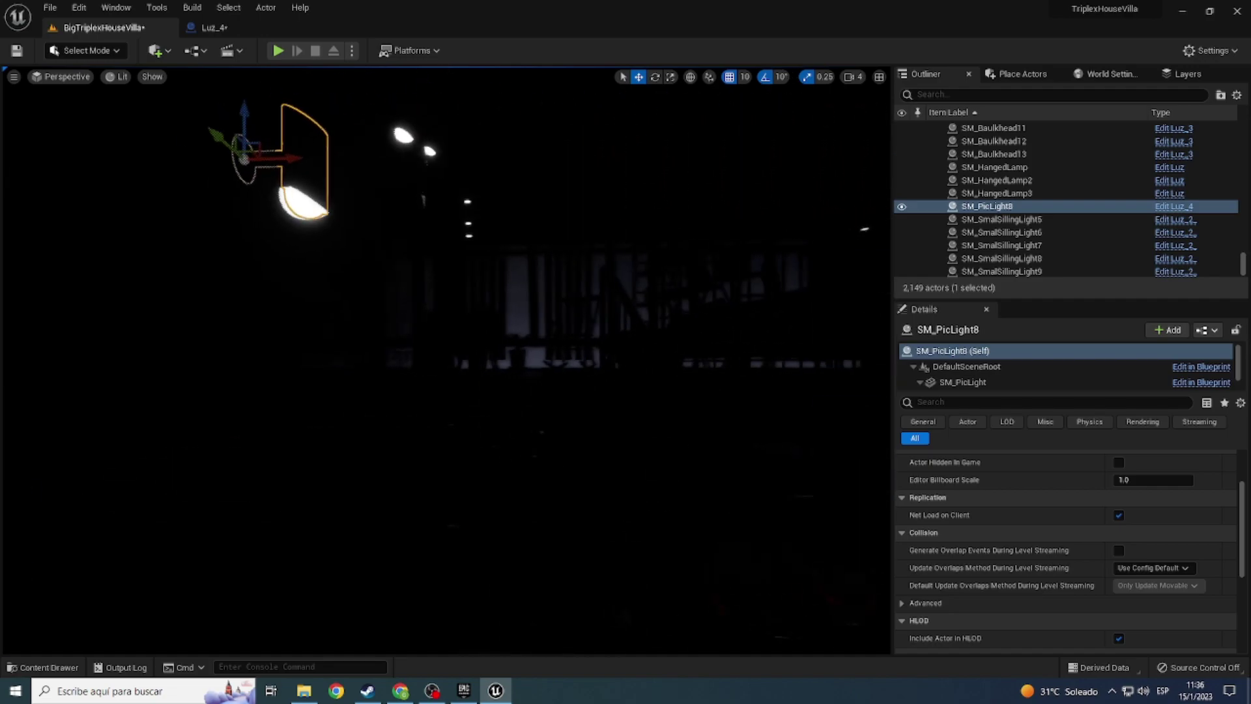
left_click(217, 30)
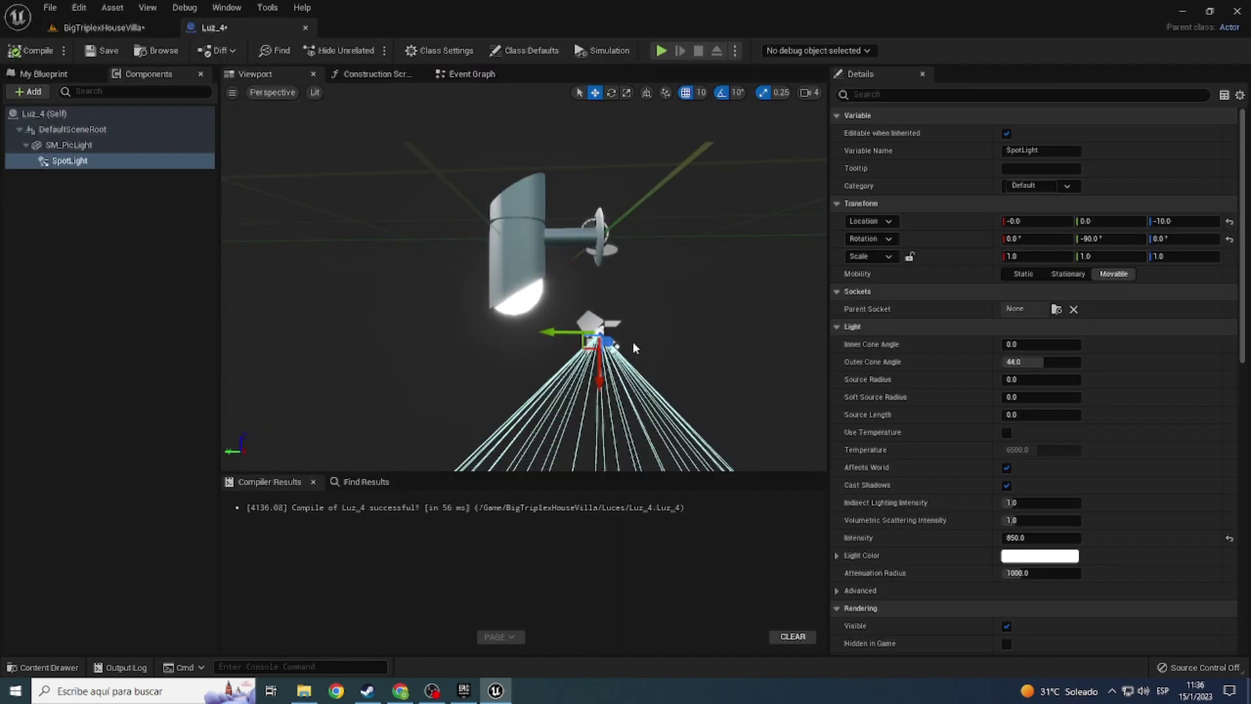
Step: Shift the Luz_4 spotlight sideways to Y 20 and check the result in the level
left_click_drag(544, 338, 360, 329)
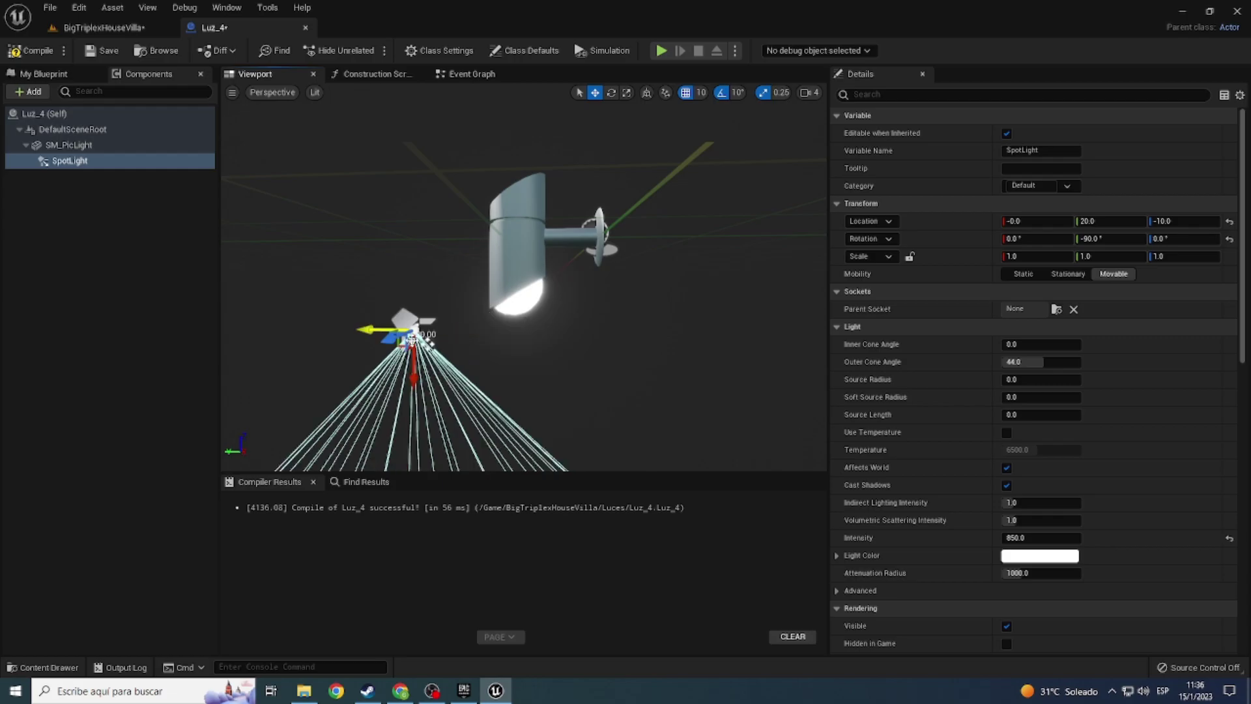
left_click(119, 29)
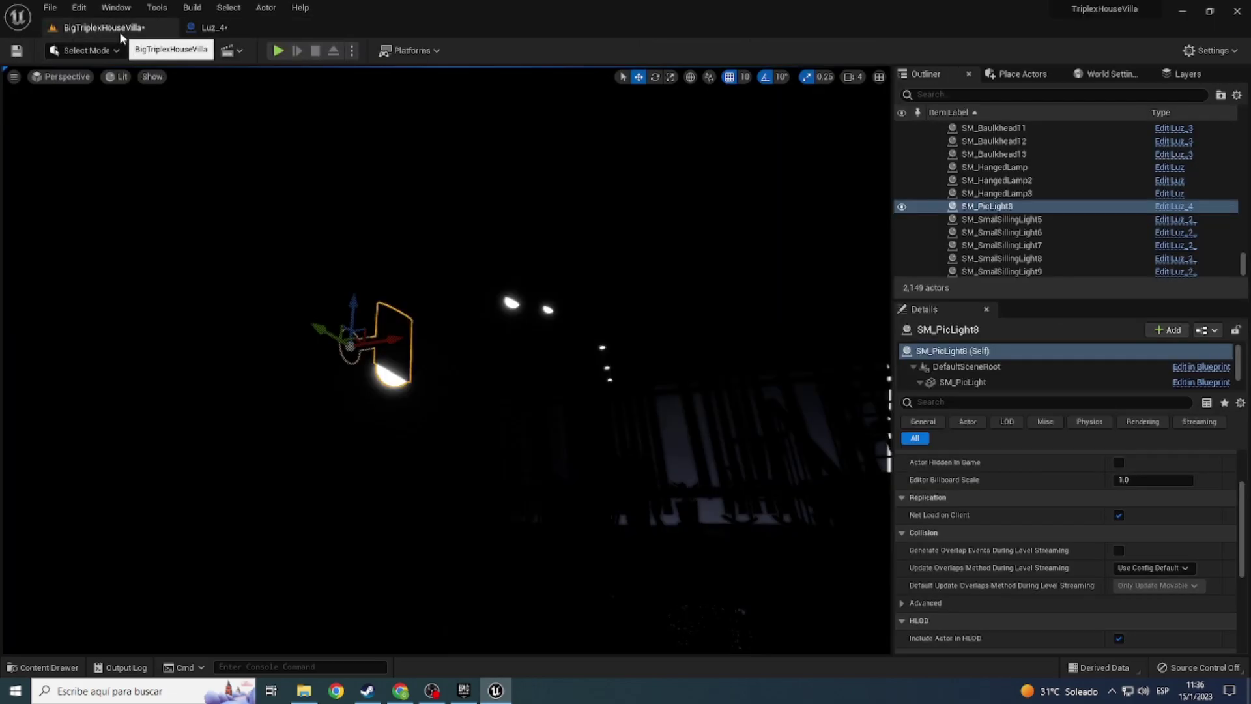
left_click_drag(456, 325, 495, 404)
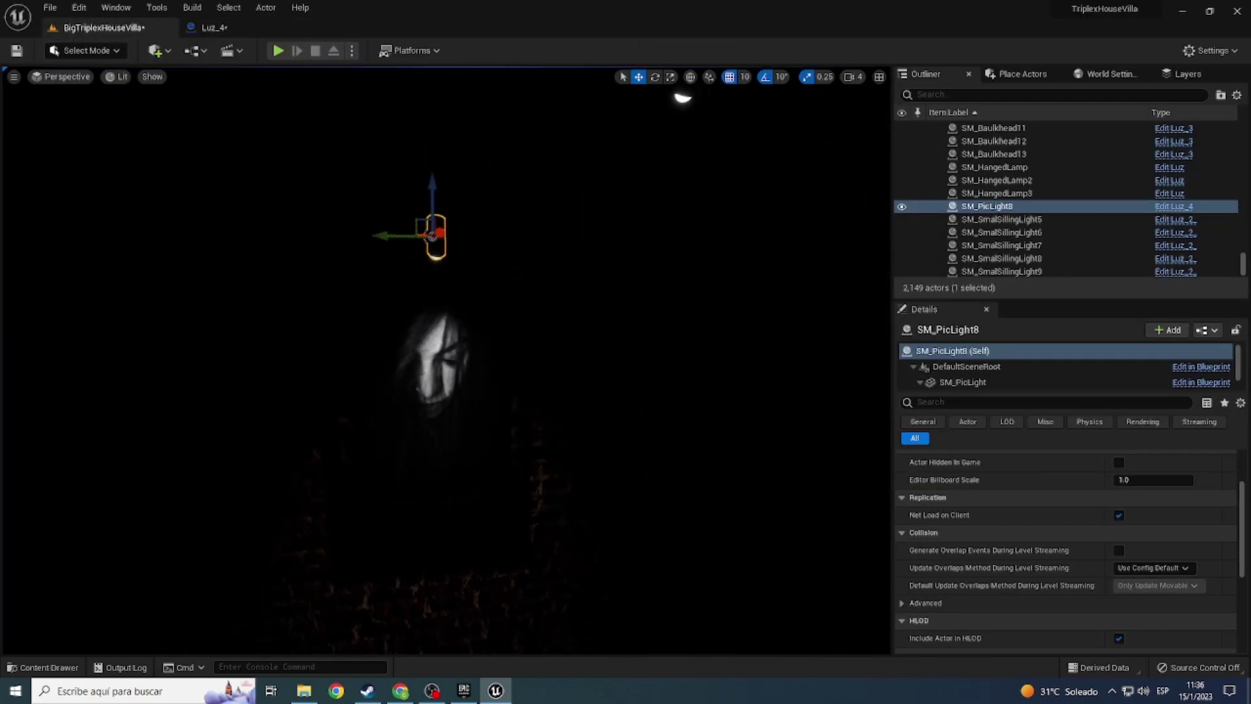
left_click(225, 27)
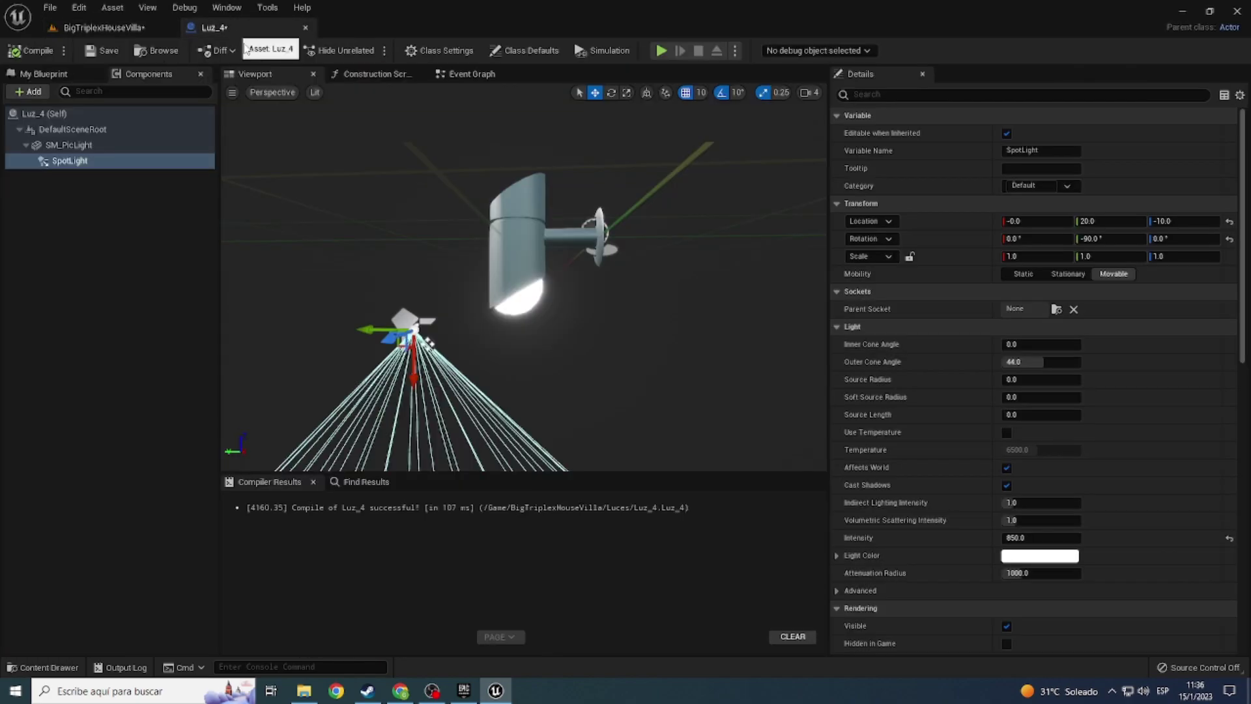
Step: Set the spotlight's Light Color to a warm peach and return to the house level
left_click(1013, 556)
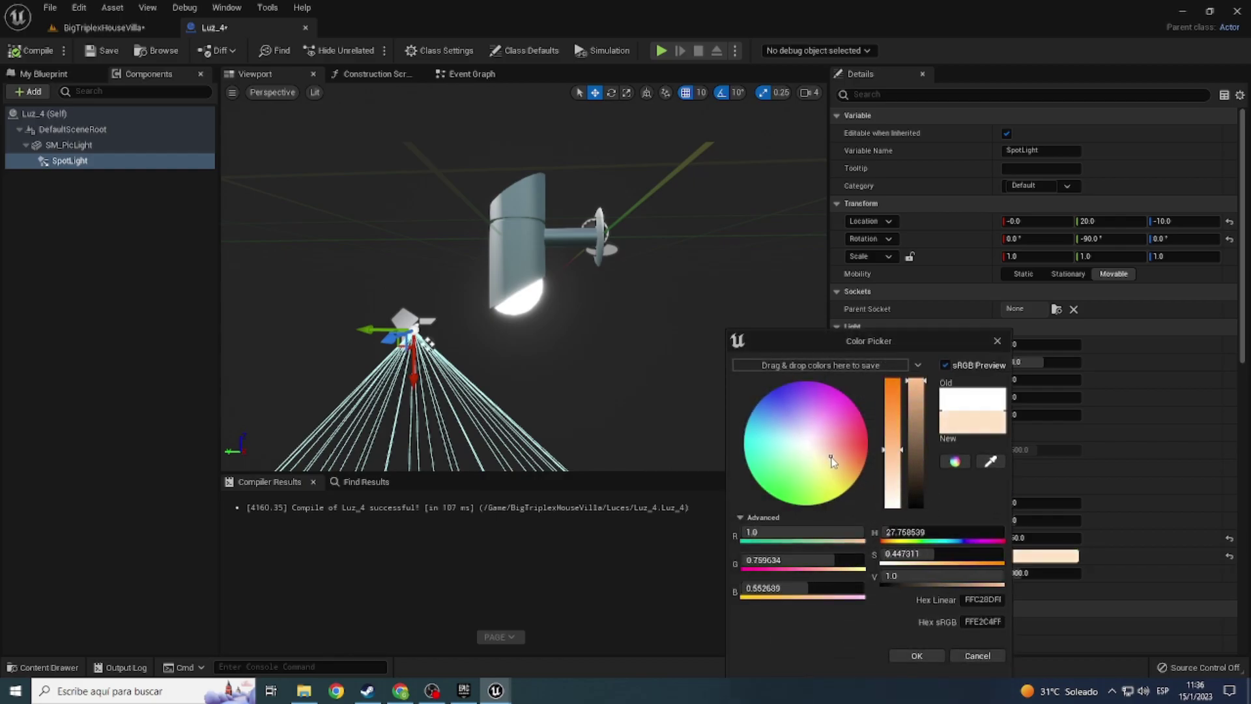
left_click(893, 654)
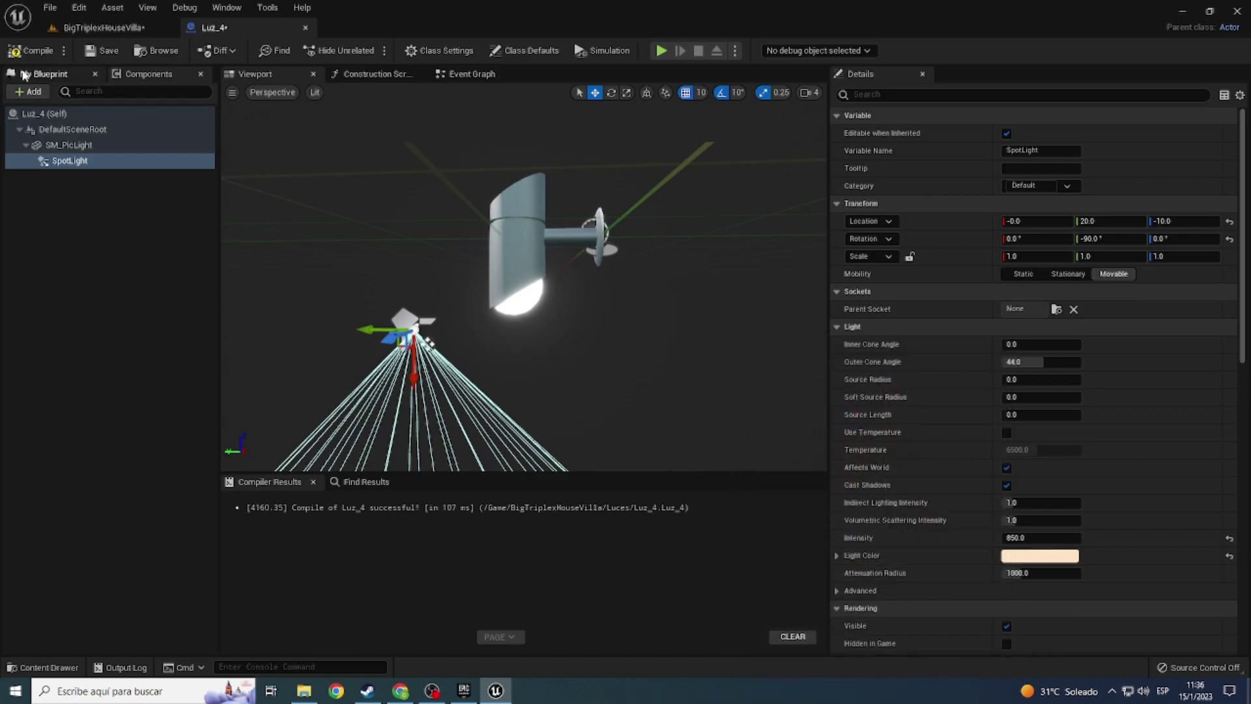
left_click(97, 27)
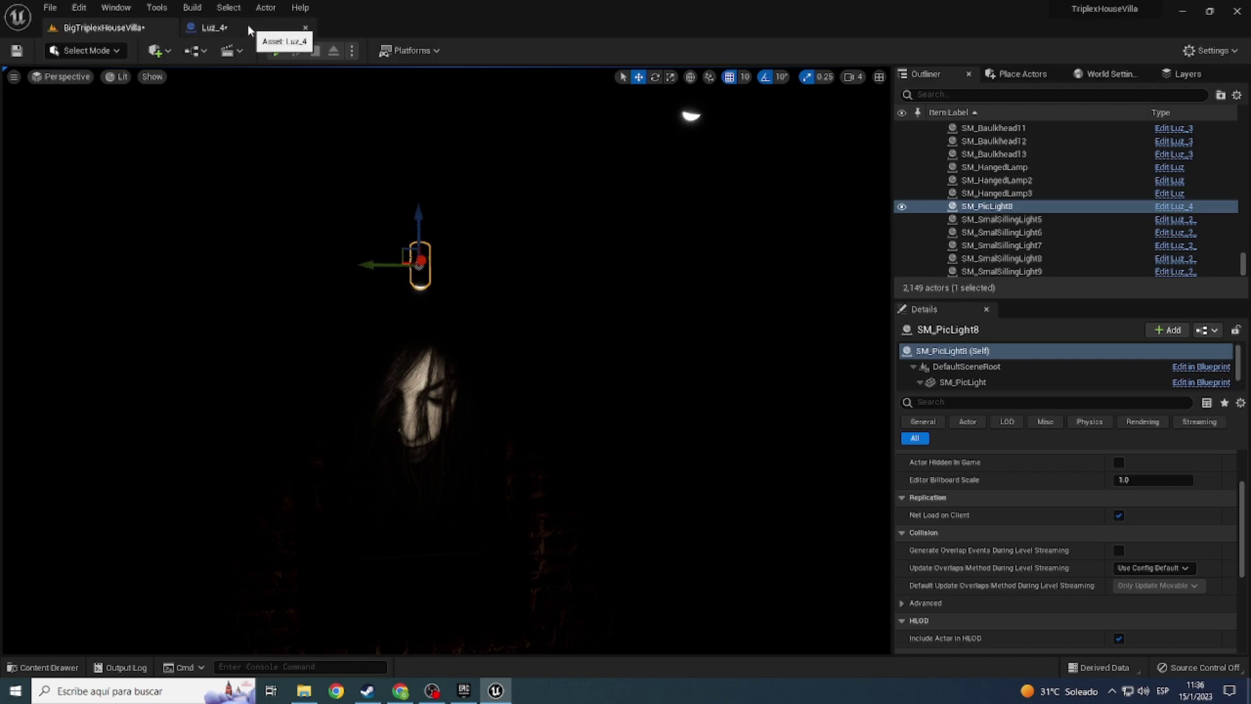
mouse_move(456, 326)
right_mouse_down()
mouse_move(450, 260)
mouse_move(586, 228)
right_mouse_up()
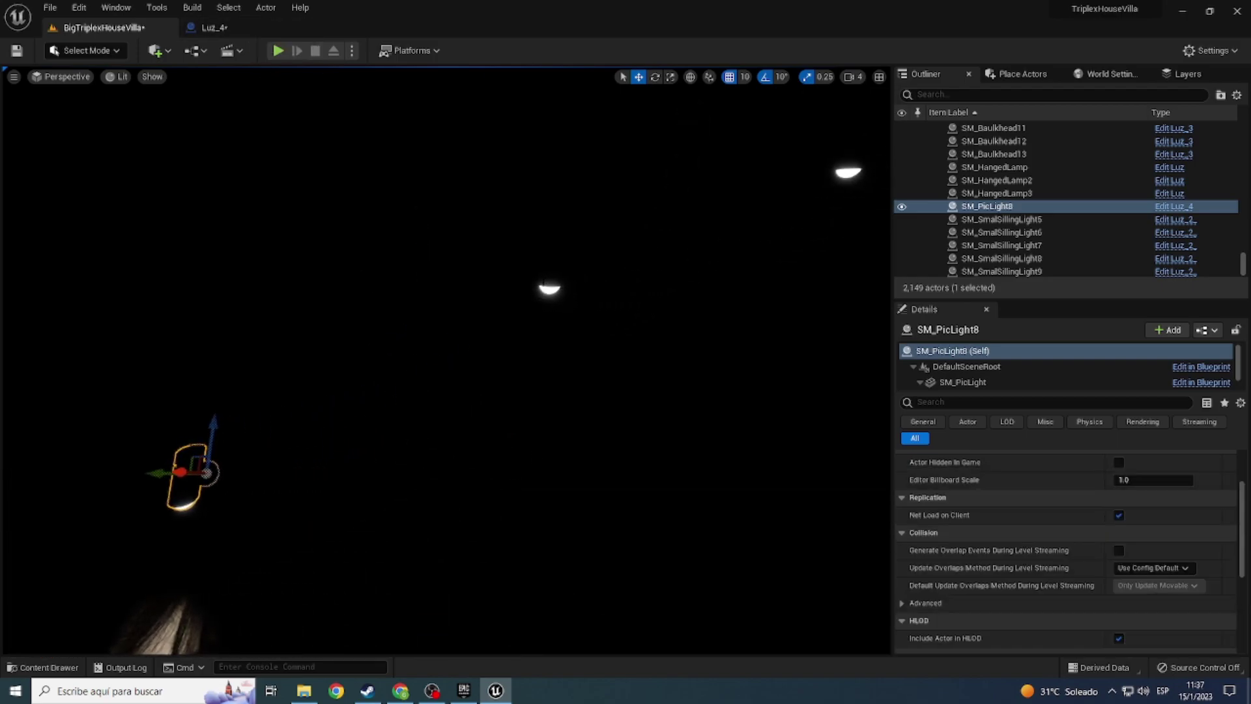
Step: Replace lamps SM_PicLight7 and SM_PicLight6 with the Luz_4 blueprint
left_click(549, 286)
right_click_drag(549, 287, 652, 261)
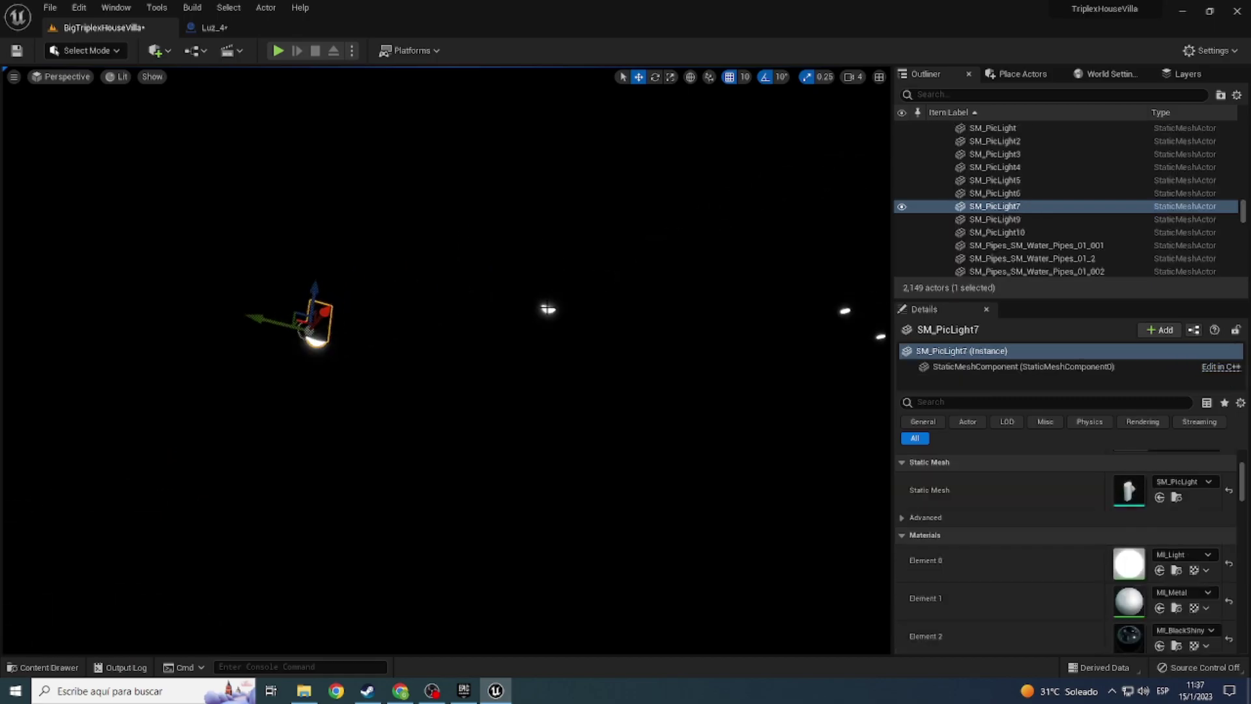
left_click(547, 307, "ctrl")
right_click(316, 319)
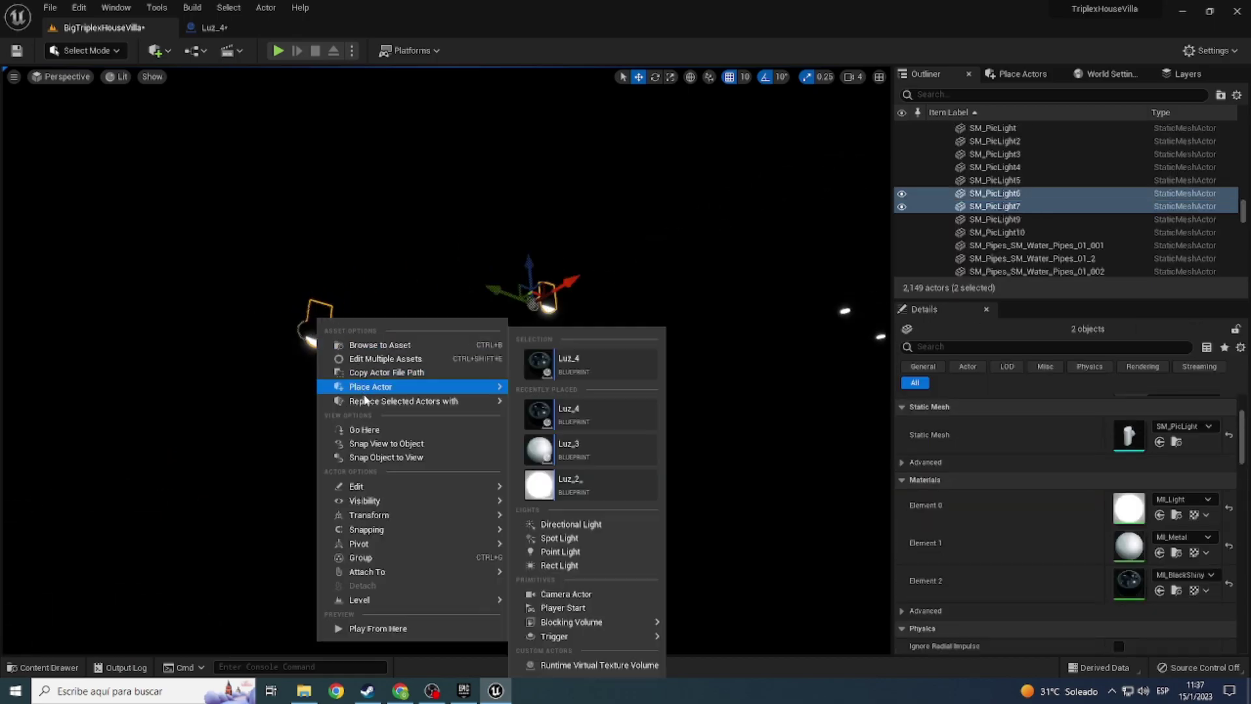
mouse_move(456, 400)
left_click(567, 365)
mouse_move(567, 376)
right_mouse_down()
mouse_move(587, 365)
mouse_move(560, 368)
right_mouse_up()
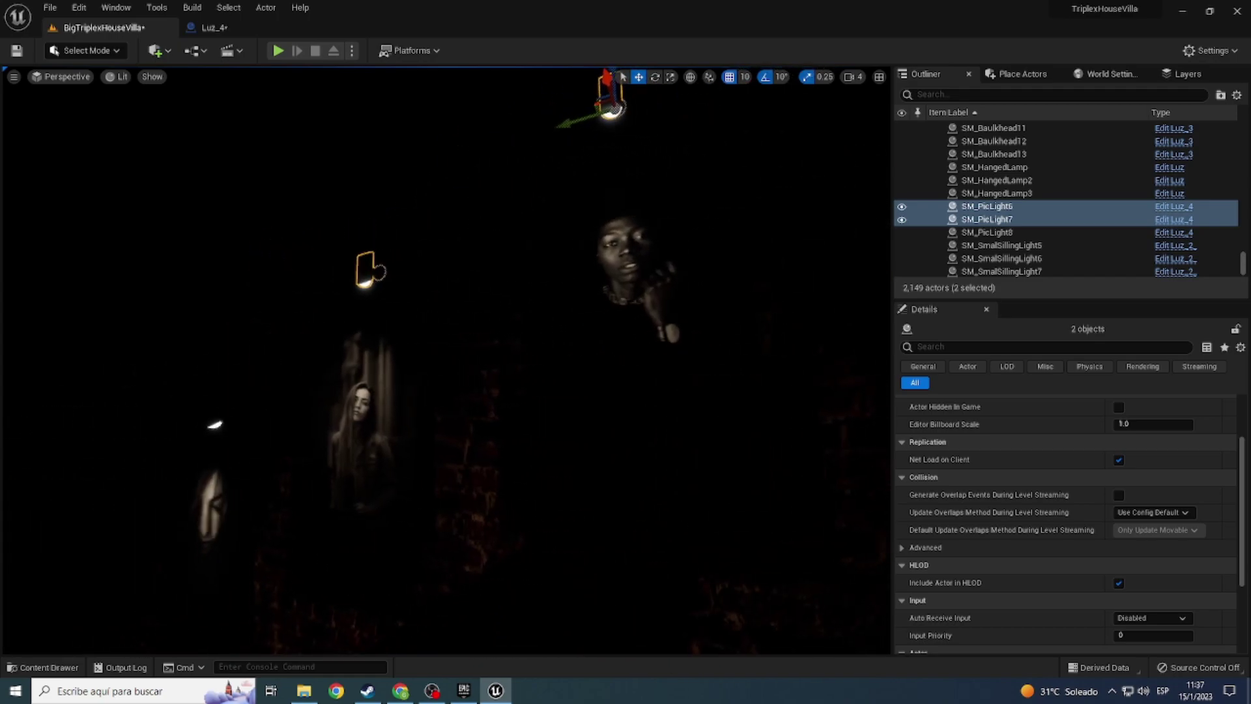
Step: In Unlit view, delete the living-room chandeliers SM_Lustre4 and SM_Lustre2
left_click(114, 77)
left_click(126, 134)
right_click_drag(126, 134, 150, 117)
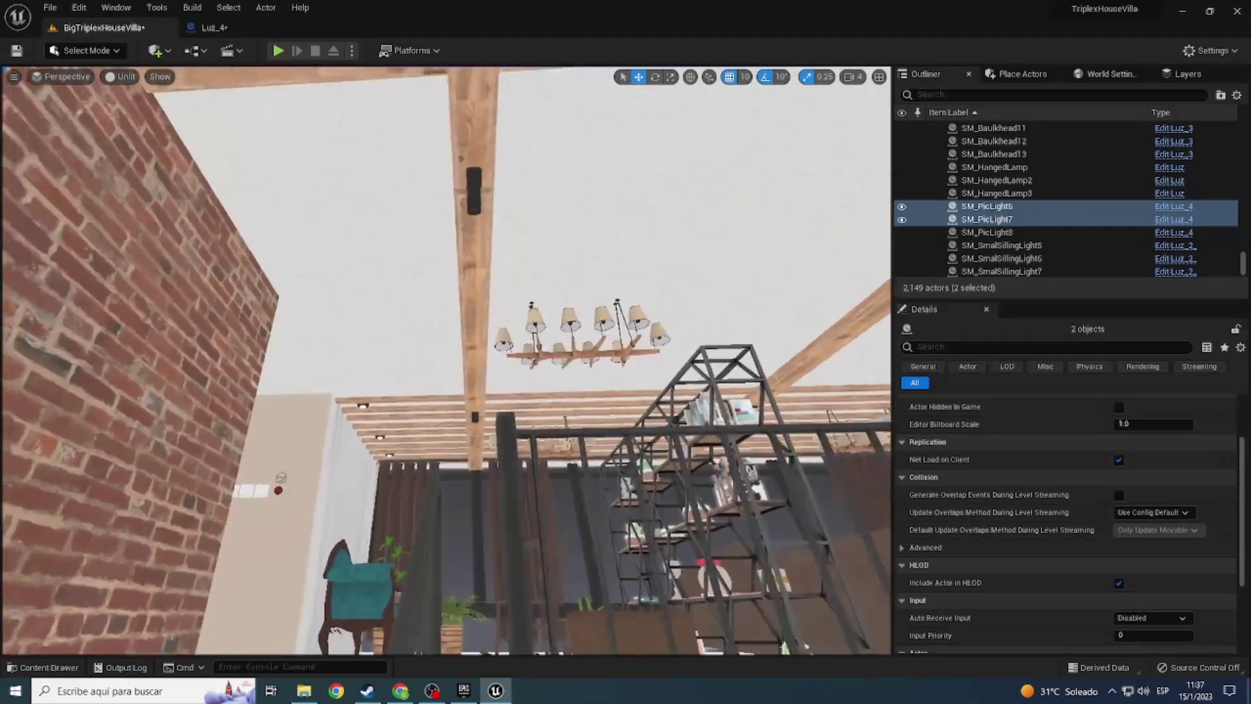
right_click_drag(338, 316, 306, 325)
left_click(338, 316)
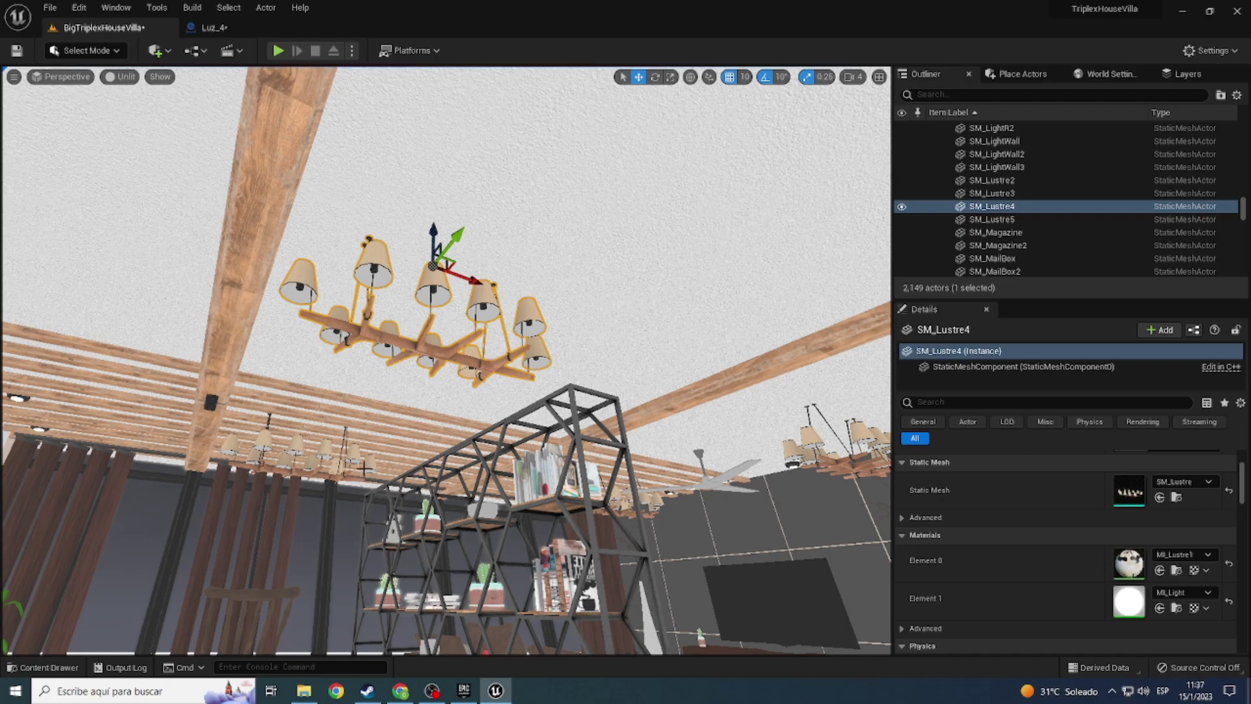
key("Delete")
right_click_drag(365, 467, 339, 469)
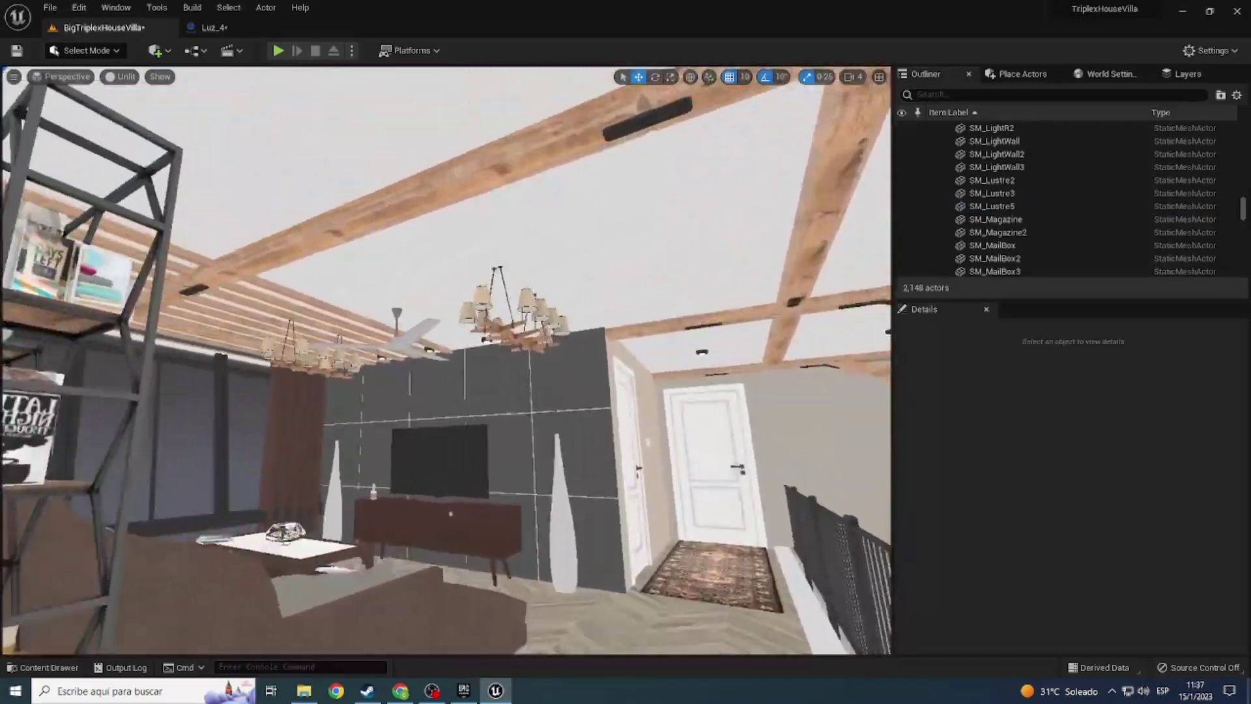
right_click_drag(482, 319, 339, 319)
left_click(489, 317)
key("Delete")
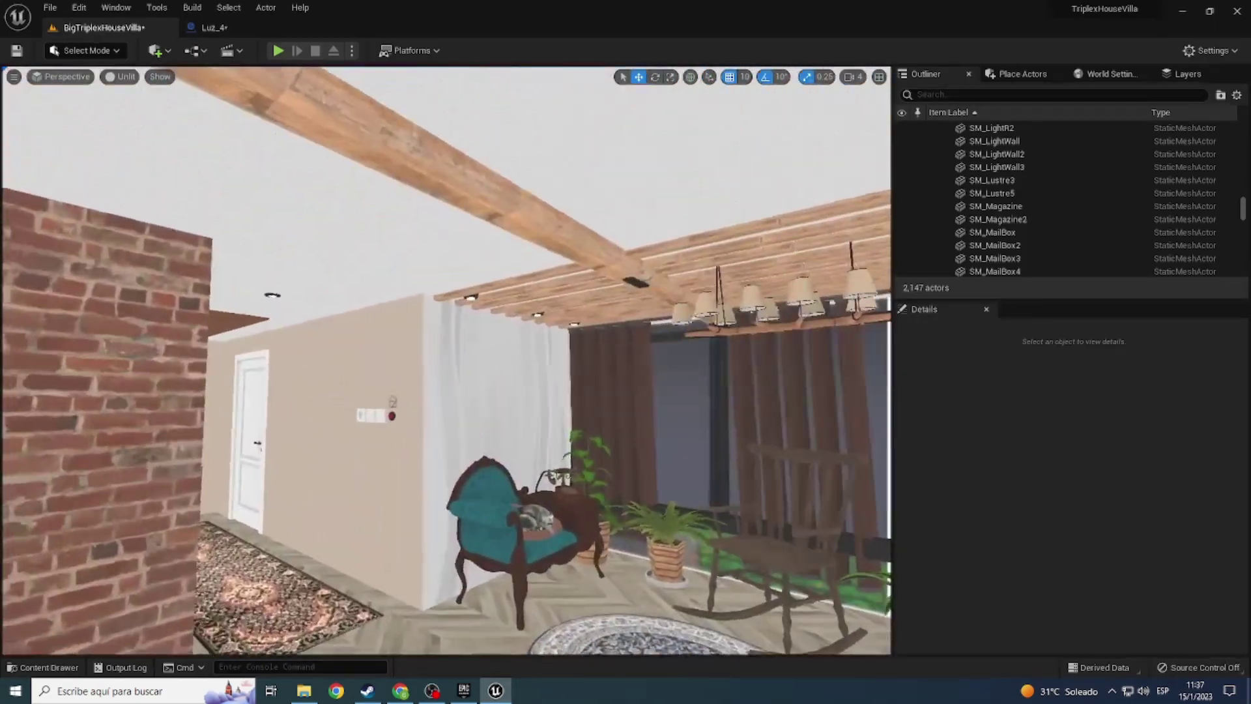
Step: Replace the hallway ceiling light with the Luz_2 blueprint
right_click_drag(553, 319, 553, 319)
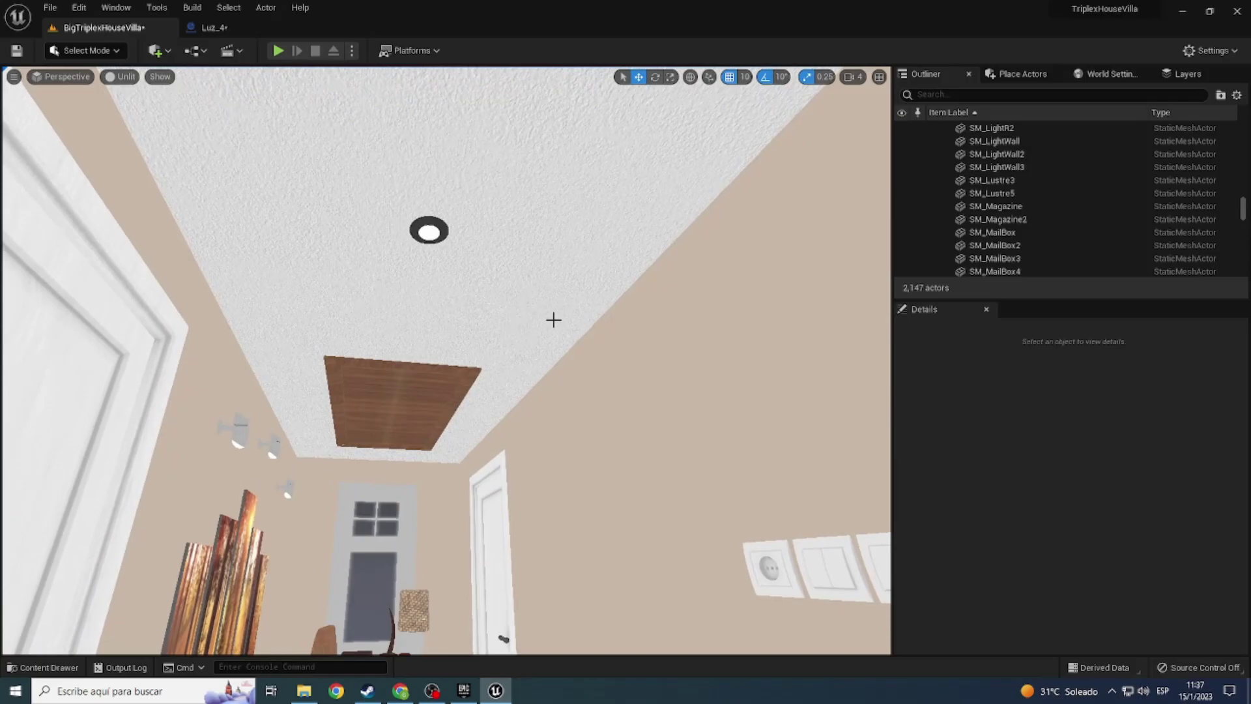
key("ctrl+space")
left_click(429, 228)
right_click(432, 224)
mouse_move(489, 307)
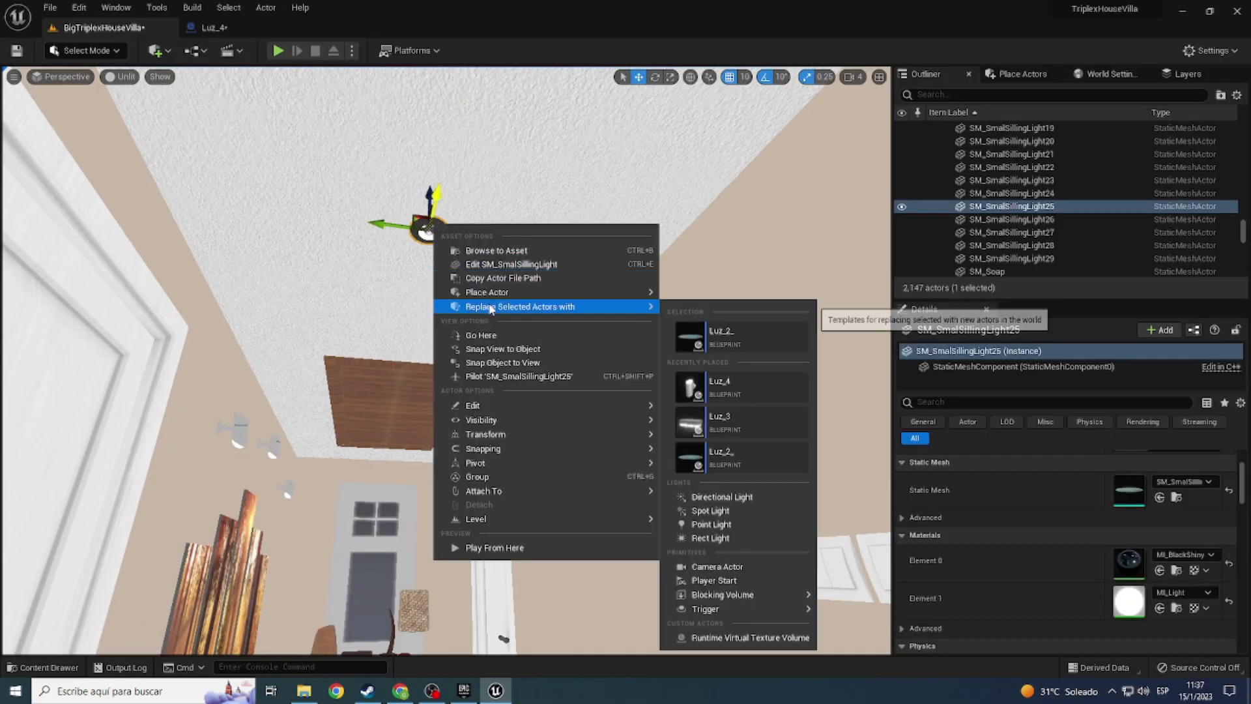
left_click(721, 330)
right_click_drag(469, 424, 469, 424)
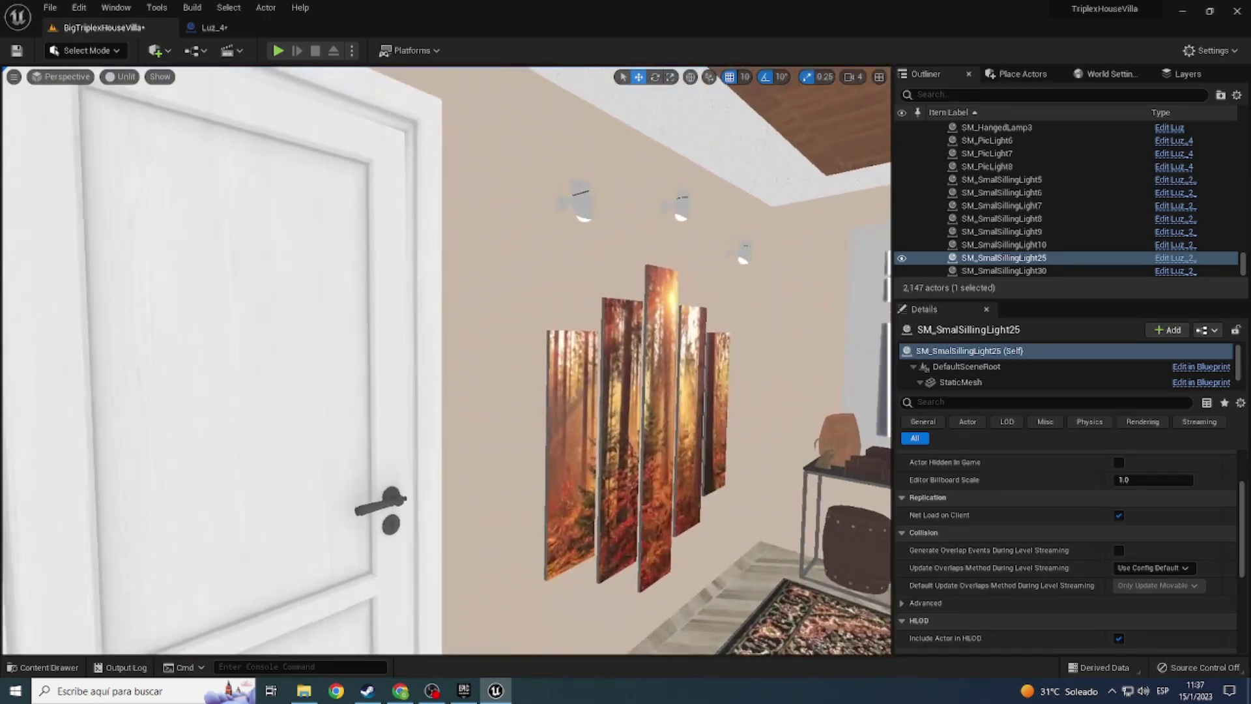
Step: Replace the three painting-wall lamps, including SM_PicLight3, with the Luz_4 blueprint
right_click_drag(433, 252, 433, 251)
key("ctrl+space")
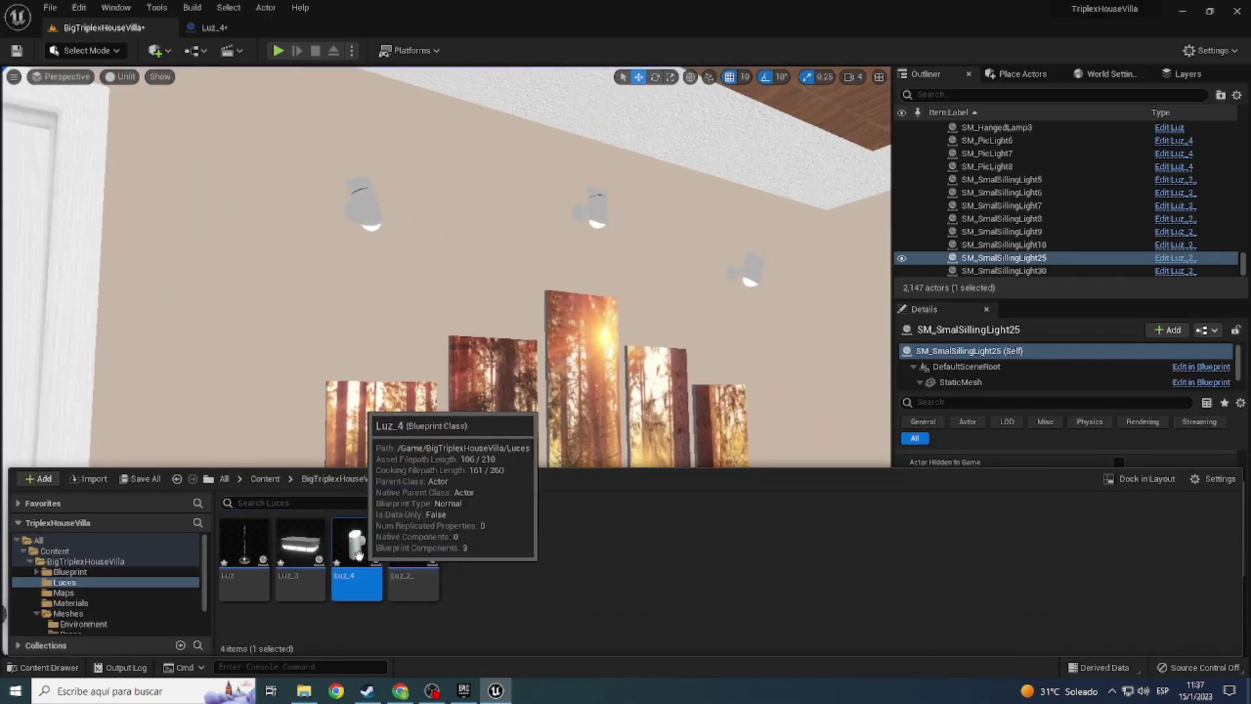
key("ctrl+space")
left_click(370, 211)
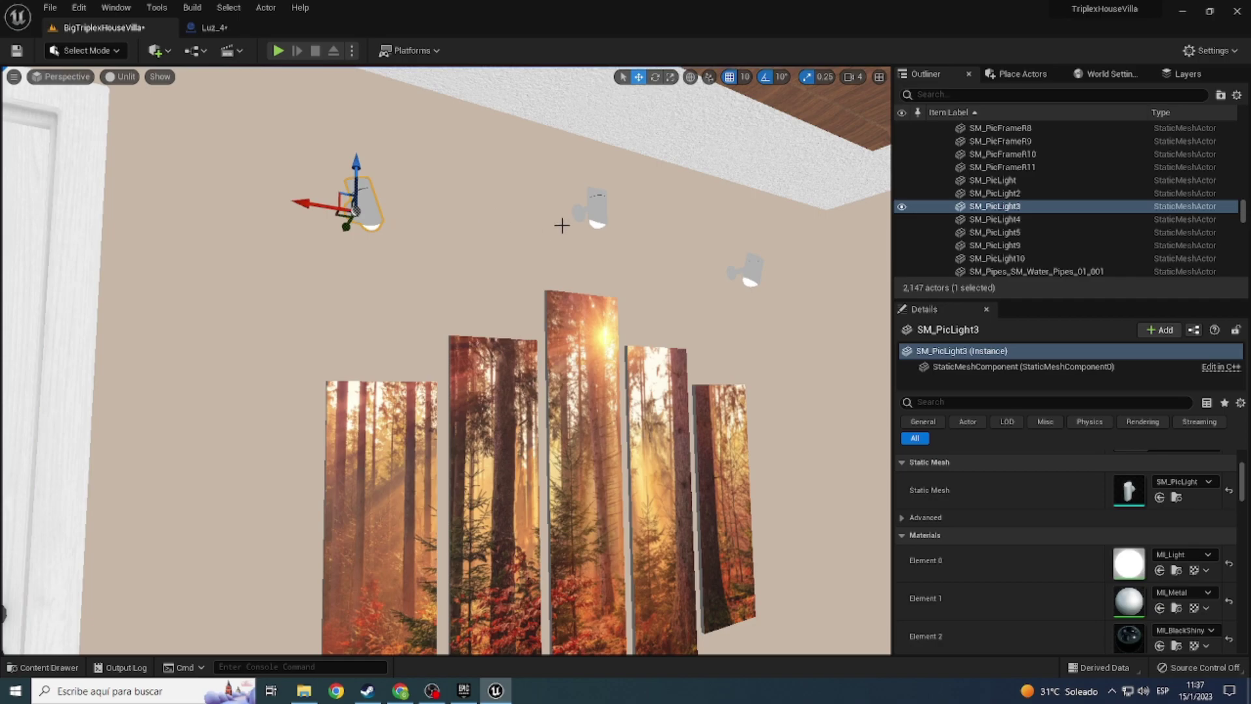
left_click(597, 212, "ctrl")
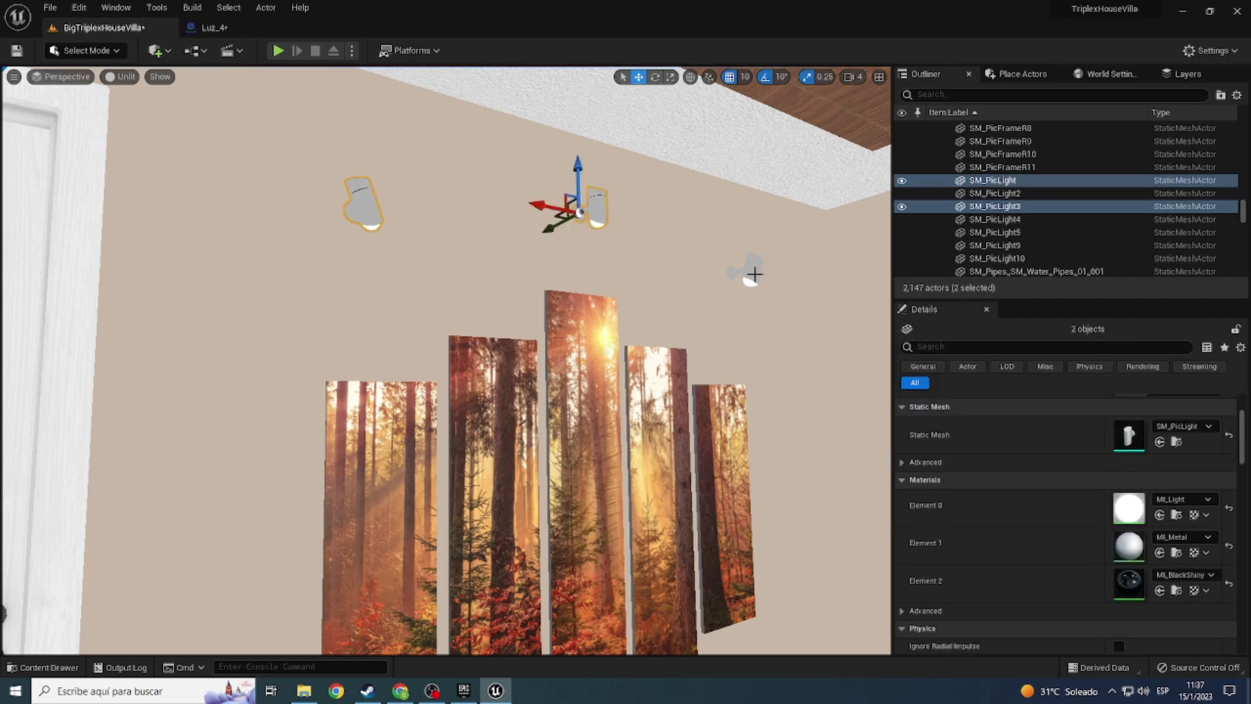
left_click(754, 272, "ctrl")
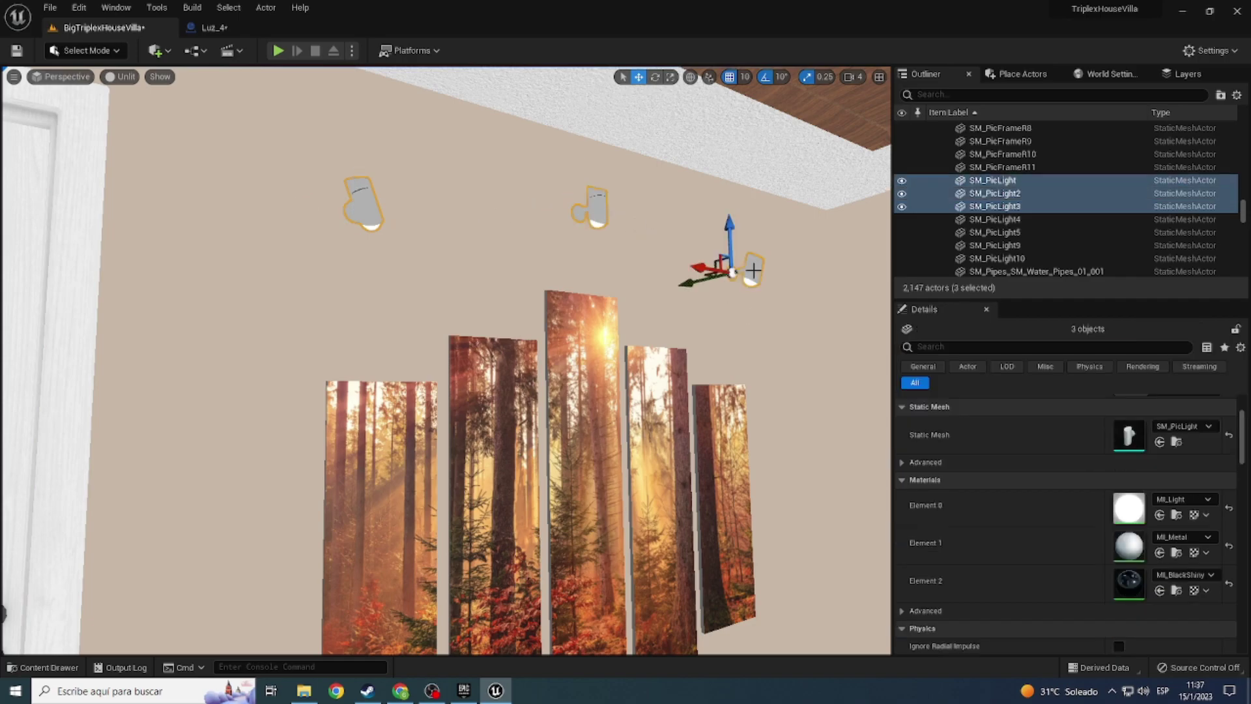
right_click(597, 212)
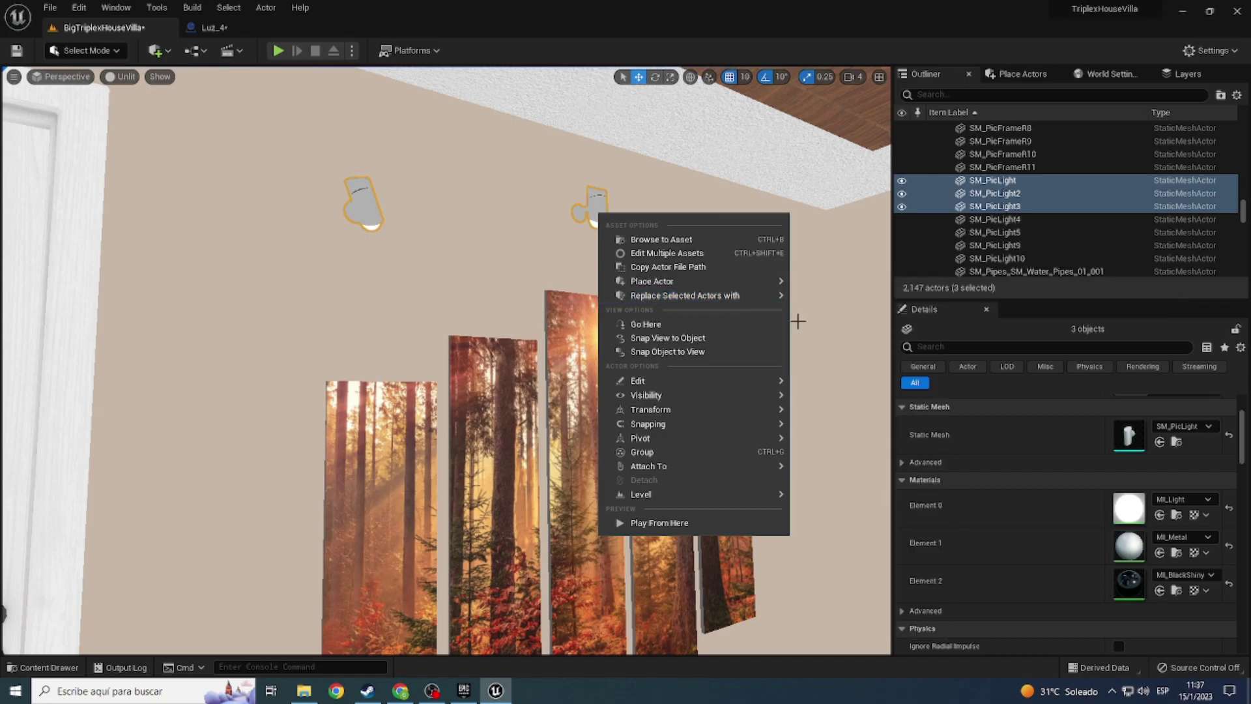
mouse_move(684, 295)
left_click(847, 321)
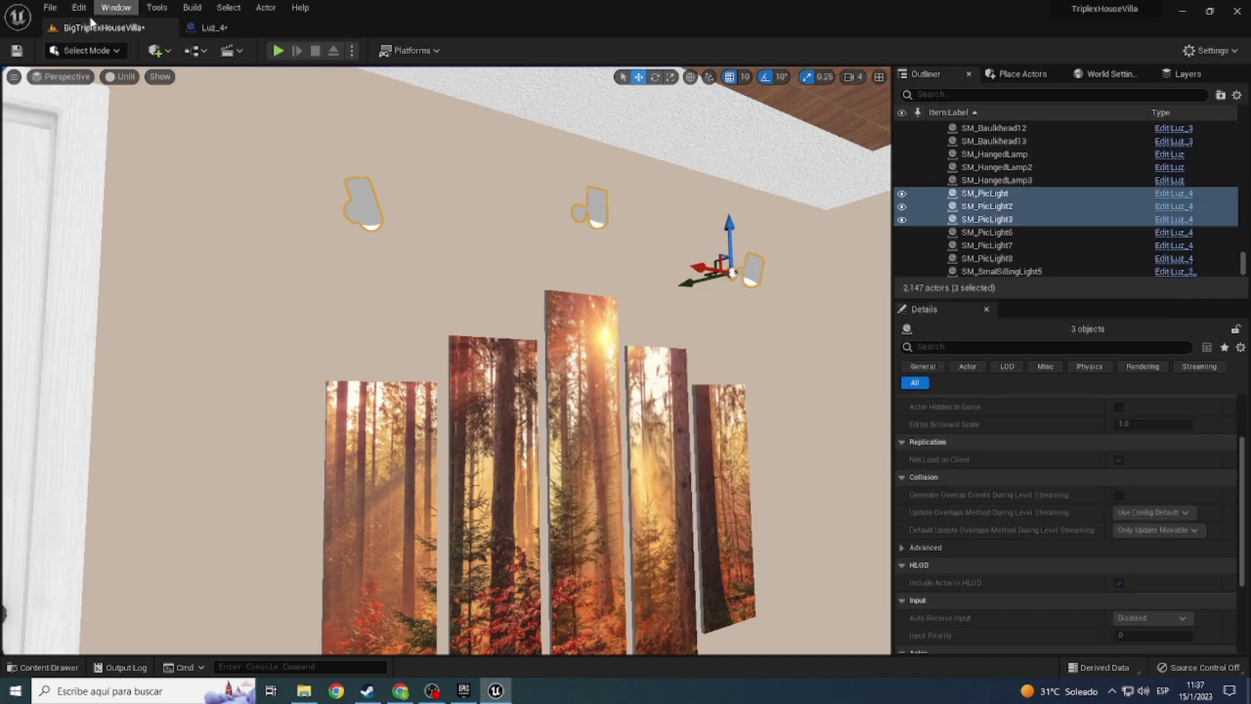
Step: Toggle the viewport between Lit and Unlit to check the new lamps
left_click(124, 77)
left_click(134, 110)
mouse_move(133, 109)
right_mouse_down()
mouse_move(169, 130)
mouse_move(134, 91)
mouse_move(49, 85)
right_mouse_up()
left_click(119, 77)
left_click(133, 126)
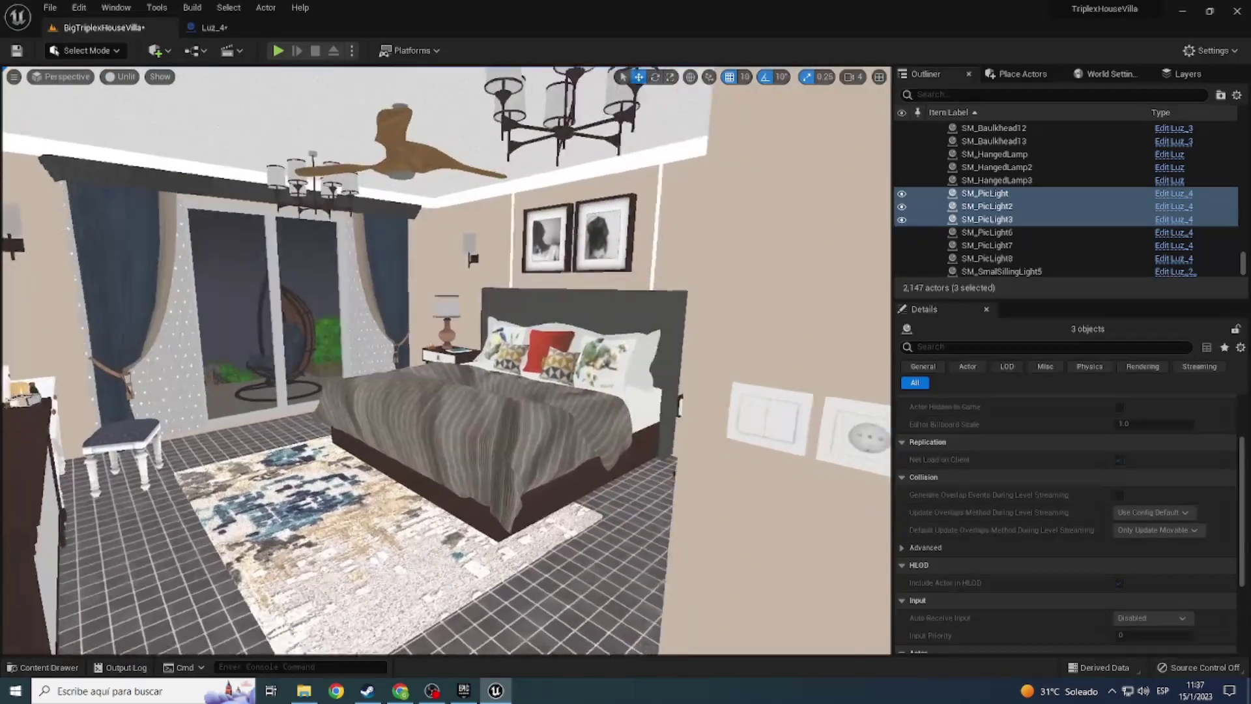
left_click(124, 77)
left_click(133, 107)
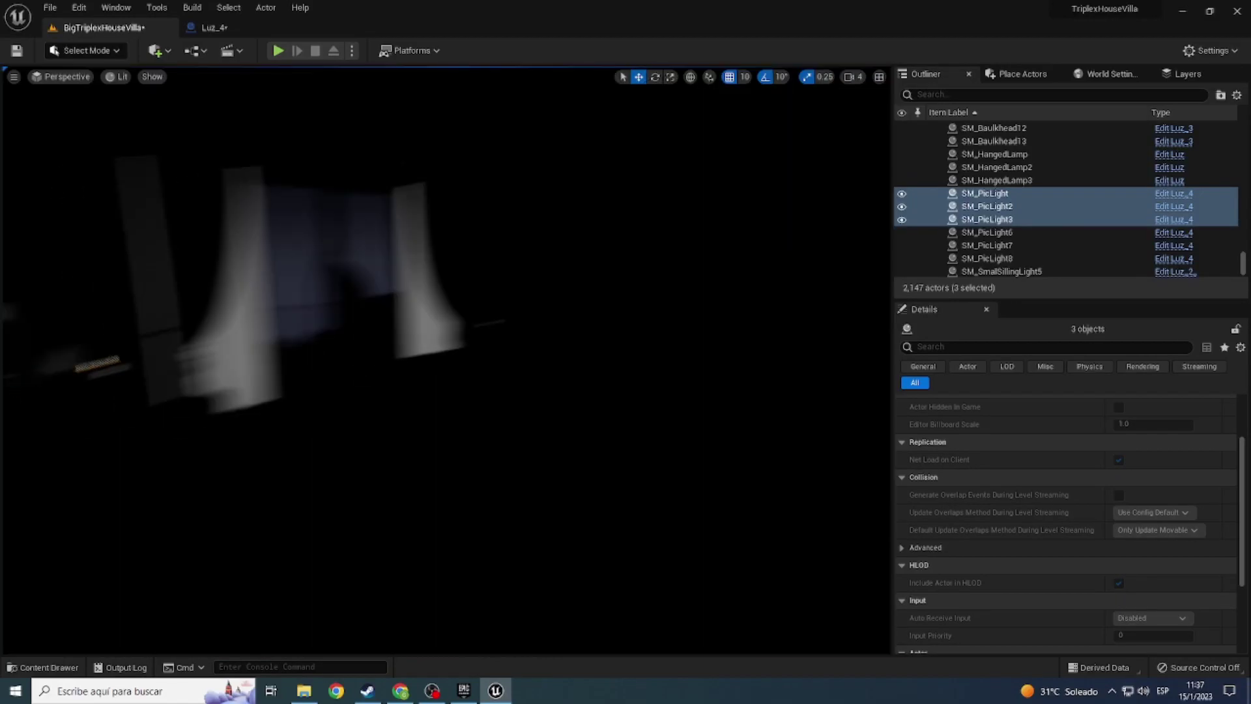
mouse_move(134, 107)
right_mouse_down()
mouse_move(78, 110)
mouse_move(130, 109)
mouse_move(79, 124)
mouse_move(142, 230)
mouse_move(261, 230)
mouse_move(339, 195)
right_mouse_up()
left_click(124, 77)
Step: In Unlit view, delete bedroom chandeliers SM_ChandelierR1 and SM_ChandelierR2
left_click(133, 123)
left_click(495, 260)
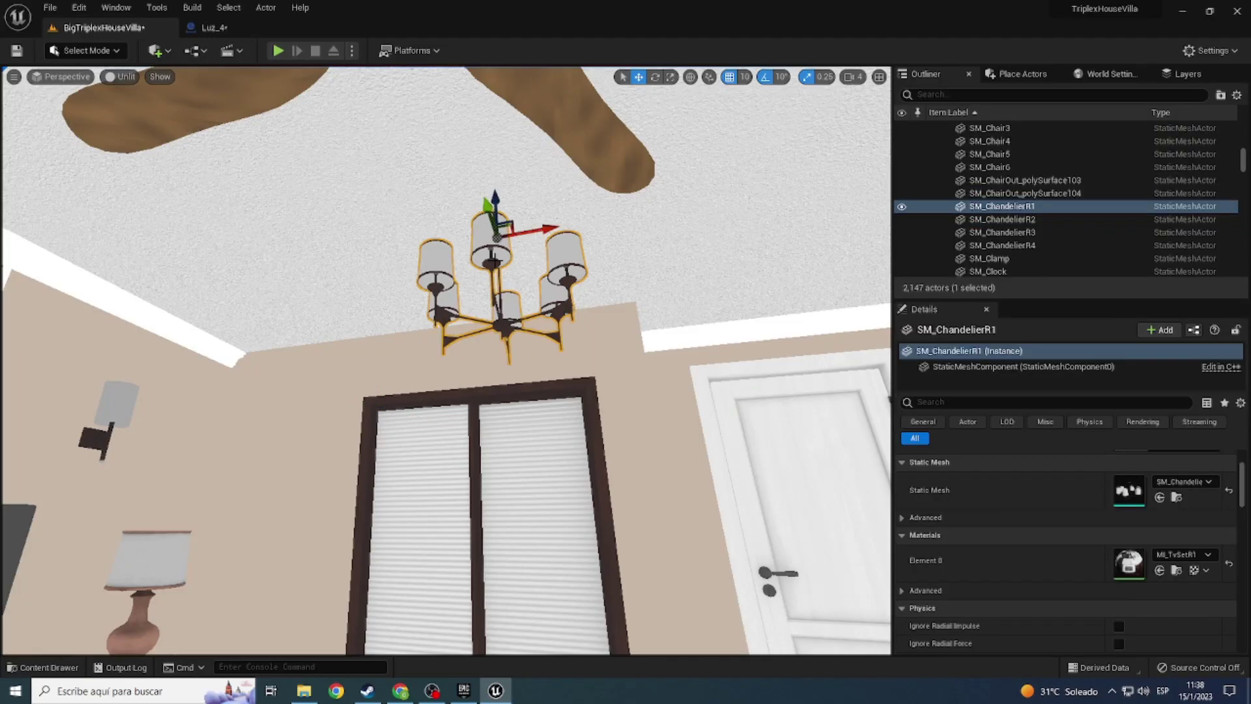
key("Delete")
mouse_move(494, 260)
right_mouse_down()
mouse_move(404, 307)
mouse_move(550, 229)
right_mouse_up()
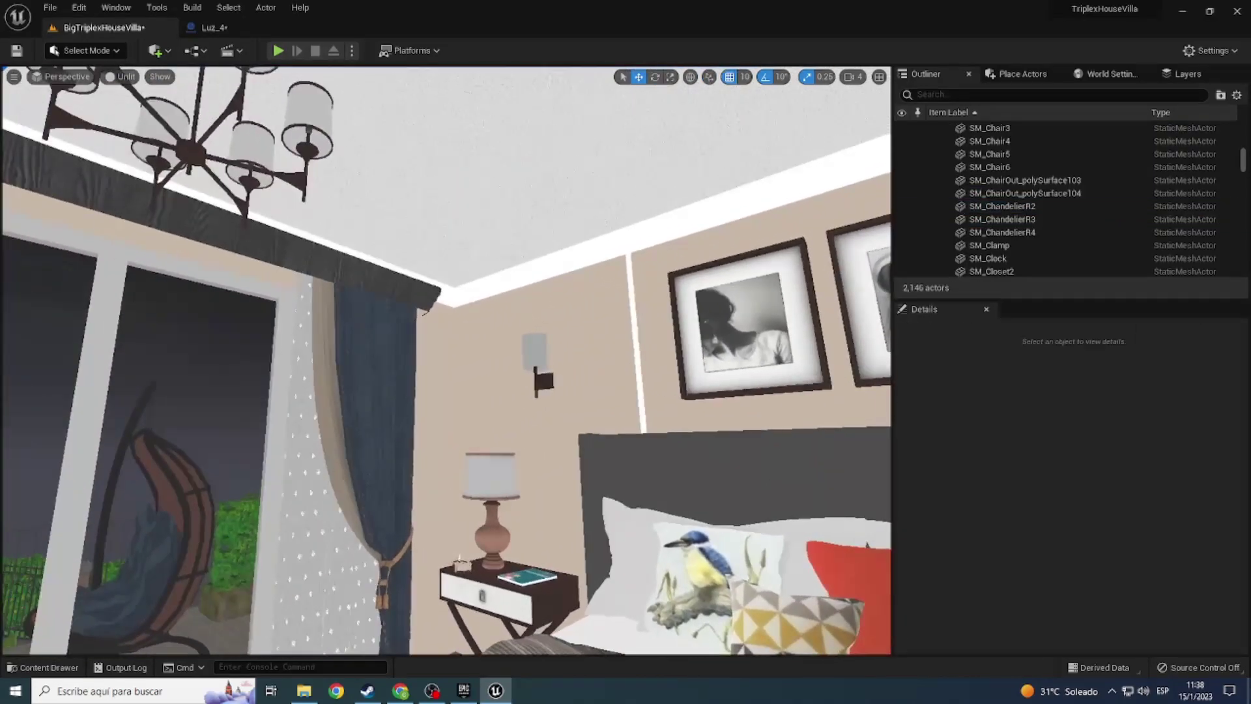
left_click(488, 293)
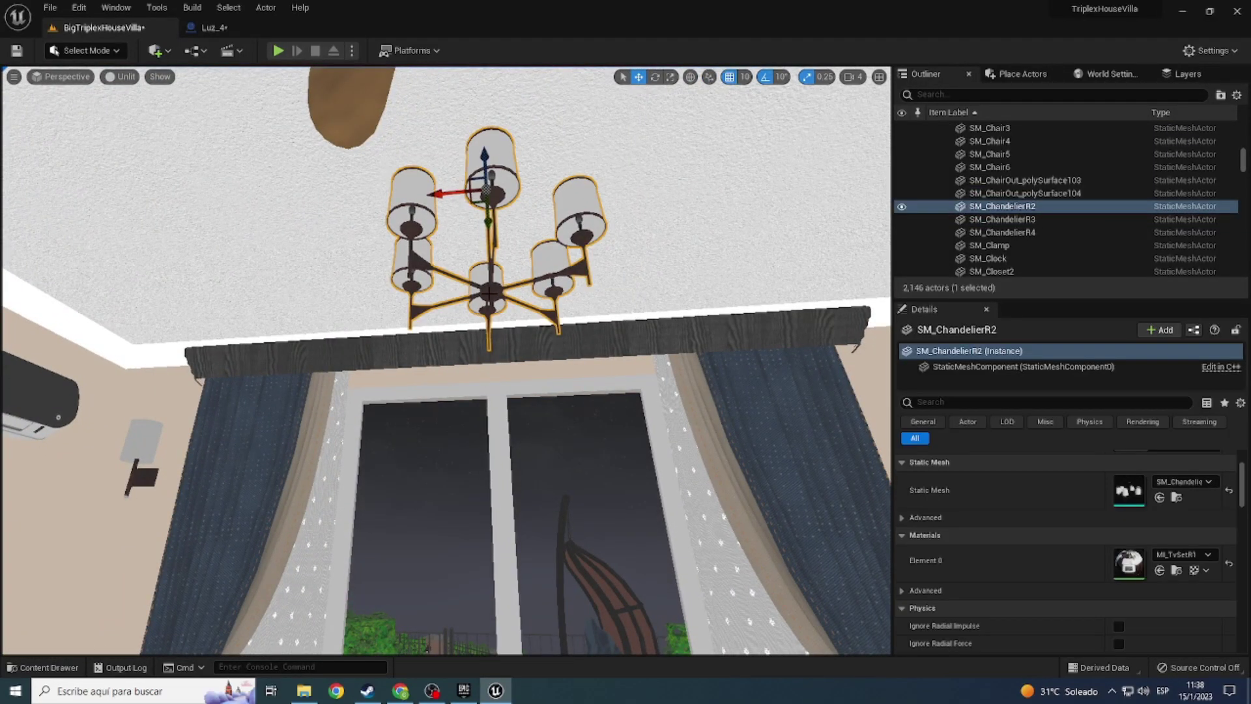
key("Delete")
mouse_move(491, 302)
right_mouse_down()
mouse_move(430, 195)
mouse_move(437, 304)
right_mouse_up()
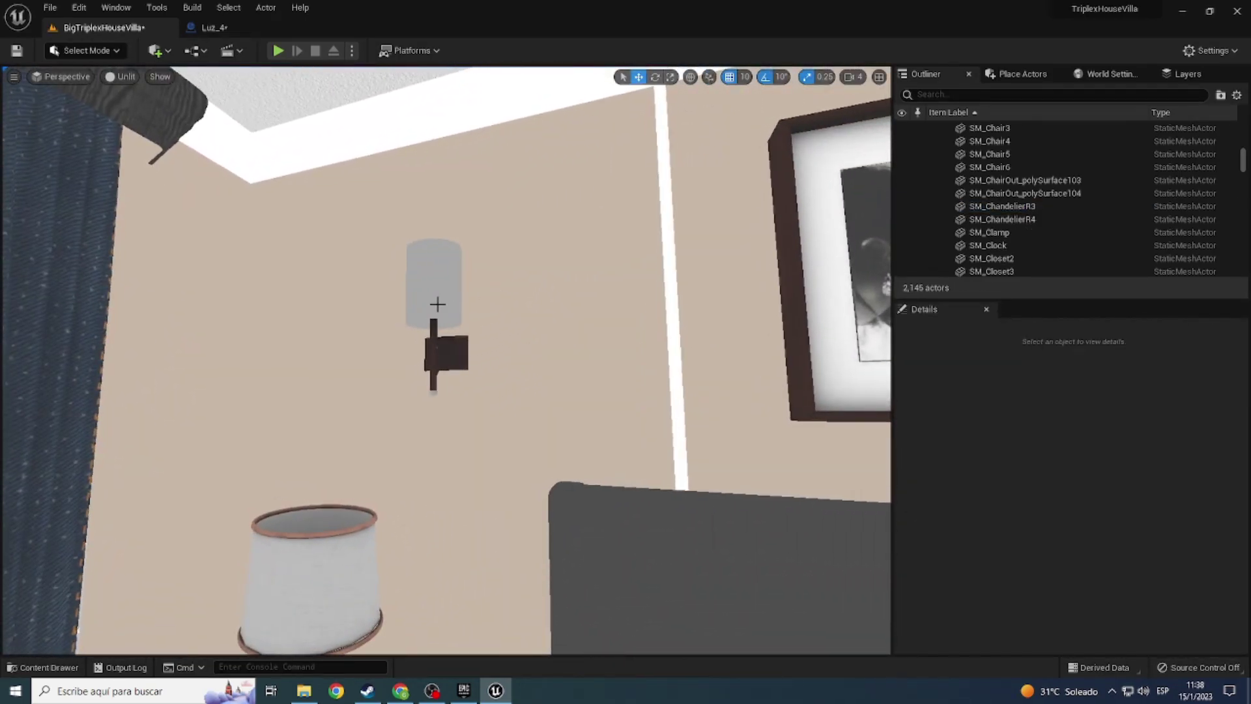
Step: Duplicate the Luz hanging-lamp blueprint in the Luces folder and name the copy Luz5
left_click(437, 305)
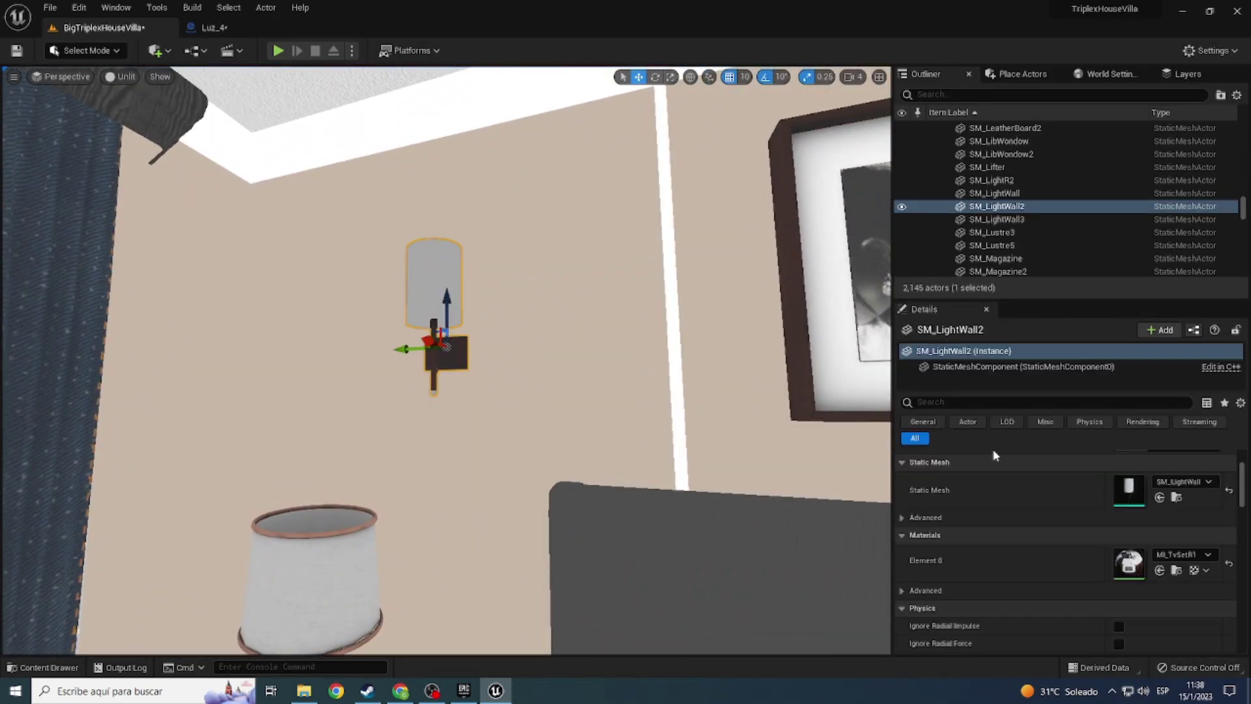
left_click(1162, 507)
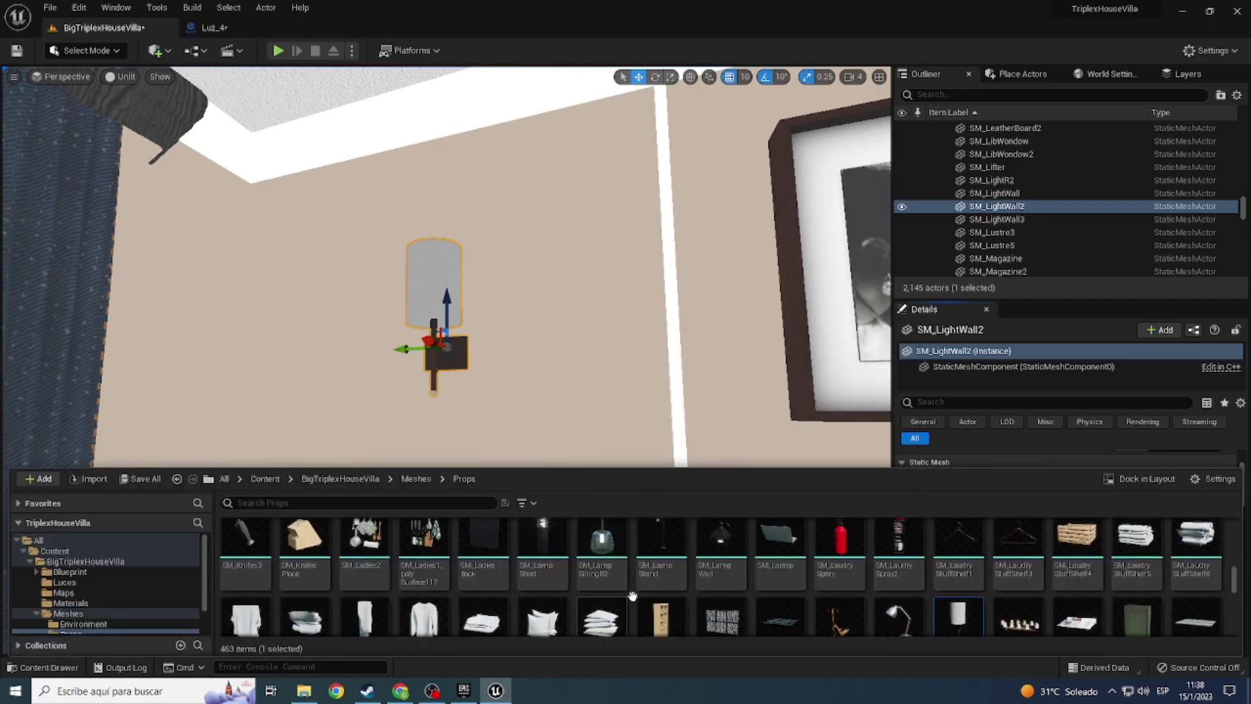
scroll(632, 596, "down", 2)
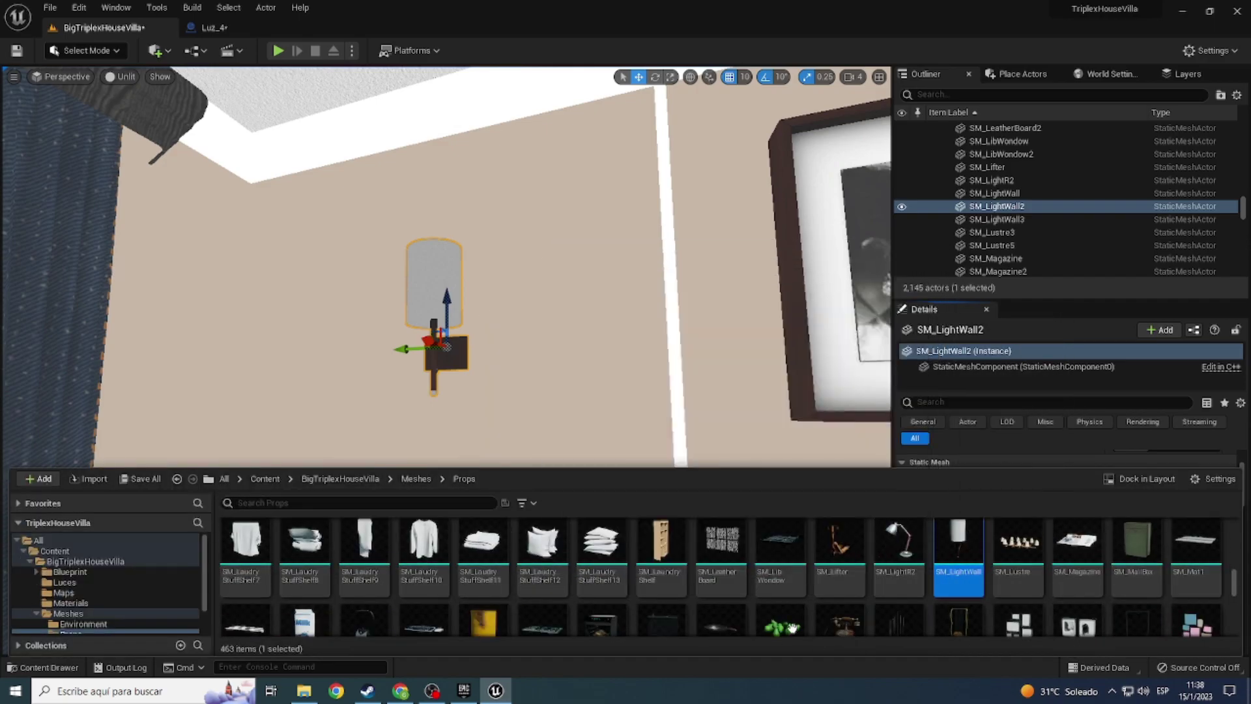
key("ctrl+space")
key("ctrl+space")
key("alt+Left")
key("alt+Left")
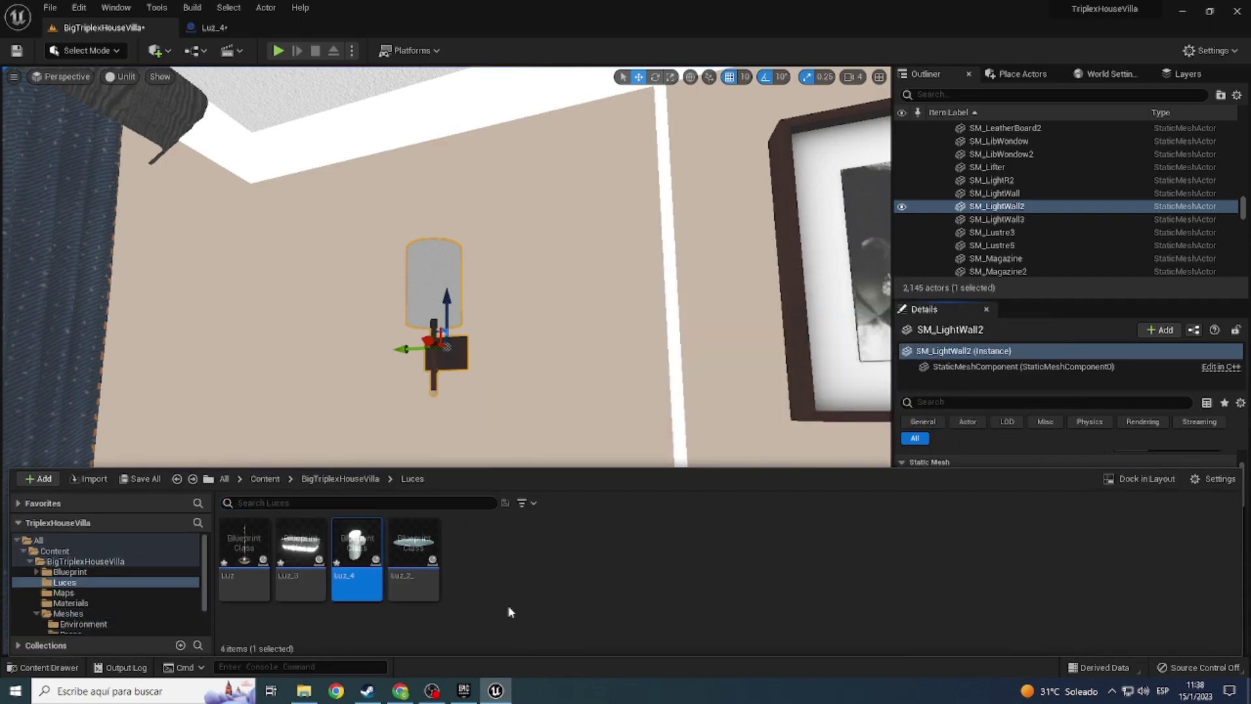
right_click(477, 557)
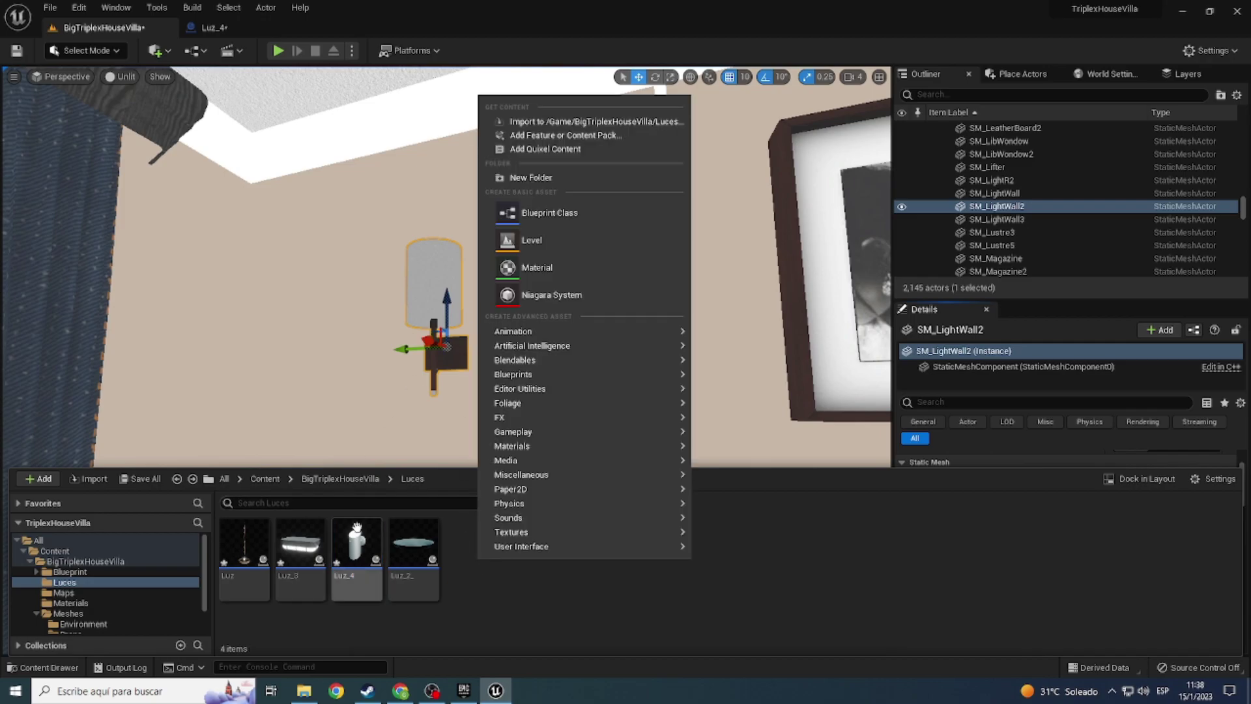
right_click(223, 557)
left_click(283, 309)
type("Luz5")
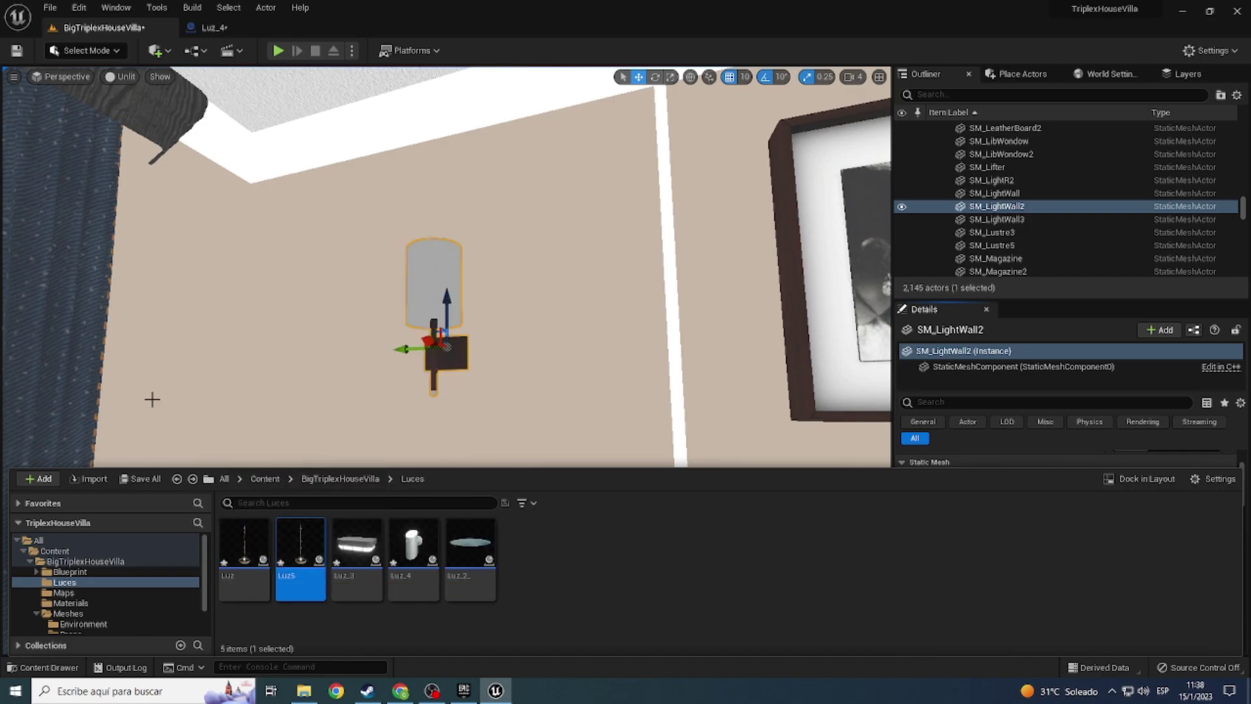
Step: Open Luz5 for editing and close the Luz_4 blueprint
double_click(325, 537)
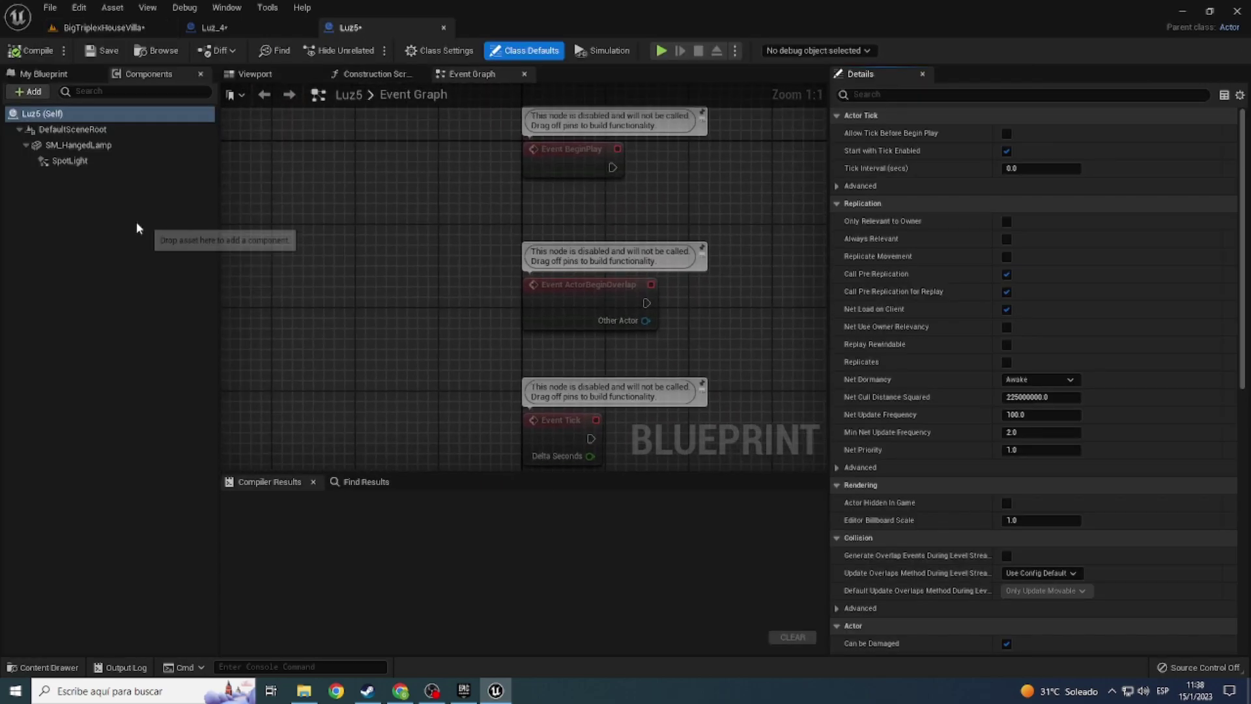
key("ctrl+space")
key("BackSpace")
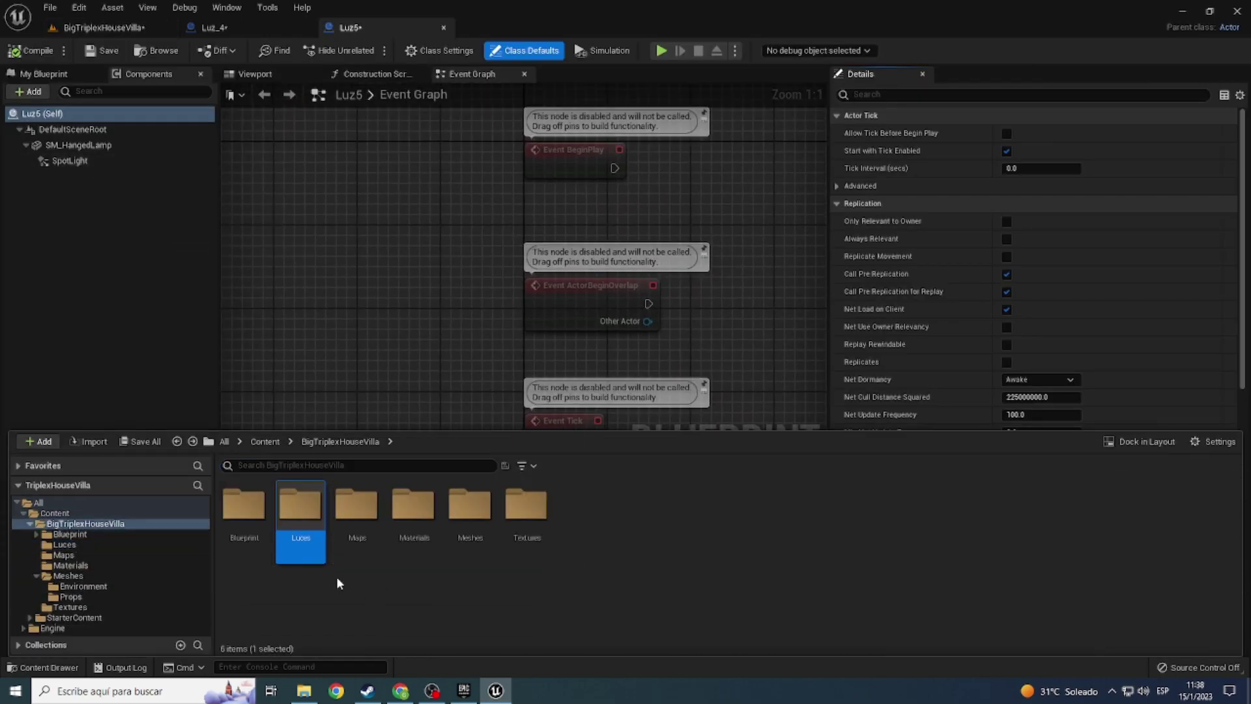
key("BackSpace")
left_click(220, 158)
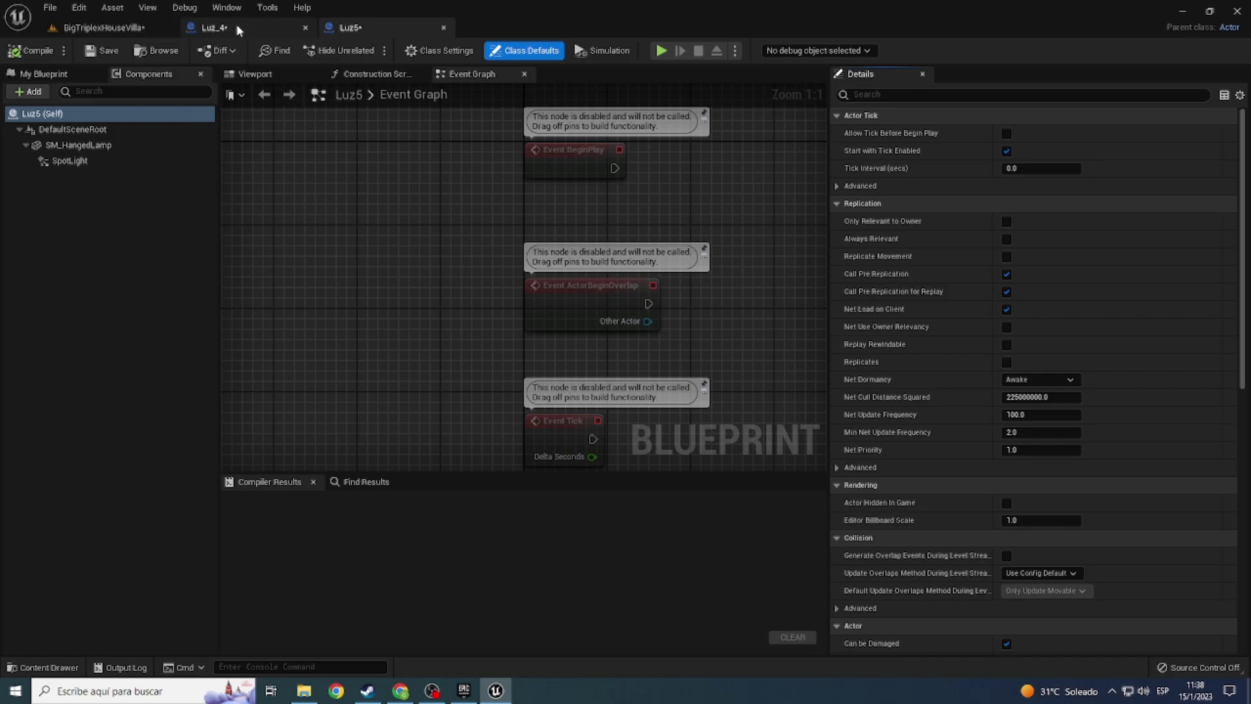
left_click(237, 28)
left_click(305, 27)
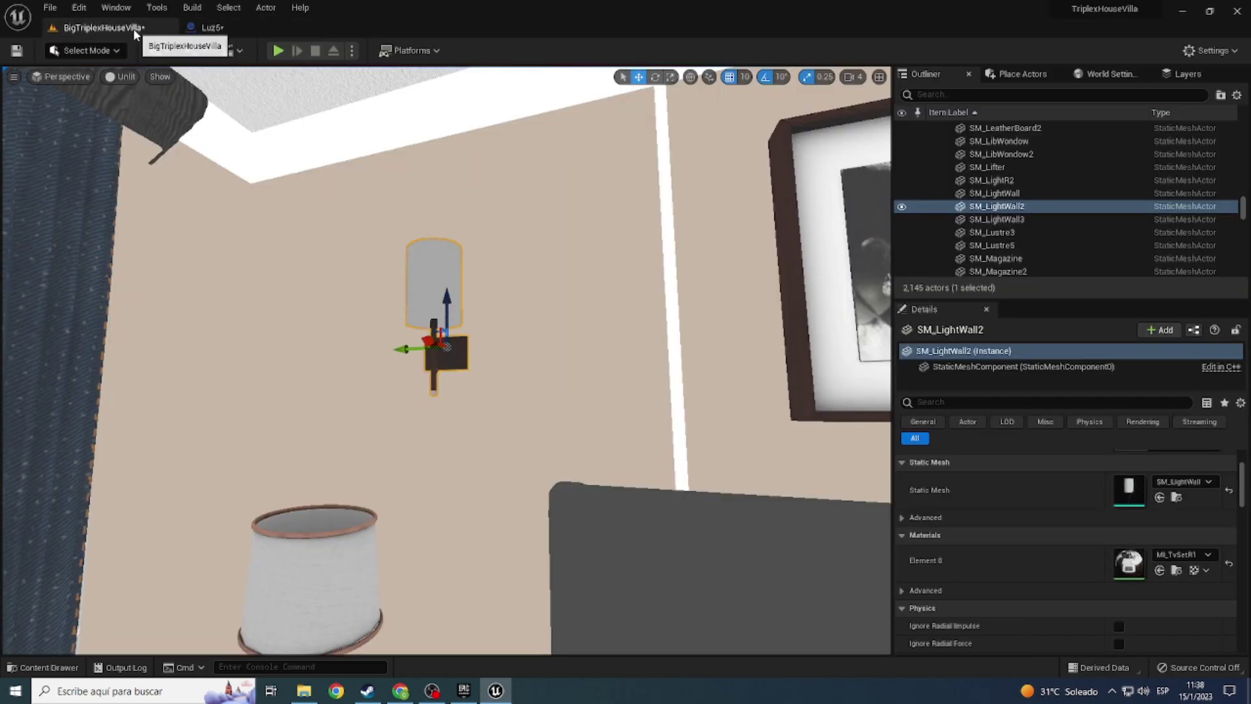
left_click(1175, 497)
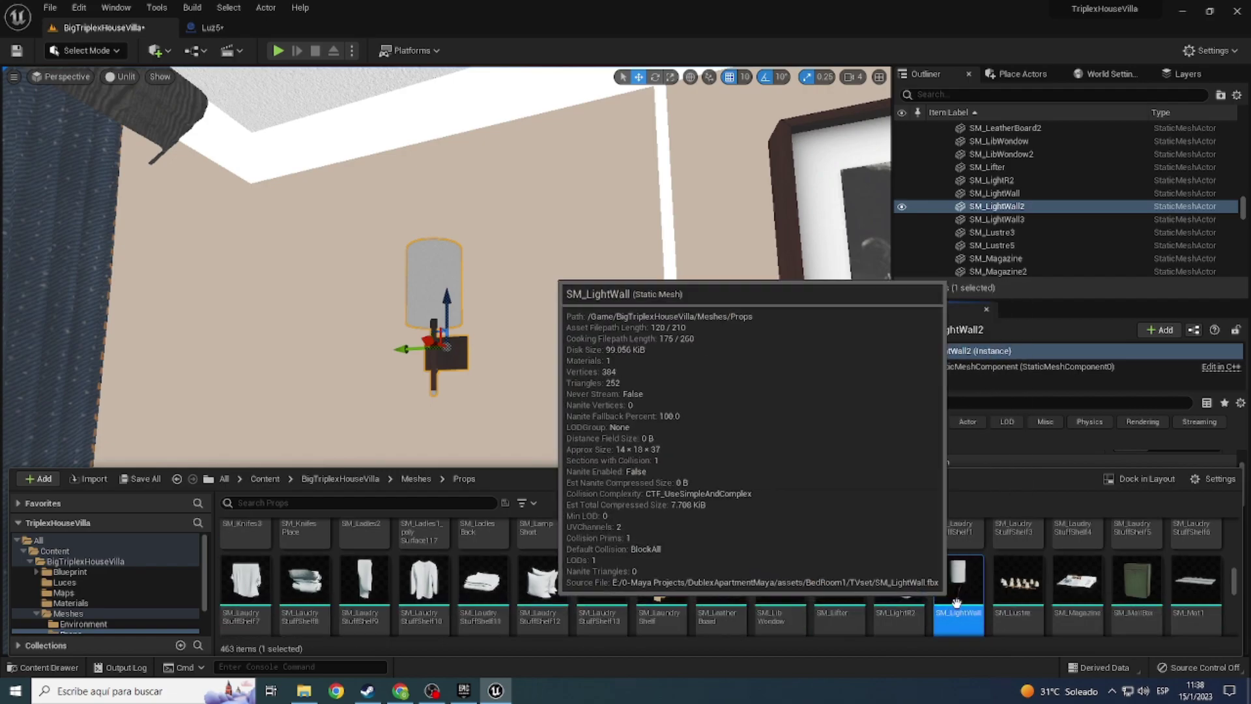
left_click(213, 28)
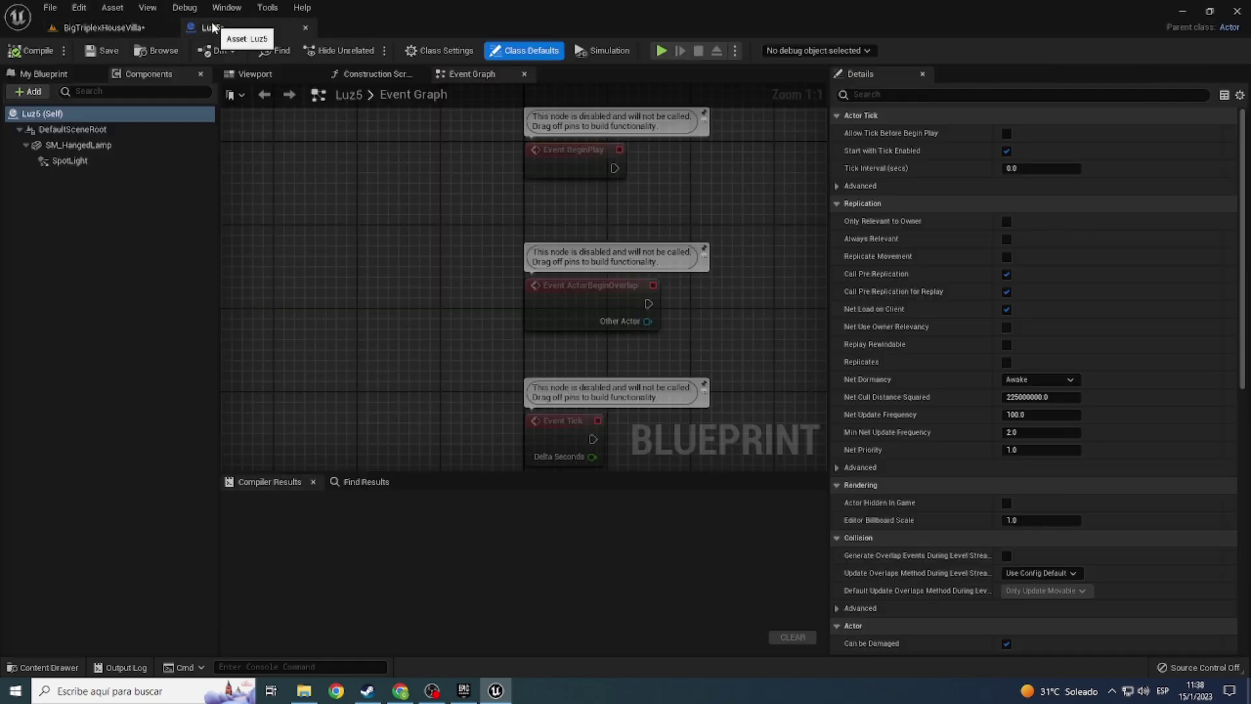
Step: Set SM_HangedLamp's Static Mesh to SM_LightWall in Luz5
left_click(62, 146)
left_click(255, 74)
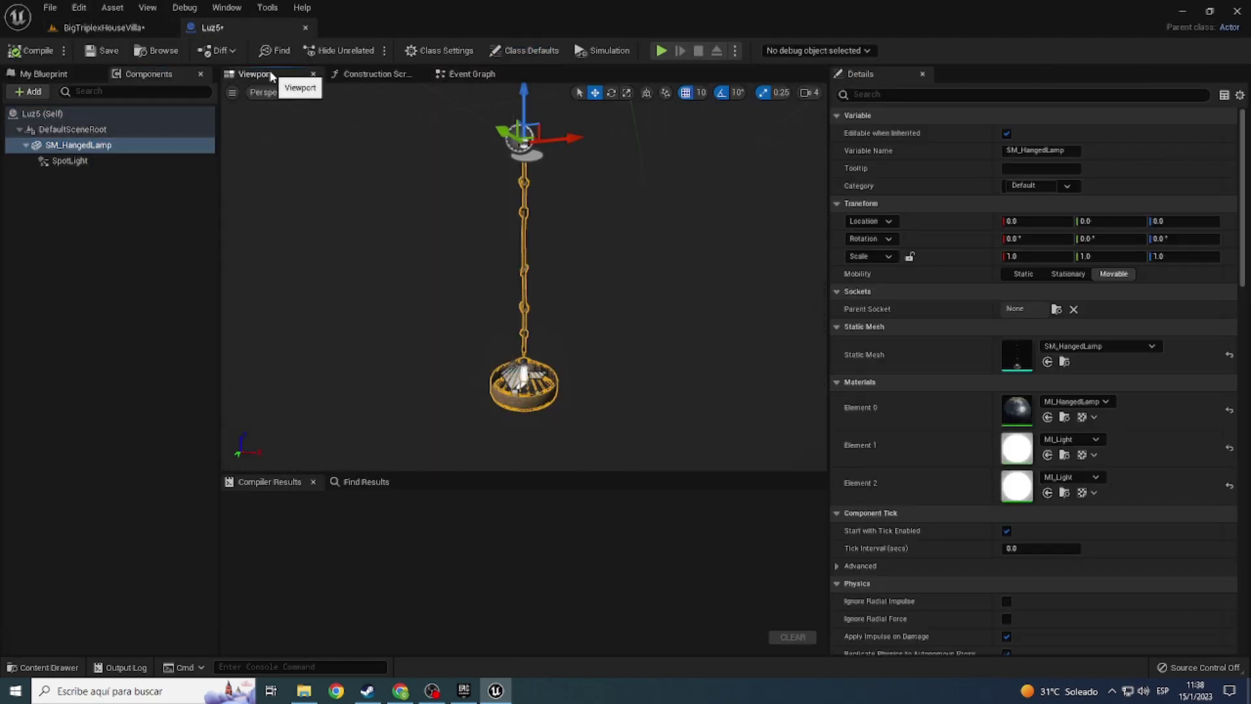
left_click(1047, 361)
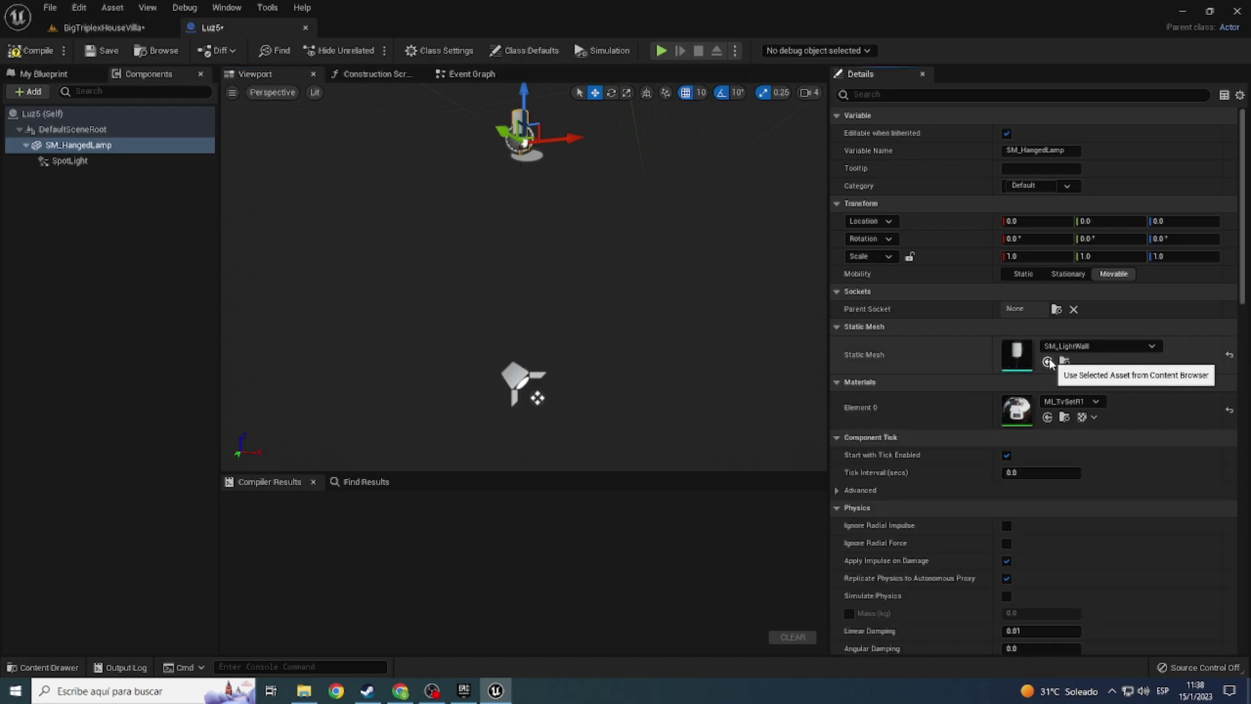
right_click_drag(555, 344, 556, 344)
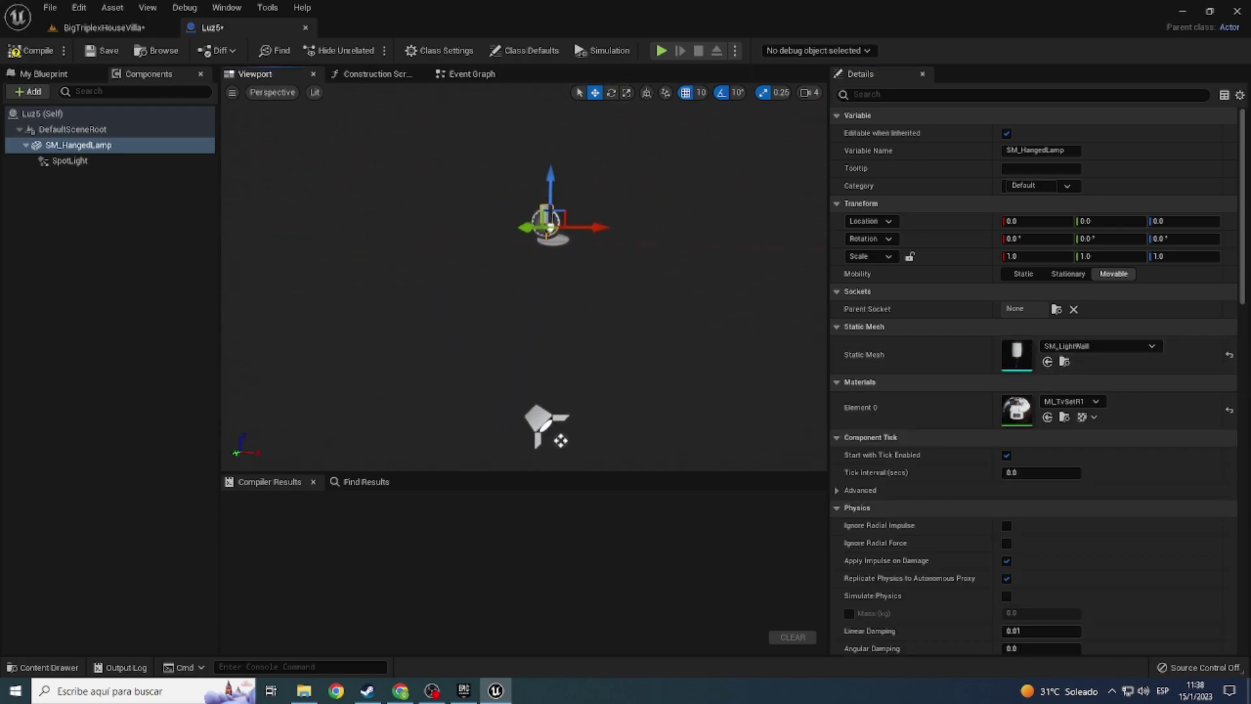
Step: Move the spotlight to 0, 10, 20 and rotate it to aim upward from the lamp top
left_click(53, 161)
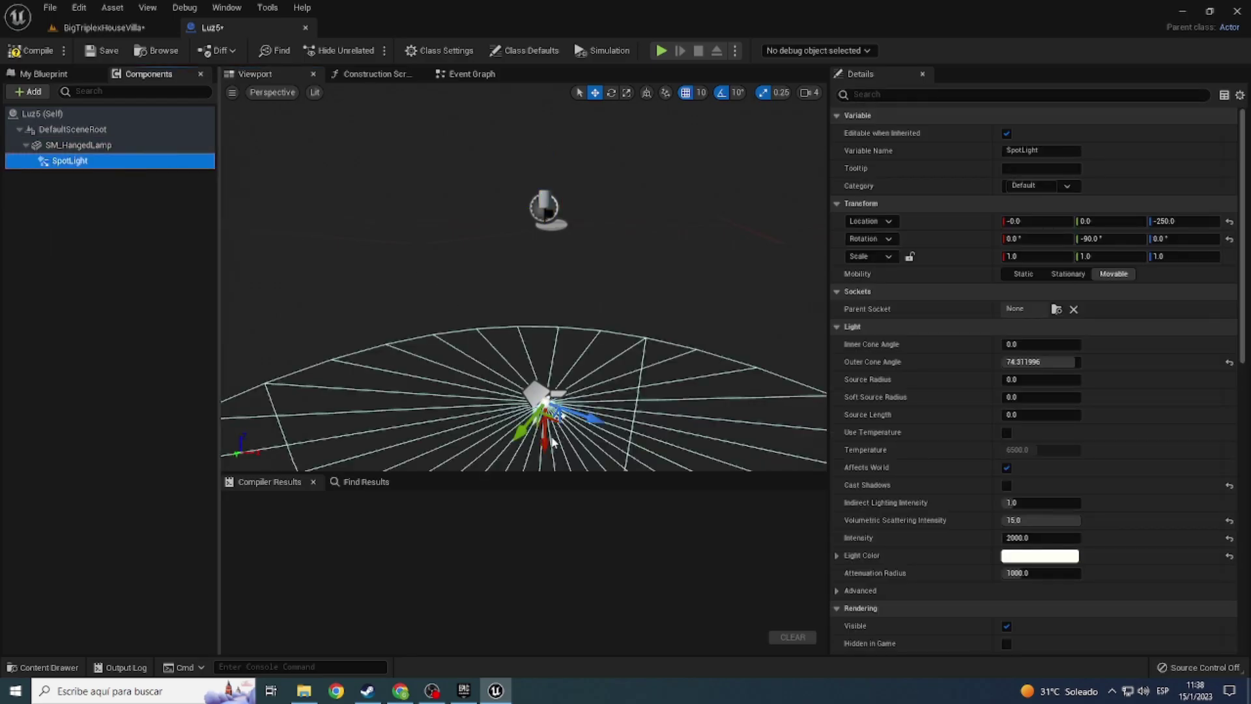
left_click_drag(552, 442, 517, 204)
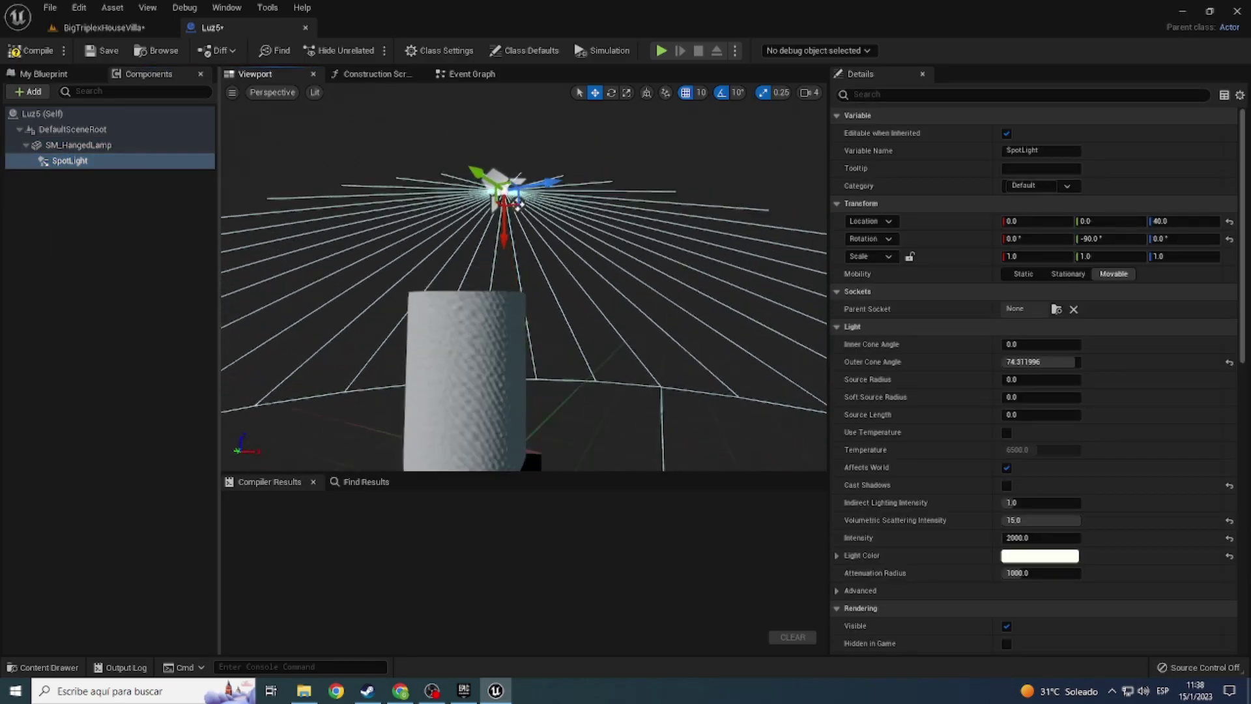
mouse_move(518, 204)
right_mouse_down()
mouse_move(687, 246)
mouse_move(635, 256)
right_mouse_up()
left_click_drag(634, 248, 631, 260)
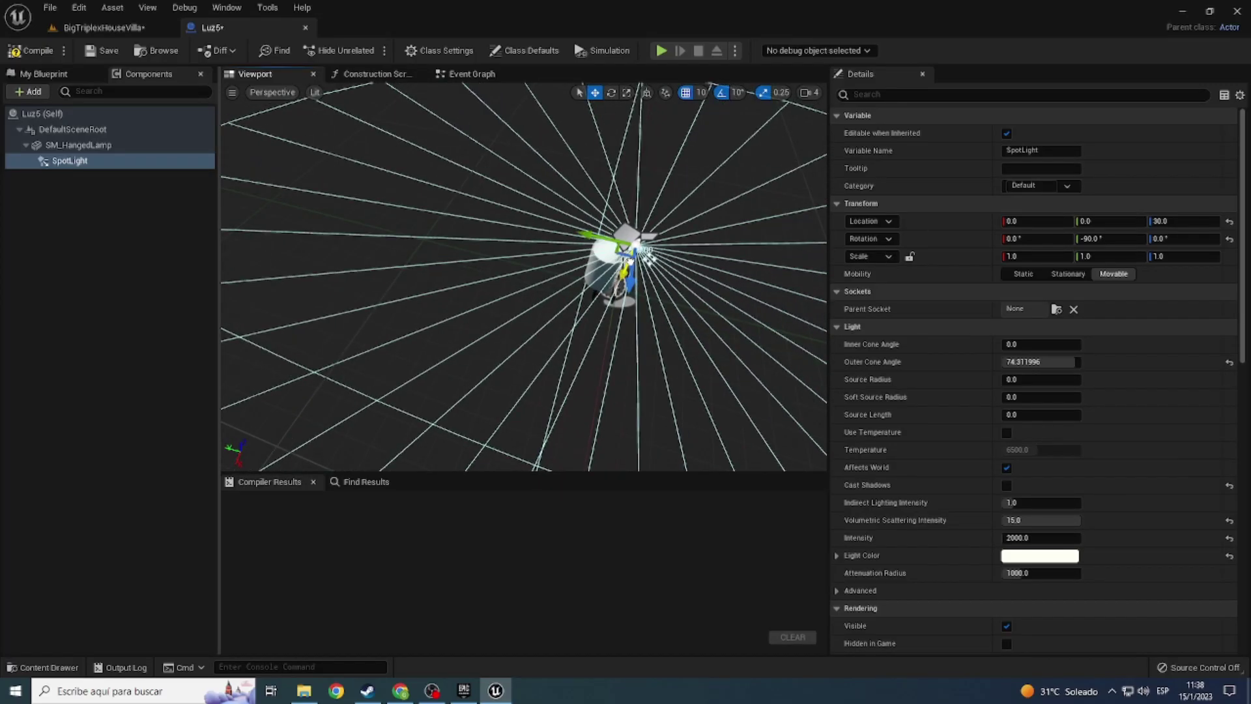
mouse_move(631, 260)
right_mouse_down()
mouse_move(613, 257)
mouse_move(584, 350)
right_mouse_up()
key("e")
mouse_move(556, 282)
left_mouse_down()
mouse_move(586, 306)
mouse_move(533, 329)
left_mouse_up()
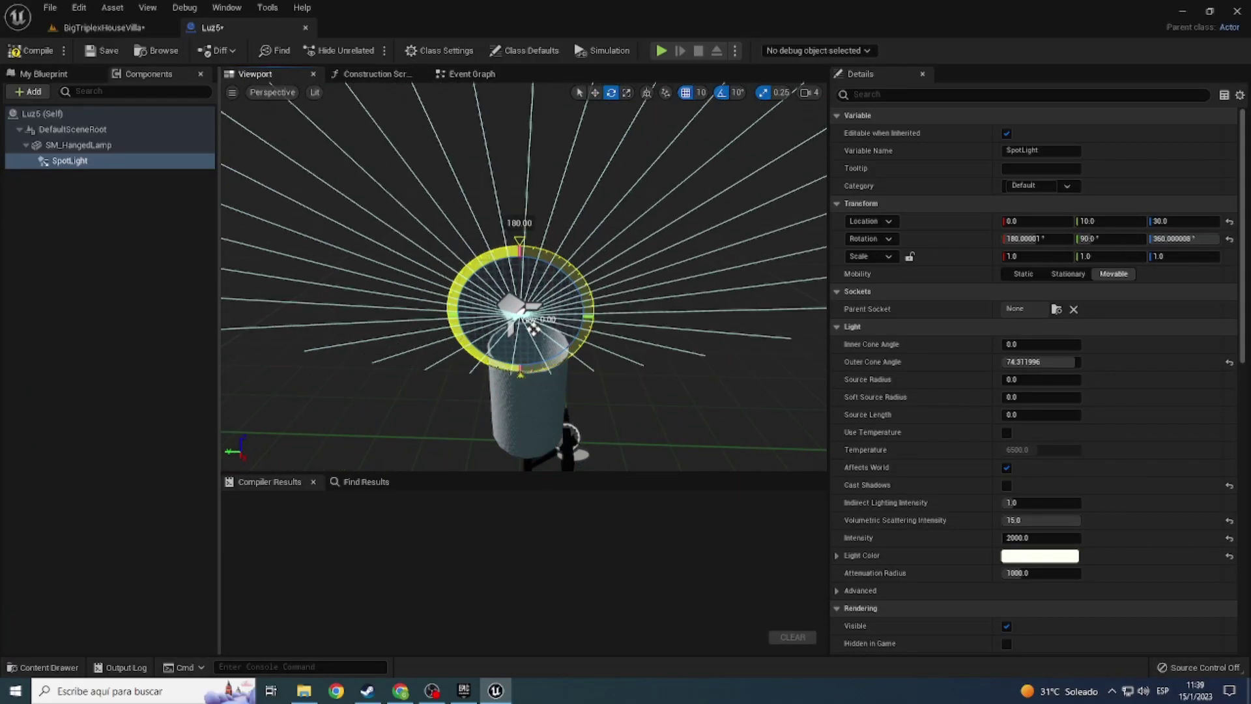
key("w")
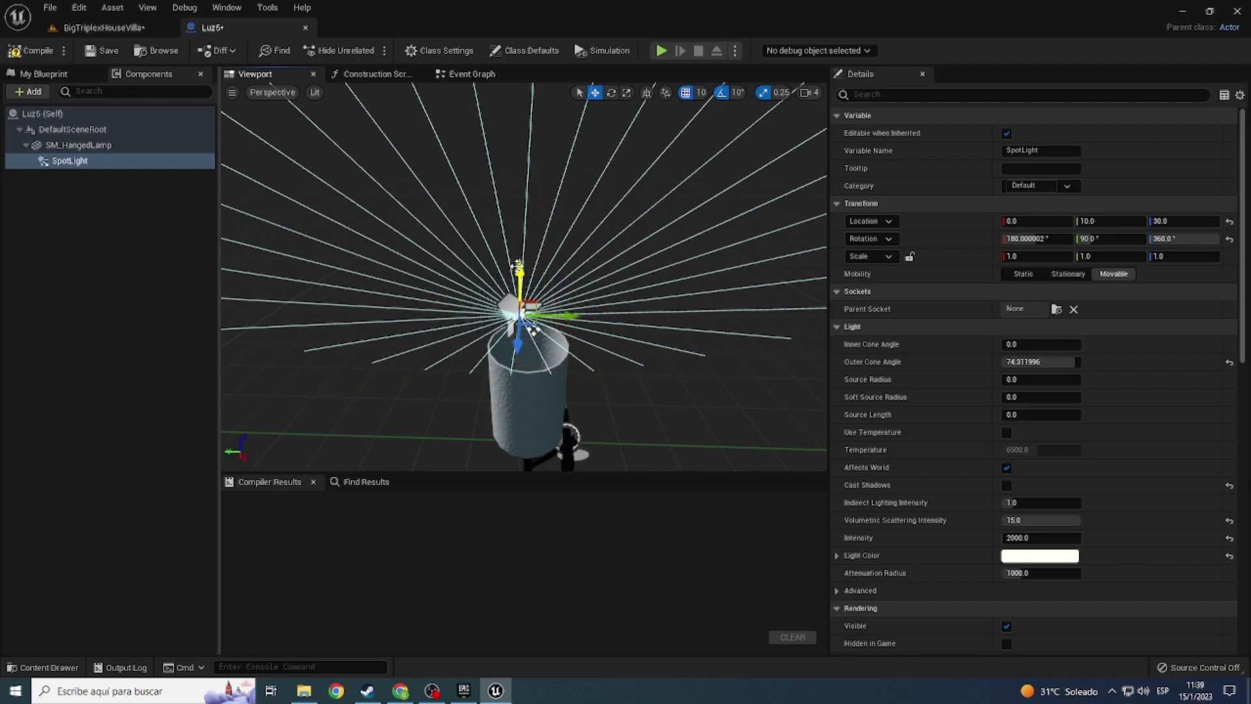
left_click_drag(523, 290, 524, 307)
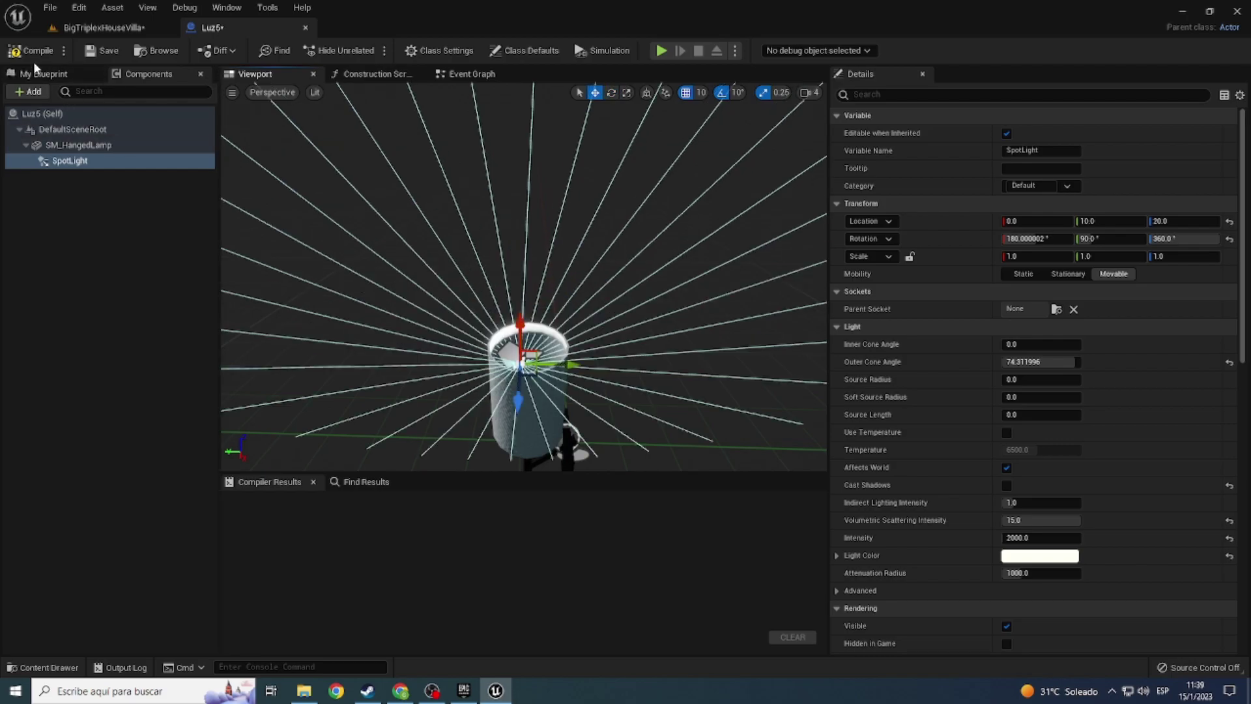
left_click(97, 29)
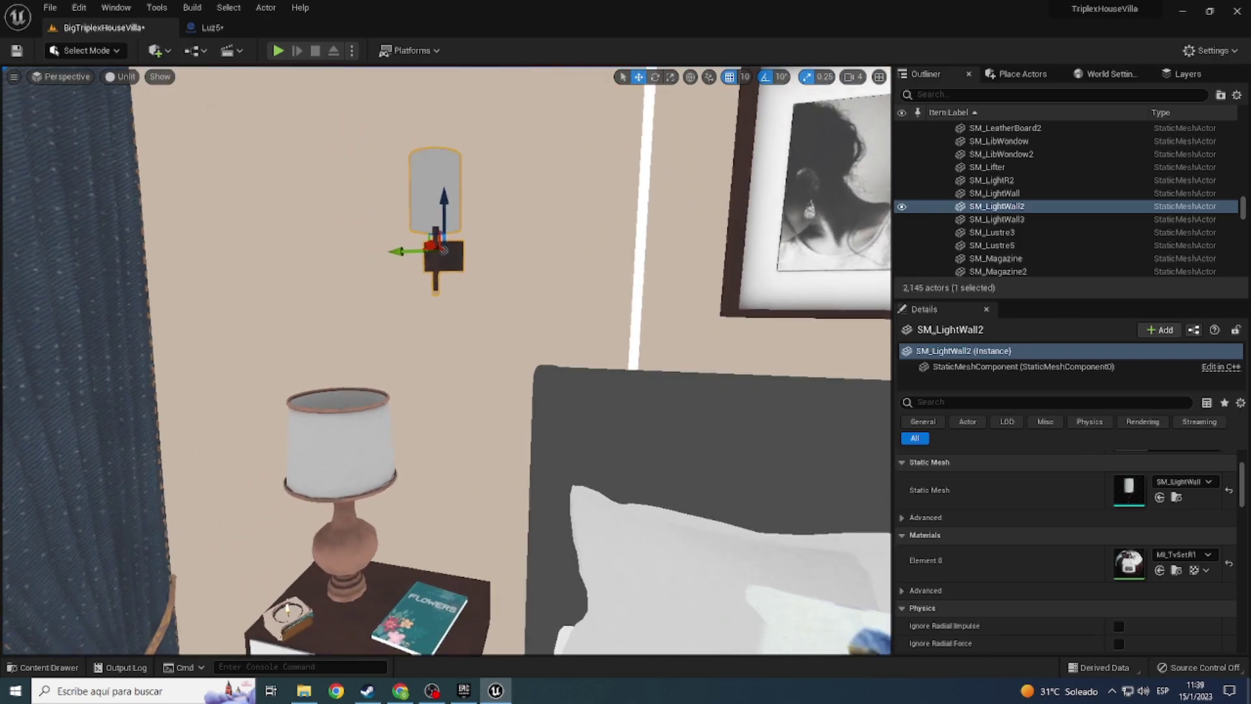
Step: Select the Luz5 blueprint in the BigTriplexHouseVilla/Luces folder
key("ctrl+space")
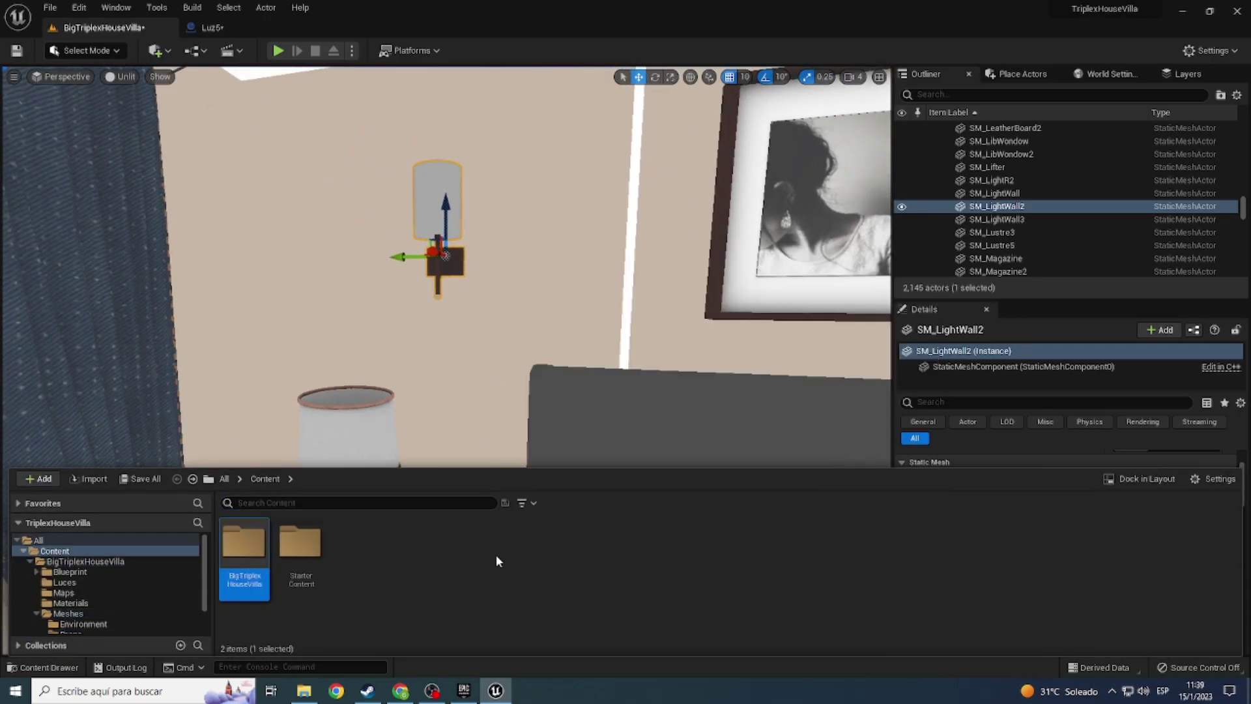
double_click(264, 594)
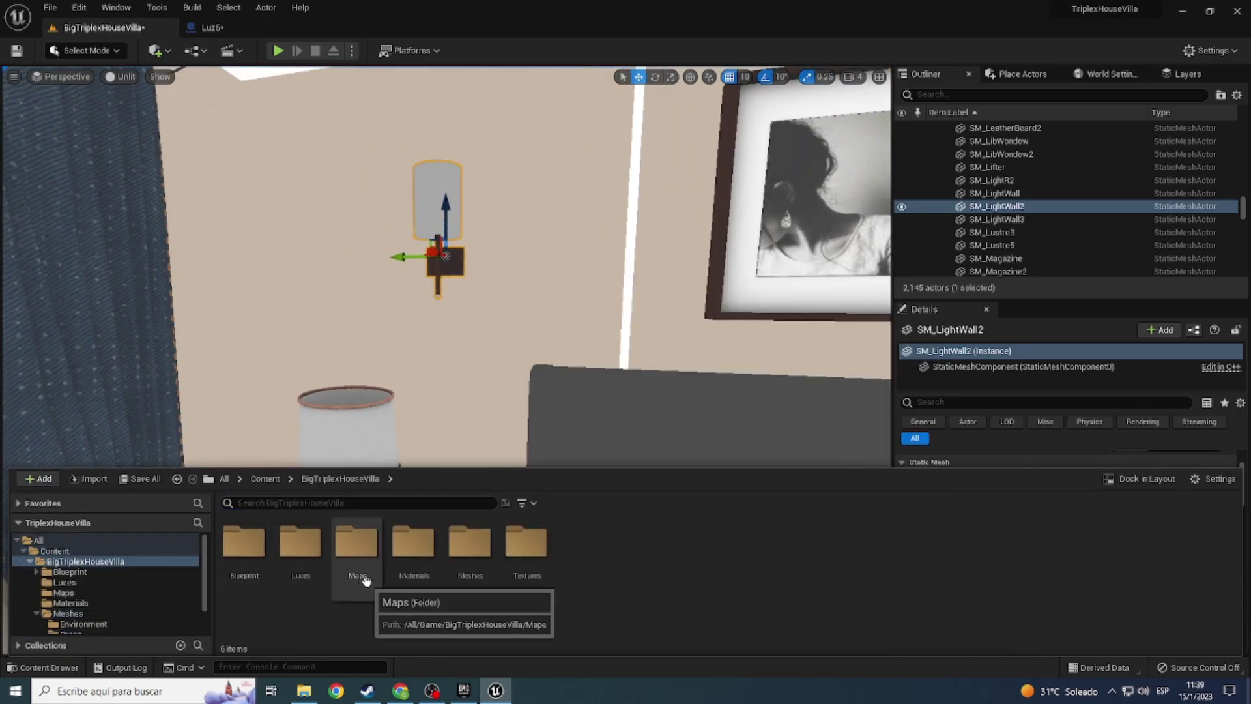
left_click(318, 583)
left_click(301, 589)
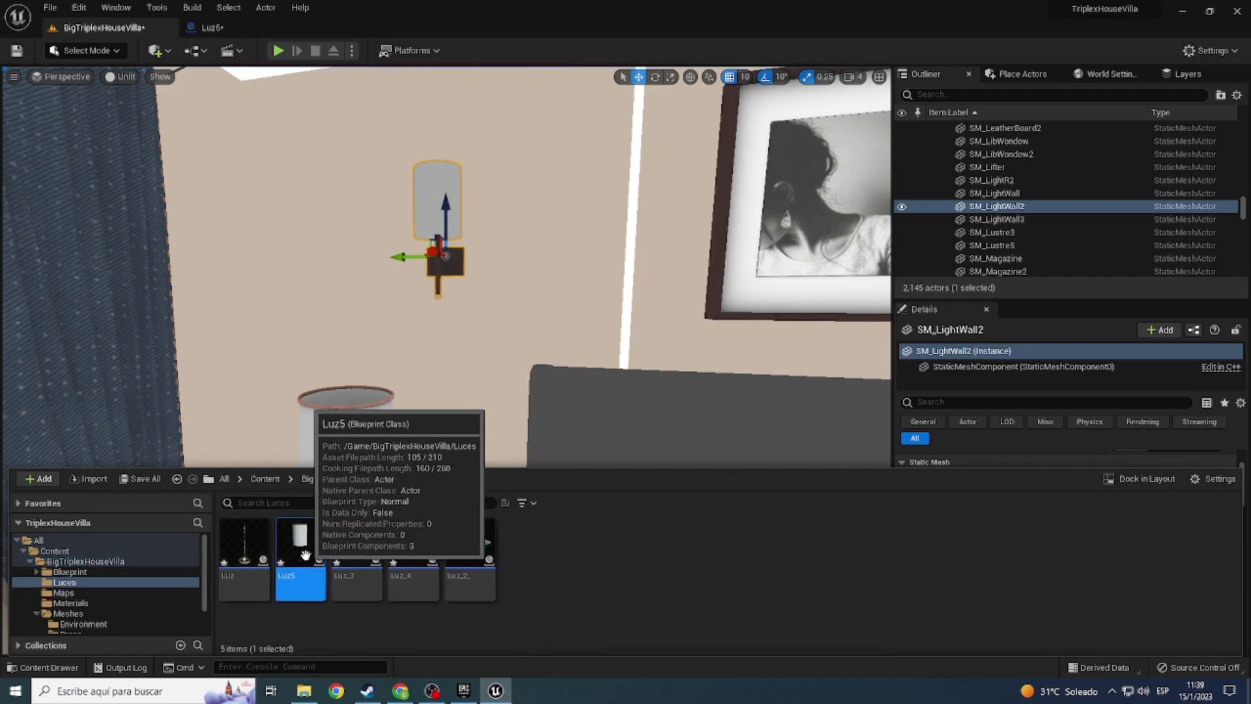
key("ctrl+space")
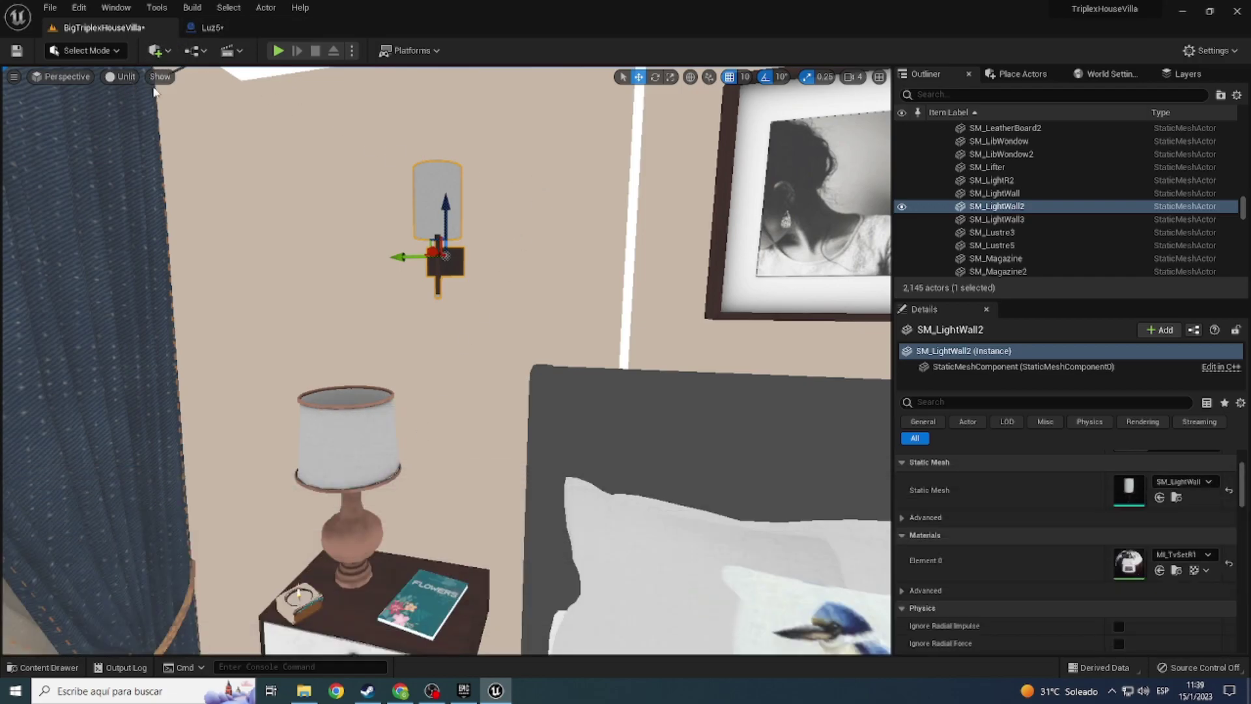
Step: Replace sconce SM_LightWall2 with Luz5, switch to Lit view, and reopen Luz5
right_click(431, 189)
mouse_move(540, 270)
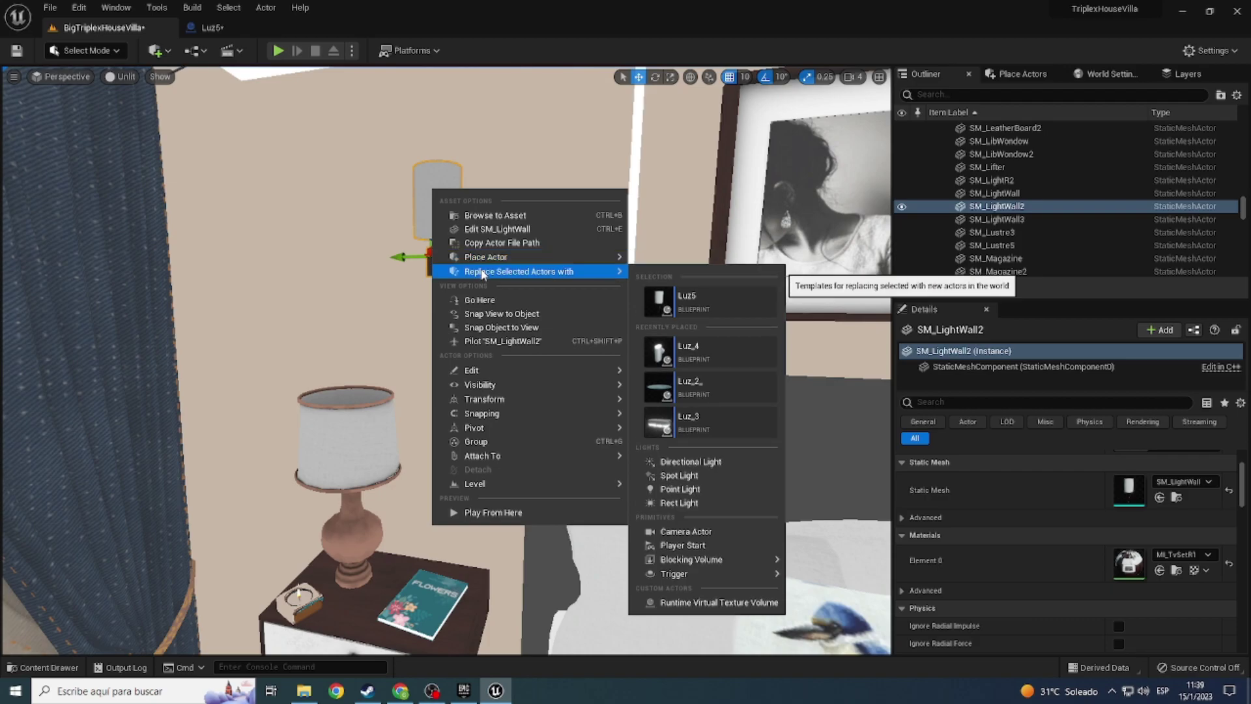
left_click(678, 292)
left_click(119, 76)
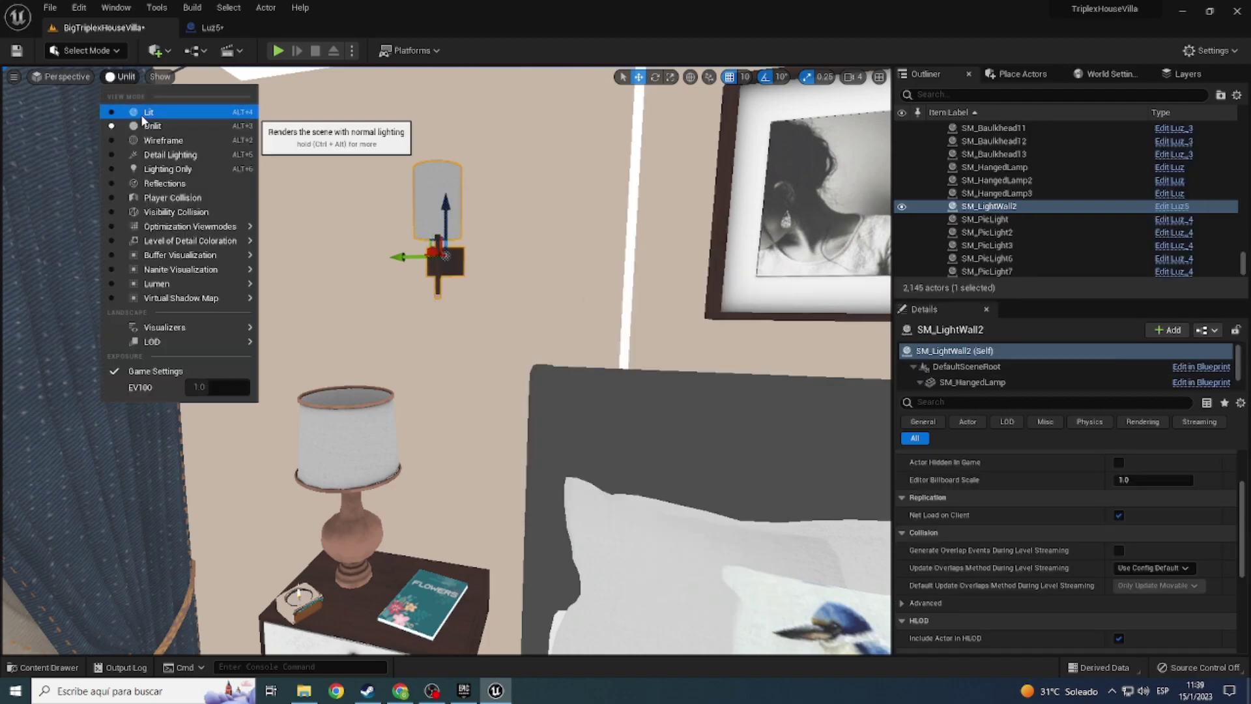
left_click(141, 116)
left_click_drag(449, 326, 423, 378)
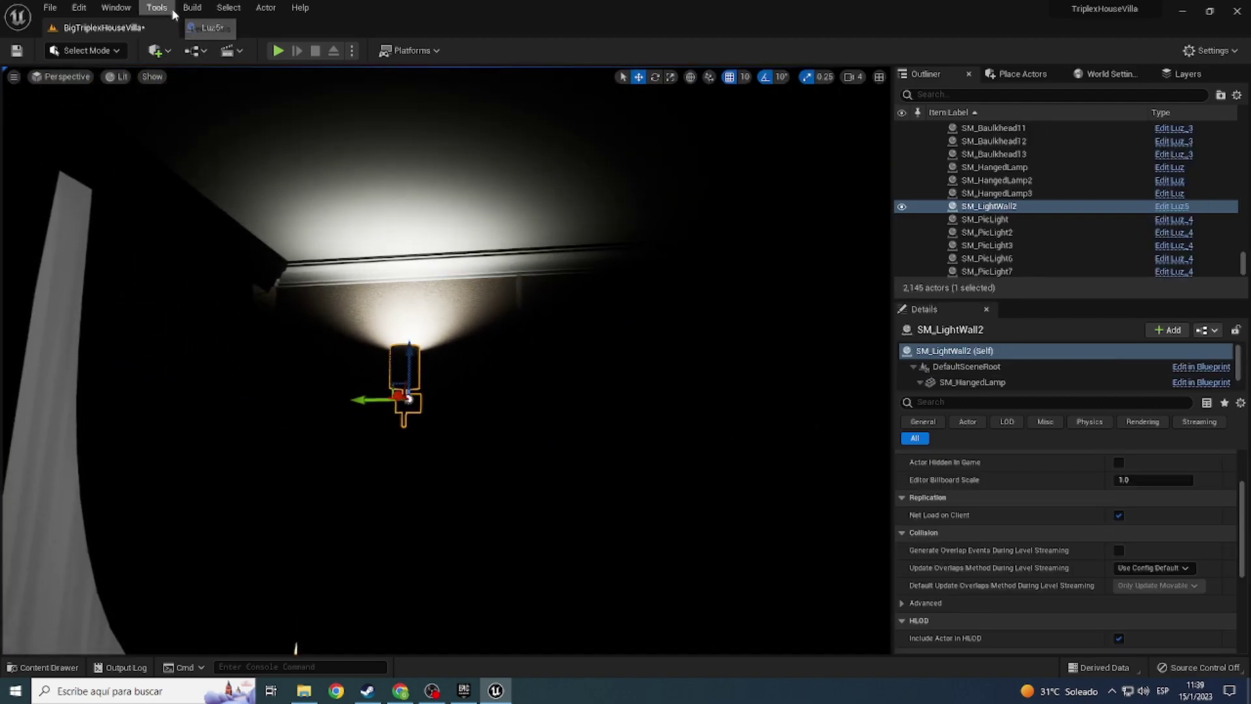
left_click(236, 31)
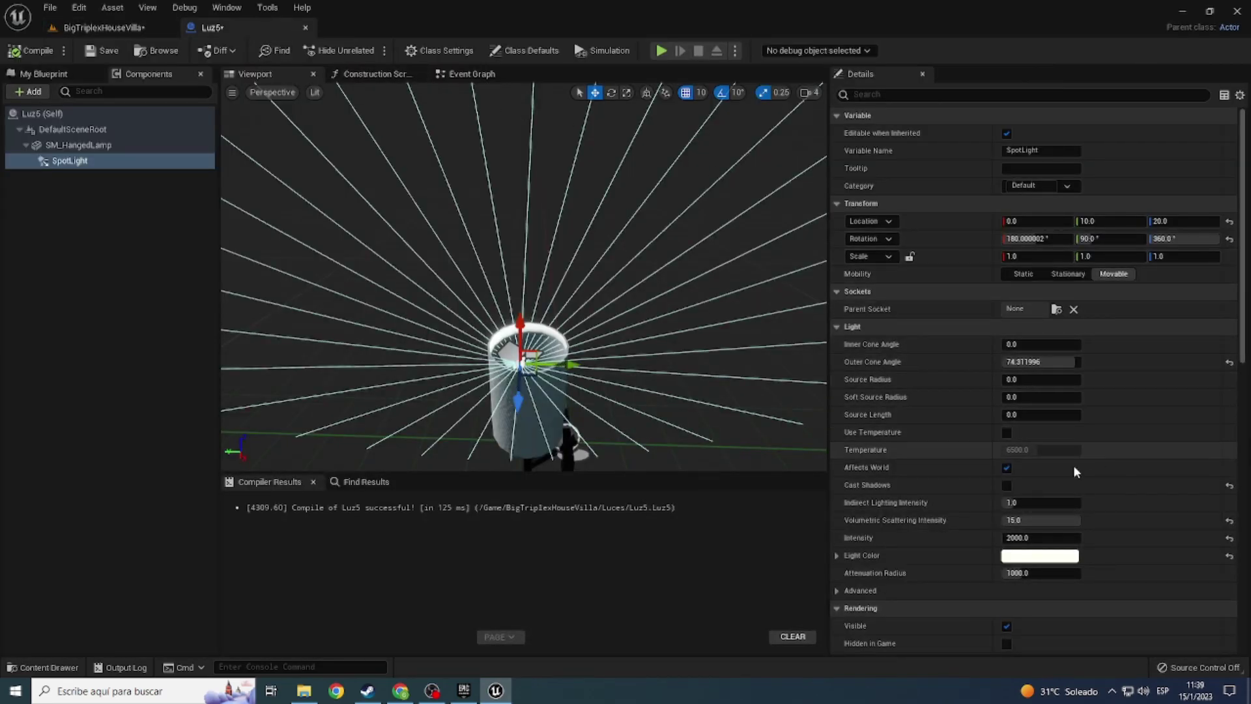
Step: Reduce the Luz5 spotlight's Outer Cone Angle from about 78.3° to 58.57°
left_click_drag(1029, 360, 1000, 362)
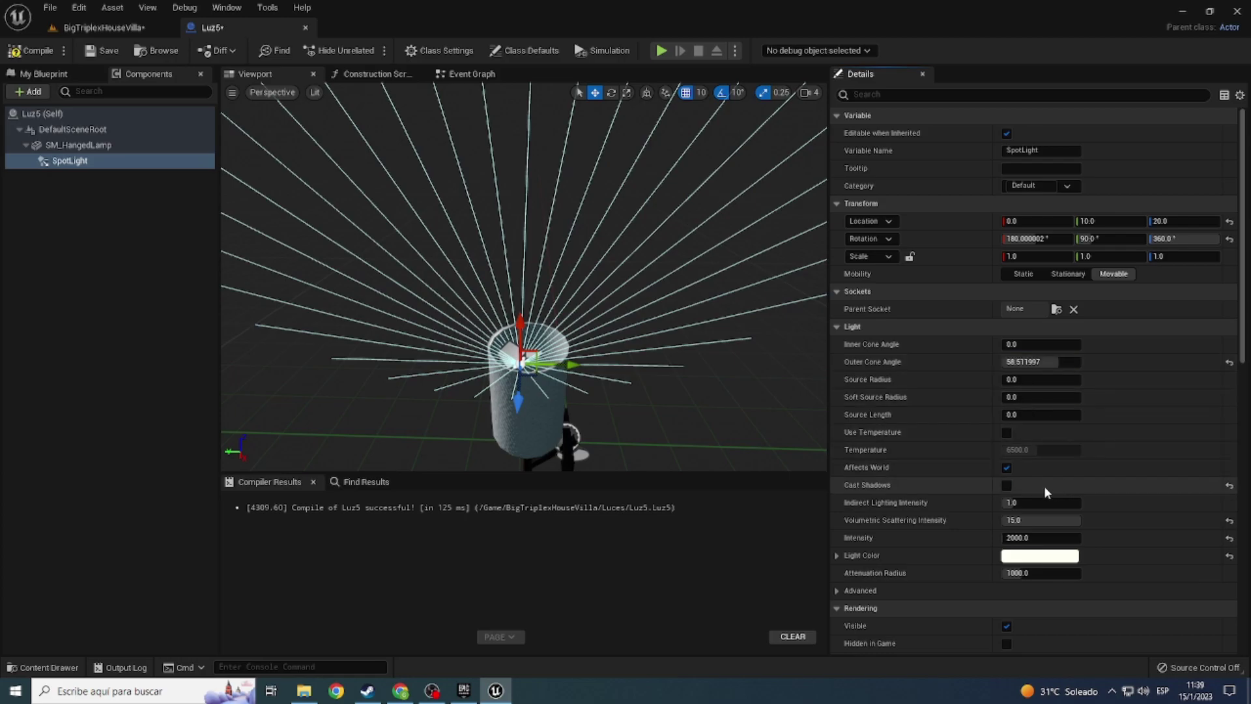
left_click(1030, 537)
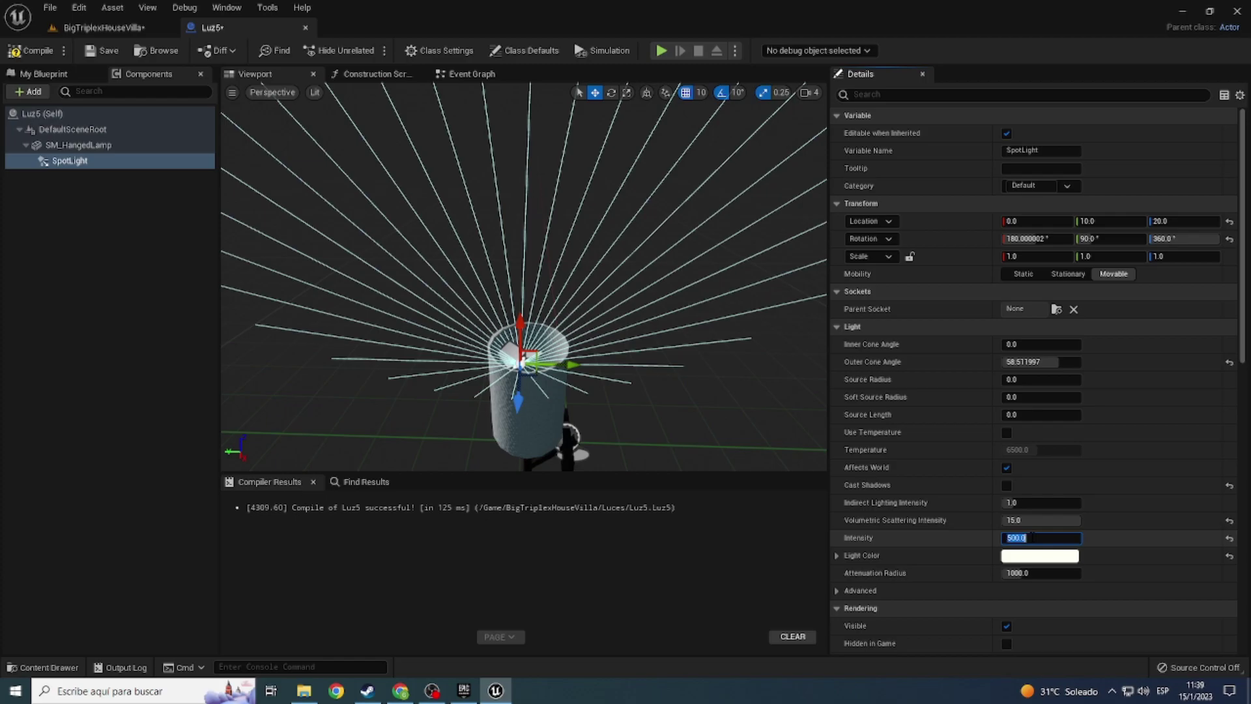
Step: Move the wall lamp lower in the house level, then undo the move
left_click(101, 27)
right_click_drag(295, 647, 305, 519)
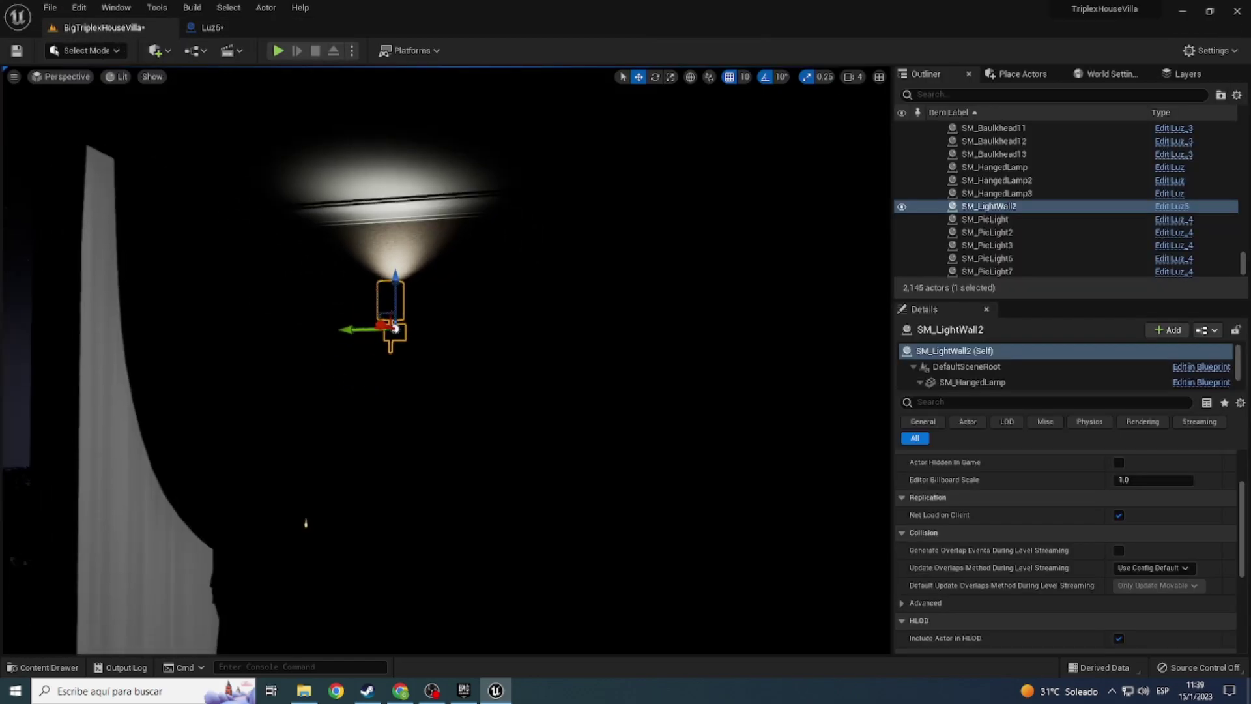
left_click_drag(394, 285, 387, 337)
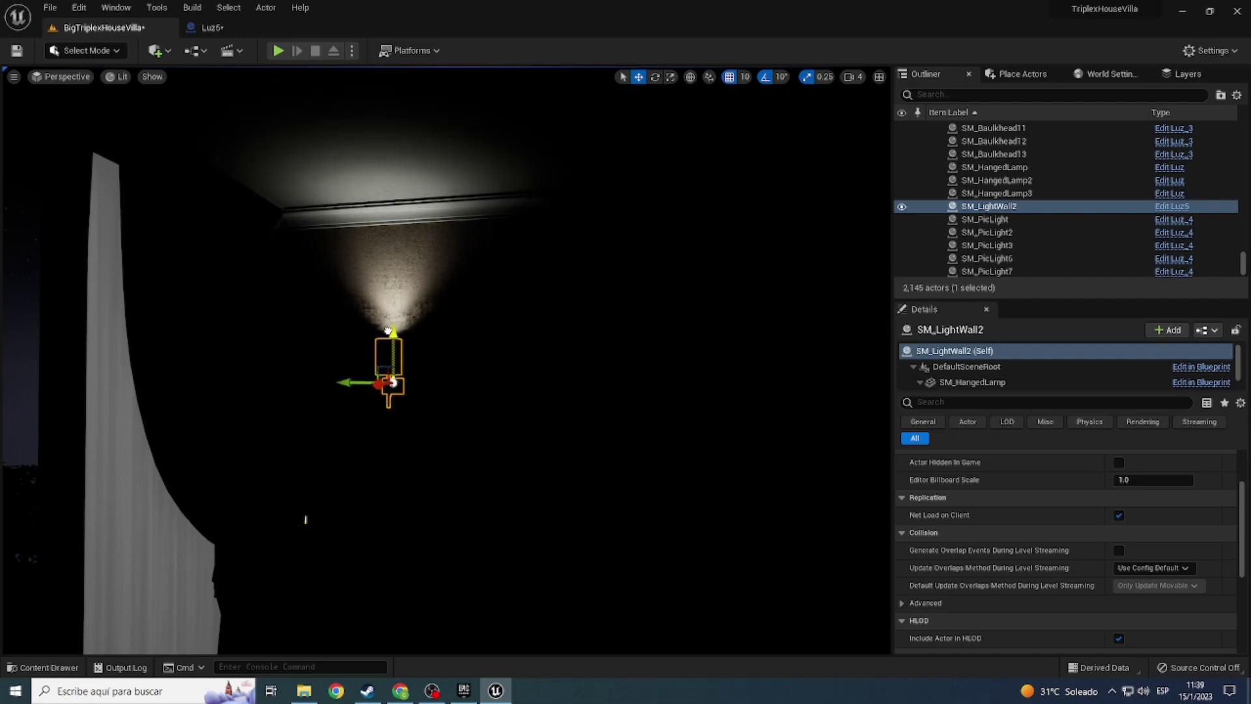
key("ctrl+z")
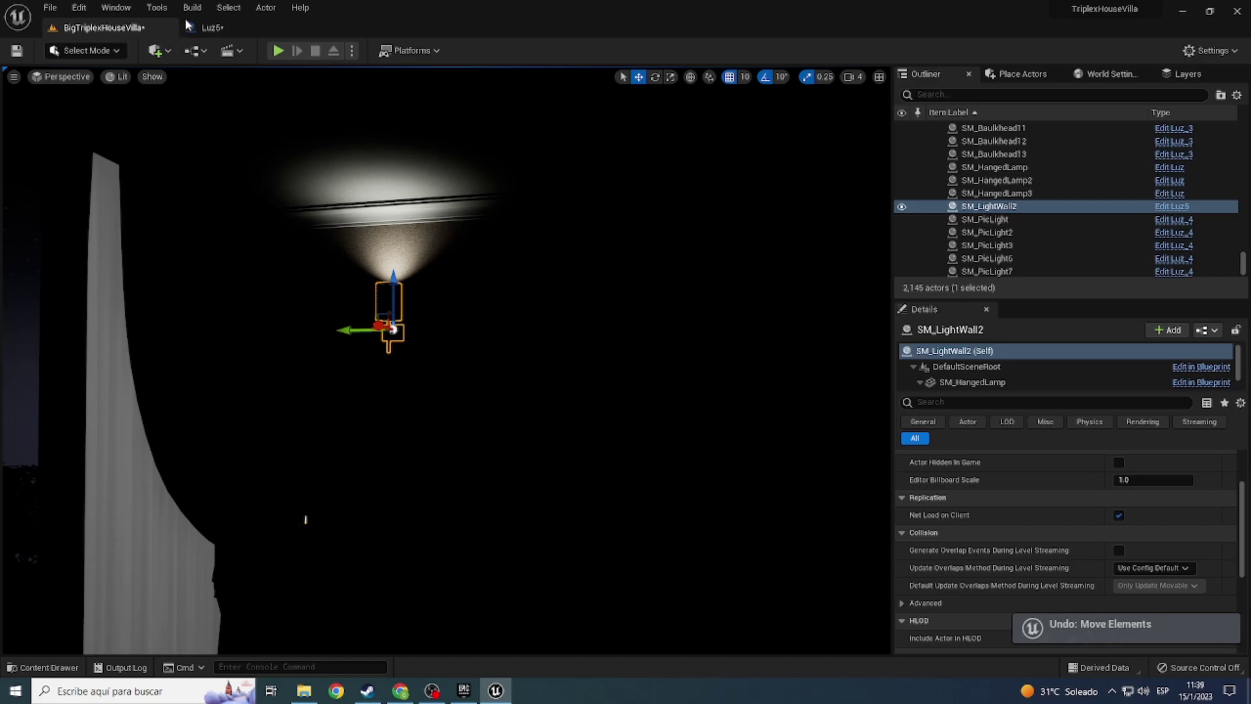
Step: Set Luz5's SpotLight Intensity to 100 and view the bedroom wall in Unlit mode
left_click(210, 27)
left_click(1017, 536)
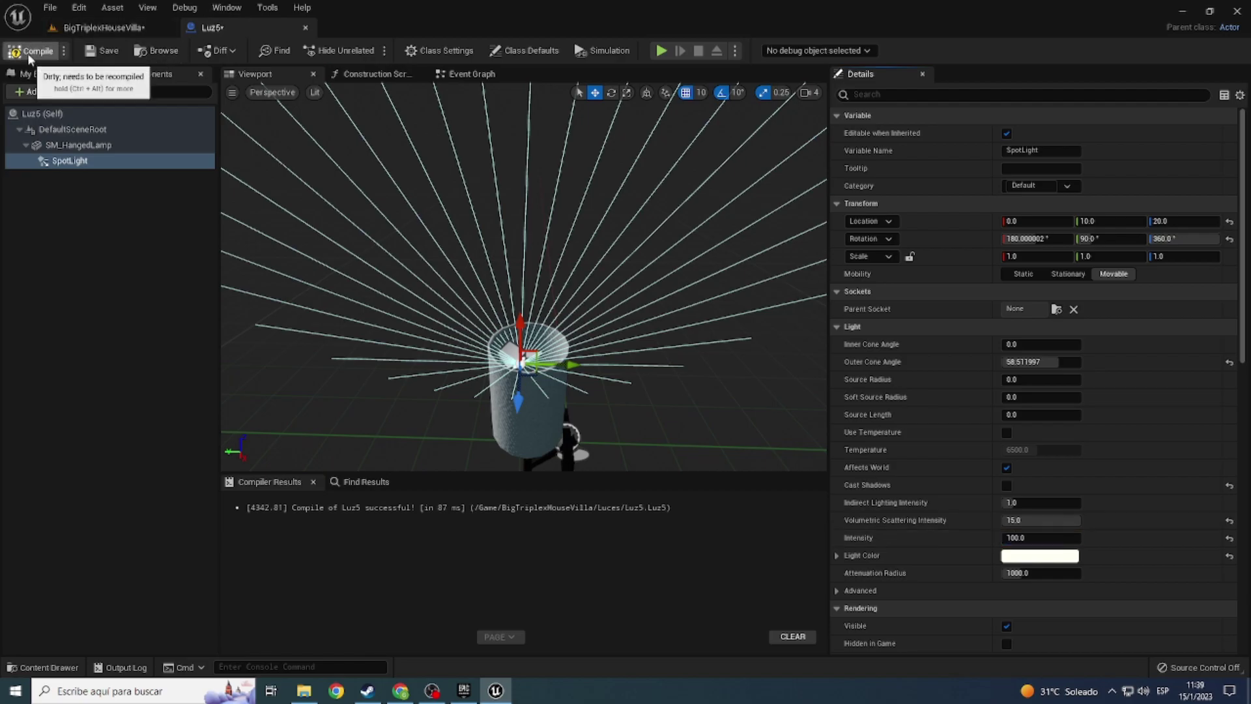
left_click(87, 31)
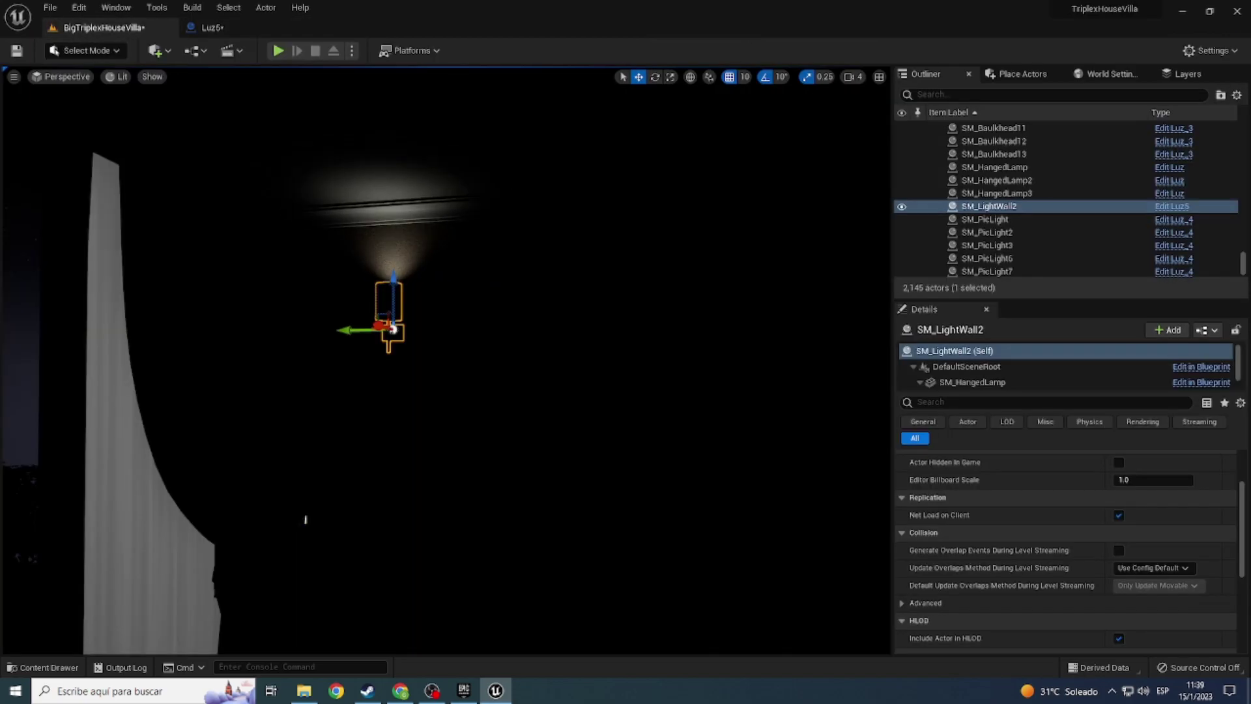
left_click(117, 77)
left_click(116, 120)
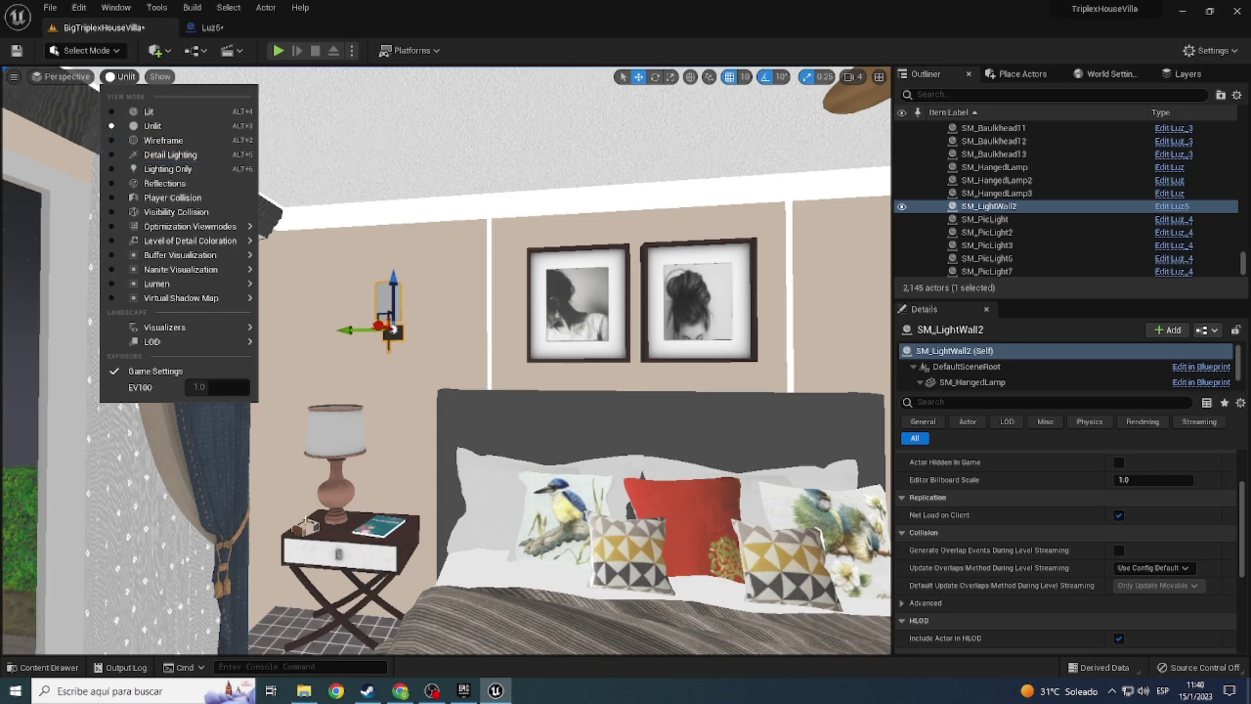
right_click_drag(247, 237, 277, 237)
Step: Replace the right wall sconce with the Luz5 blueprint
key("ctrl+space")
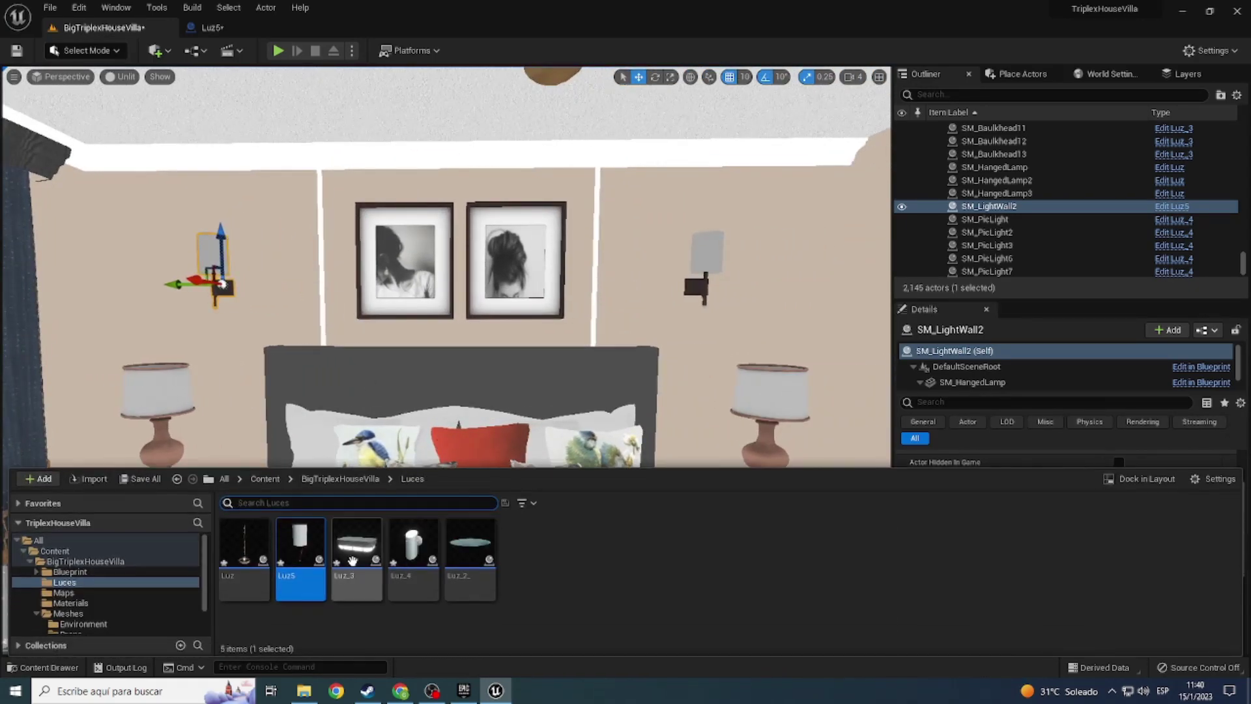
key("ctrl+space")
left_click(702, 270)
right_click(710, 267)
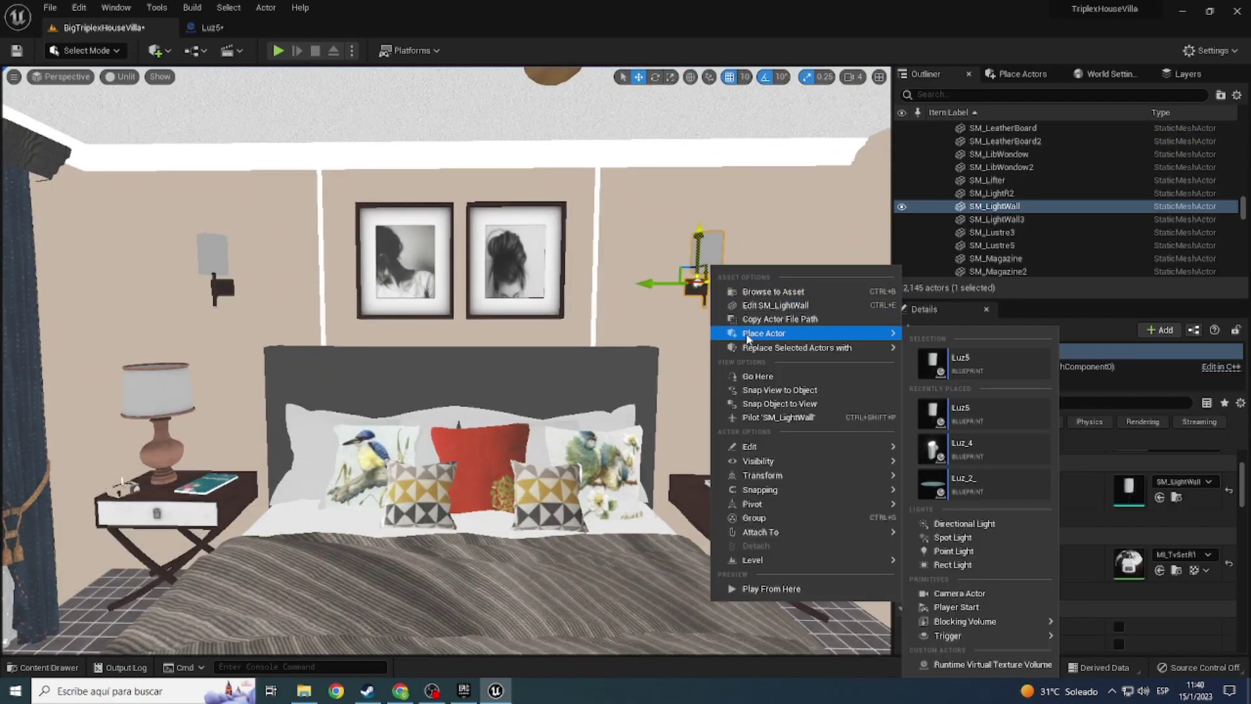
mouse_move(865, 349)
left_click(950, 362)
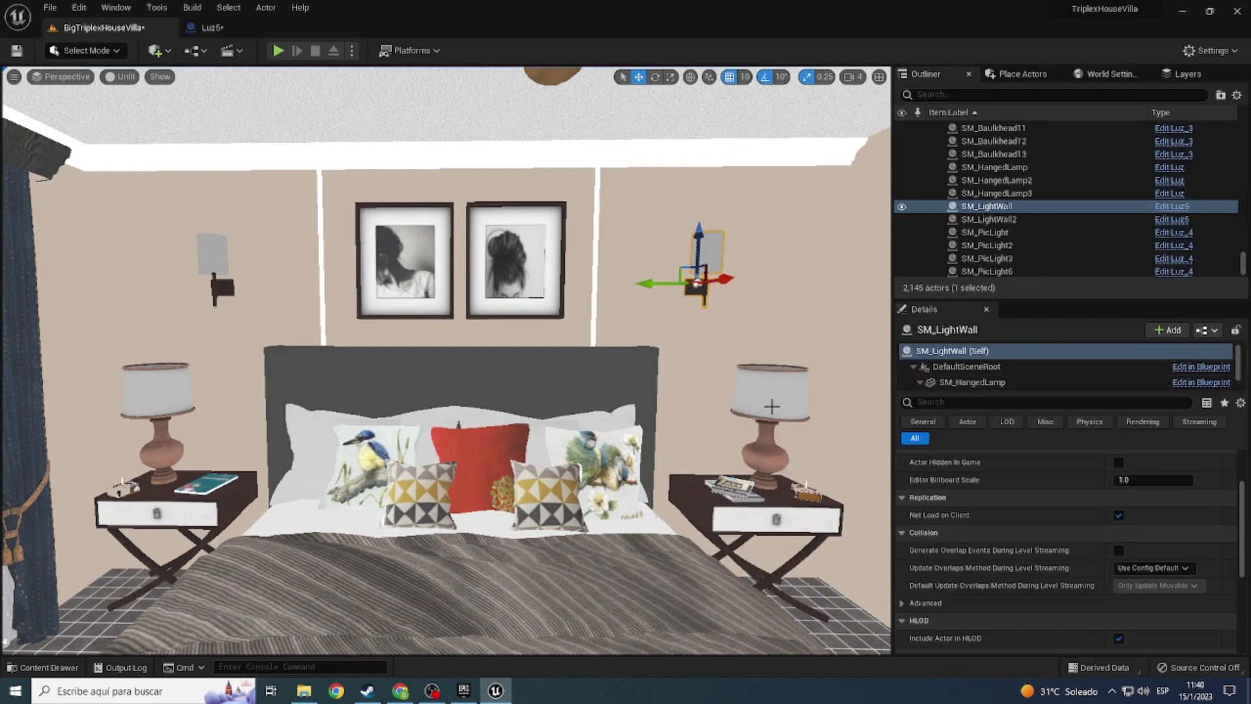
Step: Check the replaced sconce in Lit view, then return to Unlit
right_click_drag(619, 202, 561, 200)
left_click(123, 76)
left_click(127, 95)
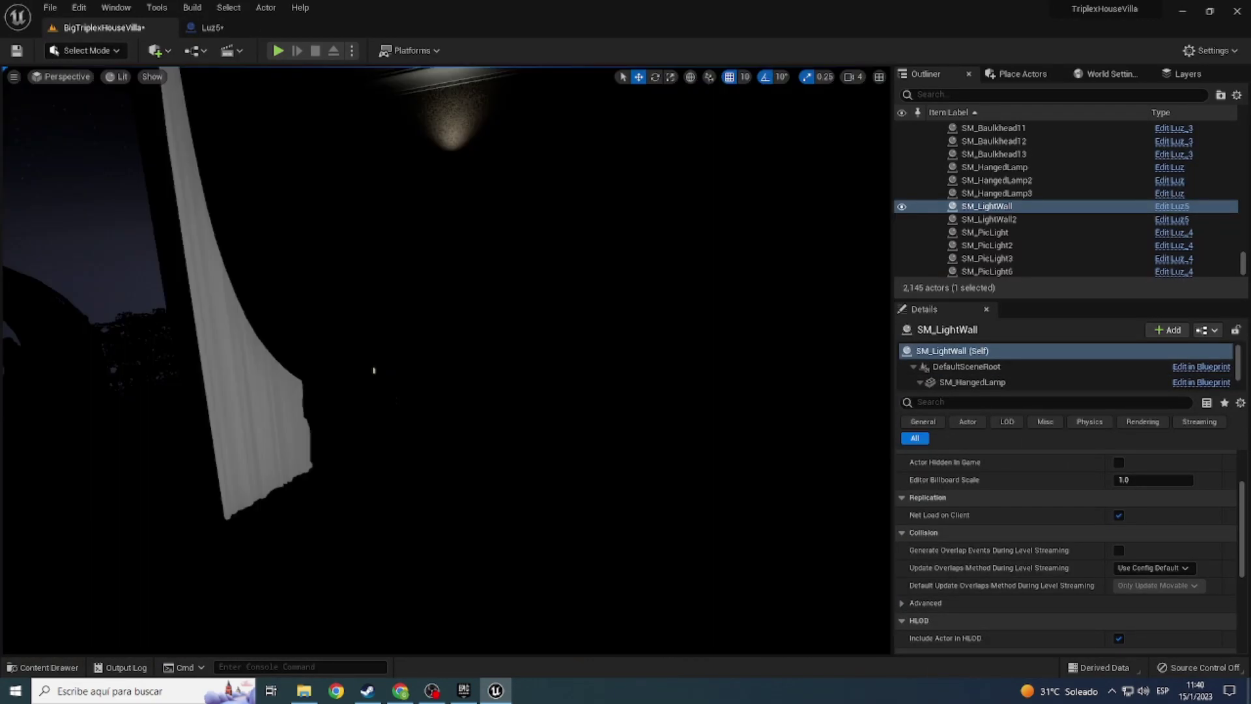
key("f")
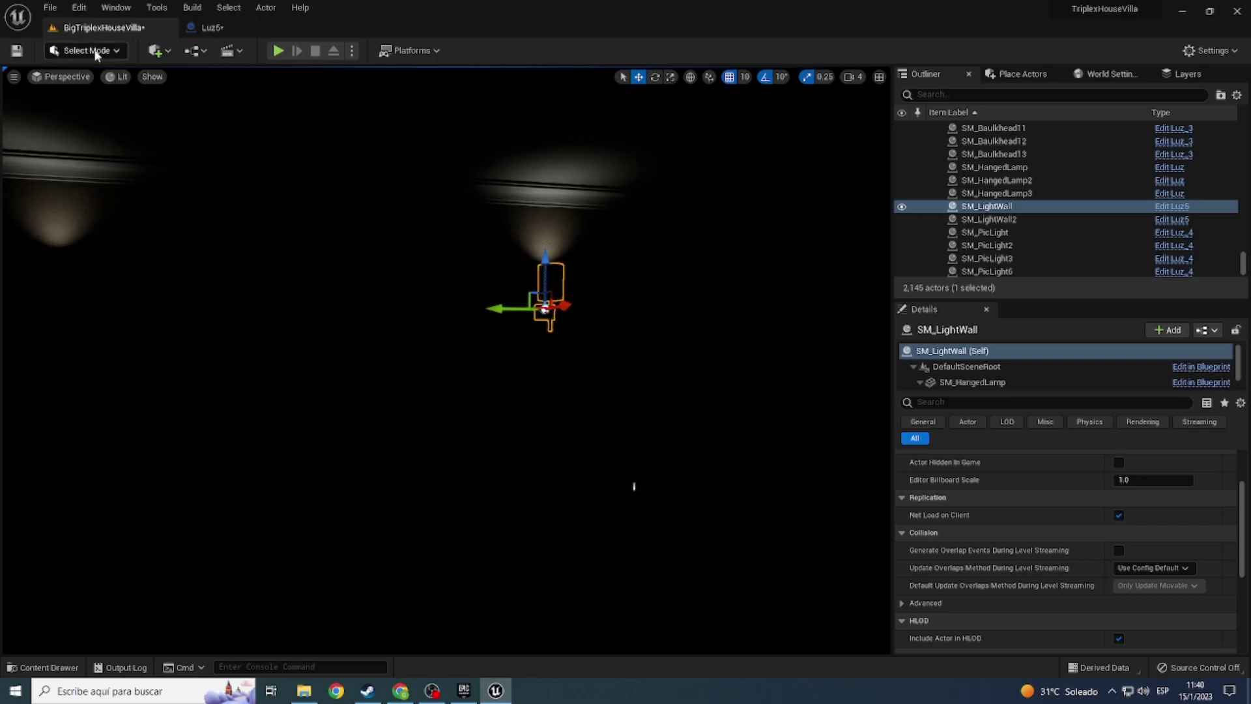
left_click(116, 77)
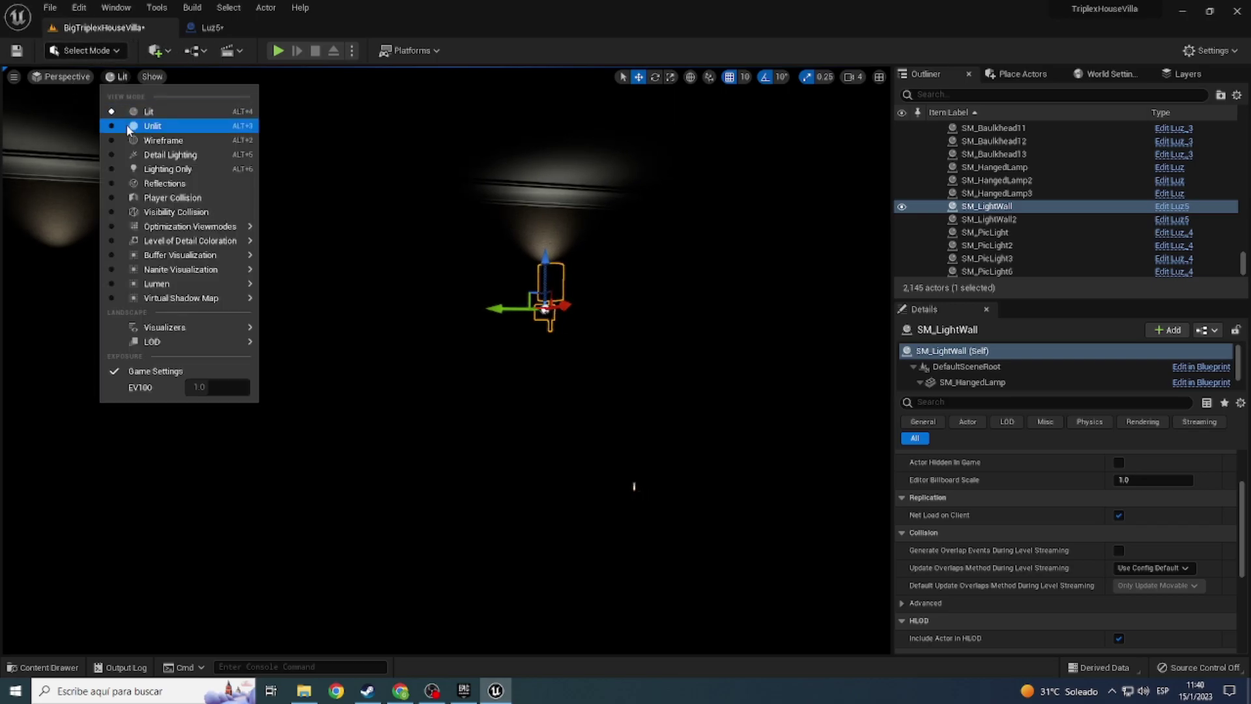
left_click(126, 124)
right_click_drag(554, 297, 511, 276)
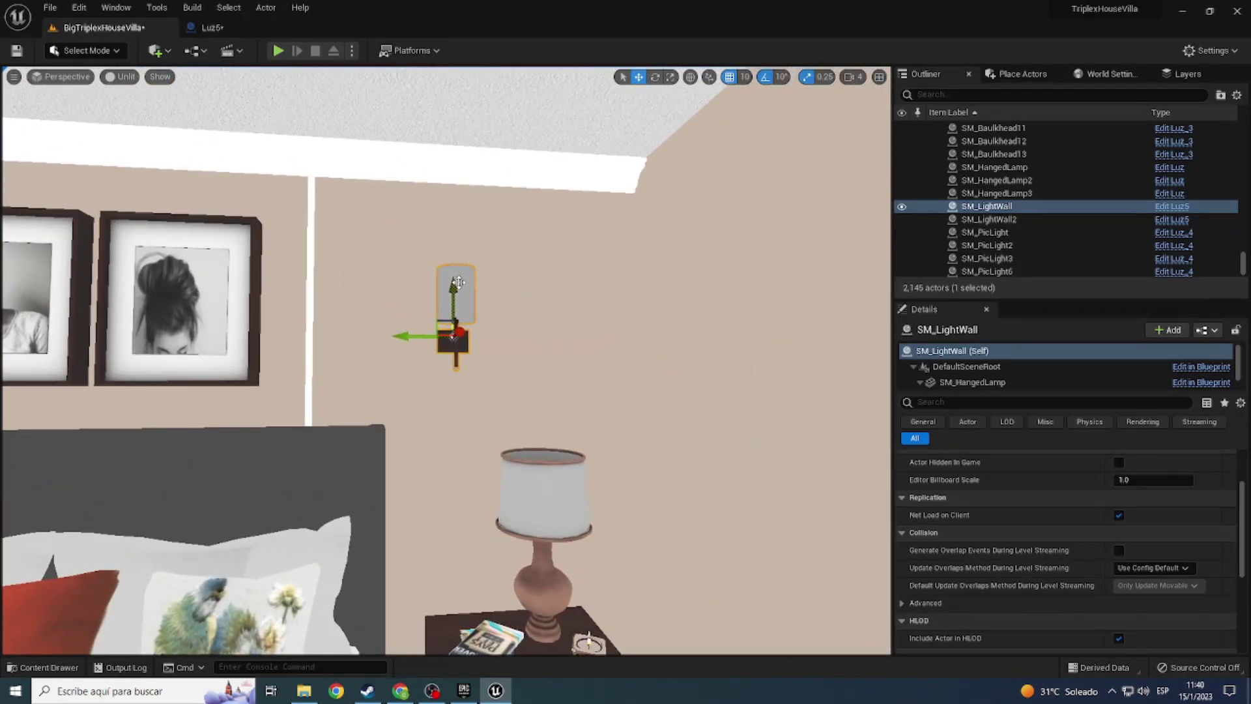
Step: Delete both wall sconces beside the framed pictures
left_click(525, 500)
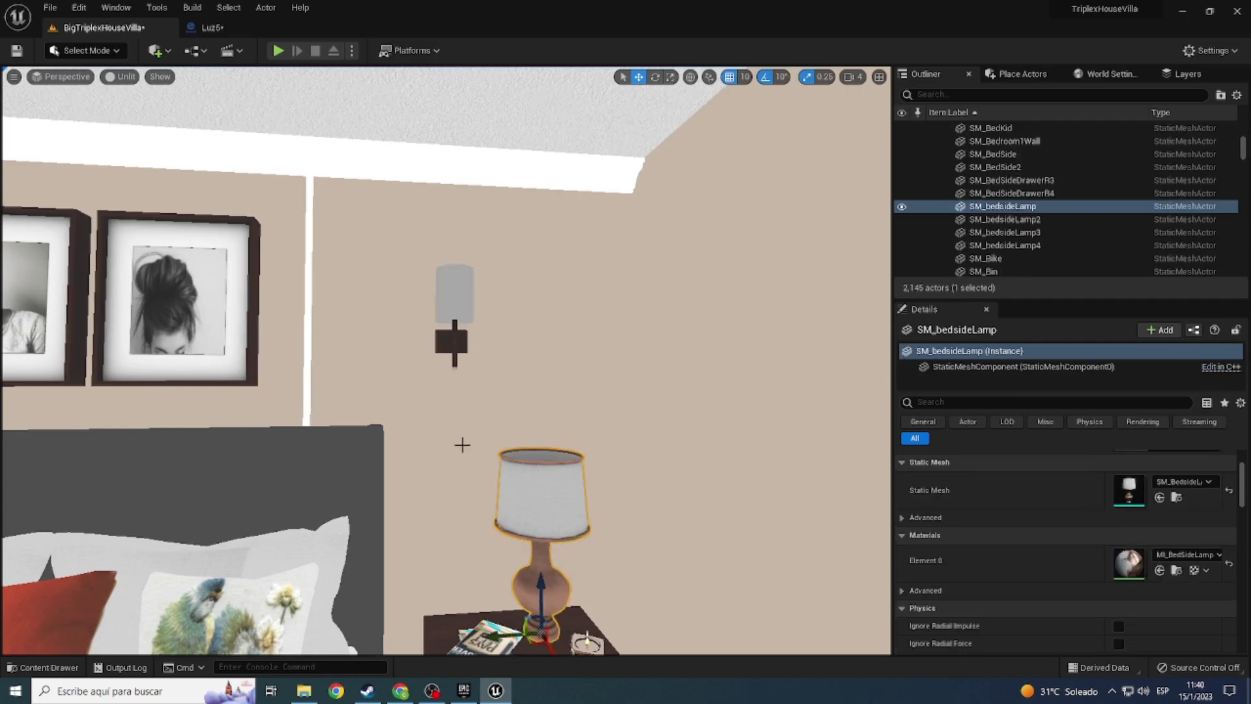
left_click(454, 306)
right_click_drag(370, 240, 329, 247)
key("Delete")
left_click(329, 248)
key("Delete")
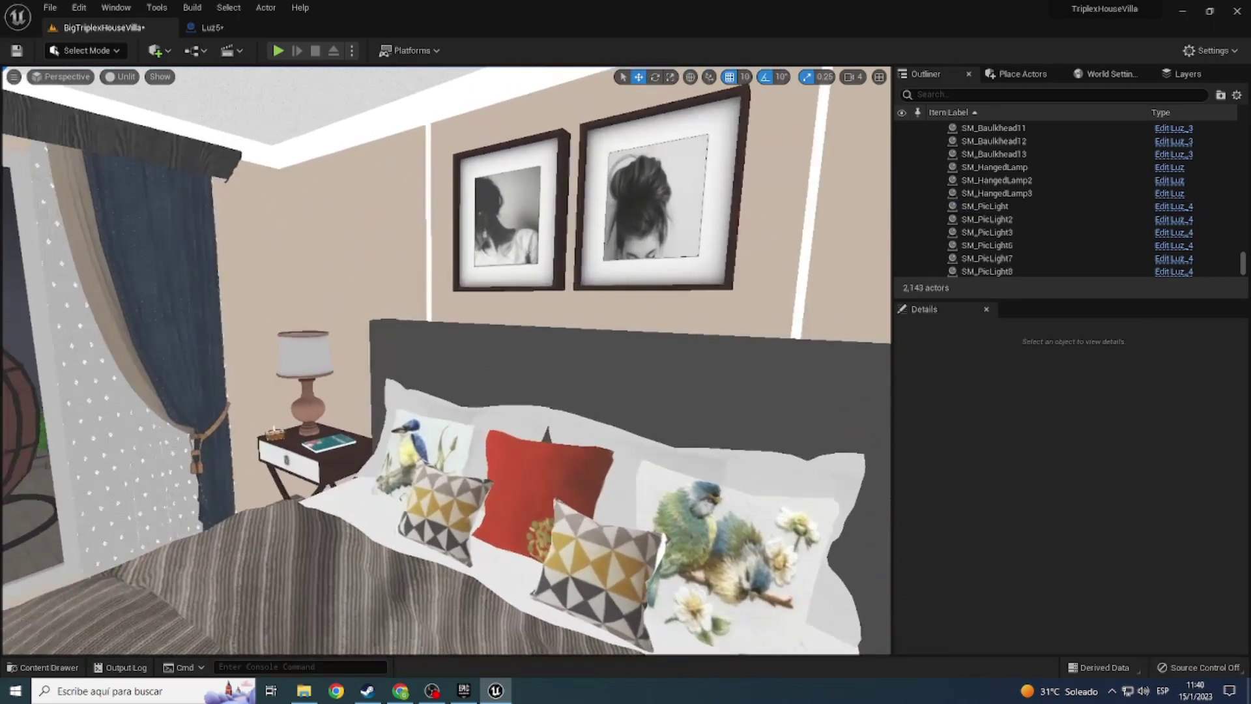
Step: Select the nightstand bedside lamp and locate its mesh among the assets
left_click(413, 358)
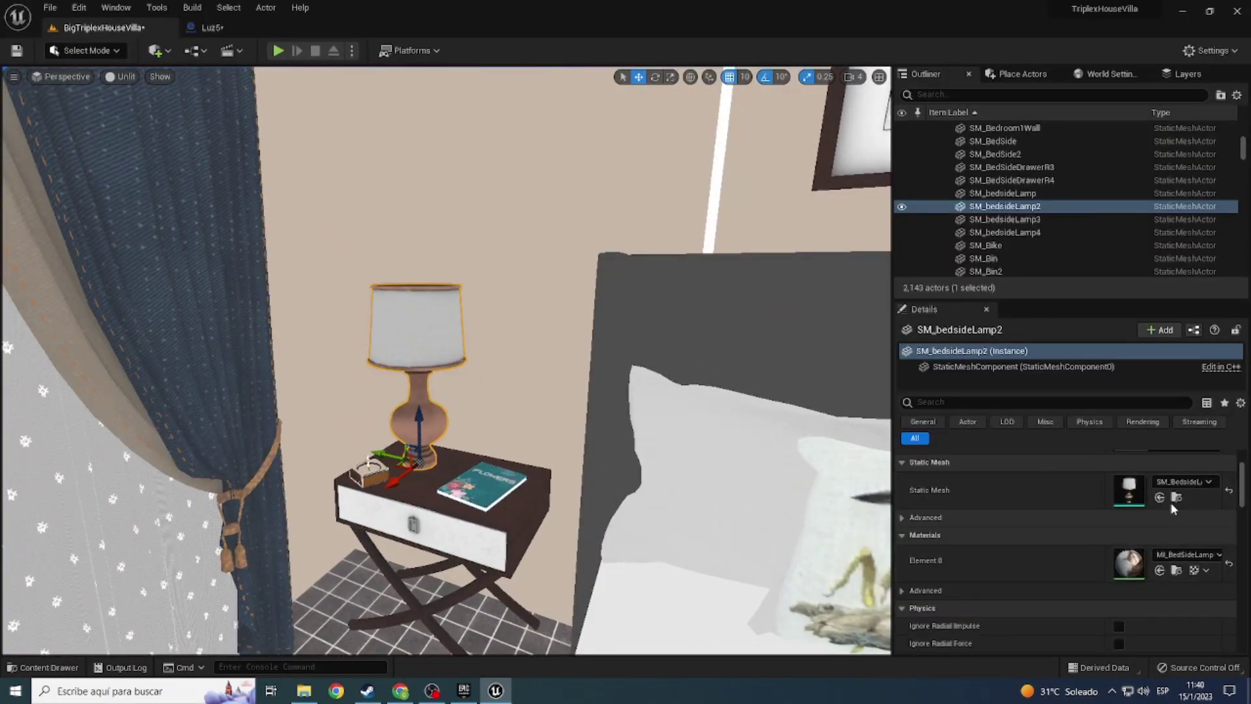
key("ctrl+space")
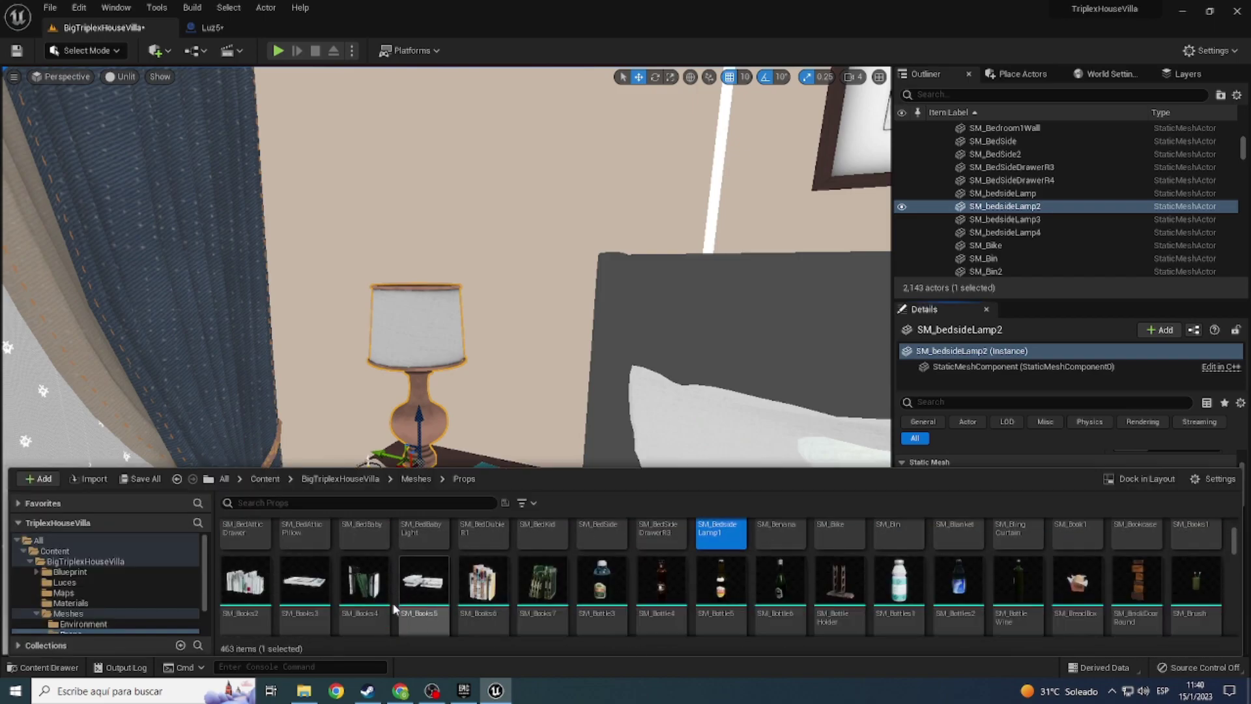
key("ctrl+space")
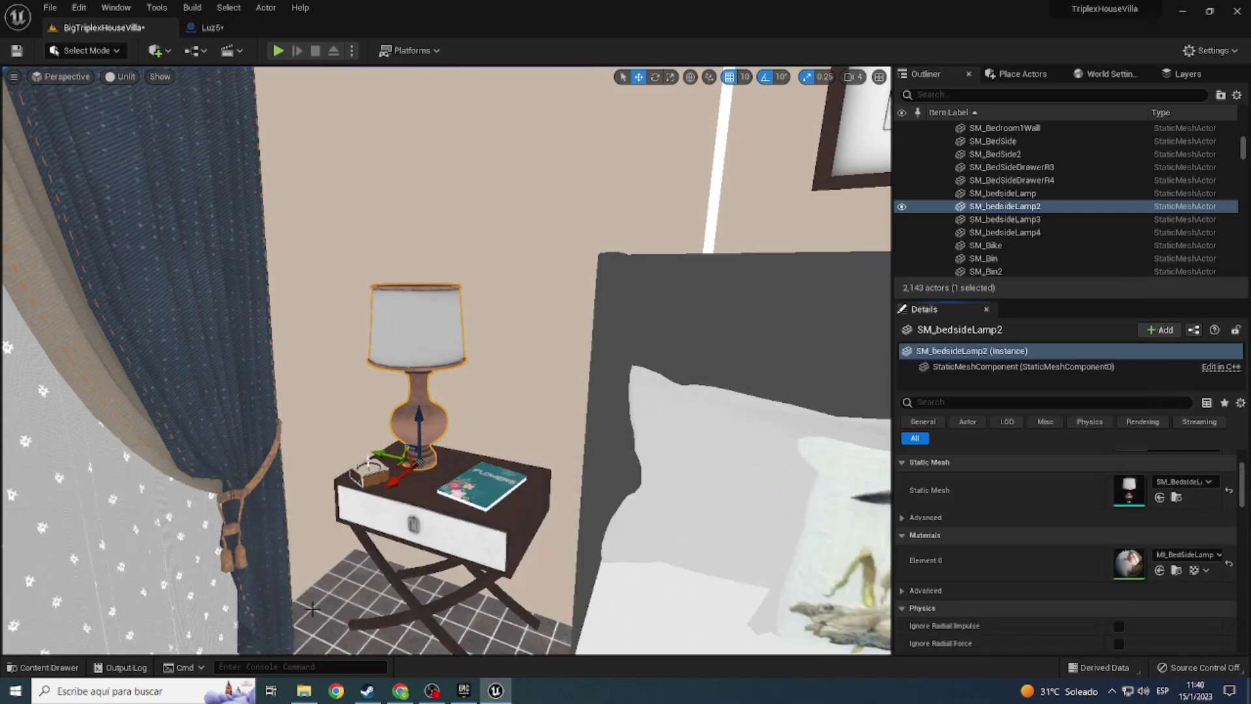
key("ctrl+space")
Step: Set Luz5's Static Mesh to SM_BedsideLamp1 using the selected asset
double_click(299, 586)
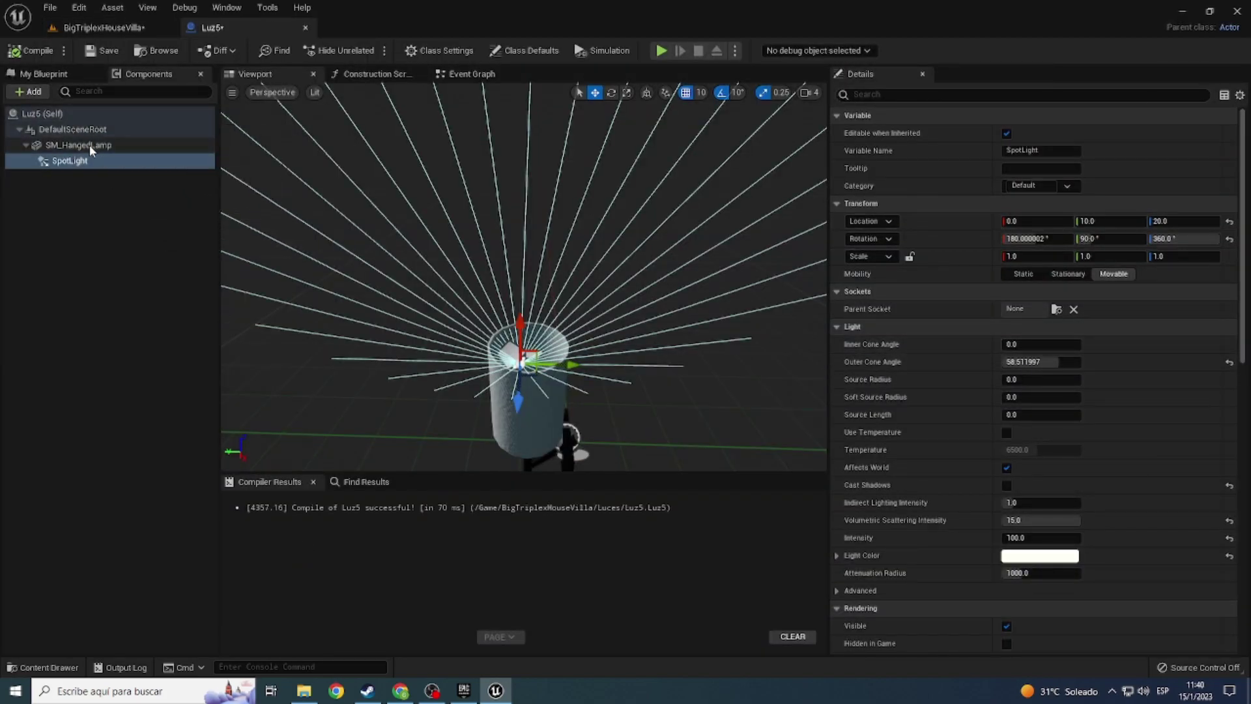
left_click(167, 146)
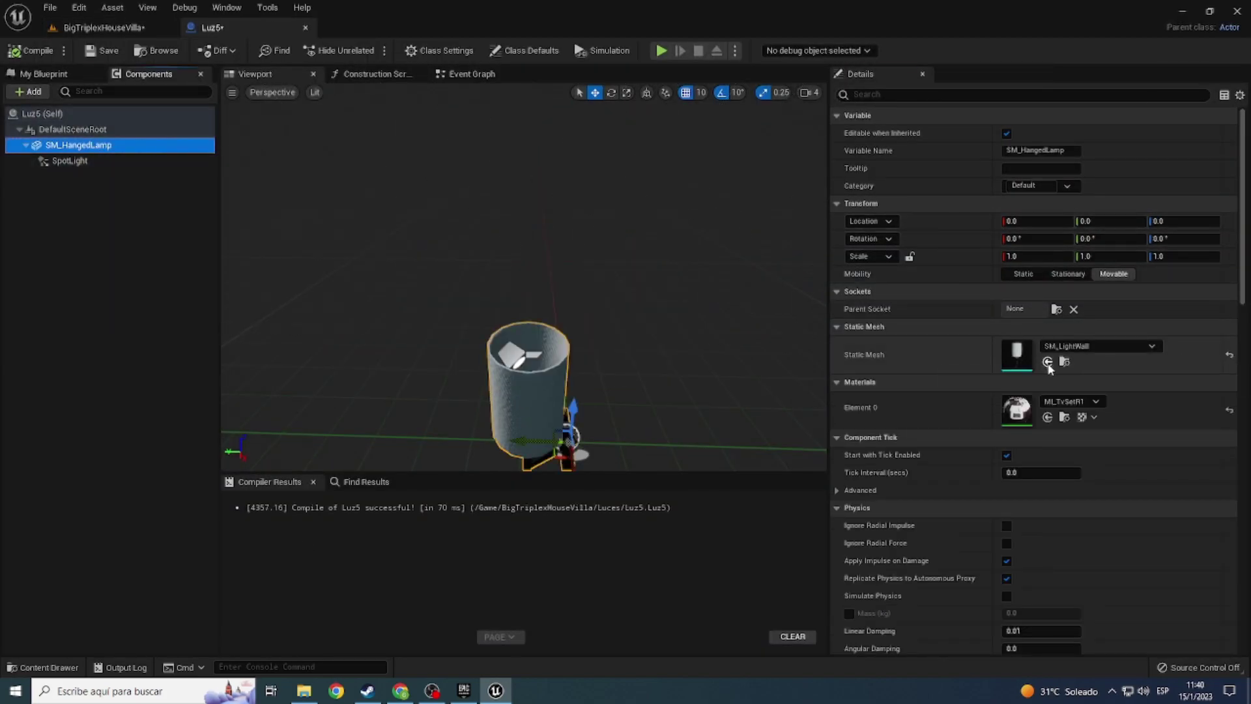
left_click(866, 355)
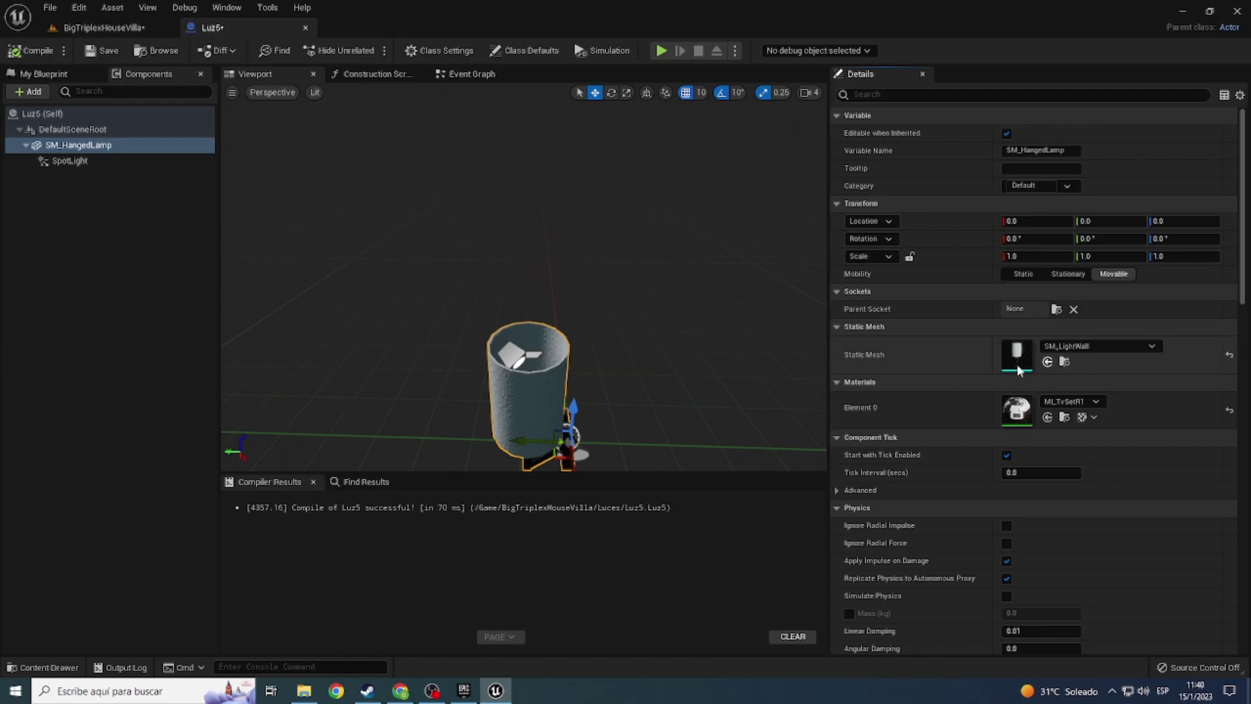
key("ctrl+space")
left_click(105, 27)
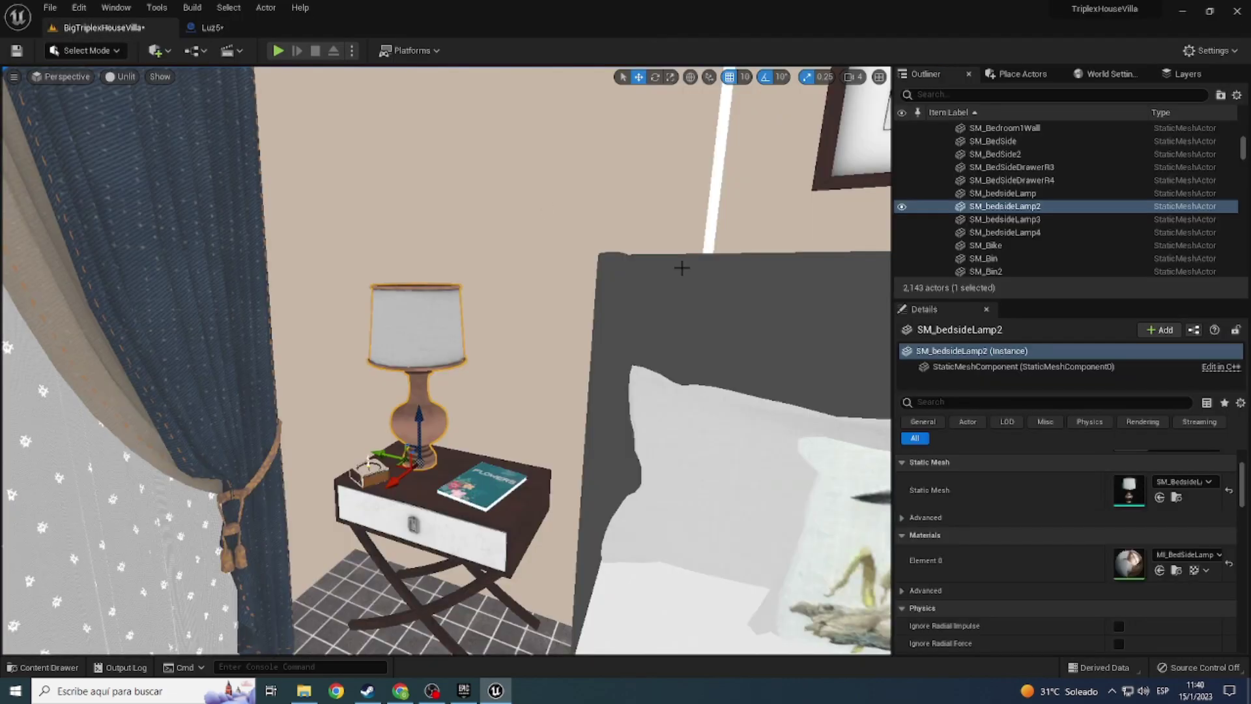
left_click(1175, 497)
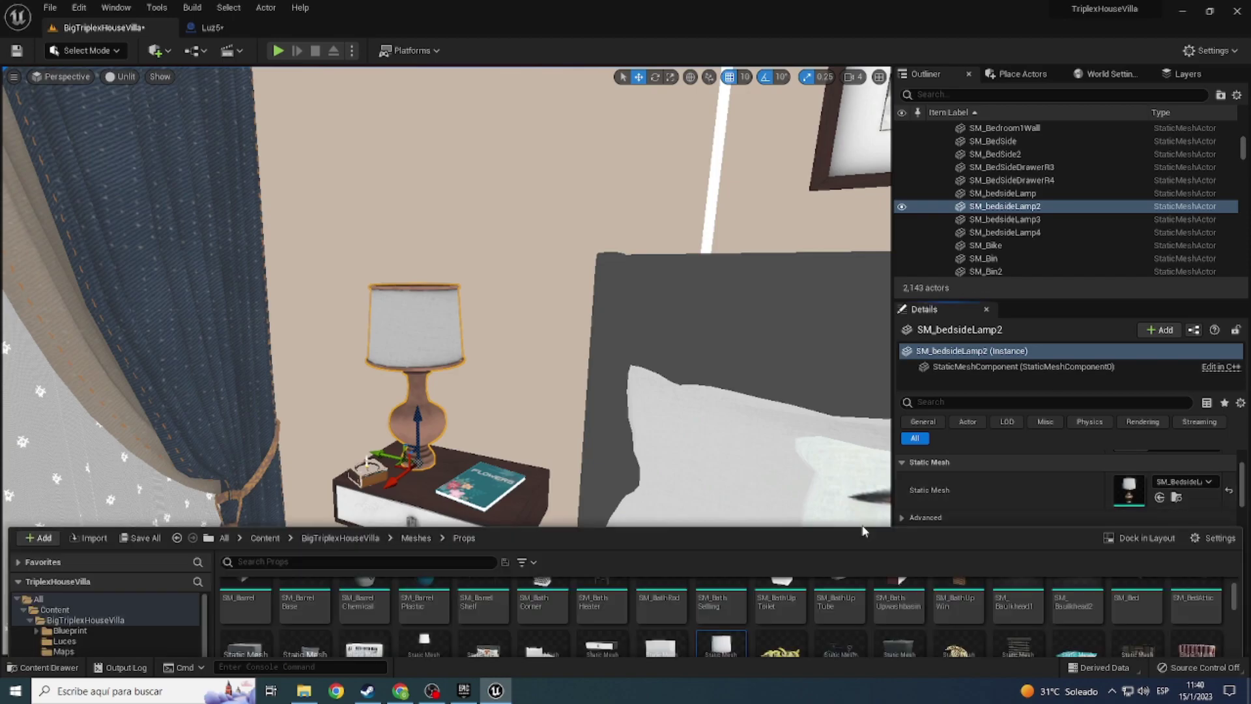
left_click(221, 20)
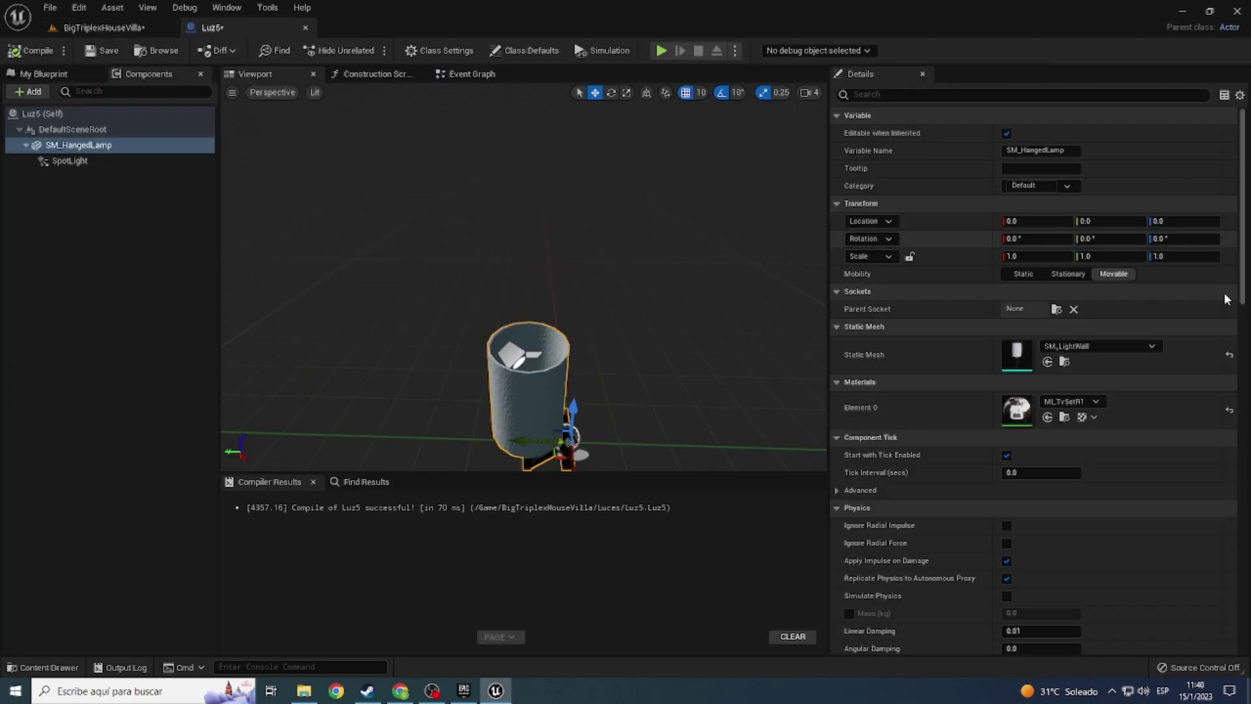
left_click(1046, 363)
Step: Replace Luz5's spotlight with a shadowless point light raised above the lampshade
scroll(256, 214, "down", 6)
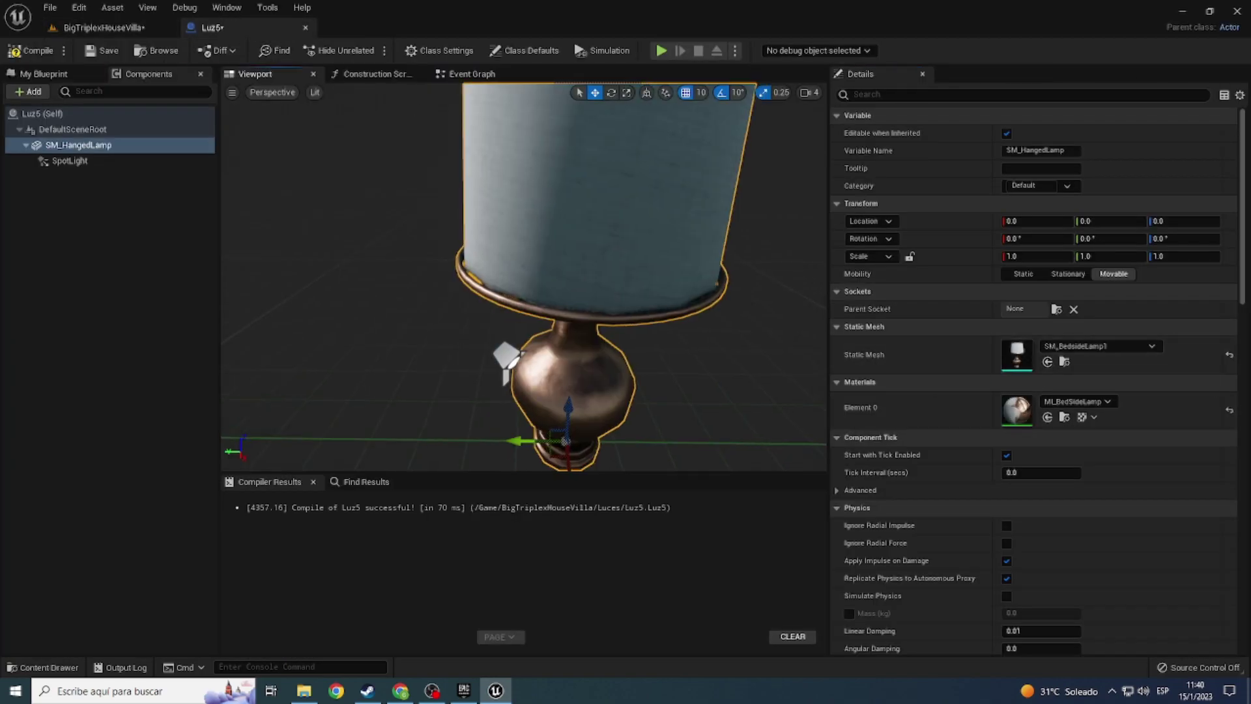
left_click(70, 160)
scroll(504, 310, "up", 3)
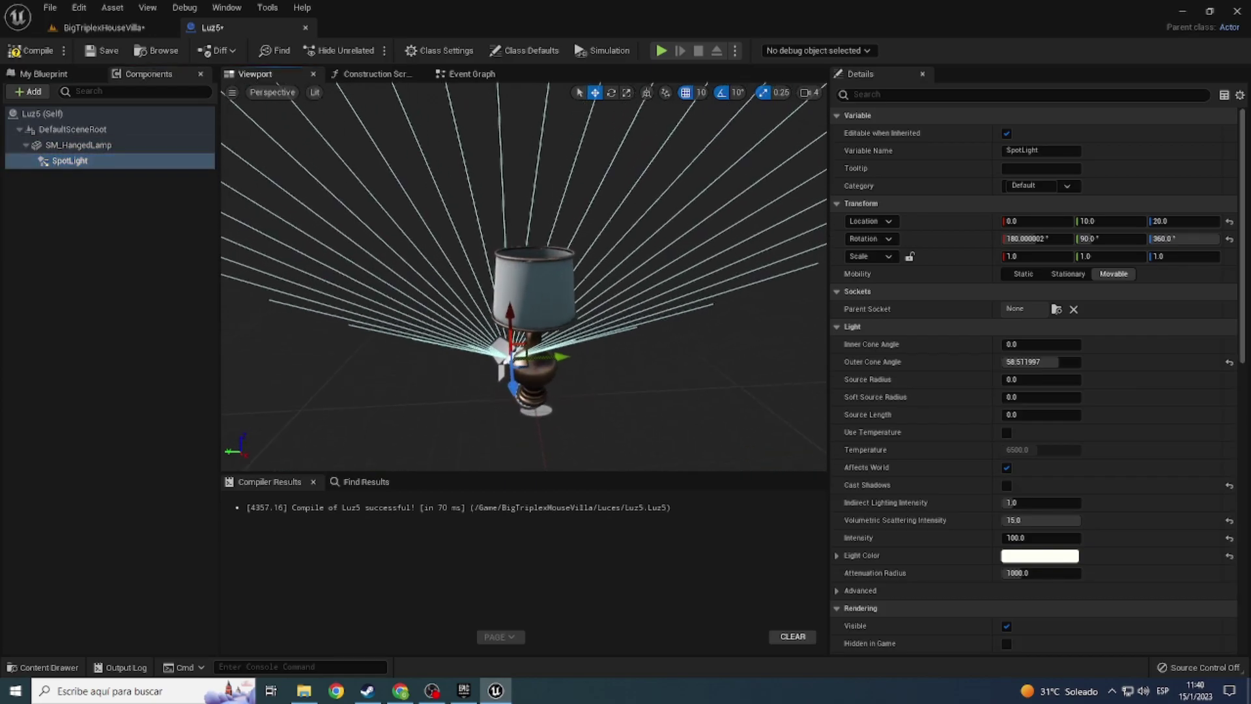
key("Delete")
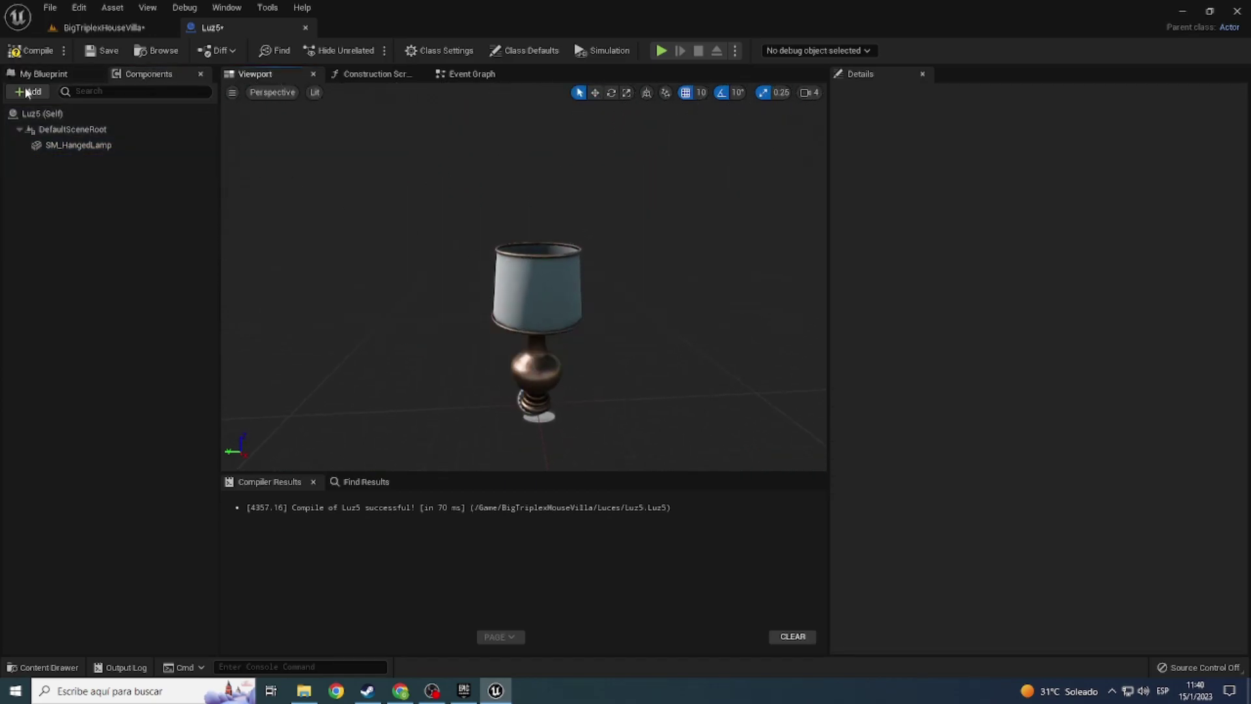
left_click(28, 92)
left_click(41, 183)
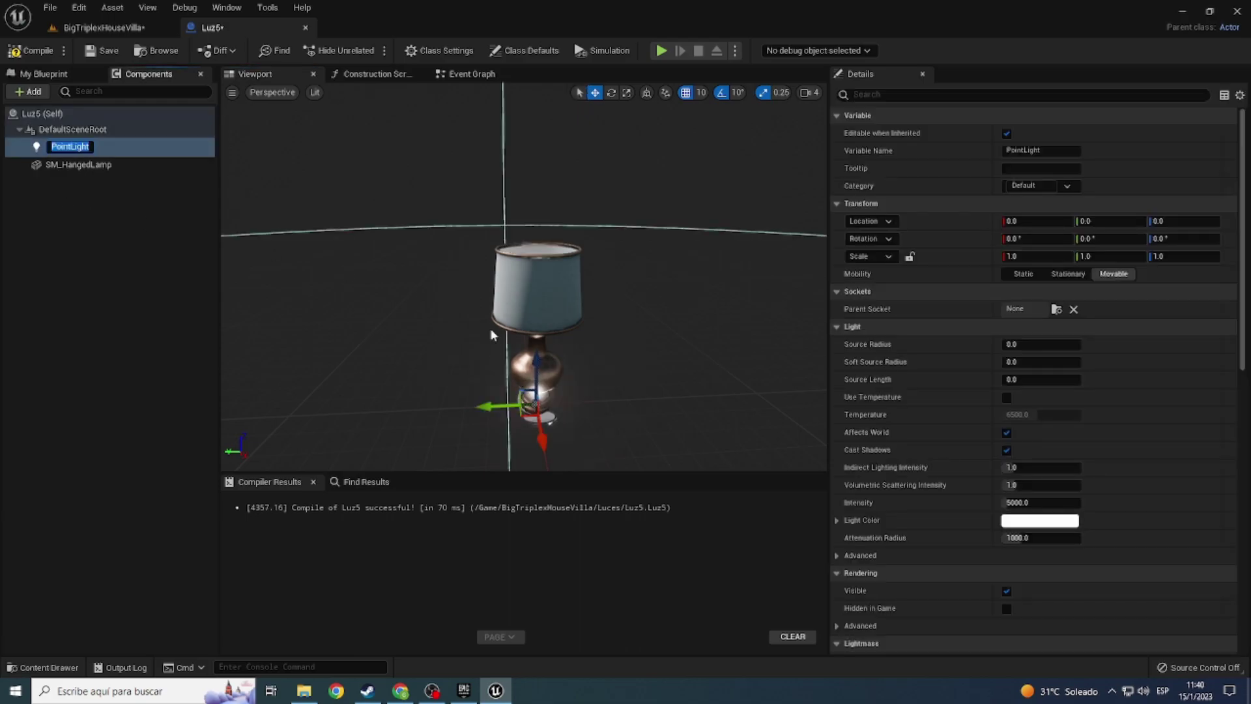
left_click_drag(531, 363, 525, 184)
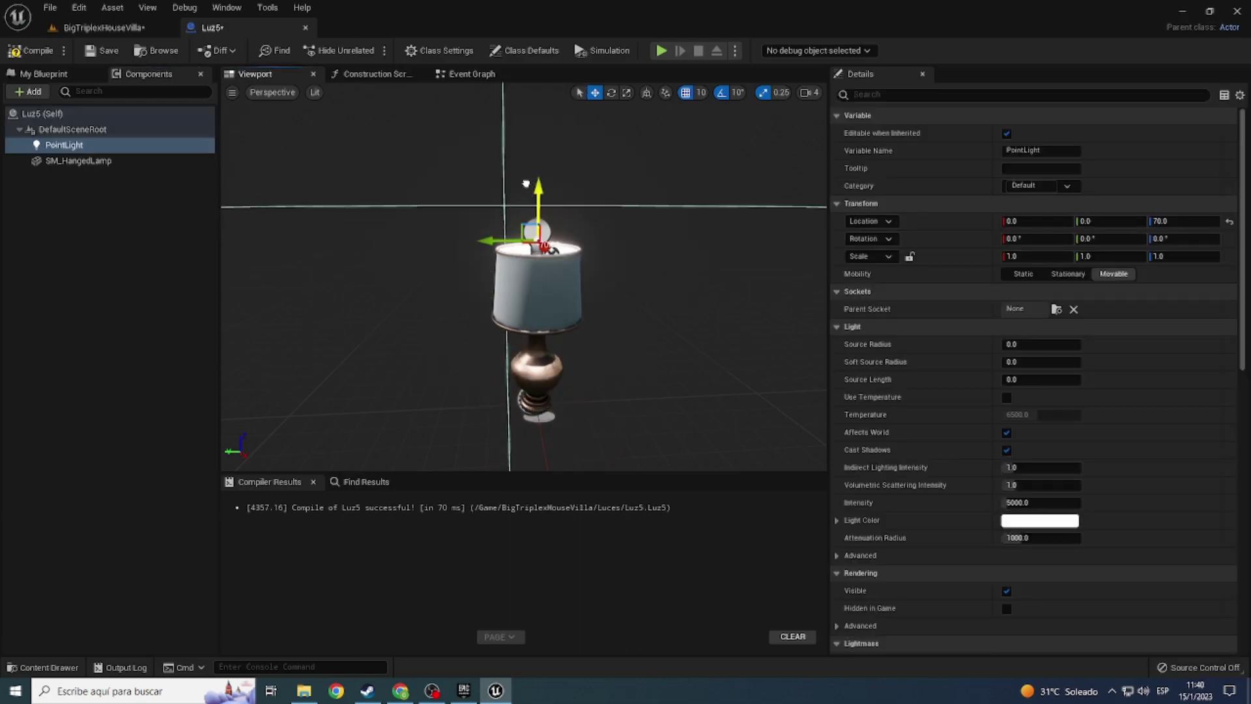
left_click(1007, 450)
Step: Replace the nightstand bedside lamp with the Luz5 blueprint
left_click(97, 27)
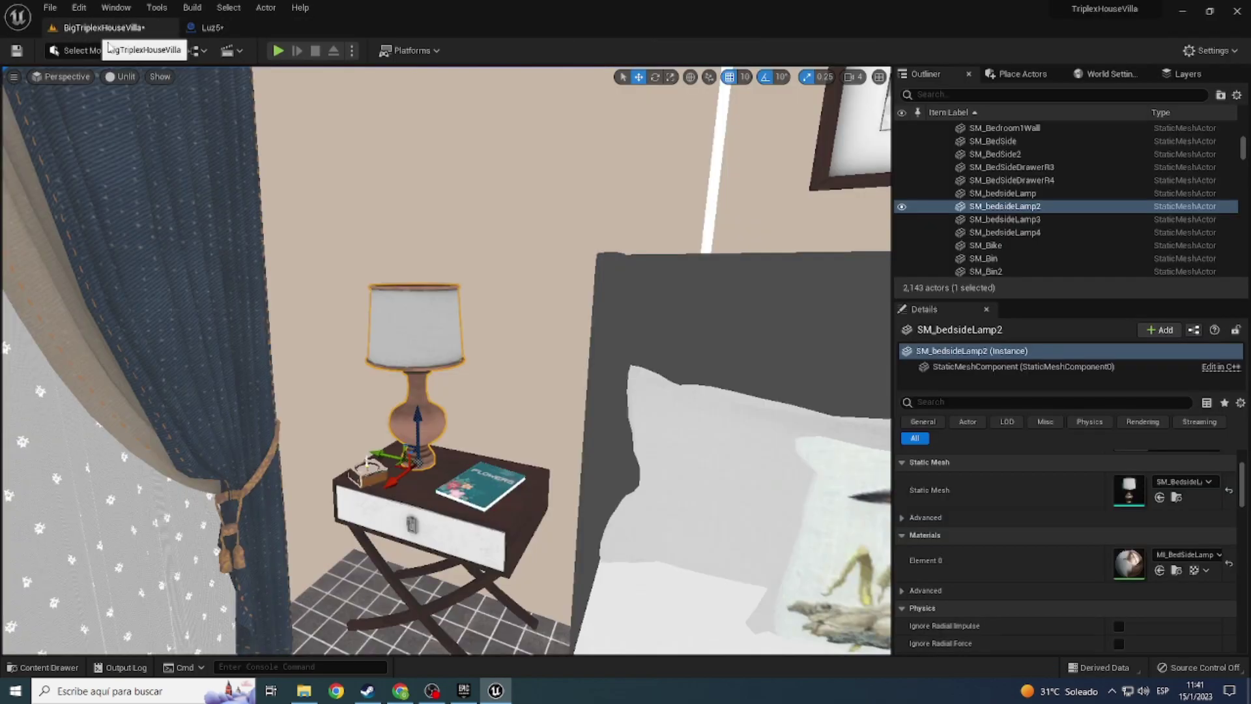
key("ctrl+space")
left_click(64, 582)
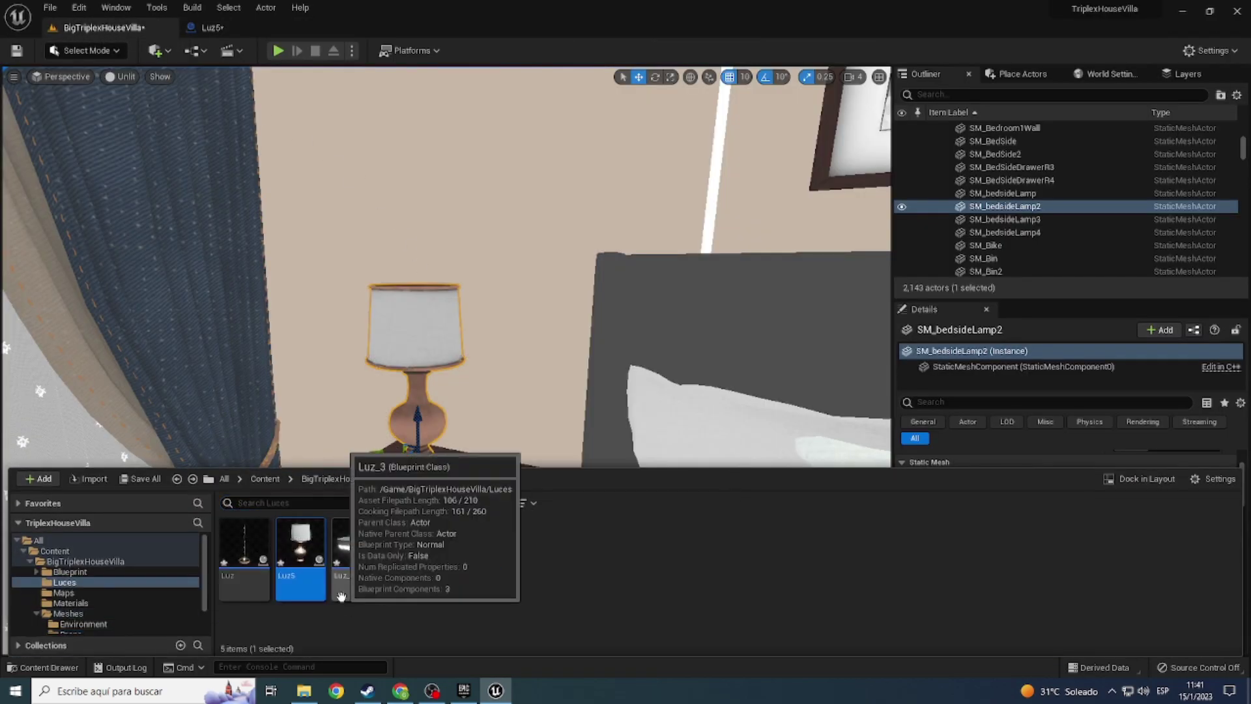
left_click(415, 338)
right_click(419, 342)
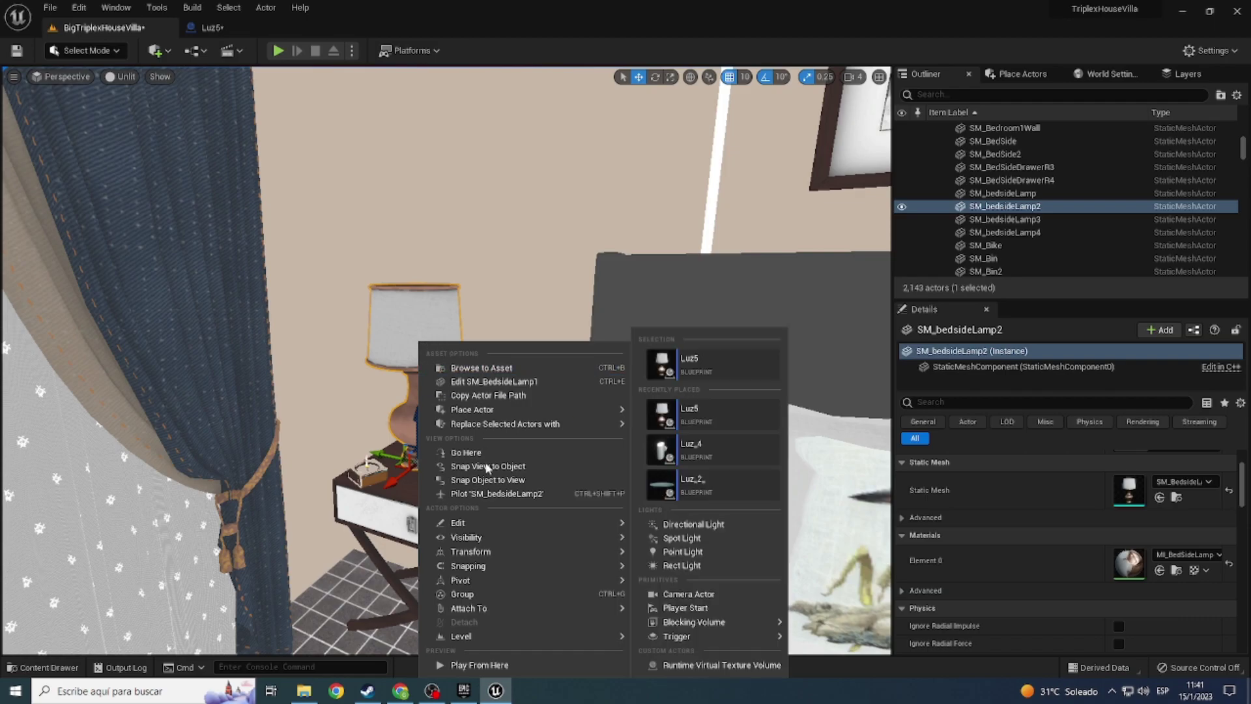
mouse_move(497, 521)
mouse_move(521, 425)
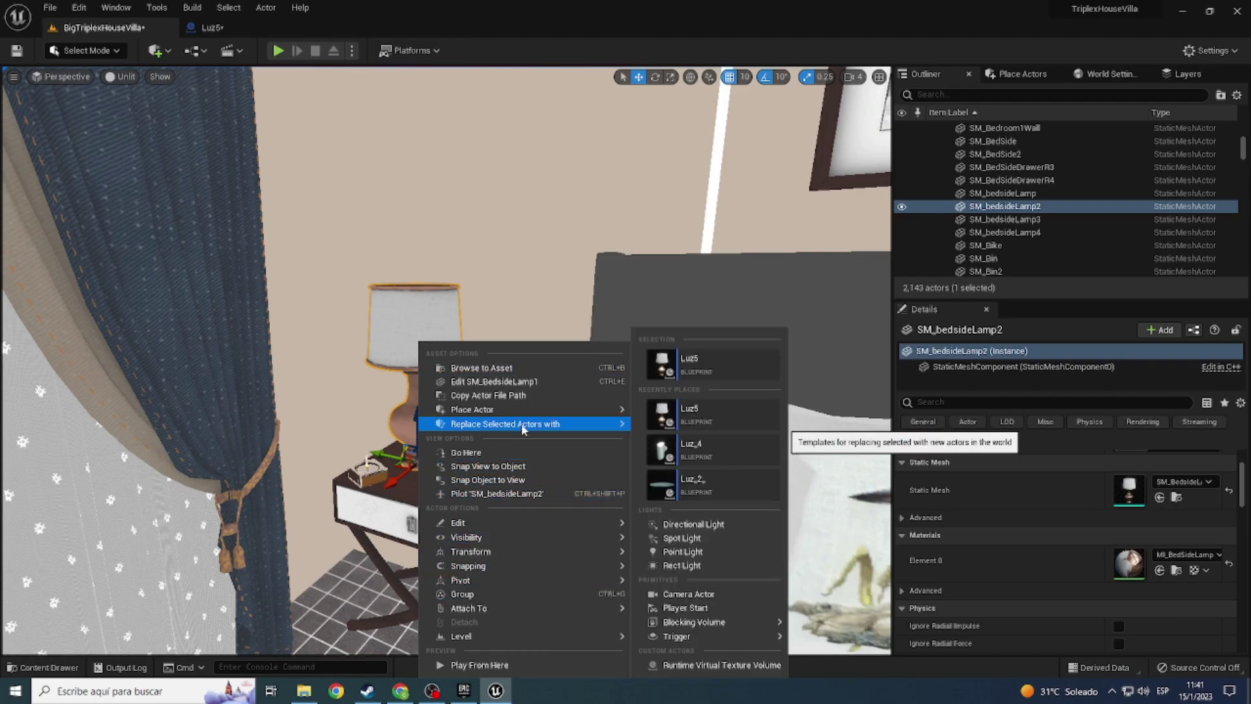
left_click(701, 363)
Step: Replace the right bedside lamp with Luz5 as well
right_click_drag(629, 301, 794, 325)
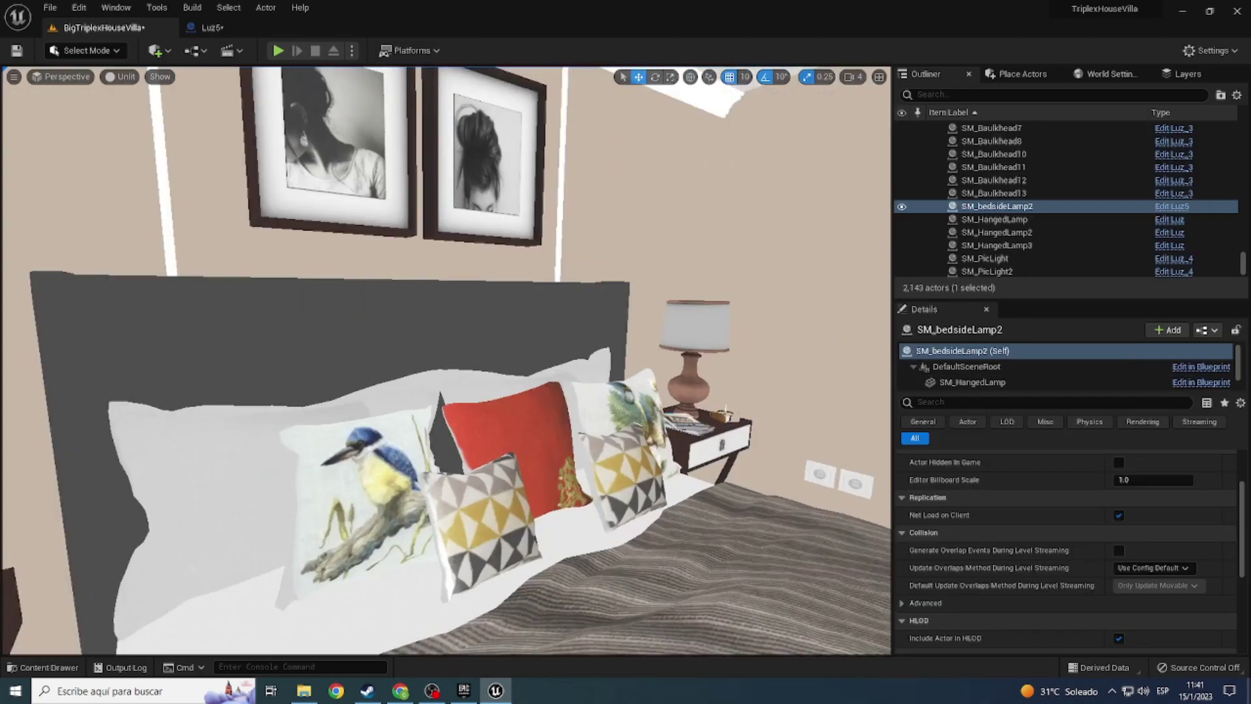
right_click(885, 440)
mouse_move(884, 417)
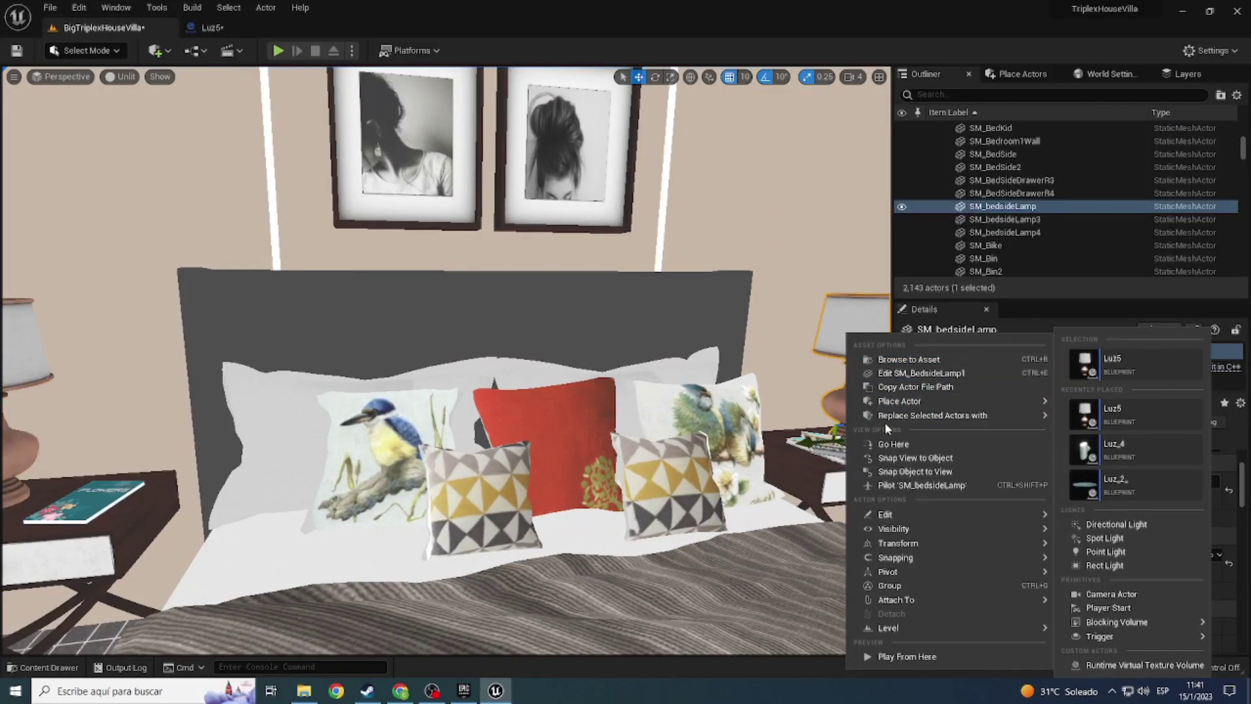
left_click(1092, 368)
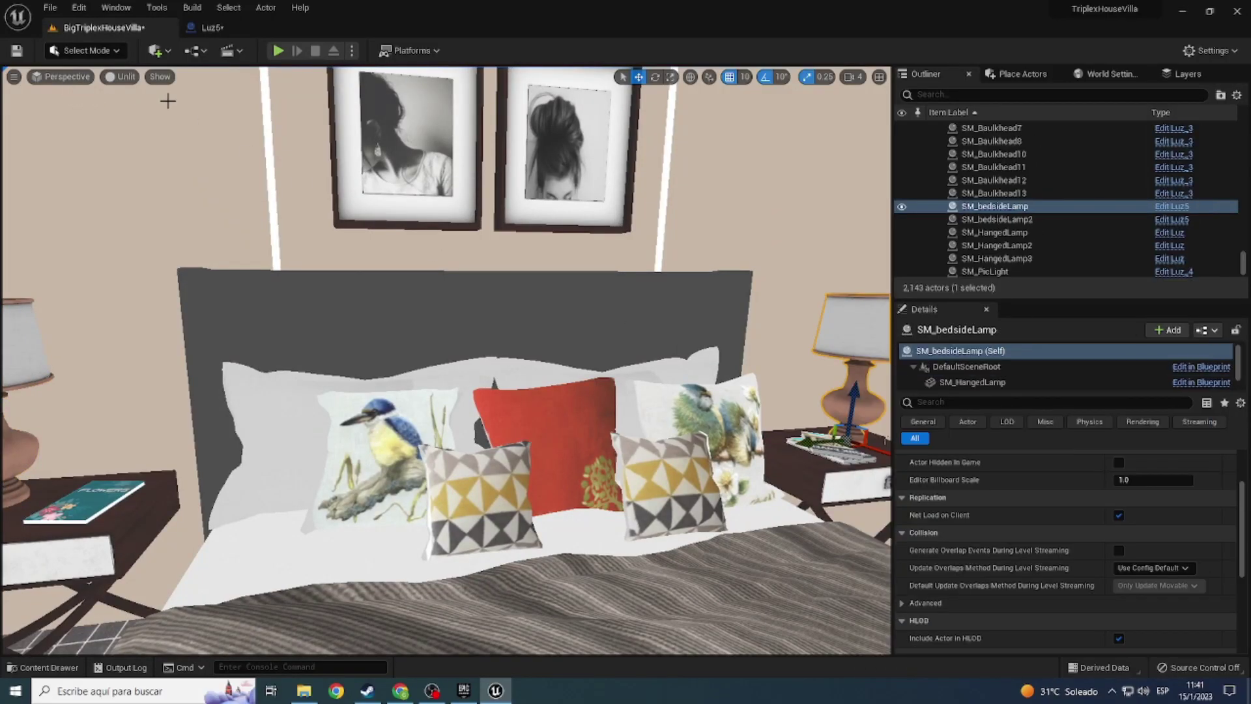
Step: View the bedroom in Lit mode and return to the Luz5 blueprint editor
left_click(119, 76)
left_click(127, 111)
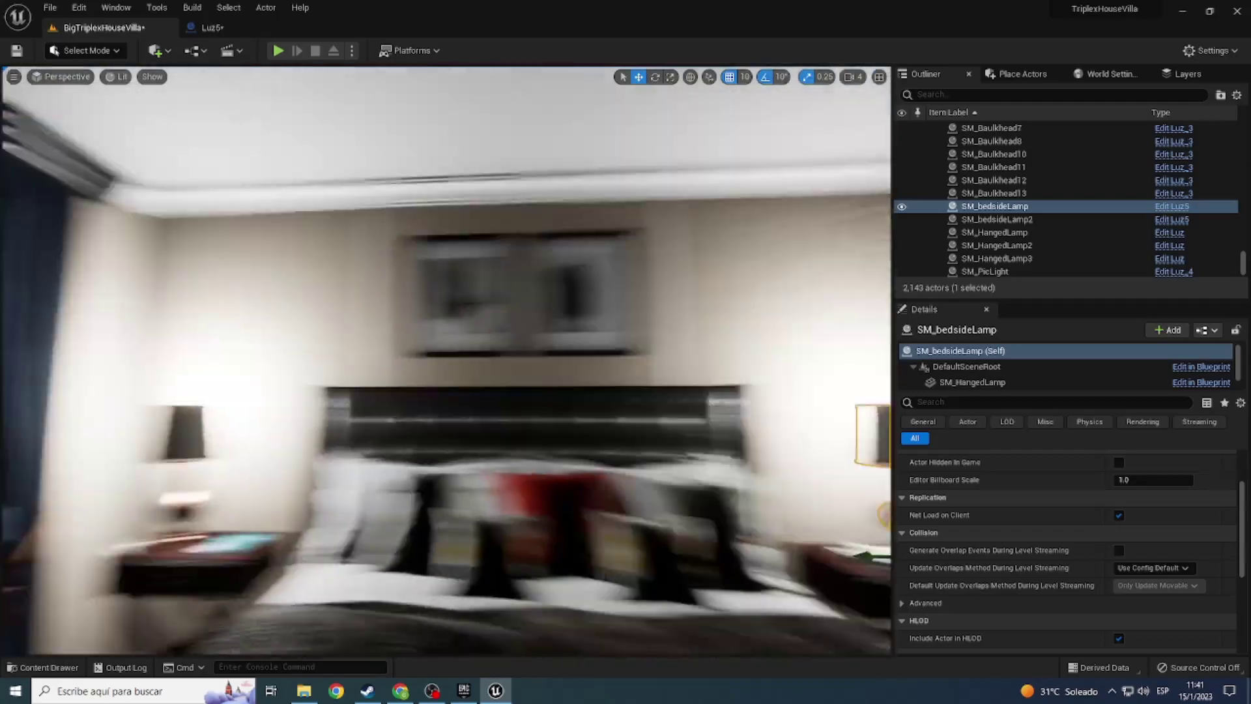
right_click_drag(127, 111, 184, 11)
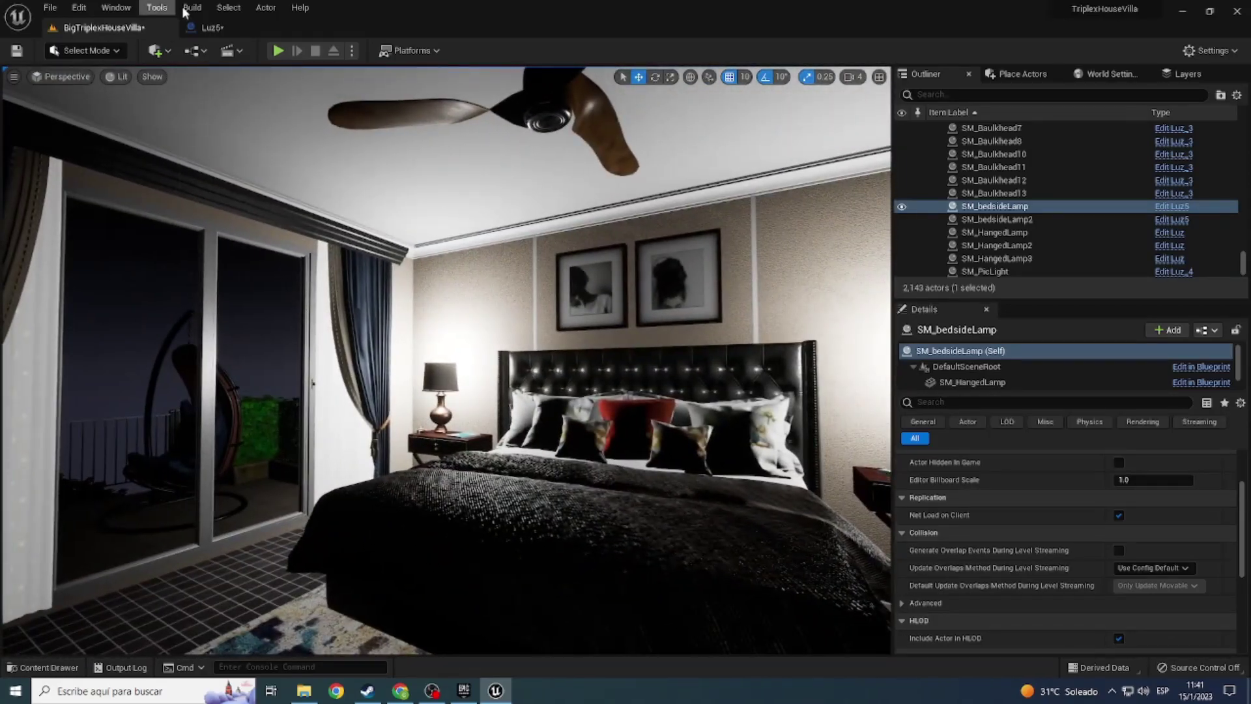
left_click(230, 26)
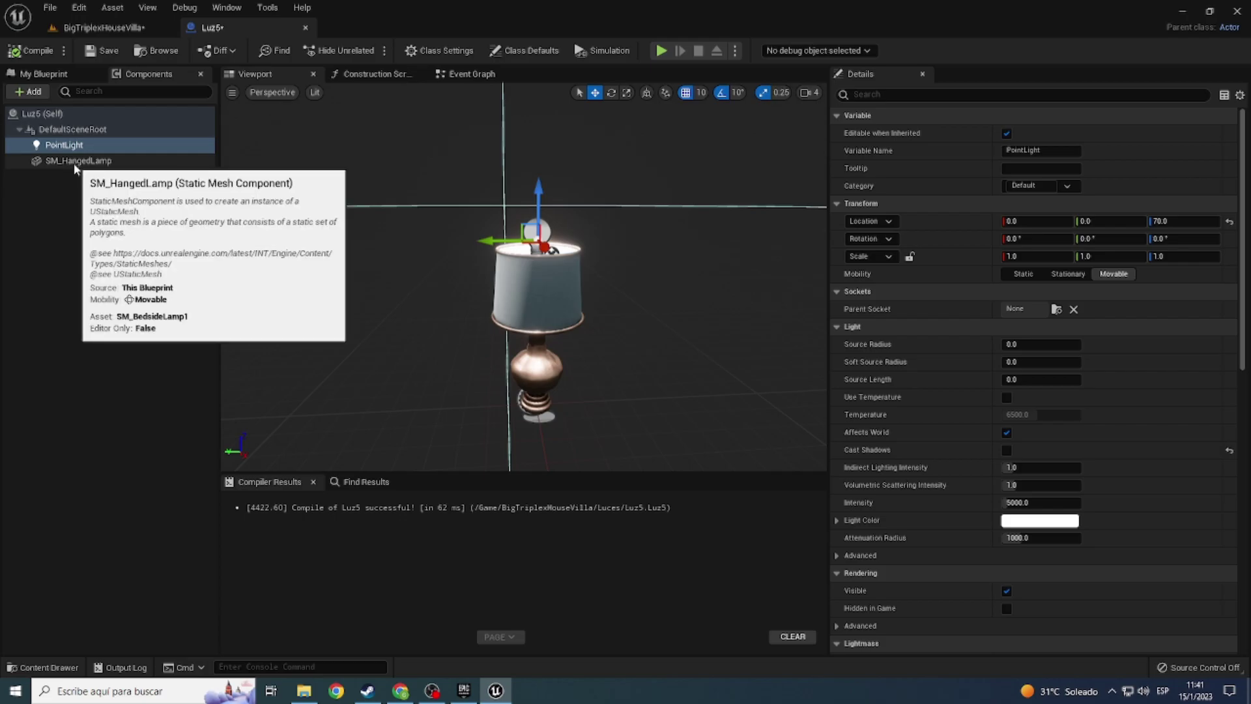
Step: Make the point light a child of the SM_HangedLamp mesh in Luz5's components
left_click_drag(75, 168, 70, 151)
left_click(52, 161)
left_click(122, 161)
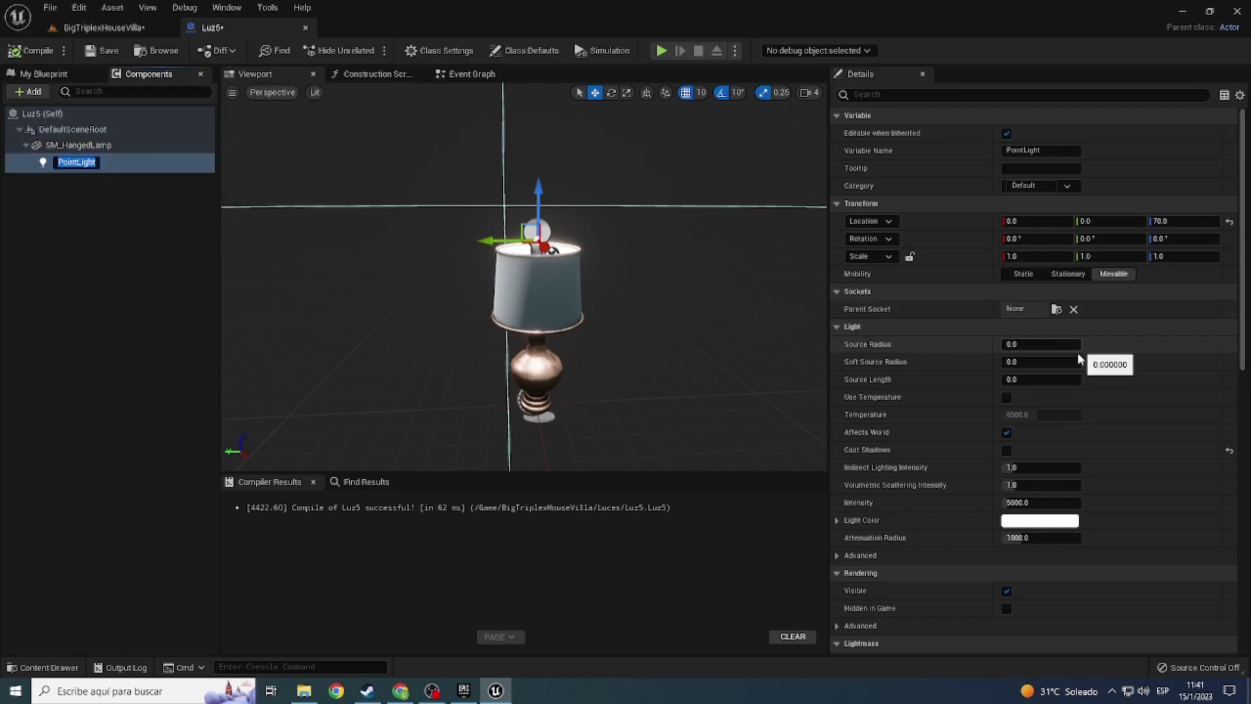
left_click_drag(236, 29, 637, 268)
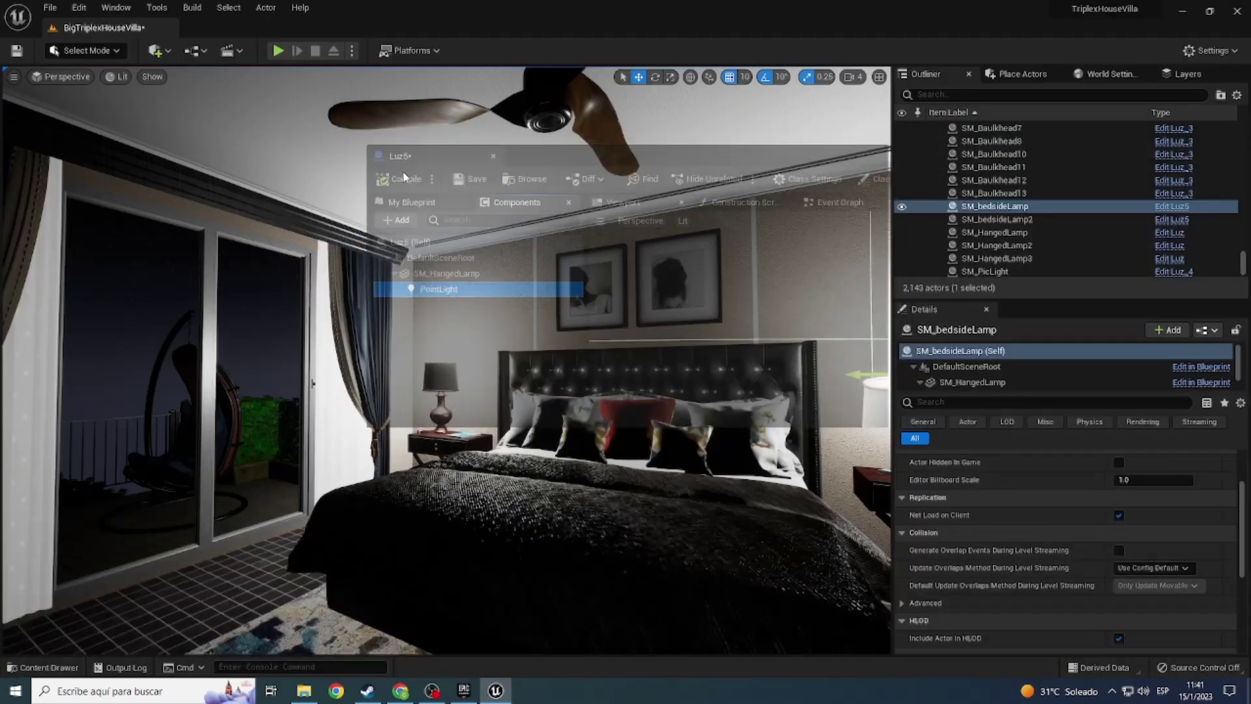
Step: Set the point light intensity to 350 and attenuation radius to about 377
scroll(942, 447, "down", 2)
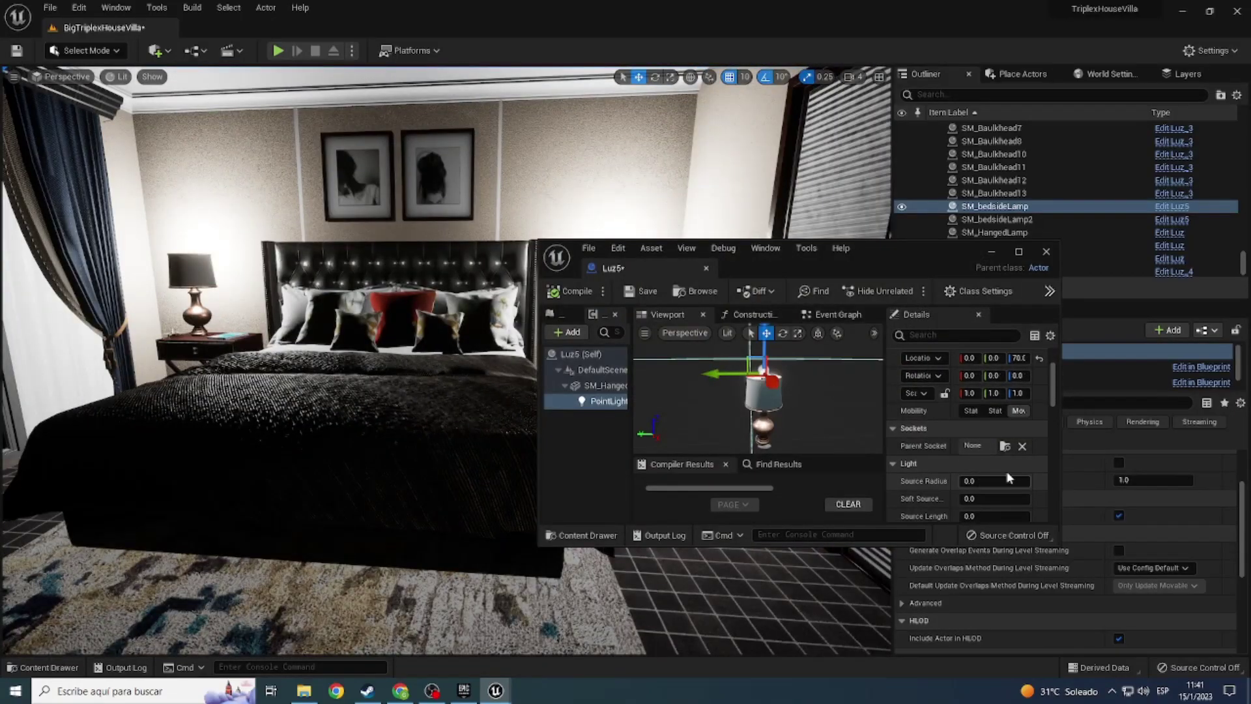
scroll(957, 456, "down", 3)
scroll(977, 464, "down", 3)
scroll(997, 472, "down", 2)
type("300")
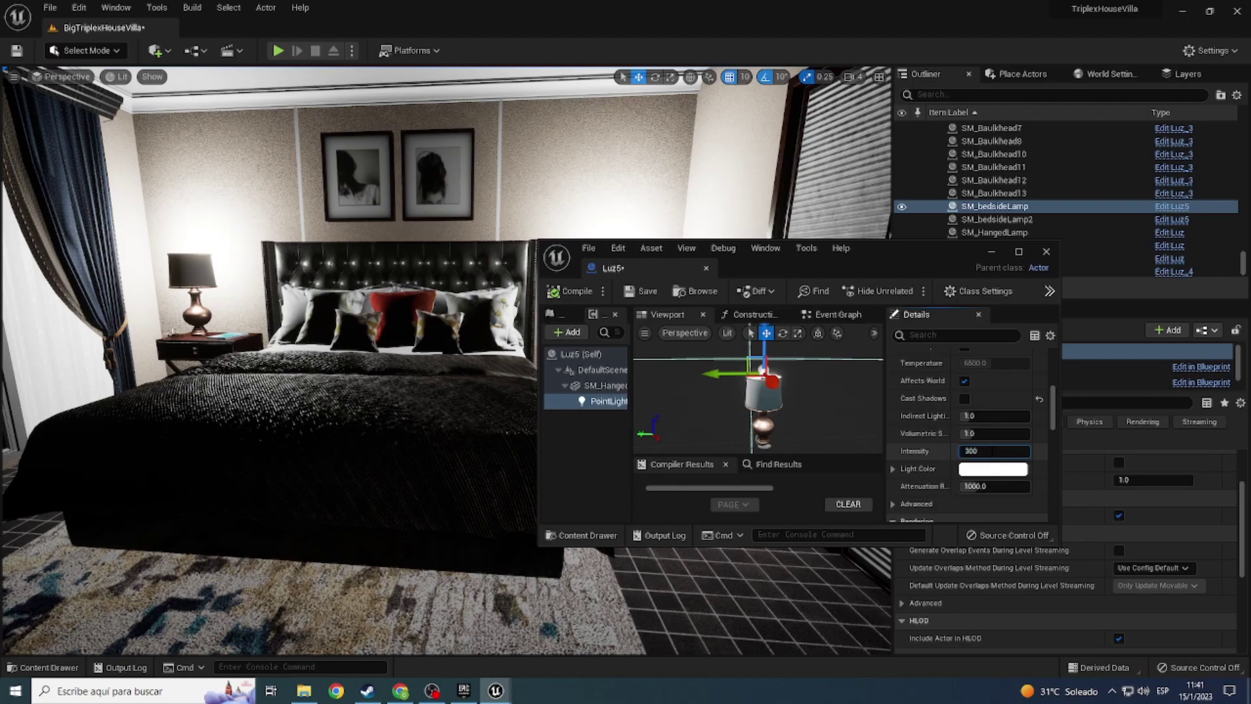
type("200")
key("Return")
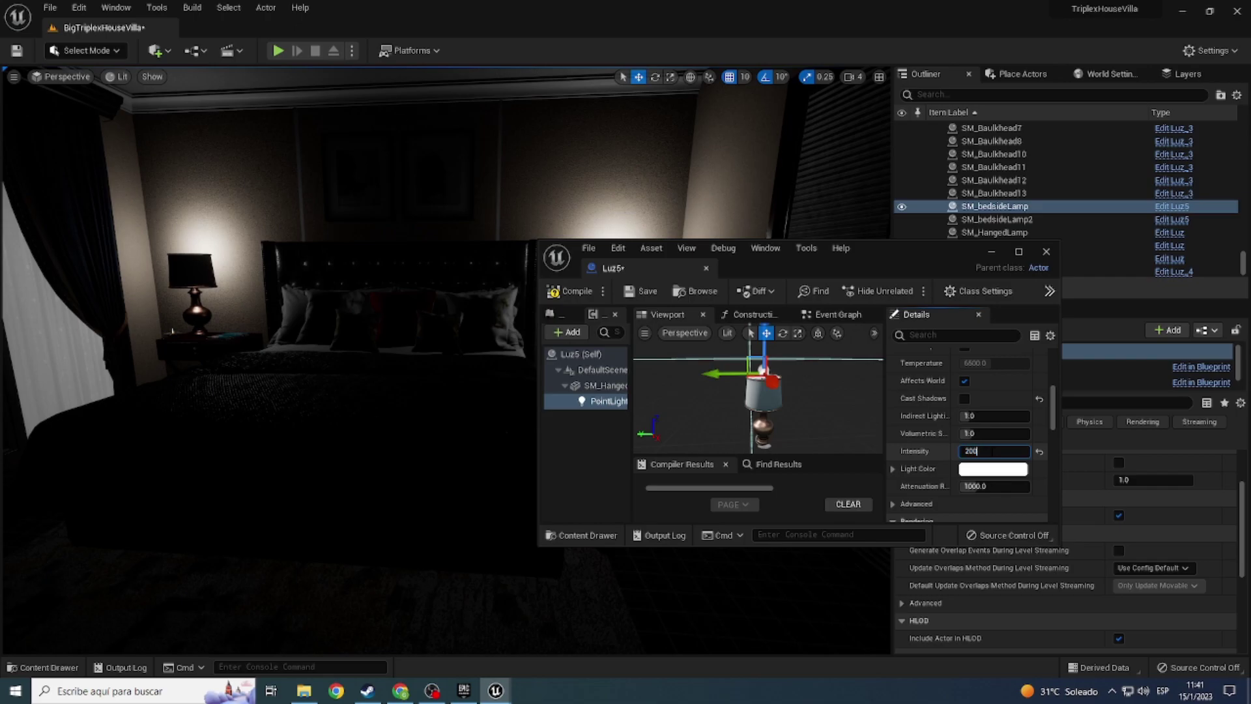
type("250")
key("Return")
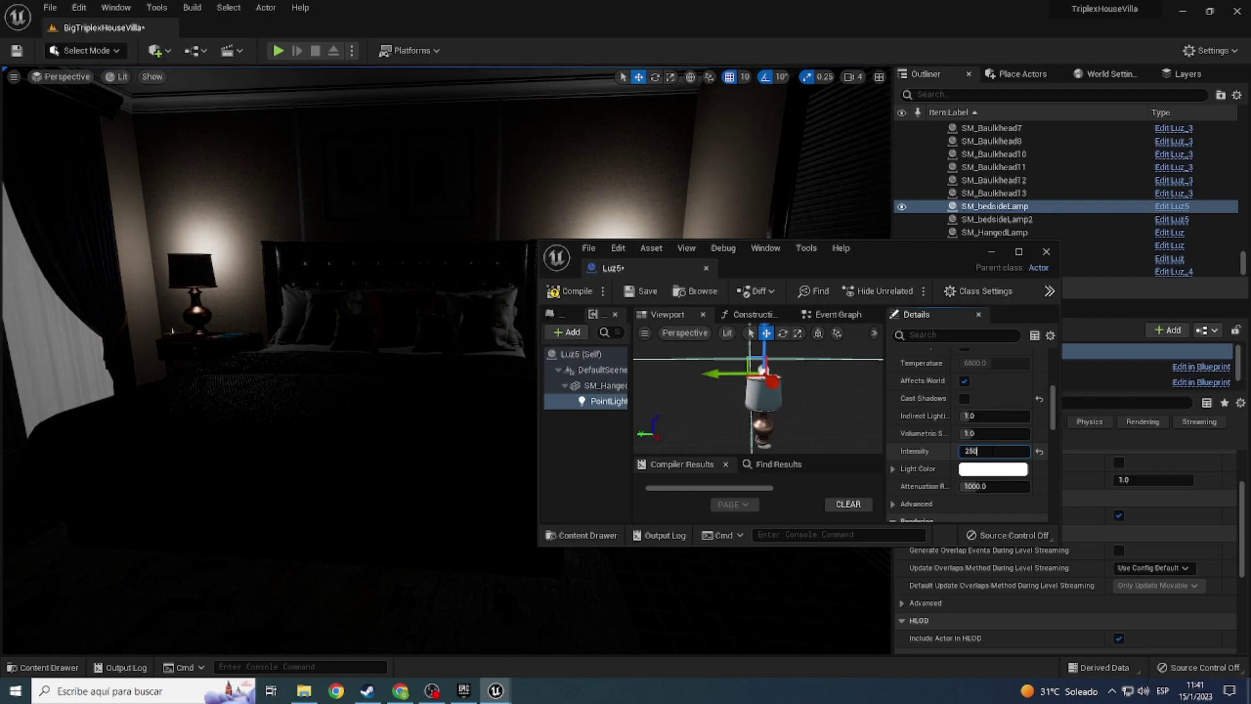
key("Return")
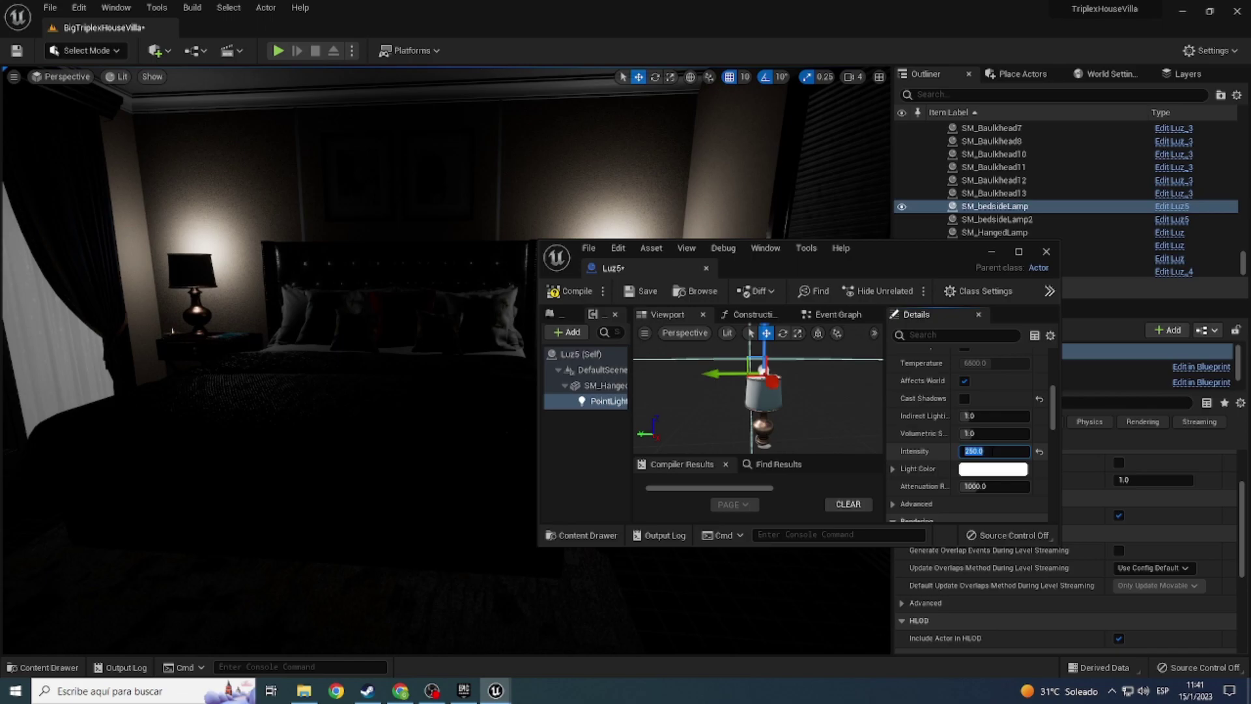
left_click(986, 483)
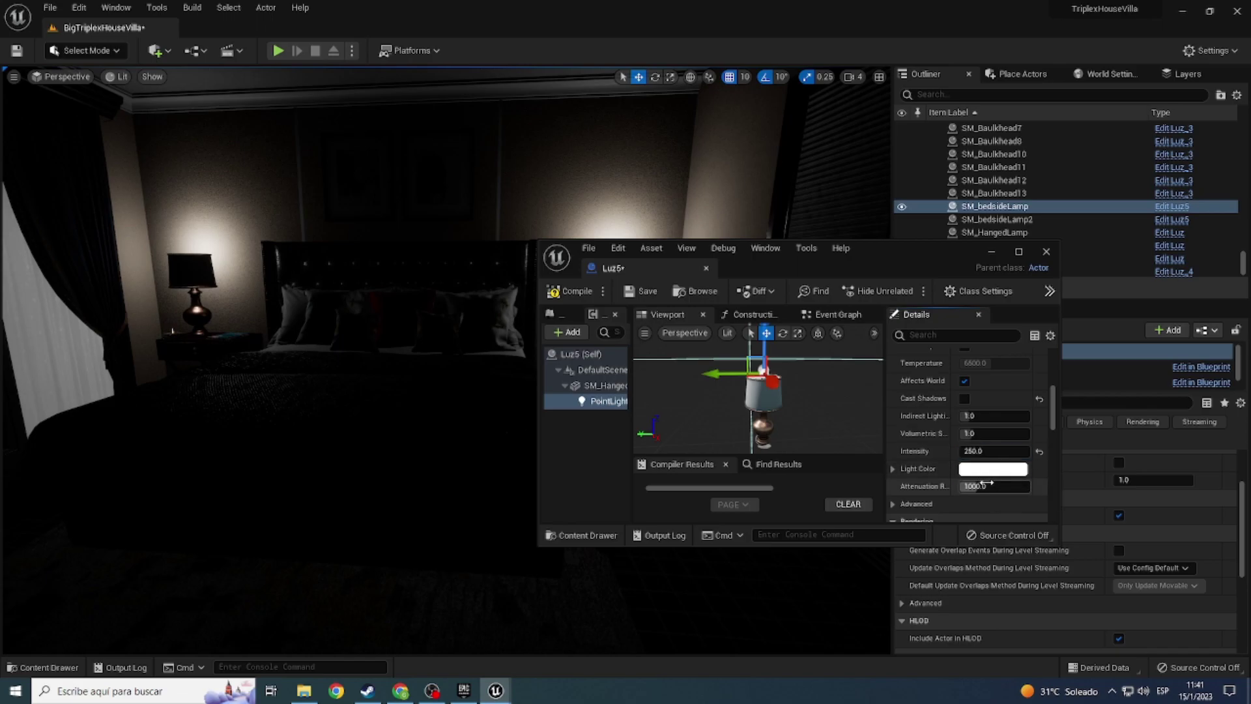
left_click_drag(986, 486, 964, 486)
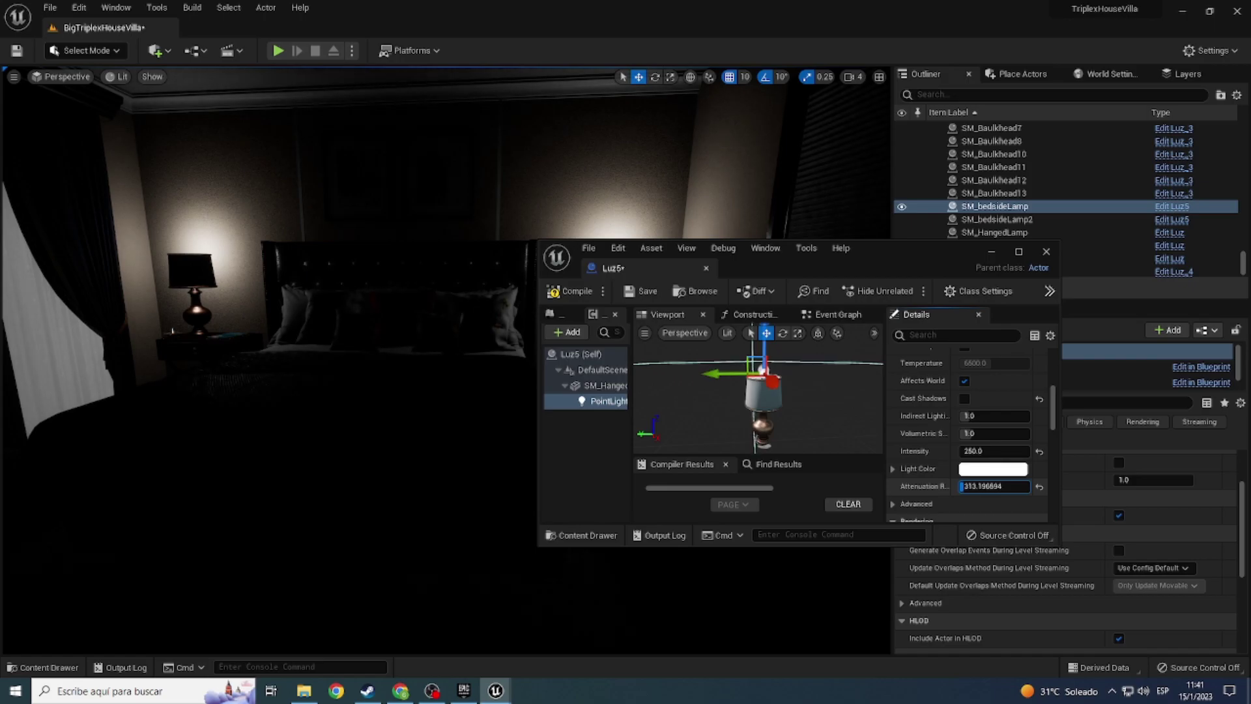
key("Return")
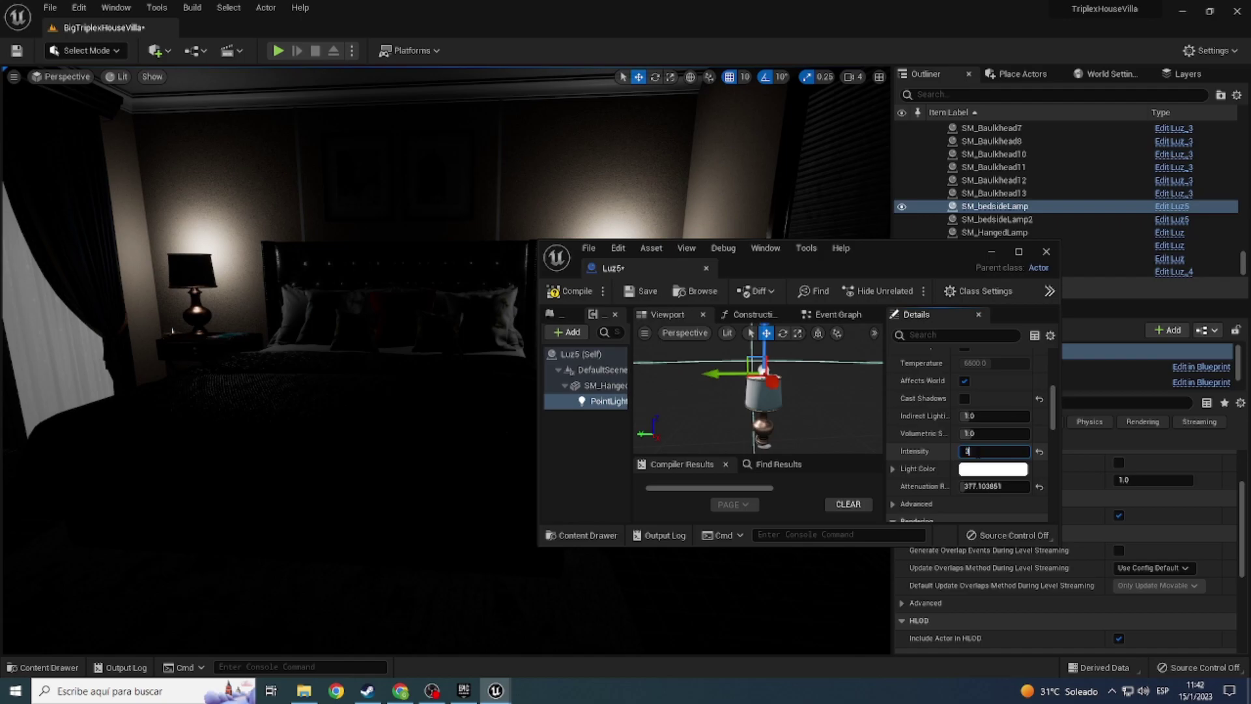
type("0")
key("Return")
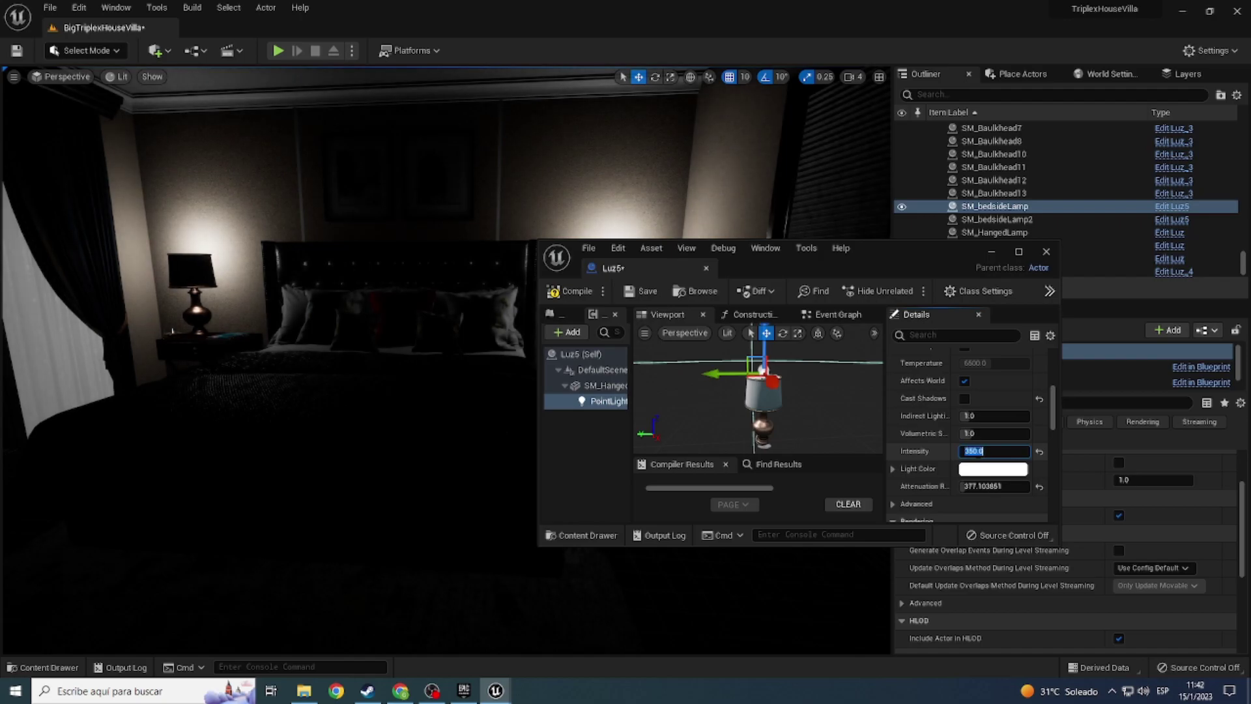
Step: Give the point light a pale warm tint, then compile and save Luz5
left_click(996, 473)
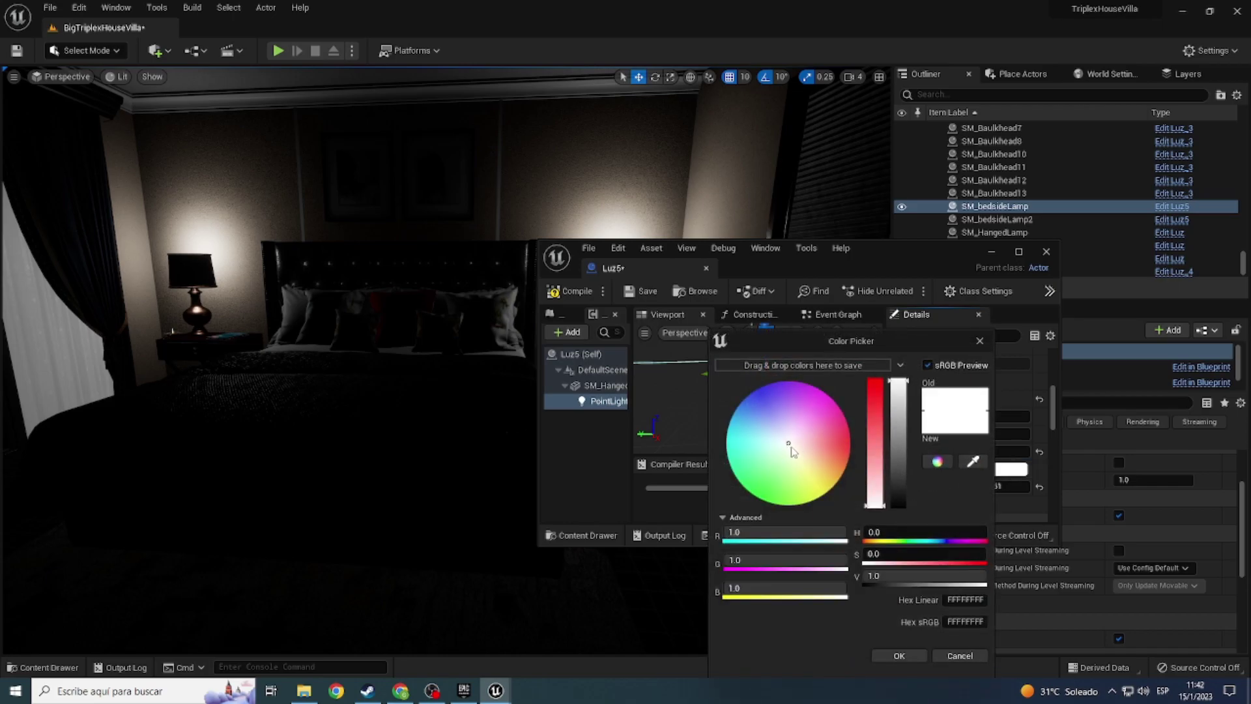
left_click_drag(790, 447, 794, 449)
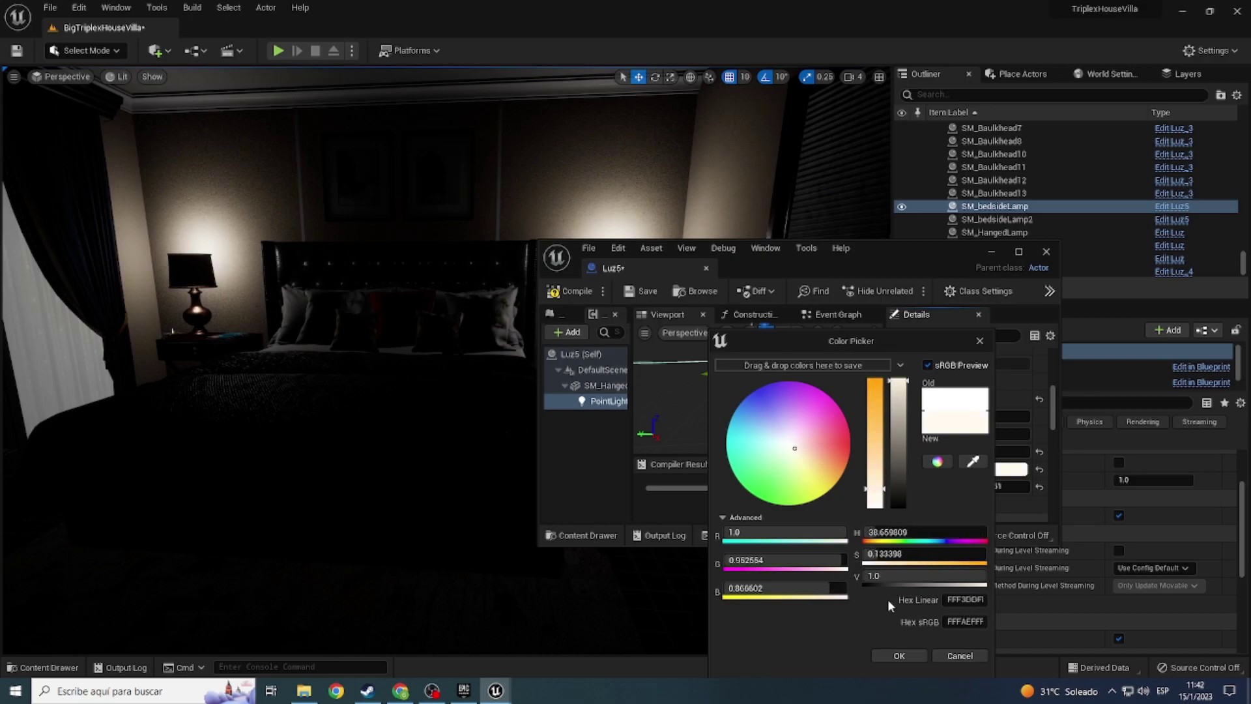
left_click(892, 655)
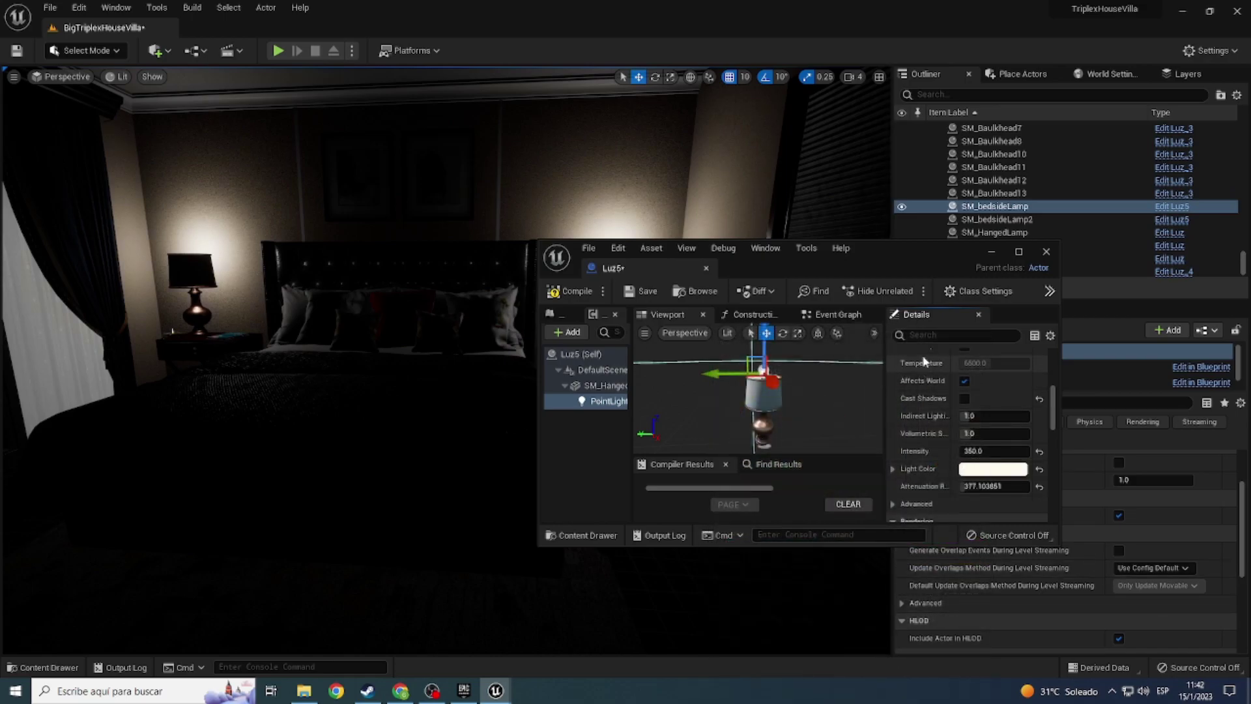
scroll(1003, 404, "up", 3)
scroll(1003, 443, "down", 1)
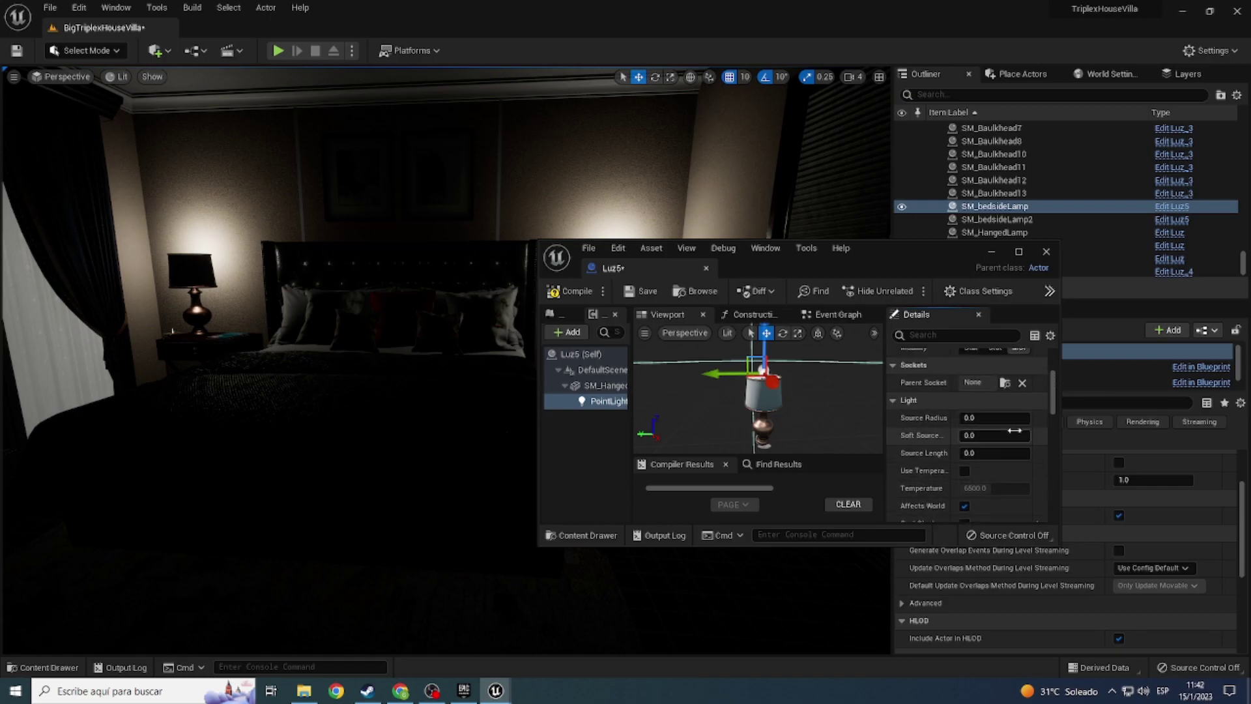
scroll(983, 449, "up", 5)
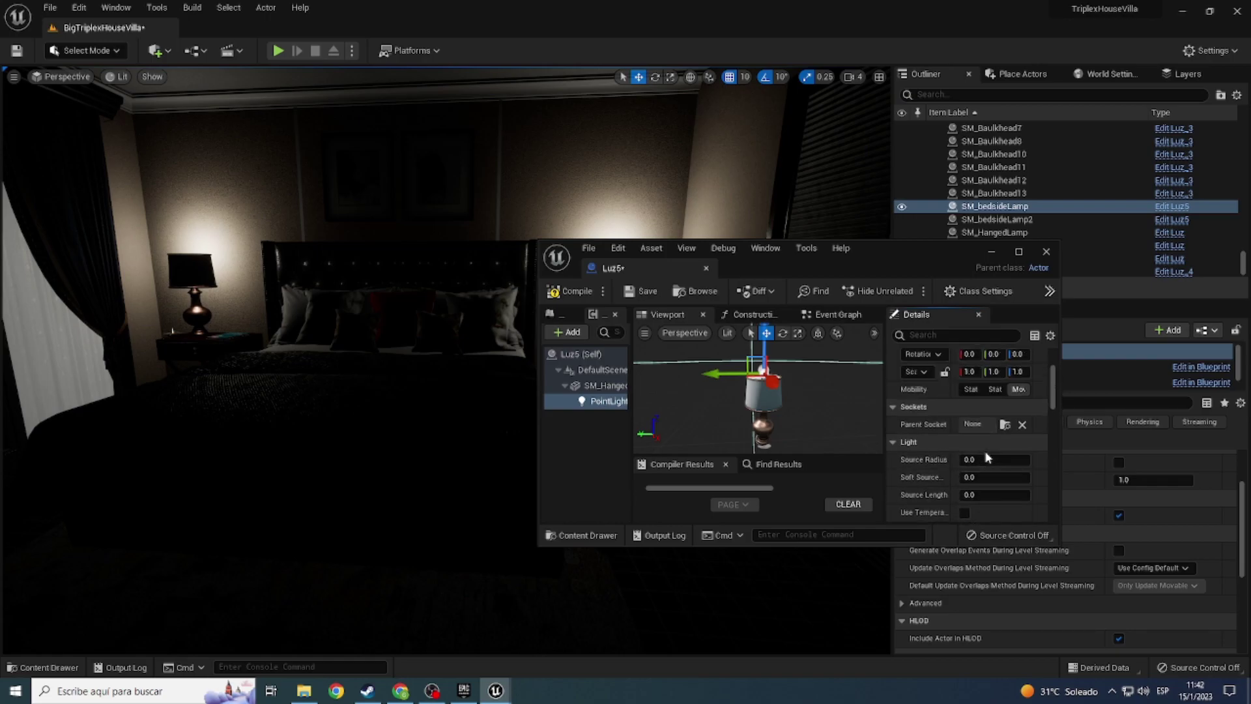
left_click(589, 412)
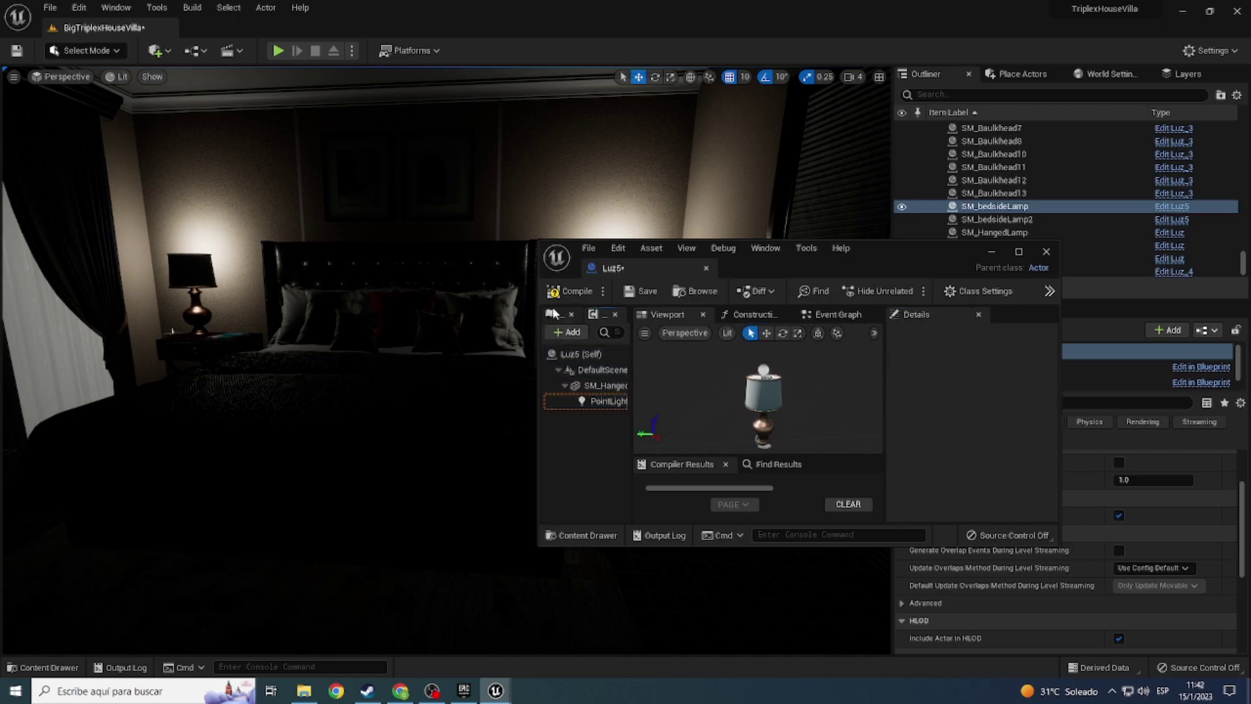
left_click(570, 291)
left_click(642, 292)
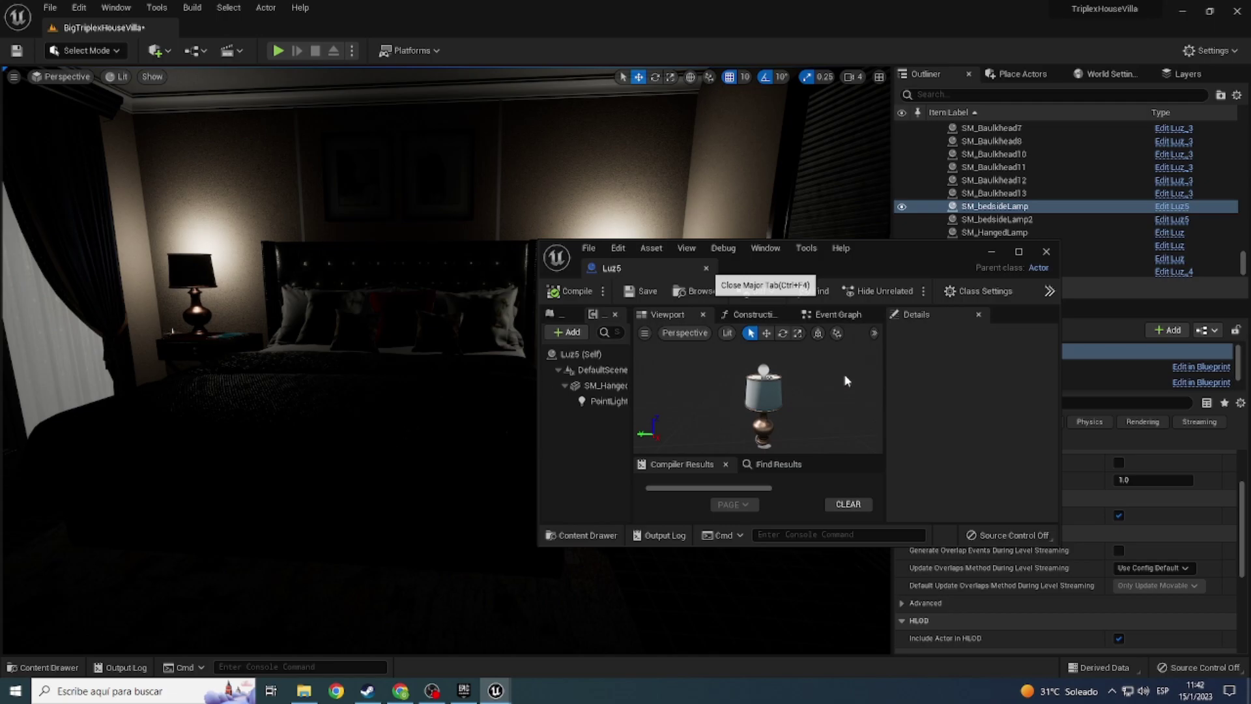
Step: Place a Luz hanging lamp in the bedroom from the Content Drawer
left_click(306, 268)
right_click_drag(471, 352, 471, 352)
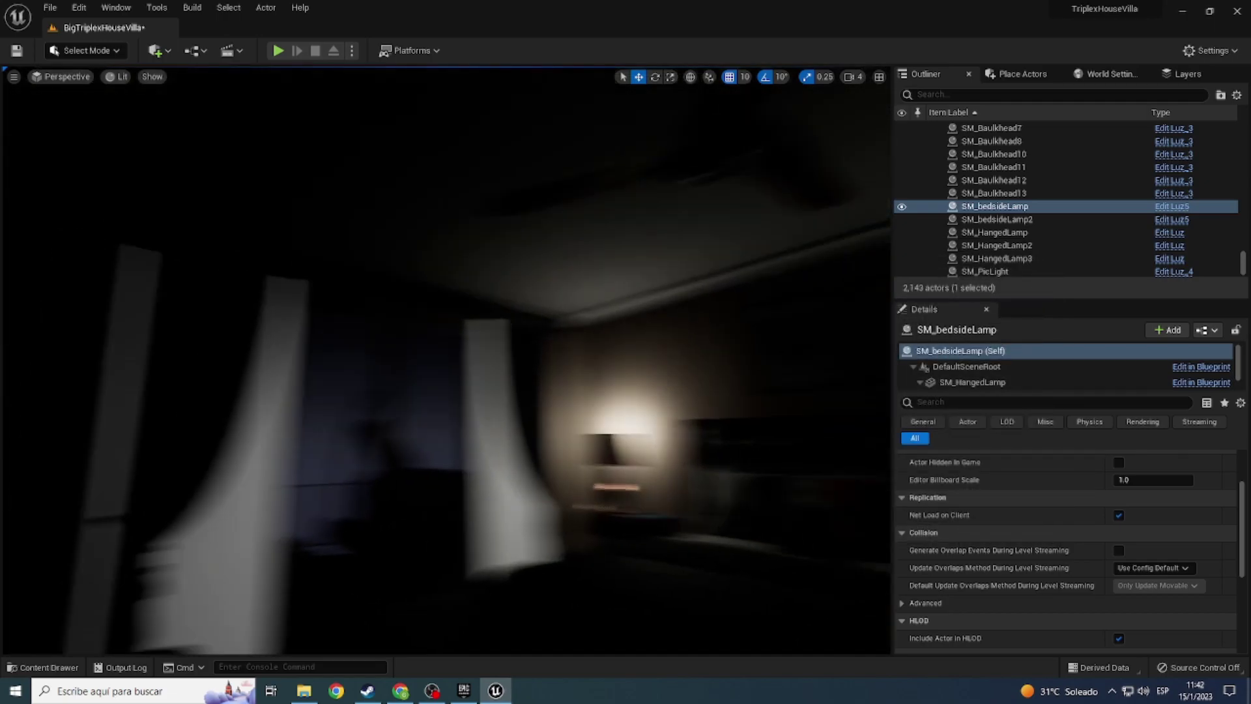
key("ctrl+space")
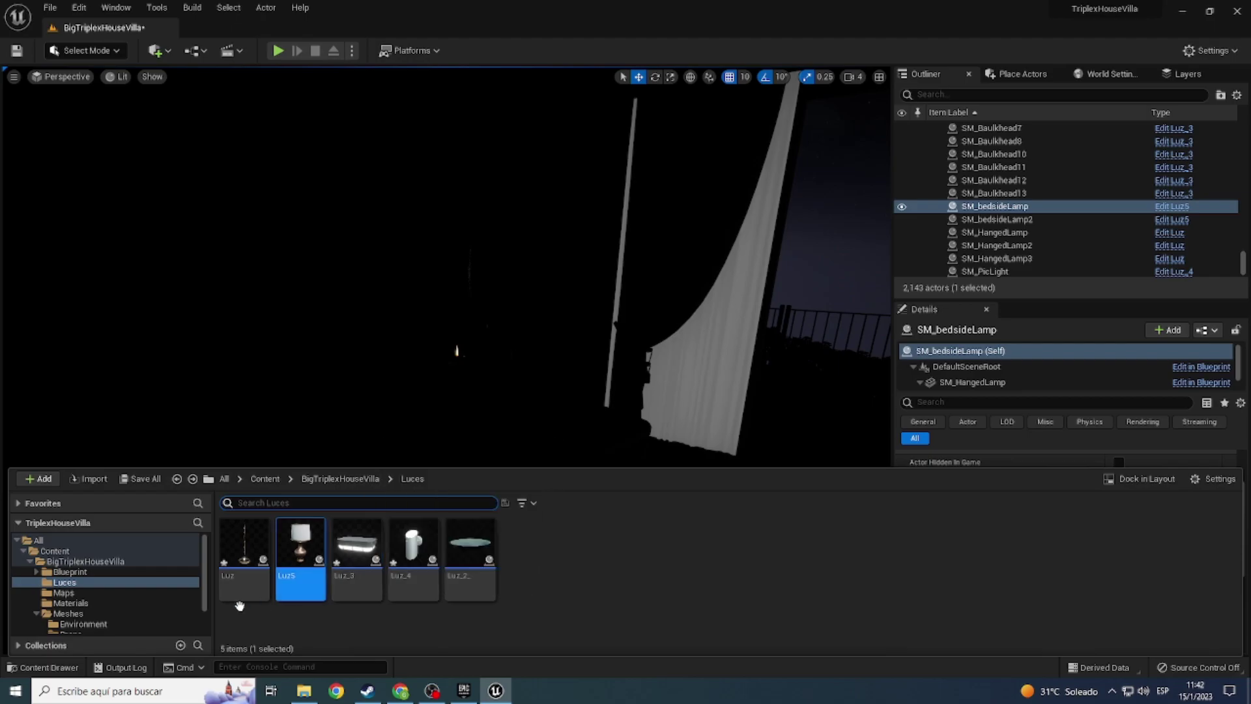
left_click(467, 473)
left_click_drag(534, 614, 527, 602)
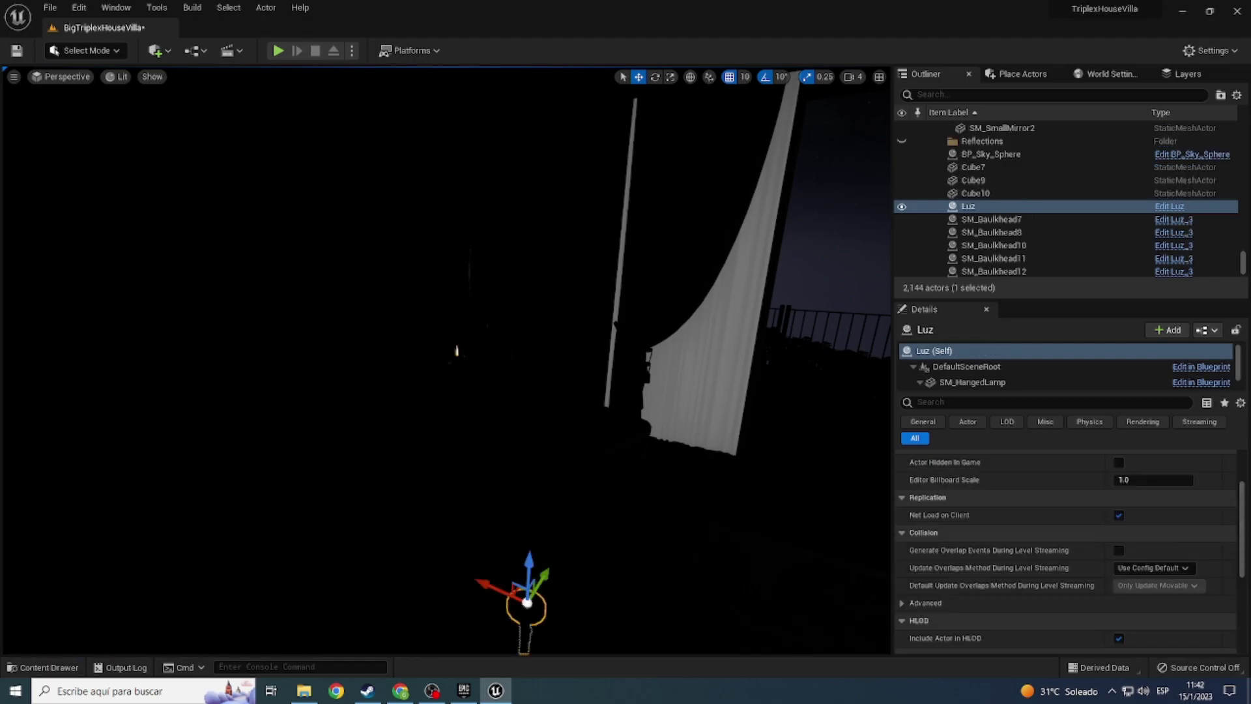
left_click_drag(531, 559, 555, 73)
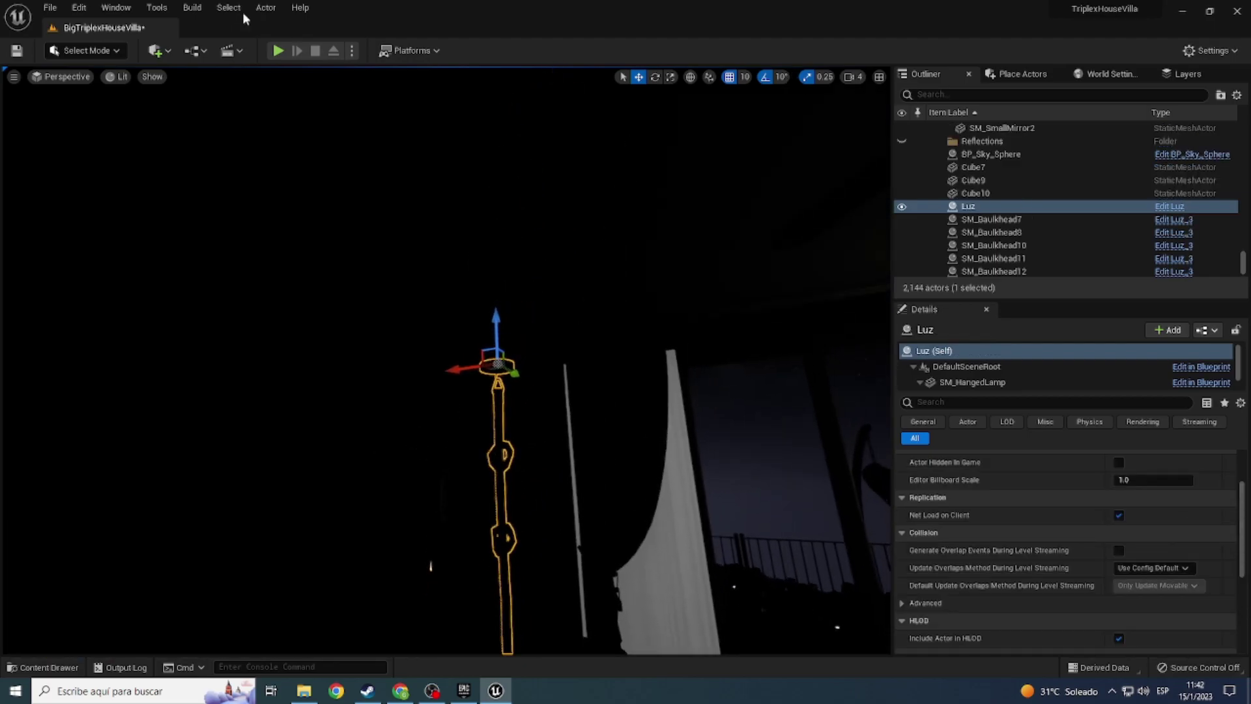
Step: Raise the Luz lamp to hang from the ceiling, checking it in Unlit and Lit view
left_click(116, 79)
left_click(156, 126)
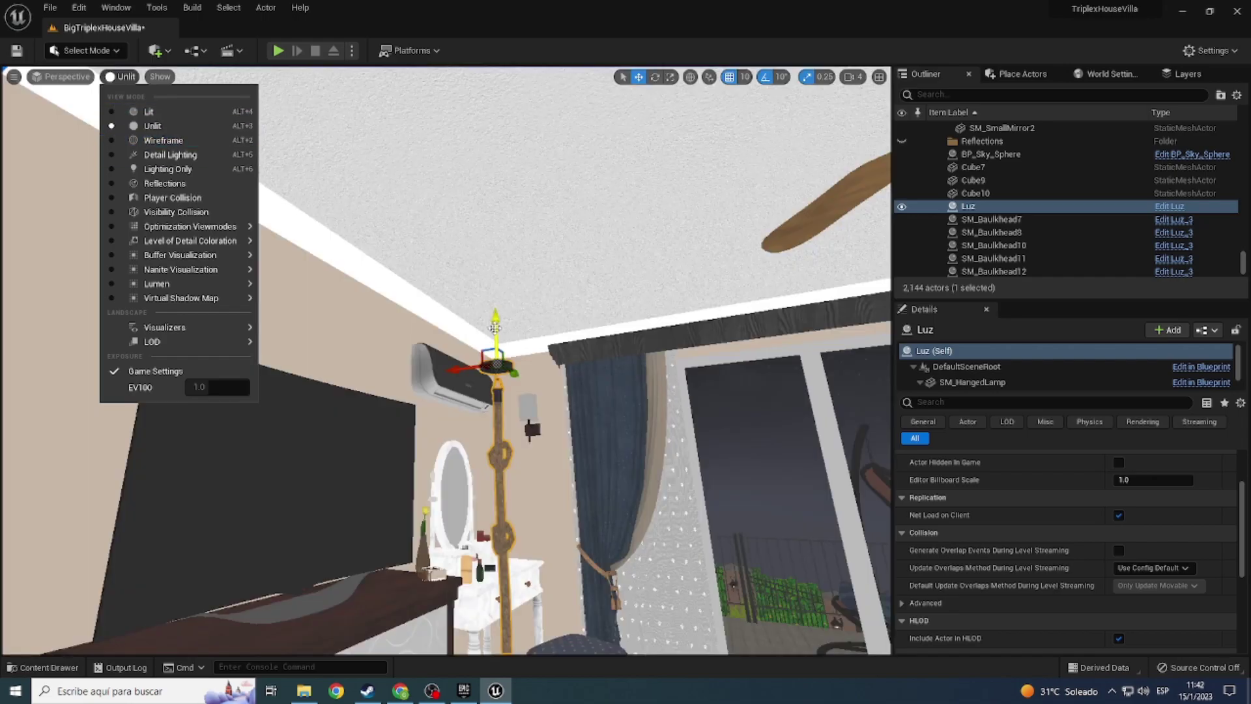
left_click_drag(496, 327, 502, 209)
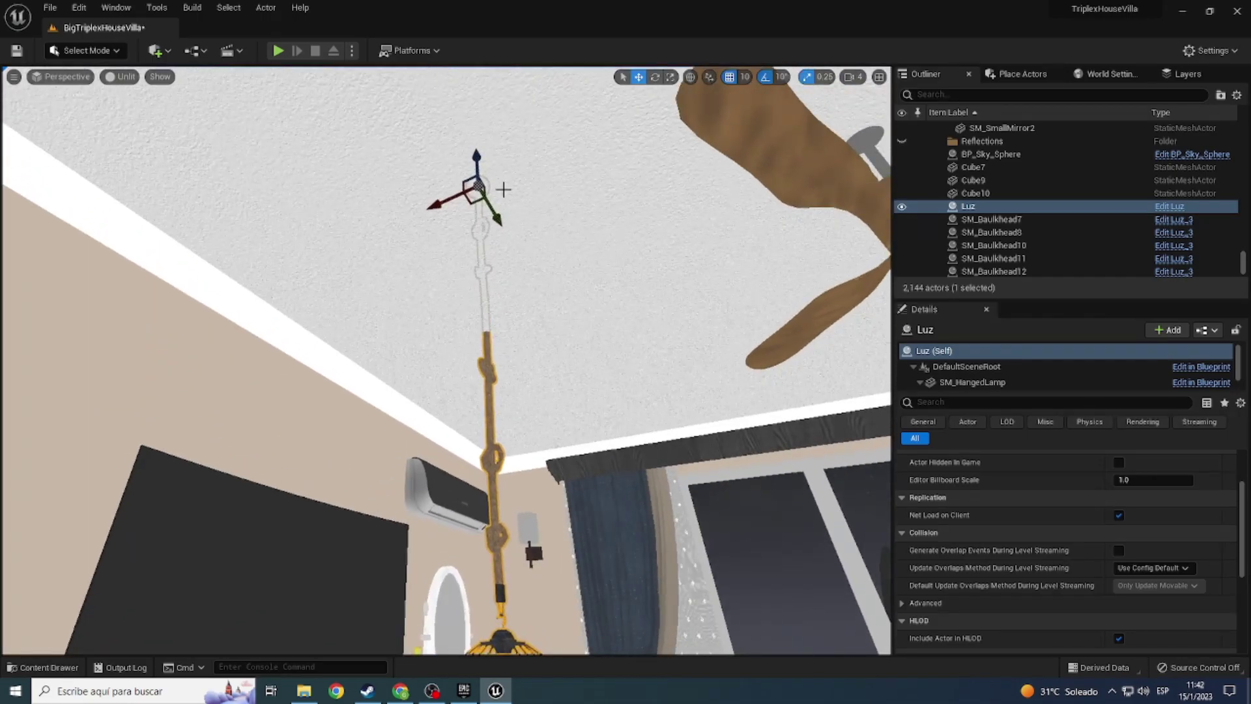
left_click_drag(476, 115, 476, 83)
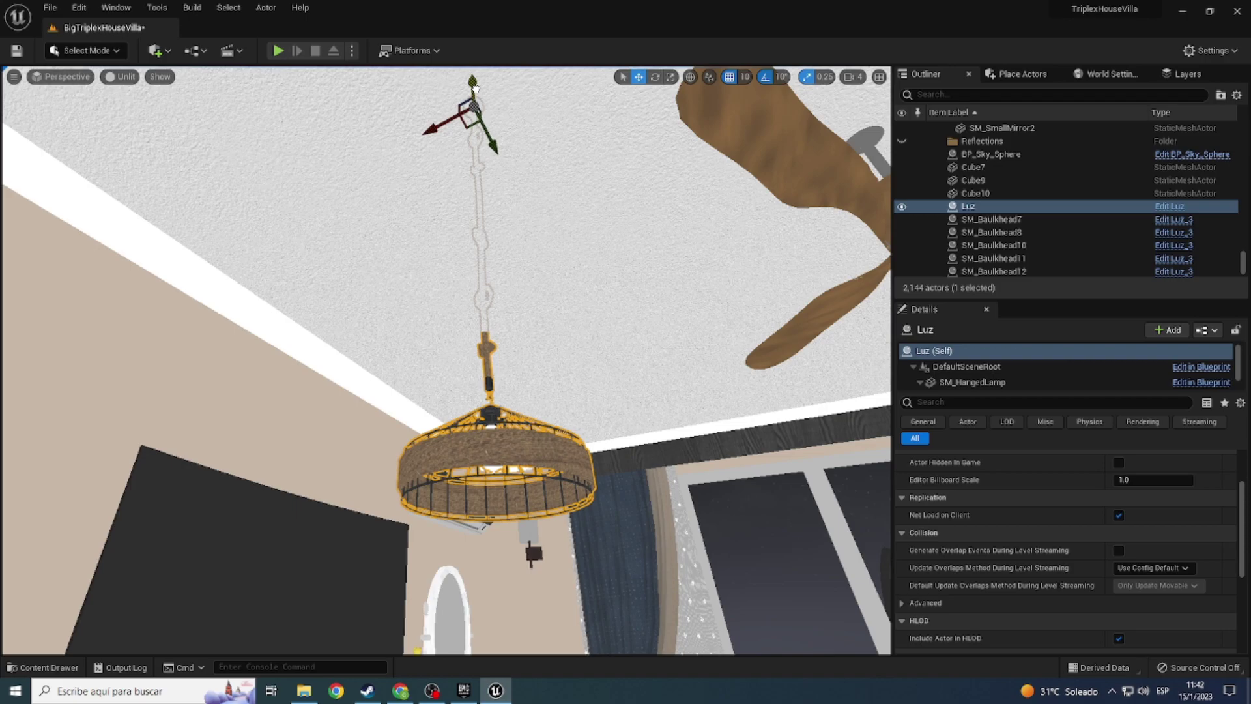
left_click(119, 76)
left_click(120, 117)
left_click(119, 76)
left_click(127, 111)
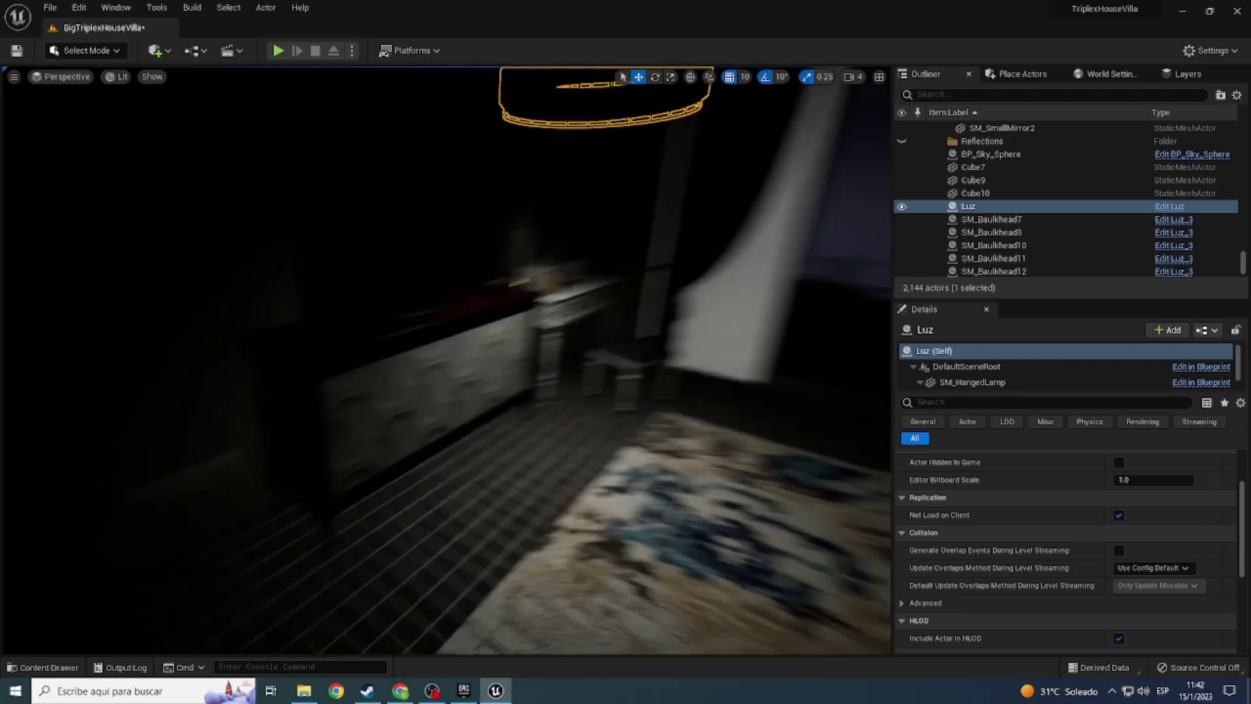
Step: Position the lamp over the dresser mirror, then switch to Unlit and delete it
right_click_drag(445, 358, 379, 358)
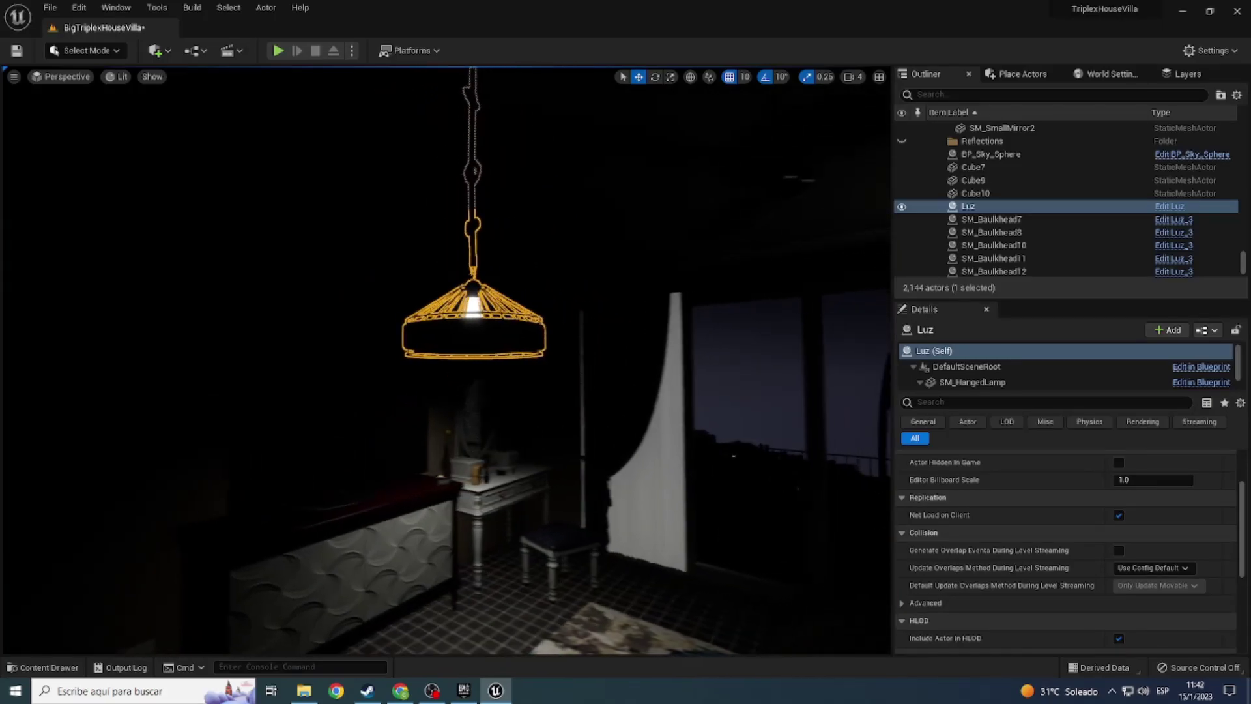
mouse_move(422, 195)
right_mouse_down()
mouse_move(423, 147)
mouse_move(619, 293)
mouse_move(456, 248)
mouse_move(456, 183)
right_mouse_up()
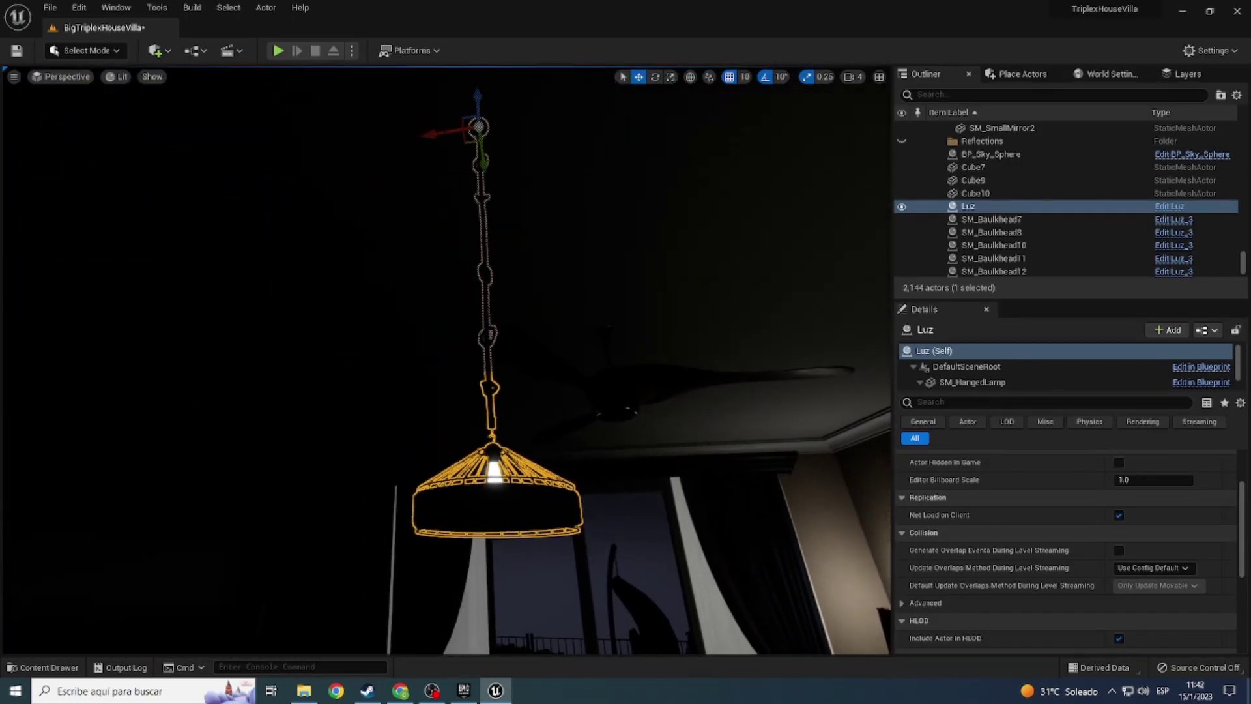
mouse_move(431, 139)
right_mouse_down()
mouse_move(508, 215)
mouse_move(586, 215)
right_mouse_up()
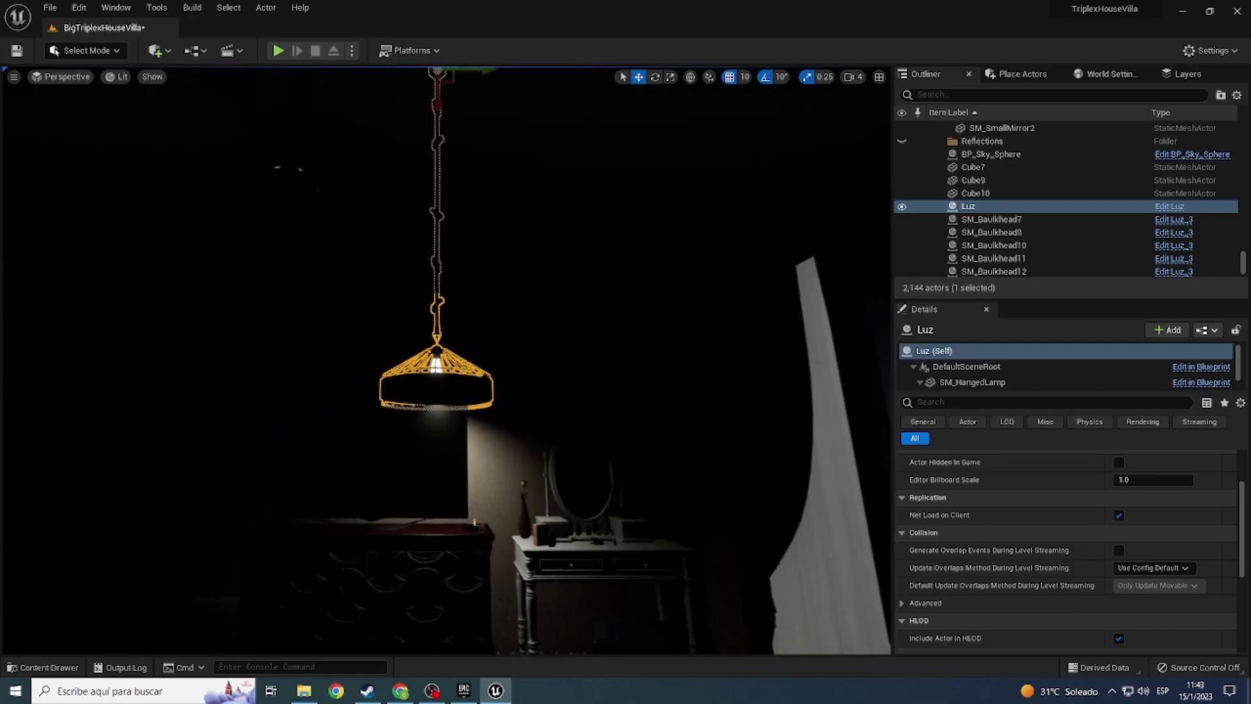
right_click_drag(462, 74, 461, 39)
left_click_drag(493, 150, 536, 186)
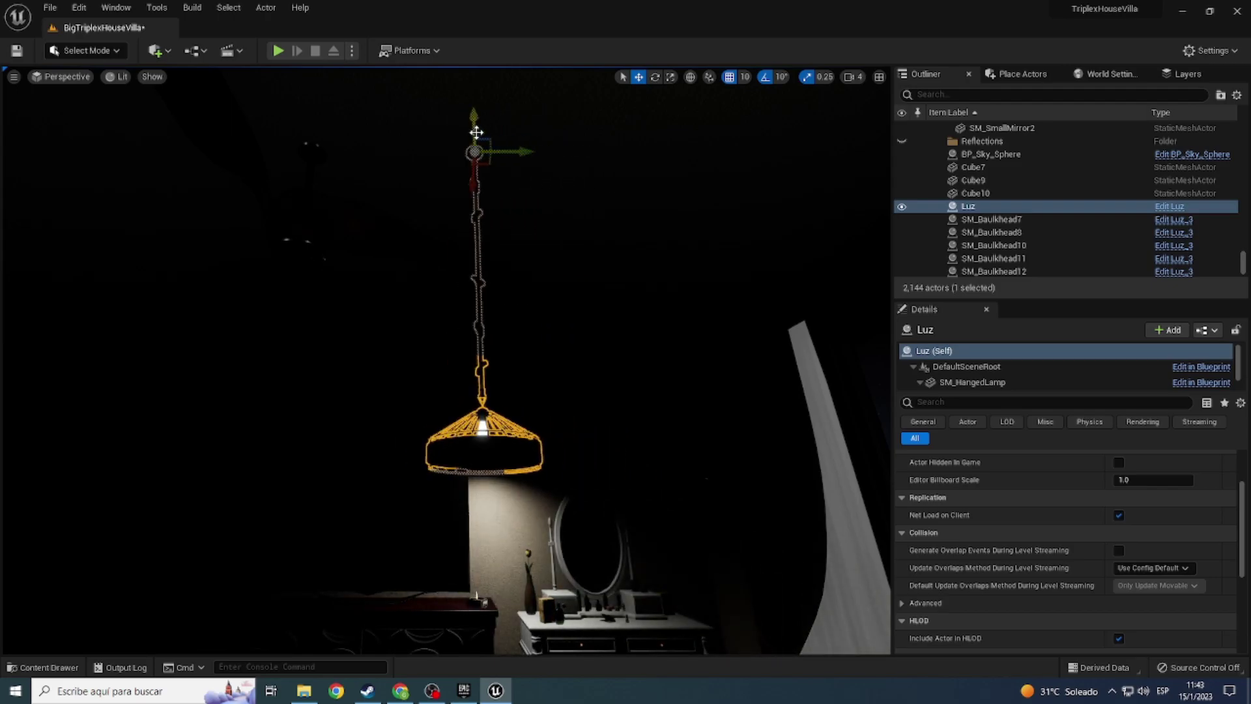
left_click_drag(476, 132, 473, 88)
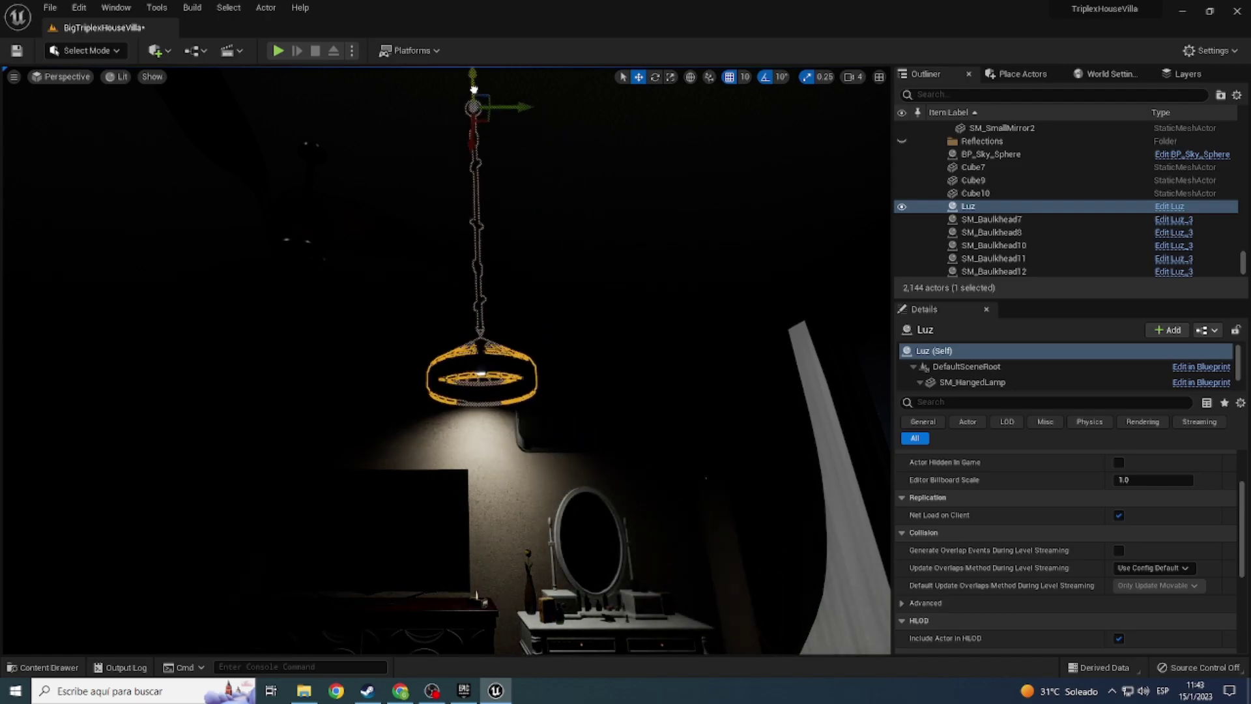
left_click(120, 79)
left_click(152, 127)
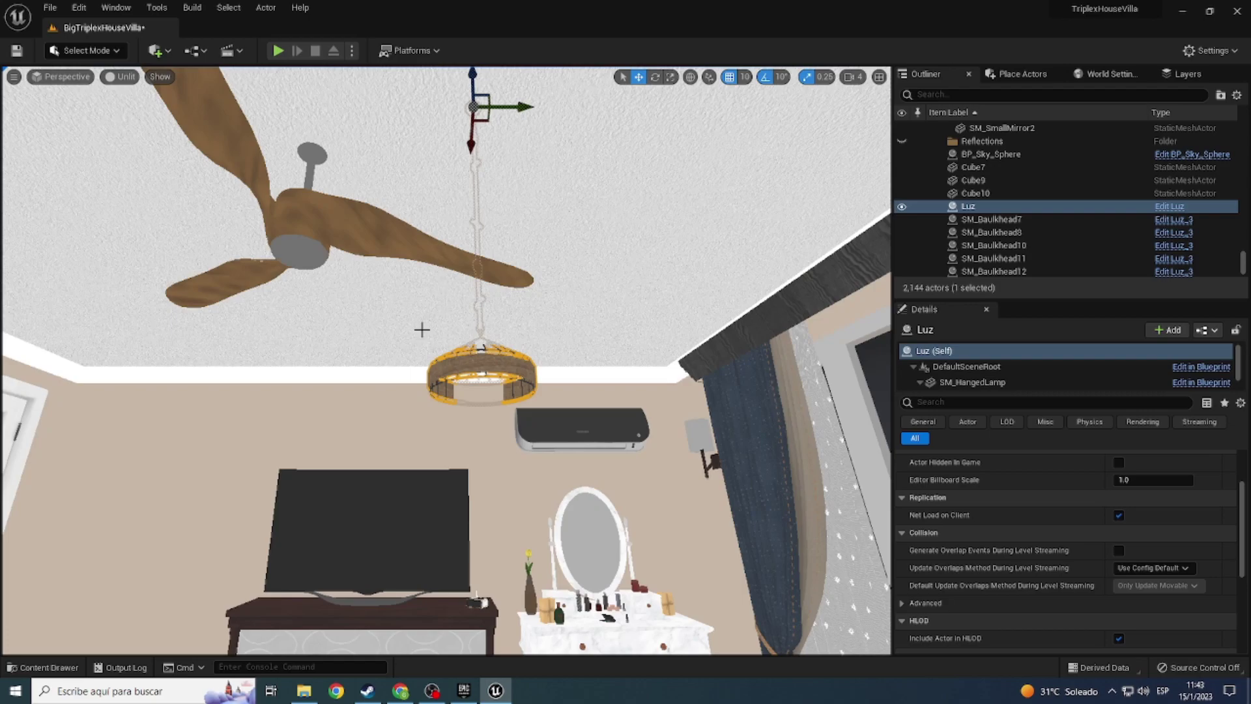
key("Delete")
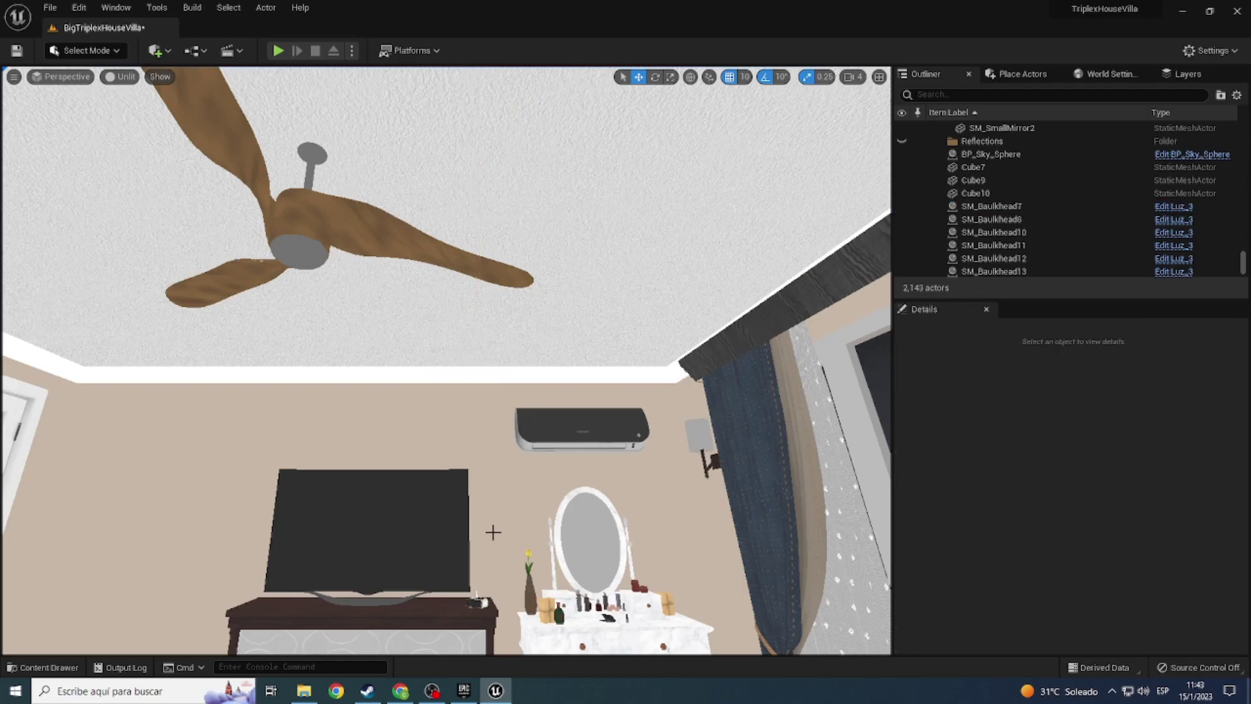
Step: Compare the bedroom in Lit and Unlit view and focus on the SM_LightWall3 wall light
mouse_move(493, 532)
right_mouse_down()
mouse_move(339, 587)
mouse_move(245, 241)
right_mouse_up()
left_click(119, 76)
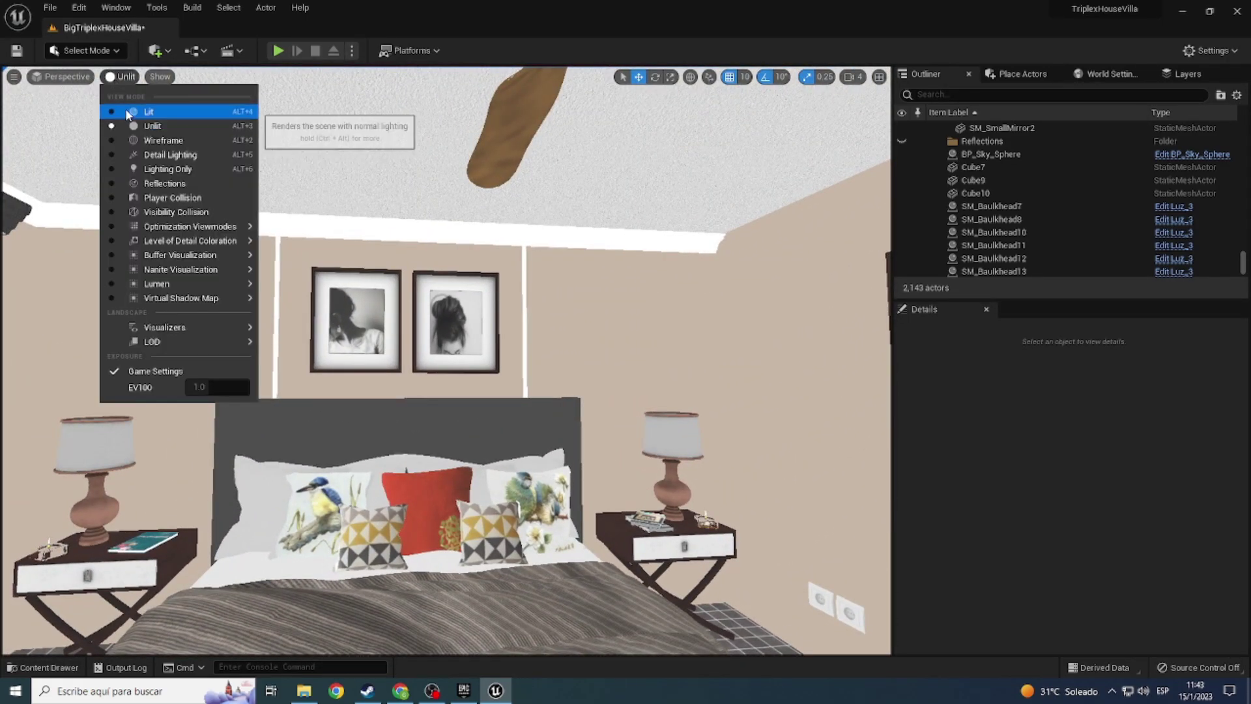
left_click(128, 112)
mouse_move(128, 114)
right_mouse_down()
mouse_move(340, 349)
mouse_move(108, 84)
right_mouse_up()
left_click(110, 78)
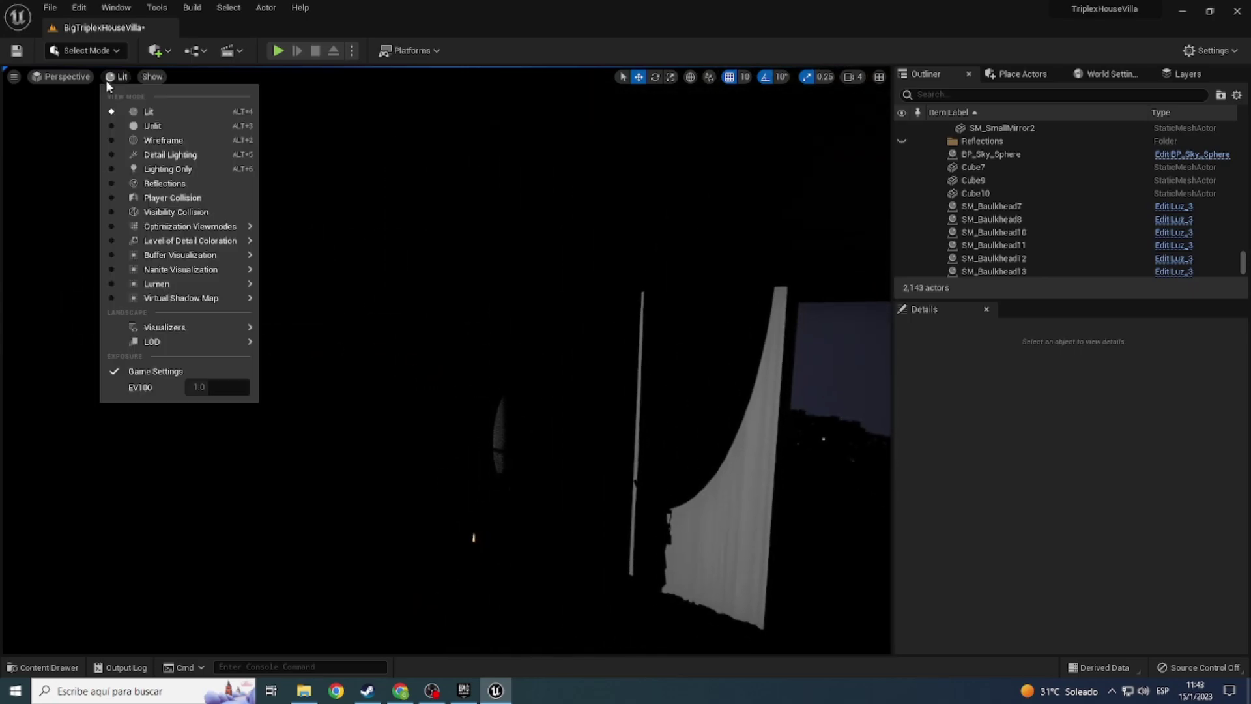
left_click(121, 127)
left_click(607, 333)
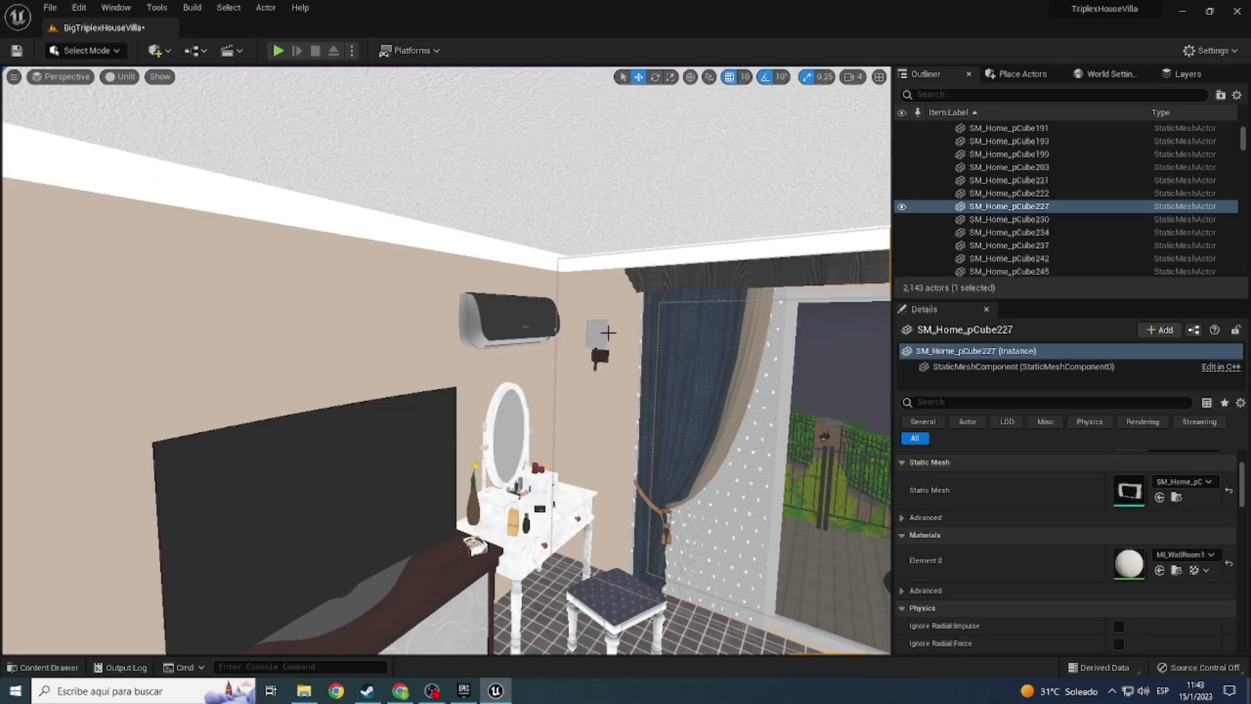
left_click(597, 339)
key("f")
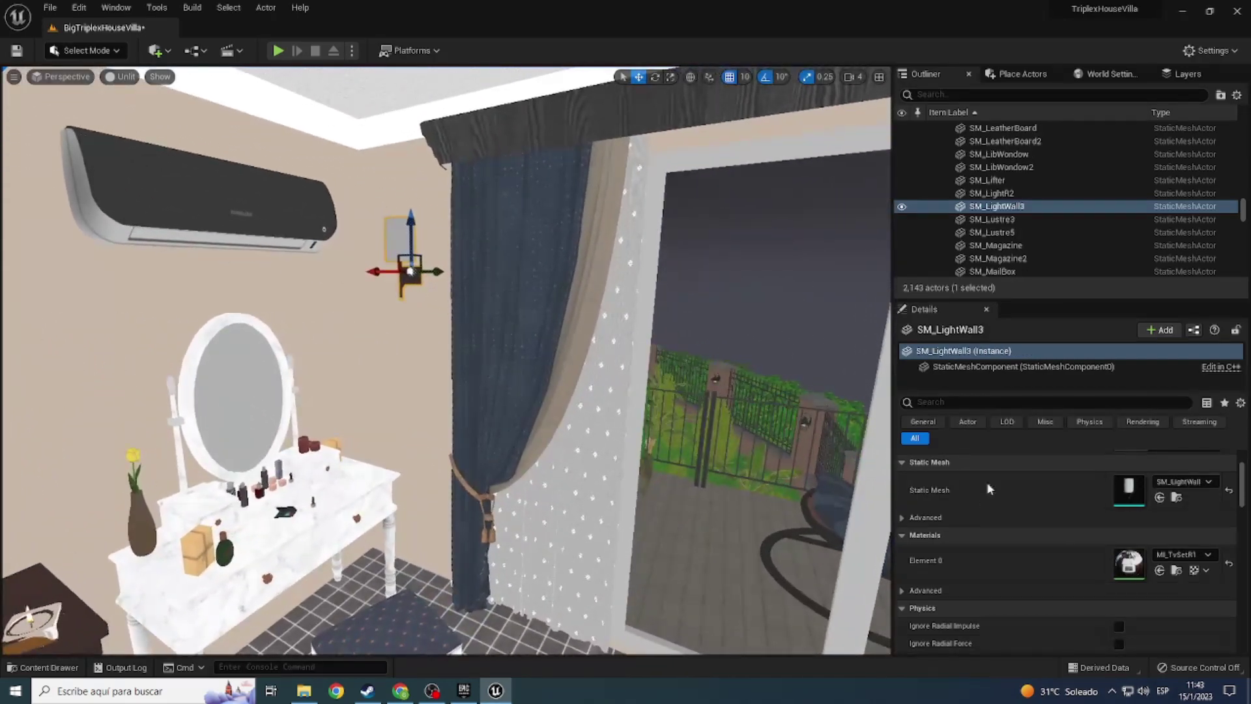
Step: Duplicate the Luz_4 light blueprint in the Luces folder
left_click(1174, 499)
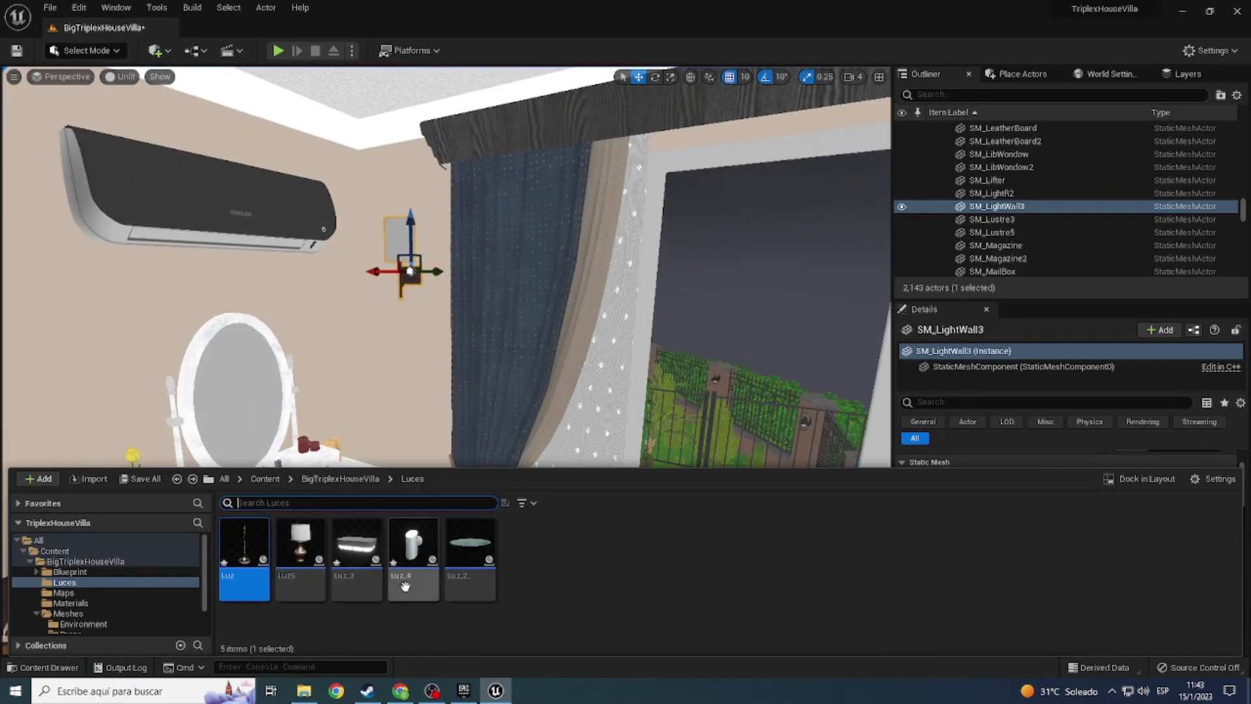
right_click(413, 554)
left_click(470, 314)
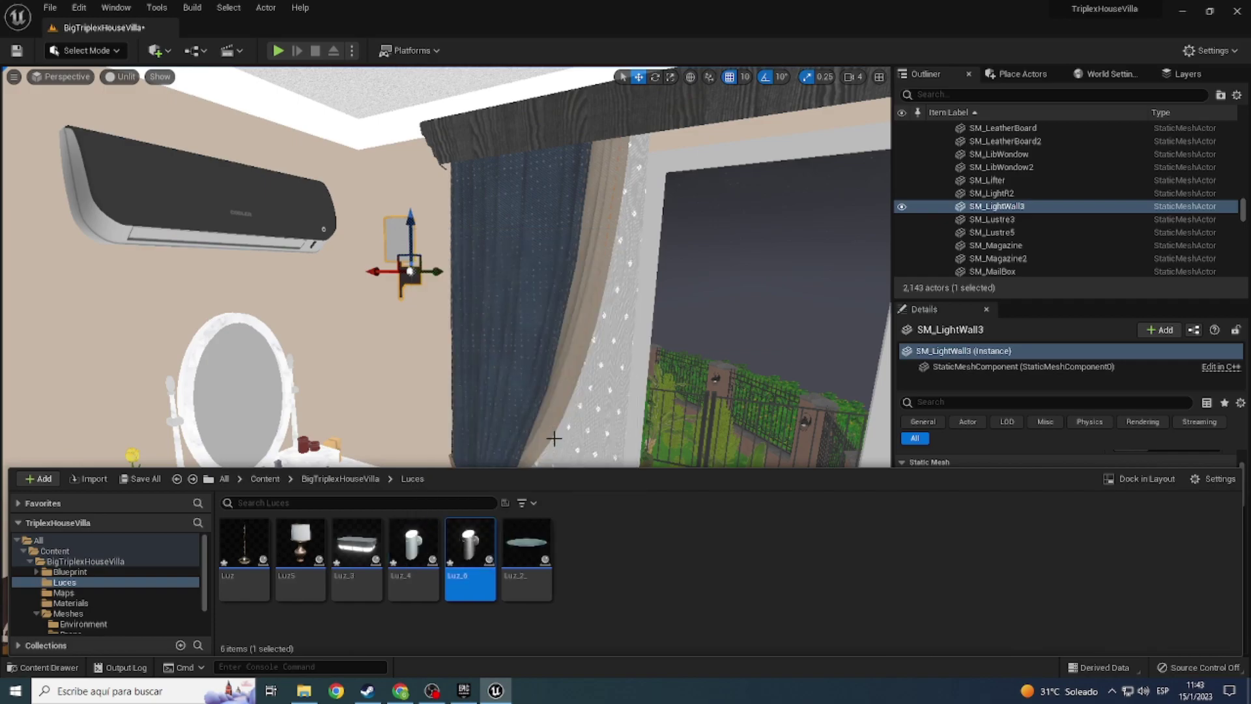
Step: Select the new Luz_6 blueprint in the Luces folder
left_click(393, 244)
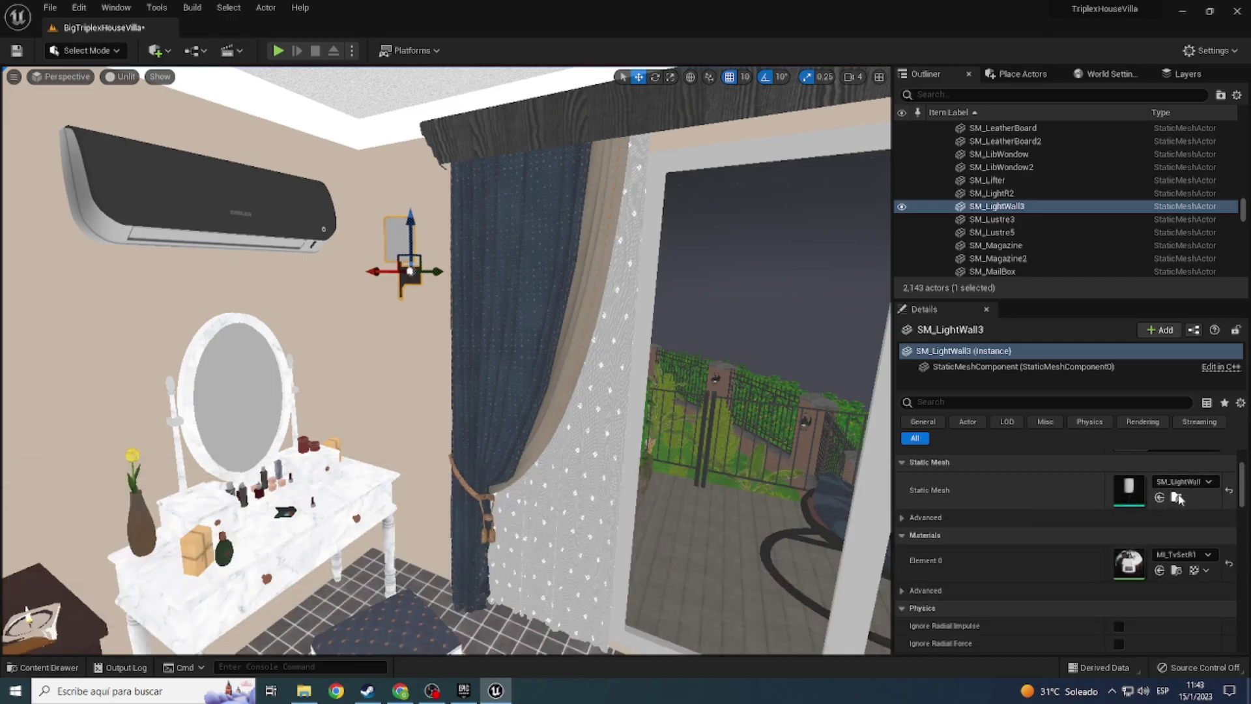
left_click(1177, 498)
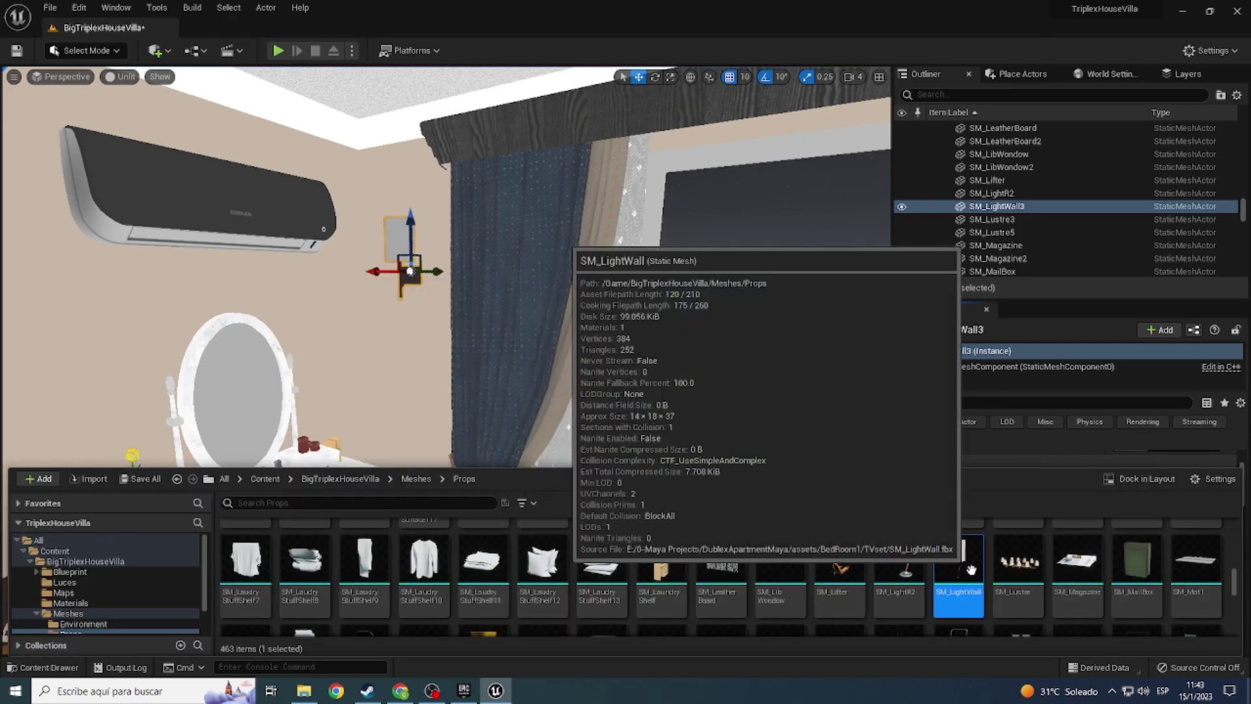
left_click(43, 667)
left_click(42, 667)
left_click(65, 582)
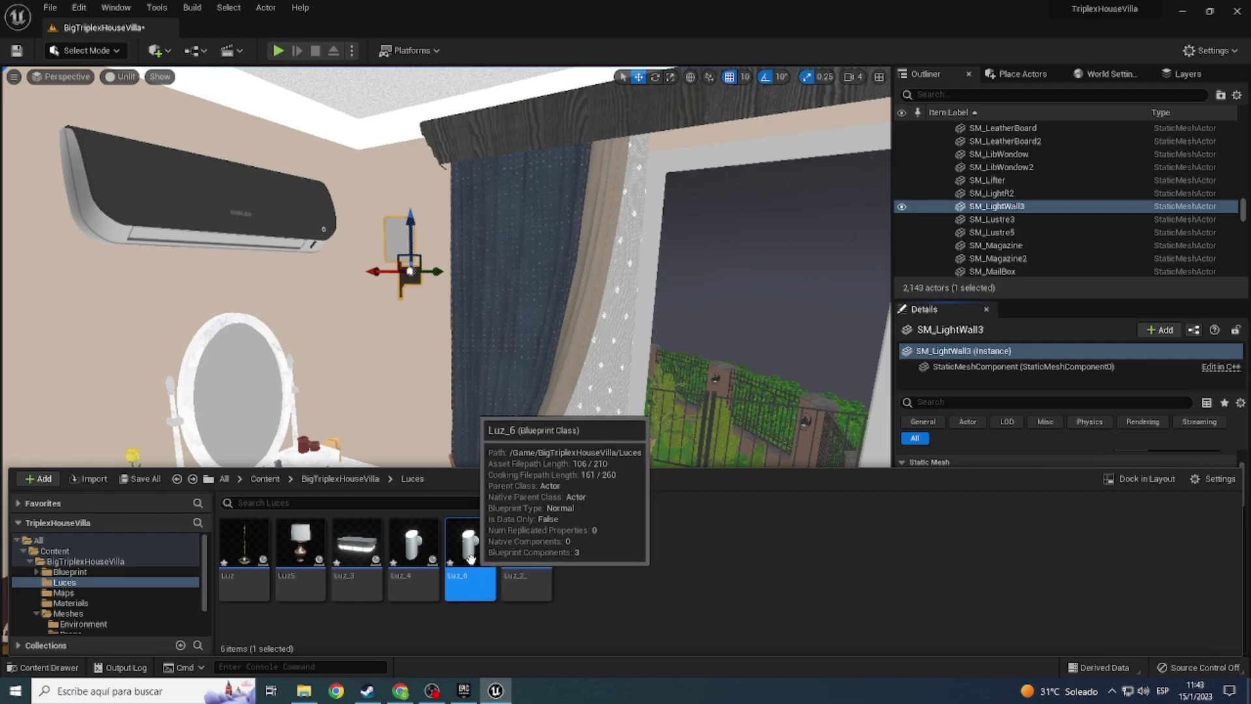
Step: In Luz_6, swap the lamp mesh for SM_LightWall and compile the blueprint
double_click(469, 552)
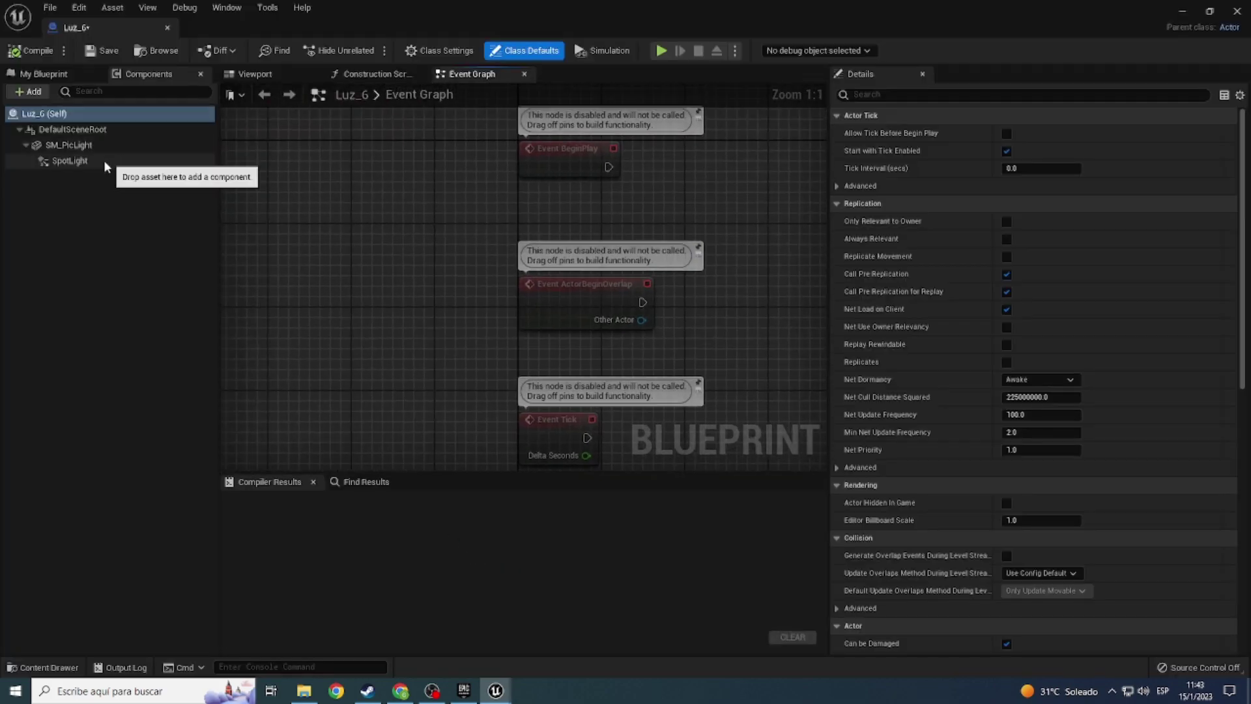
left_click(69, 144)
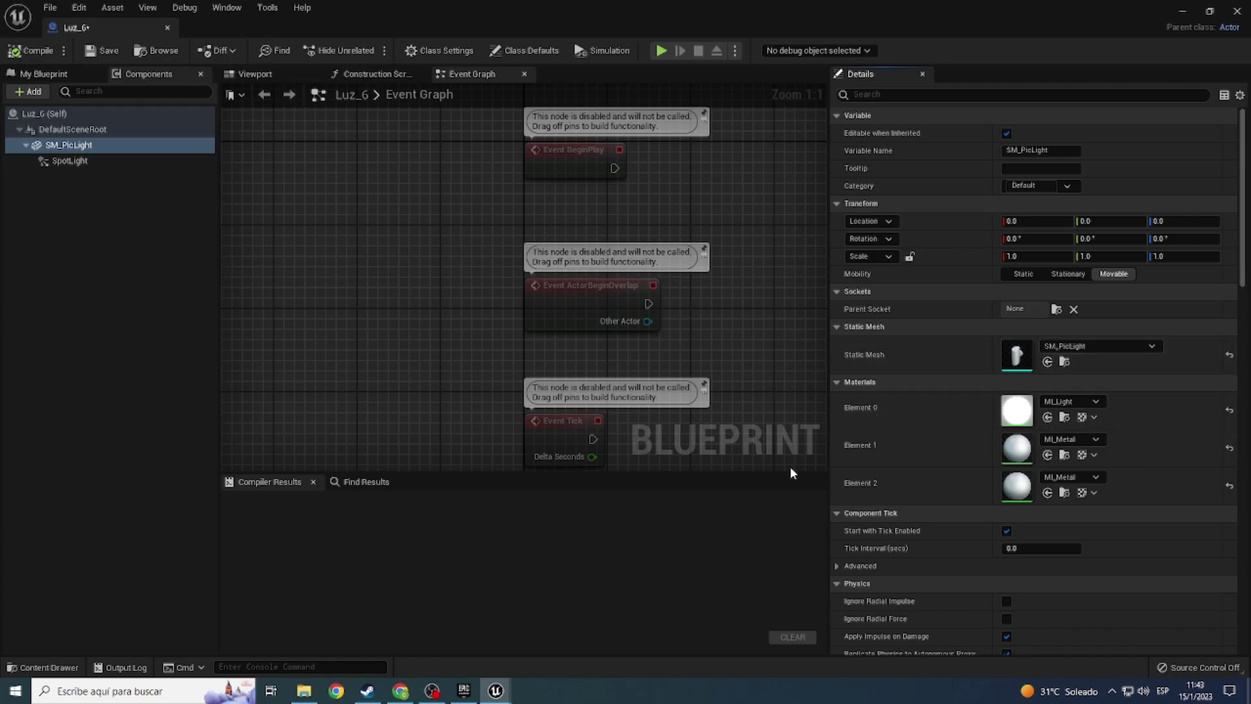
key("ctrl+space")
key("alt+Left")
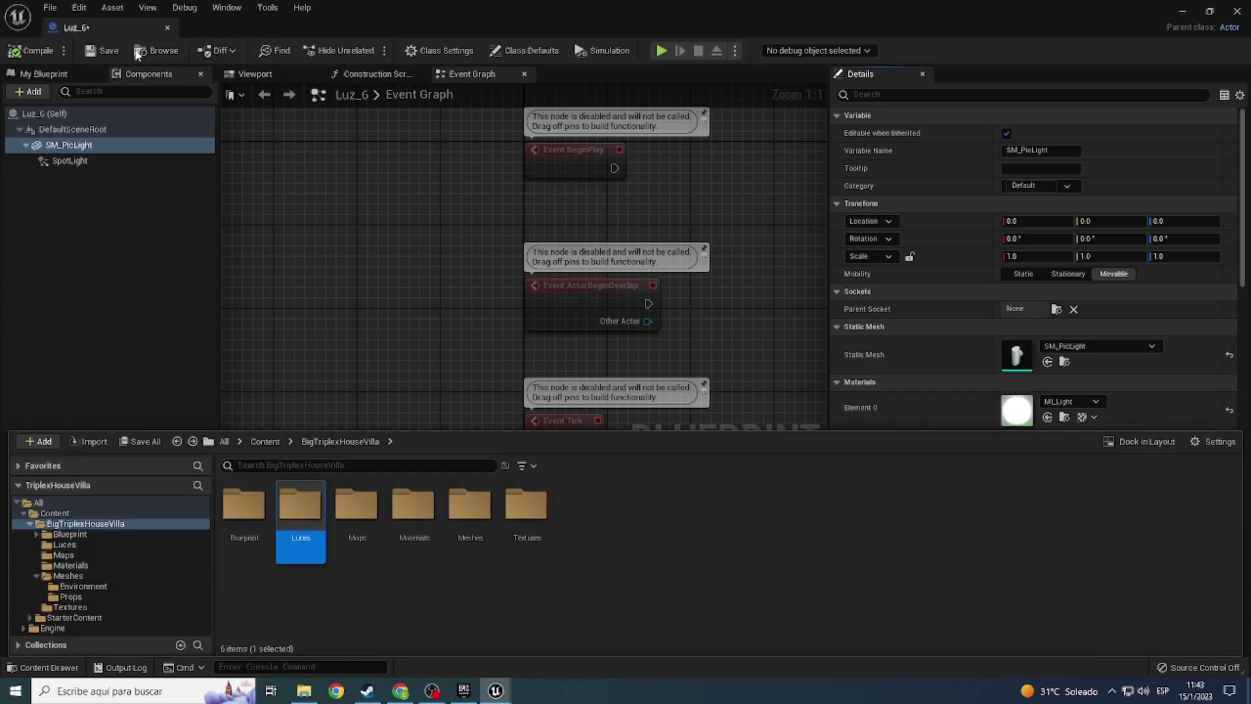
left_click(163, 26)
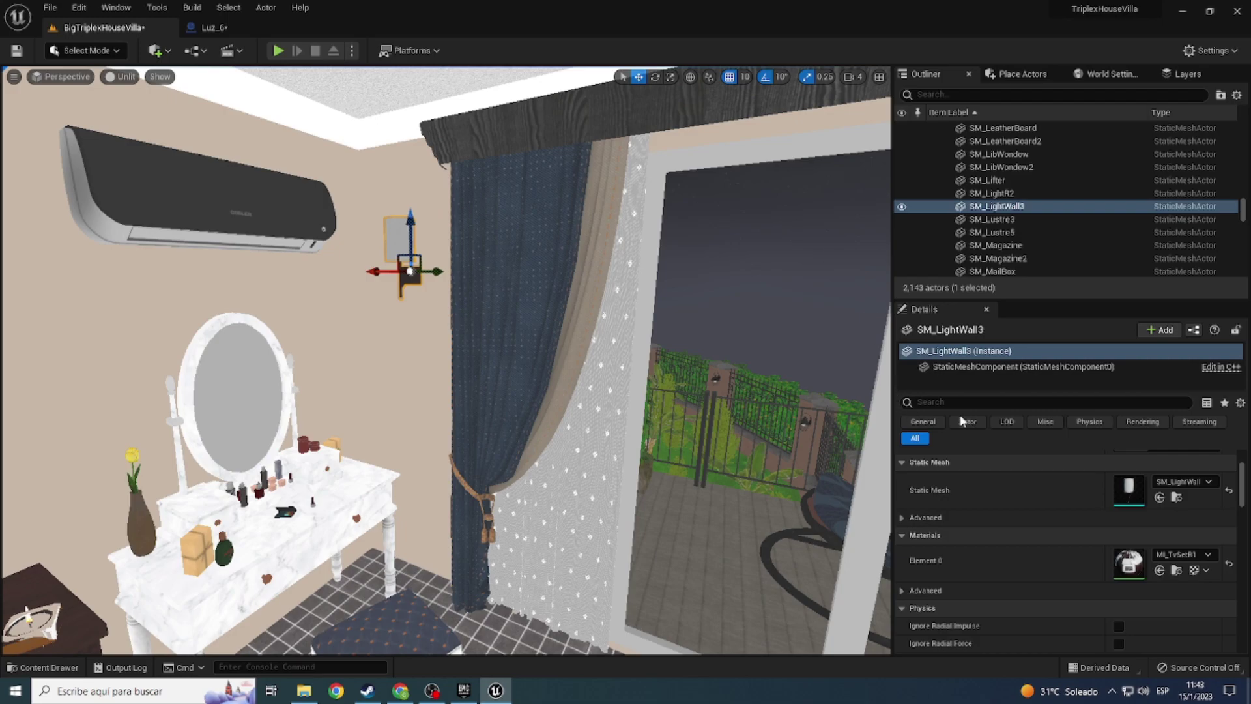
left_click(1179, 498)
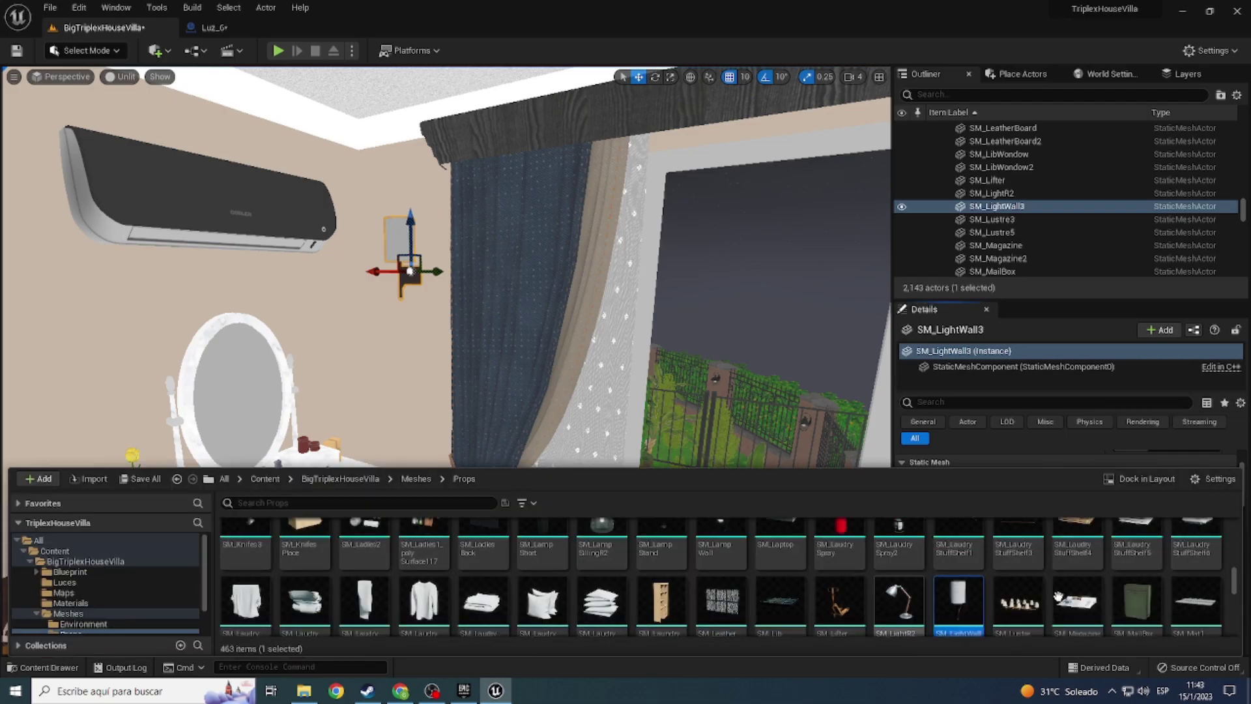
left_click(255, 27)
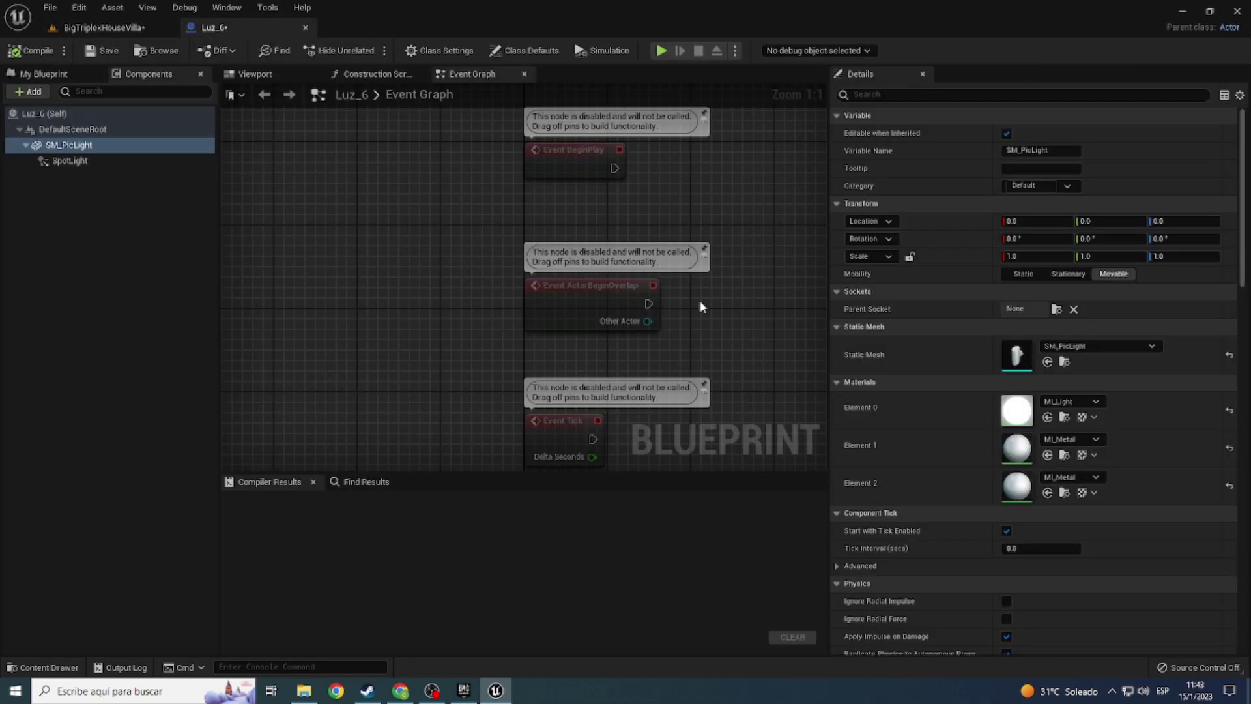
left_click(1046, 361)
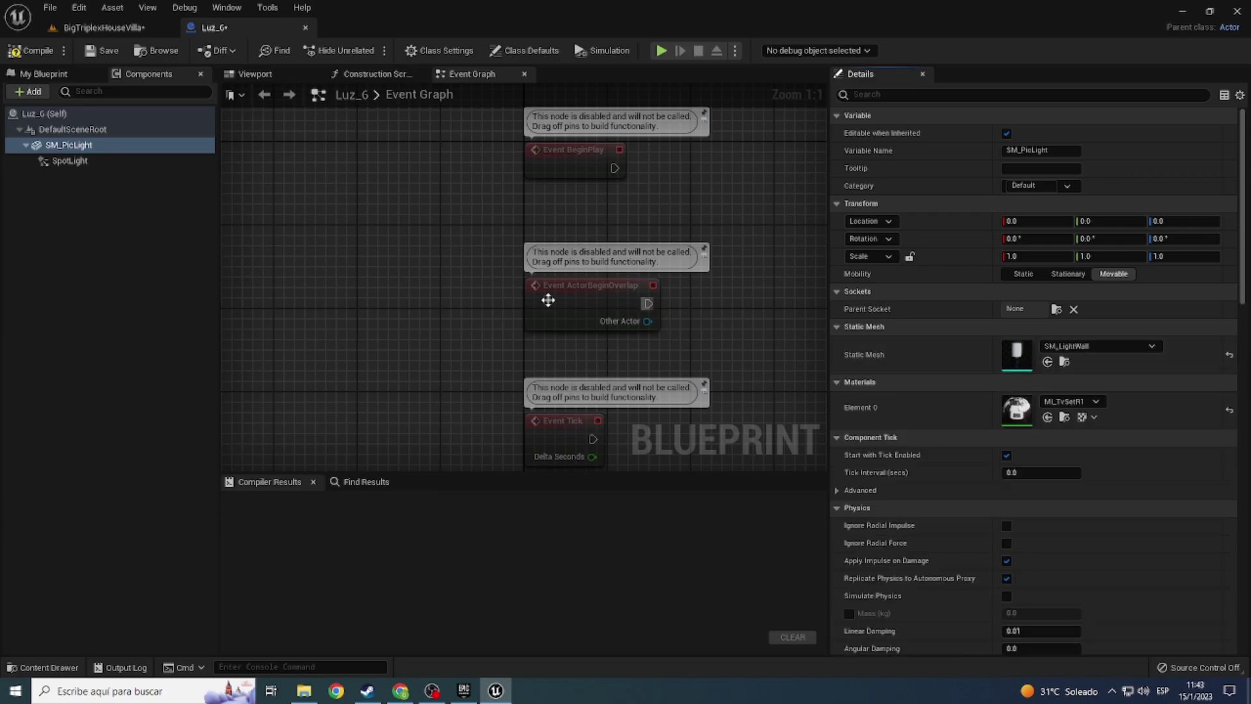
left_click(32, 52)
Step: Lower the Luz_6 spotlight from height 40 to 30 in the 3D preview
left_click(254, 73)
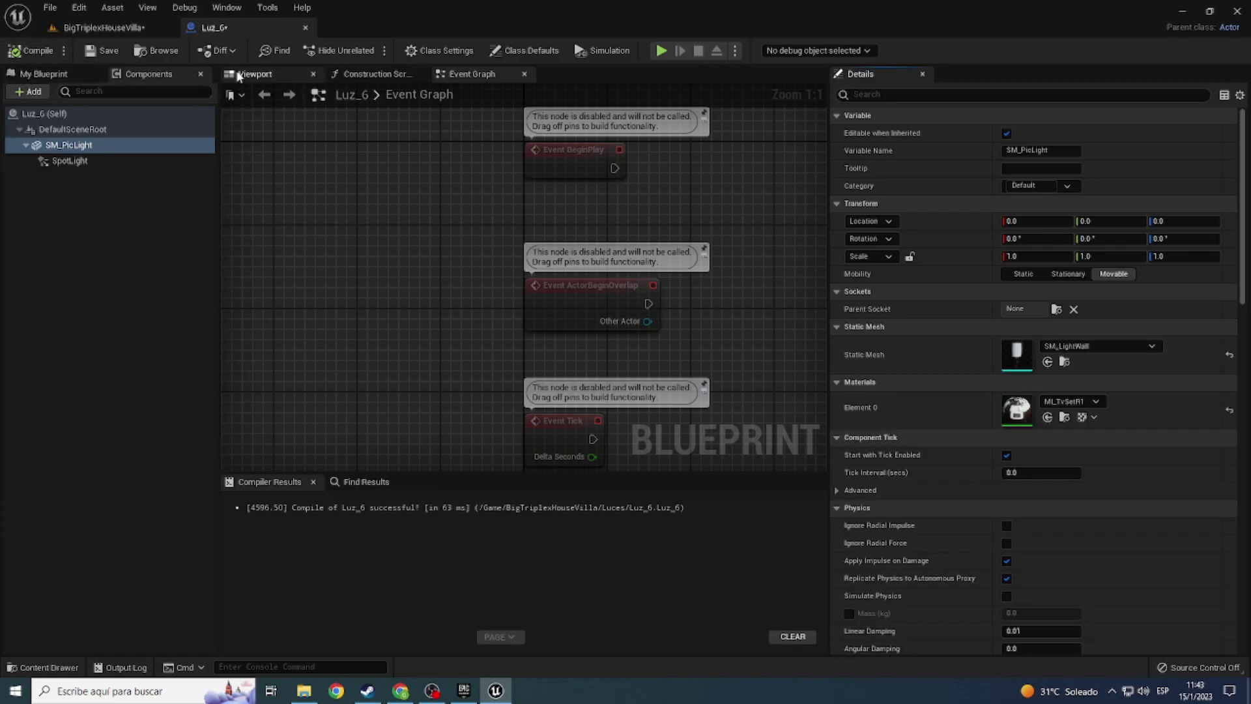
scroll(370, 258, "up", 5)
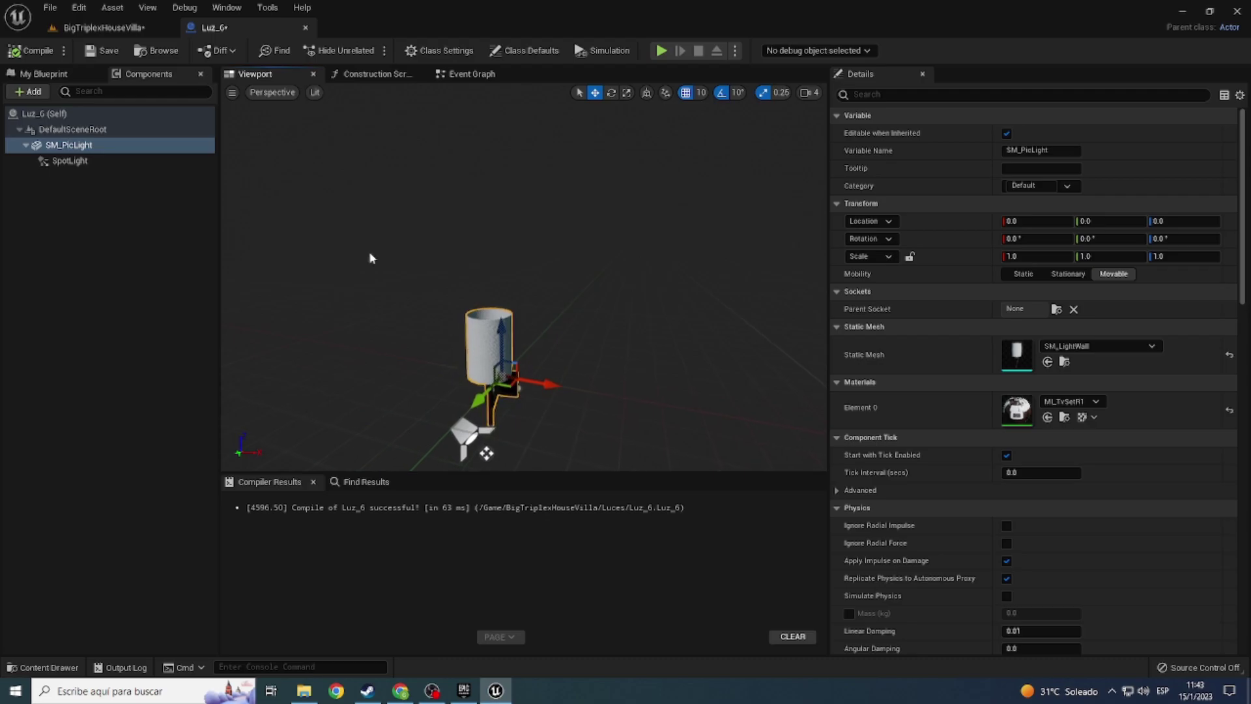
left_click(105, 161)
mouse_move(466, 448)
right_mouse_down()
mouse_move(466, 476)
mouse_move(490, 261)
right_mouse_up()
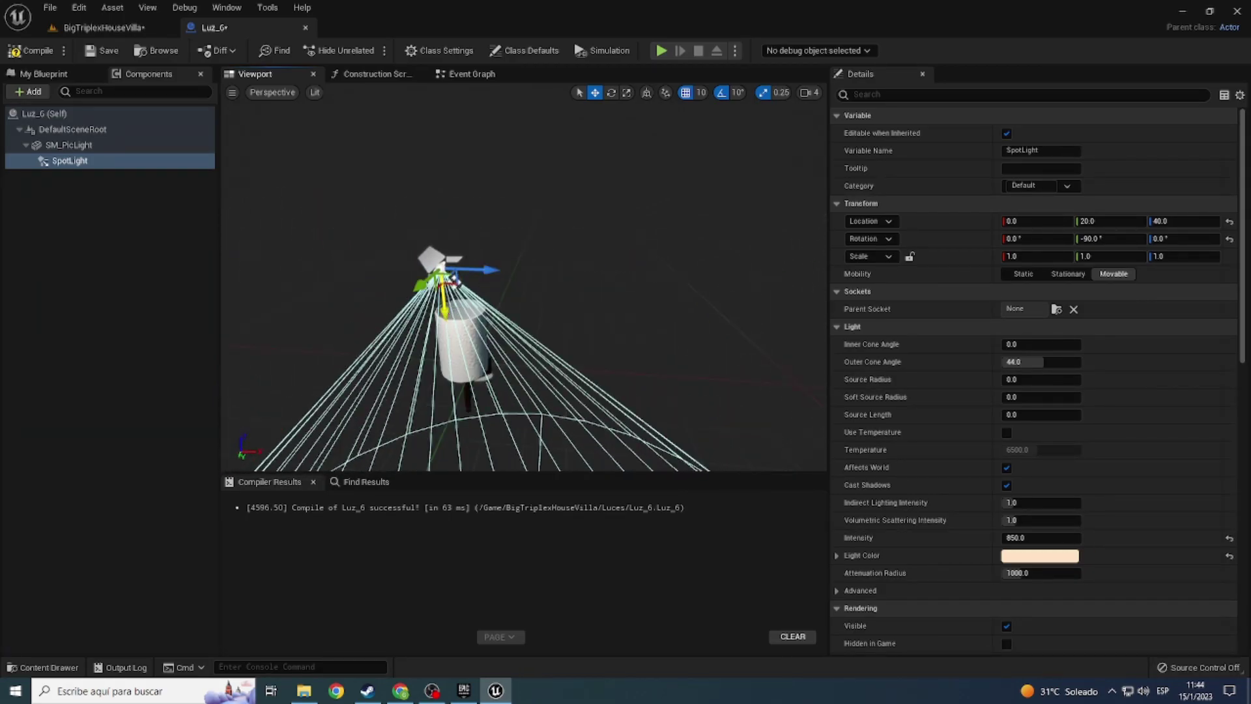
left_click_drag(454, 280, 458, 320)
Step: Replace the SM_LightWall3 wall fixture with the Luz_6 blueprint from the Luces folder
left_click(97, 28)
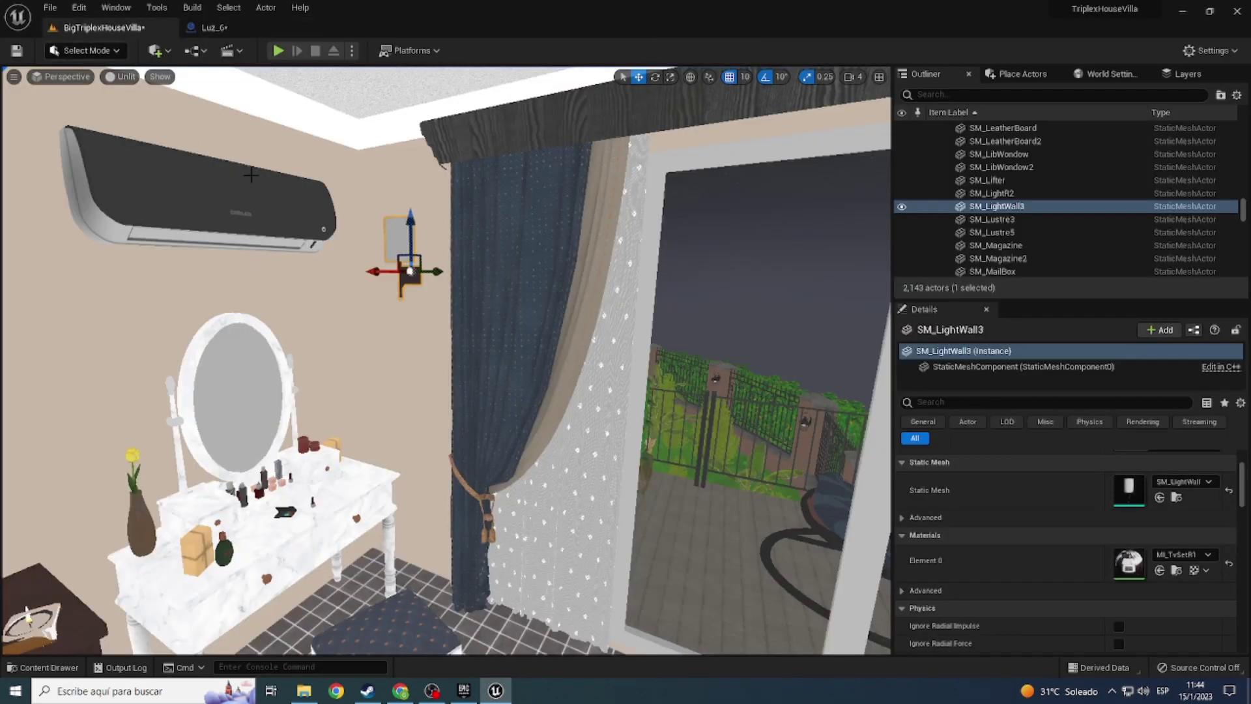
key("ctrl+space")
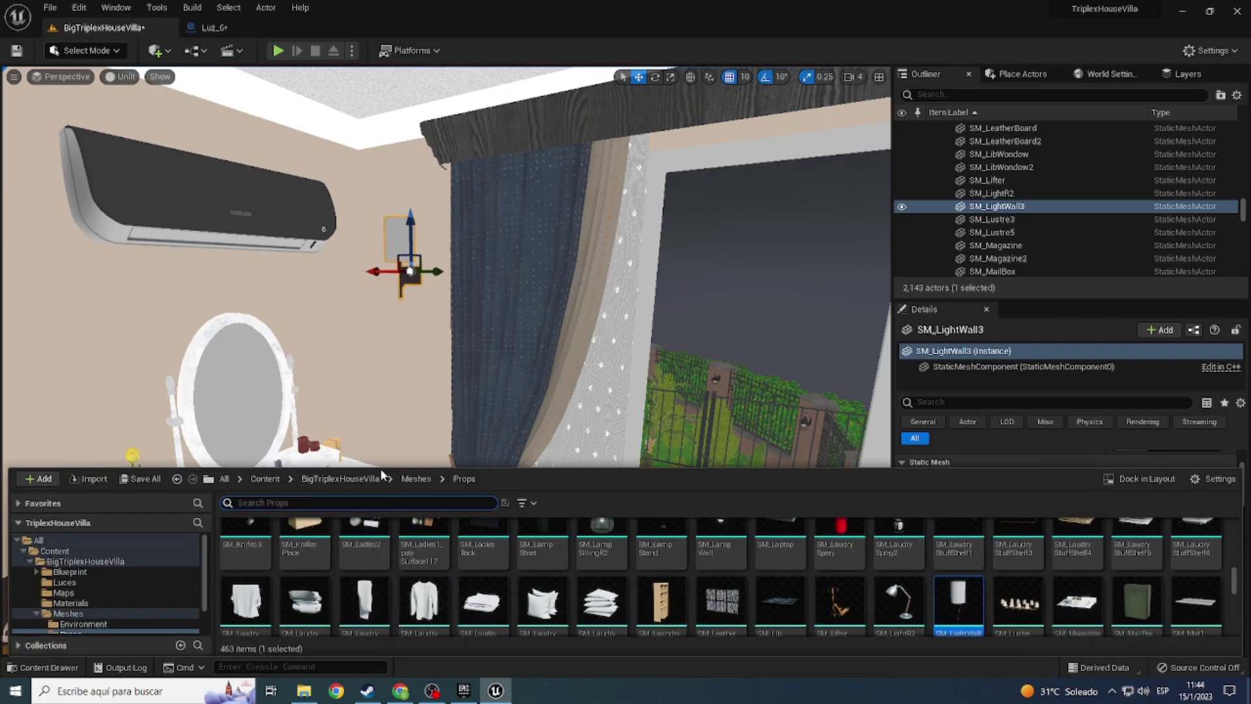
double_click(243, 554)
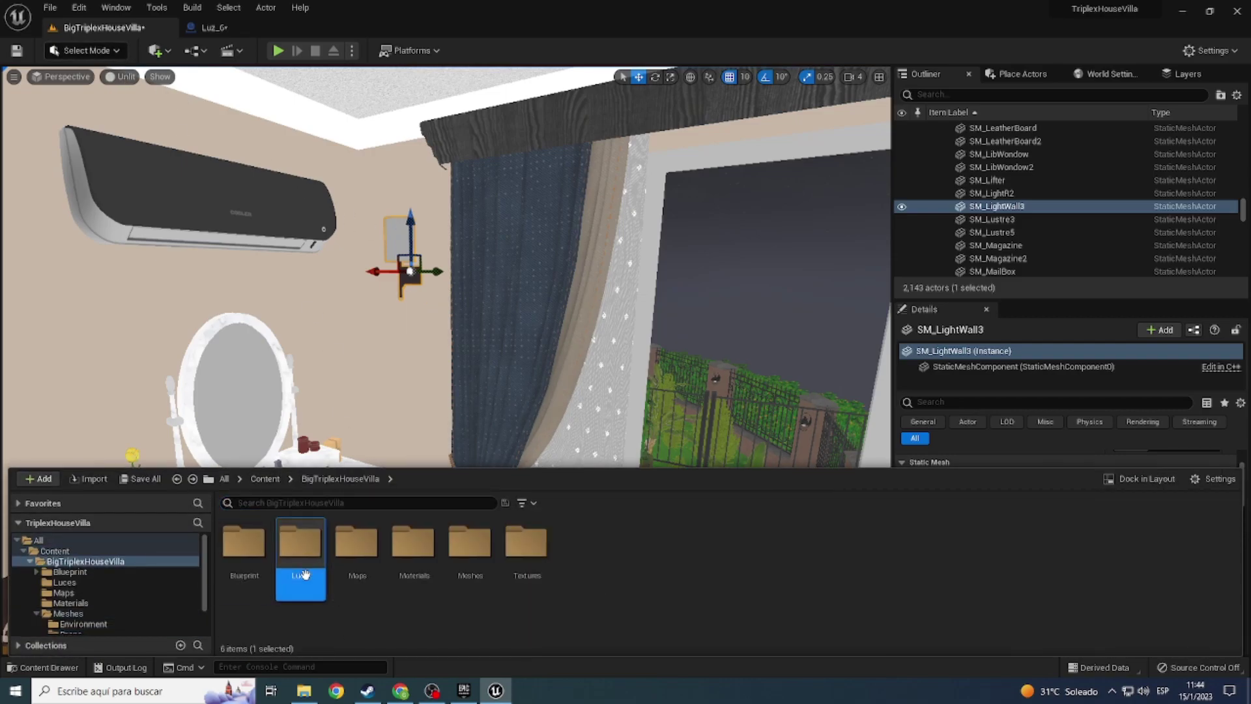
double_click(299, 547)
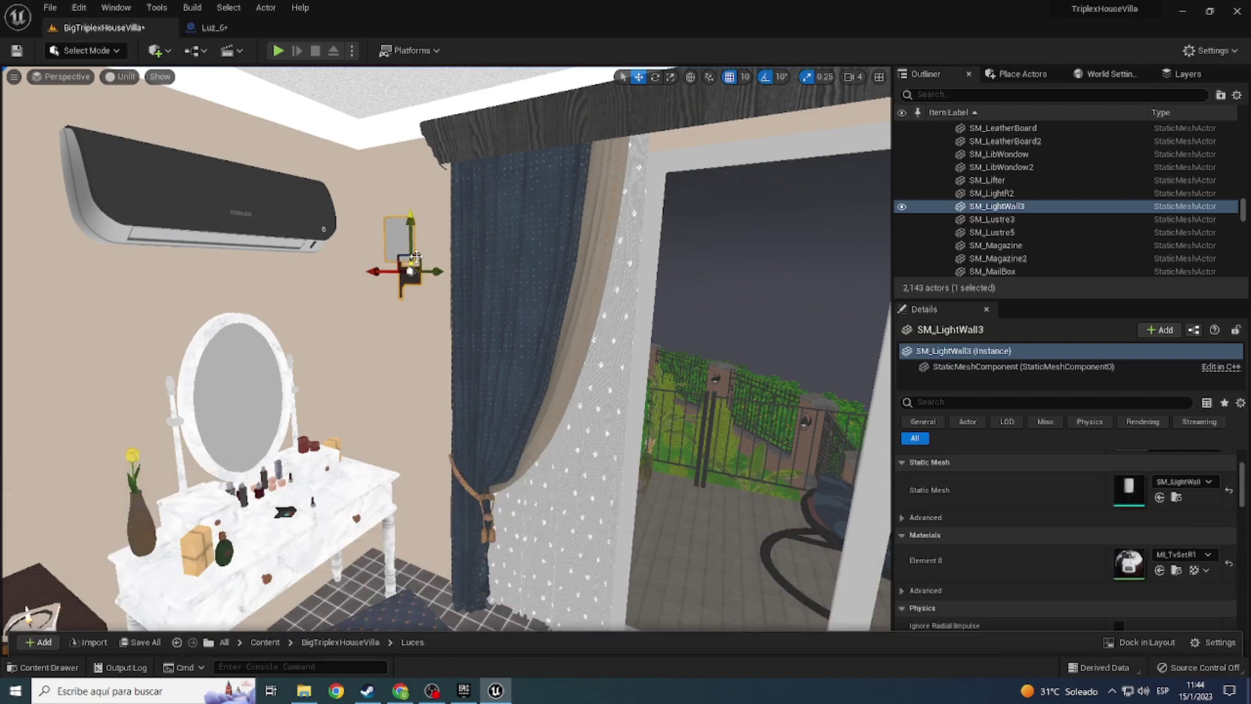
right_click(400, 245)
mouse_move(467, 326)
left_click(658, 355)
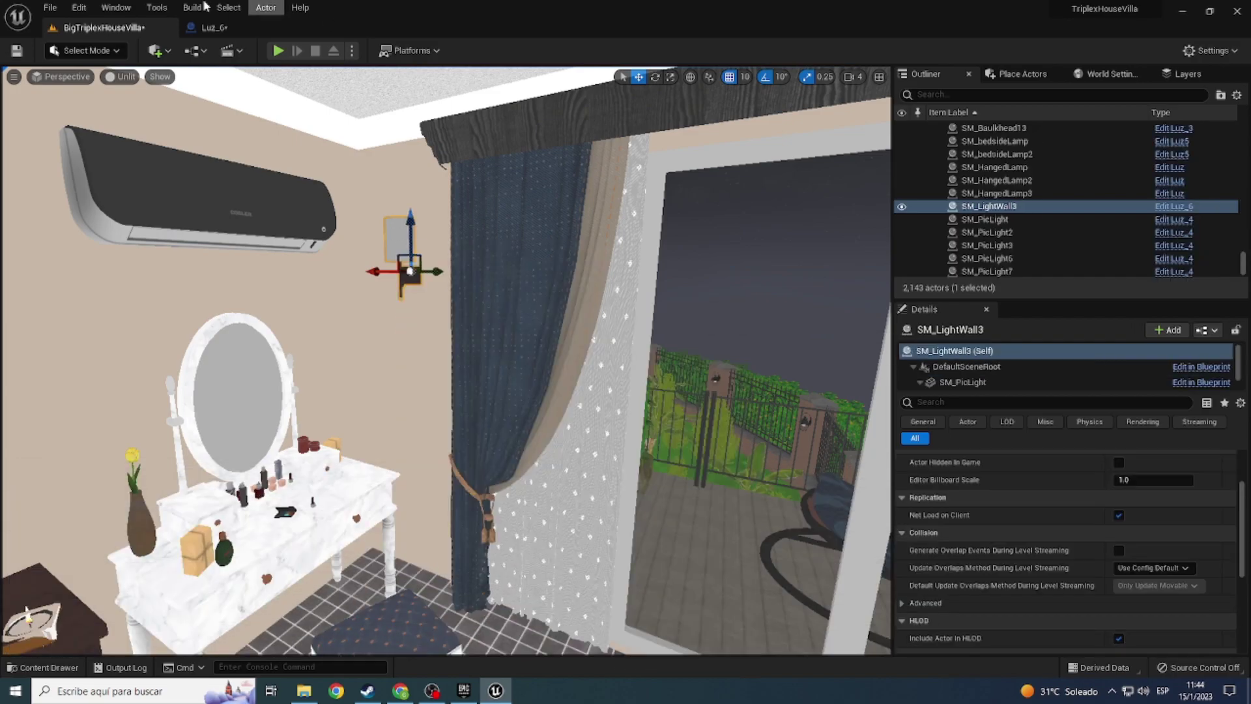
Step: Switch the viewport to Lit and frame the new Luz_6 wall light
left_click(119, 77)
left_click(71, 99)
key("f")
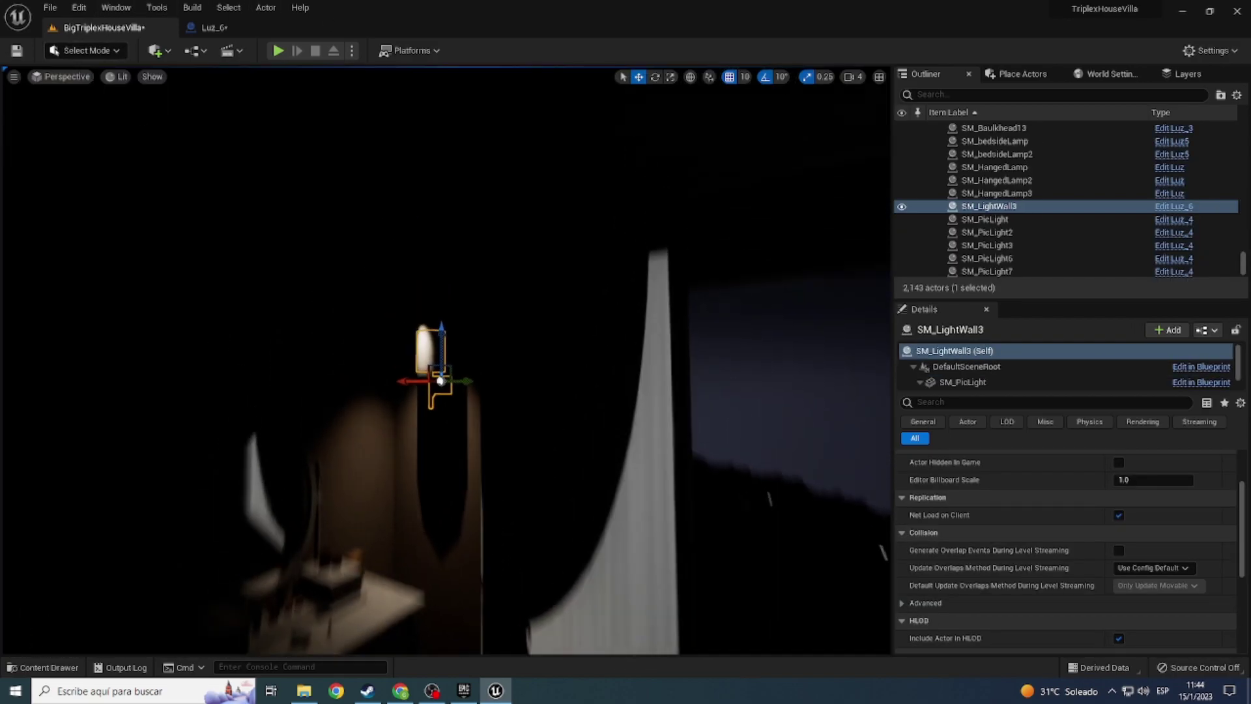
left_click(225, 31)
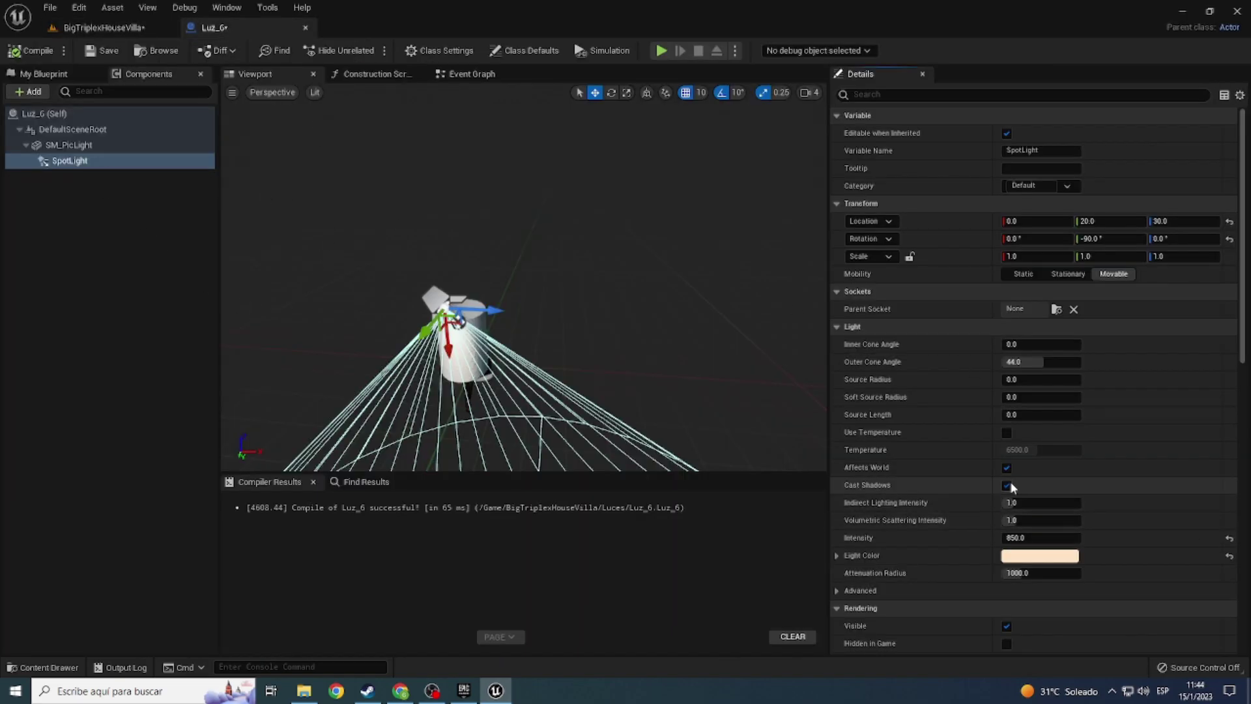
Step: Check the wall lamp in the level, then move the Luz_6 spotlight from Y 20 to Y 10
left_click(101, 27)
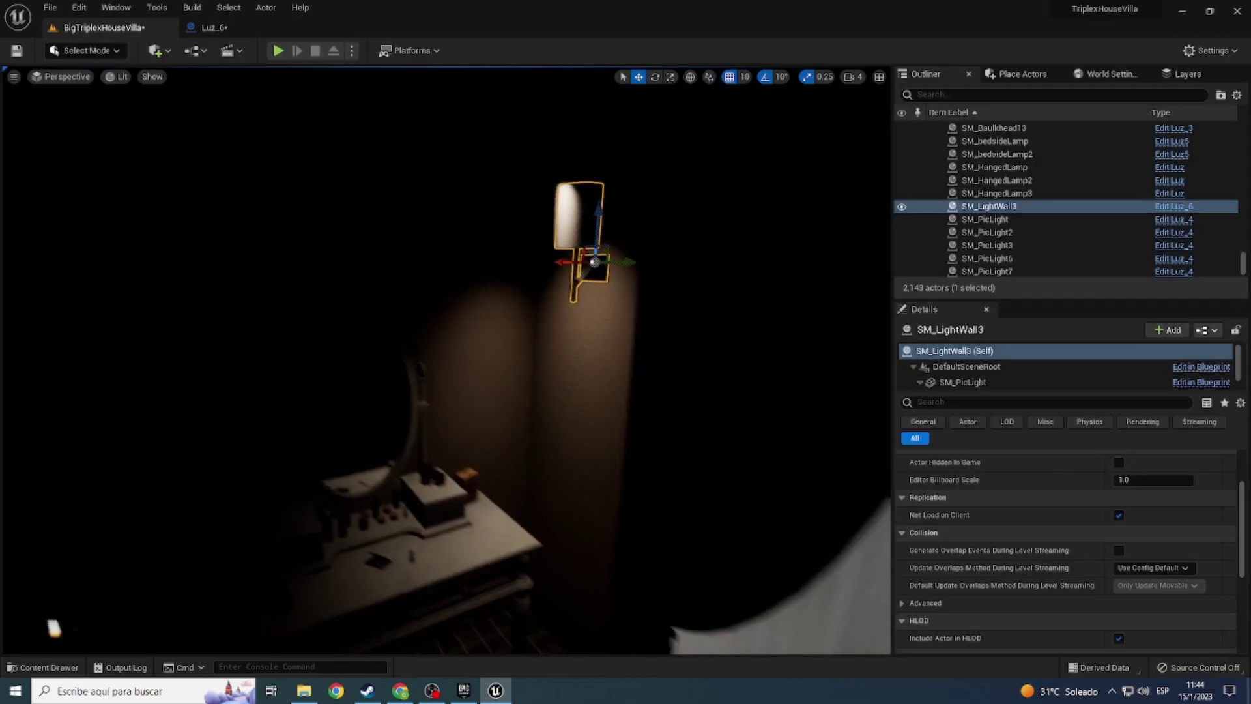
right_click_drag(456, 325, 417, 299)
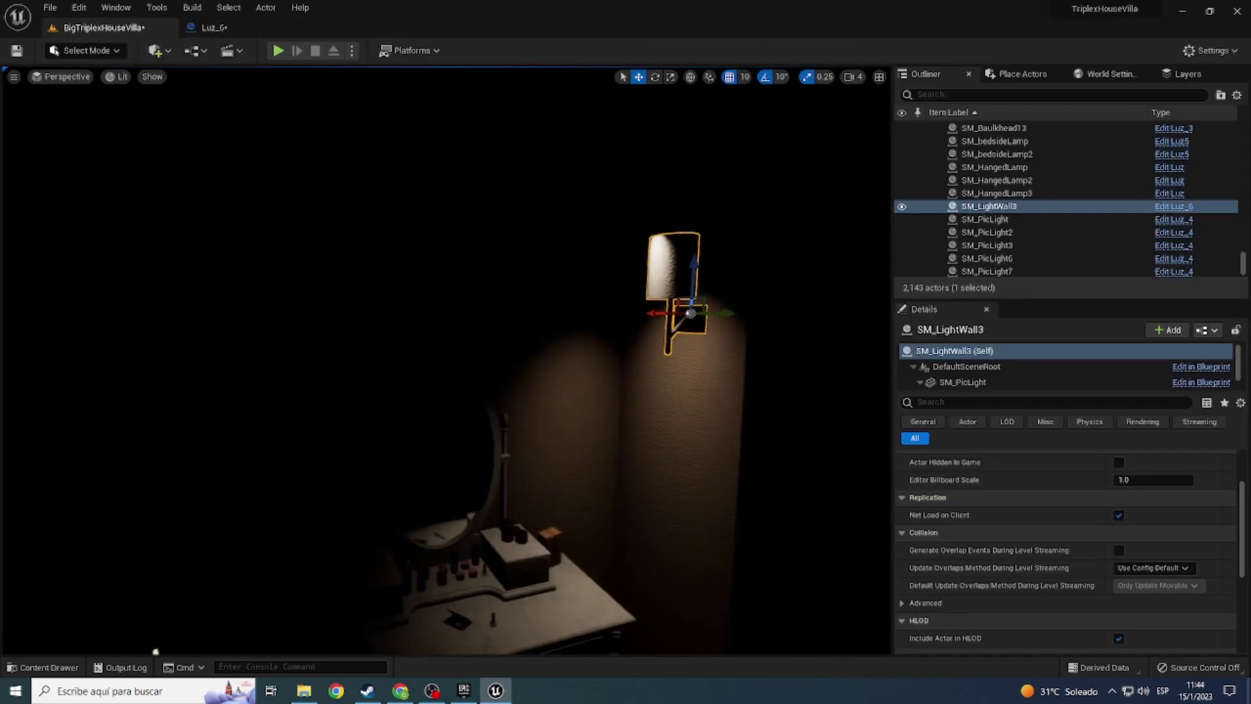
left_click(222, 30)
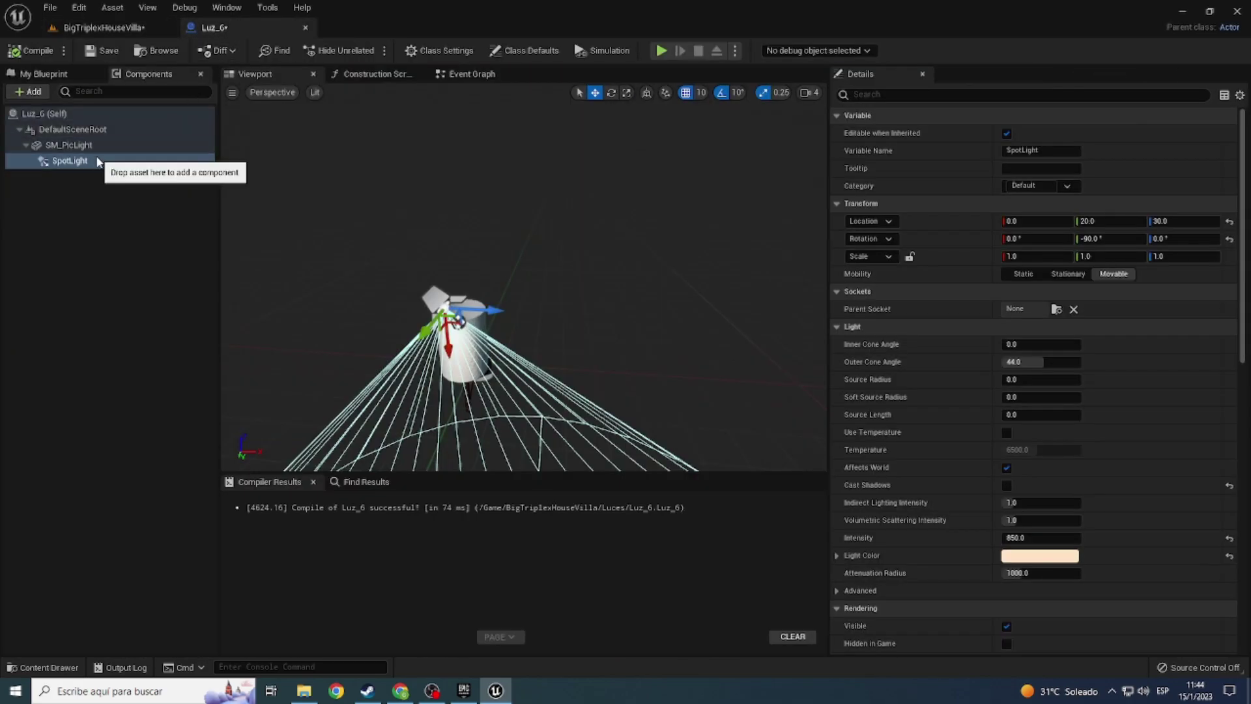
right_click_drag(508, 312, 495, 306)
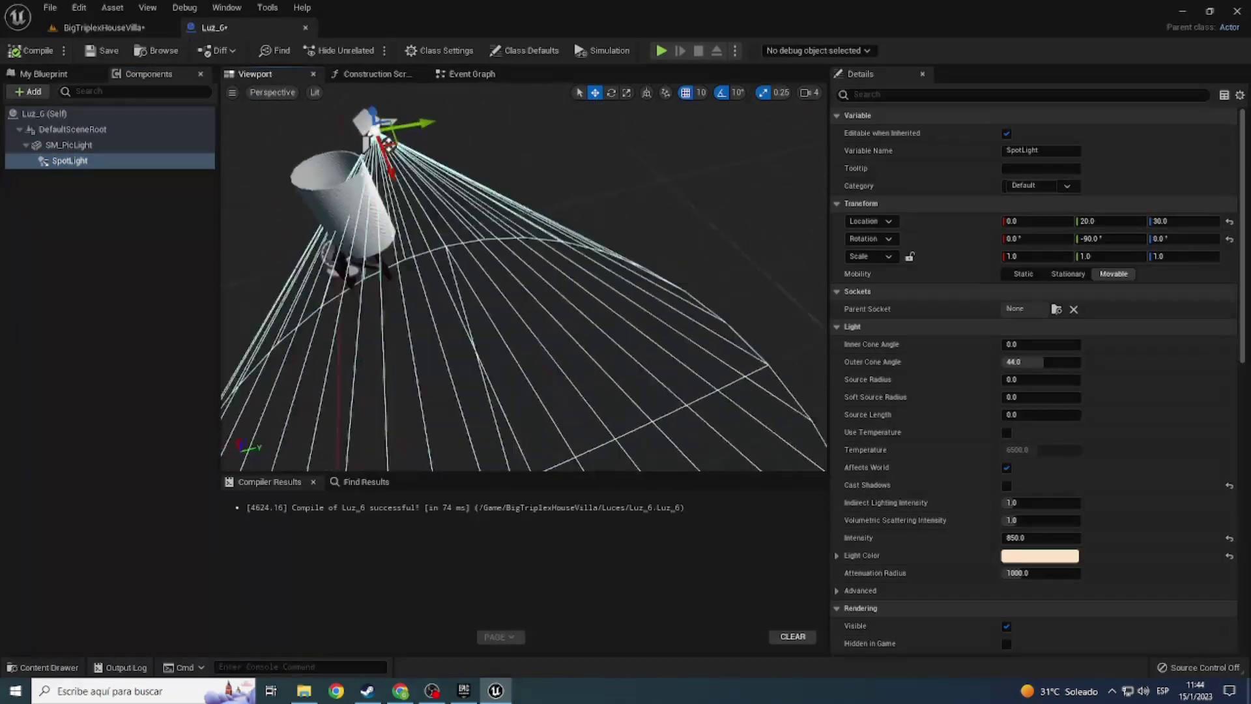
left_click_drag(509, 270, 485, 269)
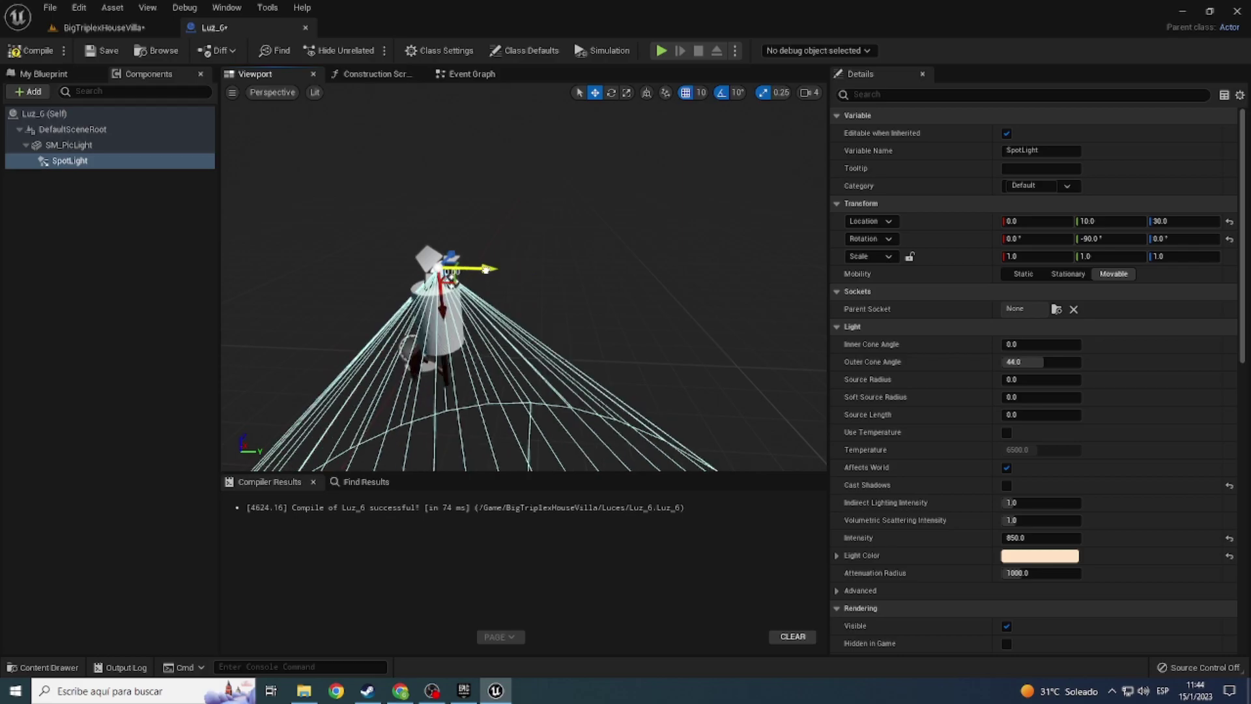
Step: Adjust the spotlight height, trying 20 before raising it to 40
left_click(87, 28)
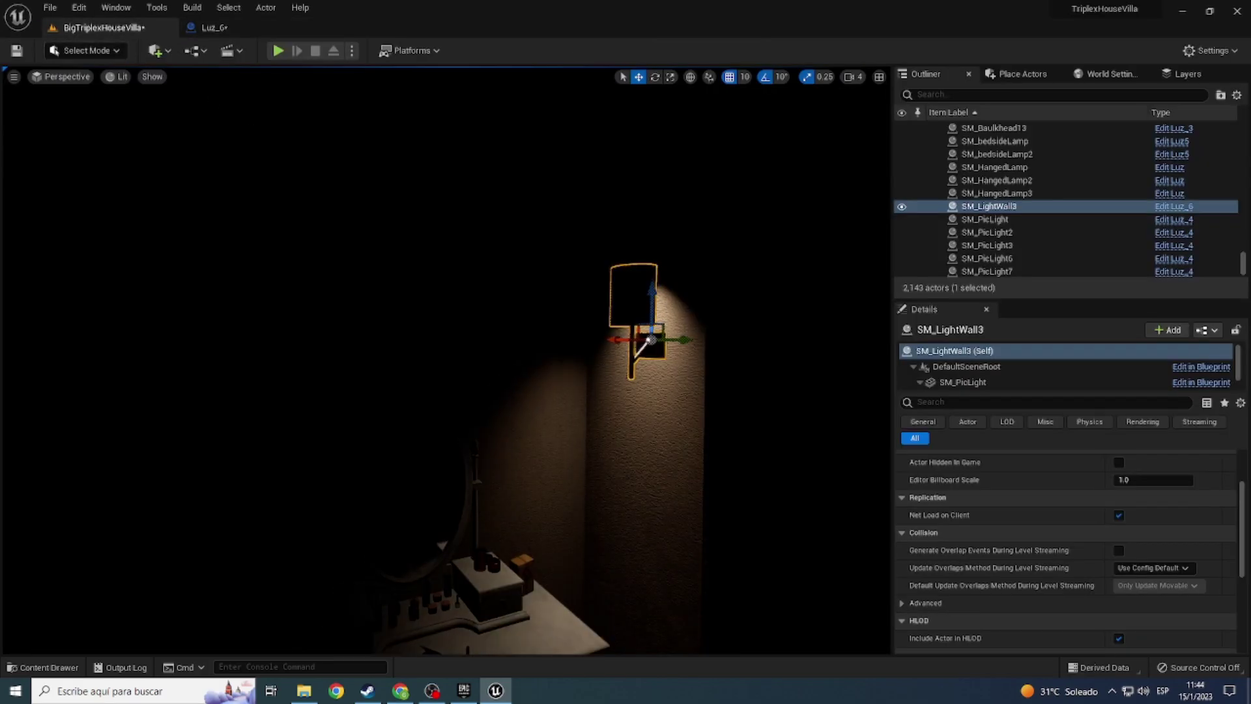
right_click_drag(446, 358, 495, 358)
left_click(252, 30)
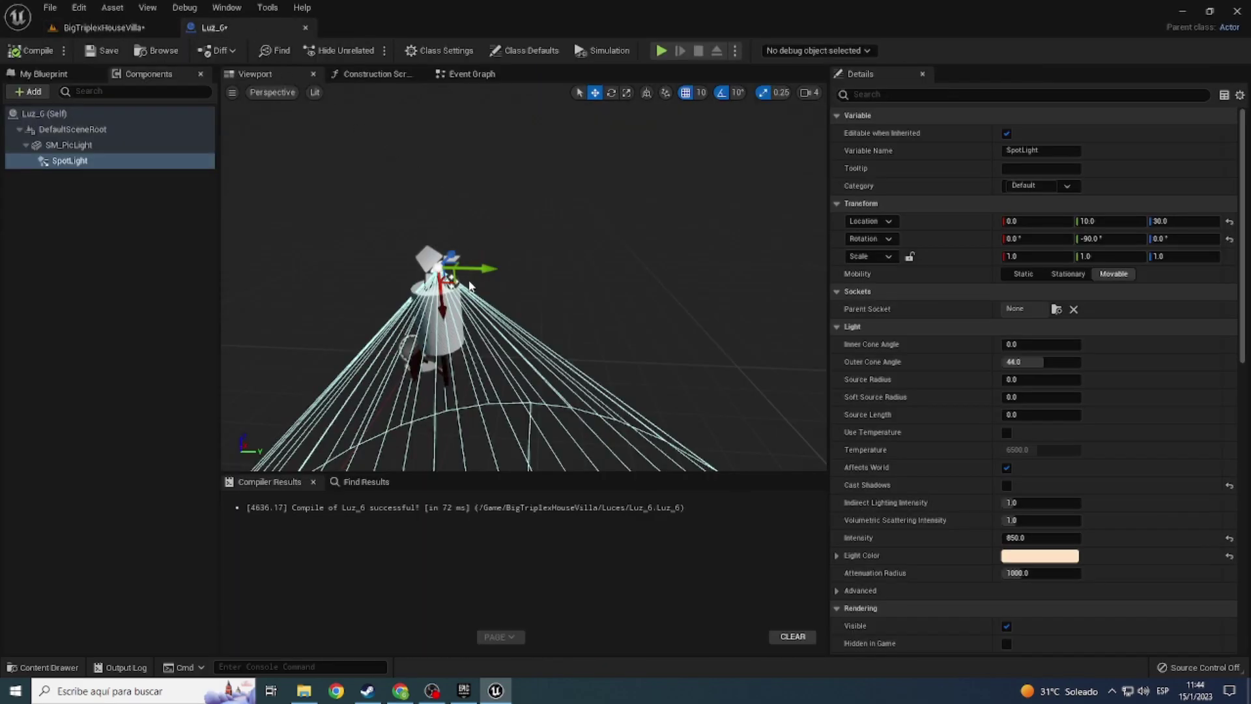
left_click_drag(446, 279, 444, 332)
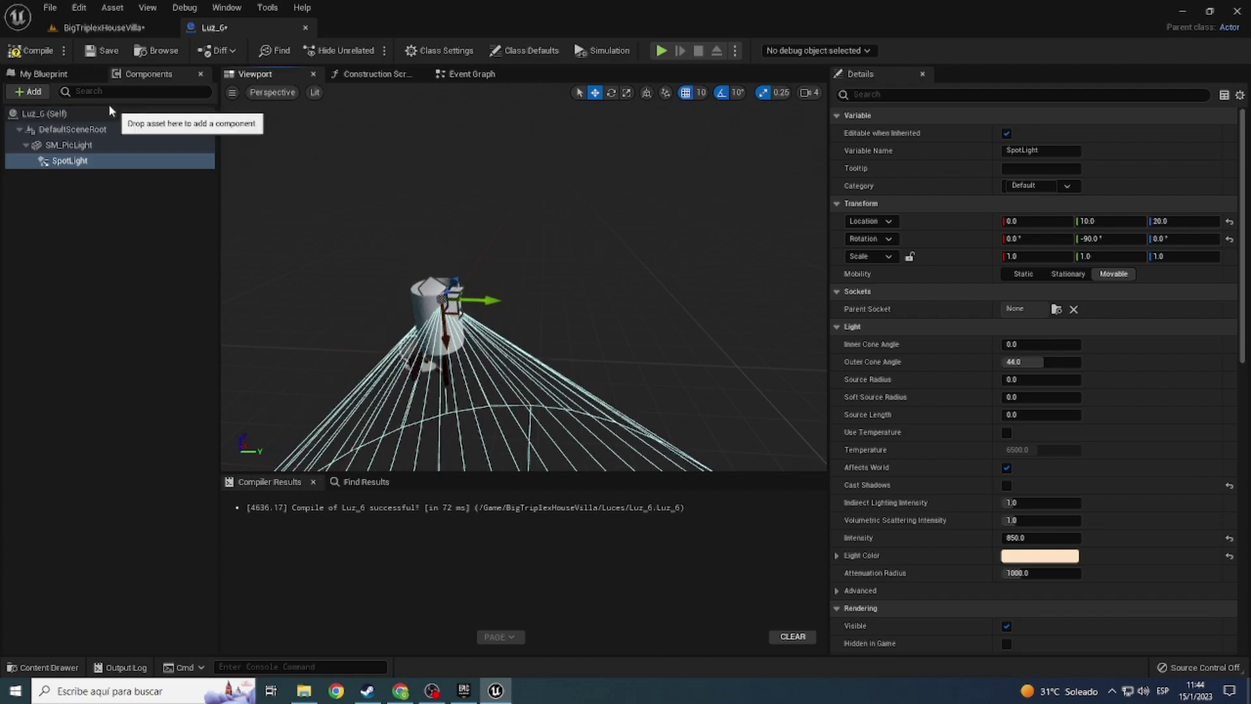
left_click(104, 29)
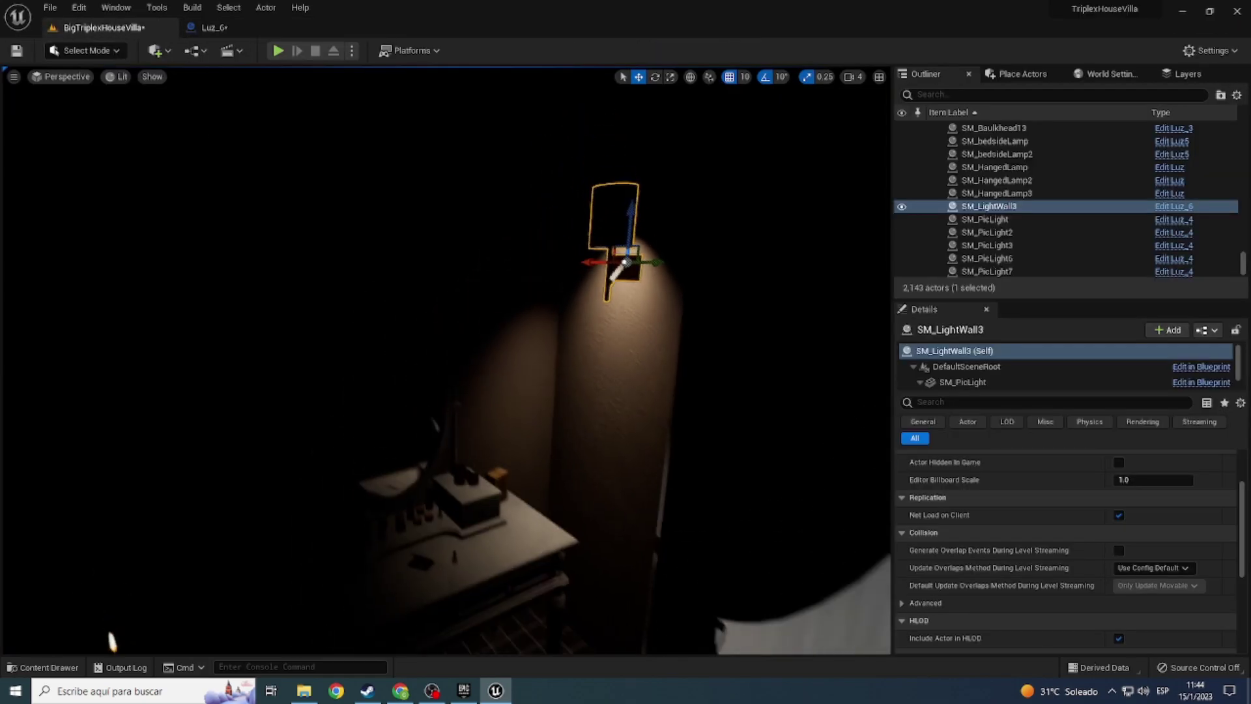
left_click(207, 27)
left_click_drag(463, 313, 471, 214)
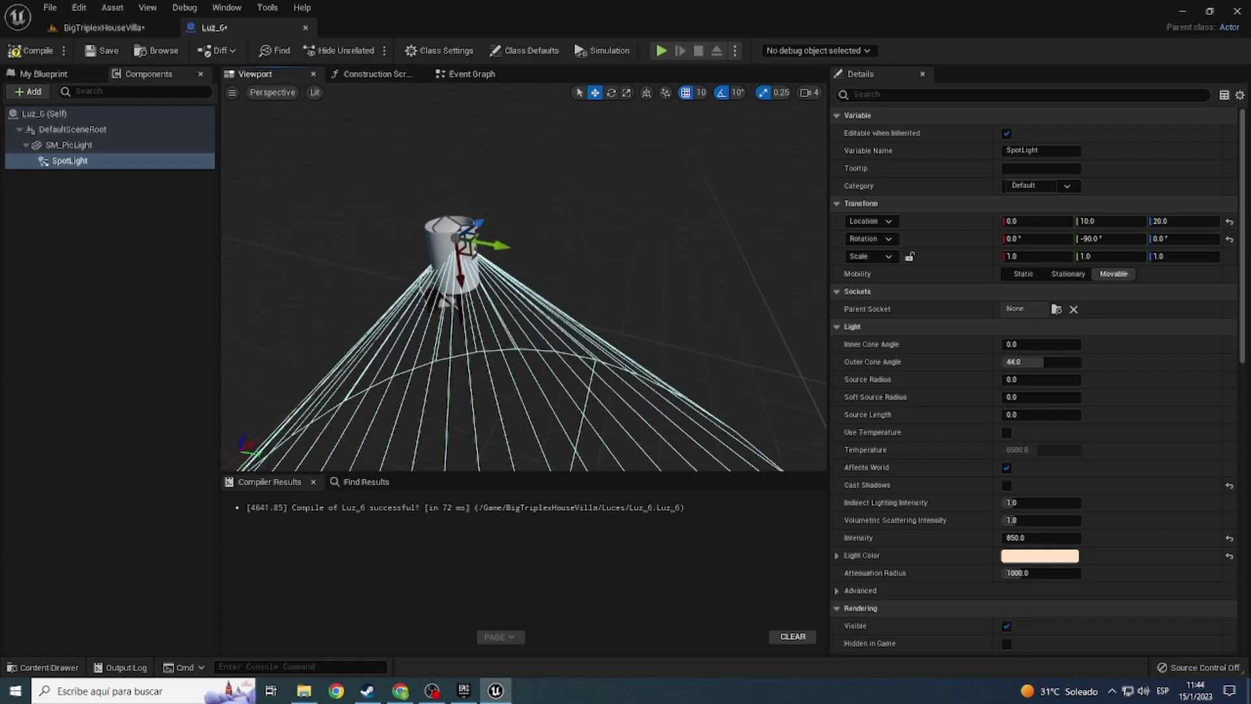
left_click_drag(473, 275, 457, 231)
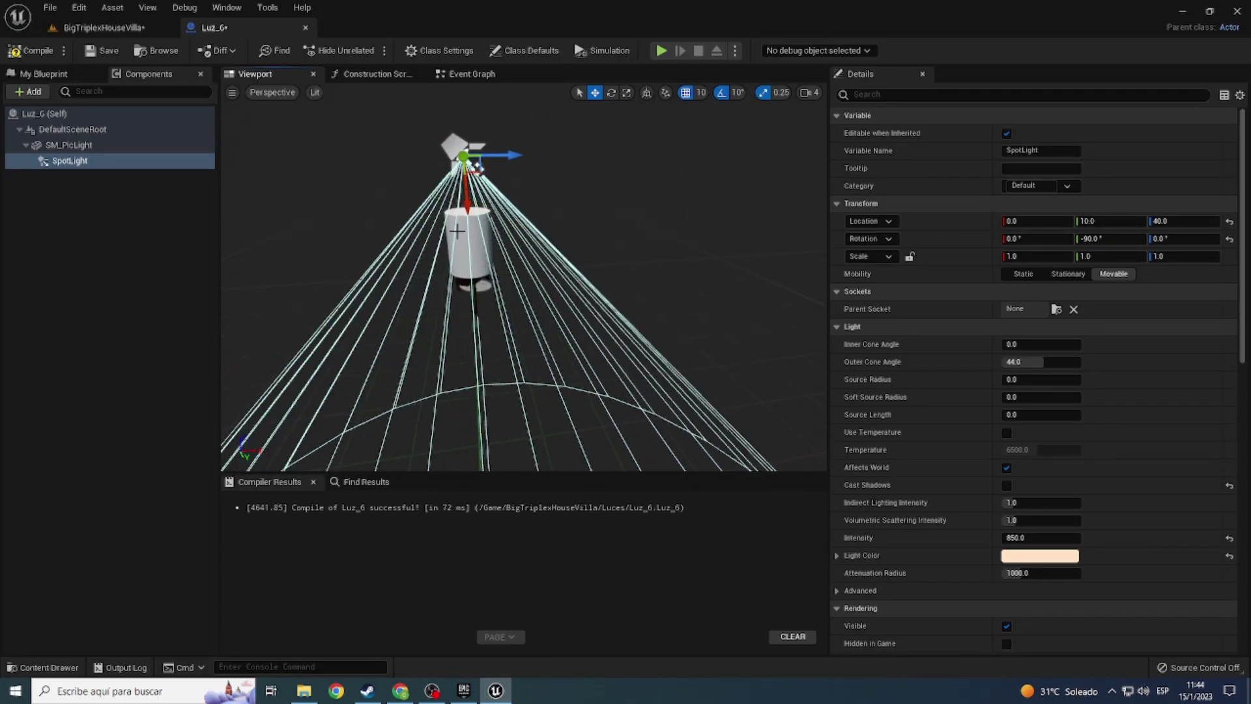
Step: Tilt the spotlight cone, then point it straight down again and close Luz_6
left_click_drag(507, 110, 514, 127)
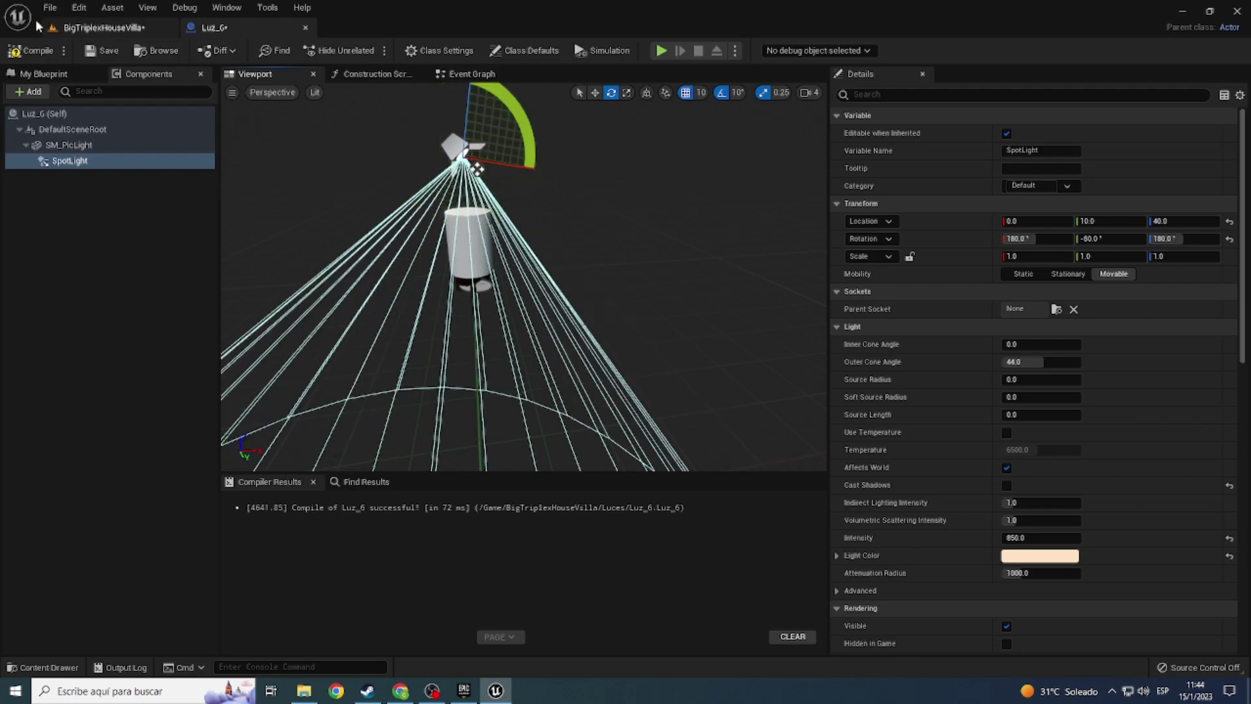
left_click(104, 27)
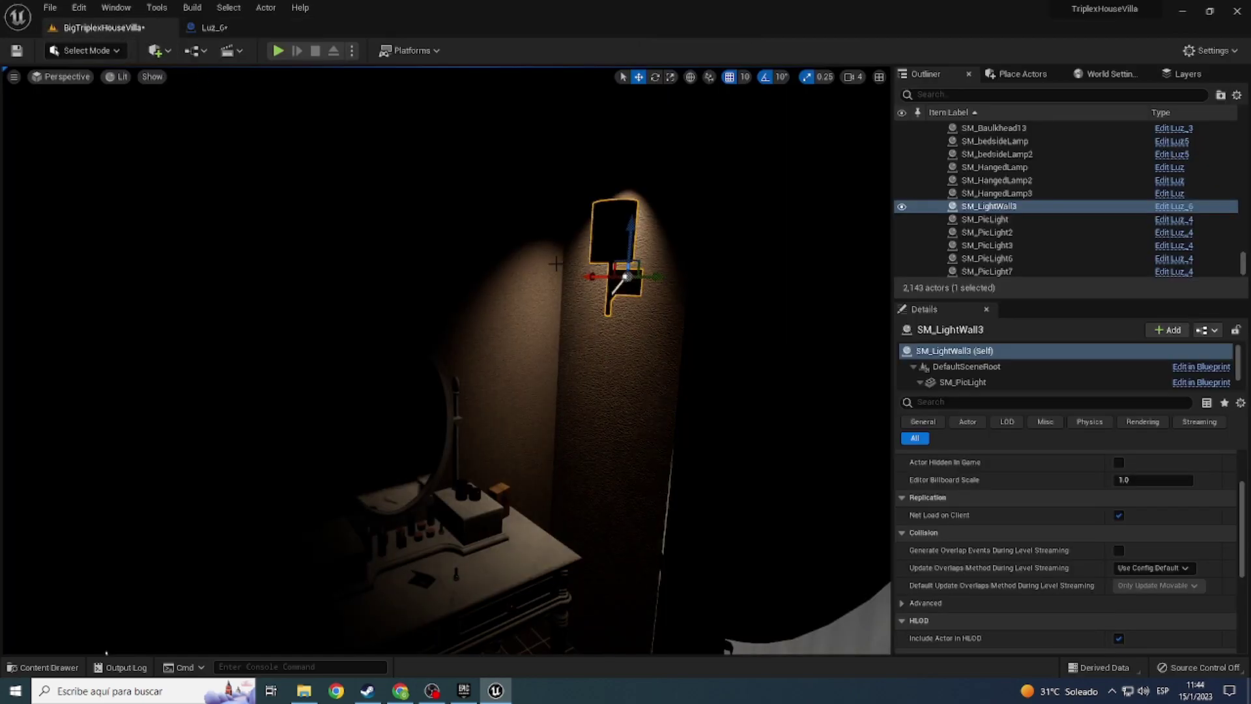
right_click_drag(107, 651, 115, 529)
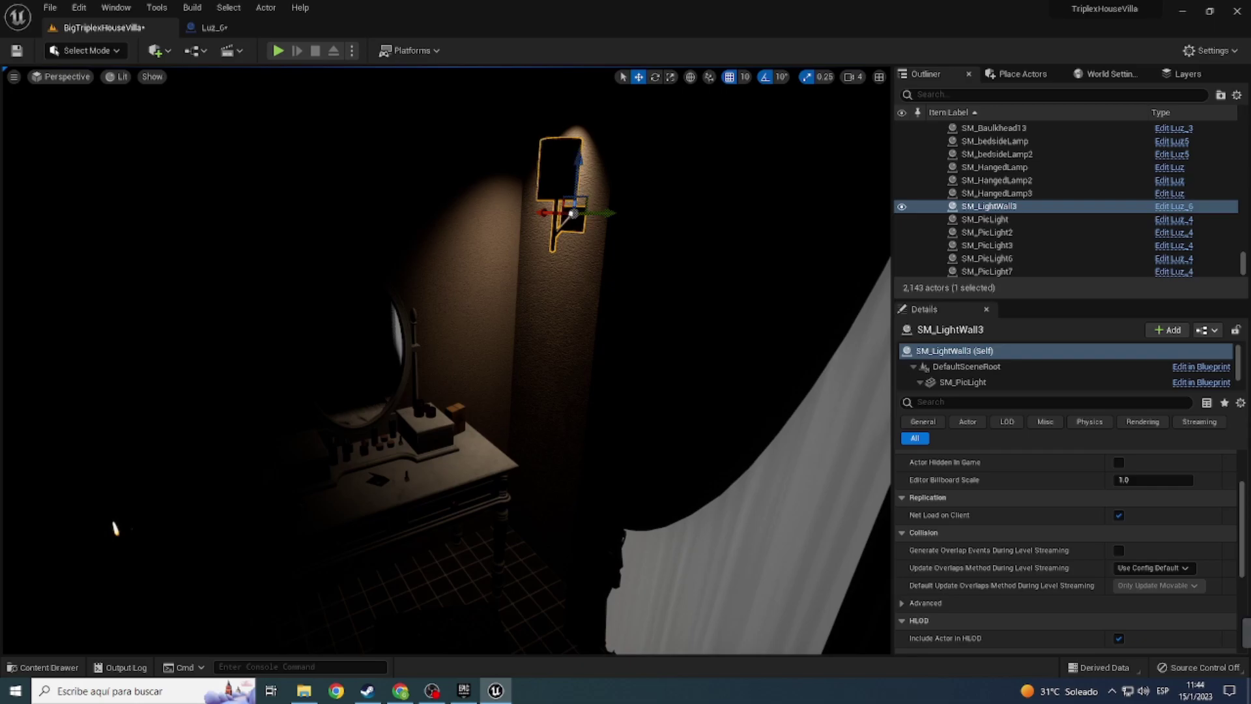
left_click(254, 27)
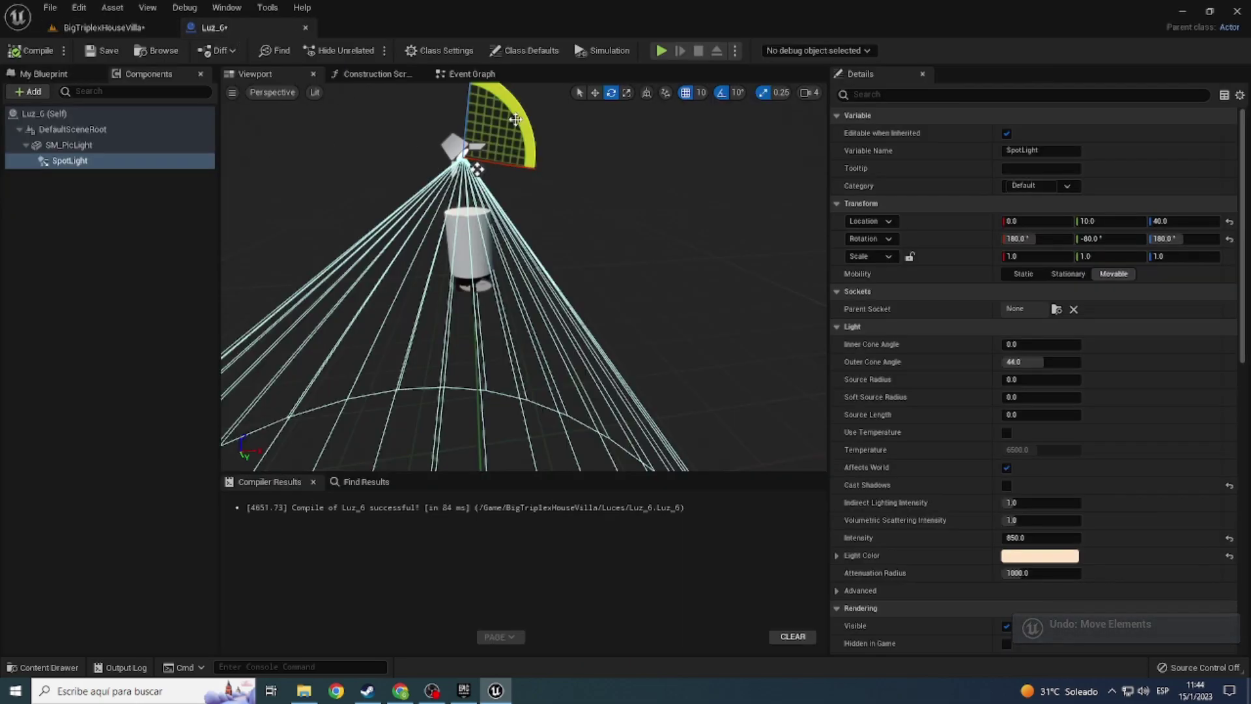
left_click_drag(515, 119, 2, 86)
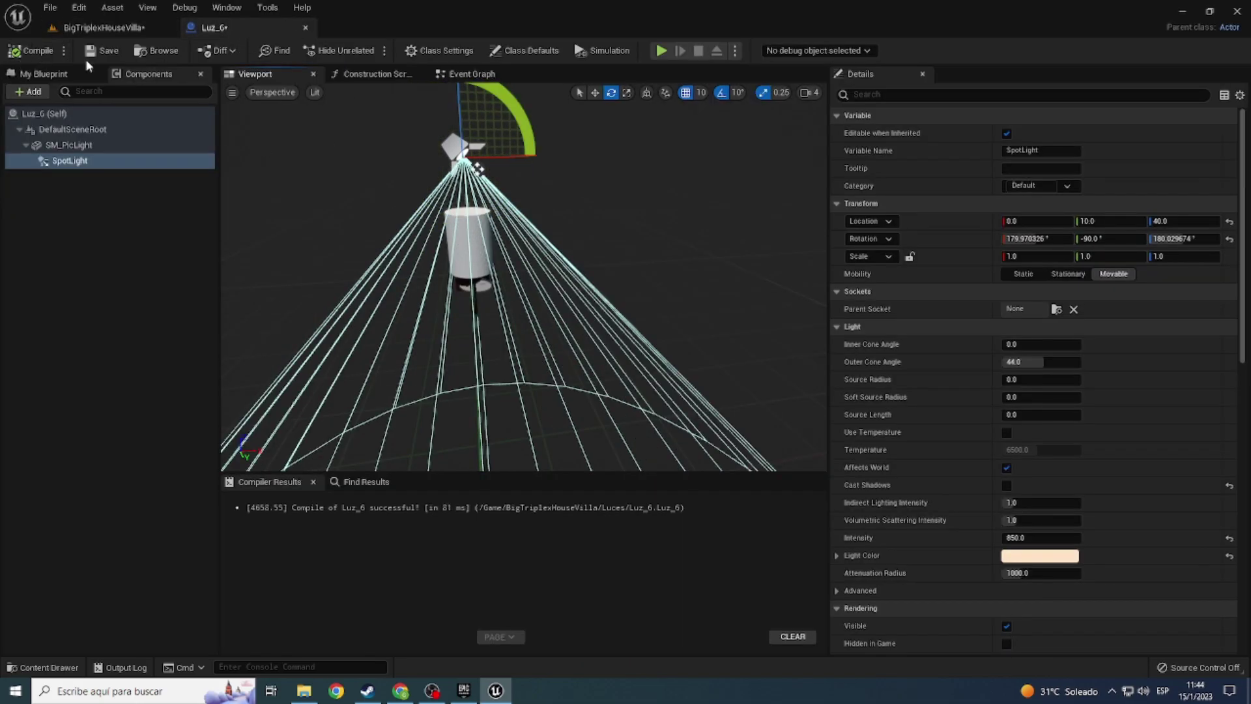
left_click(306, 28)
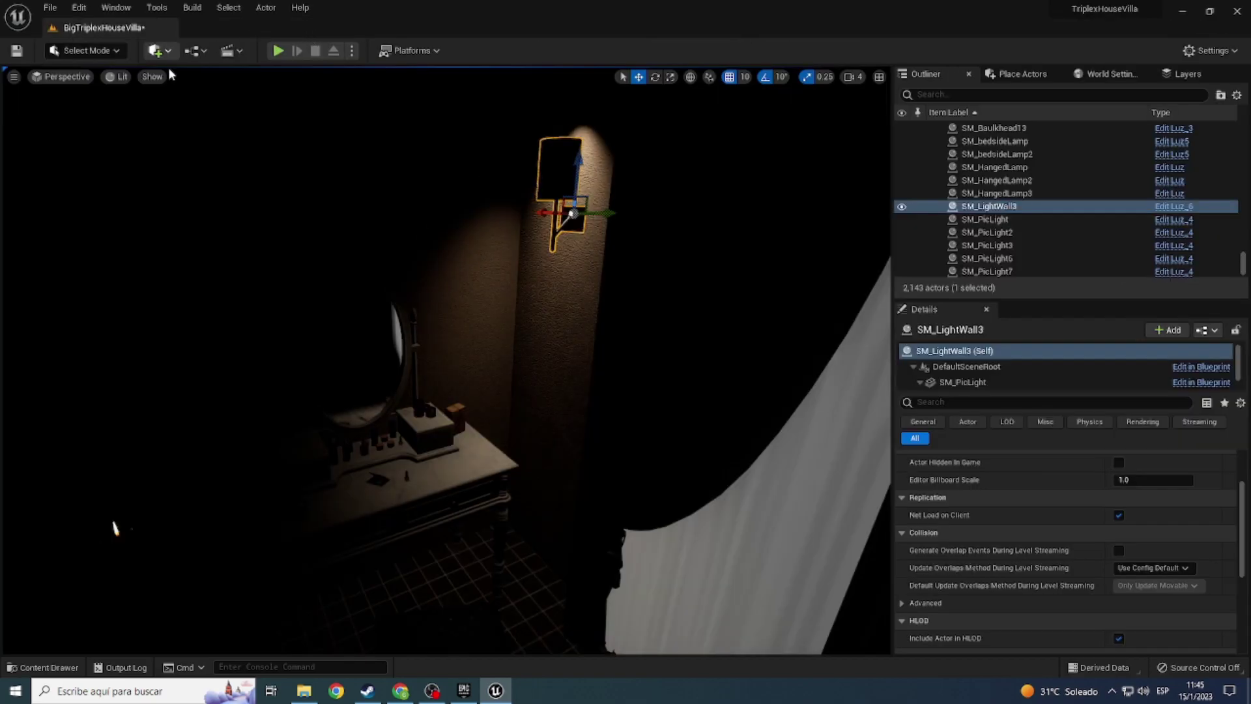
Step: Place another Luz_6 wall lamp from the Luces assets and slide it along the wall
key("ctrl+space")
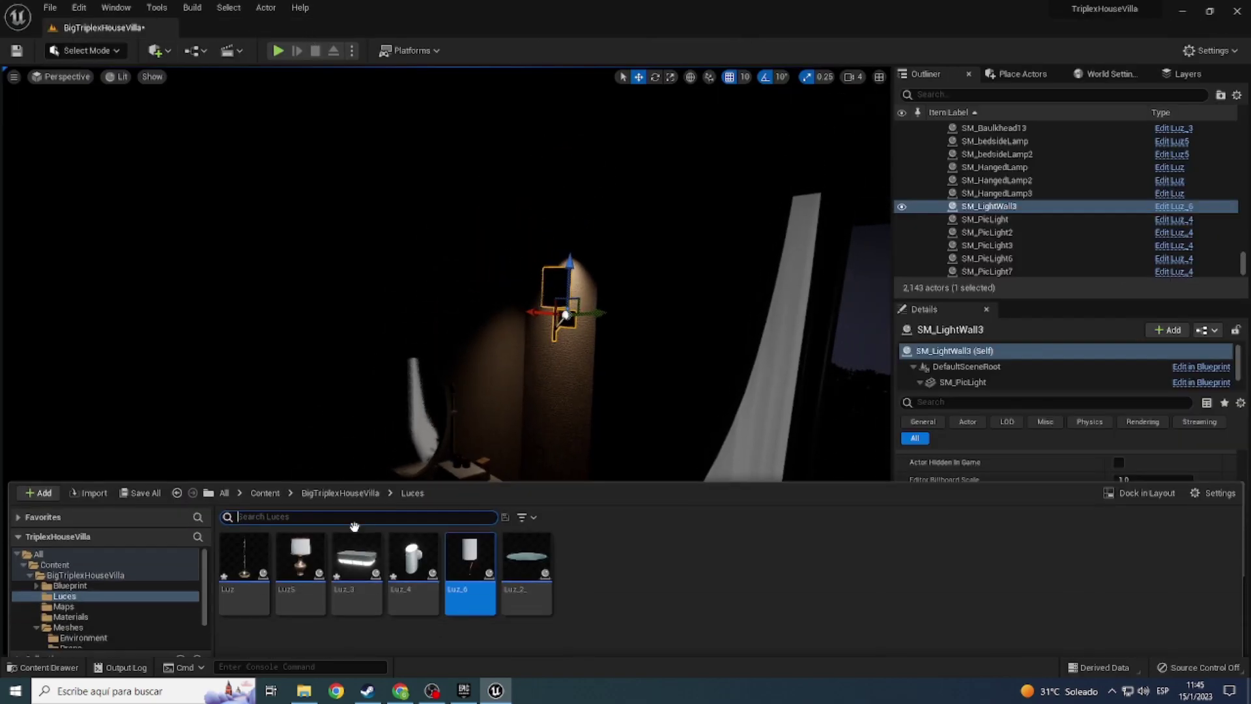
mouse_move(469, 574)
left_mouse_down()
mouse_move(351, 255)
mouse_move(254, 287)
left_mouse_up()
right_click_drag(254, 286, 195, 286)
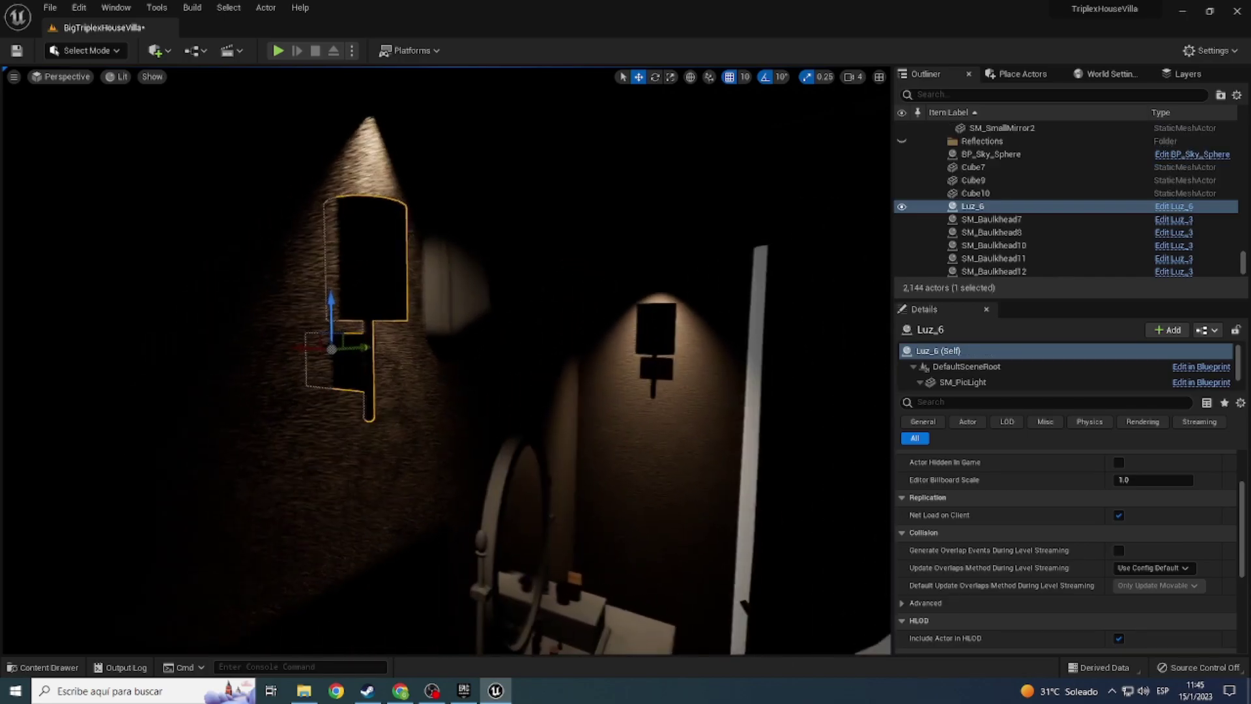
left_click_drag(325, 341, 358, 350)
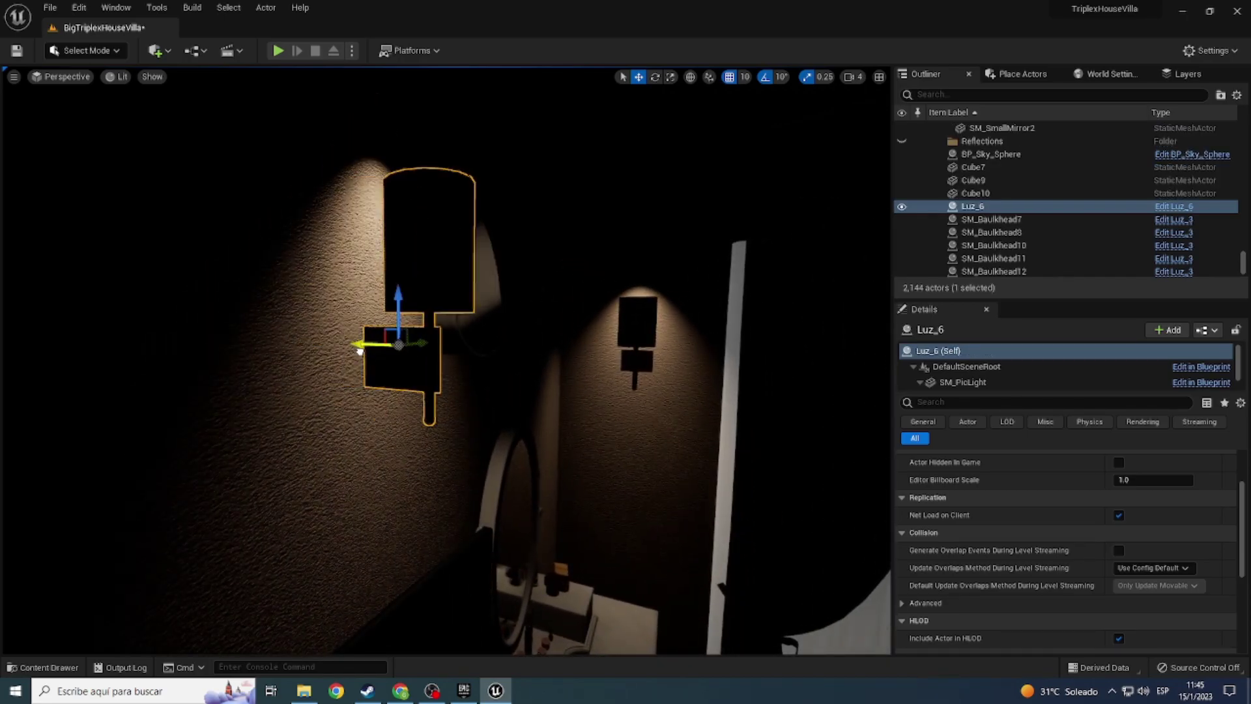
Step: Switch to Unlit view and rotate the wall lamp 90° about the vertical axis
left_click(114, 77)
left_click(131, 125)
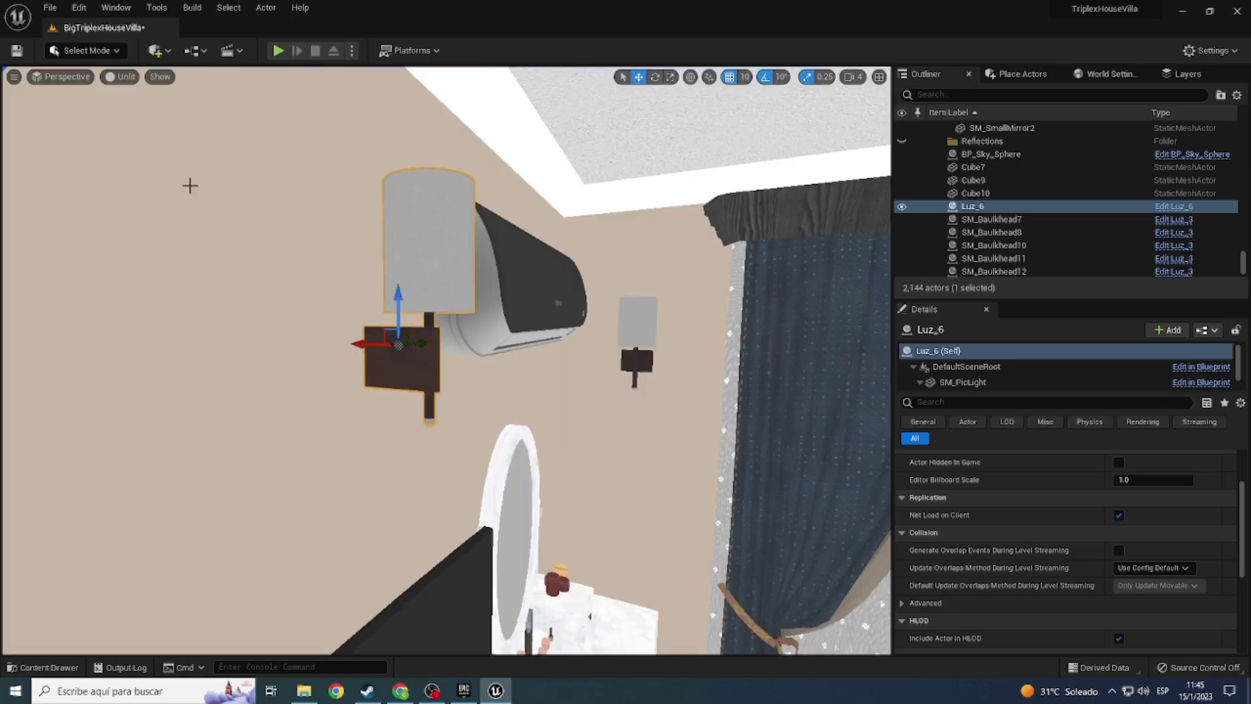
scroll(431, 342, "up", 2)
key("e")
left_click_drag(431, 342, 495, 342)
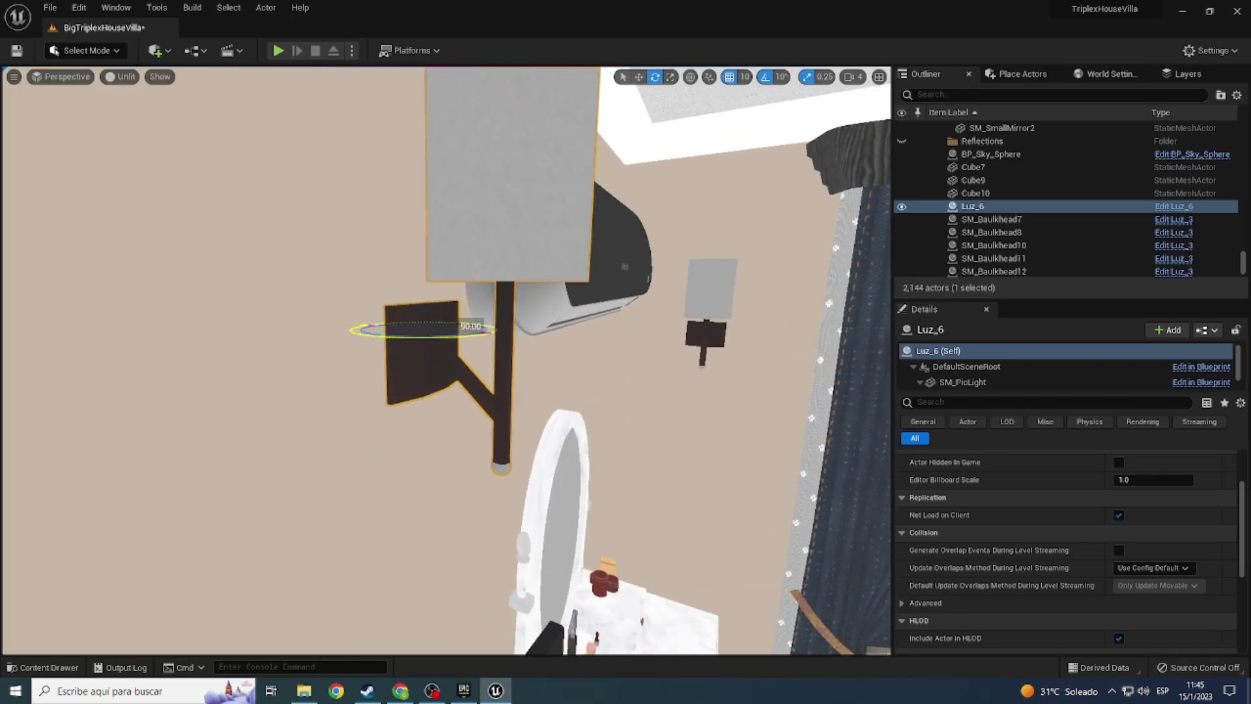
key("w")
scroll(509, 320, "down", 5)
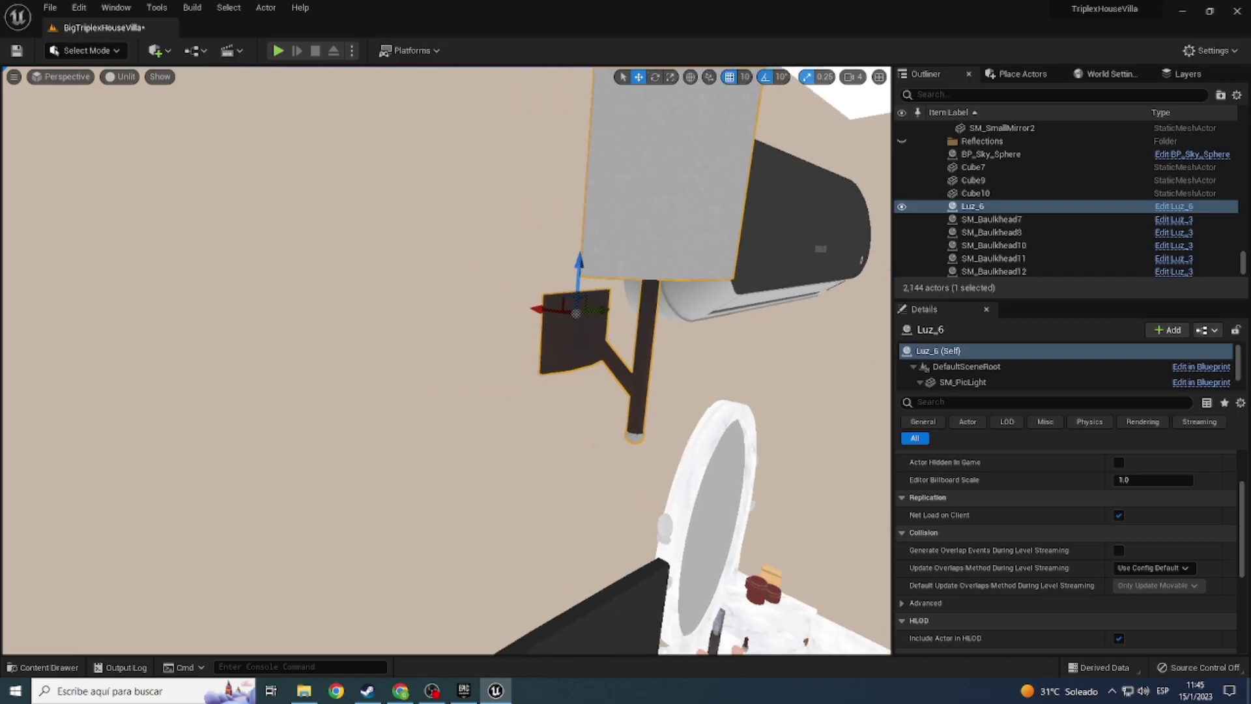
Step: Switch to Lit view and Alt-drag the sconce to create the copy Luz_7 beside it
left_click_drag(509, 320, 385, 264, "alt")
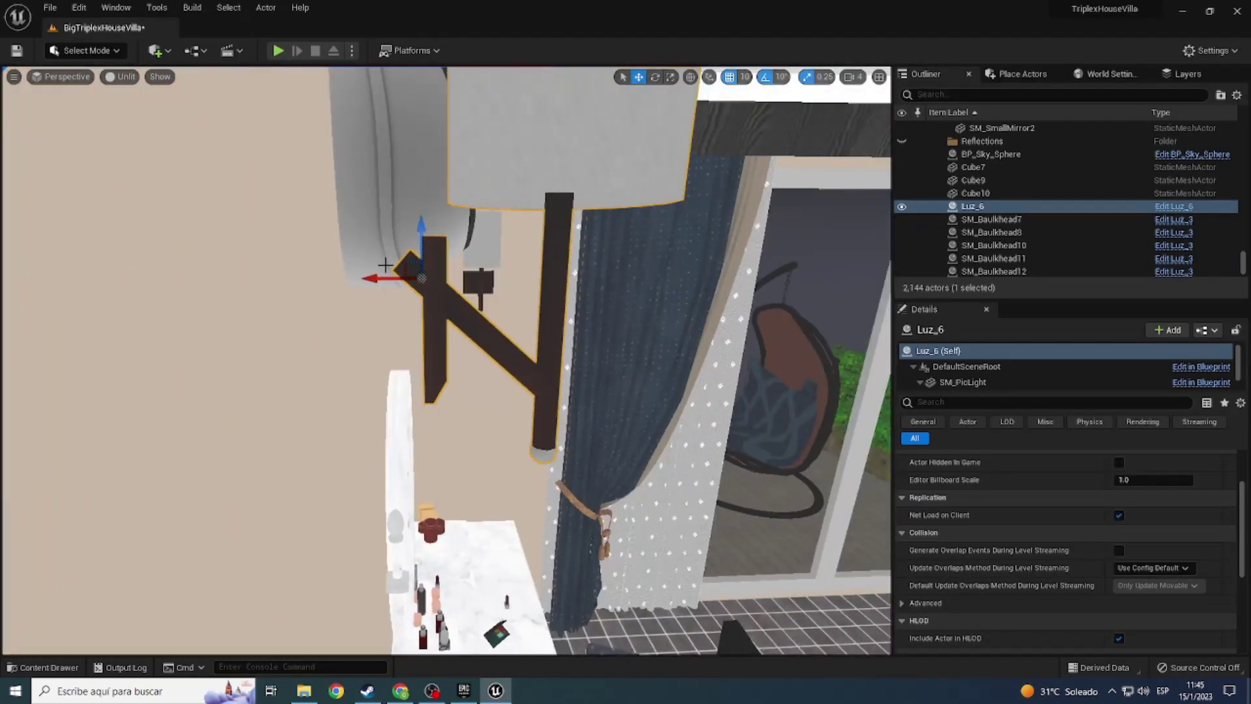
left_click_drag(303, 268, 3, 12, "alt")
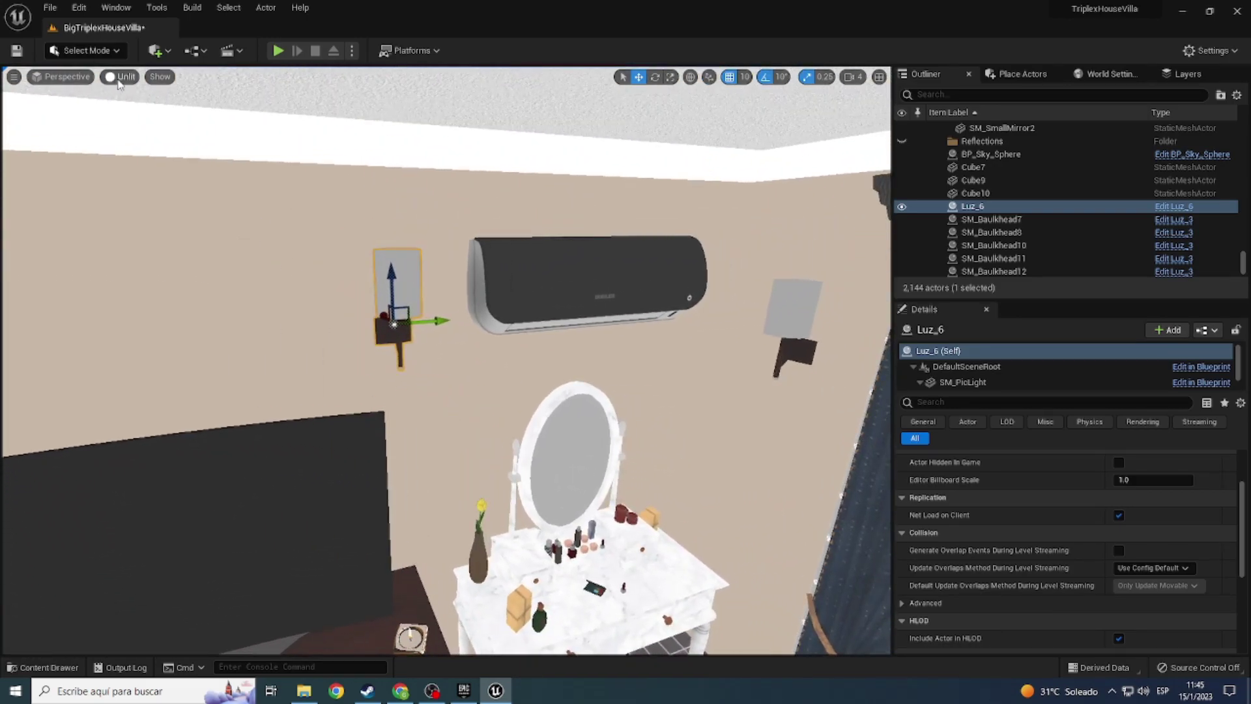
left_click(120, 79)
left_click(135, 112)
mouse_move(273, 274)
left_mouse_down("alt")
mouse_move(456, 313)
mouse_move(521, 306)
left_mouse_up("alt")
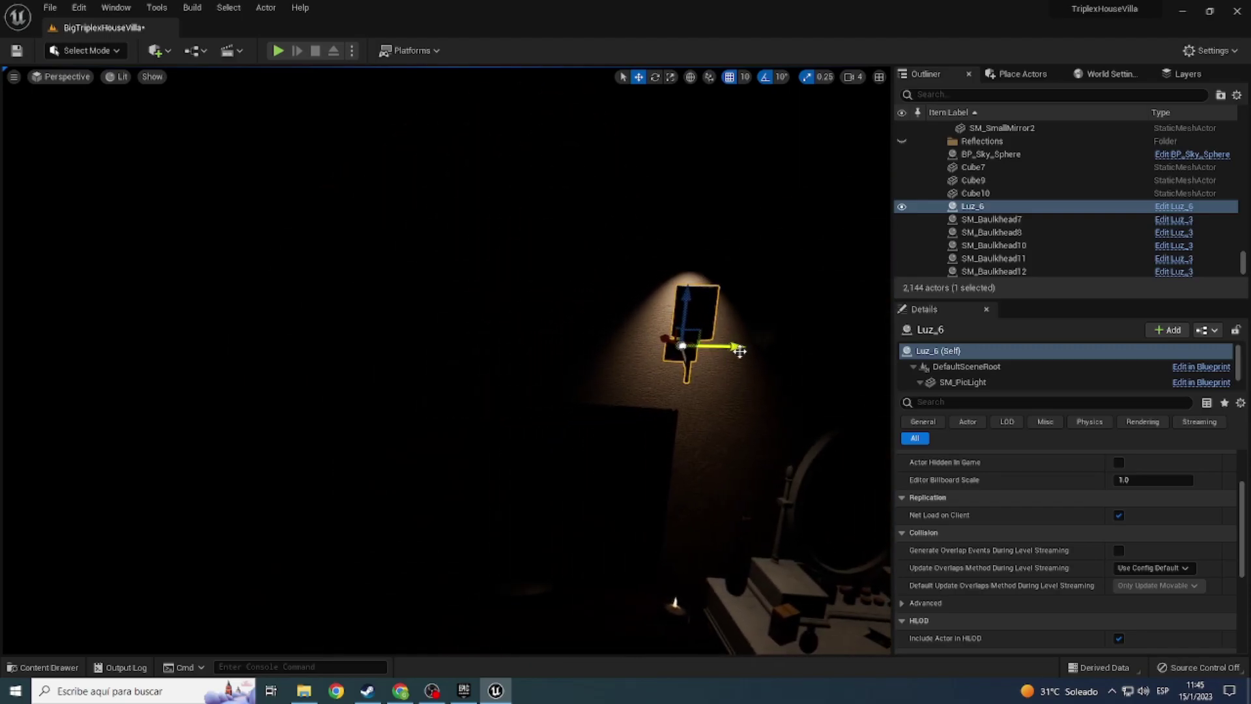
left_click_drag(739, 352, 280, 342, "alt")
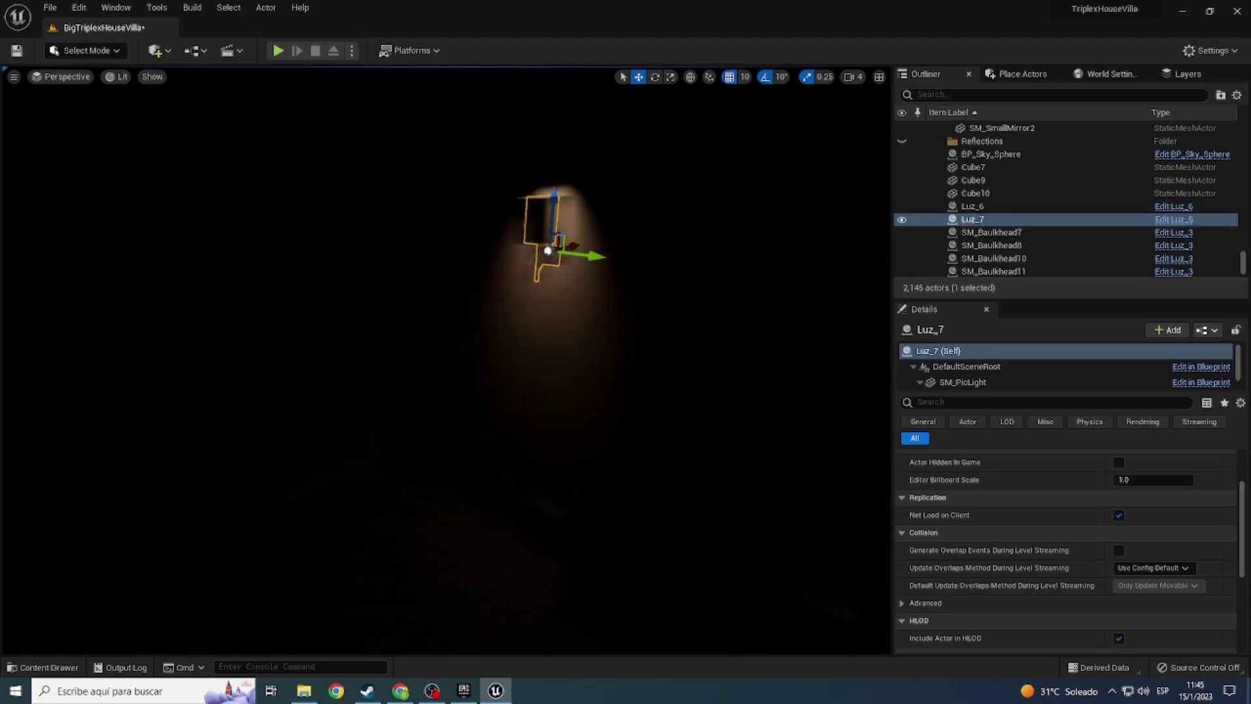
Step: Survey the lit bedroom and start playing the level to test the lighting
right_click_drag(446, 359, 365, 338)
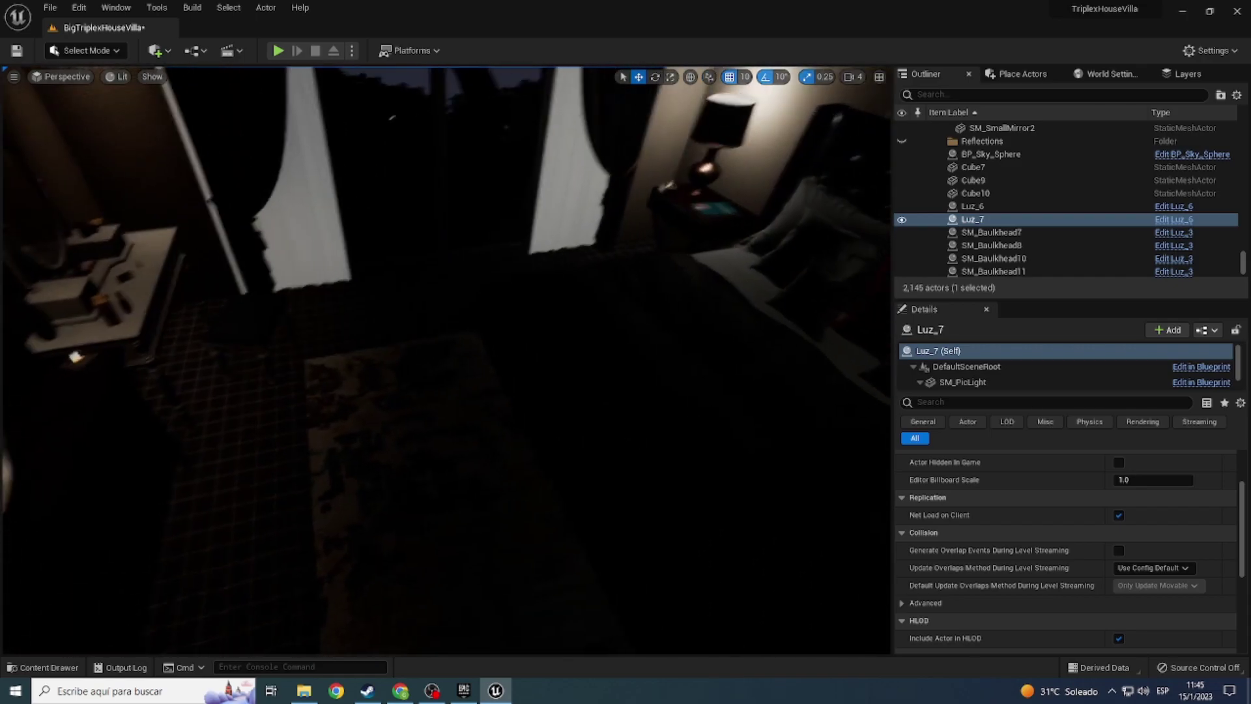
key("f")
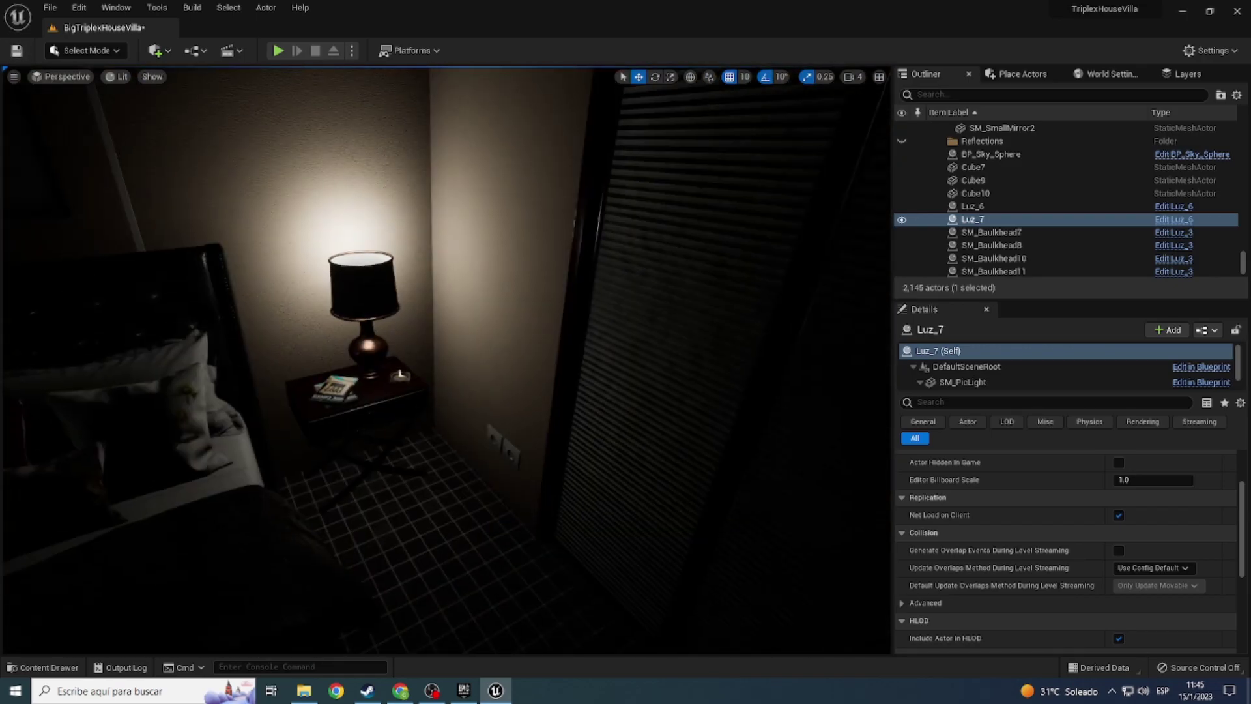
right_click_drag(446, 358, 521, 358)
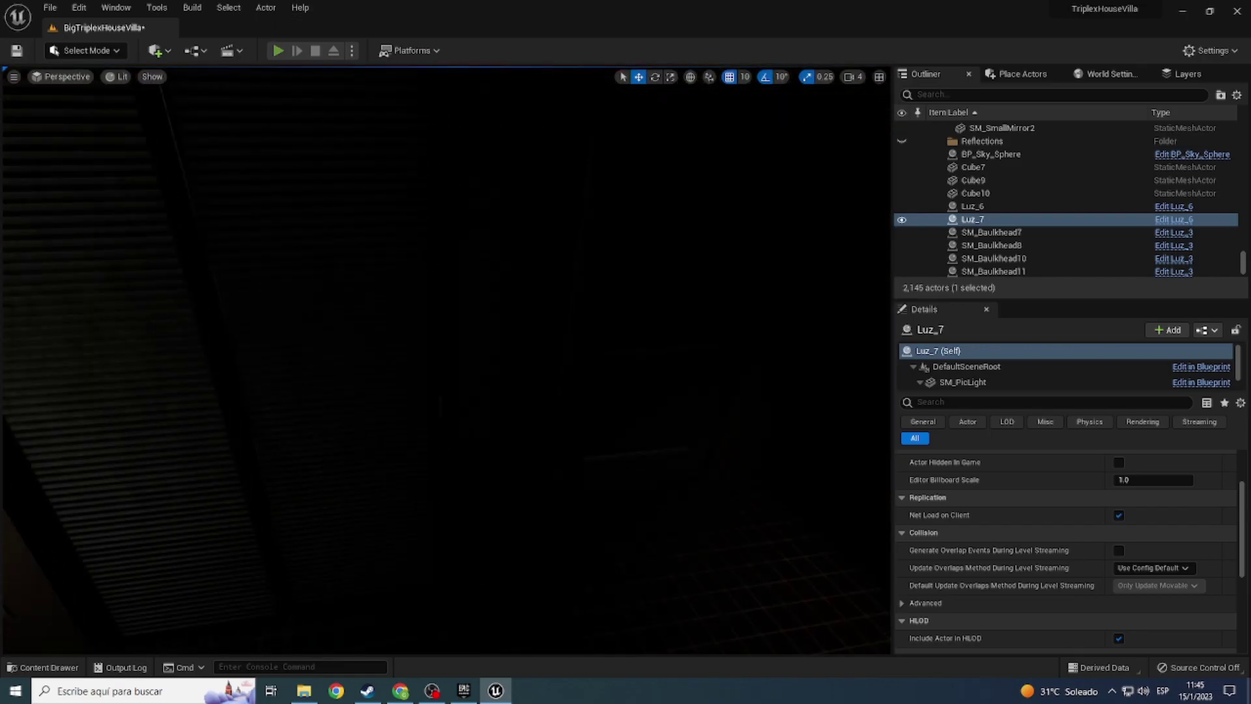
left_click(277, 51)
key("w")
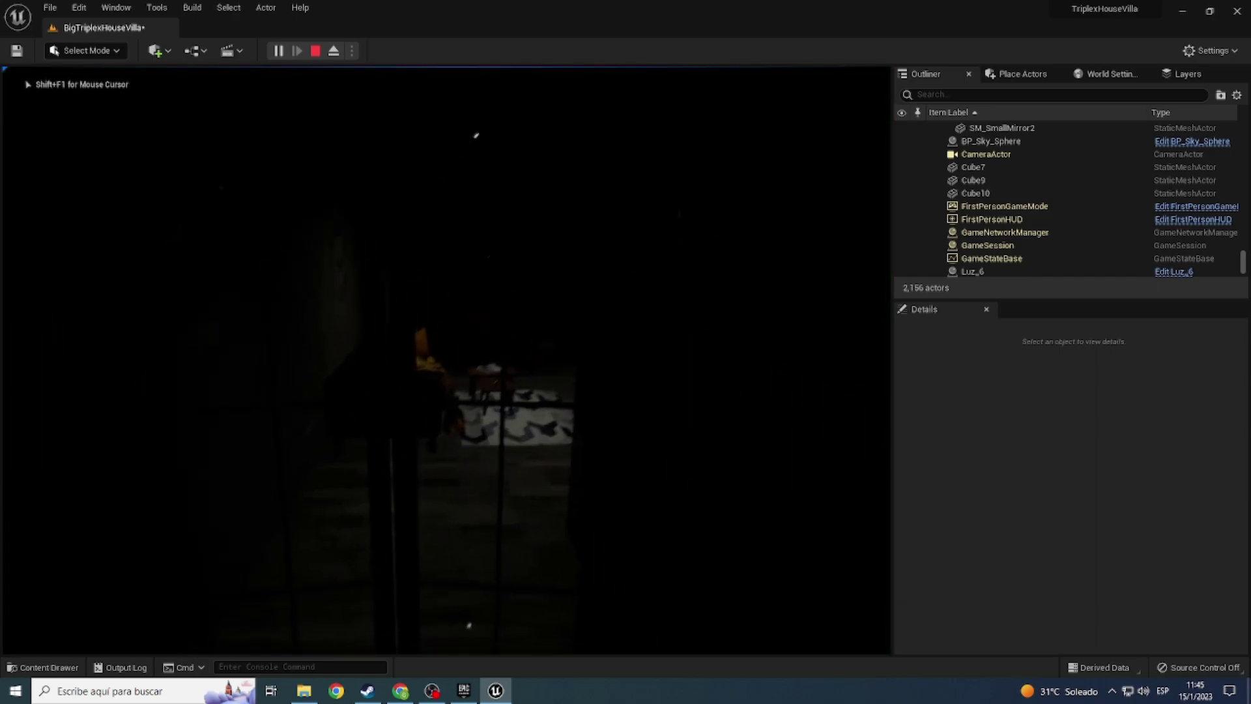
key("w")
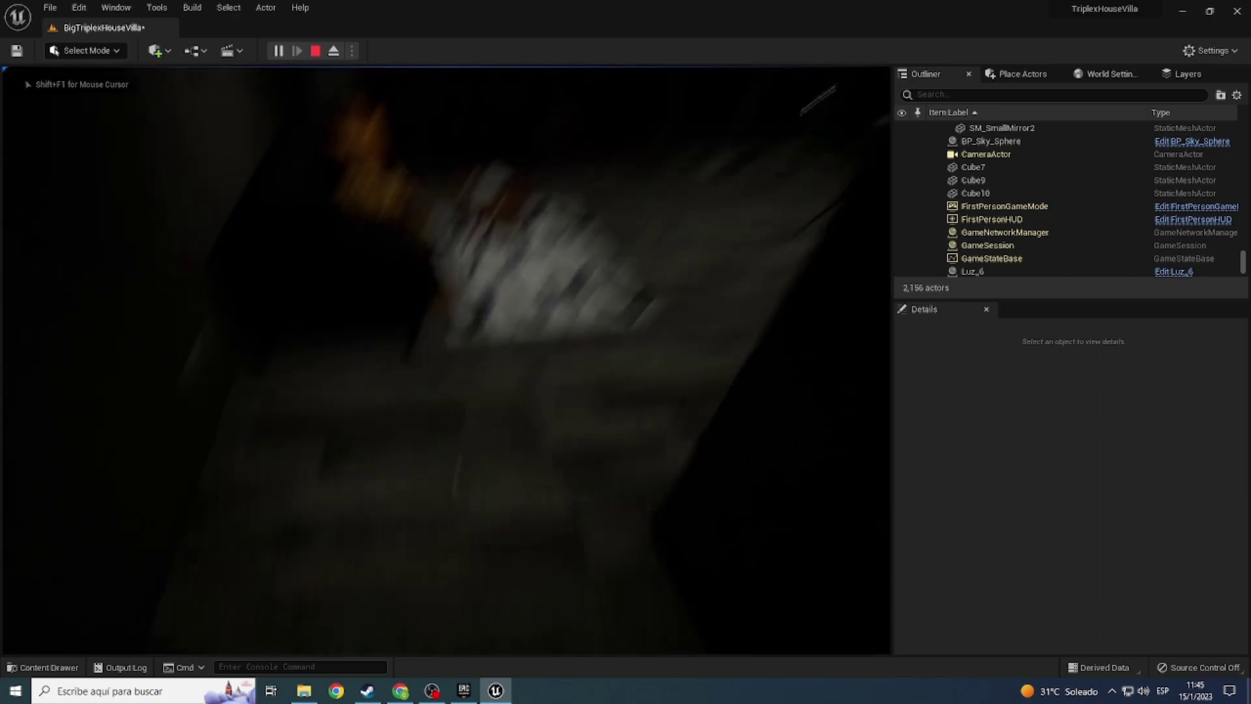
key("w")
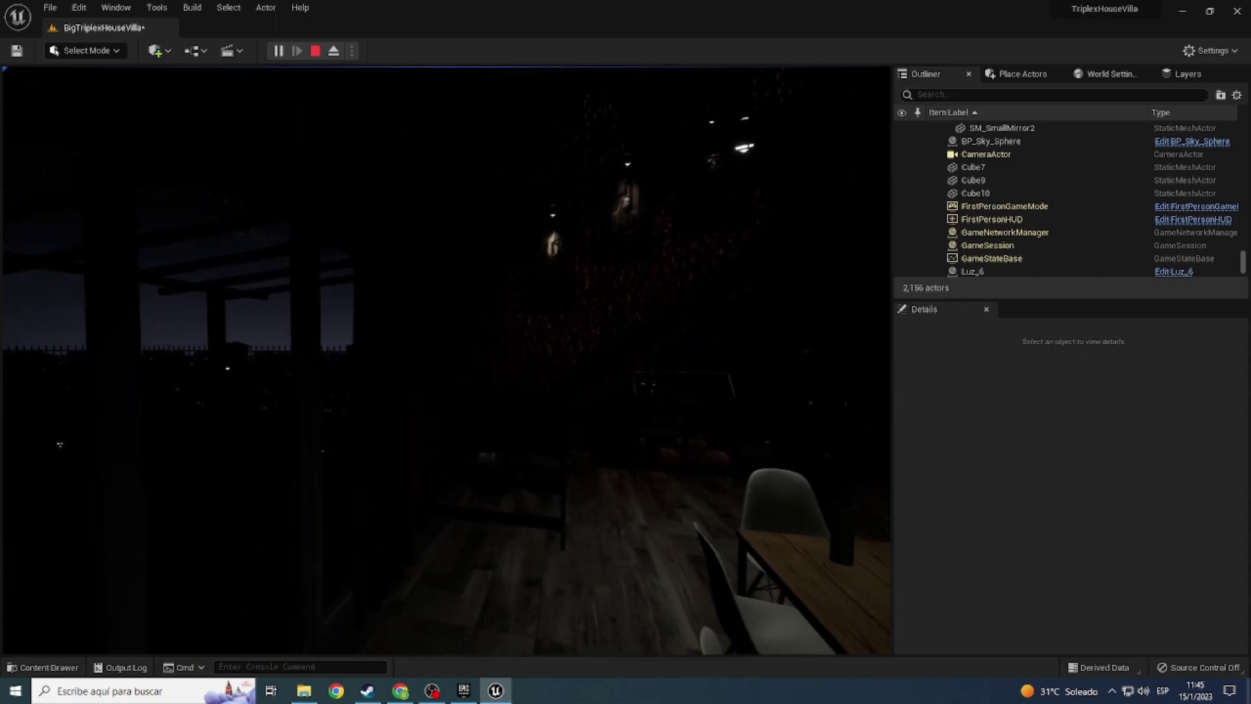
key("Escape")
Step: Switch to Unlit, fly up to the living-room ceiling and delete the SM_Lustre3 chandelier
left_click(127, 78)
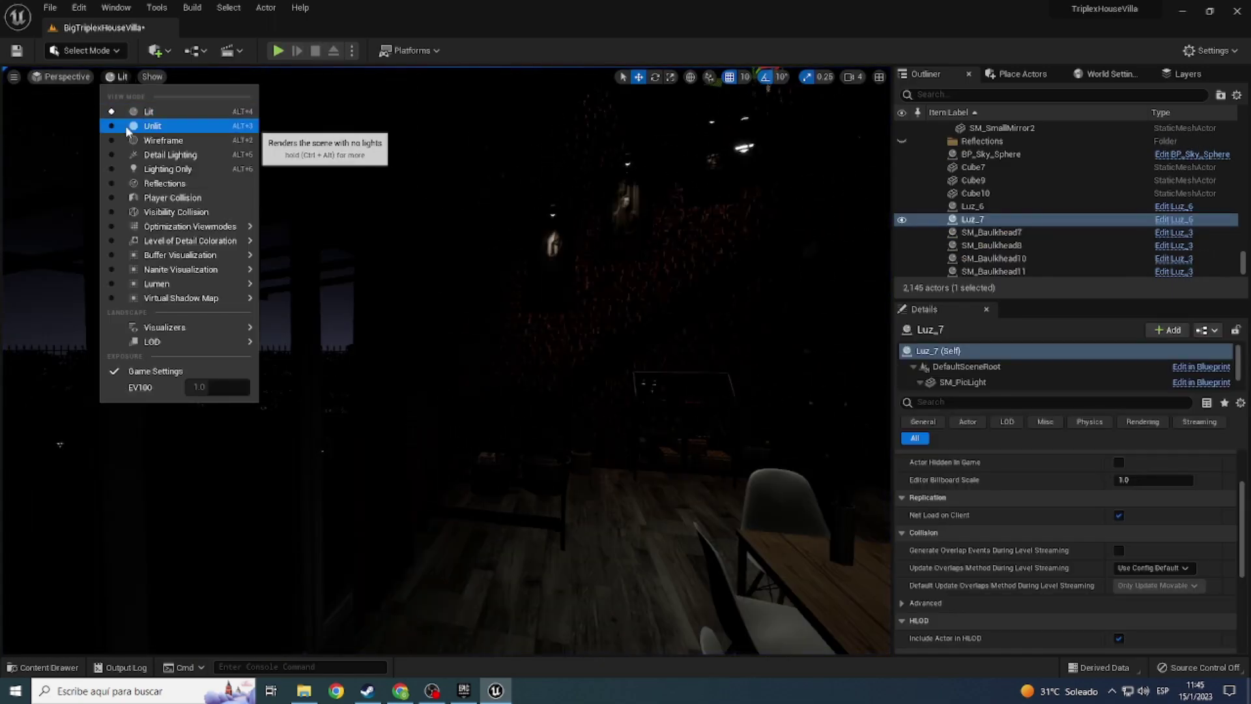
left_click(125, 124)
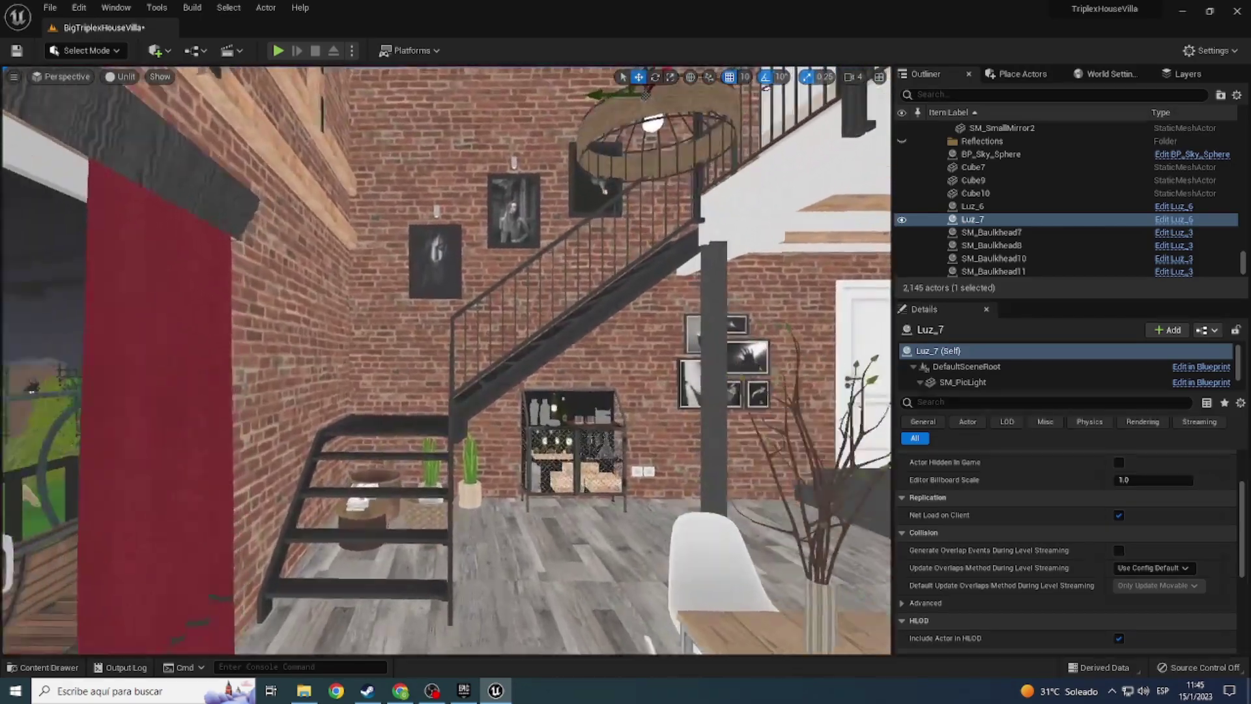
right_click_drag(446, 358, 445, 293)
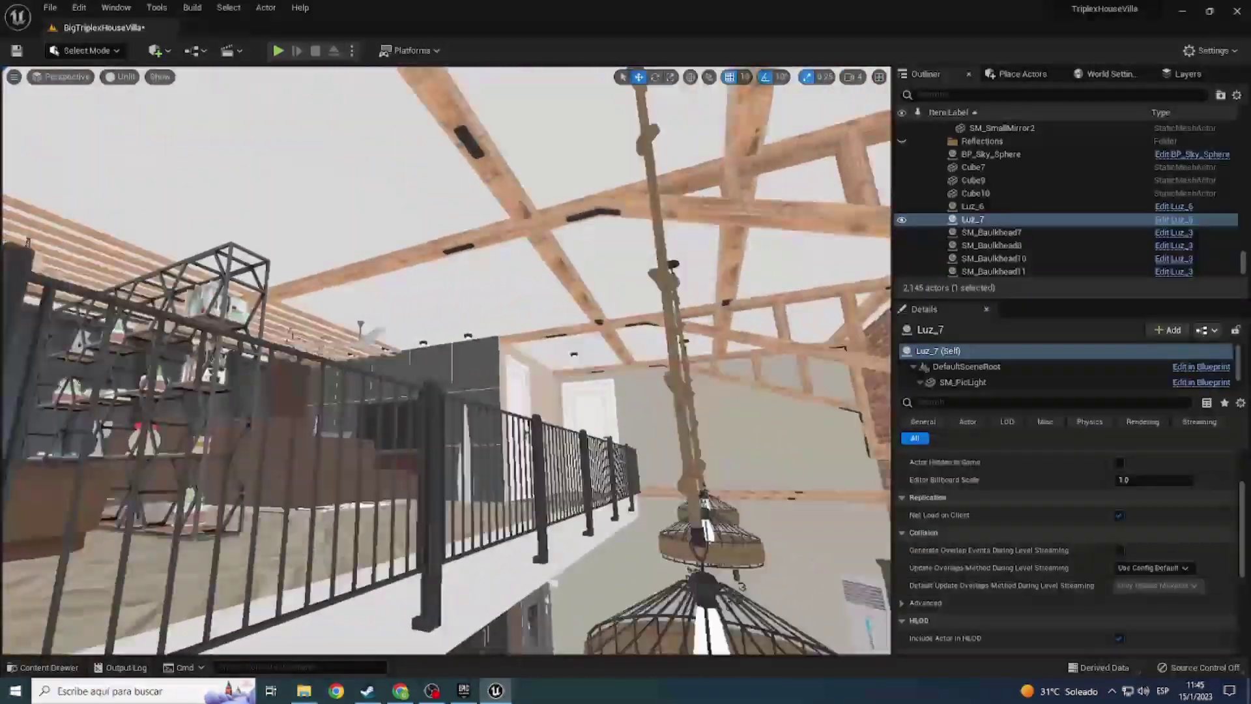
right_click_drag(521, 415, 521, 414)
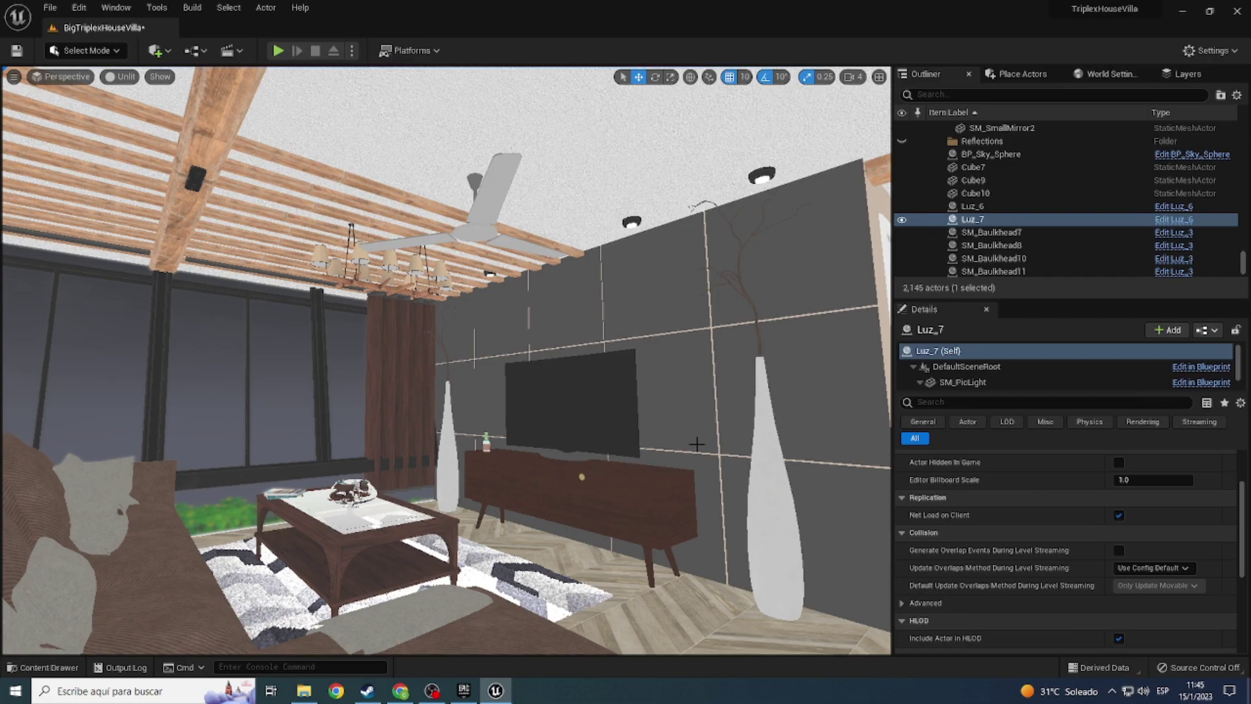
right_click_drag(696, 444, 696, 444)
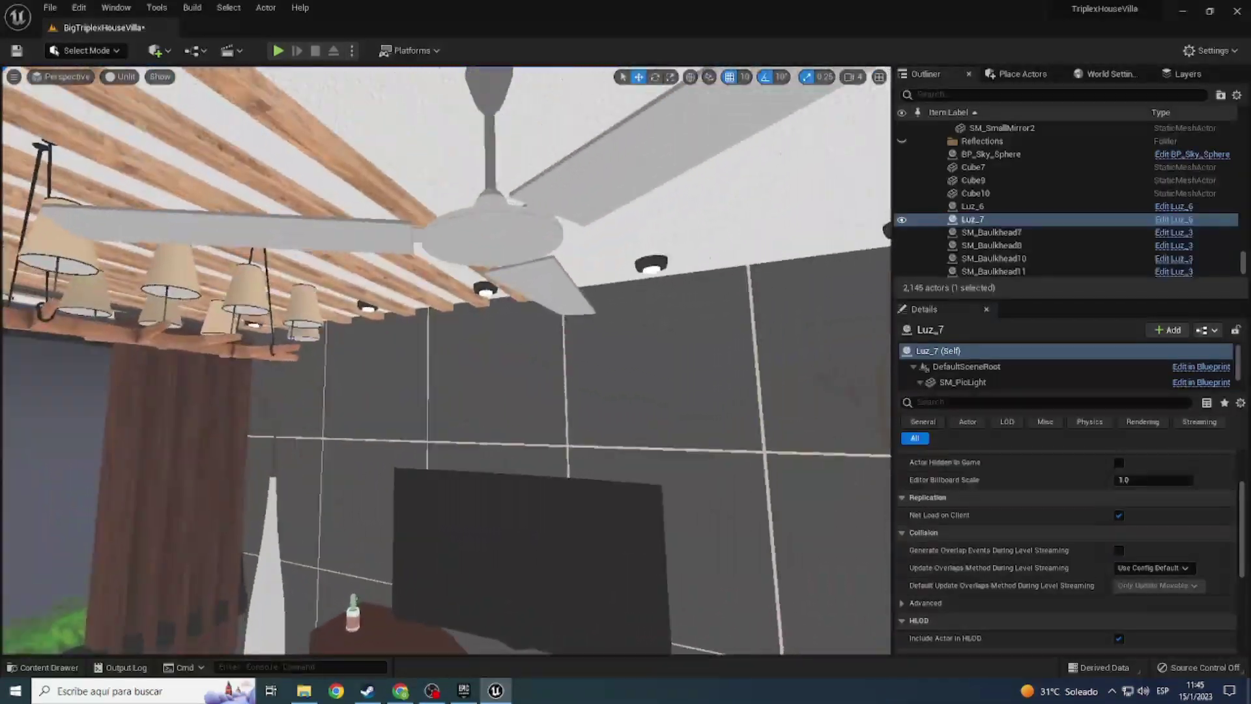
right_click_drag(587, 324, 586, 324)
left_click(448, 310)
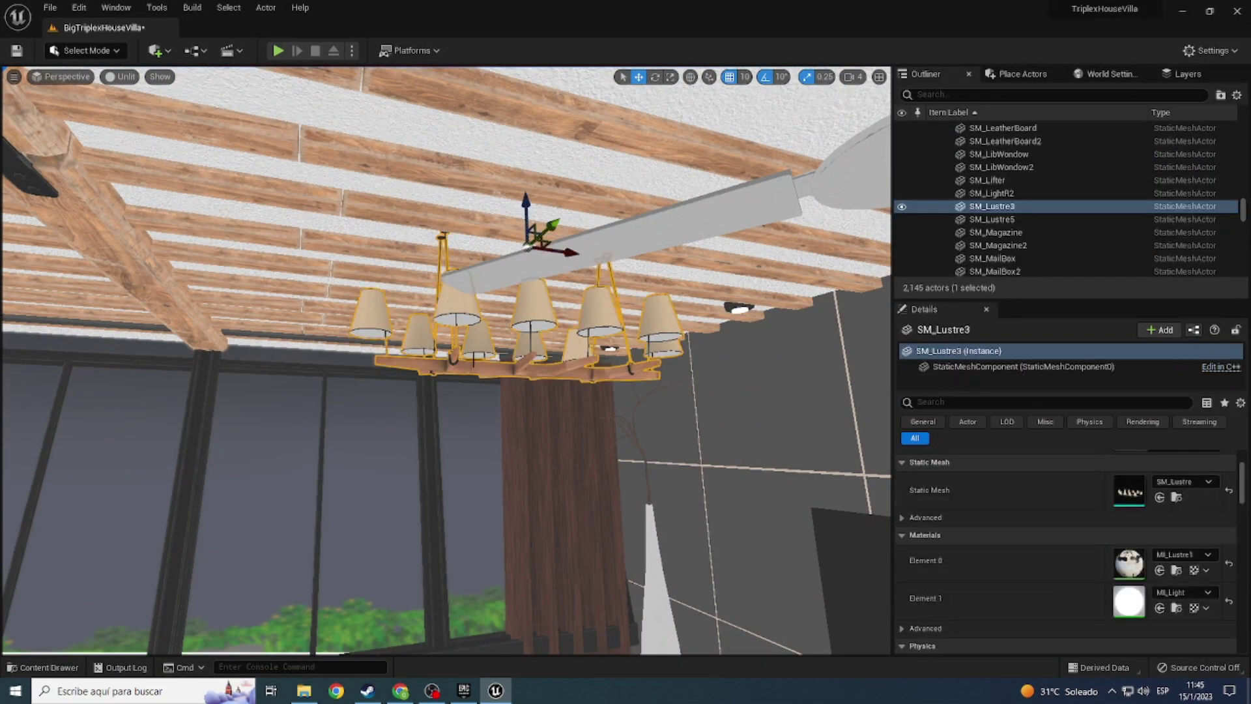
key("Delete")
right_click_drag(485, 418, 485, 418)
right_click_drag(491, 350, 493, 316)
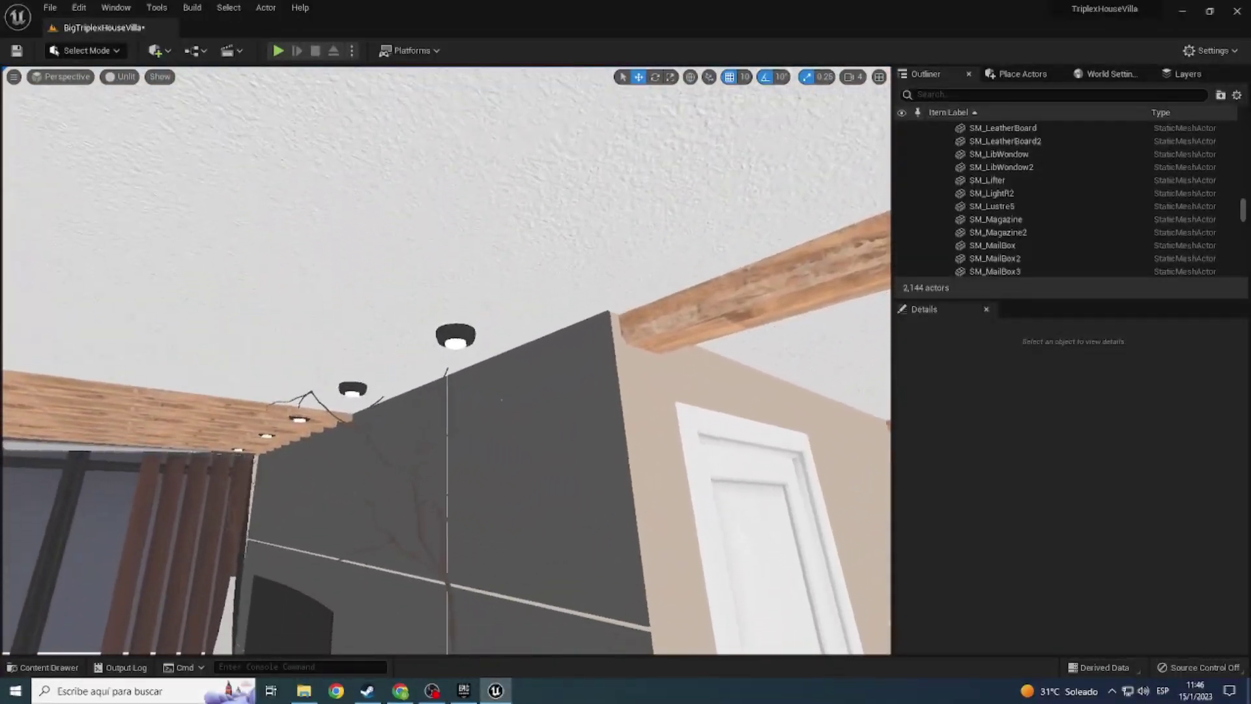
Step: Duplicate Luz_2_ into a new blueprint Luz_7, open it and dock its editor
key("ctrl+space")
left_click(527, 550)
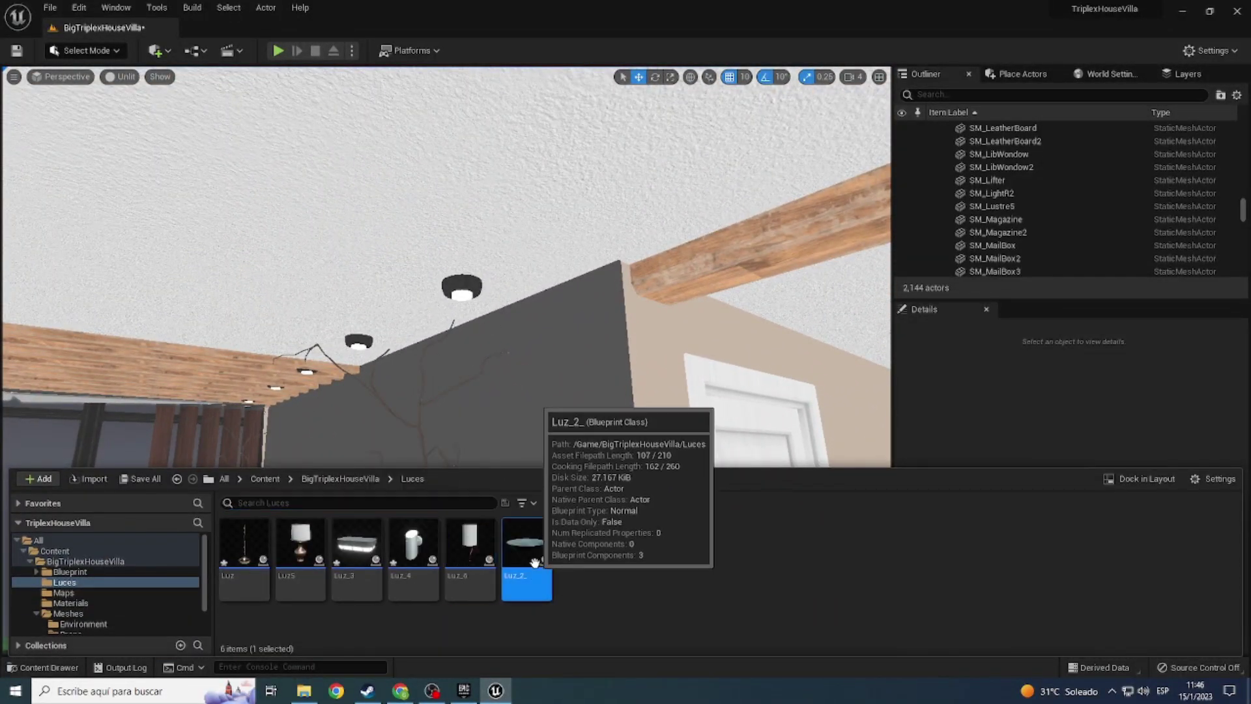
right_click(526, 551)
left_click(589, 319)
type("Luz_7")
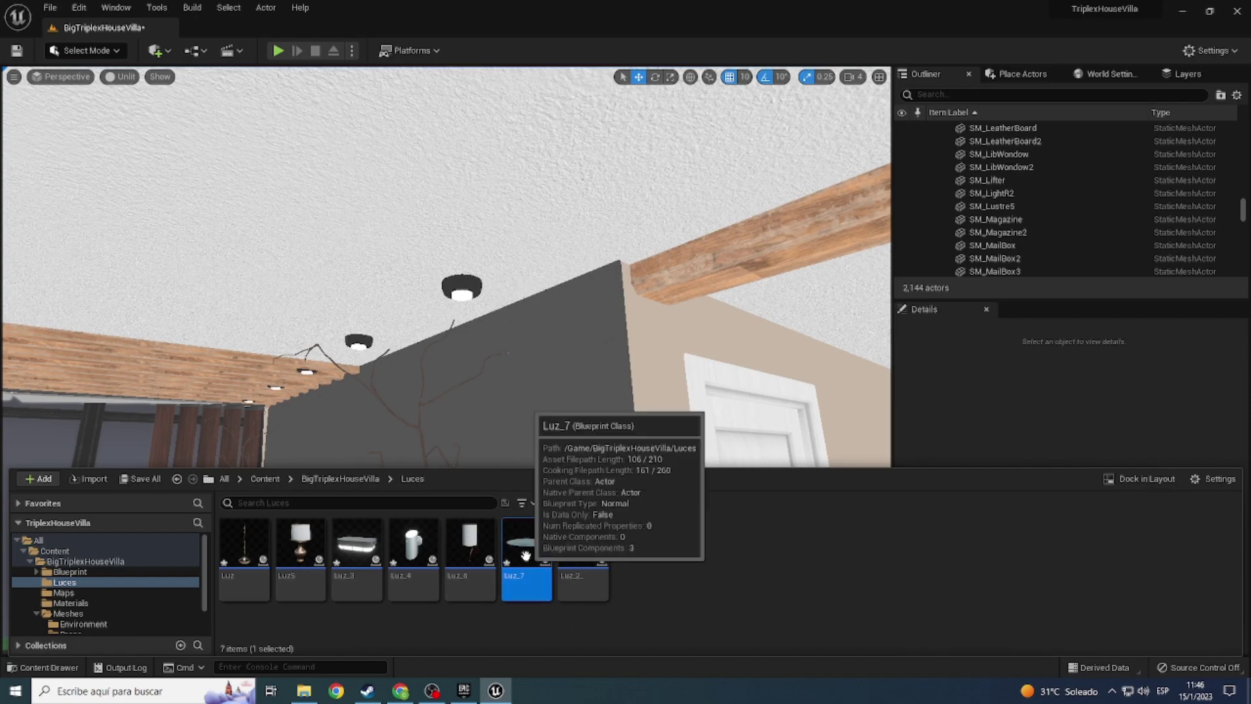
double_click(526, 551)
left_click_drag(87, 27, 183, 37)
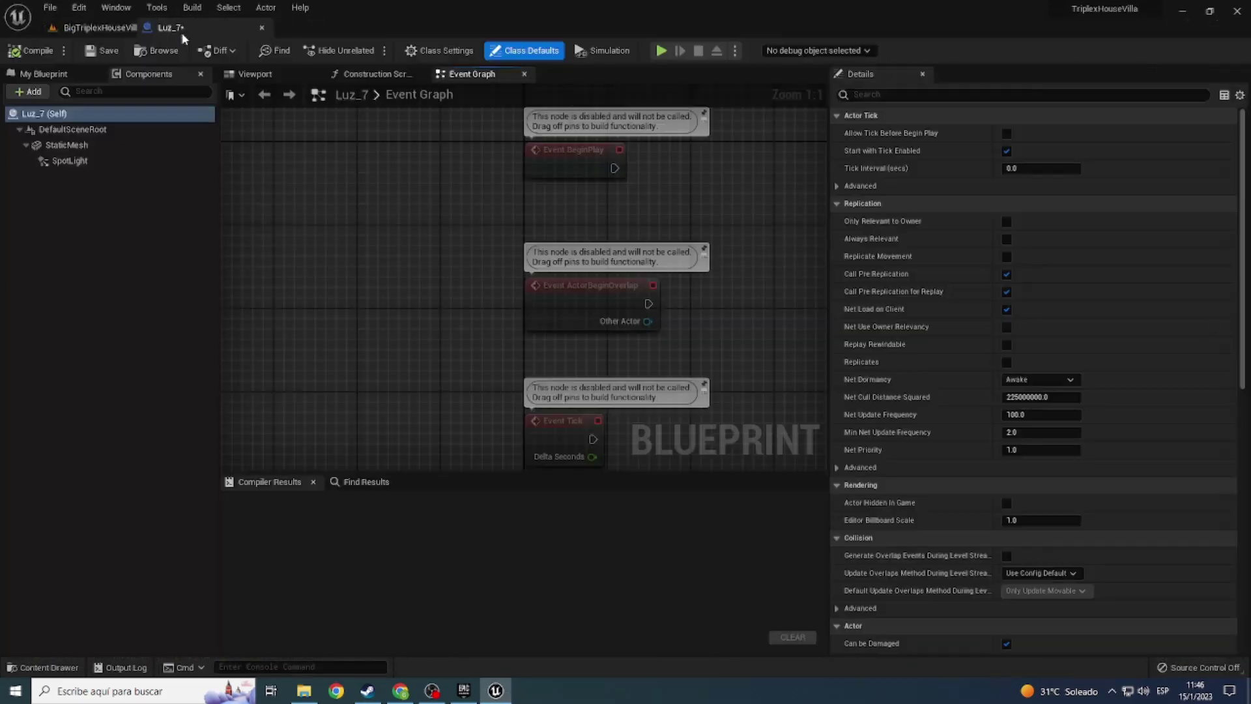
Step: Select ceiling downlight SM_SmalSillingLight17 in the level and locate its mesh asset
left_click(127, 30)
left_click(467, 285)
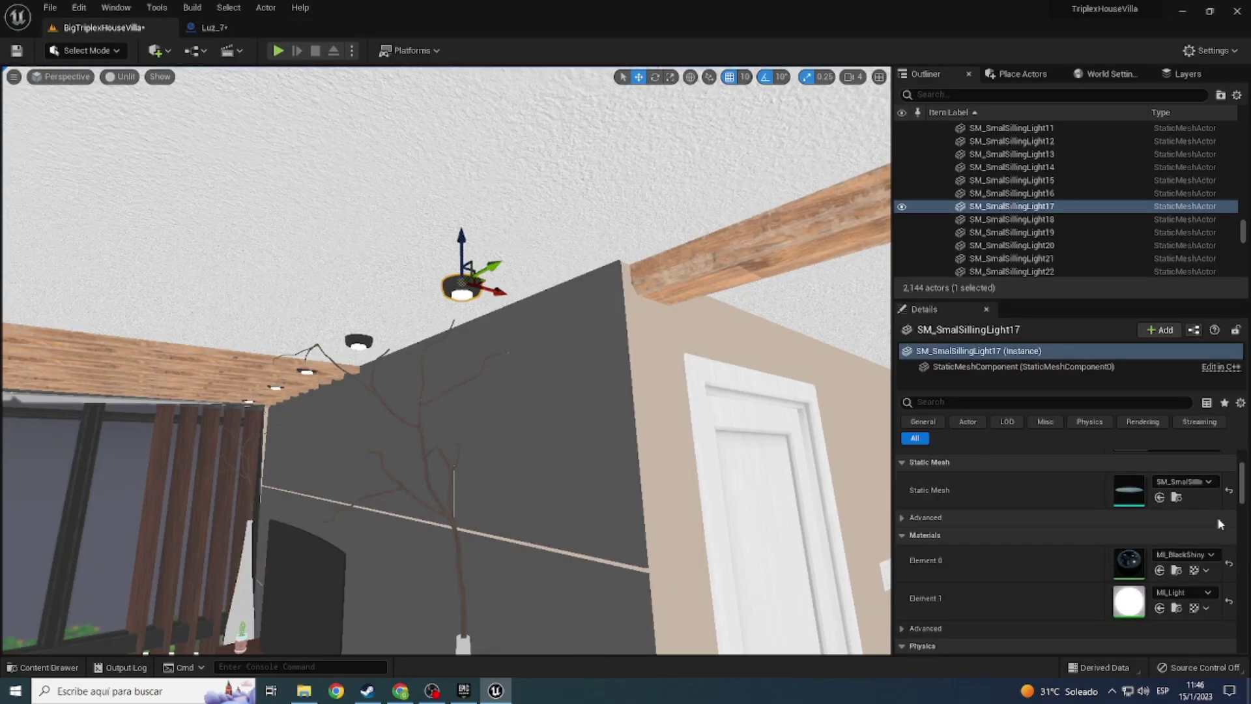
left_click(1175, 498)
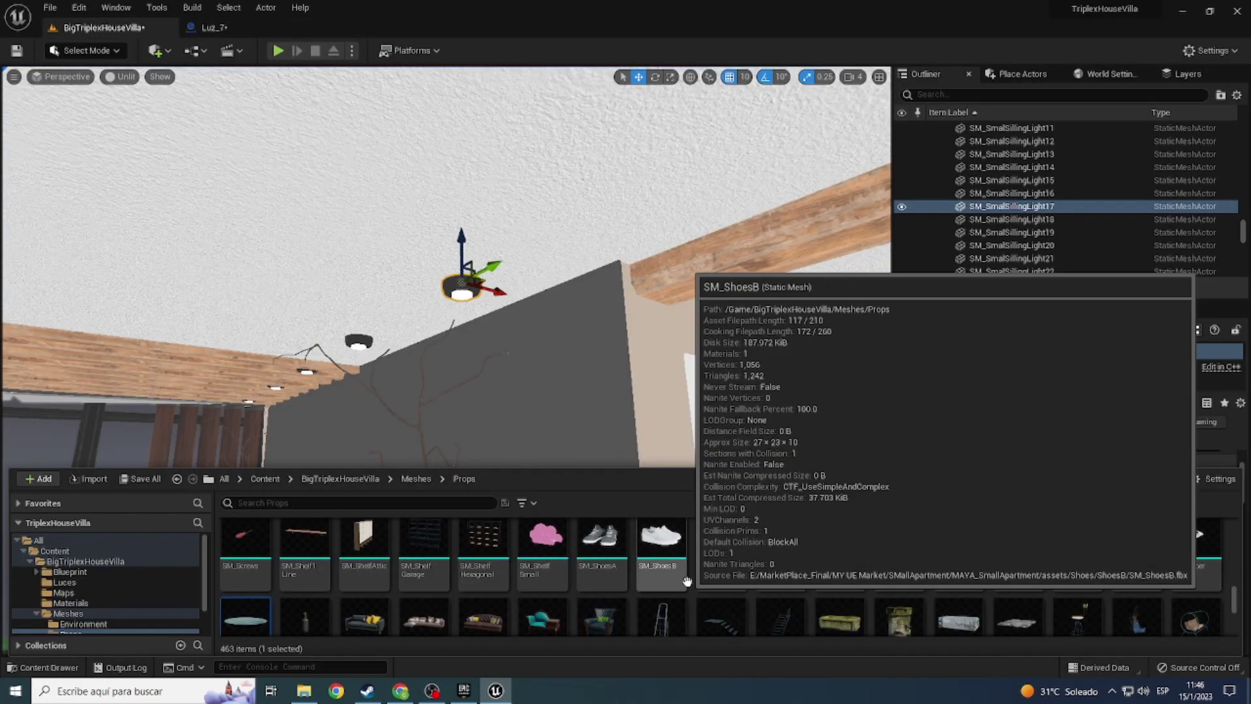
scroll(719, 584, "down", 1)
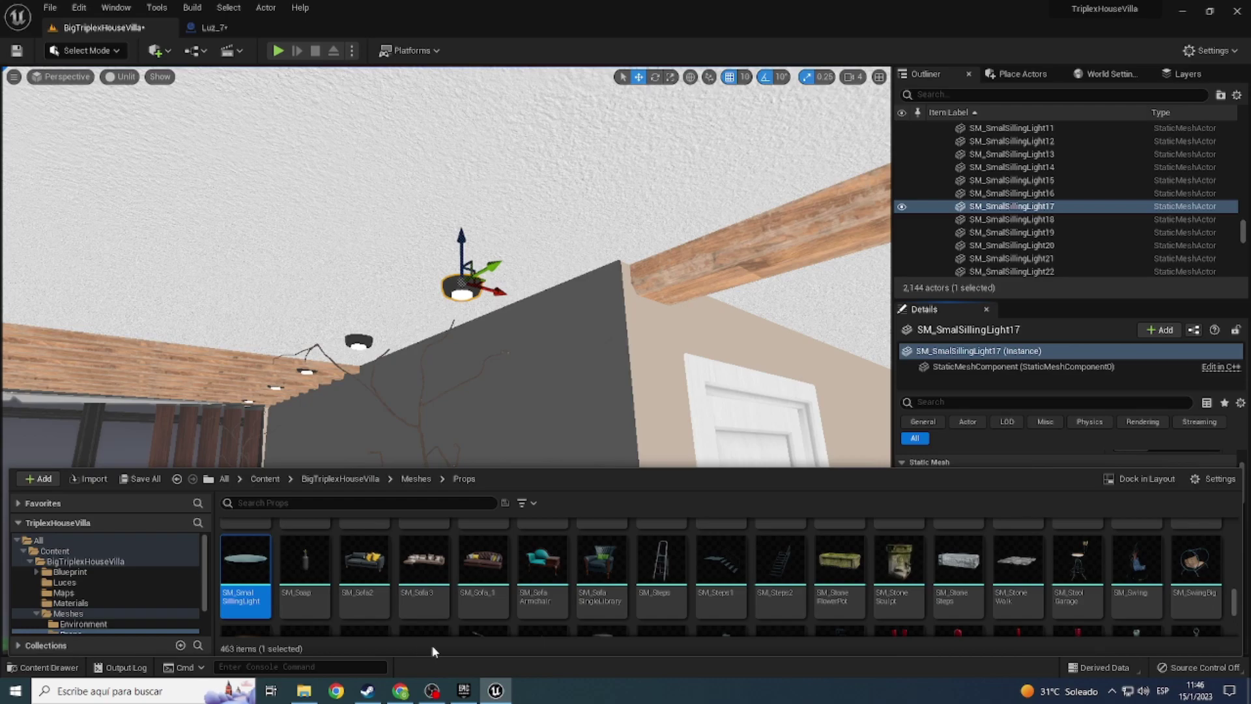
left_click(299, 210)
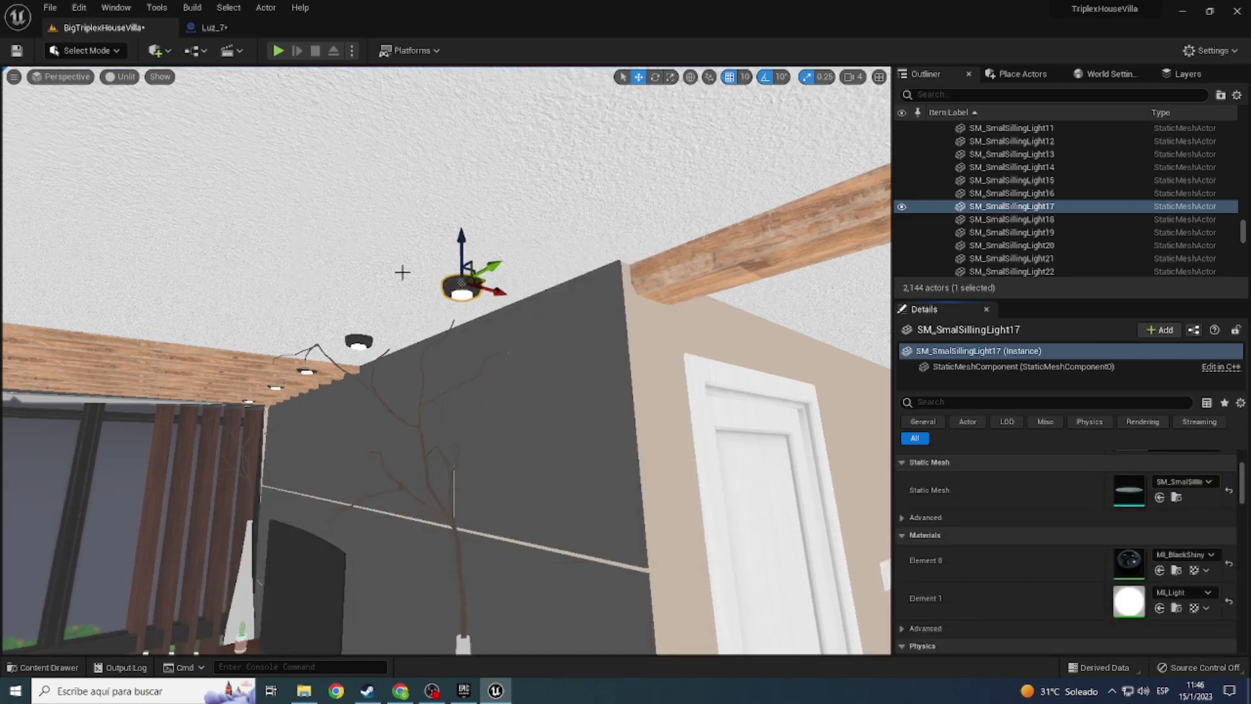
Step: Inspect Luz_7's static mesh and spotlight components in the 3D preview
left_click(215, 29)
left_click(67, 146)
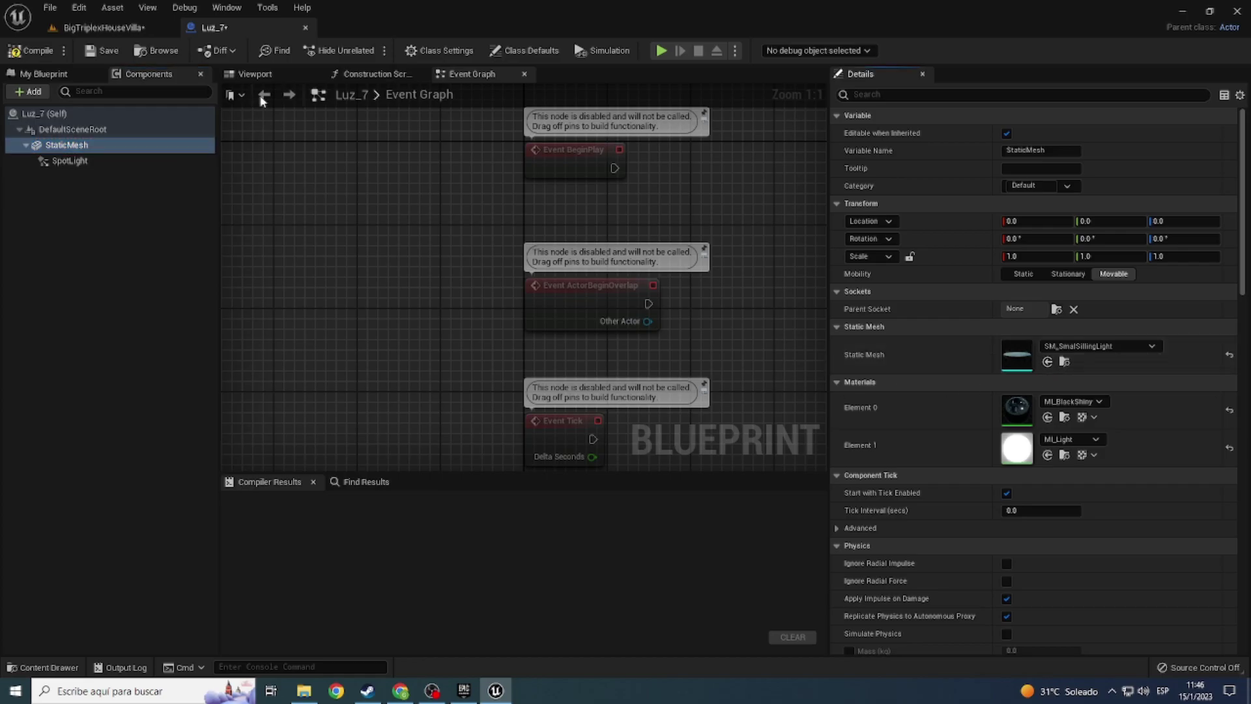
left_click(250, 74)
key("f")
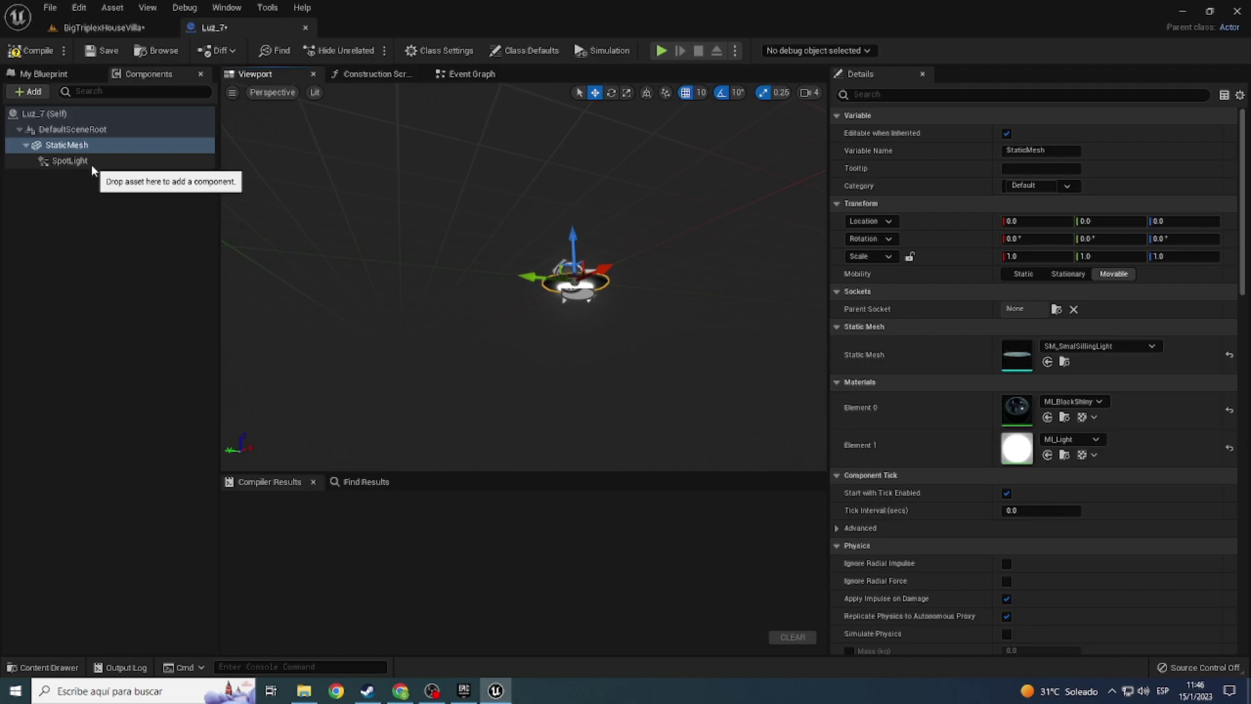
left_click(91, 165)
left_click(101, 28)
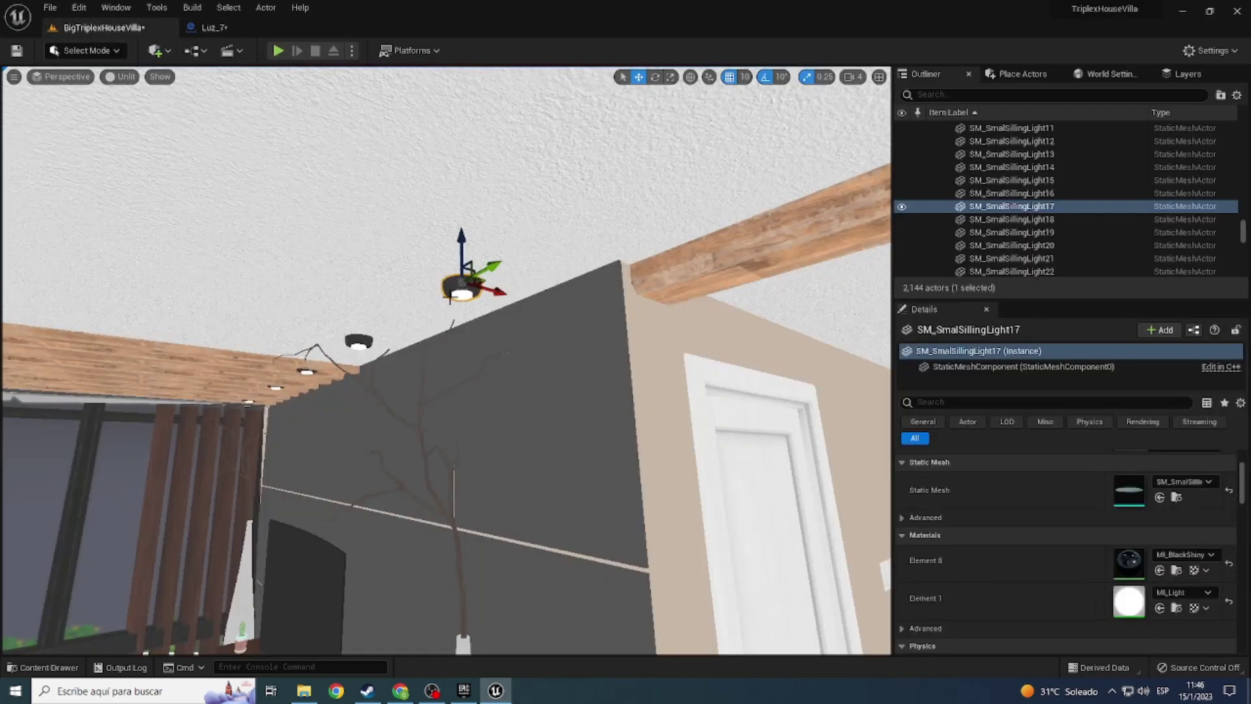
key("ctrl+space")
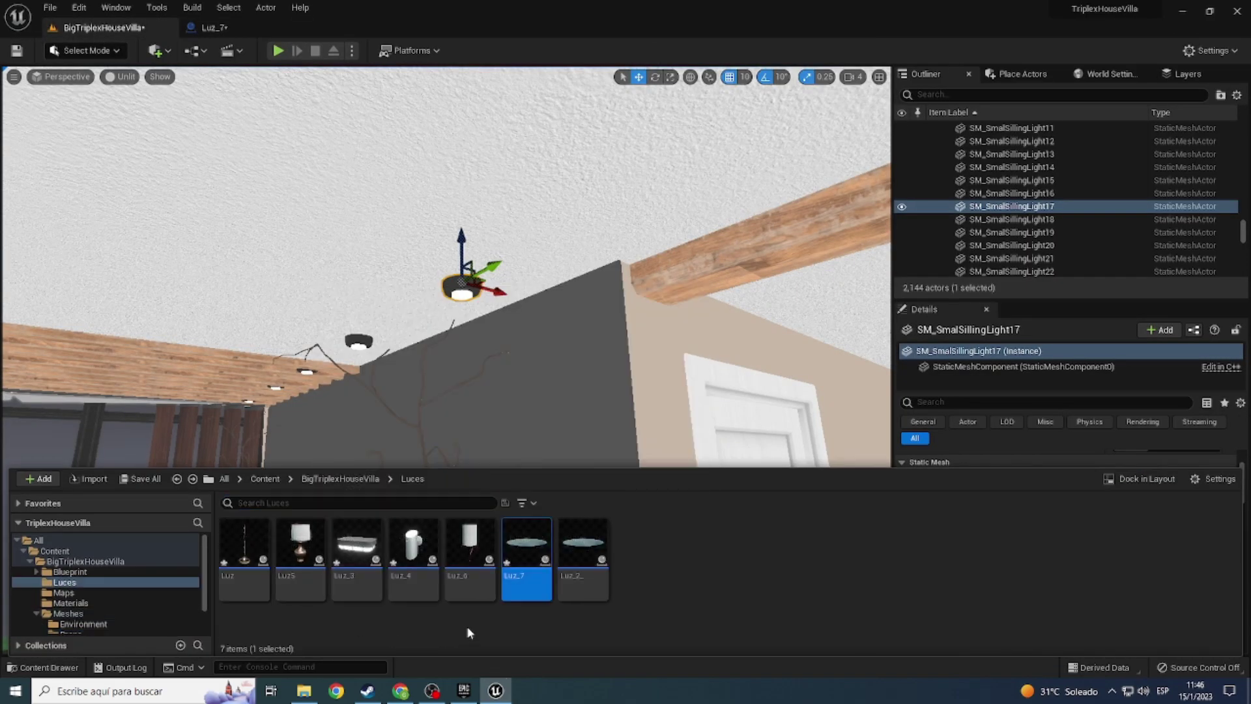
Step: Force-delete the Luz_7 light blueprint from the Luces folder
key("Delete")
left_click(538, 557)
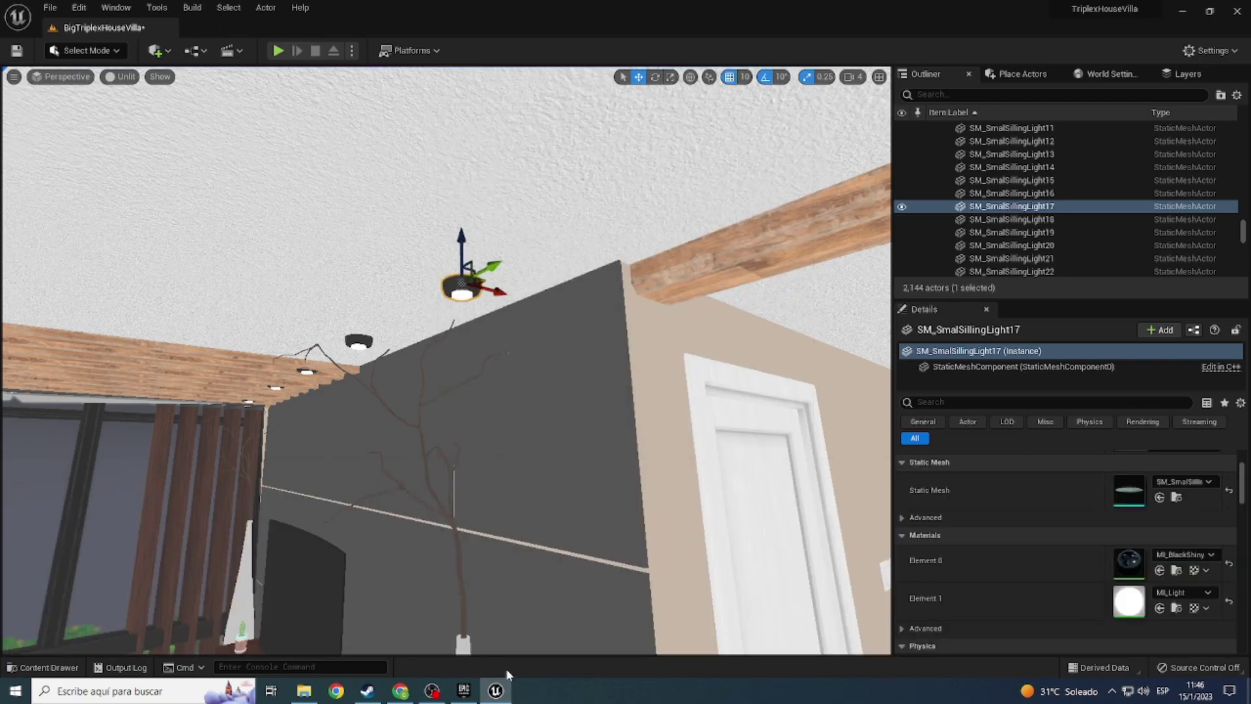
key("ctrl+space")
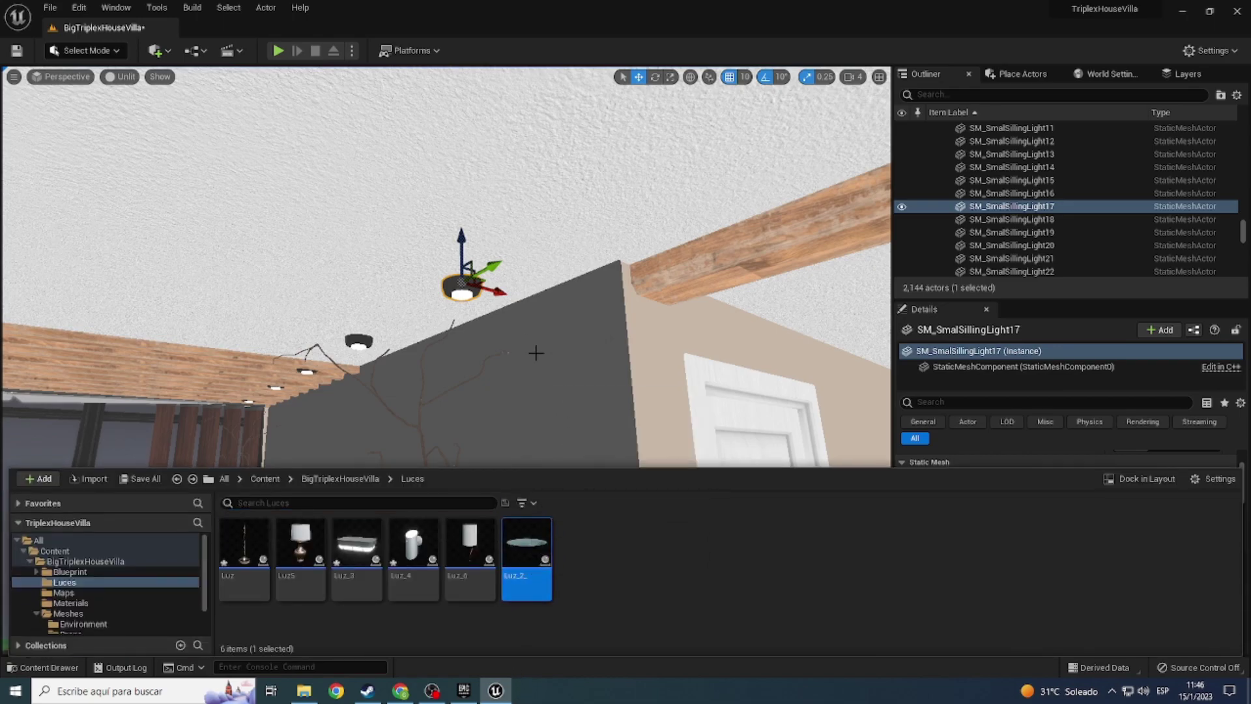
key("ctrl+space")
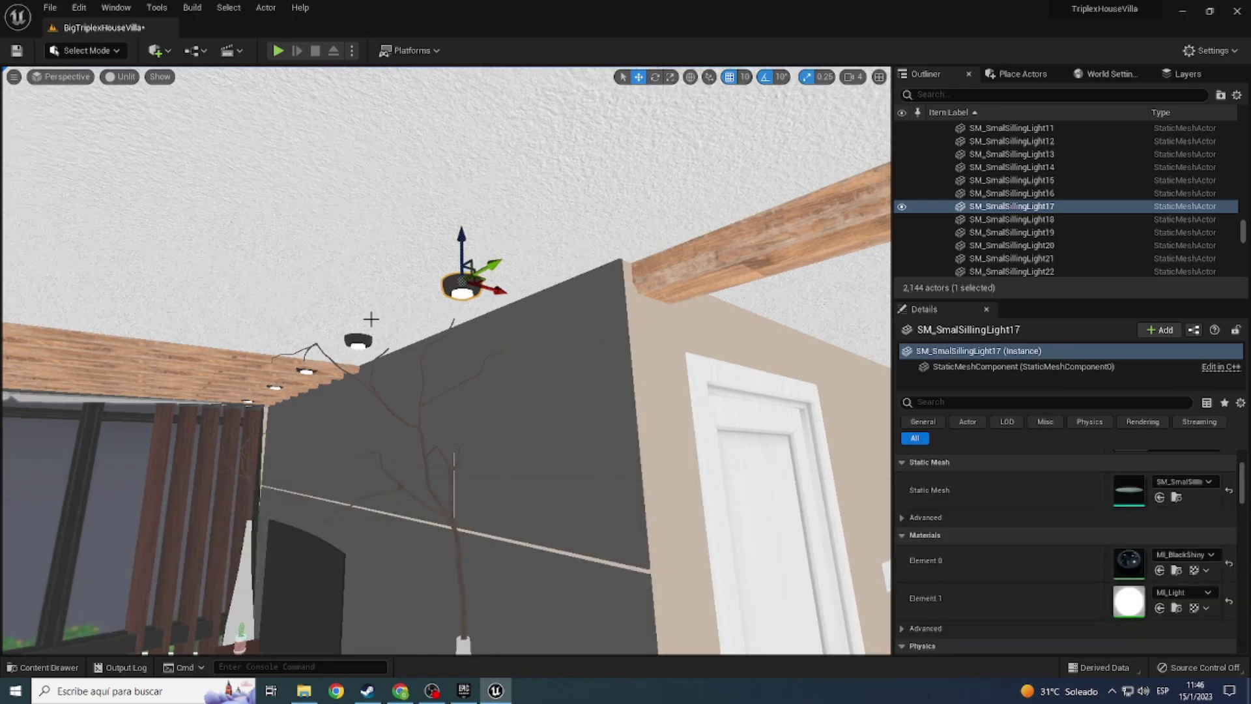
Step: Select the small ceiling lights SM_SmallSillingLight16 through 23, flying across the ceiling
left_click(358, 347, "ctrl")
right_click_drag(359, 348, 359, 347)
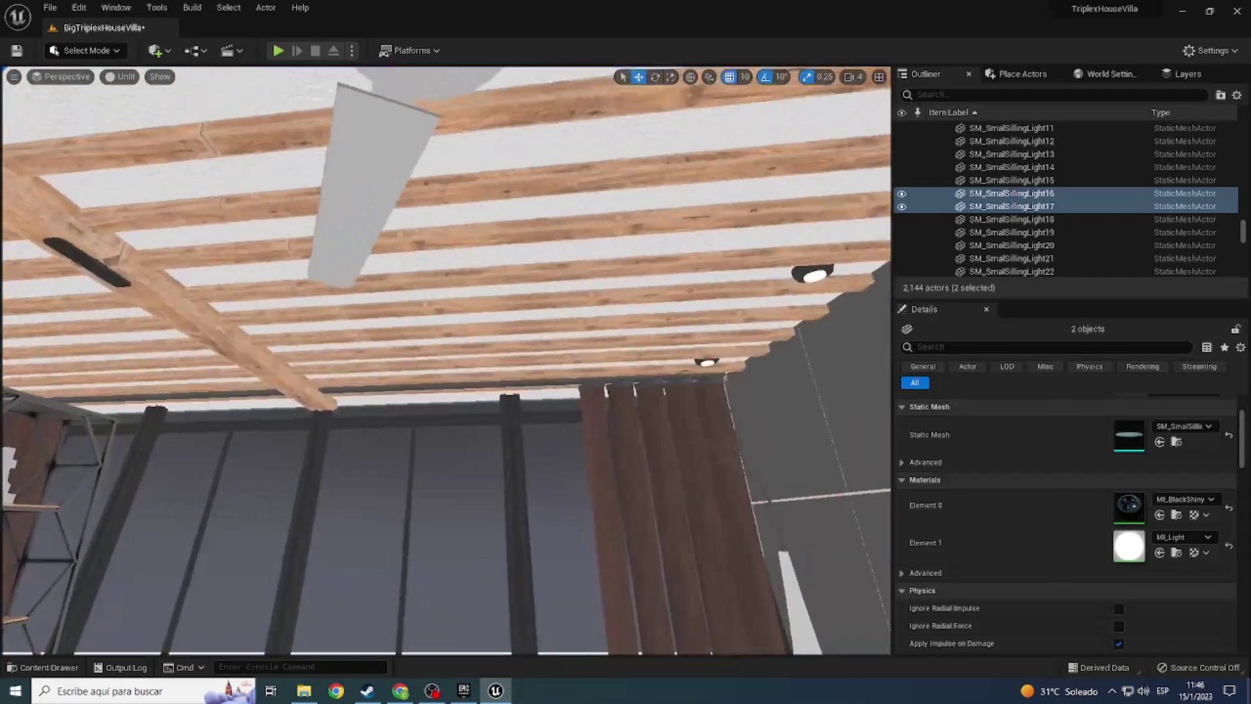
key("f")
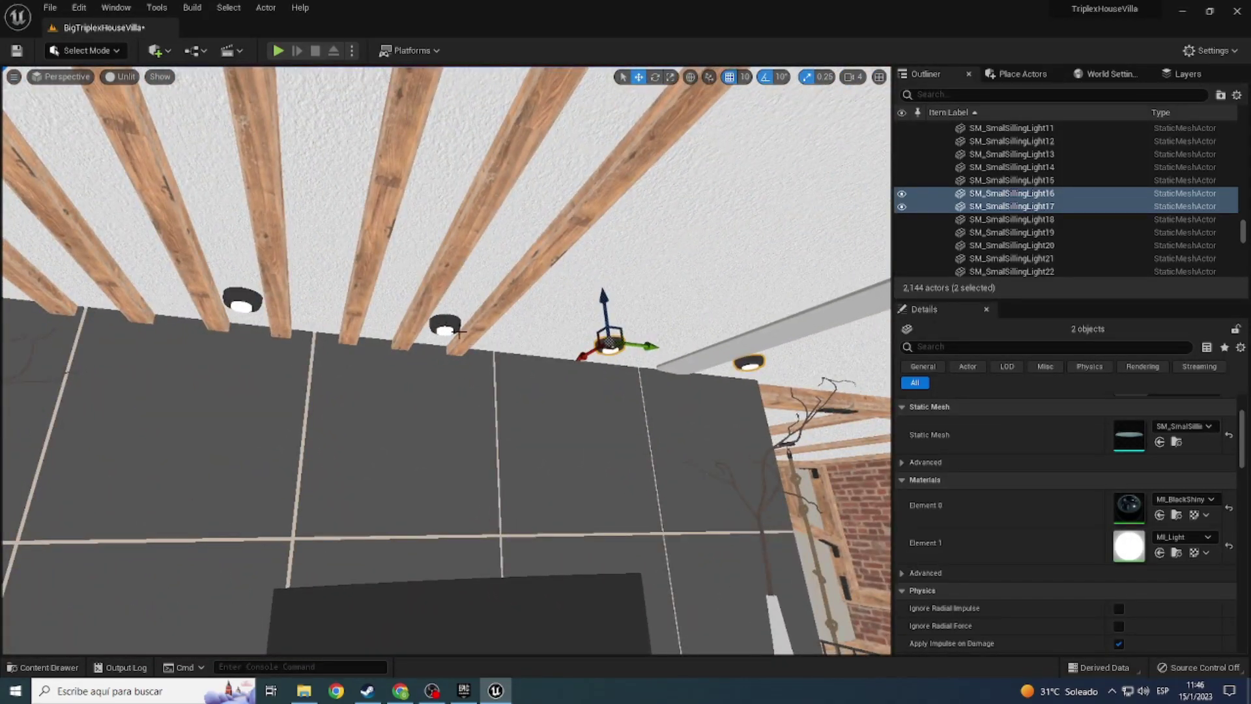
right_click_drag(245, 304, 281, 325)
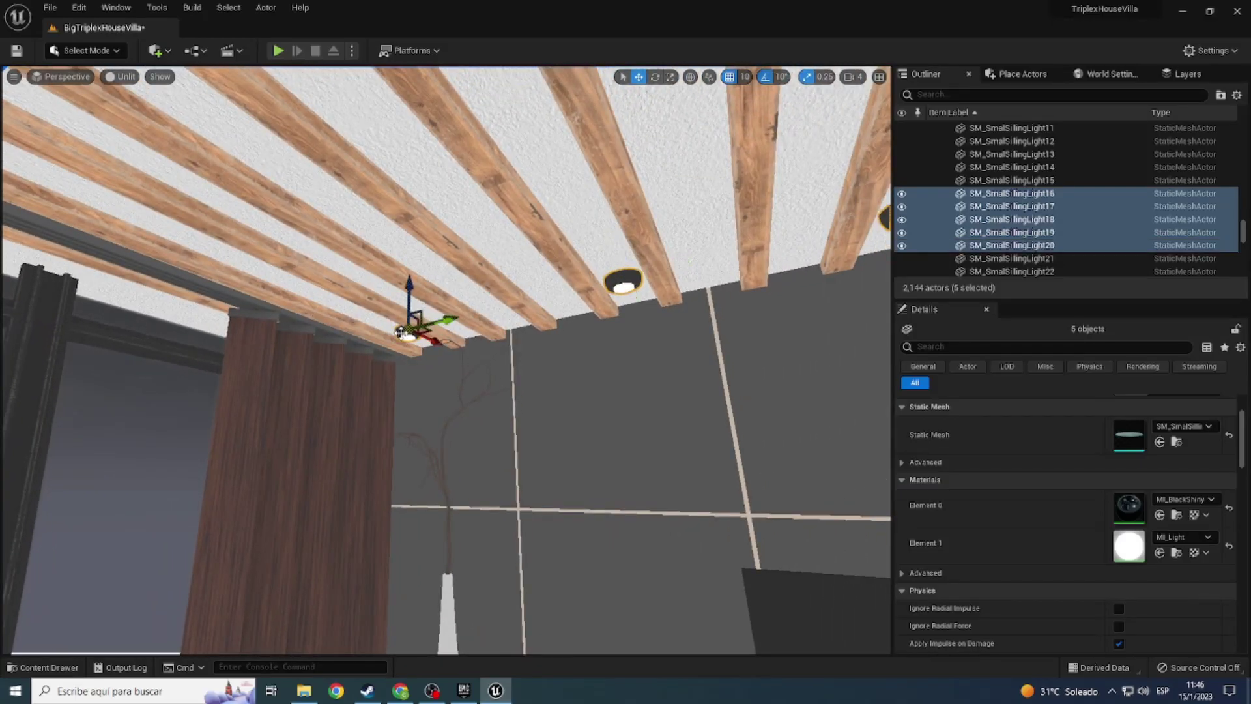
right_click_drag(421, 414, 375, 415)
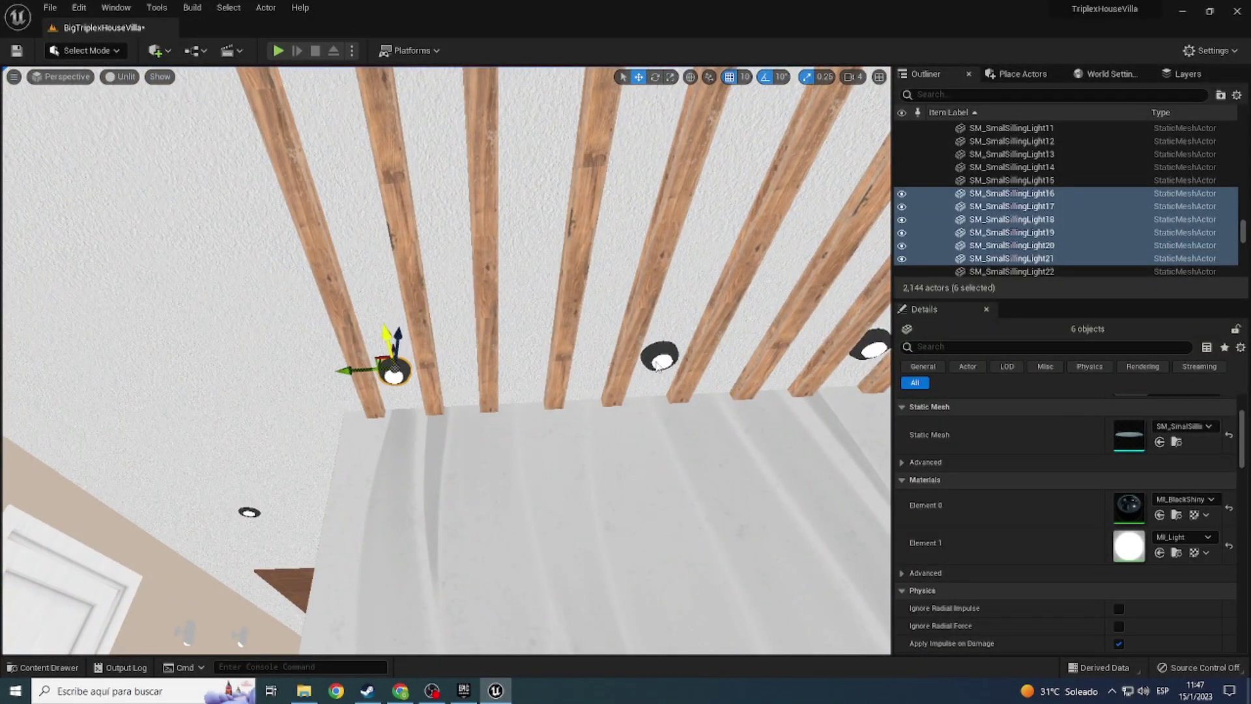
left_click(658, 362, "ctrl")
right_click_drag(658, 363, 707, 403)
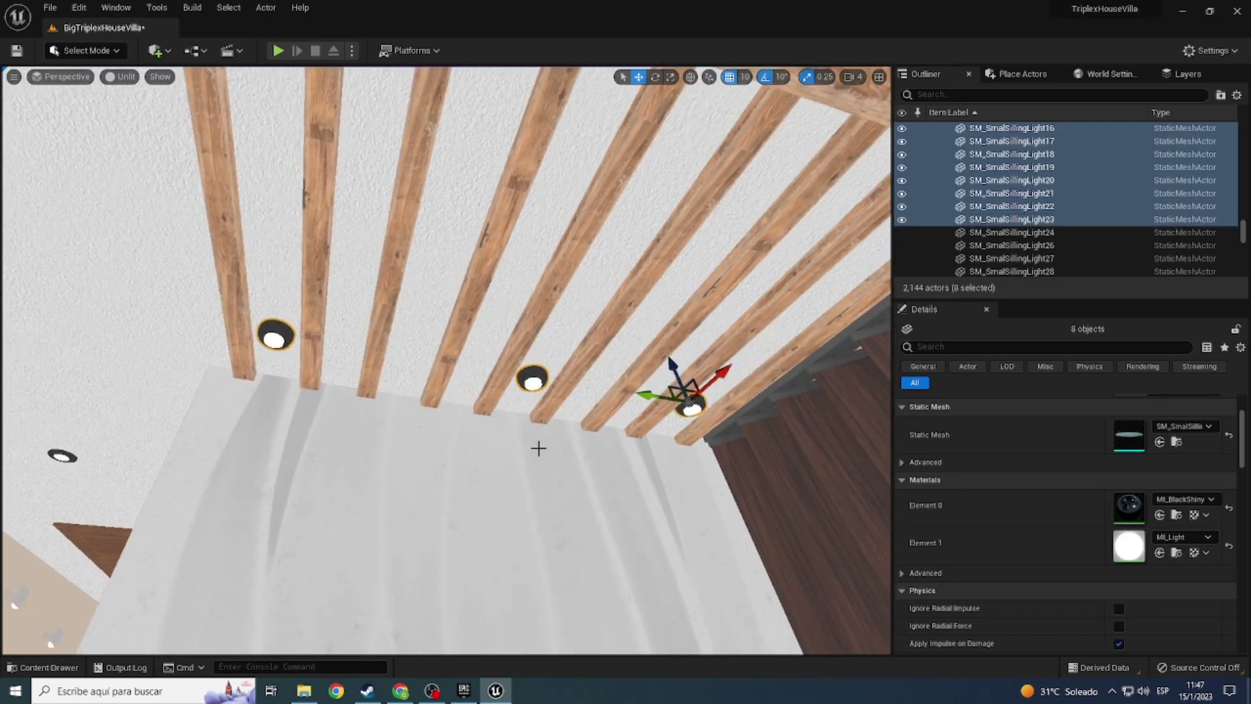
right_click_drag(538, 448, 538, 448)
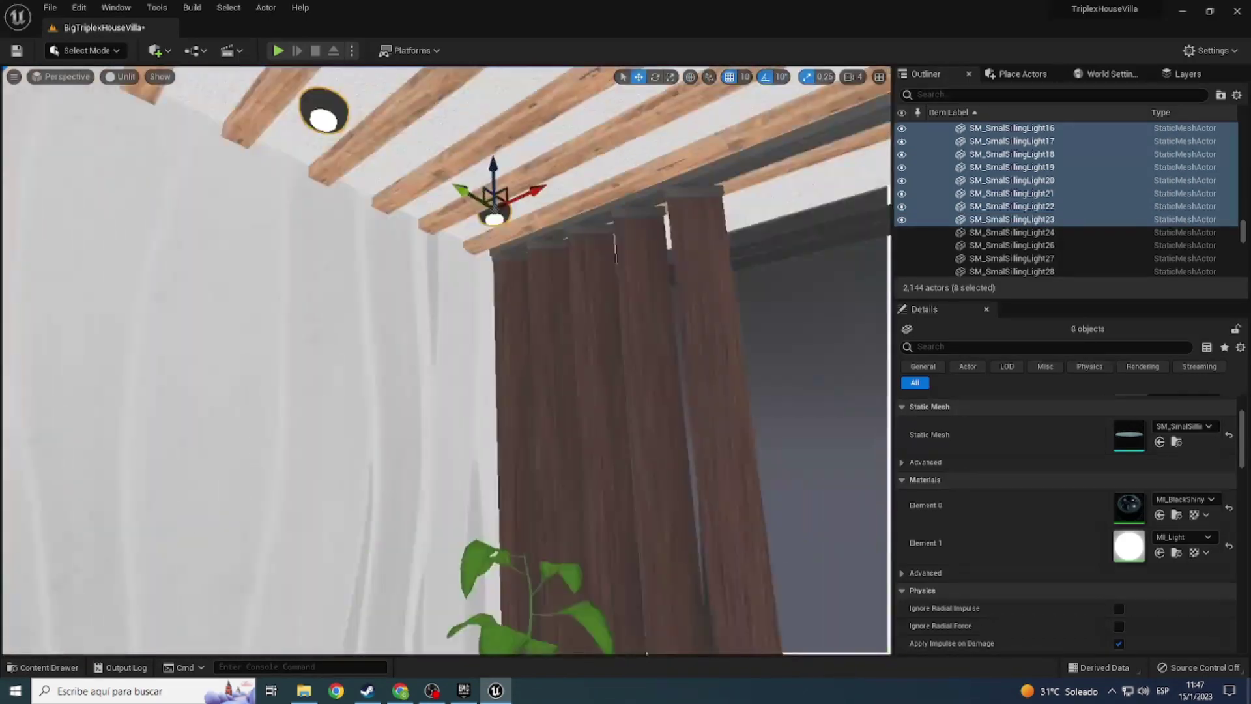
right_click_drag(878, 297, 878, 297)
Step: Replace the selected ceiling lights with Luz_2_ blueprints and inspect them in Lit view
right_click(302, 242)
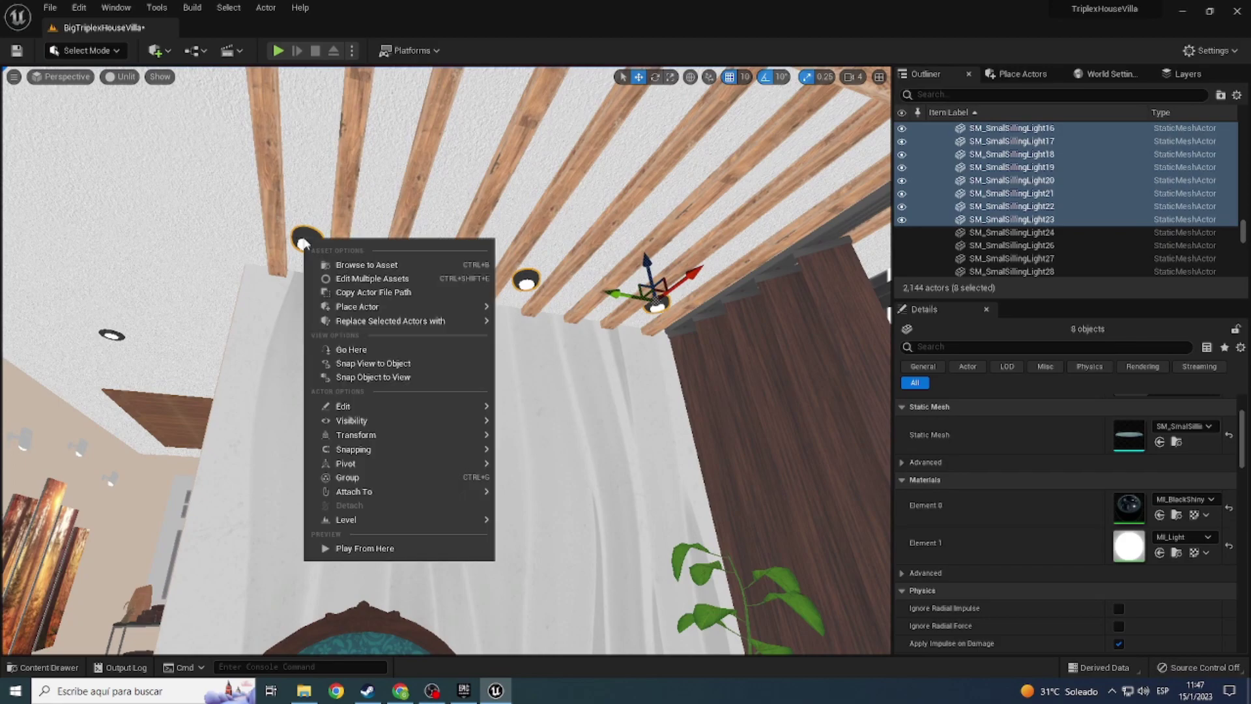
mouse_move(371, 322)
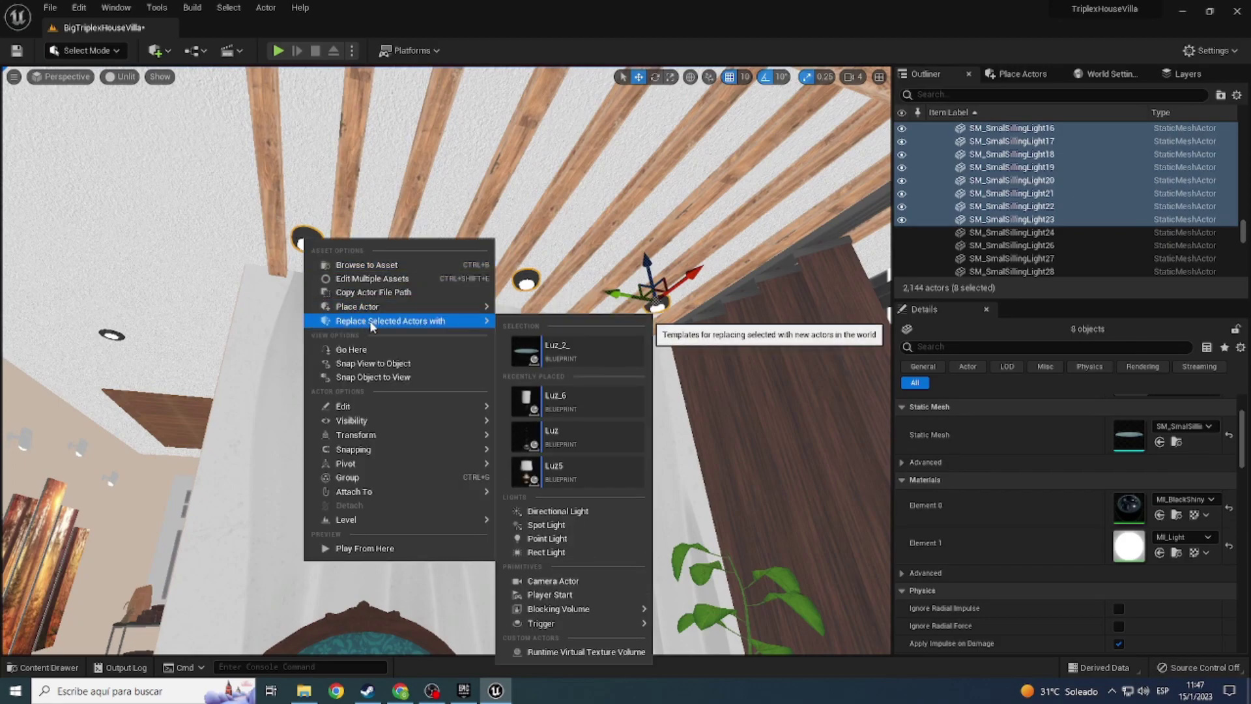
left_click(545, 356)
left_click(121, 78)
left_click(134, 112)
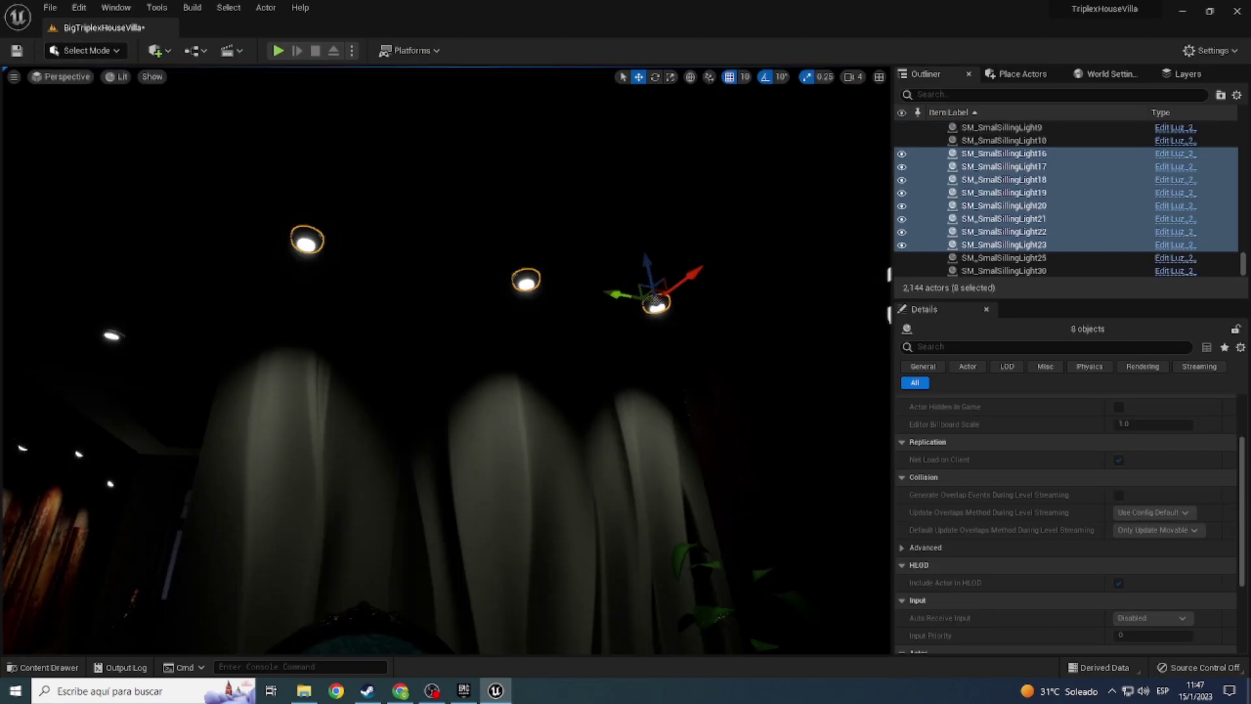
right_click_drag(261, 260, 391, 293)
right_click_drag(444, 358, 495, 352)
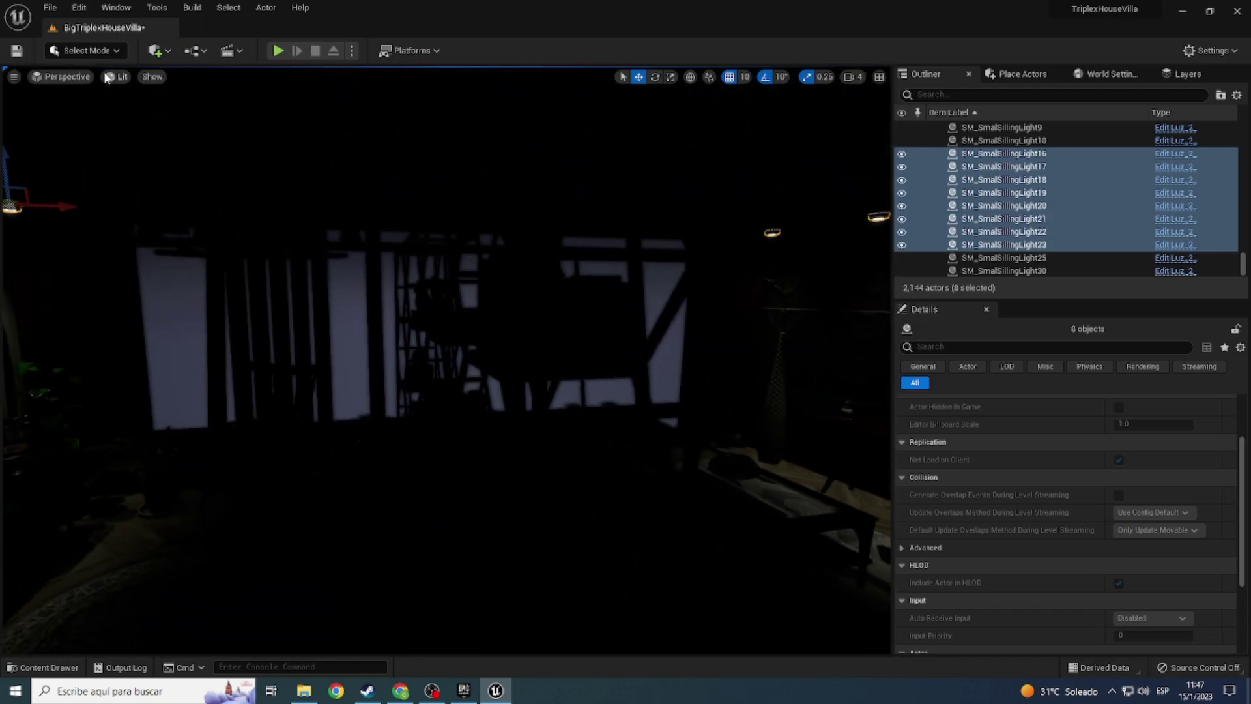
Step: Return to Unlit view and select the chandelier hanging from the beams
left_click(112, 77)
left_click(126, 125)
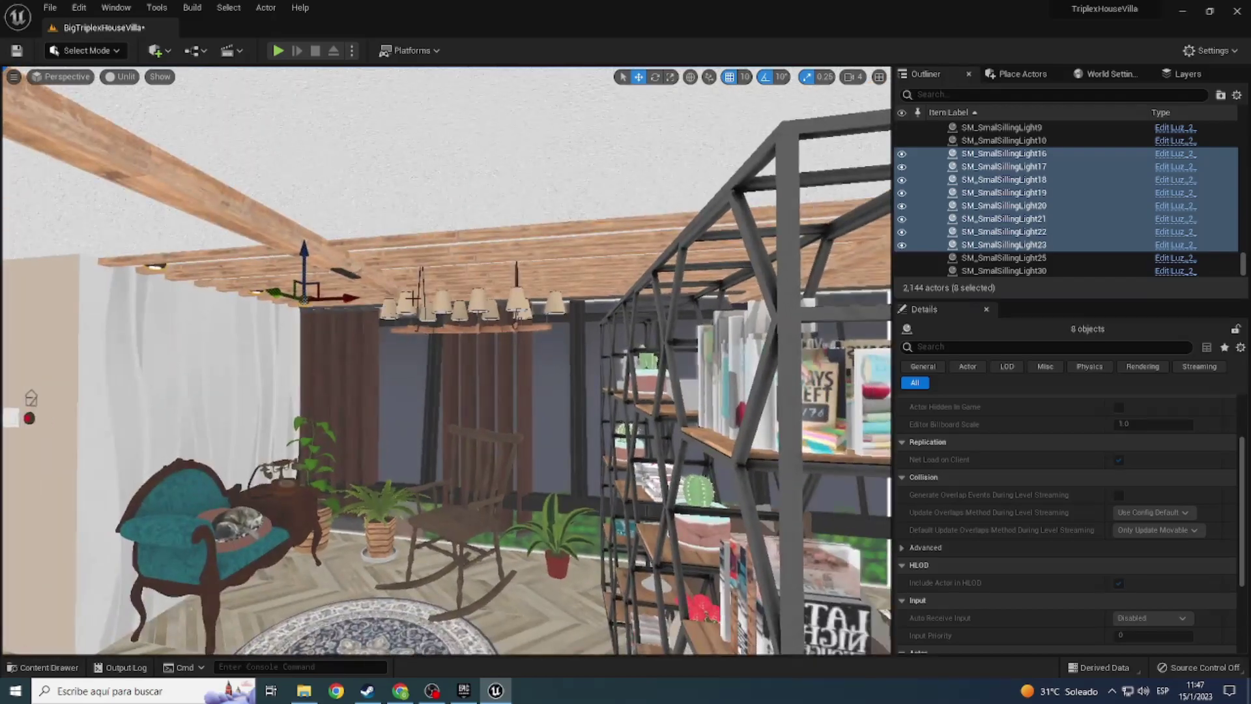
left_click(453, 307)
Step: Delete the chandelier and place a Luz hanging lamp above the sofa
key("Delete")
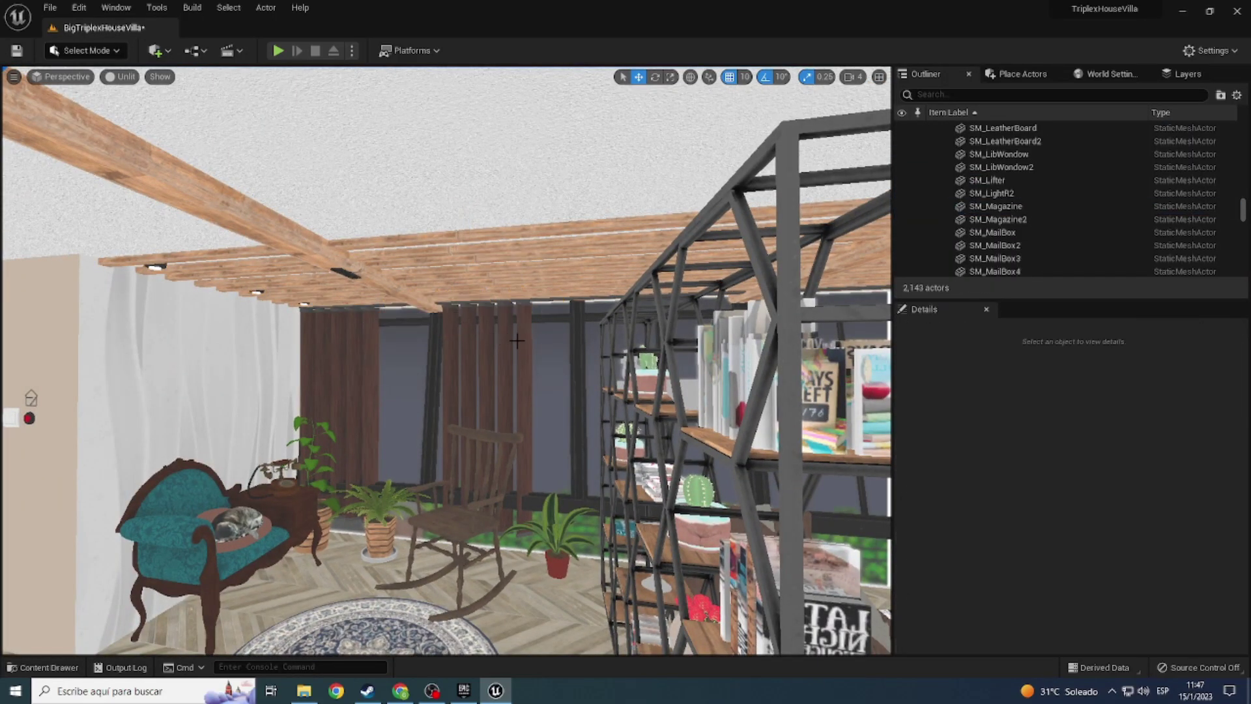
right_click_drag(459, 314, 459, 314)
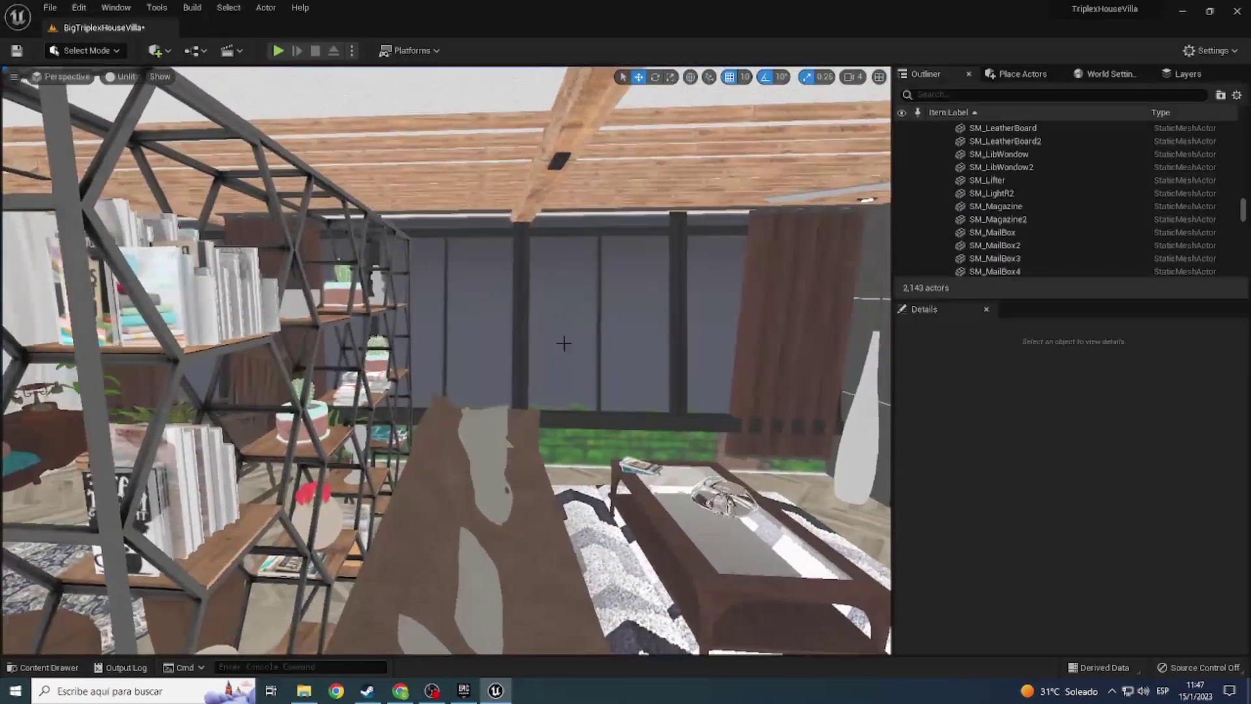
key("ctrl+space")
left_click_drag(228, 553, 495, 490)
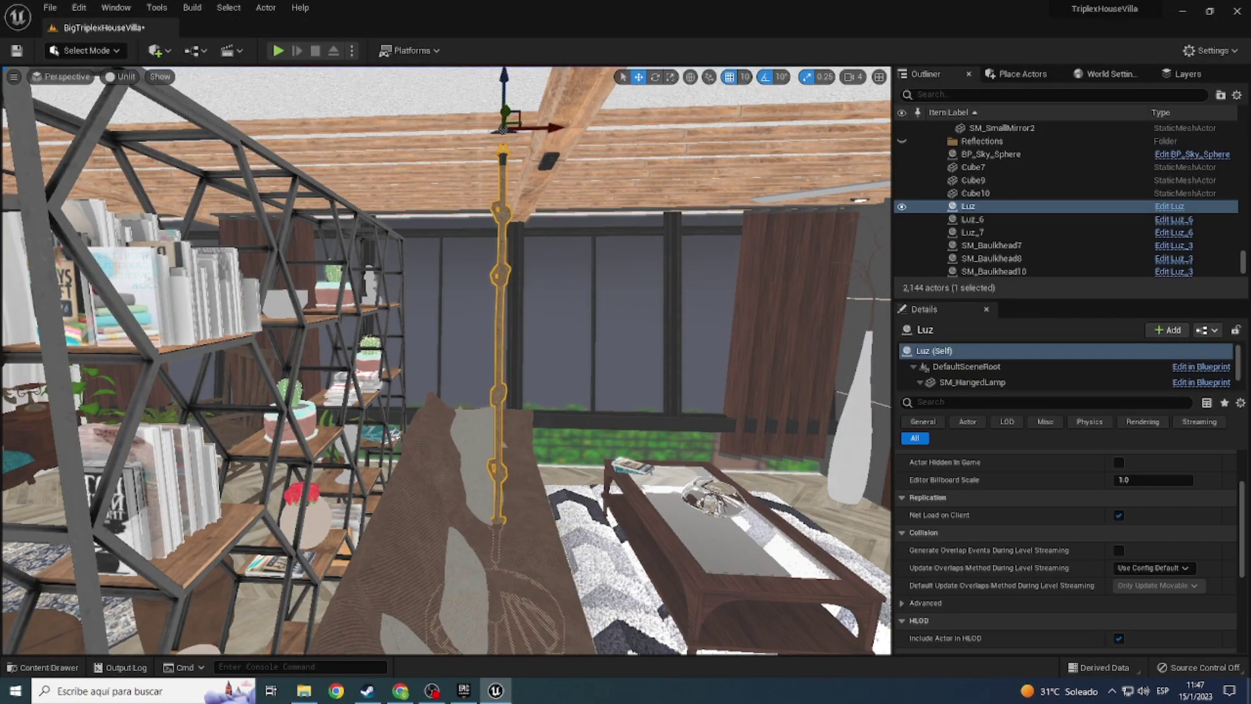
right_click_drag(507, 174, 507, 174)
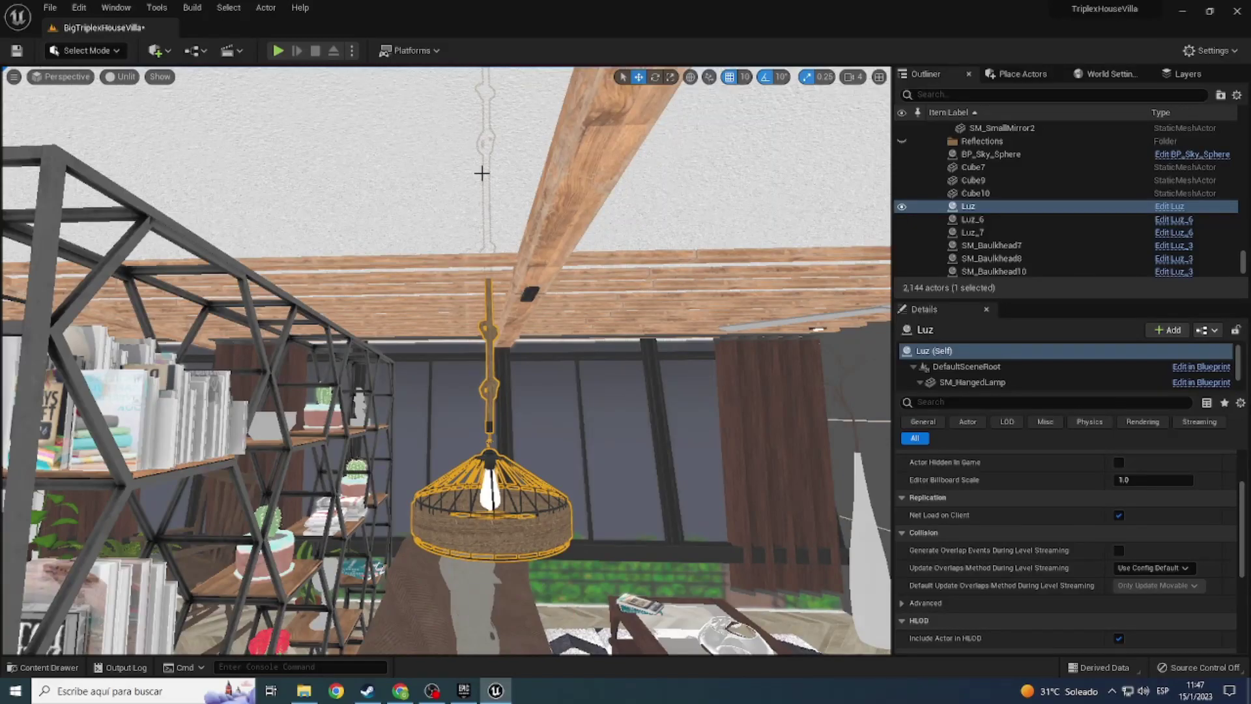
right_click_drag(462, 210, 463, 211)
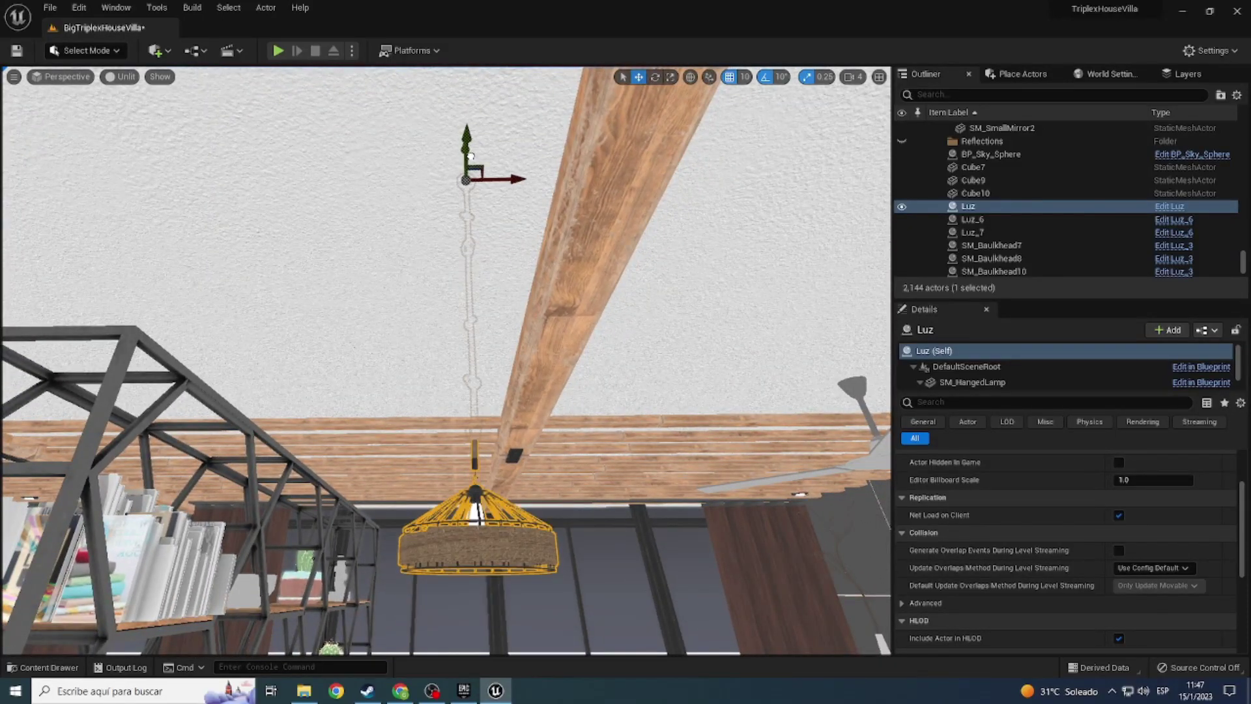
Step: Preview the new Luz lamp in Lit view, then return to Unlit
left_click(120, 76)
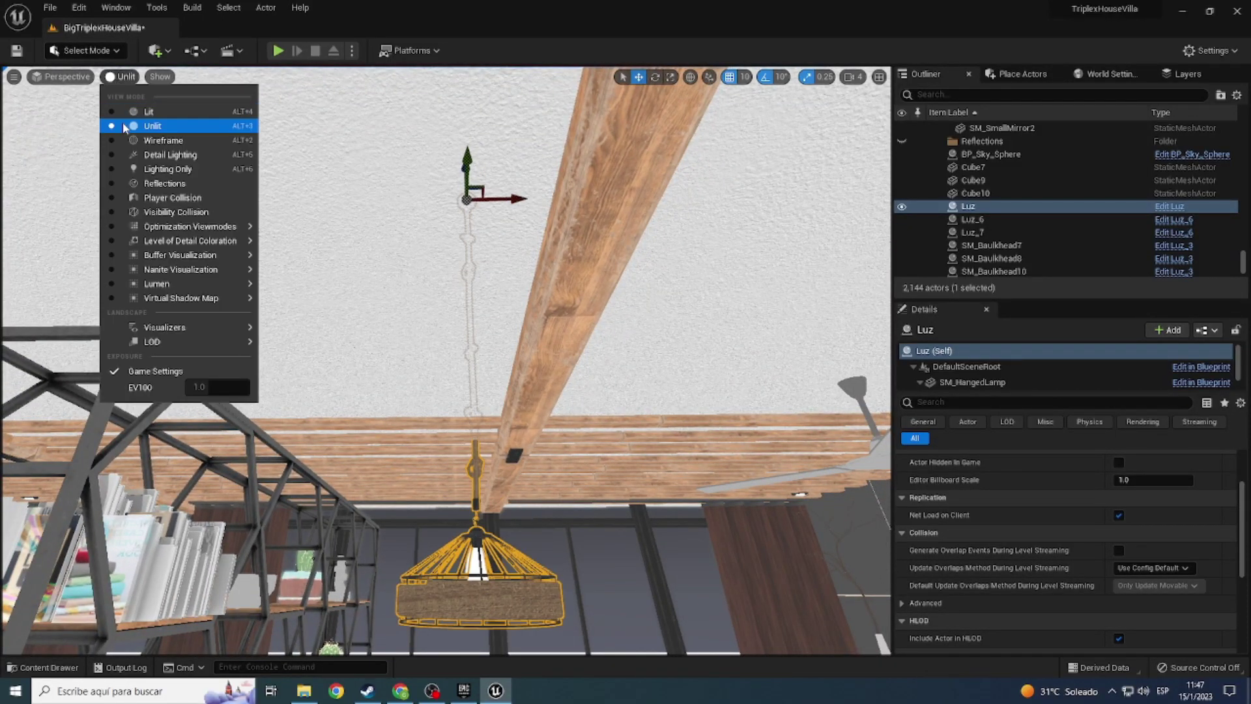
left_click(130, 111)
right_click_drag(130, 111, 131, 110)
key("f")
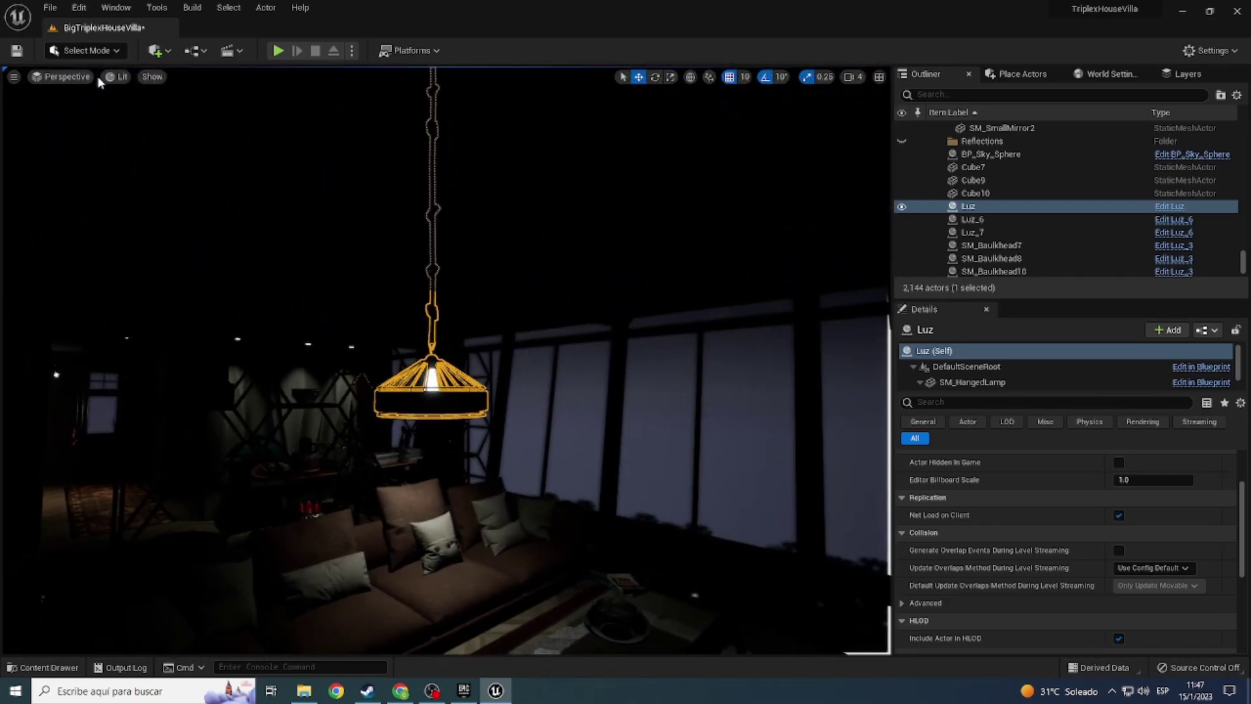
left_click(120, 76)
left_click(130, 124)
right_click_drag(199, 218, 199, 219)
key("f")
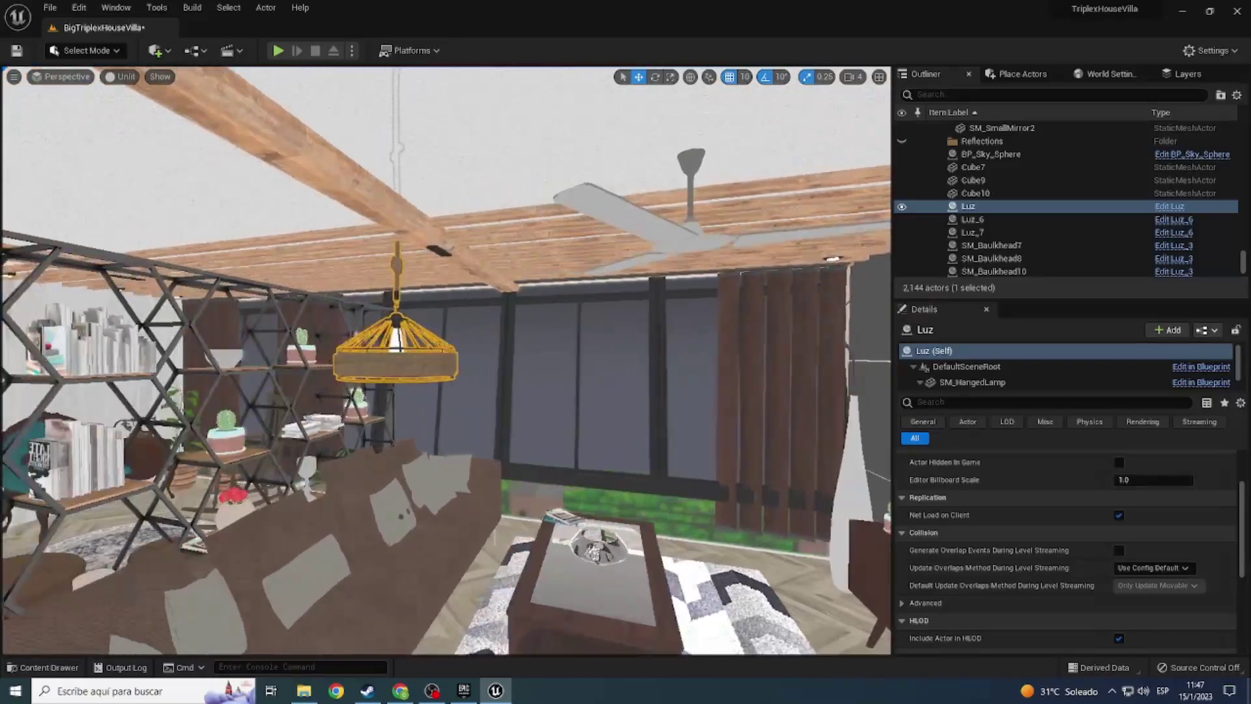
Step: Inspect the lamp's mount on beam SM_ColumnWood2 in Lit view, then reselect Luz and return to Unlit
right_click_drag(425, 355, 438, 302)
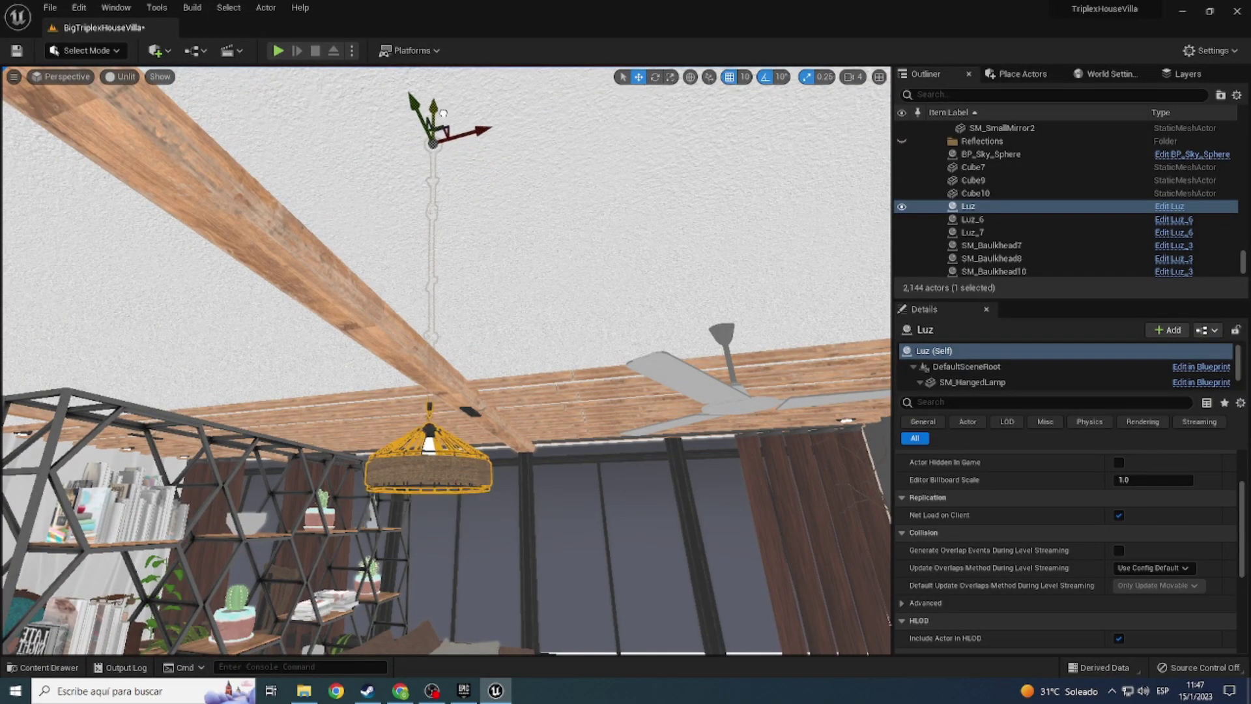
left_click(130, 88)
left_click(121, 76)
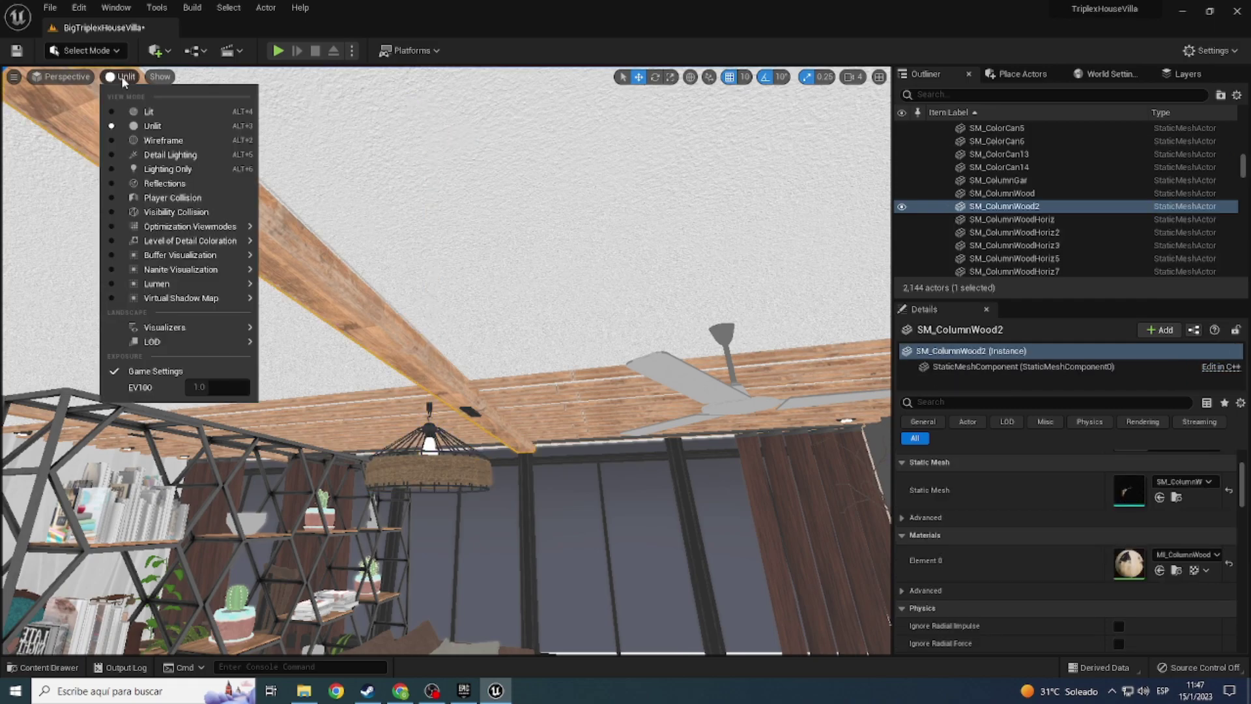
left_click(131, 112)
right_click_drag(130, 112, 150, 209)
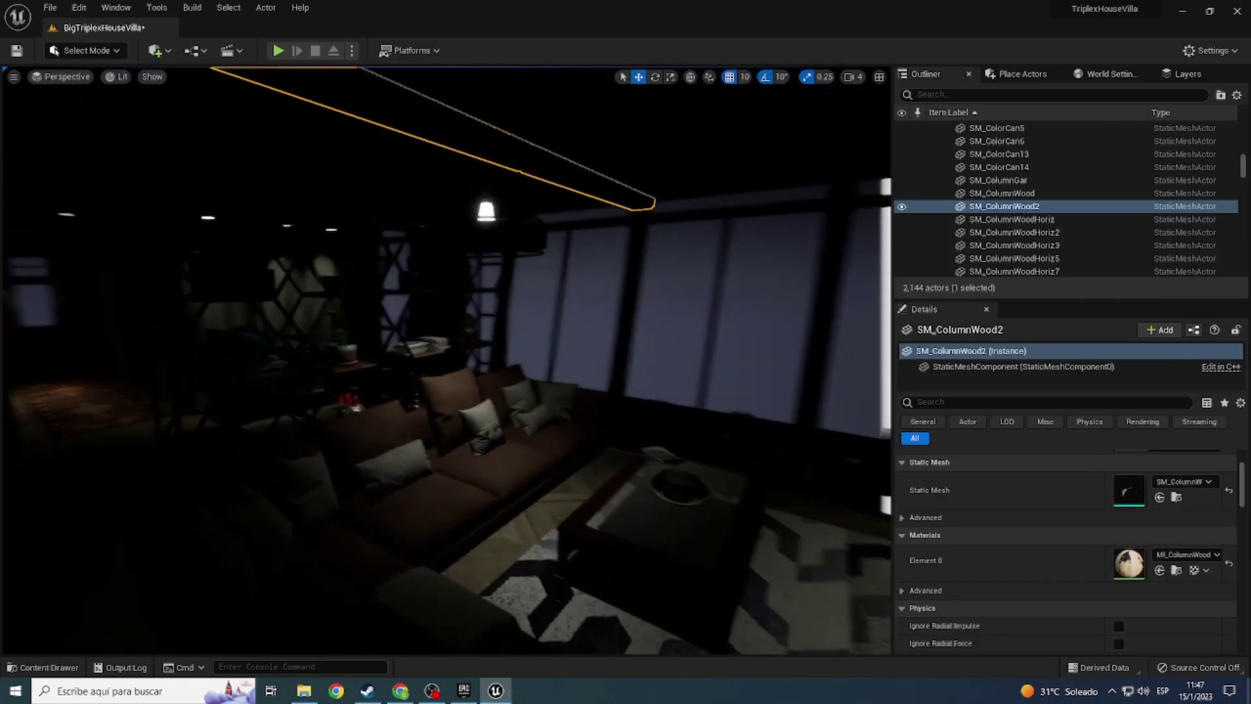
left_click(493, 282)
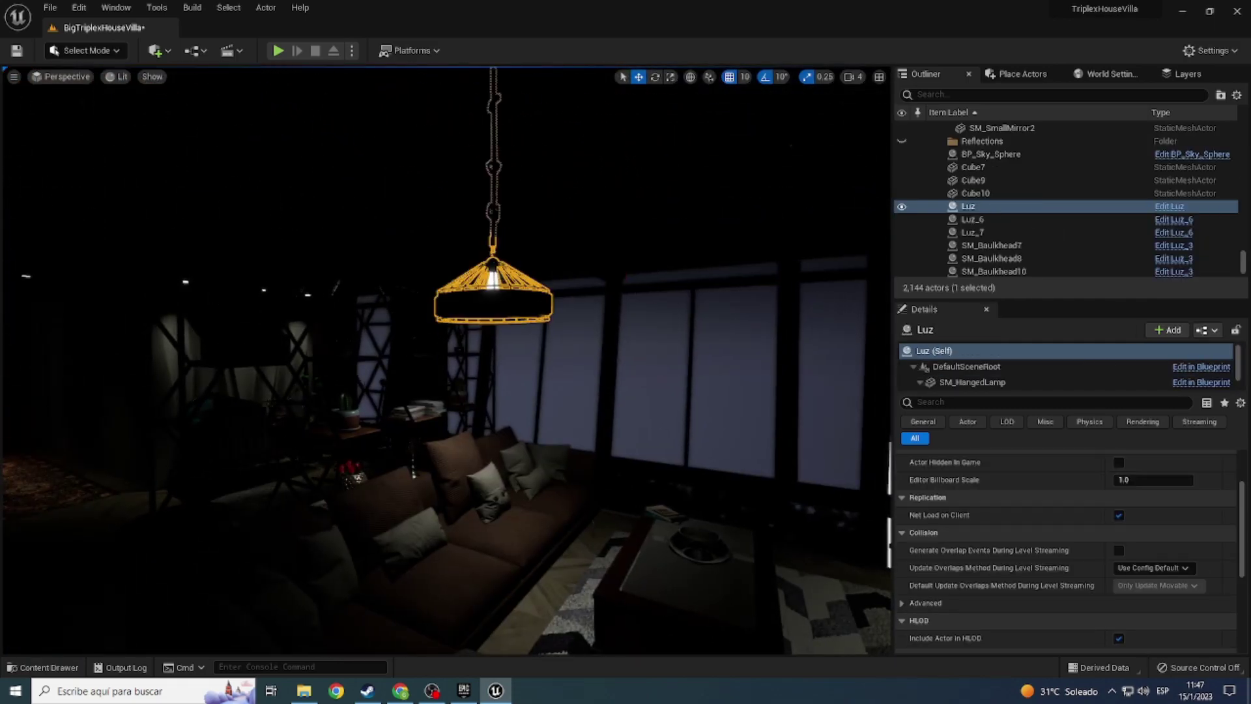
left_click(121, 80)
left_click(124, 124)
right_click_drag(124, 124, 170, 111)
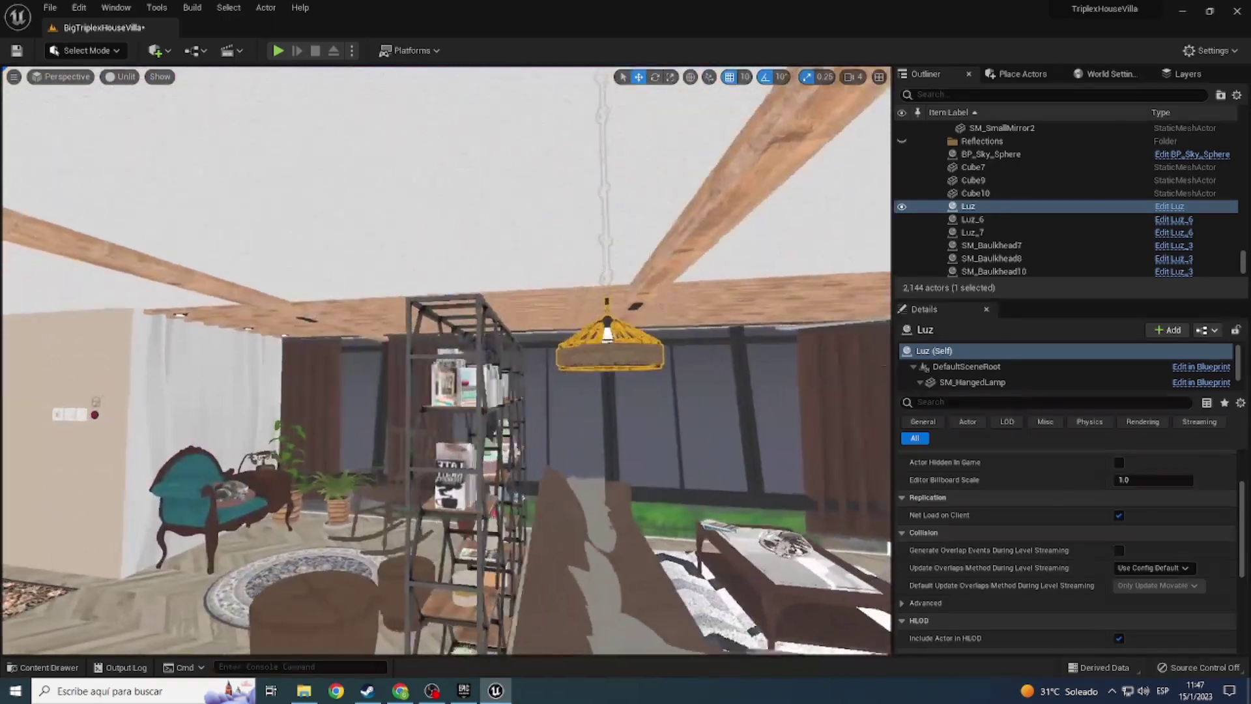
Step: Slide the second hanging lamp Luz2 to the left and check it in Lit view
mouse_move(446, 358)
right_mouse_down()
mouse_move(456, 260)
mouse_move(443, 267)
right_mouse_up()
mouse_move(440, 336)
right_mouse_down()
mouse_move(549, 276)
mouse_move(600, 284)
right_mouse_up()
left_click_drag(509, 228, 408, 244)
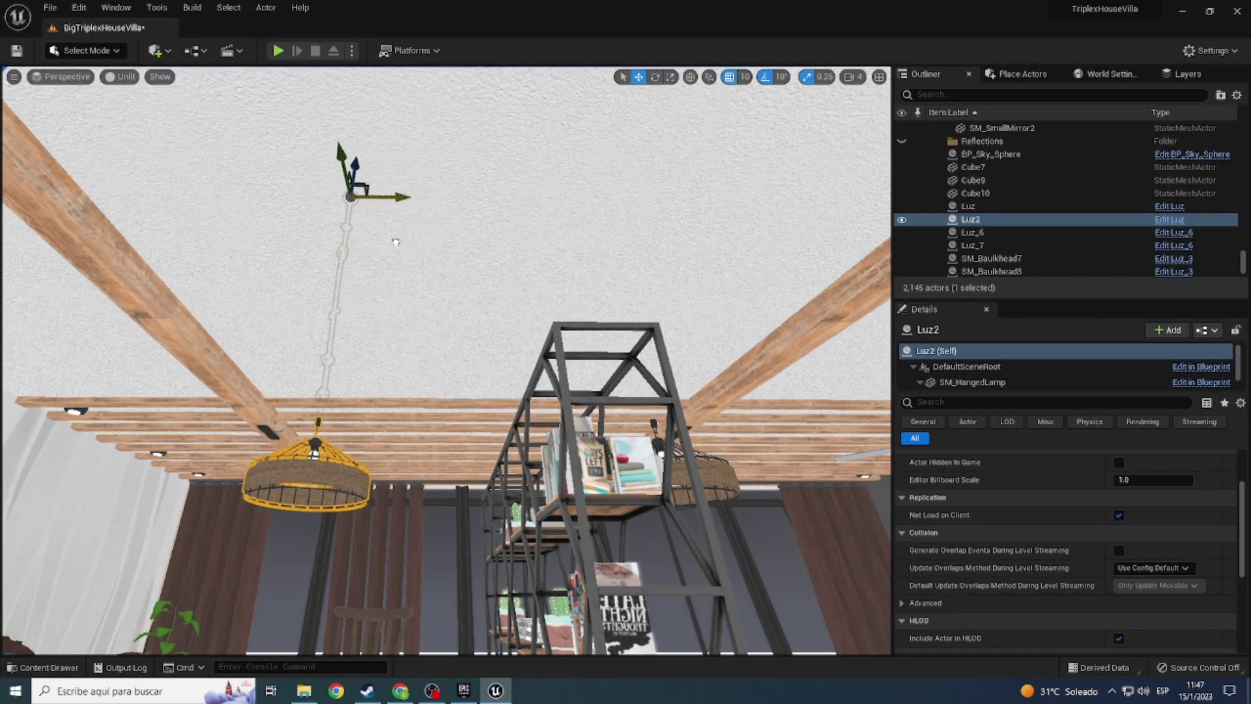
left_click(124, 76)
left_click(134, 106)
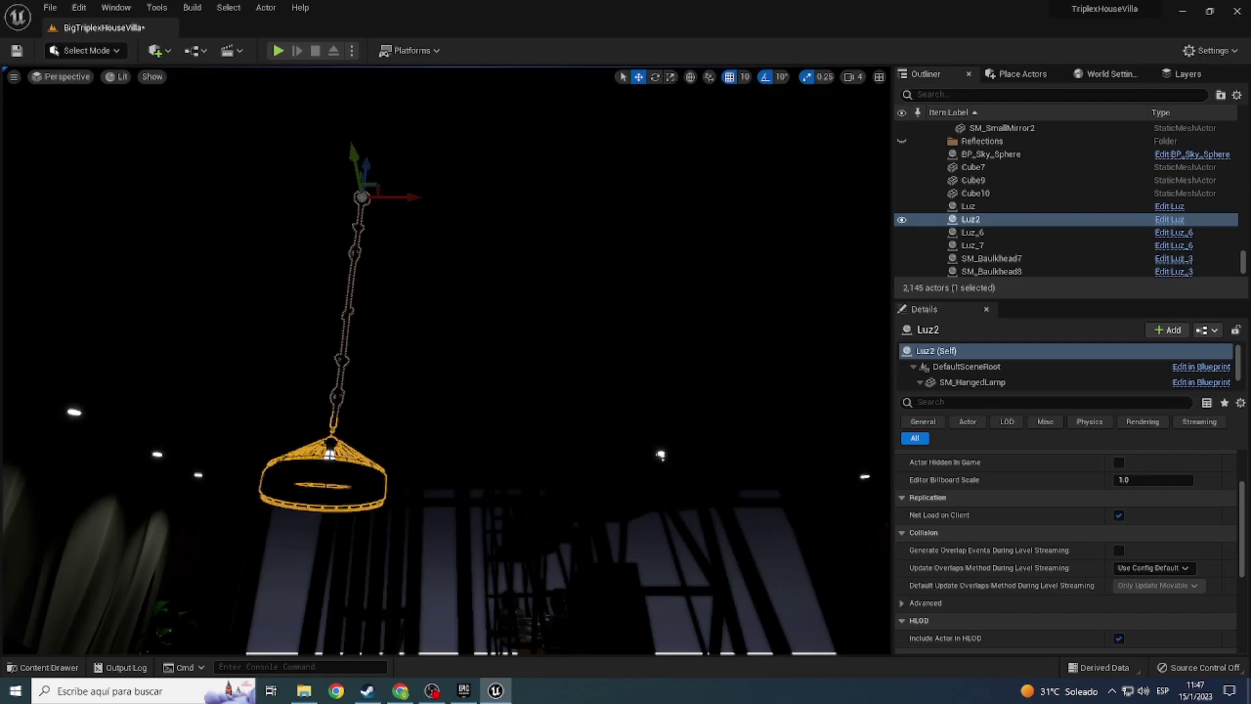
mouse_move(443, 326)
right_mouse_down()
mouse_move(443, 378)
mouse_move(716, 365)
mouse_move(652, 326)
mouse_move(586, 326)
mouse_move(710, 326)
right_mouse_up()
left_click(116, 76)
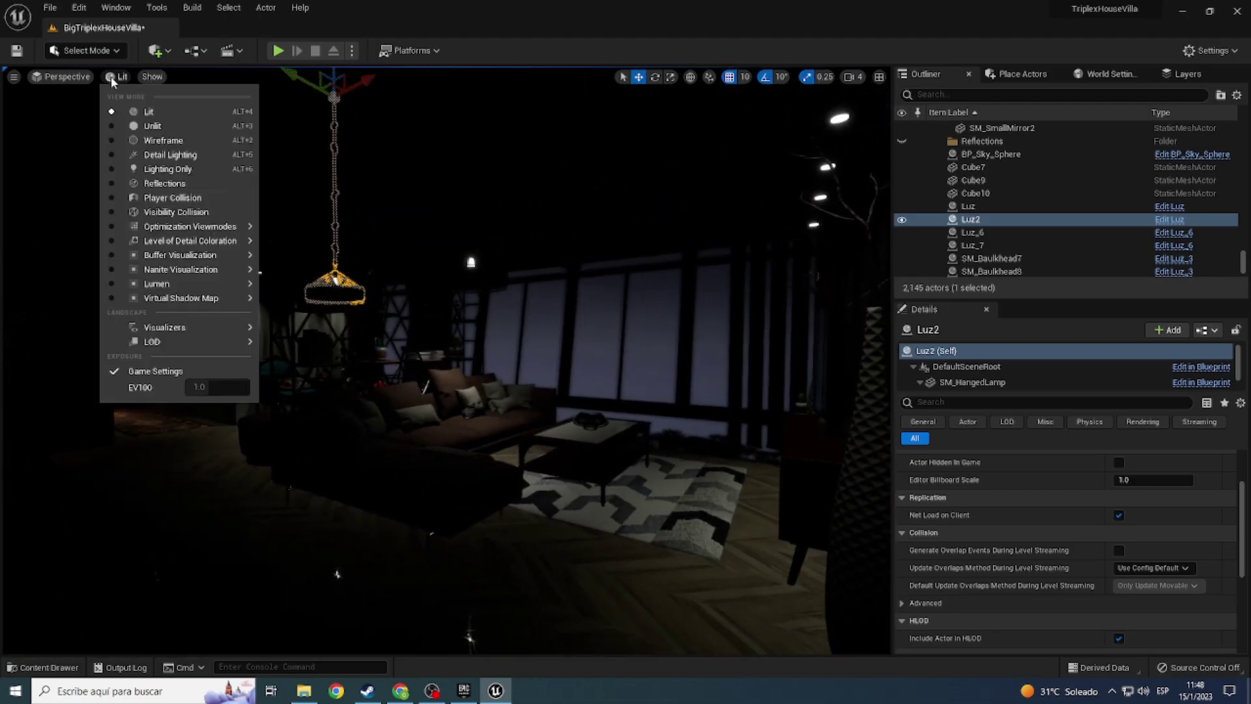
Step: Shift the Luz3 hanging lamp along its X axis and frame it
right_click_drag(579, 335, 546, 344)
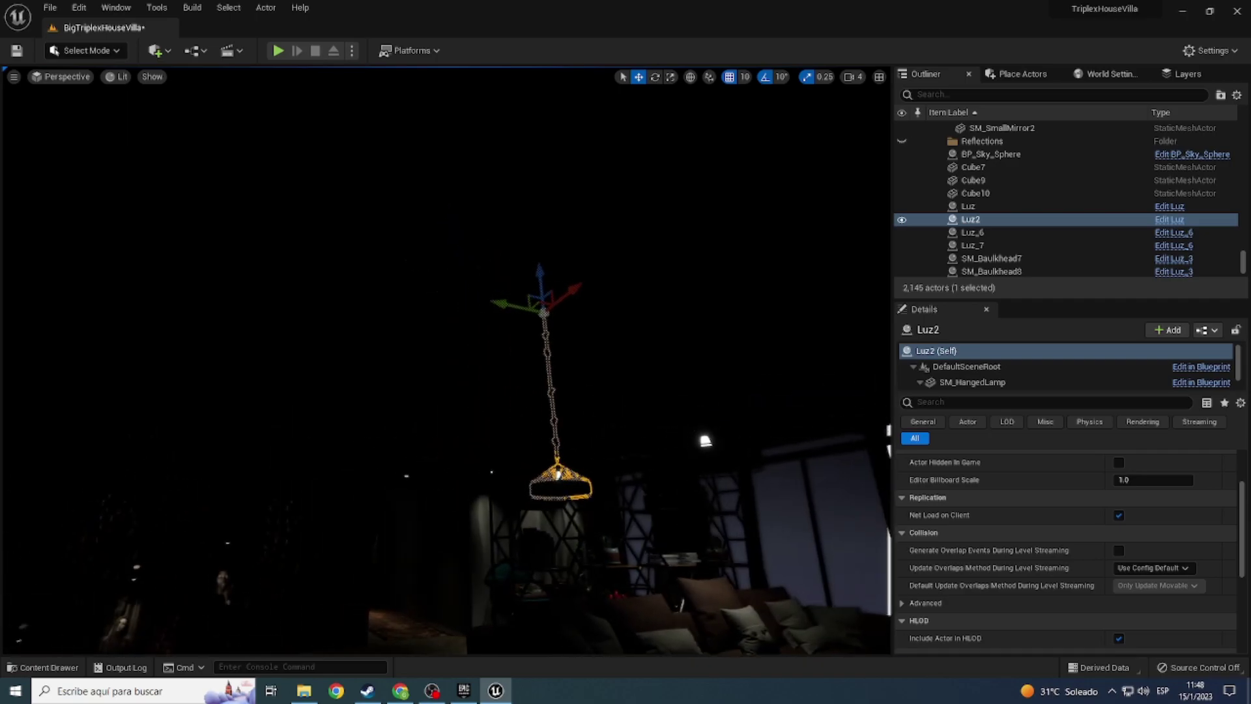
mouse_move(211, 310)
right_mouse_down()
mouse_move(189, 391)
mouse_move(195, 365)
right_mouse_up()
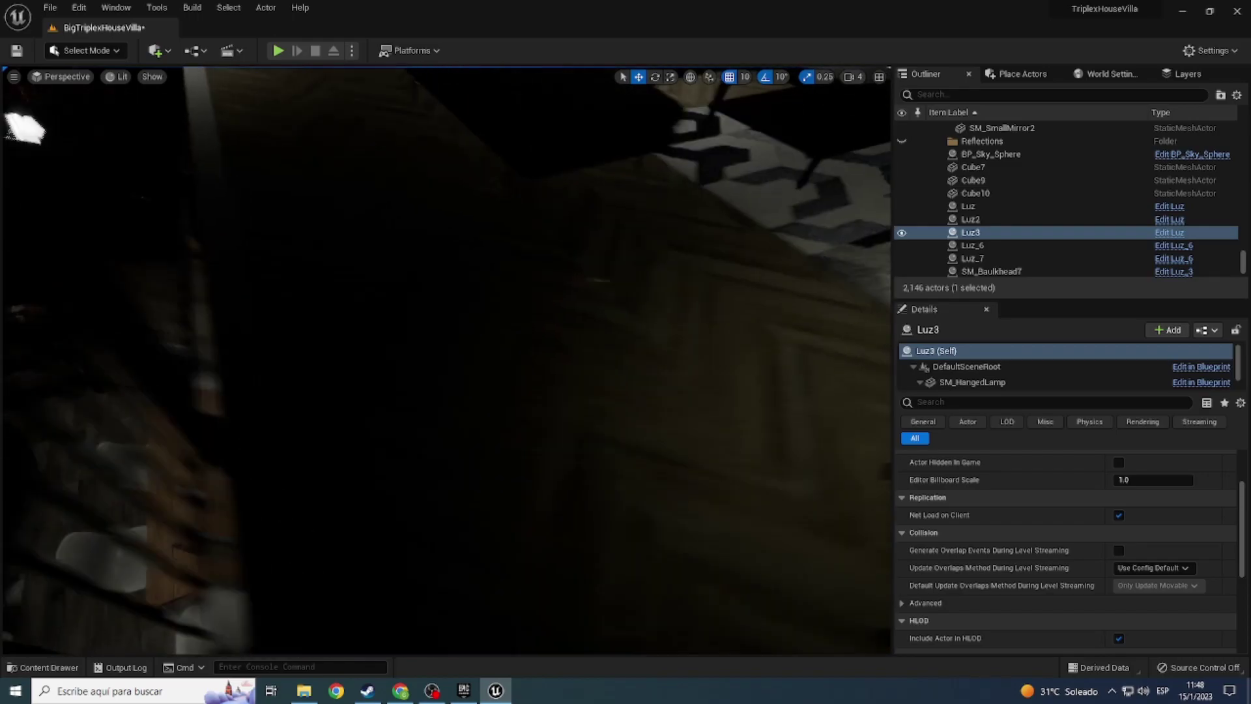
right_click_drag(196, 365, 202, 351)
left_click_drag(486, 202, 576, 219)
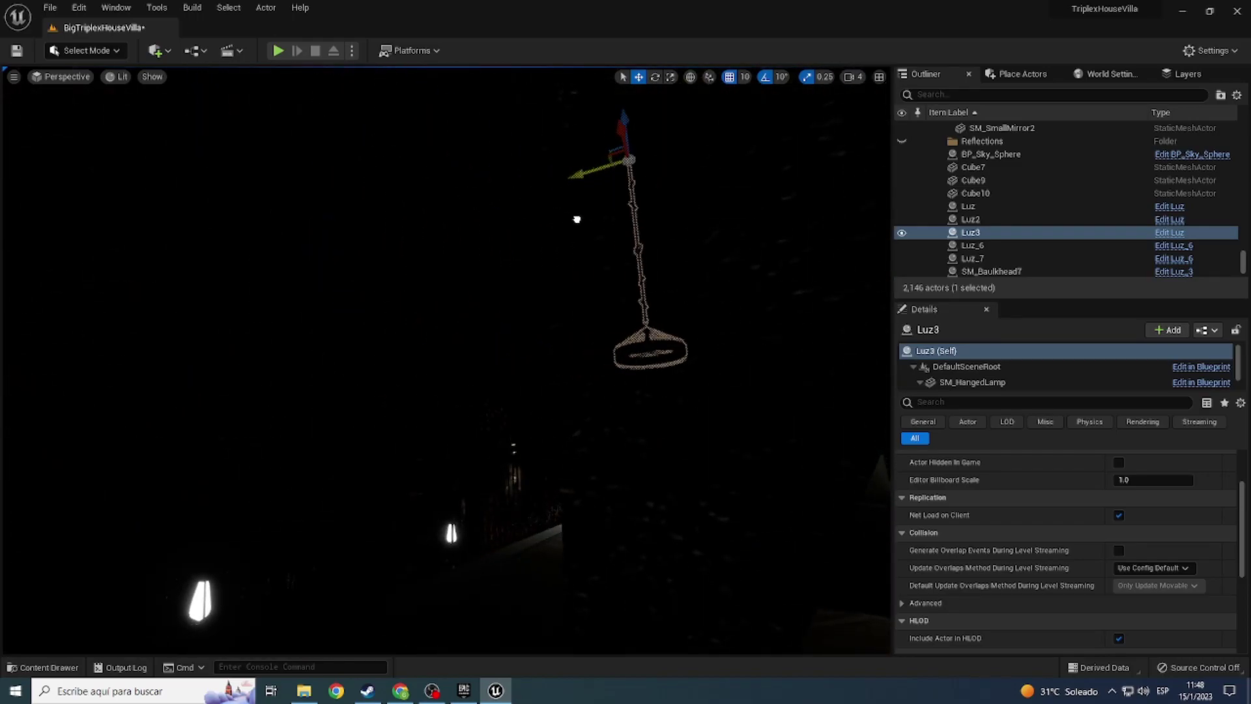
right_click_drag(202, 351, 215, 325)
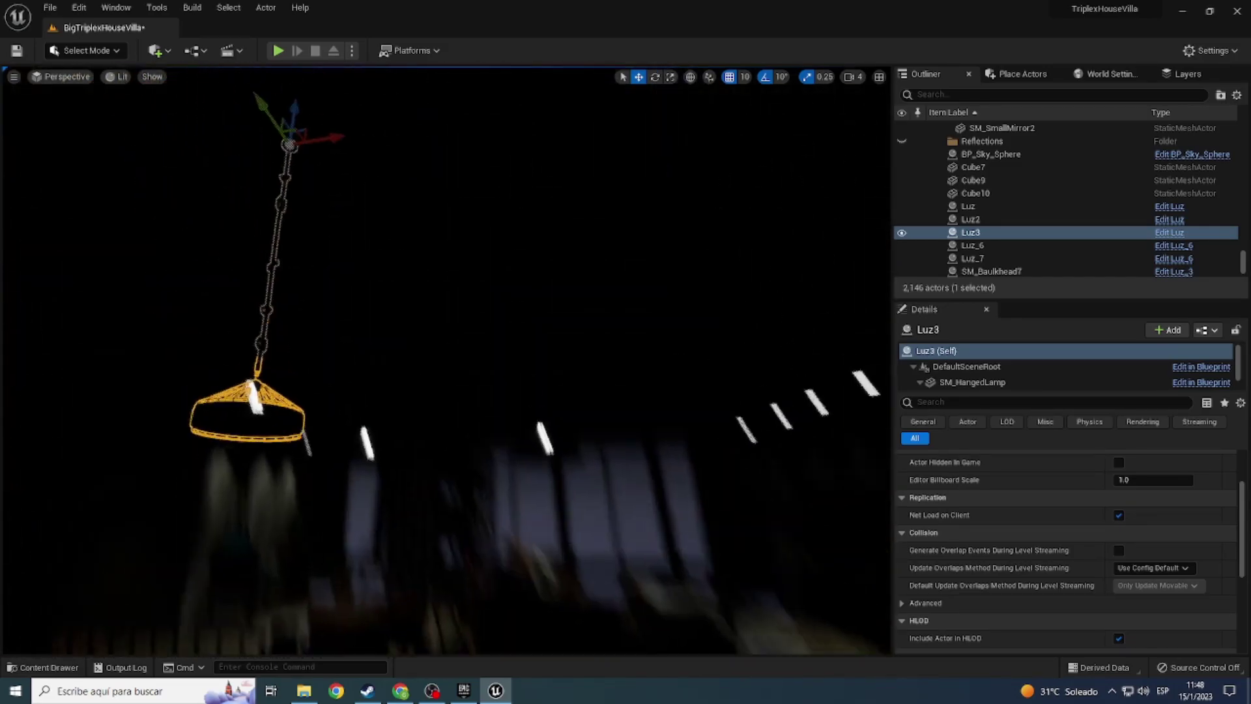
right_click_drag(215, 326, 222, 312)
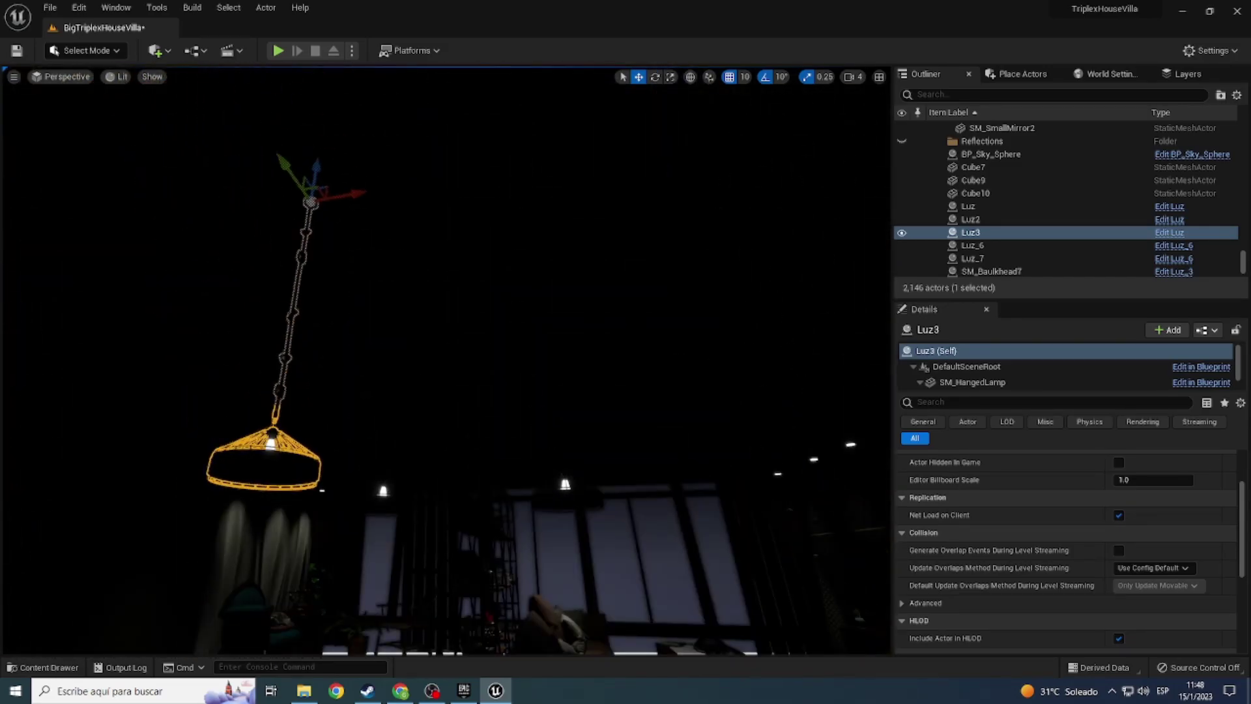
left_click_drag(358, 197, 525, 231)
mouse_move(627, 259)
right_mouse_down()
mouse_move(626, 365)
mouse_move(456, 260)
right_mouse_up()
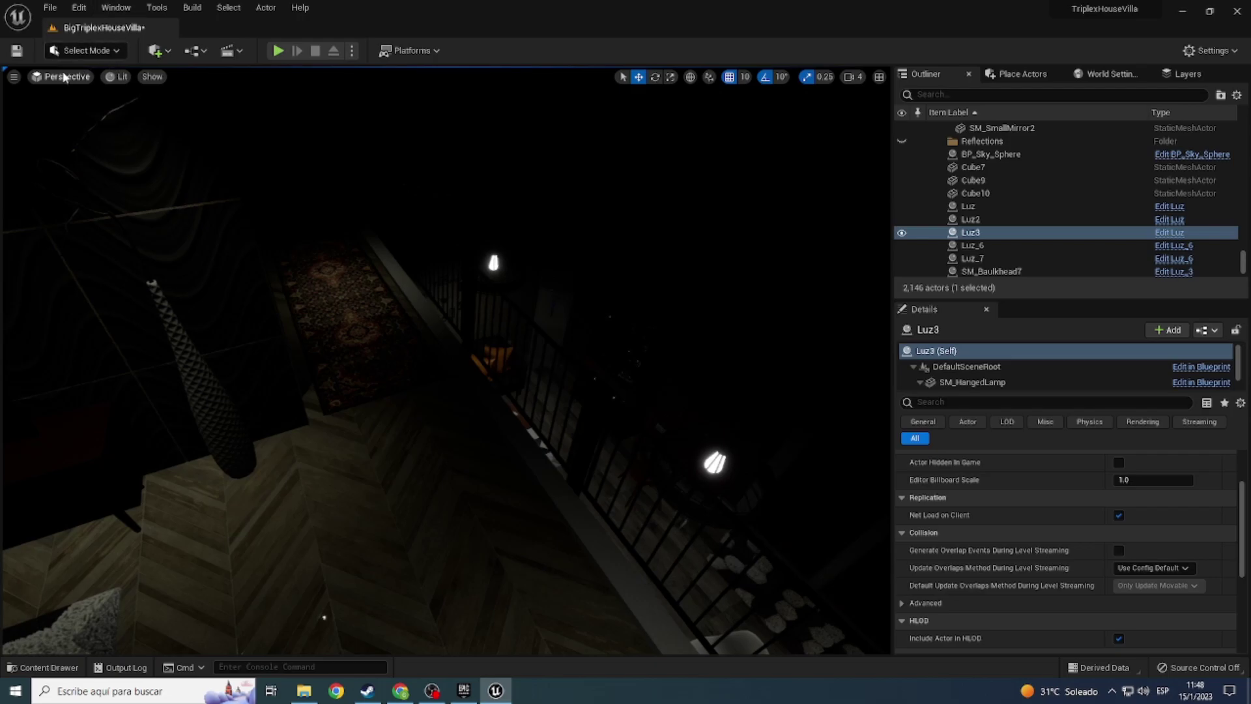
key("f")
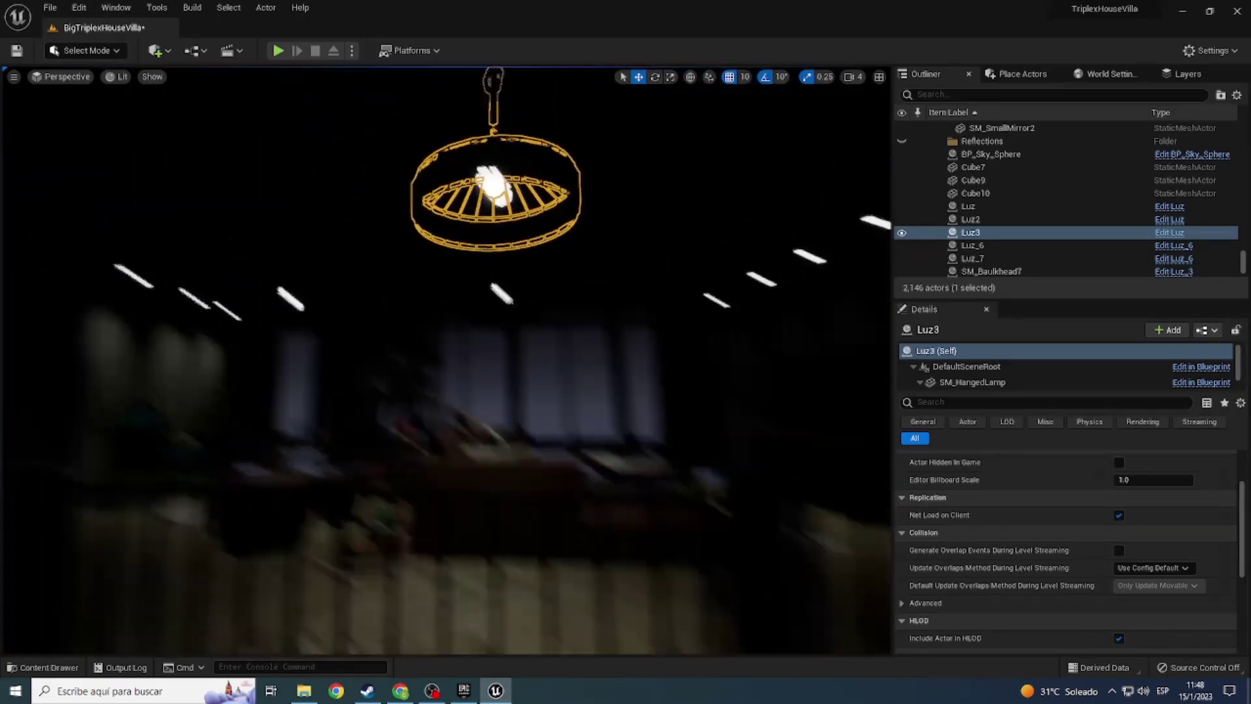
right_click_drag(446, 360, 456, 361)
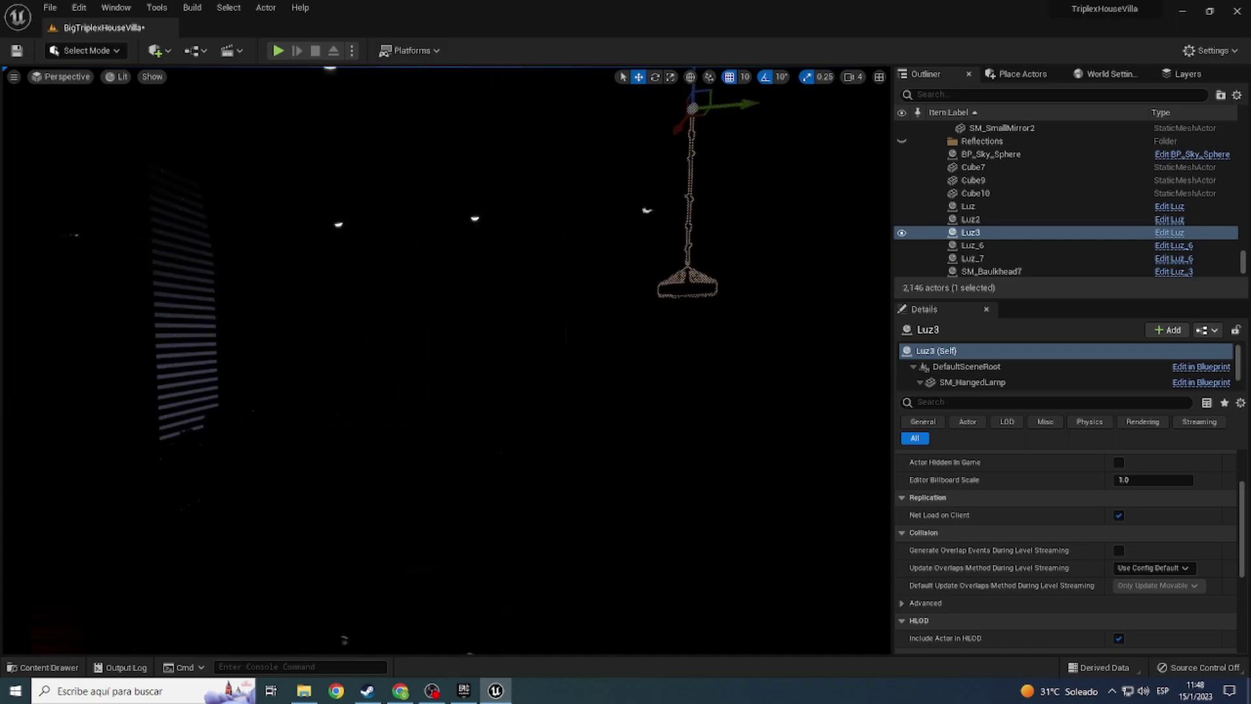
left_click(115, 76)
Step: In Unlit view, select the four bathroom ceiling downlights through SM_SmallSillingLight29
left_click(150, 123)
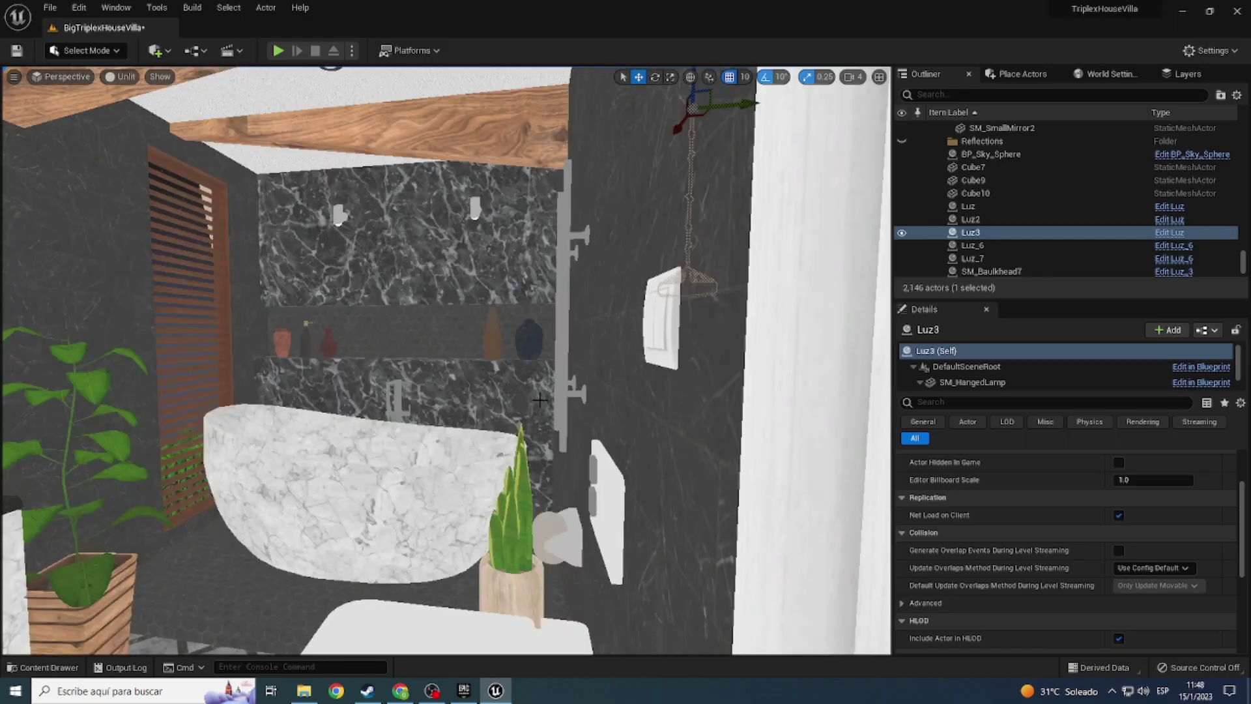
right_click_drag(150, 122, 159, 124)
right_click_drag(449, 366, 450, 325)
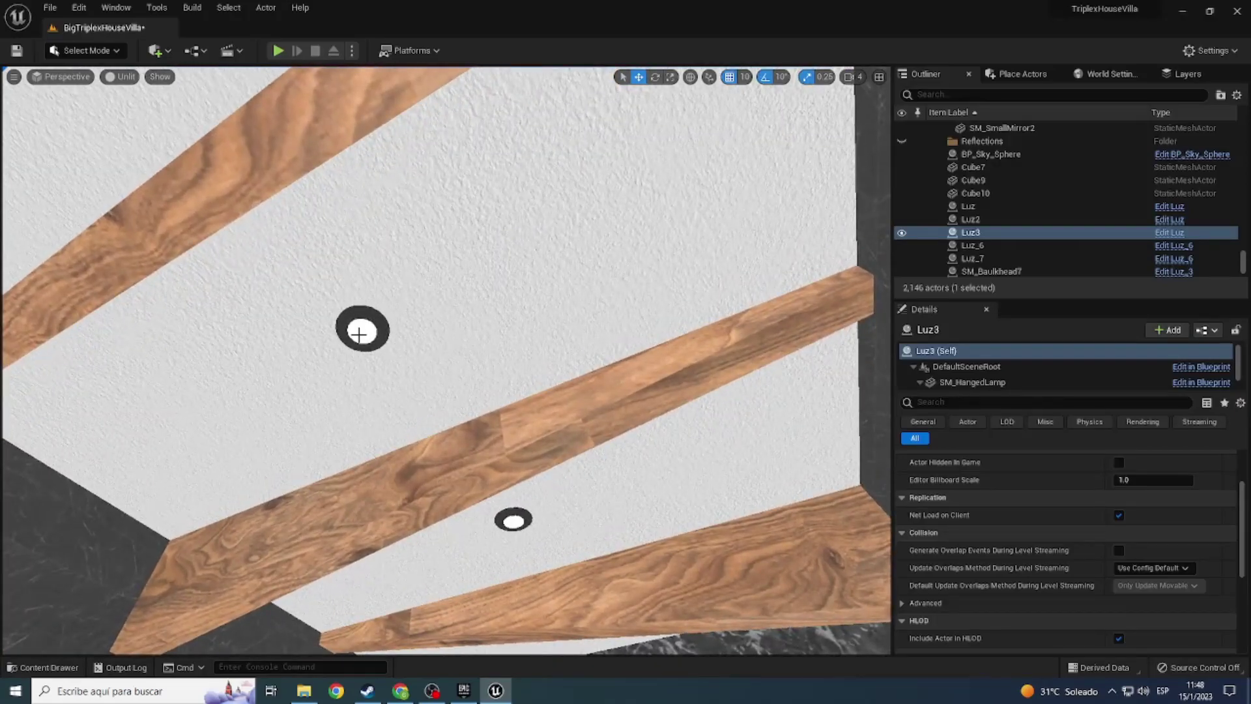
left_click(363, 329, "ctrl")
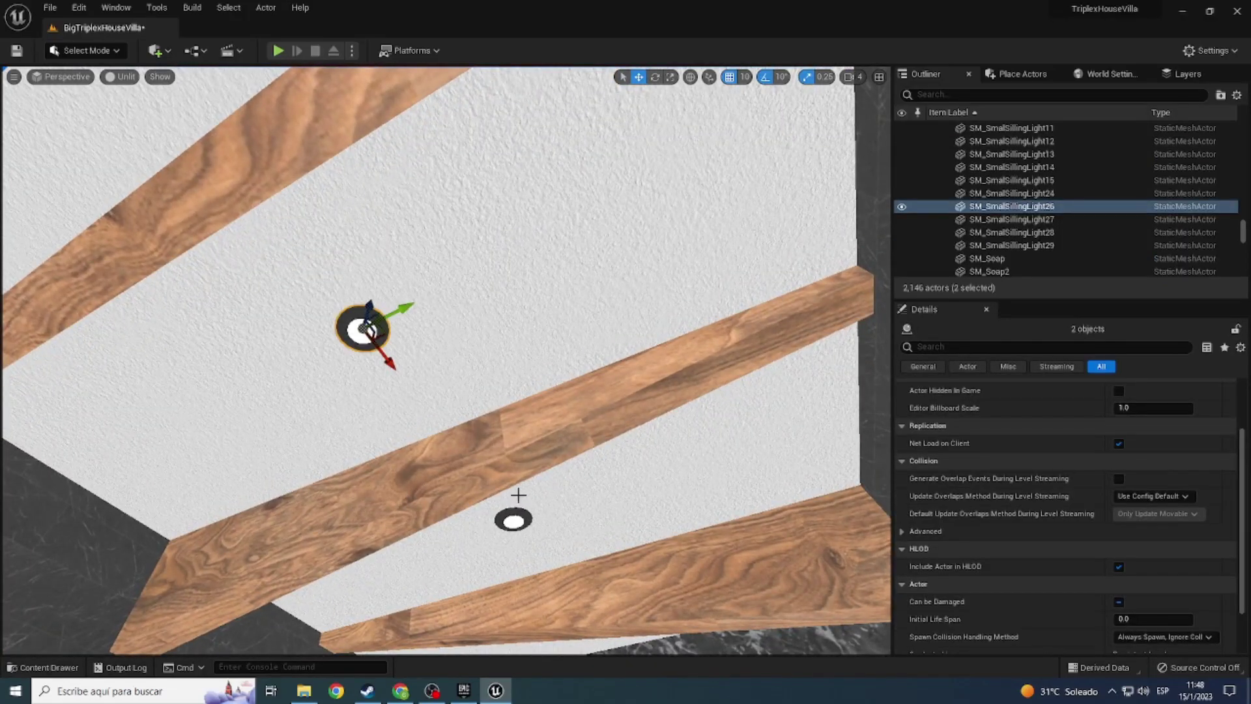
left_click(514, 519, "ctrl")
right_click_drag(514, 520, 174, 480)
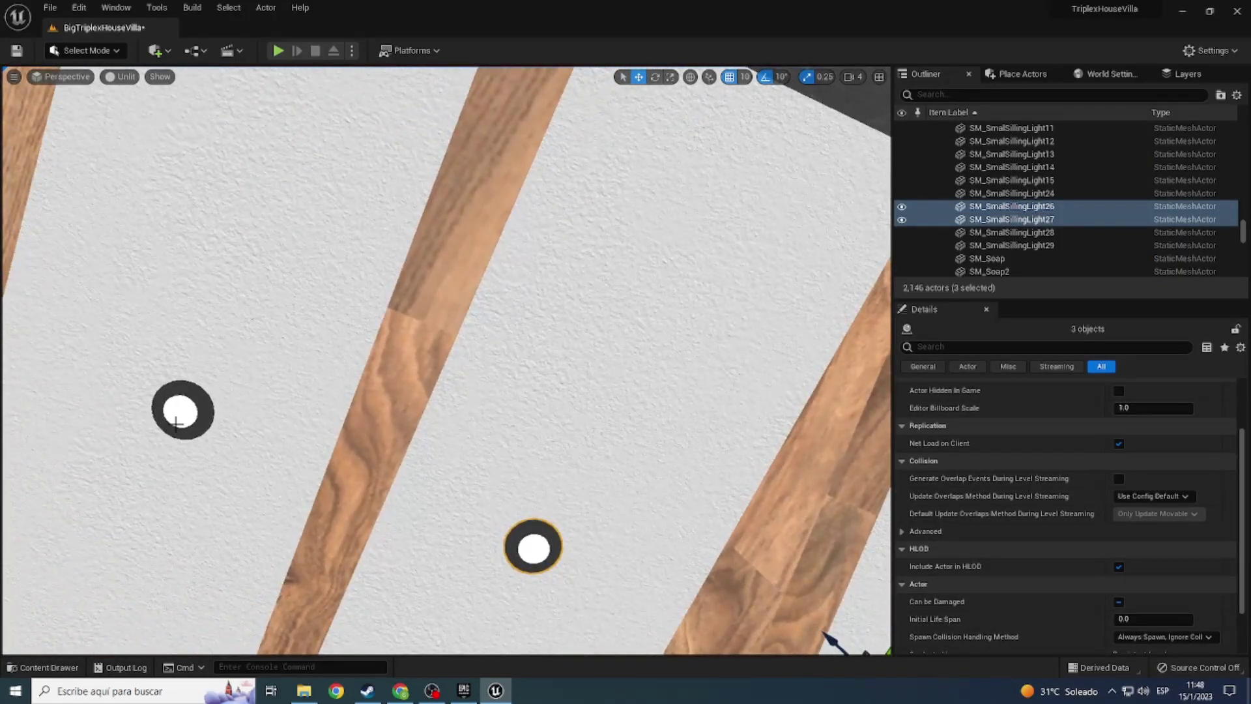
left_click(176, 422, "ctrl")
key("ctrl+space")
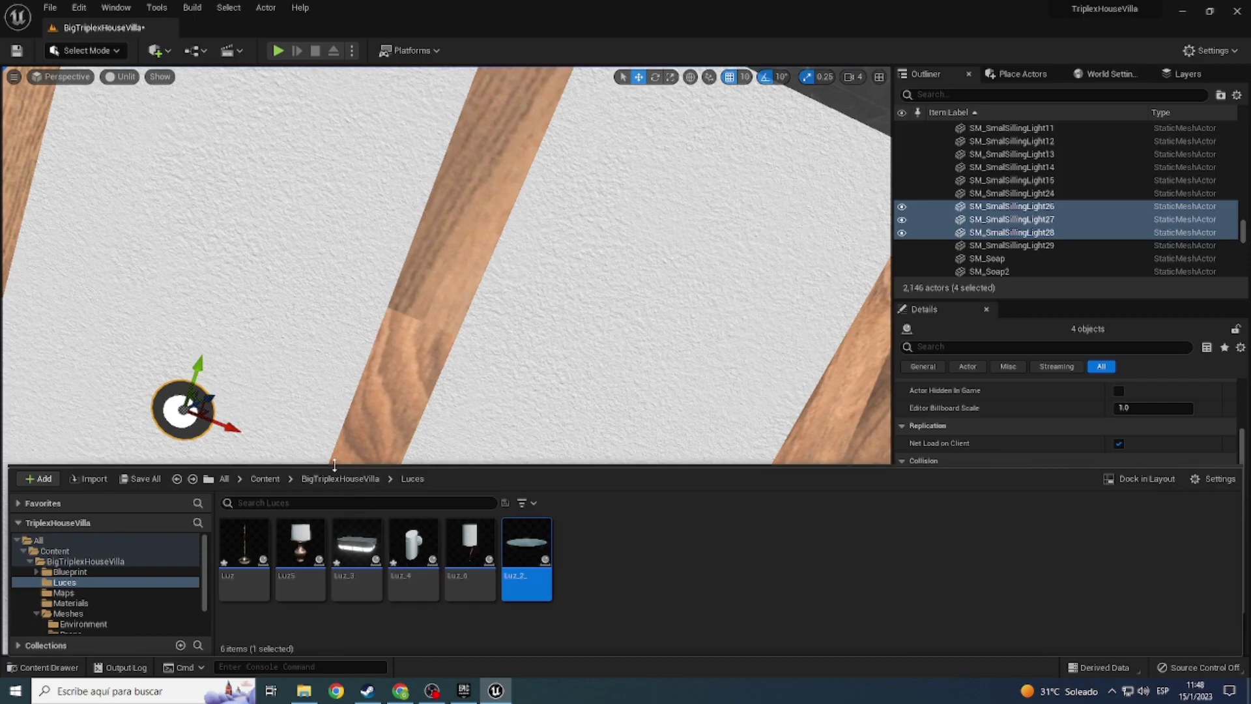
mouse_move(304, 329)
right_mouse_down()
mouse_move(338, 306)
mouse_move(416, 313)
right_mouse_up()
left_click(389, 298, "ctrl")
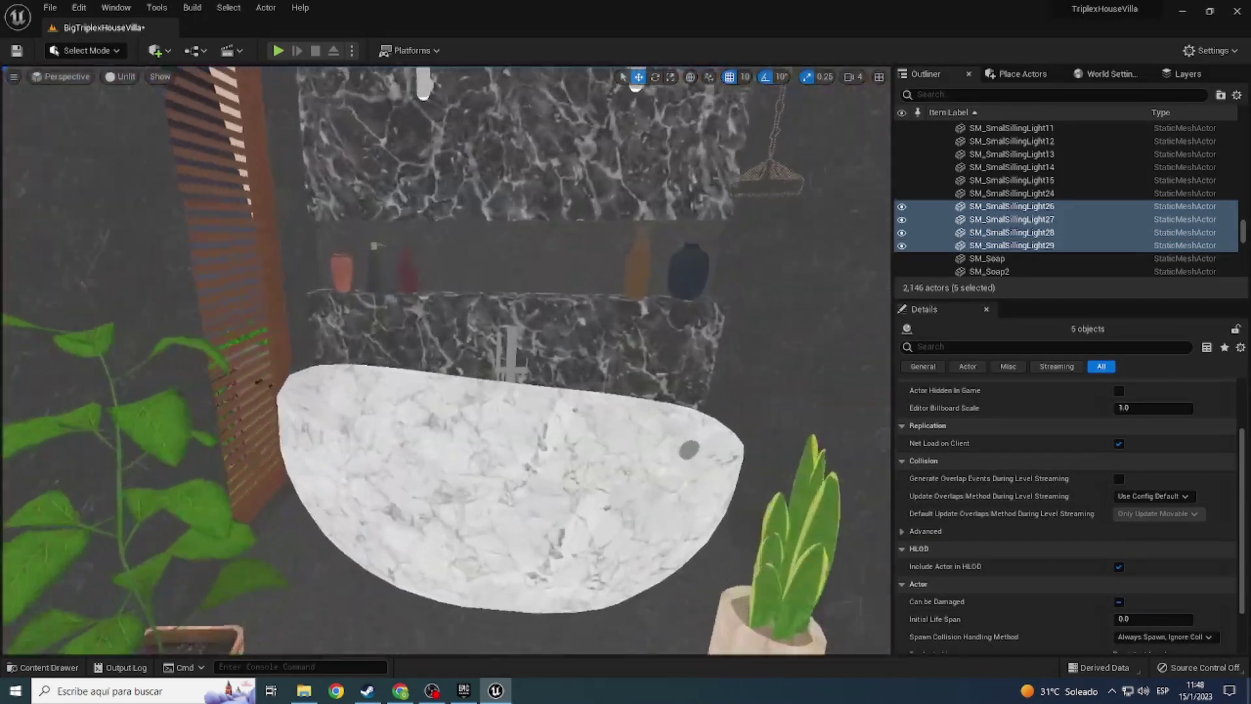
right_click_drag(416, 268, 417, 268)
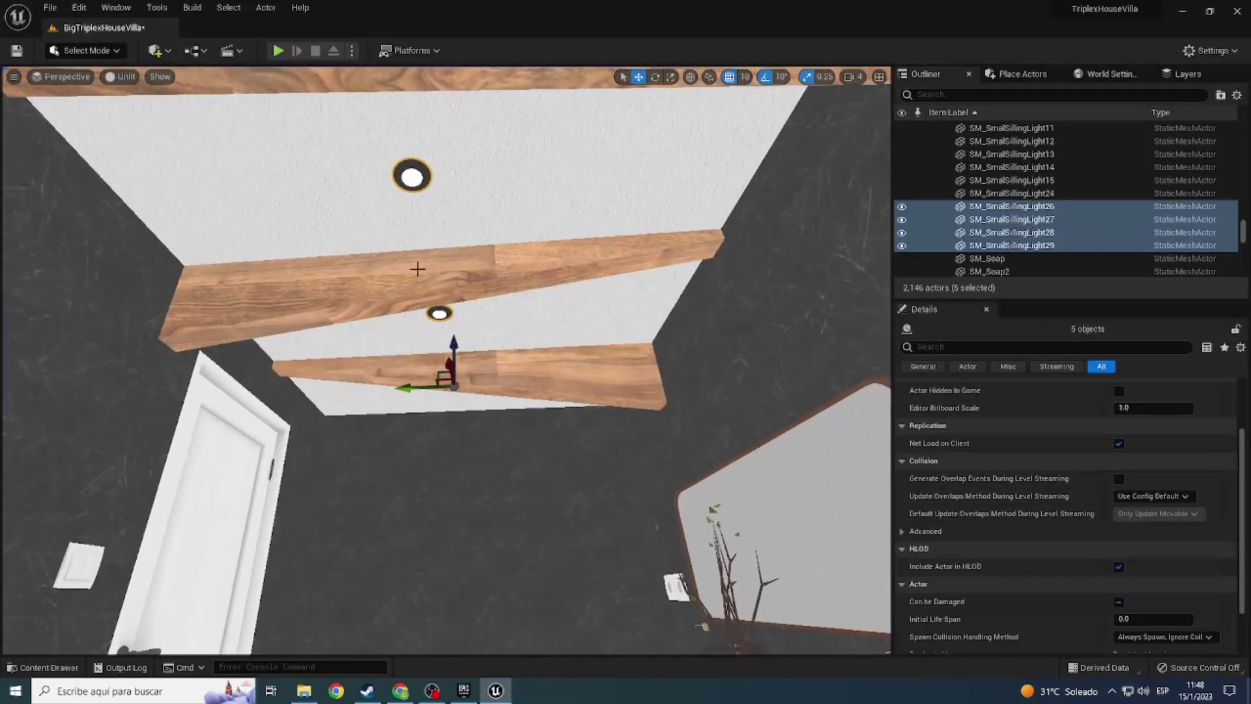
Step: Replace the selected downlights with Luz_2_ and view the tub and vanity in Lit mode
right_click(412, 178)
mouse_move(464, 264)
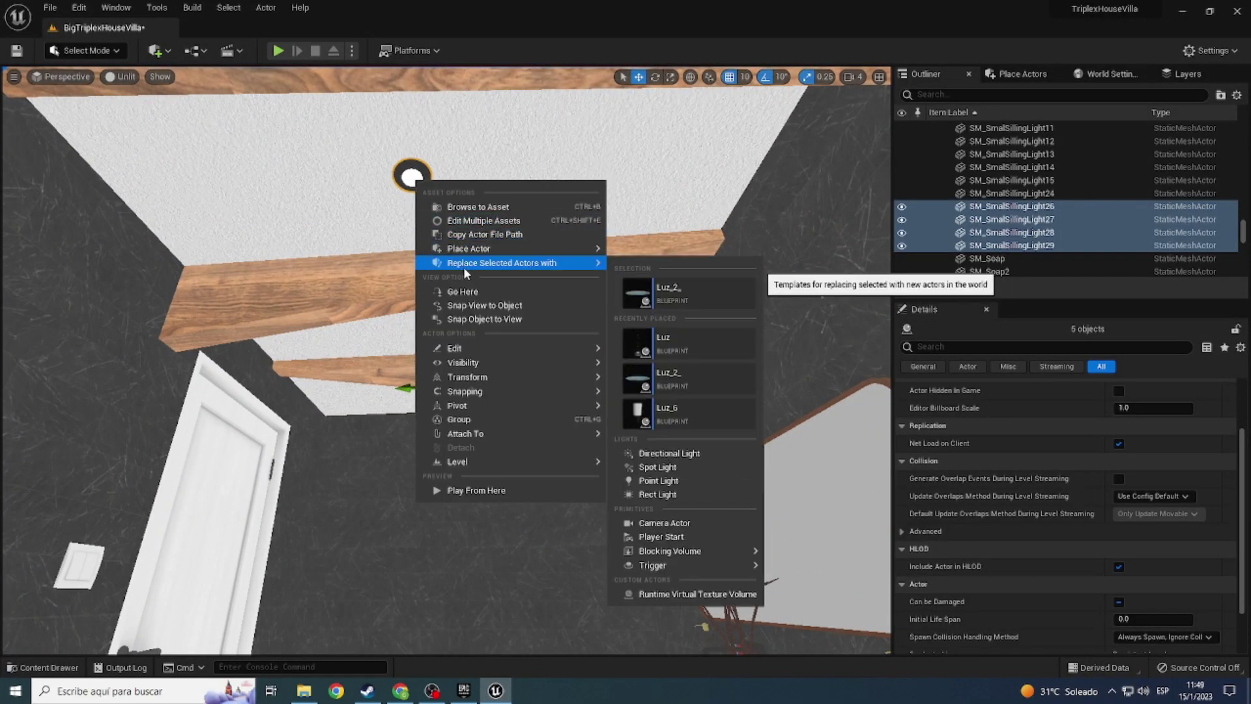
left_click(658, 292)
left_click(110, 75)
left_click(128, 109)
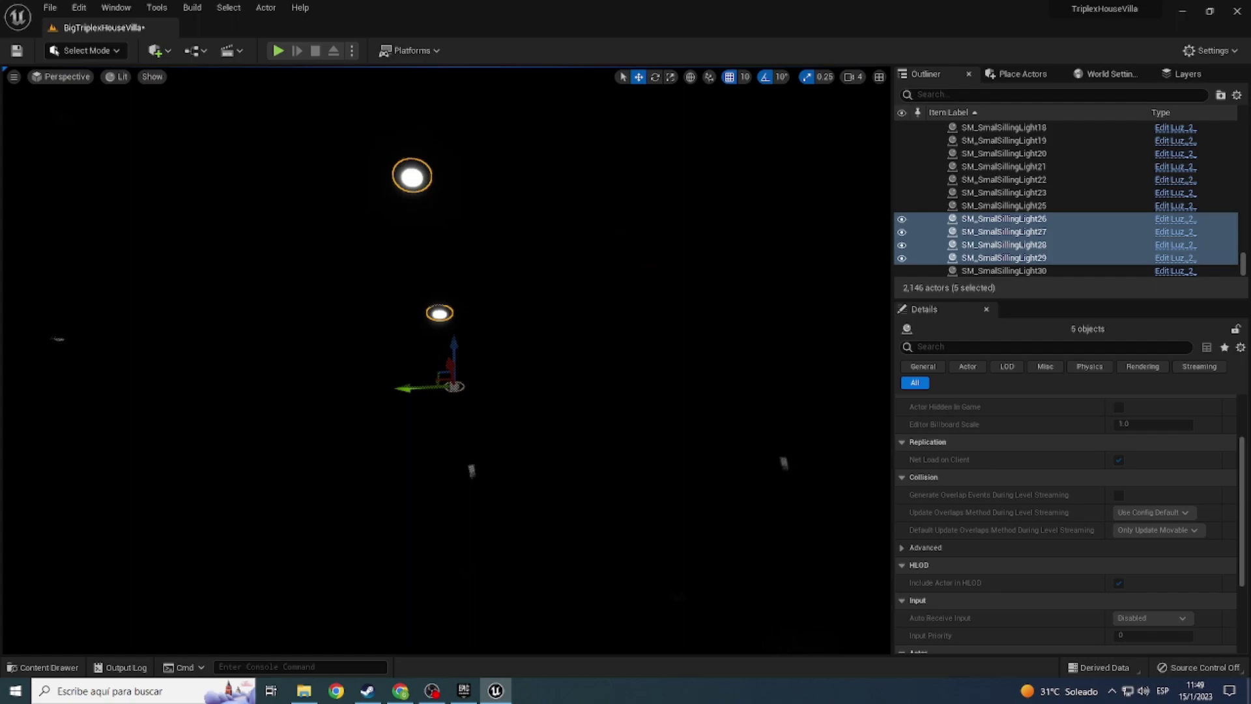
right_click_drag(261, 196, 260, 195)
right_click_drag(446, 358, 446, 359)
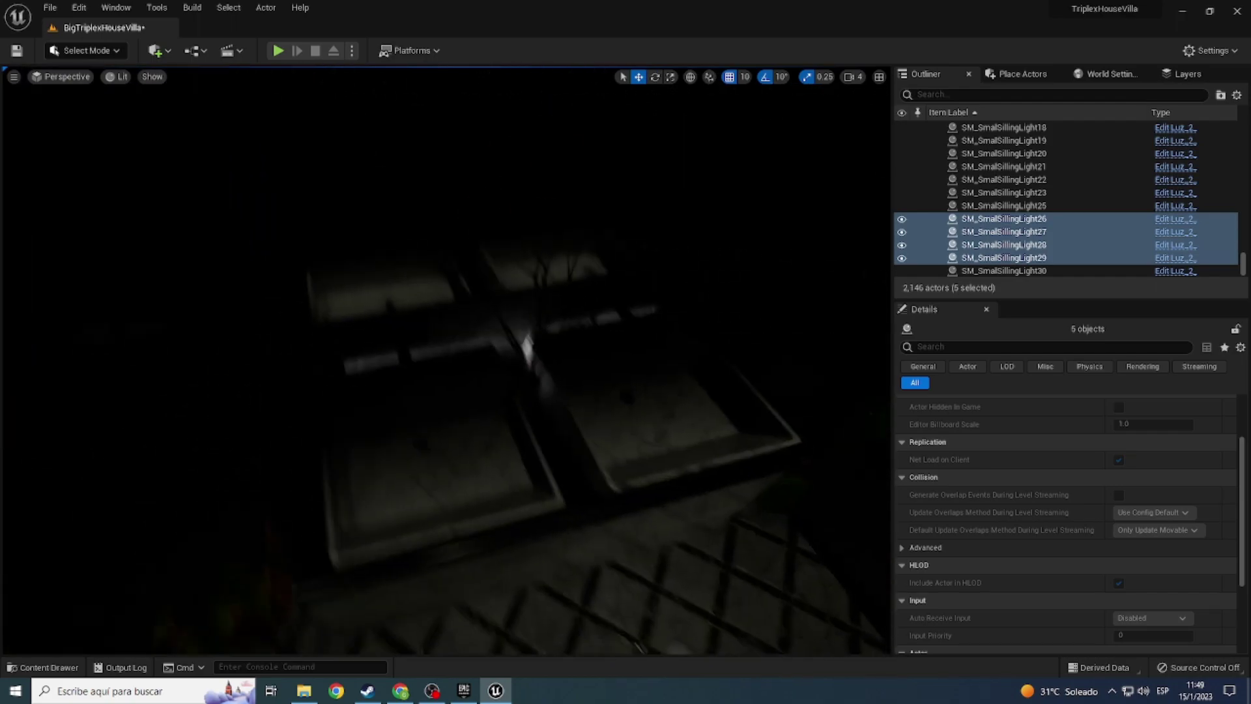
right_click_drag(504, 493, 504, 494)
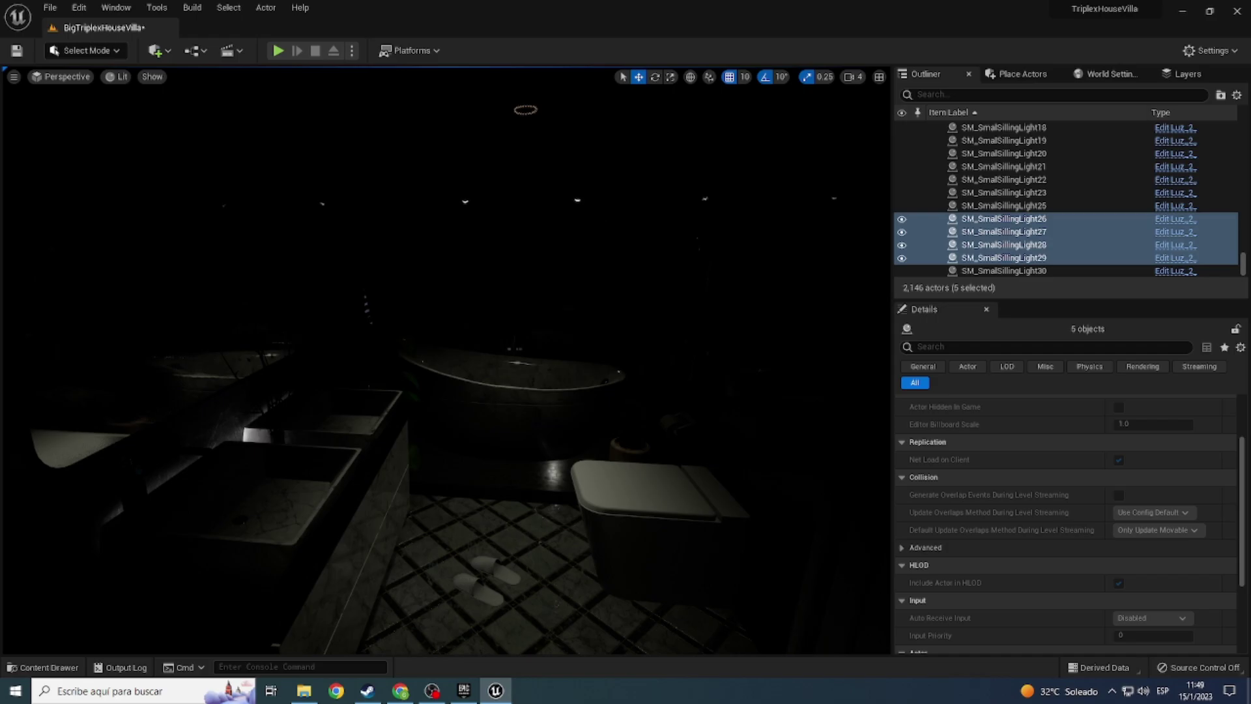
Step: Switch to Unlit, approach the marble-wall lamps and pick Luz_4 in the Luces folder
left_click(112, 79)
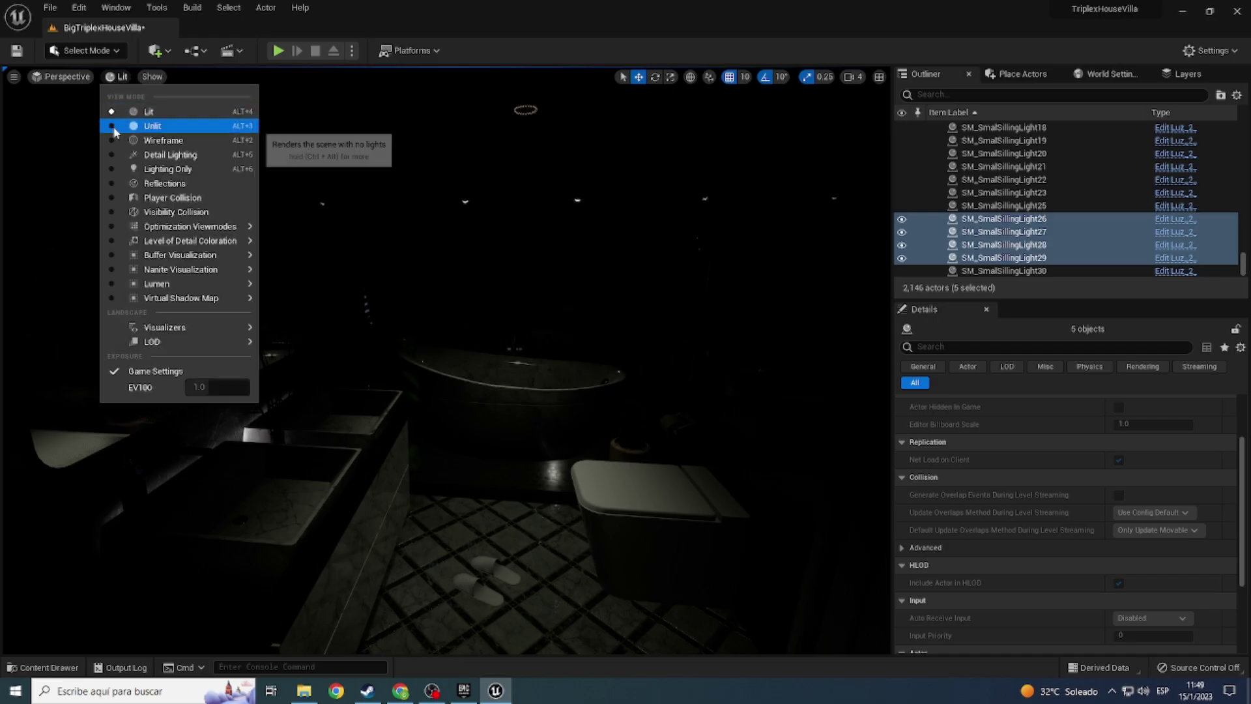
left_click(130, 130)
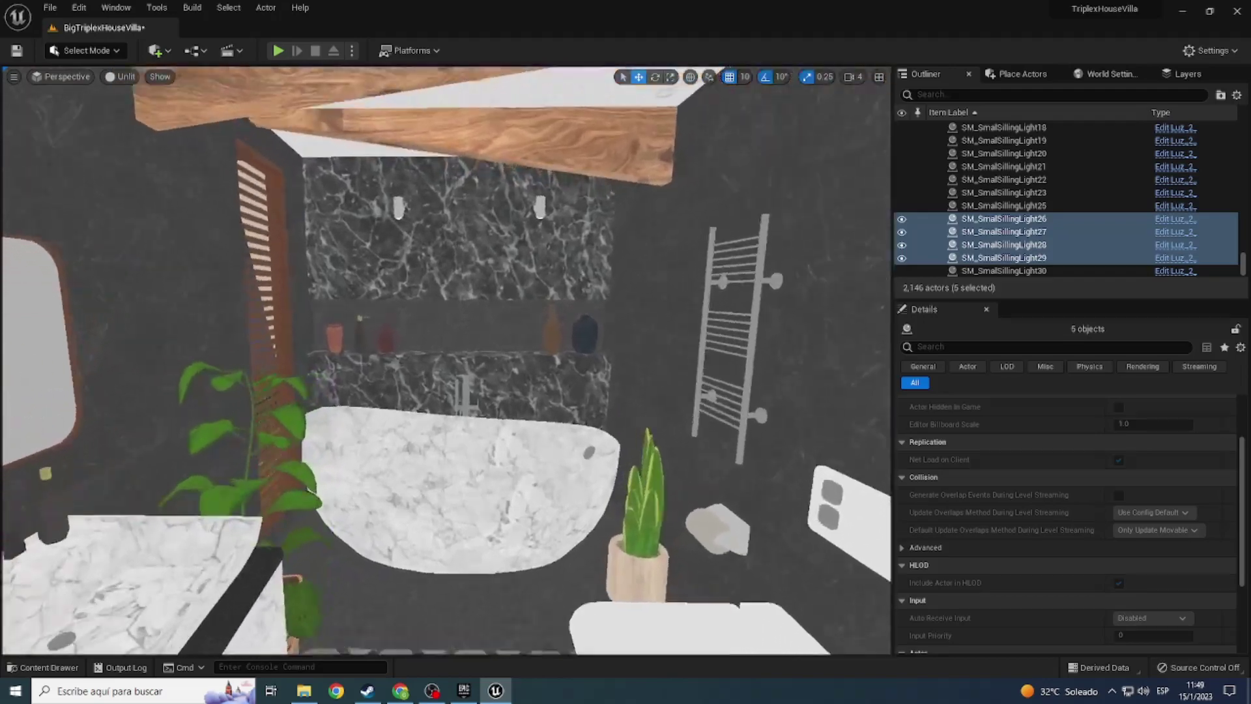
right_click_drag(445, 326, 374, 478)
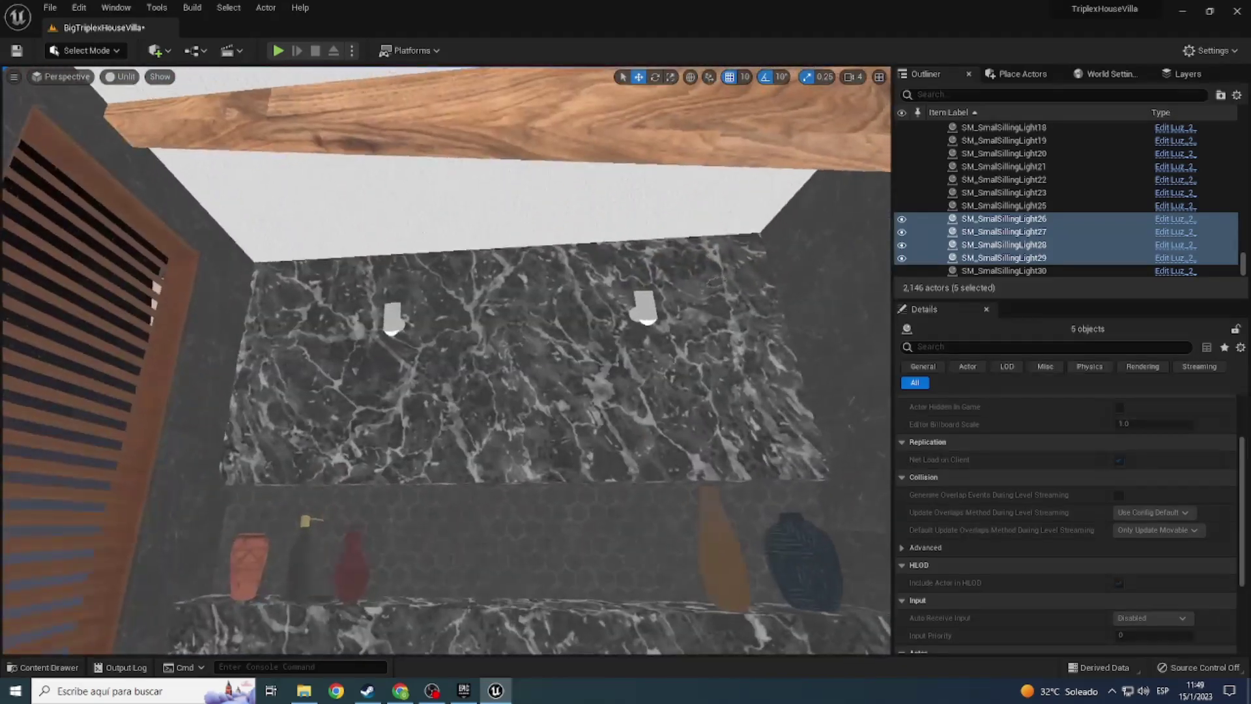
key("ctrl+space")
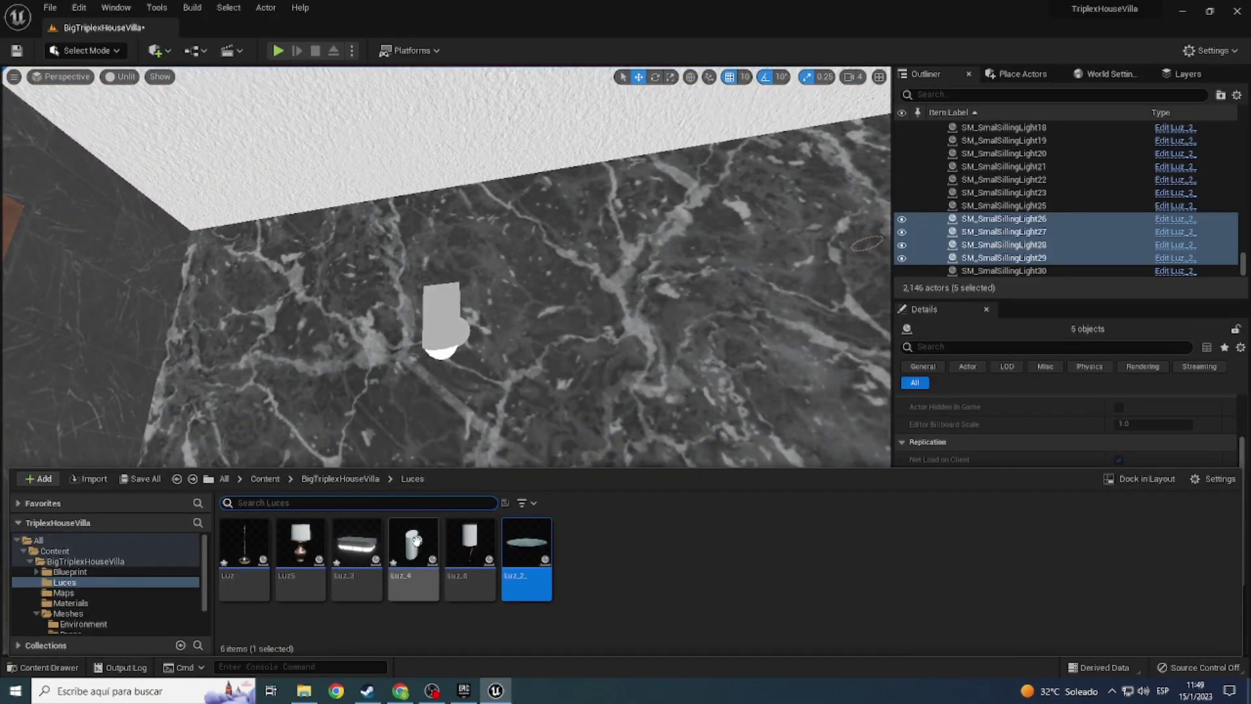
mouse_move(415, 539)
left_mouse_down()
mouse_move(429, 357)
mouse_move(446, 330)
left_mouse_up()
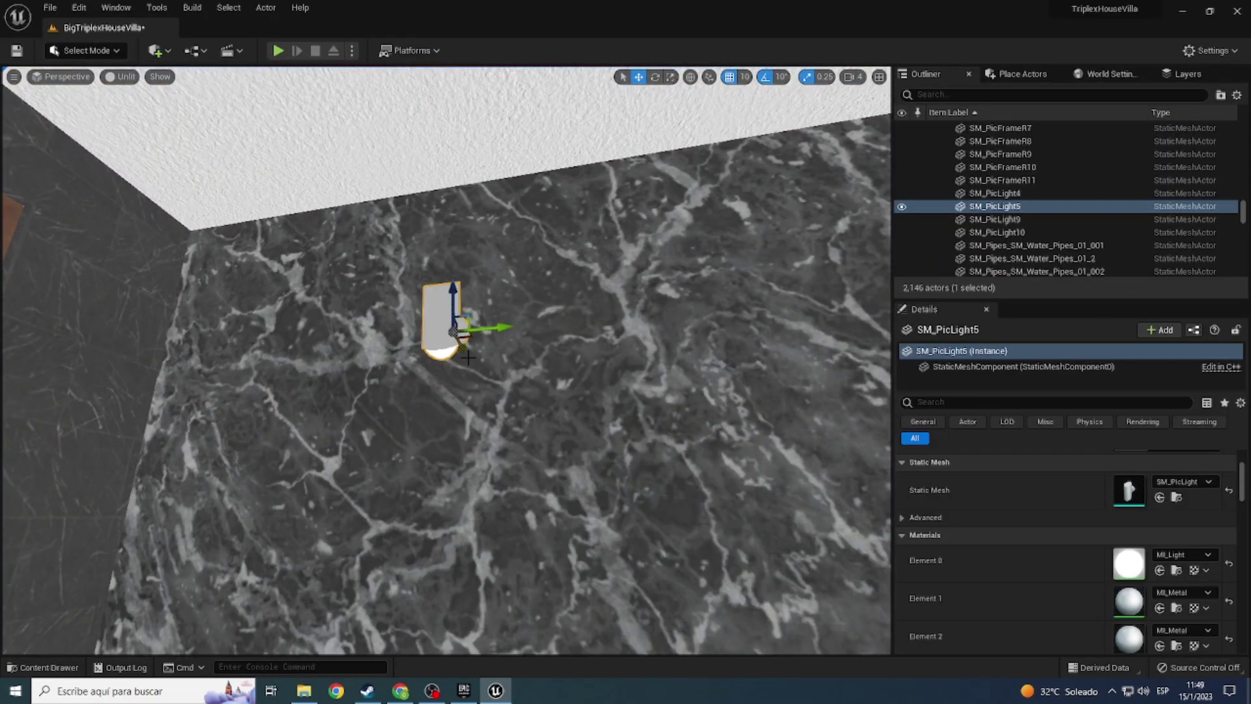
Step: Select both SM_PicLight wall lamps and replace them with Luz_4 blueprints
right_click_drag(446, 331, 558, 345)
left_click(574, 371, "ctrl")
right_click(574, 373)
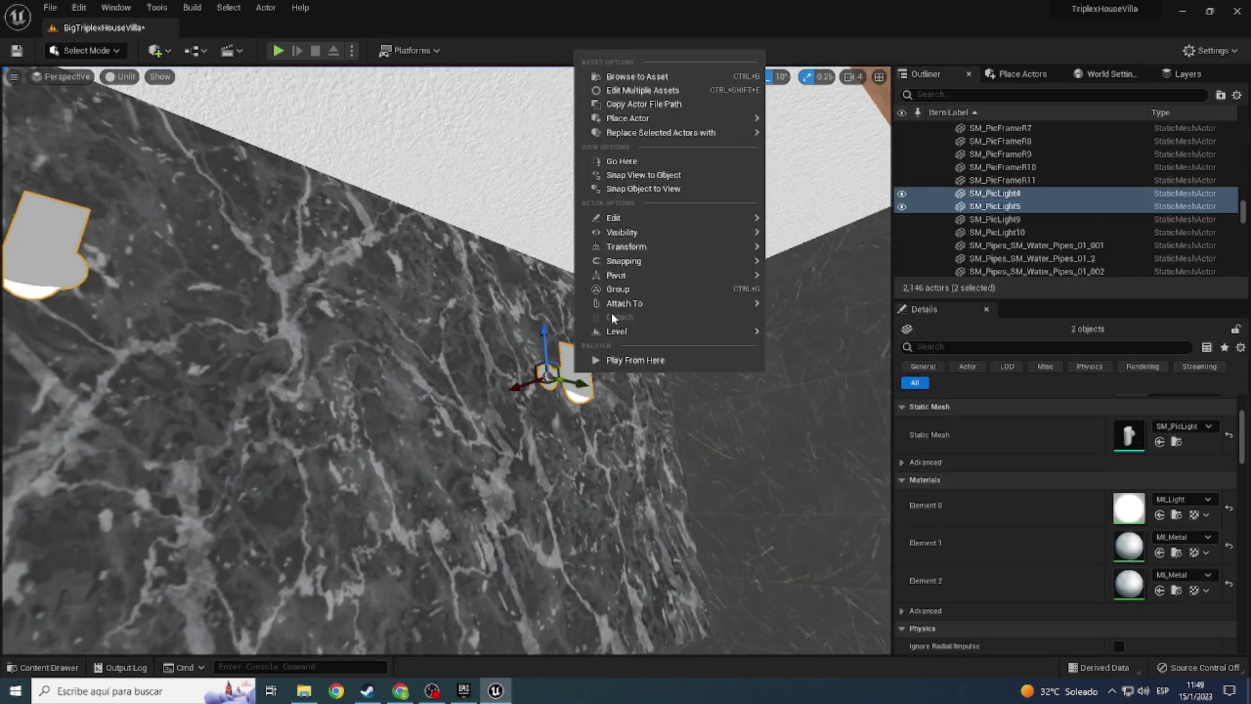
mouse_move(625, 133)
left_click(816, 159)
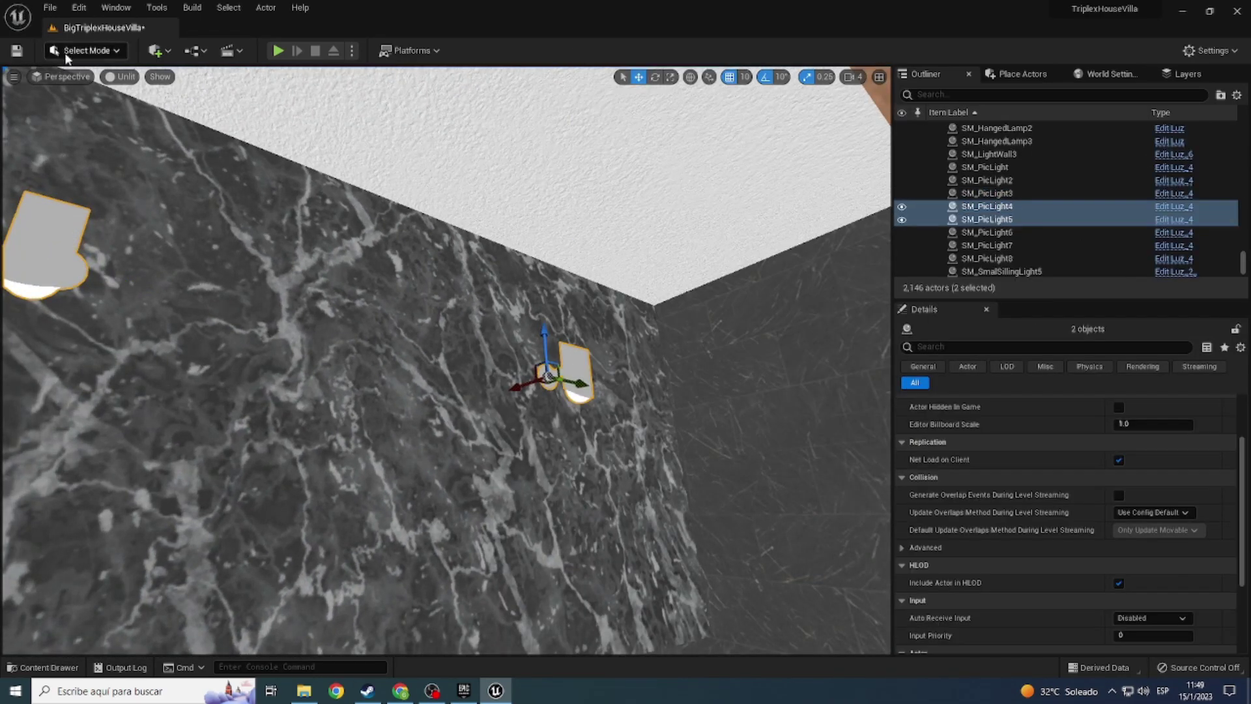
Step: Switch to Lit and check the lamps toward the curtain and door
left_click(120, 77)
left_click(139, 112)
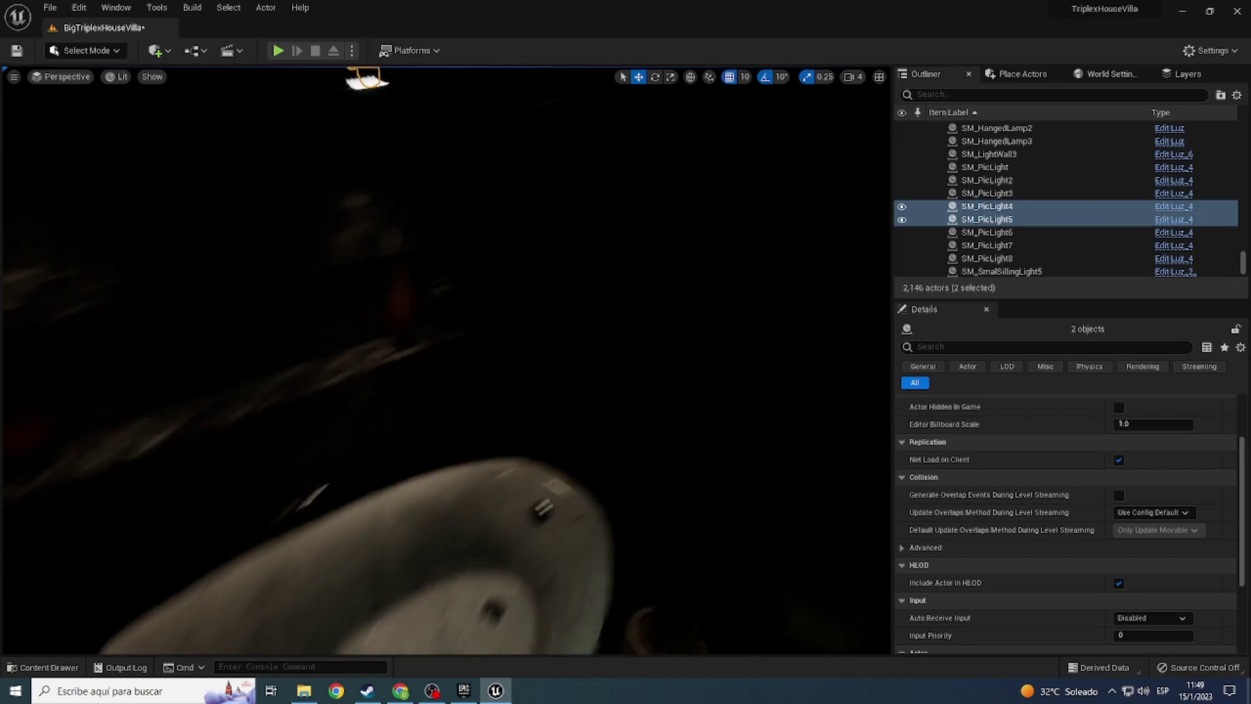
mouse_move(445, 358)
right_mouse_down()
mouse_move(495, 365)
mouse_move(417, 365)
mouse_move(495, 326)
right_mouse_up()
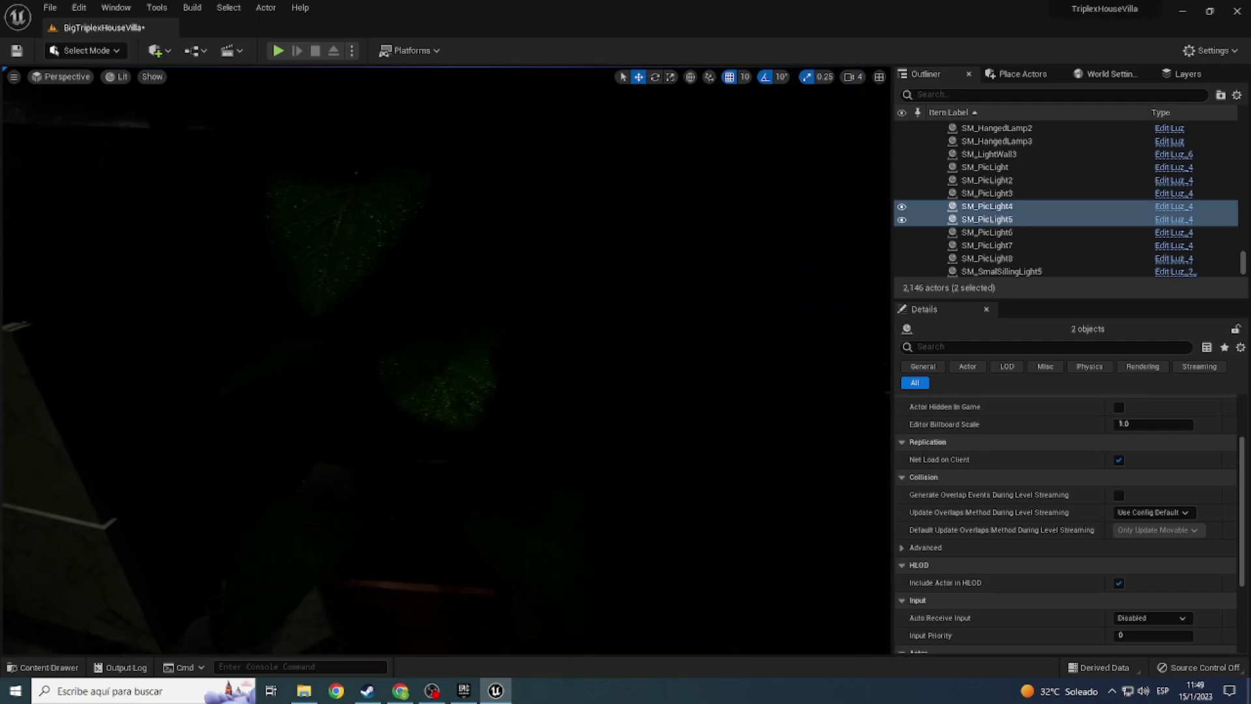
mouse_move(495, 326)
right_mouse_down()
mouse_move(456, 351)
mouse_move(475, 333)
right_mouse_up()
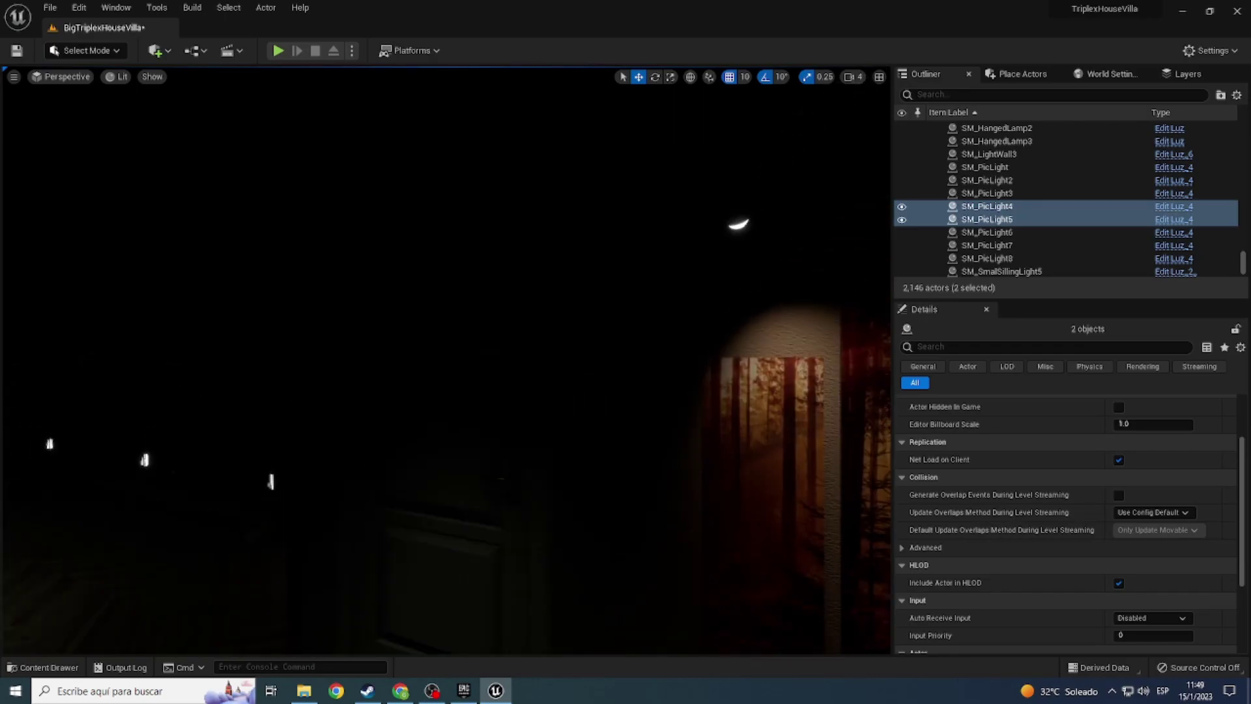
left_click(123, 77)
Step: Check the bathroom ceiling in Unlit view, then return to Lit
left_click(120, 125)
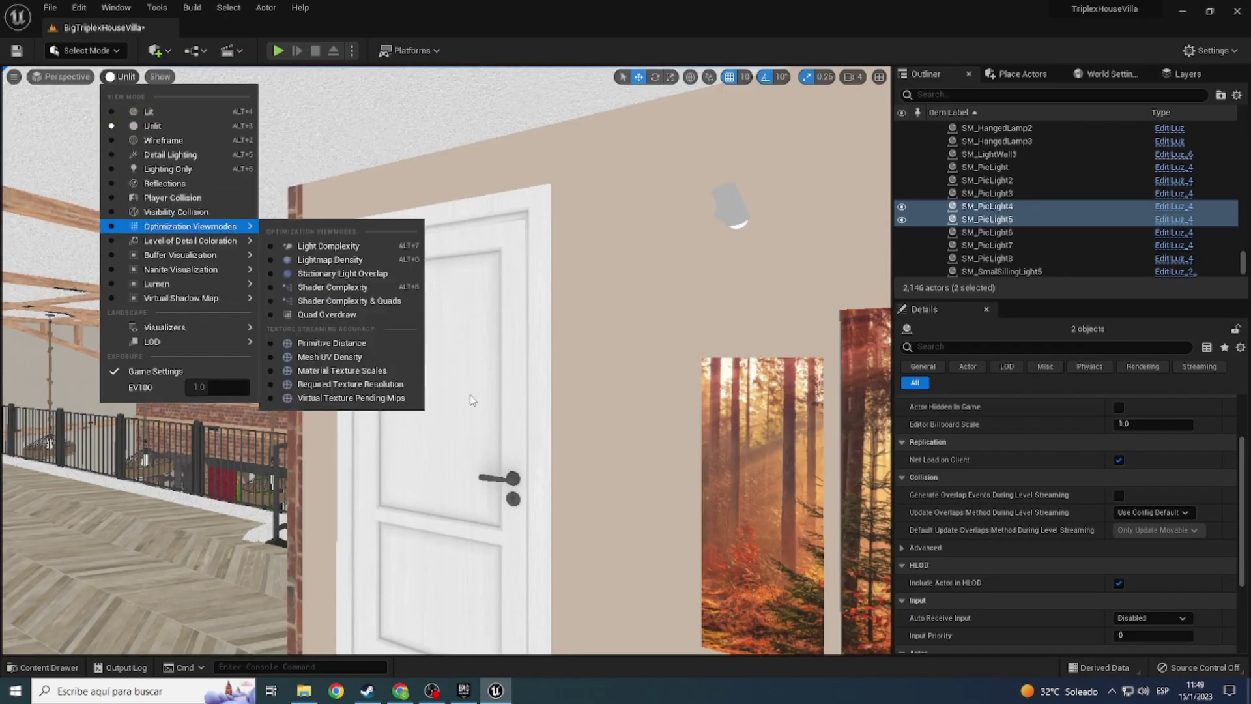
mouse_move(456, 326)
right_mouse_down()
mouse_move(469, 352)
mouse_move(456, 339)
right_mouse_up()
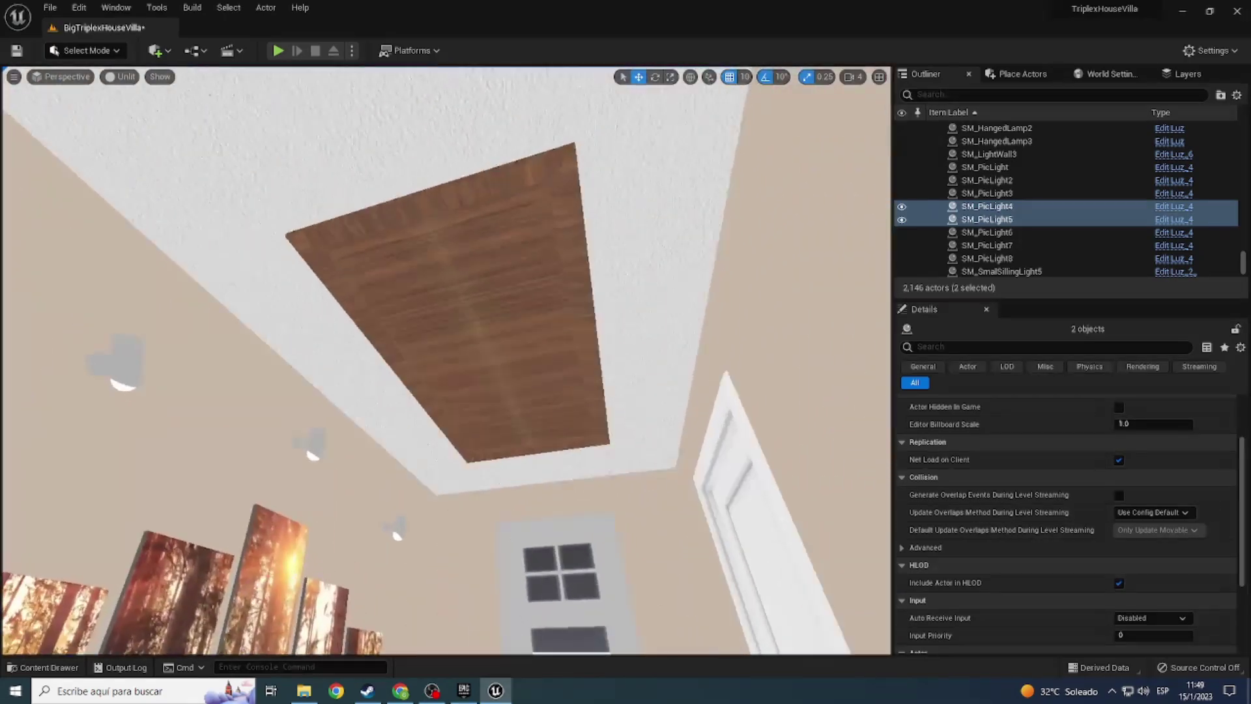
left_click(117, 77)
left_click(148, 112)
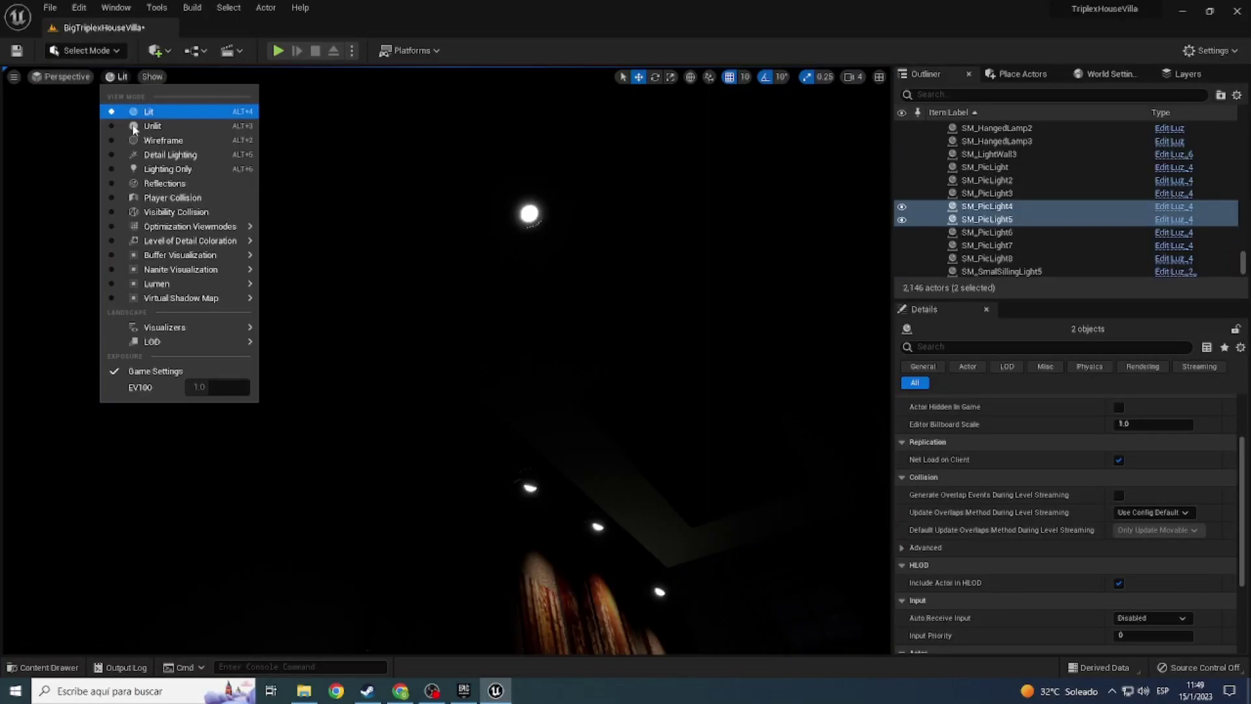
Step: Move through the hallway into the nursery and view the wardrobe, window and crib in Unlit
mouse_move(417, 645)
right_mouse_down()
mouse_move(455, 352)
mouse_move(495, 352)
mouse_move(391, 345)
right_mouse_up()
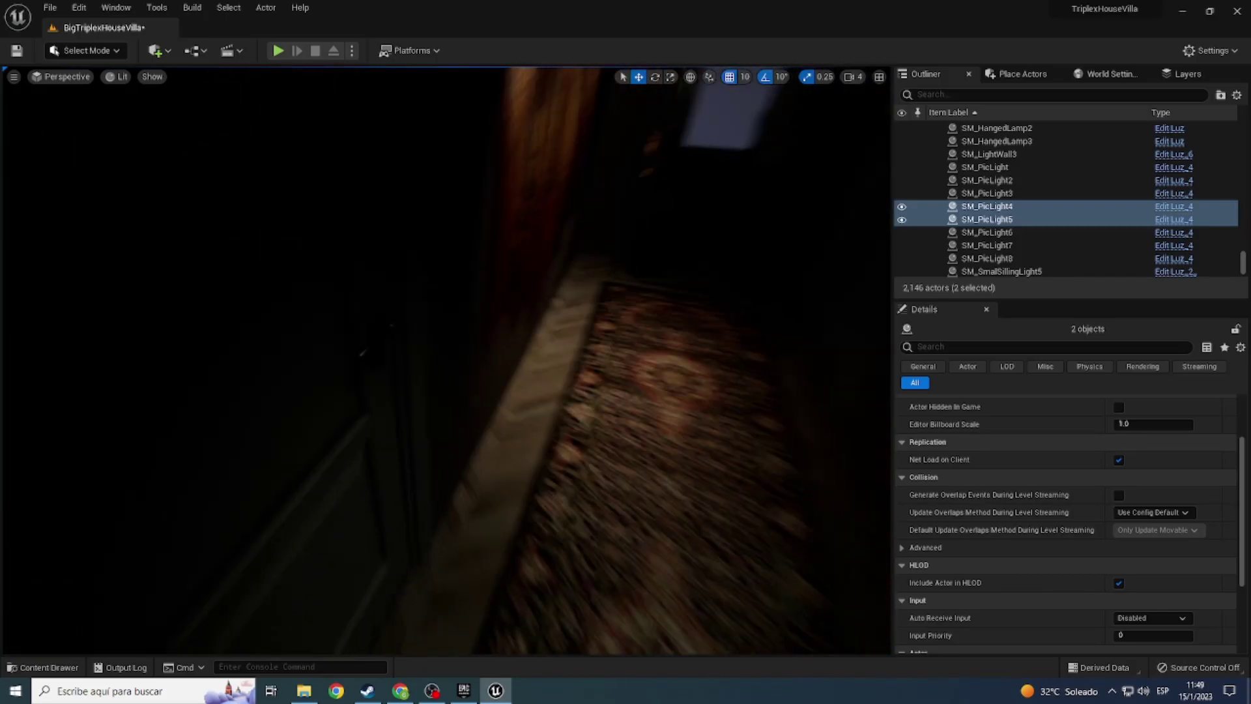
mouse_move(391, 346)
right_mouse_down()
mouse_move(469, 345)
mouse_move(482, 274)
mouse_move(456, 326)
mouse_move(456, 312)
right_mouse_up()
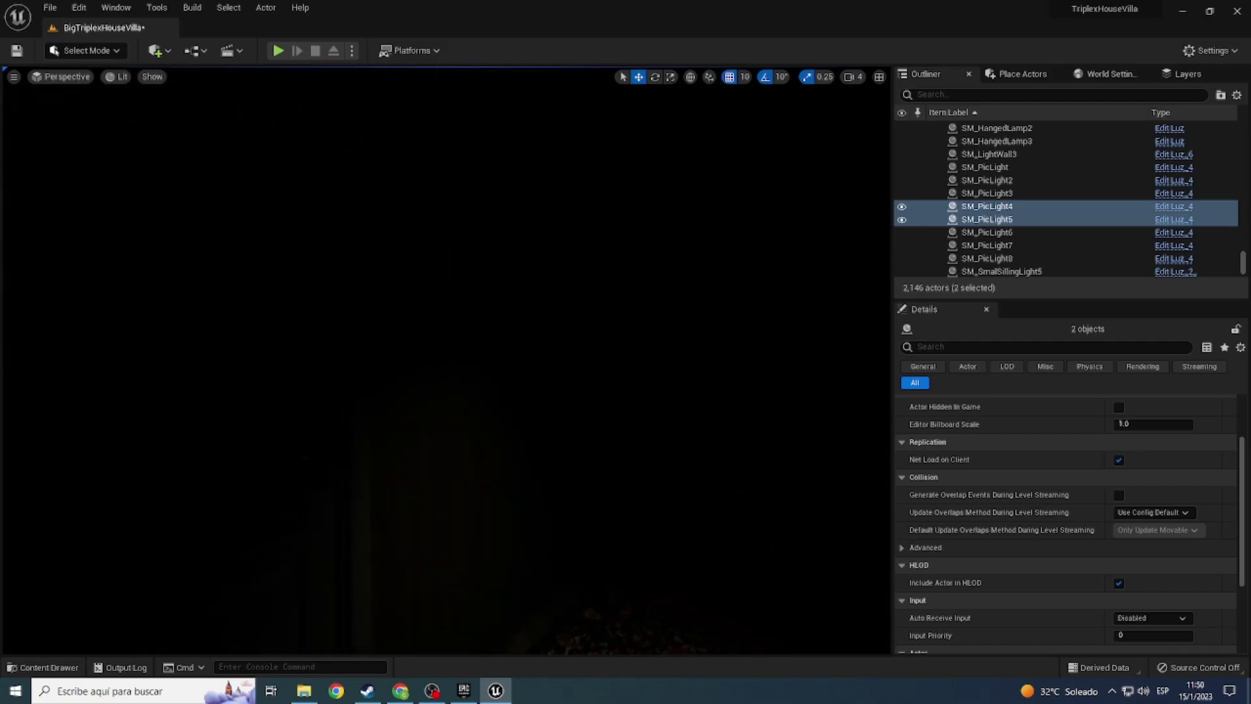
right_click_drag(456, 312, 456, 307)
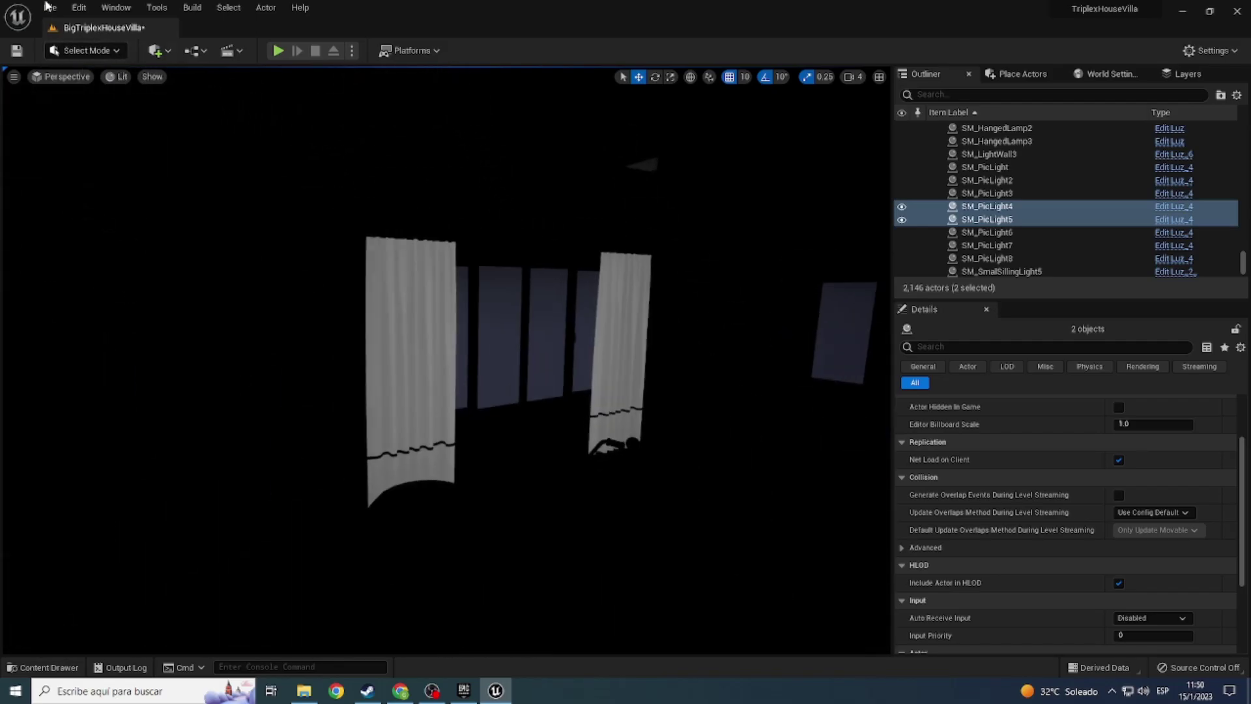
left_click(119, 76)
left_click(153, 126)
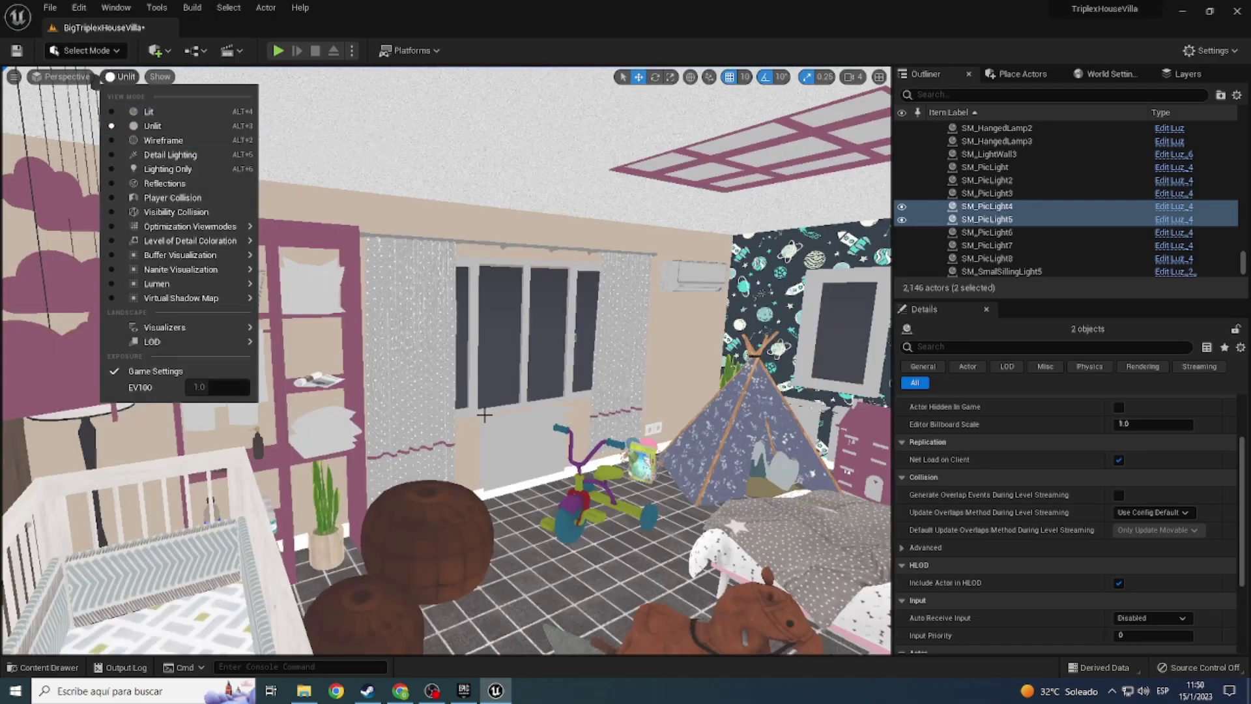
mouse_move(675, 480)
right_mouse_down()
mouse_move(749, 480)
mouse_move(586, 480)
right_mouse_up()
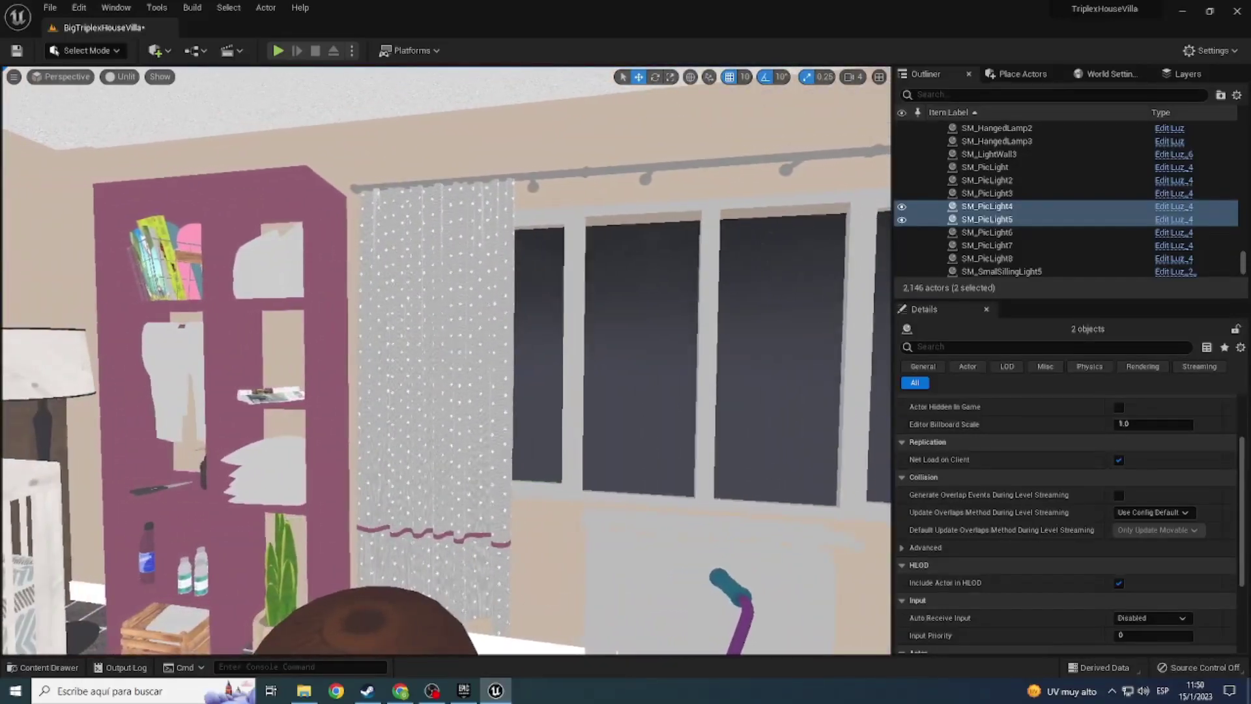
mouse_move(586, 480)
right_mouse_down()
mouse_move(196, 480)
mouse_move(98, 391)
right_mouse_up()
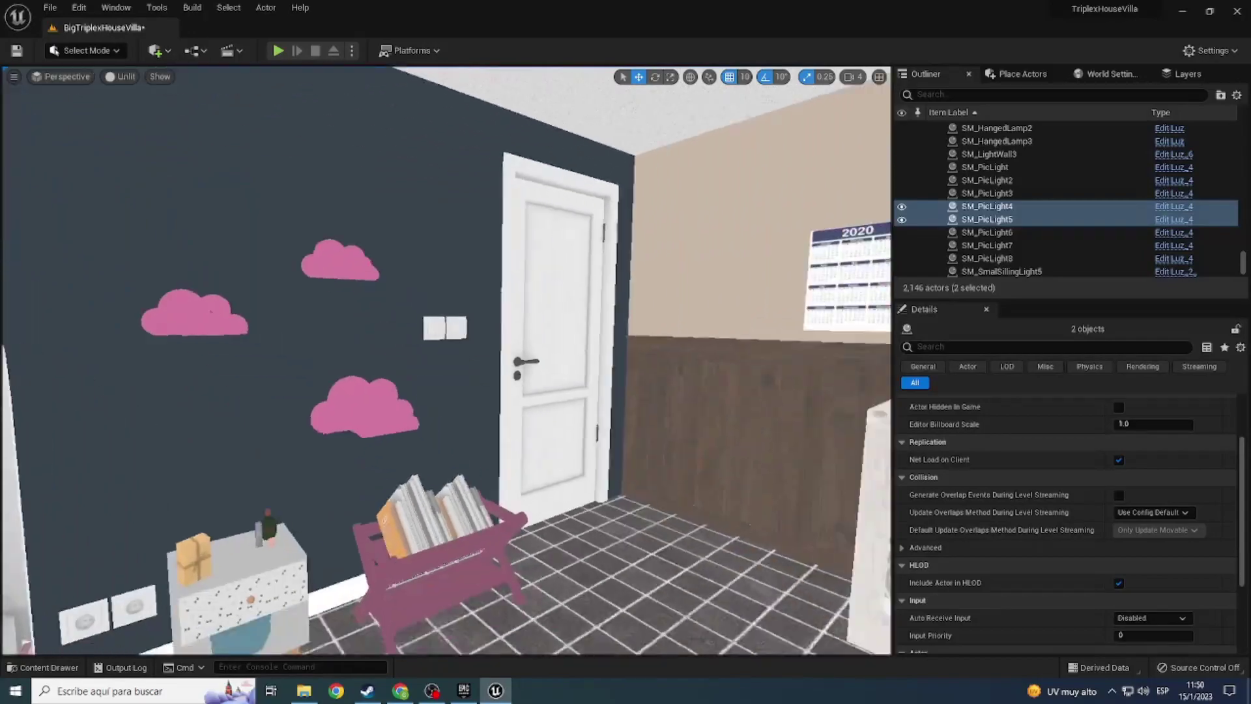
right_click_drag(598, 624, 846, 587)
Step: Drag Luz_2_ from Luces into the nursery and raise it to the ceiling at 390, -240, 506
key("ctrl+space")
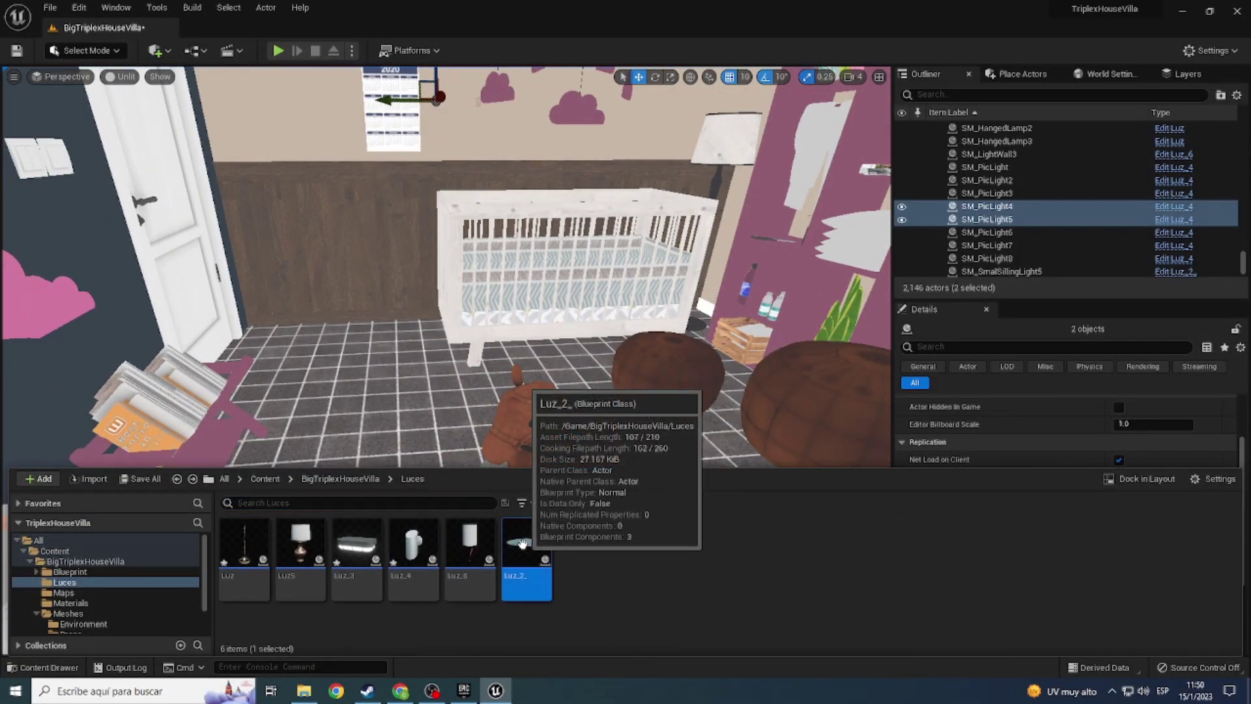
left_click_drag(413, 548, 461, 468)
left_click_drag(376, 486, 378, 460)
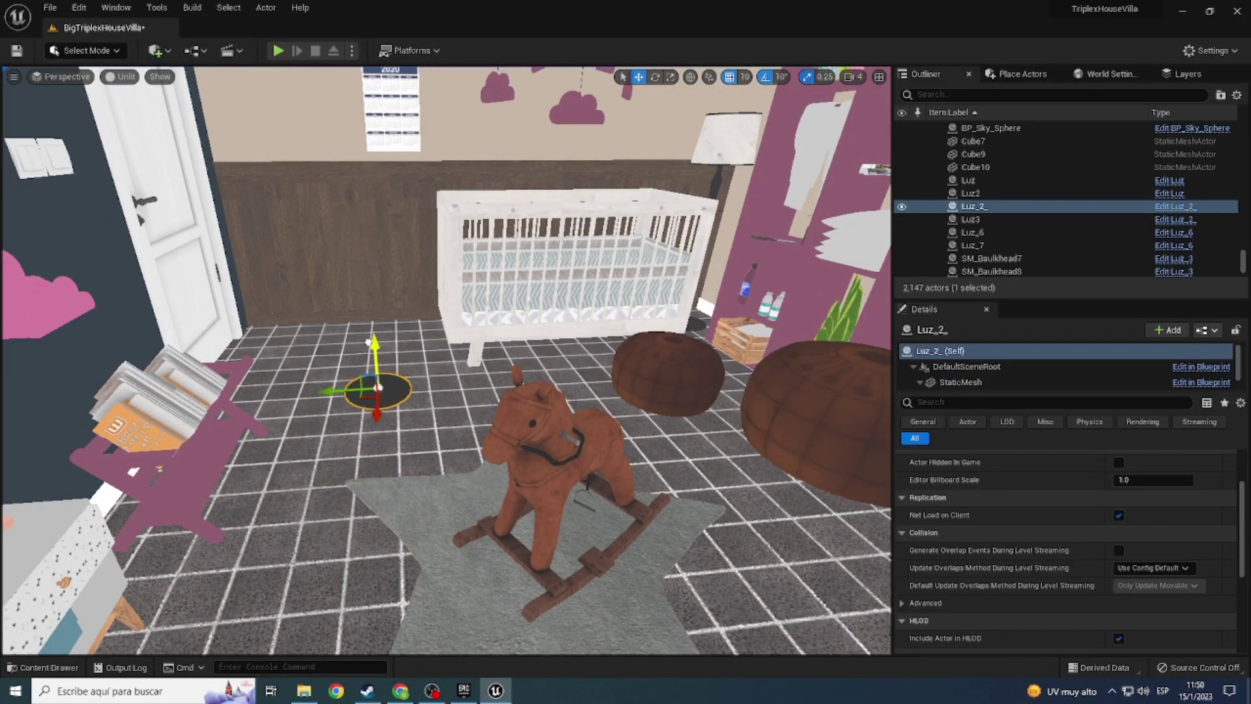
left_click_drag(369, 342, 365, 156)
right_click_drag(365, 157, 424, 305)
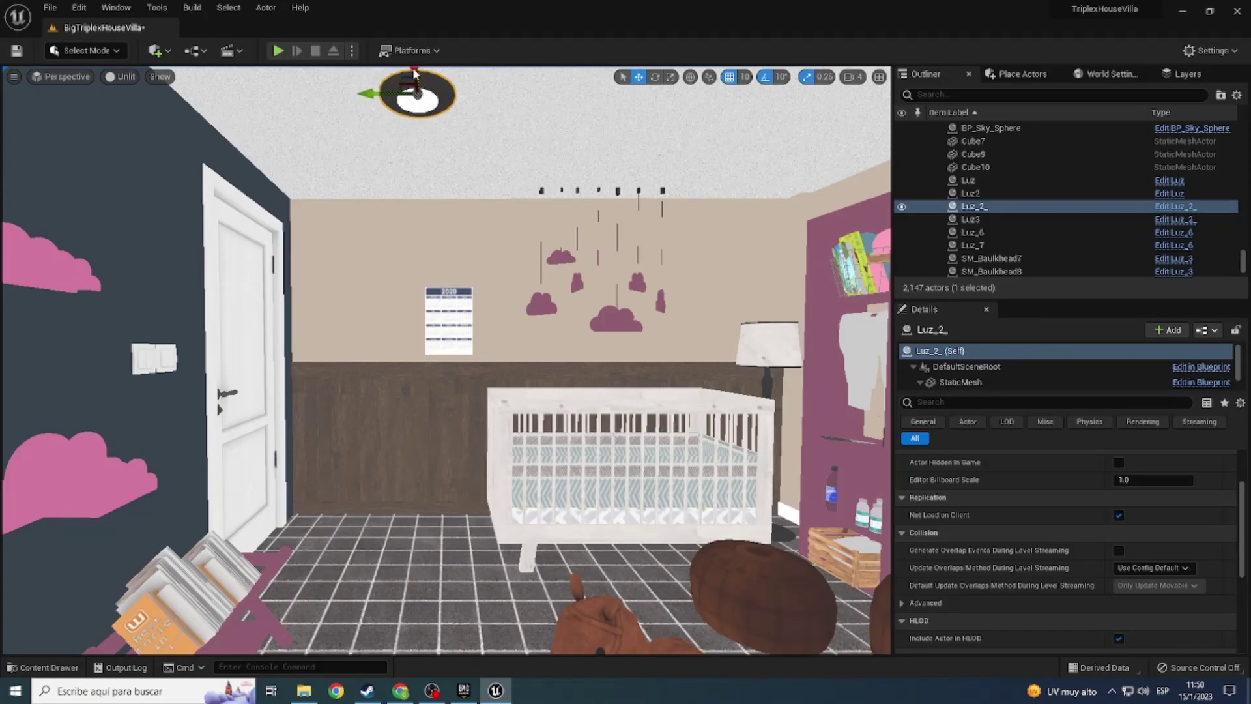
right_click_drag(413, 74, 560, 238)
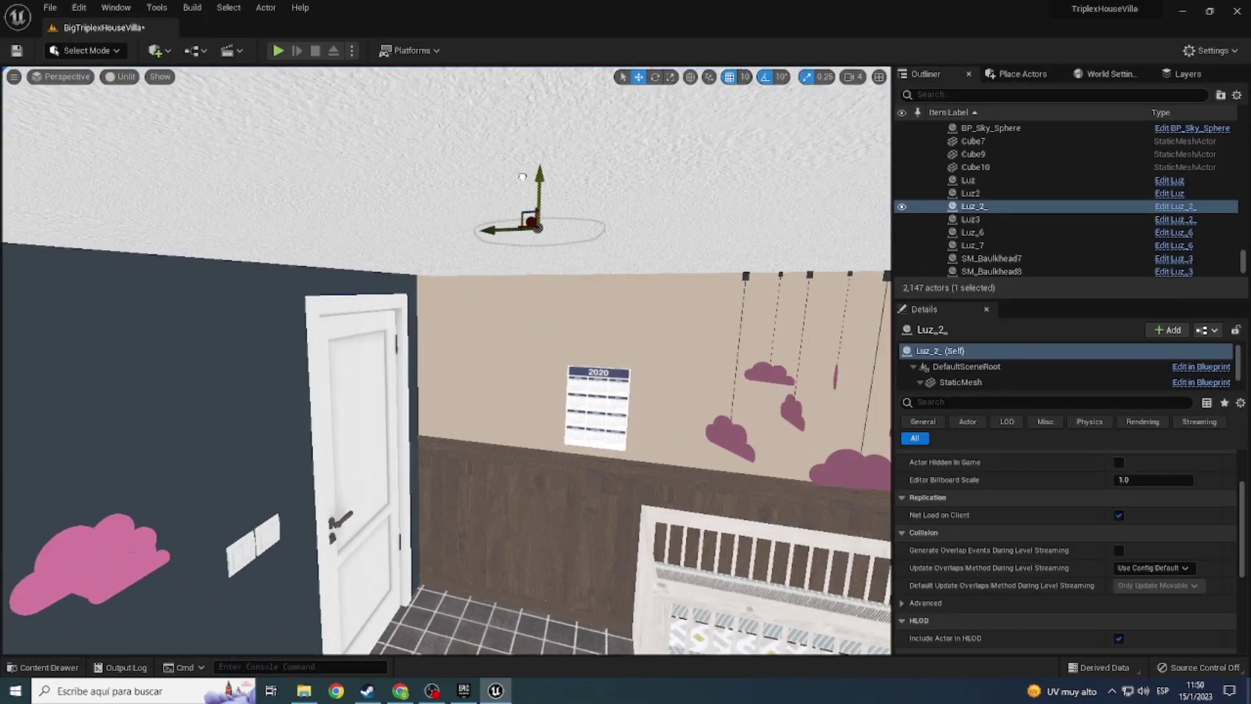
scroll(1206, 437, "up", 3)
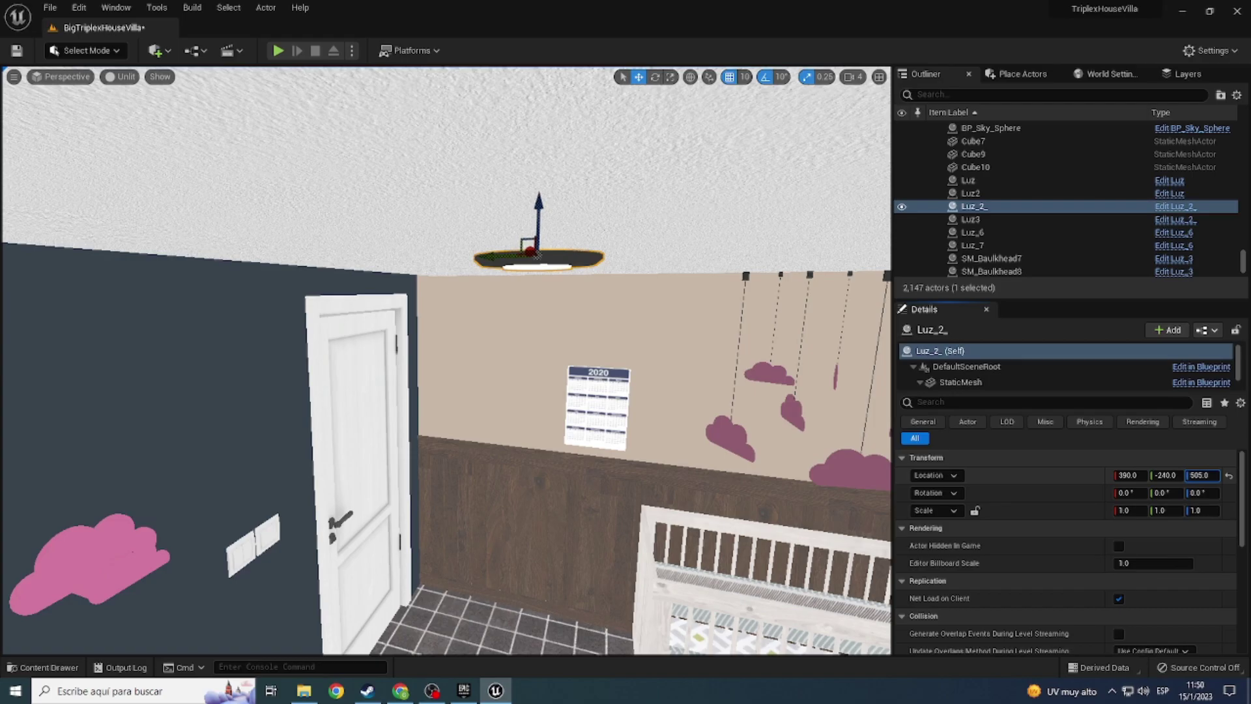
right_click_drag(732, 479, 258, 149)
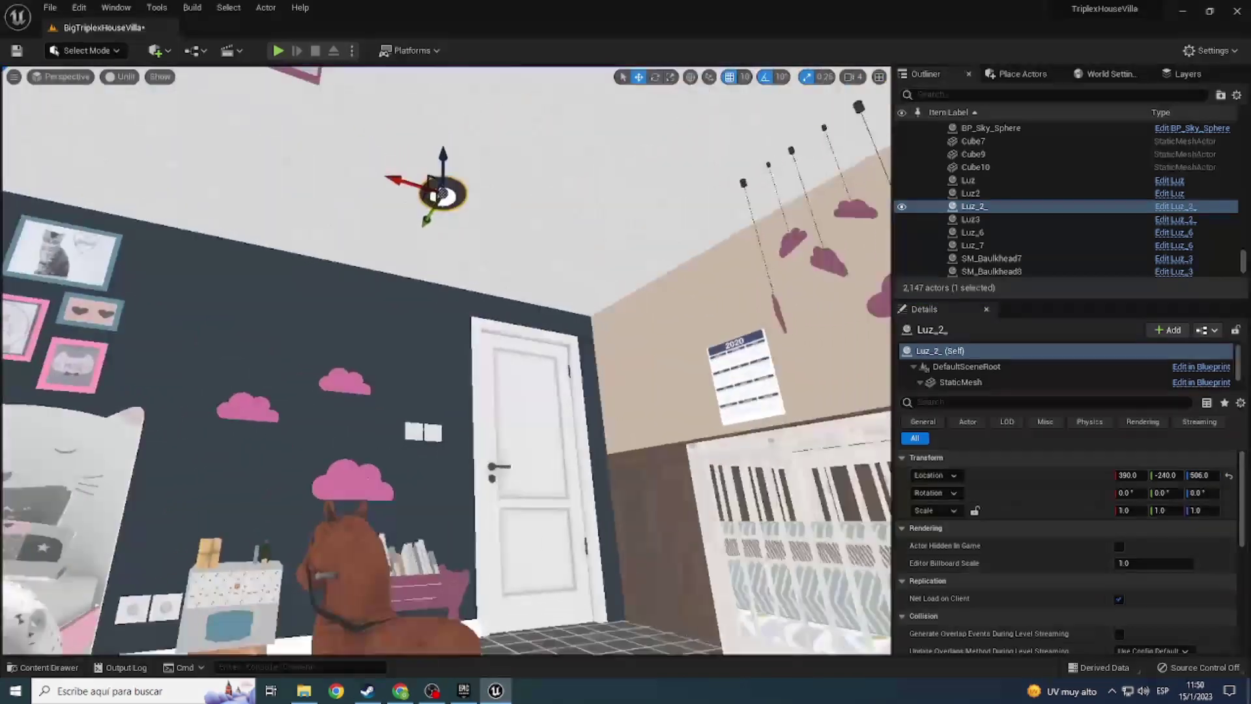
Step: Check the new light's glow in Lit view, then return to Unlit
left_click(124, 77)
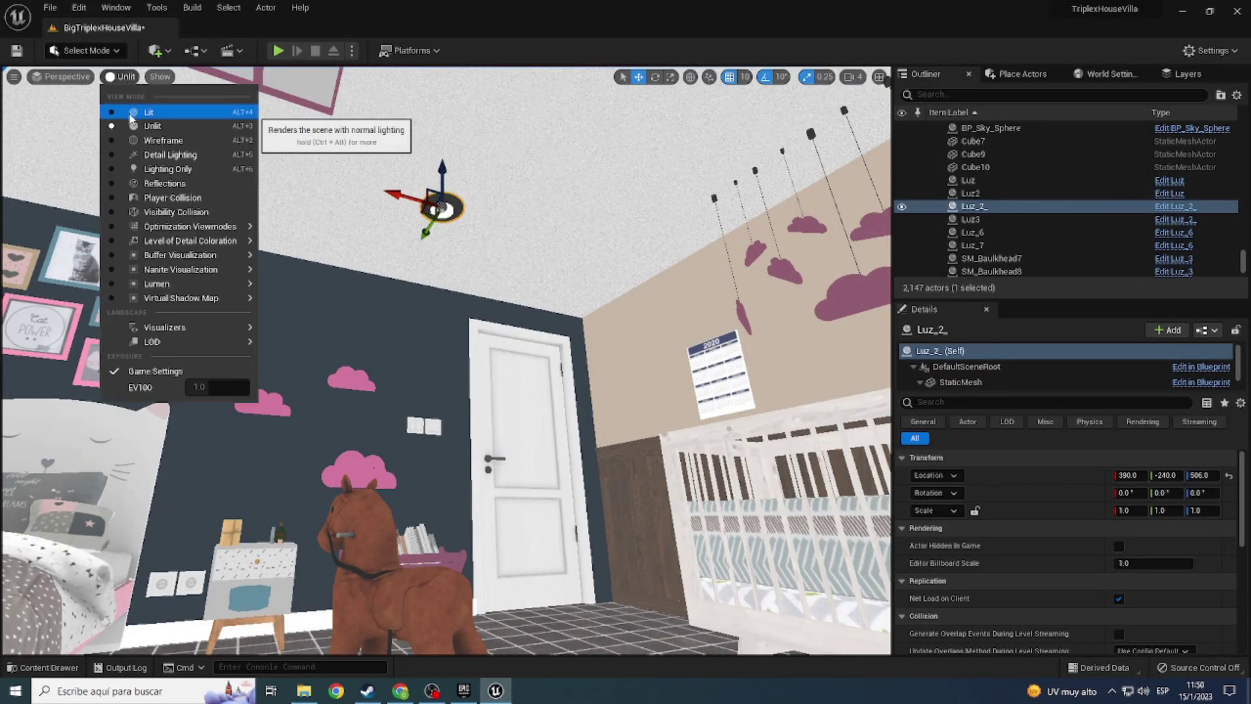
left_click(132, 112)
right_click_drag(446, 360, 417, 293)
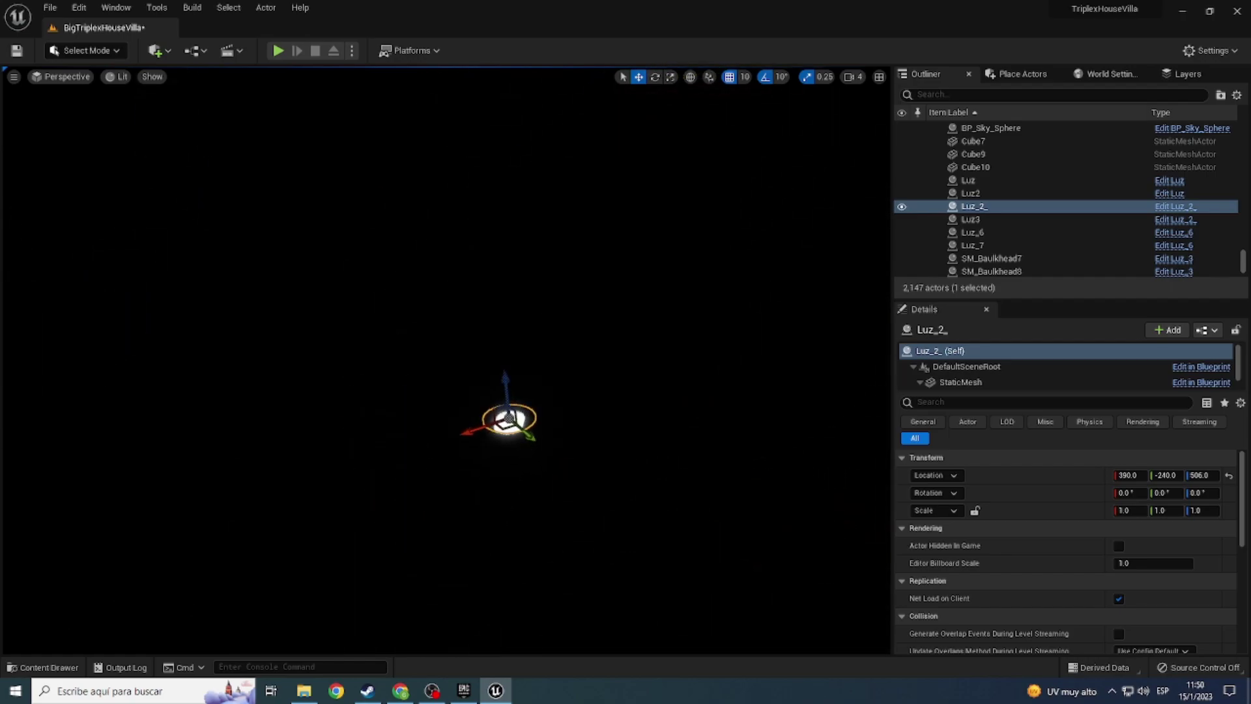
left_click(108, 79)
left_click(133, 124)
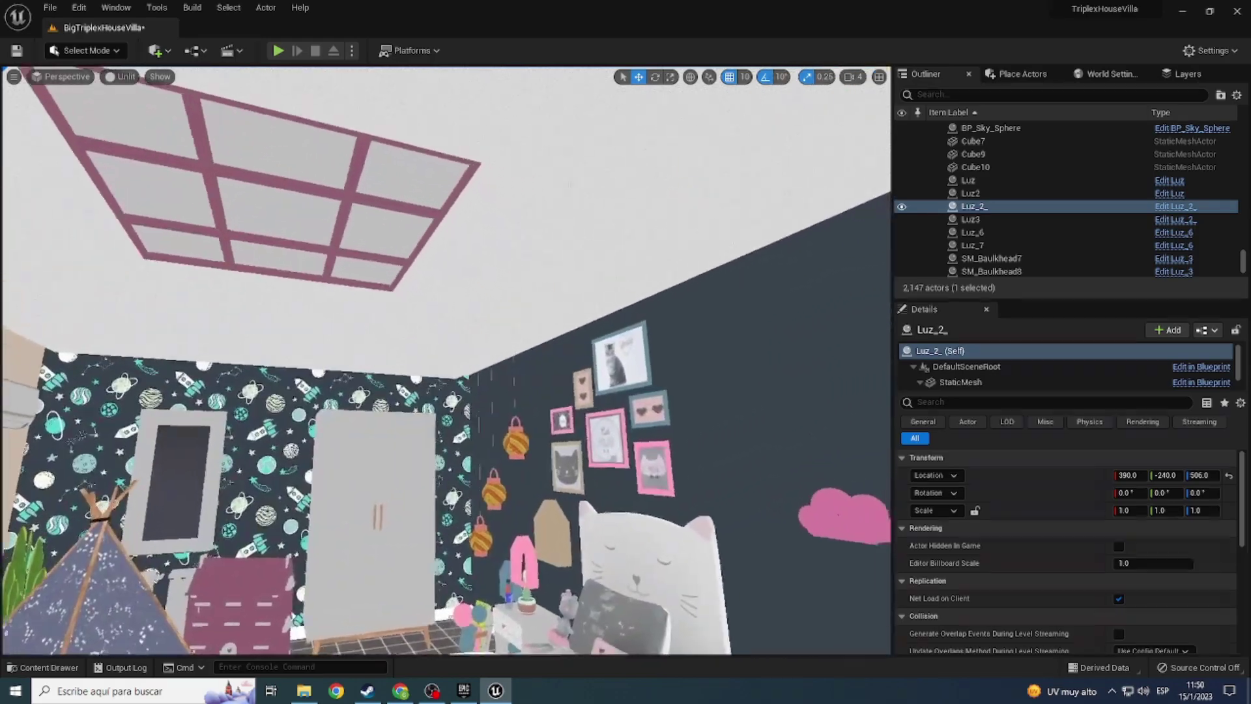
Step: Alt-drag two copies of the downlight across the ceiling and nudge Luz_2_2 into place
key("f")
left_click_drag(528, 256, 417, 325, "alt")
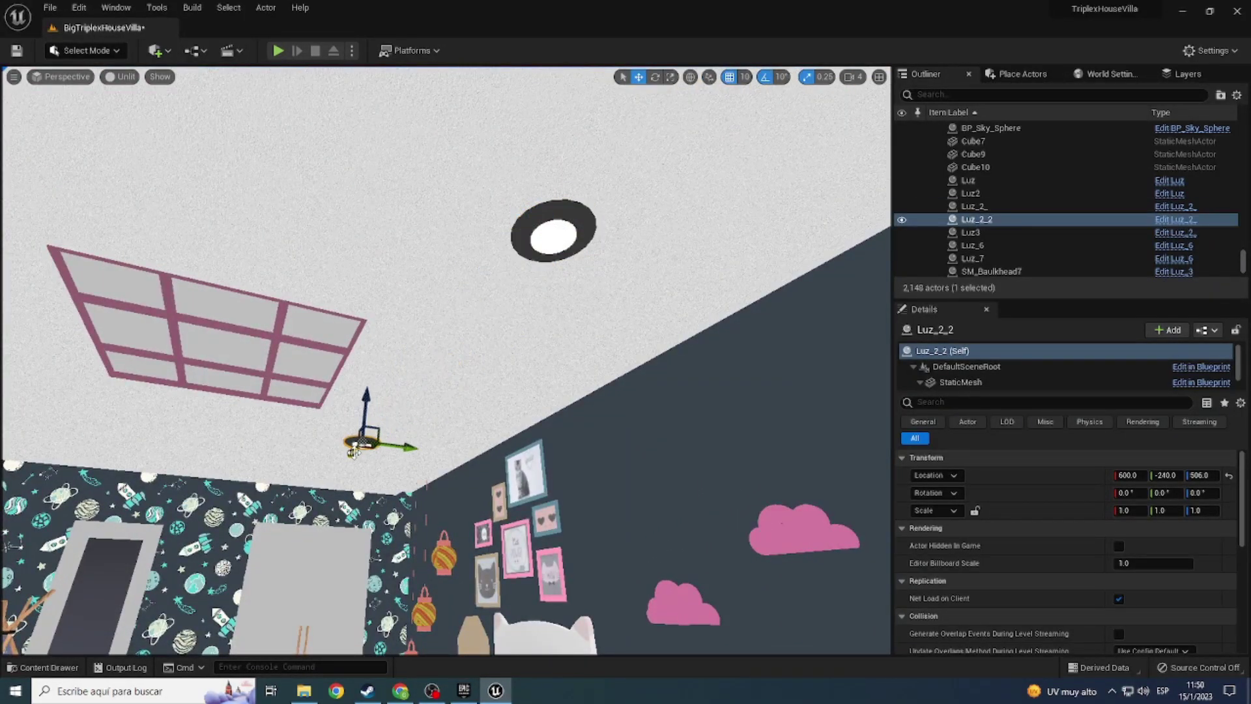
left_click_drag(352, 451, 426, 394, "alt")
right_click_drag(420, 391, 196, 404)
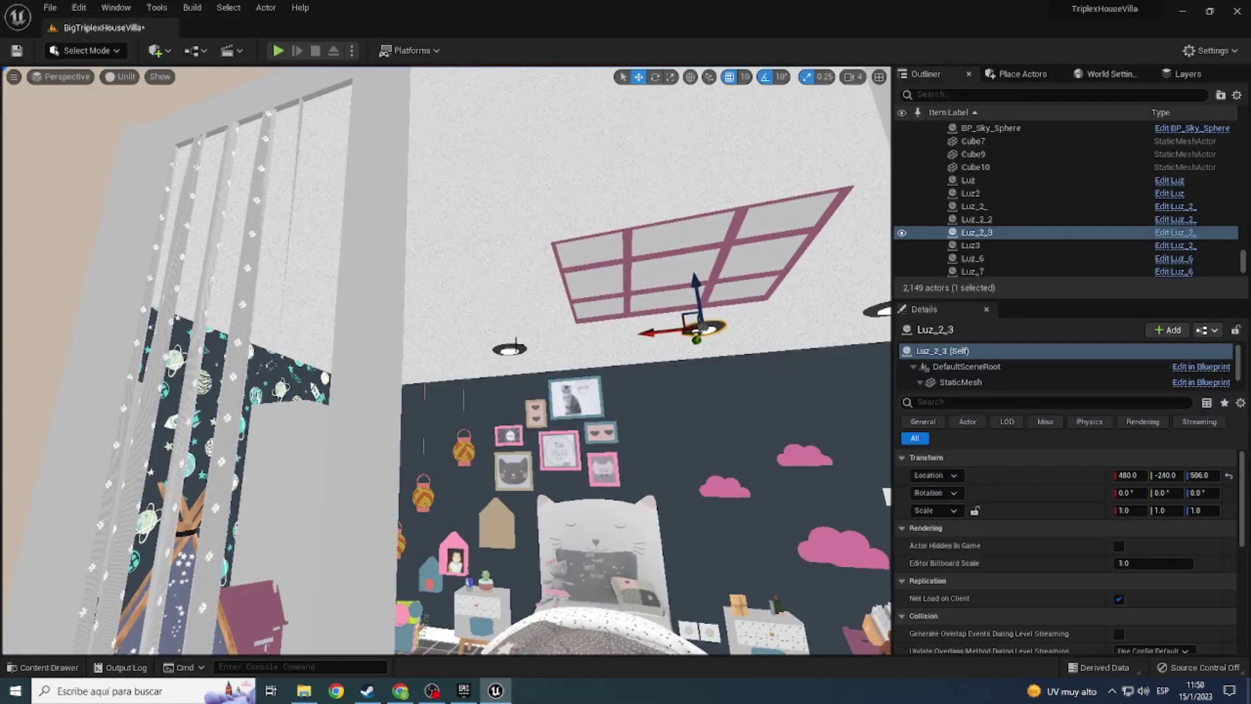
left_click(495, 345)
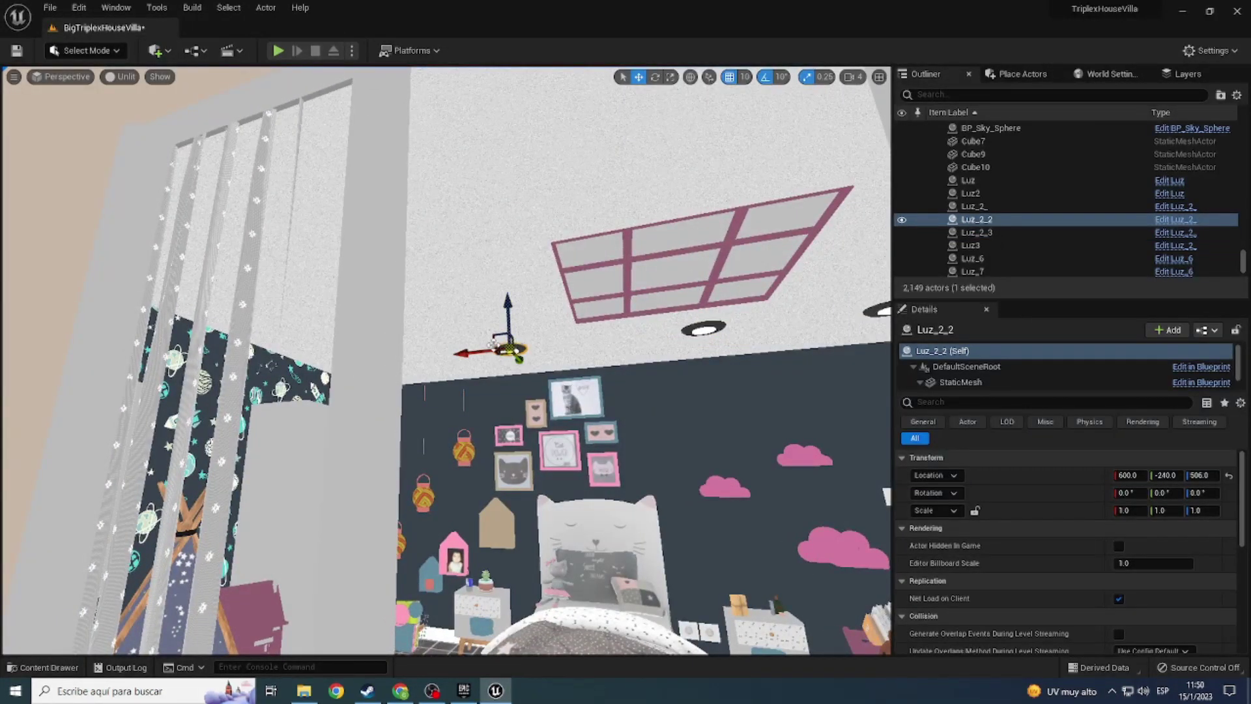
left_click_drag(442, 352, 449, 350)
right_click_drag(449, 351, 616, 320)
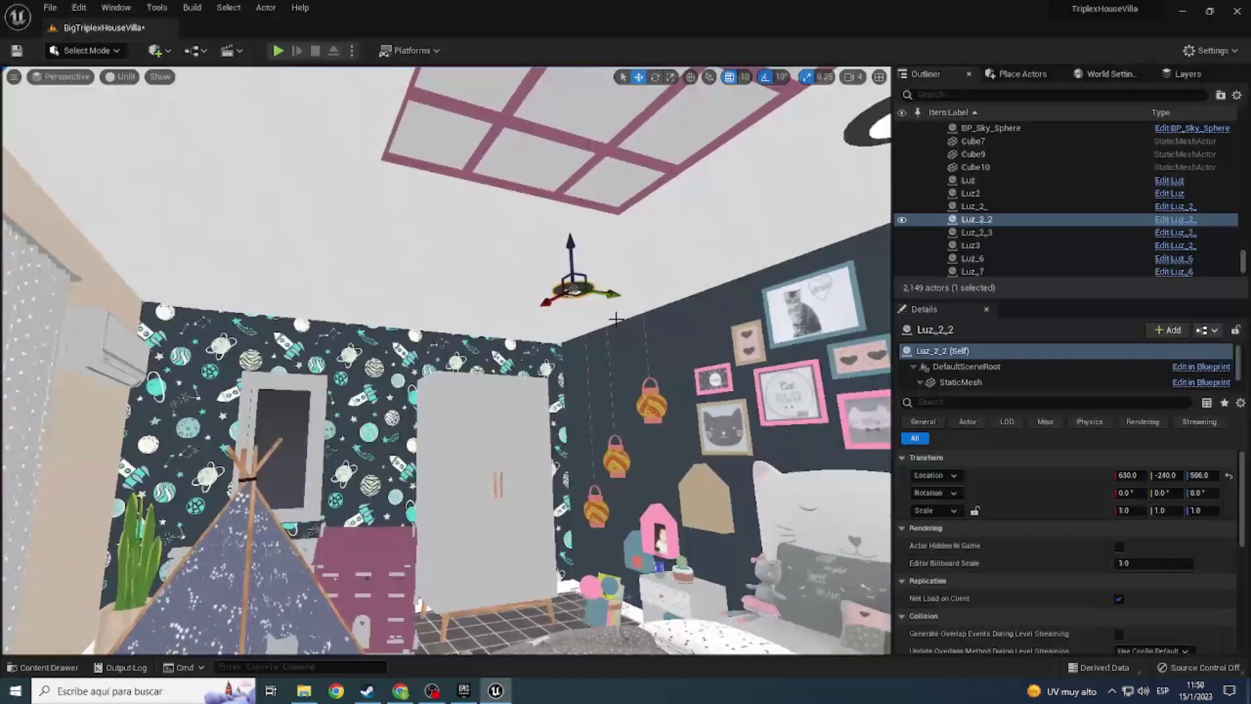
Step: Duplicate more copies from Luz_2_3 to complete six downlights around the skylight
left_click_drag(611, 299, 339, 292, "alt")
mouse_move(370, 291)
right_mouse_down()
mouse_move(548, 265)
mouse_move(581, 332)
mouse_move(662, 329)
right_mouse_up()
left_click(582, 332)
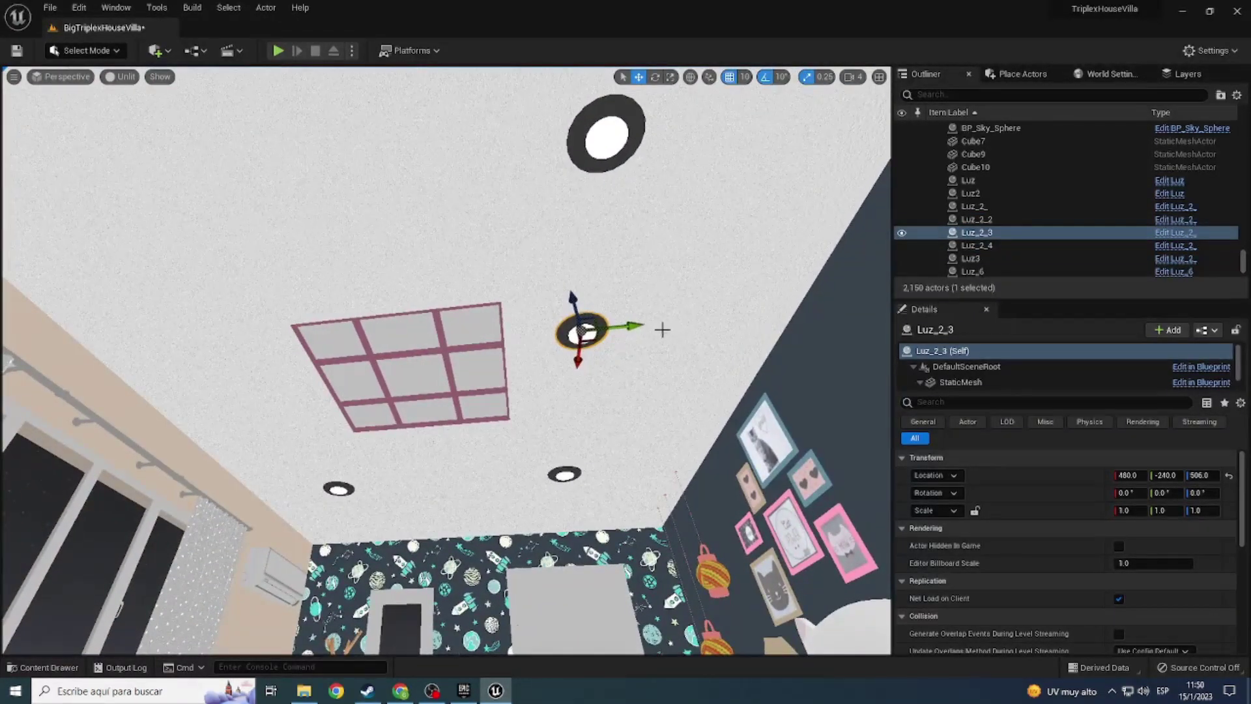
left_click_drag(636, 319, 446, 370, "alt")
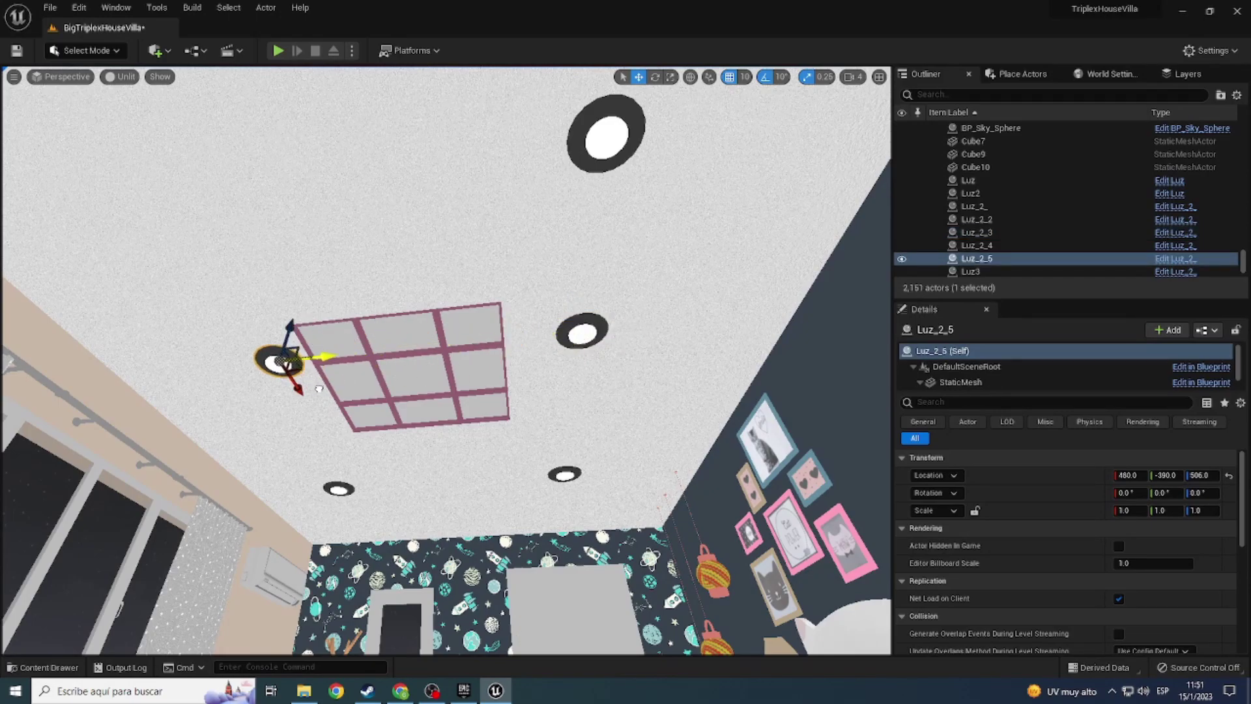
right_click_drag(319, 389, 567, 289)
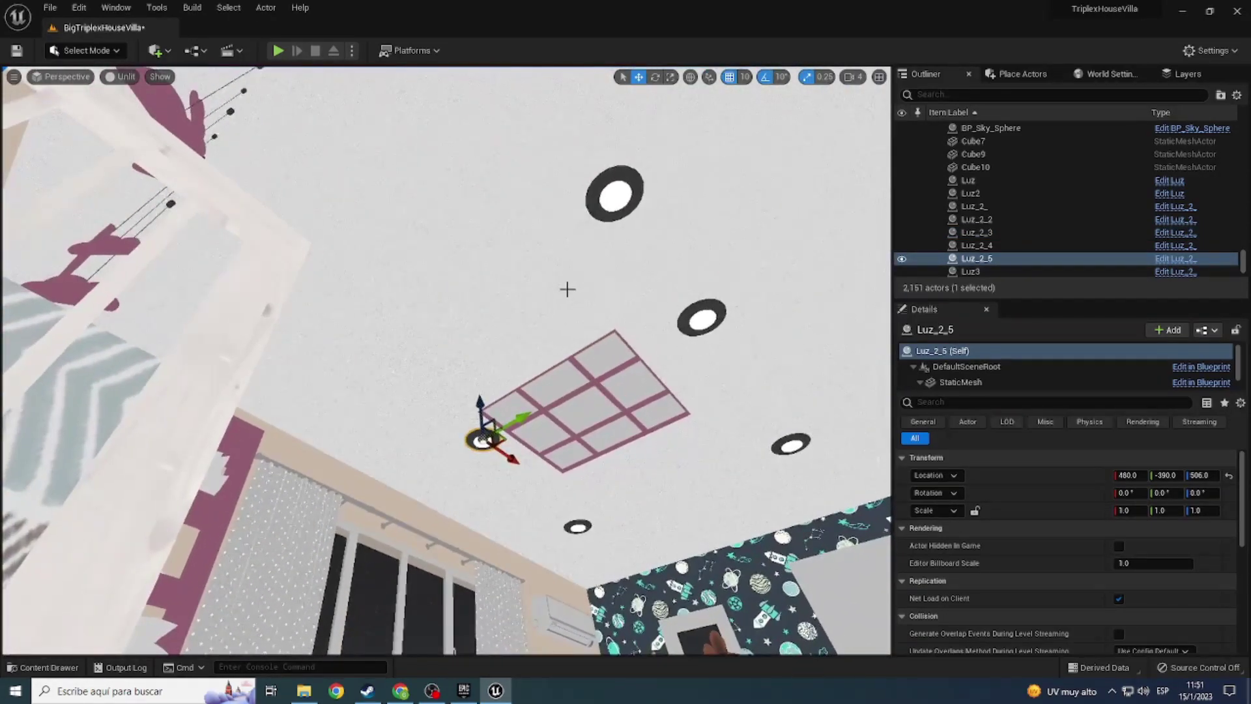
left_click(620, 190)
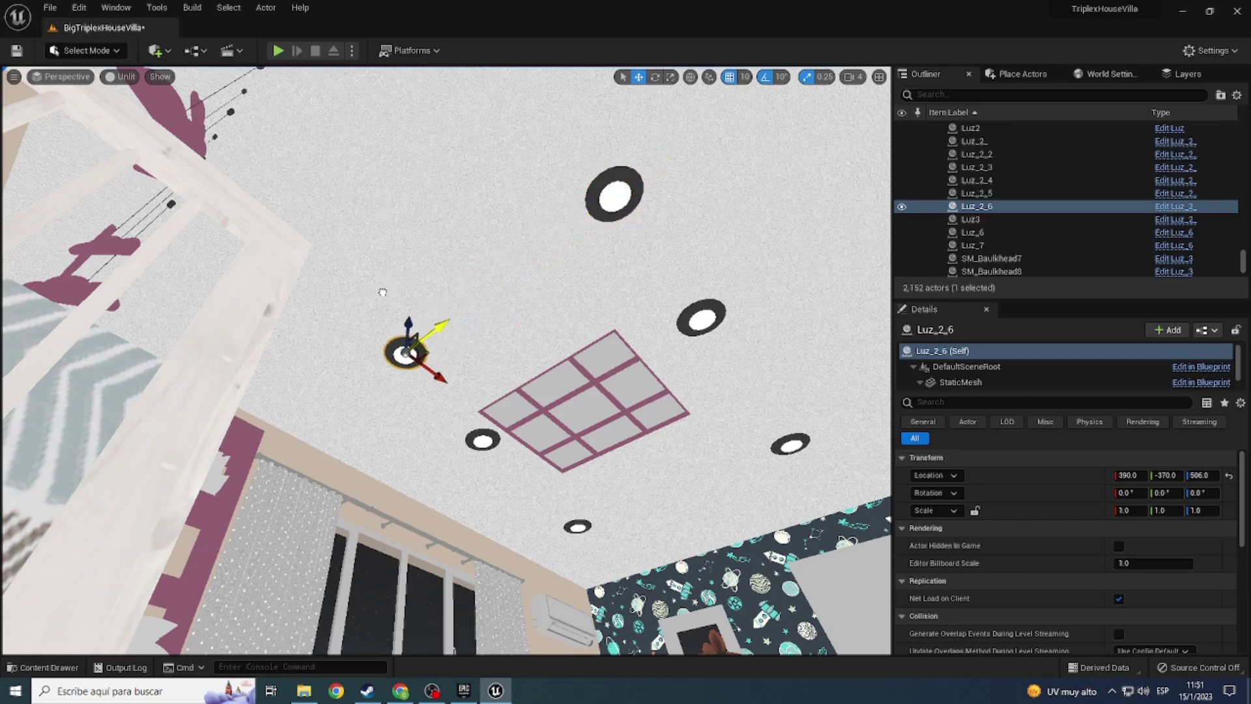
right_click_drag(316, 345, 355, 251)
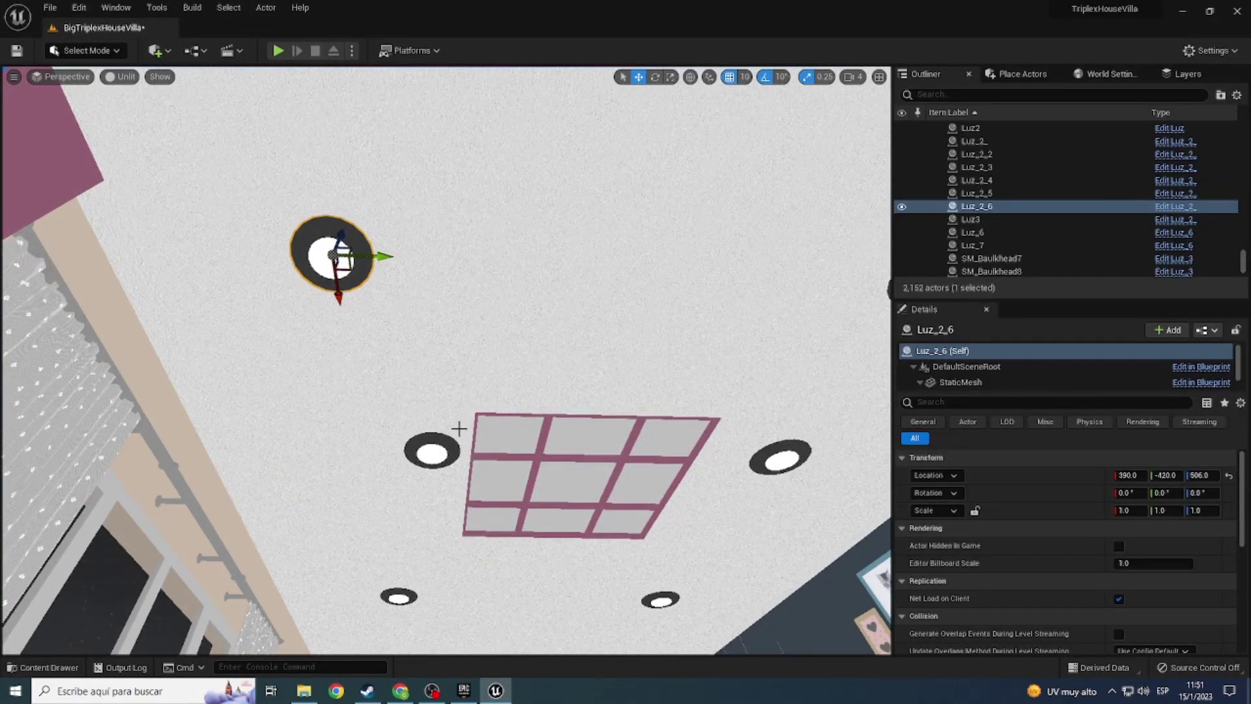
left_click(429, 450)
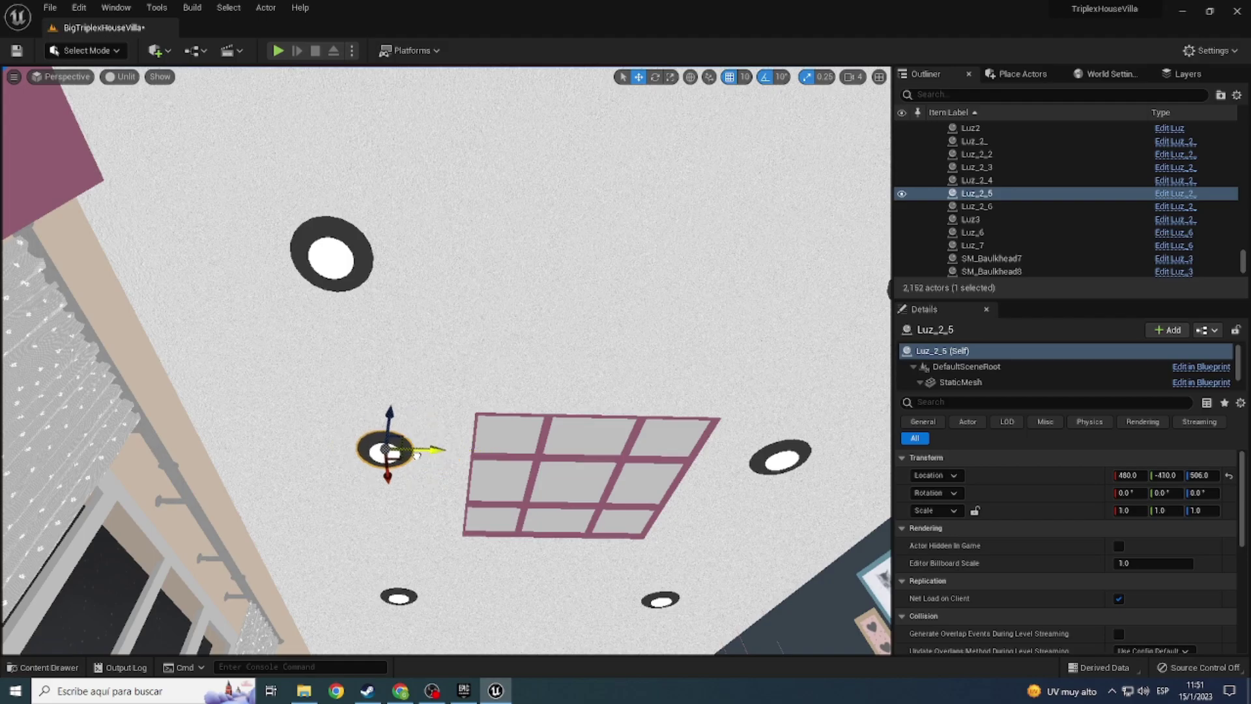
Step: Check the six downlights in Lit view, then return to Unlit
left_click(122, 79)
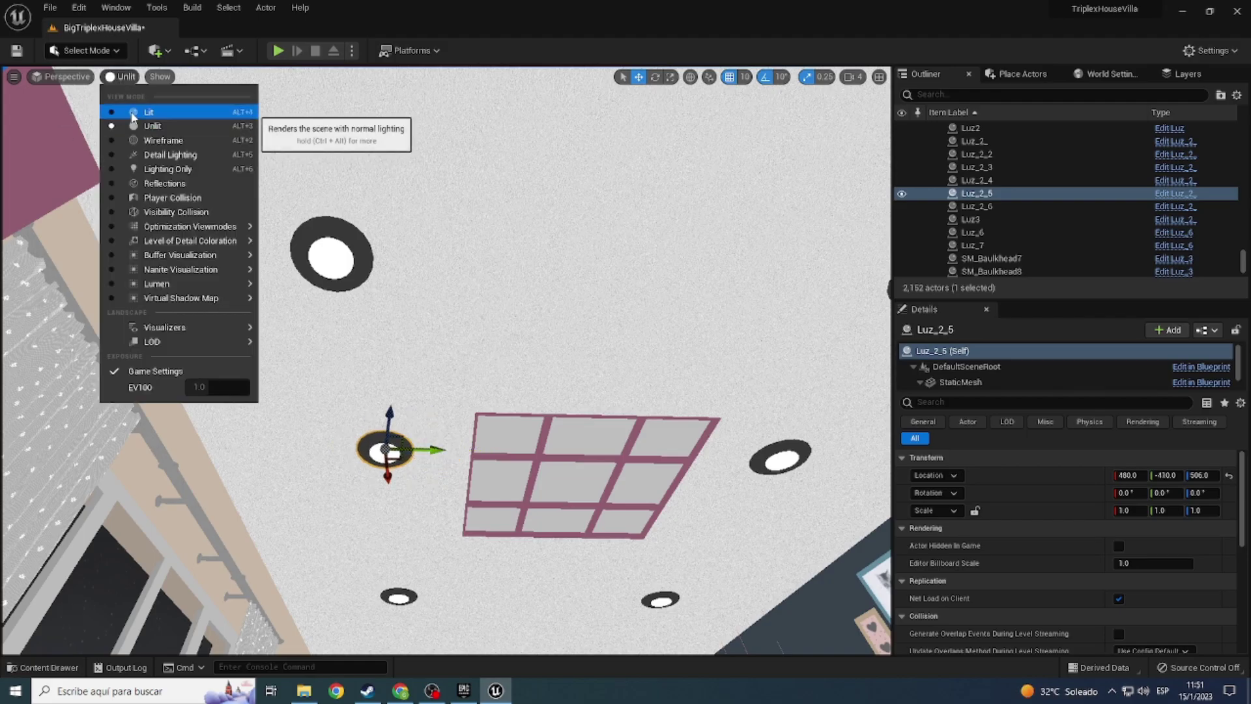
left_click(133, 116)
right_click_drag(133, 116, 195, 156)
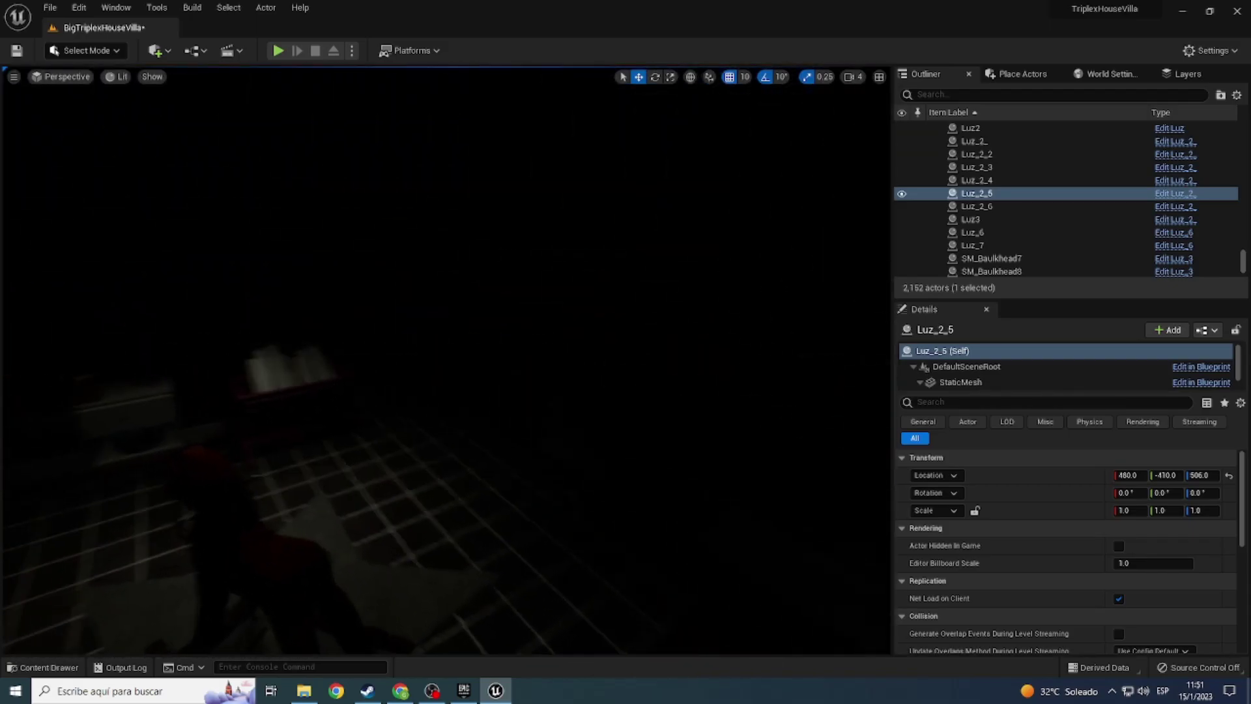
left_click(116, 77)
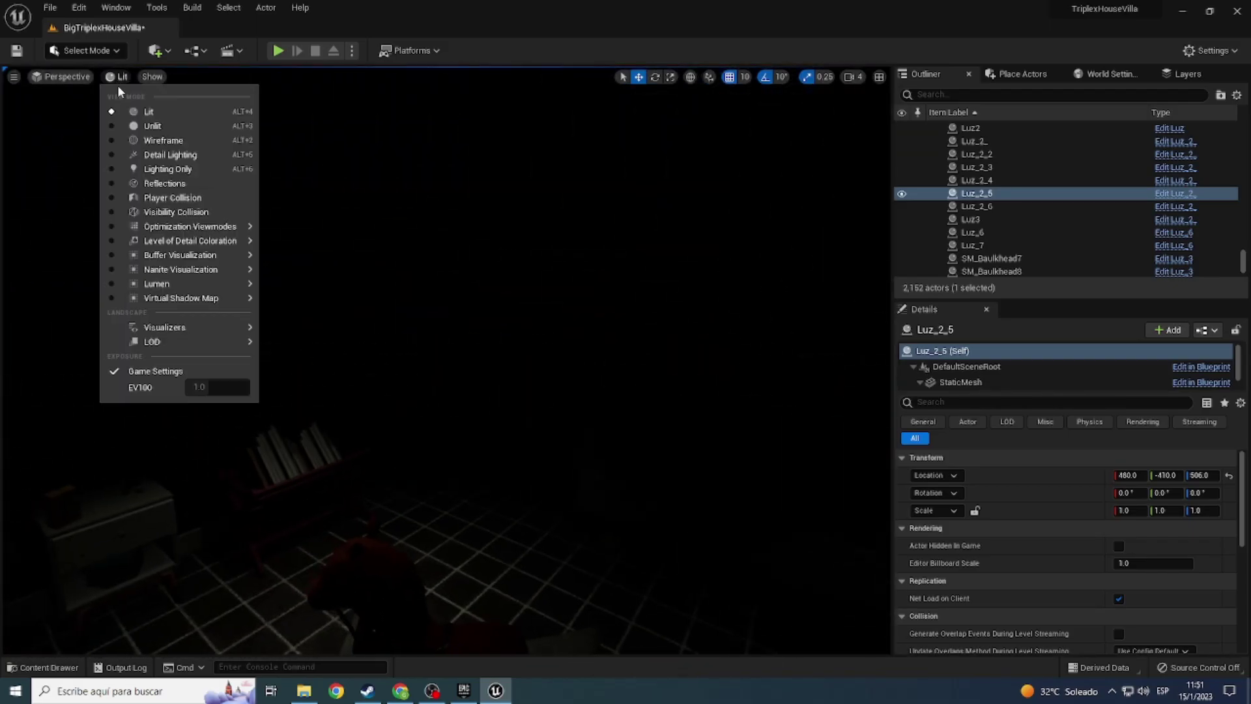
left_click(133, 126)
right_click_drag(133, 126, 170, 150)
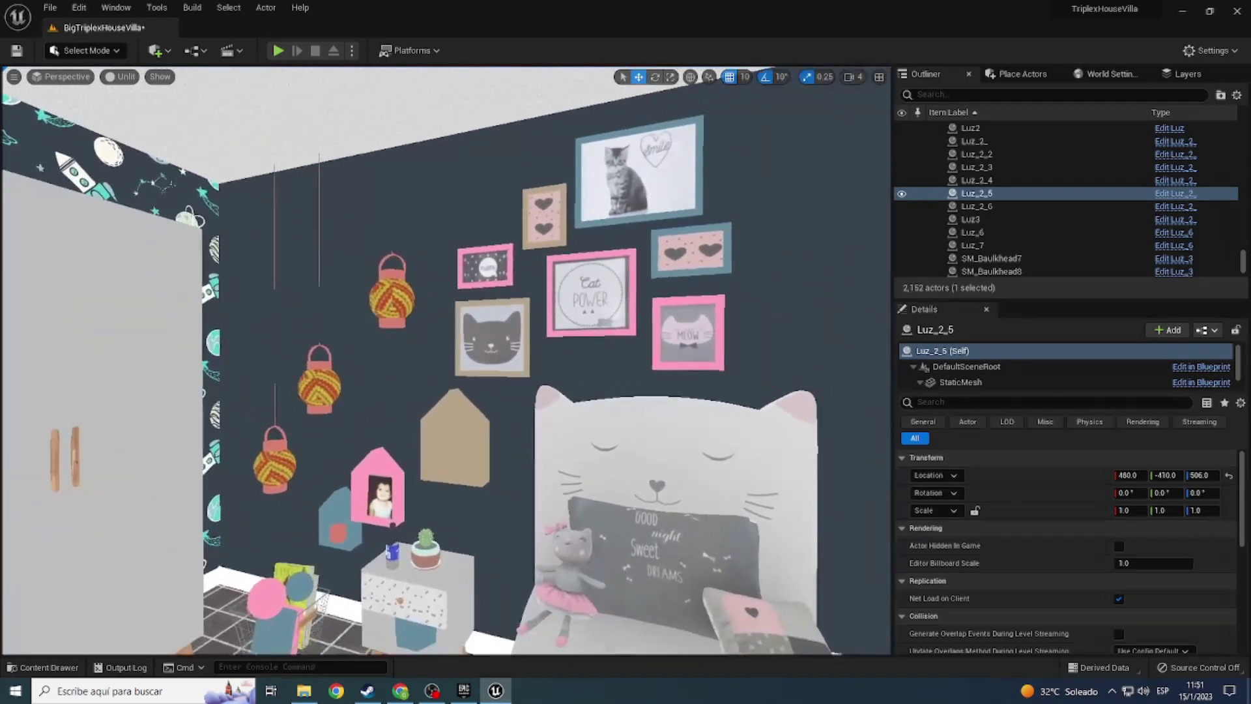
Step: Place a Luz_4 light on the nursery wall beside the cat picture and frame it
right_click_drag(612, 450, 620, 458)
key("ctrl+space")
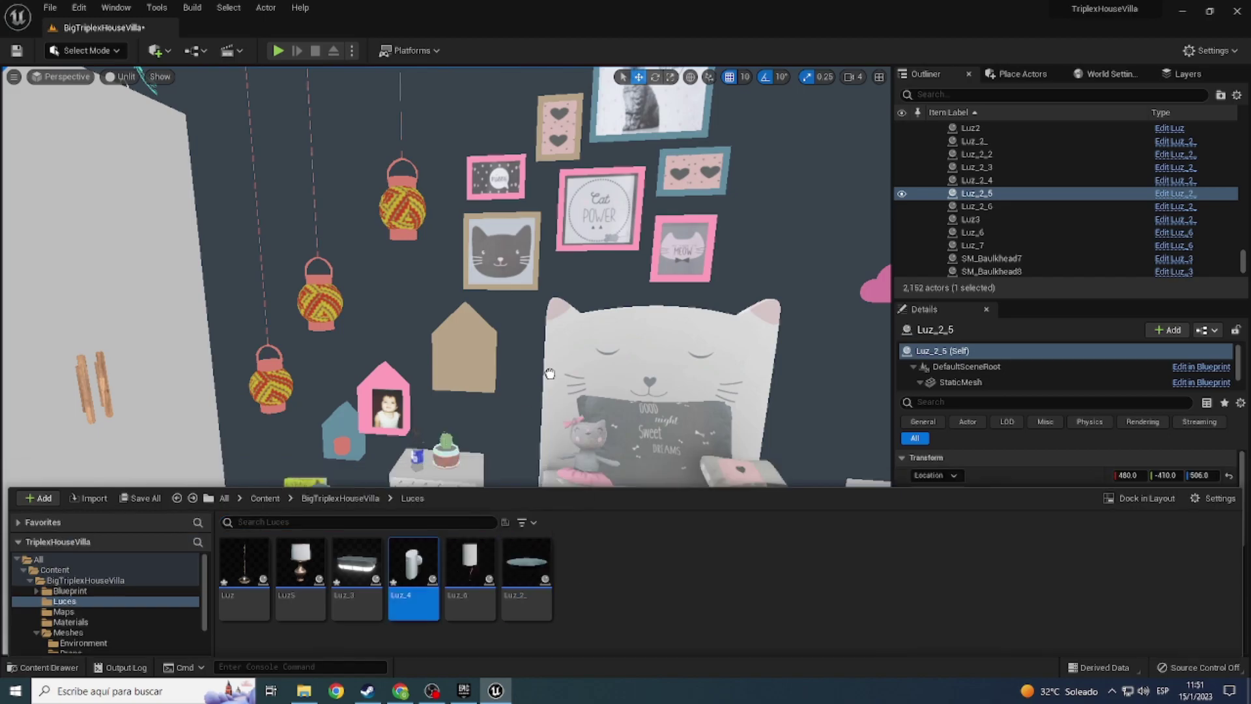
key("ctrl+space")
left_click_drag(450, 245, 438, 237)
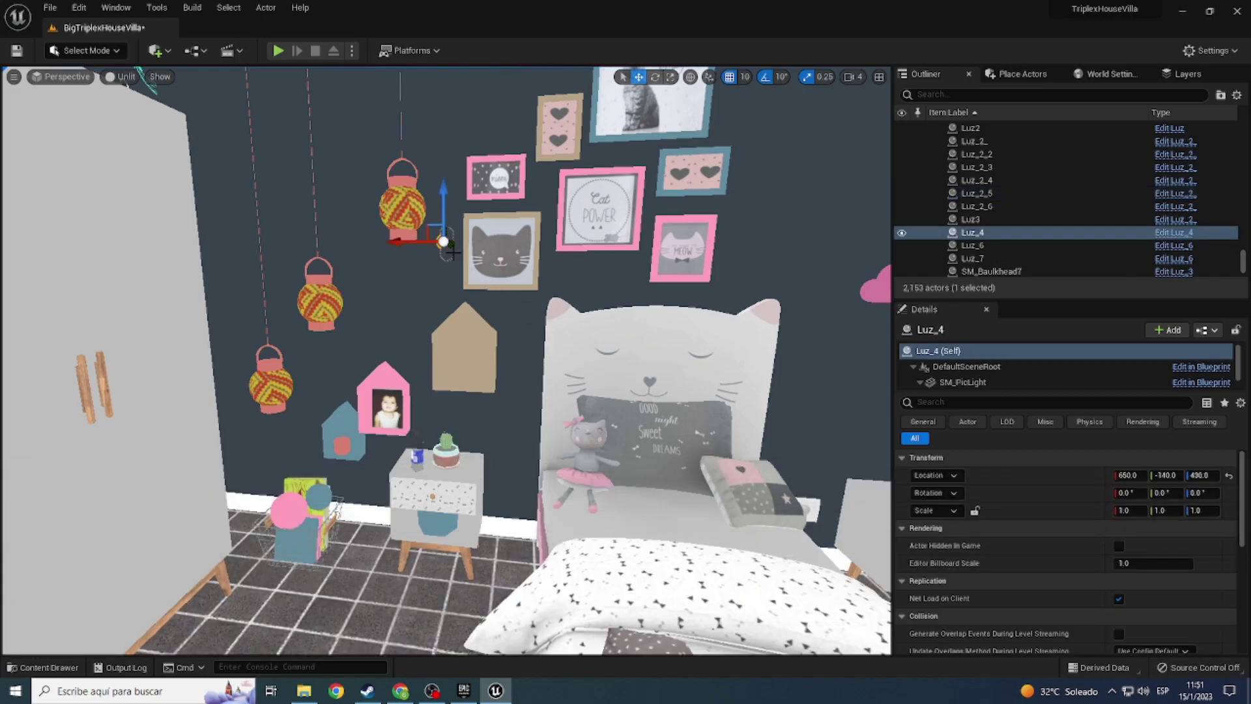
key("f")
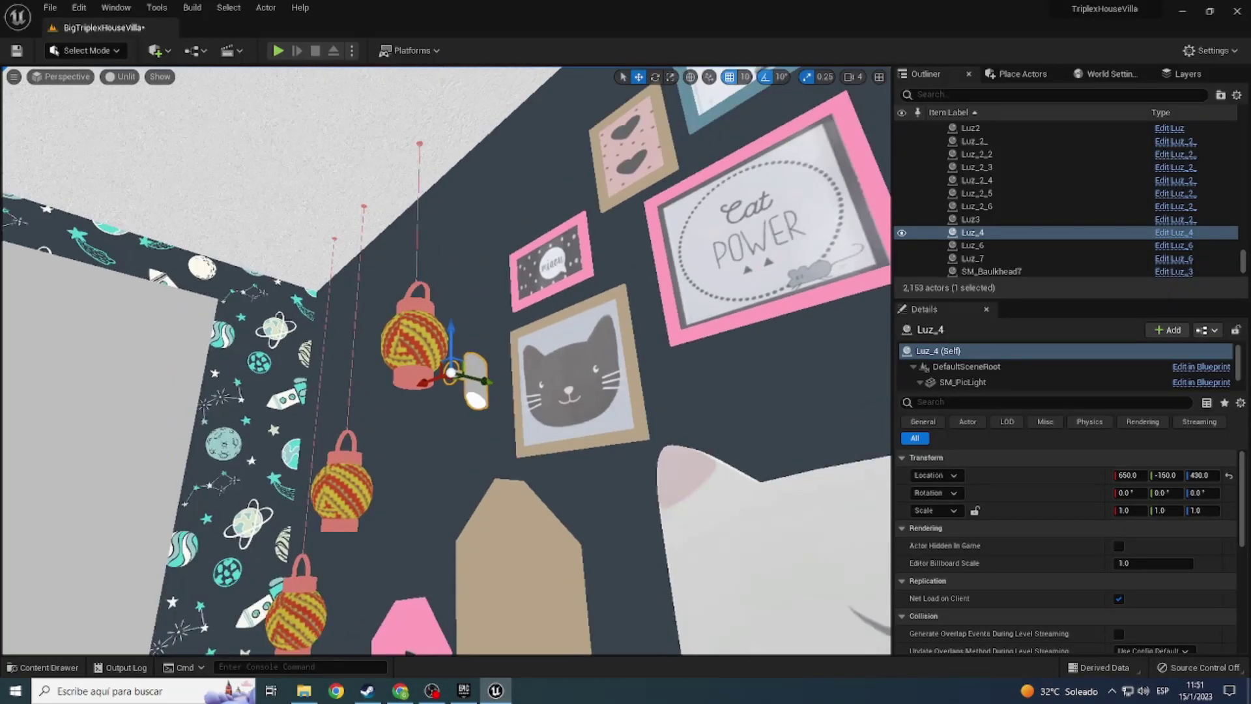
Step: Rotate the sconce 180° to face the room, slide it along Y, and undo an X move
key("e")
scroll(477, 293, "up", 5)
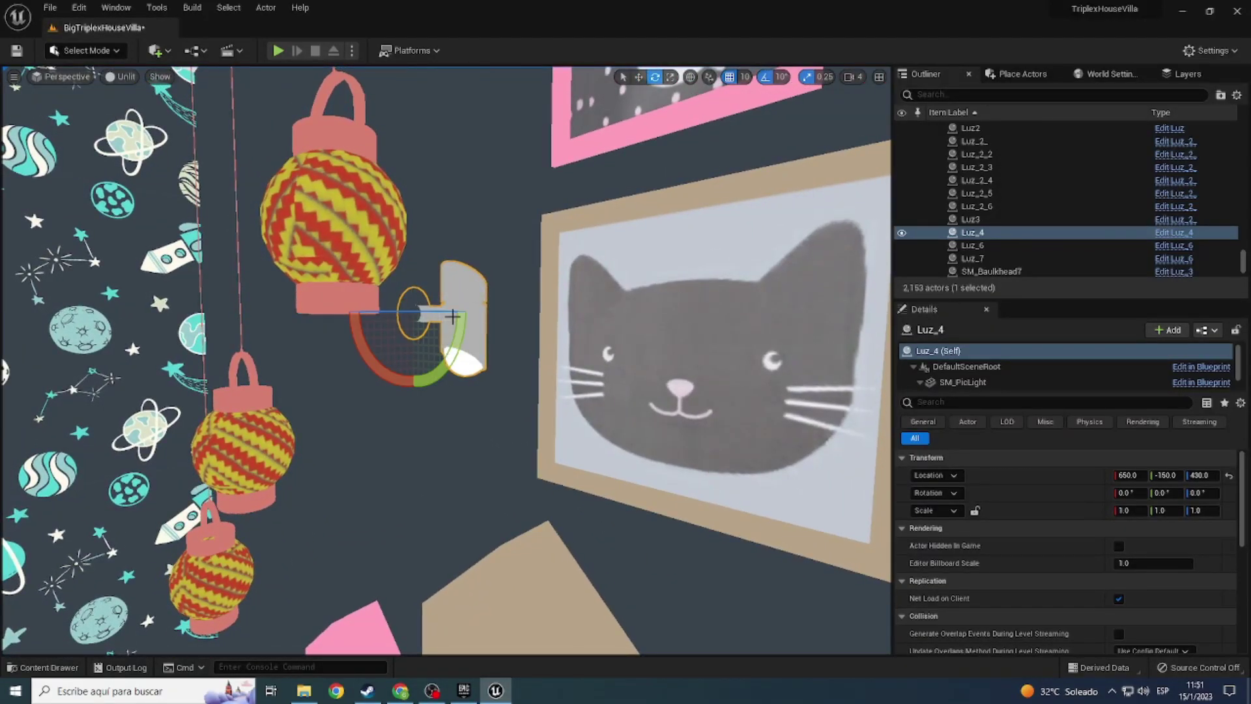
left_click_drag(432, 312, 490, 314)
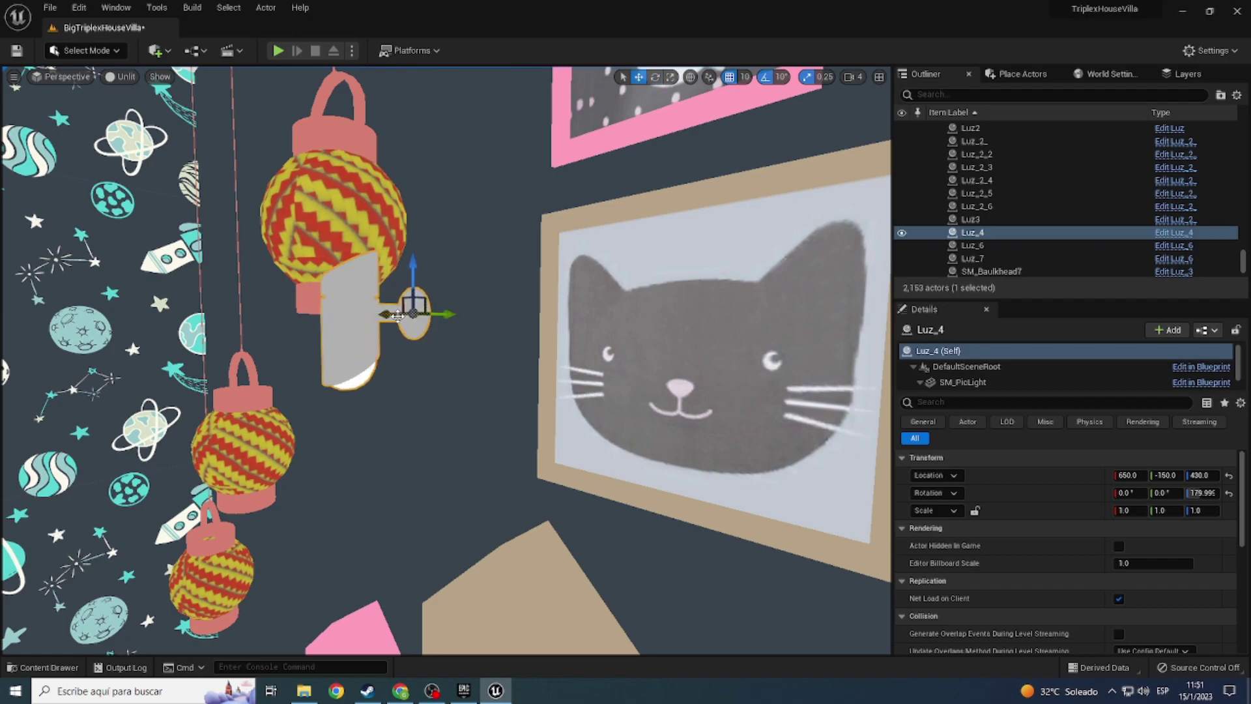
mouse_move(439, 317)
left_mouse_down()
mouse_move(546, 317)
mouse_move(482, 317)
left_mouse_up()
right_click_drag(482, 316, 509, 320)
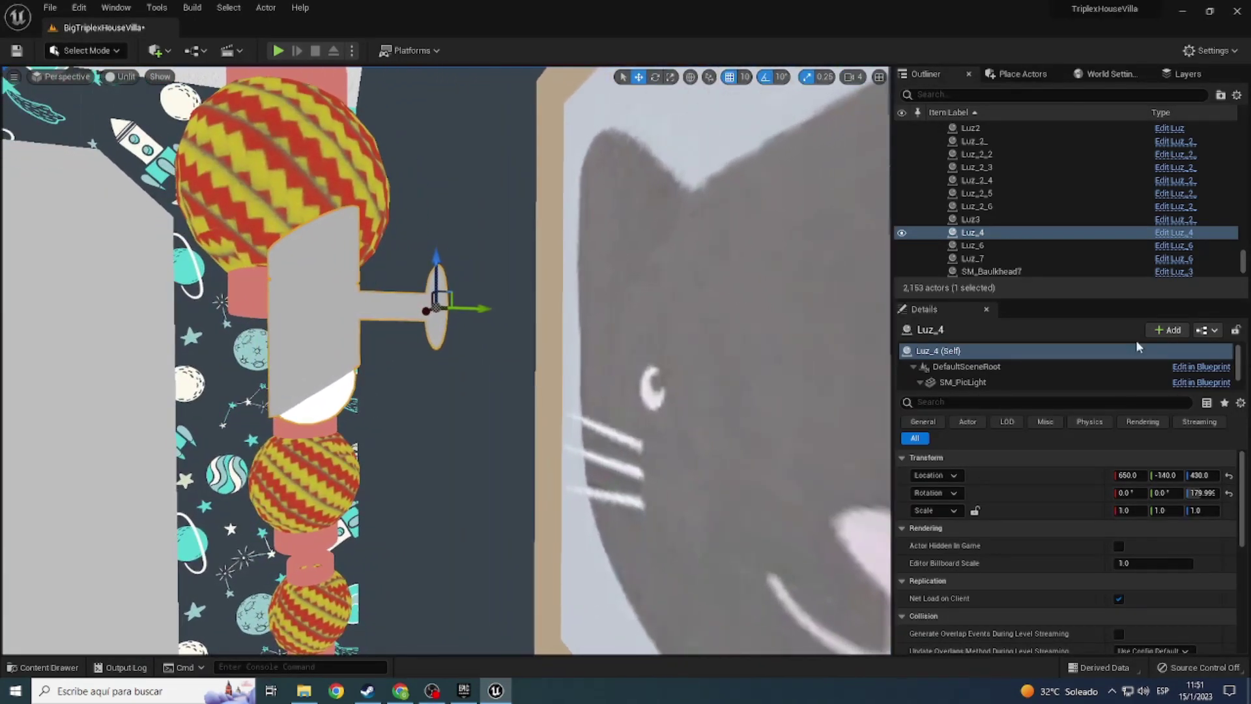
mouse_move(1127, 475)
left_mouse_down()
mouse_move(1110, 475)
mouse_move(1166, 475)
left_mouse_up()
key("ctrl+z")
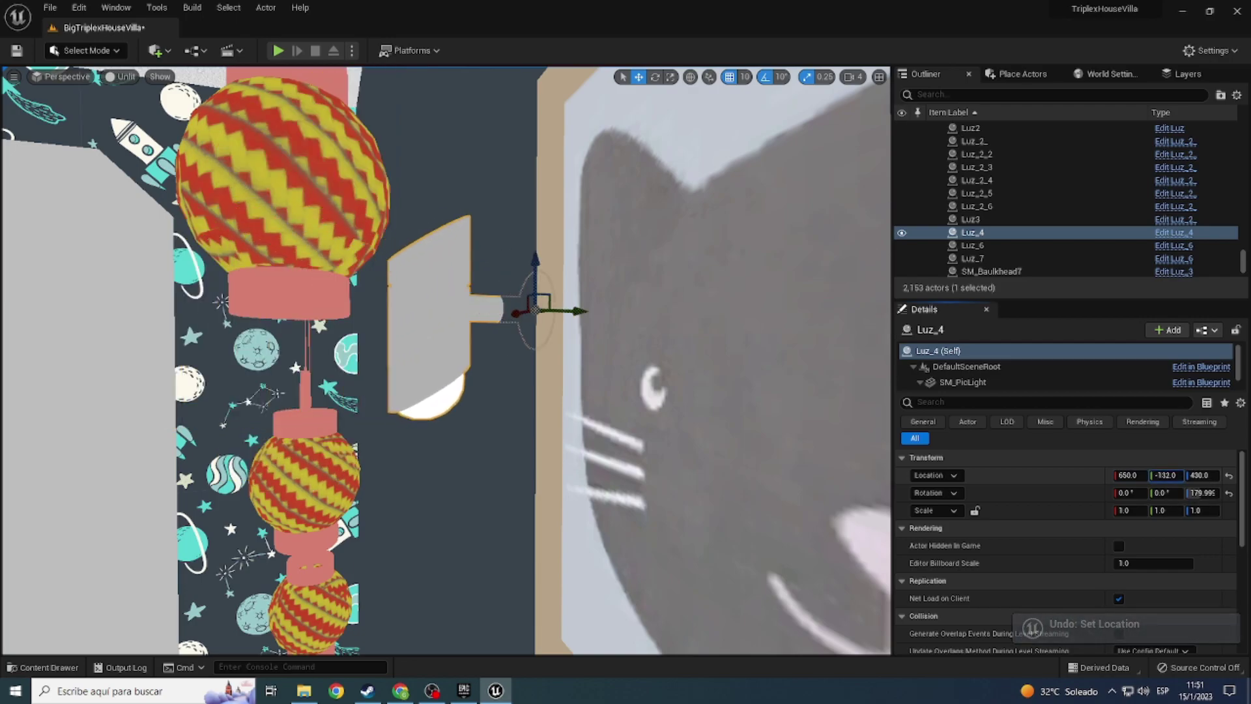
scroll(456, 326, "down", 6)
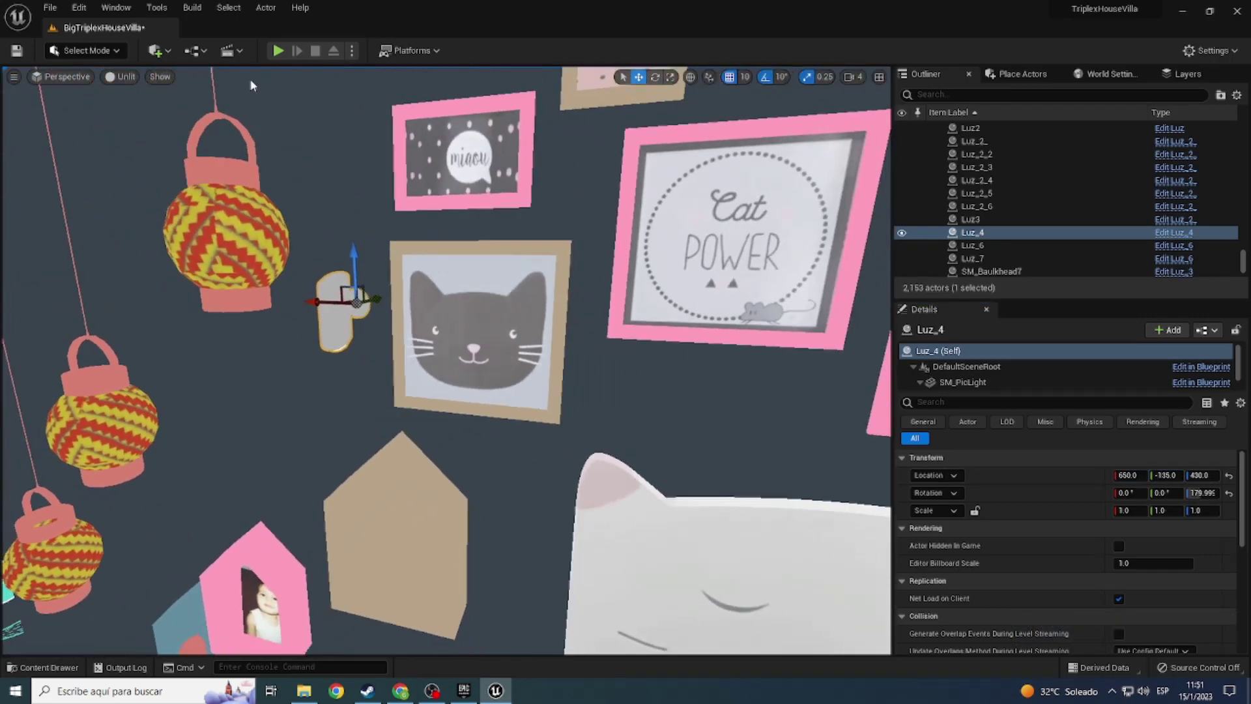
Step: Switch the viewport to Lit and Alt-drag a sconce copy further along the dark nursery wall
left_click(128, 76)
left_click(148, 115)
scroll(446, 359, "up", 5)
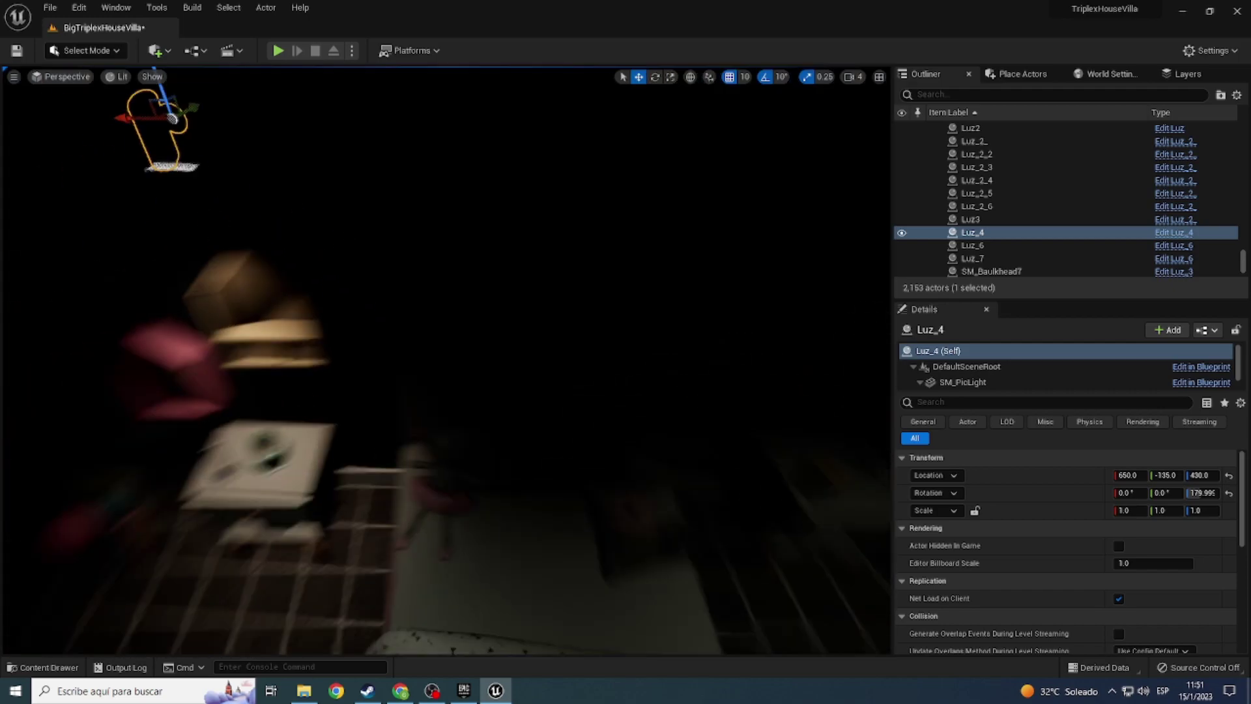
scroll(445, 359, "down", 5)
scroll(446, 359, "up", 5)
scroll(445, 359, "down", 5)
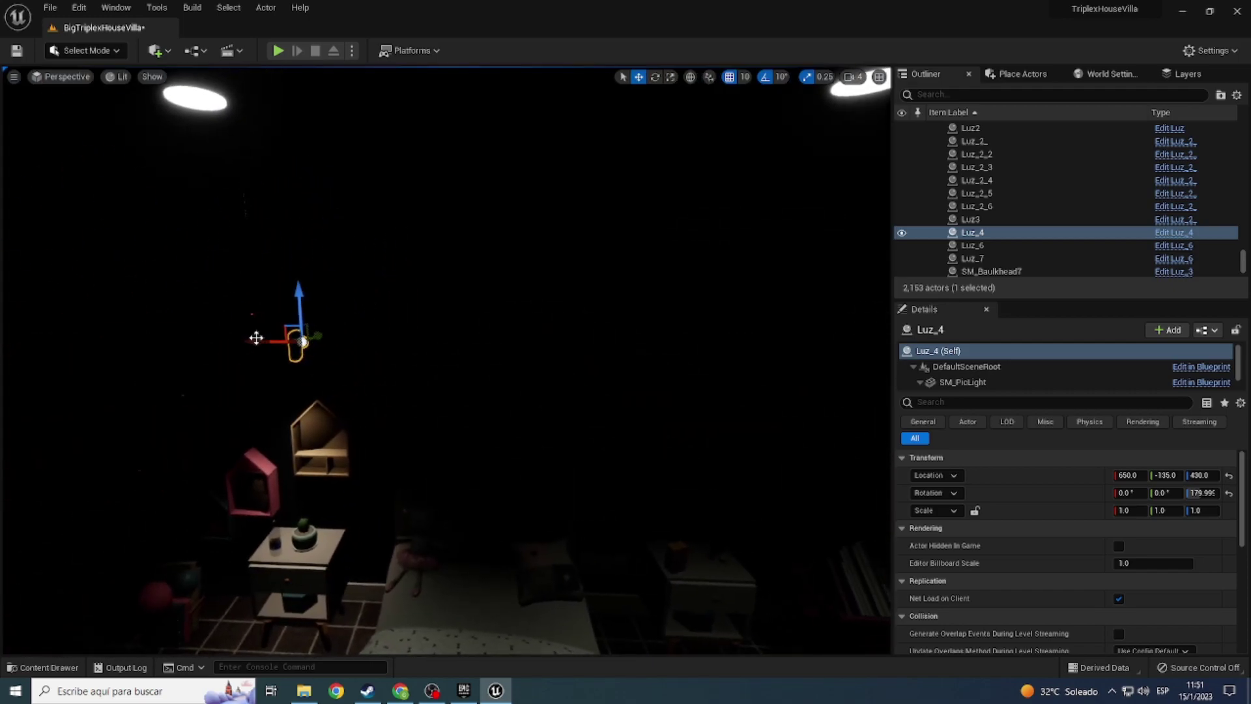
left_click_drag(258, 341, 595, 368, "alt")
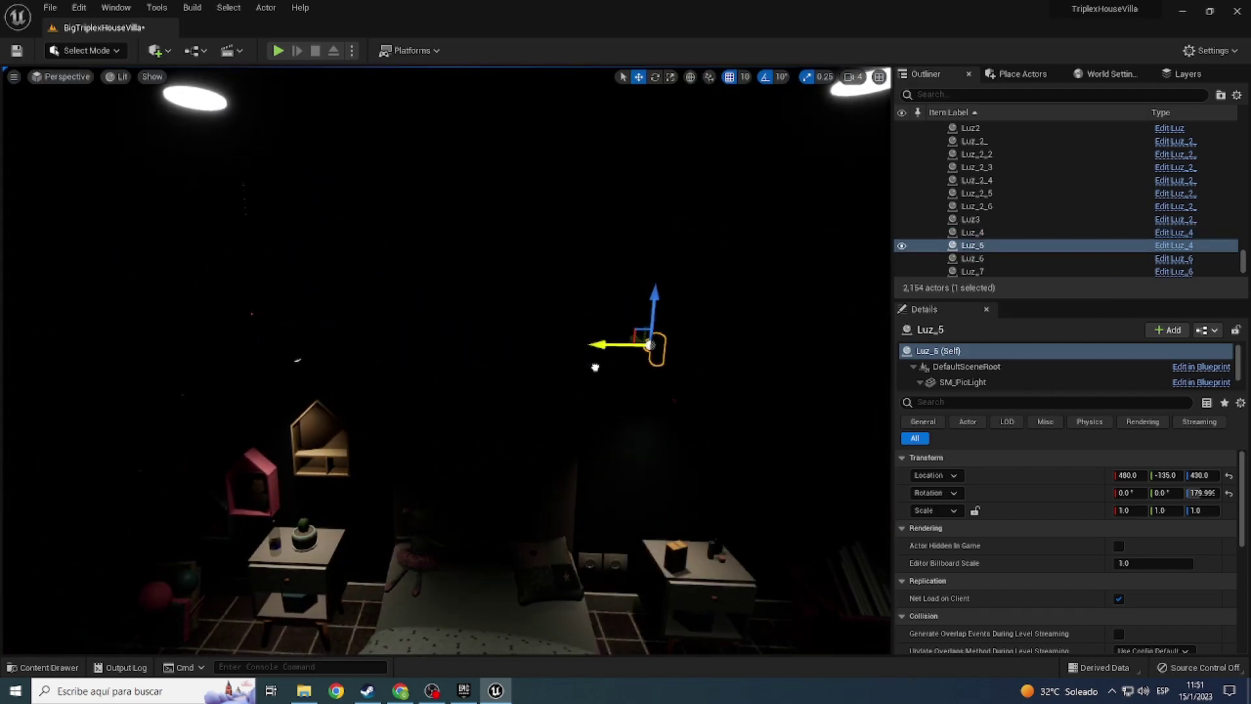
Step: Return the viewport to Unlit and duplicate another sconce nearer the door
right_click_drag(614, 369, 749, 365)
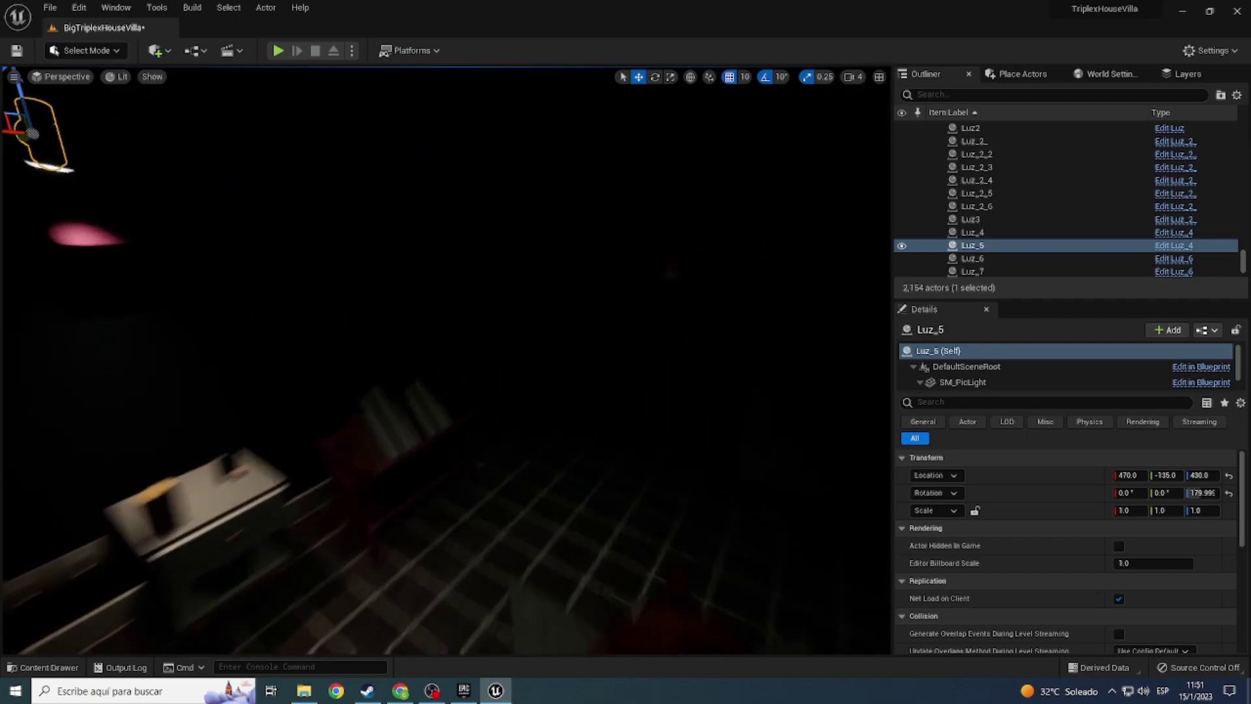
right_click_drag(253, 300, 253, 300)
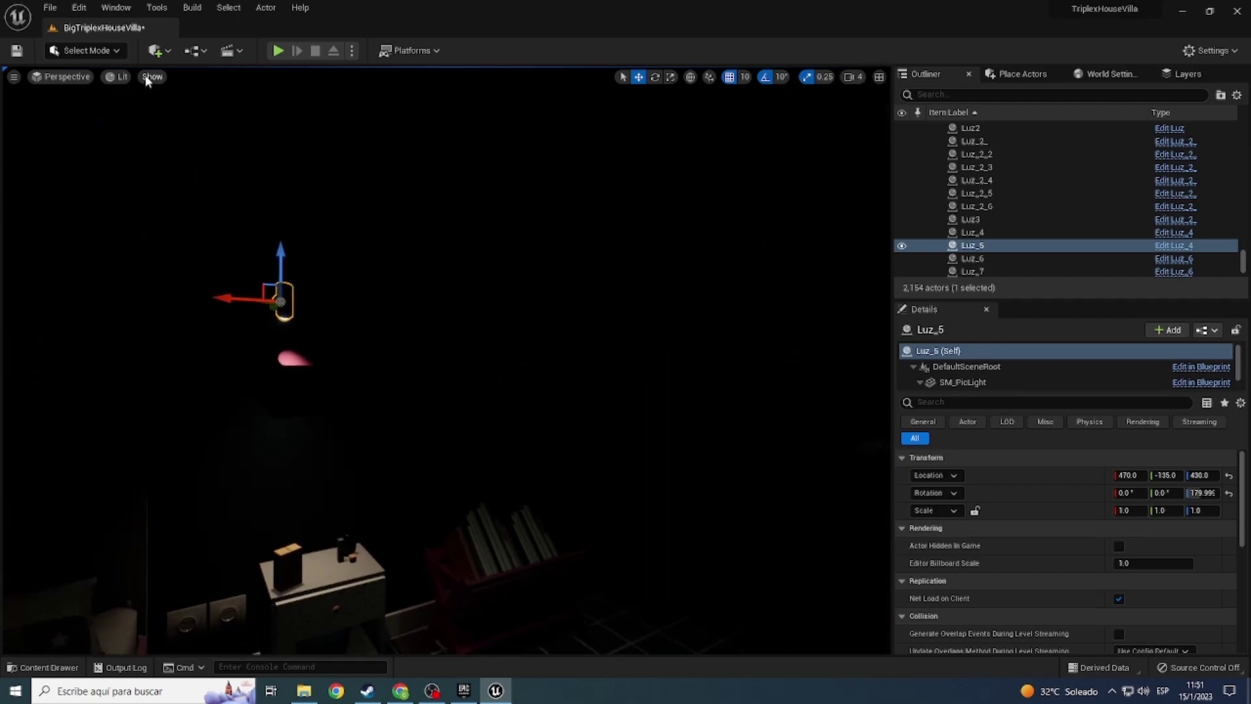
left_click(117, 76)
left_click(120, 127)
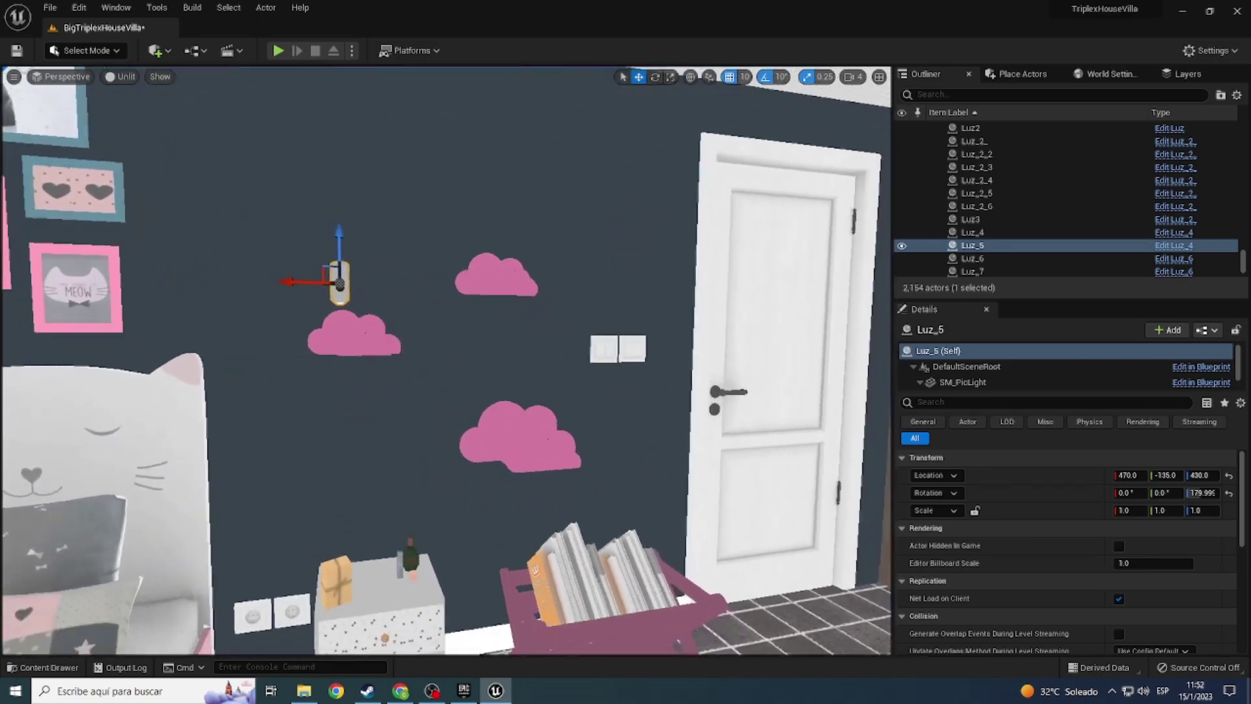
scroll(314, 281, "down", 3)
left_click_drag(305, 294, 565, 326, "alt")
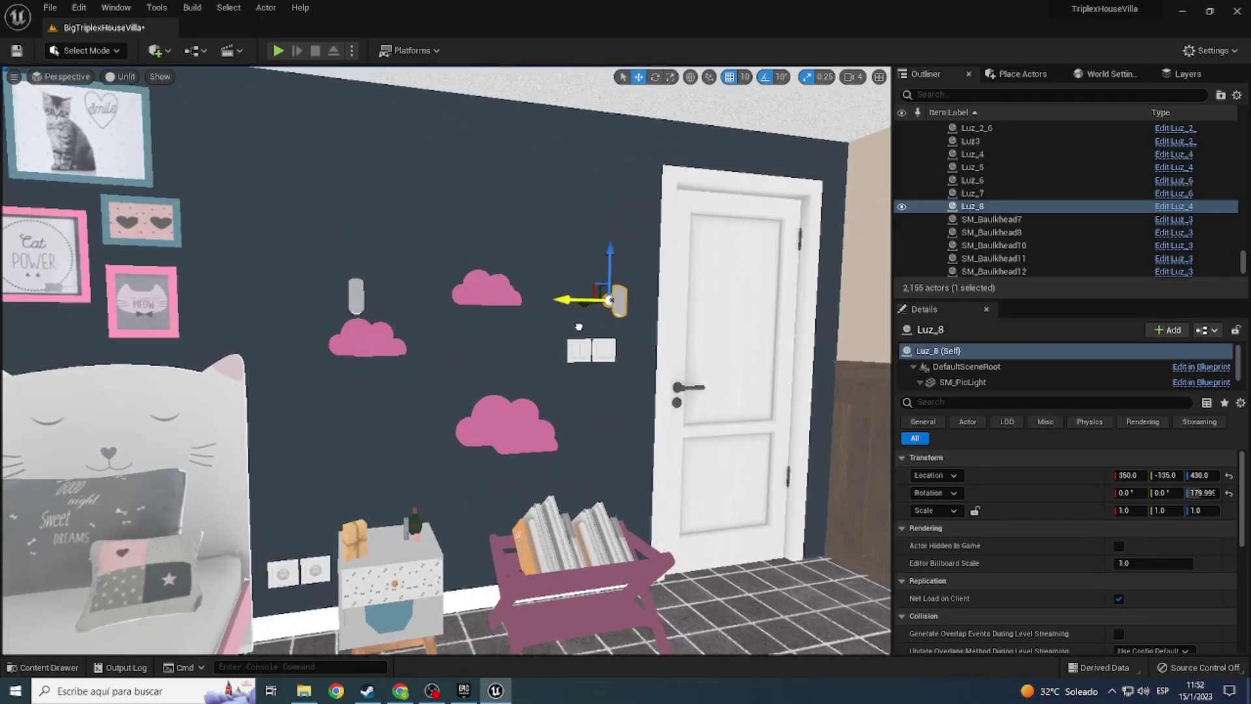
Step: Place one more sconce copy, Luz_9, beside the 2020 calendar at 270, -265, 430
right_click_drag(578, 326, 197, 281)
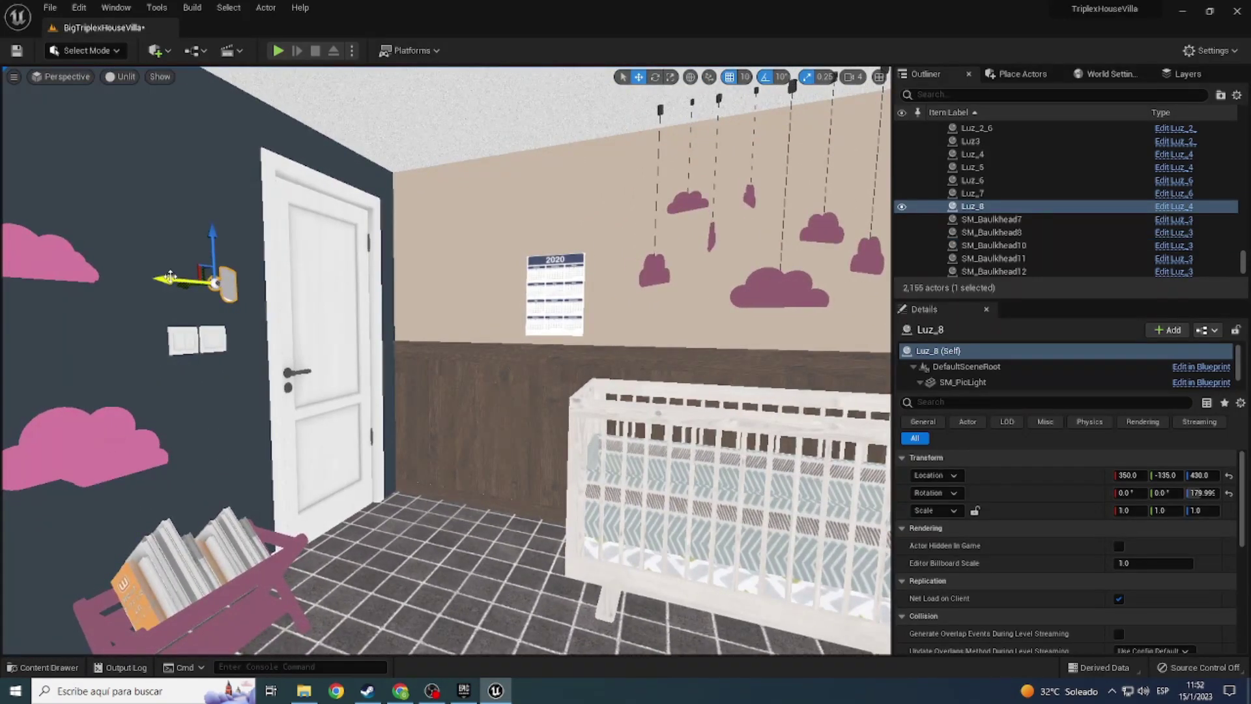
left_click_drag(183, 289, 189, 289, "alt")
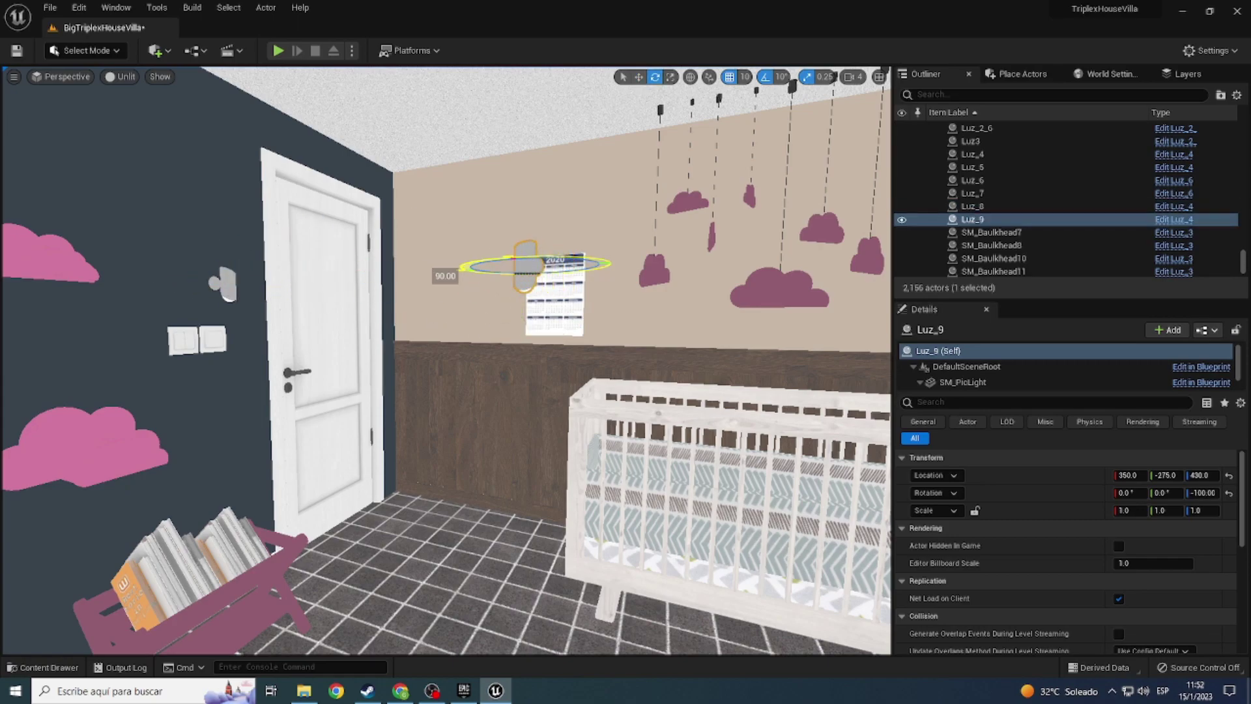
key("w")
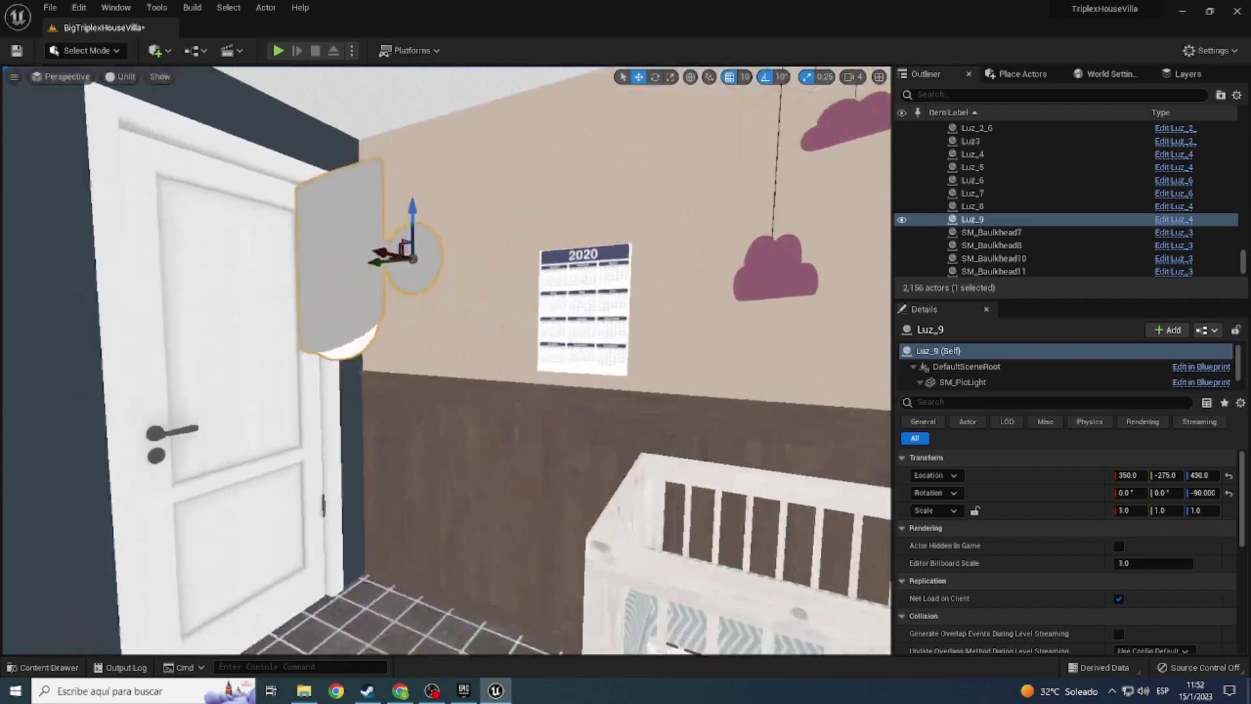
right_click_drag(566, 256, 282, 306)
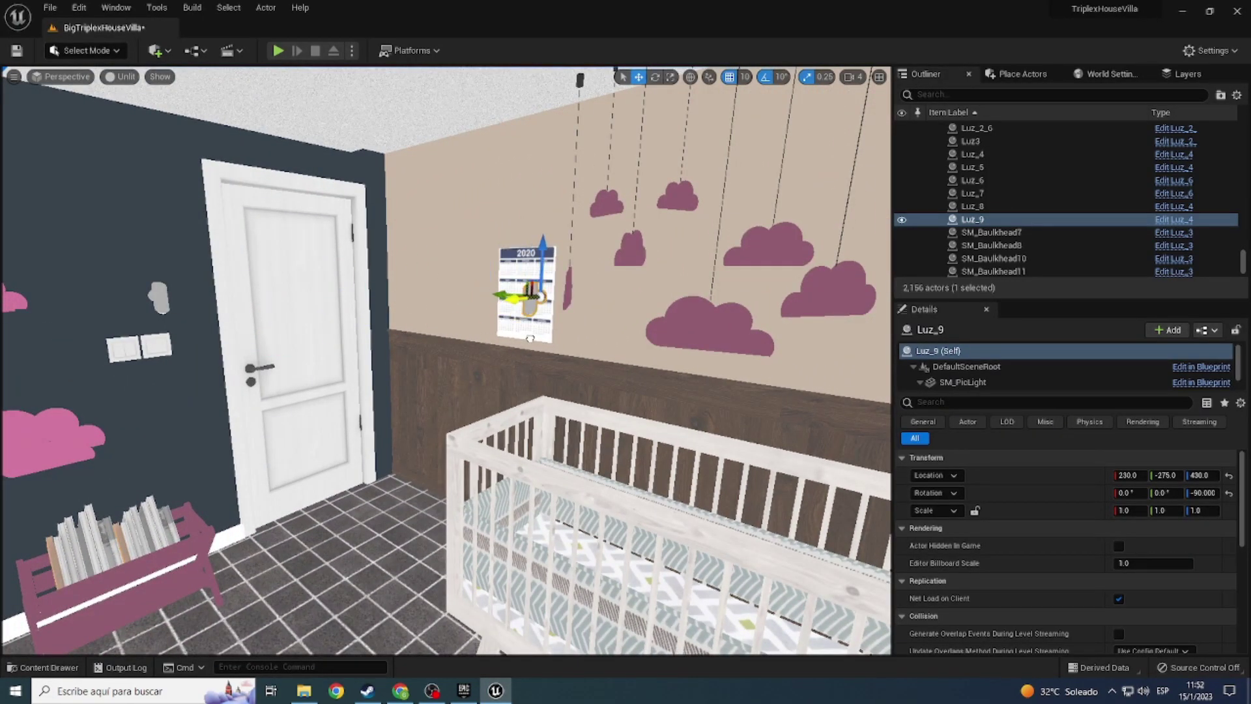
scroll(587, 335, "up", 3)
scroll(589, 322, "up", 3)
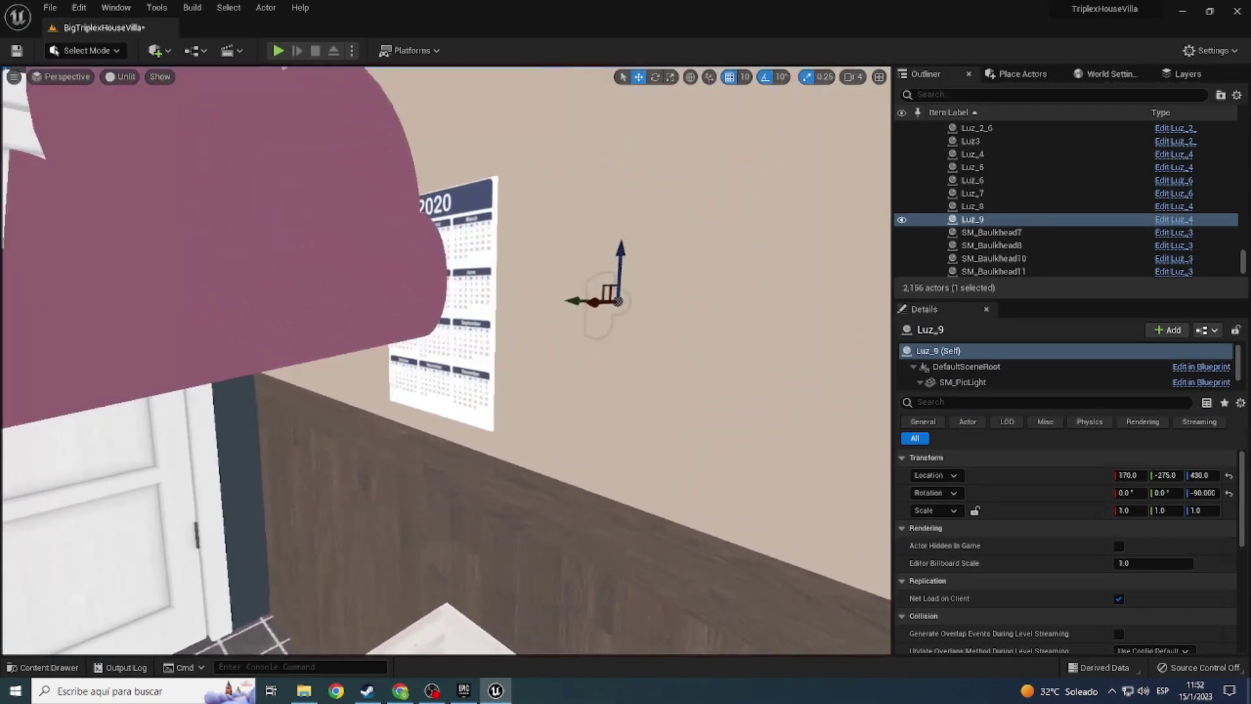
scroll(595, 306, "up", 2)
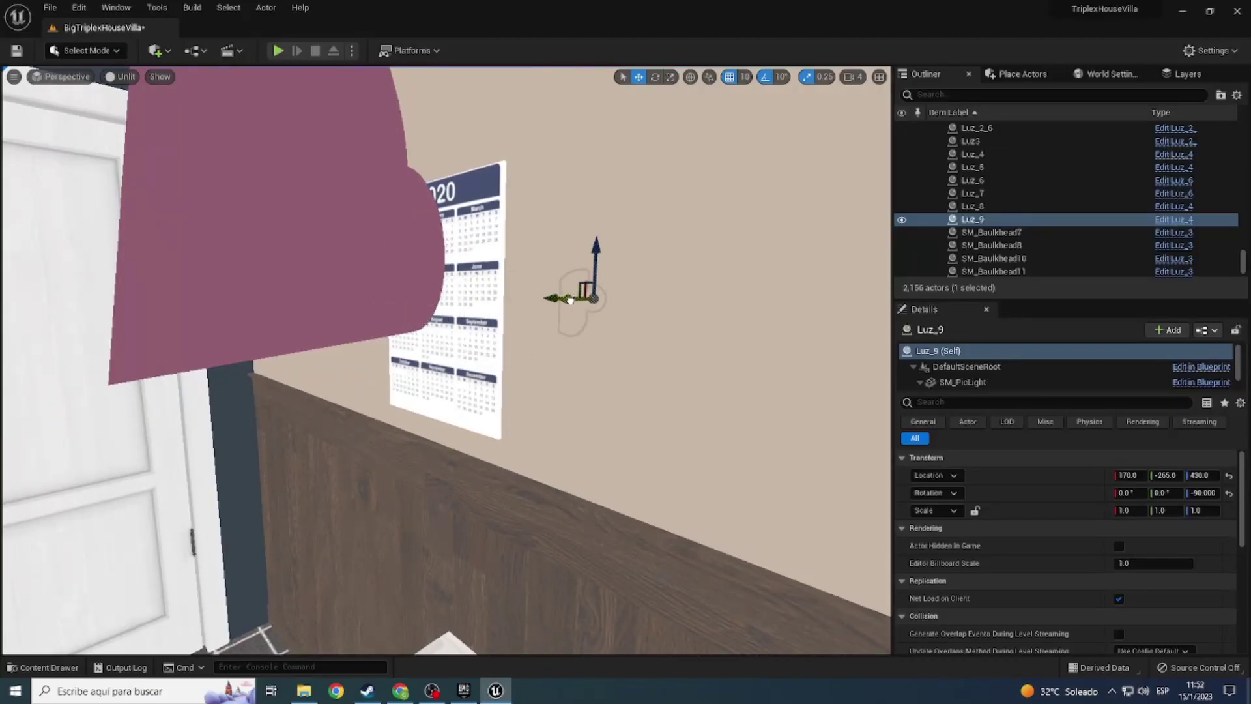
scroll(624, 311, "down", 5)
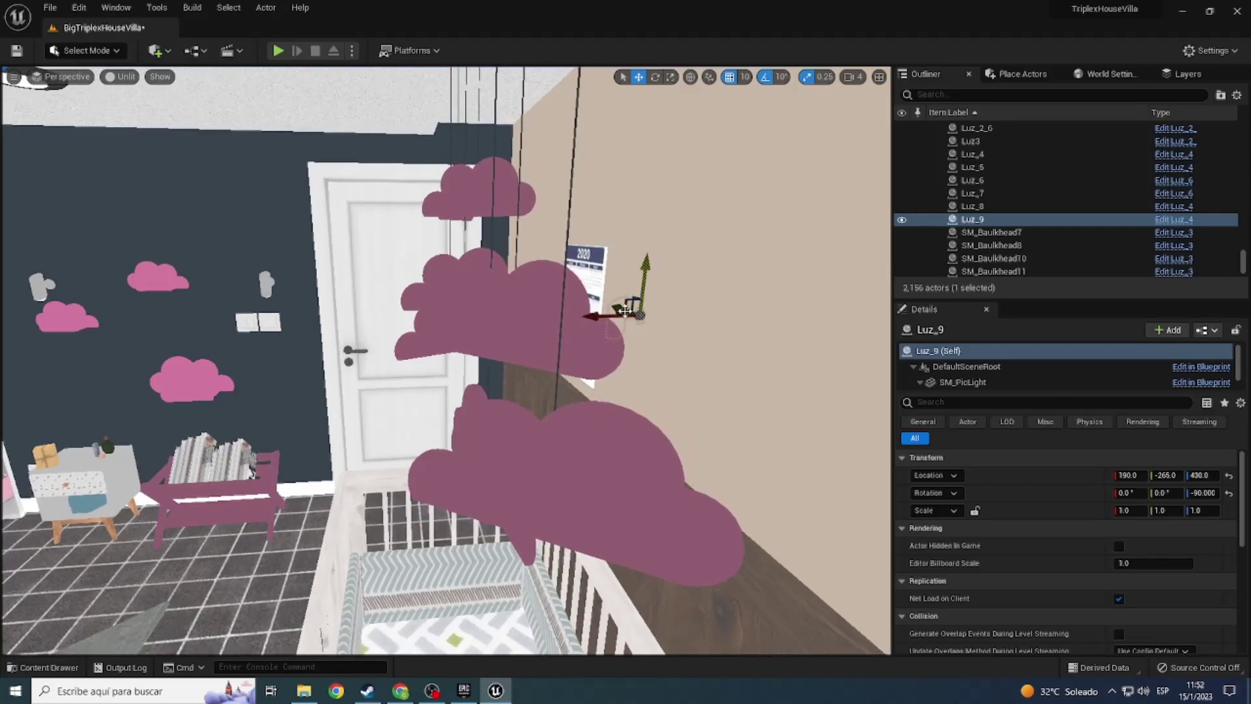
scroll(554, 318, "up", 5)
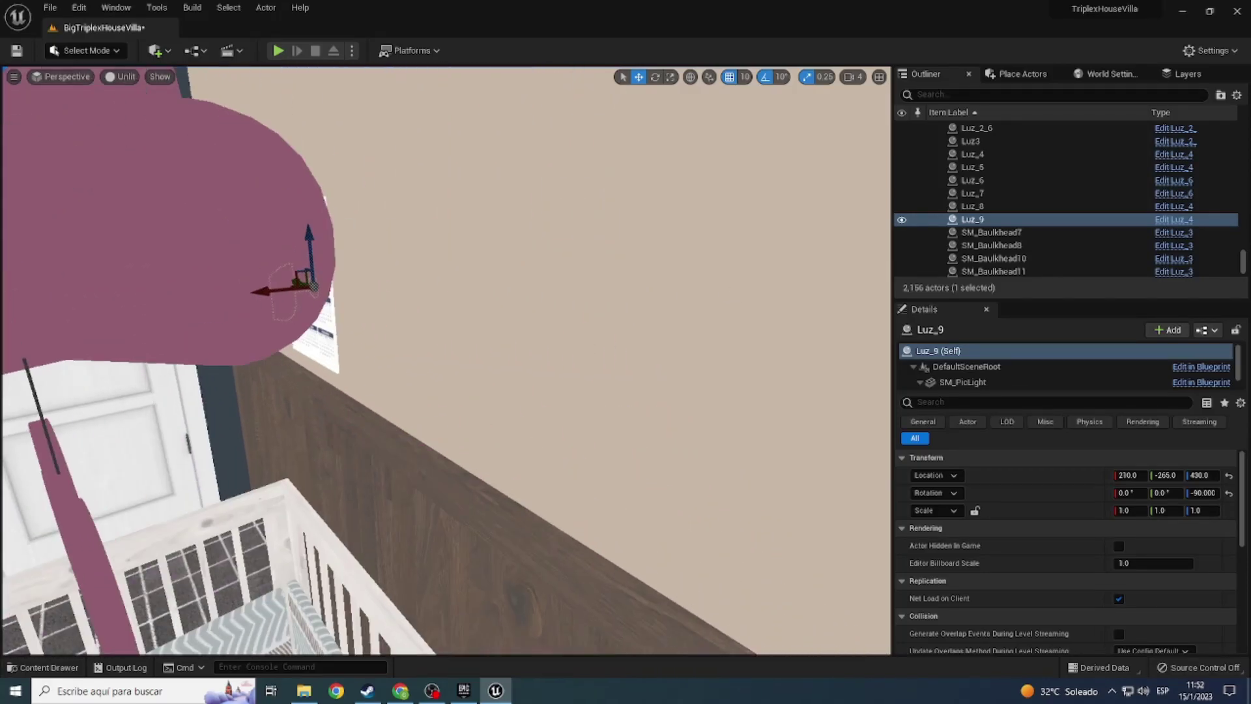
scroll(554, 318, "down", 3)
scroll(554, 319, "up", 4)
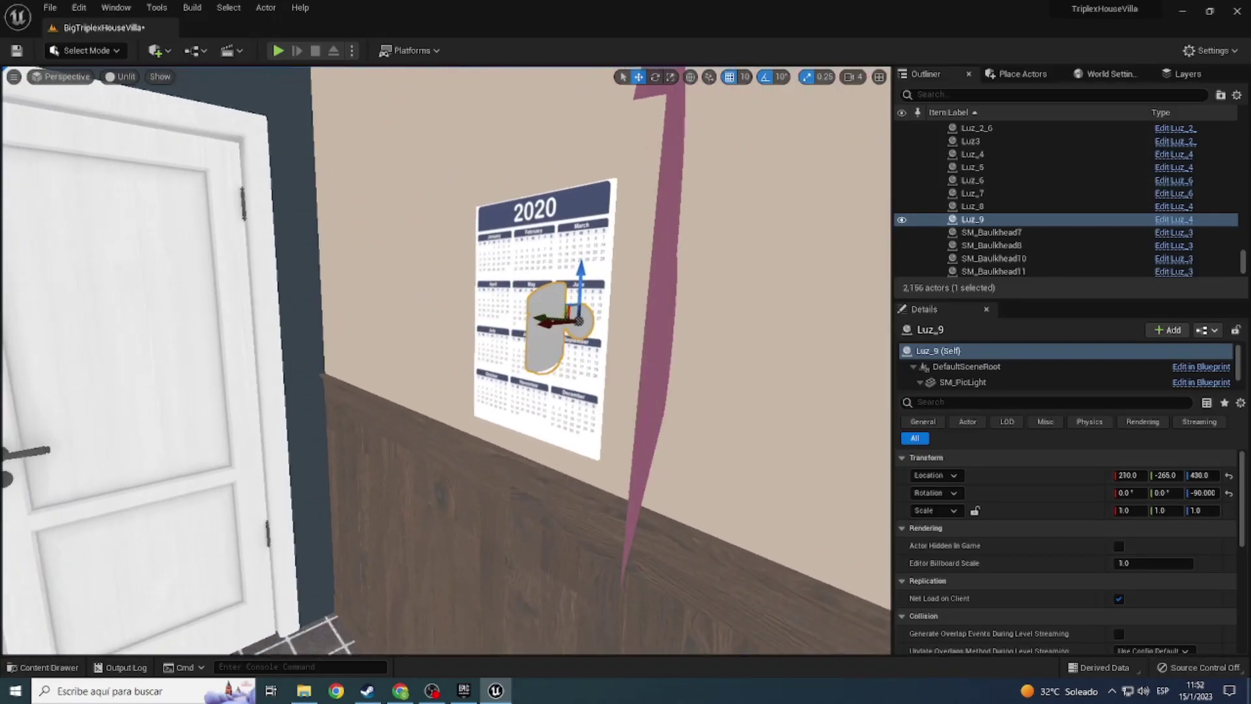
scroll(579, 319, "down", 2)
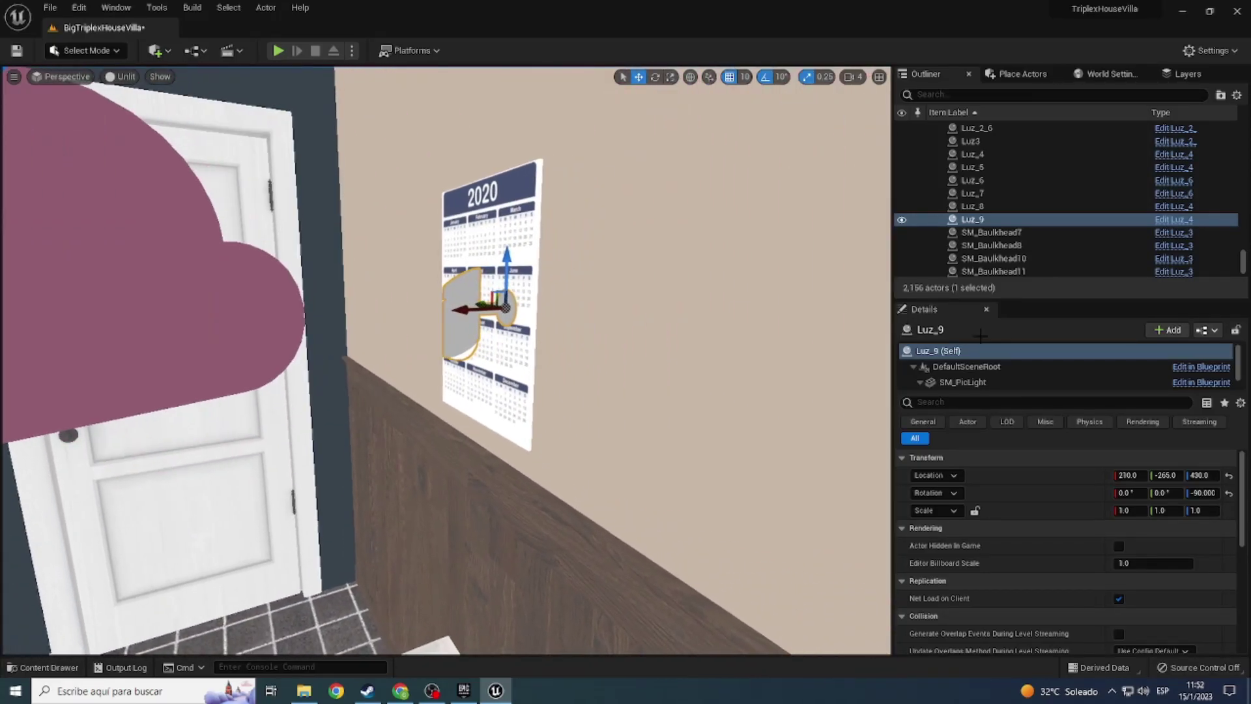
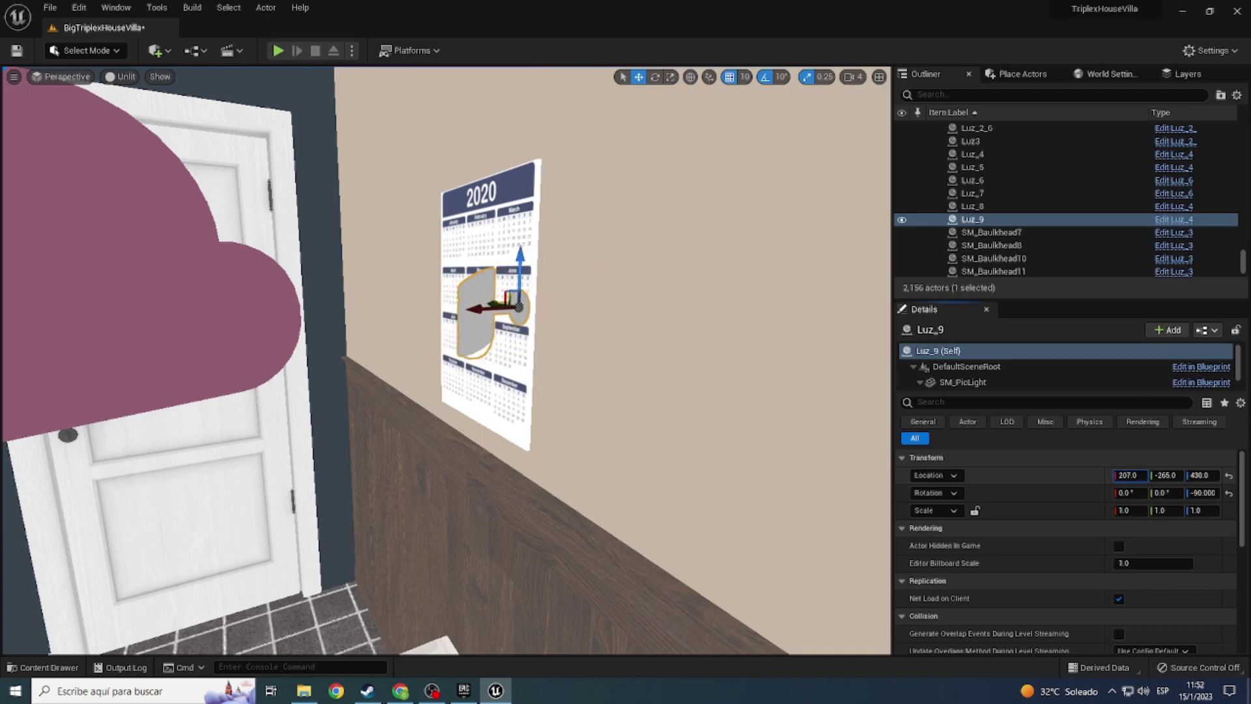
Step: Alt-drag Luz_9 along the nursery wall to create Luz_10, and preview it in Lit mode
scroll(758, 402, "down", 3)
scroll(278, 285, "down", 2)
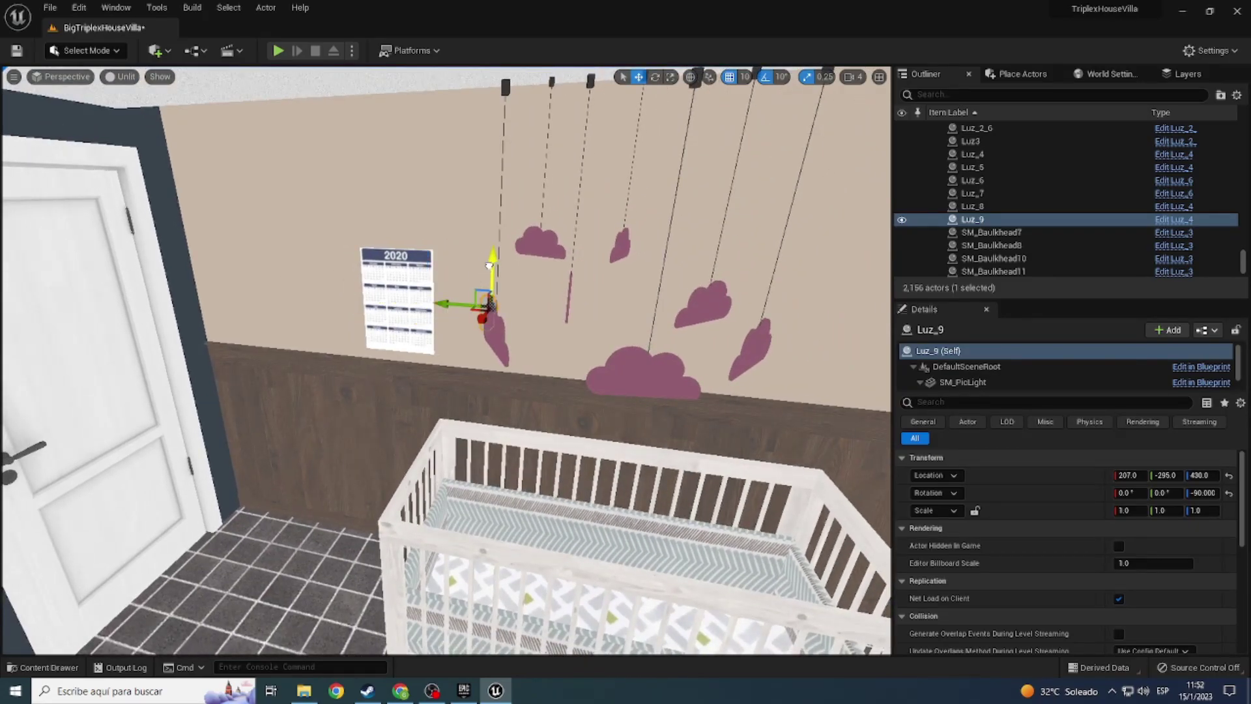
left_click_drag(455, 260, 638, 299, "alt")
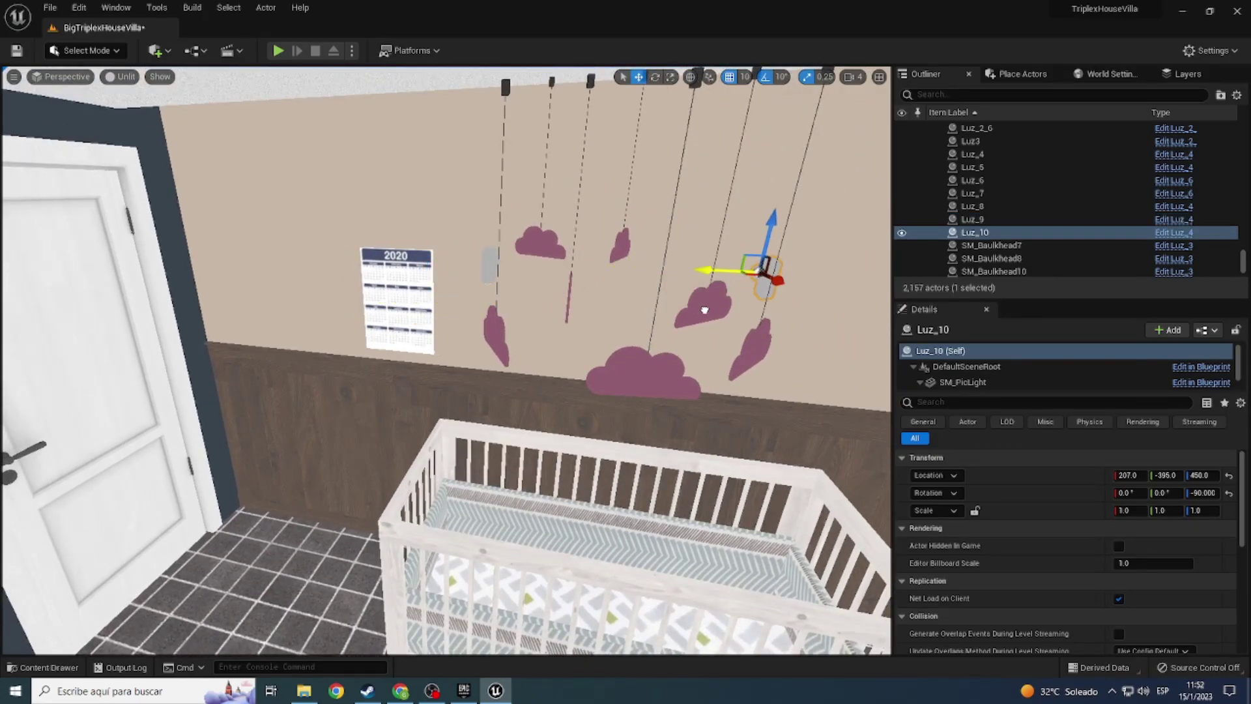
left_click(118, 79)
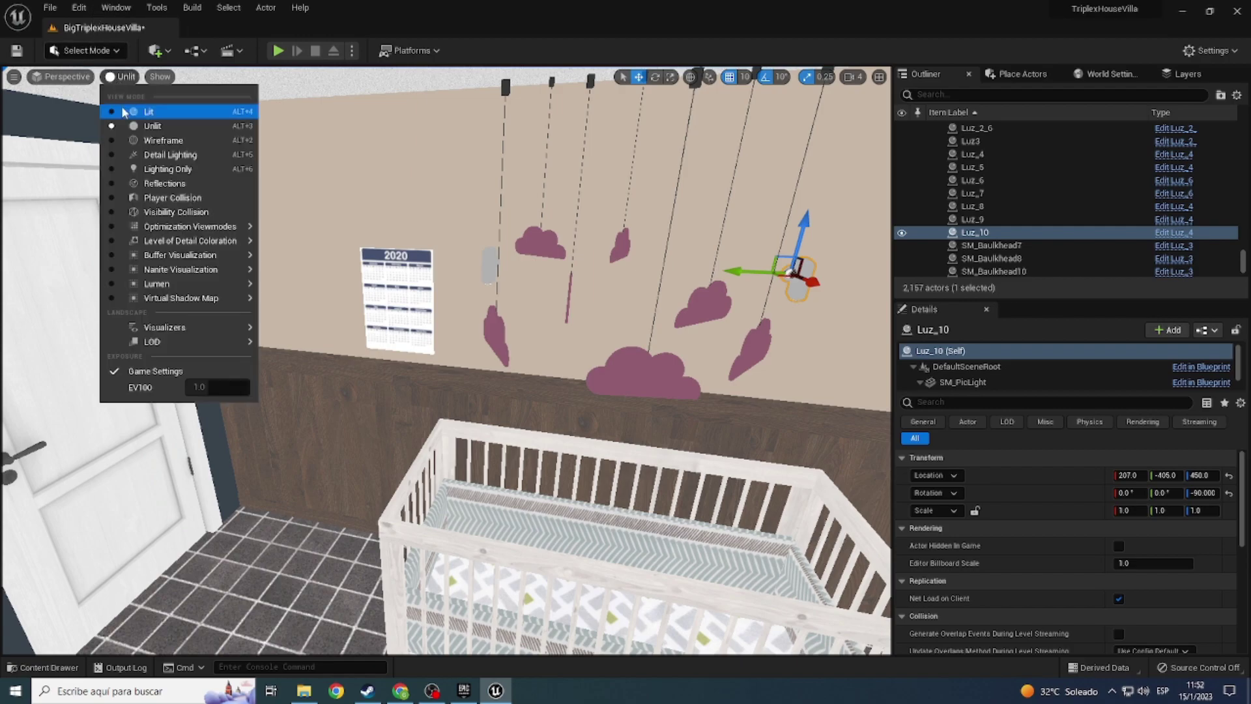
left_click(123, 106)
Step: Delete the stray Luz_11 copy and return the viewport to Unlit
scroll(391, 142, "down", 3)
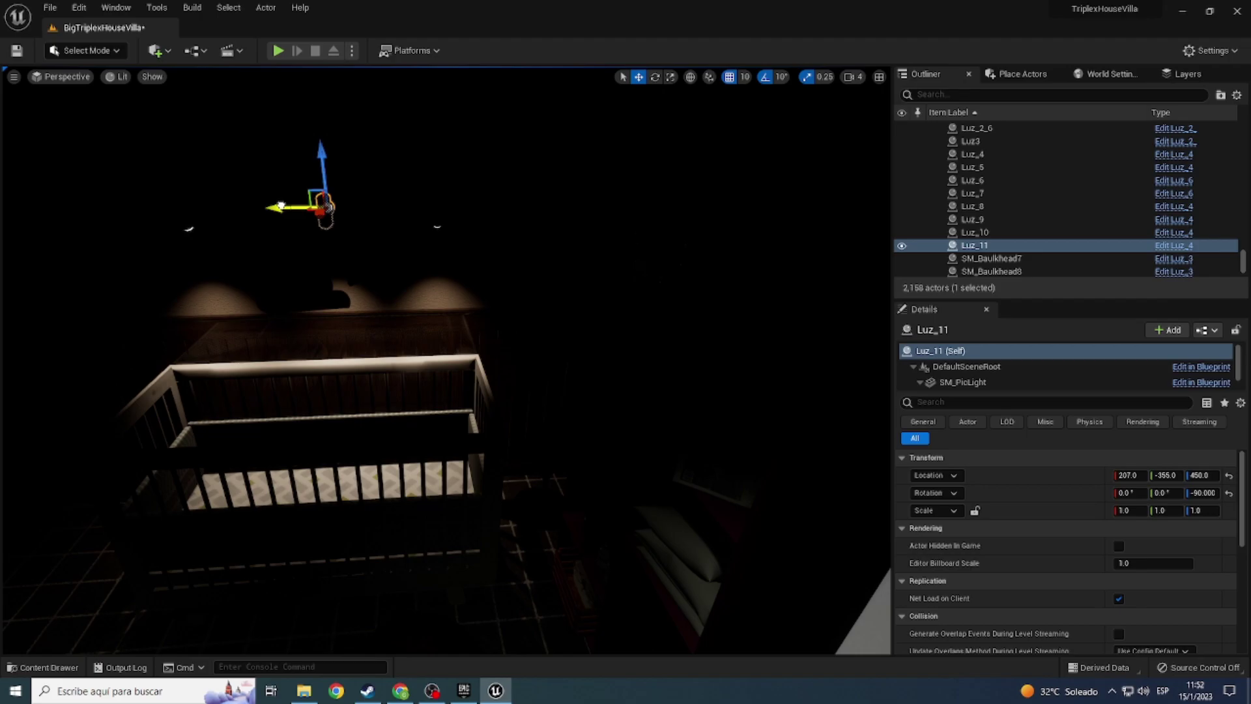
key("Delete")
left_click(119, 78)
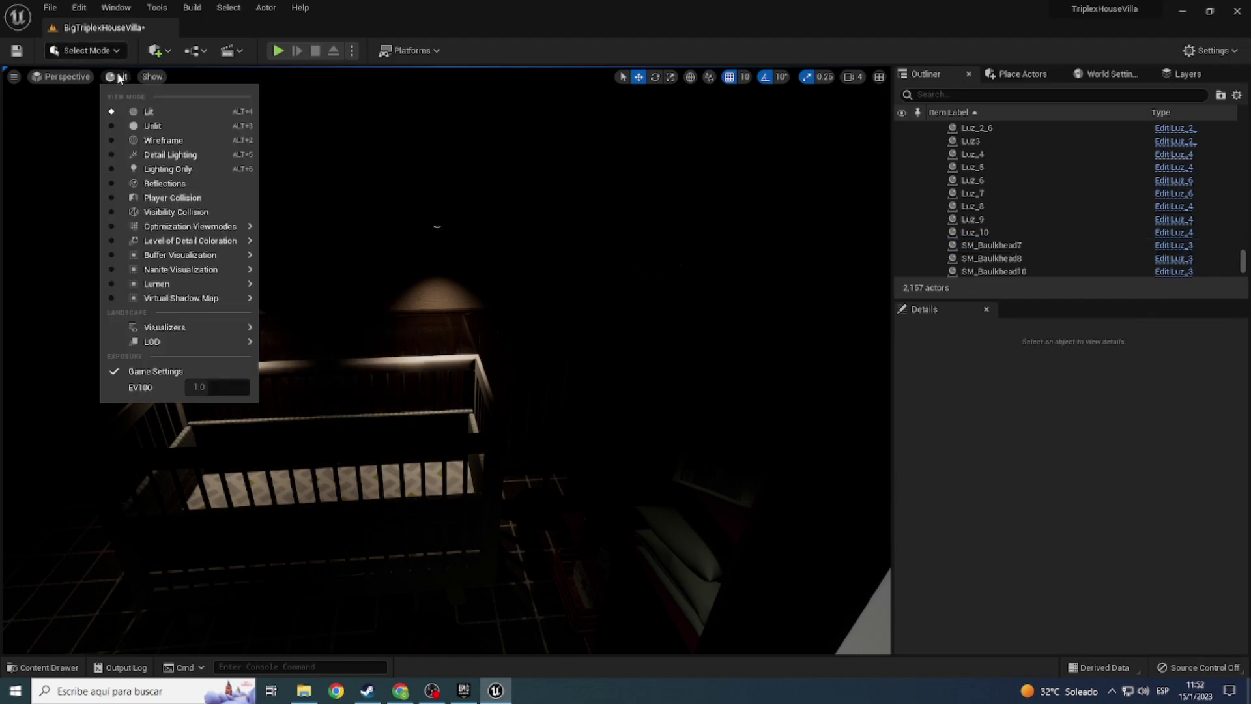
left_click(125, 125)
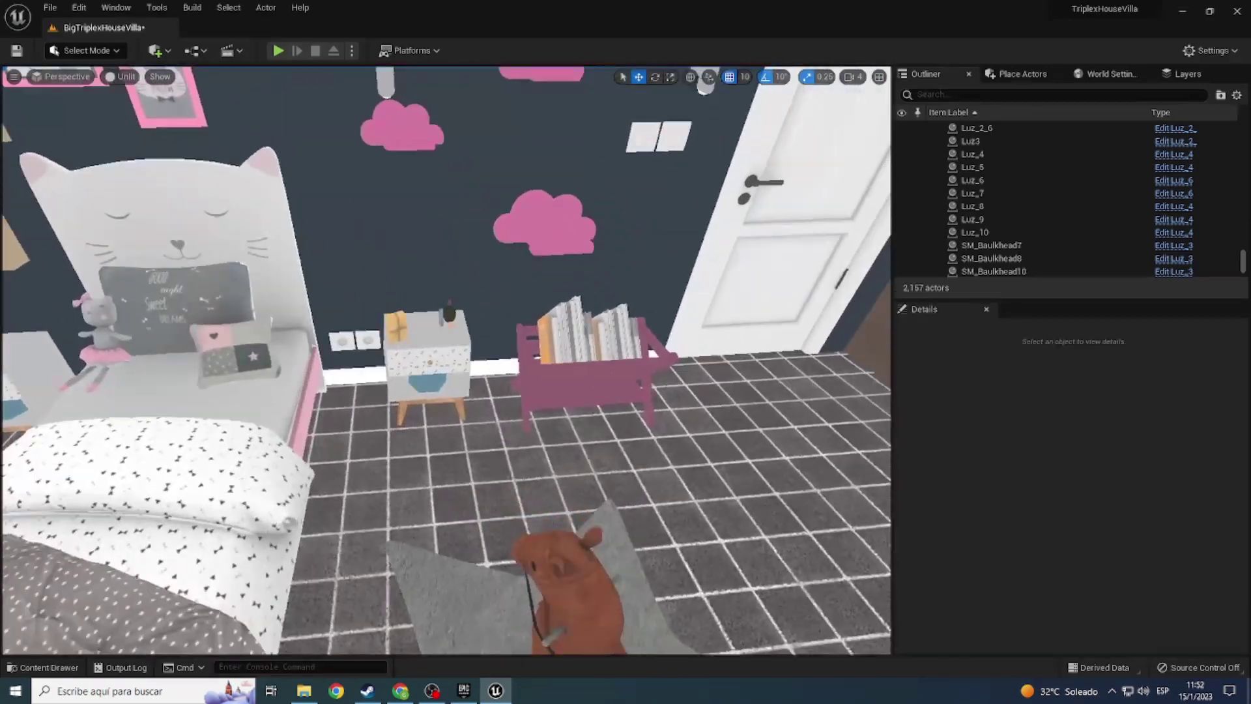
Step: Place the Luz5 table lamp on the bedside nightstand and view it under Lit lighting
left_click_drag(330, 572, 432, 331)
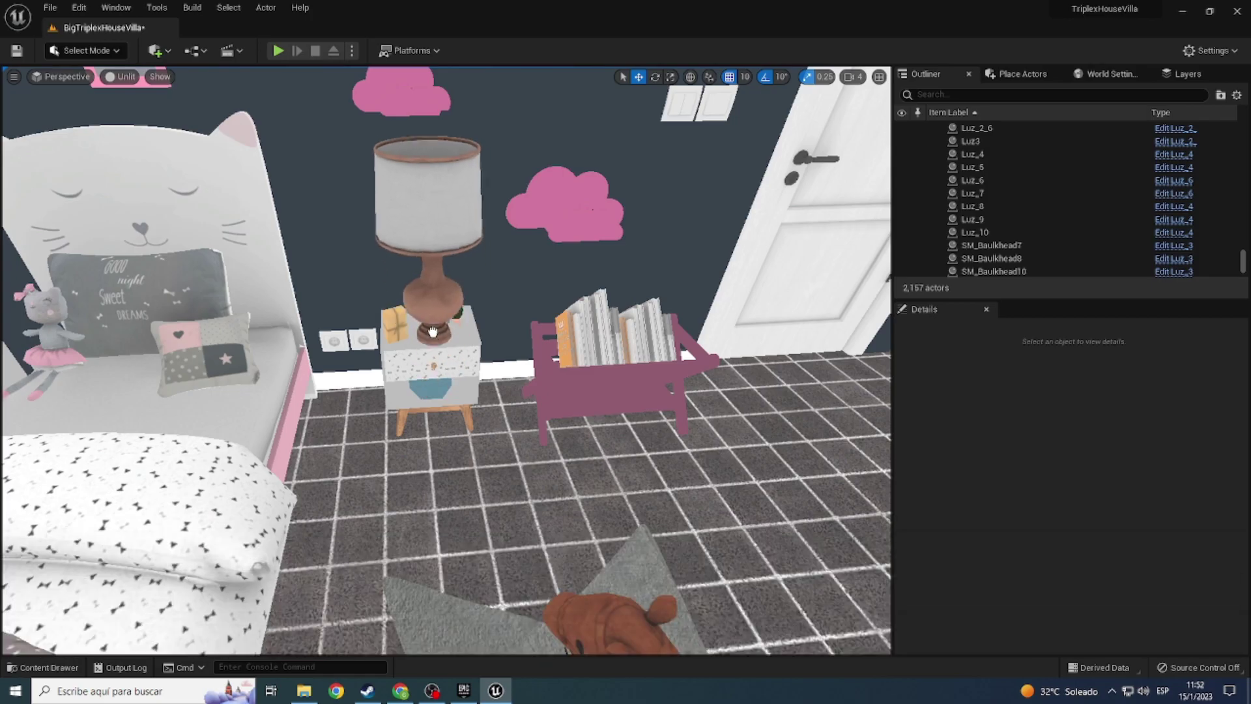
key("f")
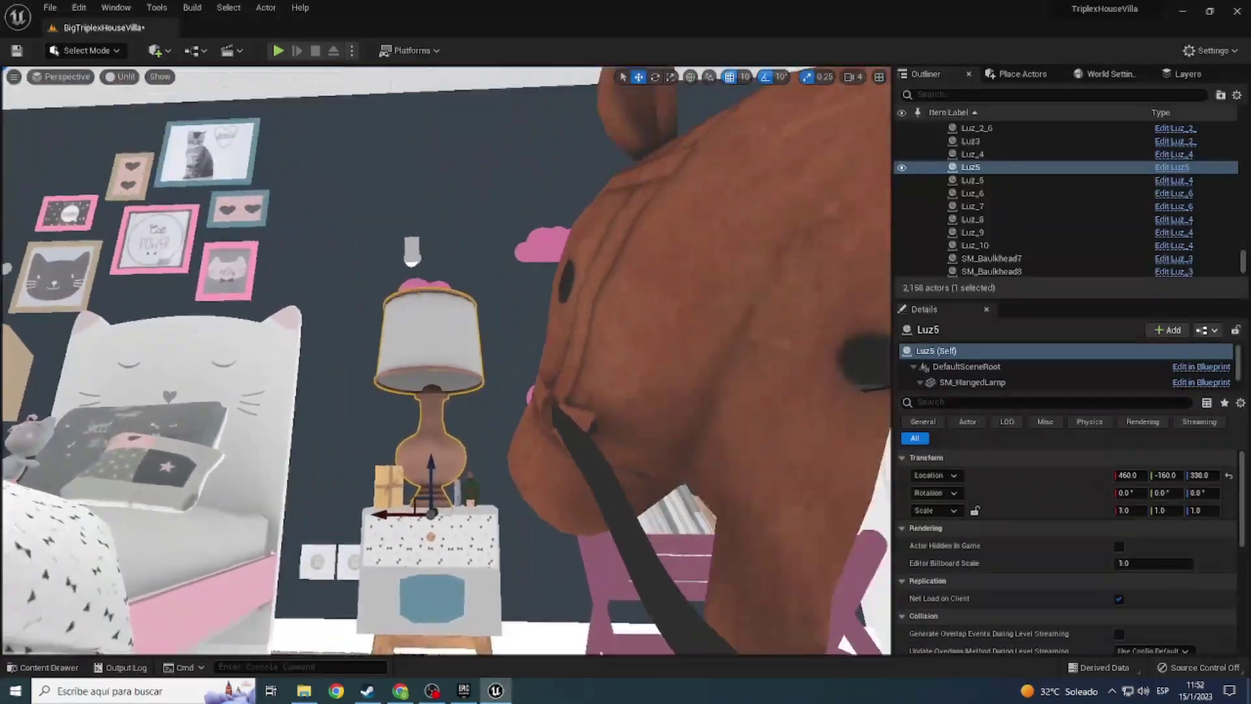
mouse_move(432, 332)
right_mouse_down()
mouse_move(456, 274)
mouse_move(365, 338)
right_mouse_up()
left_click(121, 76)
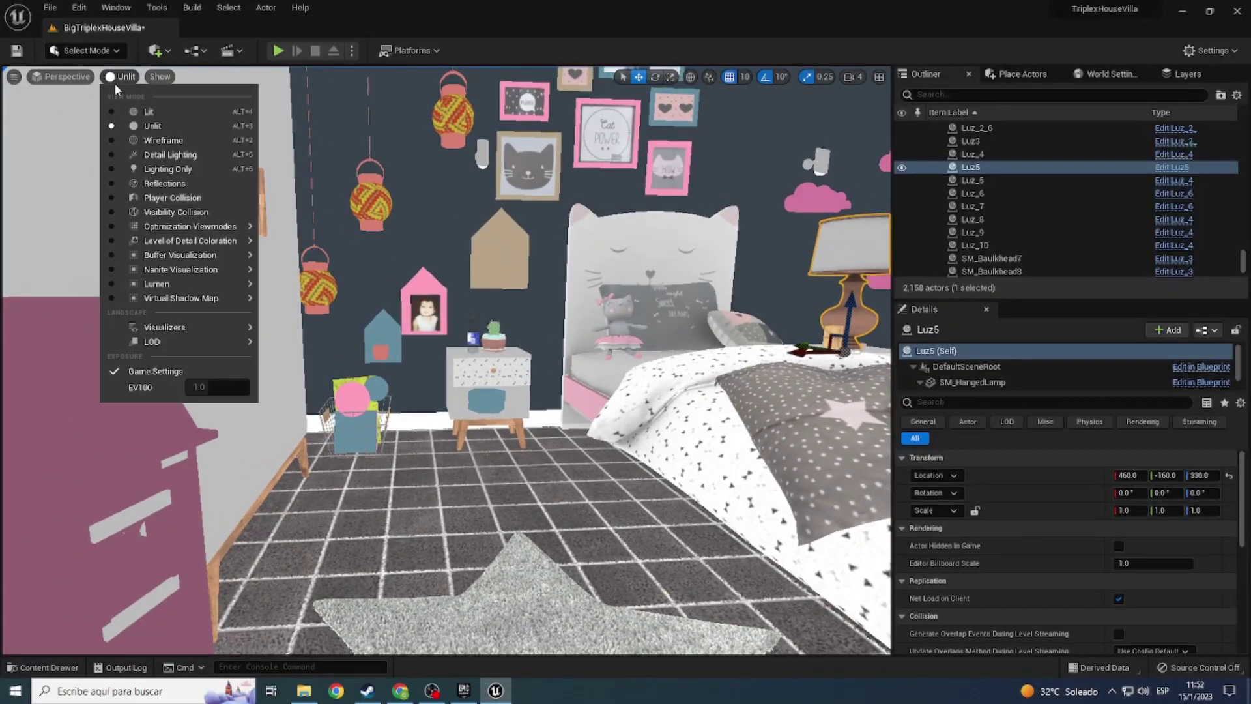
left_click(253, 202)
mouse_move(253, 202)
right_mouse_down()
mouse_move(365, 215)
mouse_move(293, 221)
right_mouse_up()
Step: Delete lights Luz_5 and Luz_4, then start playing the level with Alt+P
key("Delete")
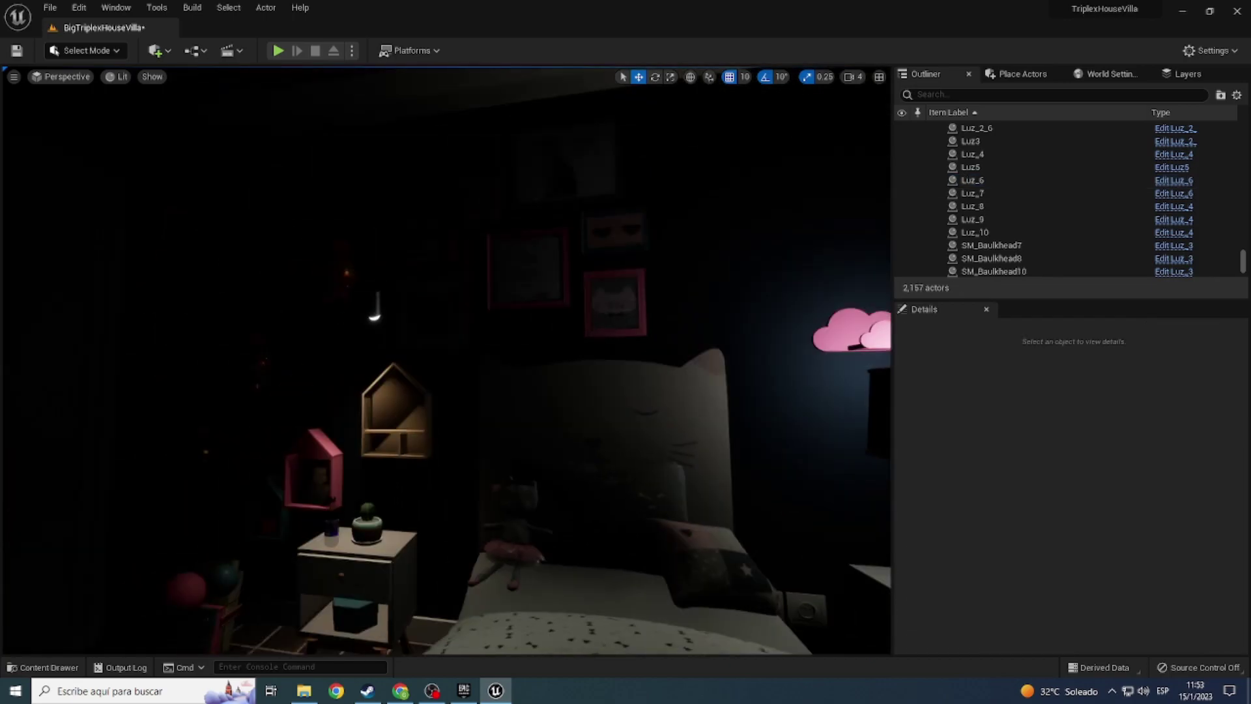
left_click(382, 308)
key("Delete")
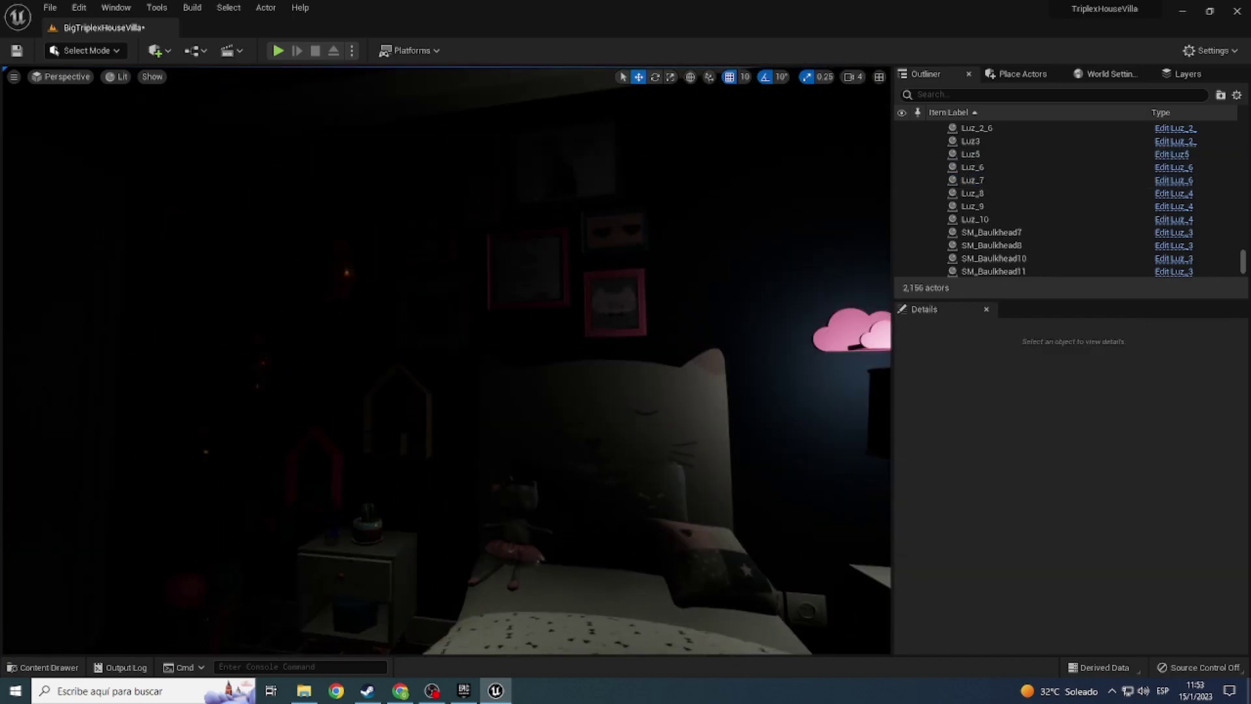
key("ctrl+z")
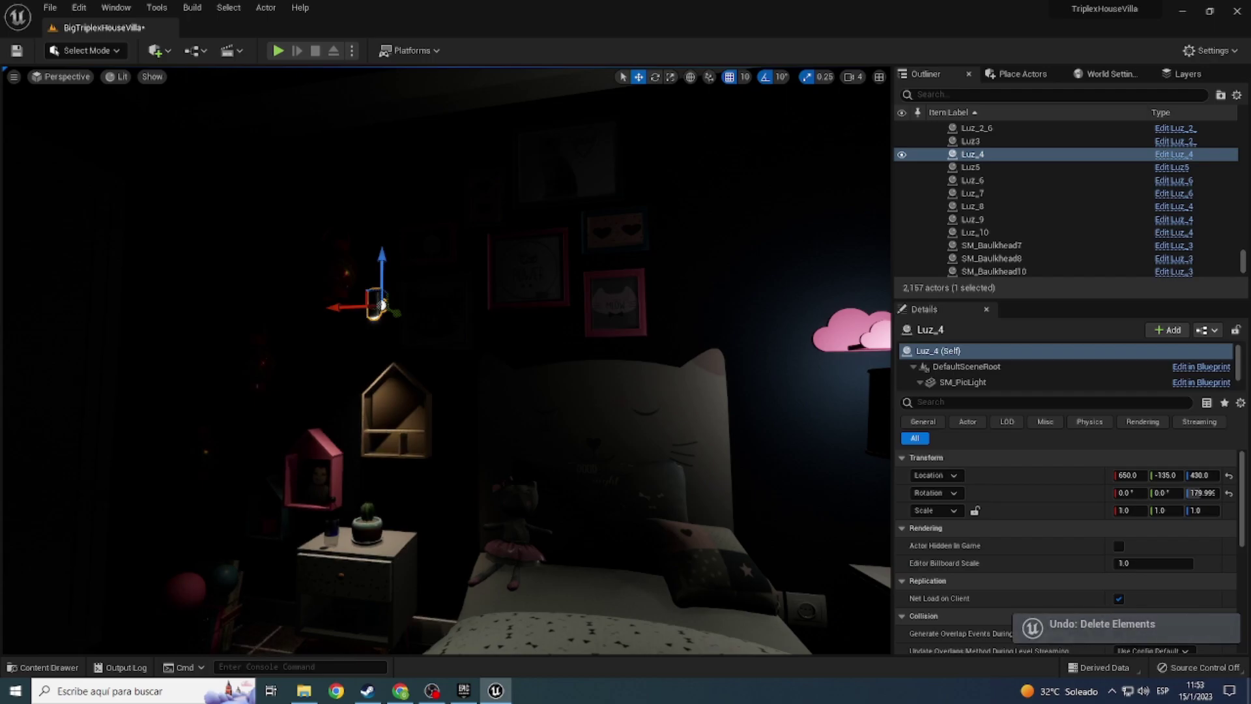
key("Delete")
right_click_drag(381, 306, 586, 312)
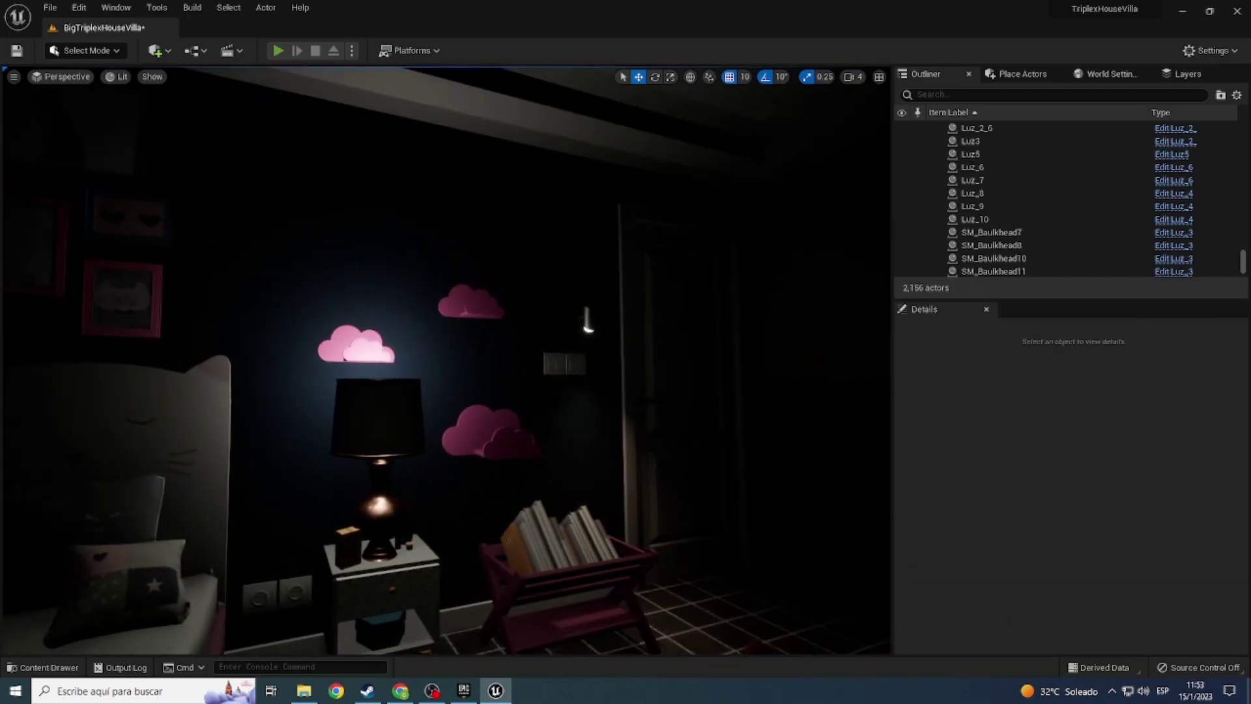
key("alt+p")
Step: Walk through the house in play mode, free the mouse, and select crib light Luz_9
key("d")
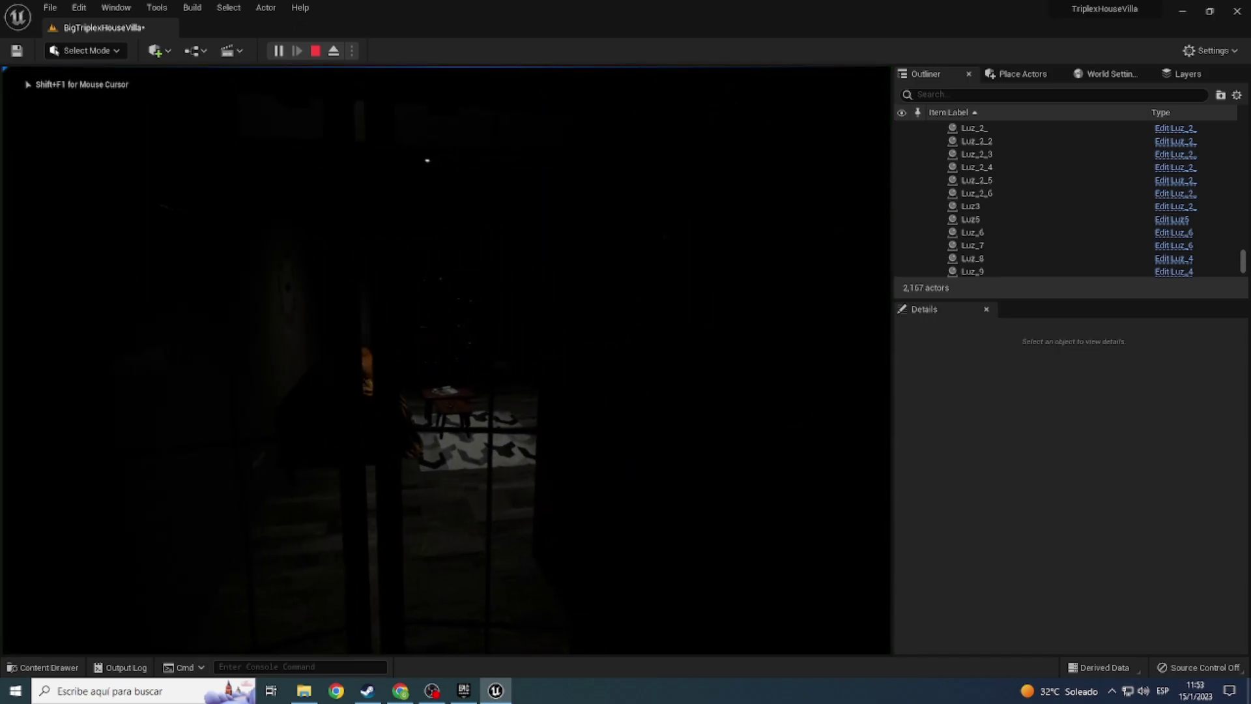
key("shift+F1")
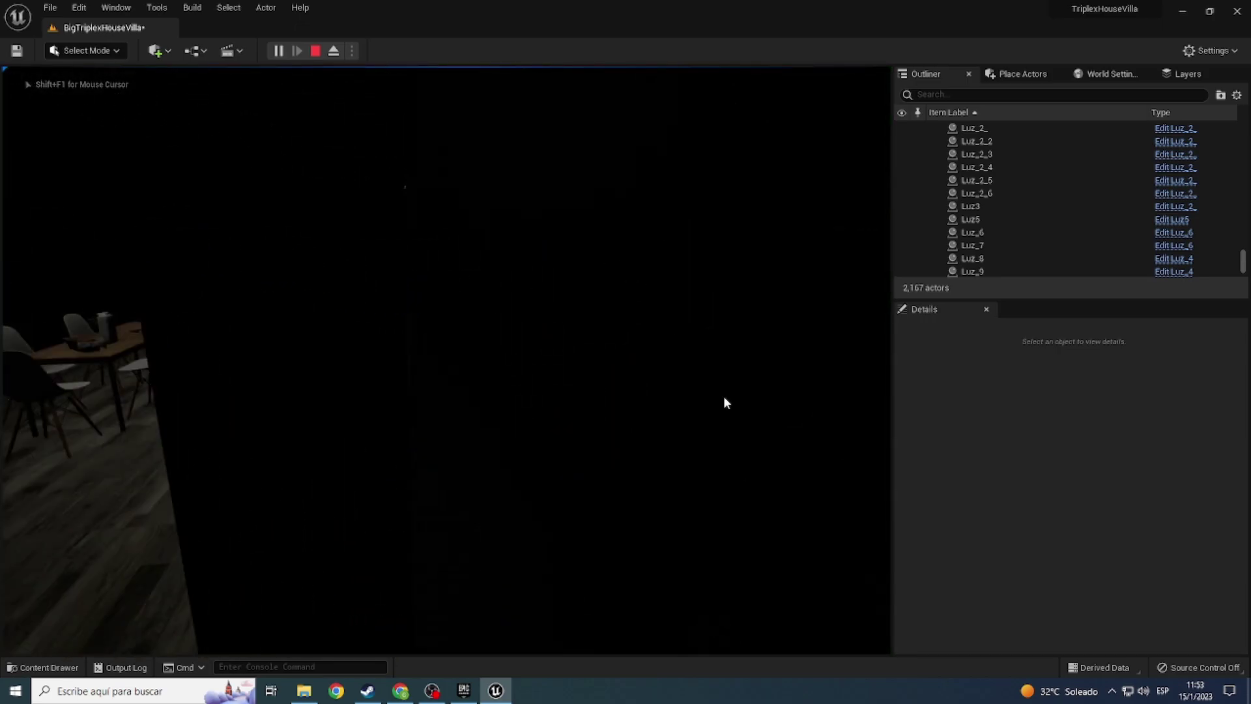
mouse_move(405, 186)
right_mouse_down()
mouse_move(456, 196)
mouse_move(443, 365)
mouse_move(456, 352)
mouse_move(403, 273)
mouse_move(417, 287)
mouse_move(391, 300)
mouse_move(456, 319)
right_mouse_up()
left_click(441, 326)
Step: Delete the two crib picture lights, Luz_9 and Luz_10
key("Delete")
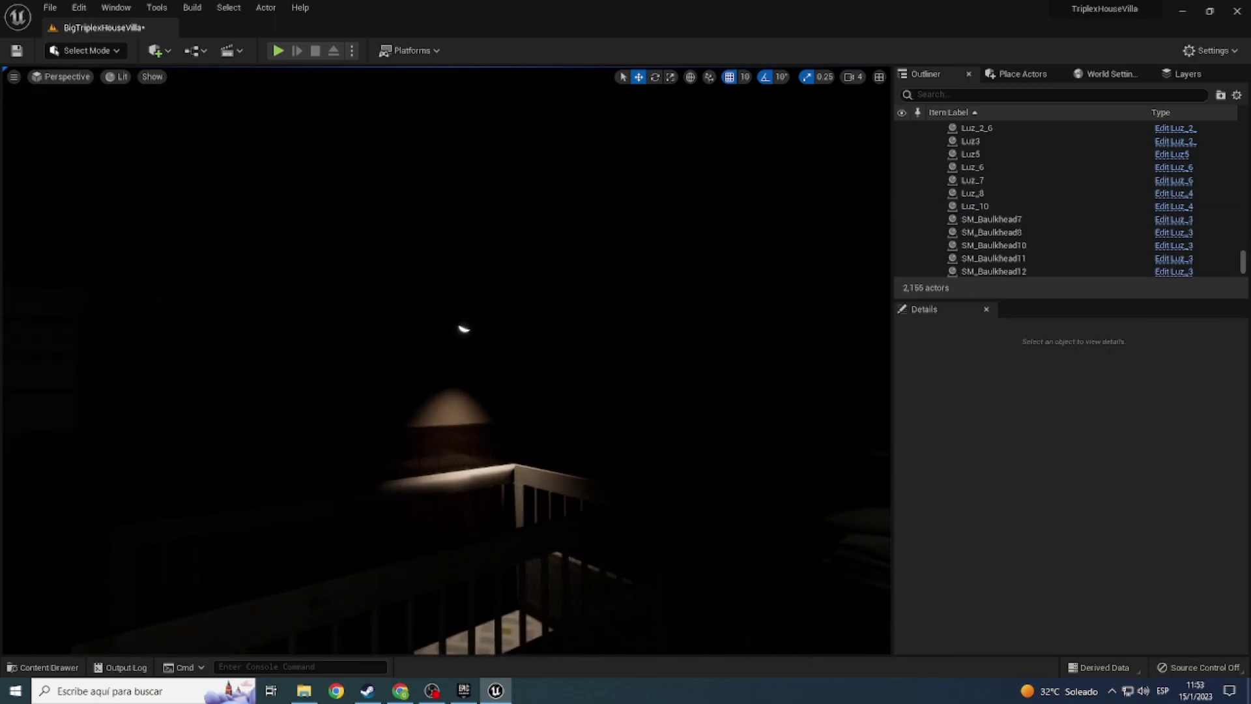
left_click(463, 329)
key("Delete")
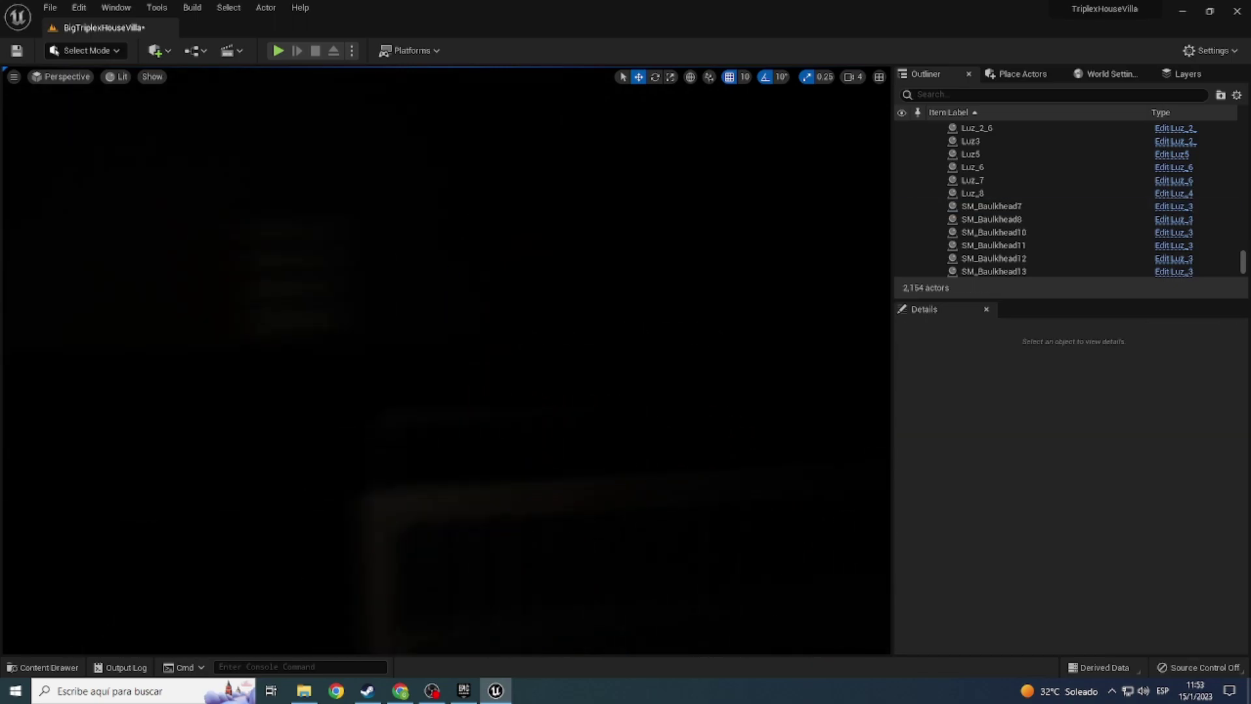
right_click_drag(446, 358, 430, 339)
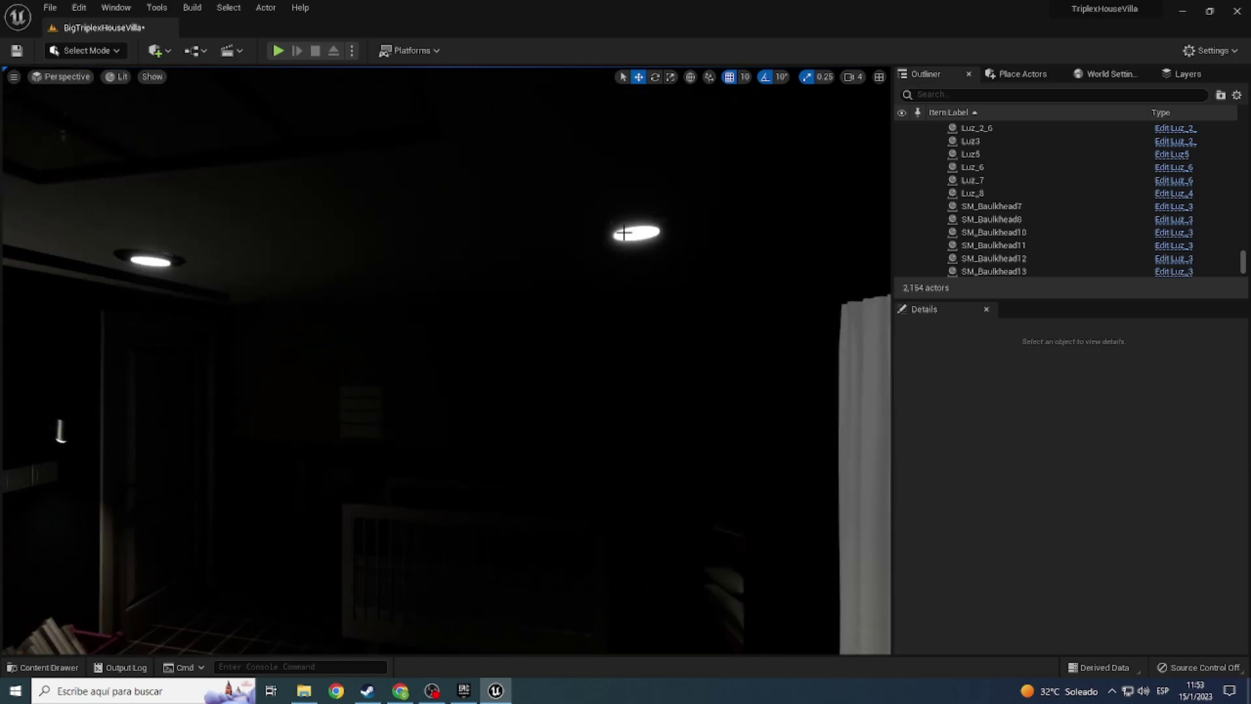
Step: Alt-drag ceiling spotlight Luz_2_6 along X to add new spotlights over the nursery
left_click(624, 233)
right_click_drag(623, 233, 606, 228)
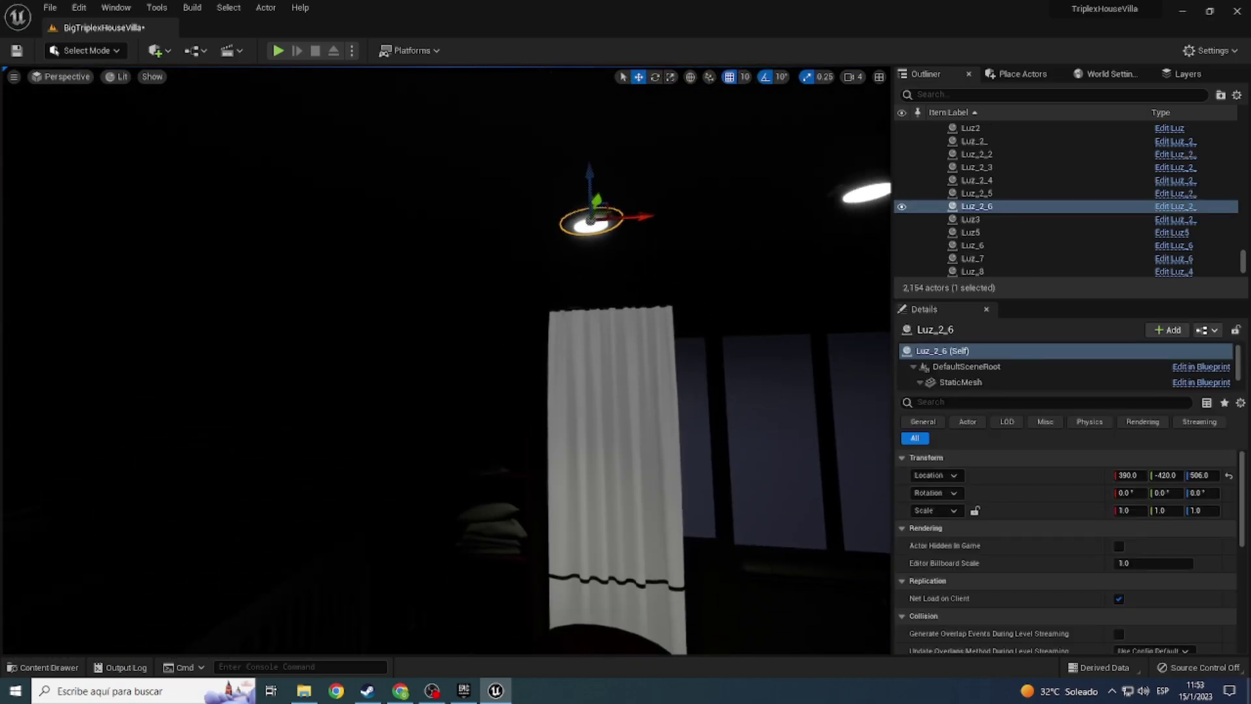
left_click_drag(644, 219, 267, 233, "alt")
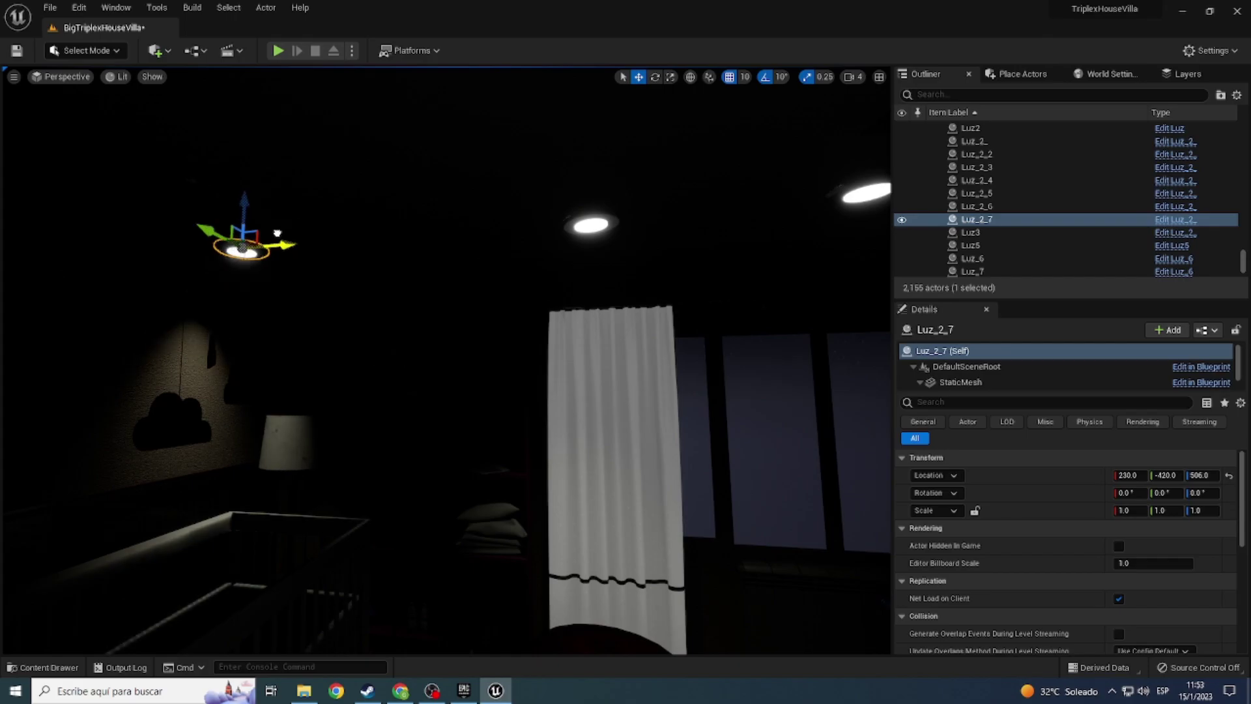
right_click_drag(277, 233, 189, 192)
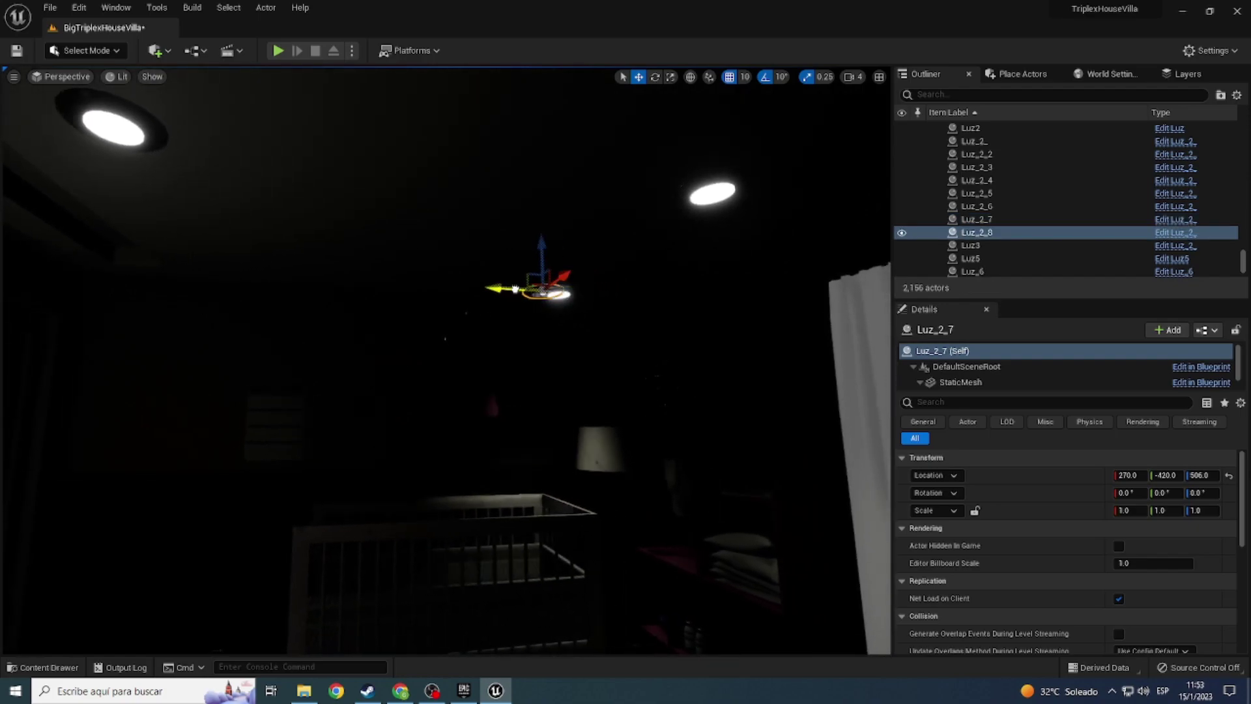
mouse_move(189, 192)
right_mouse_down()
mouse_move(183, 225)
mouse_move(300, 221)
right_mouse_up()
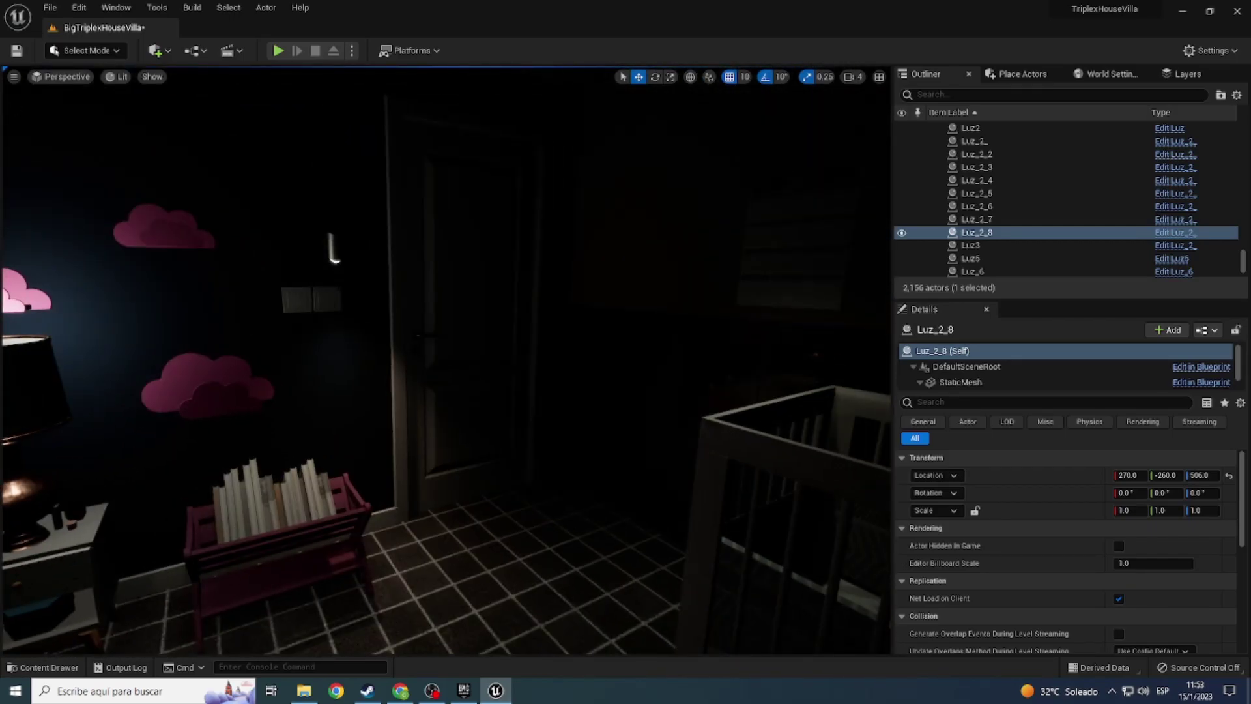
Step: Select the small light beside the nursery door, then cancel with Escape
left_click(553, 293)
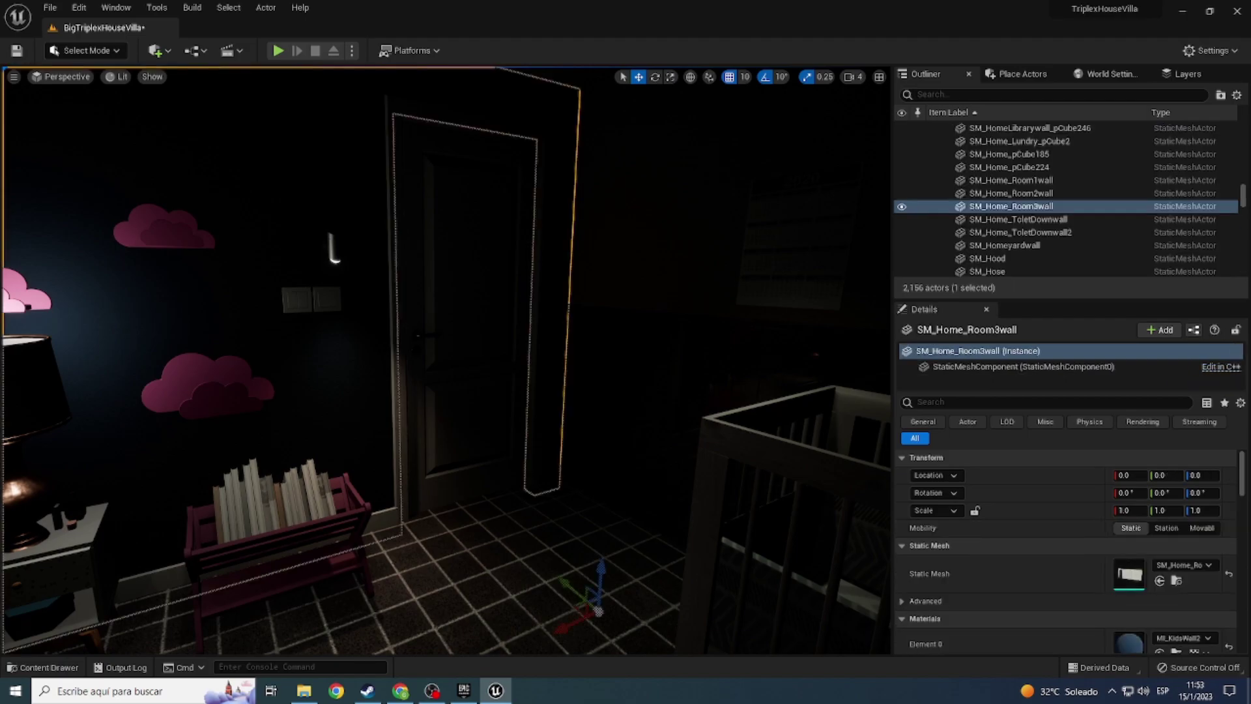
left_click(334, 248)
key("Escape")
mouse_move(334, 248)
right_mouse_down()
mouse_move(293, 195)
mouse_move(241, 228)
mouse_move(280, 241)
mouse_move(286, 189)
mouse_move(271, 172)
mouse_move(274, 221)
mouse_move(300, 215)
mouse_move(299, 234)
mouse_move(283, 228)
right_mouse_up()
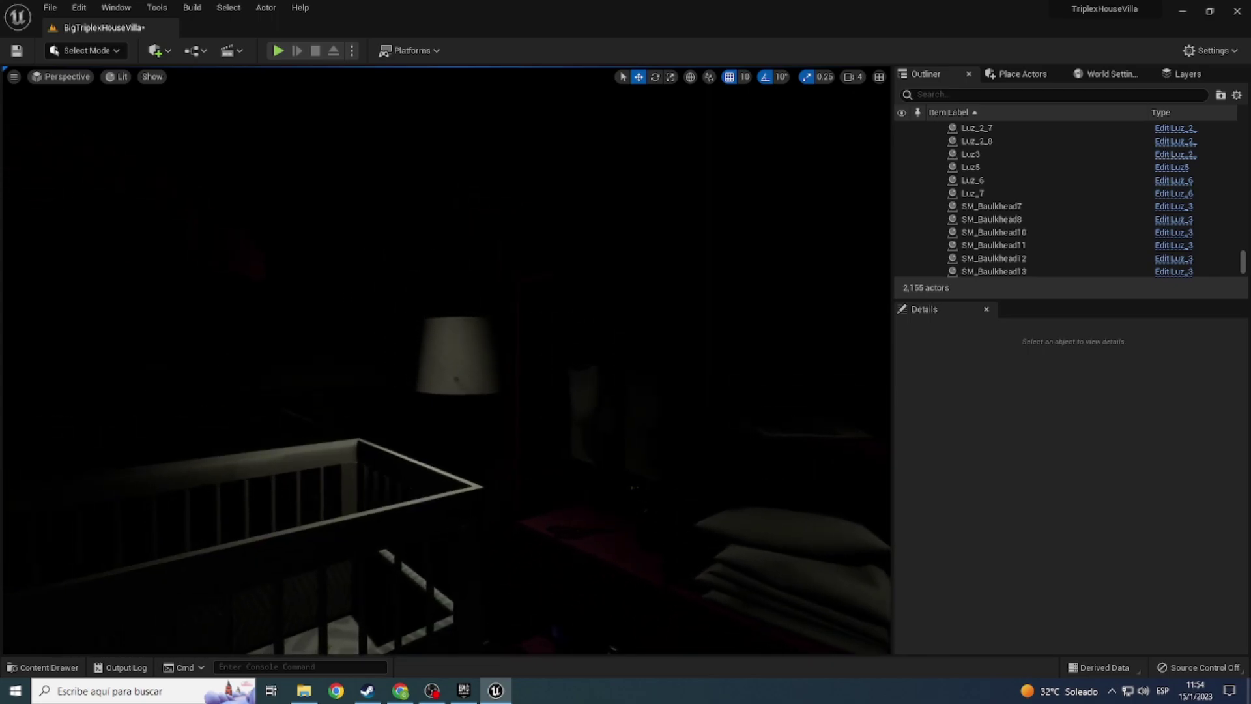
Step: Move to the upstairs lounge landing and select ceiling light SM_SmalSillingLight30
right_click_drag(283, 228, 261, 202)
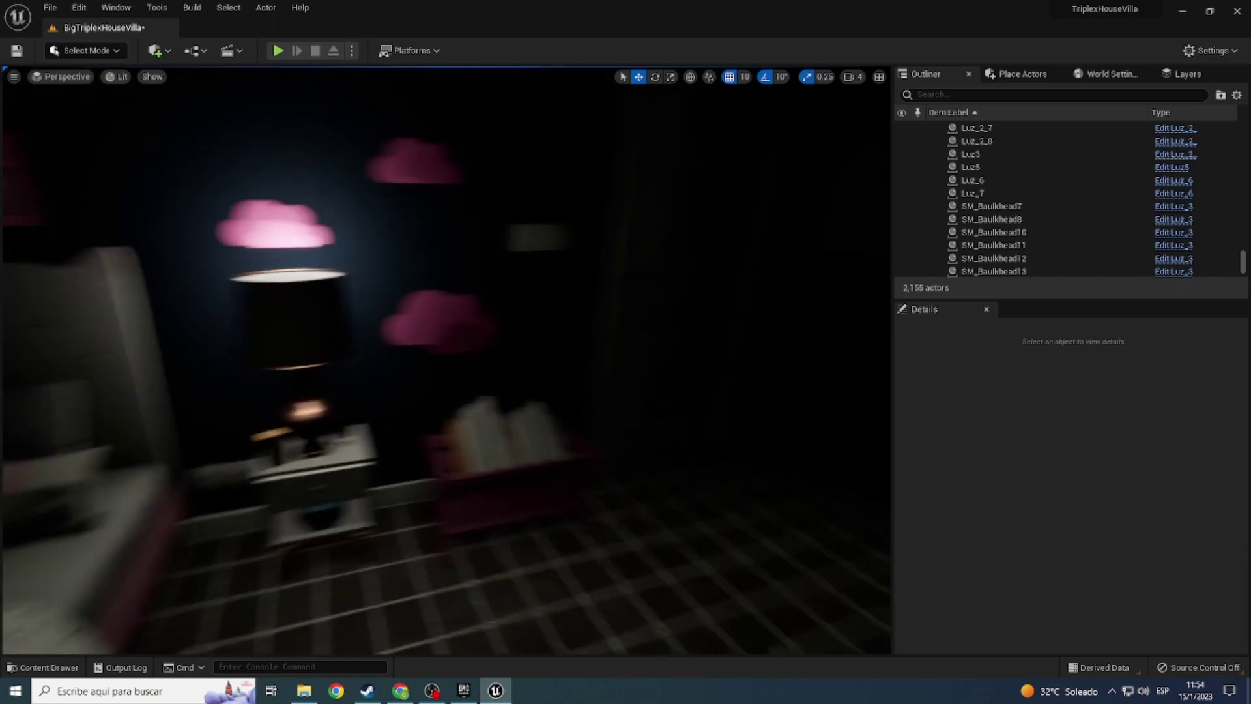
mouse_move(260, 202)
right_mouse_down()
mouse_move(235, 201)
mouse_move(248, 195)
right_mouse_up()
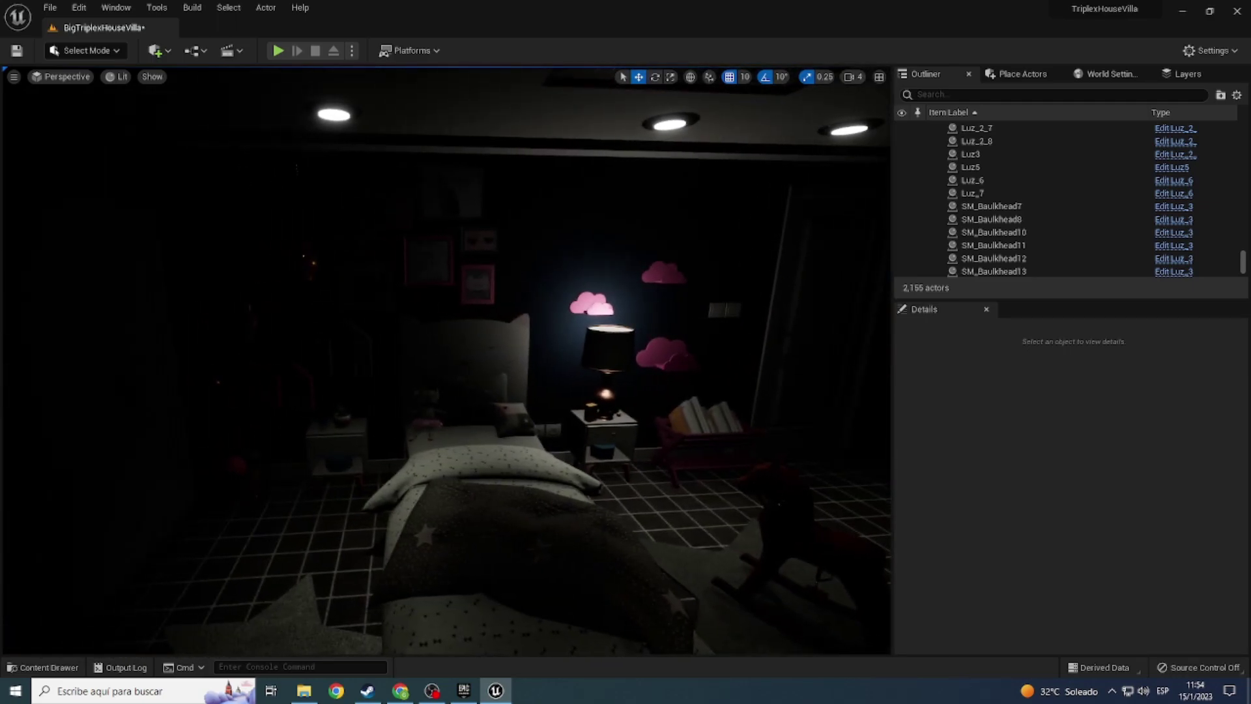
mouse_move(248, 195)
right_mouse_down()
mouse_move(365, 202)
mouse_move(280, 199)
right_mouse_up()
left_click(655, 225)
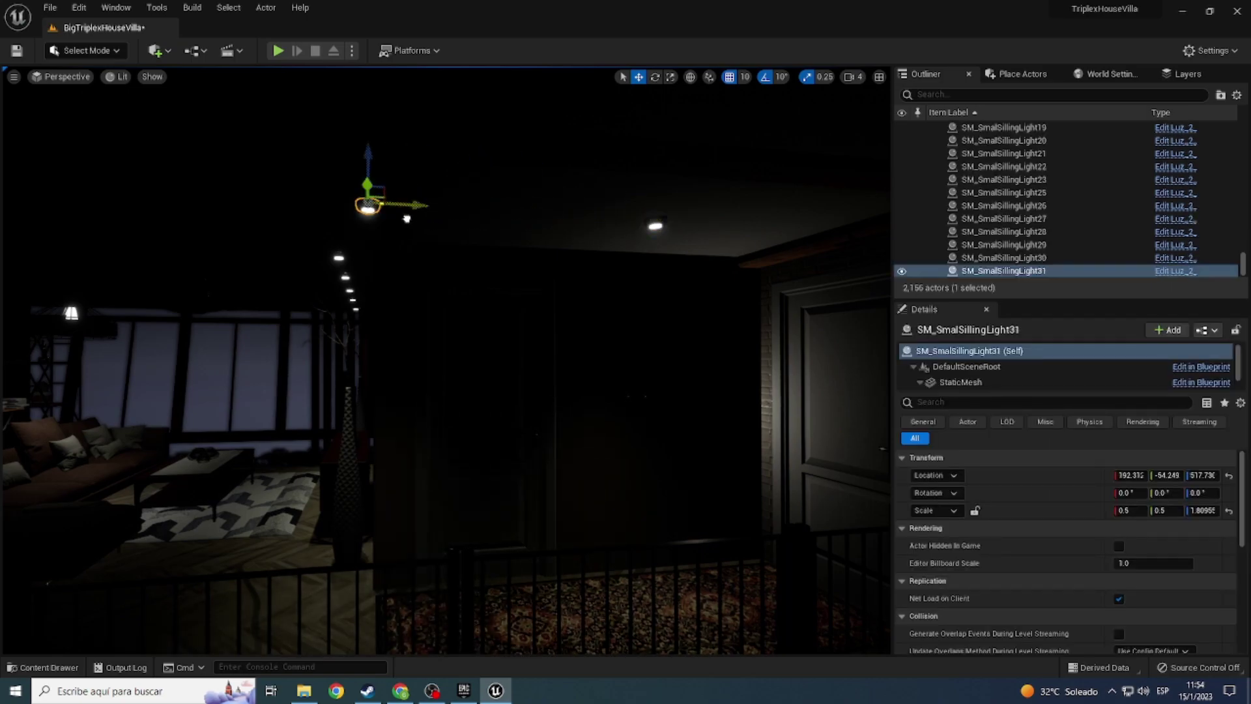
Step: Compare the living-room ceiling beam in Unlit and Lit view modes
right_click_drag(407, 218, 365, 206)
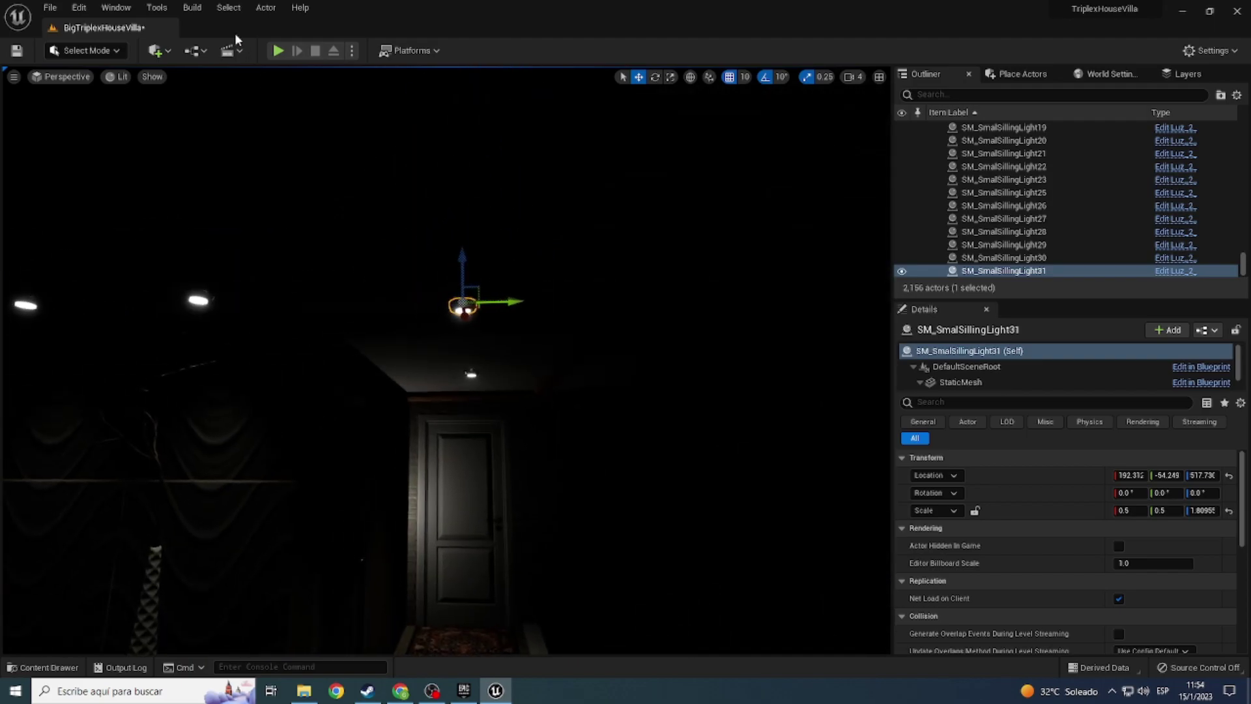
left_click(119, 77)
left_click(127, 125)
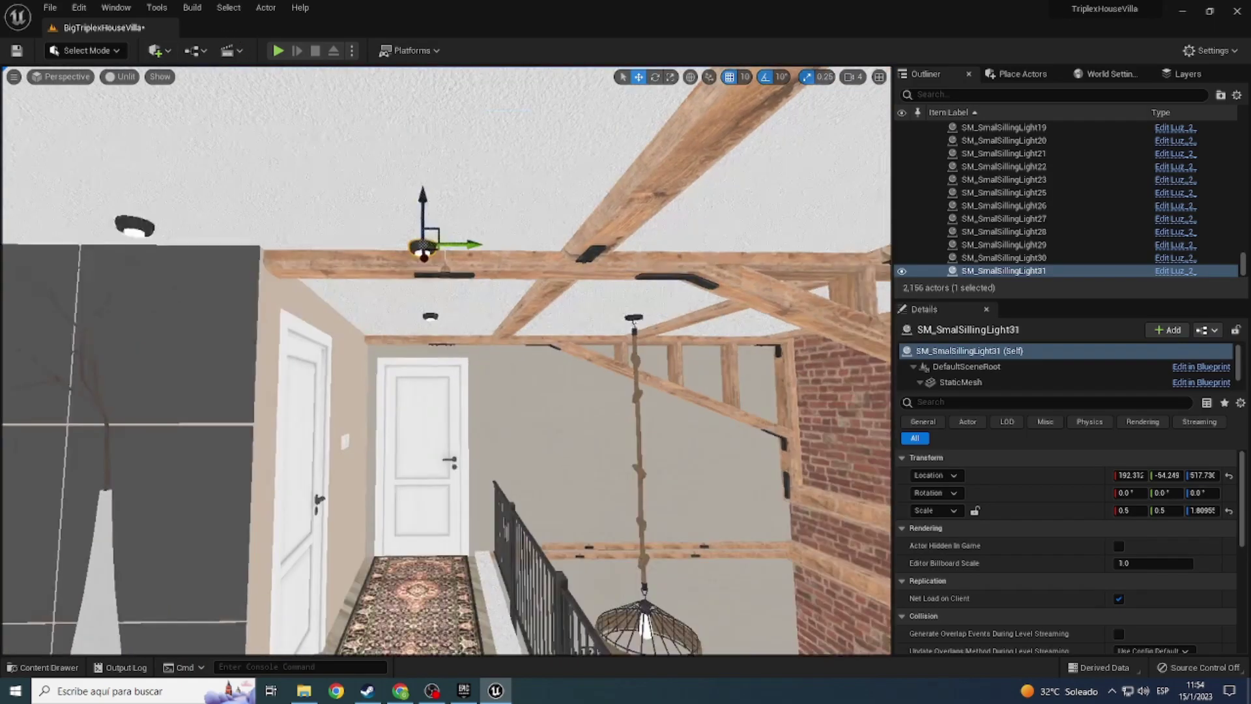
right_click_drag(127, 133, 105, 78)
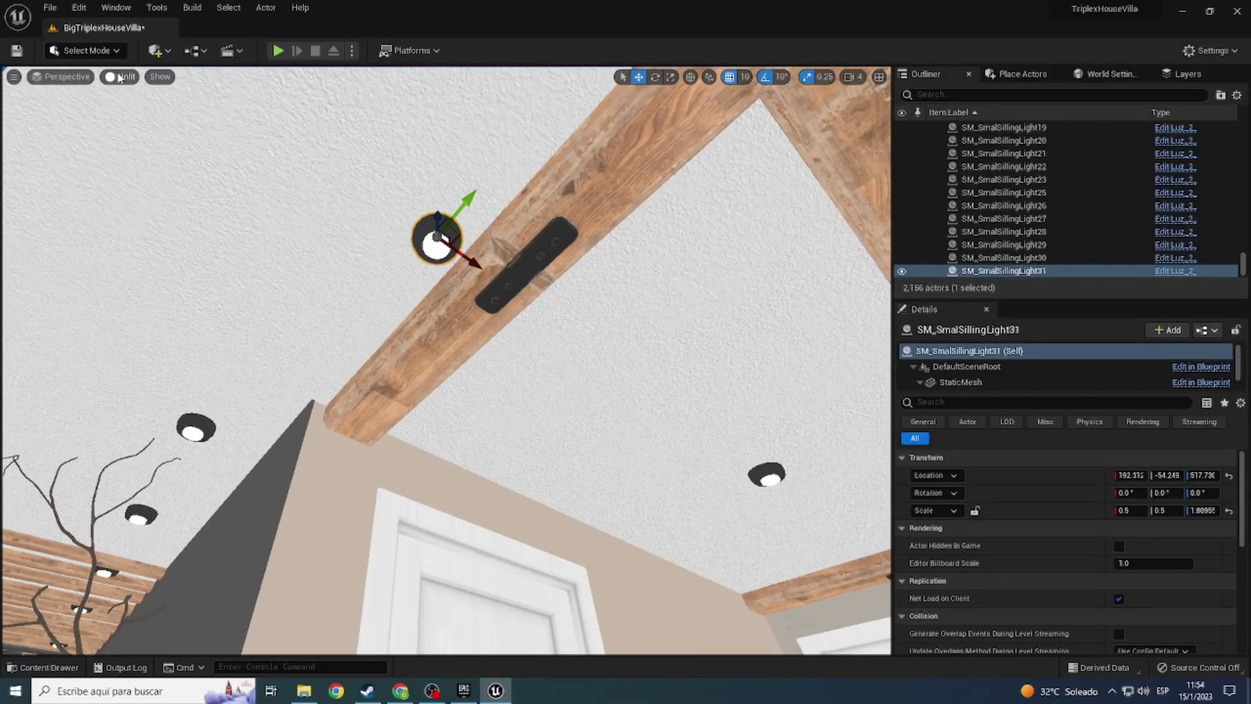
left_click(119, 77)
left_click(125, 107)
mouse_move(126, 107)
right_mouse_down()
mouse_move(170, 150)
mouse_move(247, 39)
mouse_move(250, 51)
mouse_move(157, 57)
right_mouse_up()
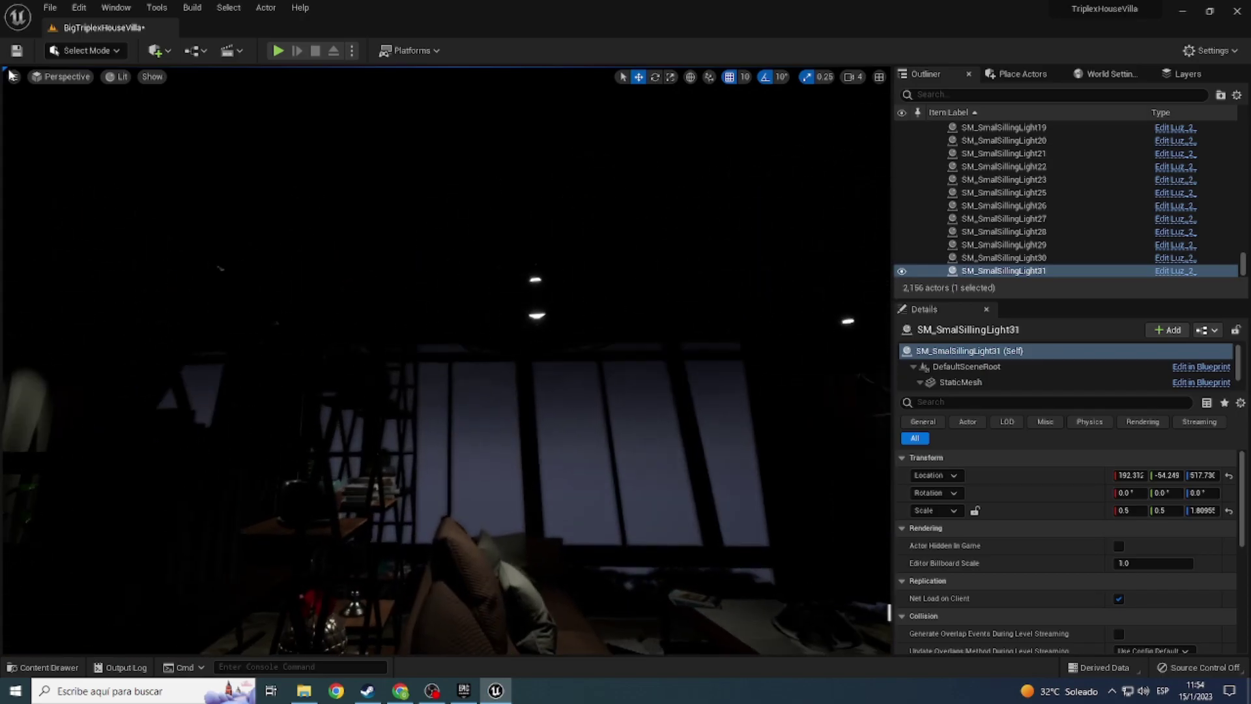
Step: Switch the viewport to Unlit and select the hanging lamp Luz
left_click(123, 77)
left_click(137, 127)
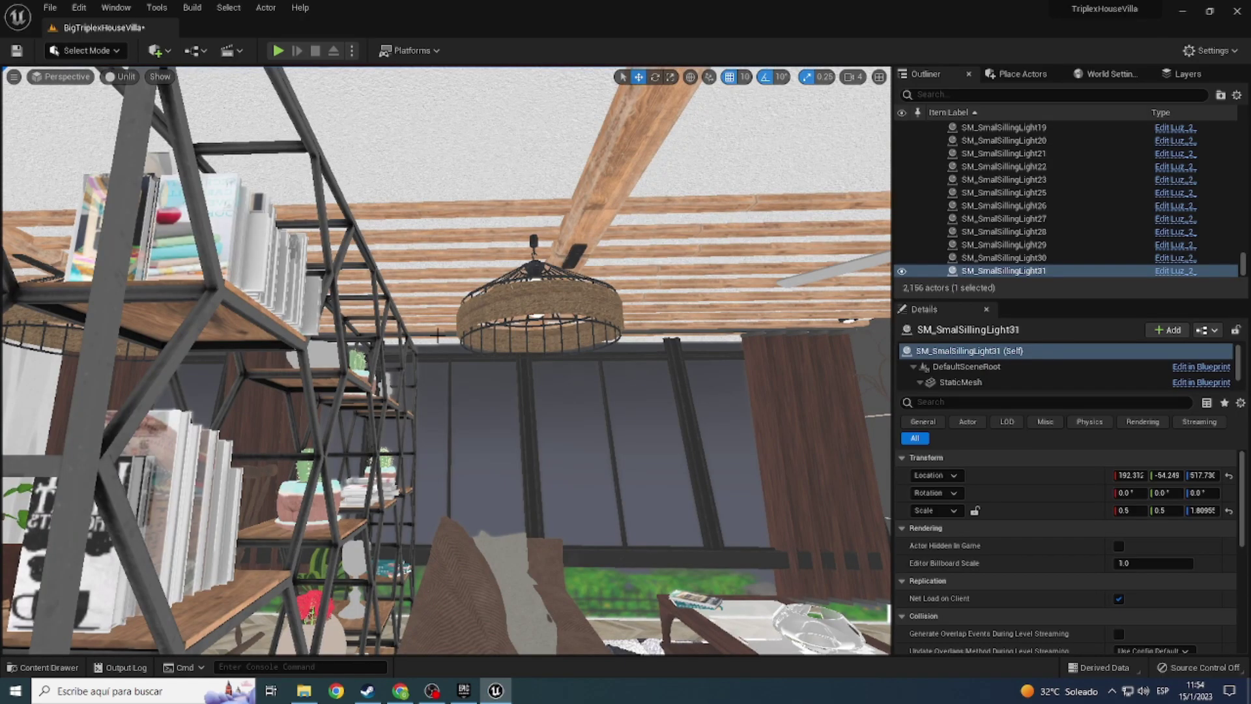
left_click(505, 326)
right_click_drag(504, 326, 456, 332)
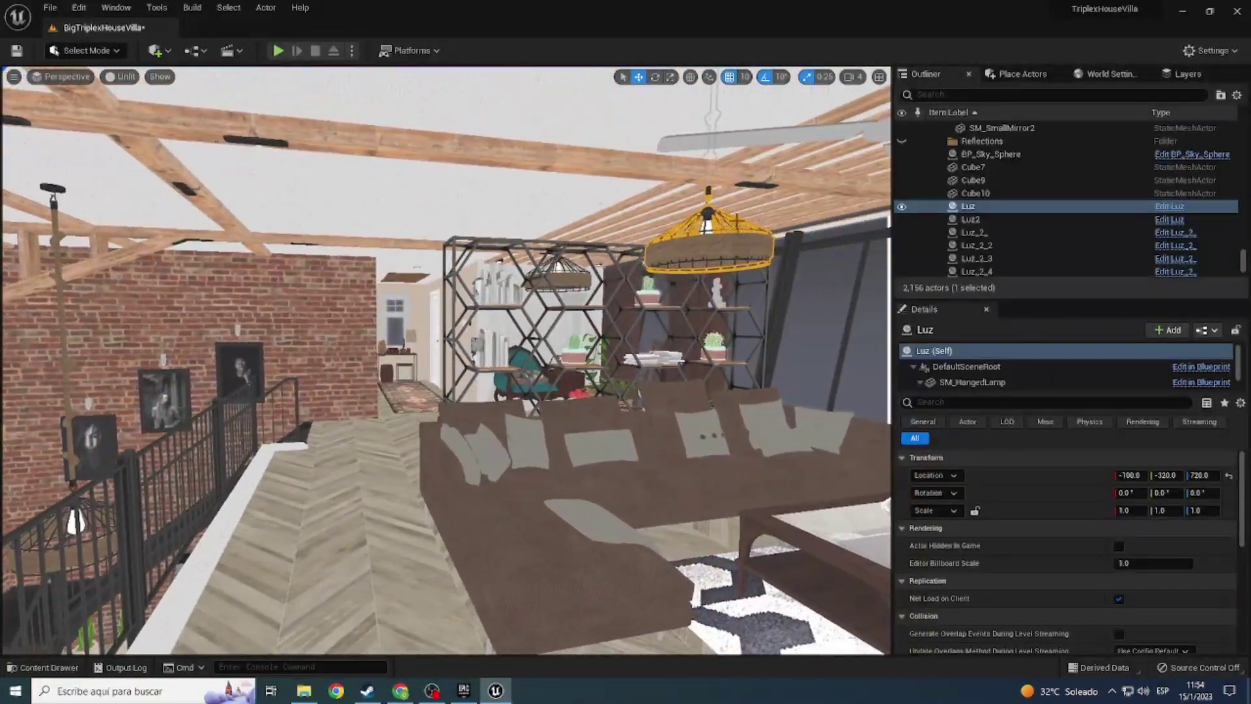
Step: Switch to Lit, frame the Luz4 hanging lamp, and delete the extra Luz6 lamp
right_click_drag(456, 332, 679, 172)
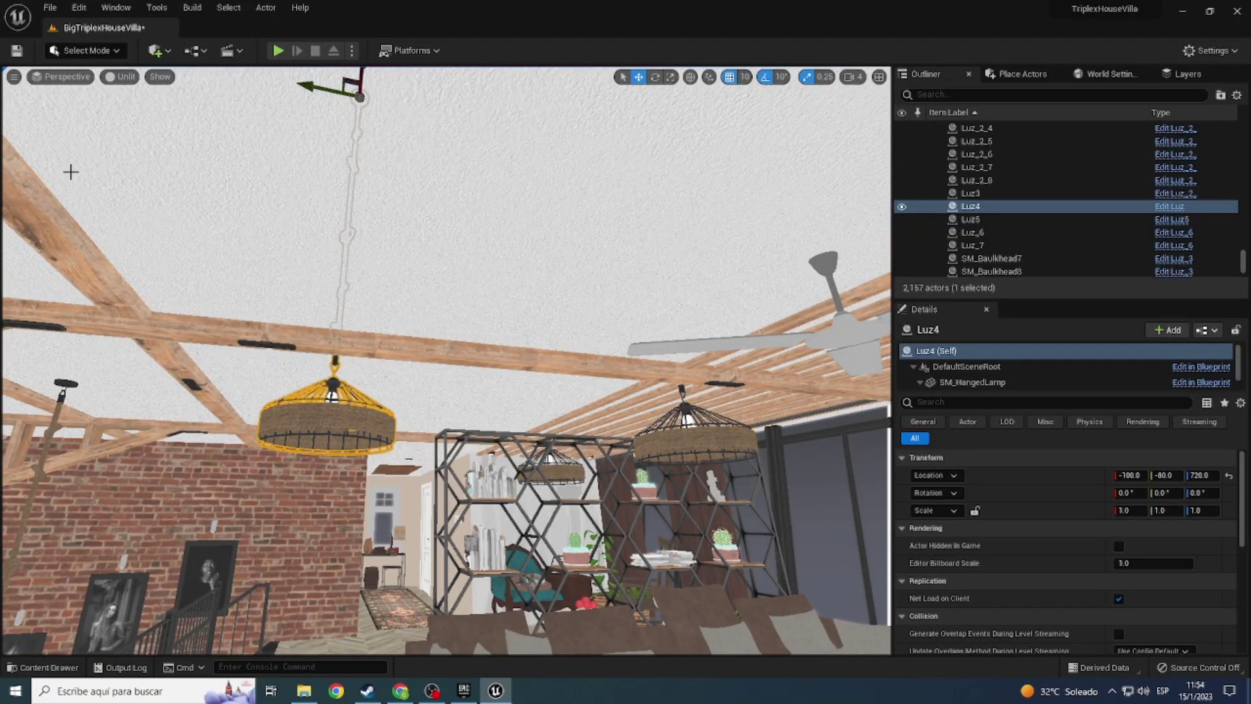
left_click(117, 76)
left_click(130, 112)
right_click_drag(131, 112, 130, 208)
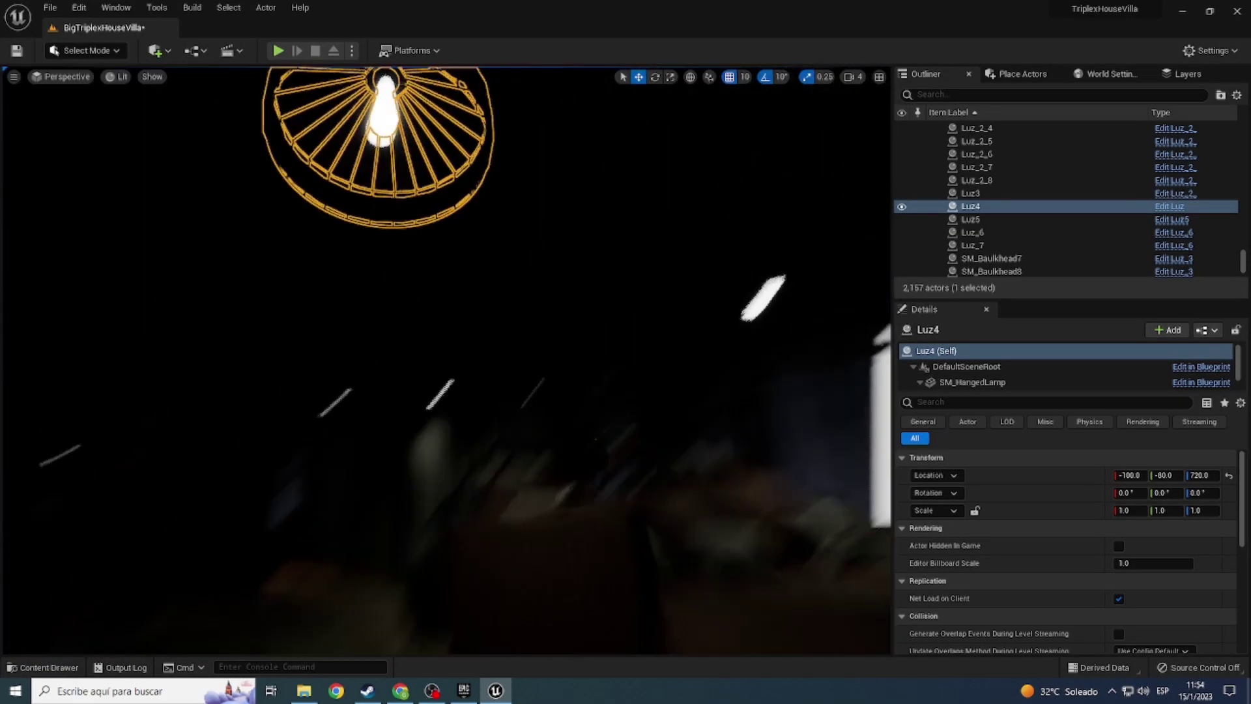
key("f")
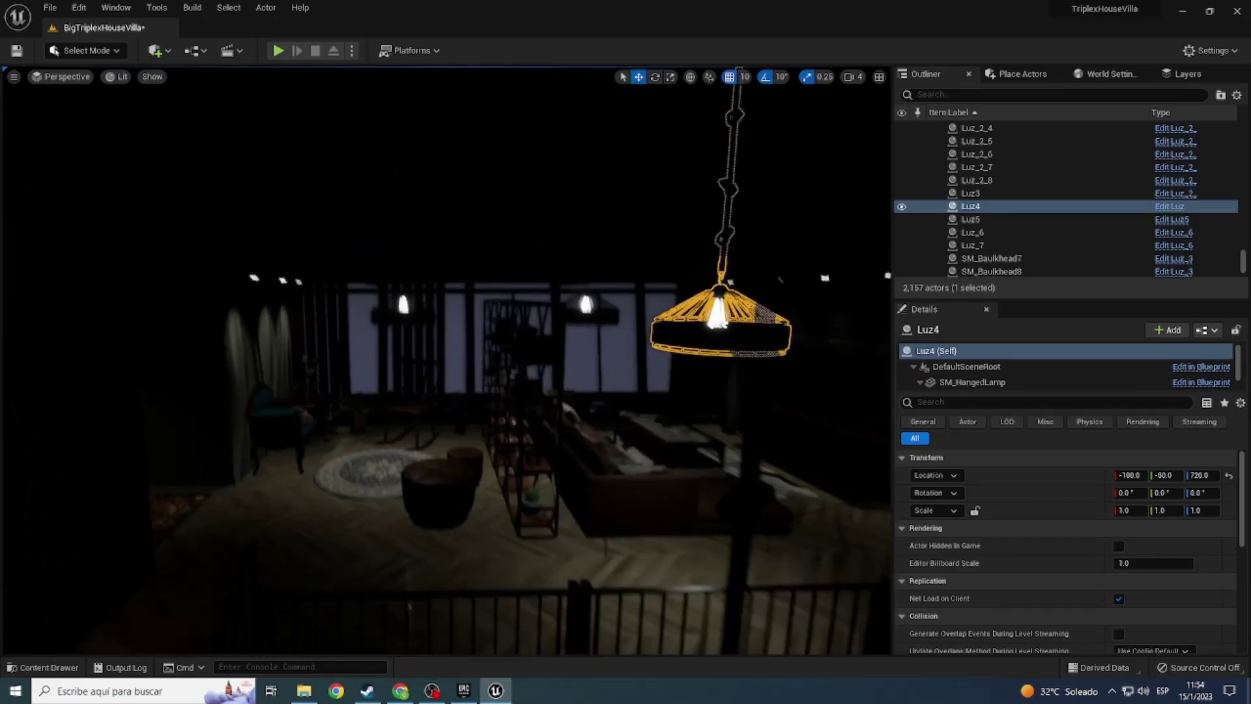
right_click_drag(662, 191, 662, 192)
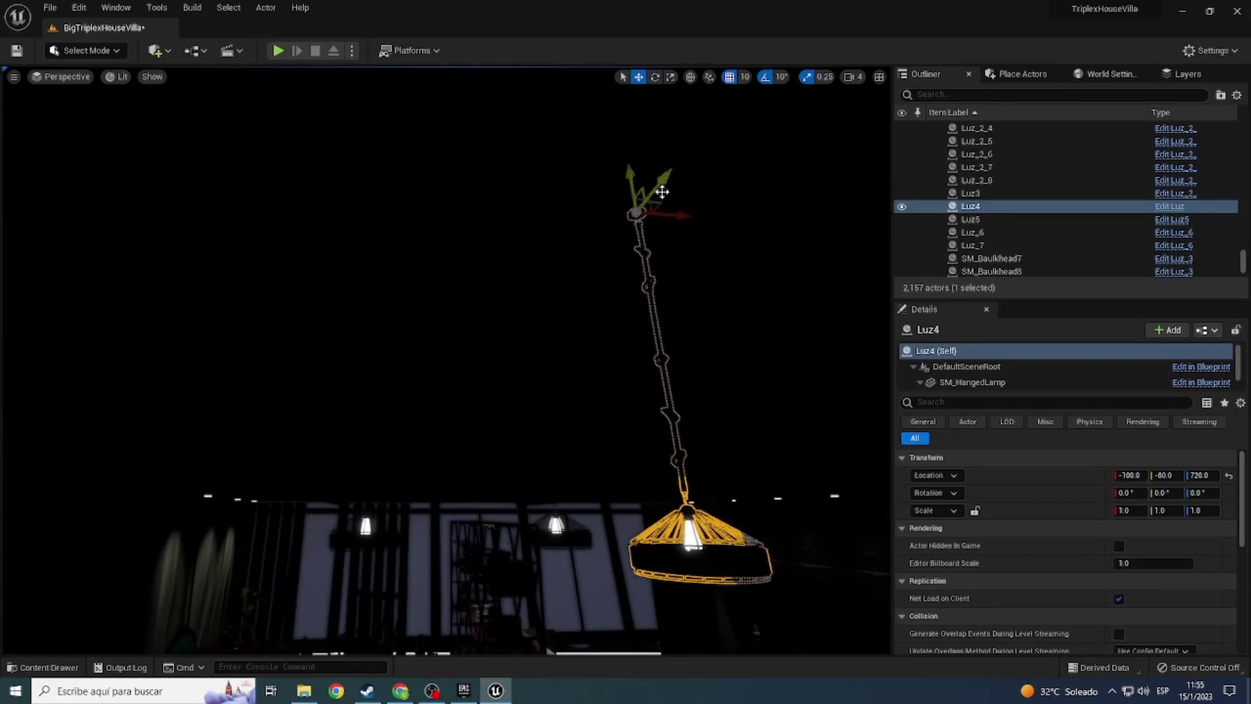
left_click_drag(355, 244, 368, 243, "ctrl")
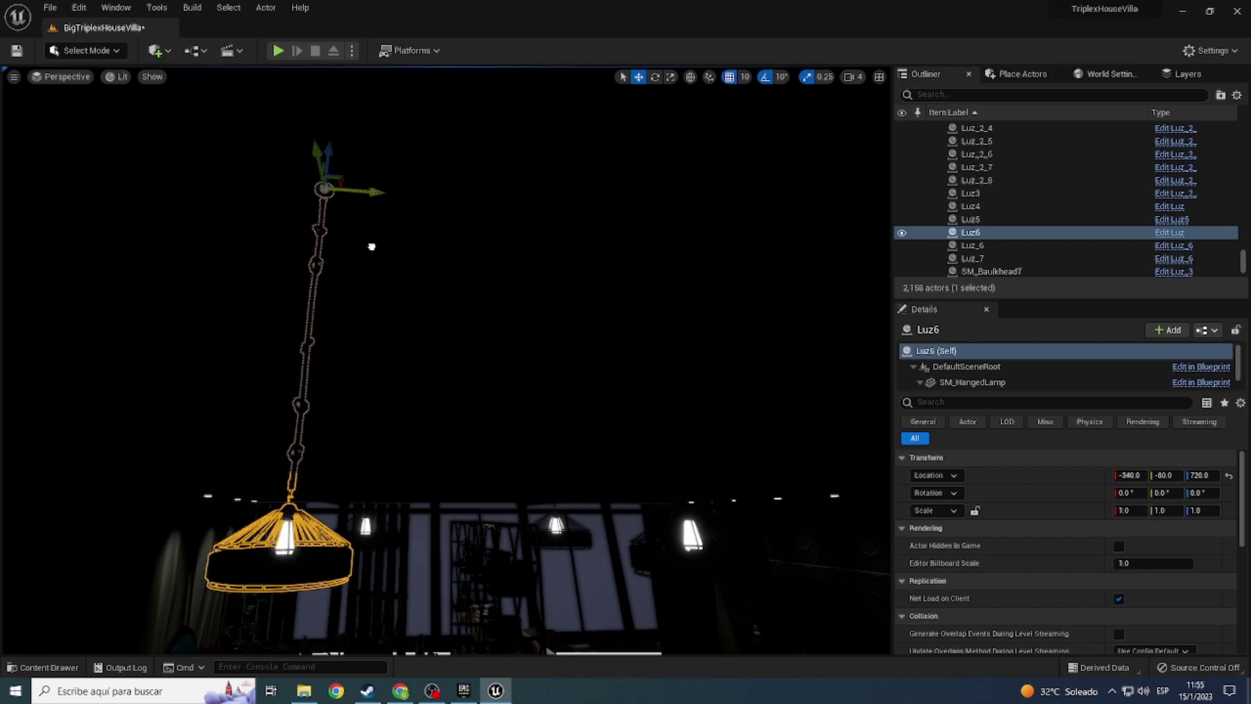
right_click_drag(368, 243, 368, 243)
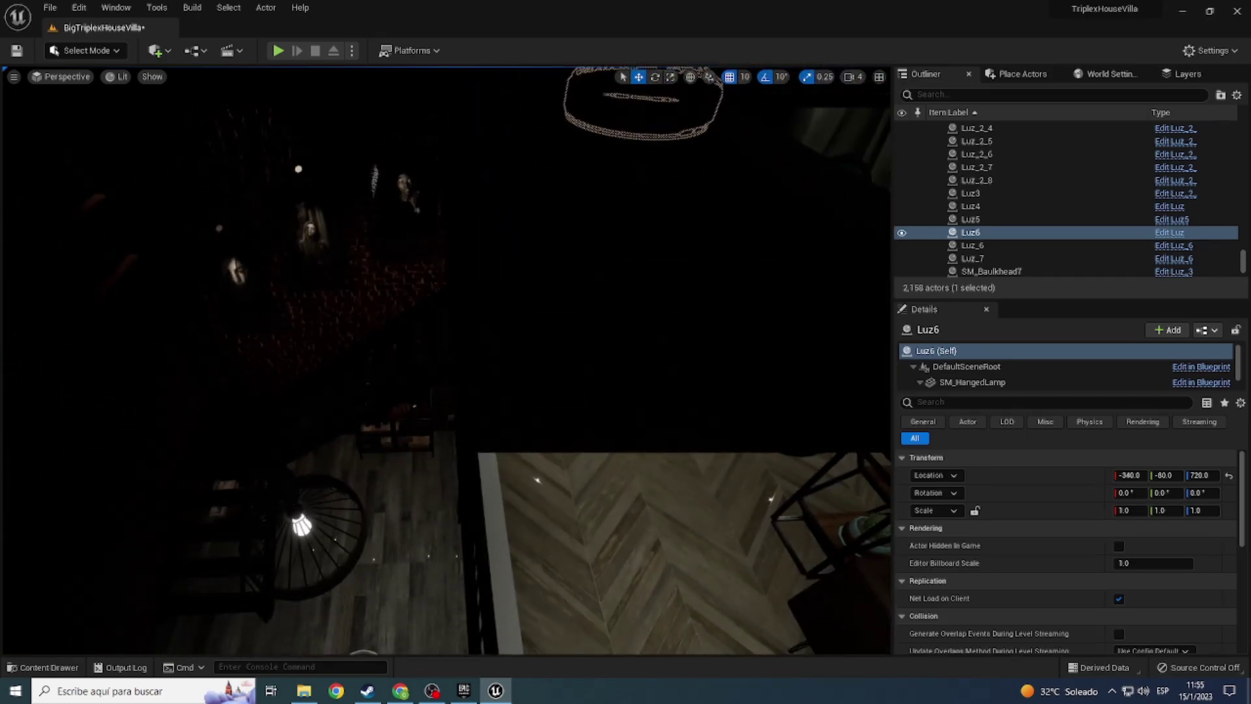
key("Delete")
right_click_drag(368, 243, 368, 243)
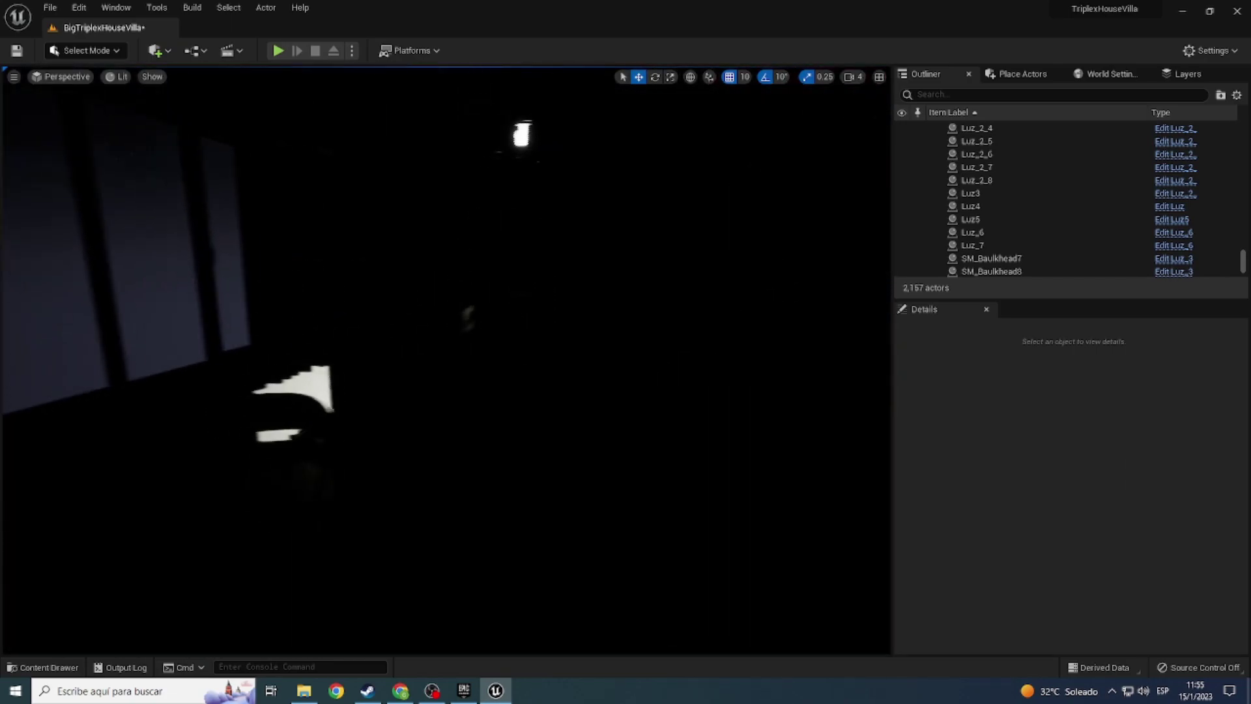
Step: In Unlit mode, fly to the bedroom ceiling and select lamp SM_LampSillingR3
left_click(117, 76)
left_click(140, 128)
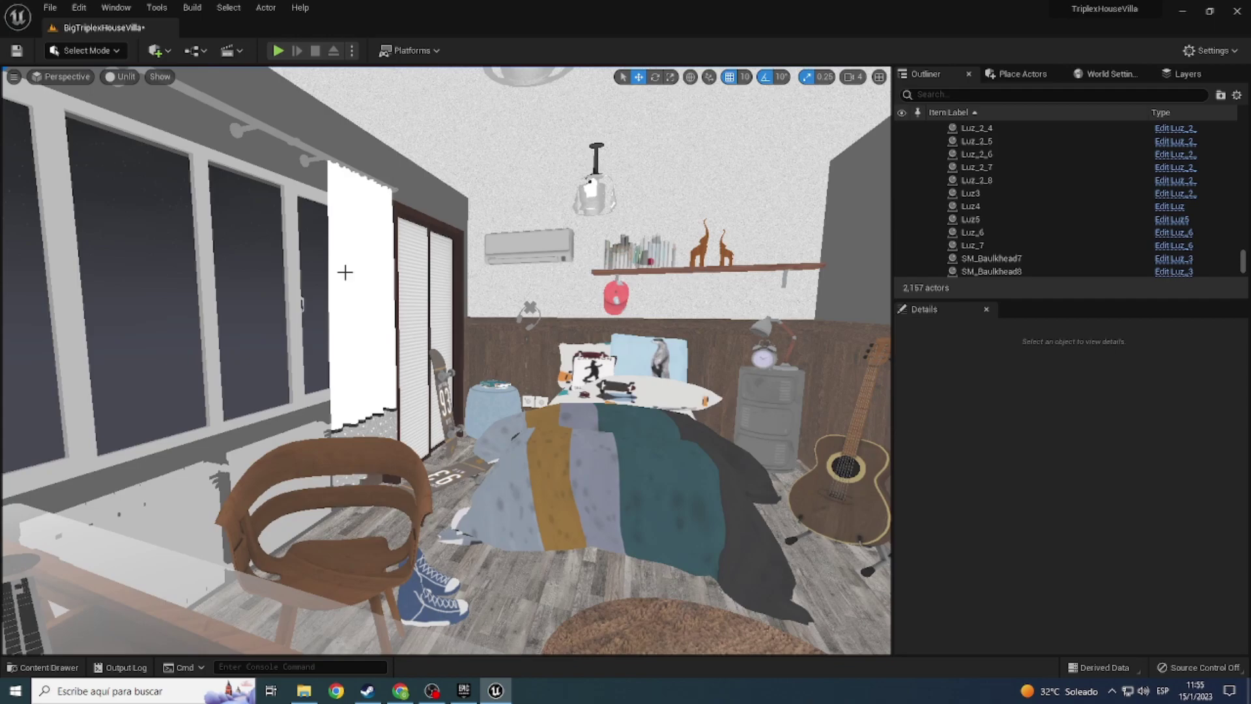
right_click_drag(343, 271, 343, 271)
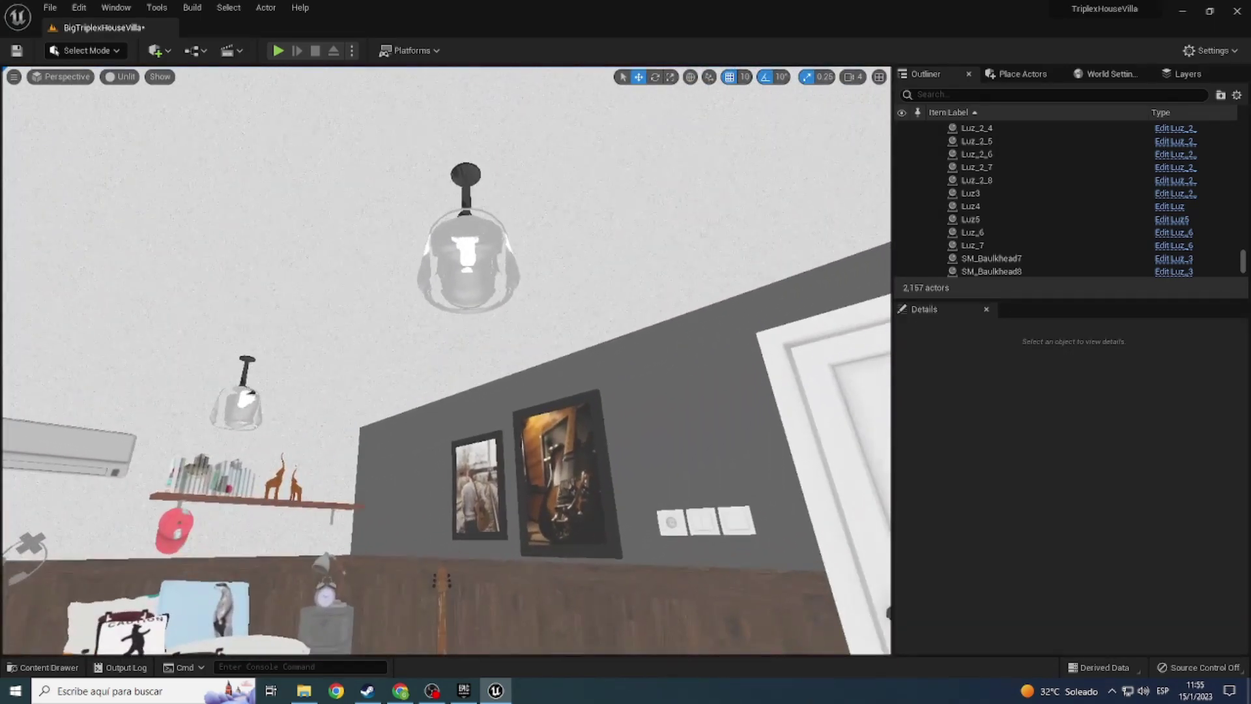
right_click_drag(513, 355, 513, 354)
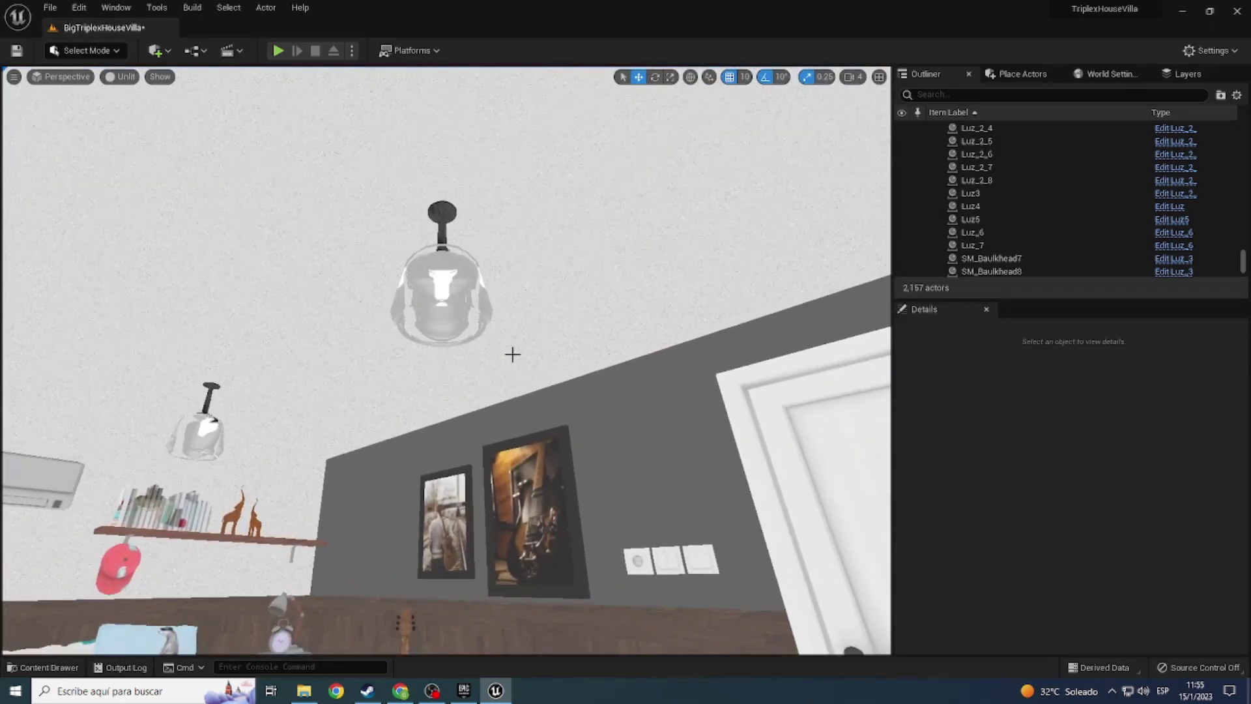
left_click(431, 287)
right_click_drag(432, 286, 431, 286)
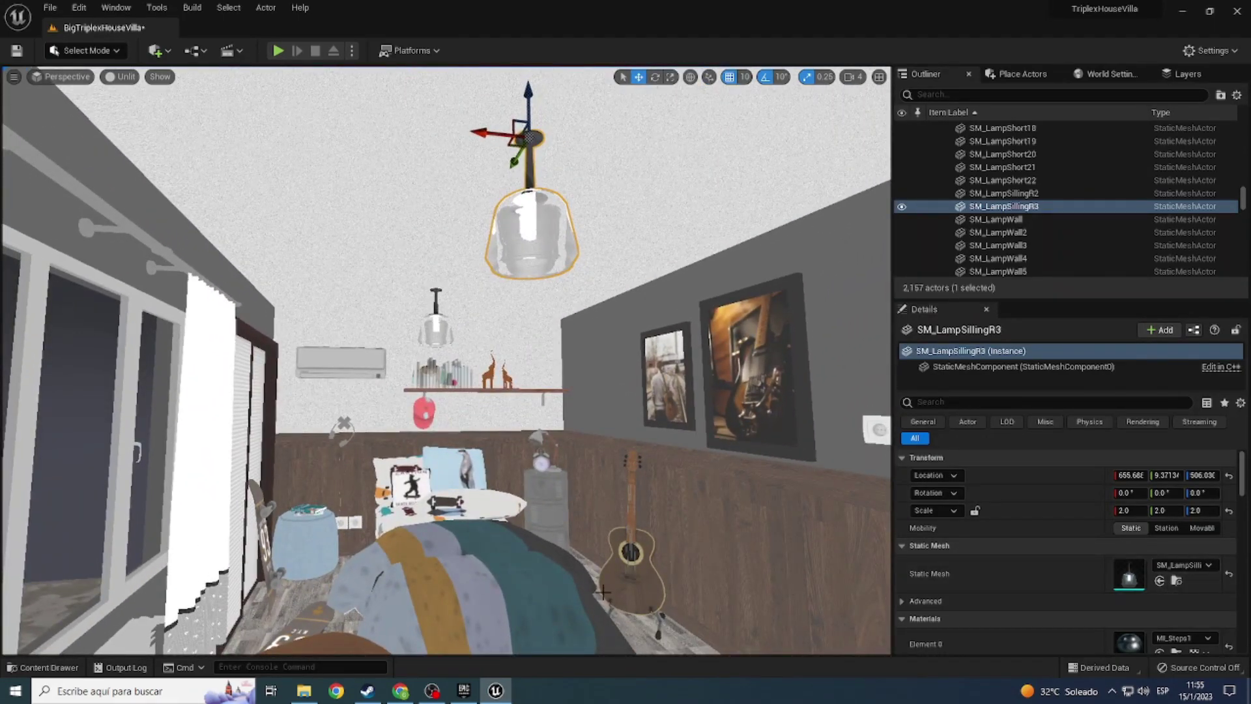
Step: Duplicate Luz_6 in the Luces folder as Luz_7, open it, and find SM_LampSillingR2
key("ctrl+space")
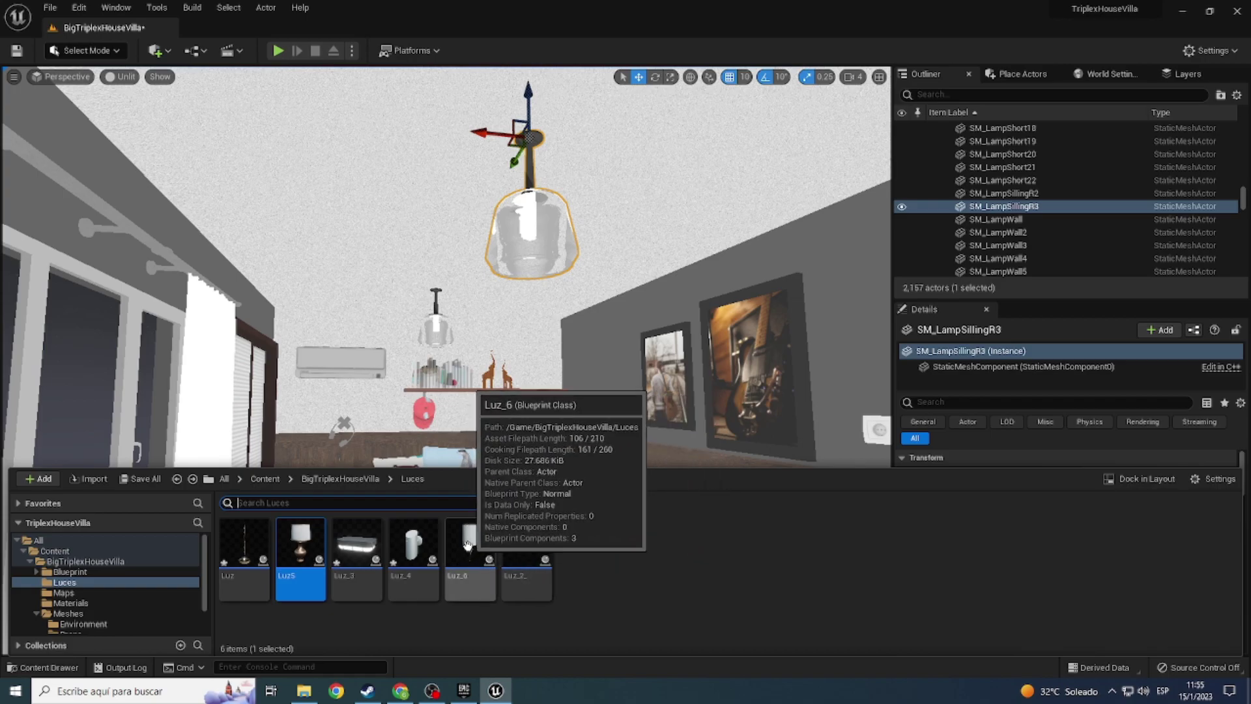
right_click(468, 544)
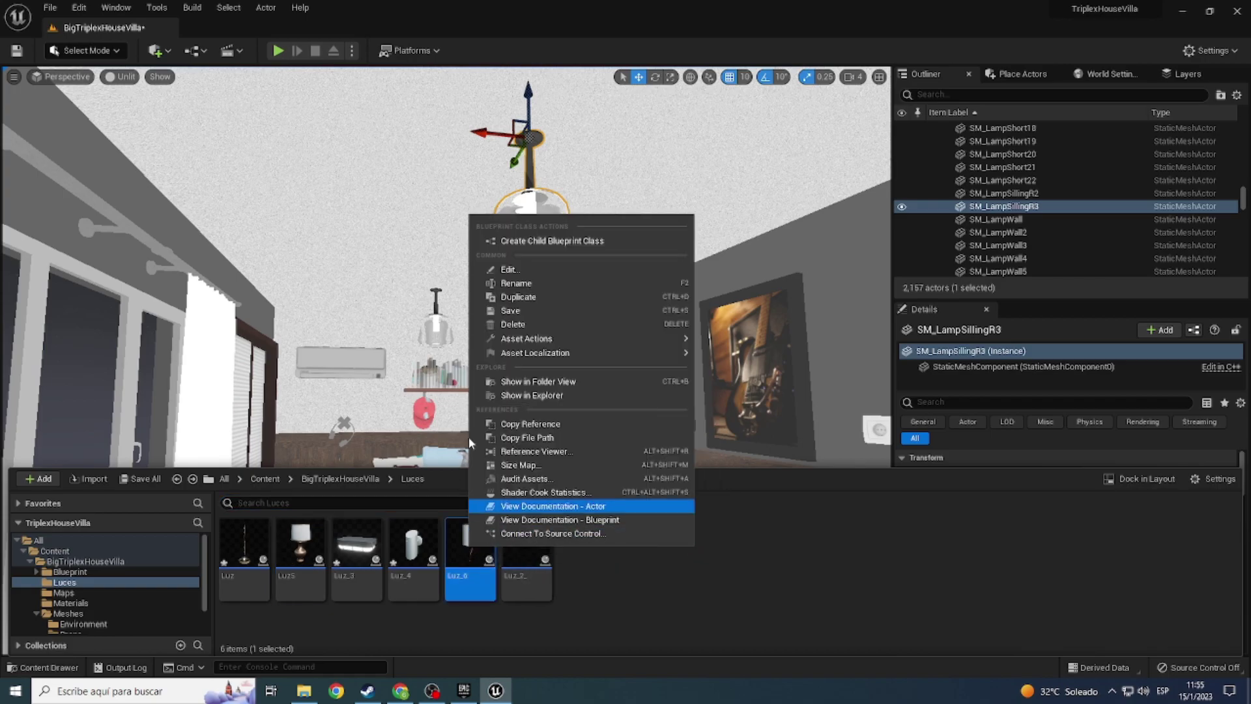
left_click(531, 297)
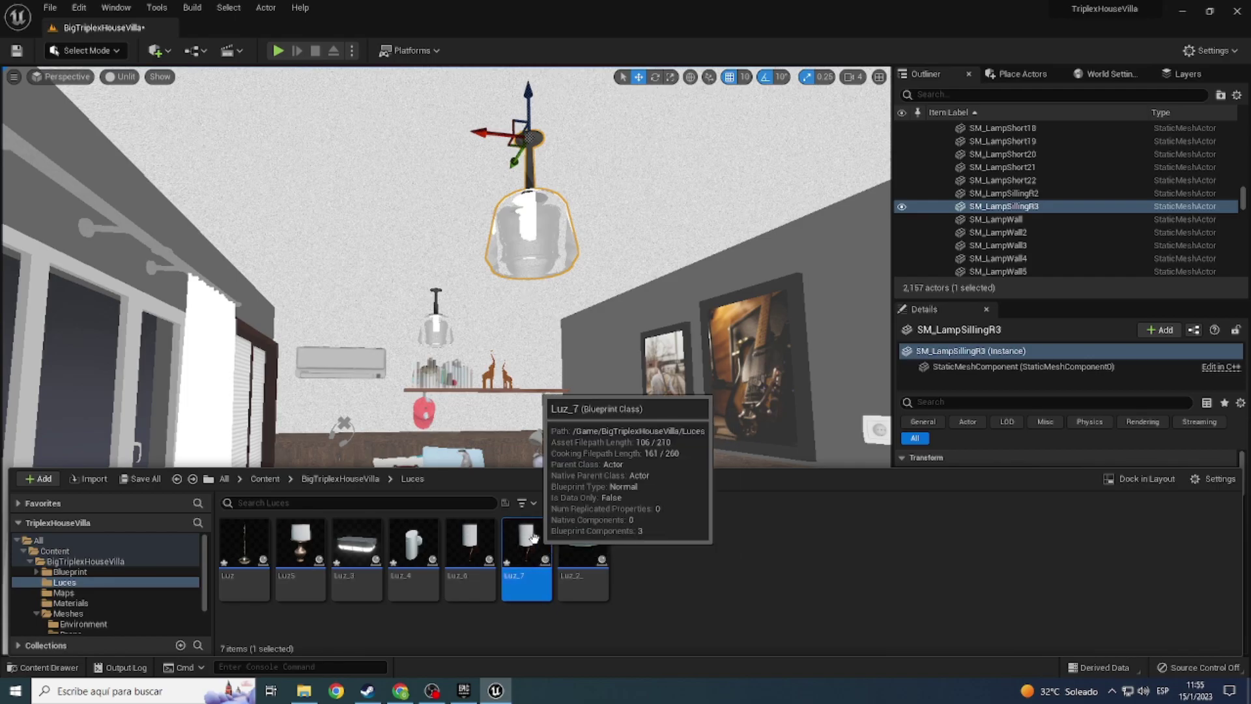
double_click(528, 550)
left_click_drag(127, 28, 223, 32)
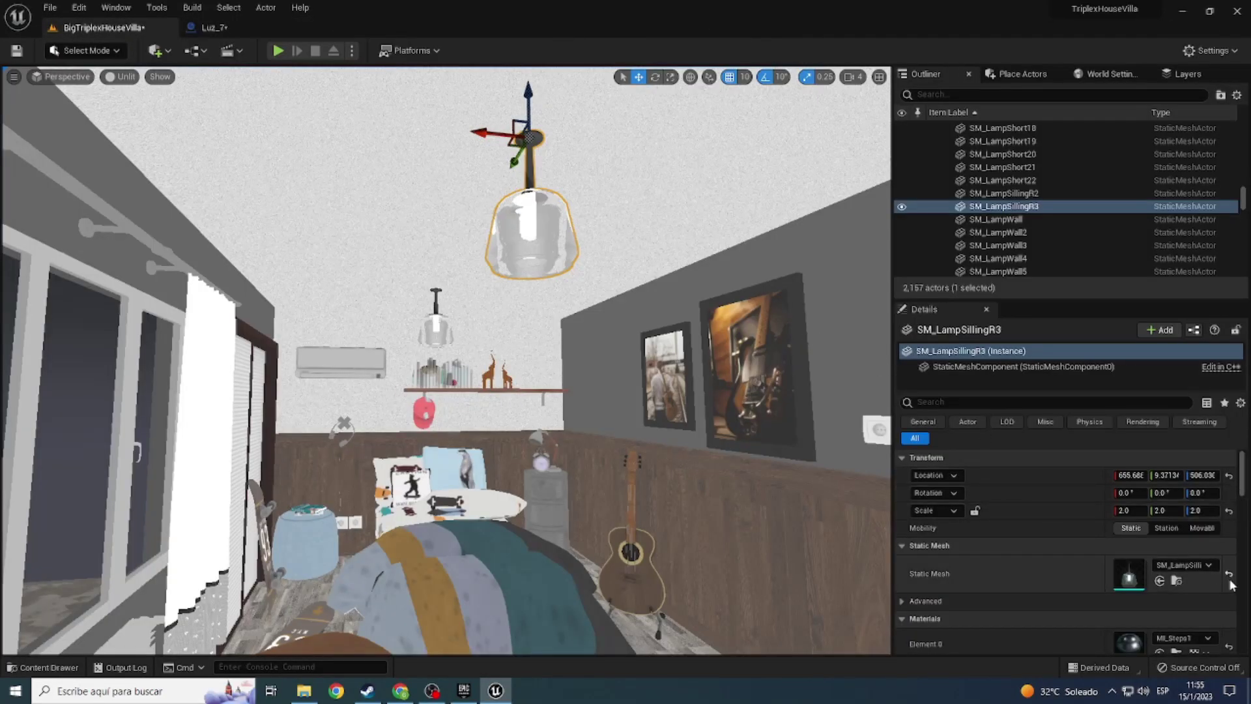
left_click(1177, 580)
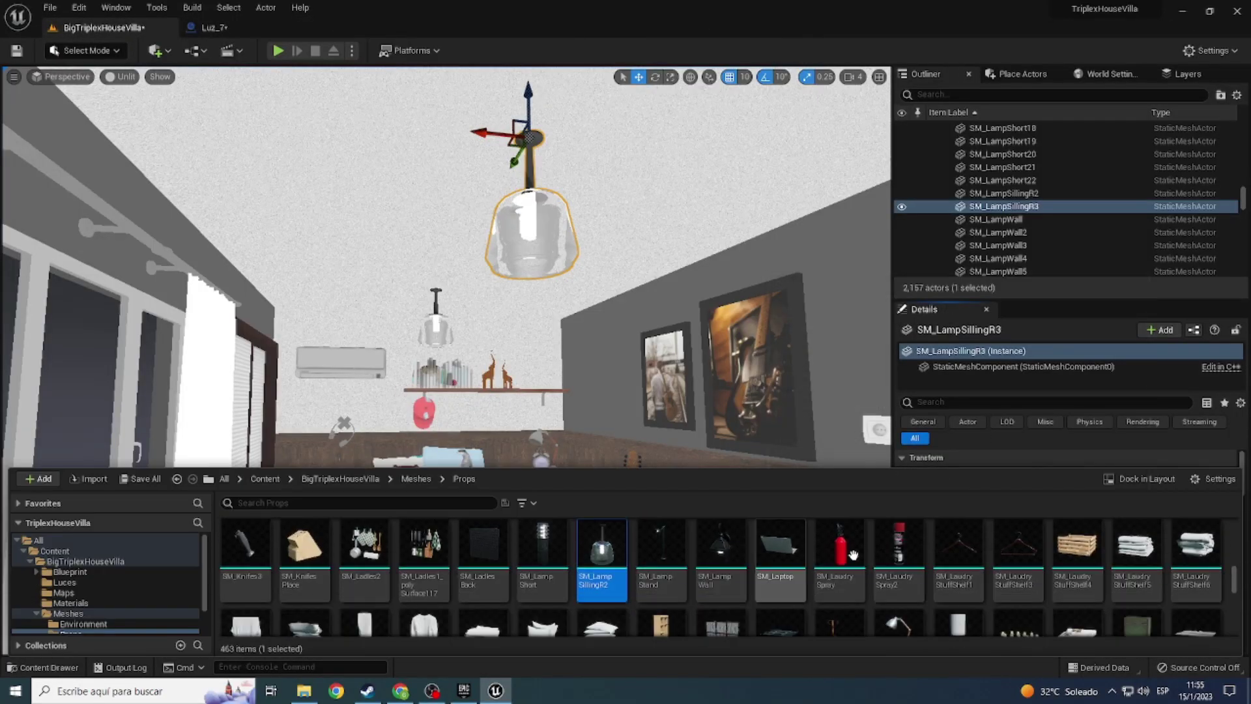
Step: Give Luz_7's SM_PicLight the SM_LampSillingR2 mesh and lower its SpotLight to Z -10
left_click(242, 33)
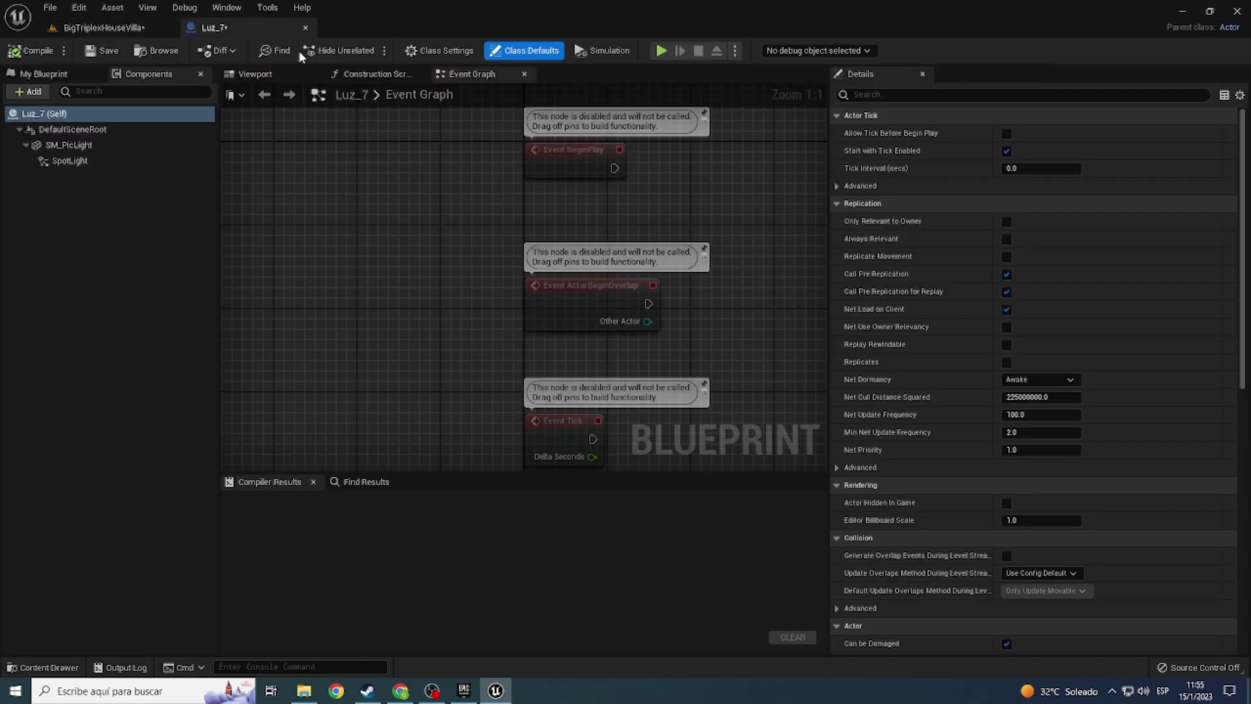
left_click(98, 146)
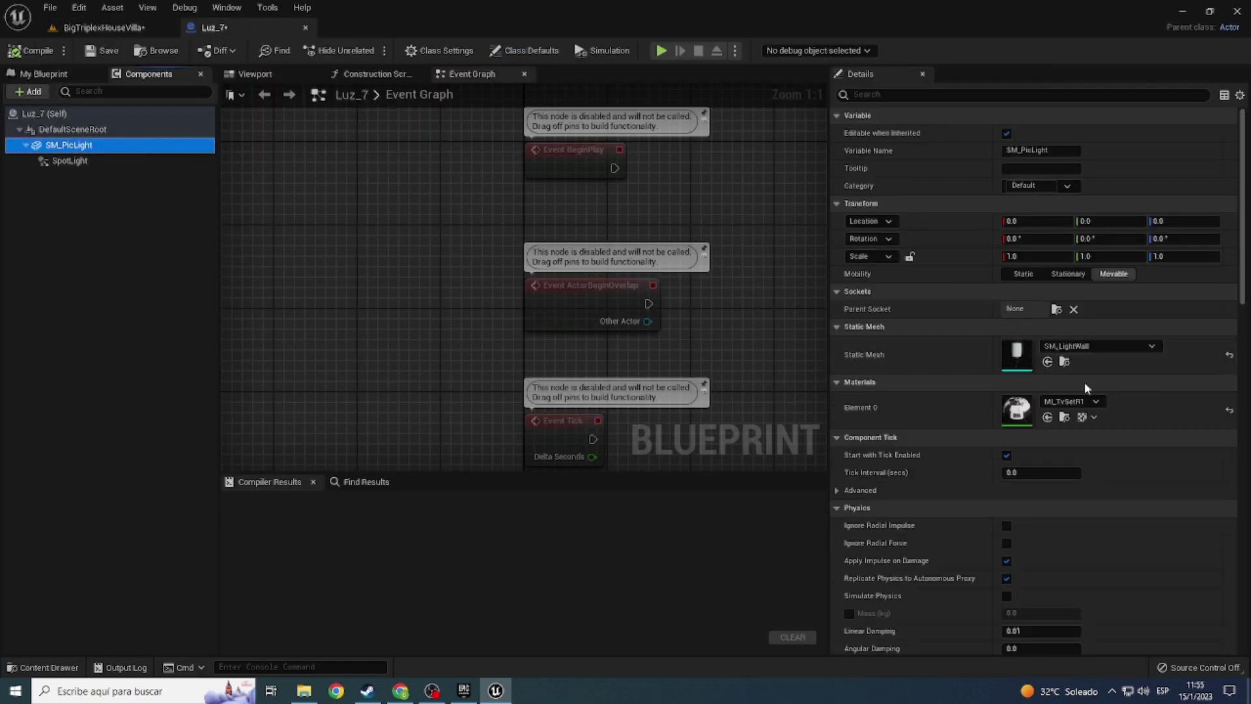
left_click(1047, 362)
left_click(269, 76)
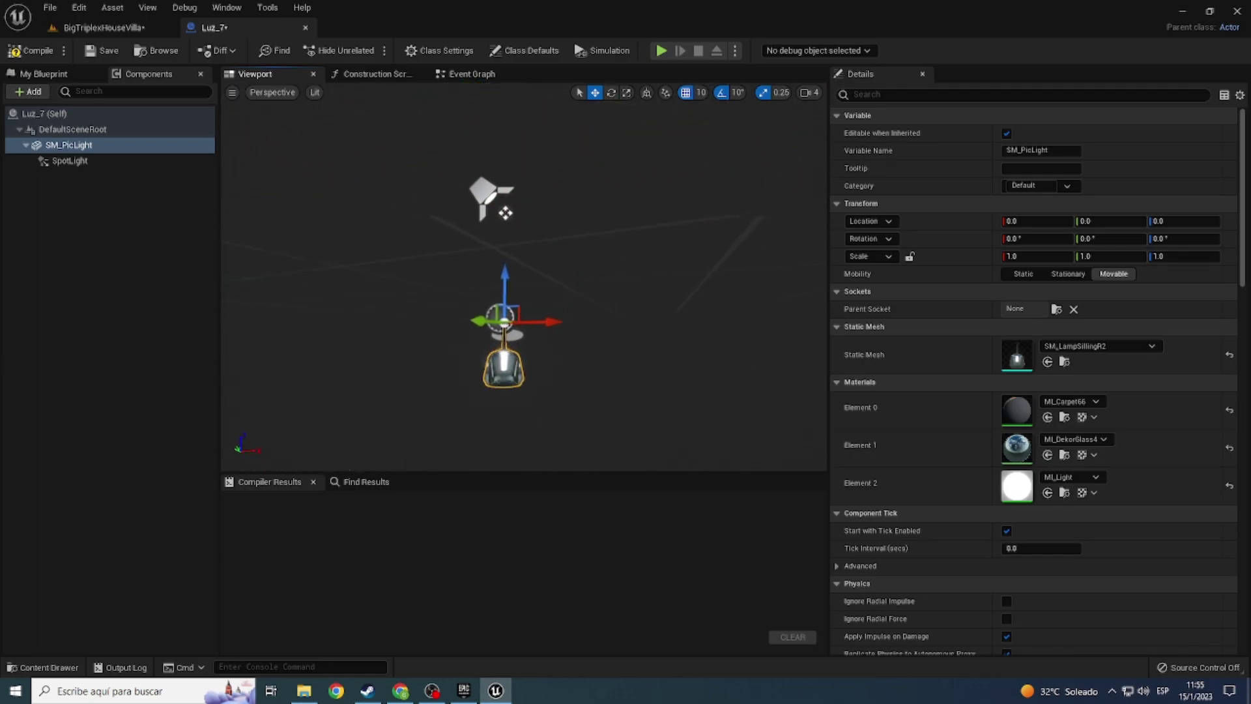
left_click(138, 161)
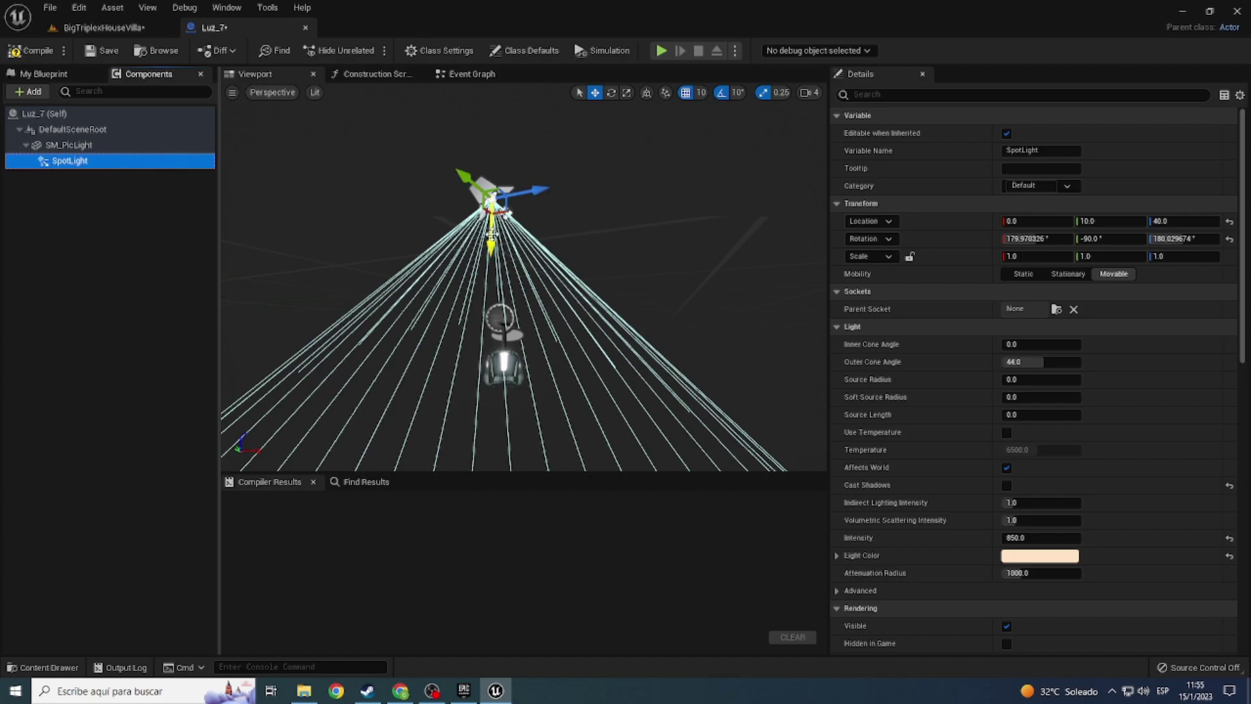
left_click_drag(492, 233, 489, 387)
mouse_move(513, 400)
right_mouse_down()
mouse_move(448, 194)
mouse_move(412, 262)
right_mouse_up()
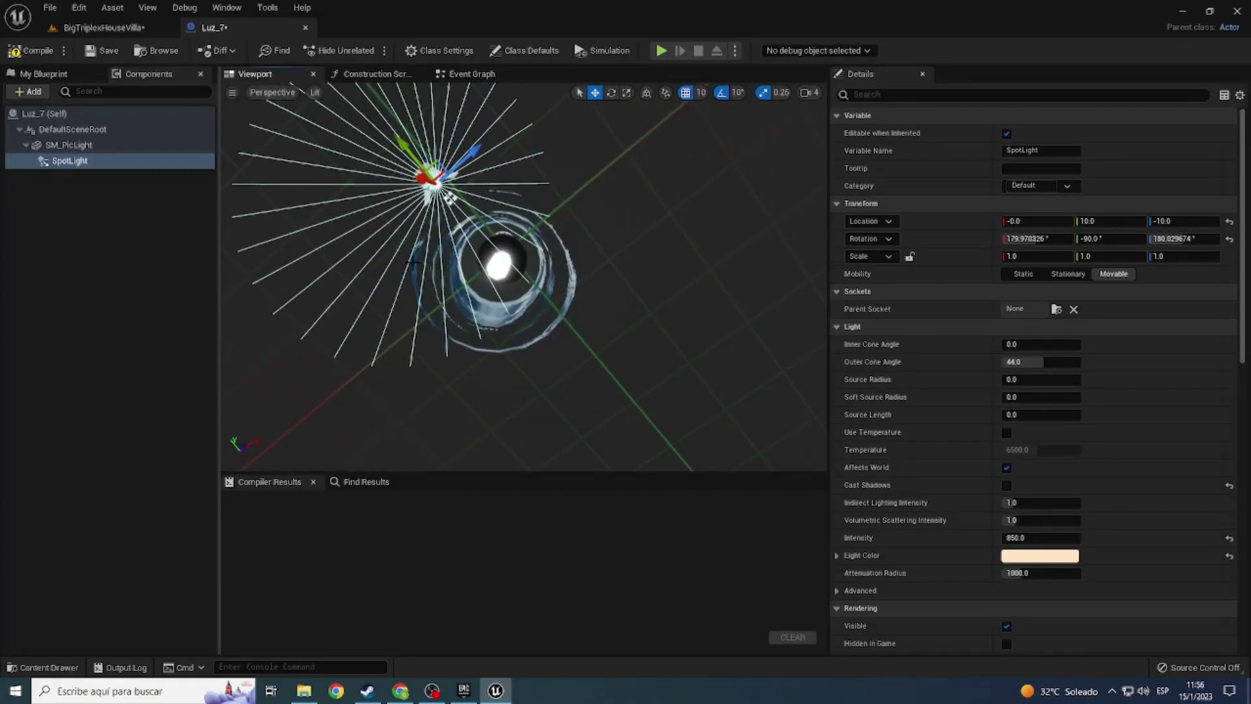
mouse_move(477, 230)
right_mouse_down()
mouse_move(549, 206)
mouse_move(501, 177)
right_mouse_up()
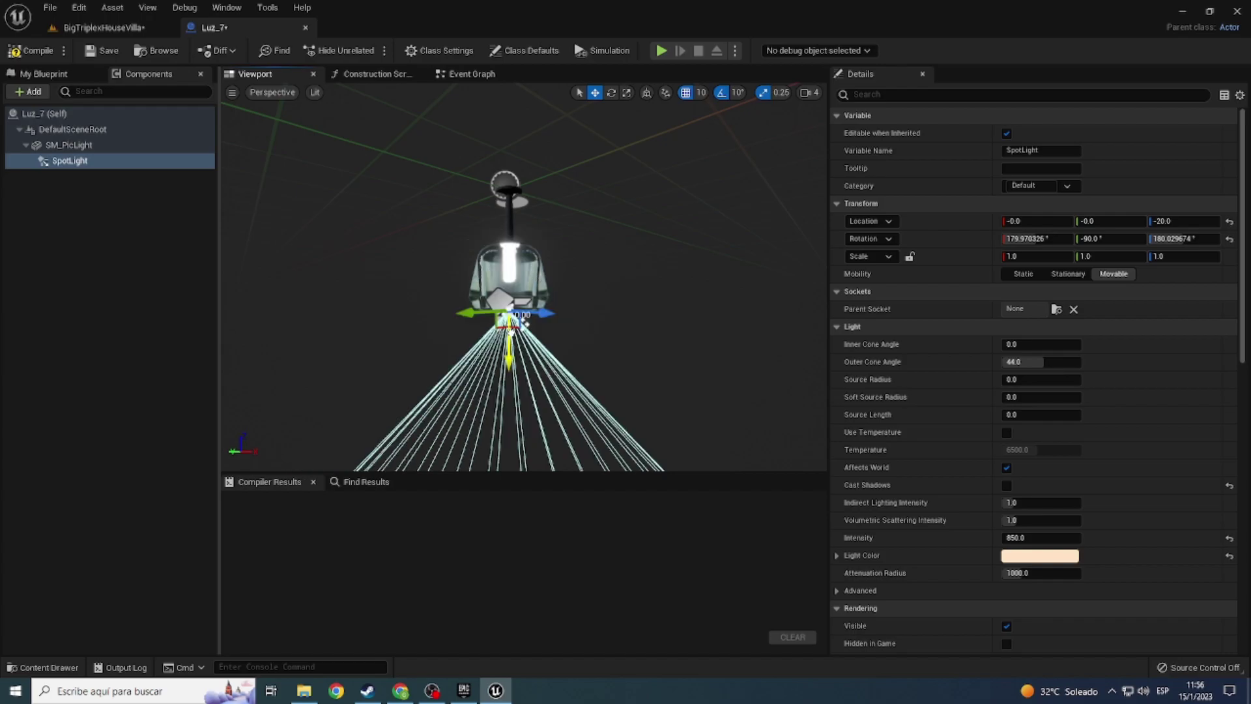
left_click(91, 29)
Step: Replace the two bedroom ceiling lamps with the Luz_7 blueprint
key("ctrl+space")
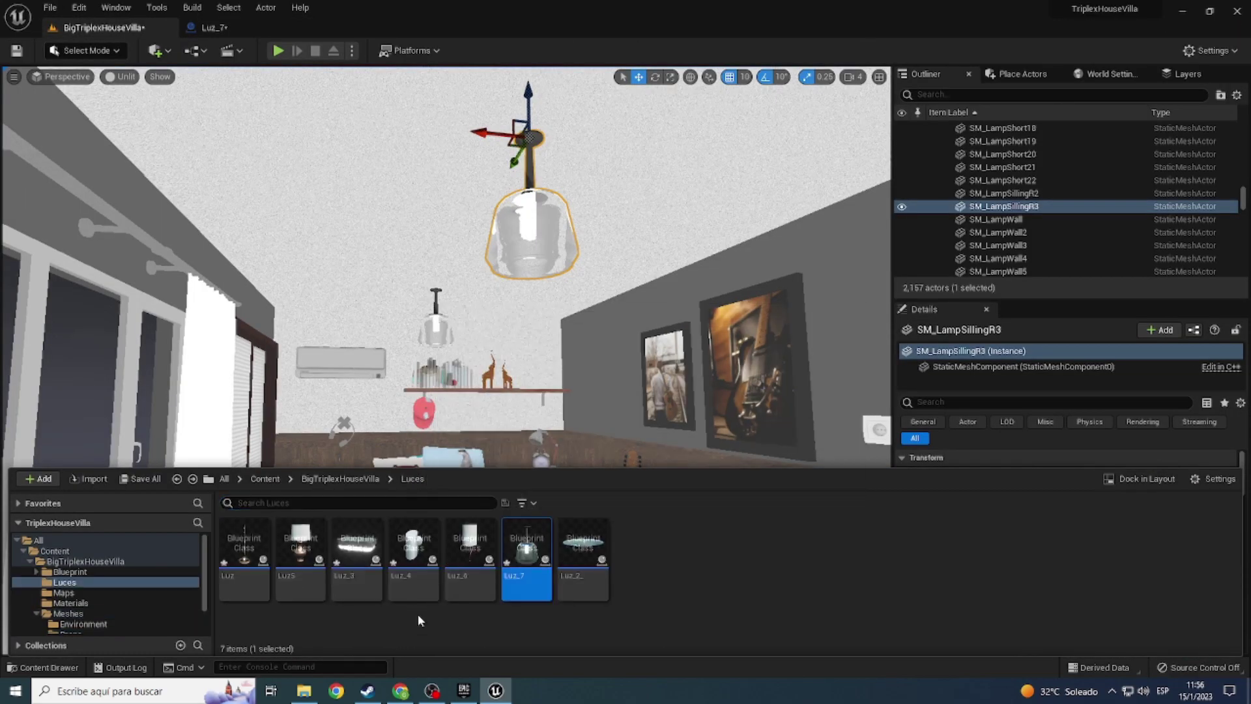
left_click_drag(520, 568, 438, 301)
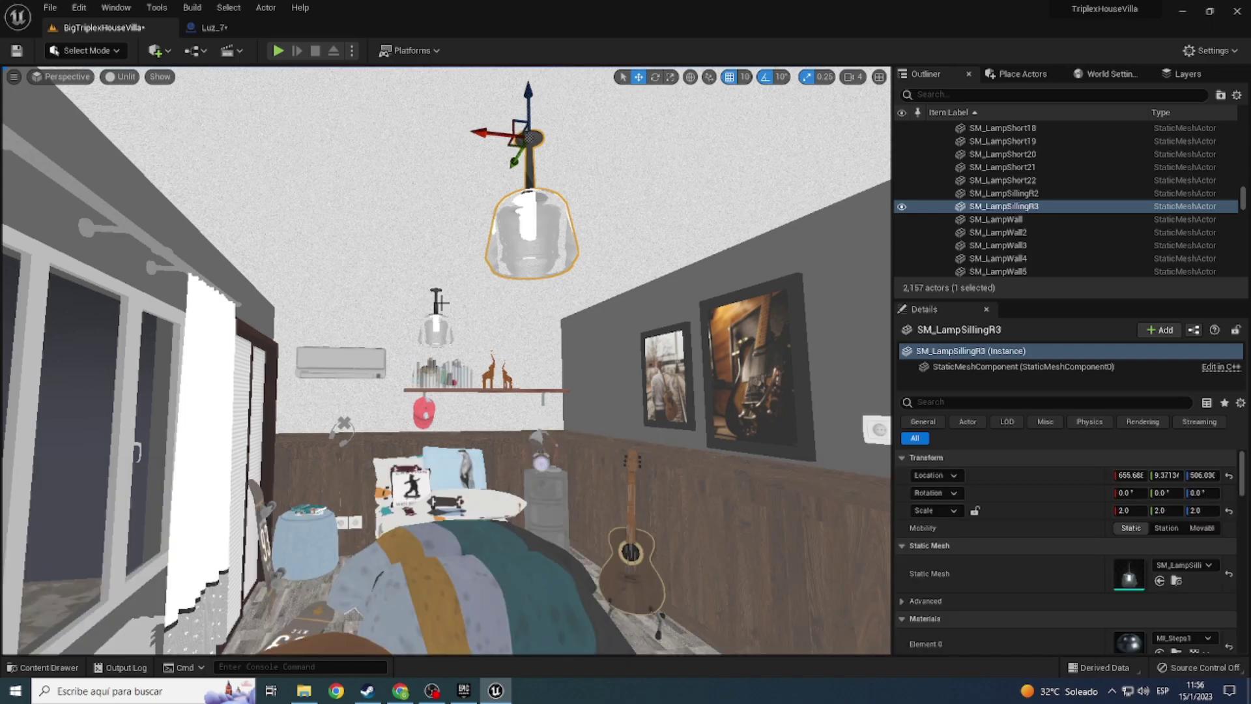
left_click(438, 333, "ctrl")
right_click(541, 241)
mouse_move(626, 320)
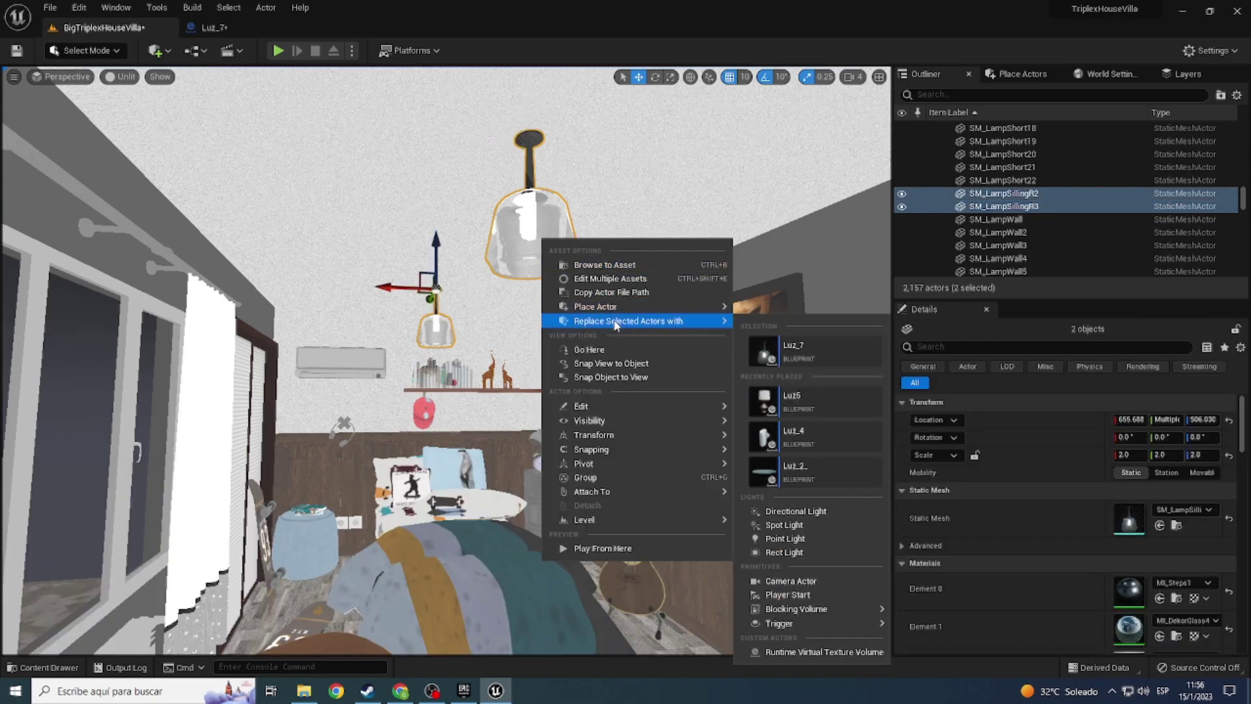
left_click(801, 347)
Step: Switch the viewport to Lit and inspect the bedroom, selecting curtain SM_Curtain3
left_click(114, 77)
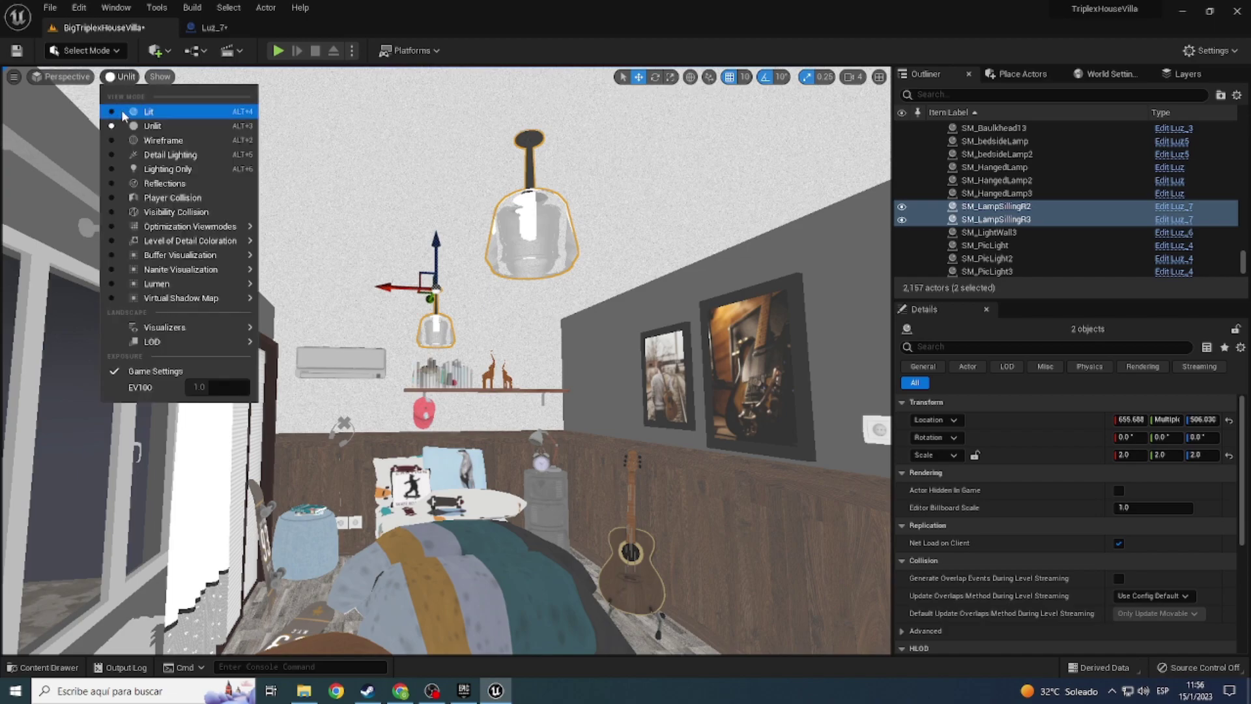
left_click(125, 114)
mouse_move(436, 339)
right_mouse_down()
mouse_move(404, 495)
mouse_move(326, 482)
right_mouse_up()
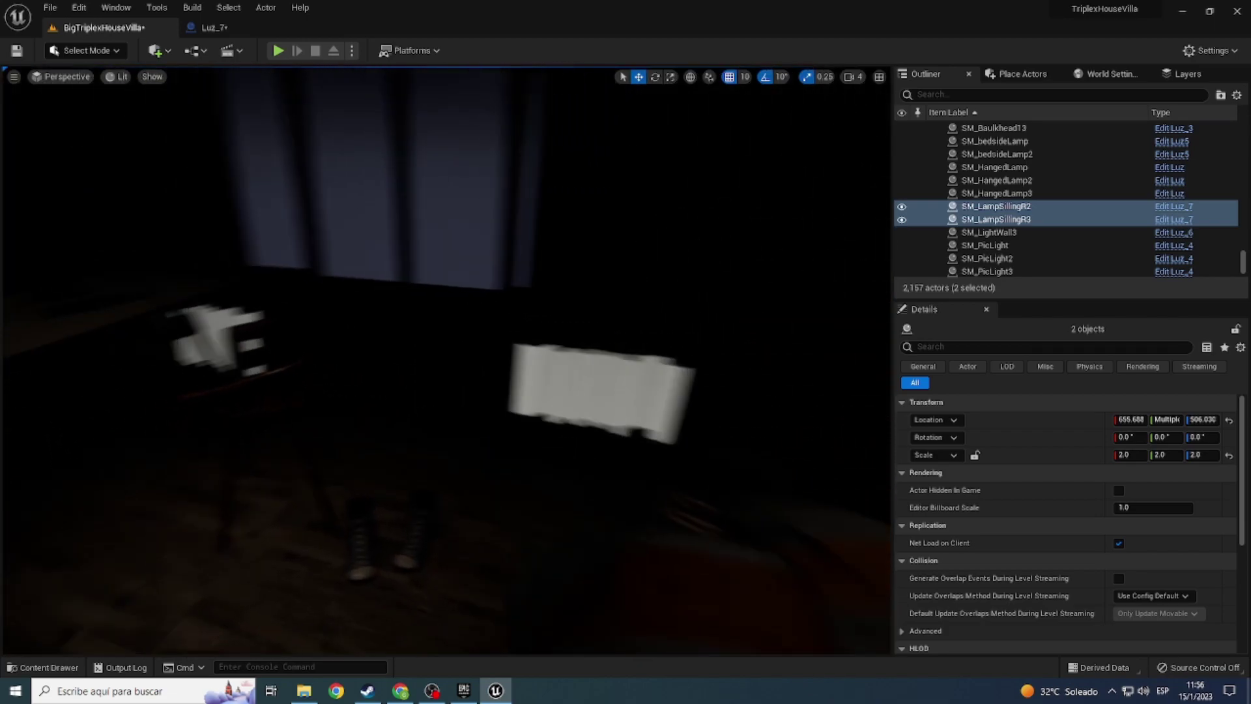
right_click_drag(532, 361, 532, 377)
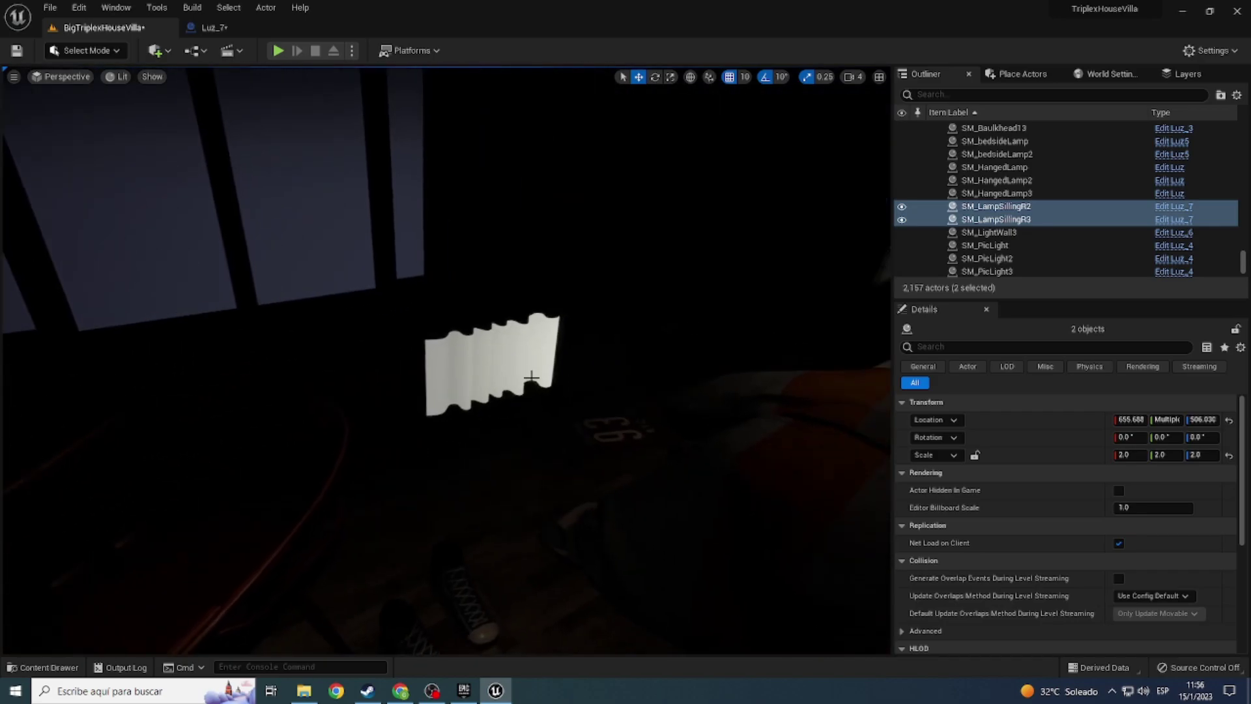
left_click(495, 347)
scroll(1132, 573, "down", 2)
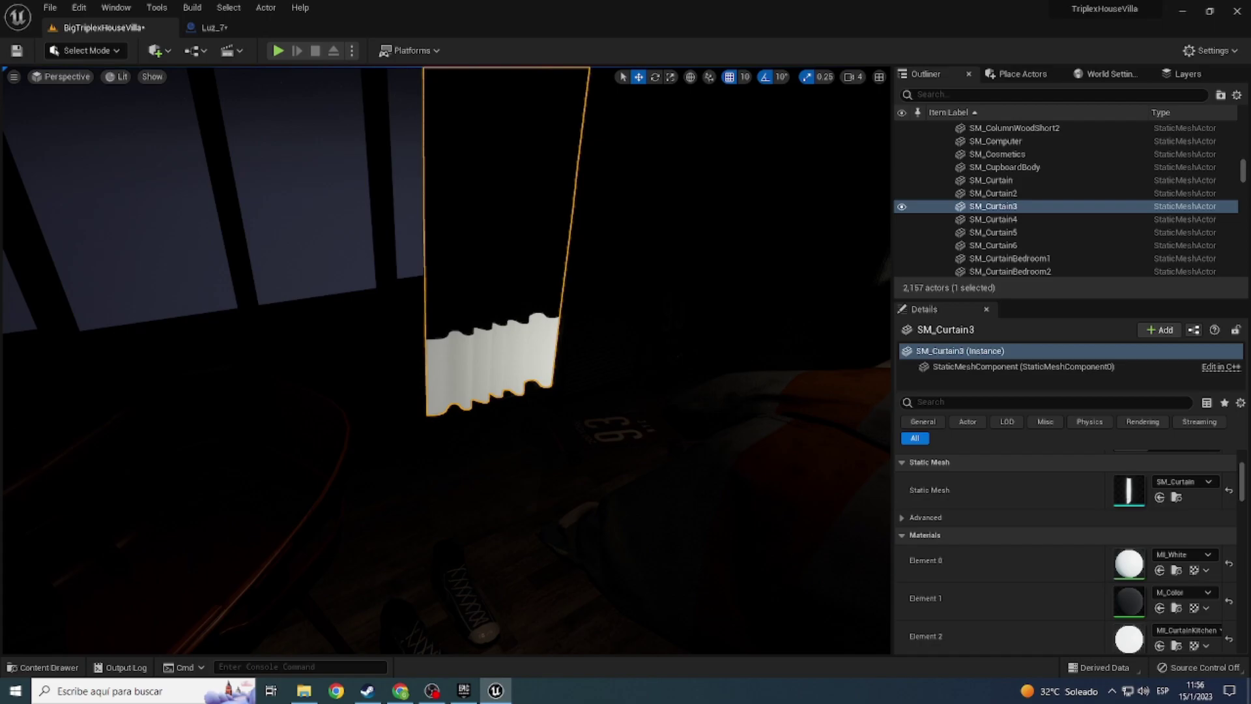
Step: Switch the viewport to Unlit and bring the bedroom curtain SM_Curtain into view
left_click(121, 77)
left_click(140, 124)
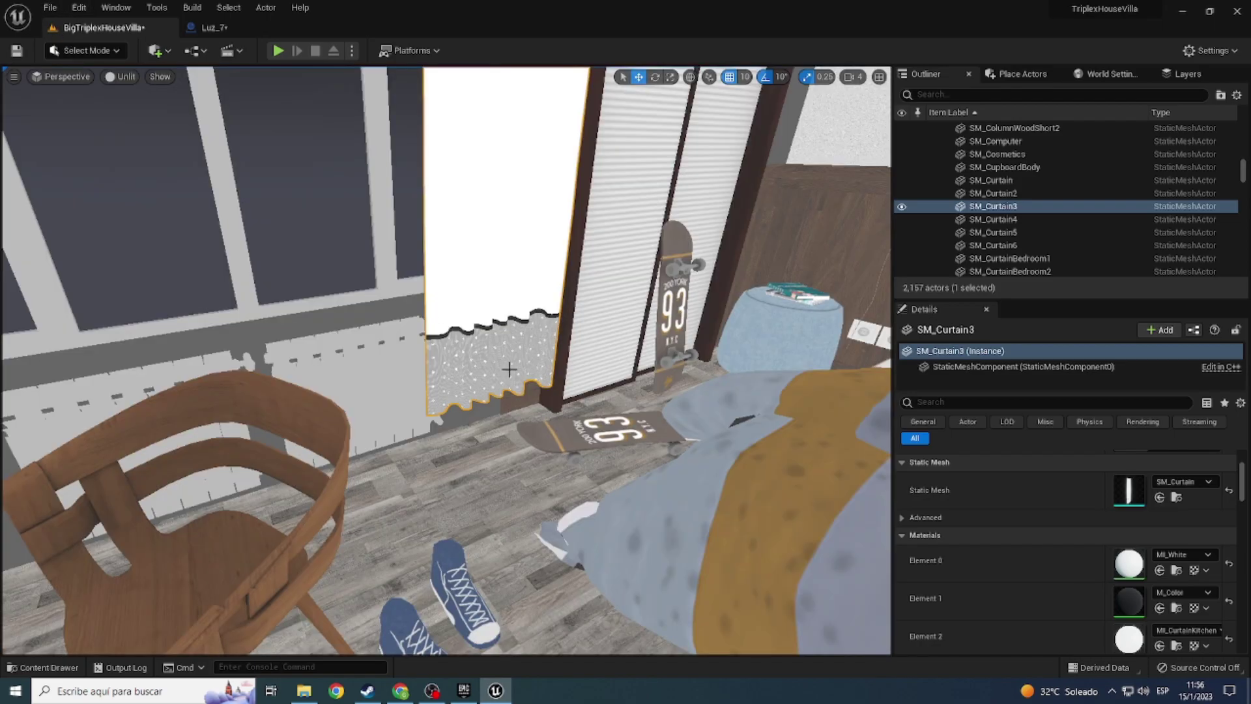
right_click_drag(140, 123, 156, 130)
right_click_drag(657, 422, 656, 422)
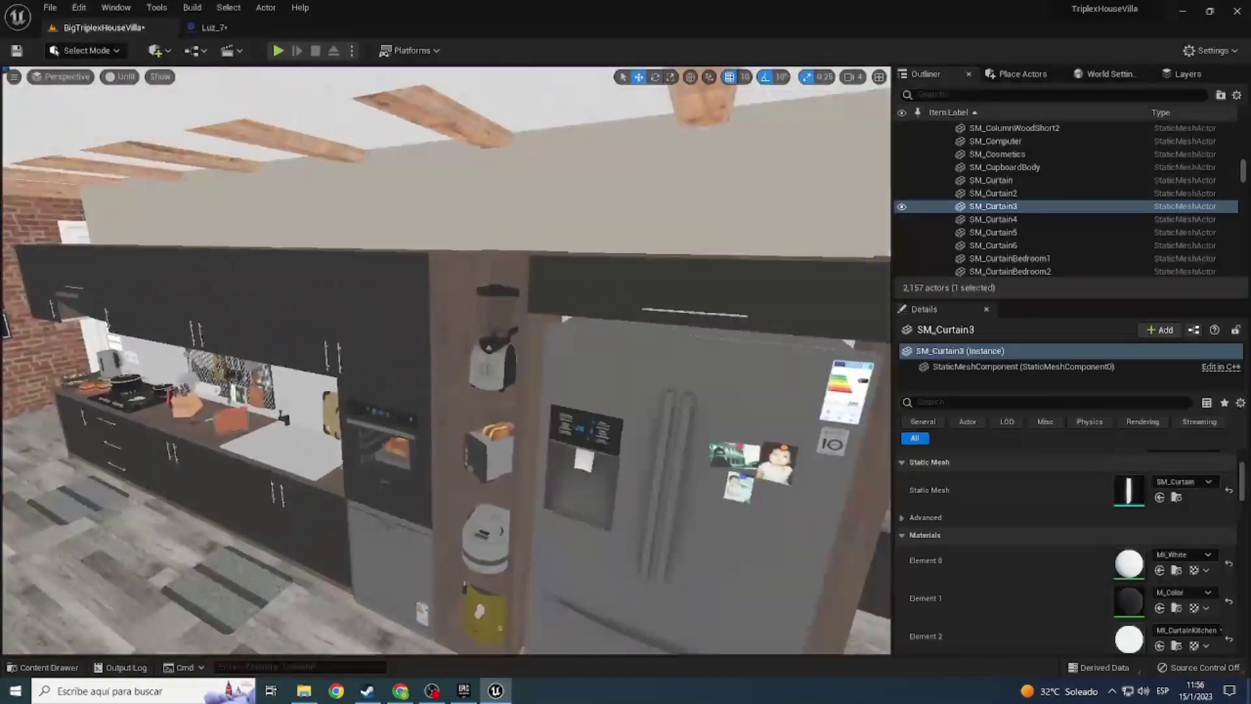
double_click(990, 180)
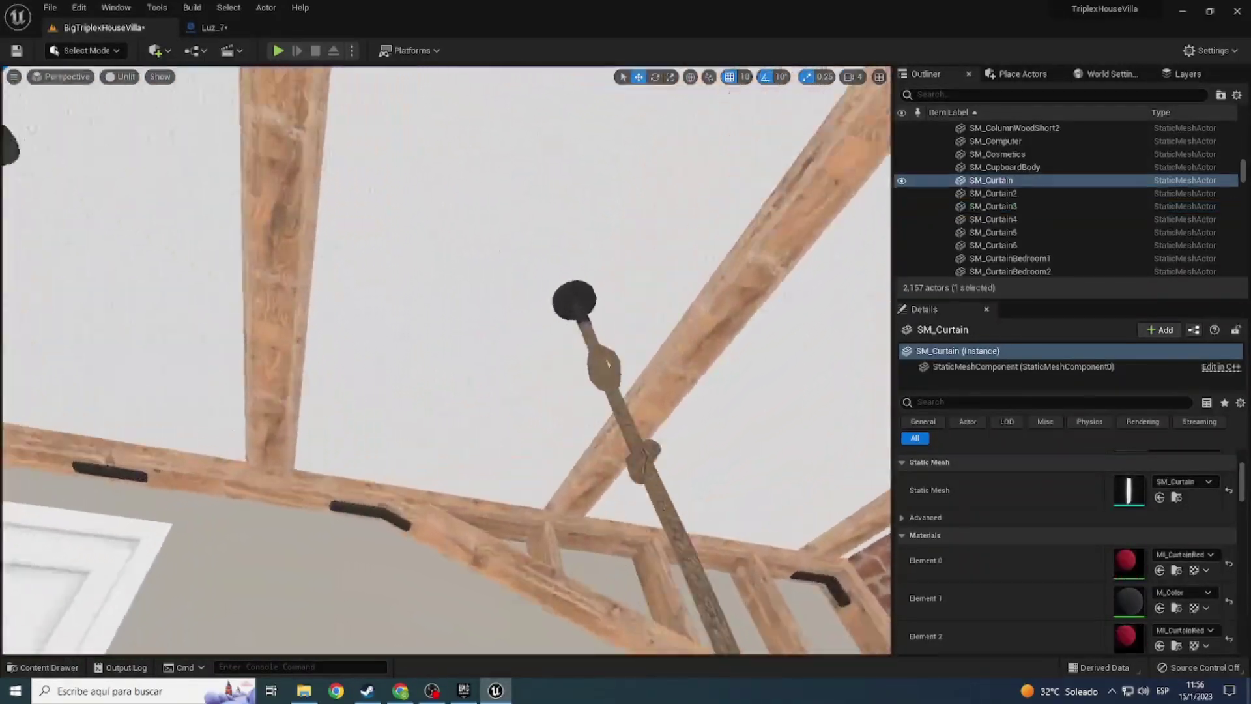
right_click_drag(607, 362, 607, 362)
scroll(1084, 620, "down", 3)
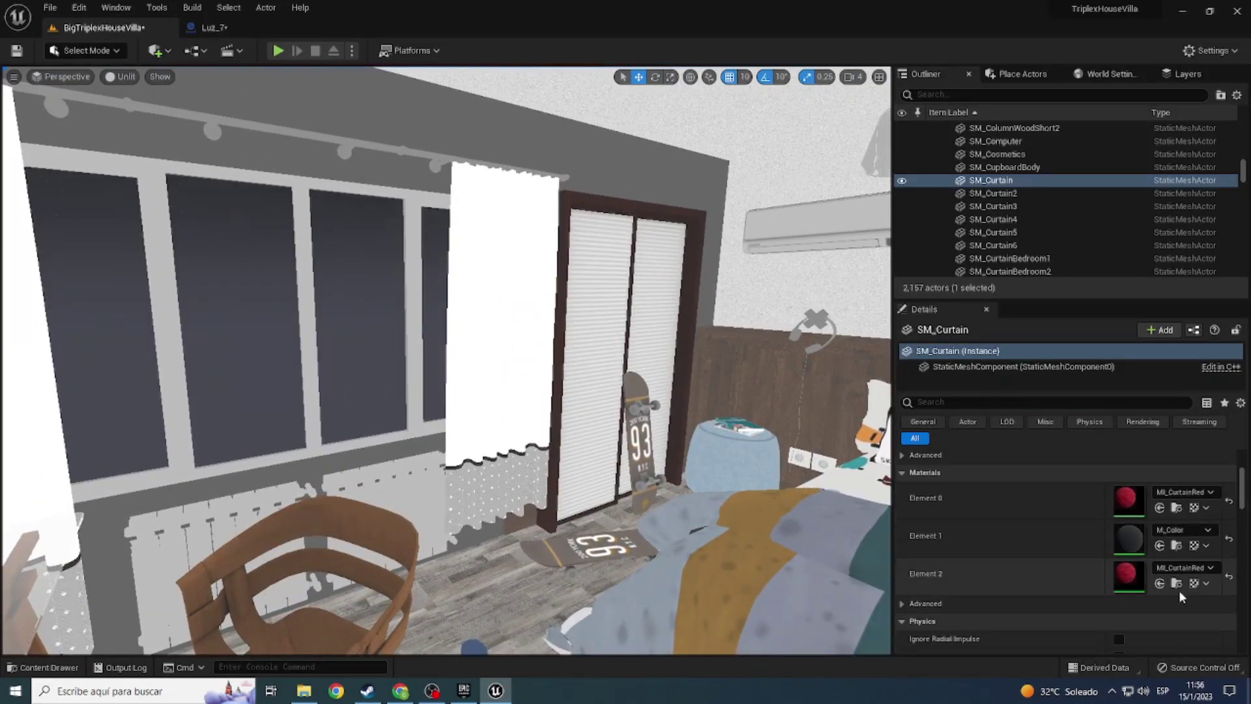
Step: Assign MI_CurtainRed to Element 0 of both SM_Curtain3 and SM_Curtain4
left_click(1176, 583)
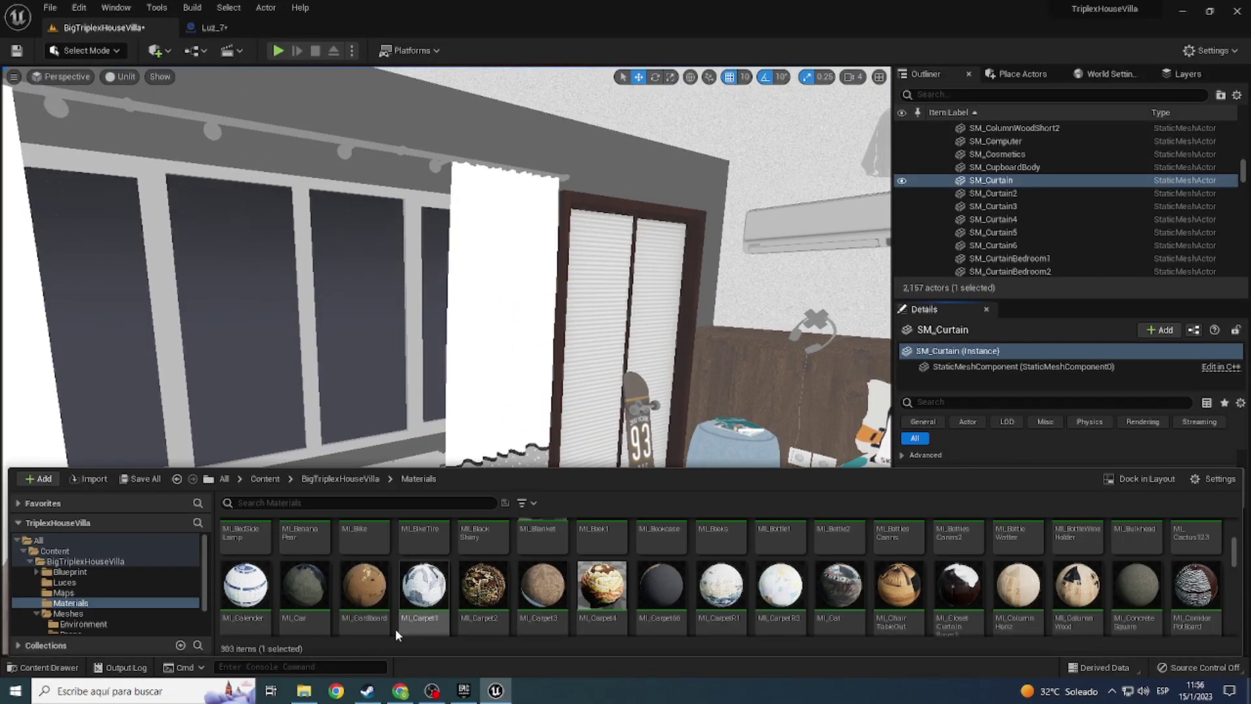
scroll(395, 628, "down", 2)
left_click_drag(422, 583, 490, 383)
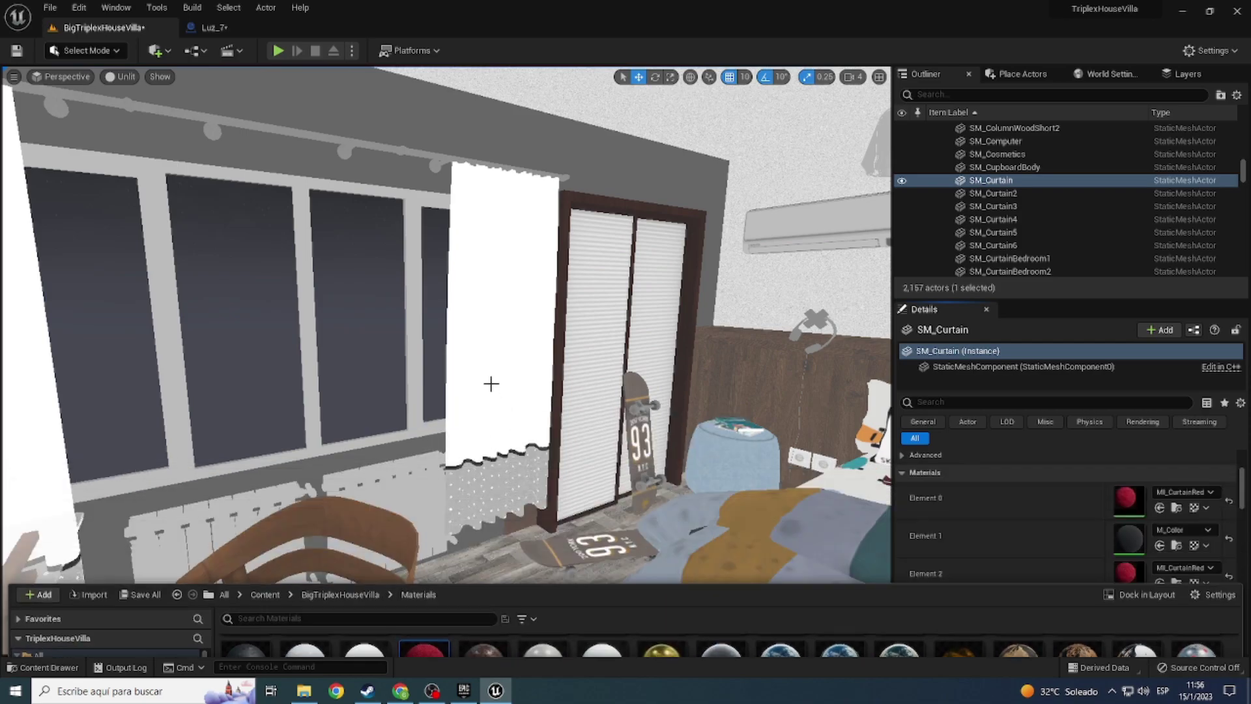
left_click(490, 383)
left_click(1160, 511)
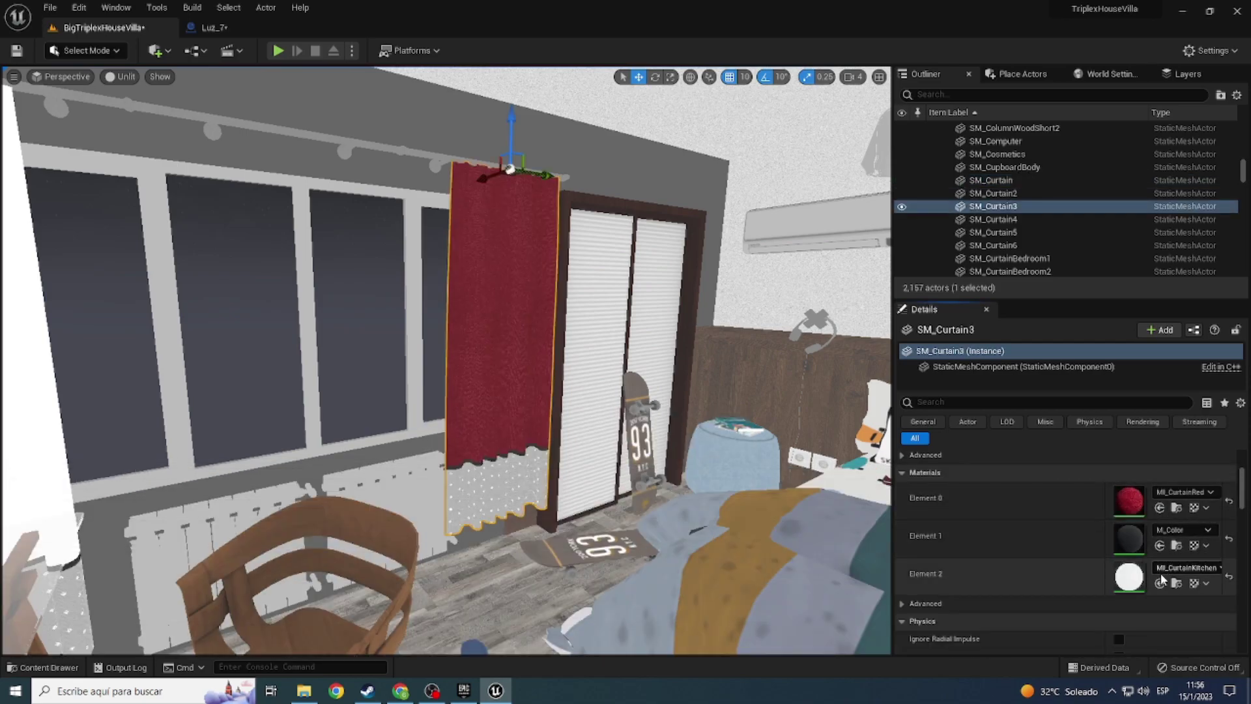
right_click_drag(661, 482, 661, 482)
left_click(365, 280)
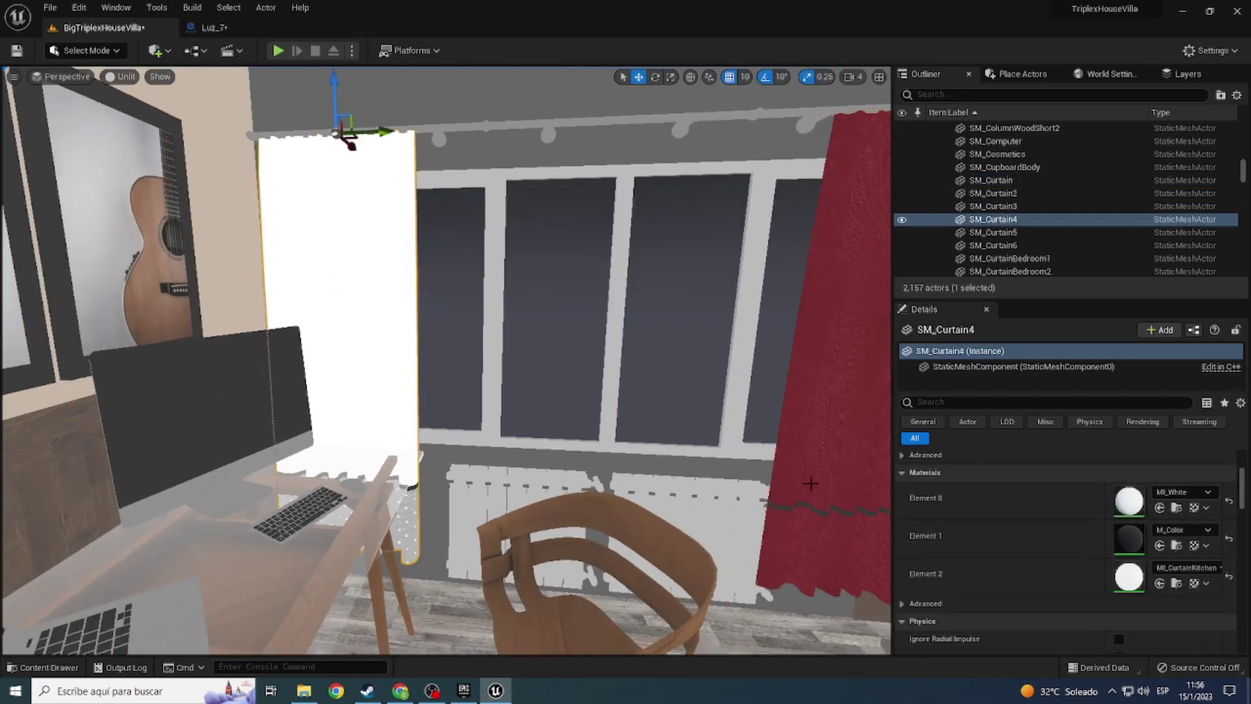
left_click(1160, 507)
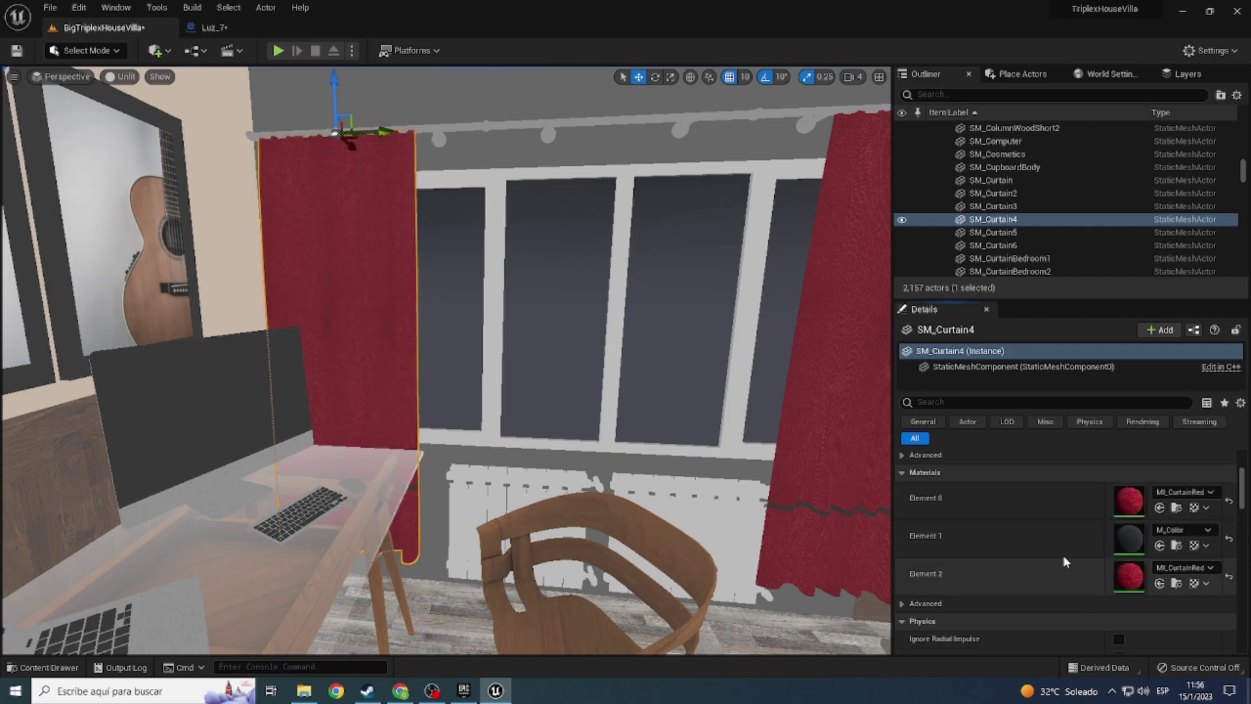
Step: Check the red curtains in Lit mode, then return to Unlit and select a ceiling lamp
left_click(108, 76)
left_click(130, 109)
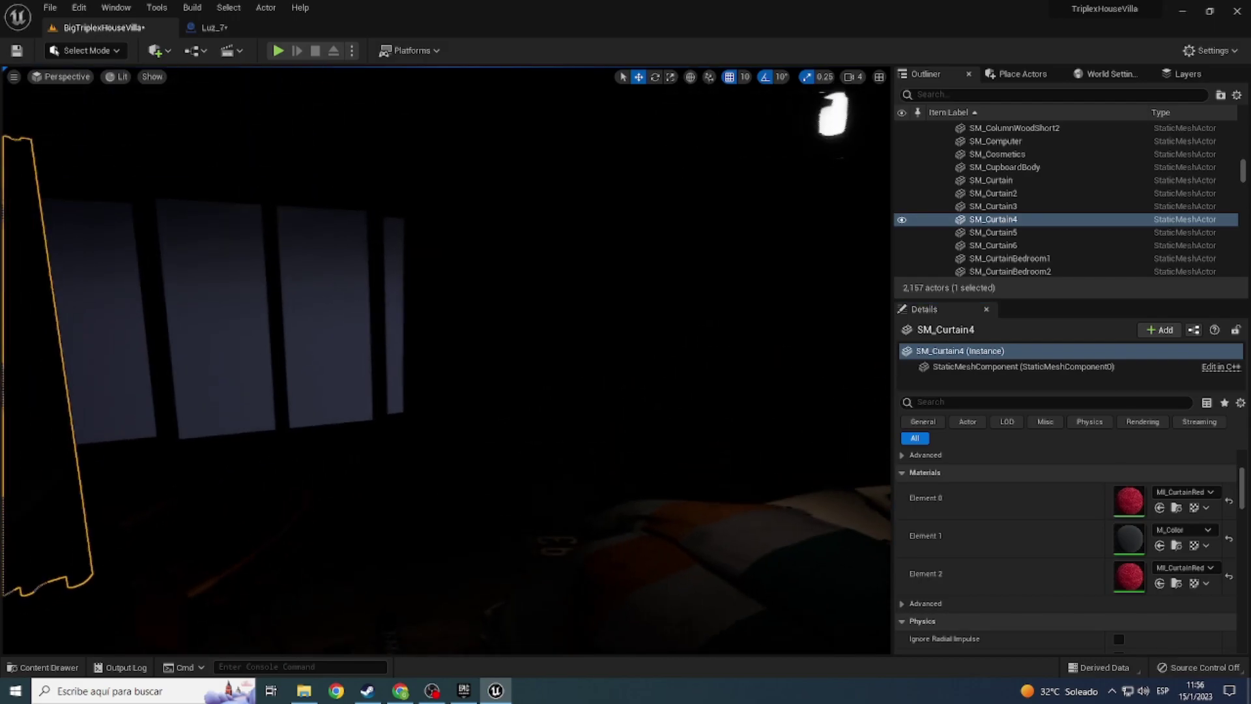
key("f")
left_click(119, 77)
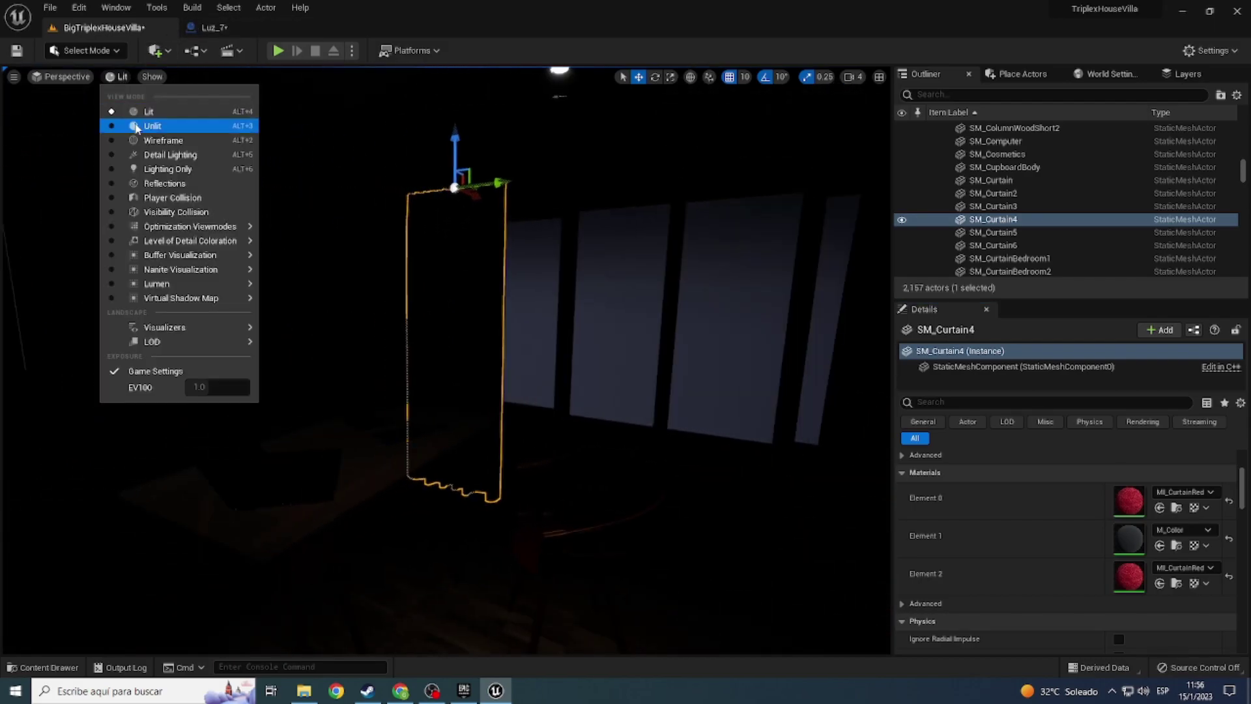
left_click(137, 126)
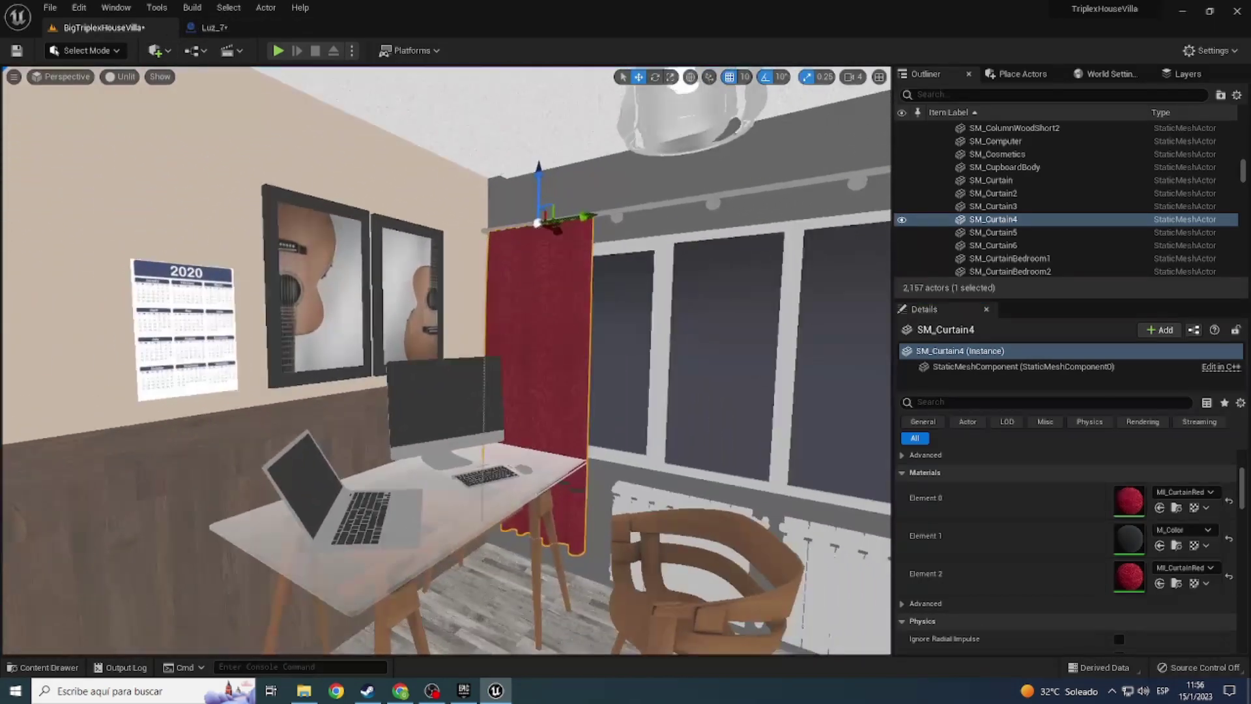
scroll(537, 223, "down", 5)
left_click(520, 235)
Step: Alt-drag a trial copy of the ceiling lamp leftward and view it in Lit mode
left_click_drag(565, 148, 476, 160, "alt")
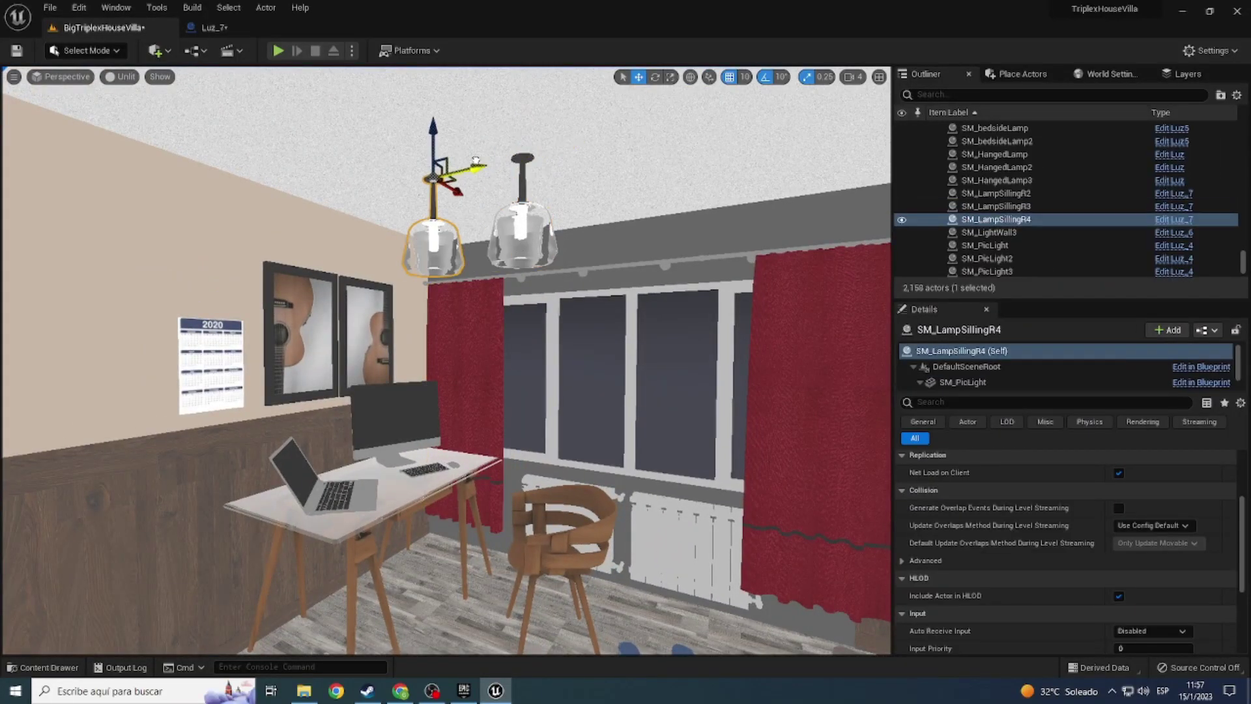
left_click(119, 77)
left_click(136, 112)
right_click_drag(137, 111, 130, 126)
Step: Back in Unlit, delete the duplicate SM_LampSillingR4 and open the Content Drawer facing the picture wall
left_click(119, 77)
left_click(131, 125)
right_click_drag(748, 297, 749, 298)
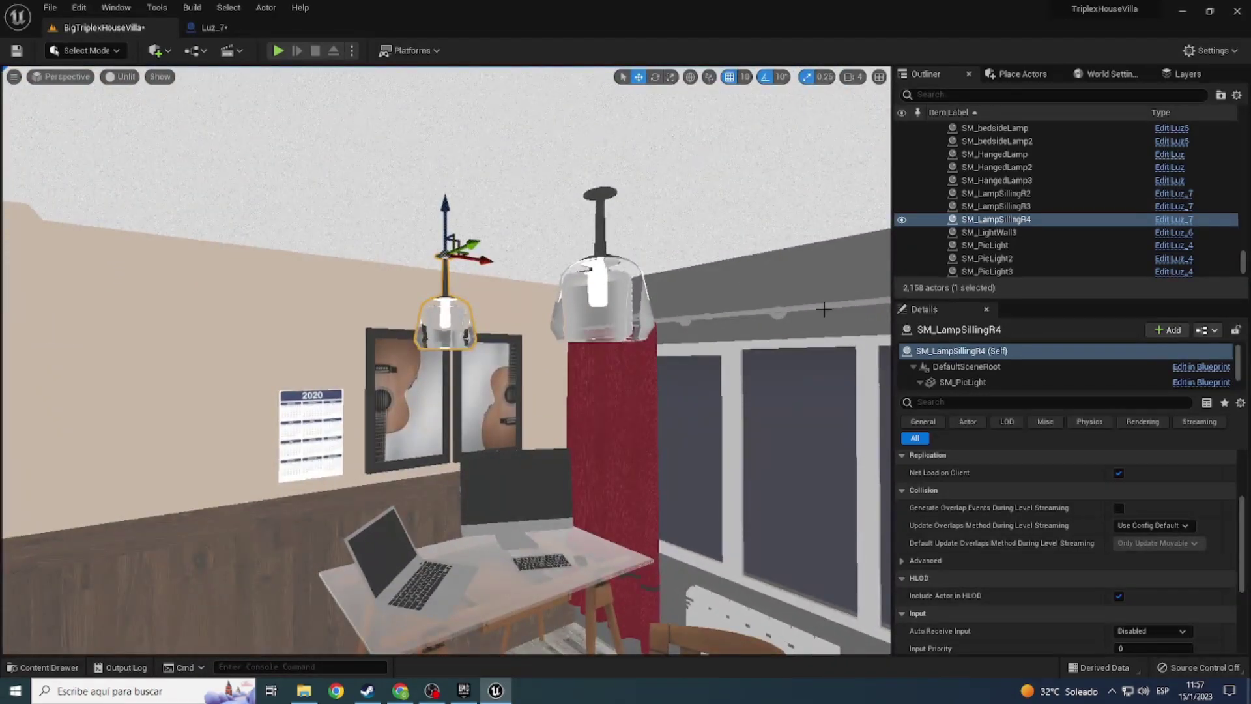
key("Delete")
right_click_drag(457, 365, 383, 445)
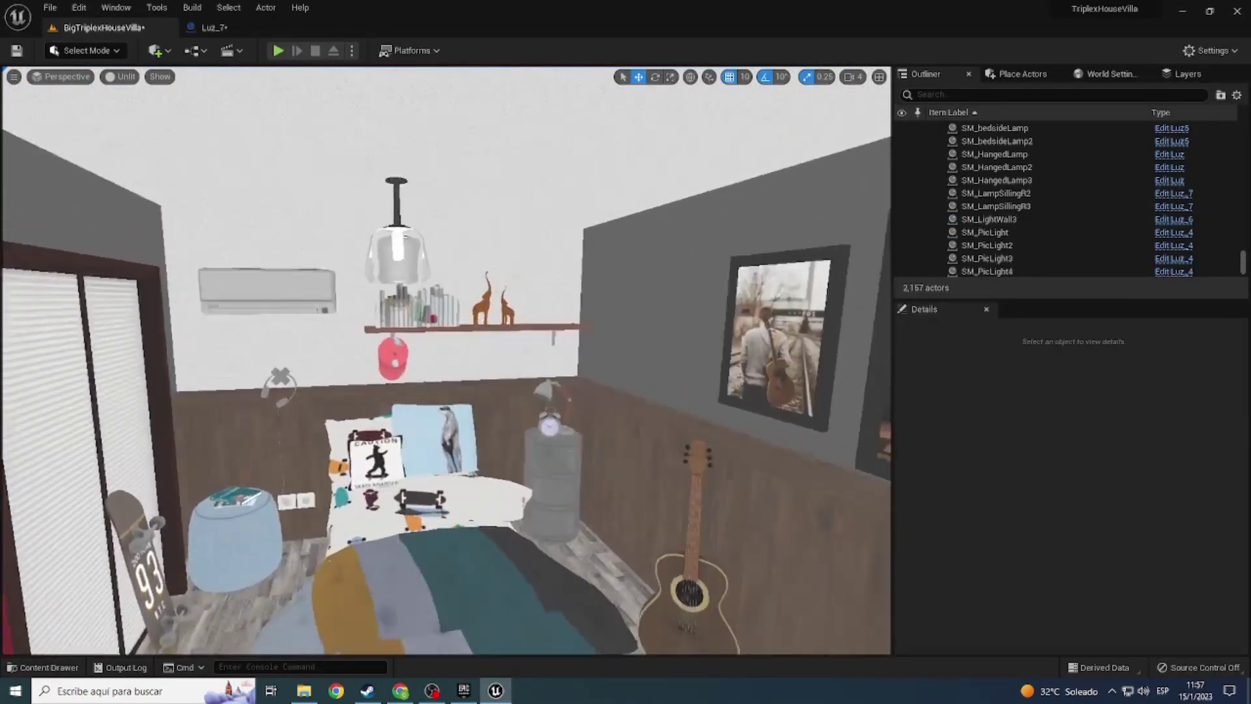
key("ctrl+space")
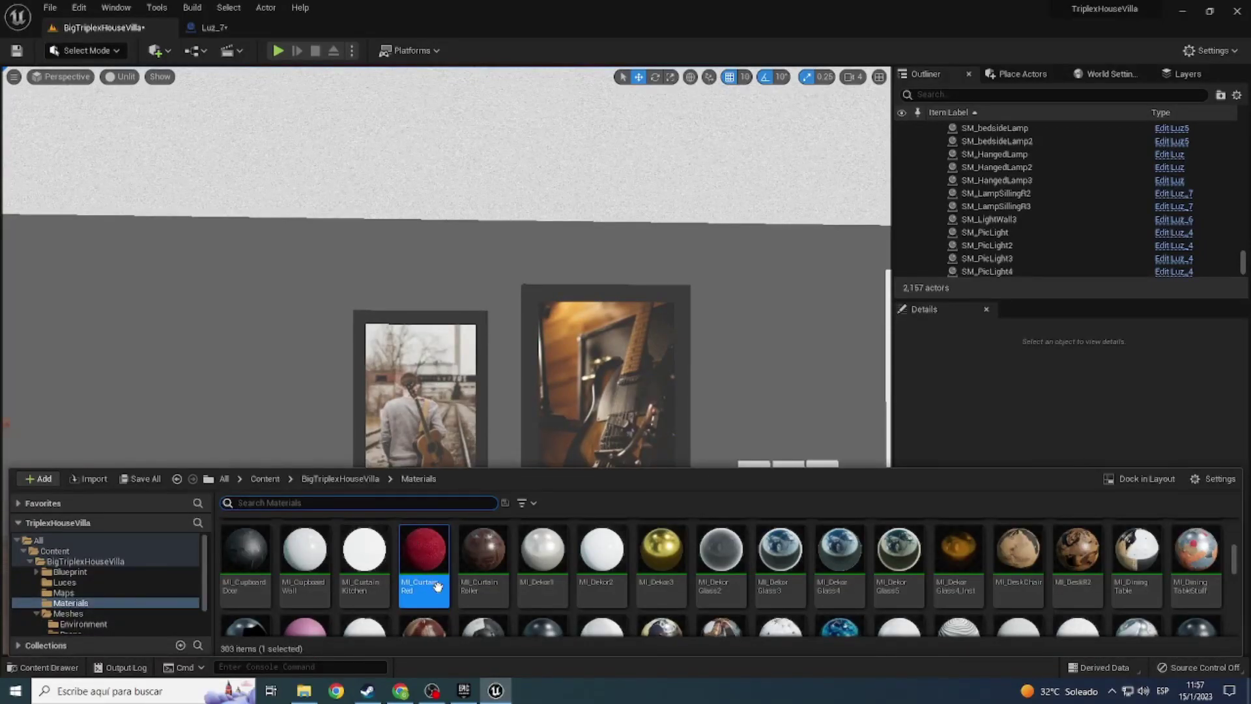
Step: Place a Luz_4 picture light above the left picture and rotate it toward the picture
key("alt+Left")
left_click_drag(394, 578, 422, 281)
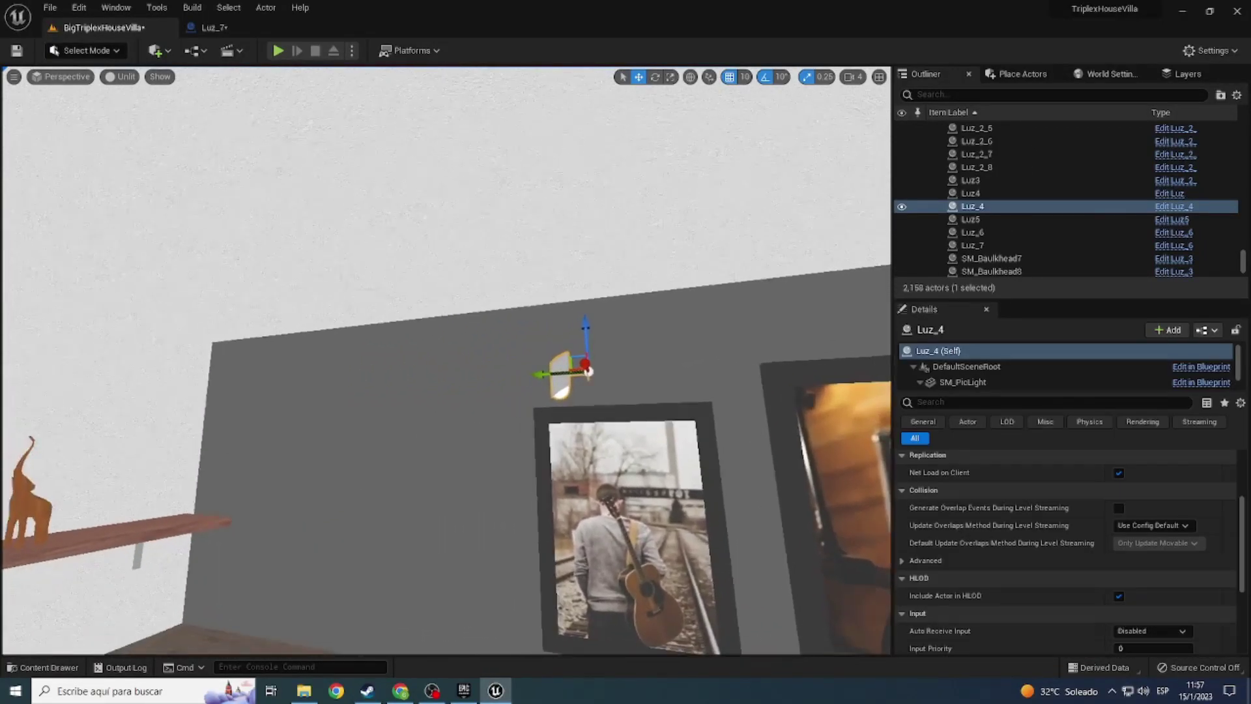
right_click_drag(391, 287, 447, 343)
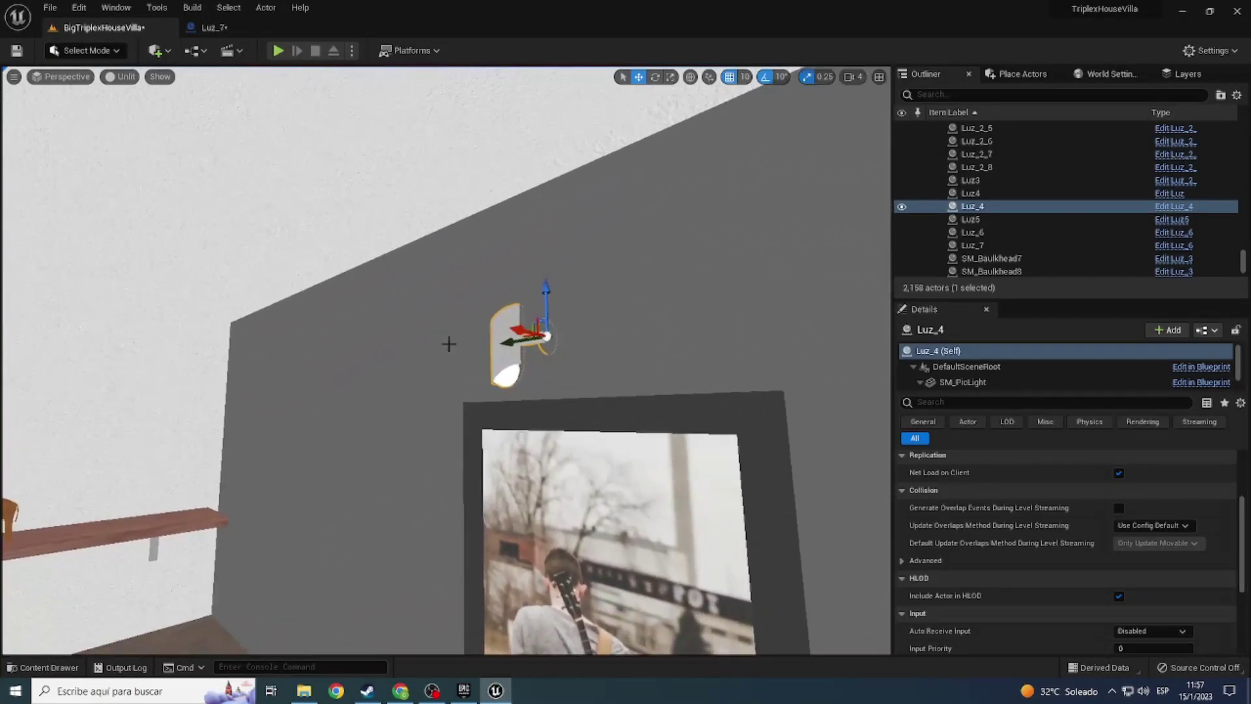
key("e")
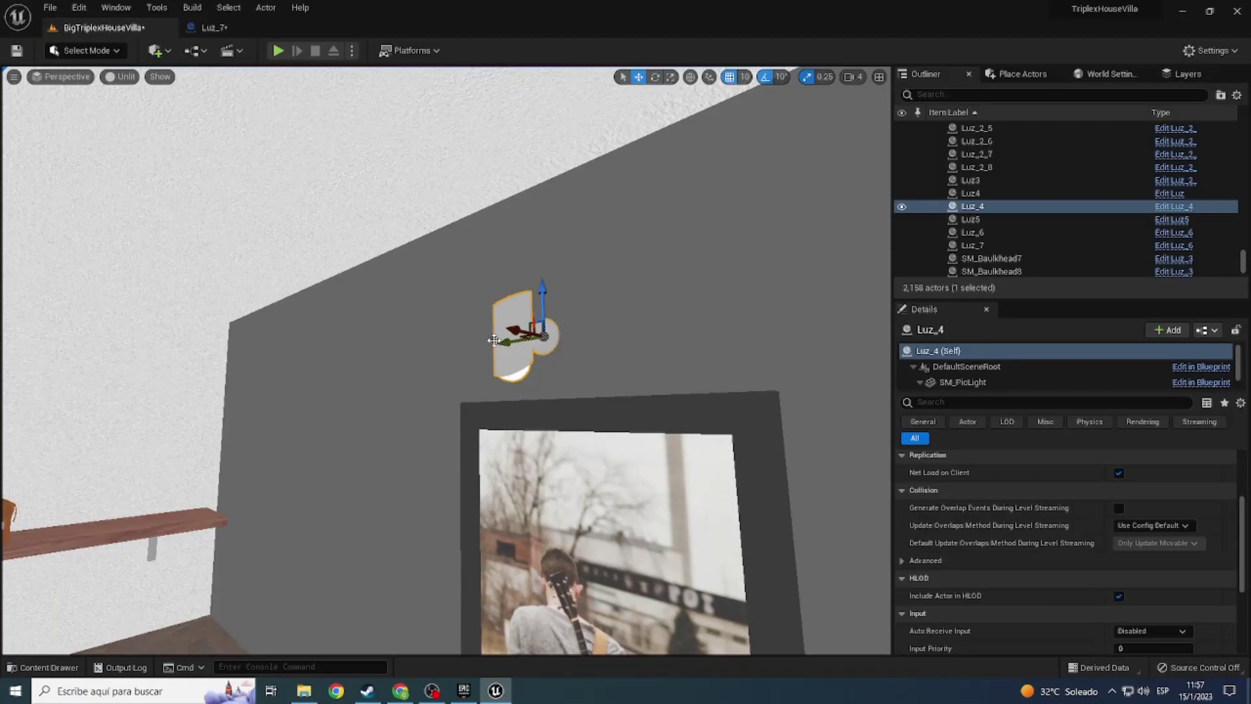
left_click_drag(493, 339, 586, 352)
right_click_drag(586, 352, 560, 338)
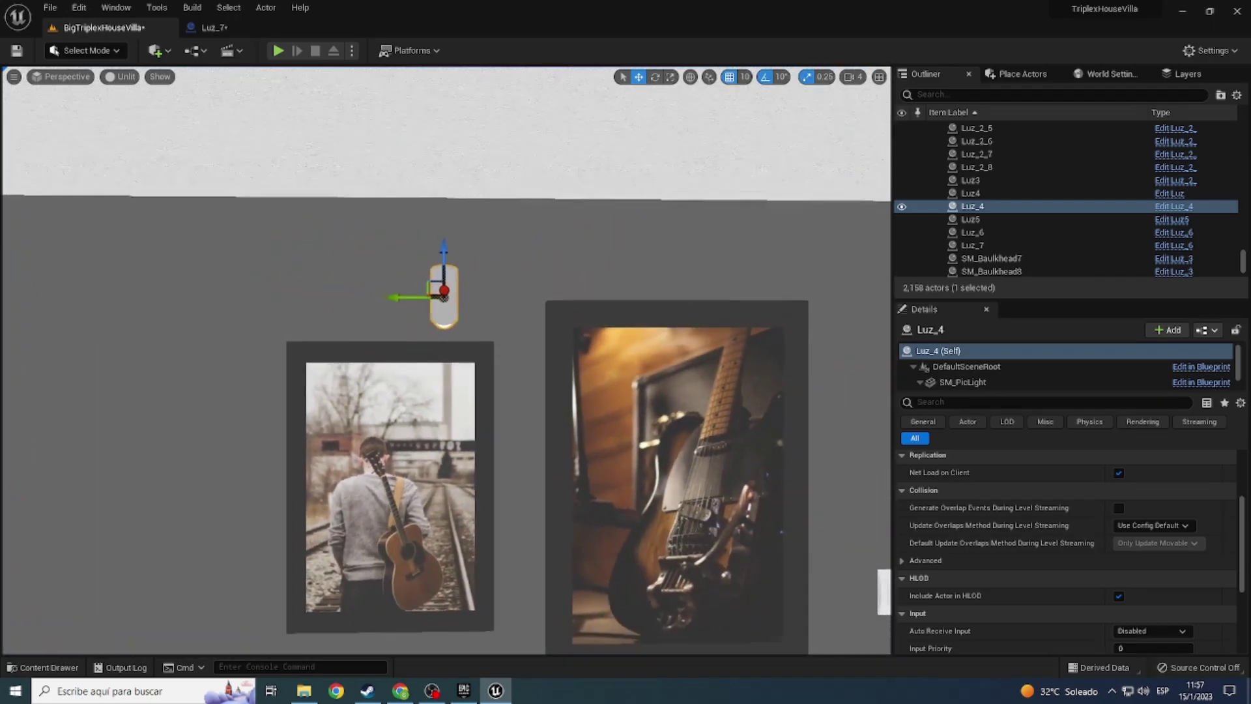
right_click_drag(444, 297, 424, 312)
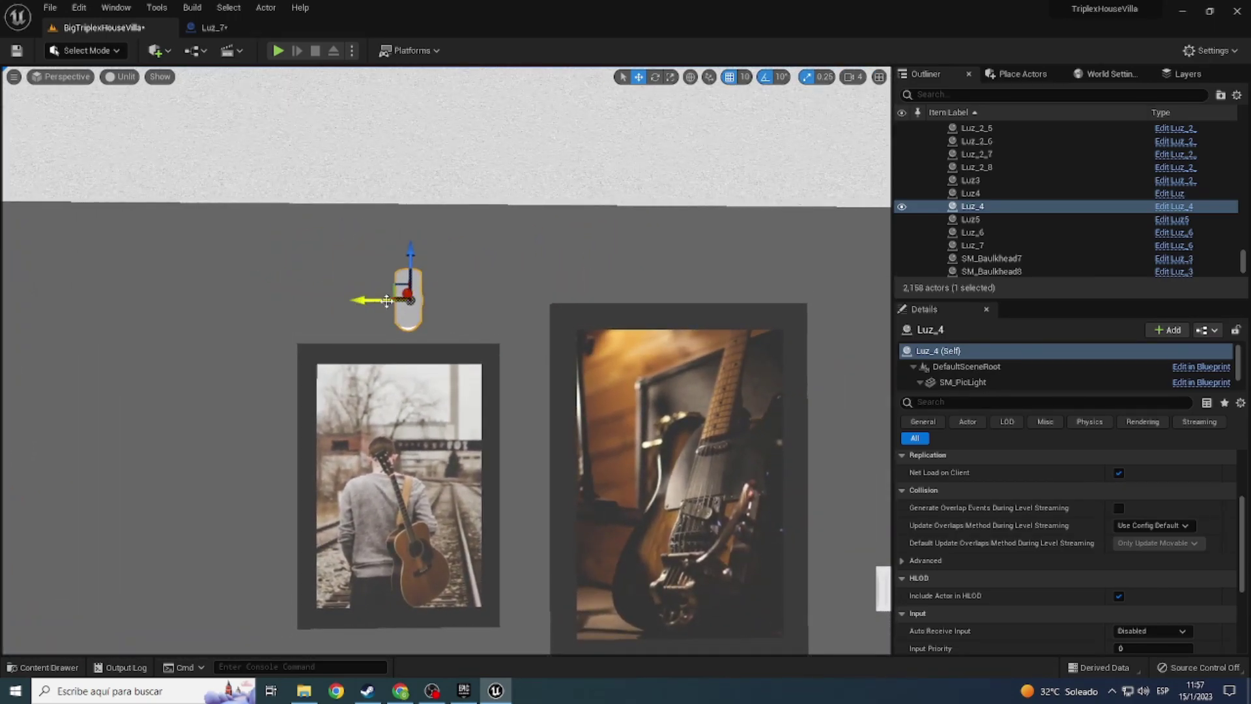
Step: Preview the light in Lit mode, then slide the smaller picture SM_PicFrameR3 left along the wall
left_click(126, 76)
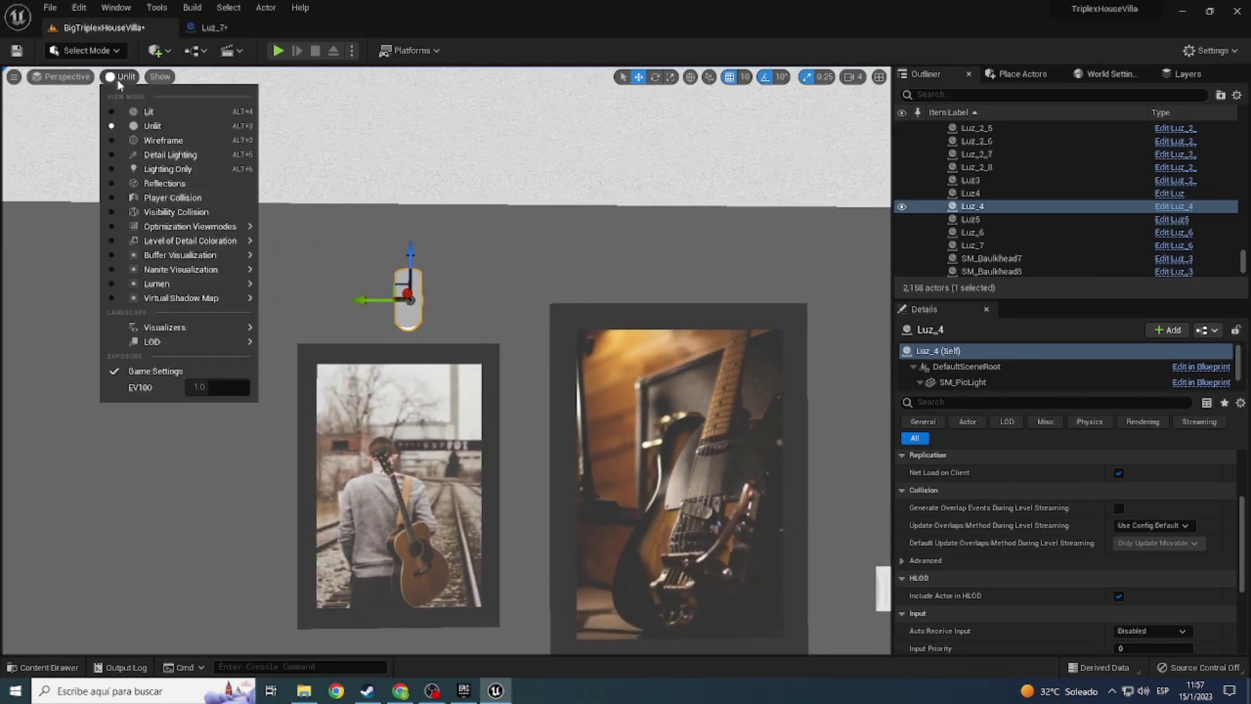
left_click(124, 112)
right_click_drag(170, 189, 195, 208)
right_click_drag(326, 325, 351, 339)
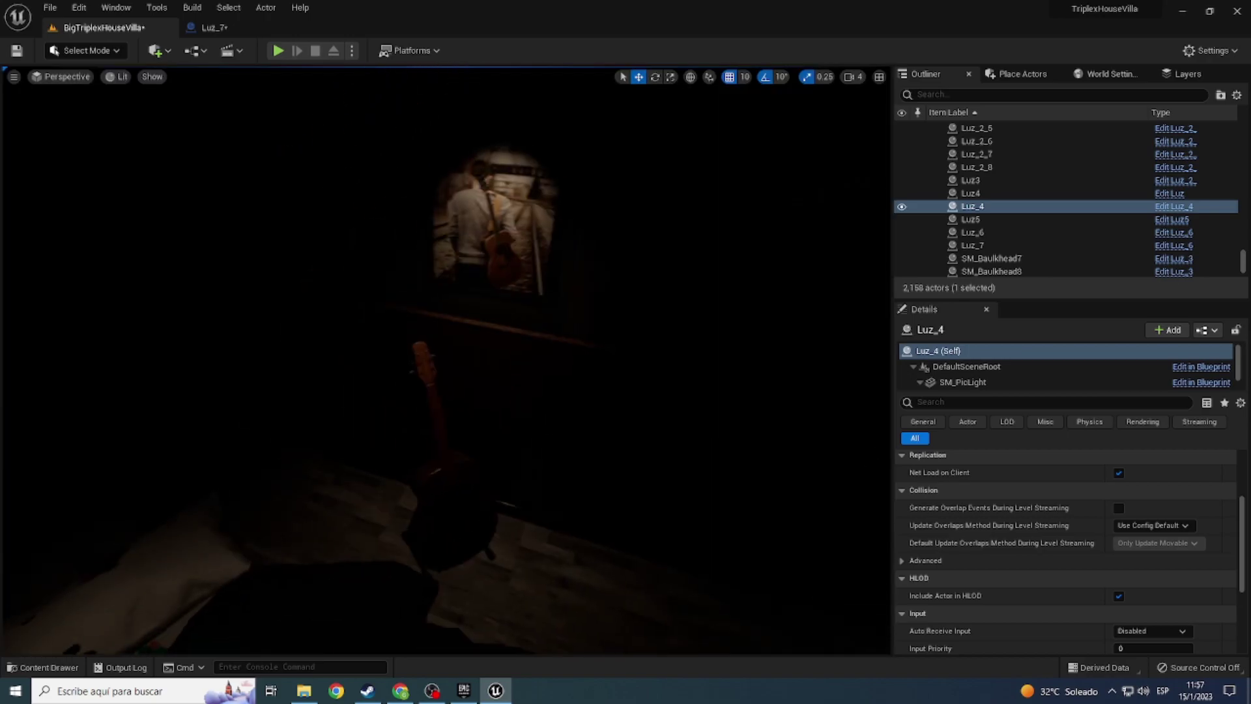
left_click(119, 78)
left_click(123, 123)
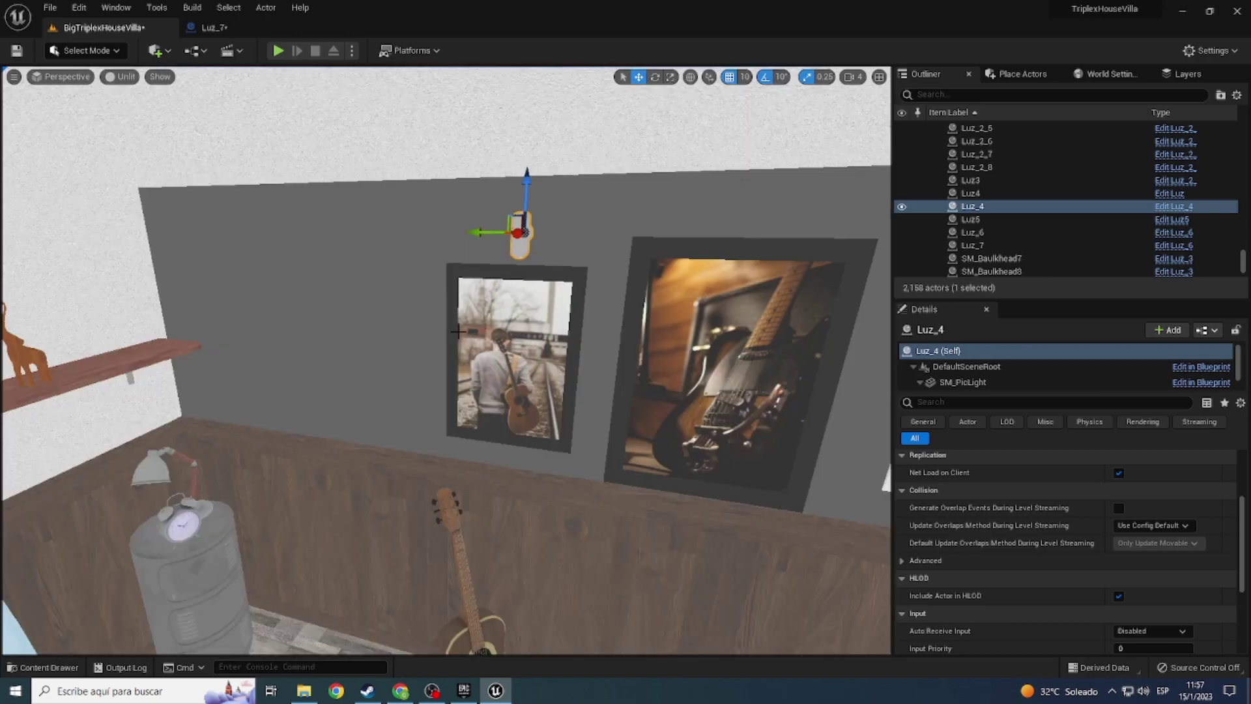
left_click(486, 358)
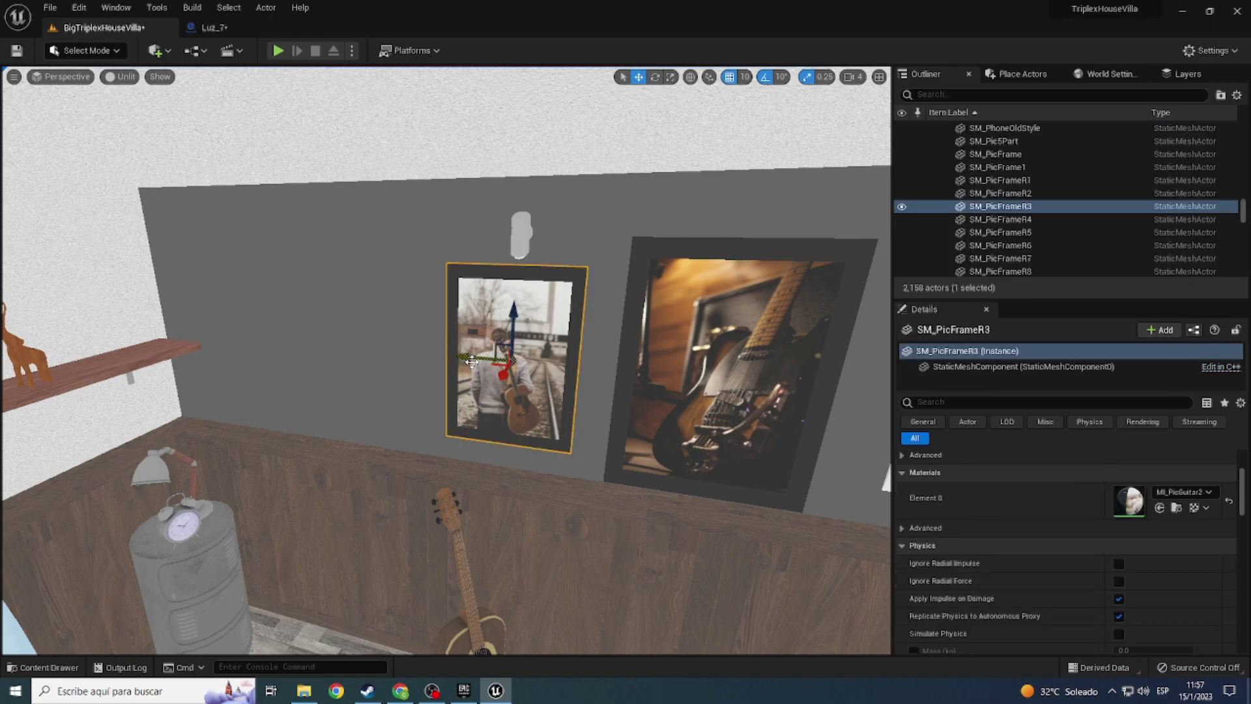
left_click_drag(472, 361, 311, 355)
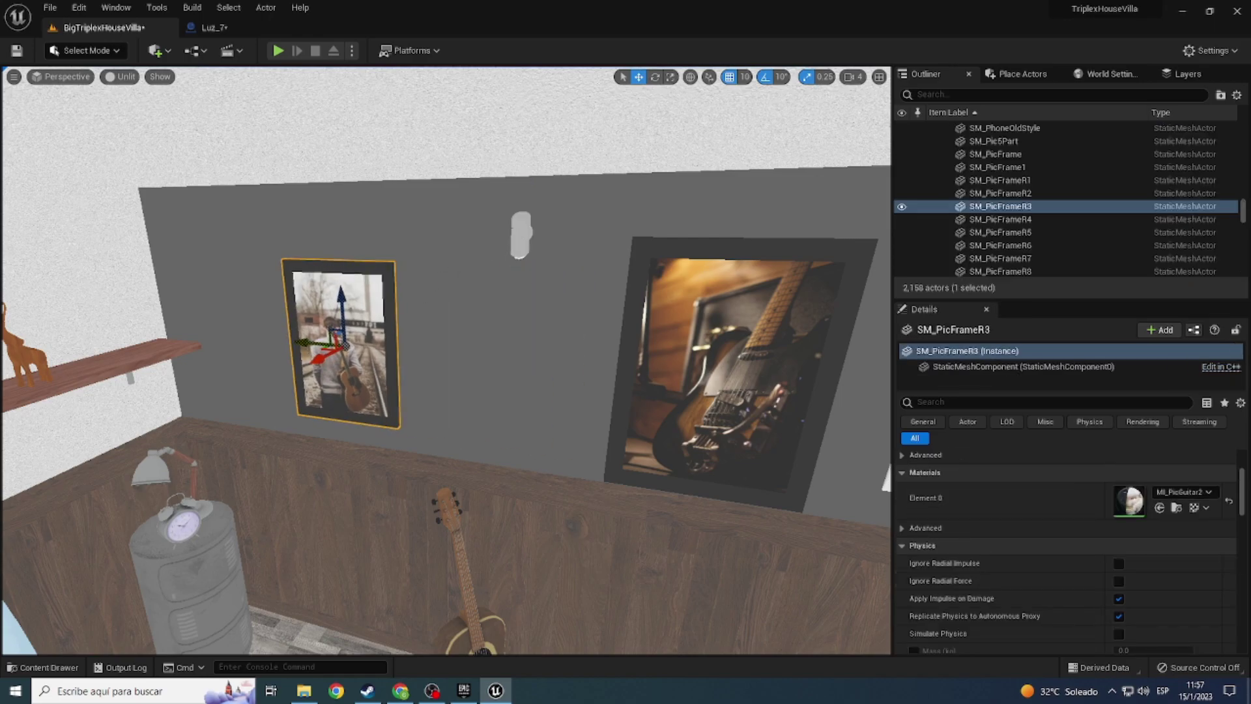
Step: Alt-drag a copy of the wall light further right and check it with full lighting
left_click(518, 238)
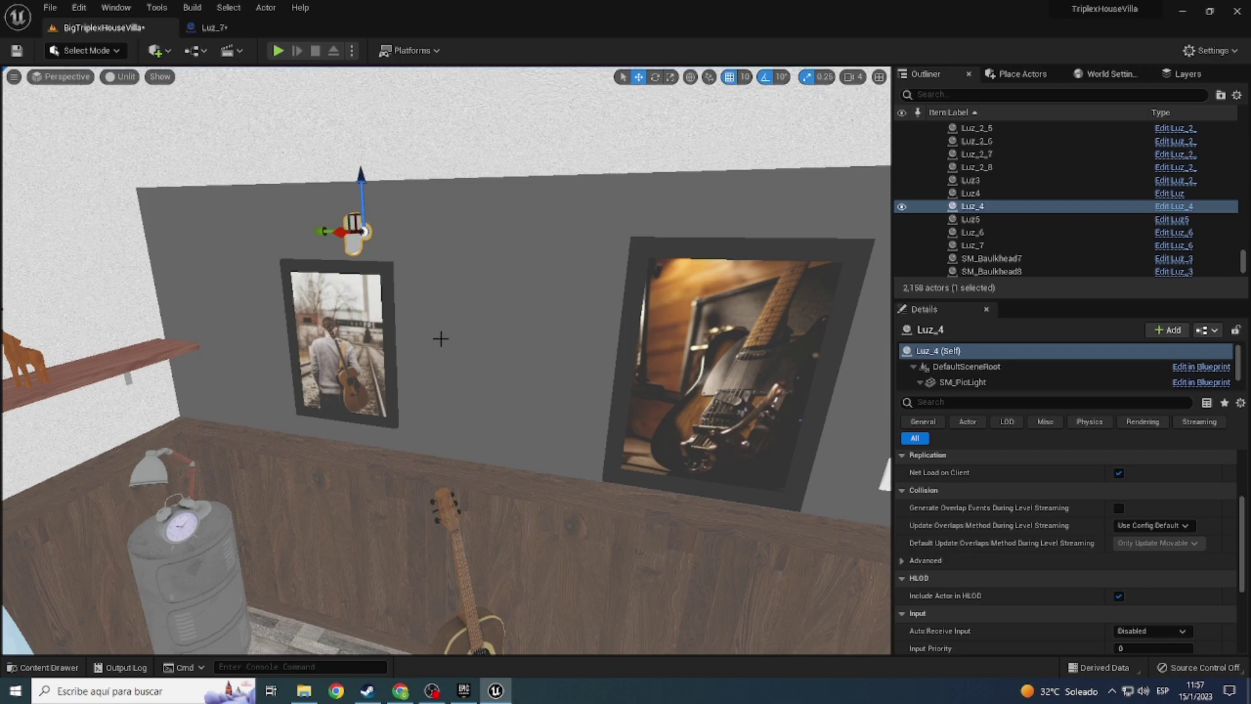
mouse_move(440, 338)
right_mouse_down()
mouse_move(615, 375)
mouse_move(564, 376)
right_mouse_up()
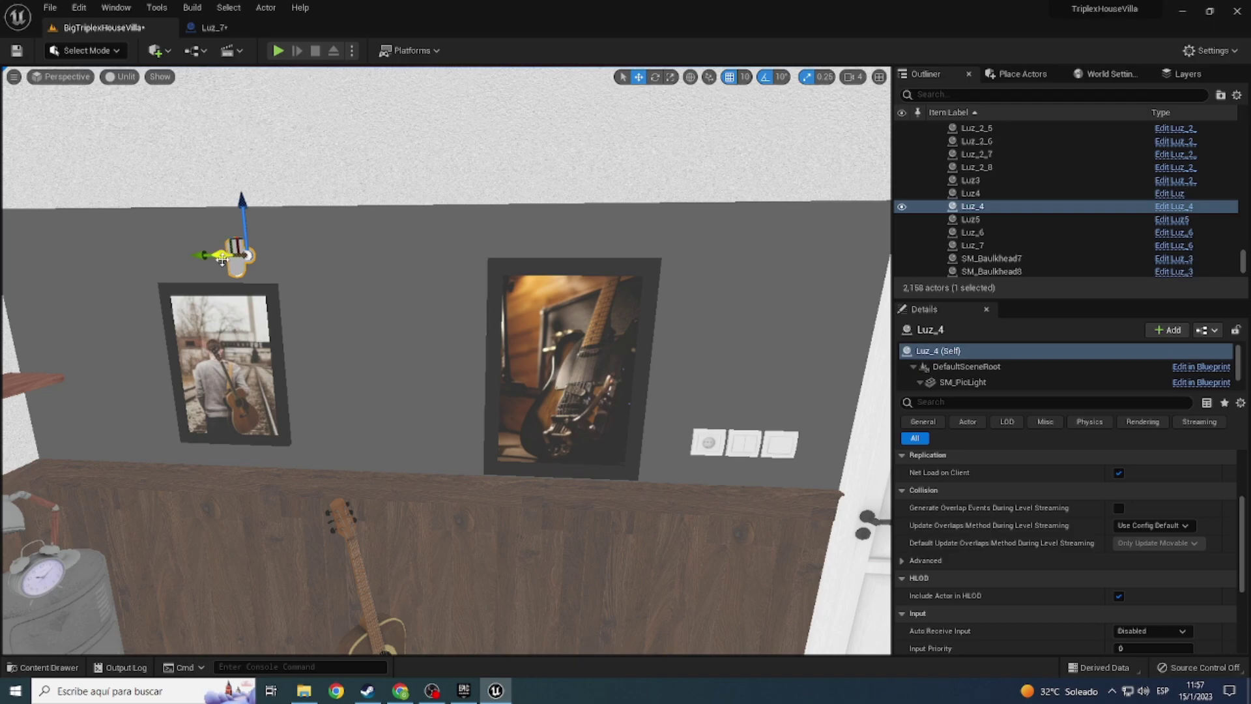
left_click_drag(205, 254, 363, 279, "alt")
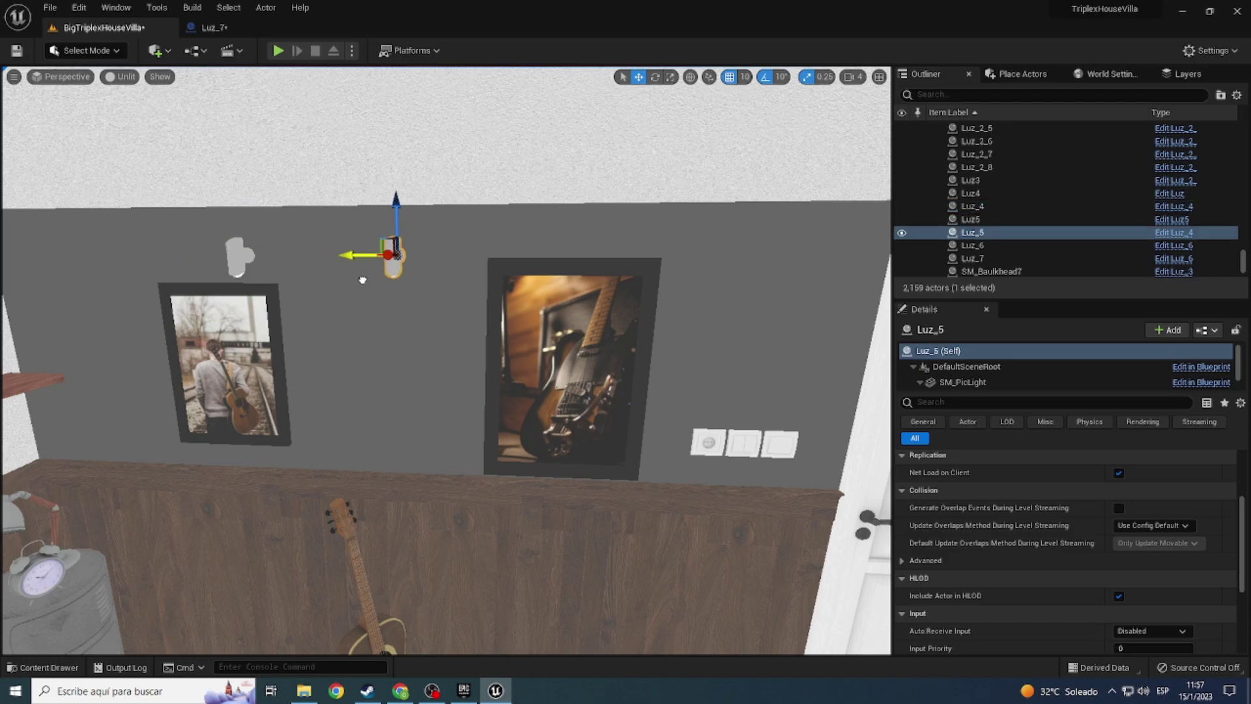
left_click(130, 92)
left_click(119, 76)
left_click(134, 88)
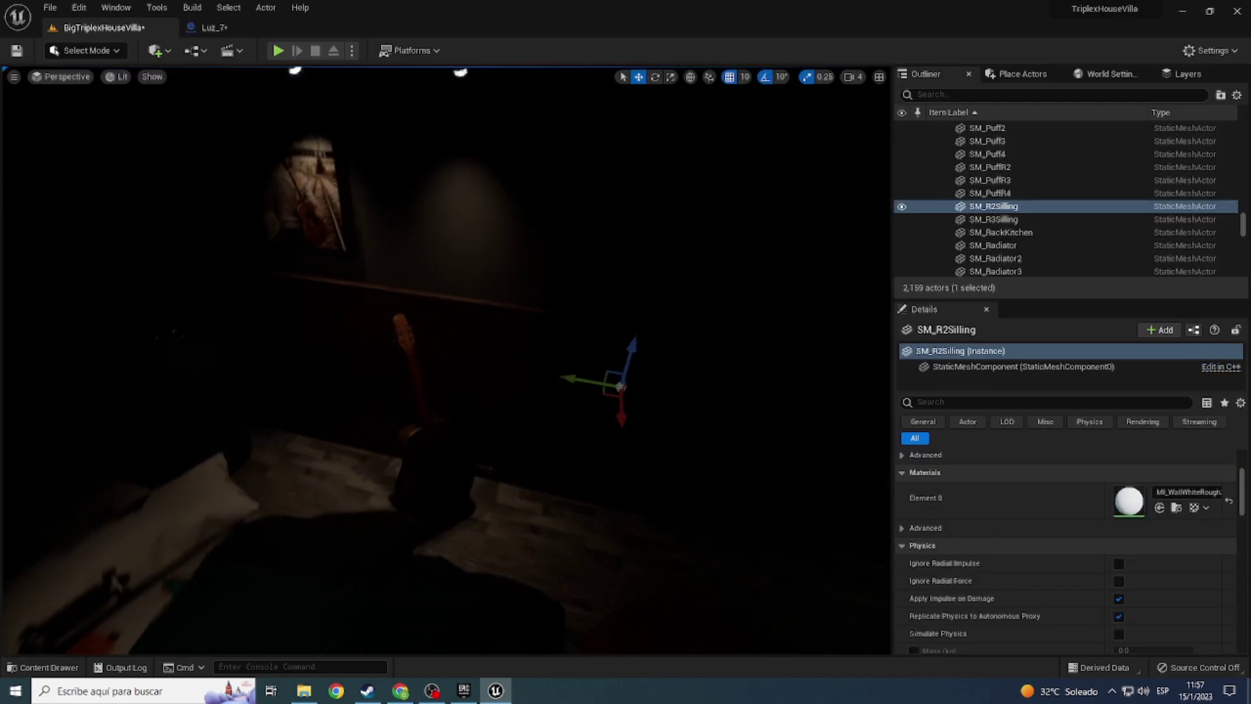
right_click_drag(446, 364, 417, 261)
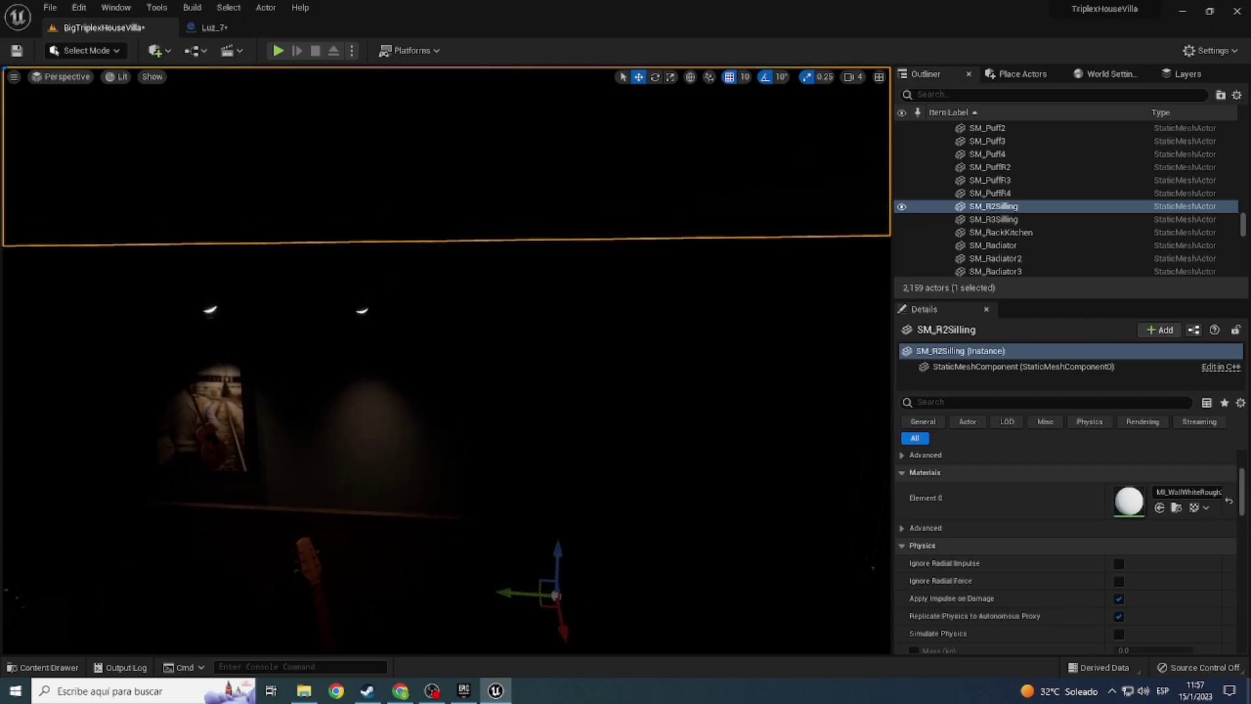
left_click(119, 76)
left_click(150, 126)
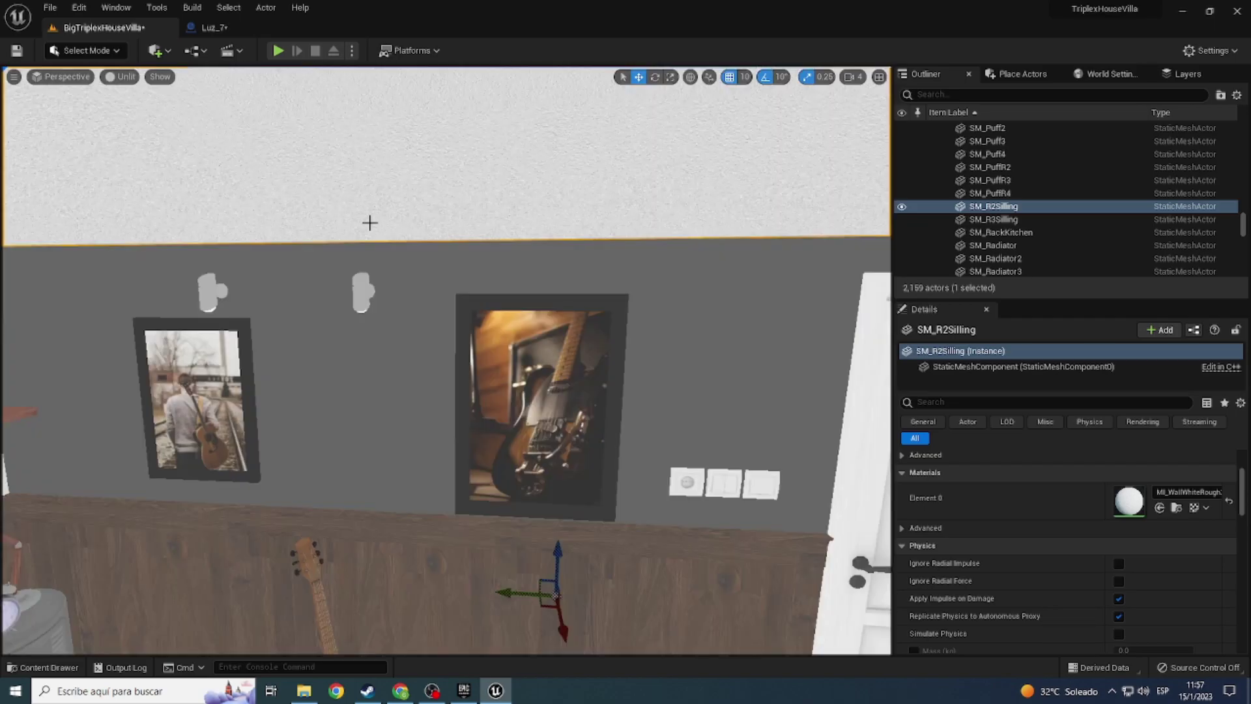
Step: Copy the second picture light over the guitar picture and preview the lighting
left_click(355, 292)
left_click_drag(322, 291, 490, 302, "alt")
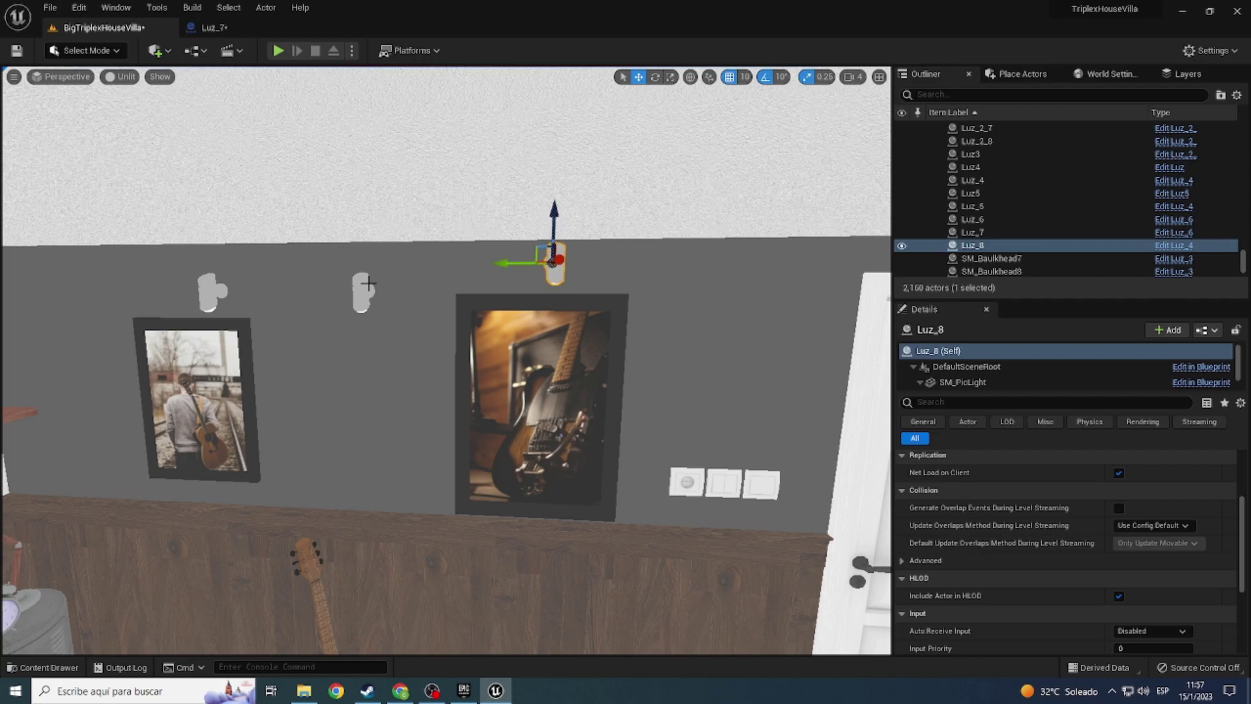
left_click(136, 77)
left_click(134, 111)
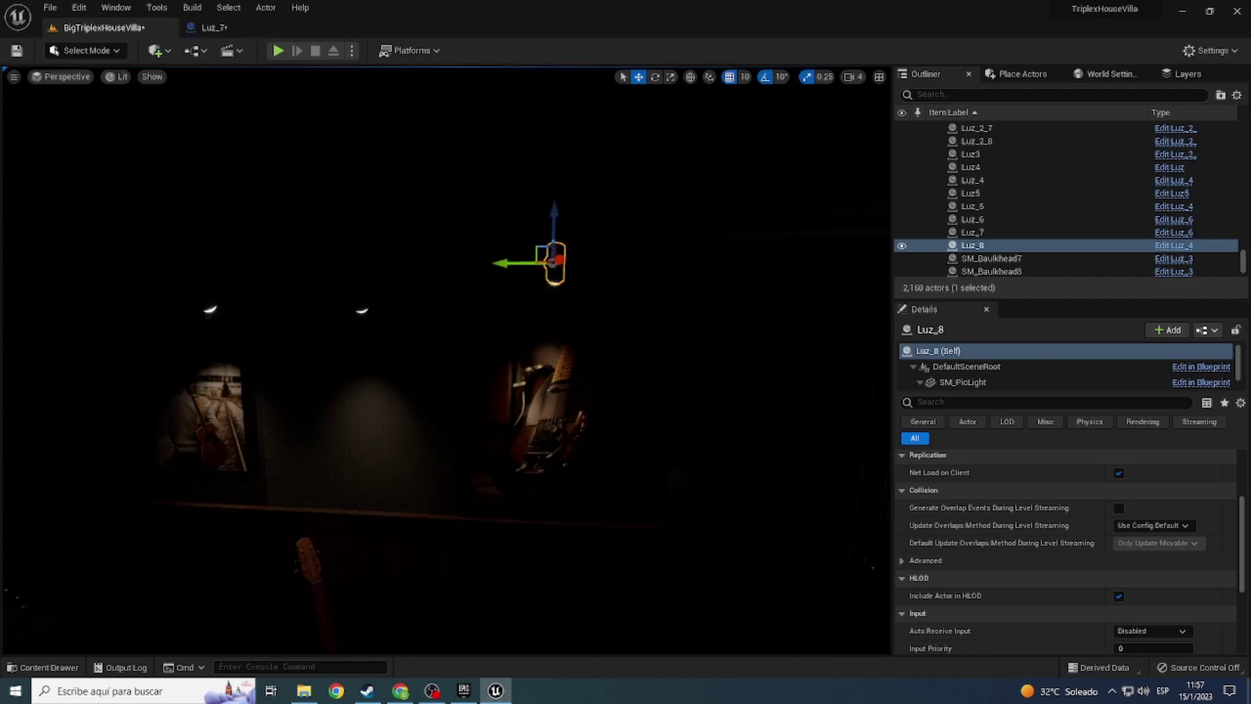
right_click_drag(446, 358, 446, 358)
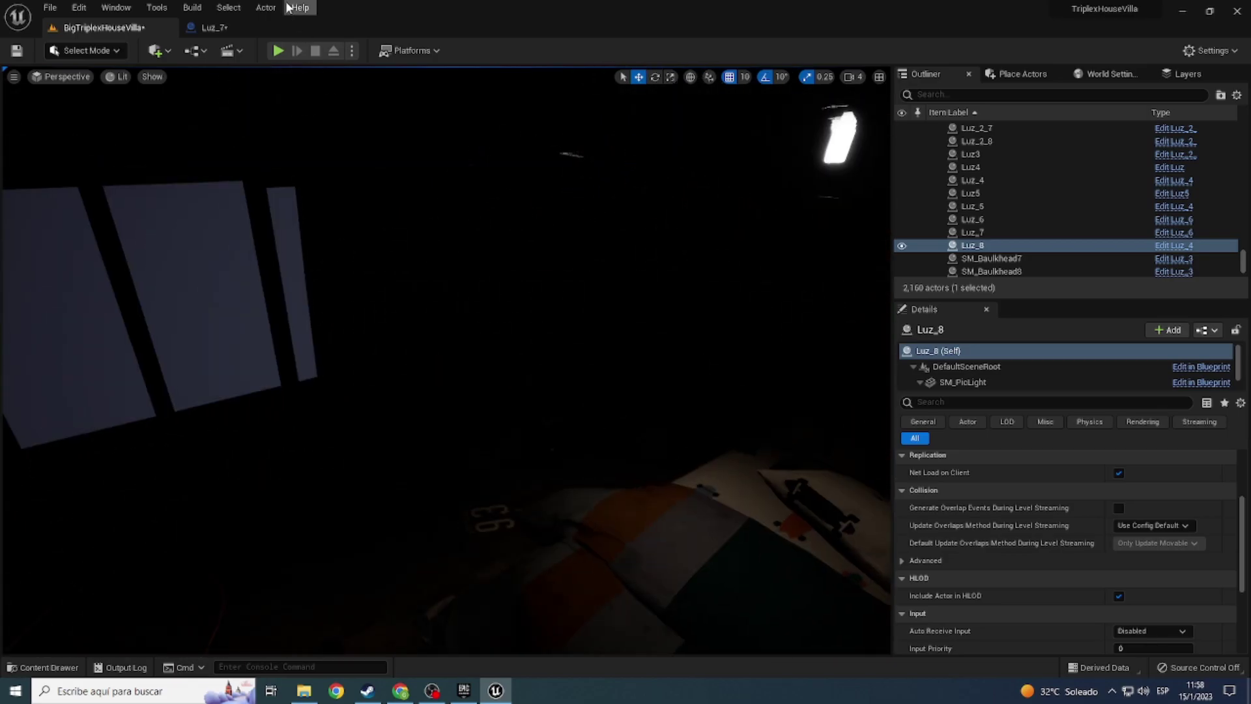
left_click(121, 78)
left_click(125, 128)
Step: Fly toward the windows and select the ceiling lamp
right_click_drag(125, 128, 126, 128)
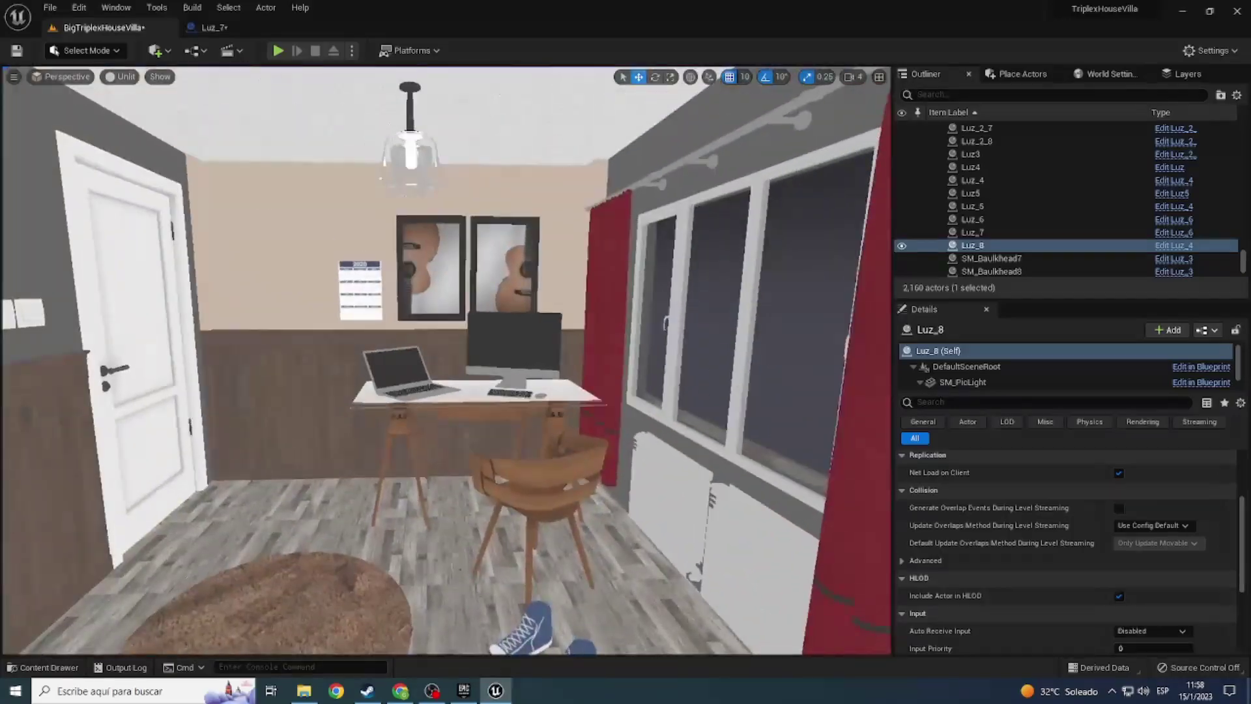
right_click_drag(474, 246, 475, 247)
left_click(475, 247)
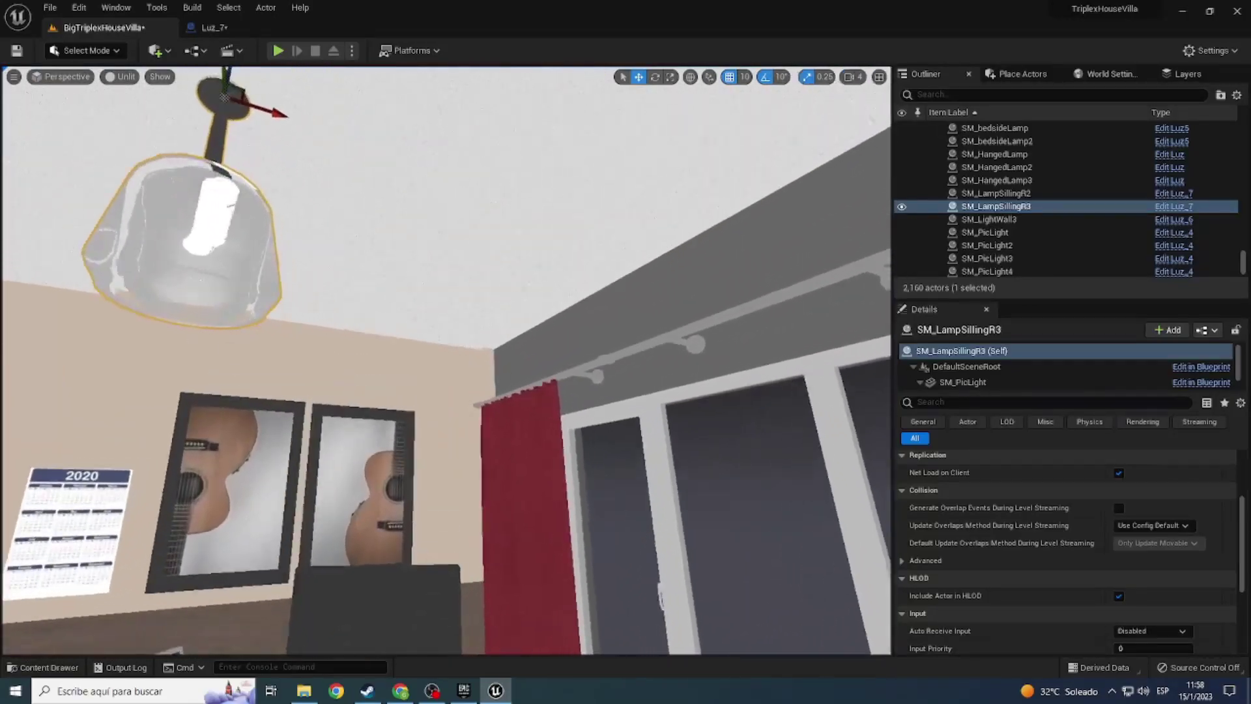
Step: Drop Luz_9 from Luces onto the beige wall at Location Y -125, X 660
right_click_drag(501, 356, 501, 356)
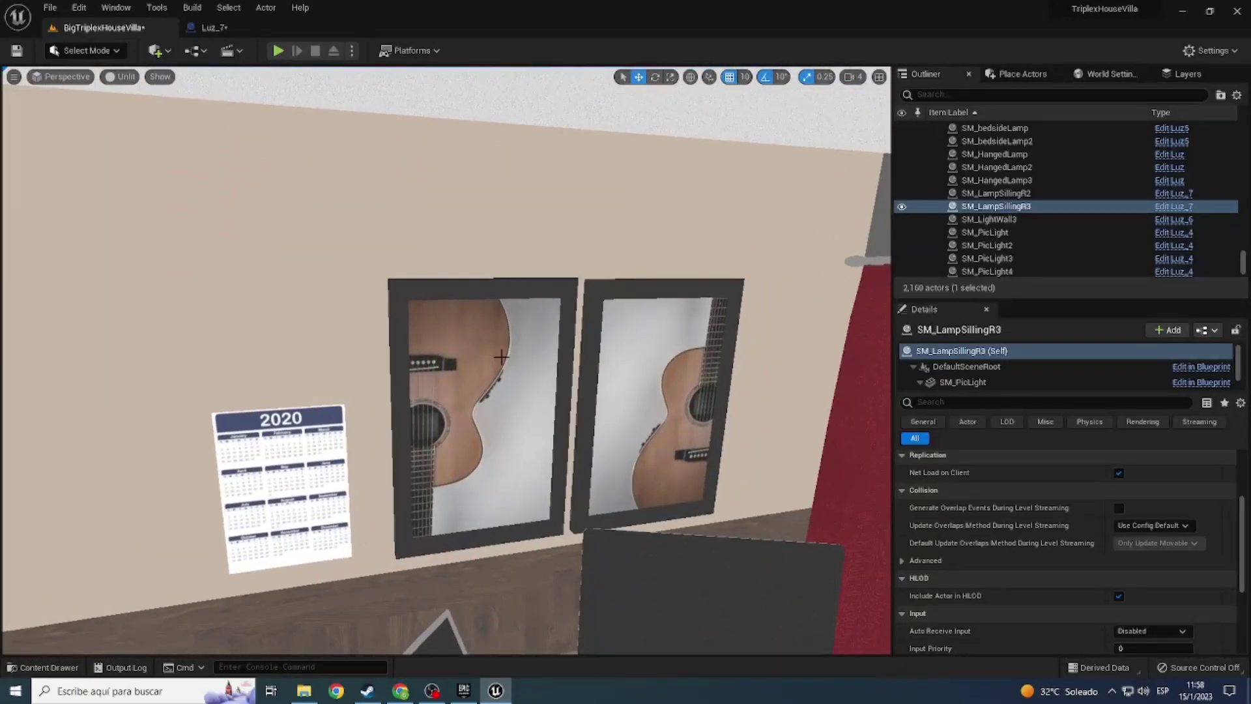
key("ctrl+space")
left_click_drag(417, 580, 463, 195)
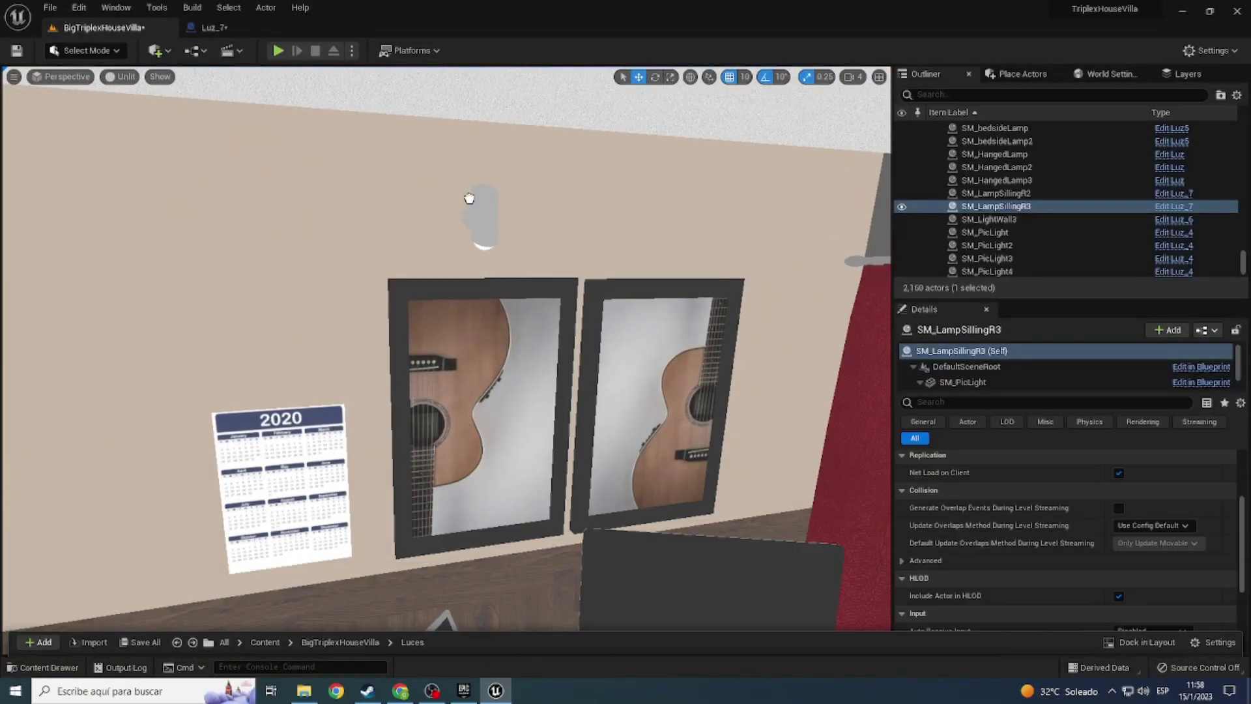
right_click_drag(463, 195, 462, 195)
right_click_drag(410, 238, 815, 331)
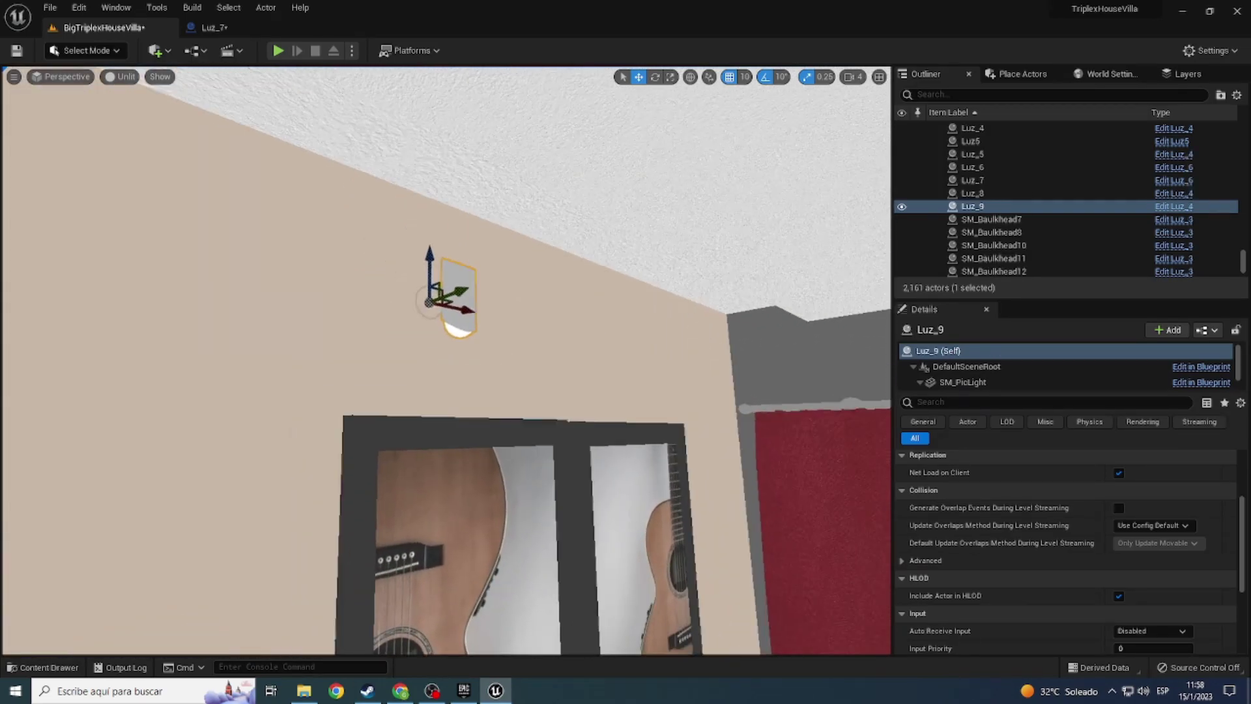
scroll(1096, 498, "up", 4)
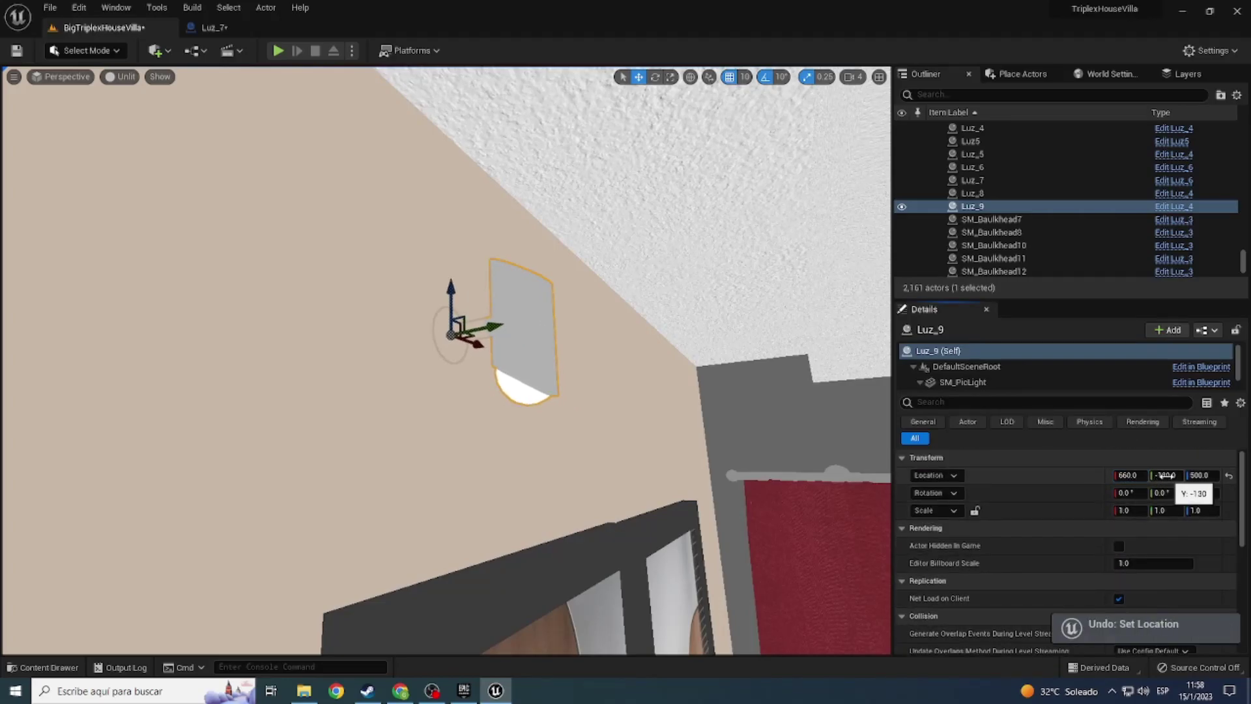
left_click_drag(1166, 475, 1172, 474)
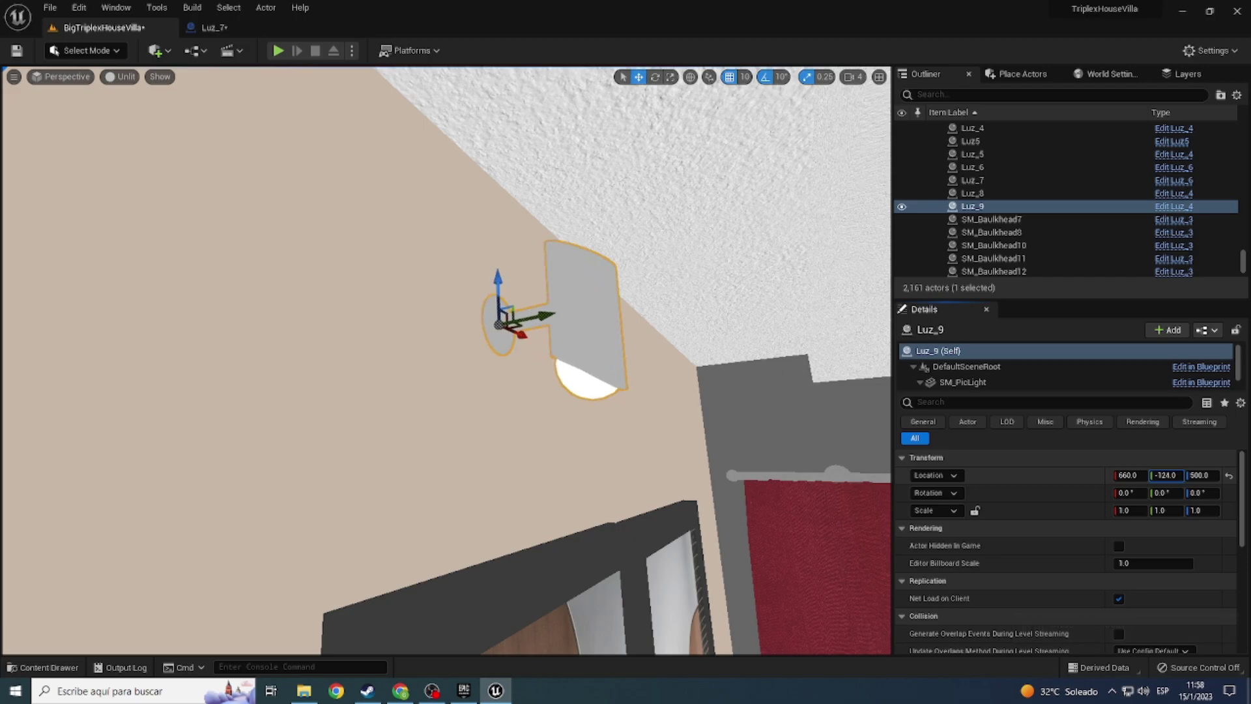
right_click_drag(689, 432, 531, 355)
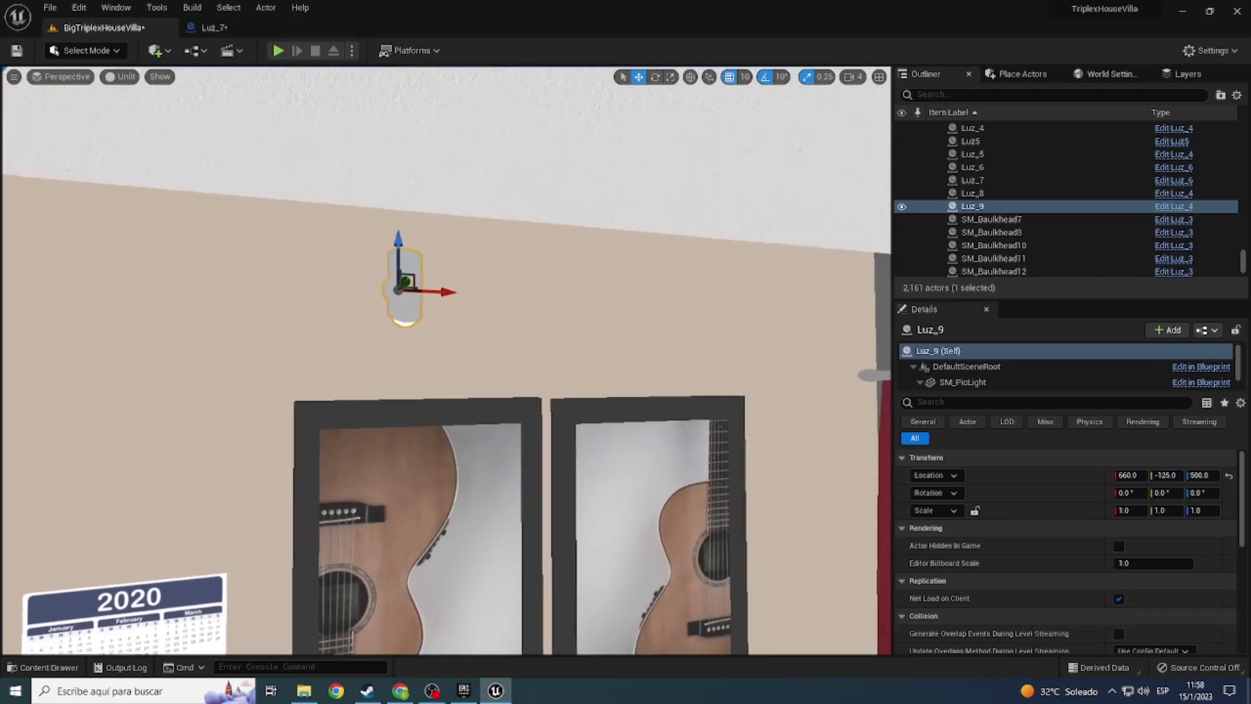
left_click_drag(498, 284, 411, 289)
scroll(410, 289, "down", 2)
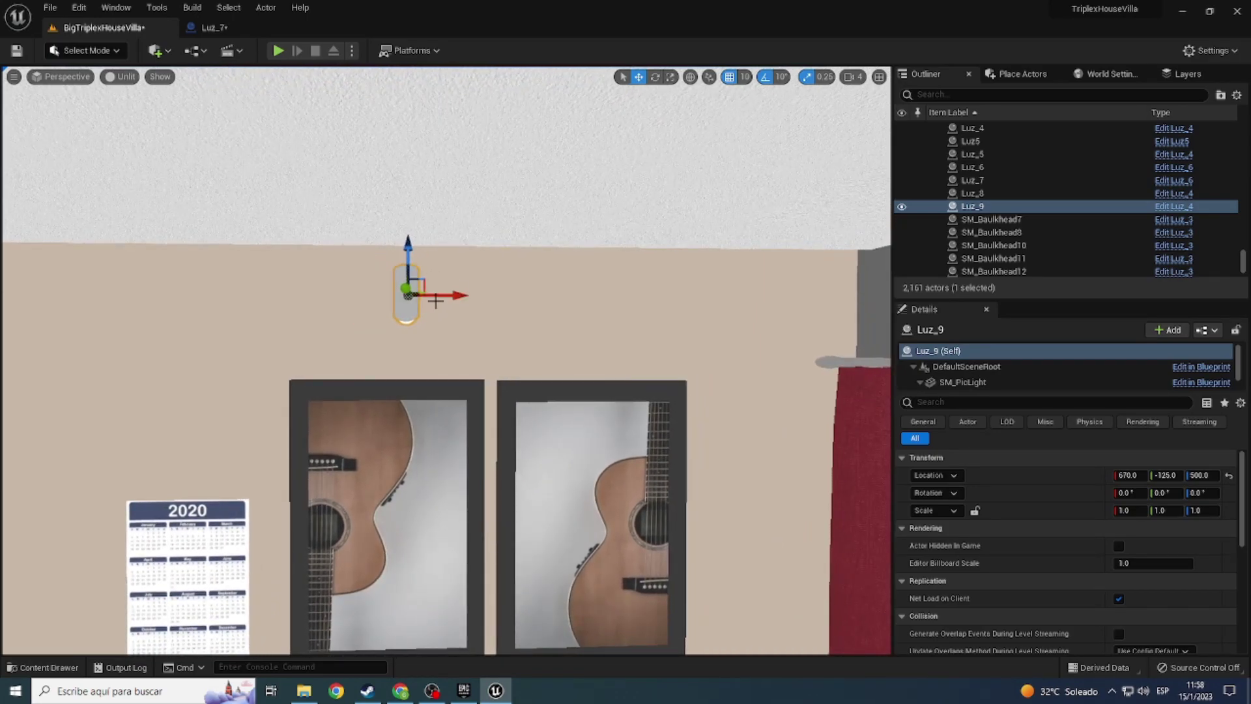
Step: Alt-drag copy Luz_10 to X 710 above the right guitar frame and check it in Lit mode
left_click_drag(452, 297, 615, 327, "alt")
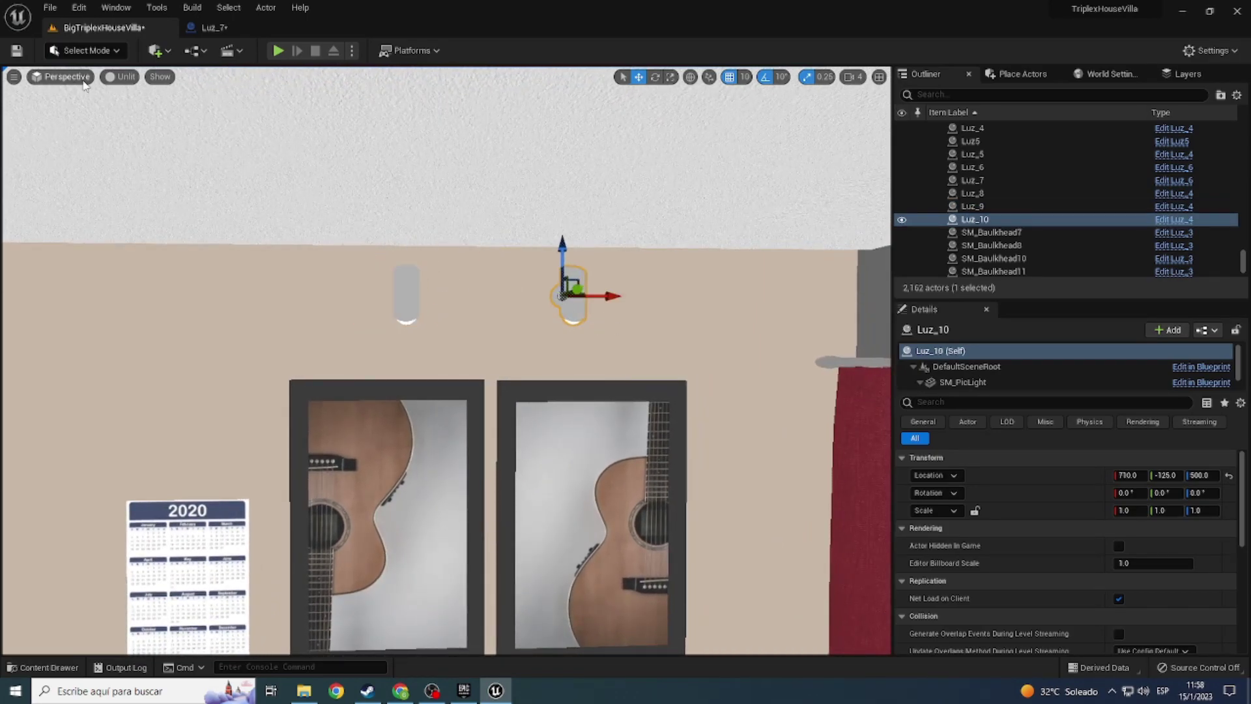
left_click(120, 76)
left_click(143, 124)
left_click(124, 76)
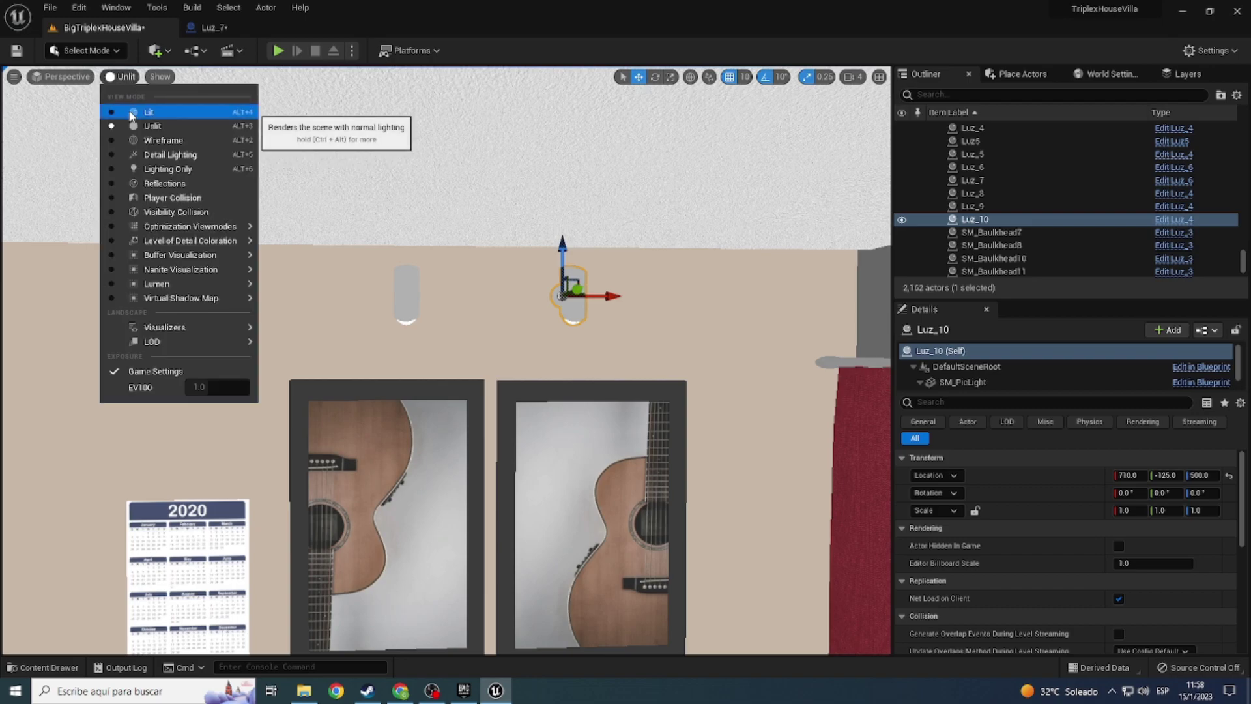
left_click(134, 112)
right_click_drag(134, 111, 260, 195)
right_click_drag(445, 352, 430, 274)
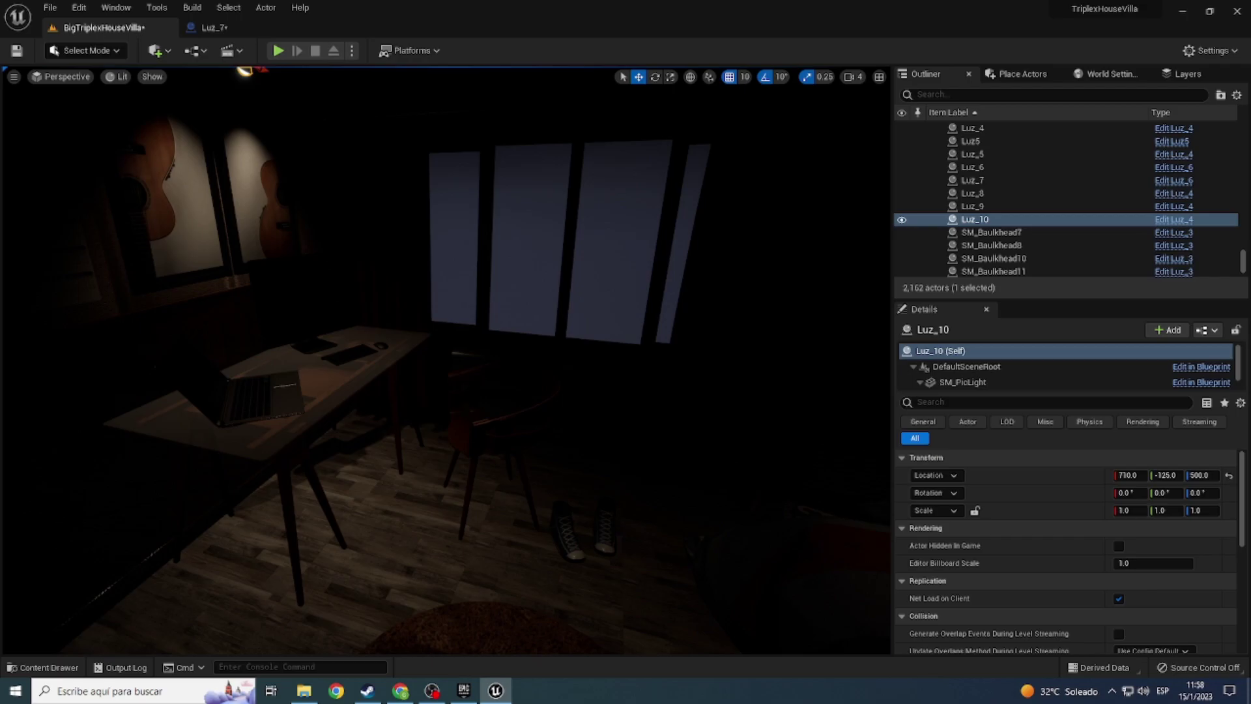
right_click_drag(91, 90, 91, 90)
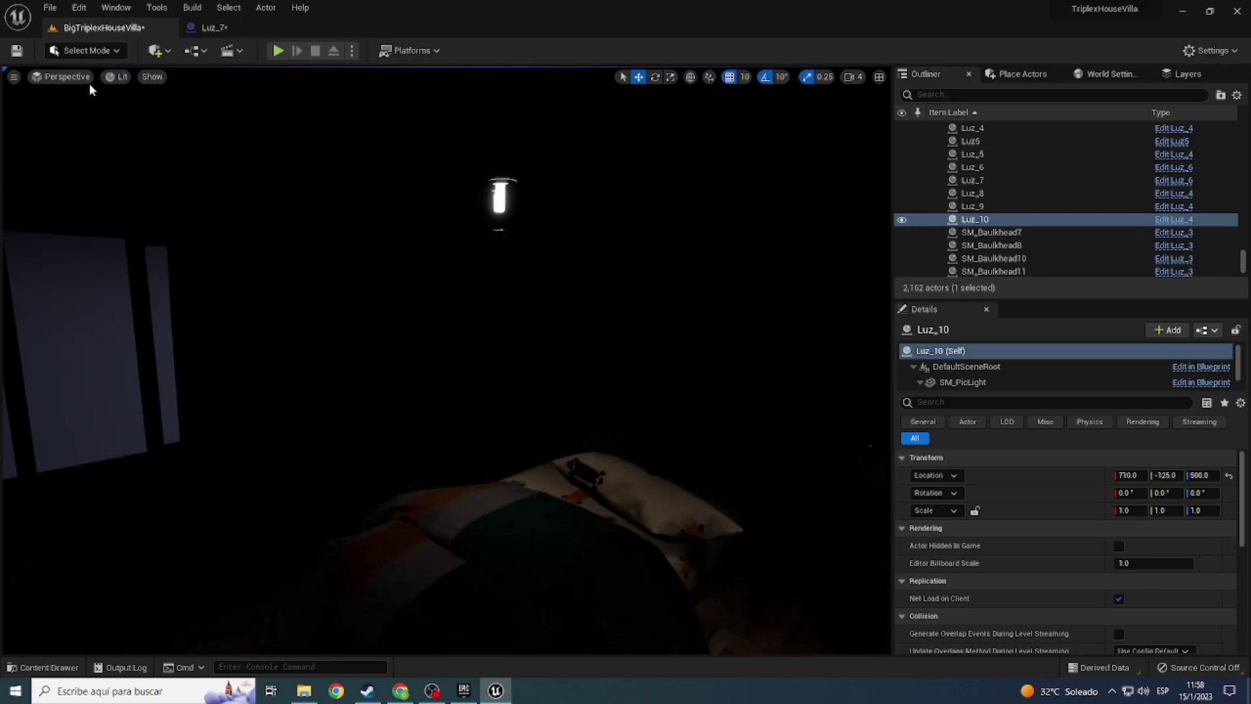
left_click(116, 77)
left_click(128, 133)
Step: Glance at the asset drawer, close it, and frame the Luz_10 light
right_click_drag(445, 351, 388, 362)
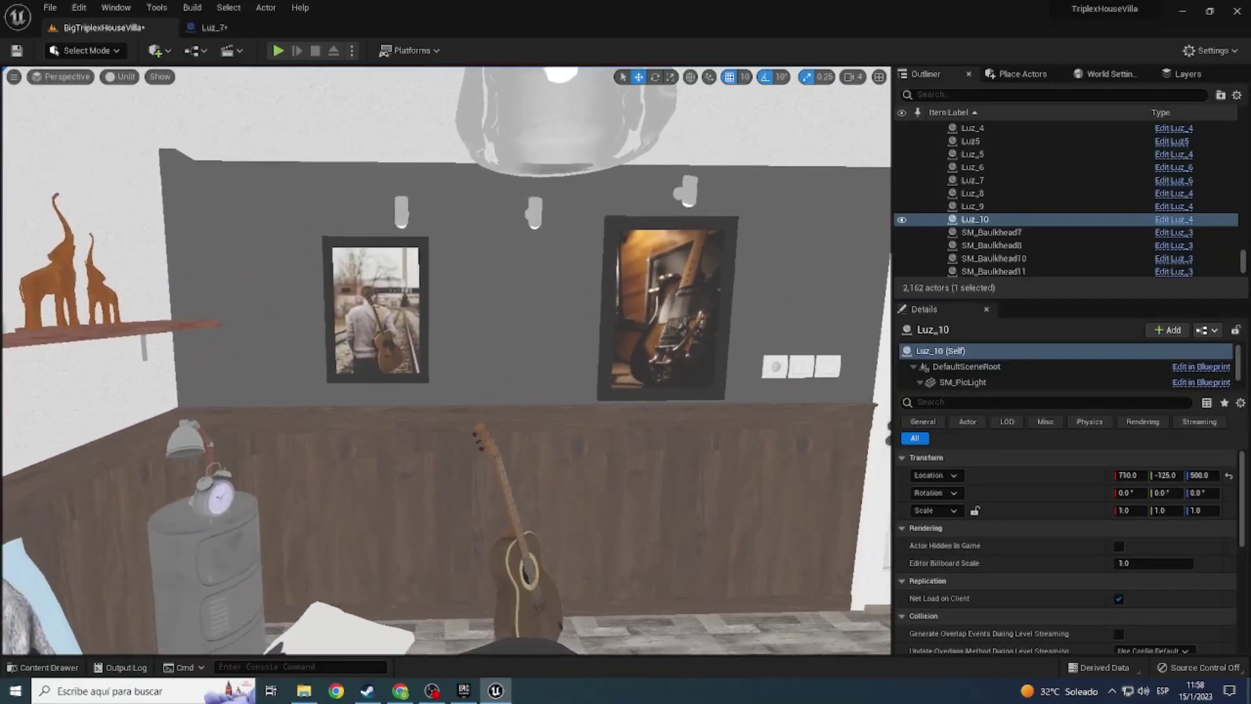
key("ctrl+space")
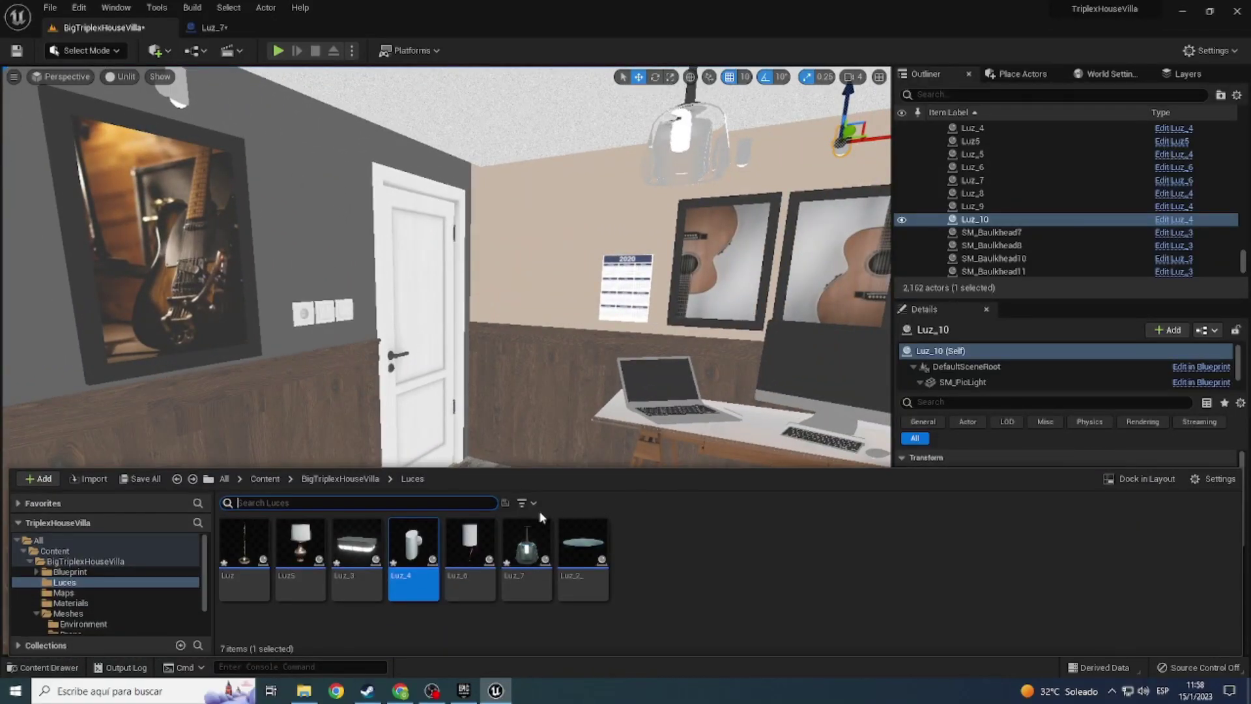
left_click_drag(433, 546, 451, 509)
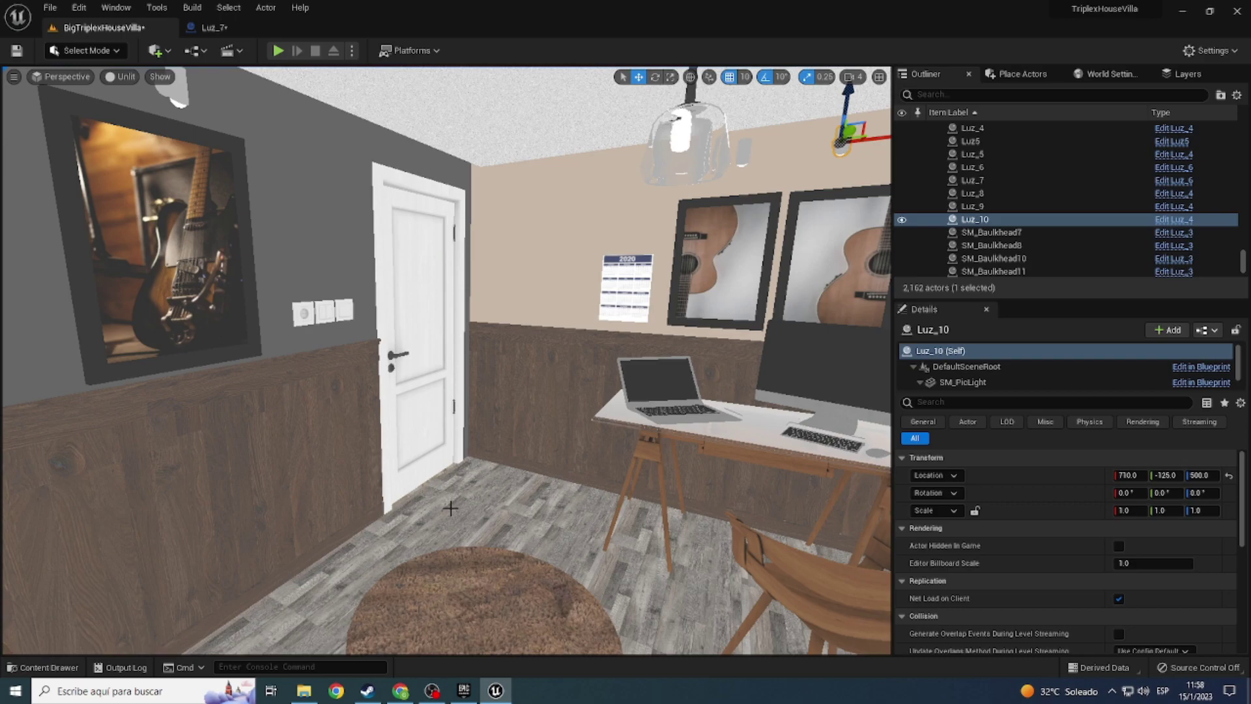
key("f")
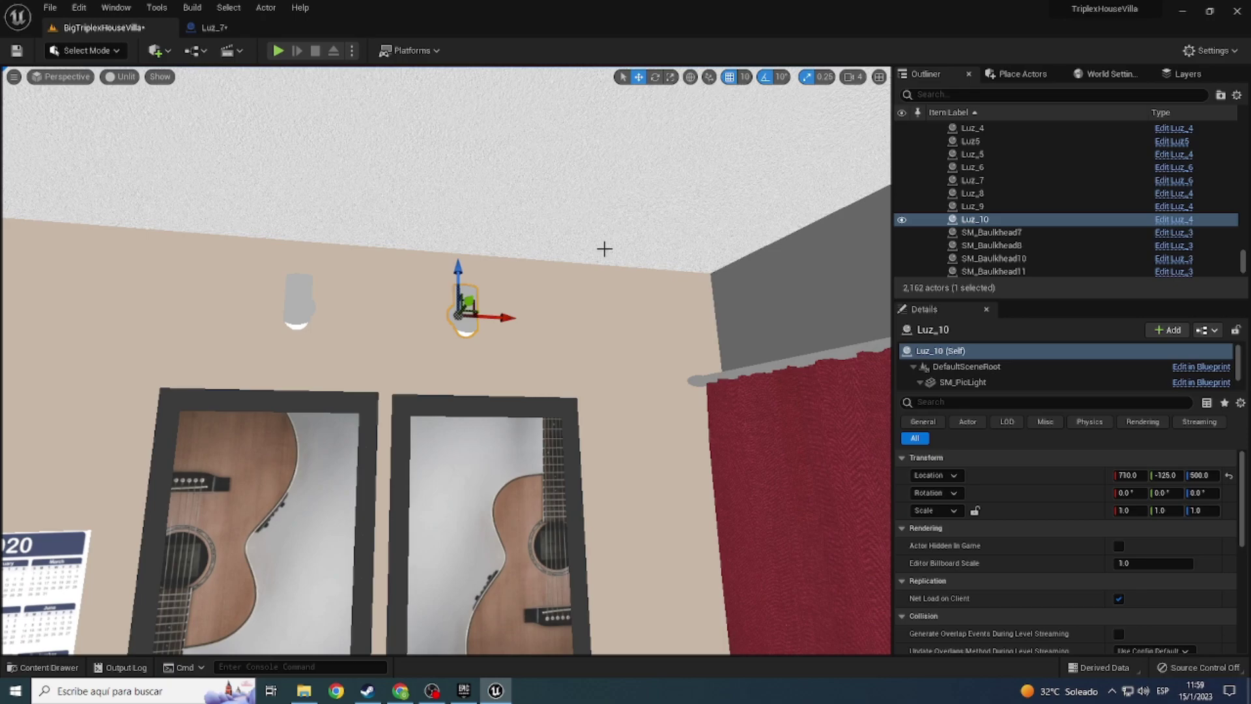
Step: Move to the nightstand clock and select the SM_LightR2 desk lamp
right_click_drag(604, 248, 604, 248)
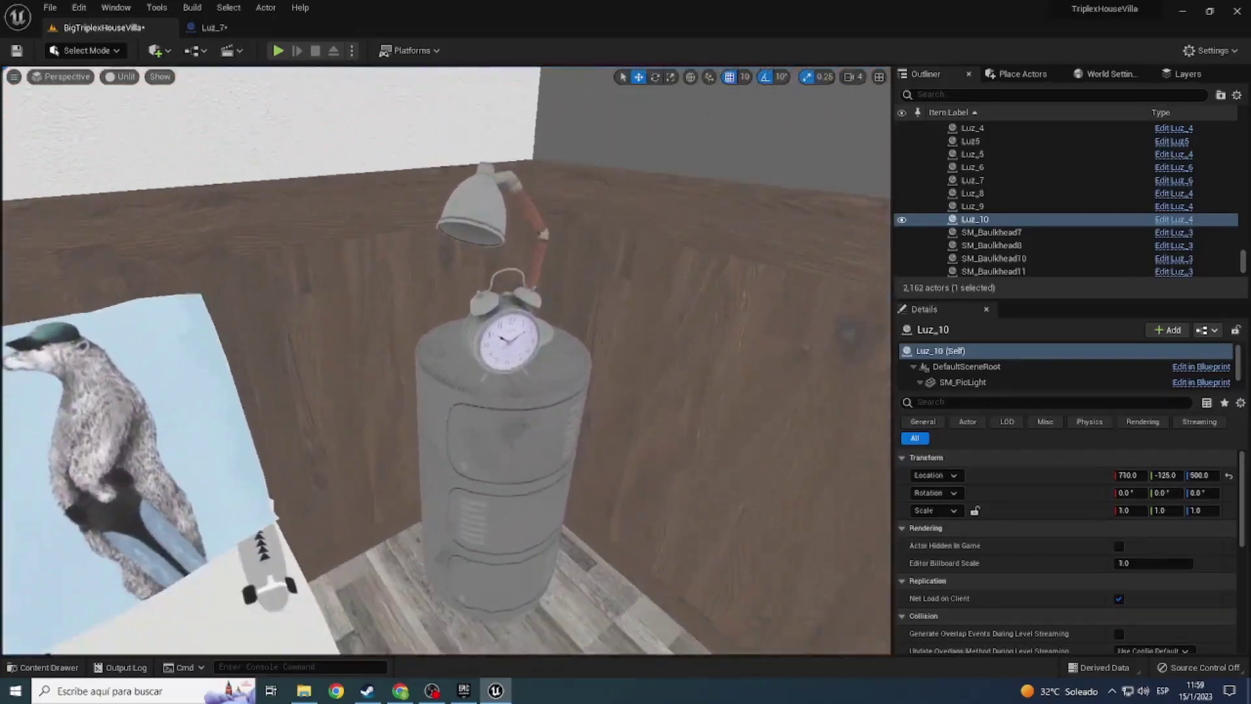
right_click_drag(520, 170, 521, 170)
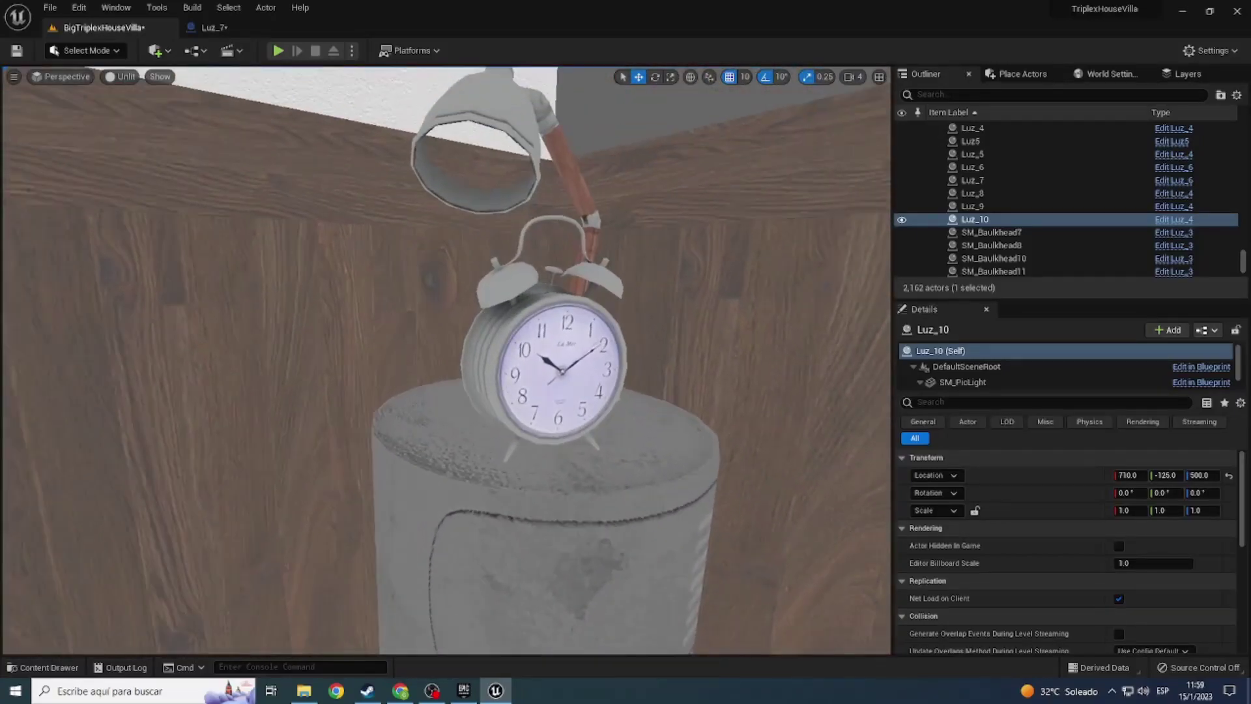
left_click(475, 215)
right_click_drag(475, 215, 475, 215)
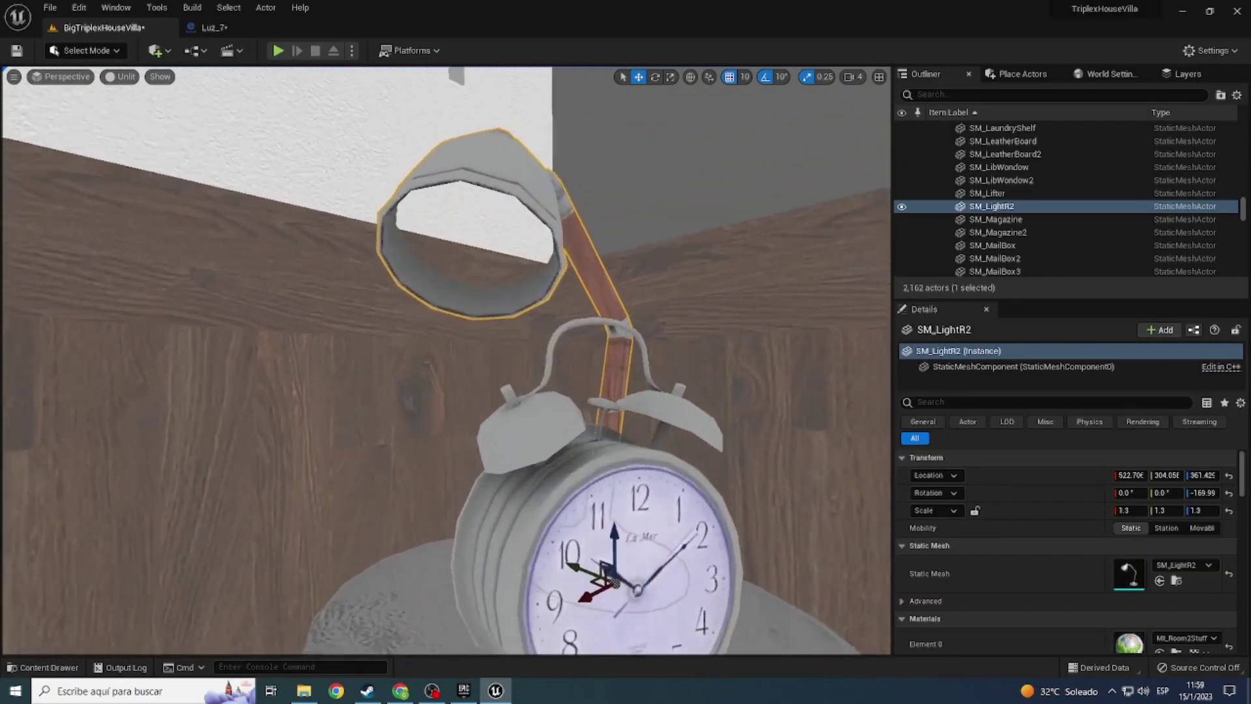
right_click_drag(445, 361, 446, 361)
Step: Duplicate the Luz_4 light asset as Luz_8 in the Luces folder
key("ctrl+space")
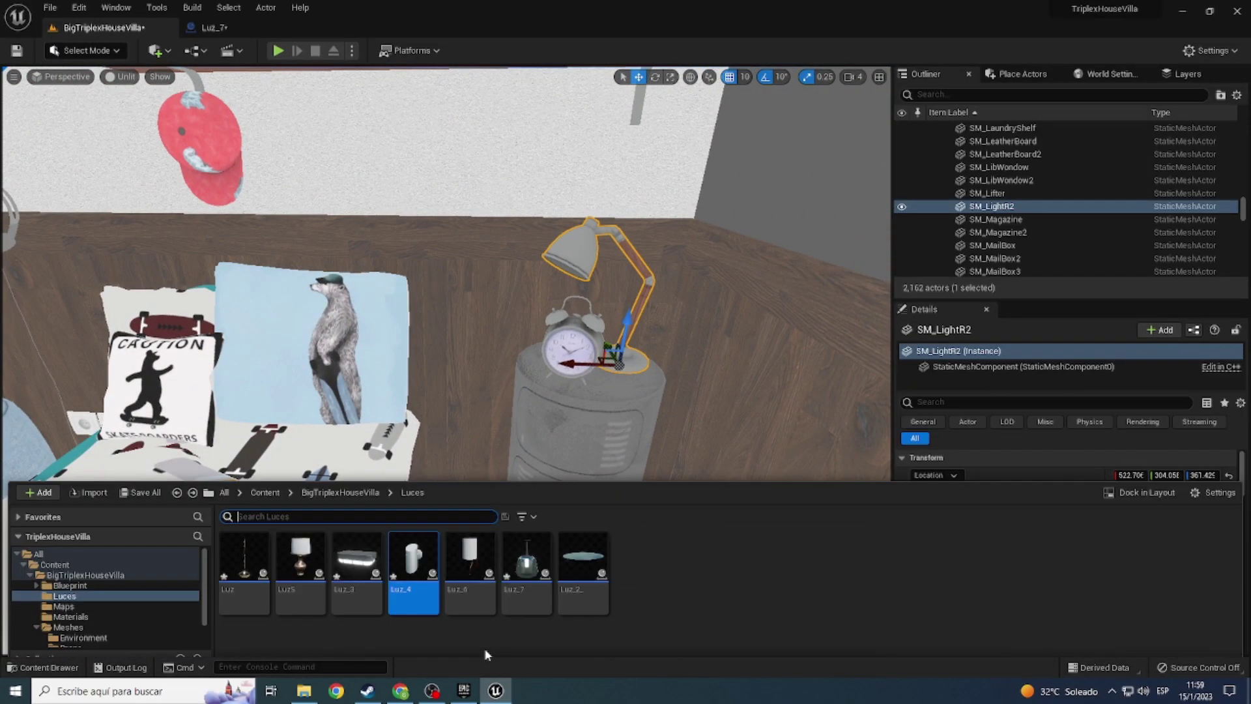
left_click(414, 554)
right_click(427, 559)
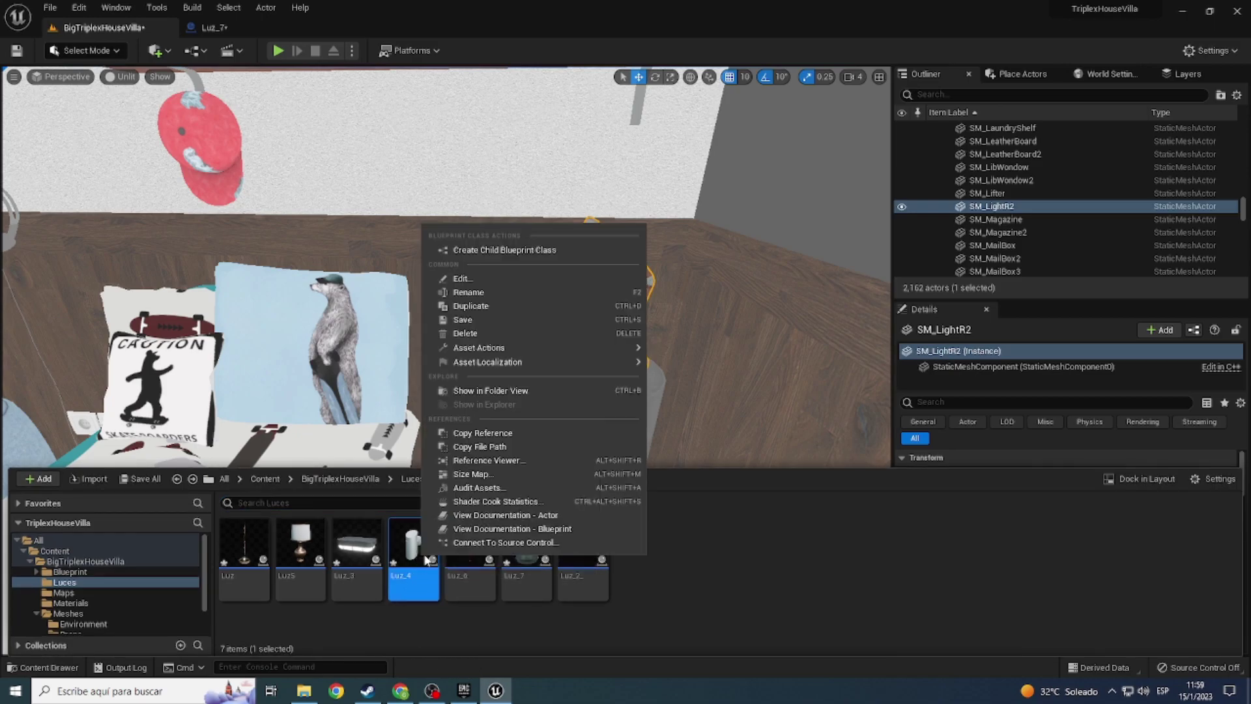
left_click(498, 305)
type("Luz_8")
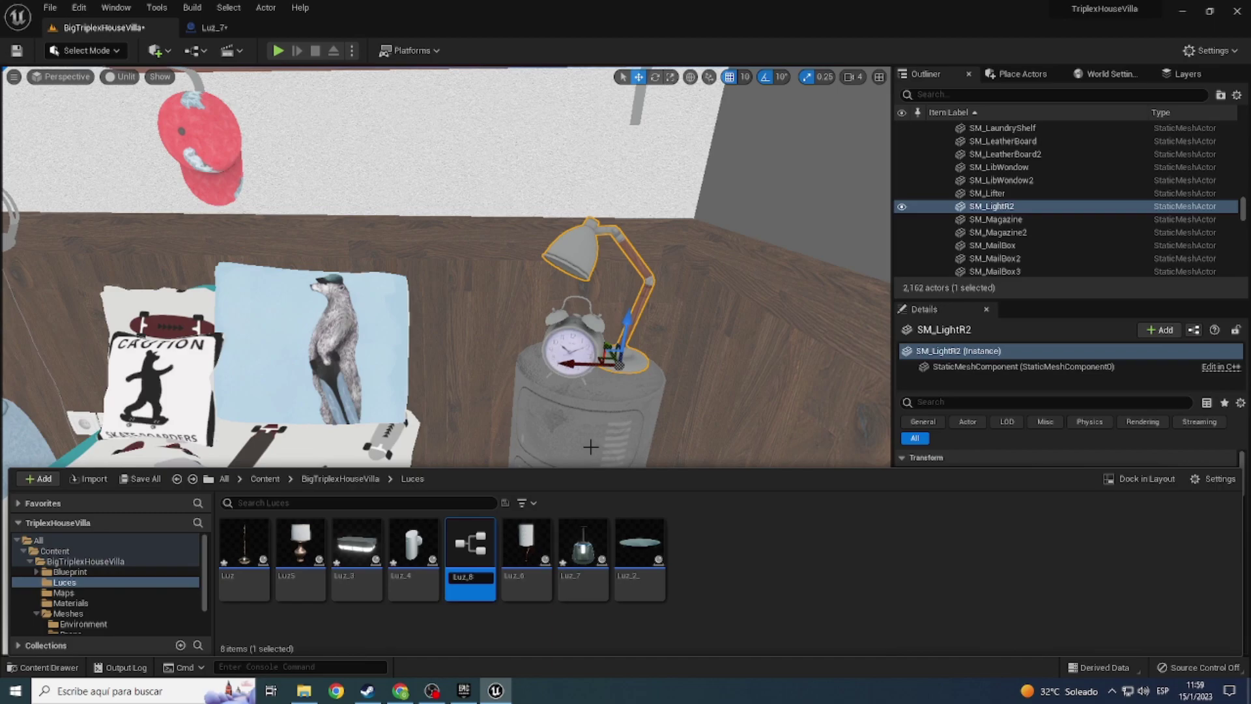
key("Return")
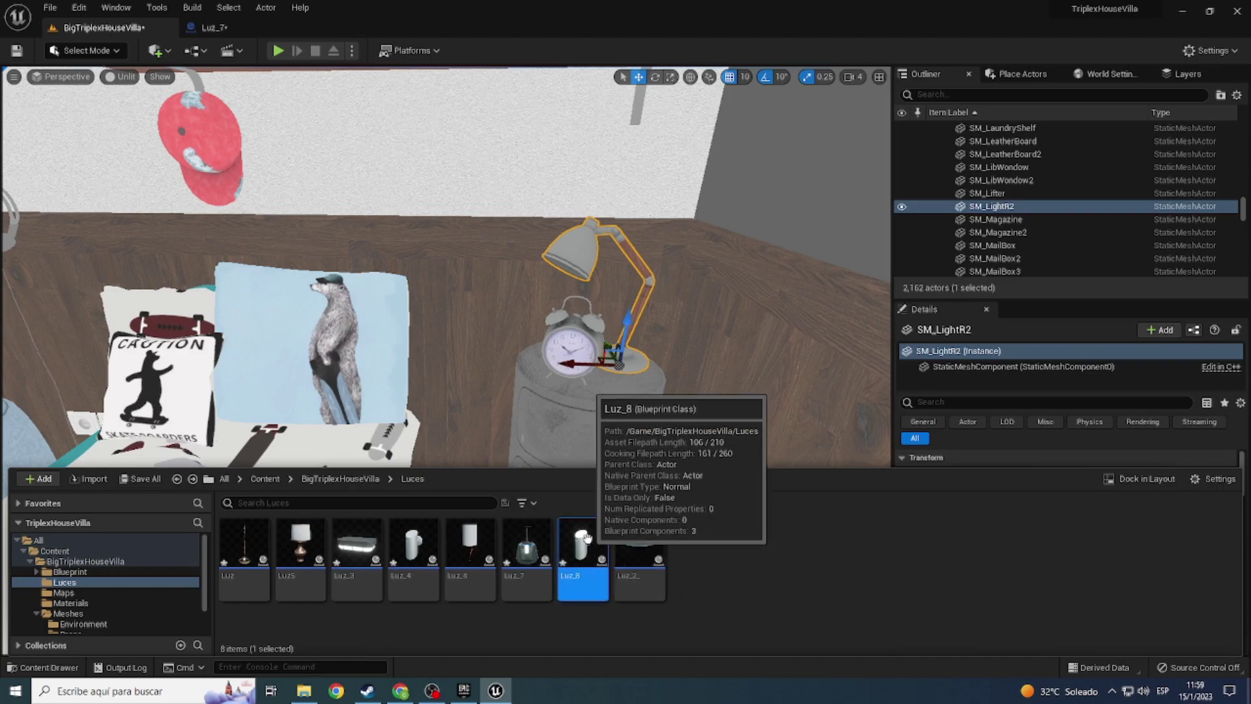
Step: Locate the SM_LightR2 mesh in Props, then return to the Luces folder
left_click(578, 252)
left_click(1183, 576)
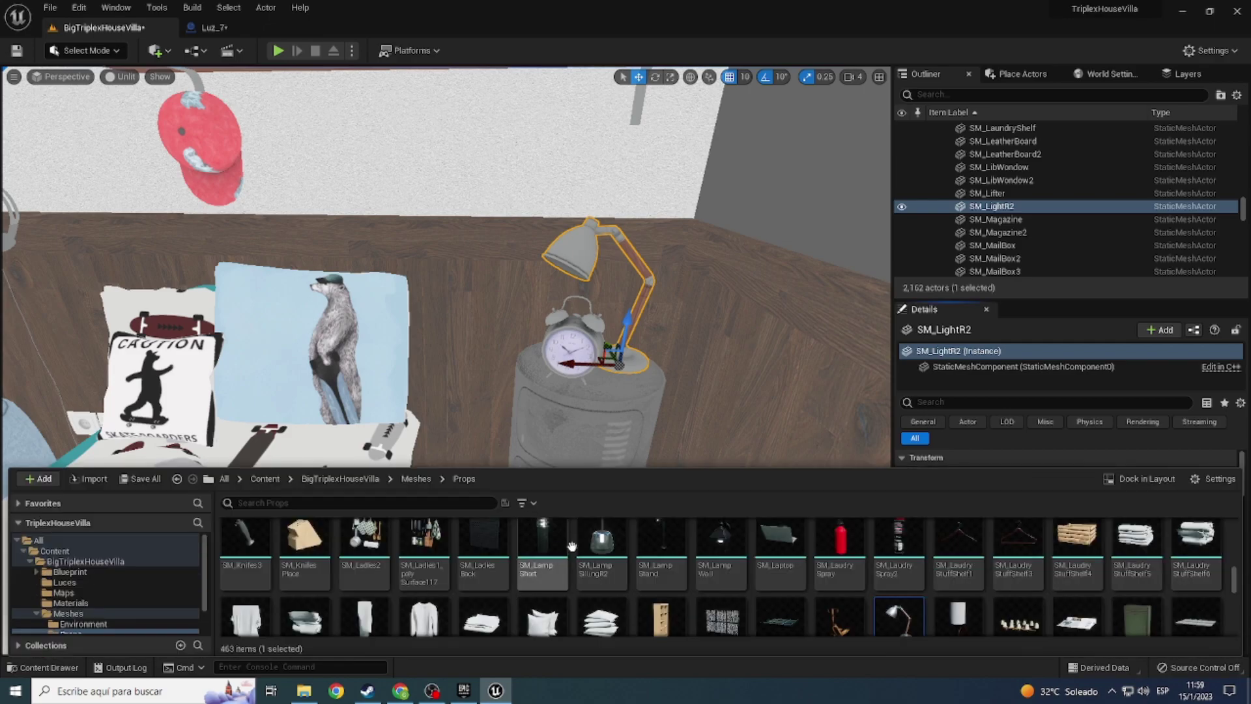
scroll(556, 586, "down", 2)
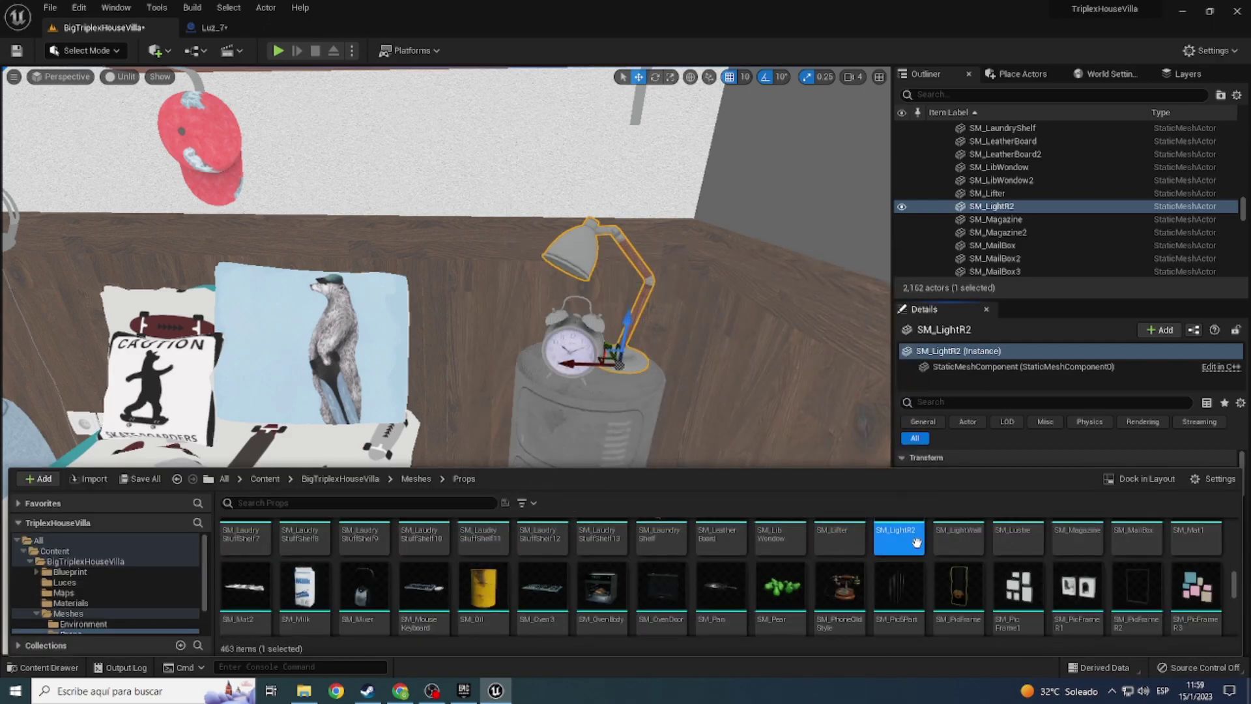
key("ctrl+space")
key("ctrl+space")
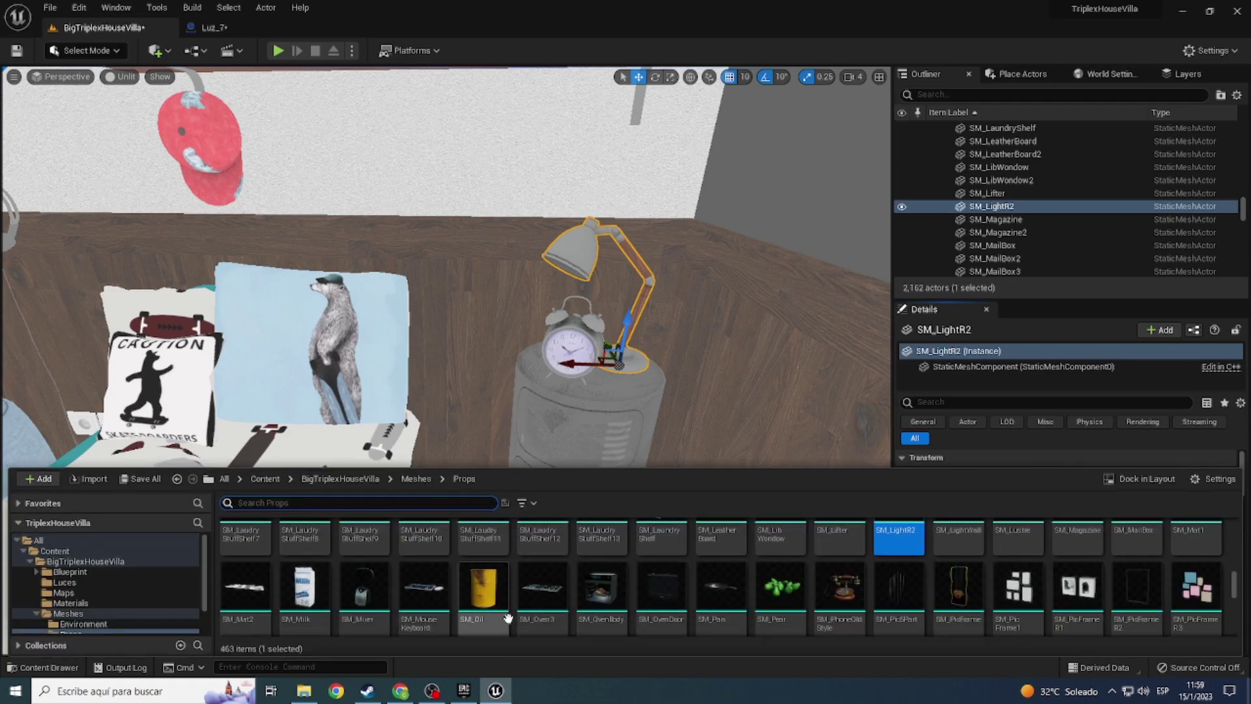
key("alt+Left")
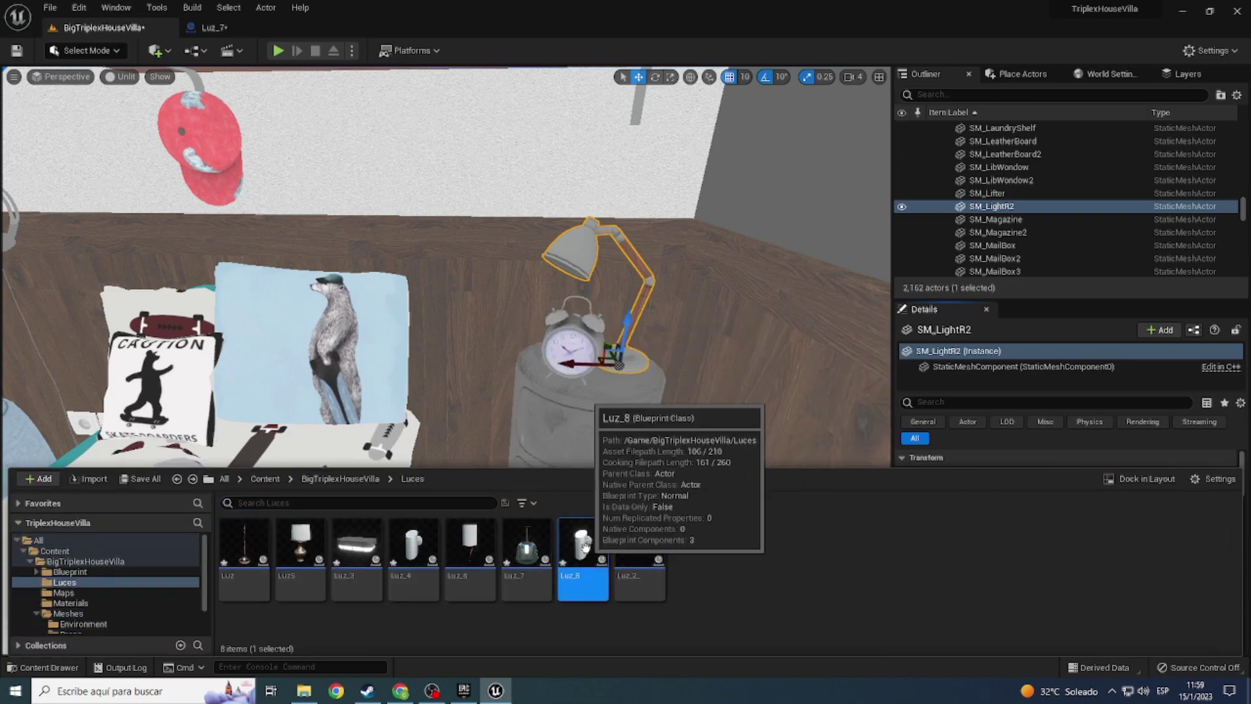
Step: Open Luz_8, set SM_PicLight's Static Mesh to SM_LightR2, and close the Luz_7 blueprint
double_click(583, 544)
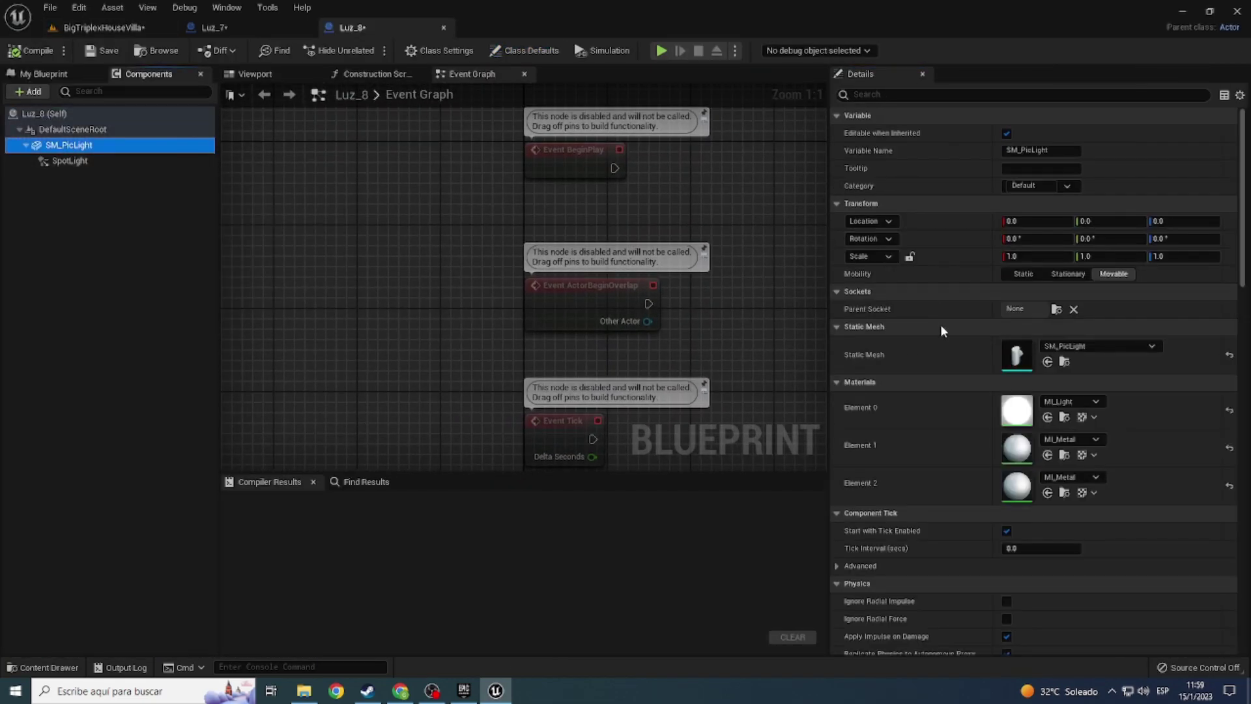
left_click(1047, 363)
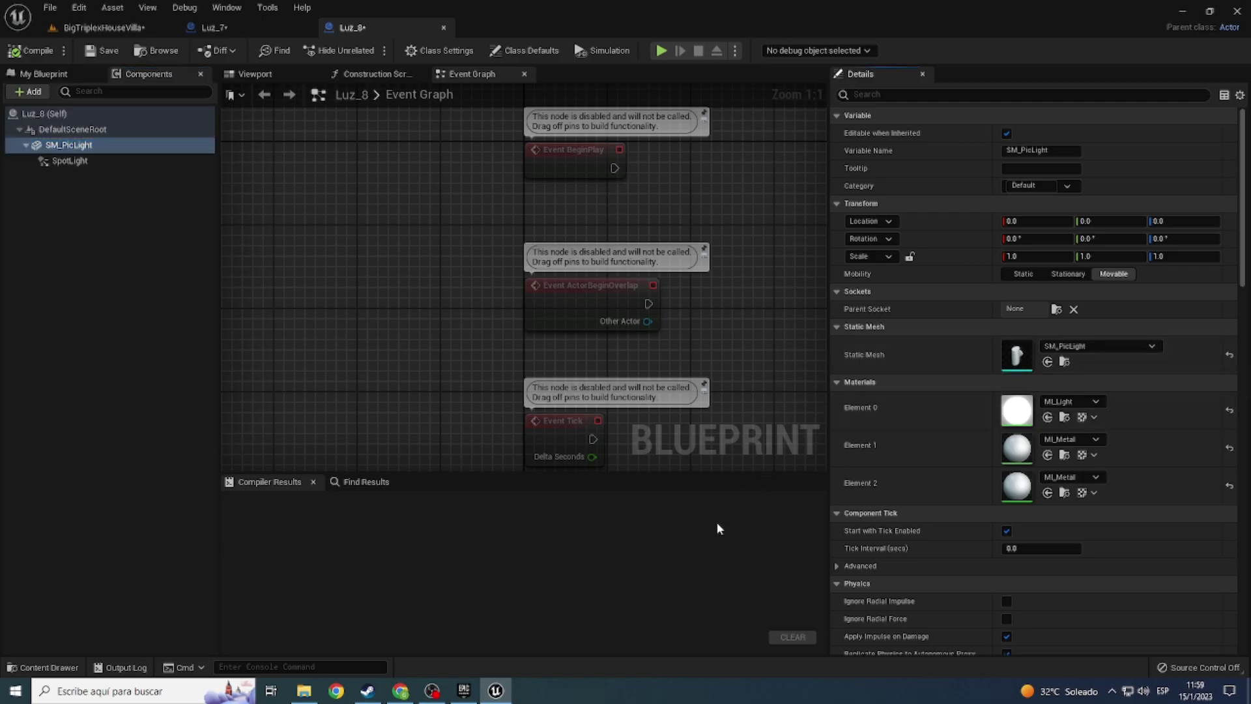
key("ctrl+space")
key("alt+Left")
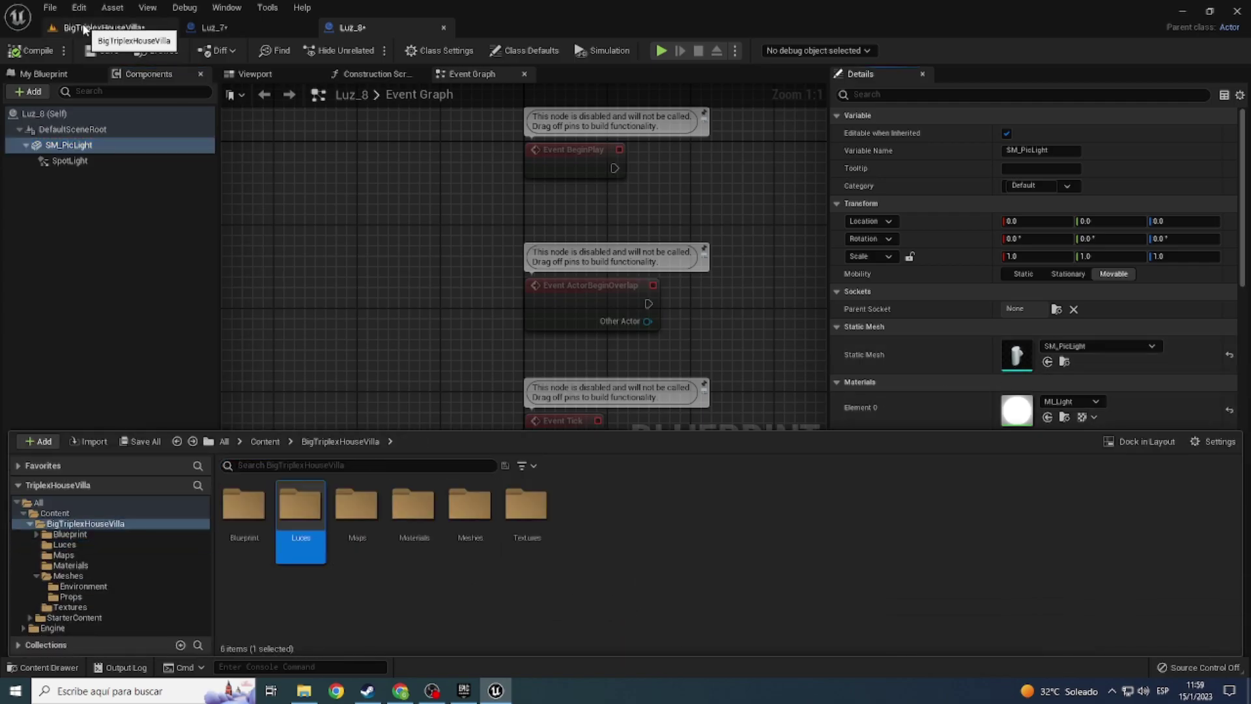
left_click(83, 29)
left_click(237, 26)
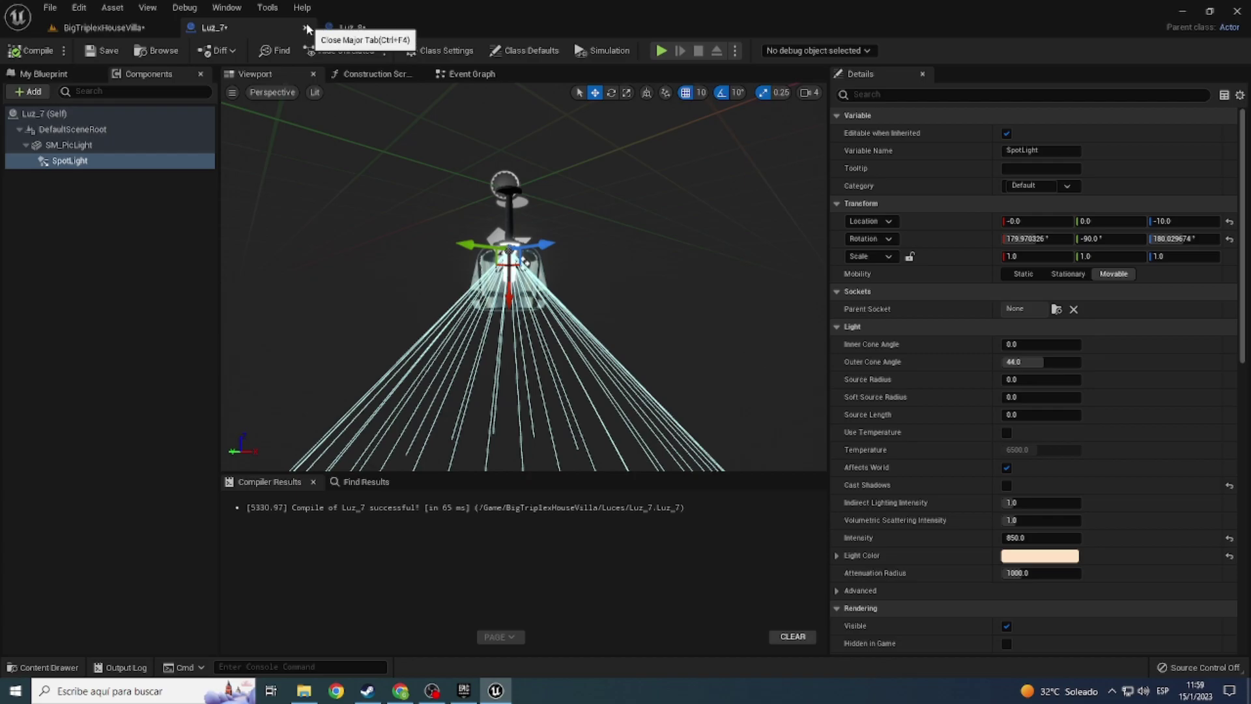
left_click(306, 28)
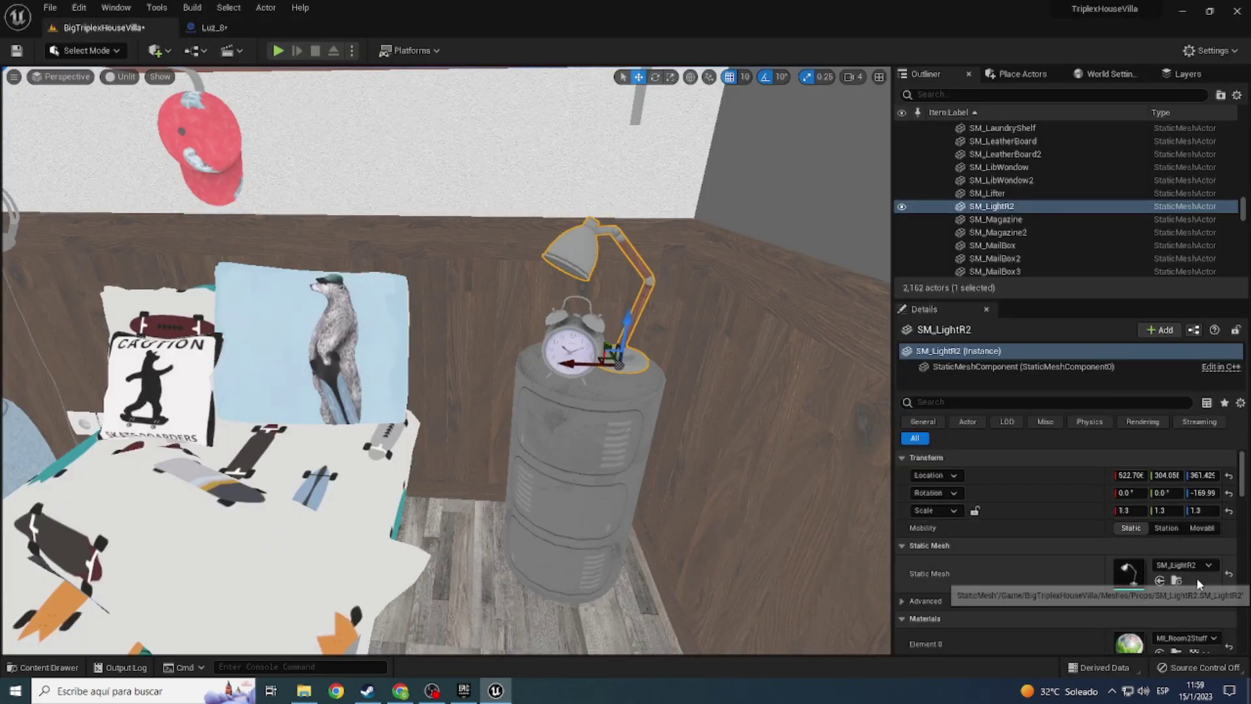
left_click(1177, 581)
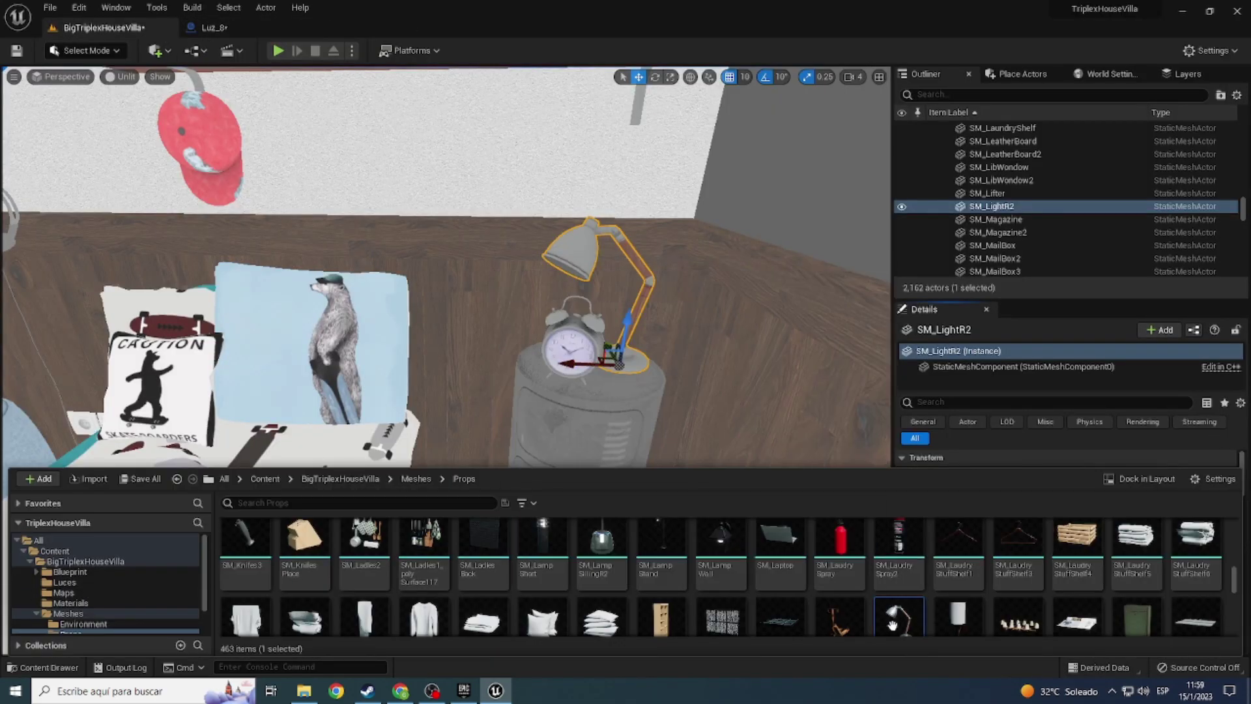
left_click(254, 30)
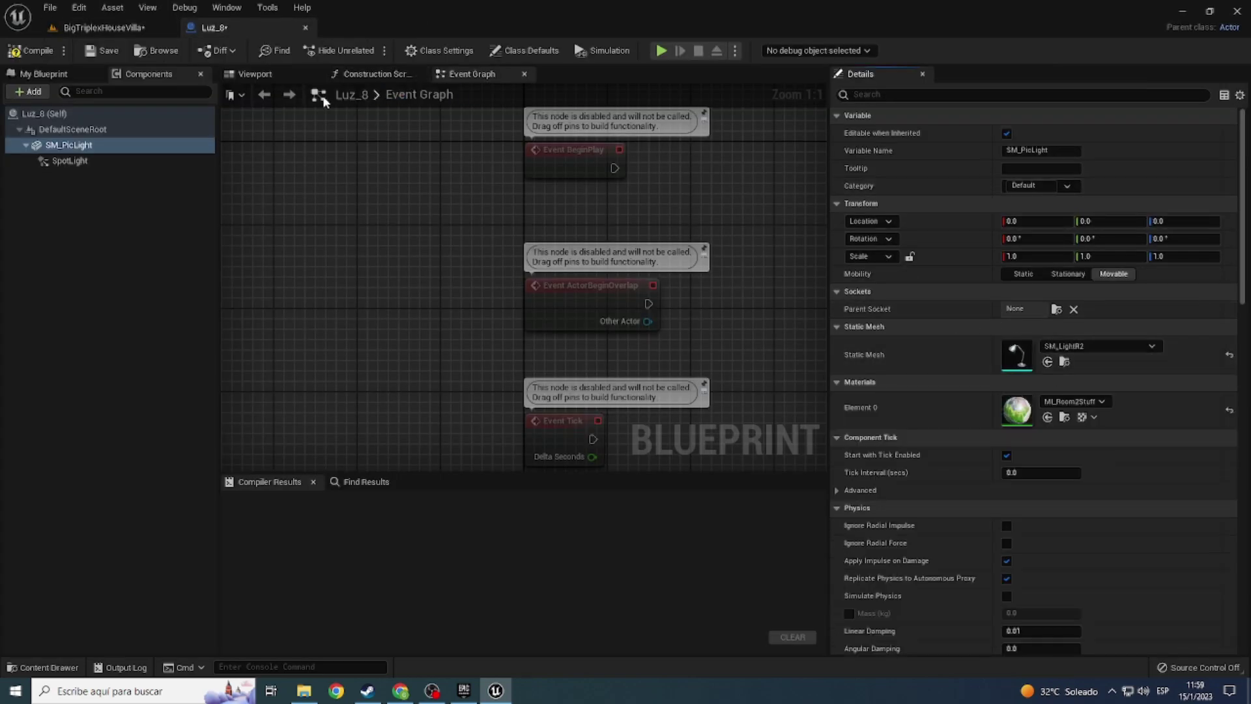
Step: In Luz_8's Viewport, select the SpotLight and move it toward the lamp head
left_click(255, 74)
mouse_move(529, 264)
left_mouse_down()
mouse_move(606, 335)
mouse_move(581, 351)
left_mouse_up()
left_click(560, 297)
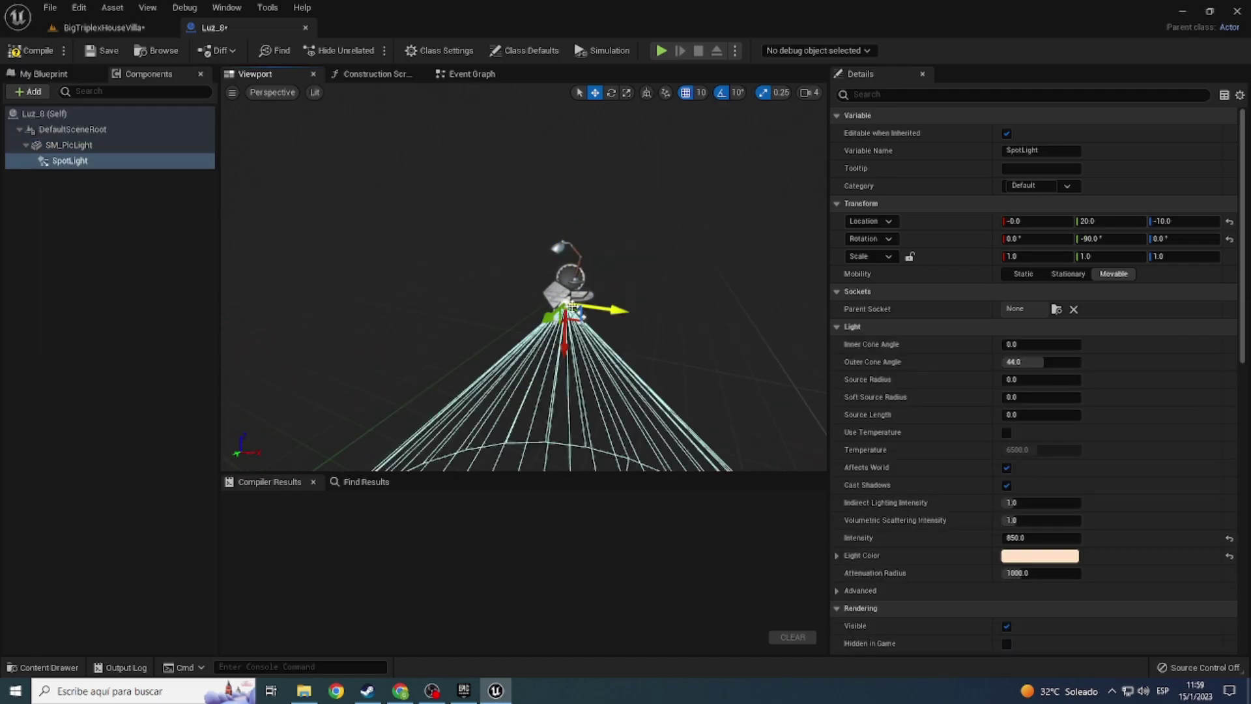
key("f")
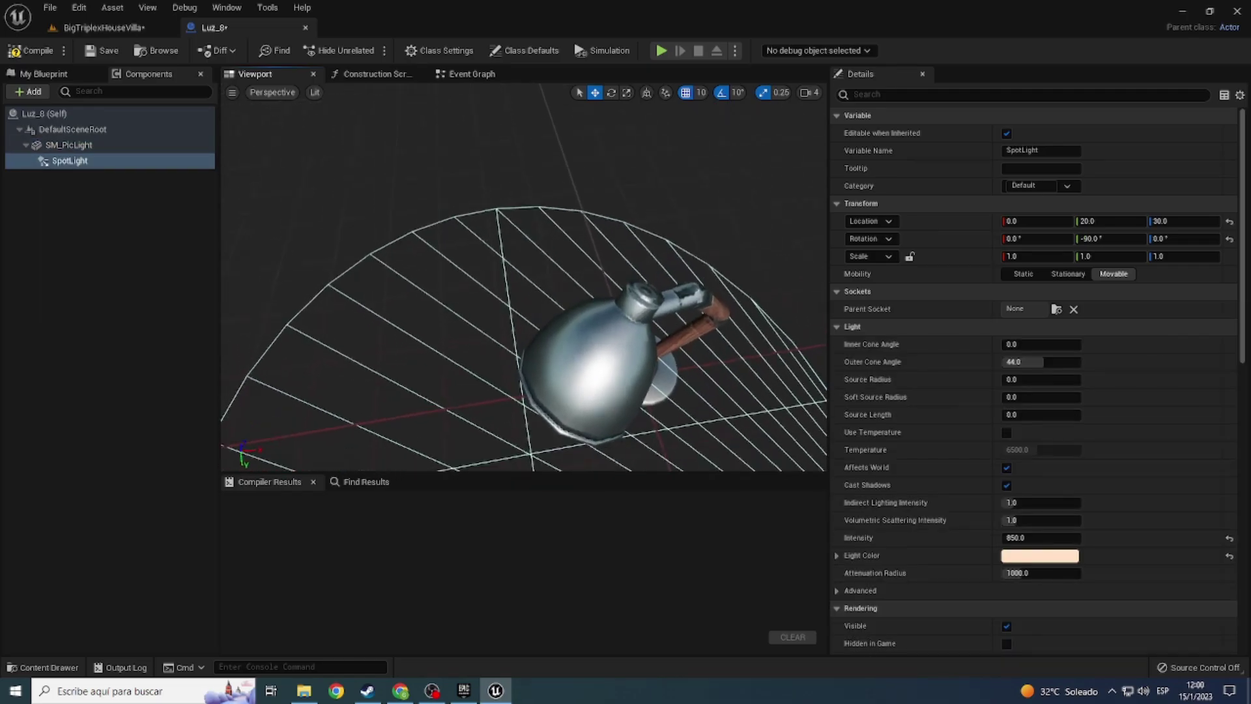
left_click_drag(586, 293, 681, 306)
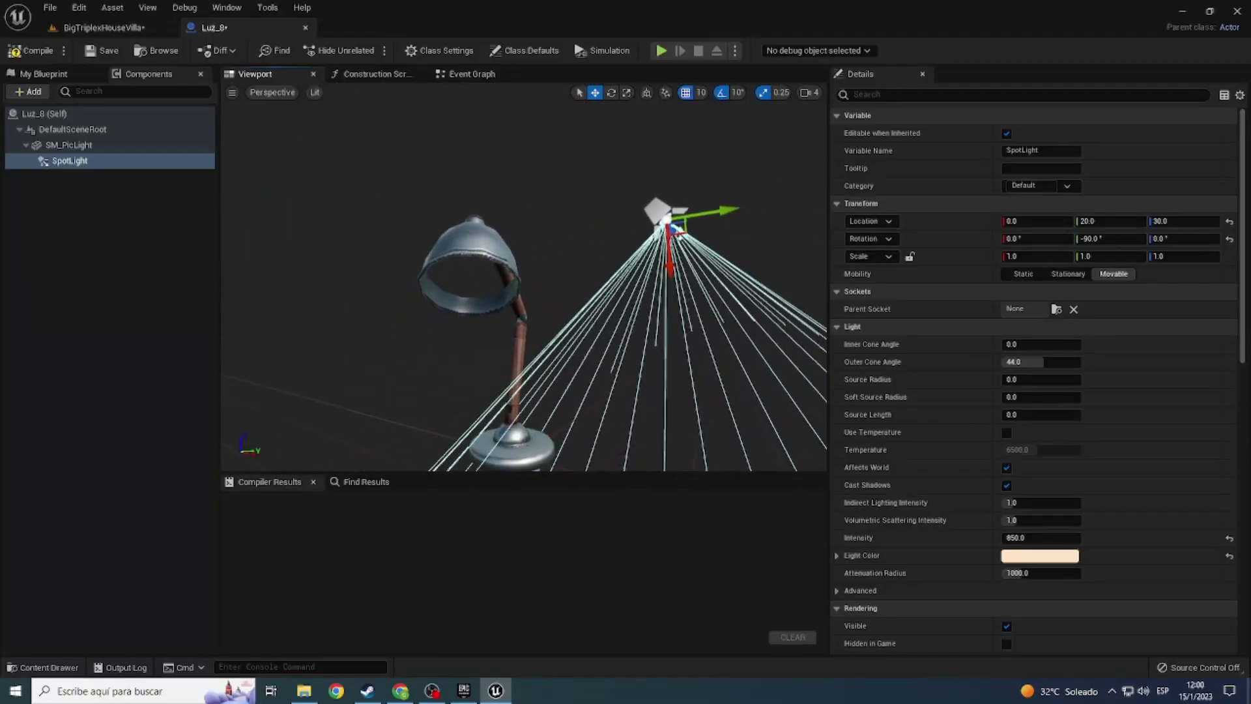
left_click_drag(524, 280, 586, 261)
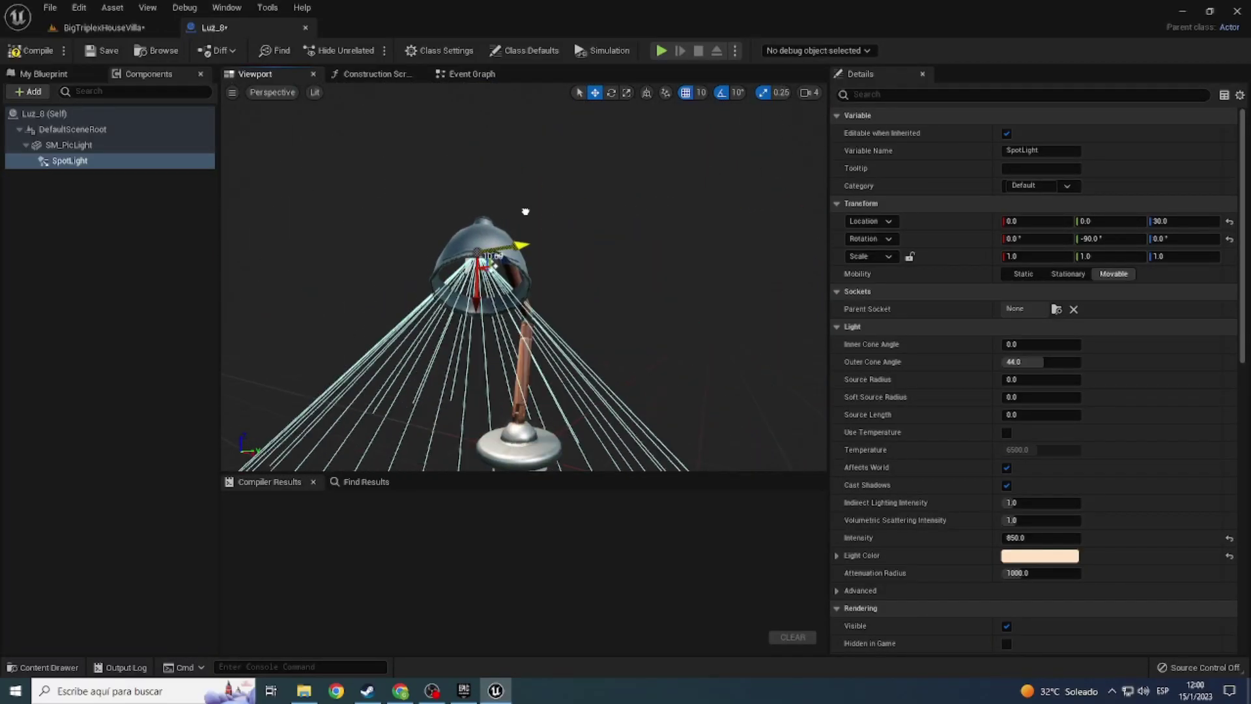
mouse_move(456, 261)
left_mouse_down()
mouse_move(465, 256)
mouse_move(384, 362)
left_mouse_up()
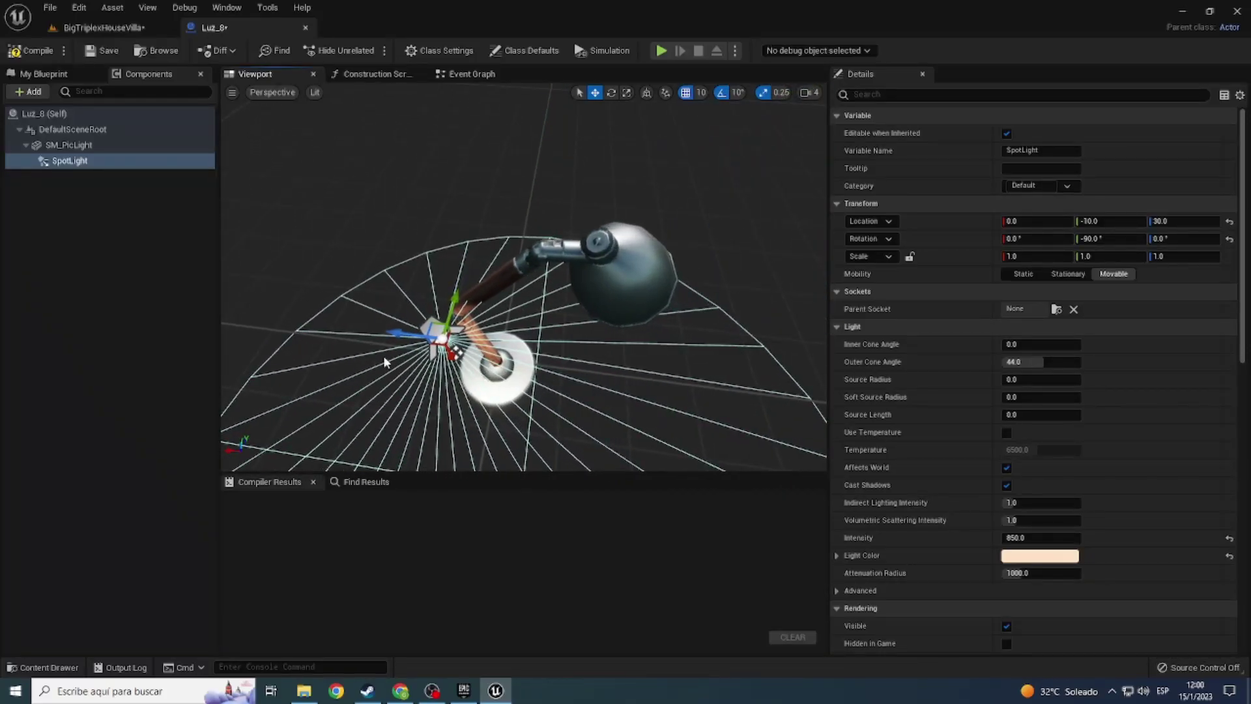
left_click(441, 338)
left_click(442, 336)
left_click_drag(456, 301, 490, 240)
key("ctrl+z")
left_click_drag(454, 351, 665, 379)
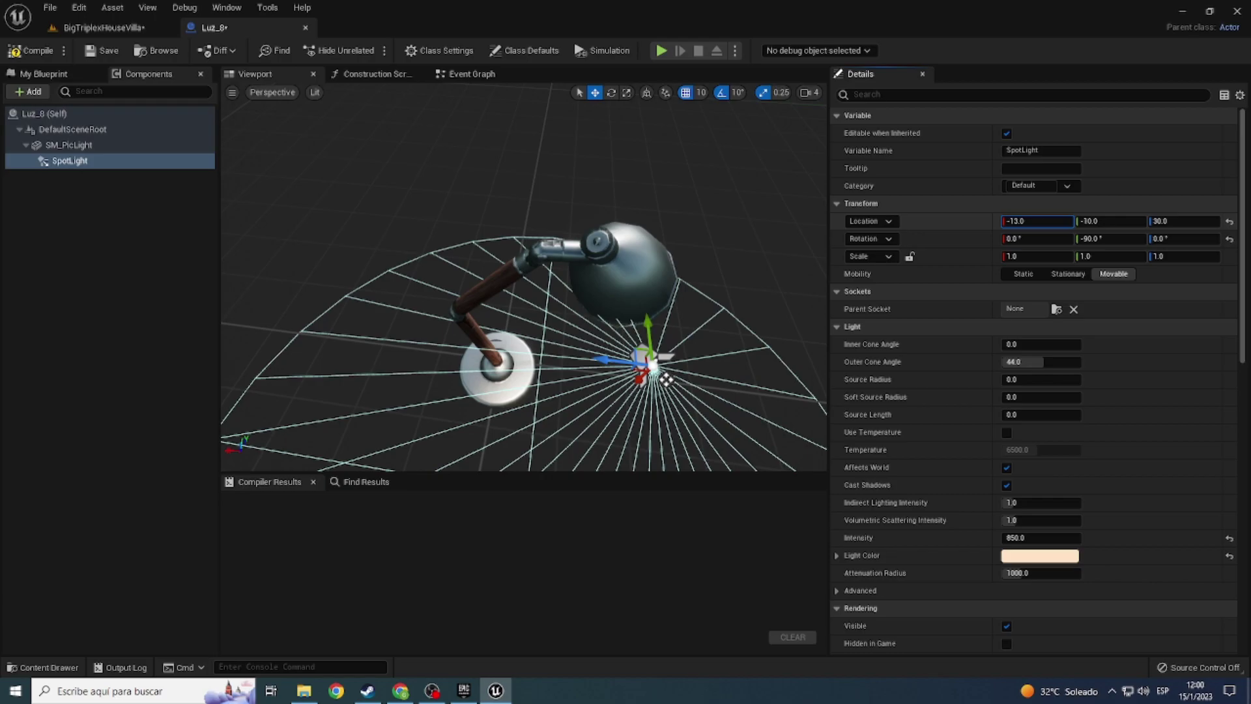
Step: Fit the spotlight inside the shade at location -13, 0, 24 with rotation 180, -40, 180
left_click(1111, 221)
type("0")
key("Return")
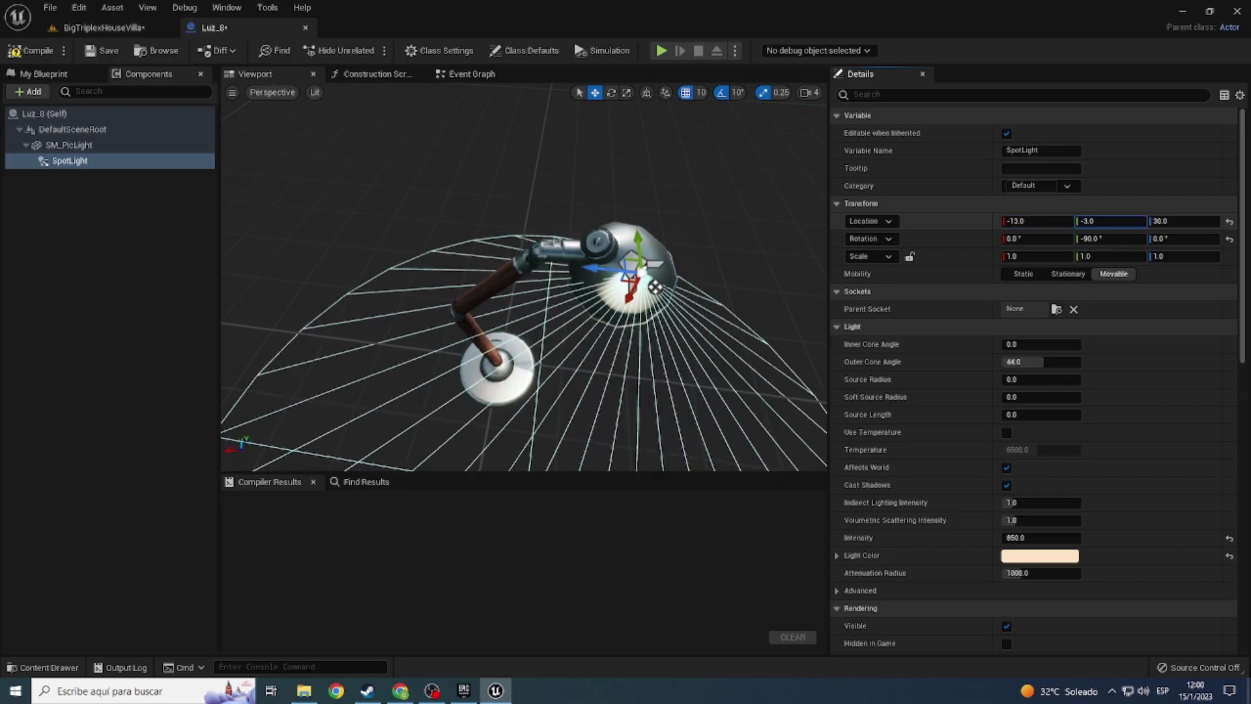
mouse_move(678, 237)
left_mouse_down("alt")
mouse_move(505, 251)
mouse_move(510, 391)
mouse_move(450, 346)
left_mouse_up("alt")
key("e")
left_click_drag(475, 291, 478, 323)
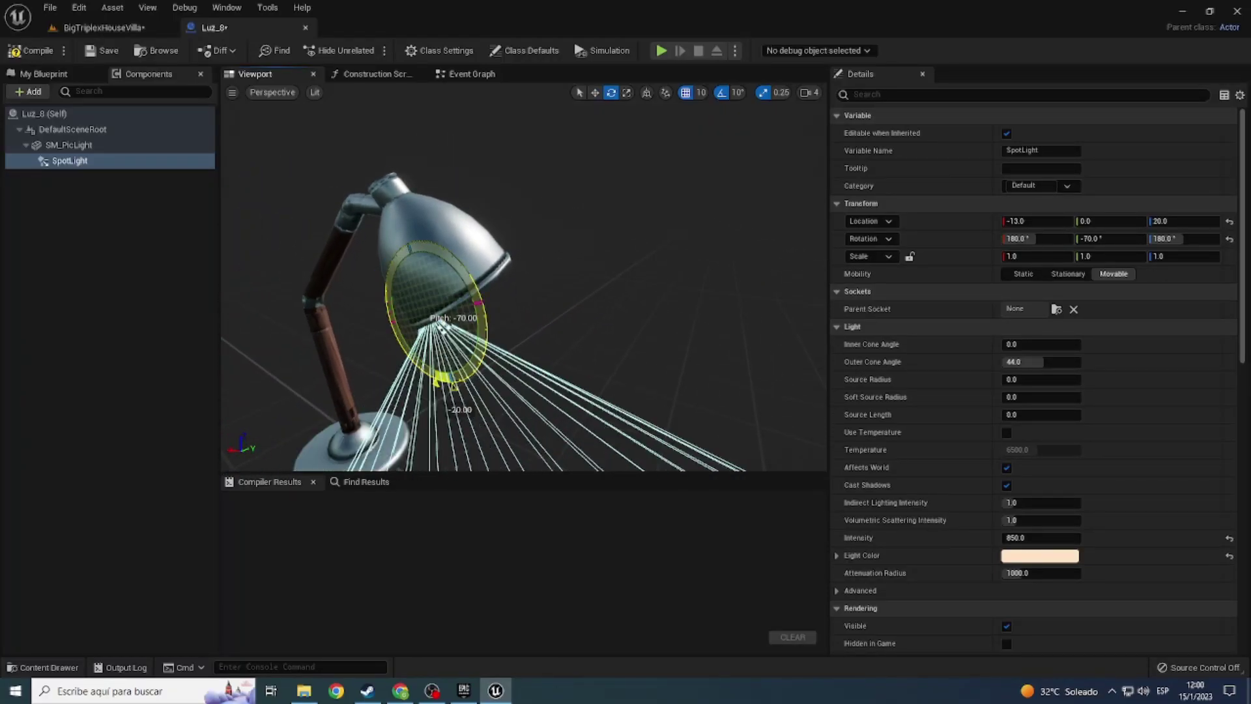
key("w")
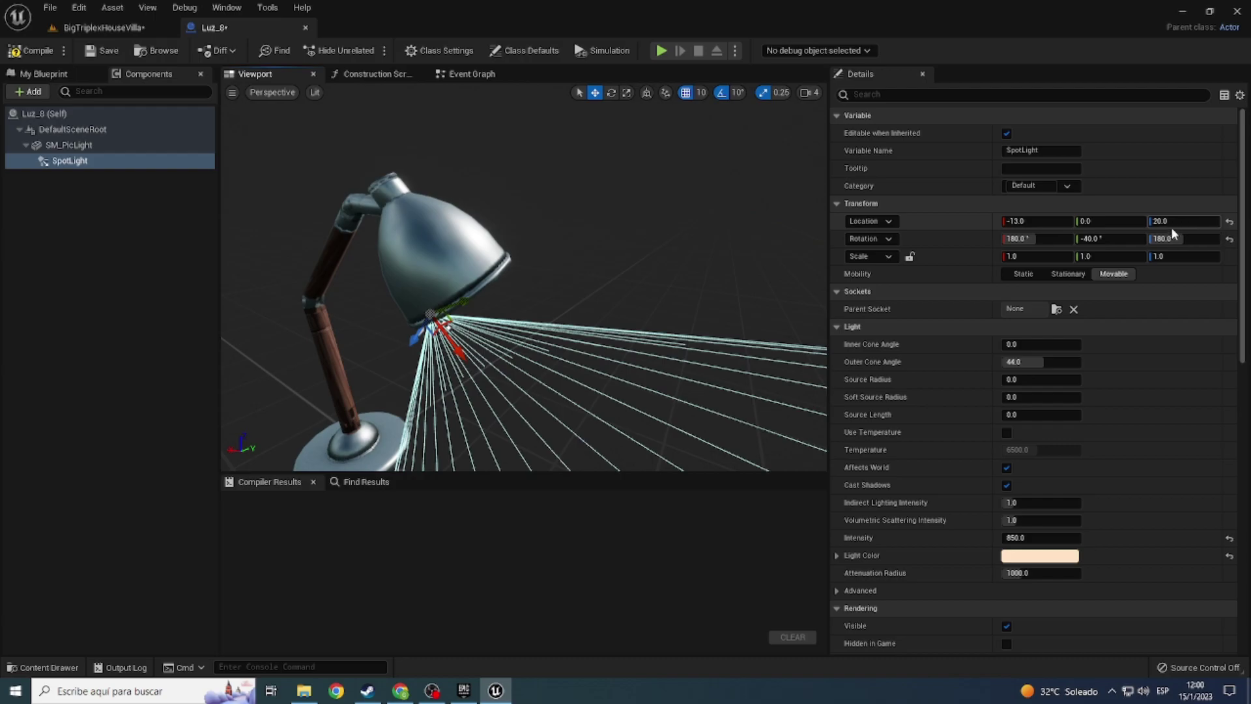
left_click_drag(1167, 220, 1172, 221)
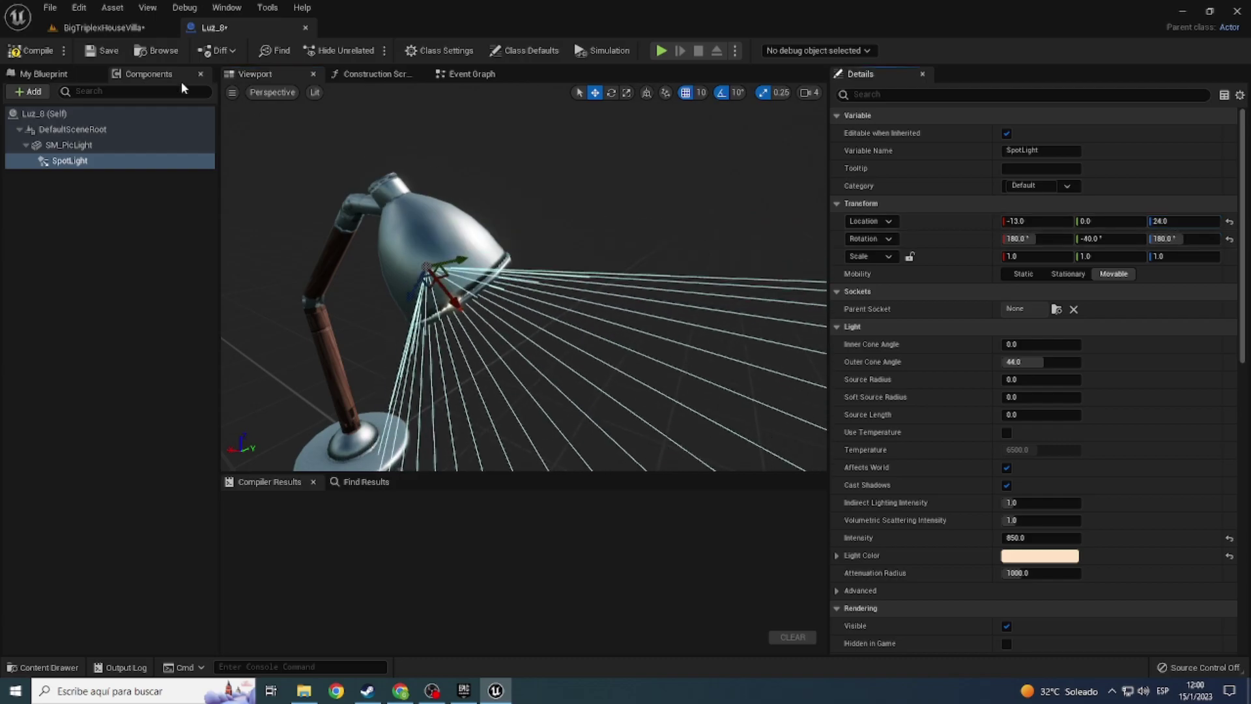
left_click(101, 27)
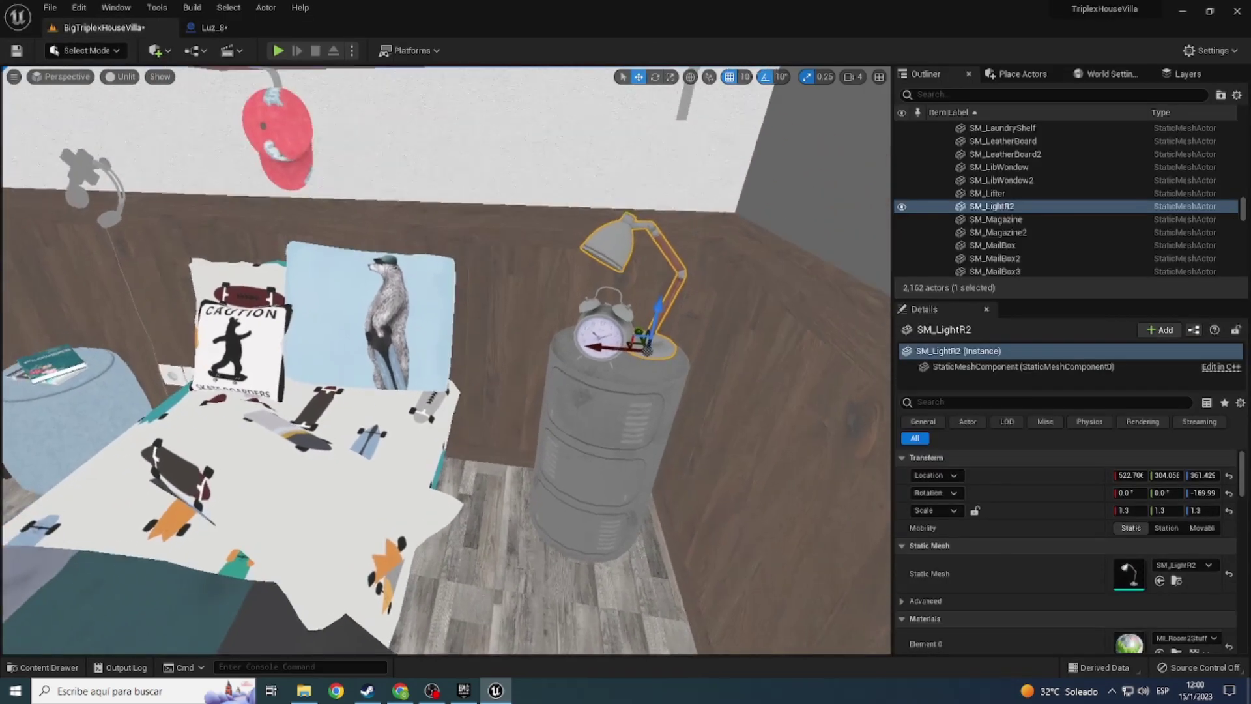
Step: Replace the nightstand desk lamp with the Luz_8 blueprint from the Luces folder
key("ctrl+space")
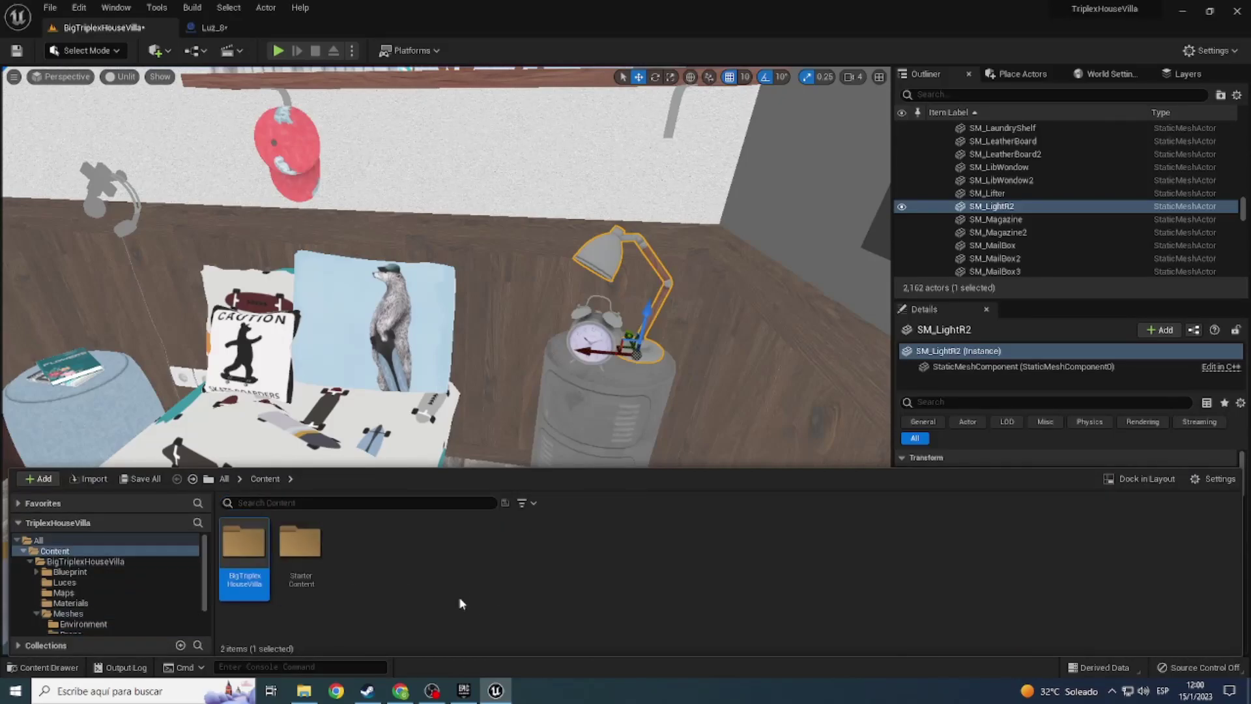
double_click(251, 564)
double_click(301, 566)
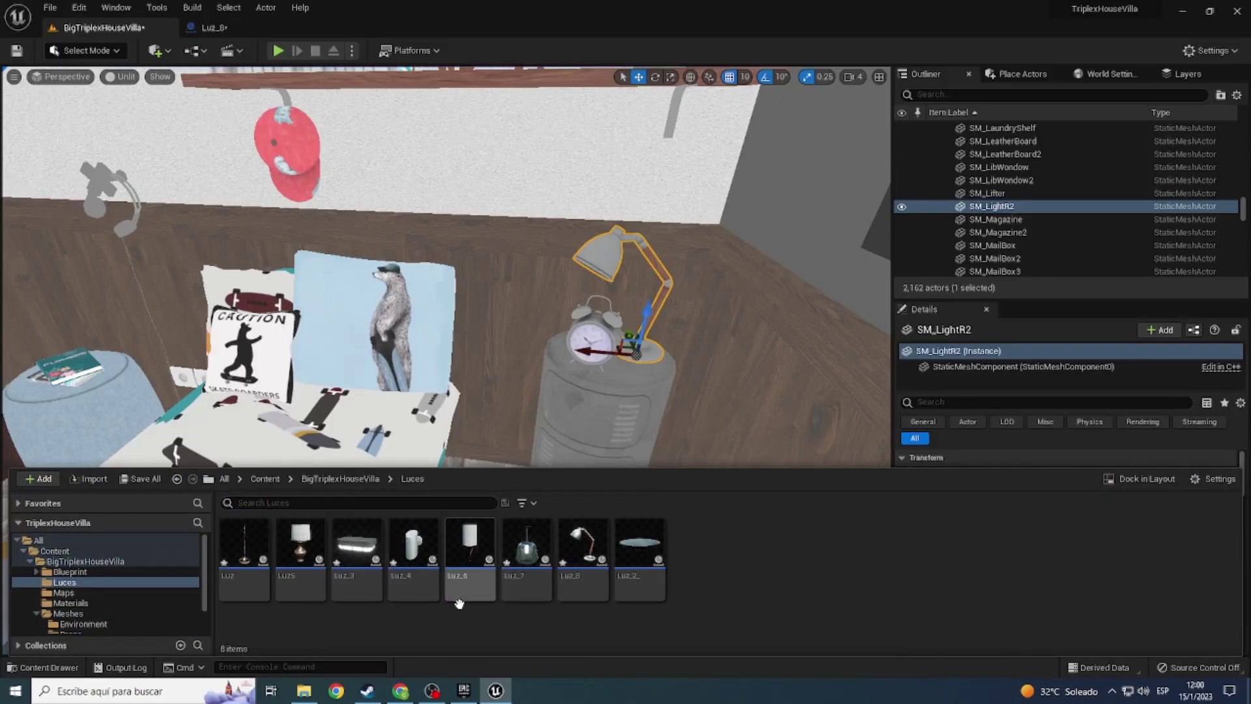
left_click(566, 597)
left_click(624, 252)
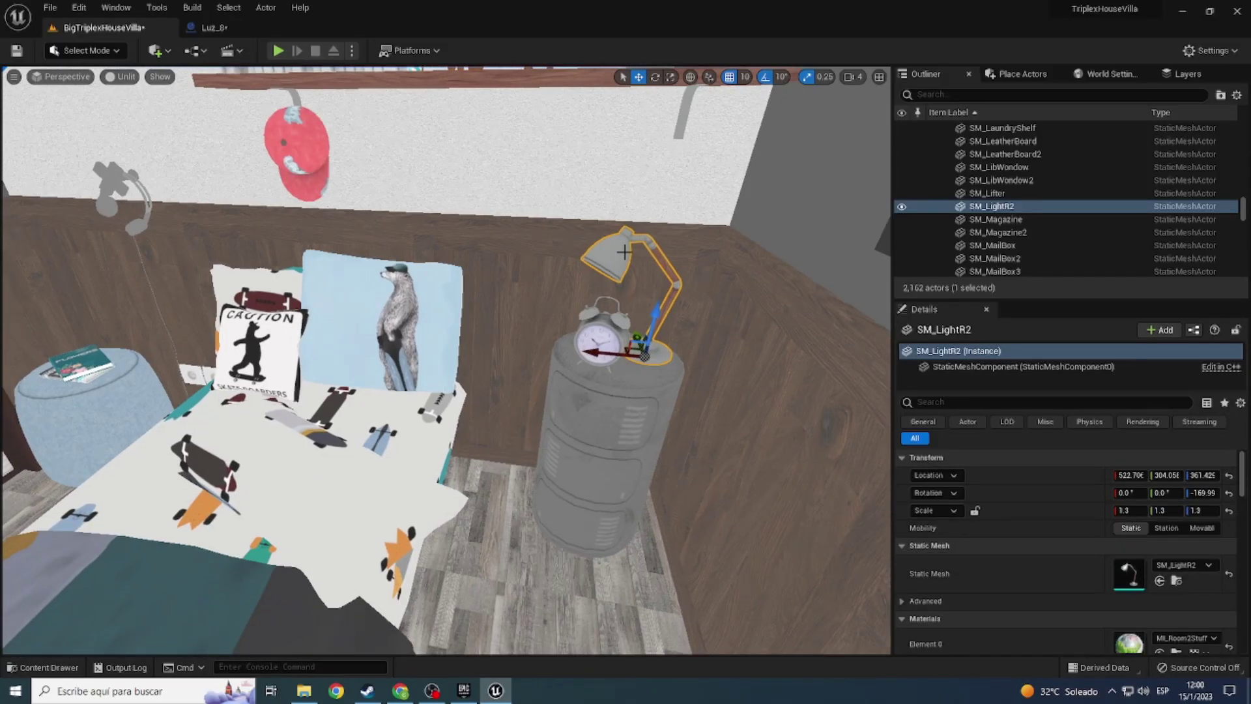
right_click(618, 248)
mouse_move(727, 333)
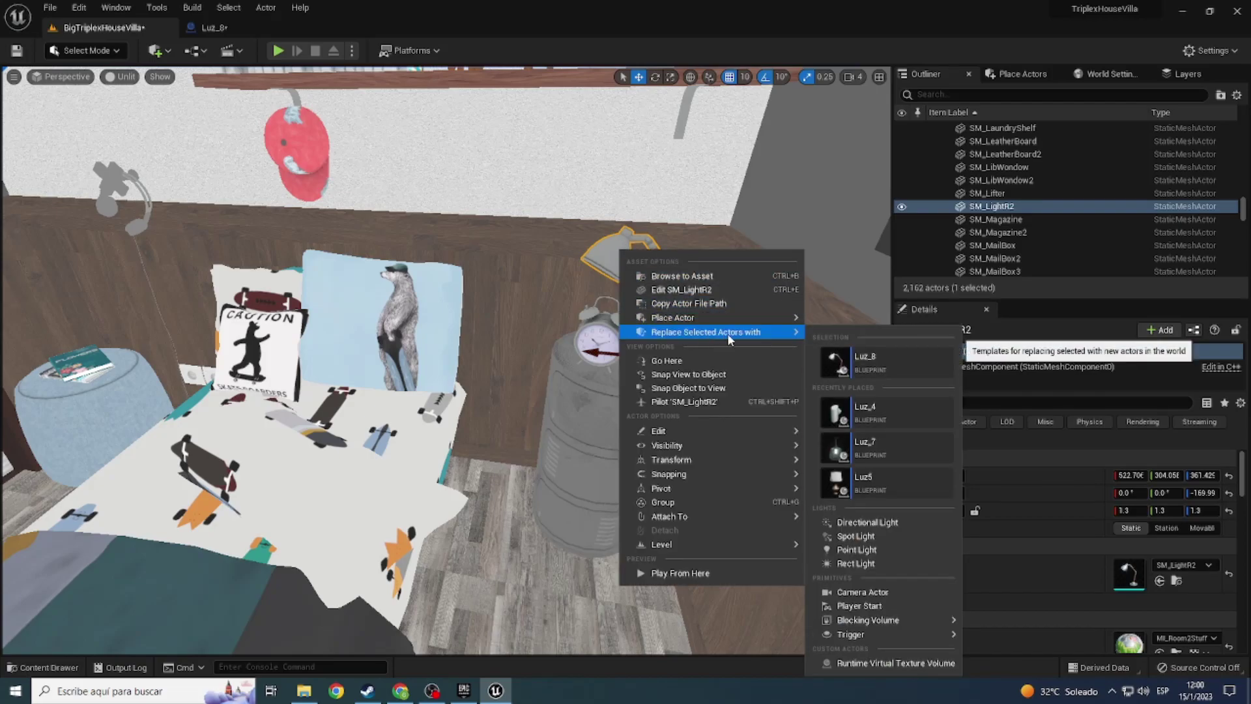
left_click(857, 357)
Step: Switch the viewport to Lit and orbit around the replaced lamp
left_click(120, 77)
left_click(138, 112)
mouse_move(138, 116)
right_mouse_down()
mouse_move(196, 118)
mouse_move(176, 104)
right_mouse_up()
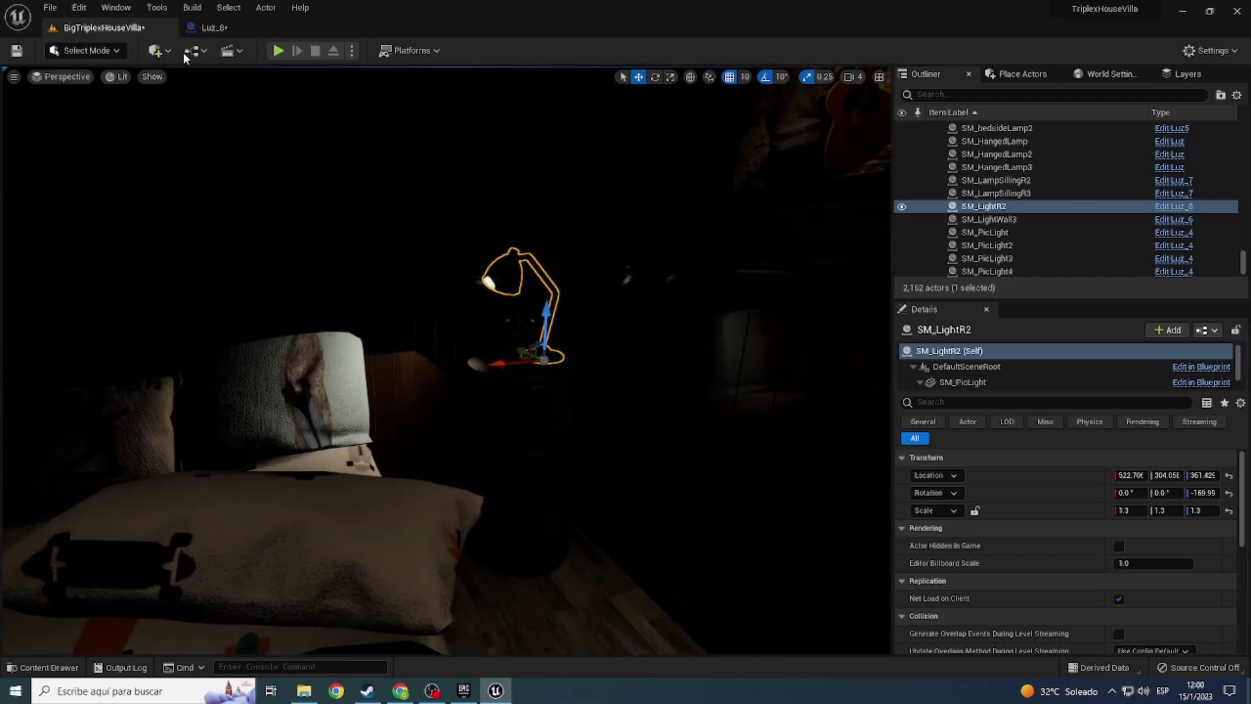
Step: In the Luz_8 blueprint, move the spotlight back into the shade and rotate it, checking the level
left_click(220, 30)
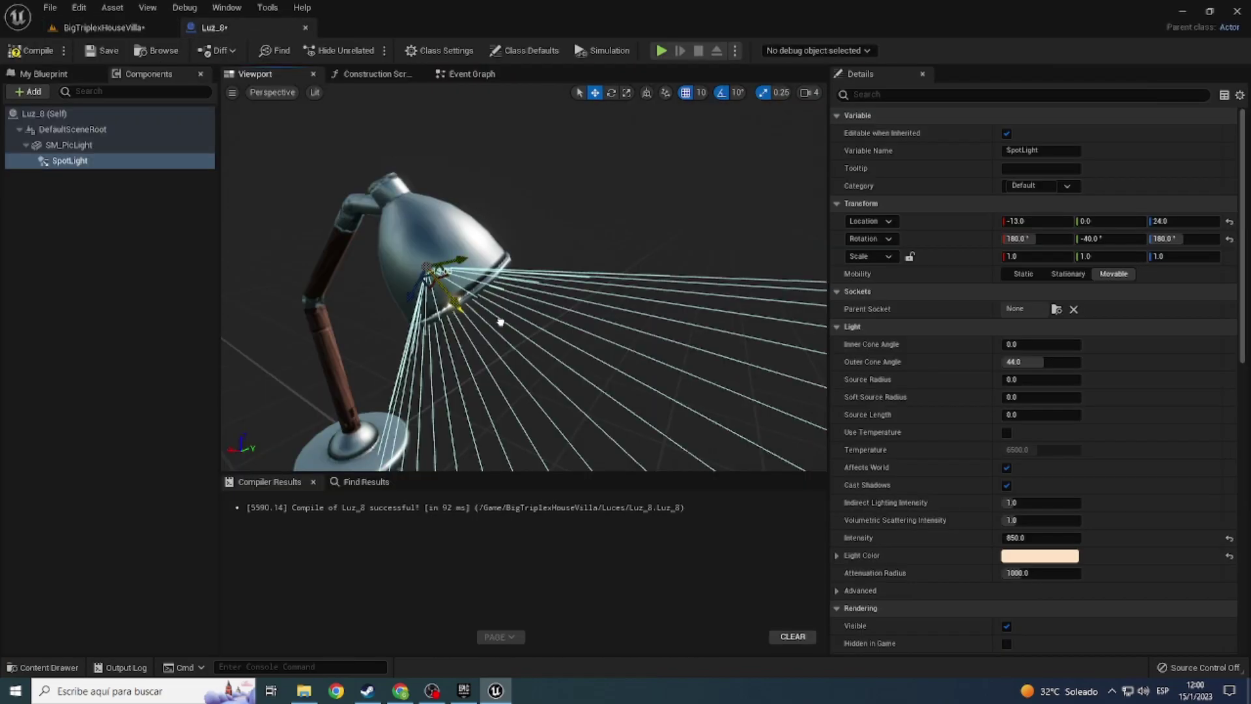
left_click_drag(501, 322, 525, 331)
left_click(104, 27)
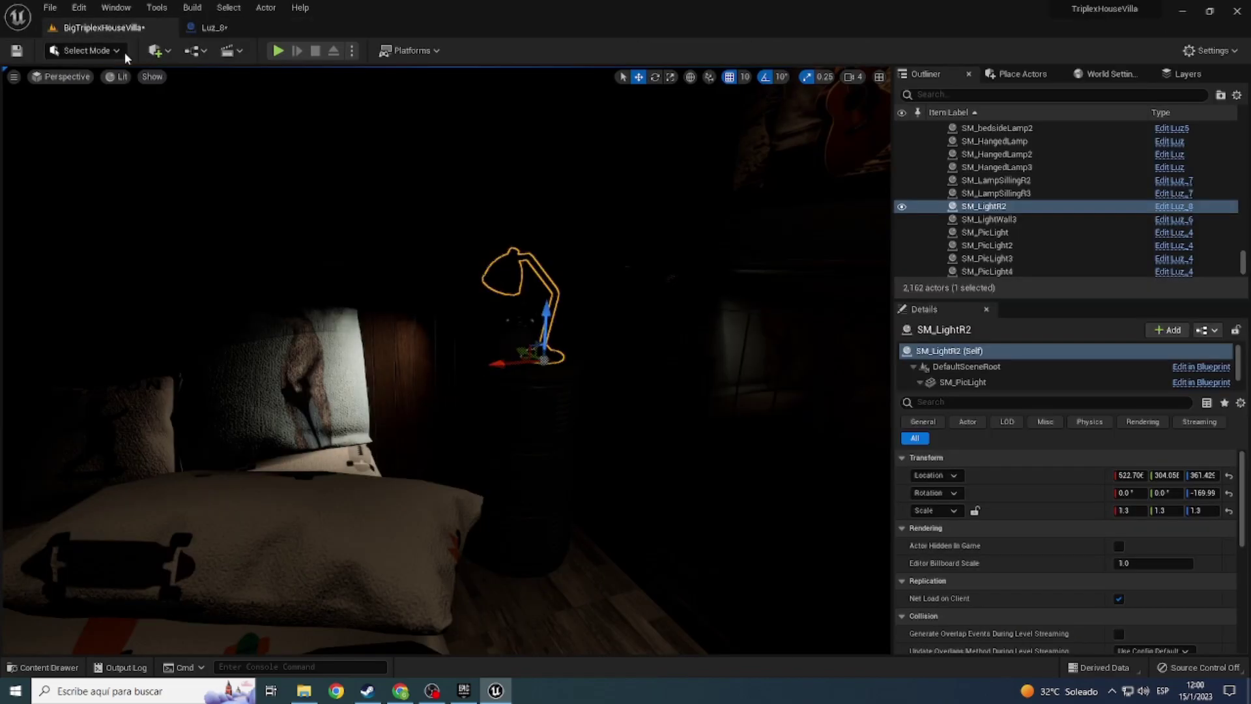
left_click(209, 27)
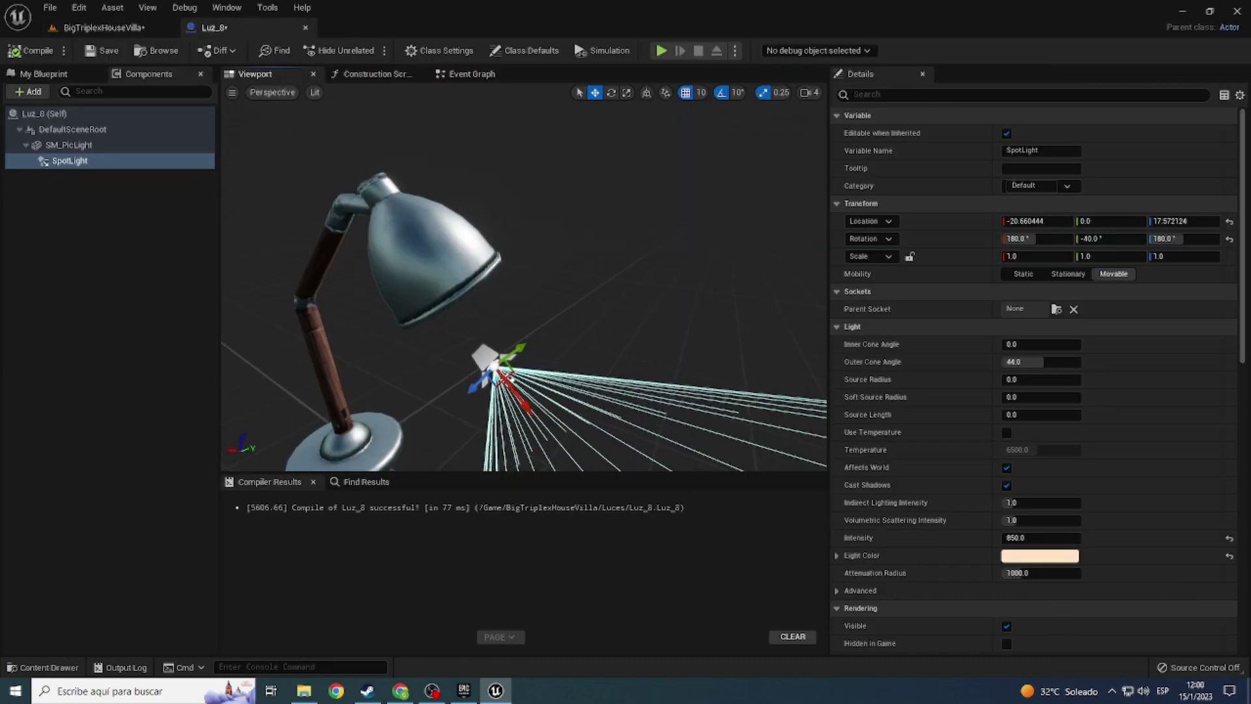
right_click_drag(388, 340, 389, 340)
left_click_drag(416, 319, 454, 211)
key("e")
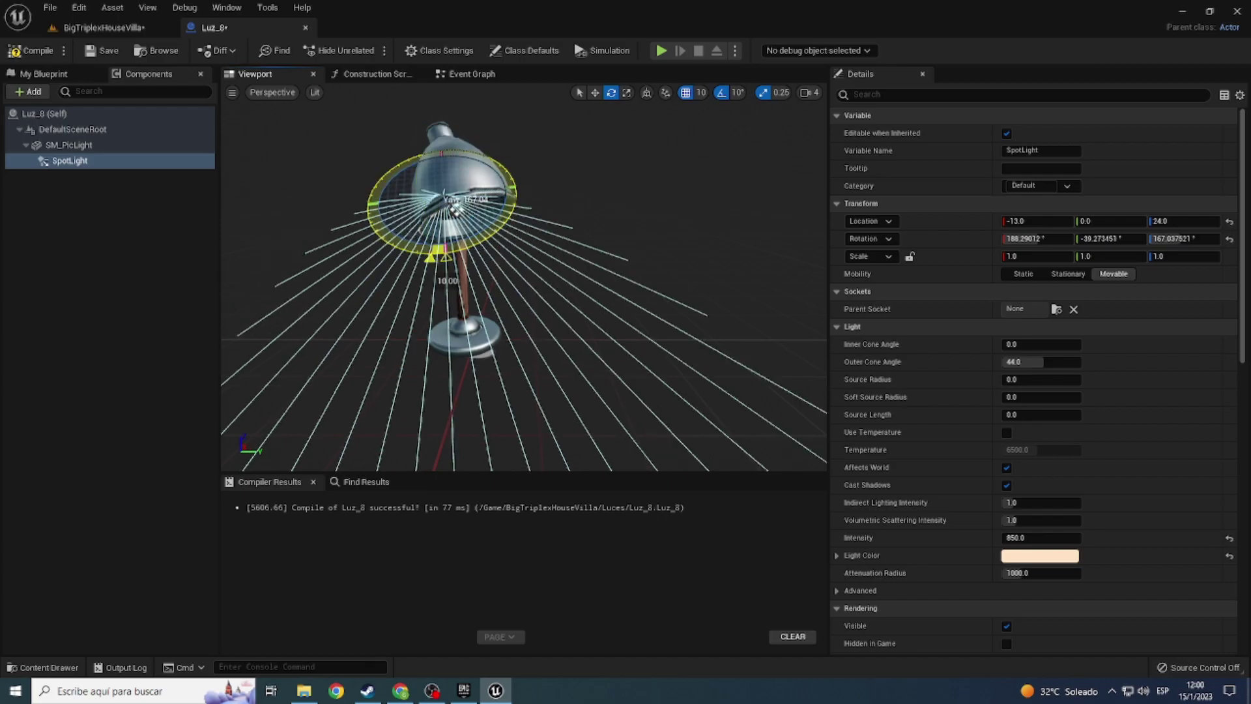
left_click(93, 27)
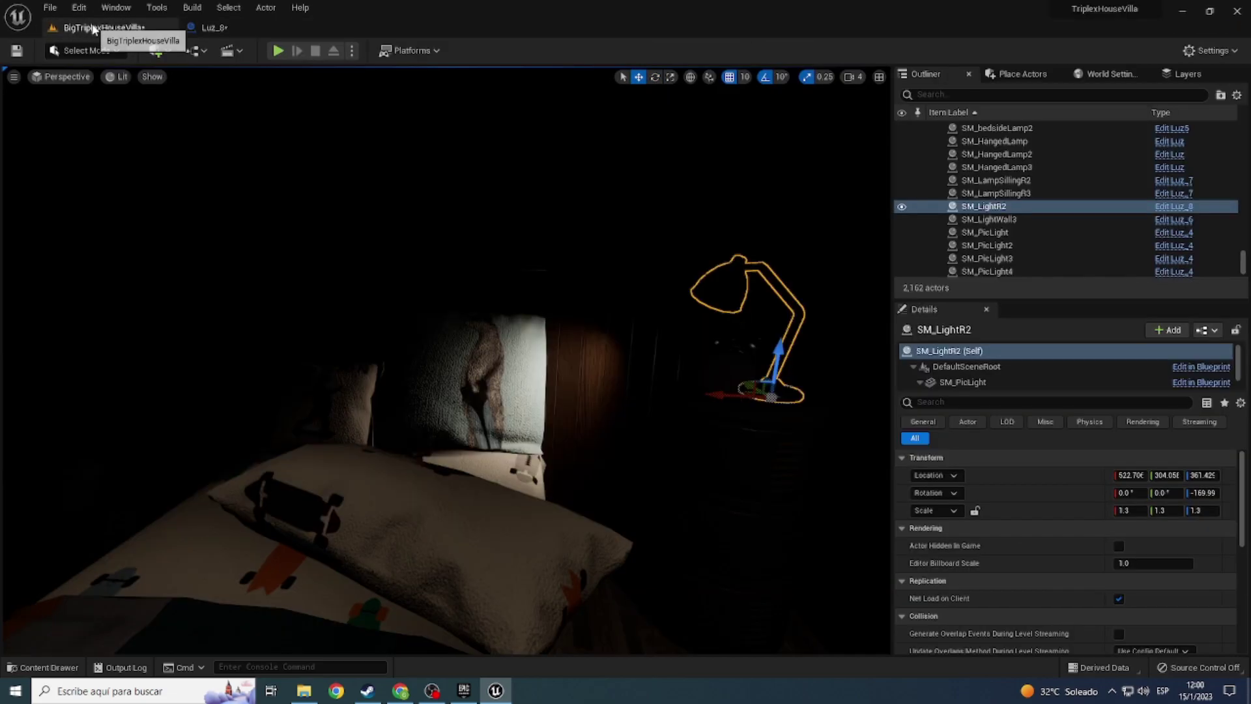
key("f")
left_click(211, 29)
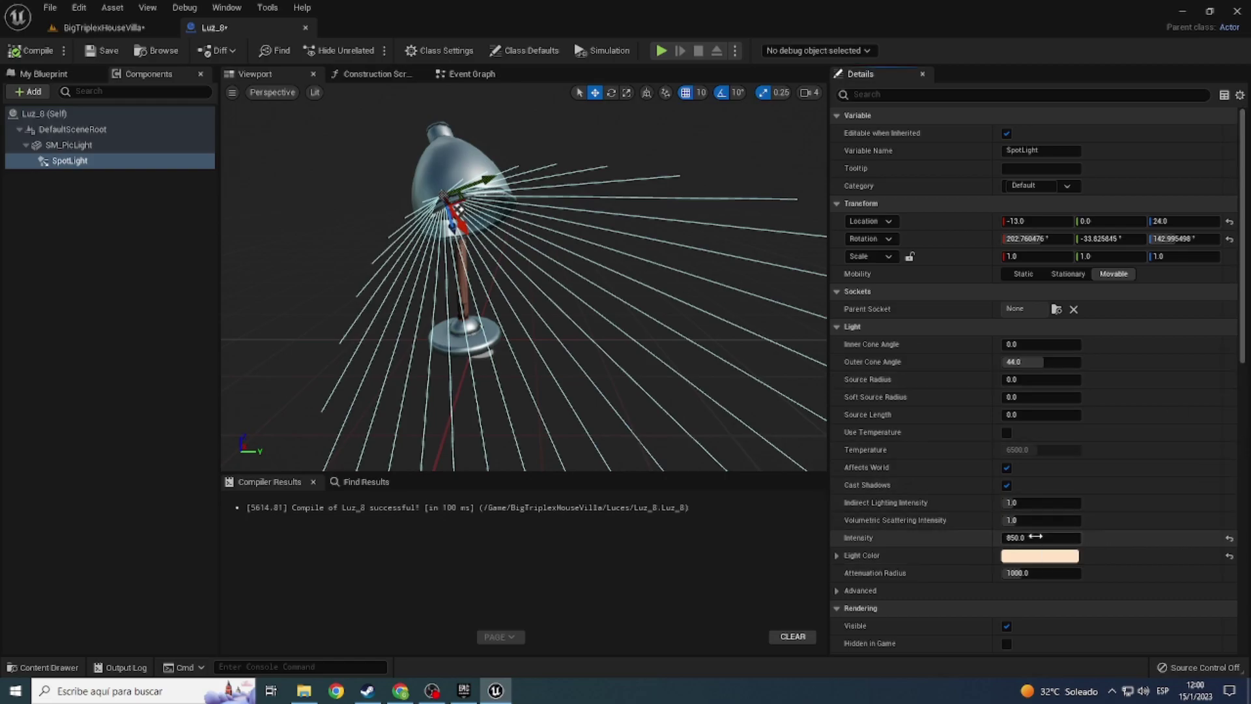
Step: Close the Luz_8 blueprint and reopen it from the Luces folder
left_click(304, 29)
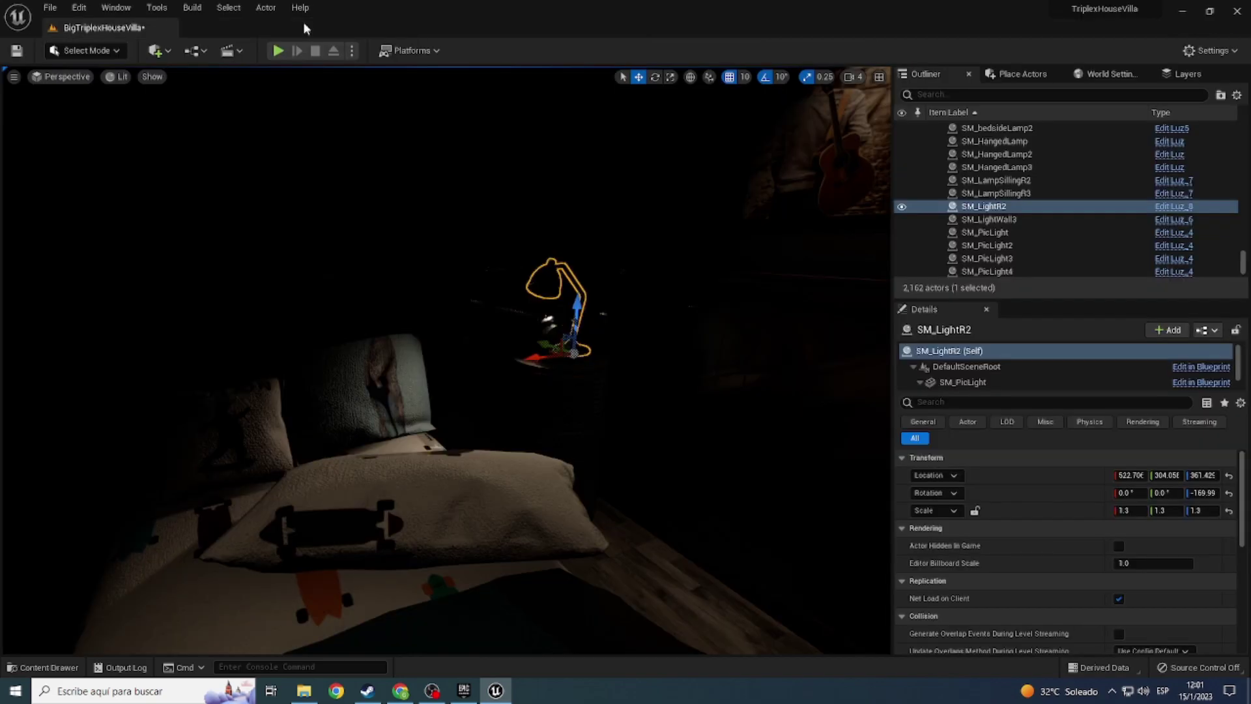
key("ctrl+space")
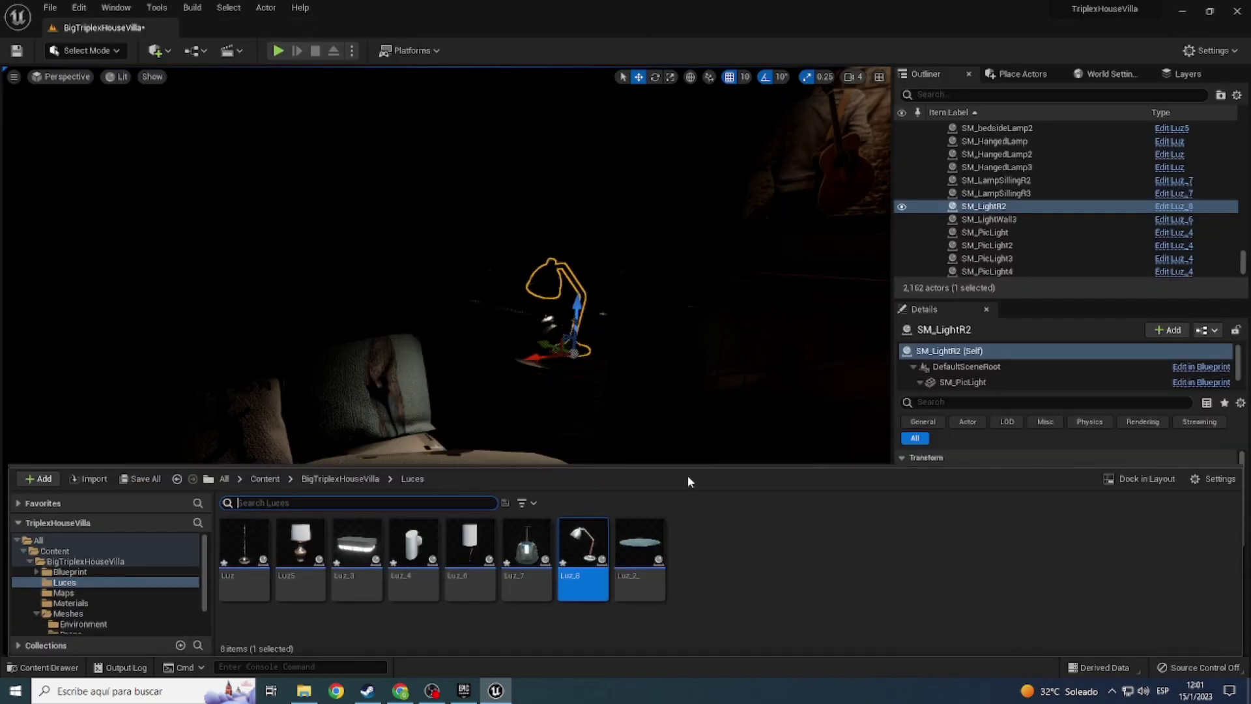
left_click(42, 667)
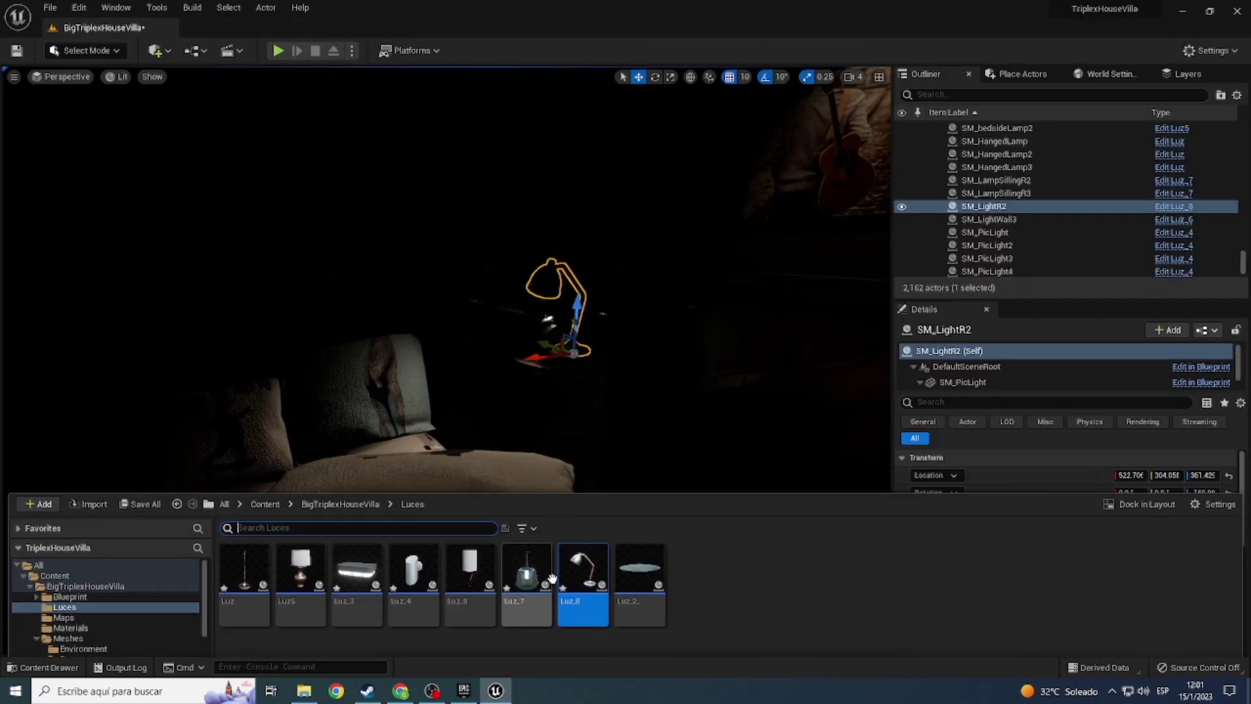
double_click(582, 554)
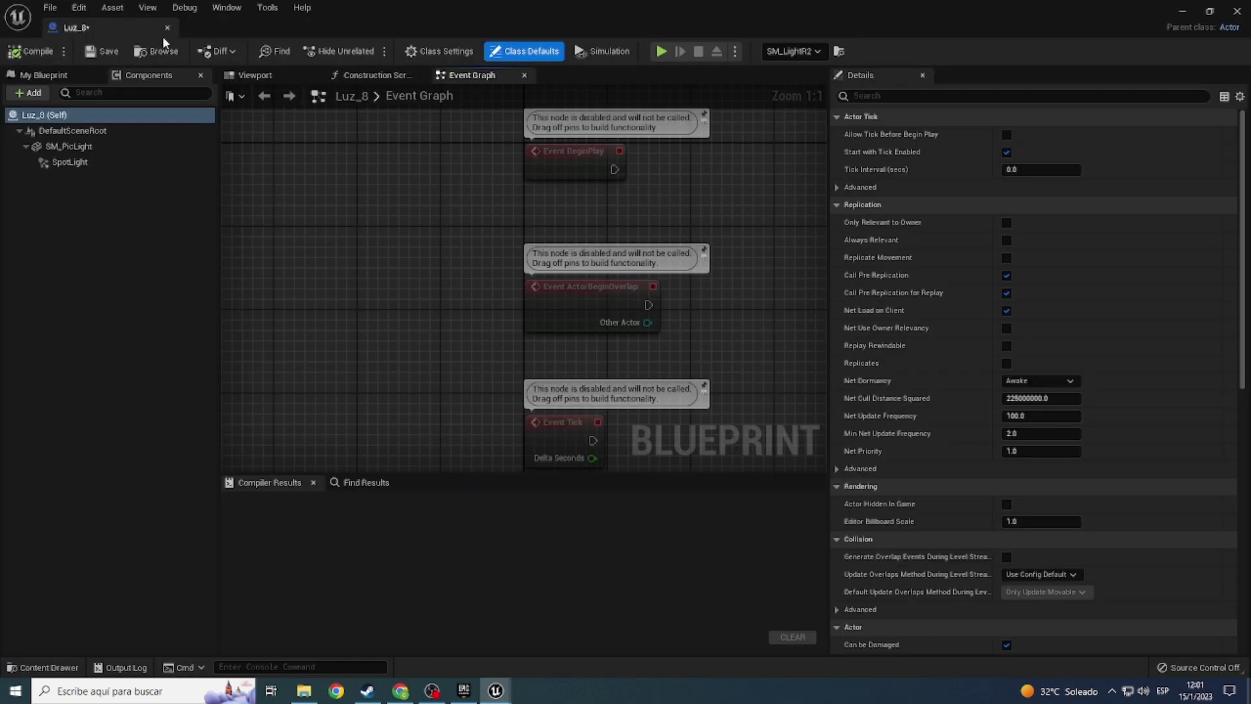
Step: Float the Luz_8 blueprint into its own window and select its SpotLight component
mouse_move(162, 37)
left_mouse_down()
mouse_move(490, 228)
mouse_move(590, 265)
left_mouse_up()
scroll(970, 446, "down", 5)
scroll(966, 445, "down", 3)
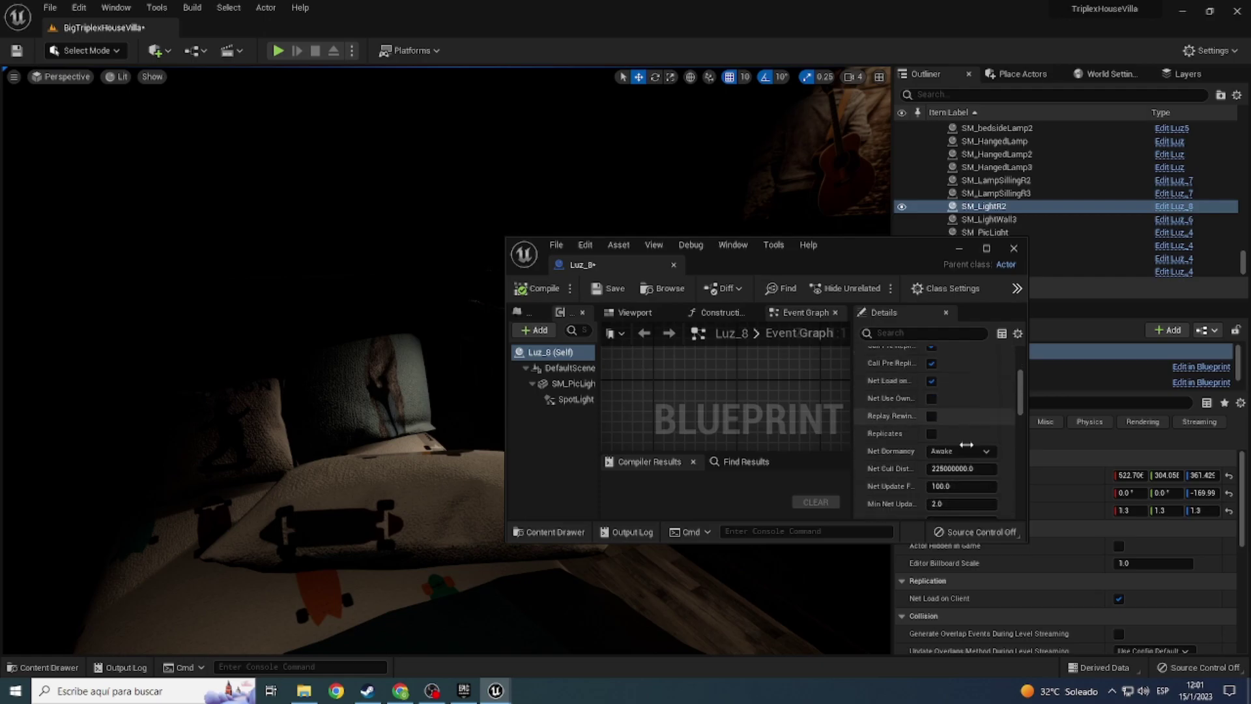
scroll(961, 453, "down", 3)
scroll(955, 465, "down", 3)
scroll(948, 474, "down", 3)
scroll(945, 477, "down", 3)
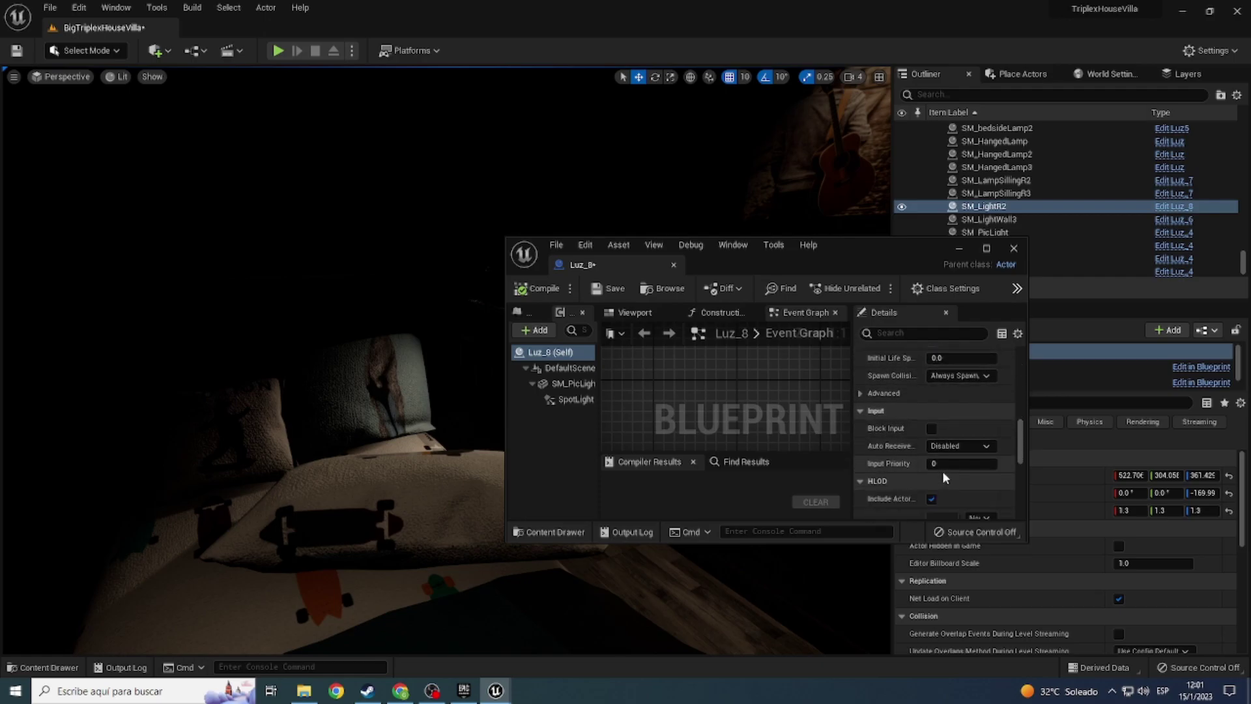
scroll(944, 477, "down", 3)
left_click(576, 398)
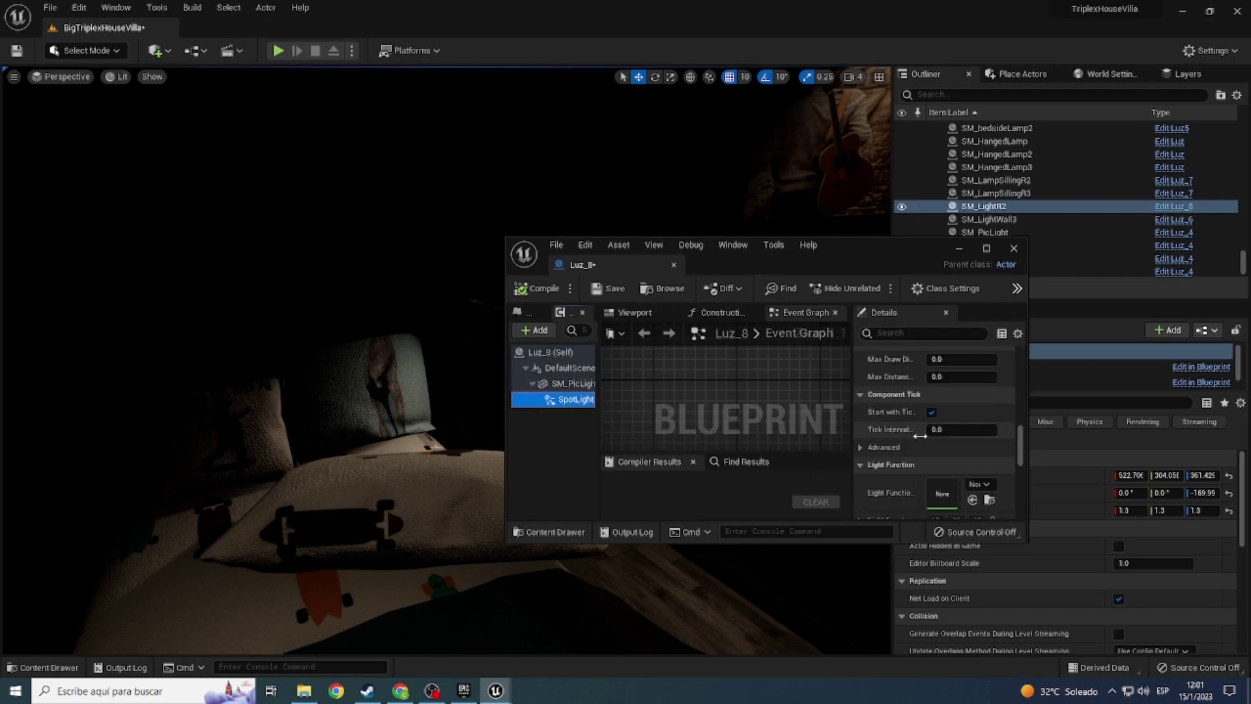
Step: Set the spotlight Intensity to 1000, then 1500, and finally 900
scroll(925, 443, "up", 3)
scroll(931, 449, "up", 3)
scroll(938, 459, "up", 3)
scroll(946, 467, "up", 2)
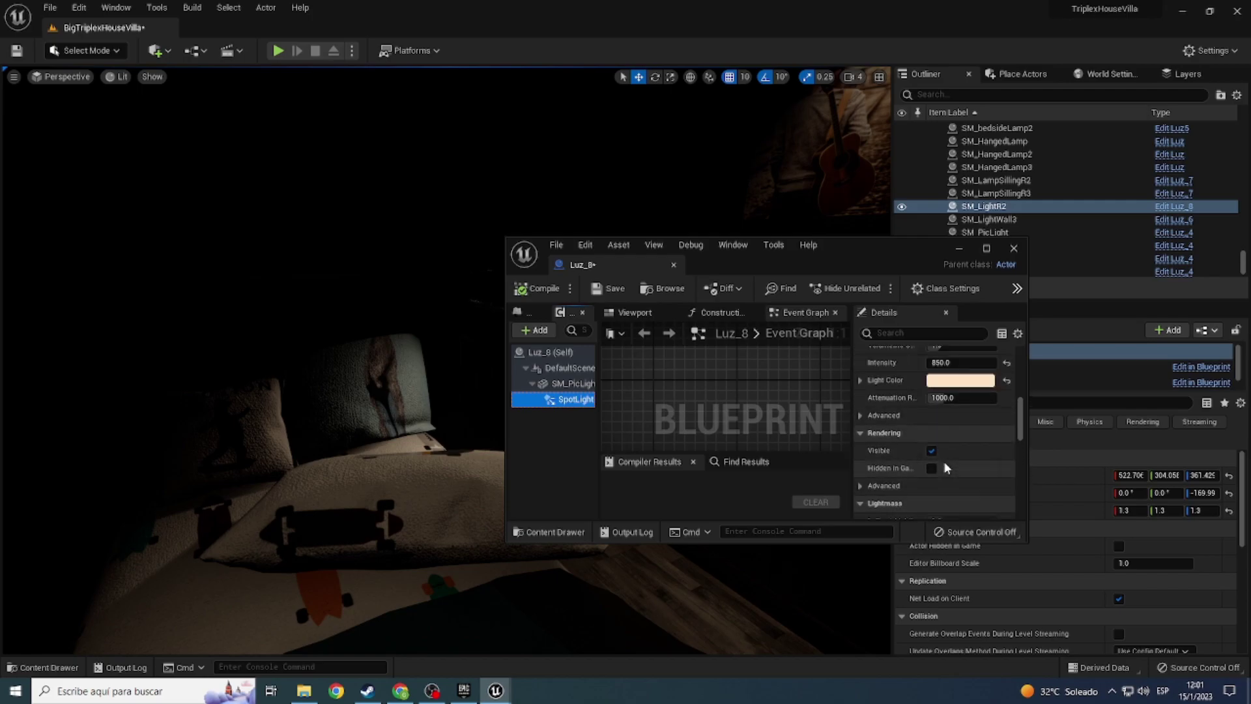
scroll(946, 467, "up", 2)
left_click(963, 425)
type("1")
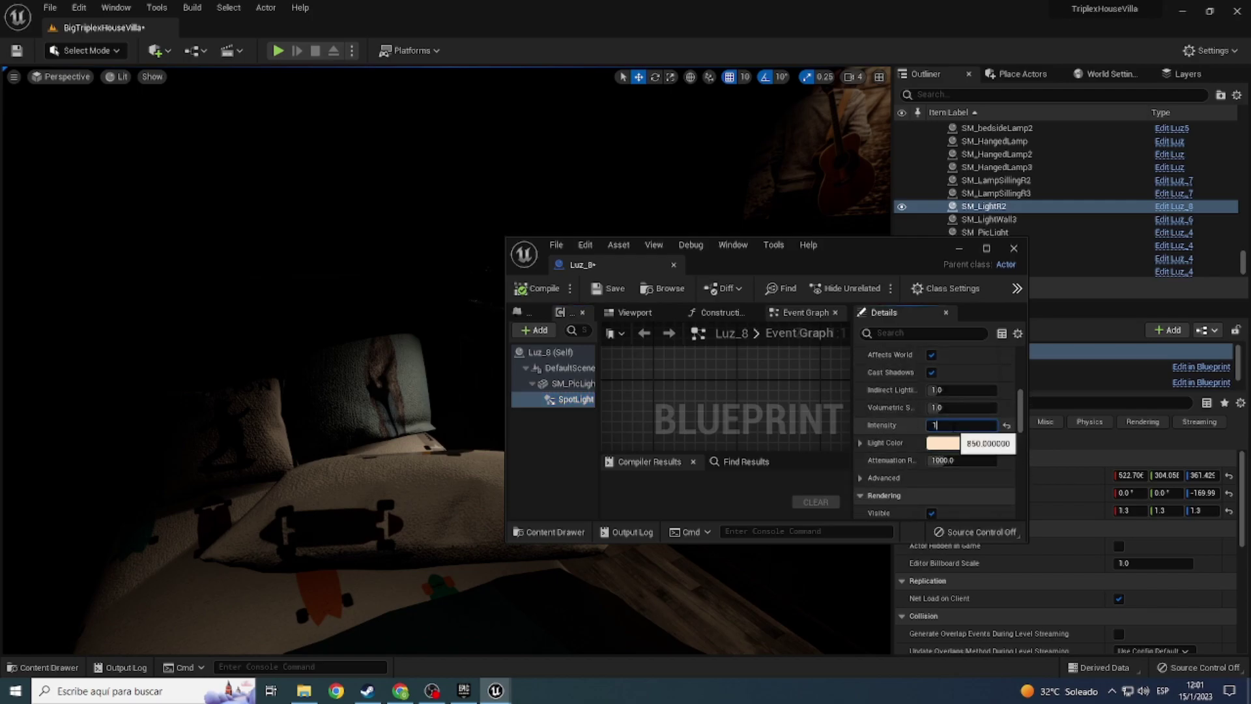
type("000")
key("Return")
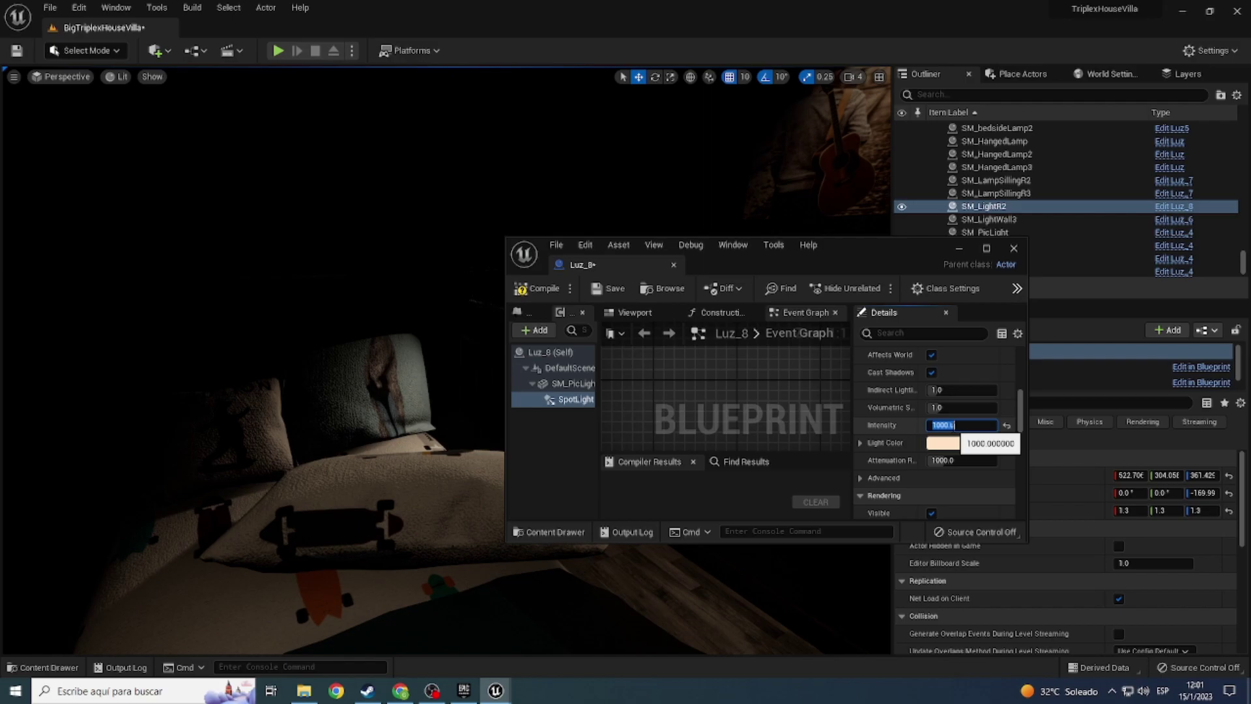
type("150")
type("0")
key("Return")
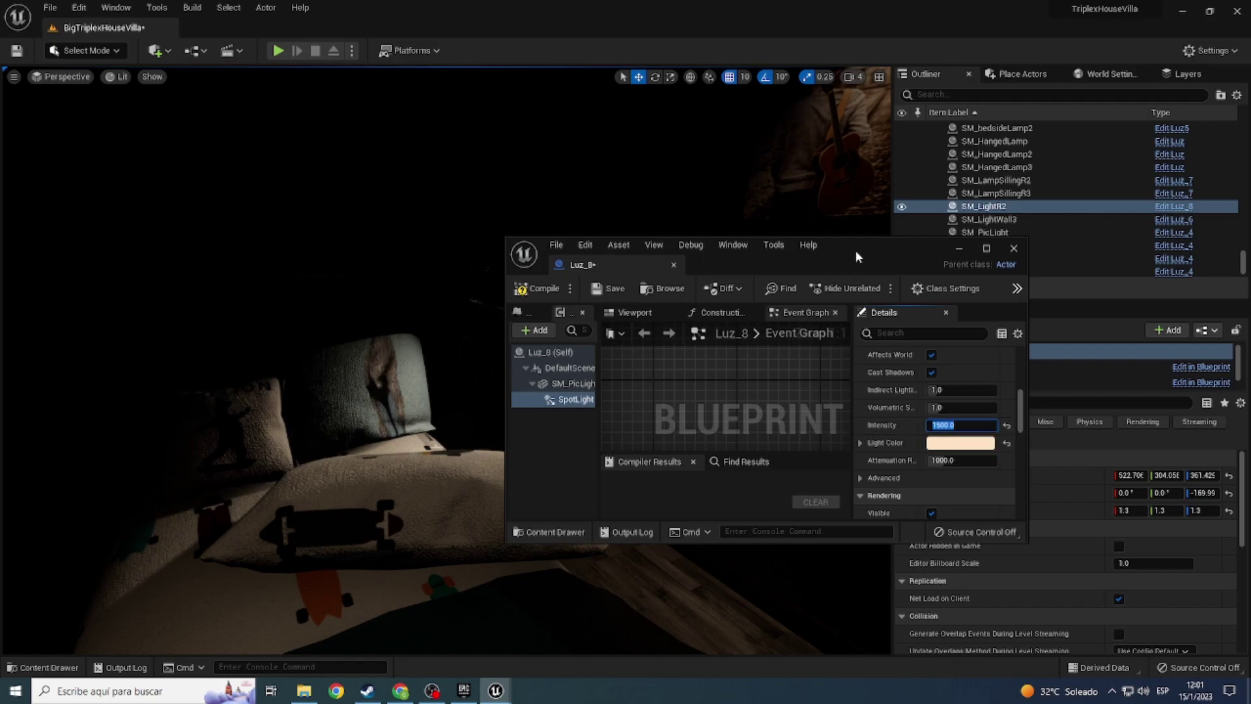
left_click_drag(856, 256, 1010, 207)
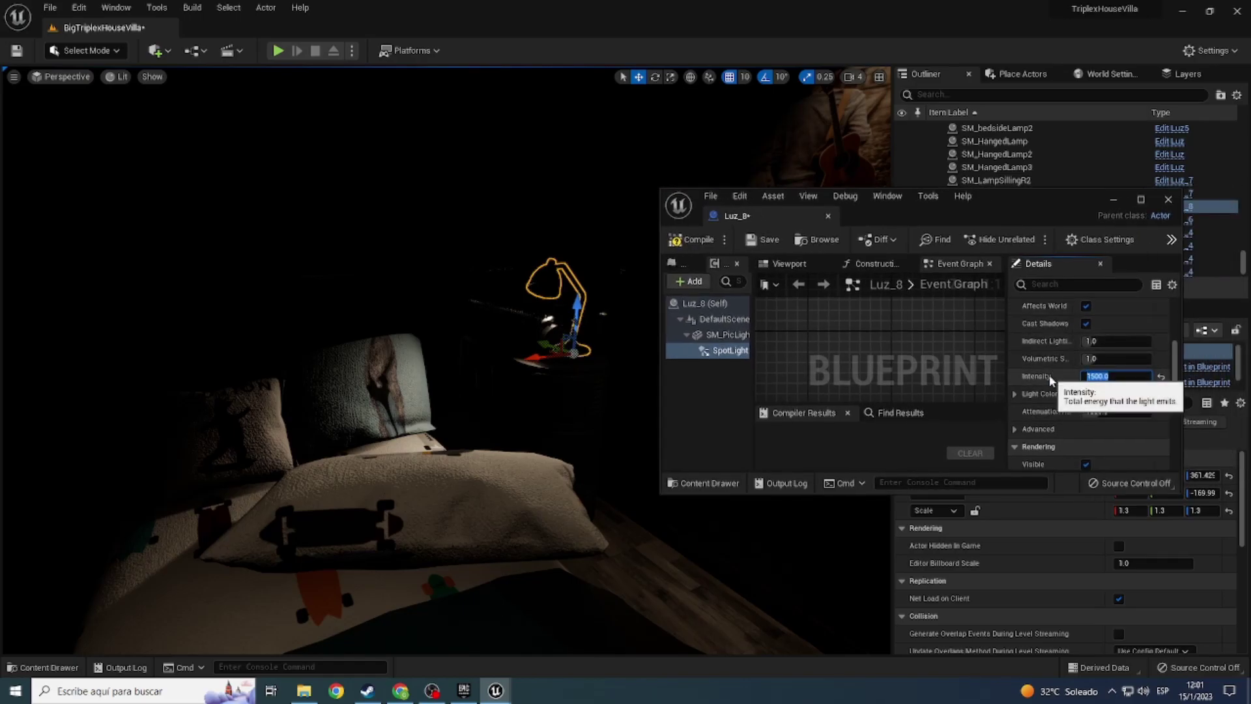
type("50")
key("Return")
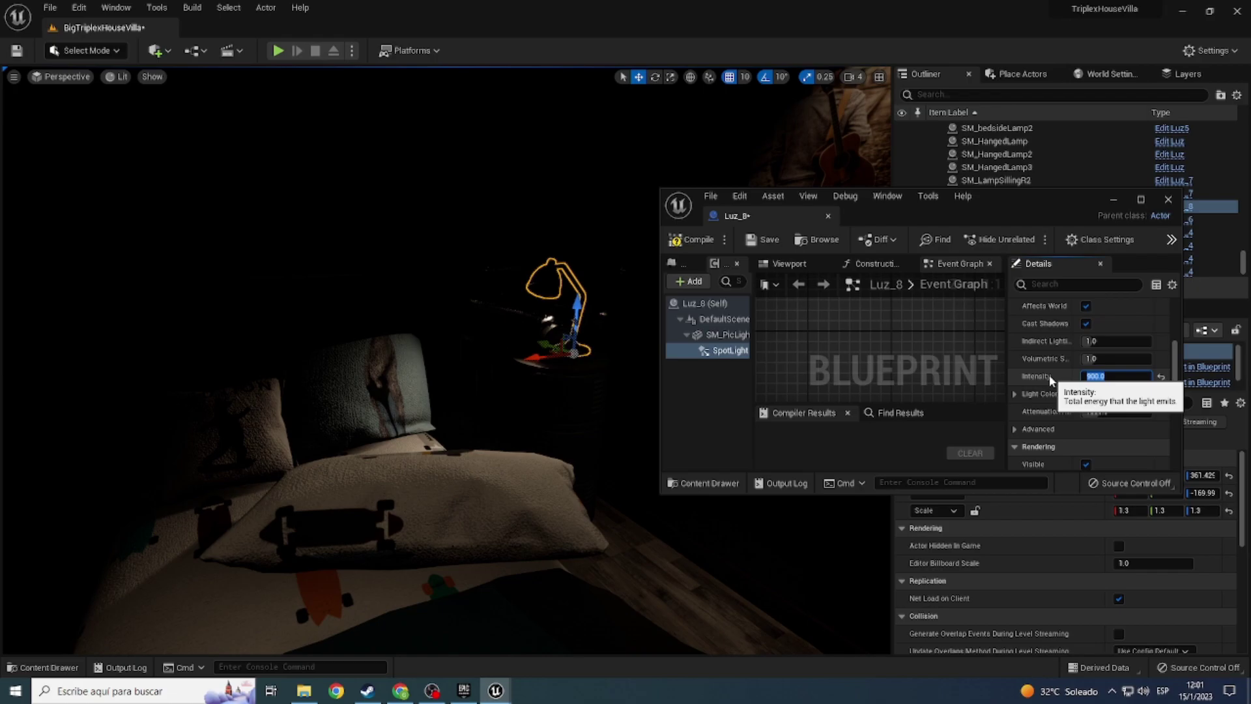
Step: Close the blueprint window and bring the view closer to the lamp
left_click(827, 215)
mouse_move(764, 248)
right_mouse_down()
mouse_move(815, 261)
mouse_move(782, 261)
right_mouse_up()
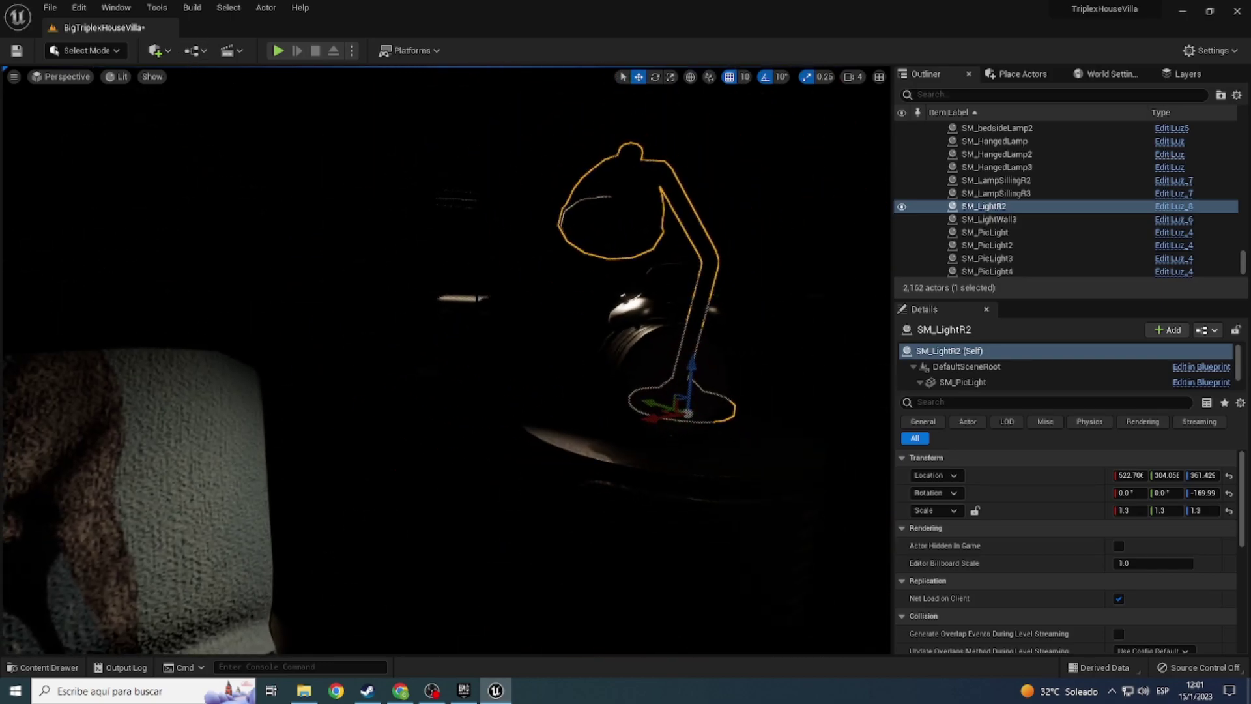
key("ctrl+space")
Step: Move the Luz_8 spotlight to -13, 2, 22 inside the shade, then compile and close
double_click(581, 579)
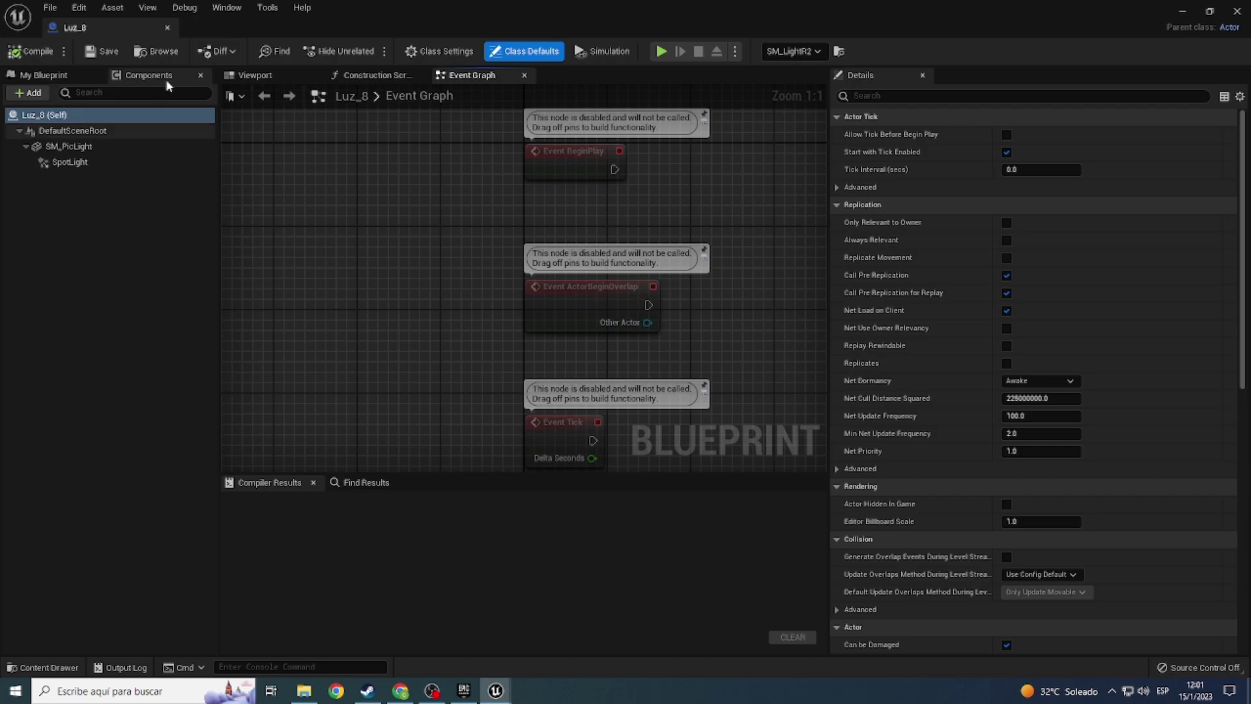
left_click(254, 75)
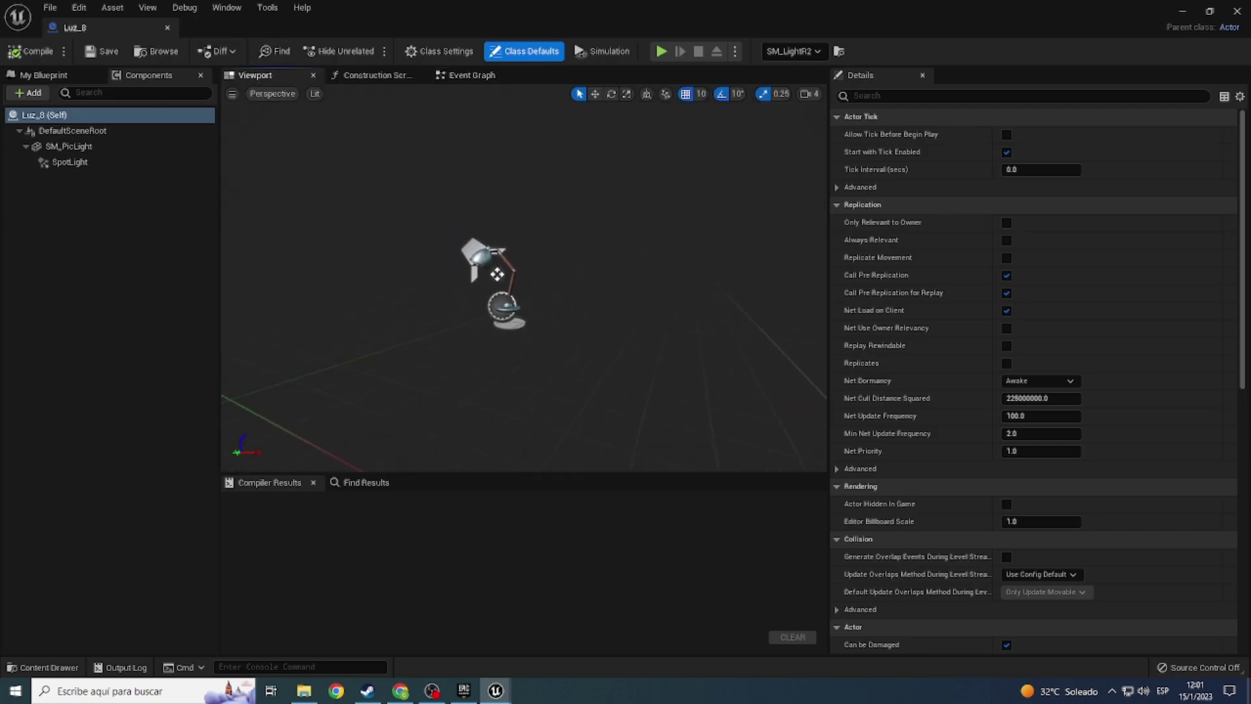
double_click(65, 163)
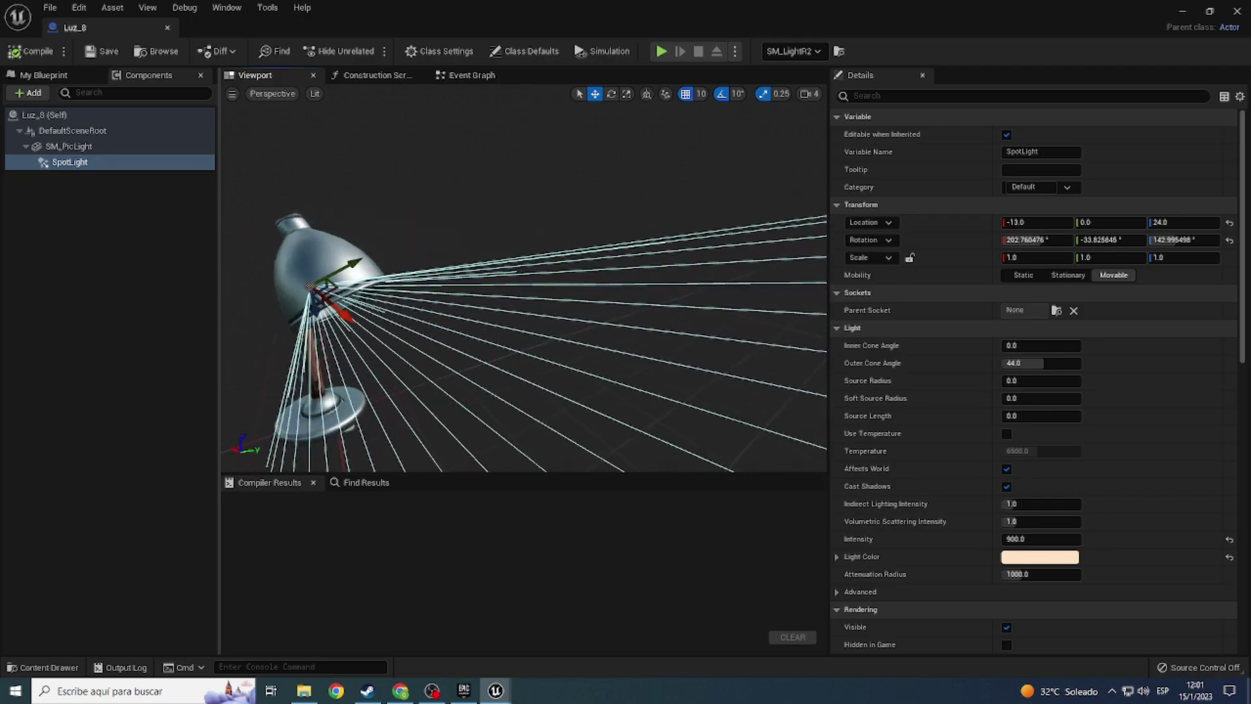
left_click_drag(522, 280, 456, 287, "alt")
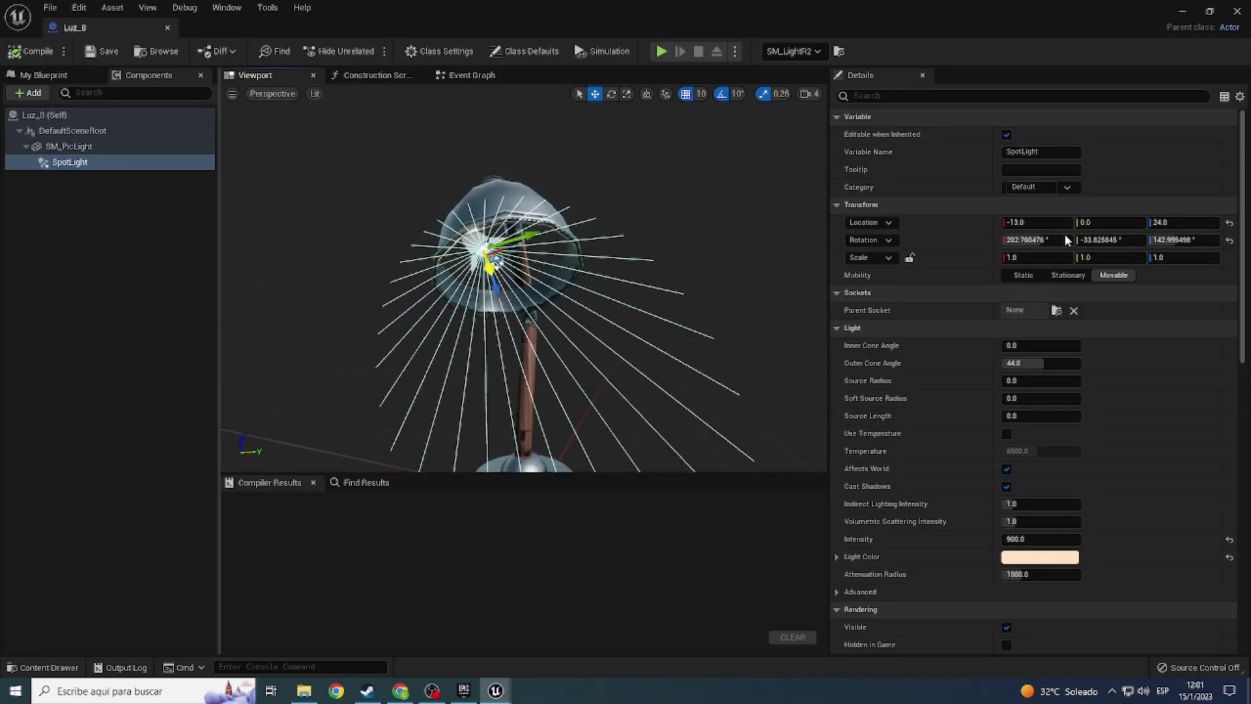
right_click(1160, 222)
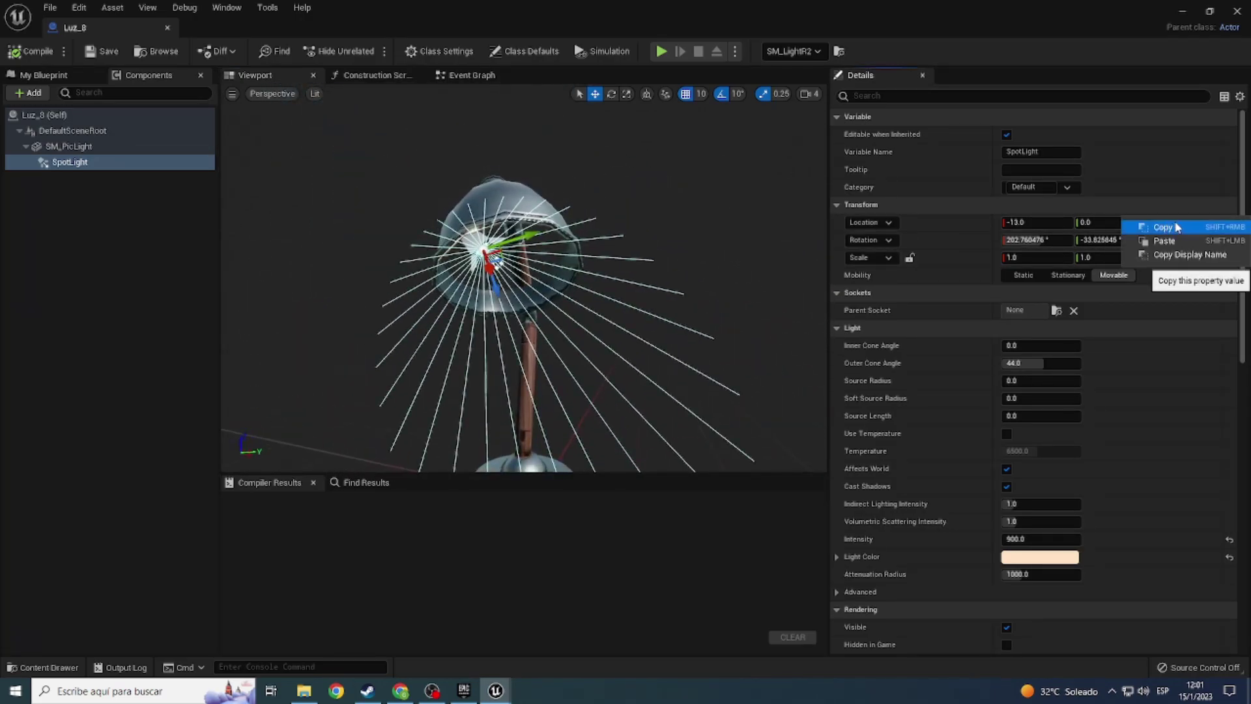
left_click(1172, 244)
mouse_move(1173, 222)
left_mouse_down()
mouse_move(1192, 222)
mouse_move(1130, 224)
left_mouse_up()
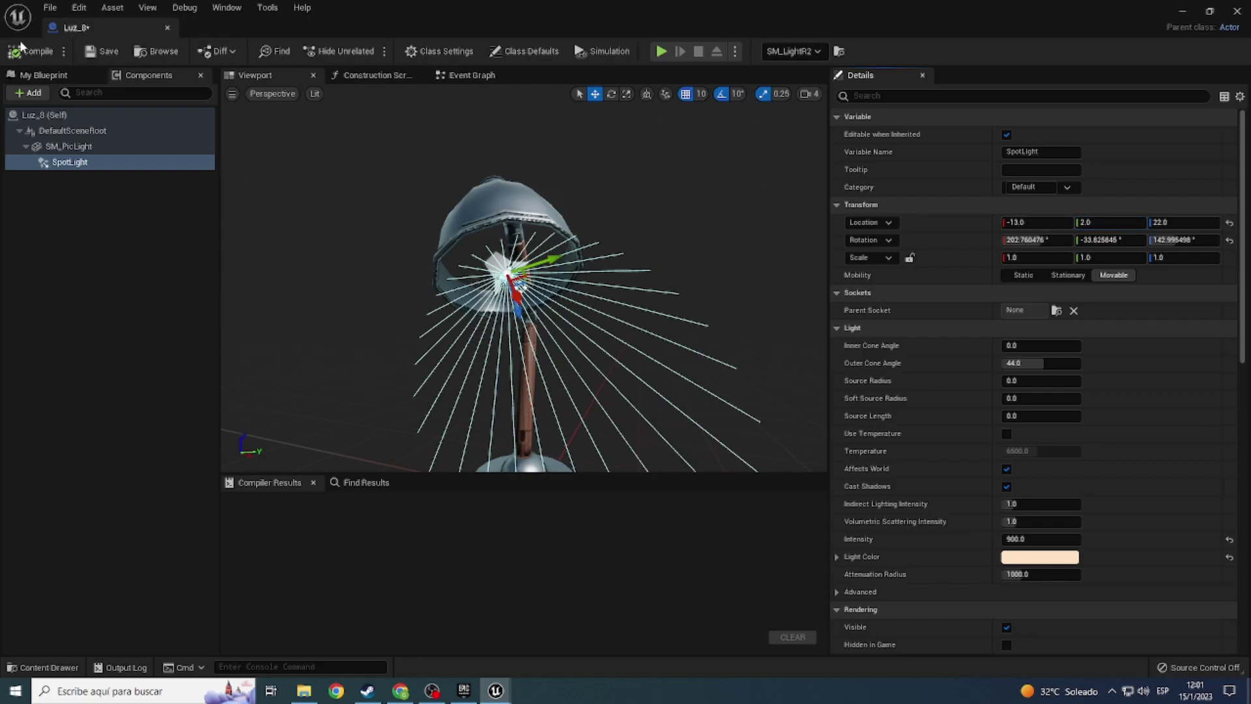
left_click(21, 47)
left_click(168, 30)
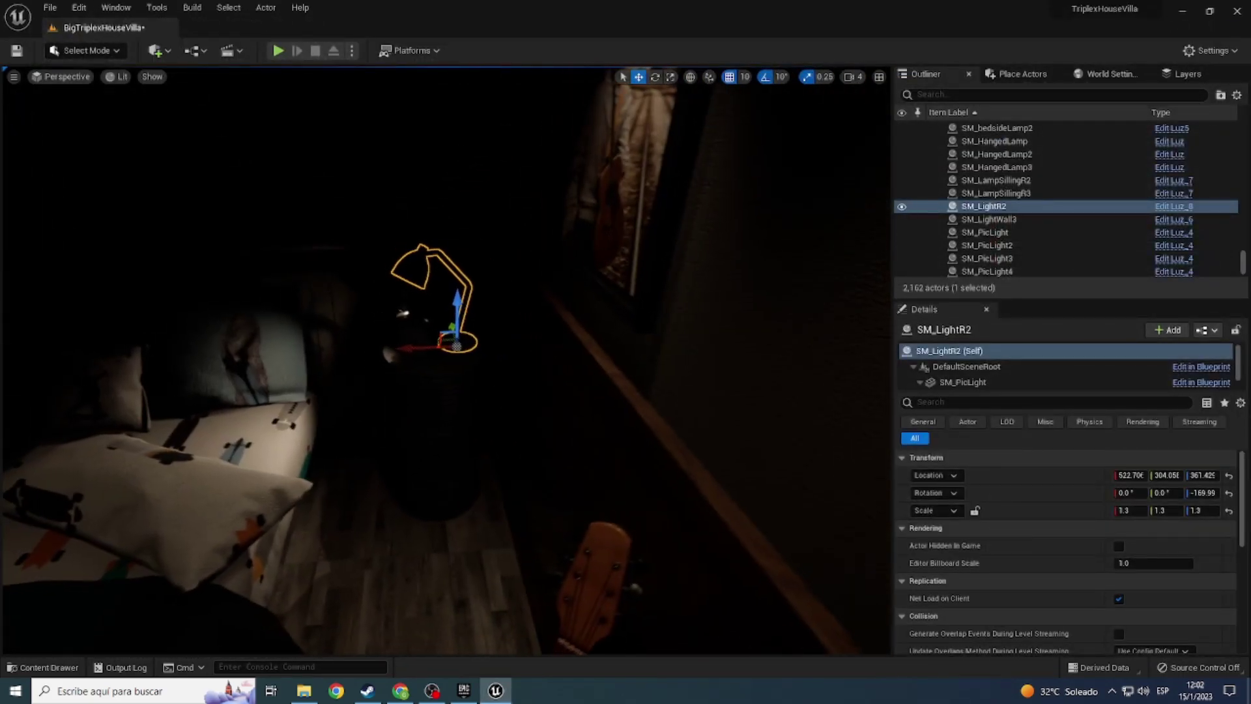
Step: Delete SM_LightR2, undo a trial Luz6 lamp placement, and switch the viewport to Unlit
key("Delete")
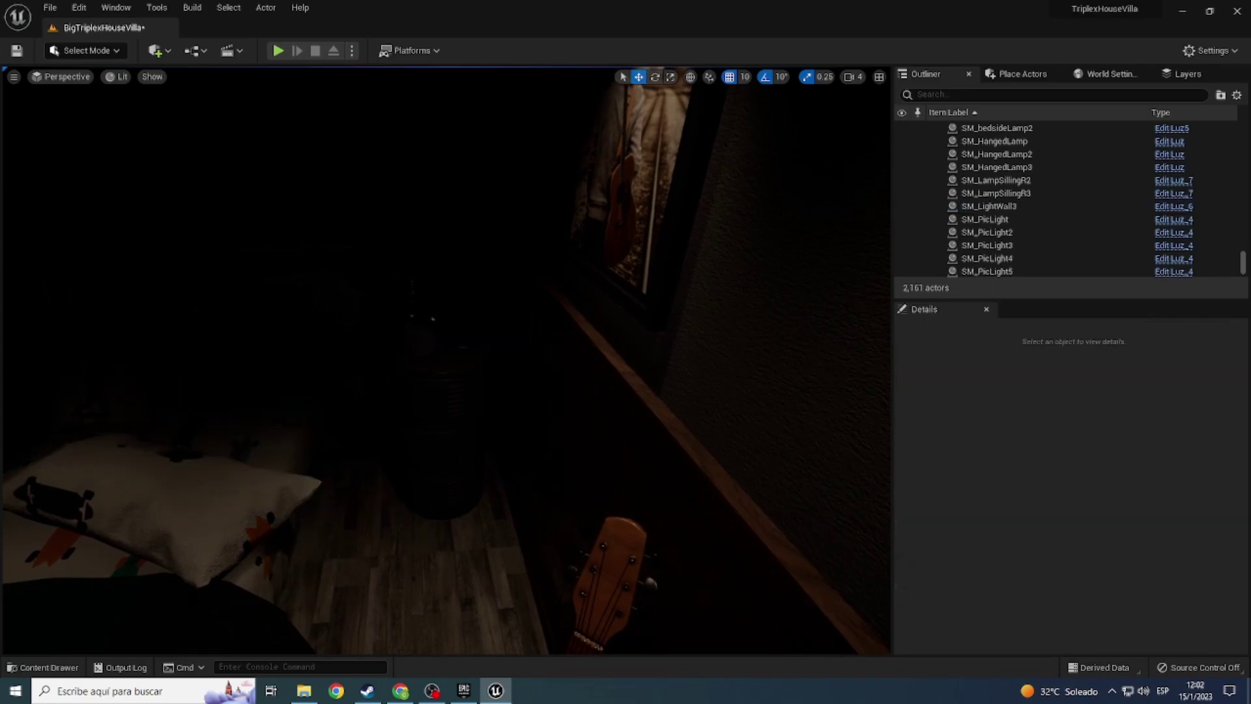
key("ctrl+space")
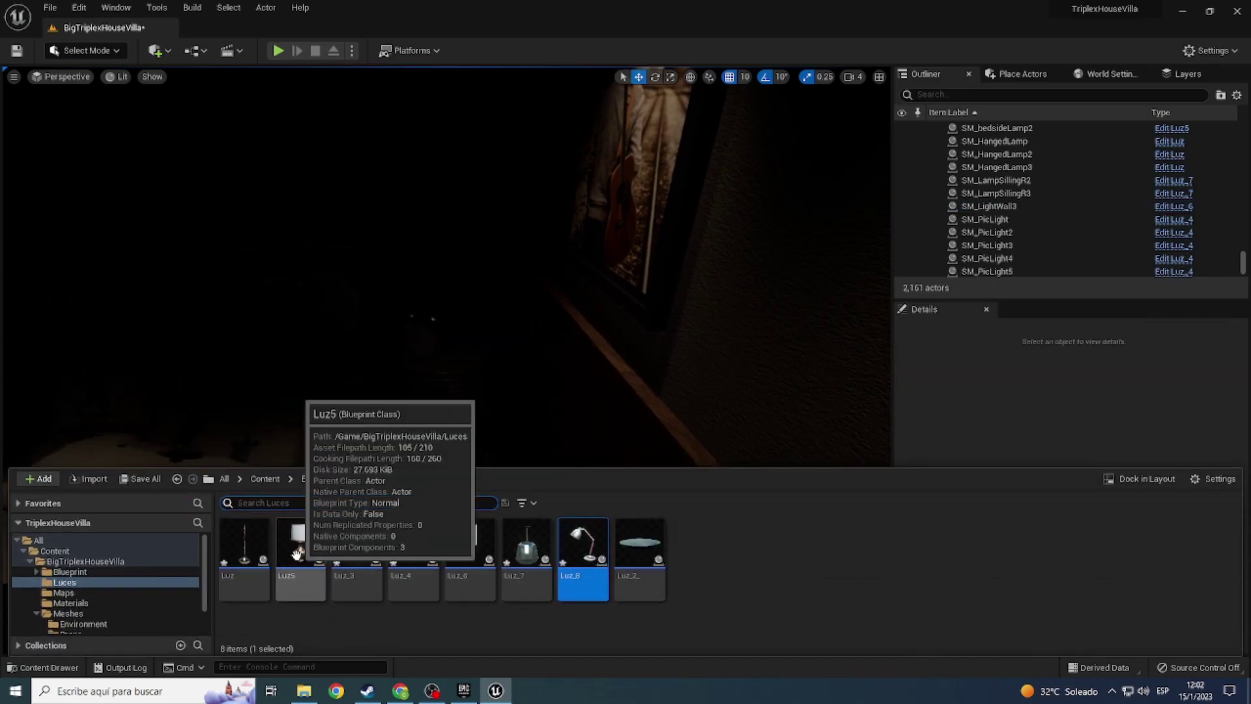
left_click_drag(306, 554, 450, 347)
right_click_drag(450, 347, 456, 339)
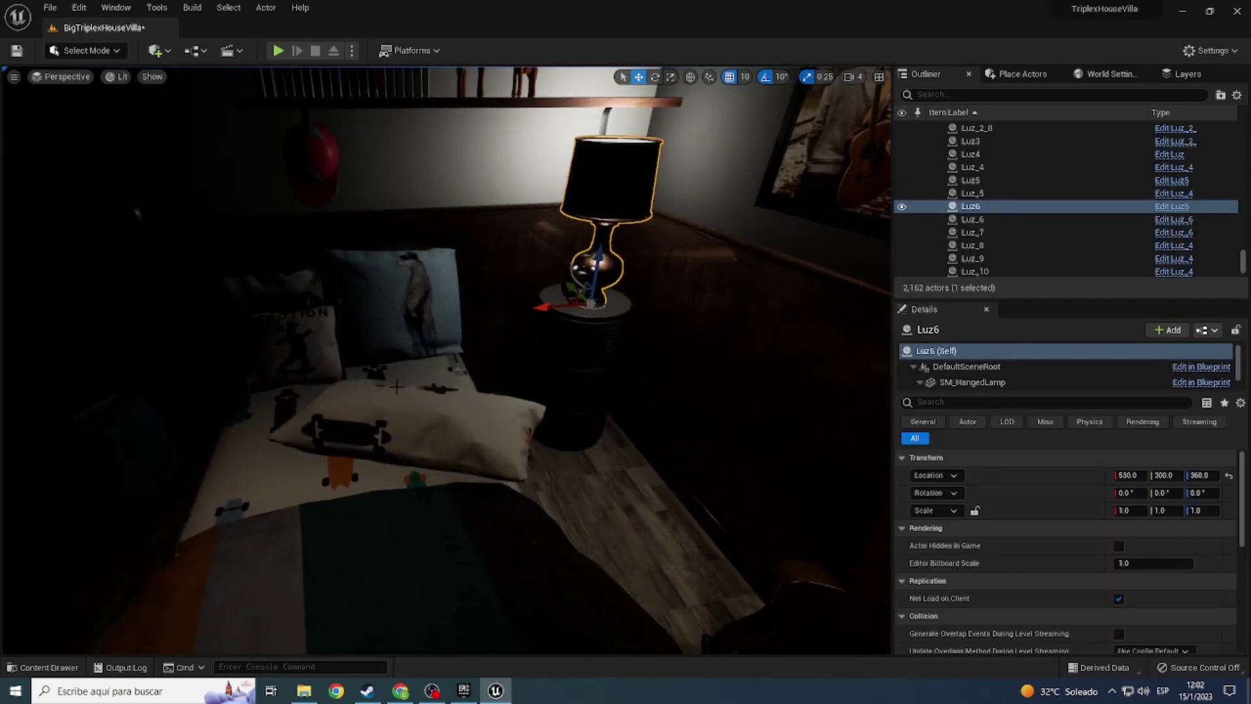
right_click_drag(456, 339, 456, 339)
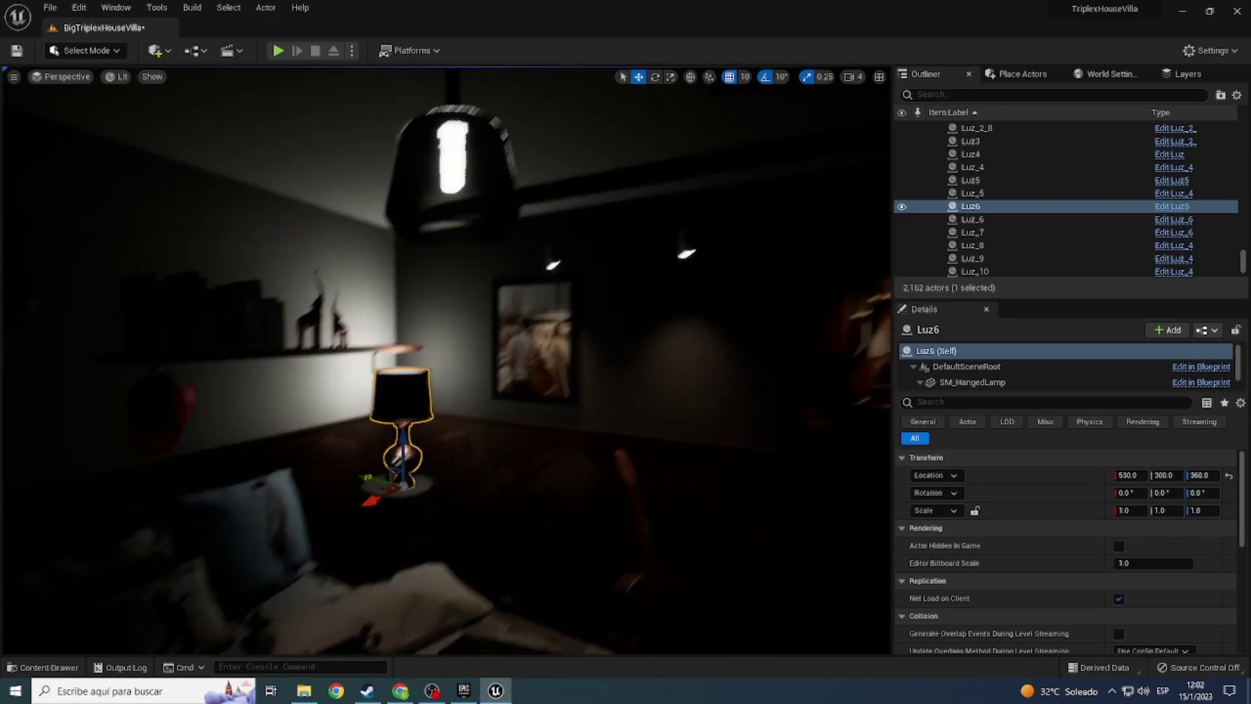
key("ctrl+z")
right_click_drag(456, 339, 456, 338)
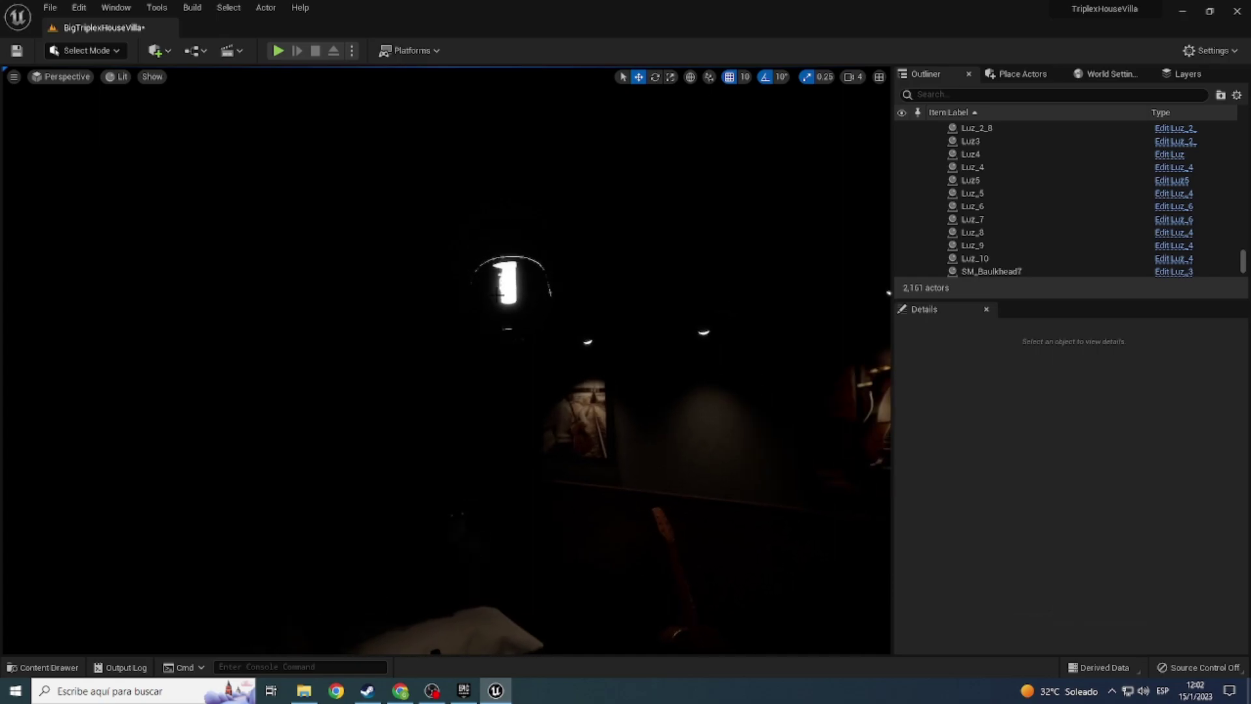
left_click(121, 77)
left_click(149, 126)
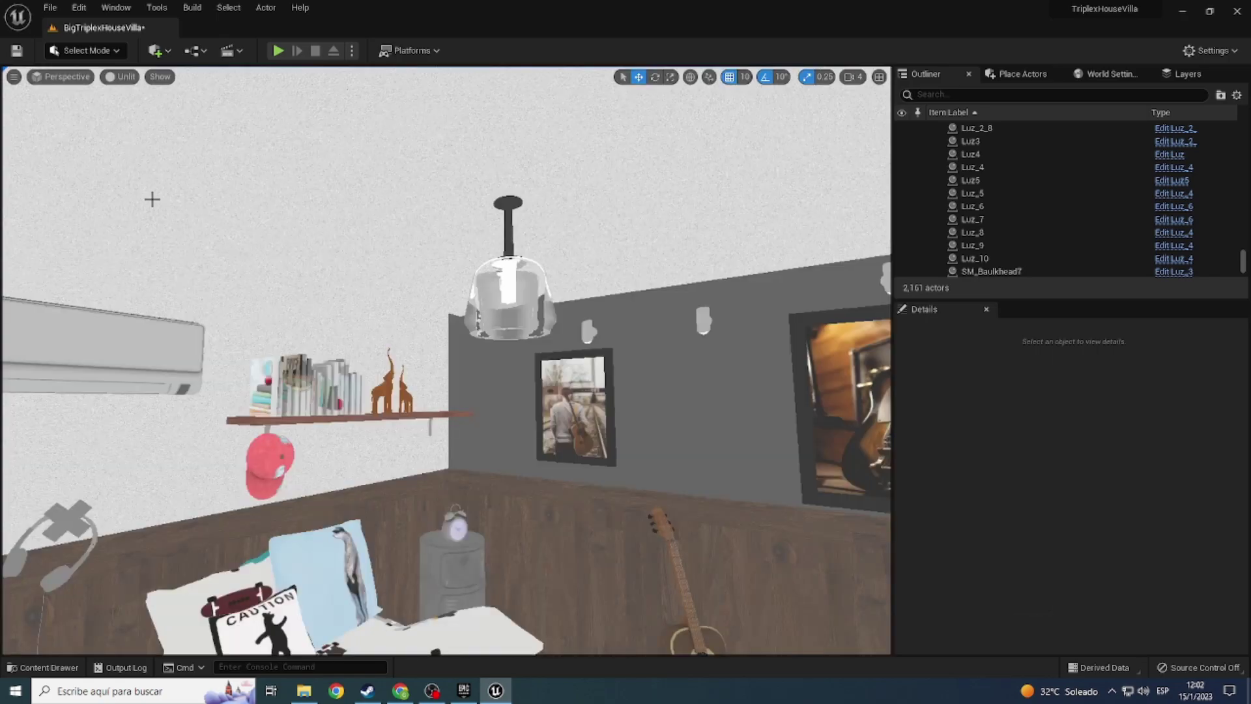
right_click_drag(151, 196, 325, 428)
Step: Place a picture light as Luz_11 on the wall under the shelf, shifting it along Y
key("ctrl+space")
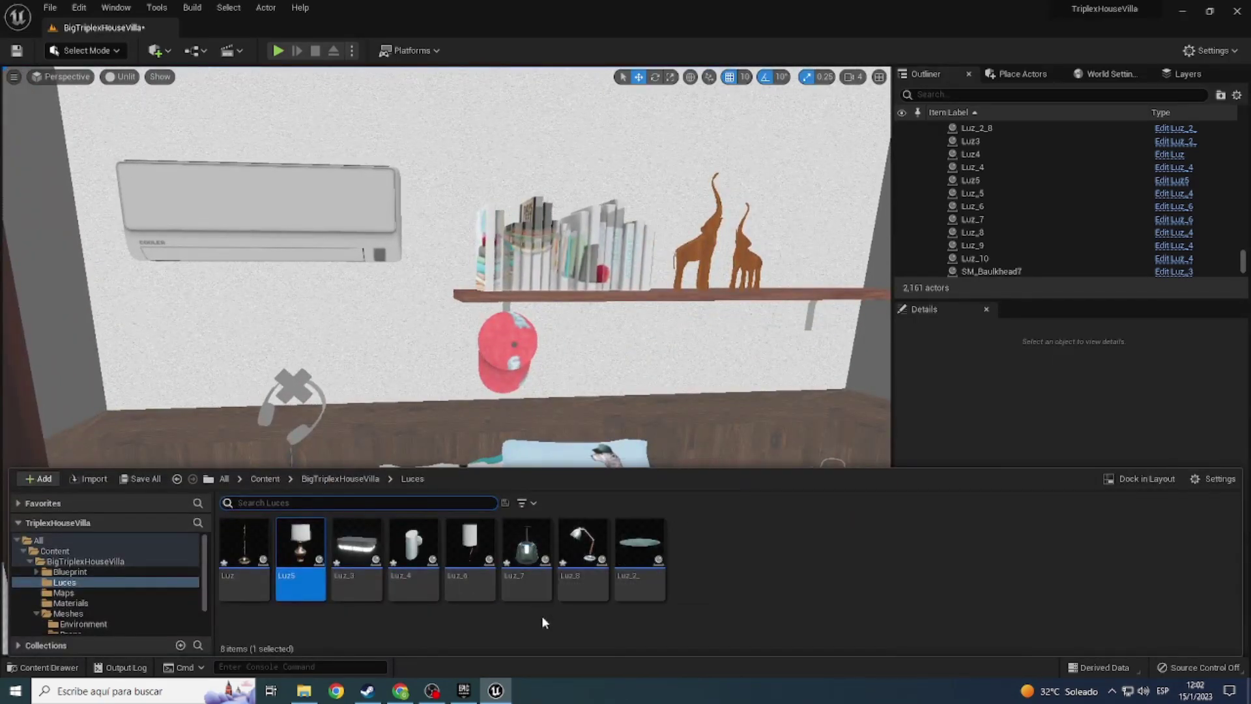
left_click(466, 546)
left_click_drag(466, 546, 394, 360)
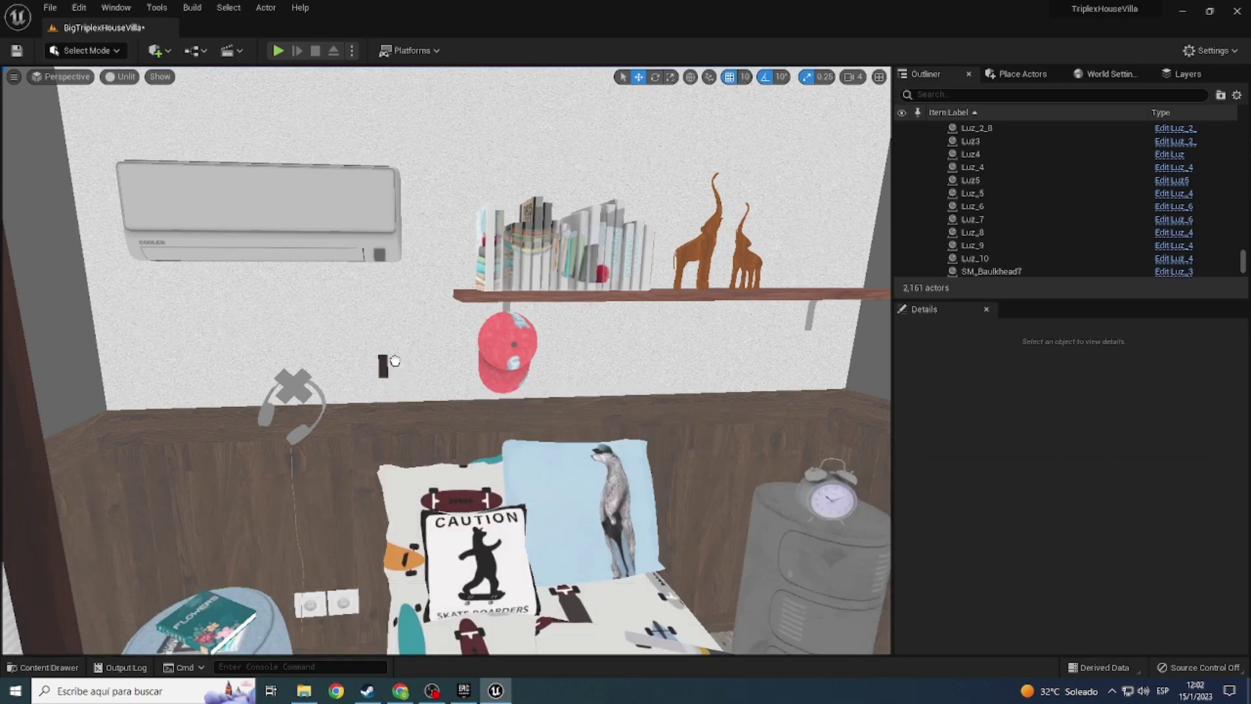
mouse_move(468, 543)
left_mouse_down()
mouse_move(476, 684)
mouse_move(368, 313)
mouse_move(393, 314)
left_mouse_up()
mouse_move(393, 315)
right_mouse_down()
mouse_move(391, 381)
mouse_move(370, 391)
right_mouse_up()
mouse_move(364, 370)
left_mouse_down()
mouse_move(507, 395)
mouse_move(487, 385)
left_mouse_up()
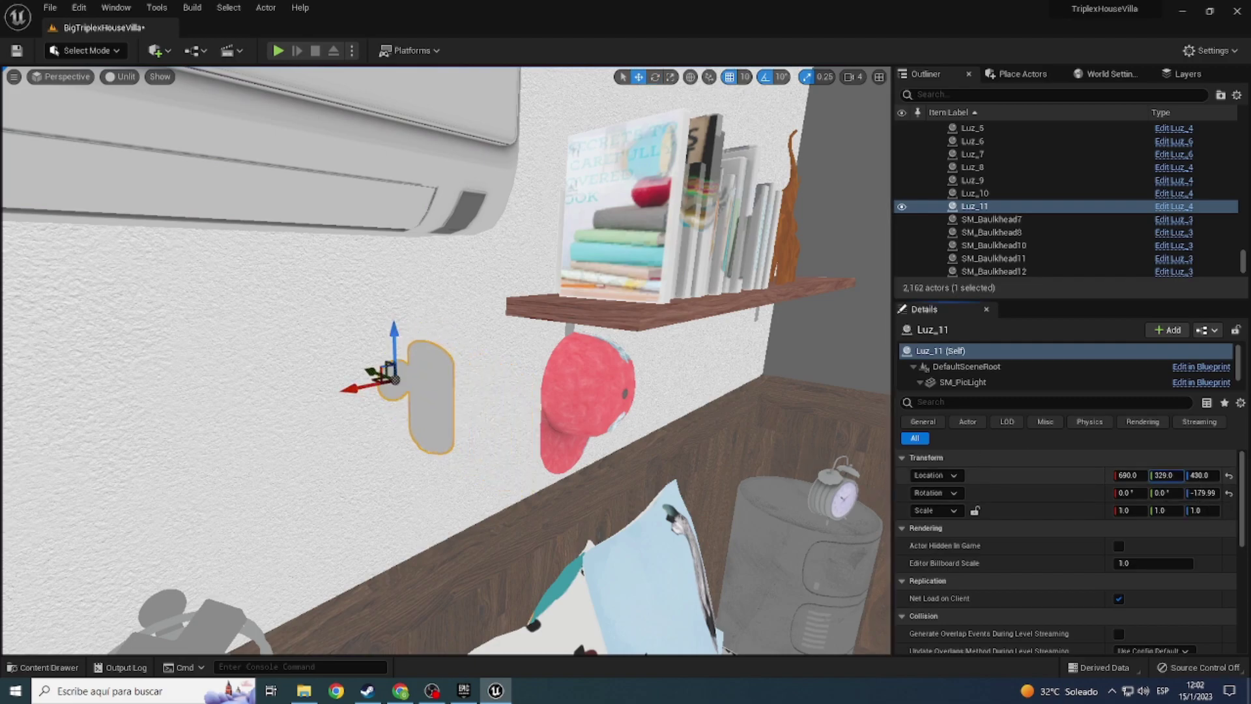
Step: Return to Lit view and duplicate Luz_11 as Luz_12 at X 540
right_click_drag(117, 123, 109, 80)
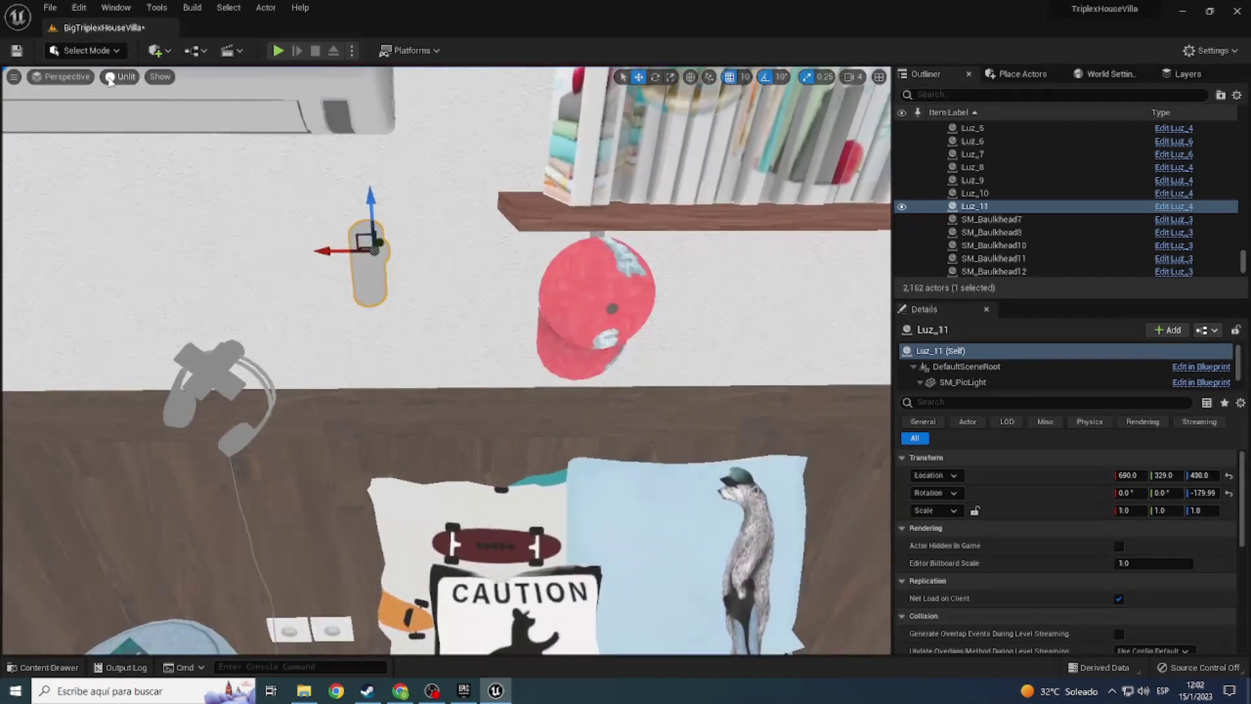
left_click(109, 79)
left_click(137, 112)
right_click_drag(545, 432, 676, 187)
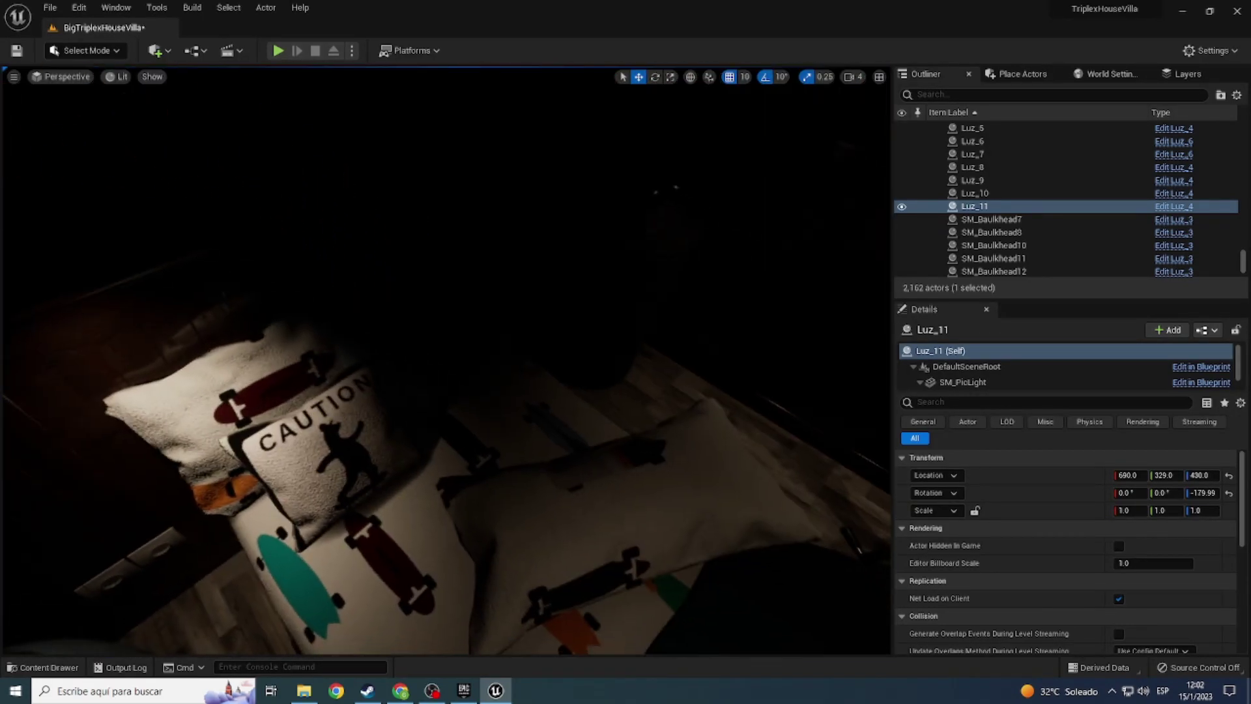
key("f")
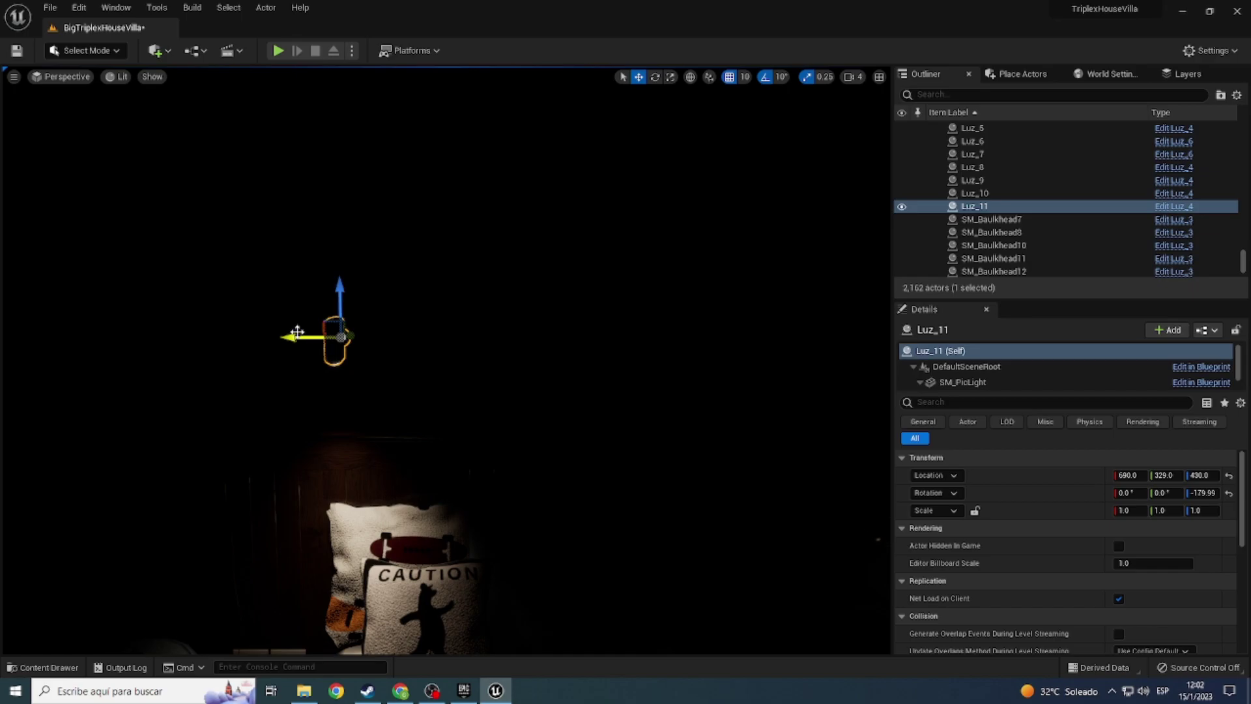
left_click_drag(297, 332, 758, 332, "alt")
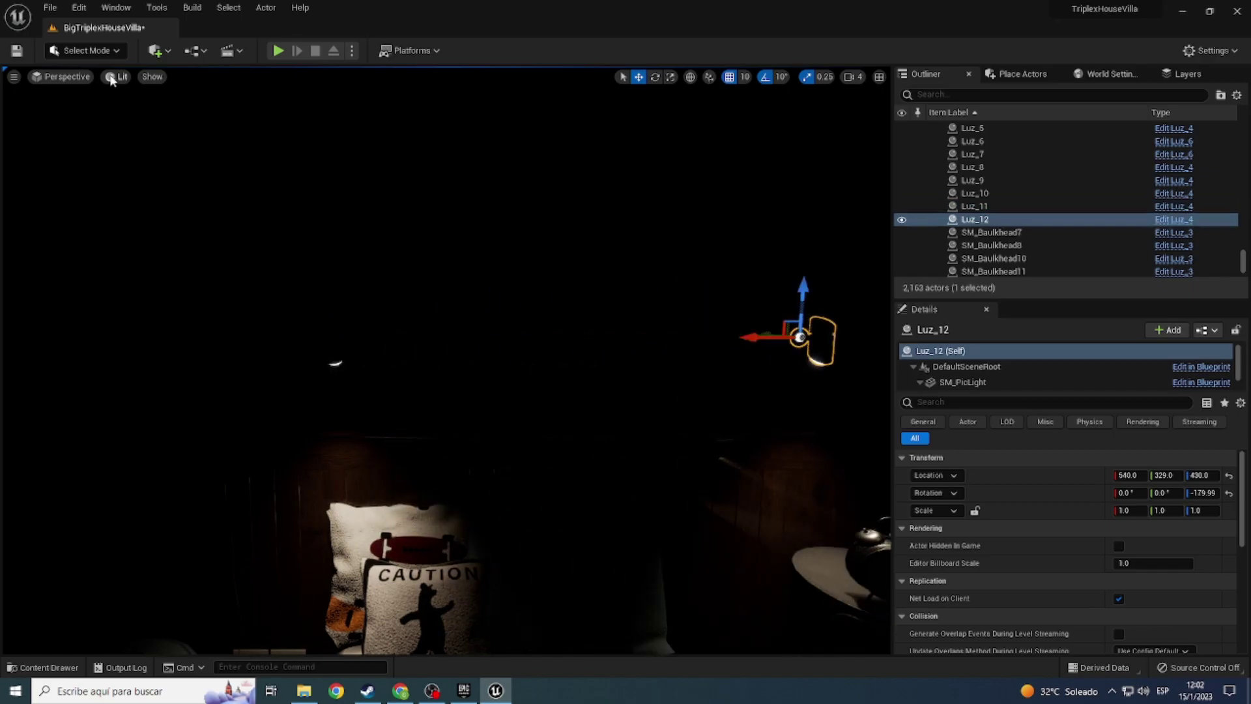
Step: Toggle between Unlit and Lit views to check the picture lights under the shelf
left_click(111, 80)
left_click(114, 128)
right_click_drag(114, 128, 170, 134)
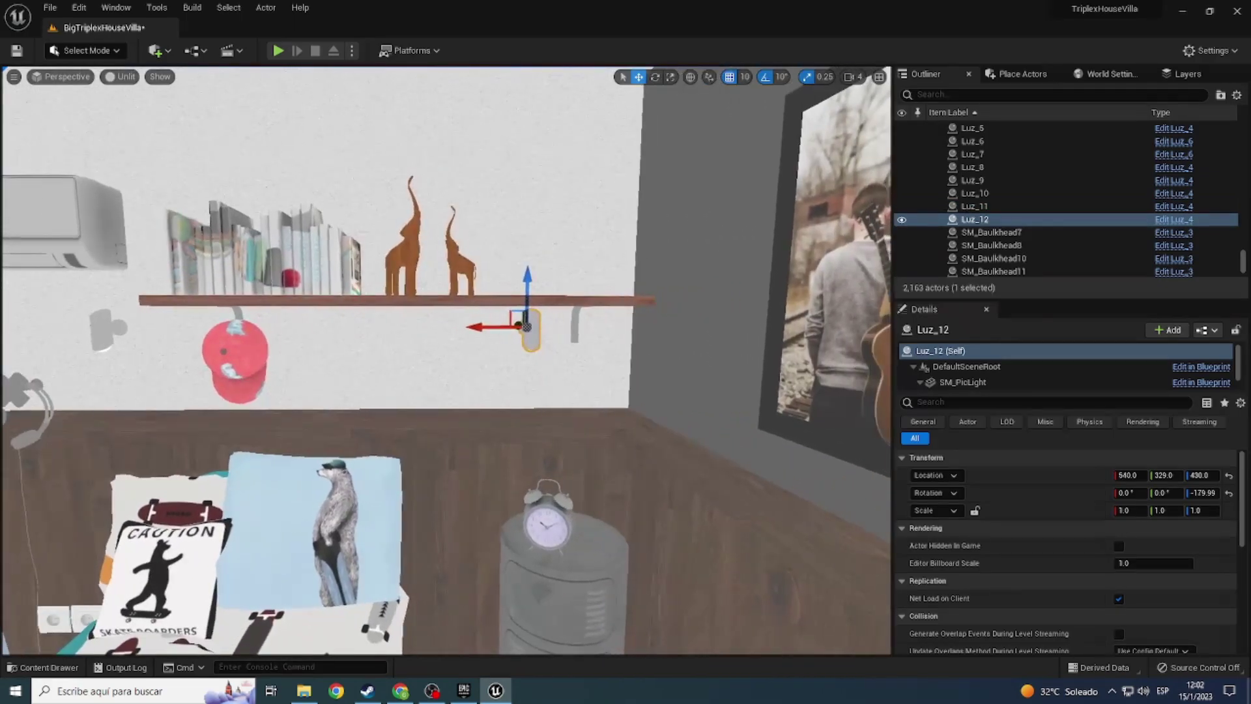
scroll(445, 361, "up", 5)
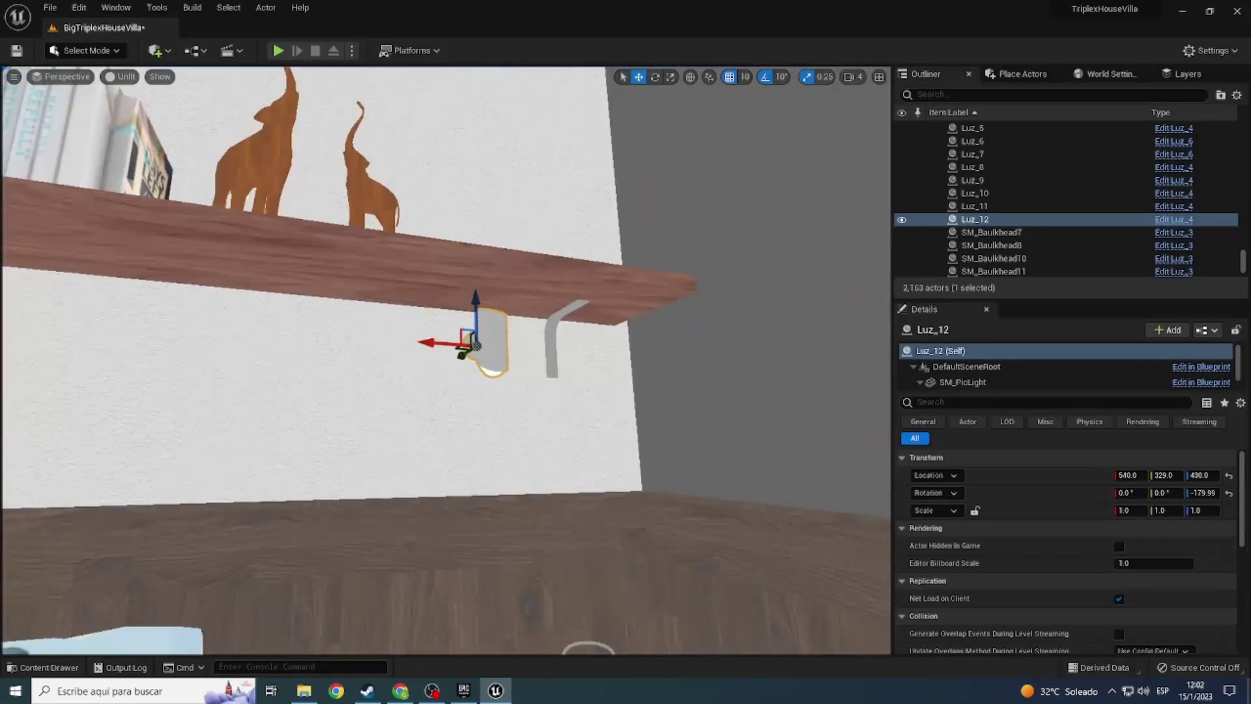
right_click_drag(474, 343, 251, 349)
left_click(314, 372)
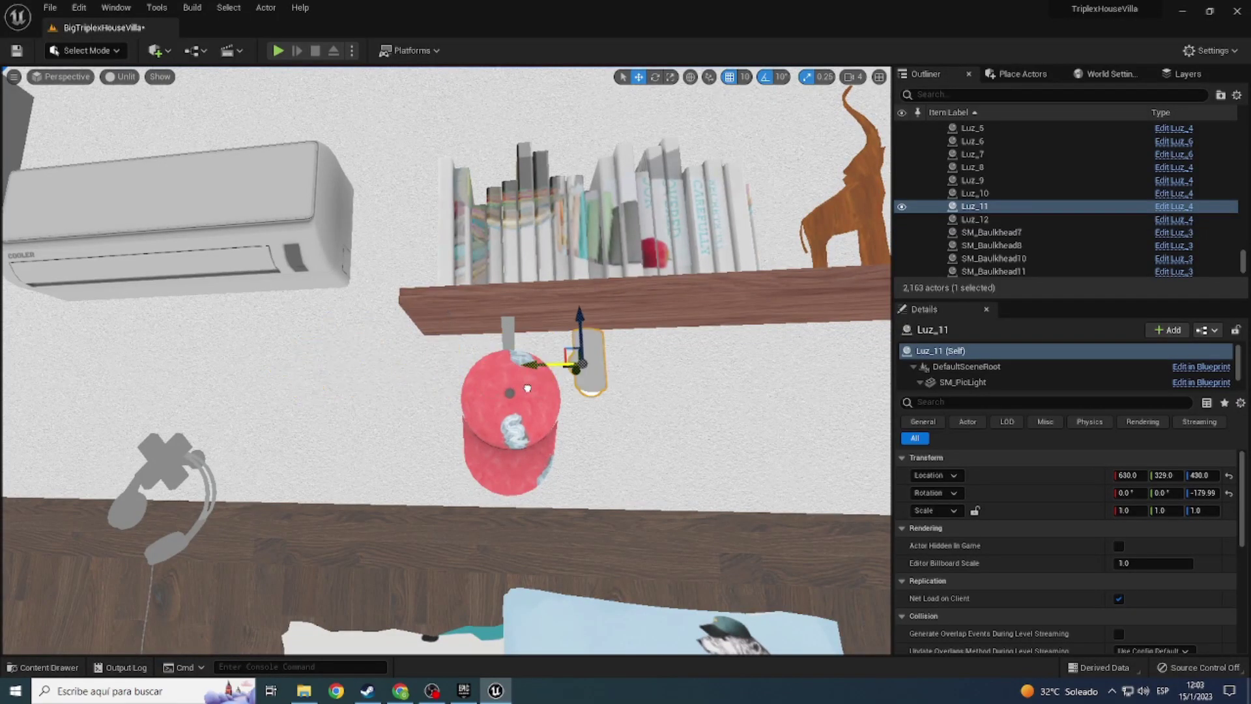
scroll(528, 388, "down", 4)
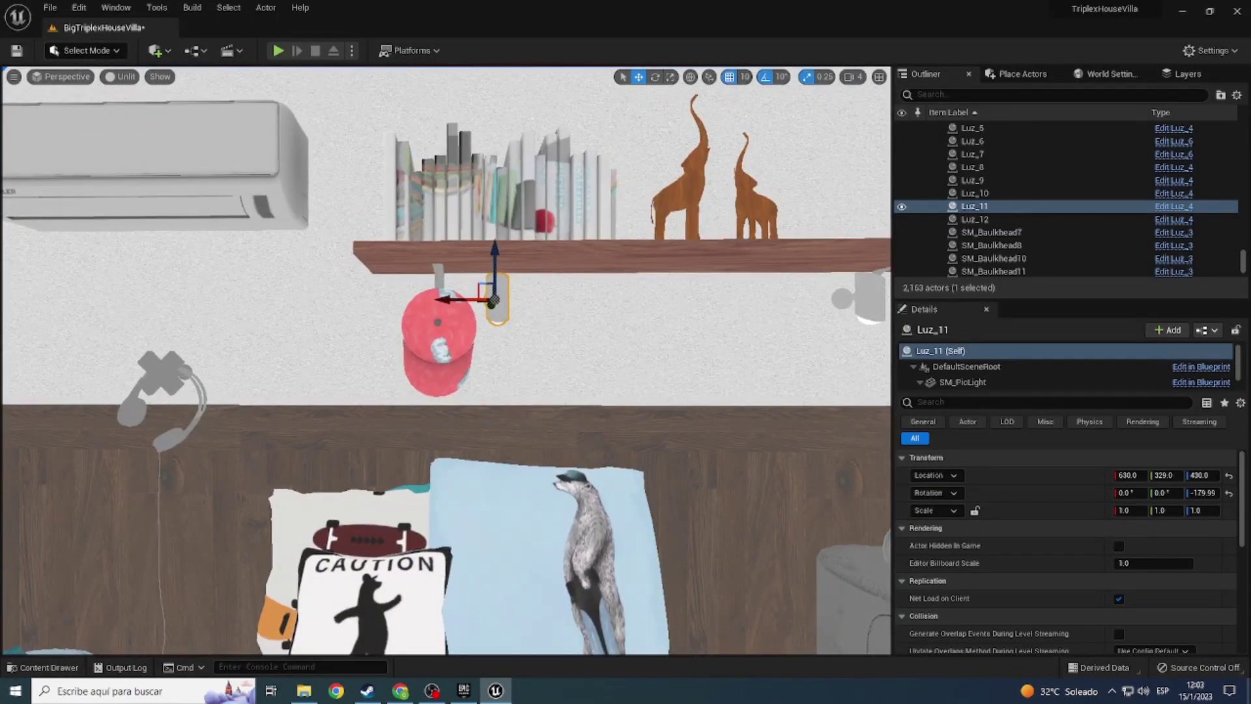
left_click(651, 352)
left_click(118, 76)
left_click(140, 104)
scroll(447, 362, "down", 5)
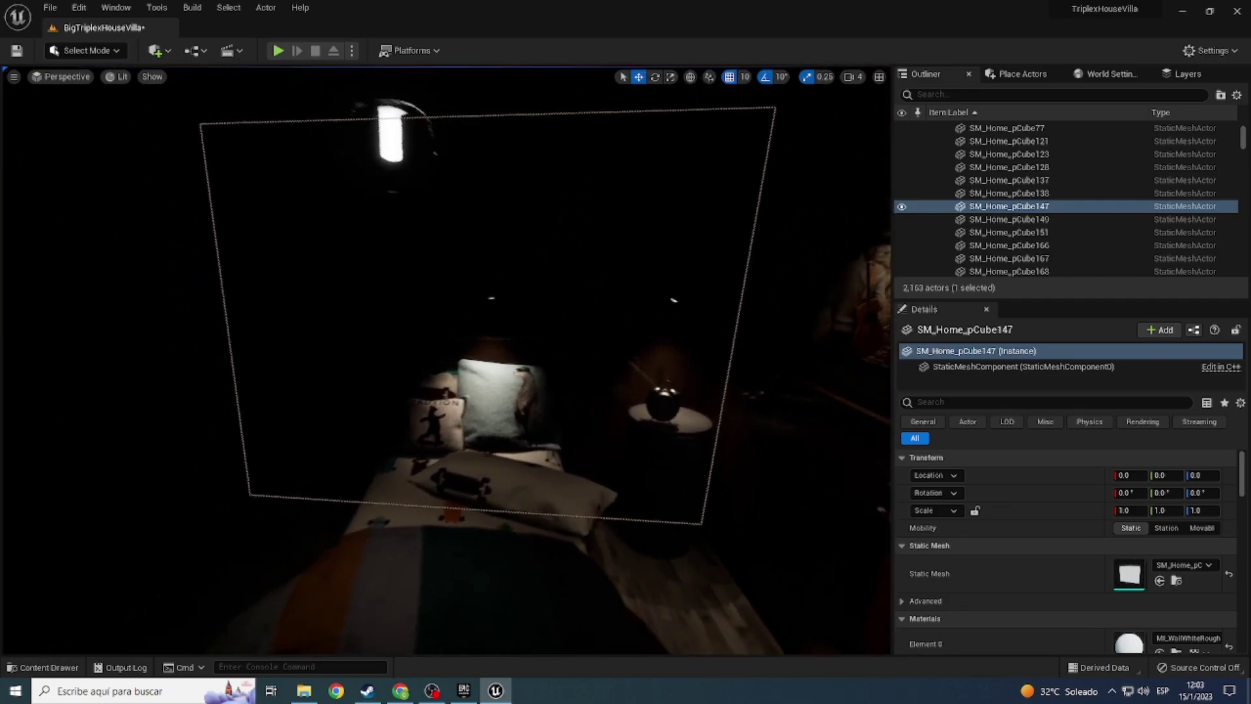
left_click(118, 76)
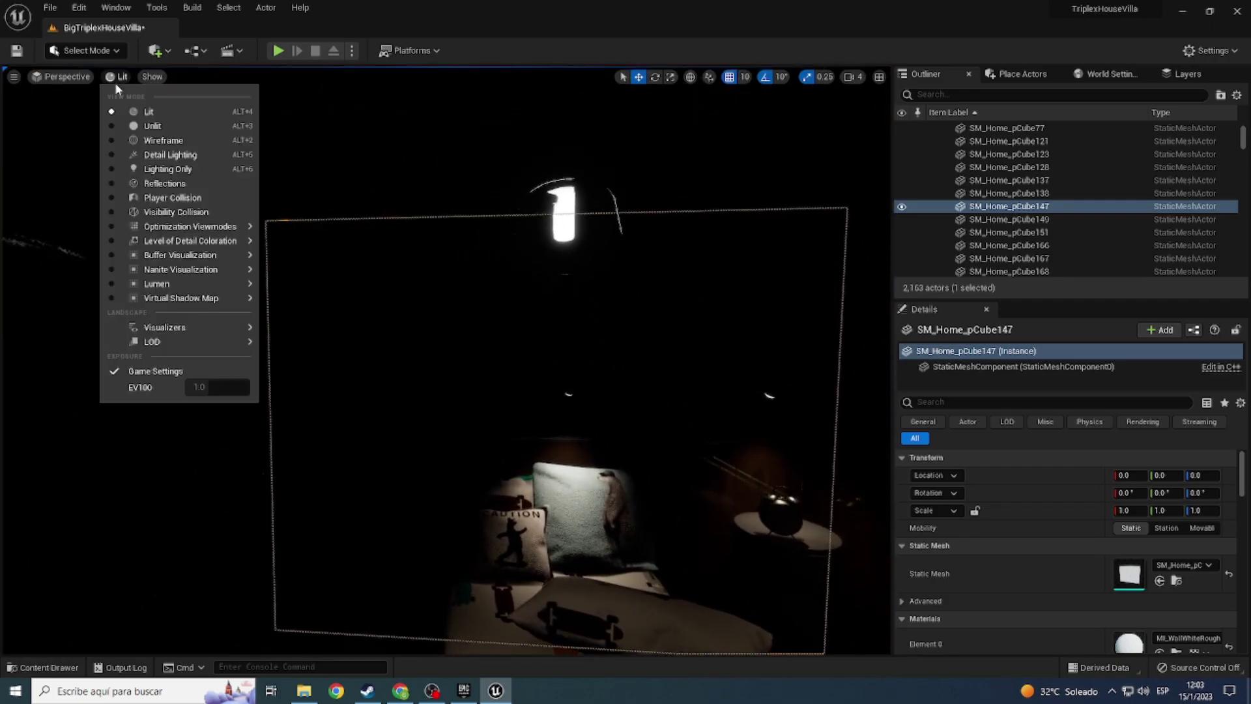
left_click(127, 125)
scroll(521, 325, "up", 3)
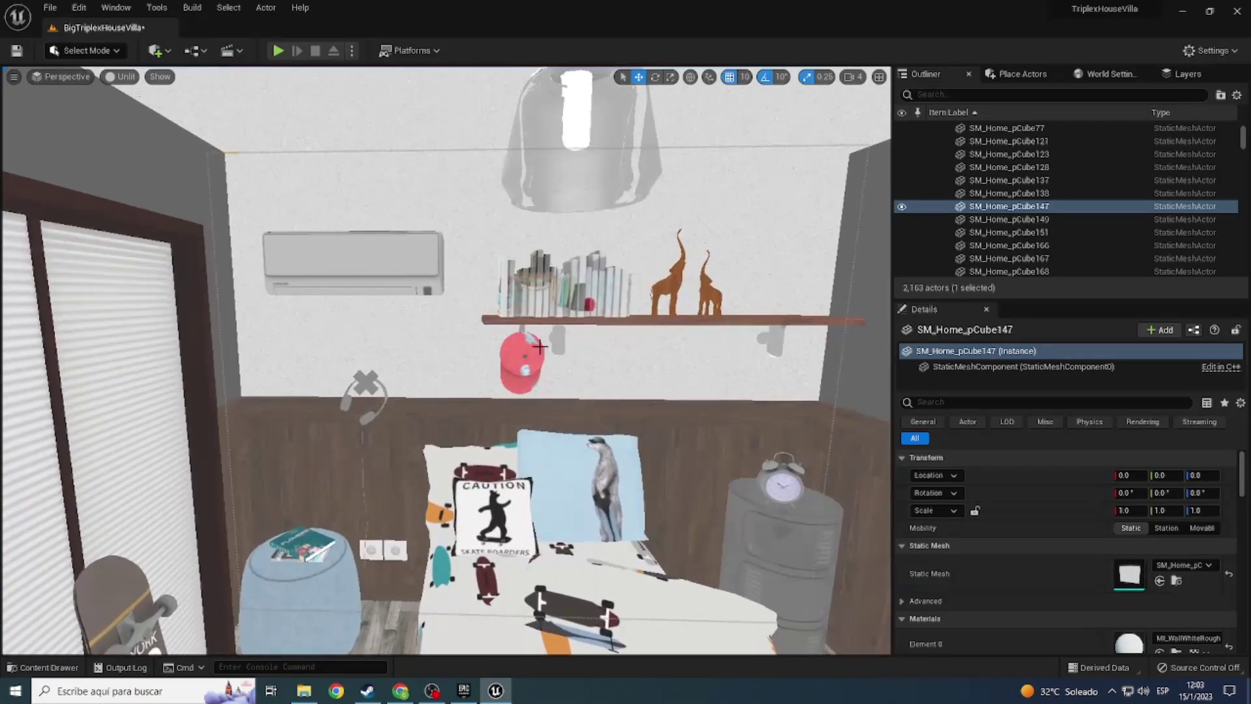
Step: Duplicate the picture light as Luz_13 at X 720 and view the lit room
left_click(557, 346)
left_click_drag(486, 330, 416, 342, "alt")
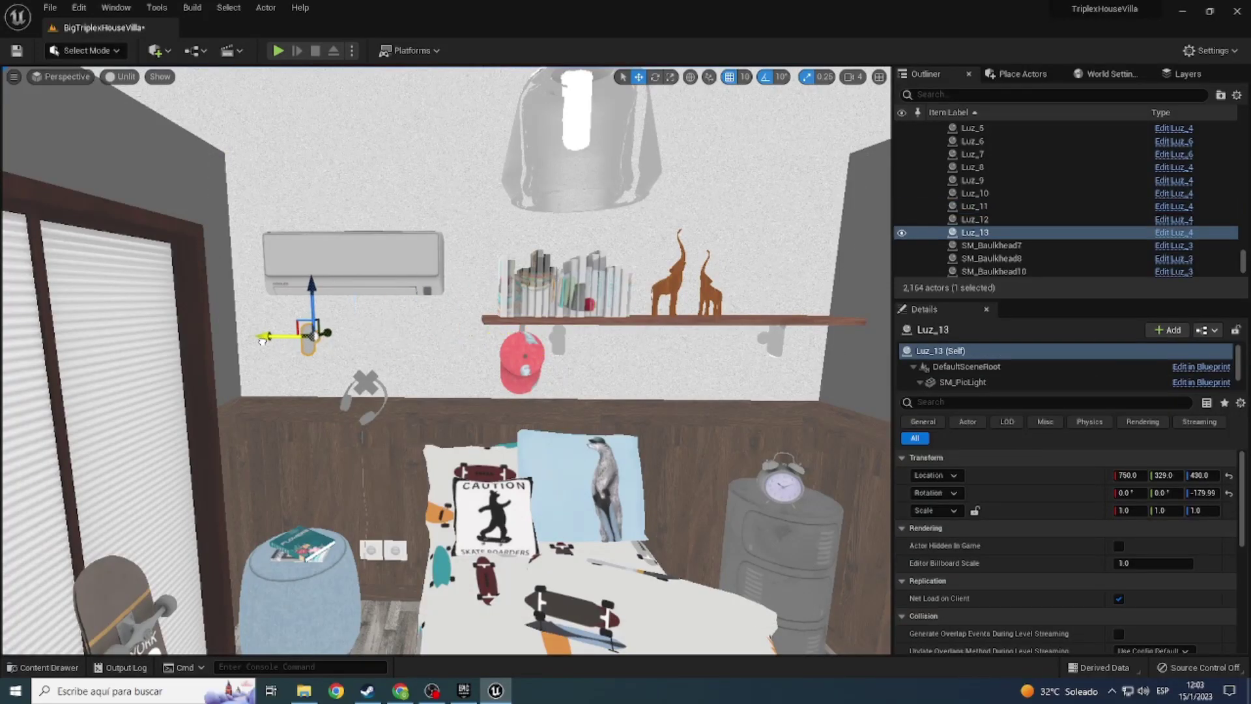
left_click(118, 76)
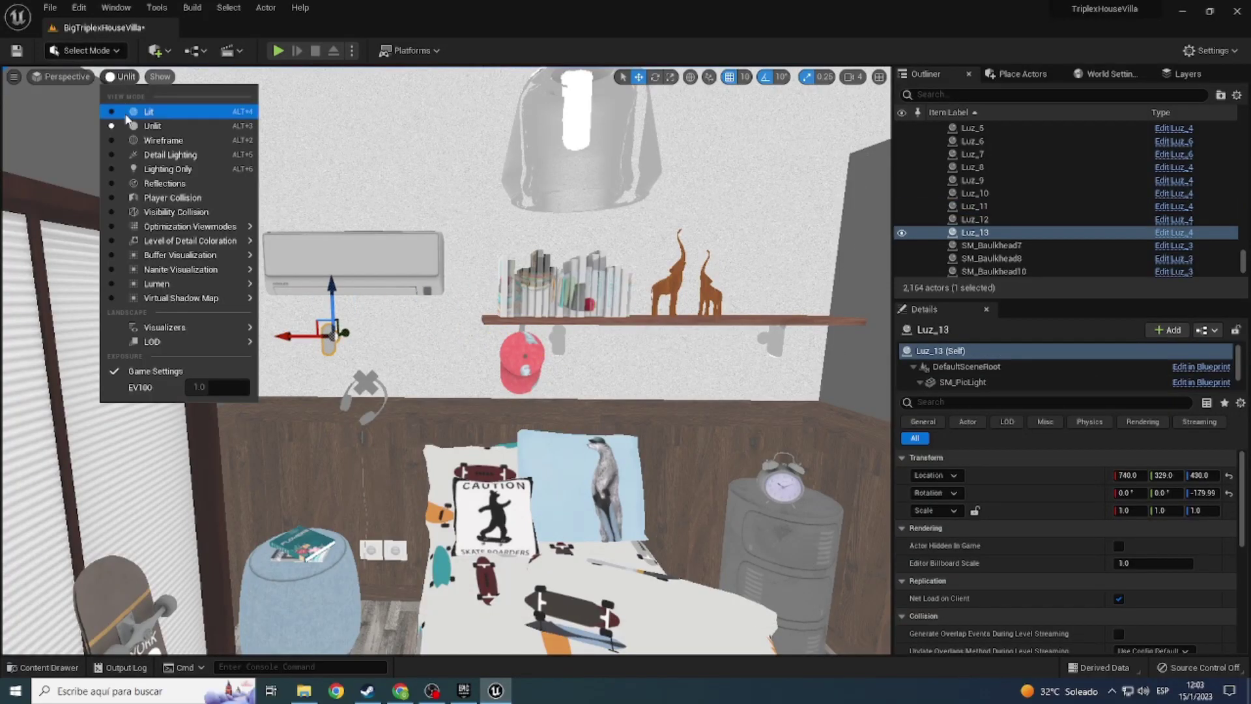
left_click(123, 111)
middle_click_drag(443, 326, 384, 384)
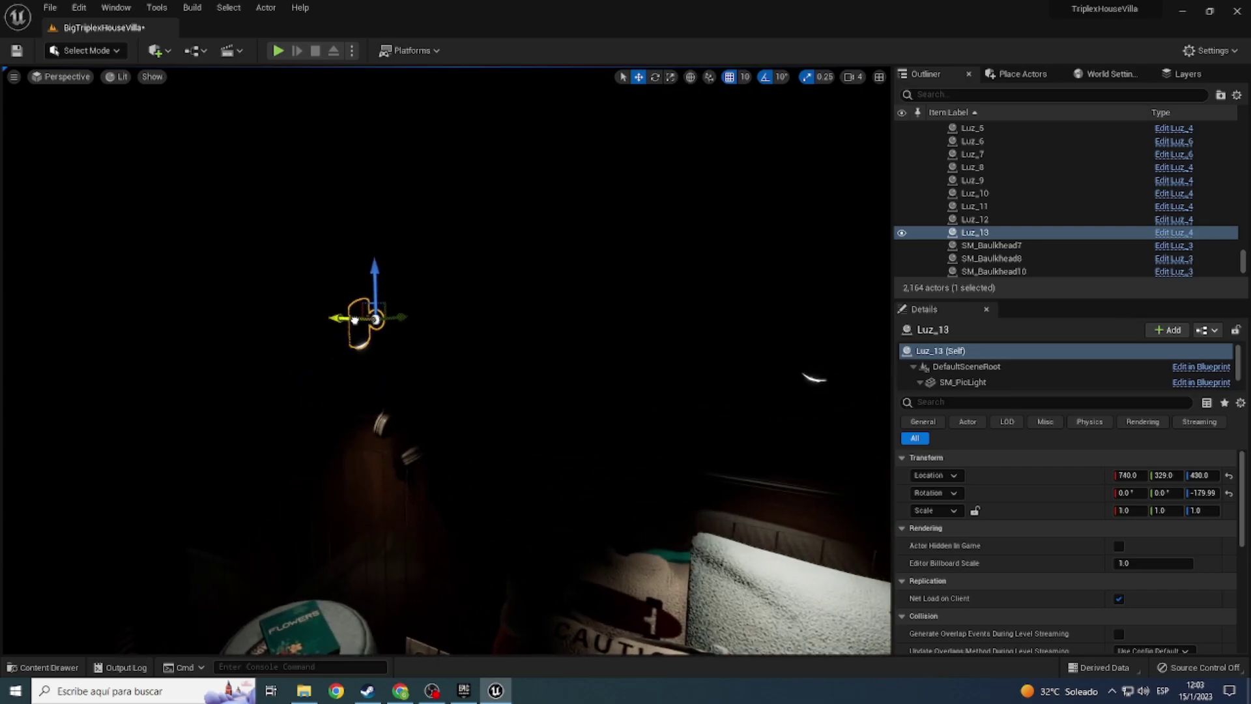
left_click_drag(354, 318, 383, 325)
right_click_drag(260, 196, 293, 209)
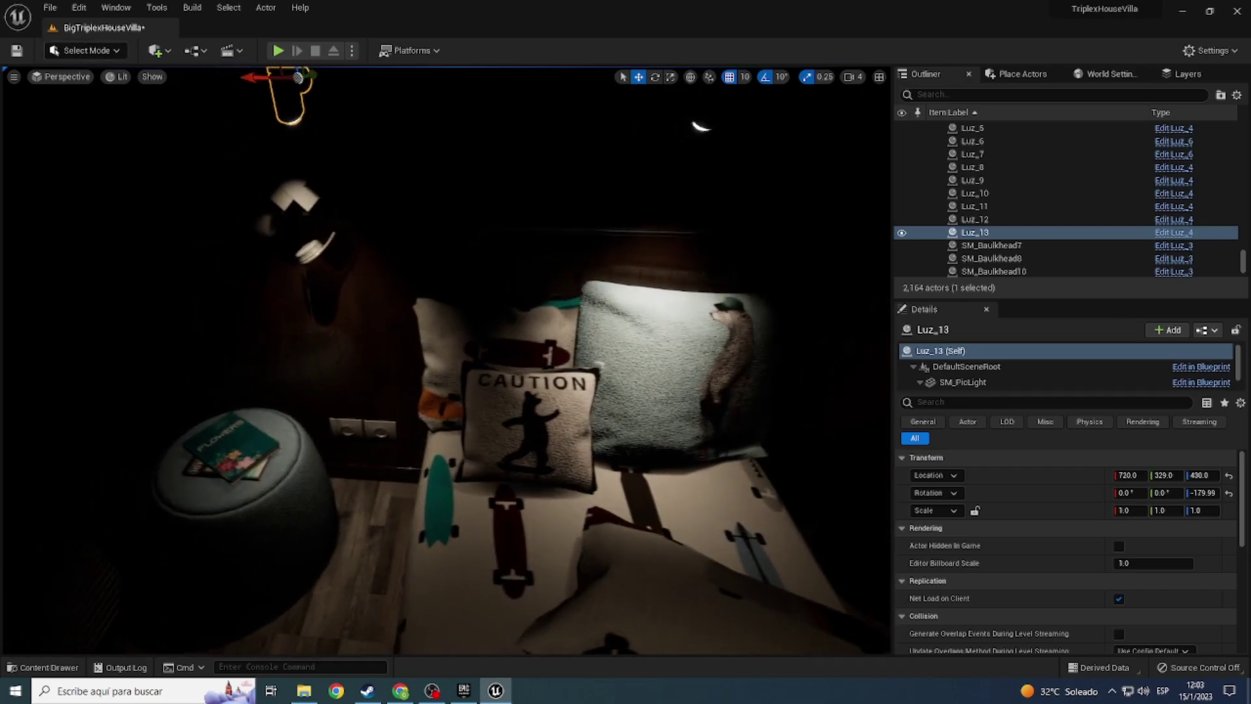
right_click_drag(445, 358, 445, 358)
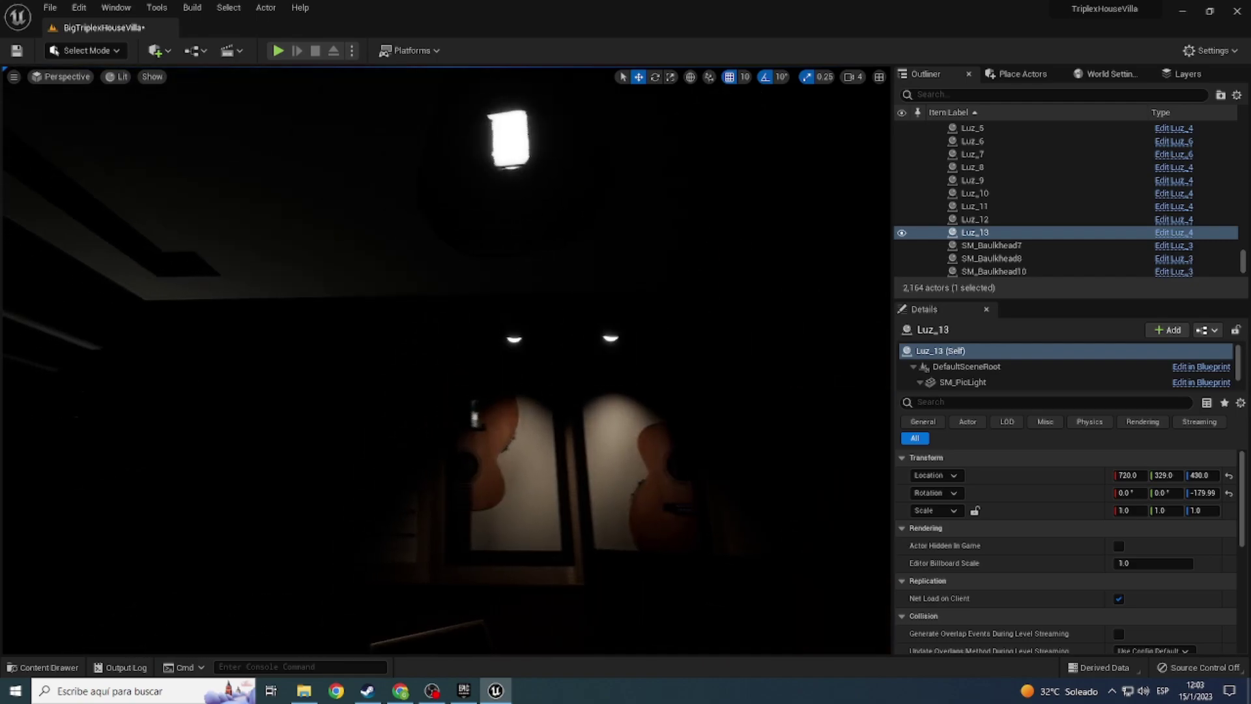
Step: Duplicate the Luz_9 ceiling light as Luz_14, then delete Luz_14
left_click(520, 332)
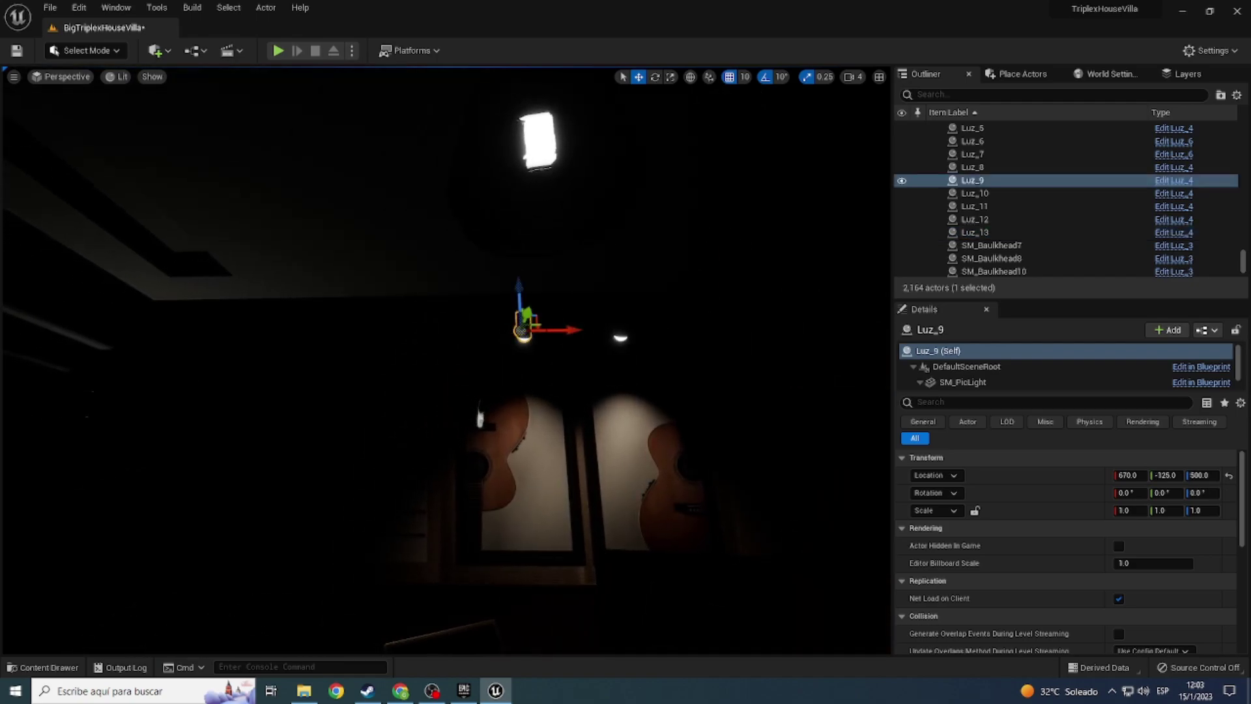
mouse_move(557, 336)
left_mouse_down("alt")
mouse_move(314, 344)
mouse_move(328, 350)
left_mouse_up("alt")
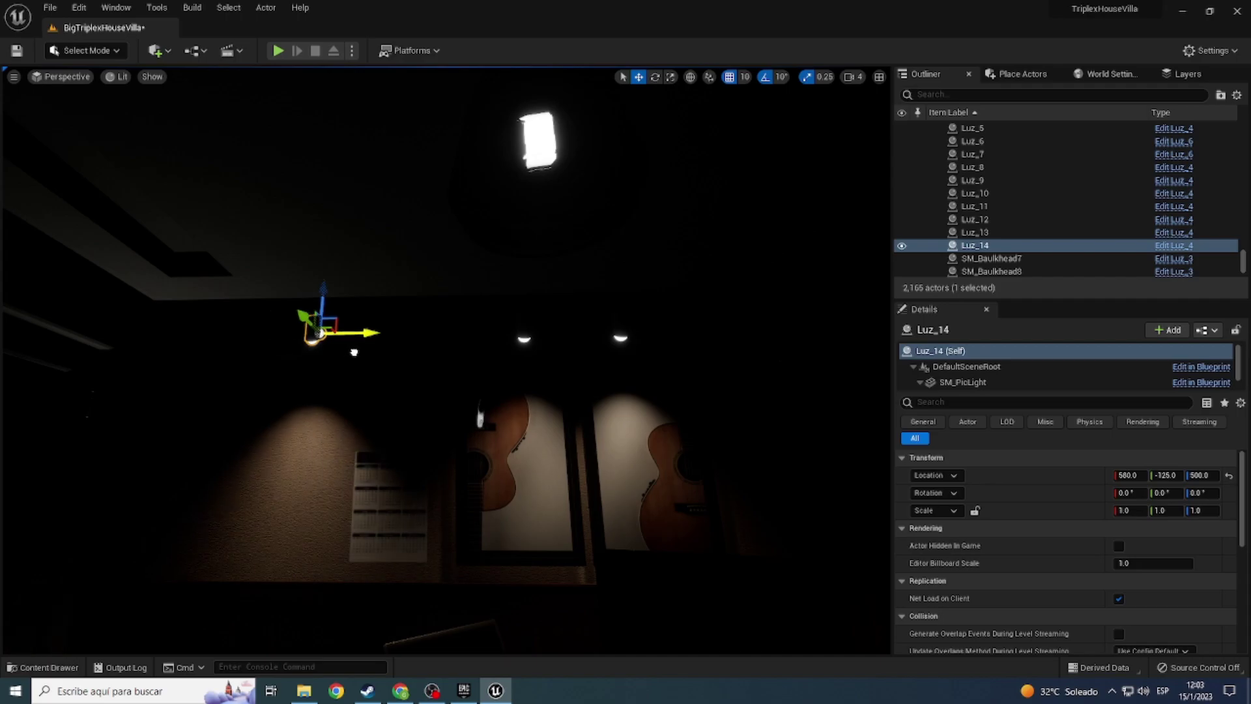
right_click_drag(341, 350, 196, 404)
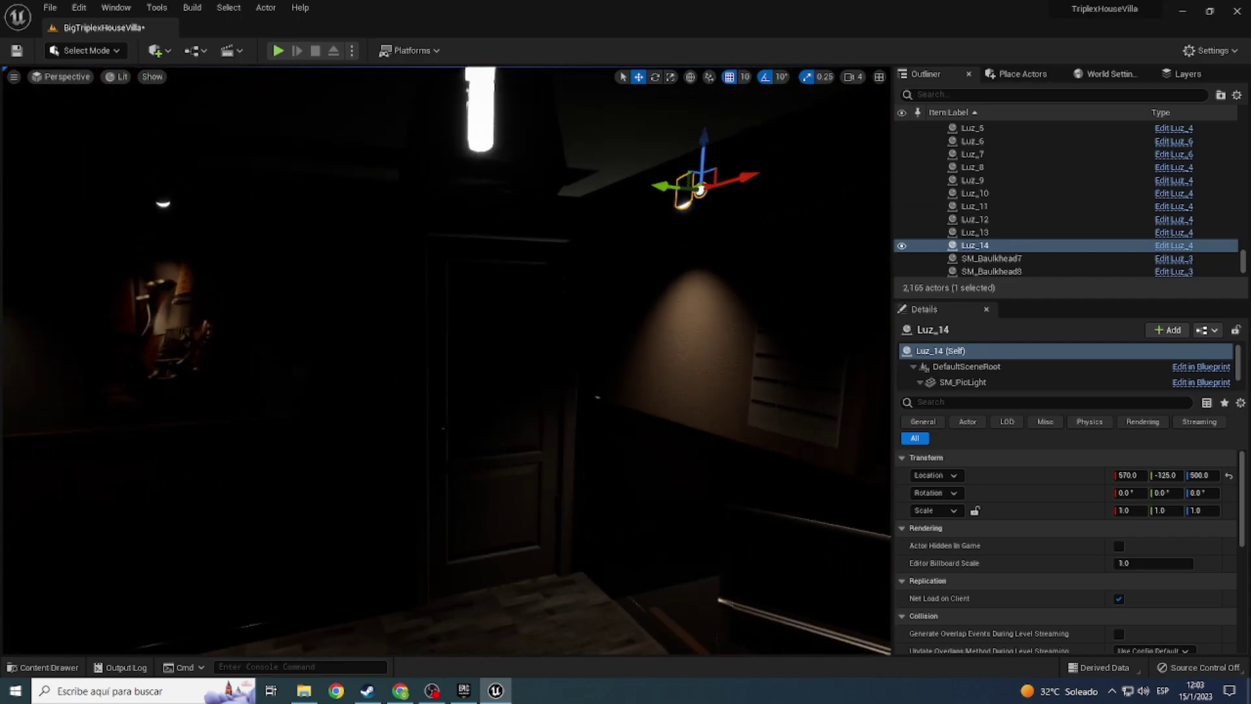
key("Delete")
Step: Duplicate SM_LampSillingR3 along X, then delete the SM_LampSillingR4 copy
left_click(481, 114)
right_click_drag(480, 131, 598, 197)
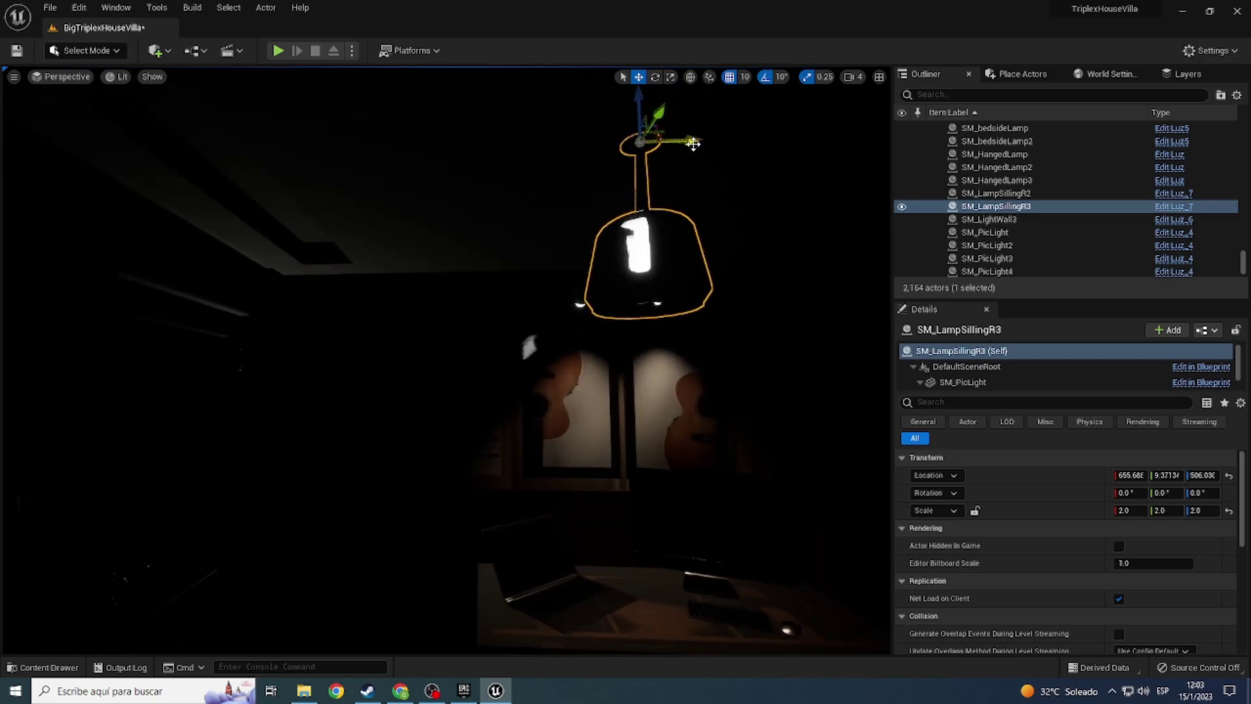
left_click_drag(692, 144, 385, 140, "alt")
right_click_drag(384, 140, 489, 156)
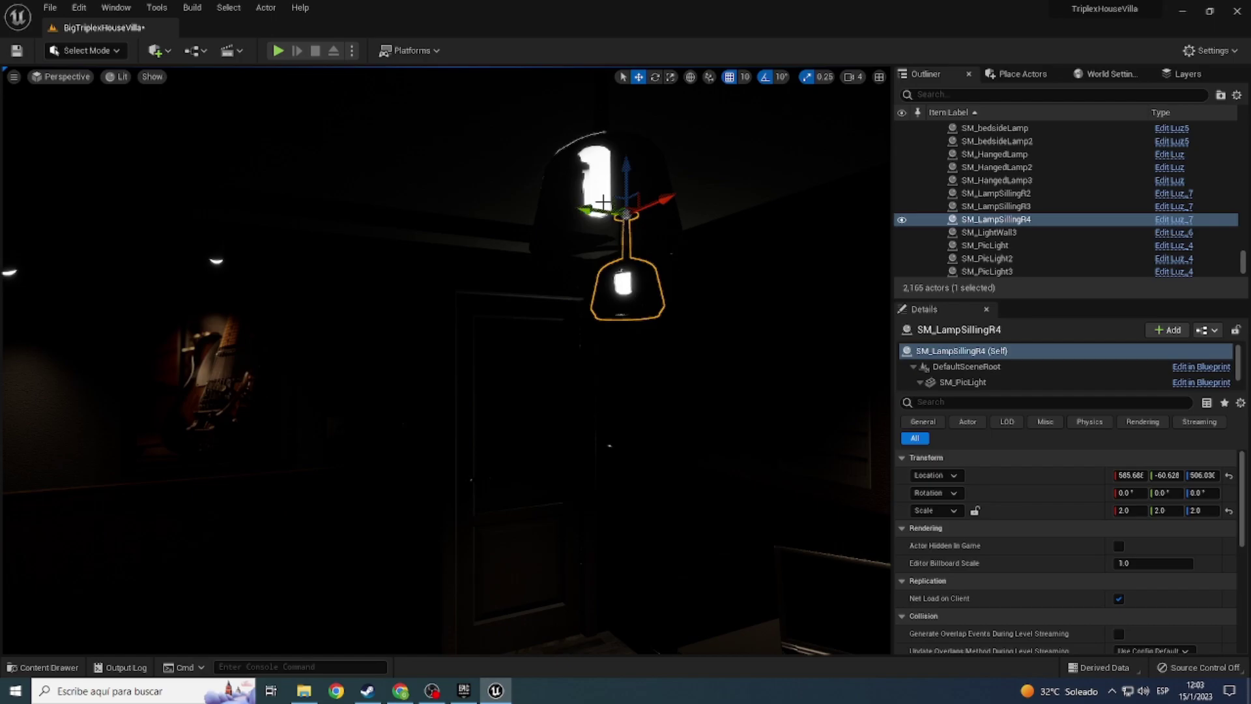
key("Delete")
right_click_drag(489, 156, 495, 273)
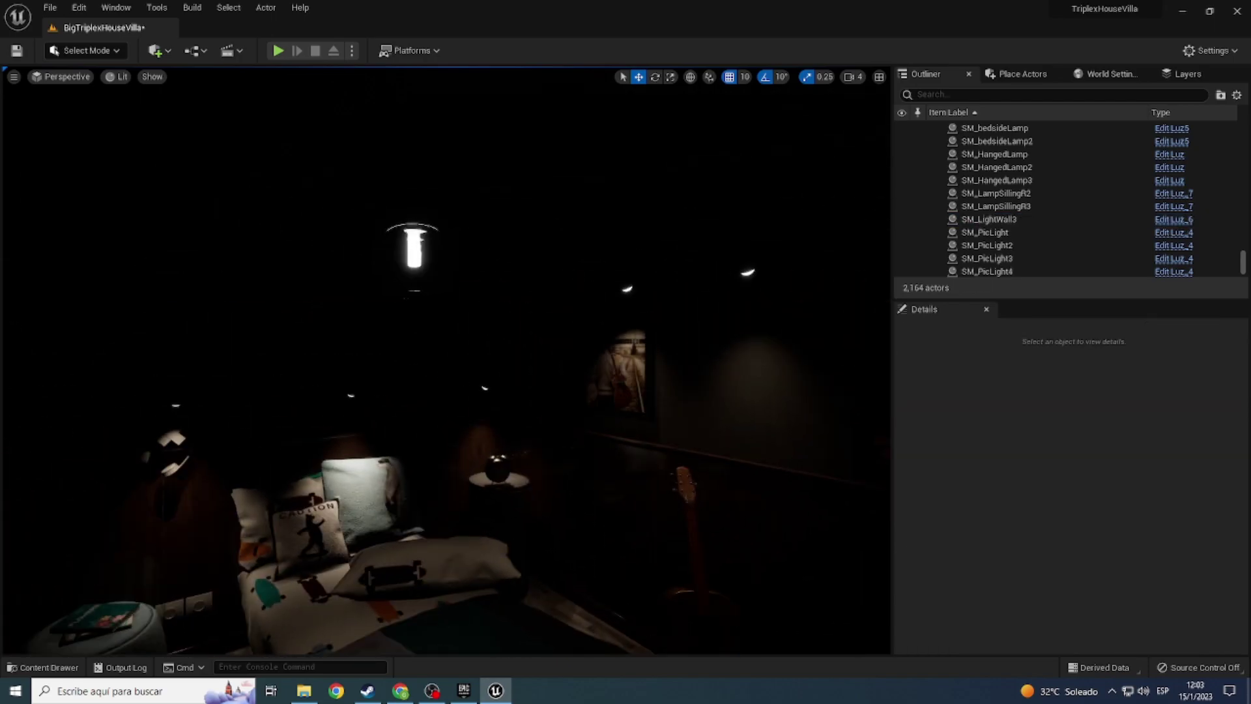
left_click(416, 196)
Step: Open the Luz_7 blueprint, select its SpotLight component, and dock the editor
left_click(414, 254)
key("ctrl+space")
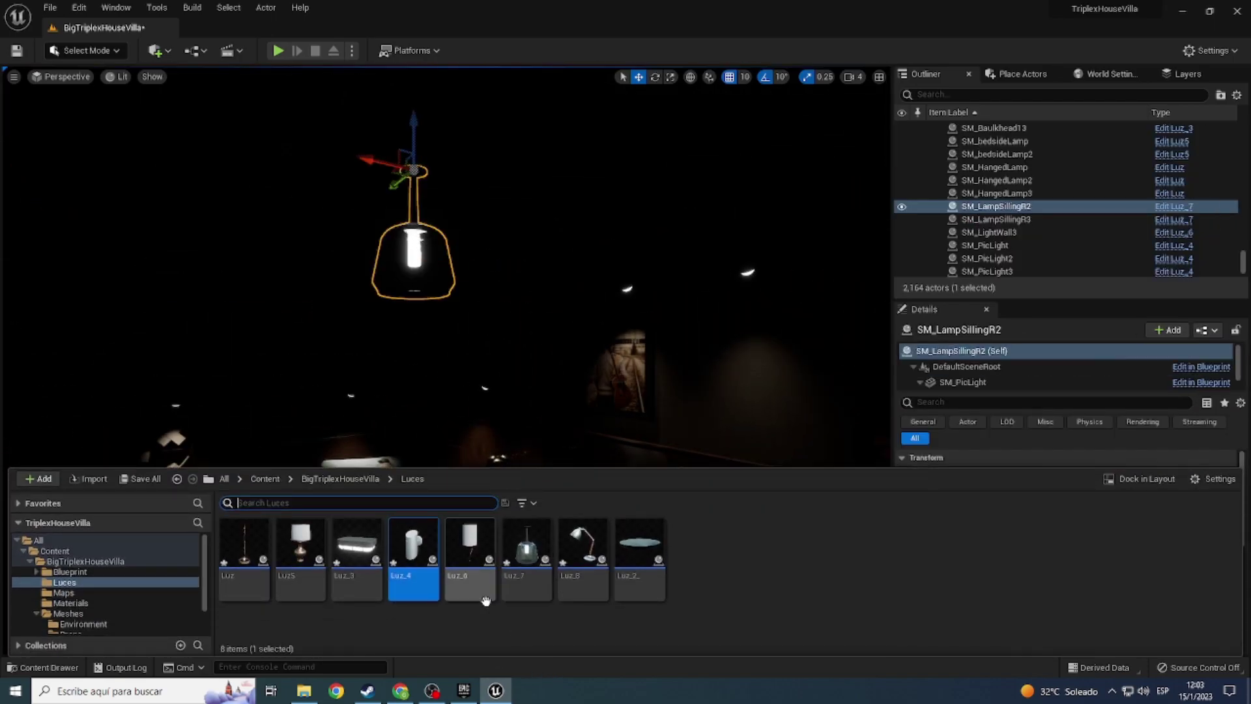
double_click(524, 582)
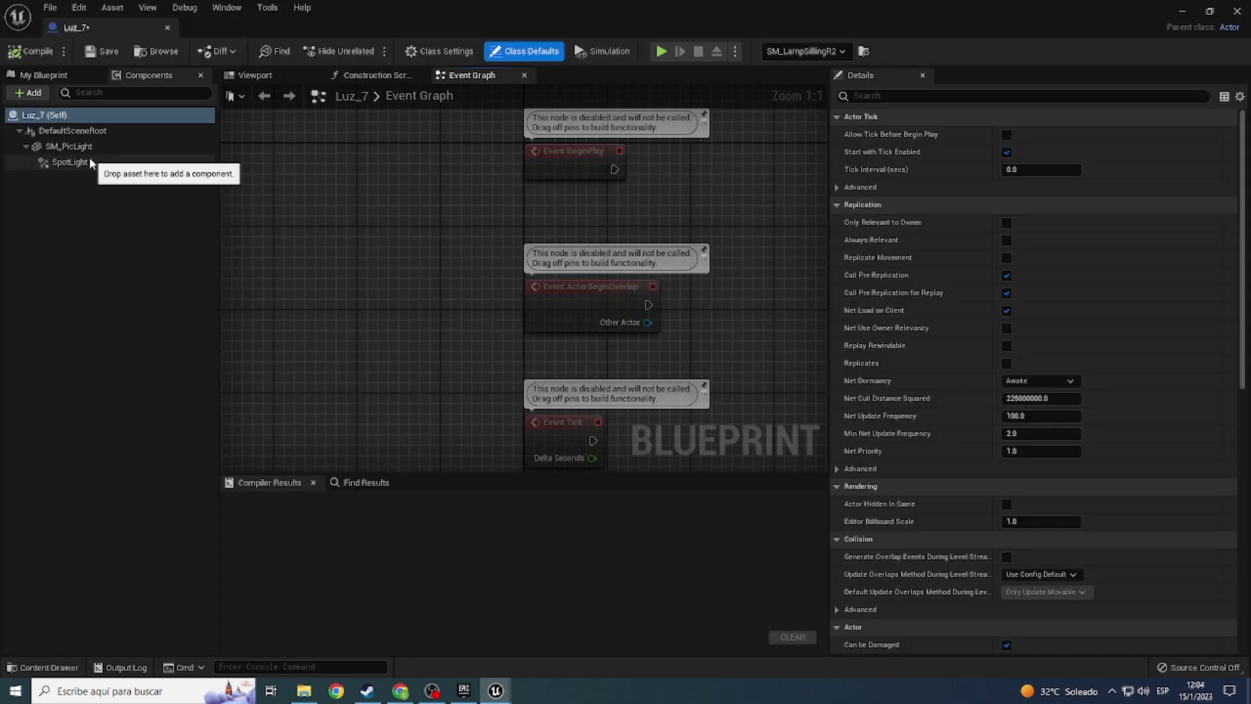
left_click(90, 162)
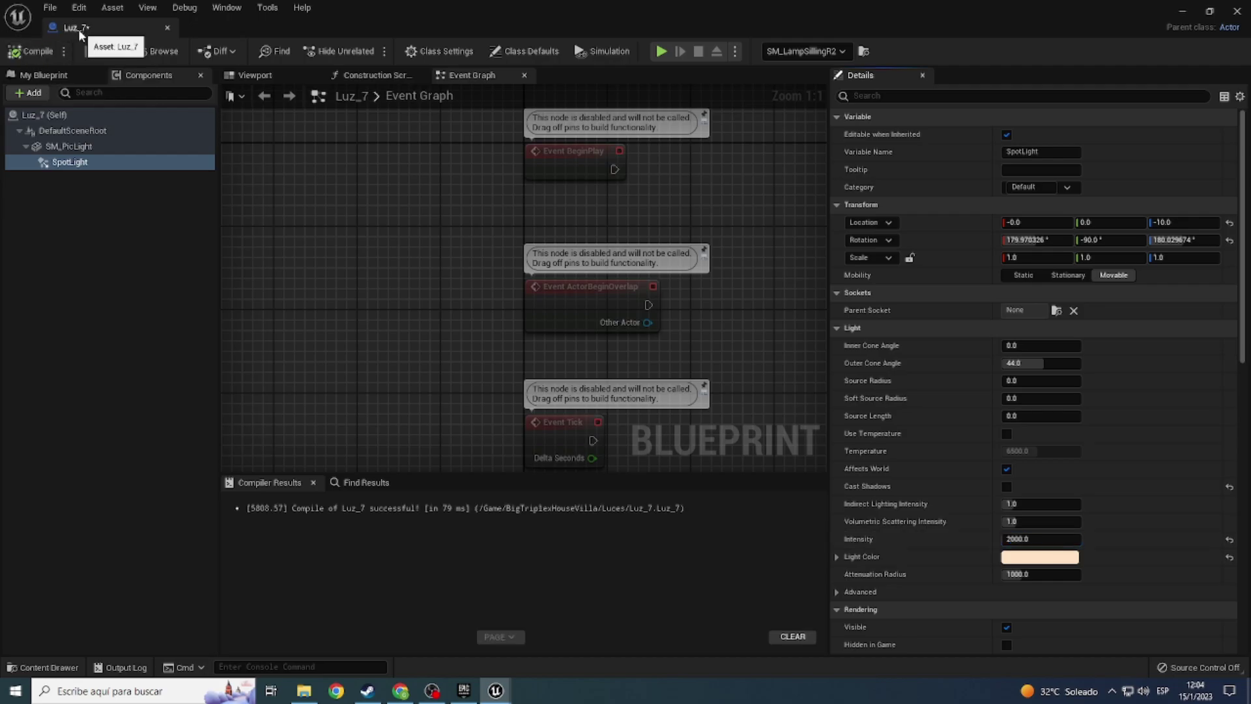
left_click_drag(67, 28, 240, 37)
Step: Back in the level, delete Luz_13 and then undo the deletion
left_click(151, 30)
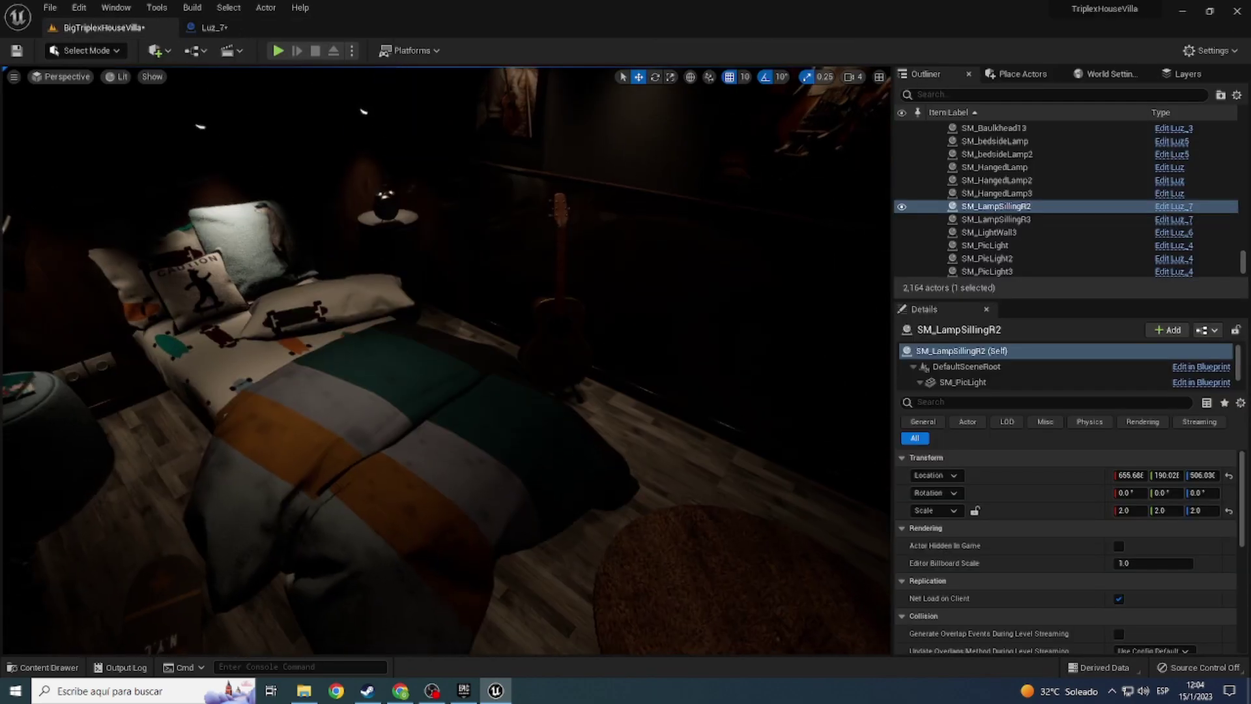
right_click_drag(446, 358, 448, 365)
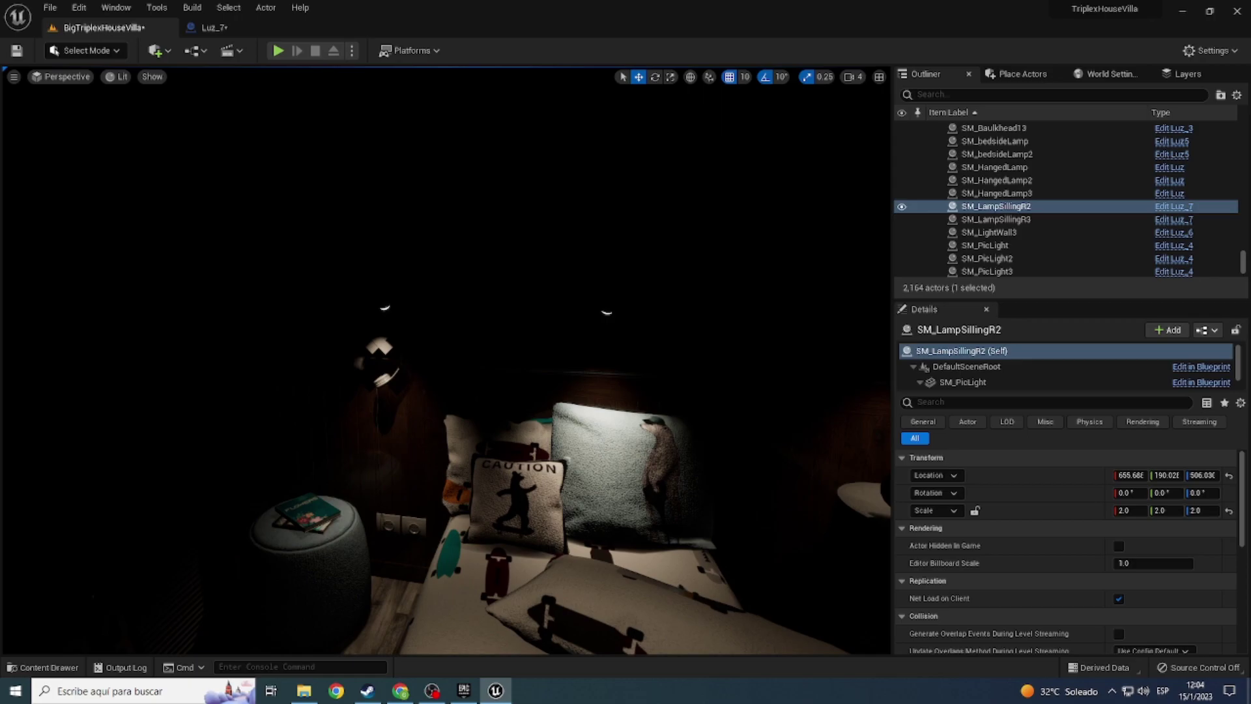
key("Delete")
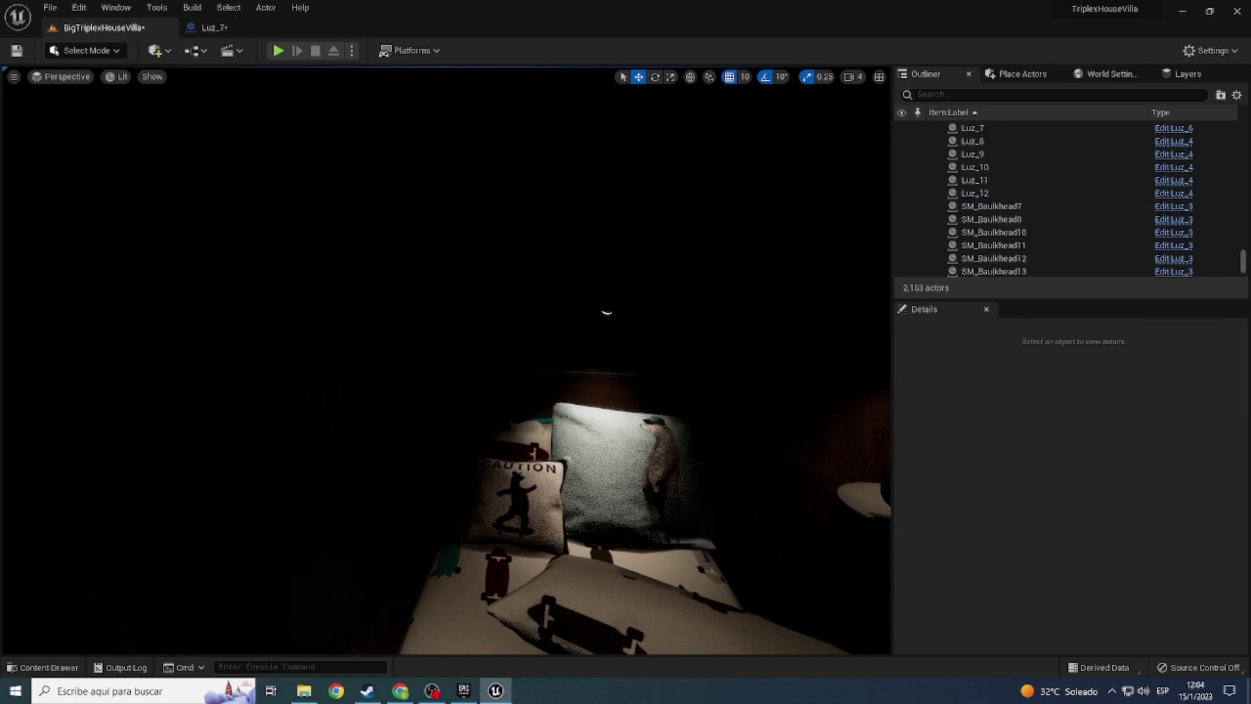
key("ctrl+z")
right_click_drag(446, 359, 450, 365)
Step: Frame the Luz_7 spotlight in the preview and widen its Outer Cone Angle from 44 to ~66
left_click(212, 27)
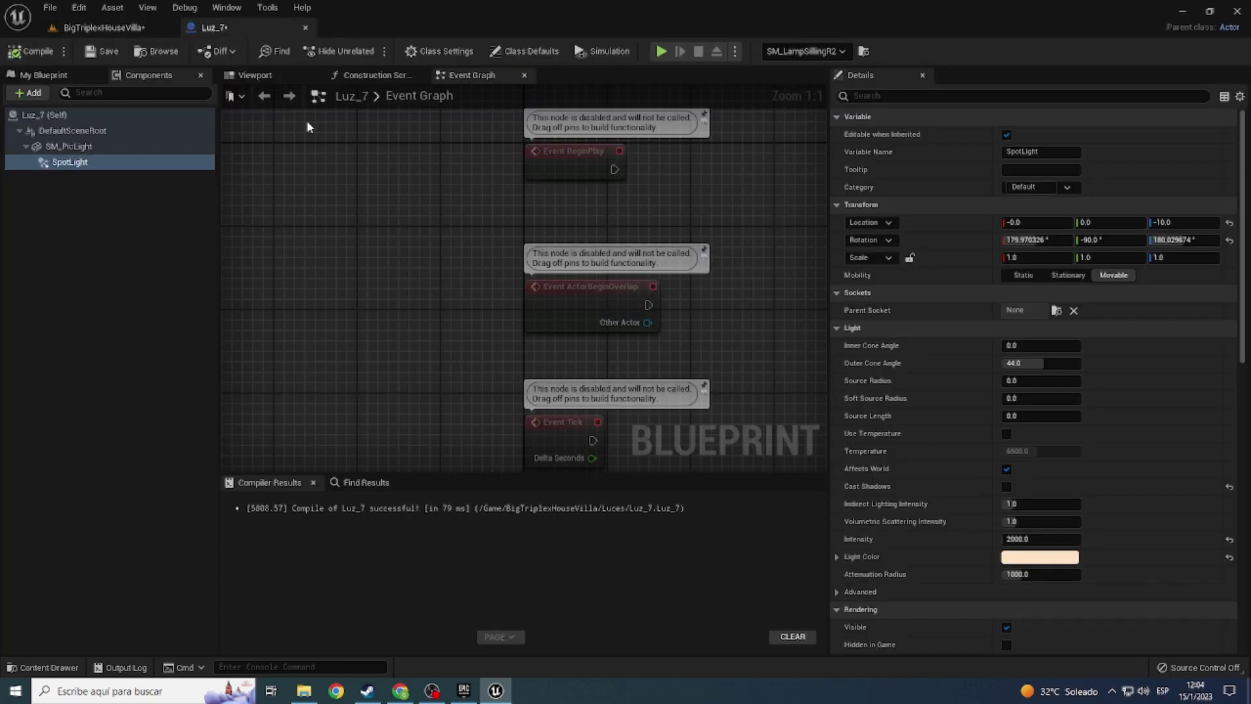
left_click(251, 74)
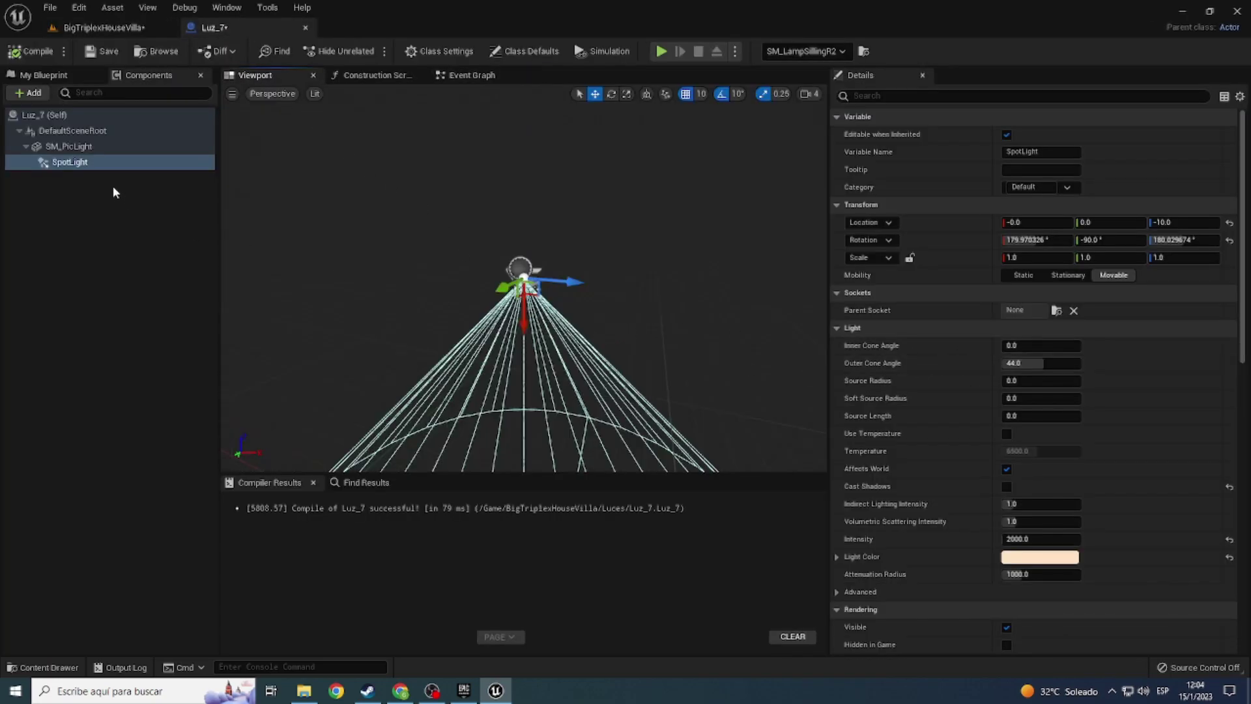
right_click_drag(456, 294, 456, 365)
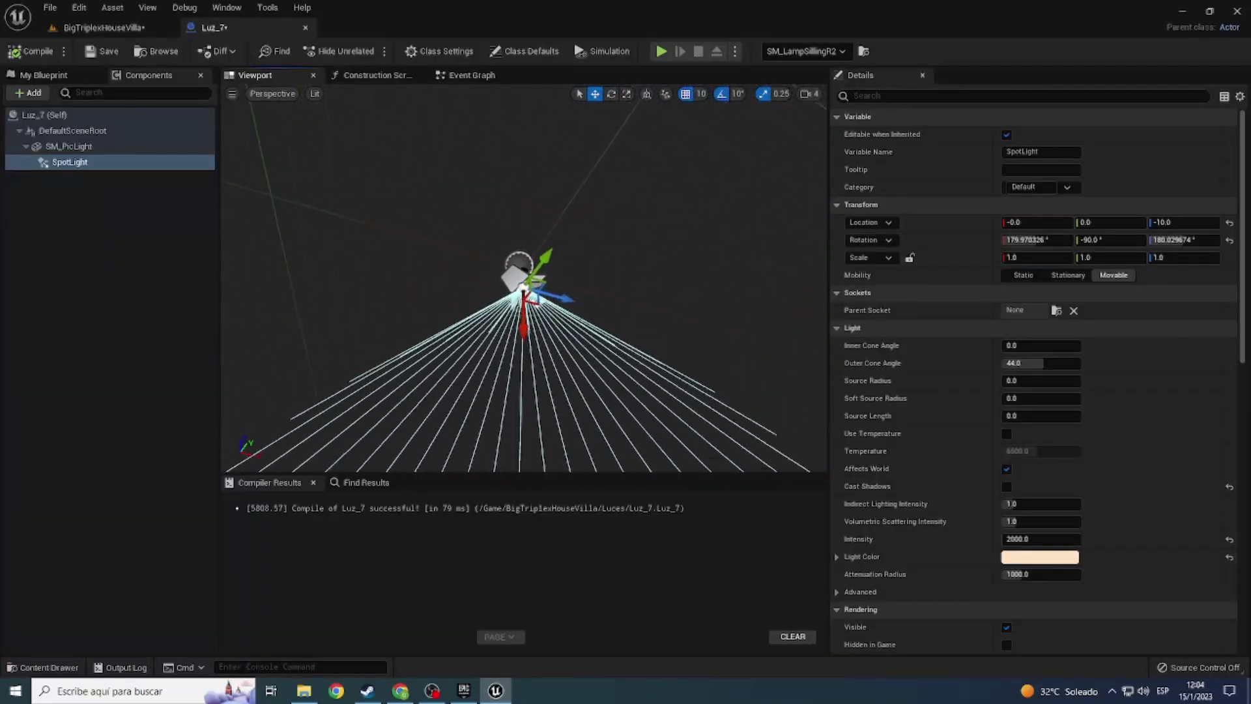
right_click_drag(456, 365, 456, 404)
key("f")
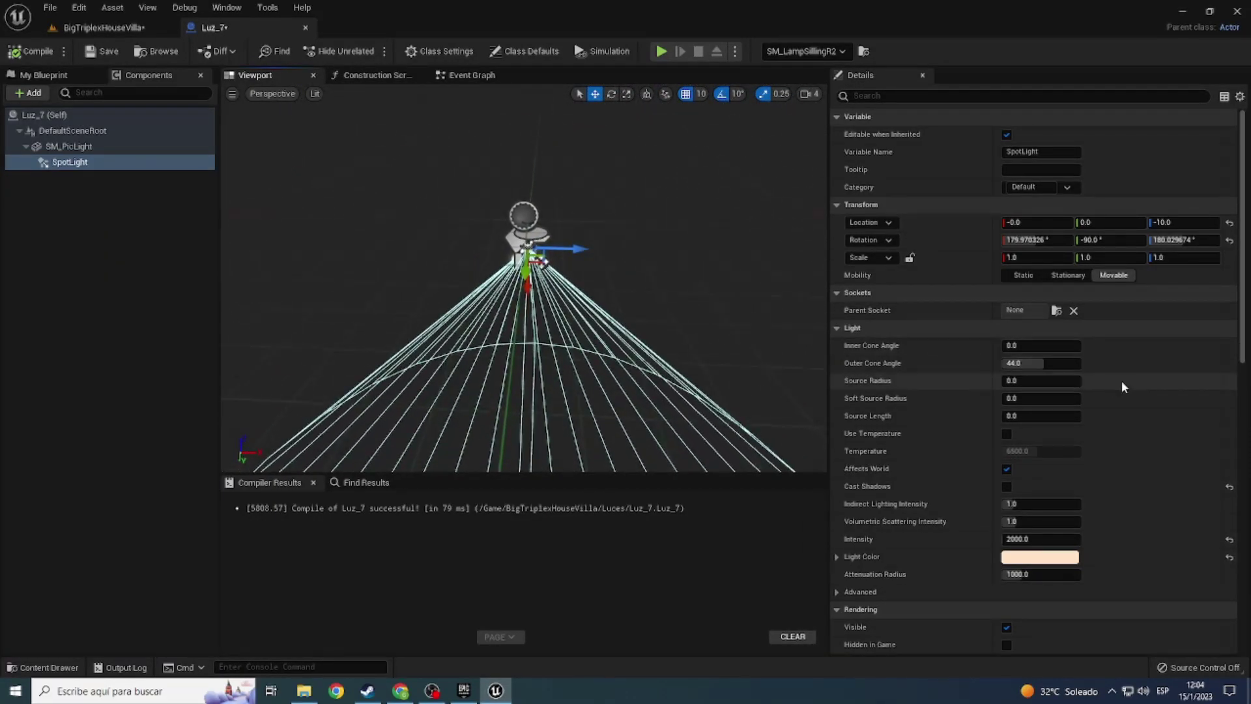
left_click_drag(1020, 366, 1066, 367)
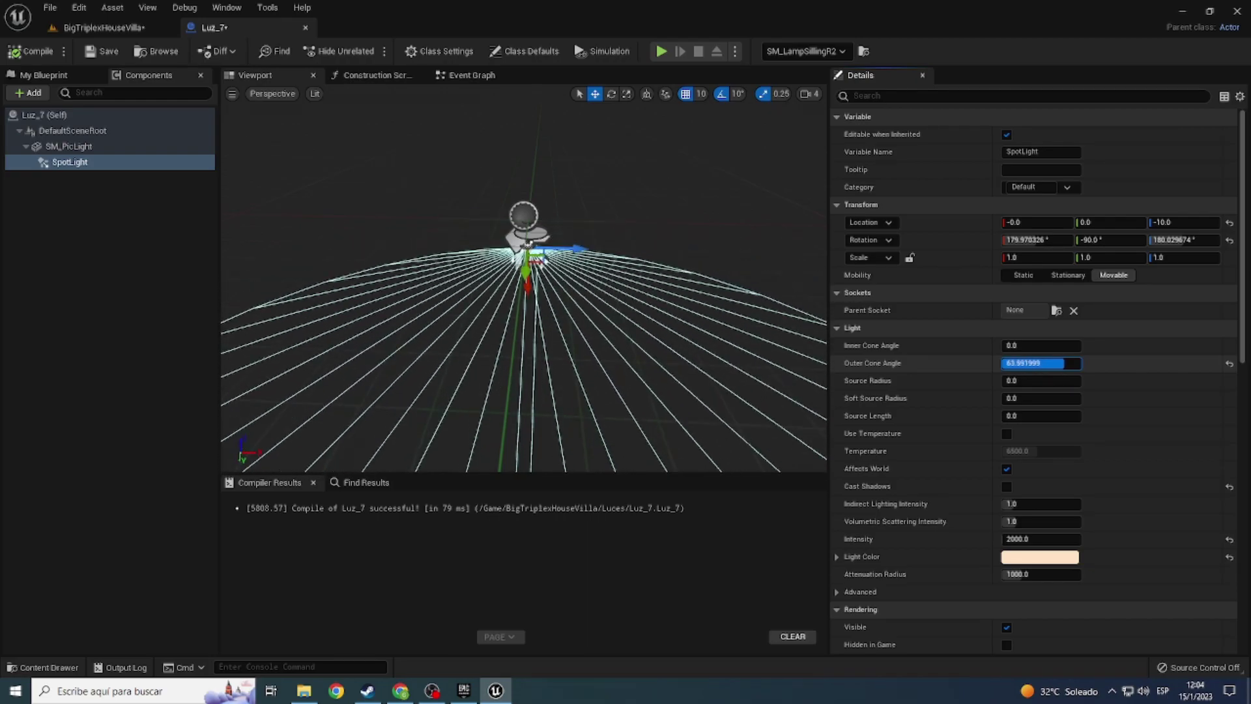
Step: Check the bedroom lighting, then narrow Luz_7's outer cone angle to about 55 degrees
left_click(92, 27)
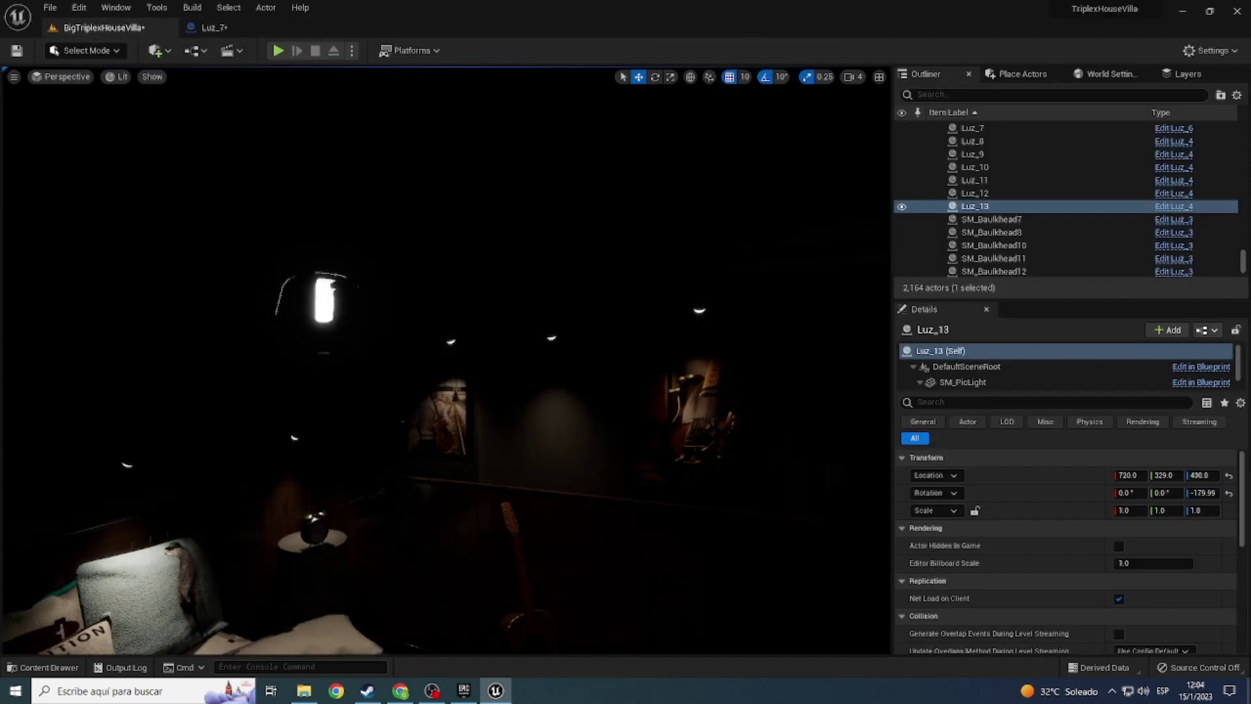
right_click_drag(442, 358, 456, 364)
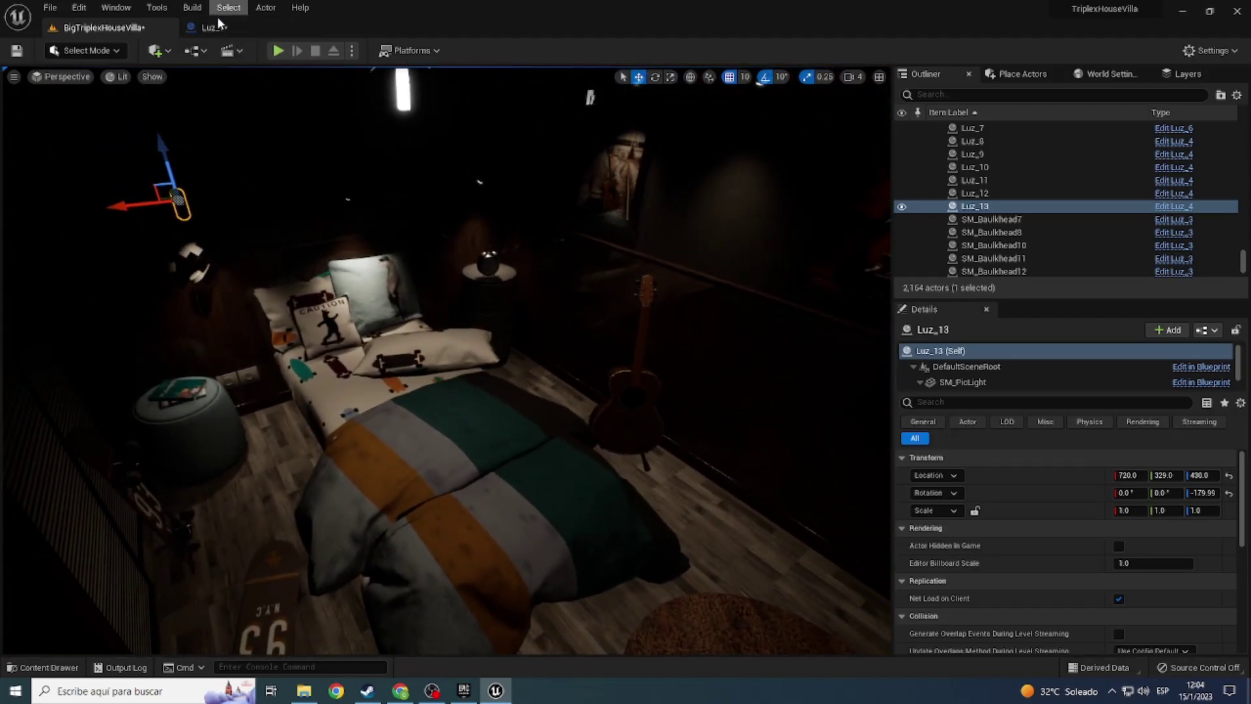
left_click(210, 28)
left_click_drag(1040, 363, 1003, 363)
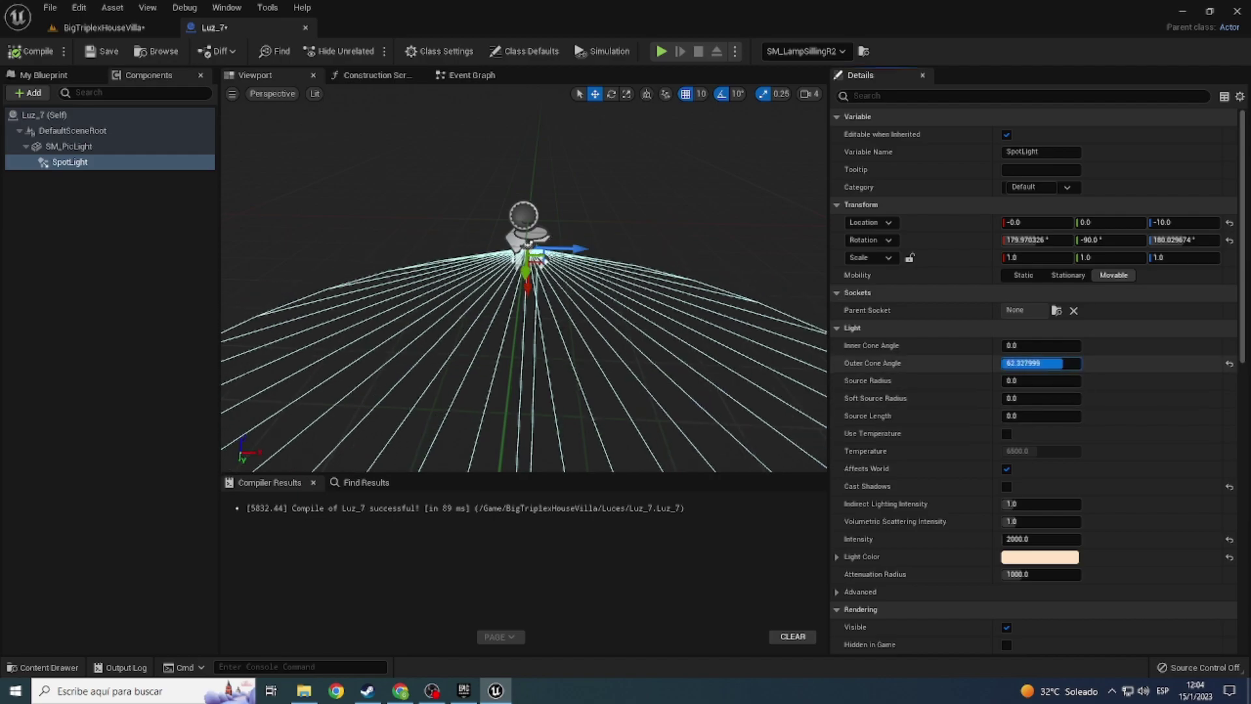
Step: Preview the narrower cone around the guitar wall, then lower Luz_7's intensity from 2000 to 1000
left_click(91, 26)
right_click_drag(442, 358, 443, 358)
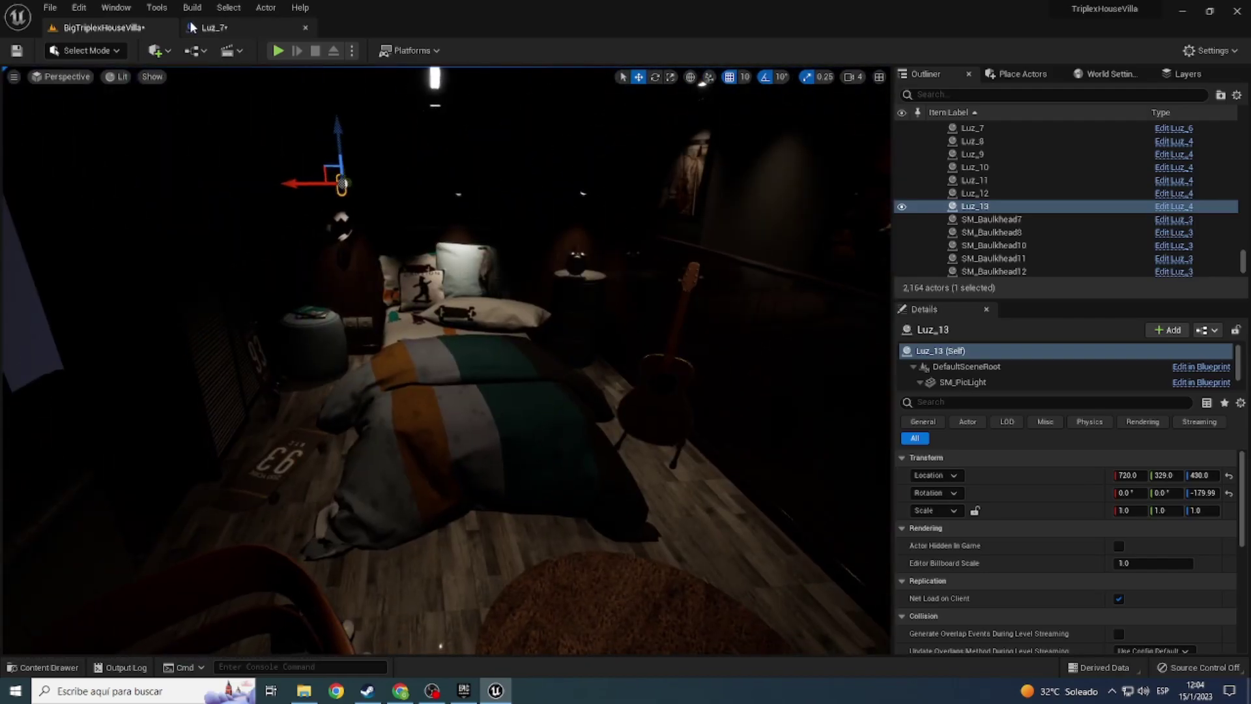
left_click(192, 24)
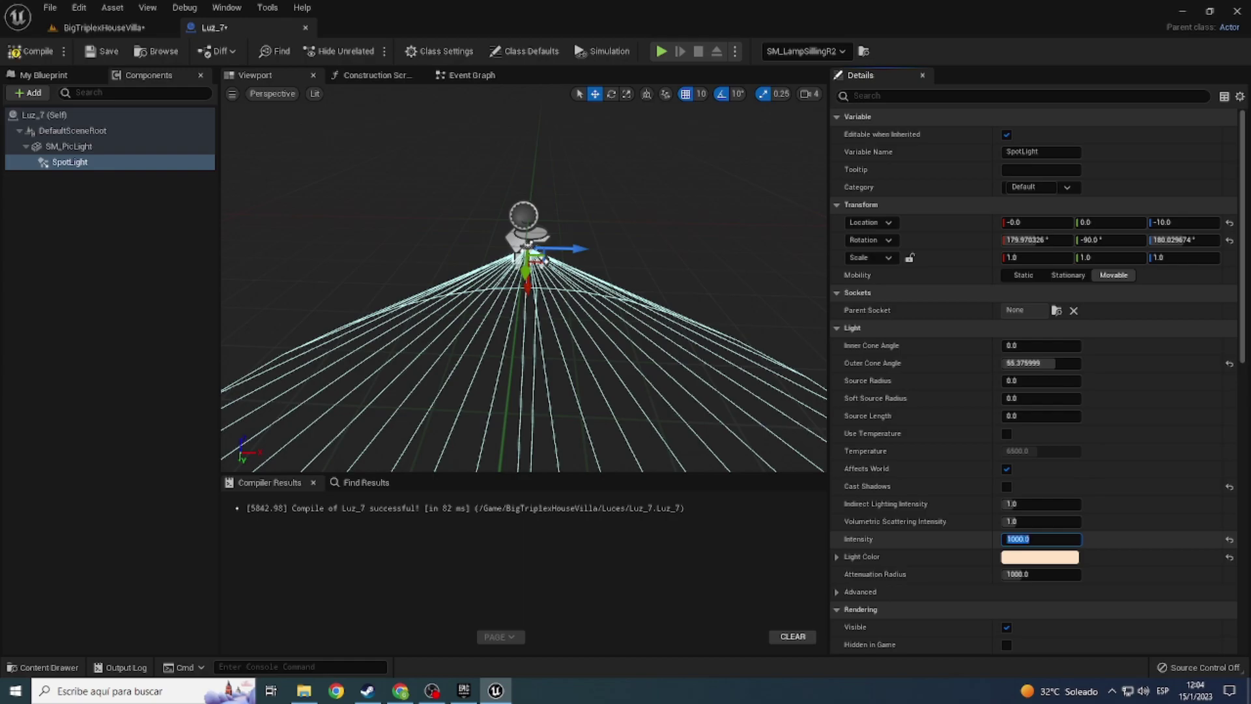
left_click(91, 27)
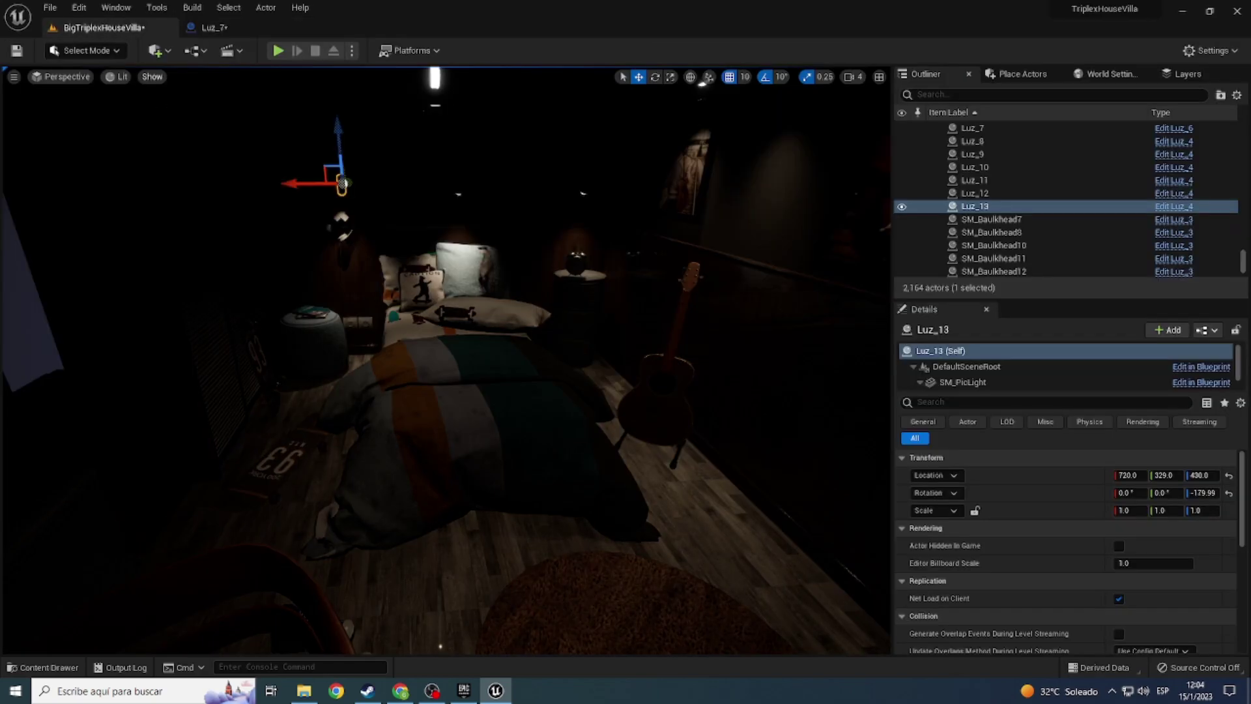
right_click_drag(443, 358, 443, 359)
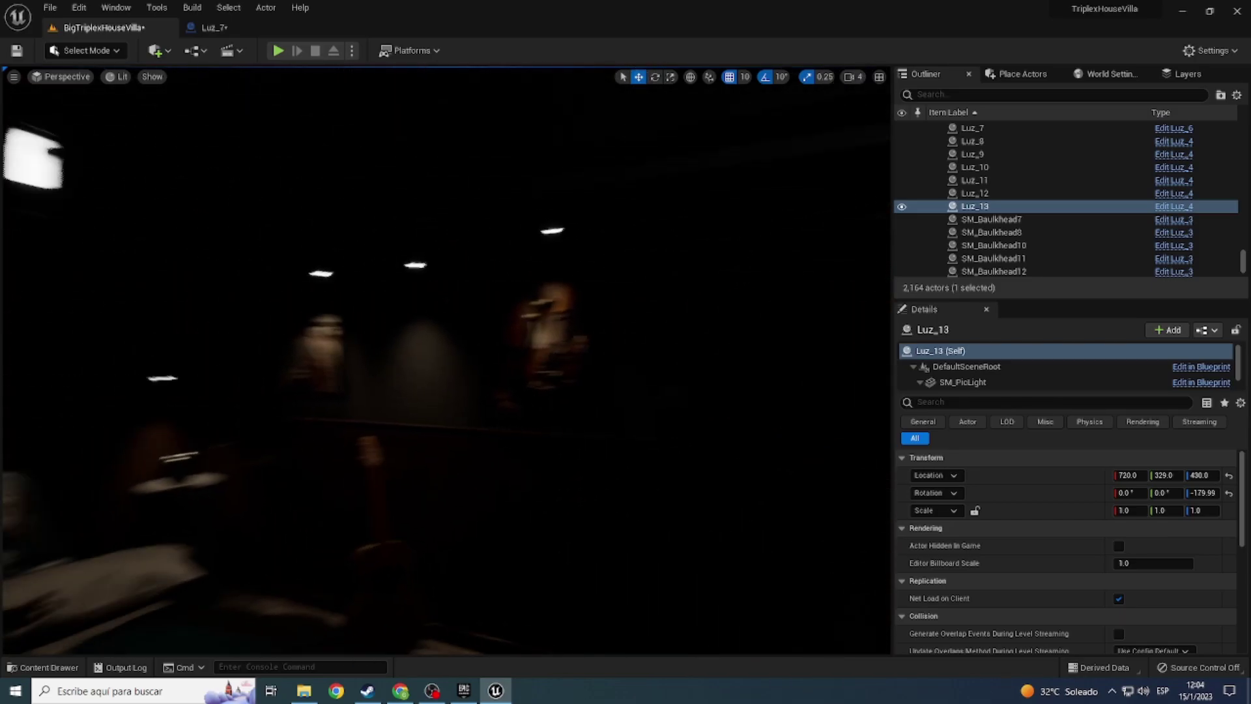
left_click(225, 28)
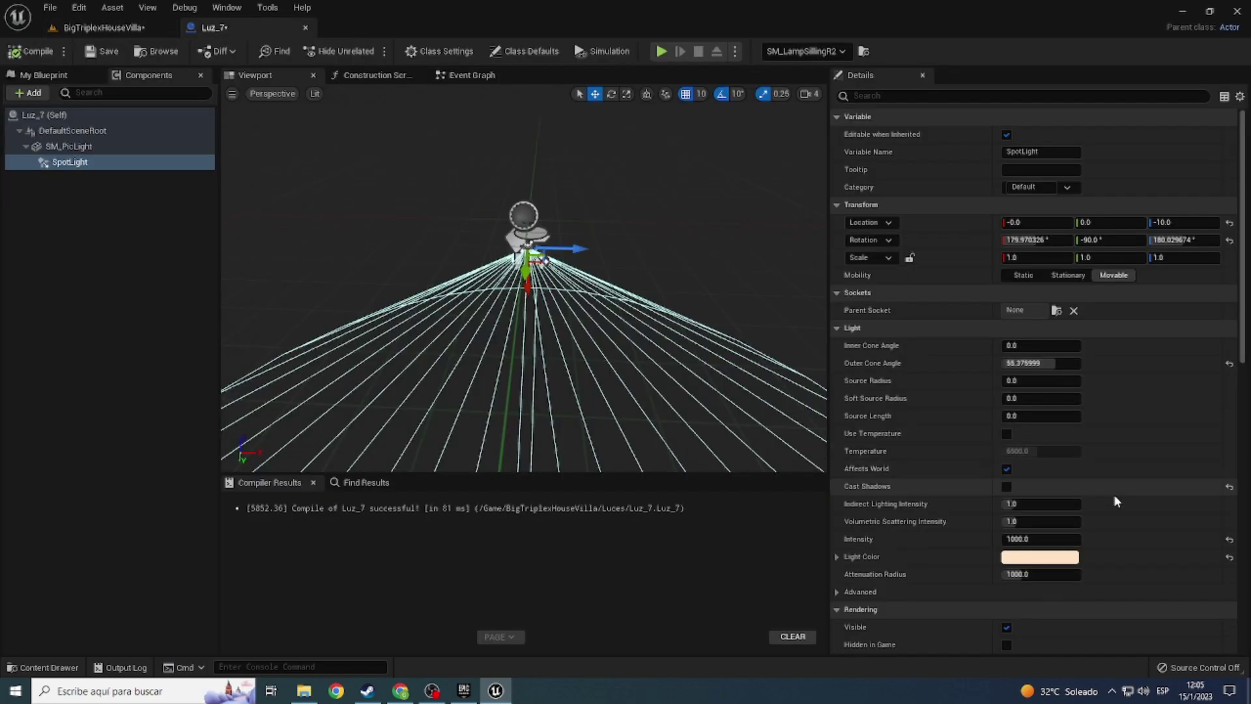
left_click(1008, 539)
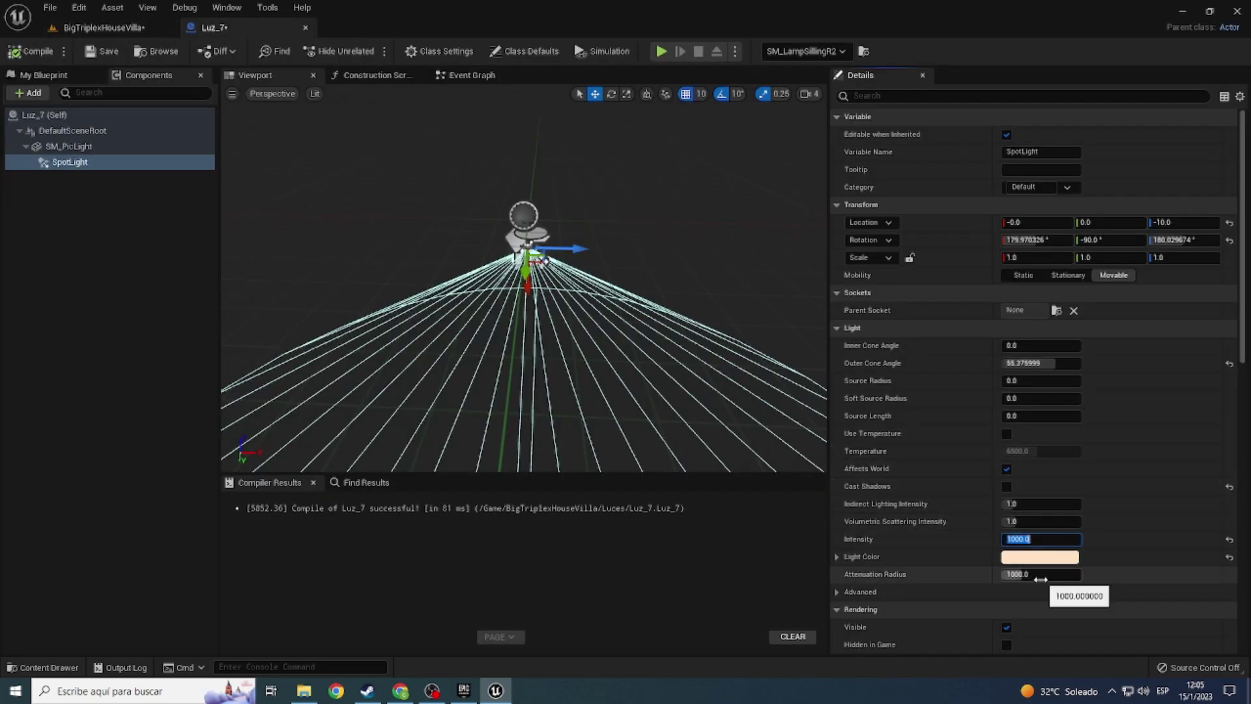
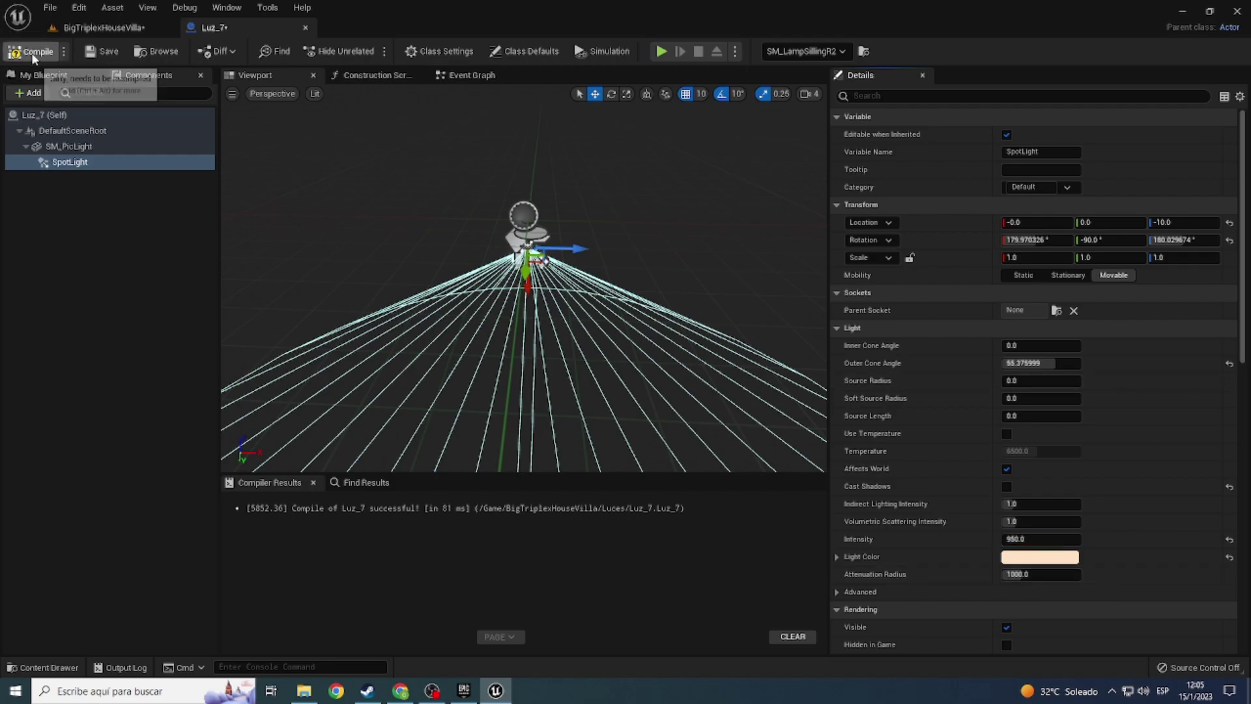
Step: Switch the villa level viewport to the Unlit view mode
left_click(105, 29)
right_click_drag(443, 358, 443, 358)
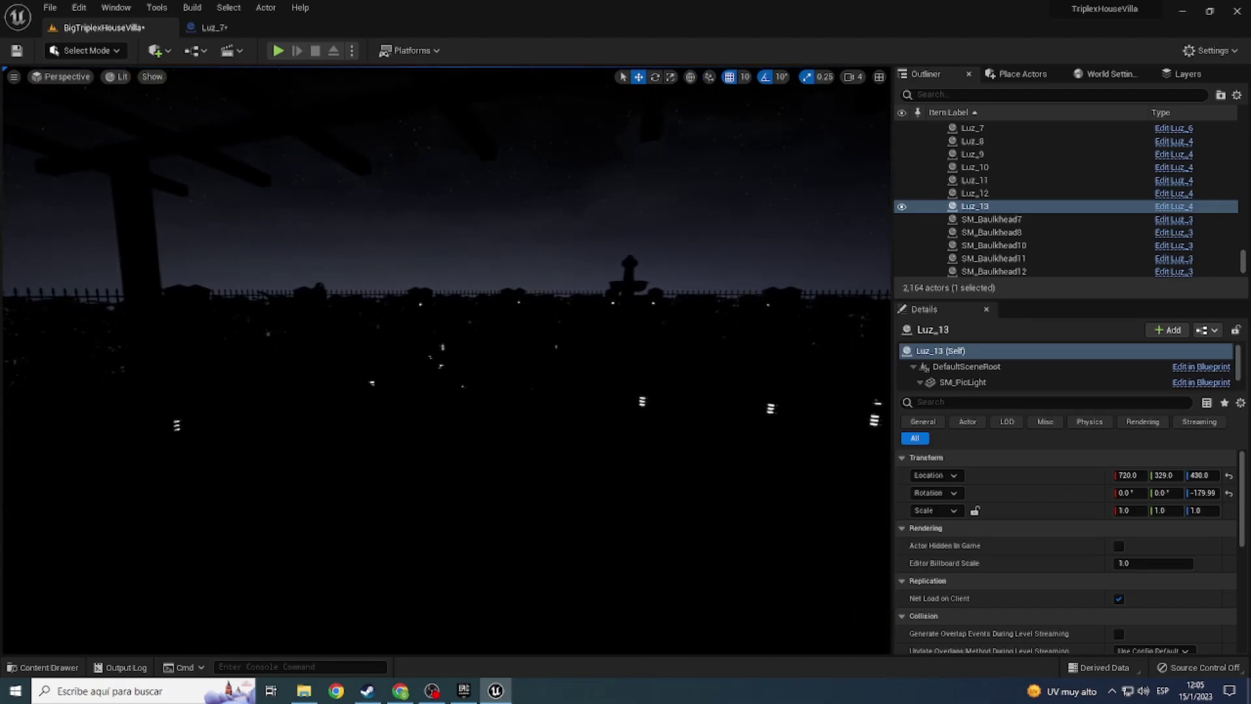
left_click(119, 77)
left_click(127, 126)
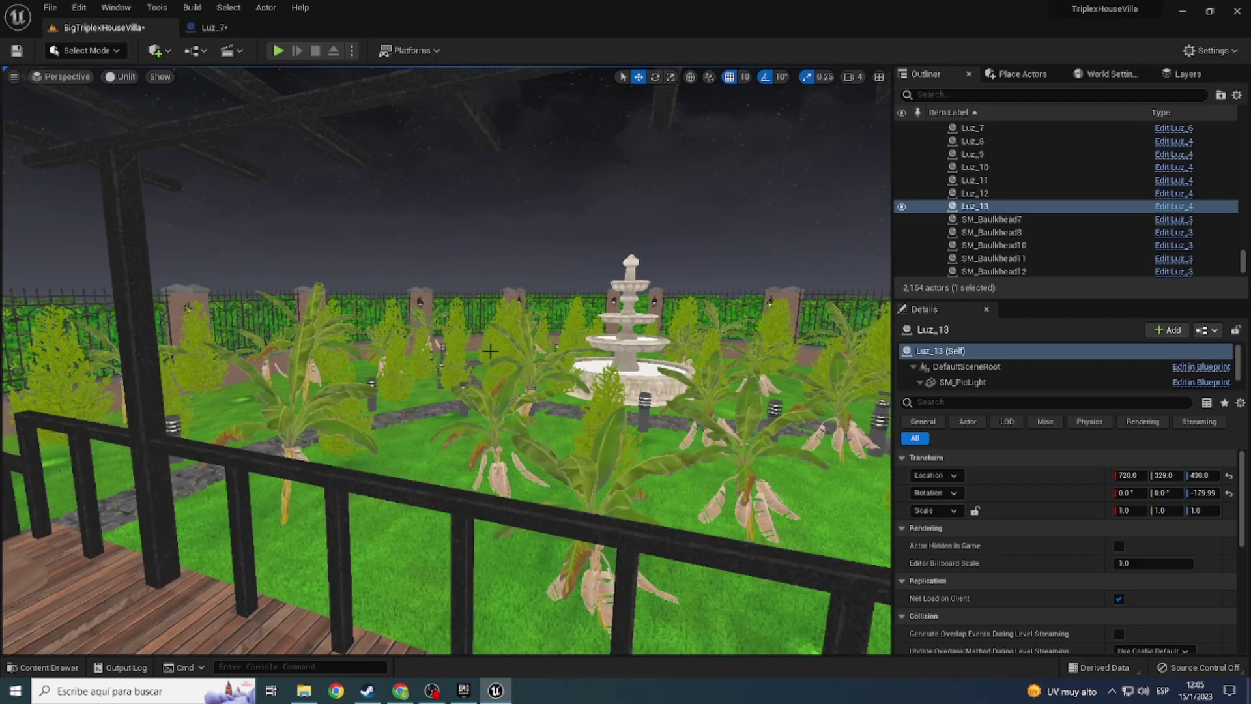
Step: Select the garden bollard lamp and show the Luces light blueprints in the Content Drawer
mouse_move(443, 358)
right_mouse_down()
mouse_move(513, 364)
mouse_move(527, 340)
right_mouse_up()
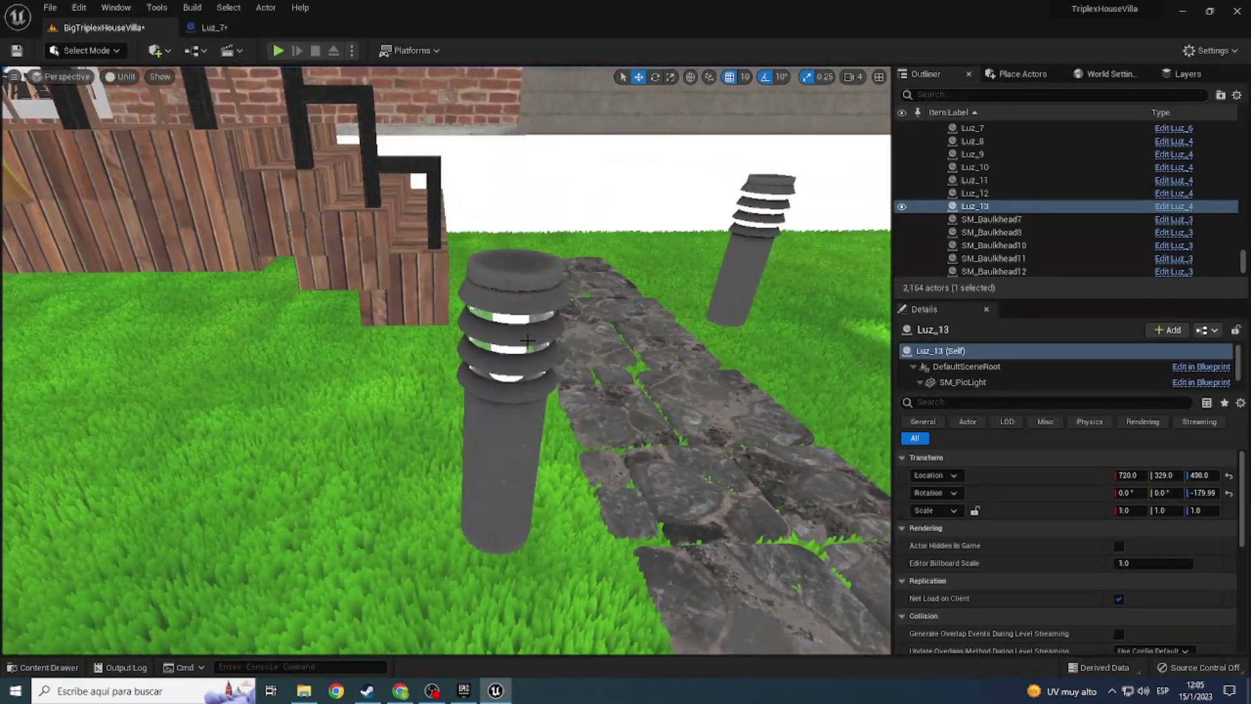
left_click(506, 358)
key("ctrl+space")
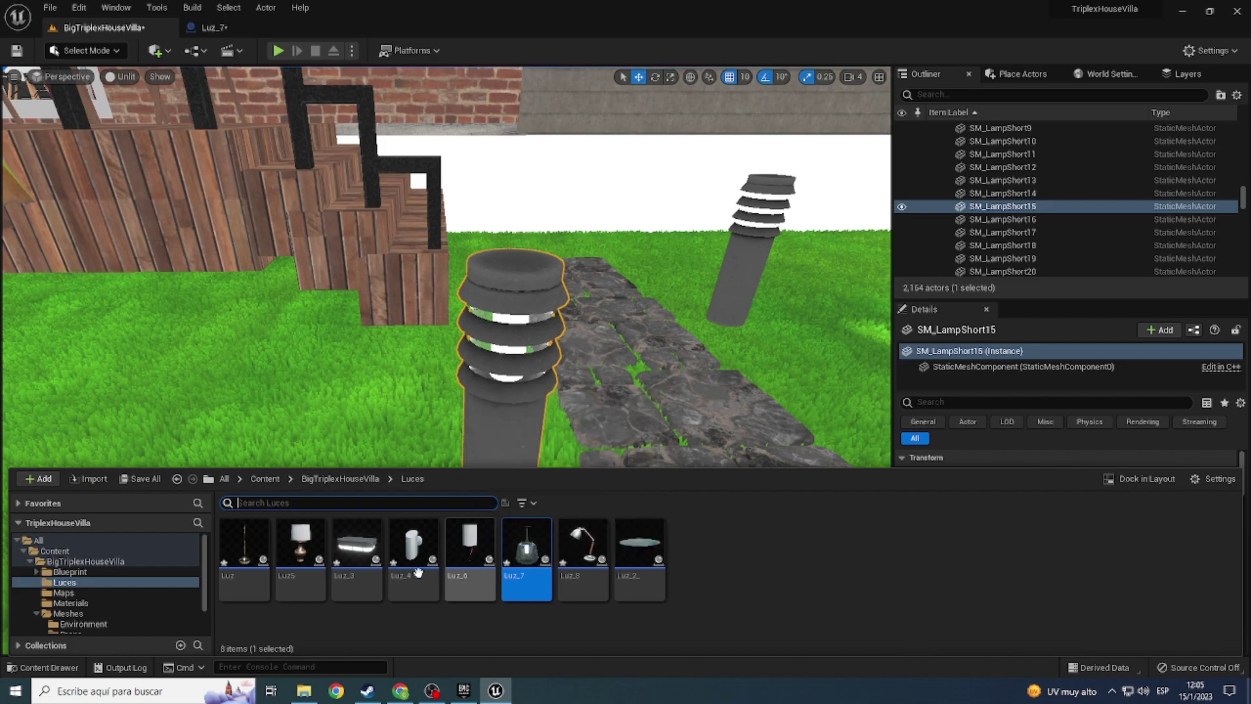
Step: Duplicate the Luz5 blueprint as Luz9 and open it for editing
right_click(306, 554)
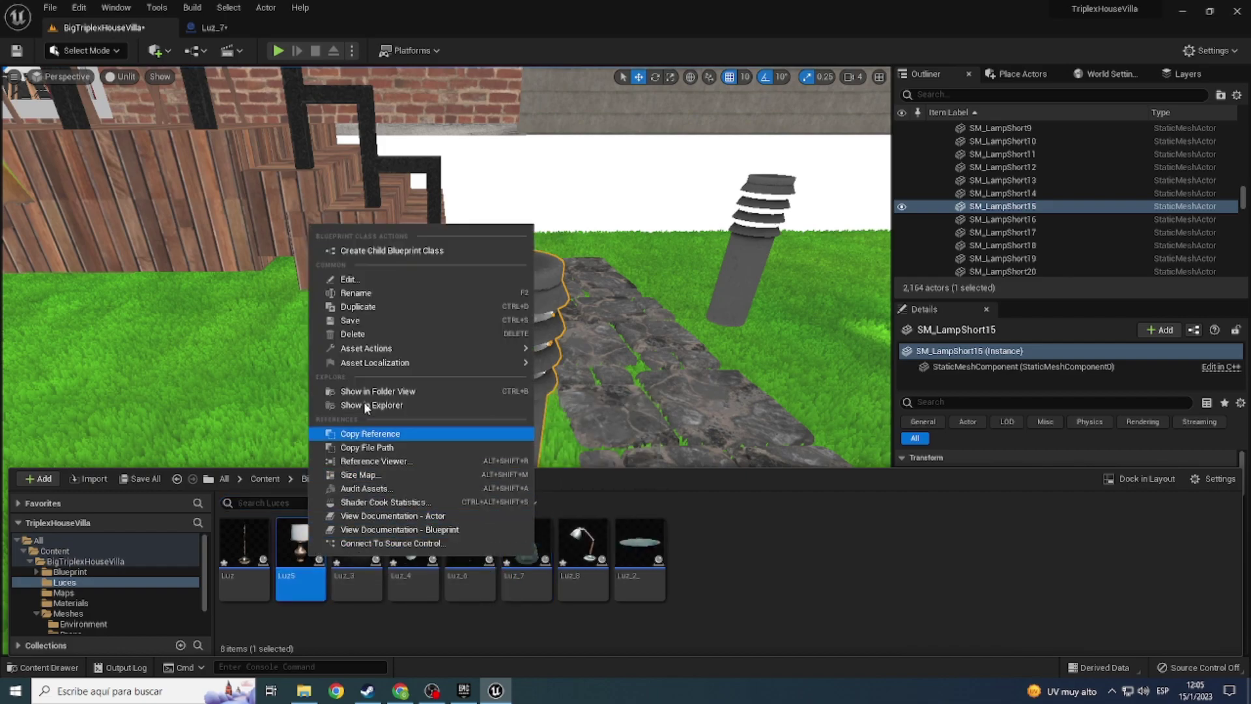
left_click(378, 307)
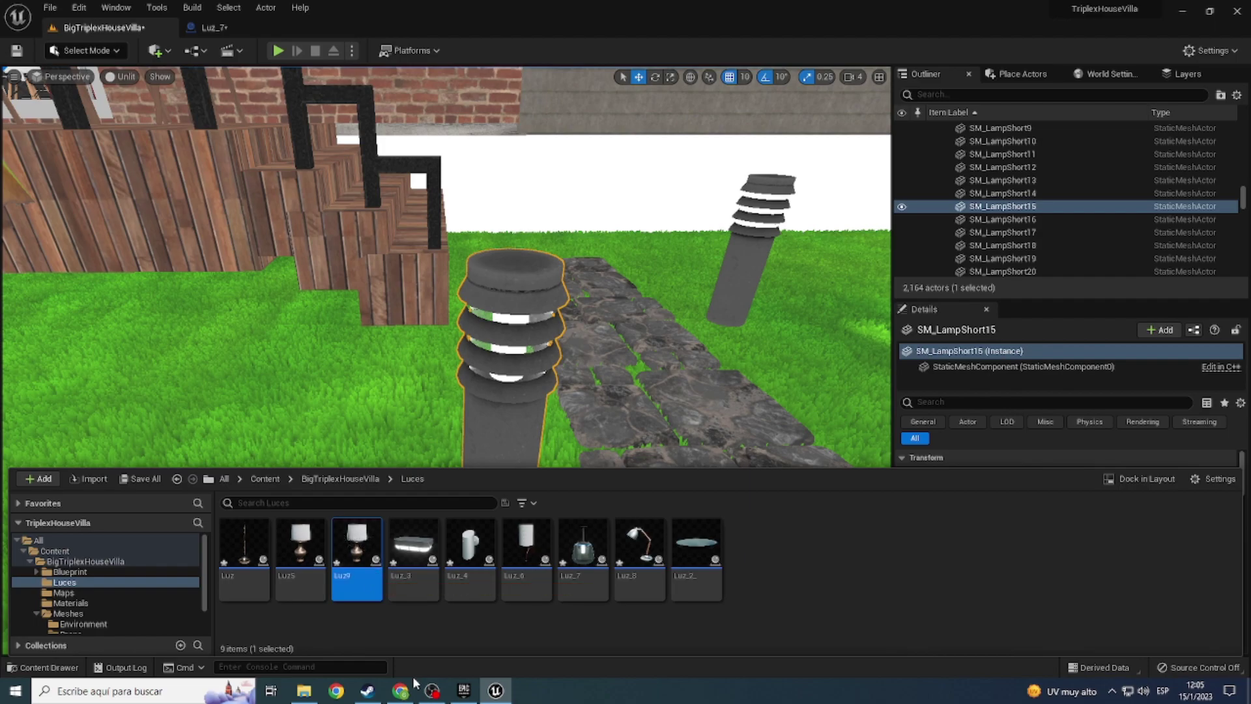
double_click(340, 550)
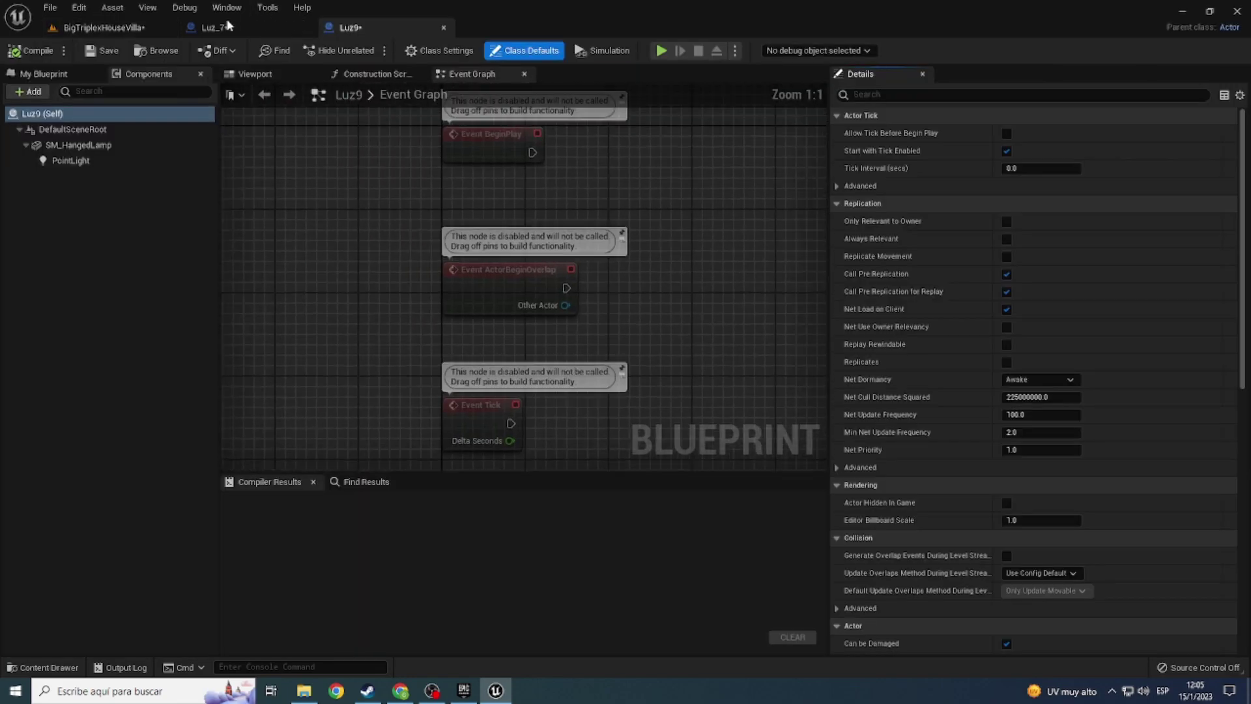
left_click(295, 27)
left_click(305, 28)
left_click(246, 31)
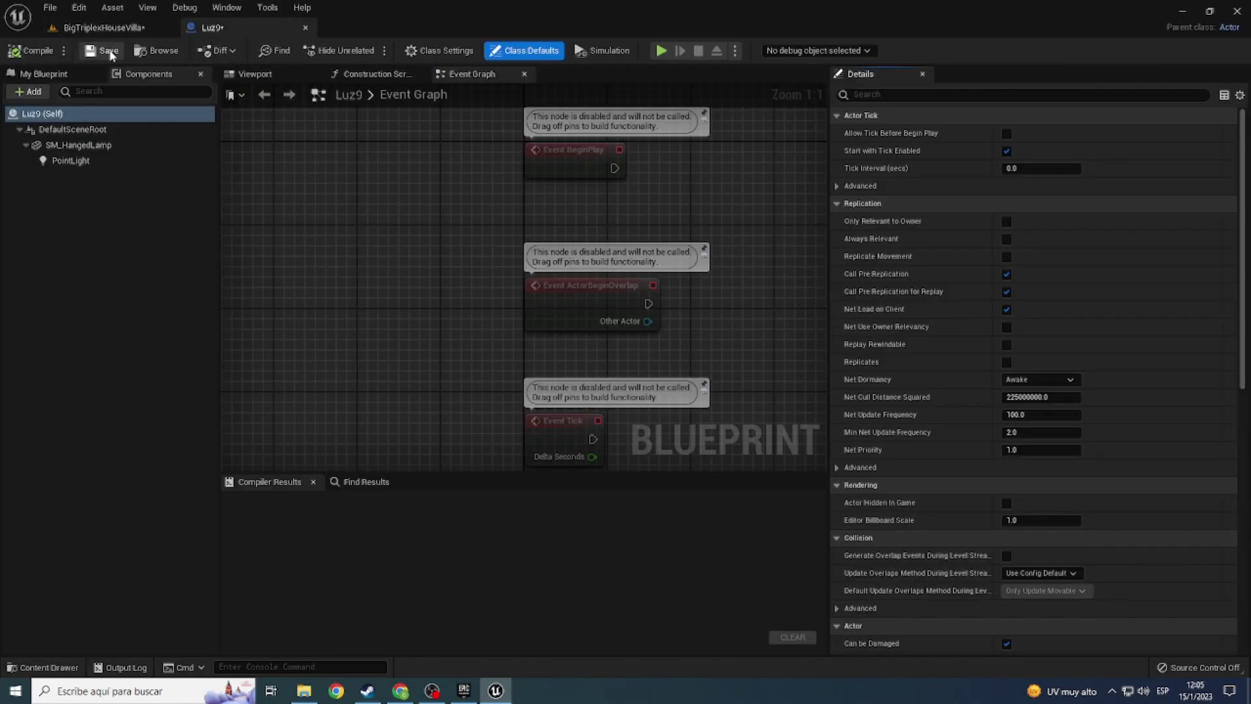
Step: Set Luz9's lamp mesh to SM_LampShort and compile the blueprint
left_click(101, 28)
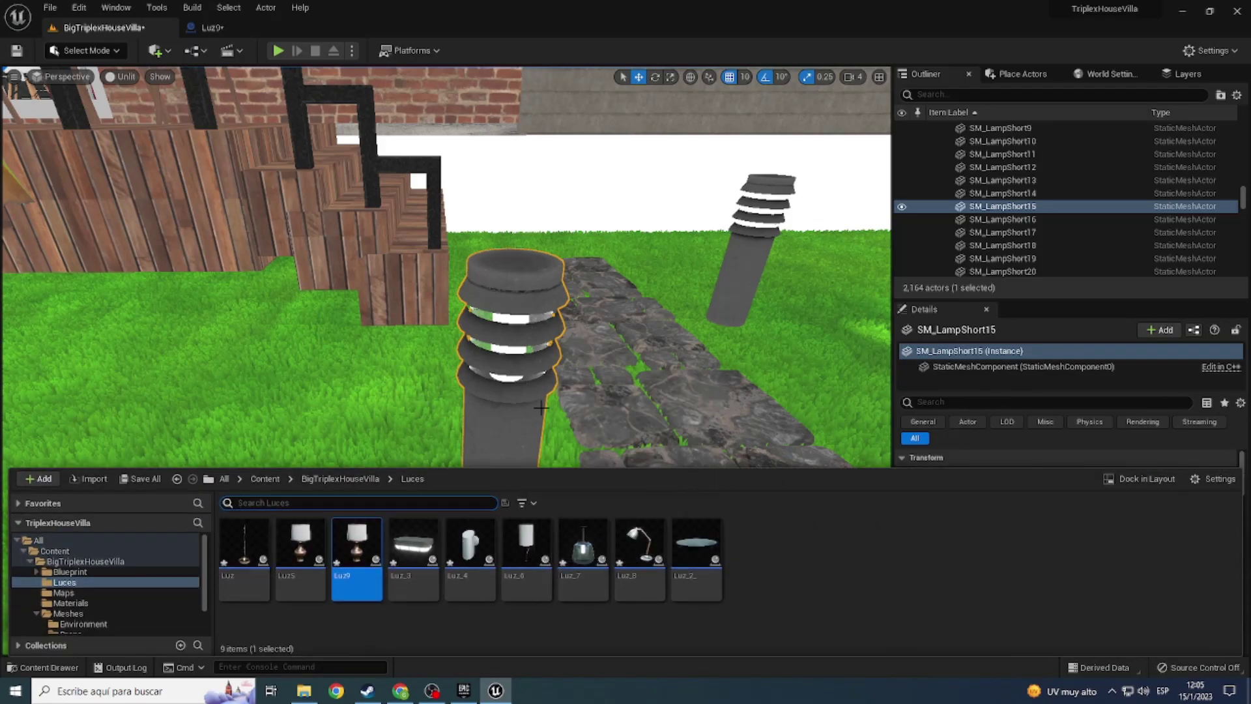
left_click(1187, 576)
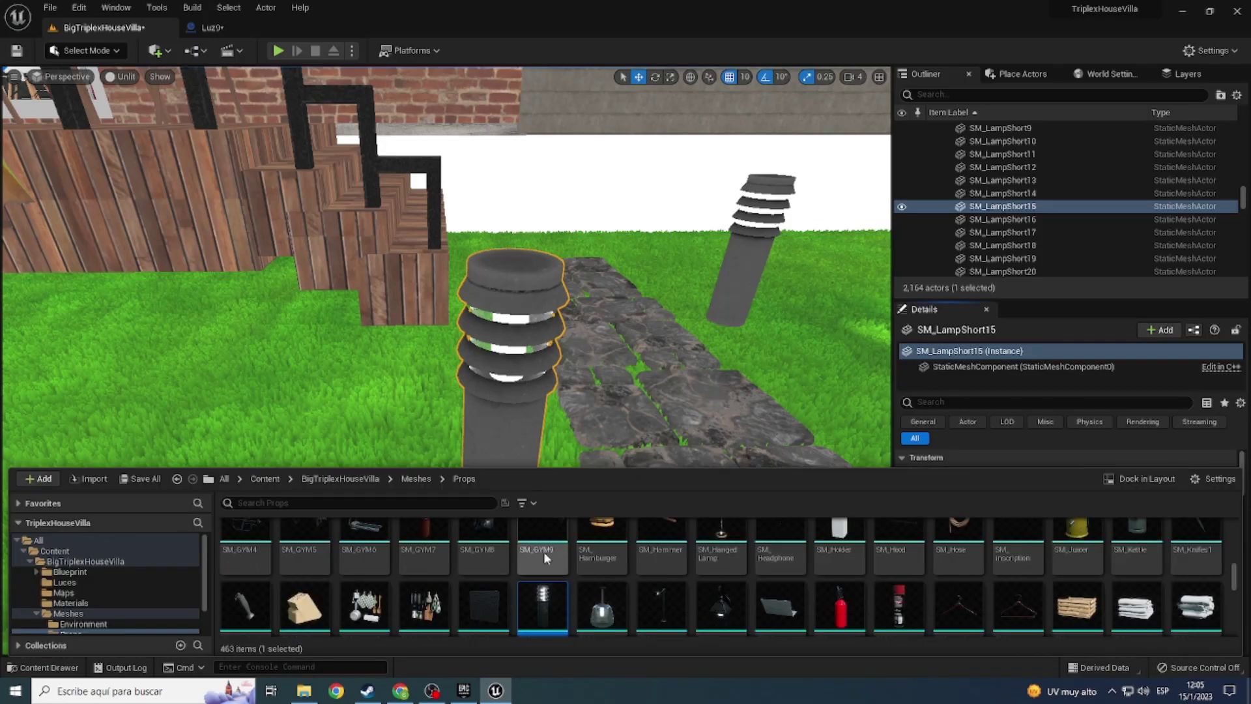
left_click(213, 33)
left_click(74, 145)
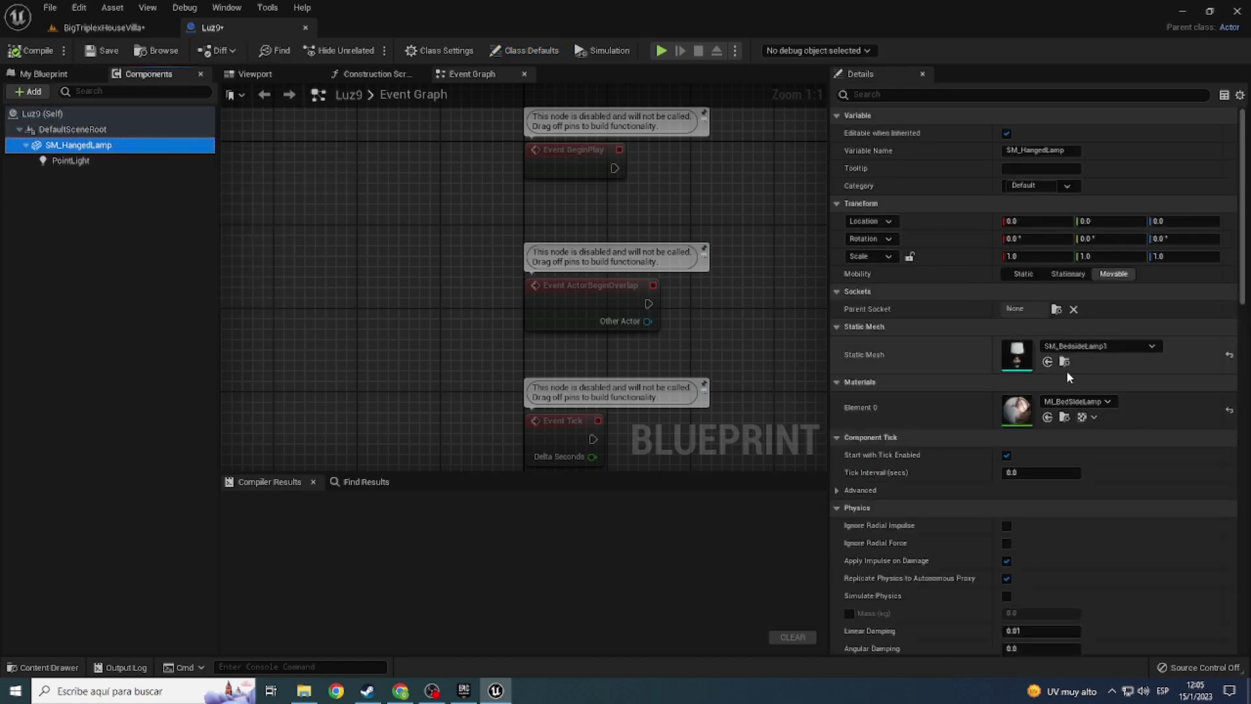
left_click(250, 75)
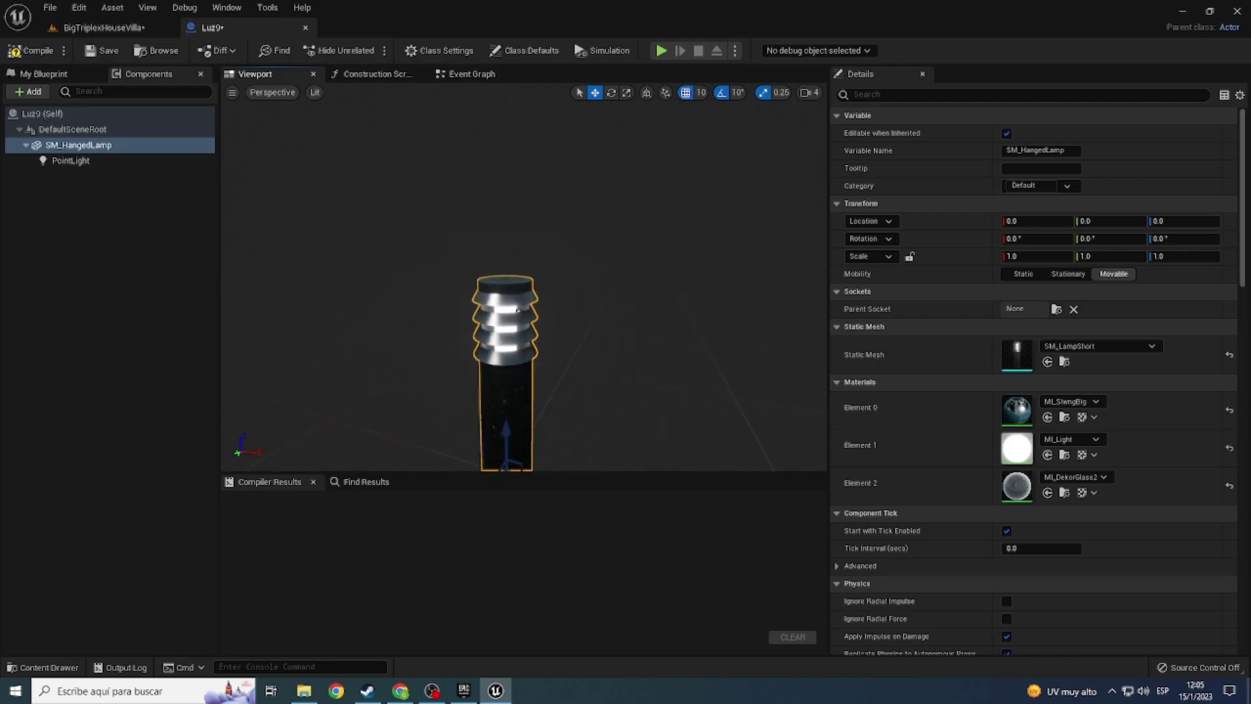
left_click(58, 52)
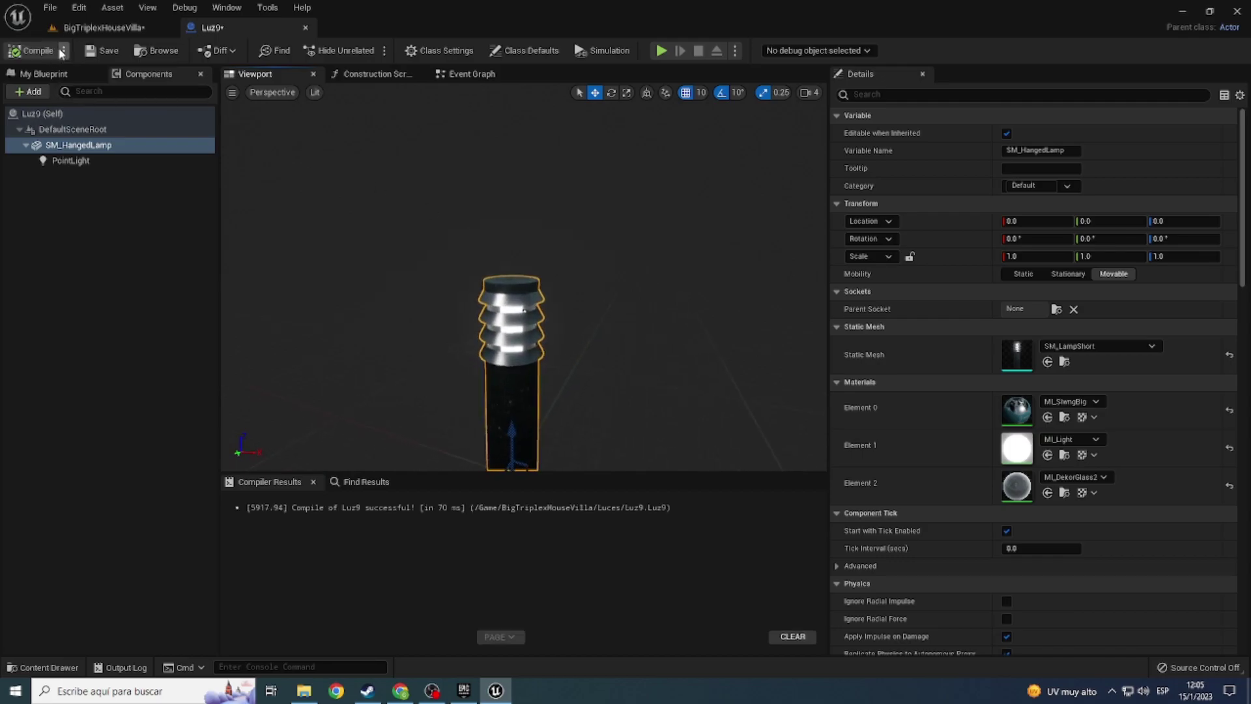
left_click(103, 28)
key("ctrl+space")
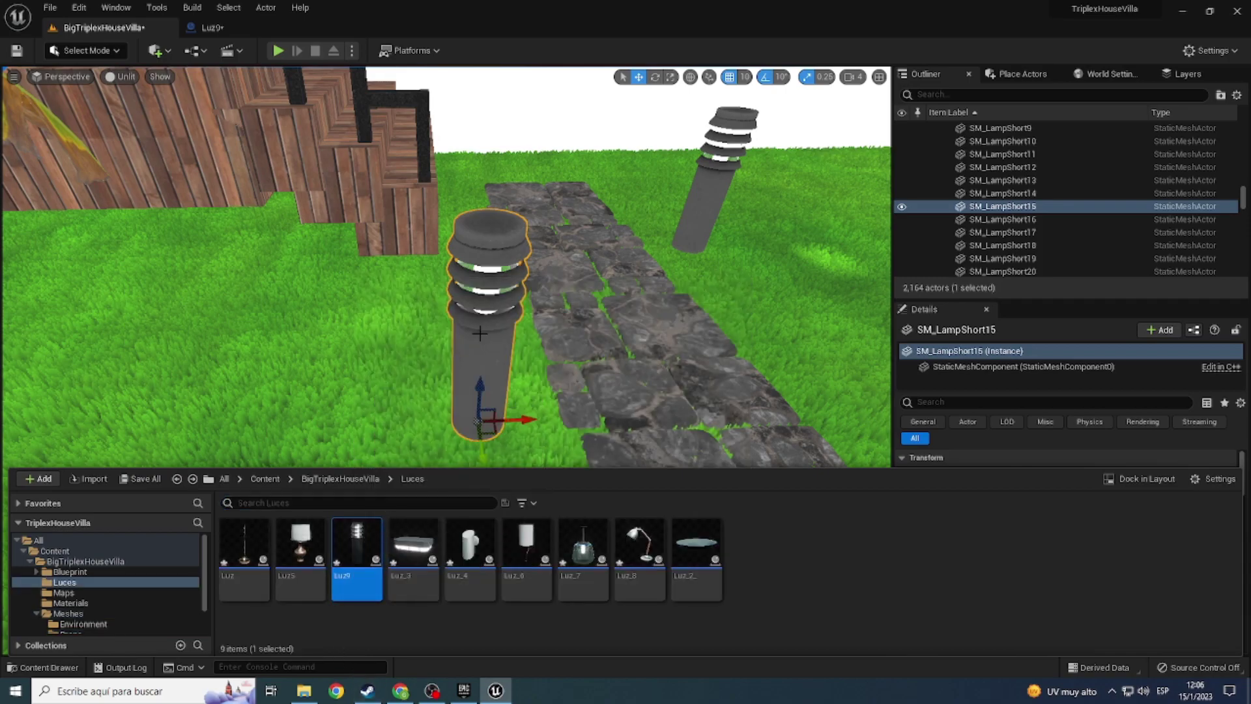
Step: Replace the garden bollard with Luz9 and switch the viewport back to Lit
right_click(483, 311)
mouse_move(571, 394)
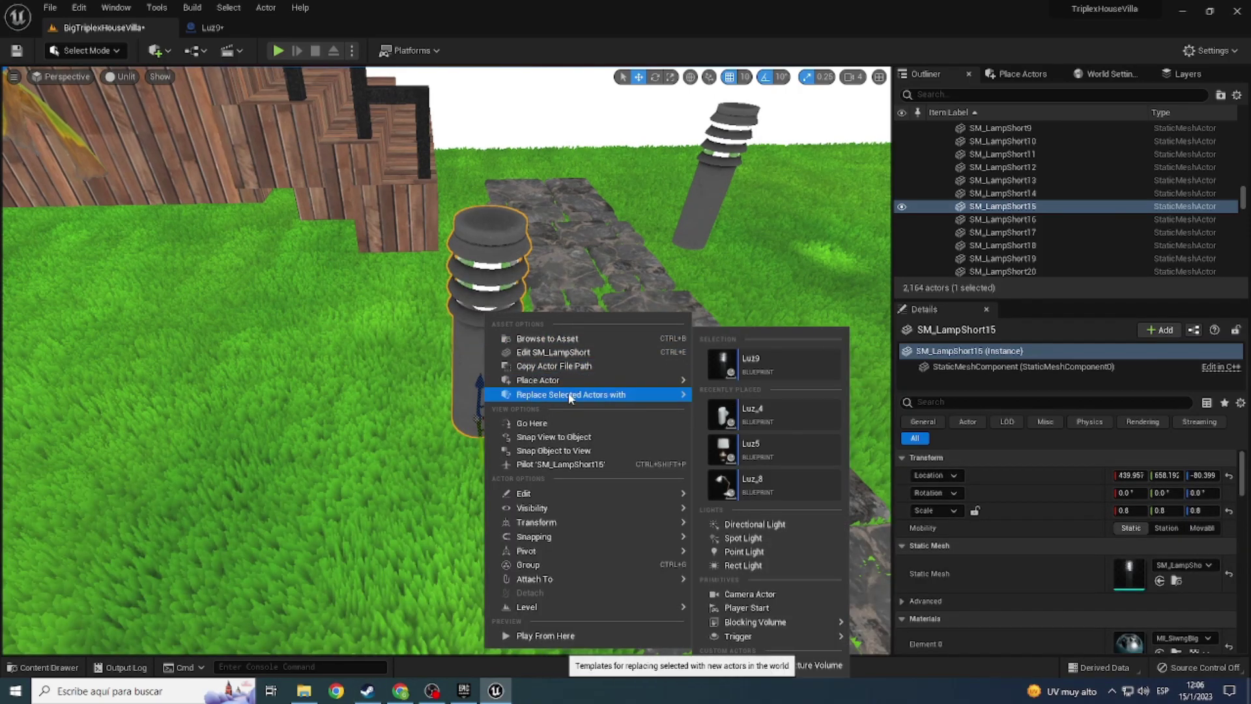
left_click(745, 357)
left_click(123, 76)
left_click(131, 111)
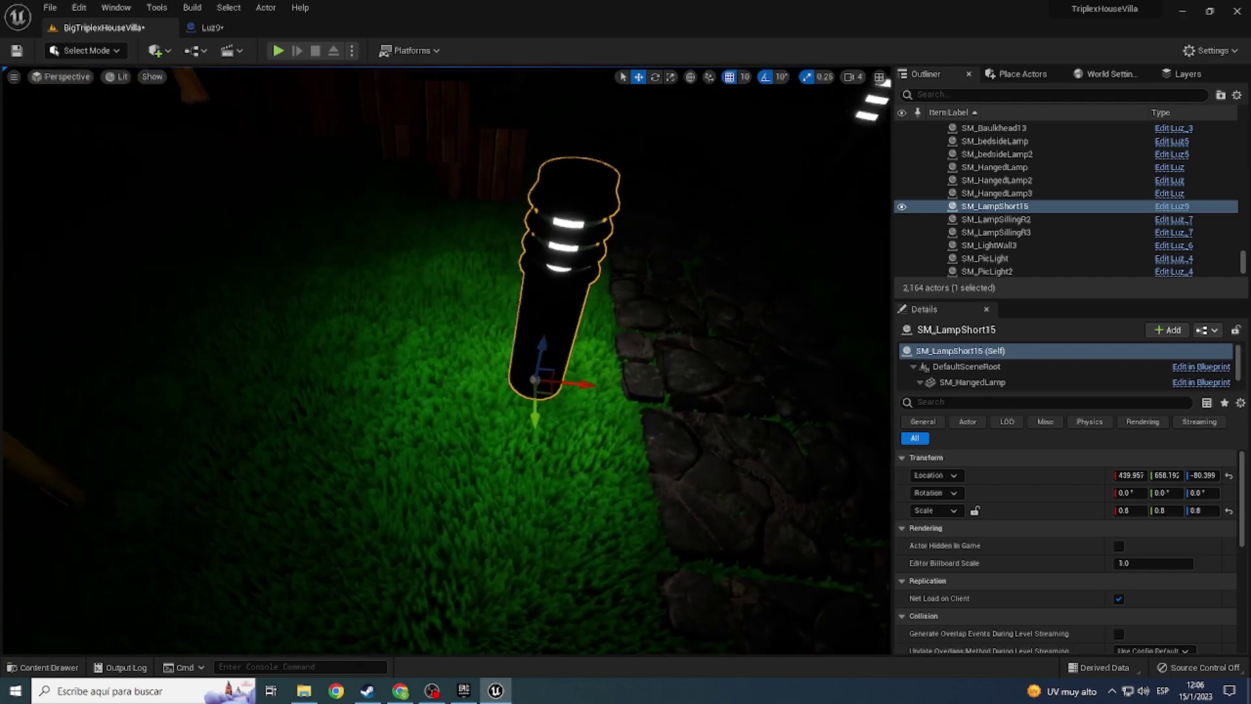
right_click_drag(445, 326, 445, 391)
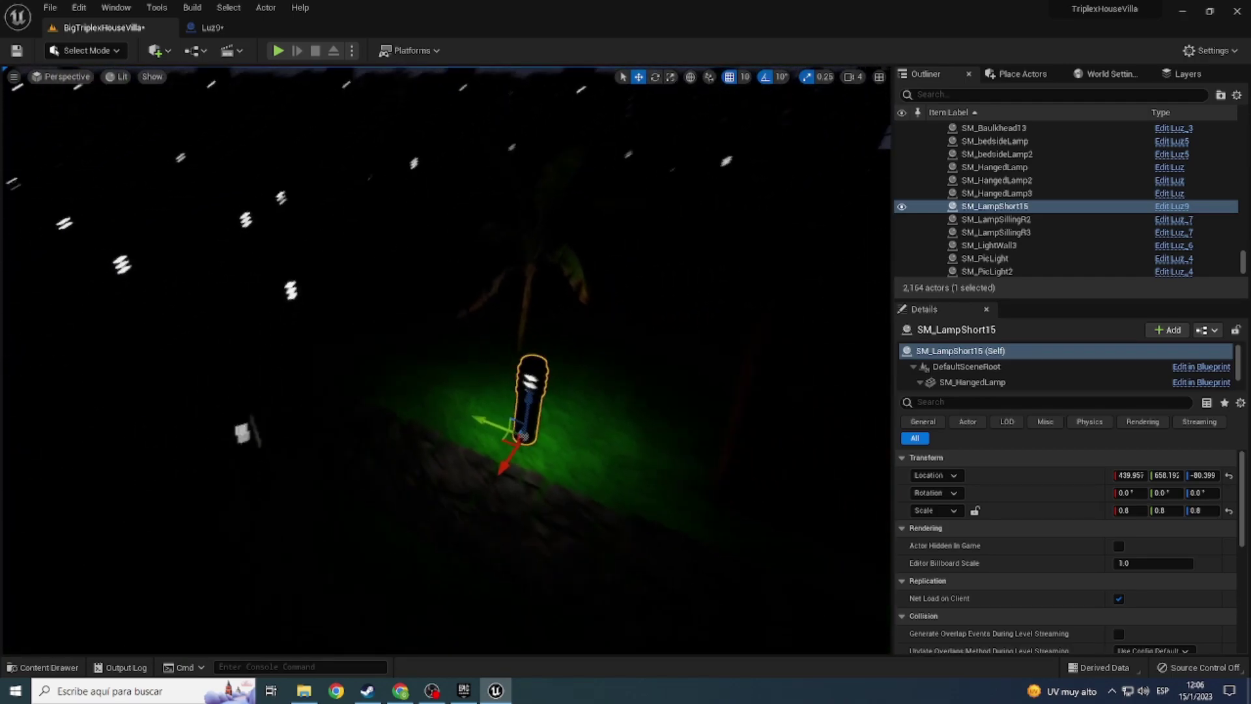
Step: Raise Luz9's point light to height 90 and check the lamp in the level
left_click(234, 33)
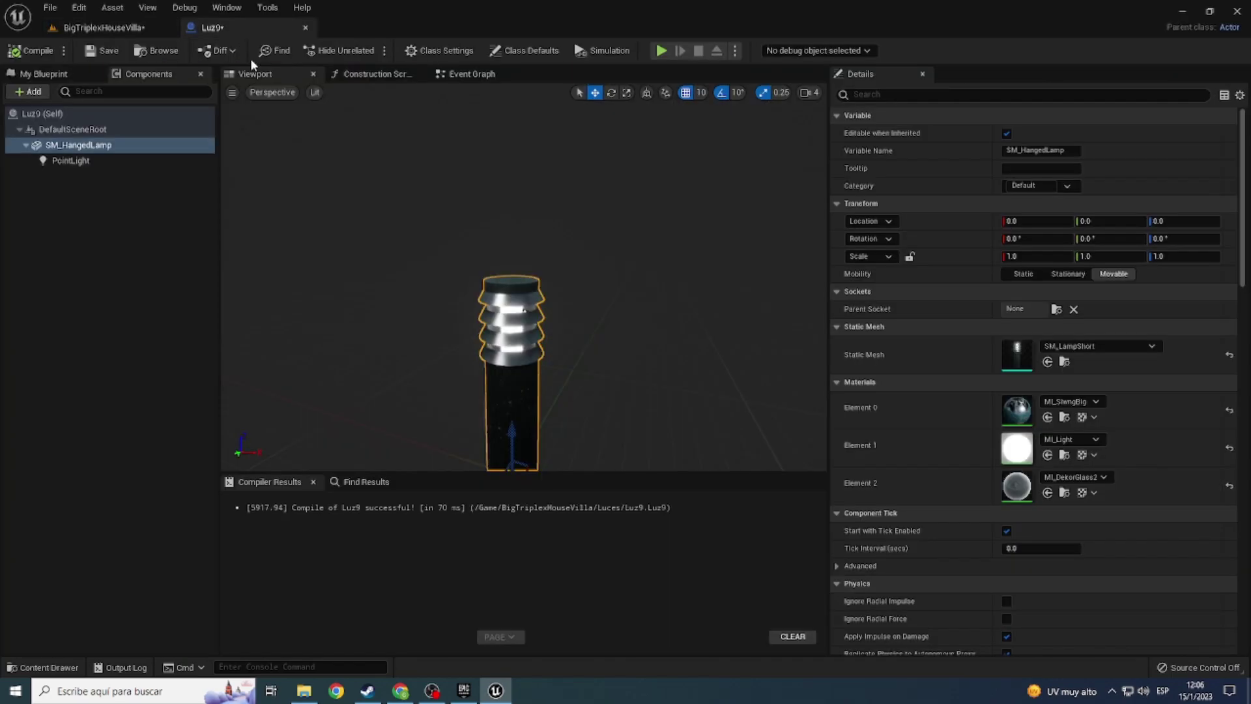
left_click(118, 159)
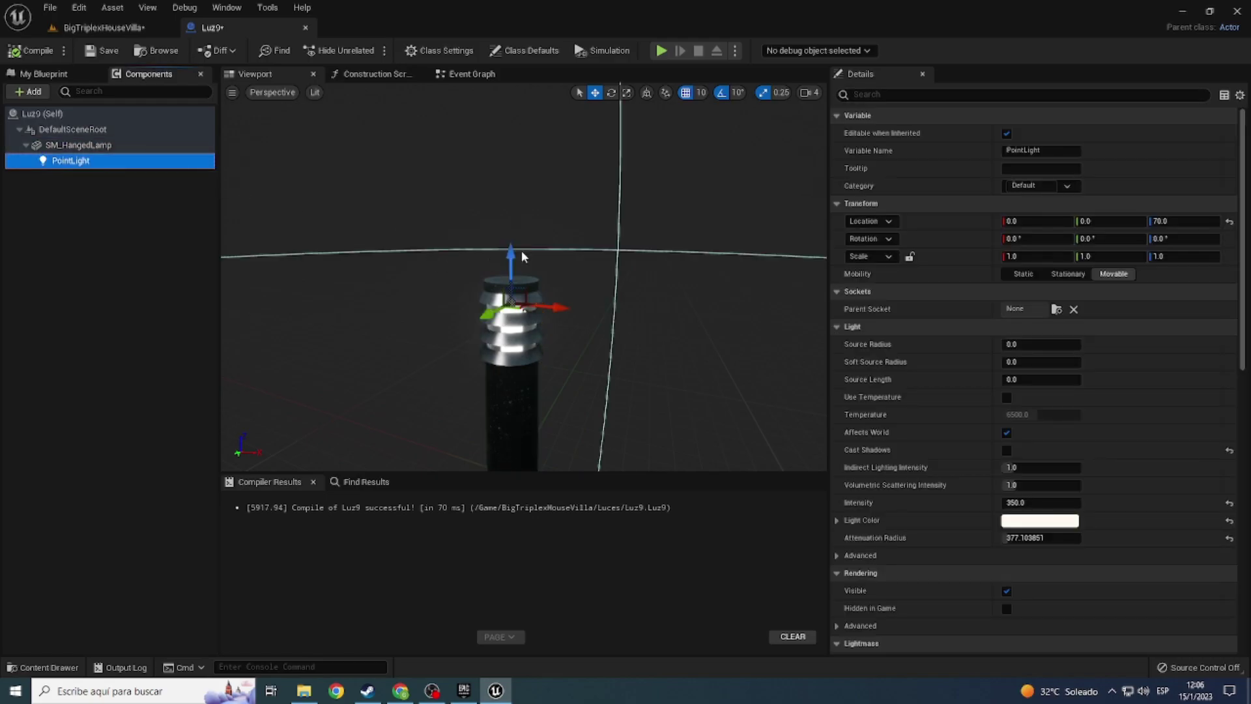
left_click_drag(509, 251, 511, 227)
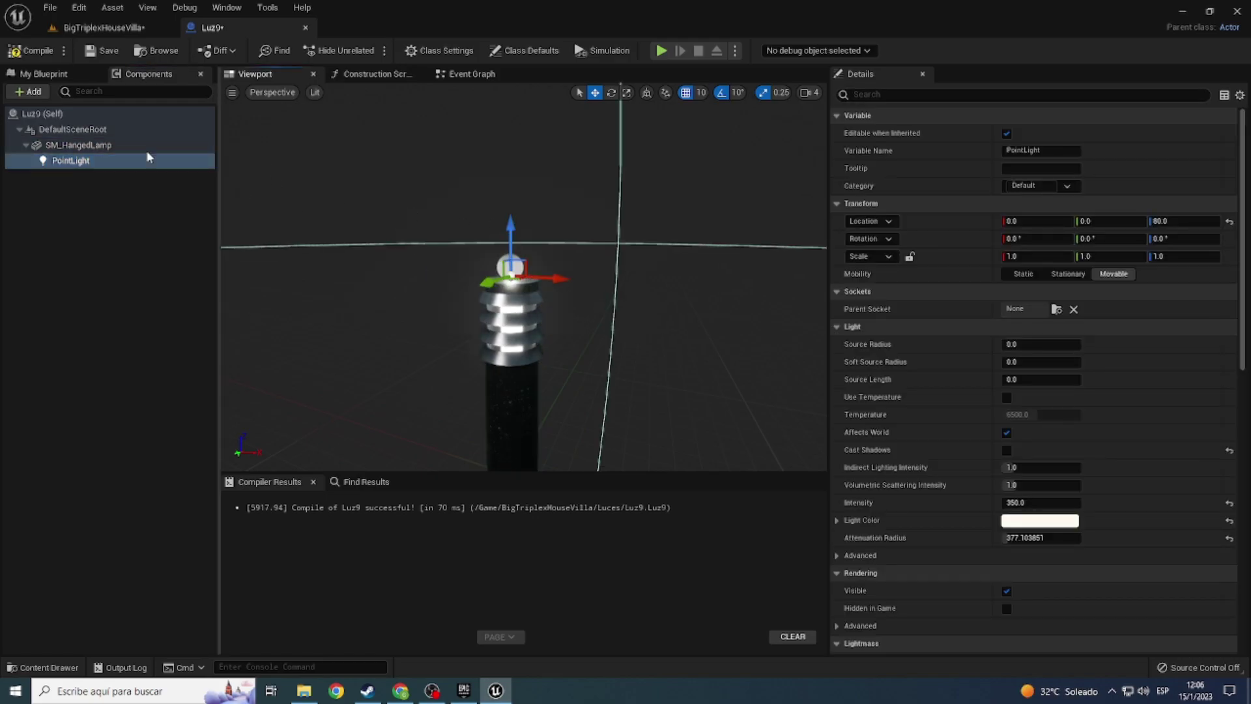
left_click(101, 28)
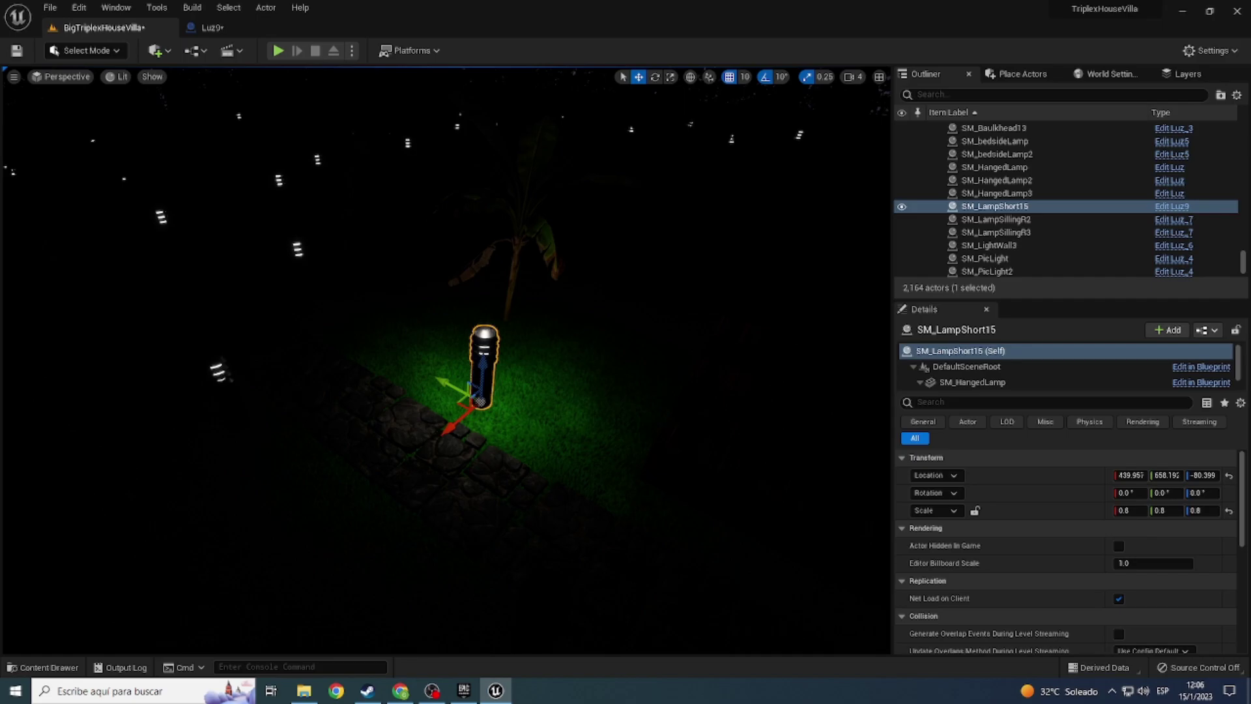
left_click(213, 27)
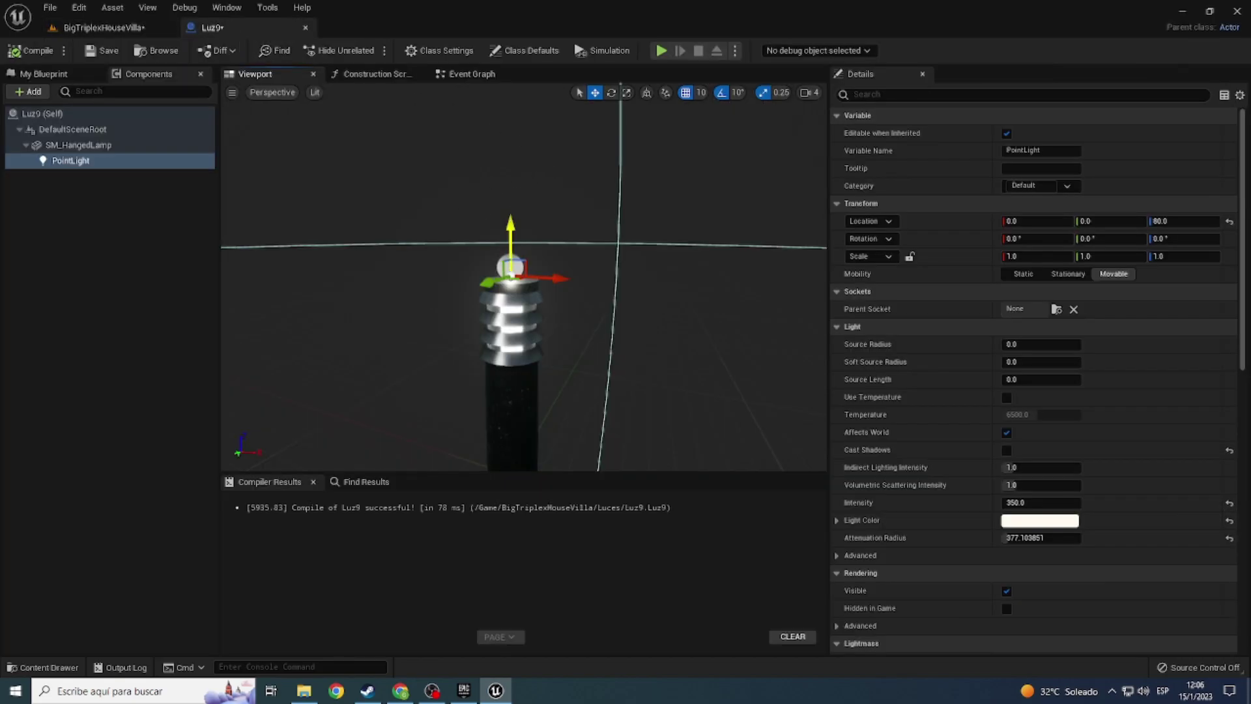
left_click_drag(511, 221, 511, 194)
left_click(99, 29)
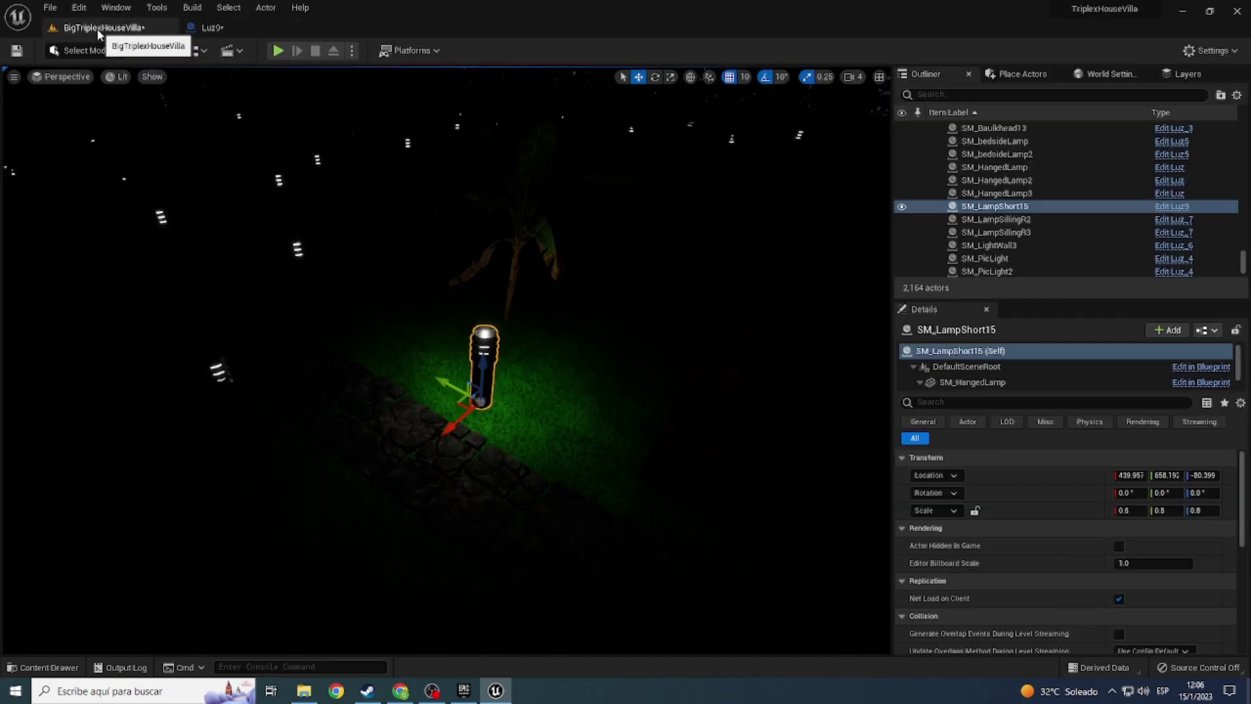
key("f")
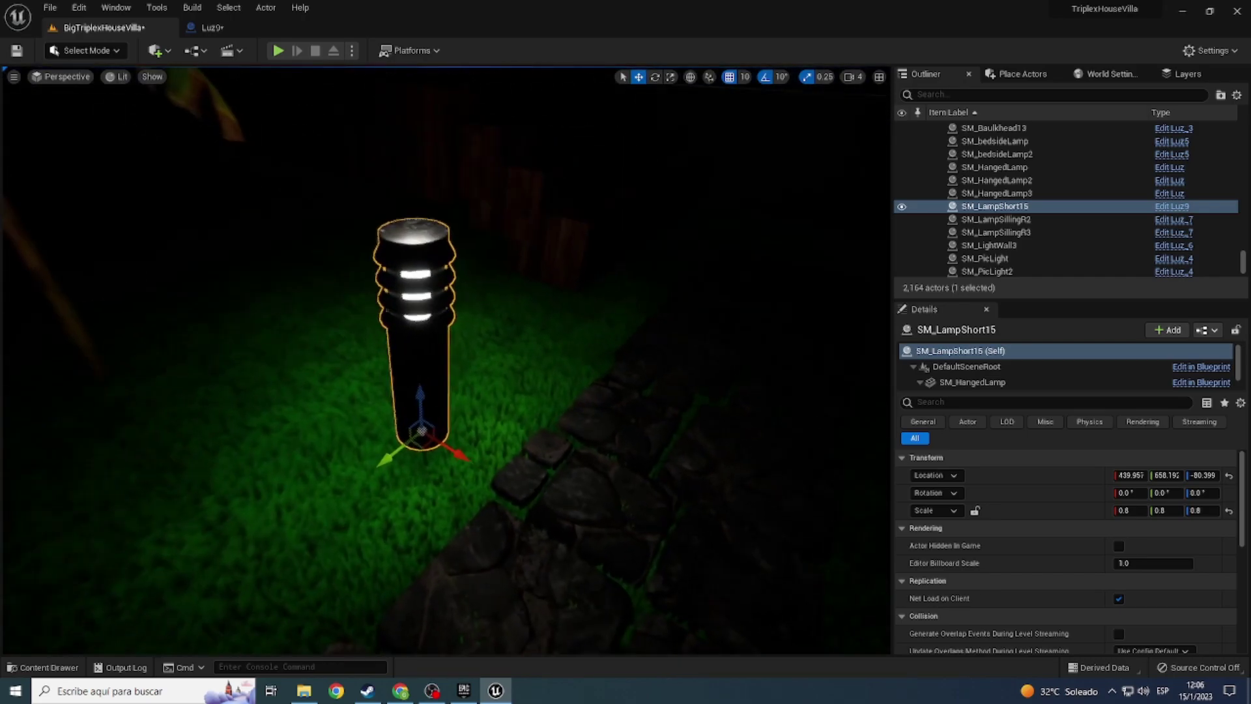
scroll(272, 91, "down", 5)
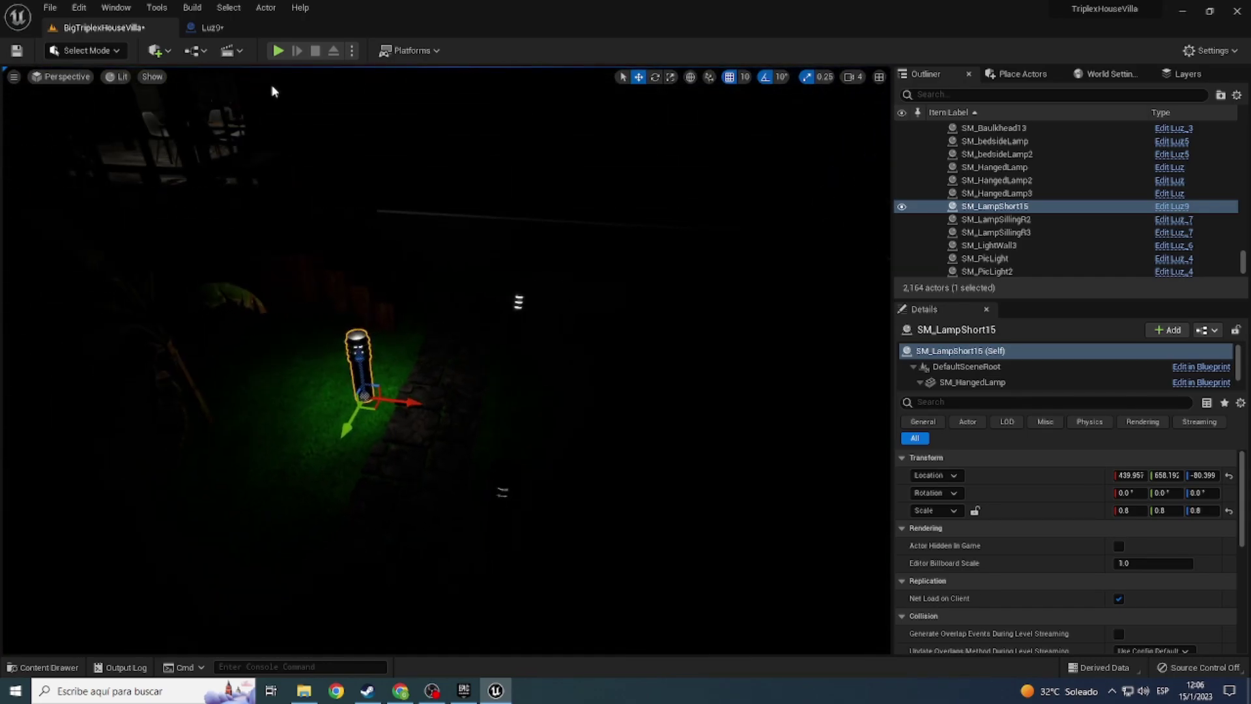
Step: Set the point light's attenuation radius to 1000 and check the result in the level
left_click(218, 30)
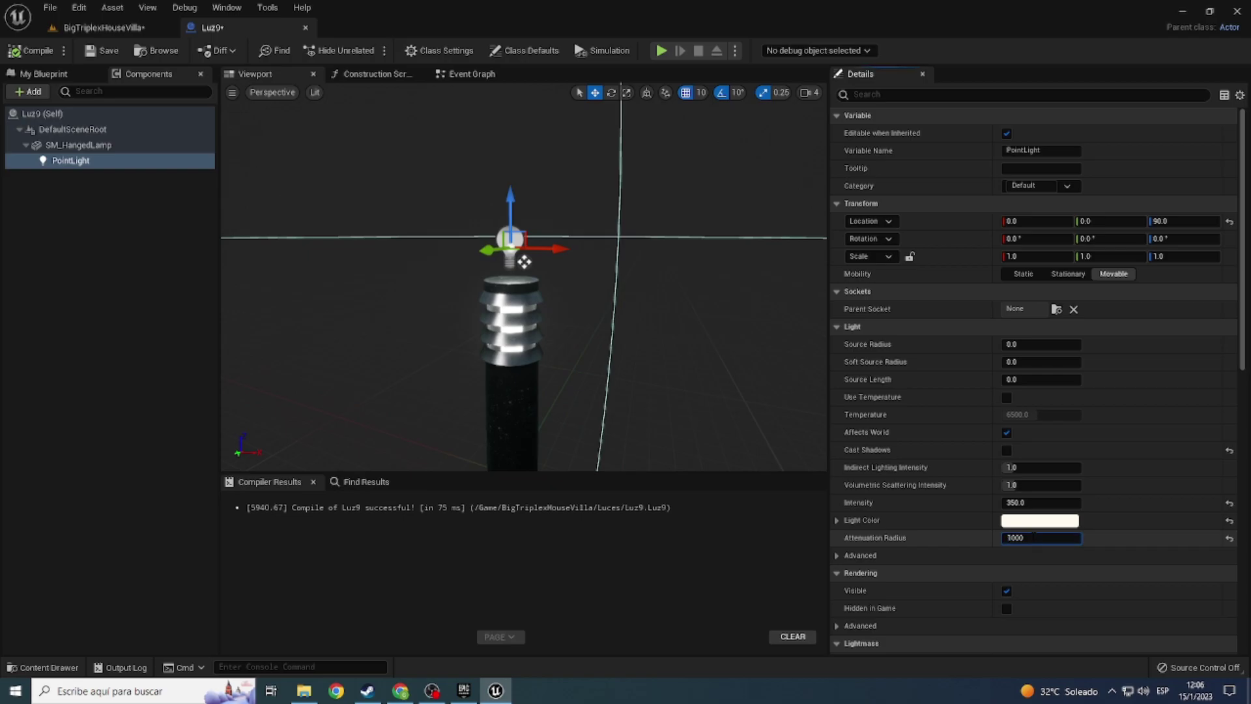
key("Return")
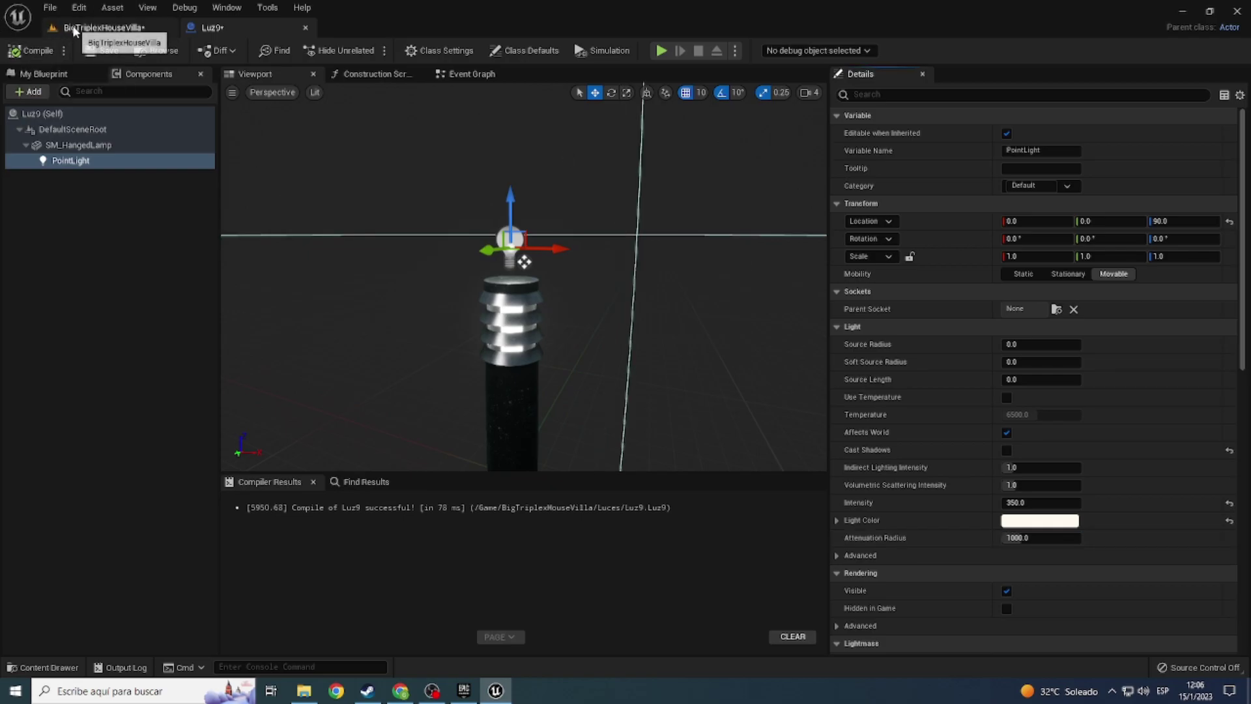
left_click(74, 31)
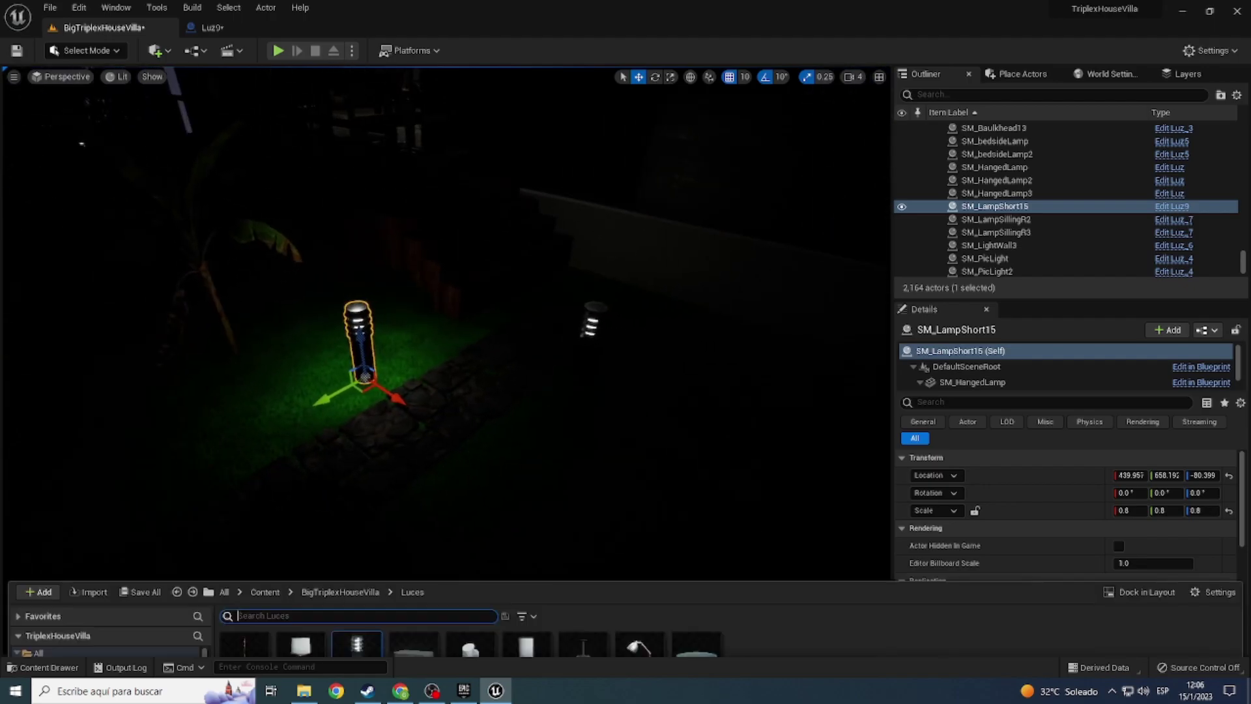
right_click(593, 341)
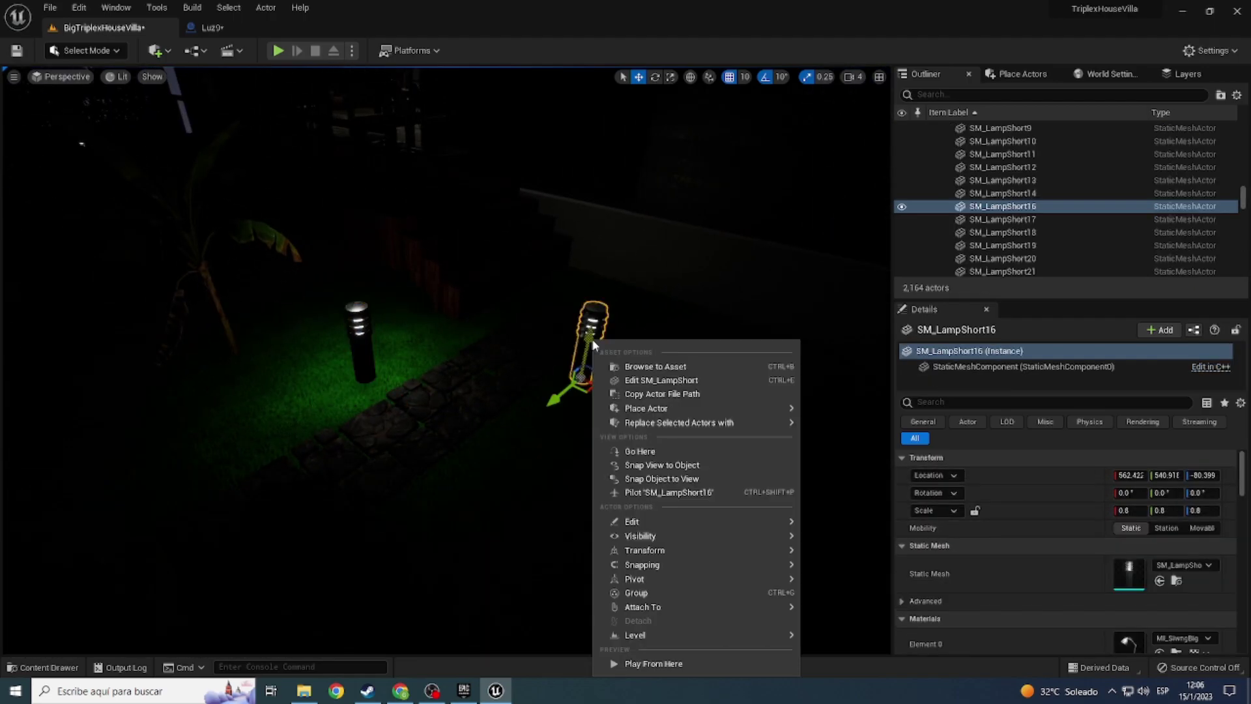
right_click_drag(596, 326, 596, 326)
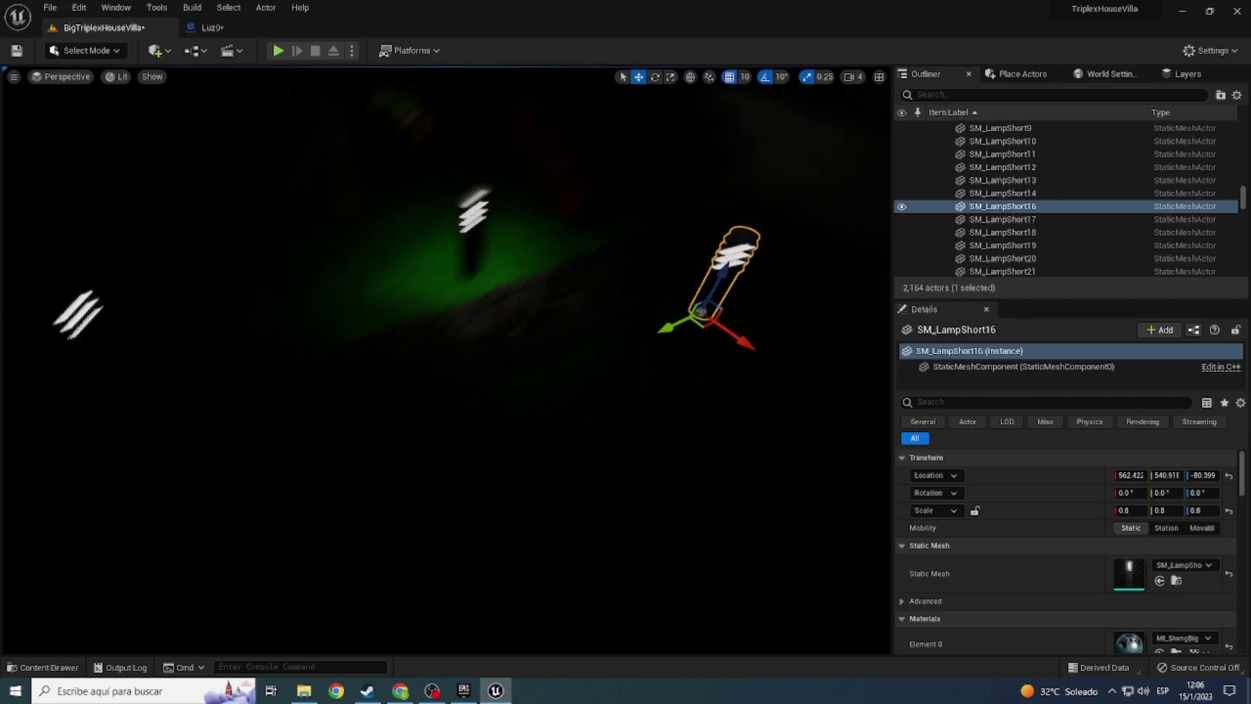
Step: Switch to Unlit and start multi-selecting the short SM_LampShort garden lamp posts
left_click(117, 78)
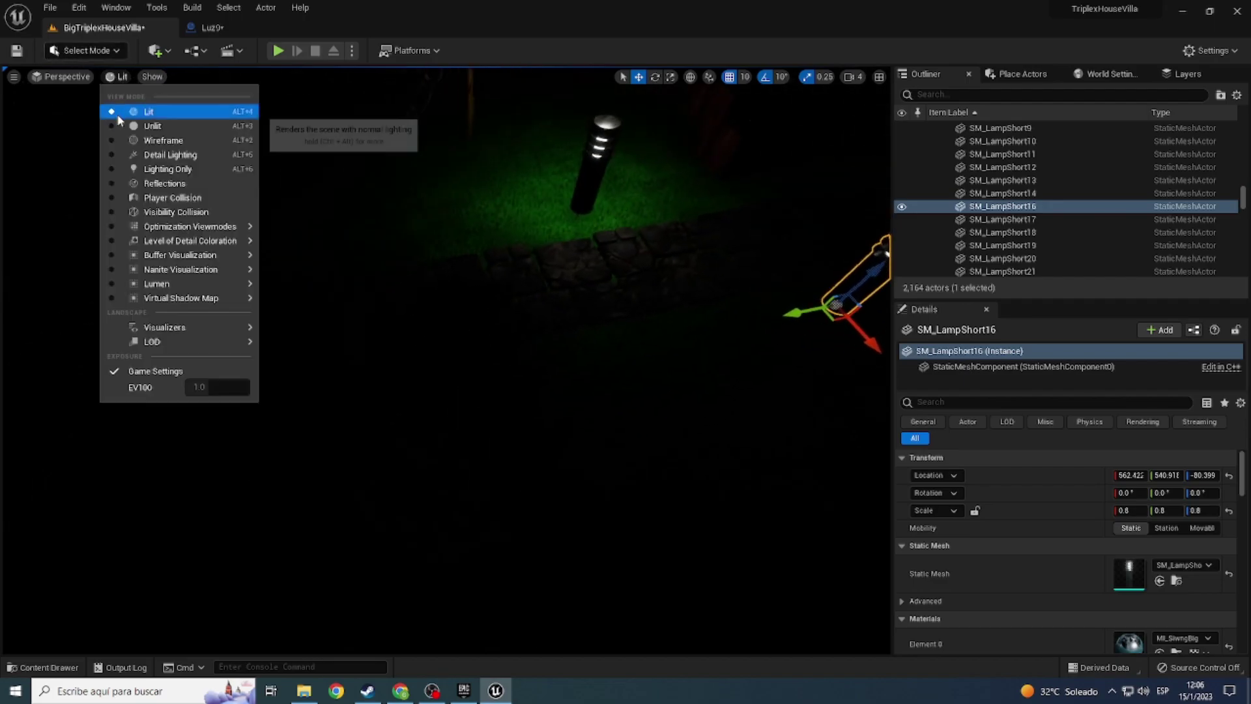
left_click(153, 125)
right_click_drag(445, 377, 445, 376)
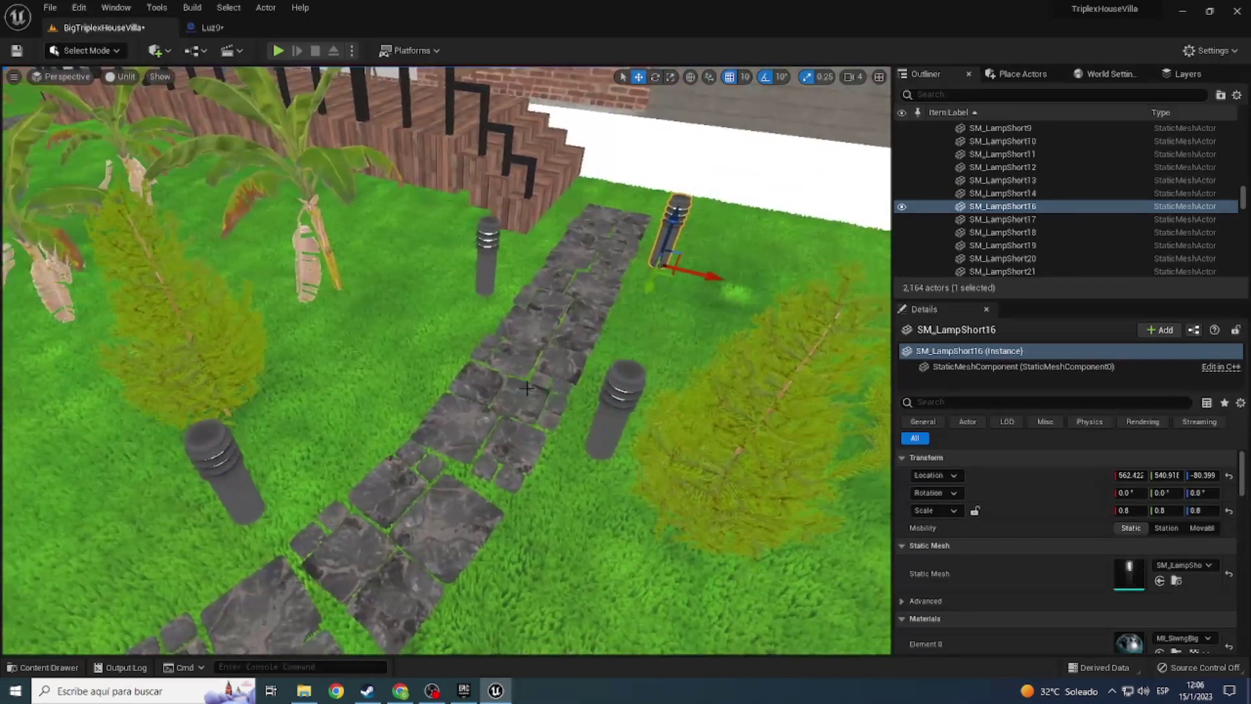
left_click(624, 400, "ctrl")
right_click_drag(222, 467, 222, 468)
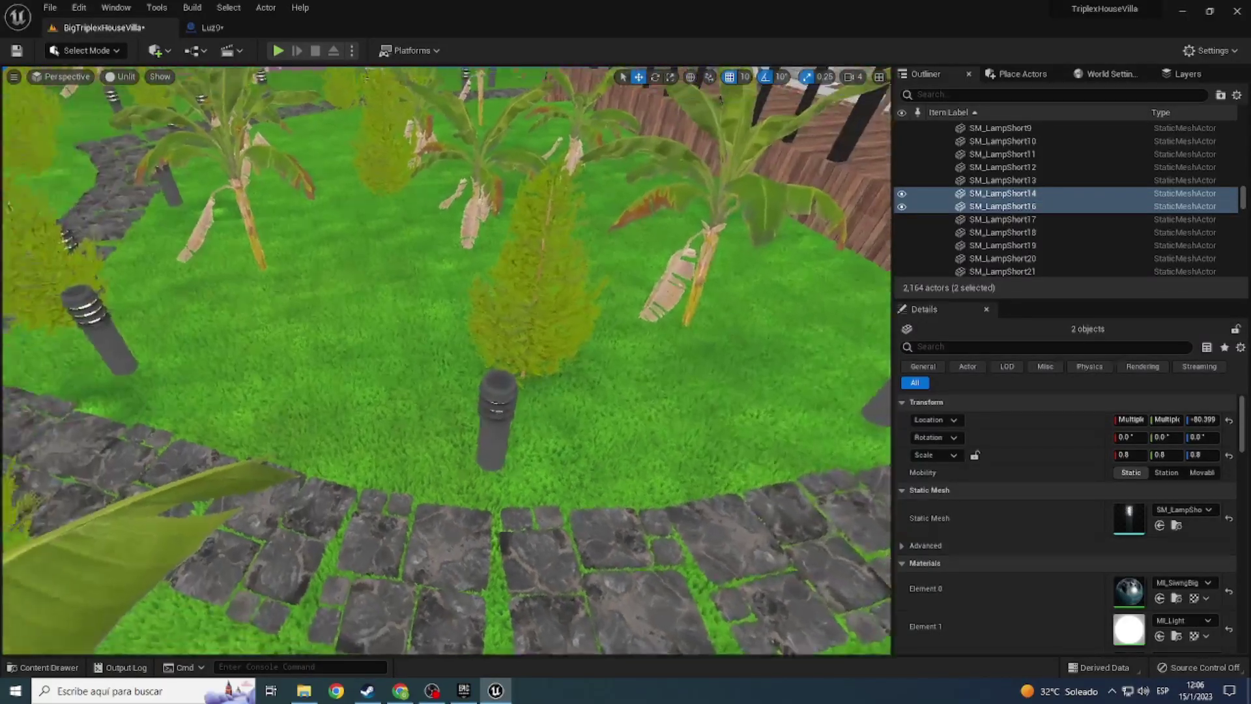
left_click(609, 467, "ctrl")
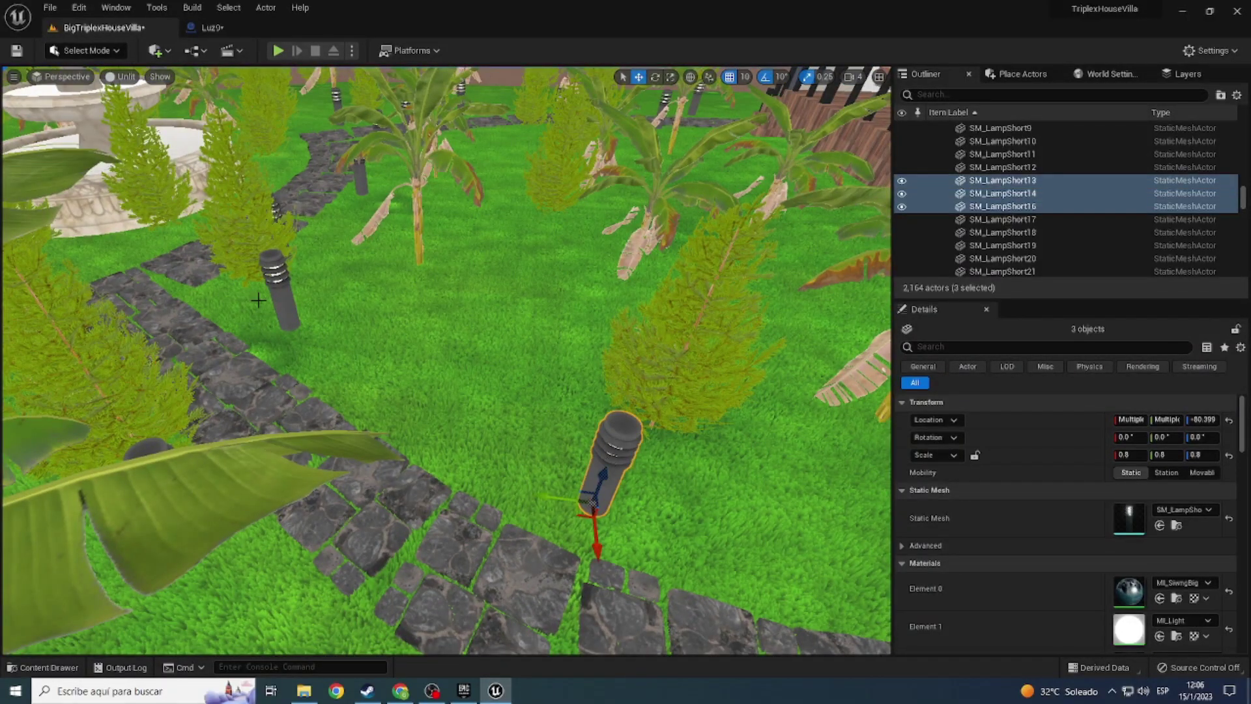
left_click(272, 295, "ctrl")
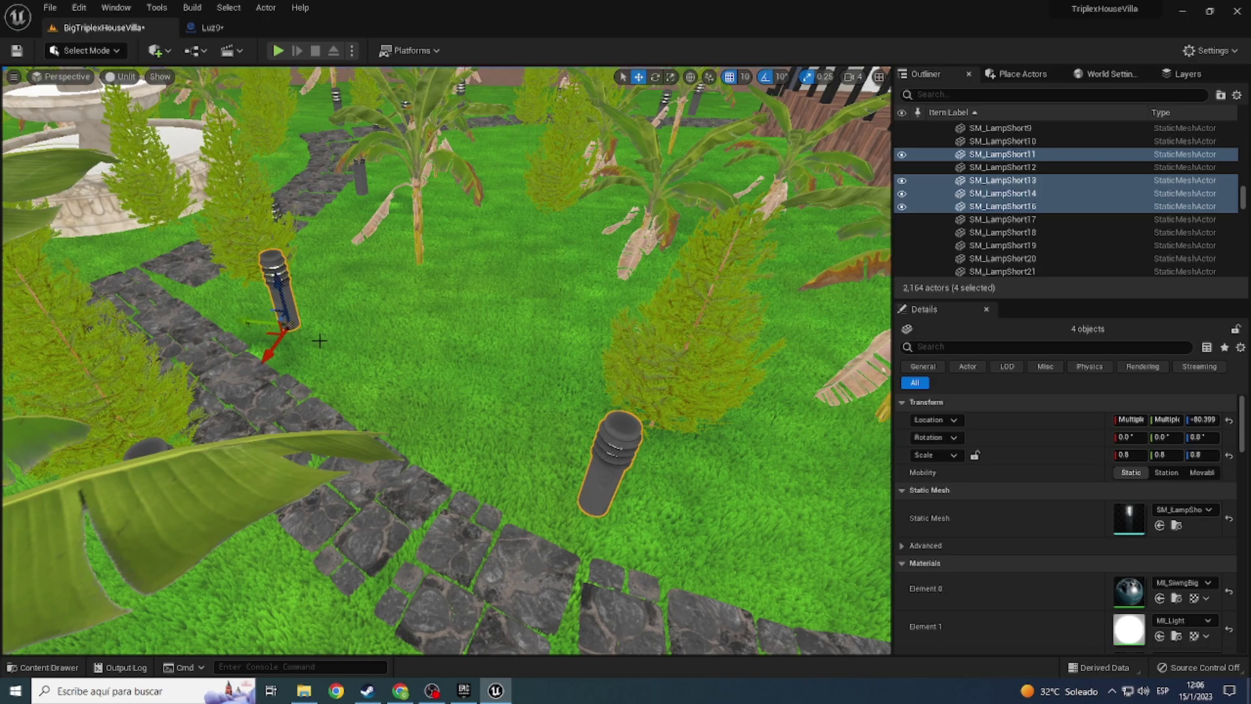
right_click_drag(445, 330, 468, 348)
left_click(549, 354)
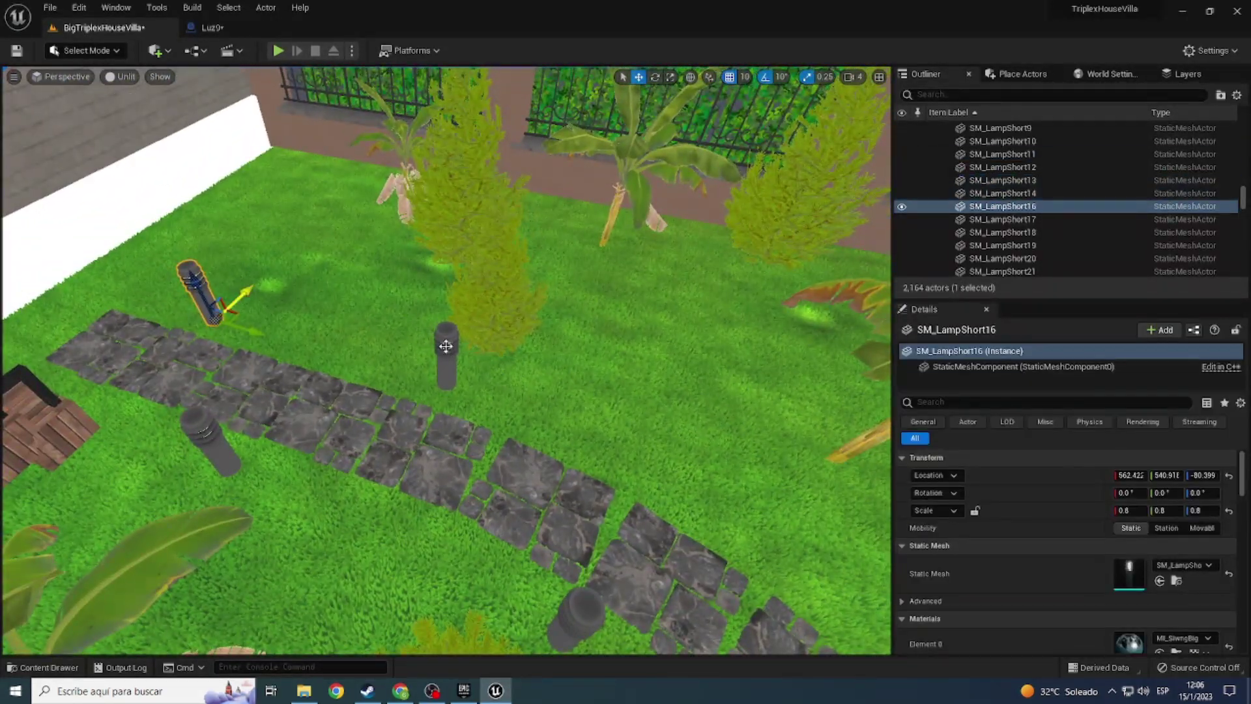
left_click(446, 346, "ctrl")
right_click_drag(504, 394, 503, 394)
left_click(511, 254, "ctrl")
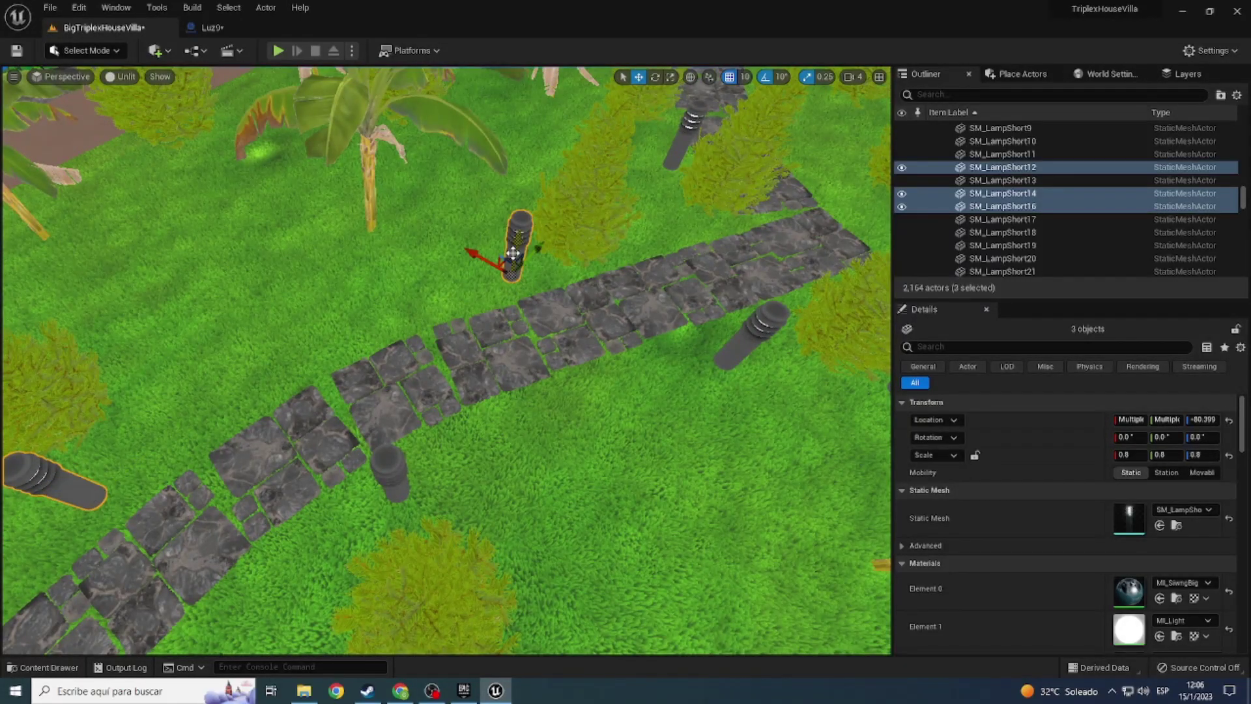
left_click(392, 469, "ctrl")
right_click_drag(392, 469, 392, 469)
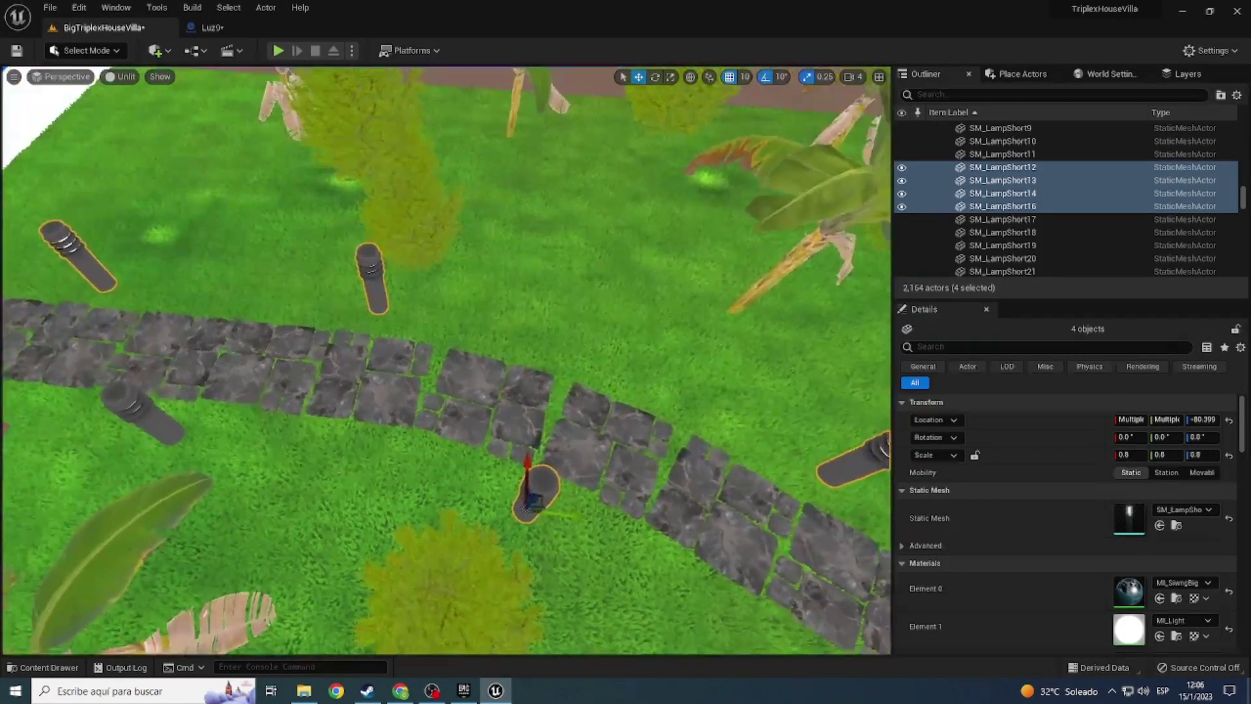
left_click(424, 409, "ctrl")
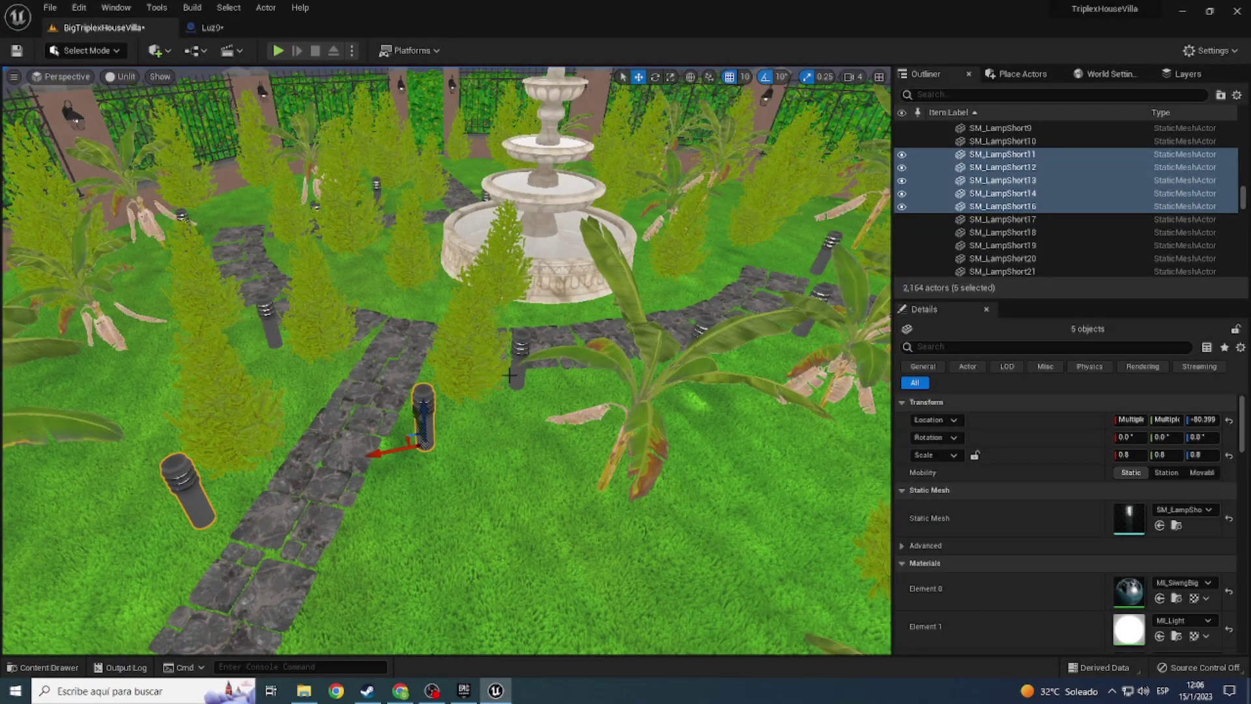
left_click(518, 346, "ctrl")
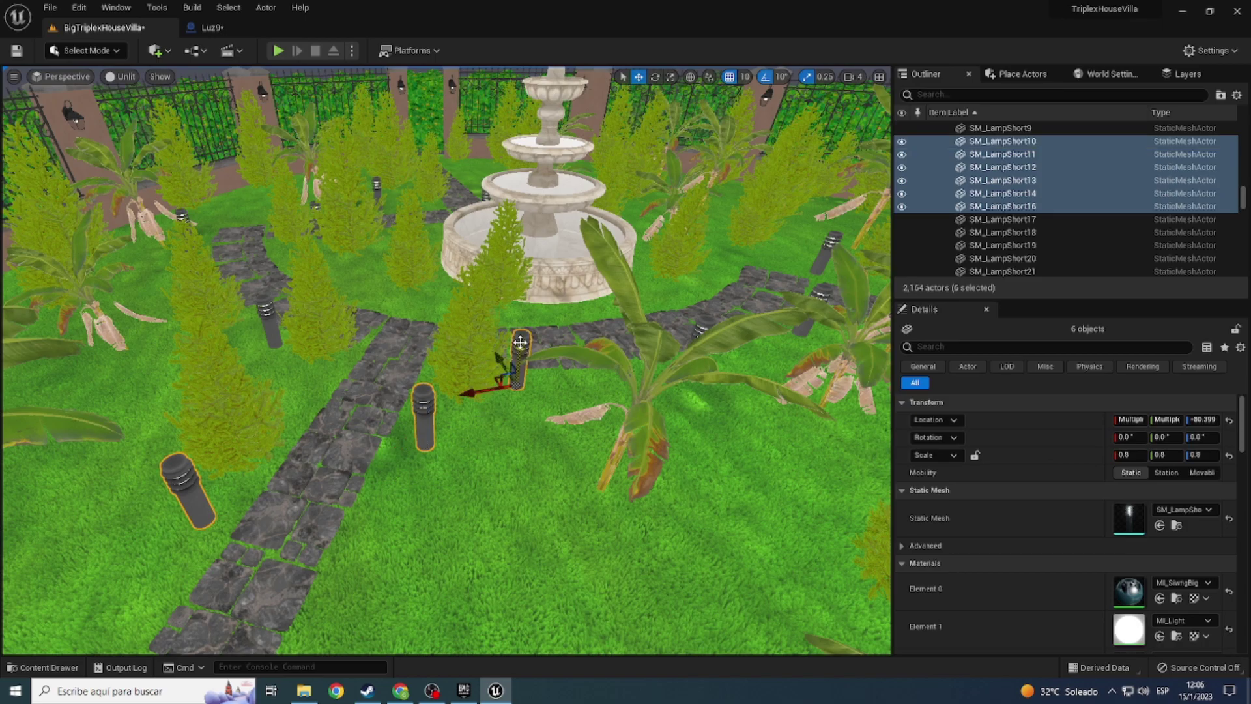
mouse_move(518, 345)
right_mouse_down()
mouse_move(501, 458)
mouse_move(436, 388)
mouse_move(456, 469)
mouse_move(278, 387)
right_mouse_up()
Step: Add the remaining lamp posts, including SM_LampShort7, 5 and 3, until all 21 are selected
left_click(448, 392, "ctrl")
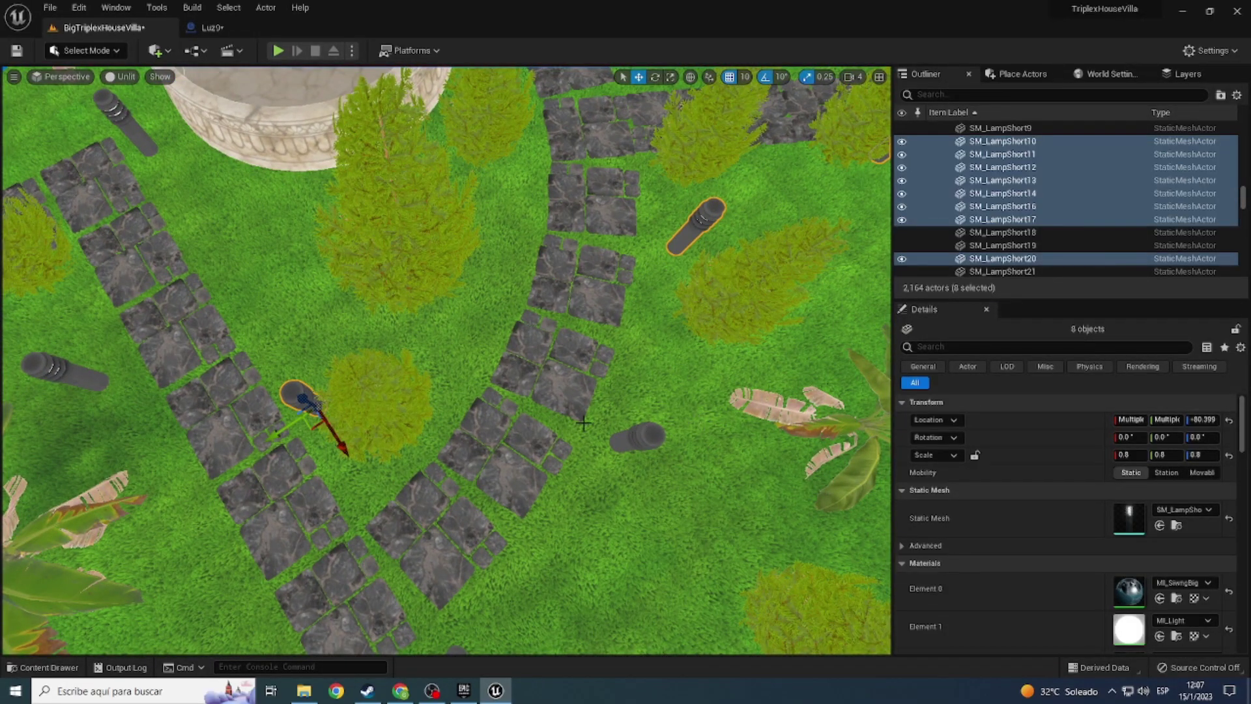
left_click(640, 438, "ctrl")
right_click_drag(639, 438, 368, 443)
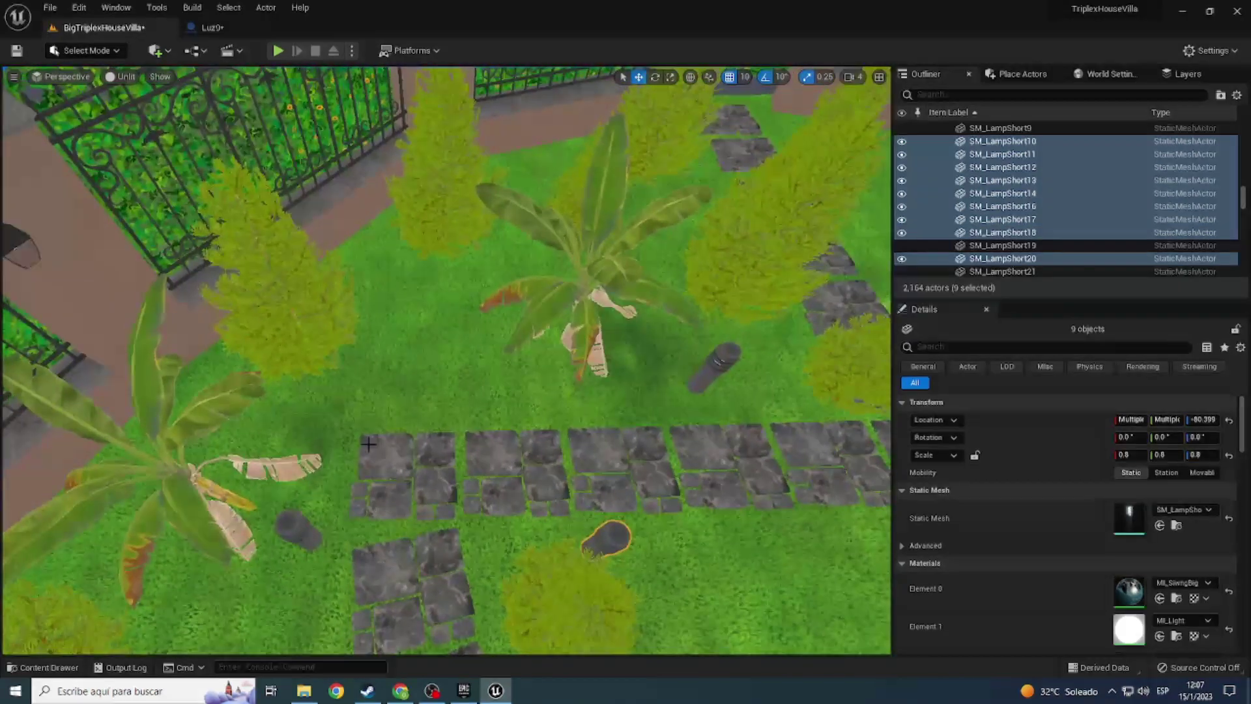
left_click(711, 369, "ctrl")
right_click_drag(711, 369, 651, 247)
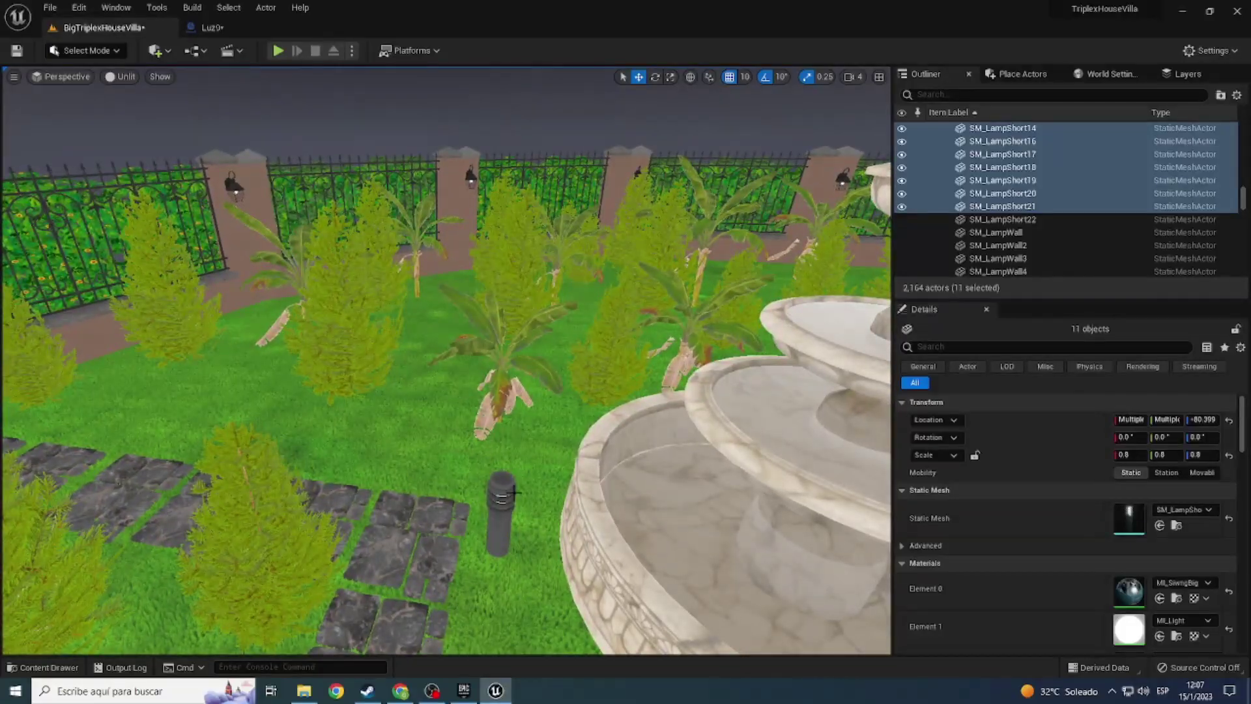
mouse_move(501, 495)
right_mouse_down()
mouse_move(495, 391)
mouse_move(456, 364)
right_mouse_up()
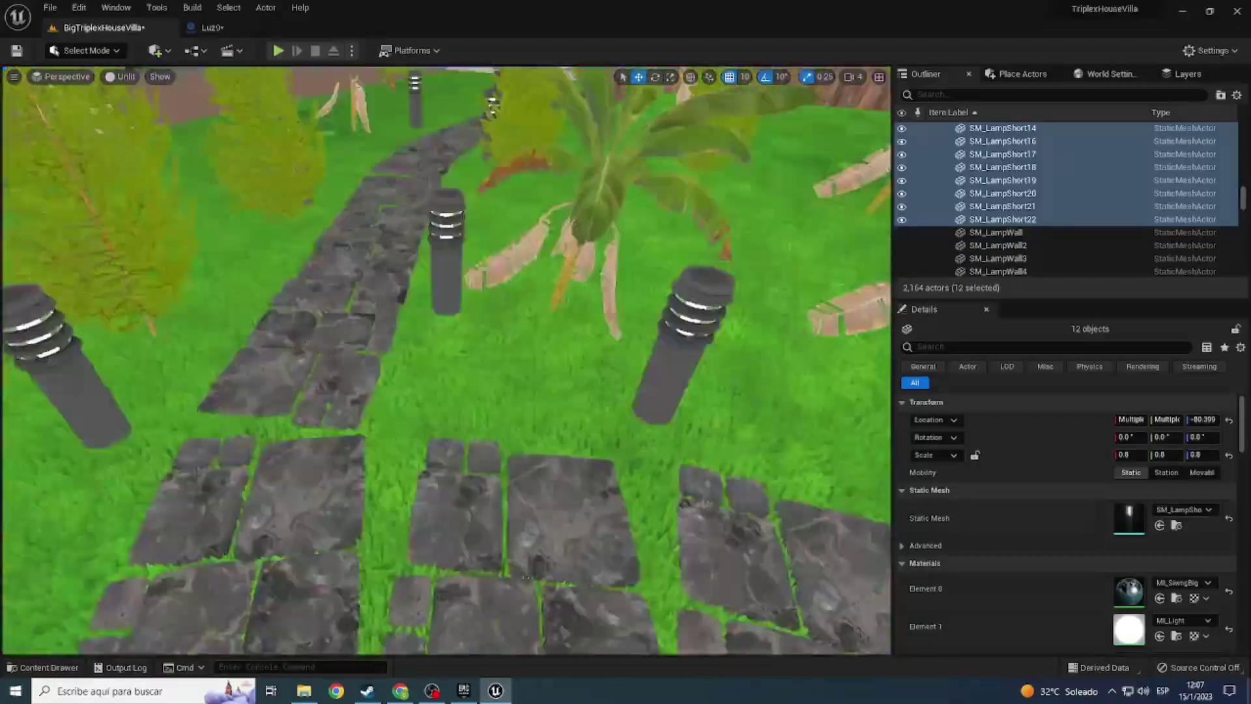
mouse_move(456, 365)
right_mouse_down()
mouse_move(876, 572)
mouse_move(479, 526)
right_mouse_up()
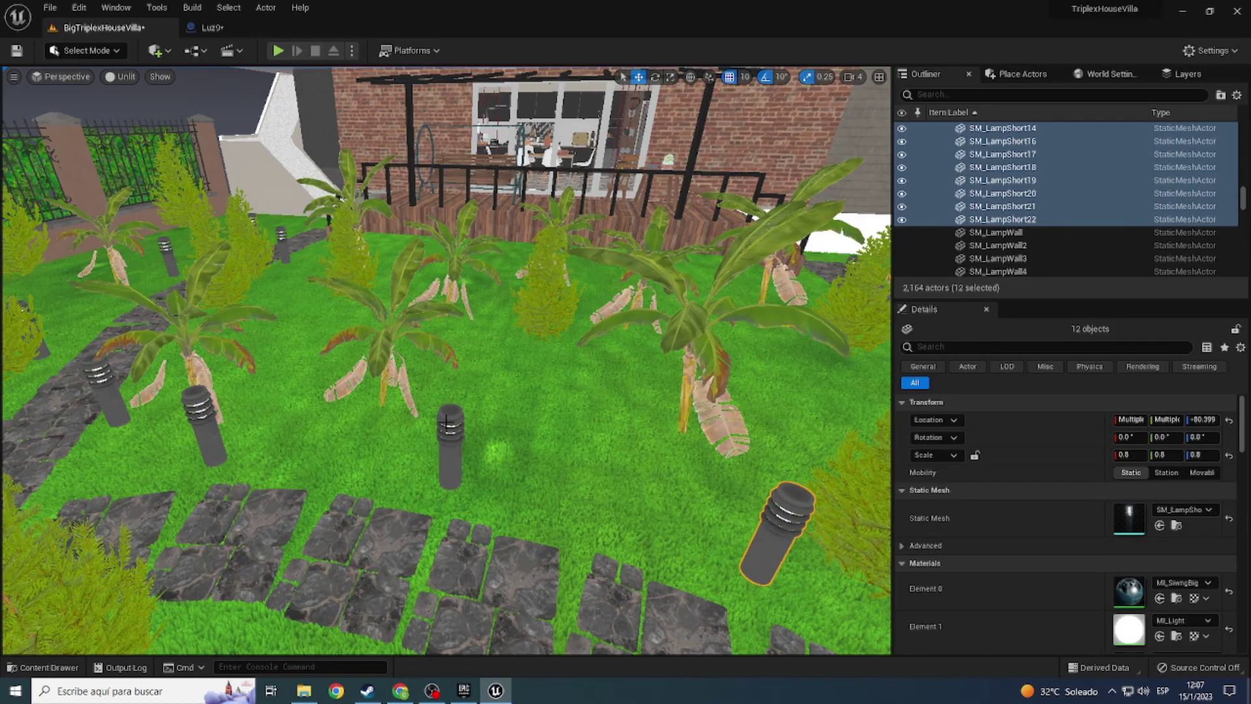
left_click(448, 428, "ctrl")
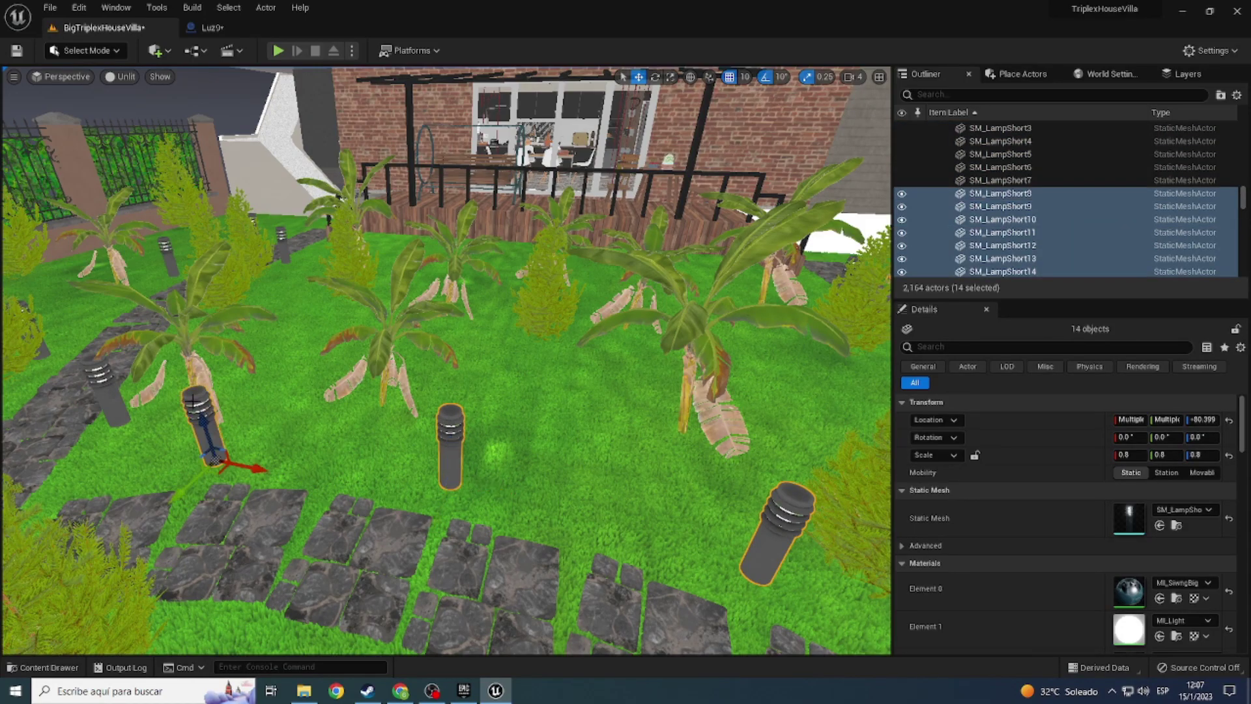
right_click_drag(193, 398, 279, 497)
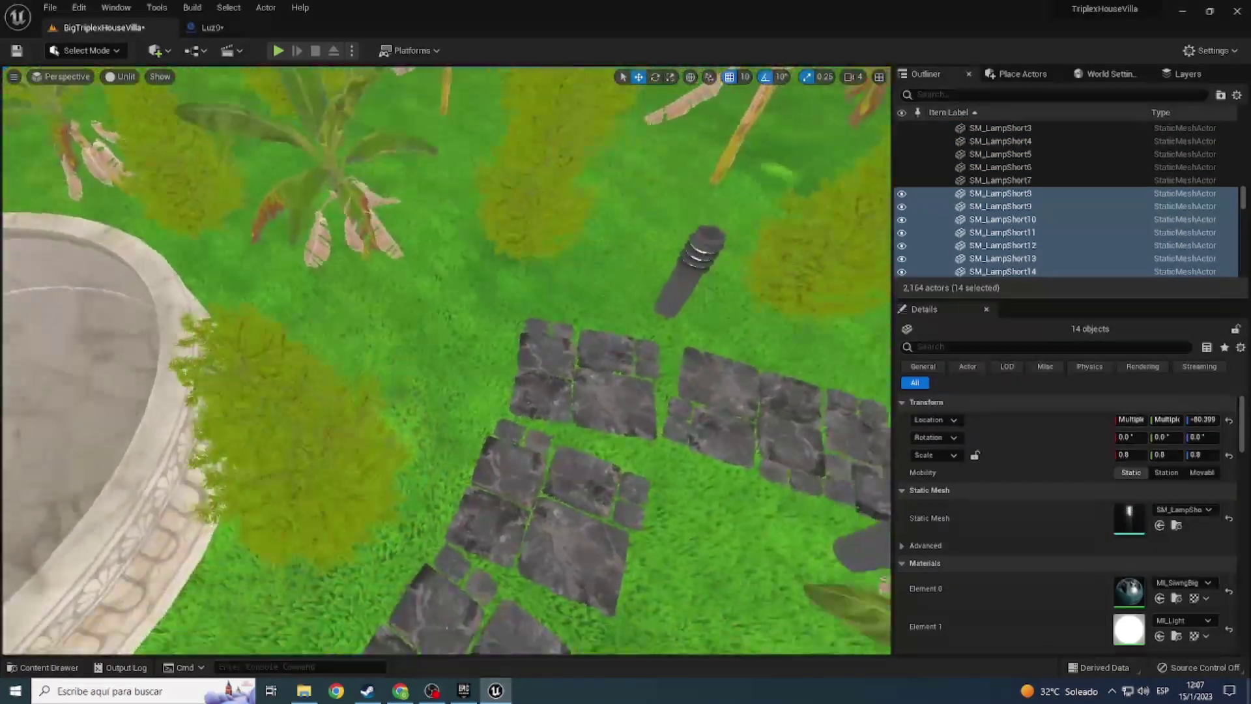
right_click_drag(456, 391, 498, 390)
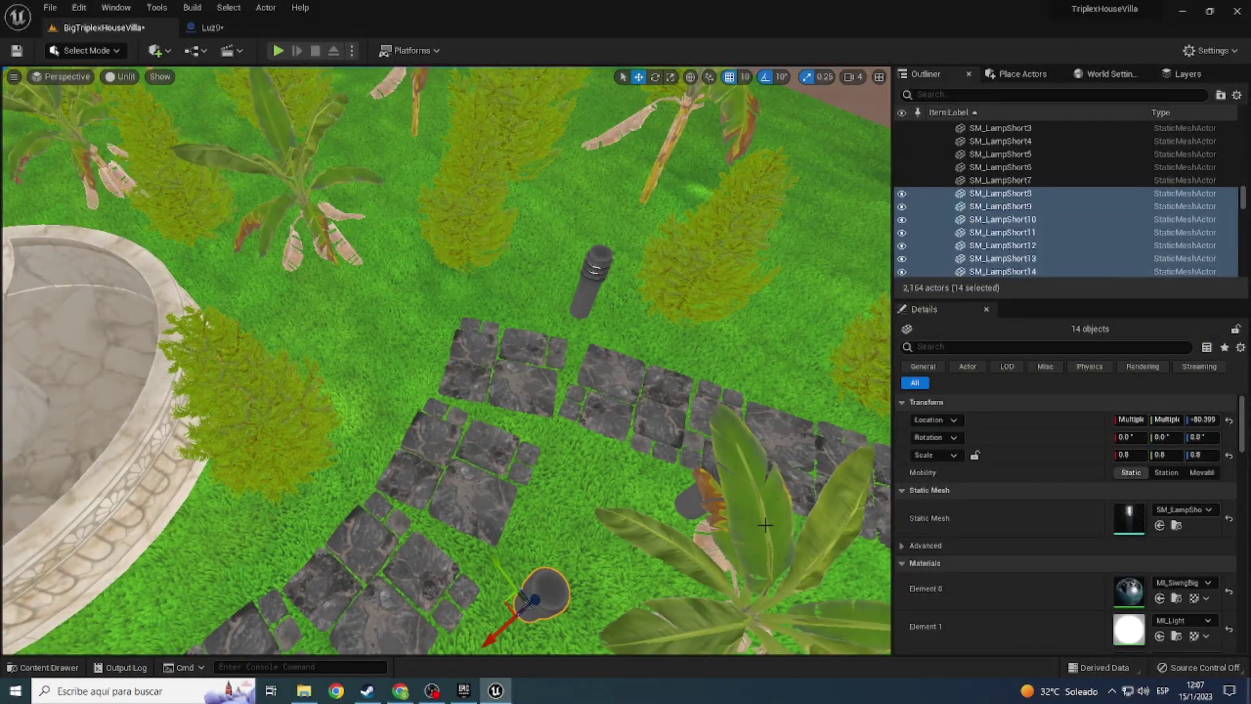
left_click(576, 300, "ctrl")
right_click_drag(576, 300, 561, 233)
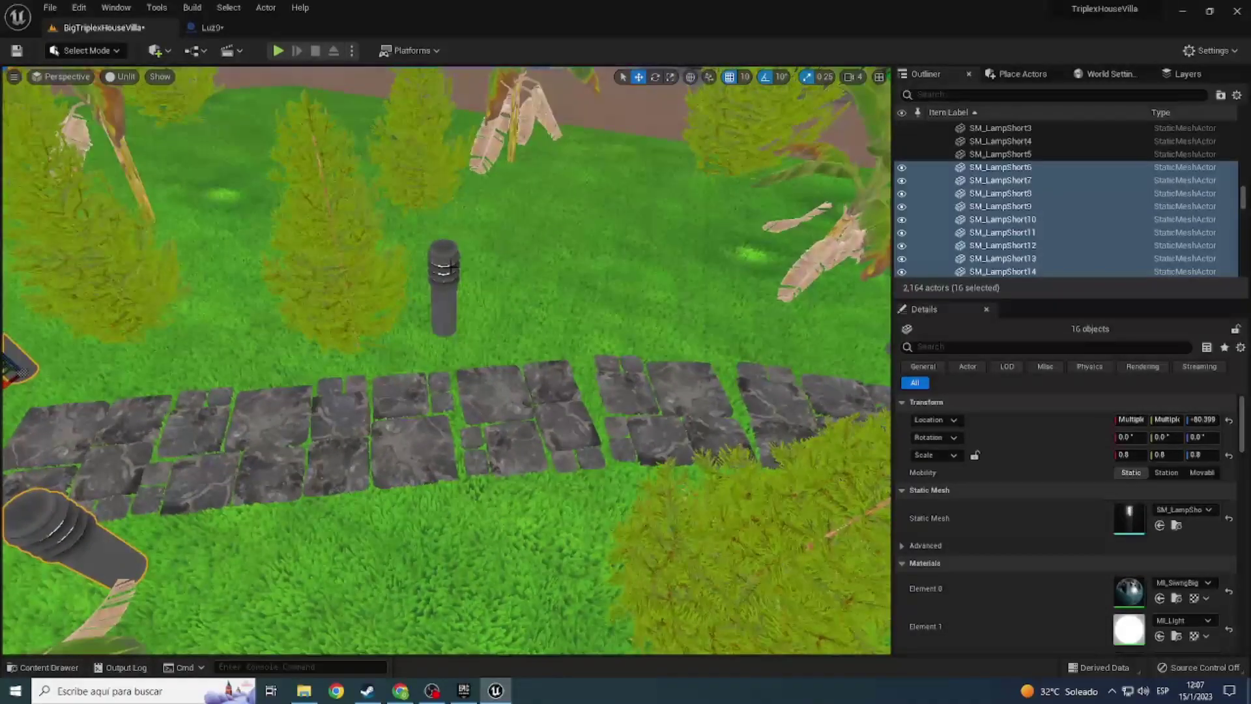
left_click(447, 273, "ctrl")
right_click_drag(447, 273, 440, 326)
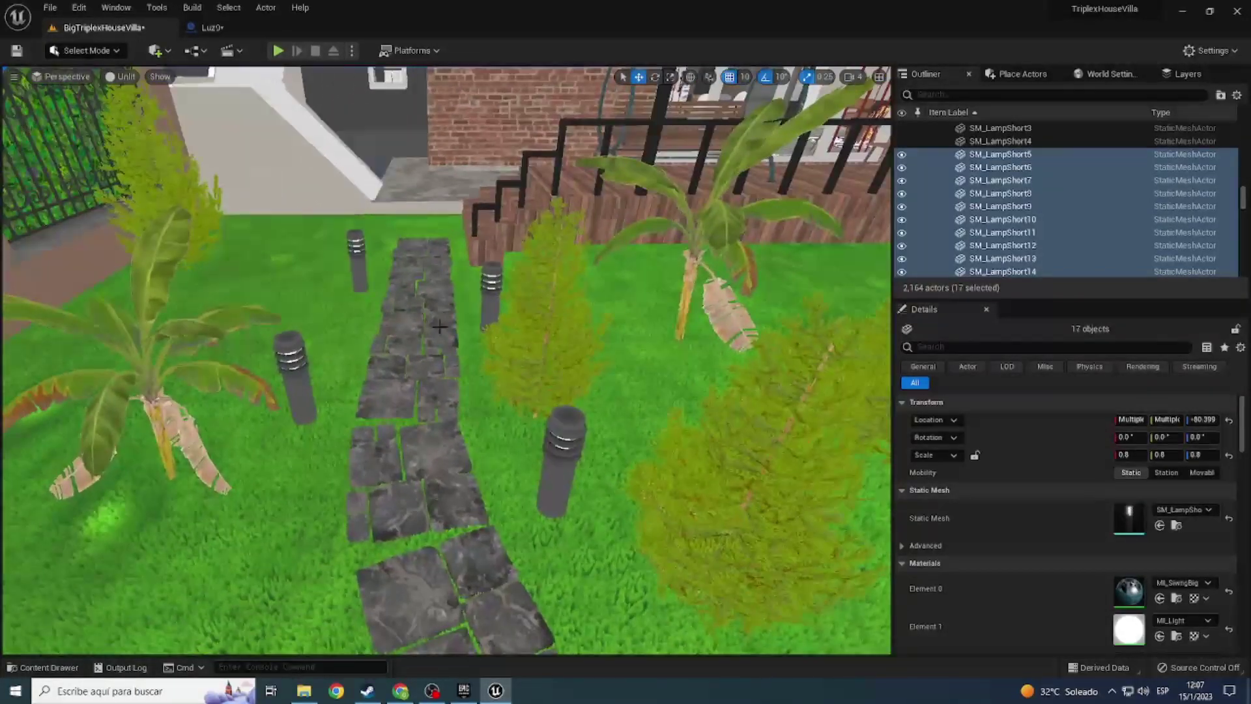
left_click(289, 372, "ctrl")
left_click(558, 447, "ctrl")
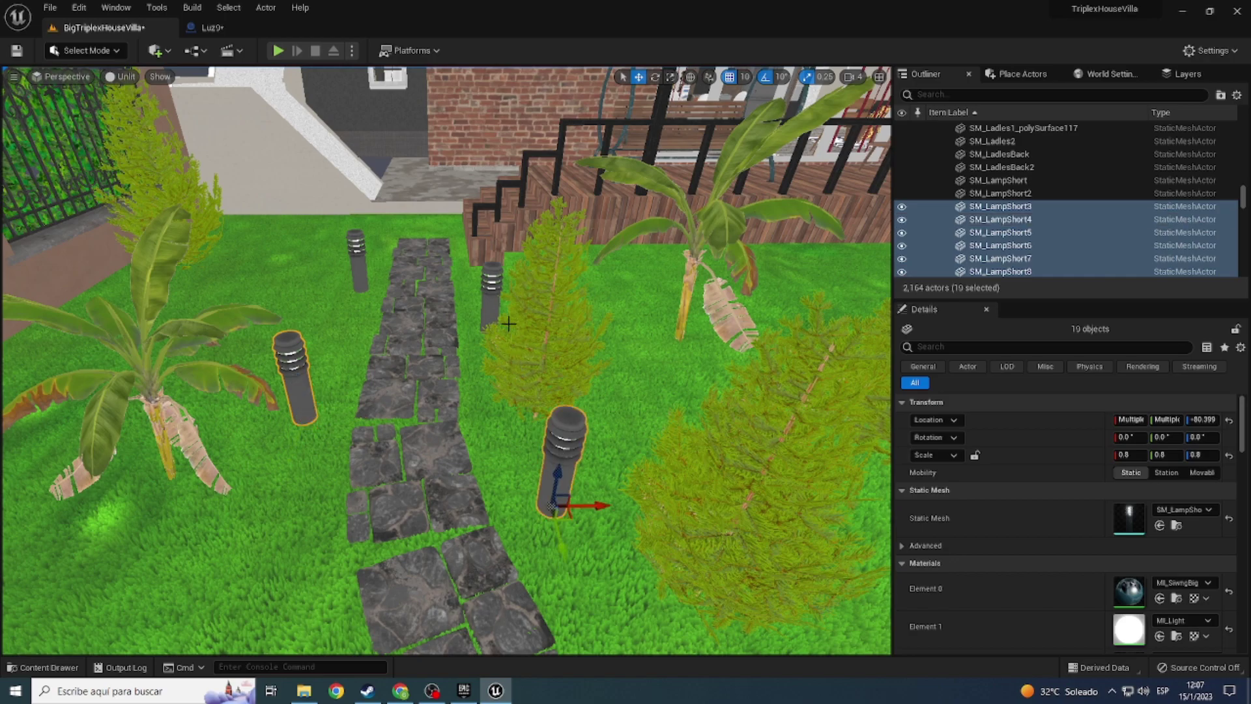
left_click(497, 279, "ctrl")
left_click(356, 249, "ctrl")
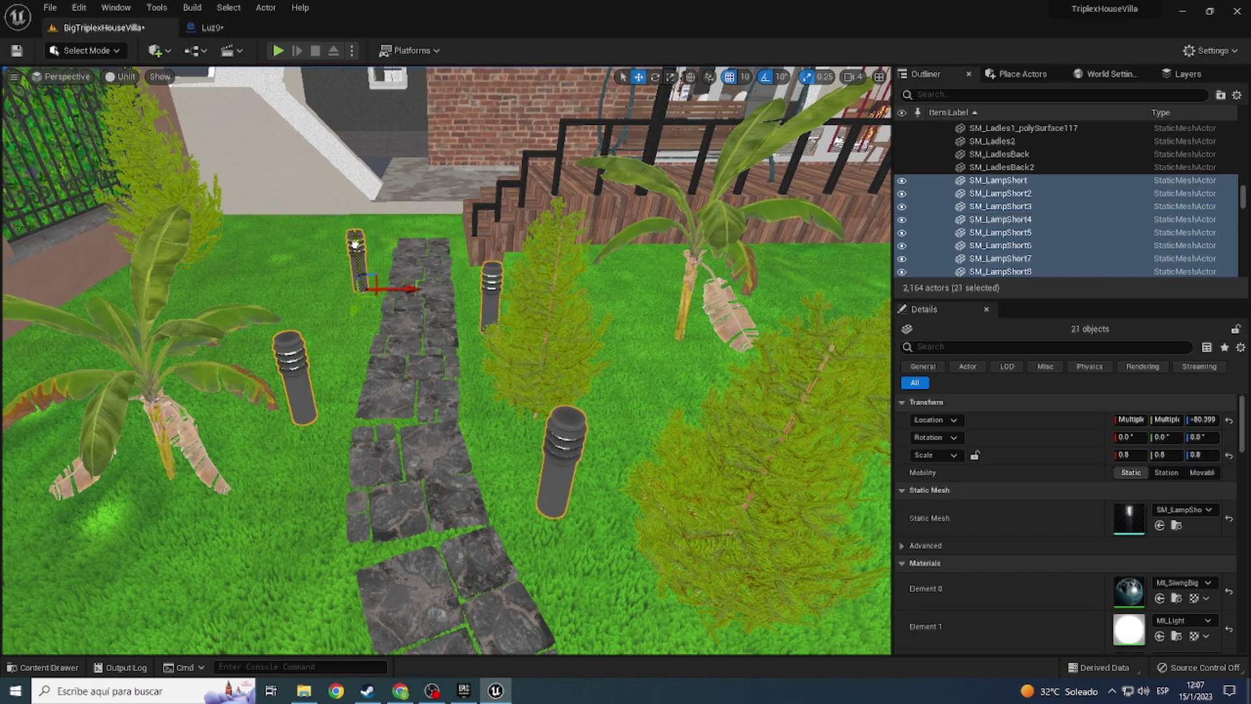
Step: Replace the 21 selected posts with Luz9, preview them in Lit, then return to Unlit
right_click(356, 248)
mouse_move(404, 327)
left_click(610, 352)
left_click(122, 76)
left_click(134, 112)
mouse_move(446, 361)
right_mouse_down()
mouse_move(456, 351)
mouse_move(448, 358)
right_mouse_up()
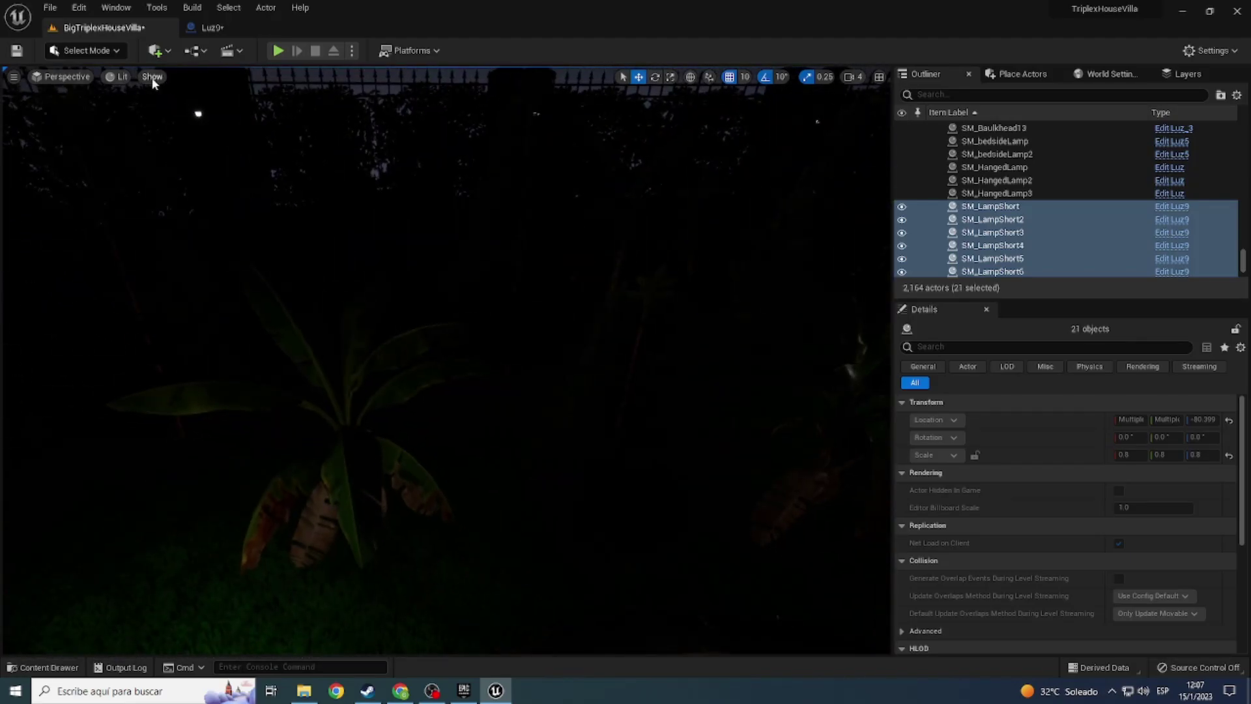
left_click(117, 76)
left_click(134, 124)
right_click_drag(448, 358, 448, 358)
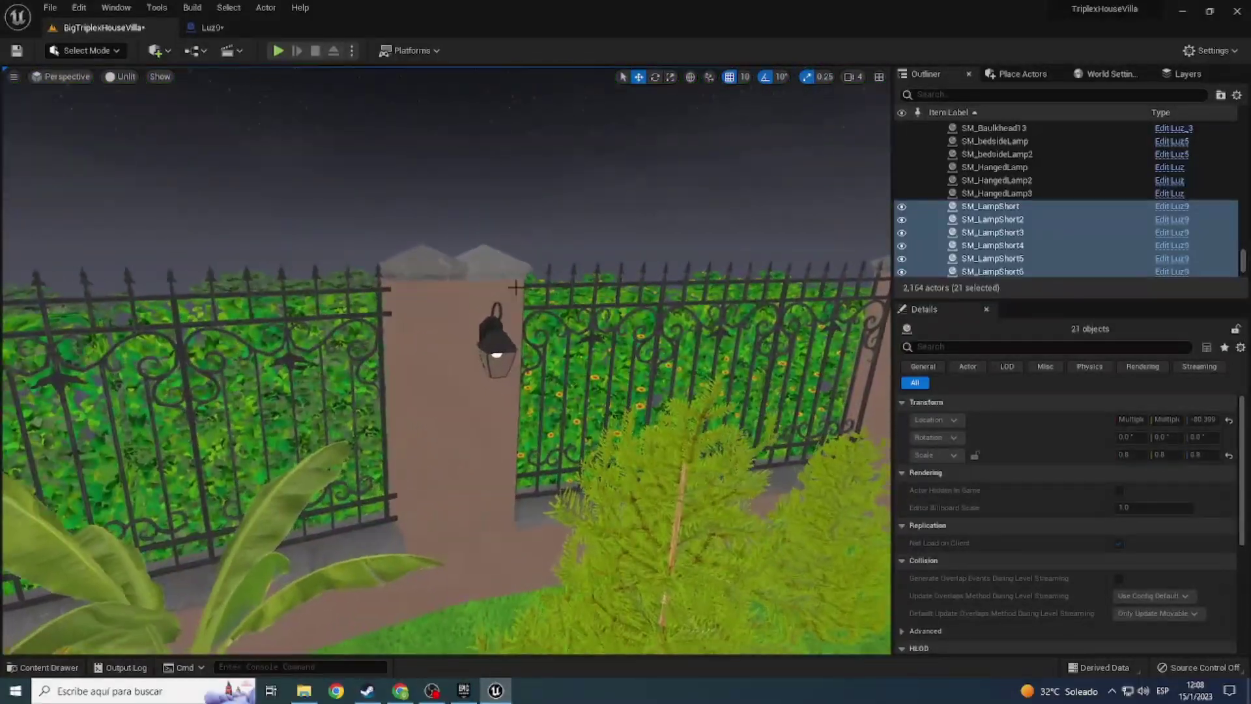
Step: Select the gate-pillar wall lamp and duplicate Luz_4 as Luz_10
left_click(494, 354)
key("ctrl+space")
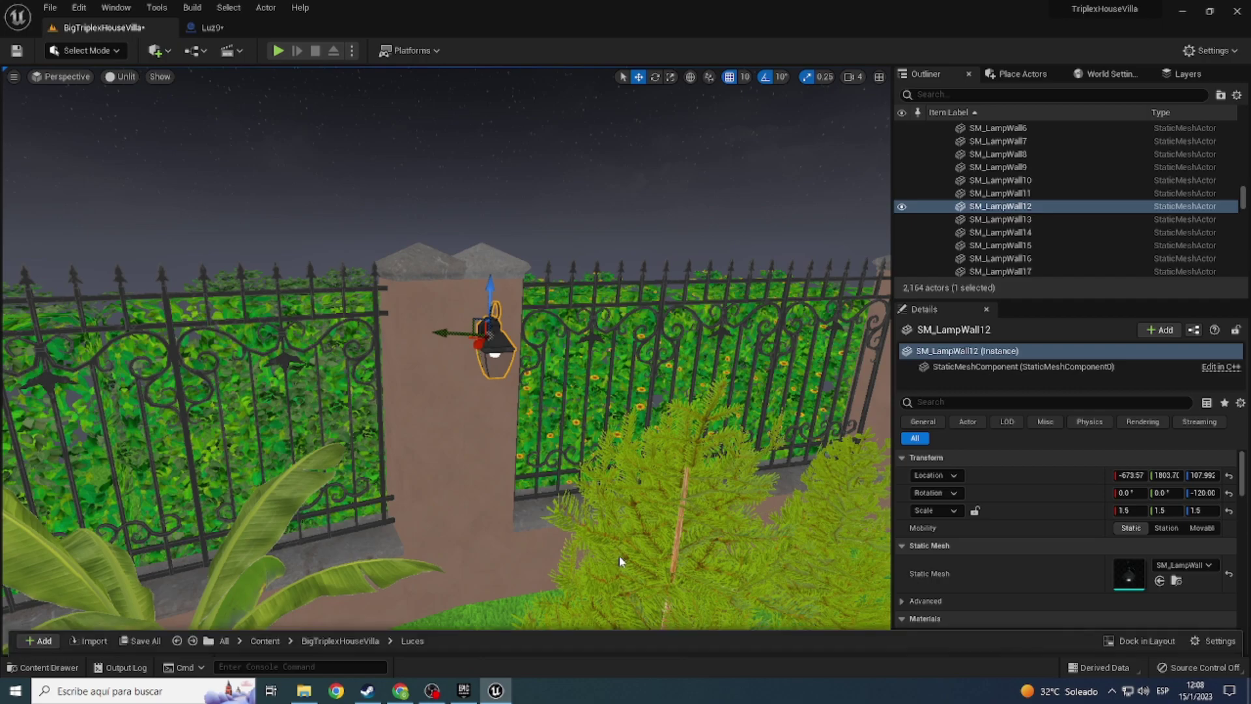
right_click(464, 557)
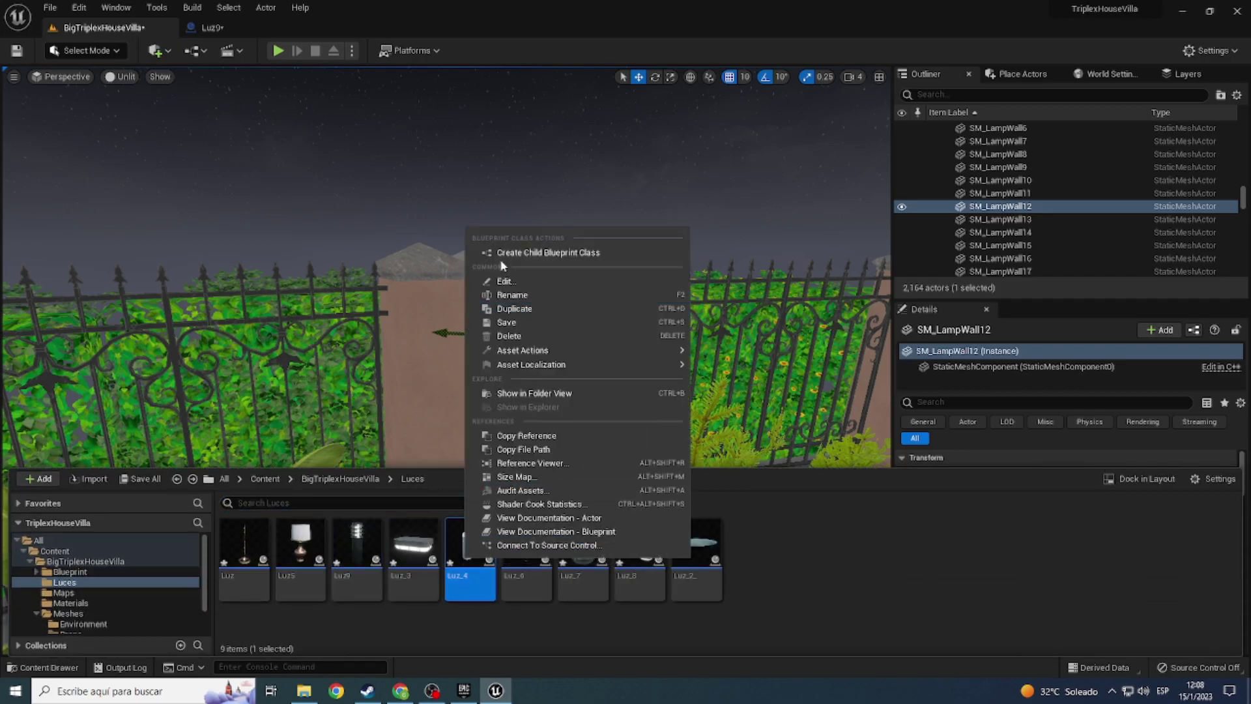
left_click(529, 307)
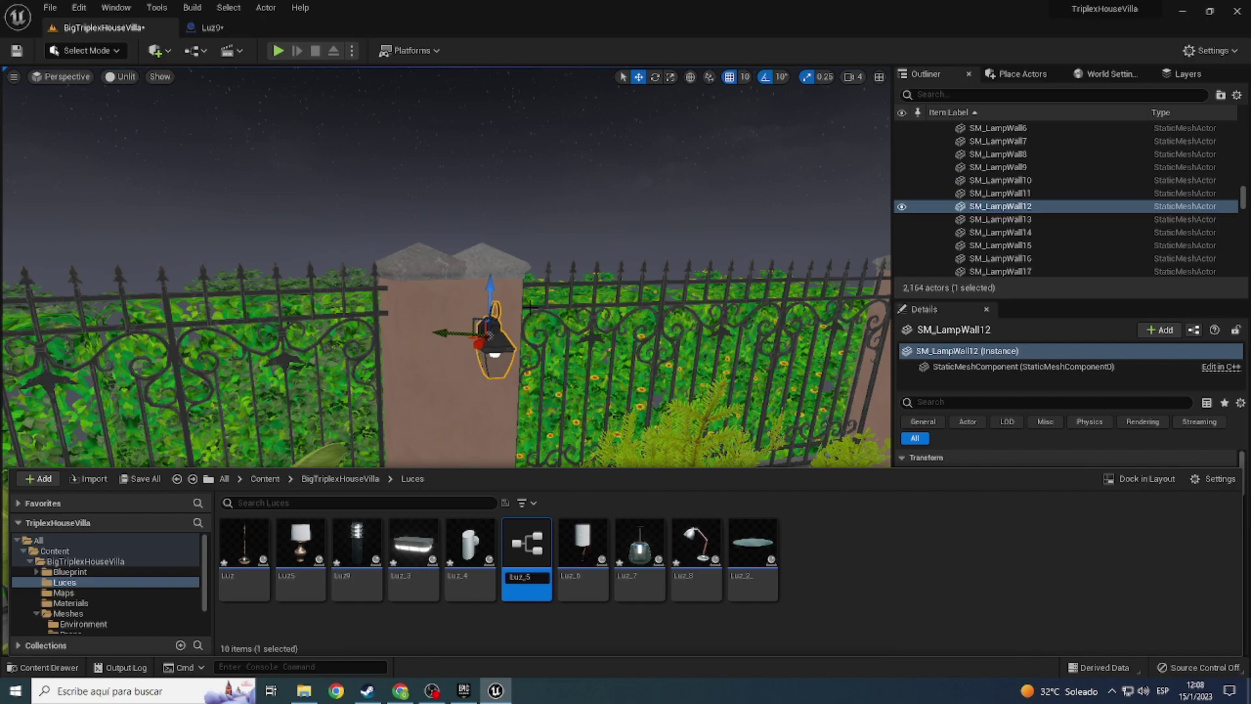
type("0")
key("Return")
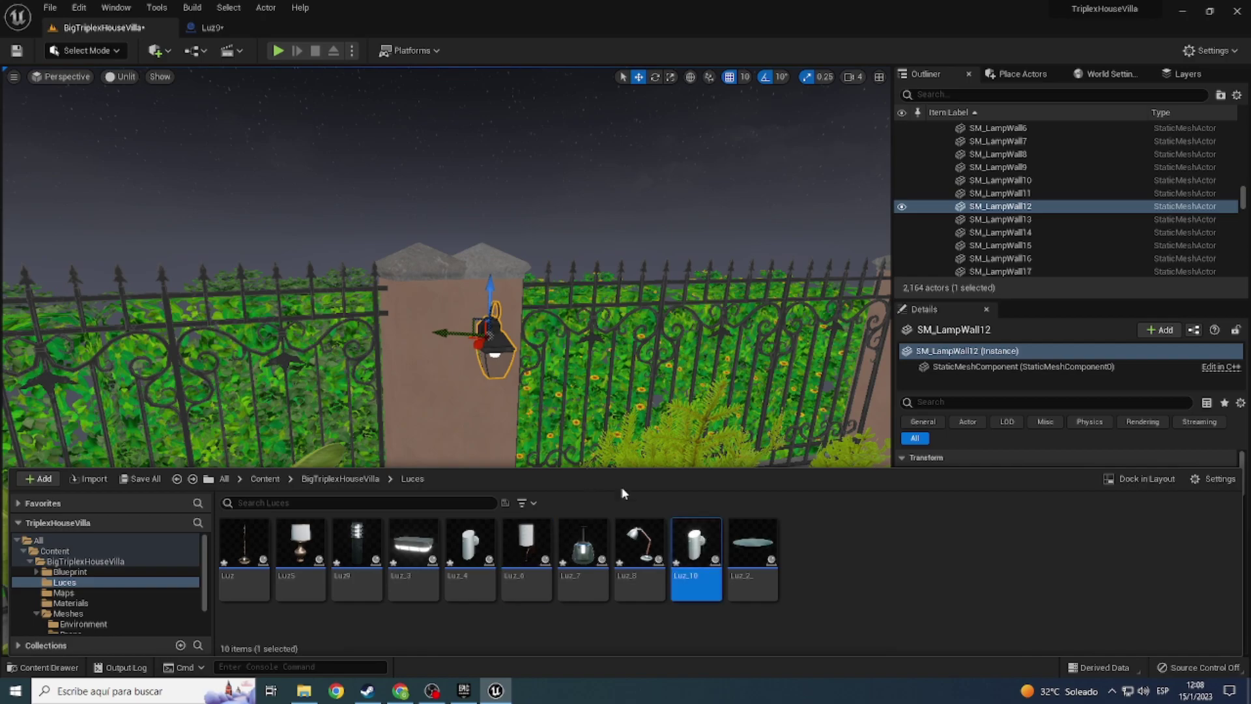
Step: Open the Luz_10 blueprint and set its lamp mesh to SM_LampWall
double_click(692, 542)
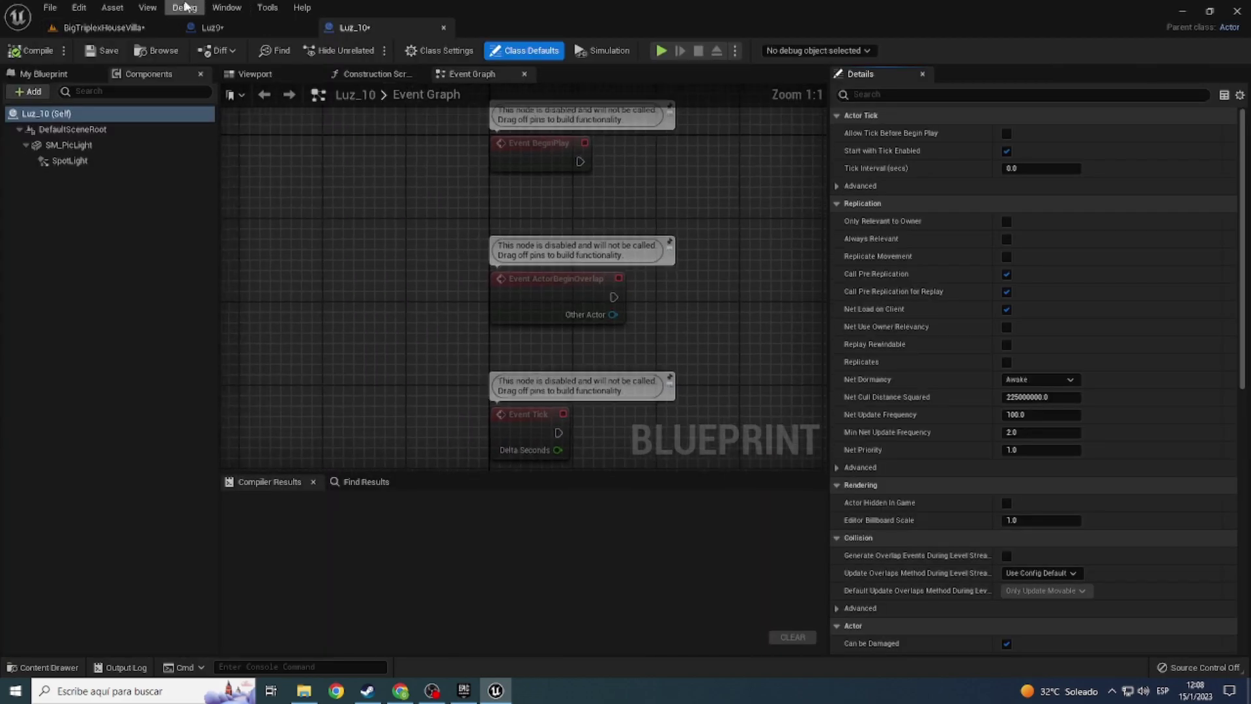
left_click(208, 28)
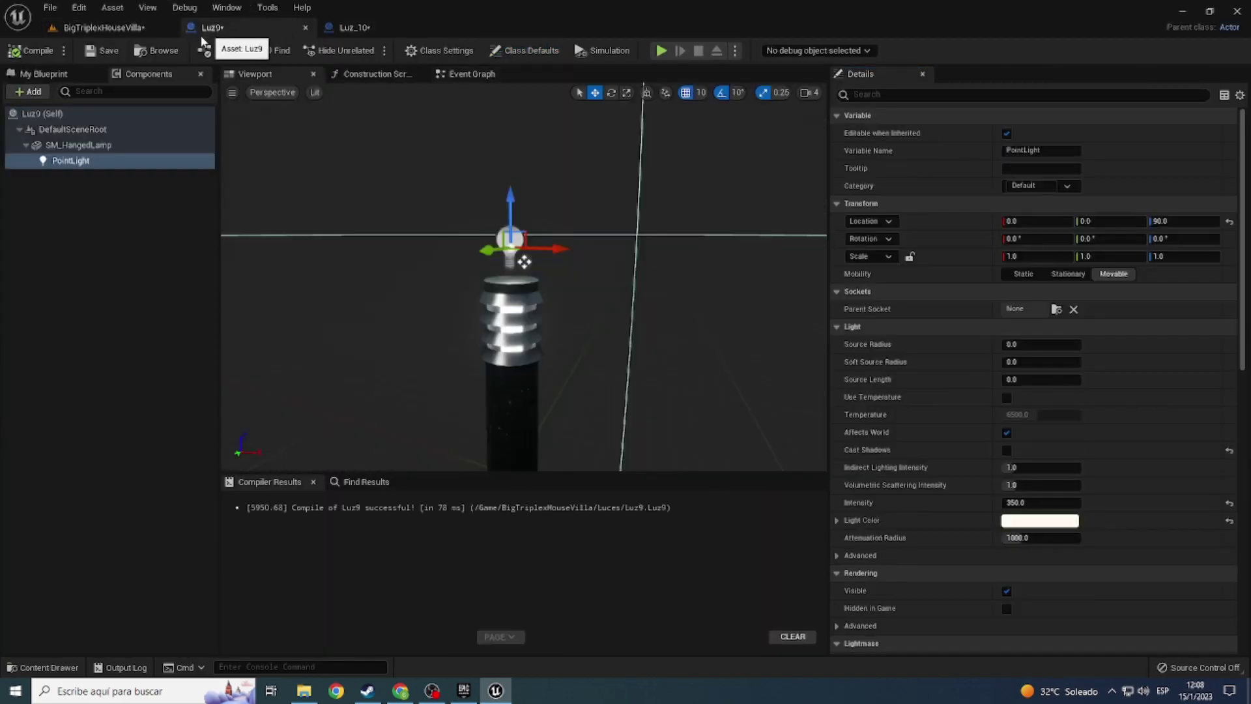
left_click(304, 29)
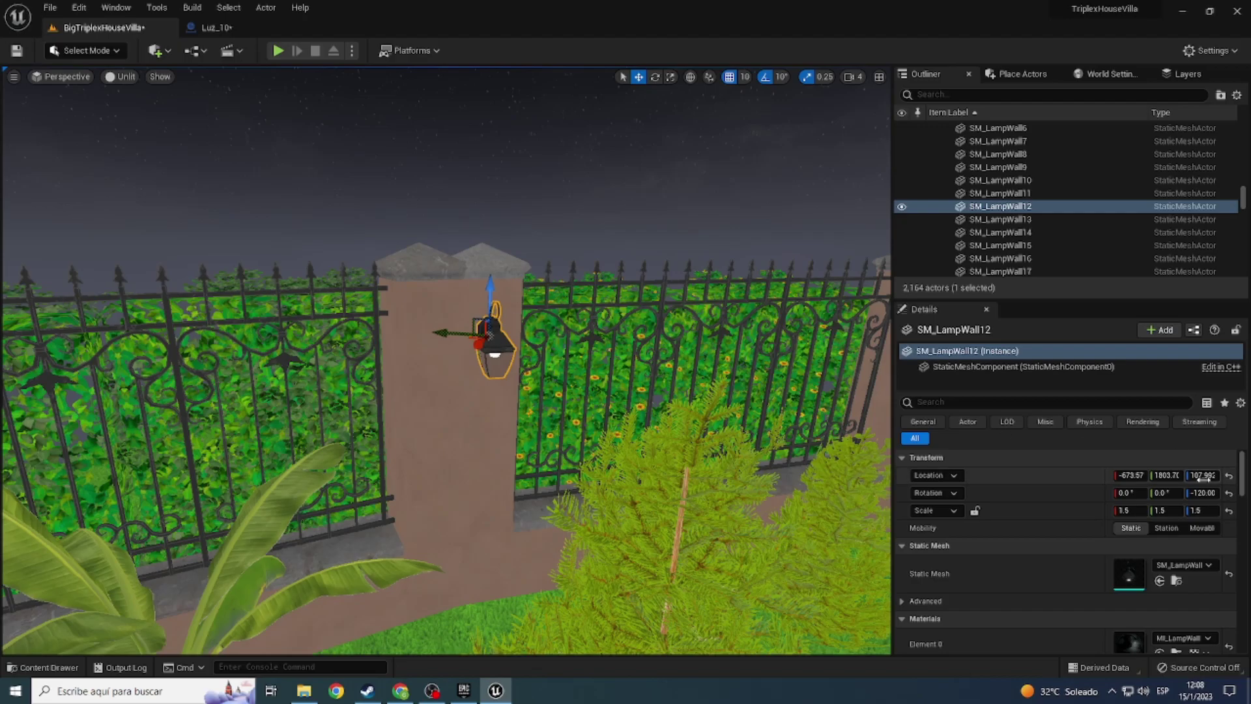
key("ctrl+space")
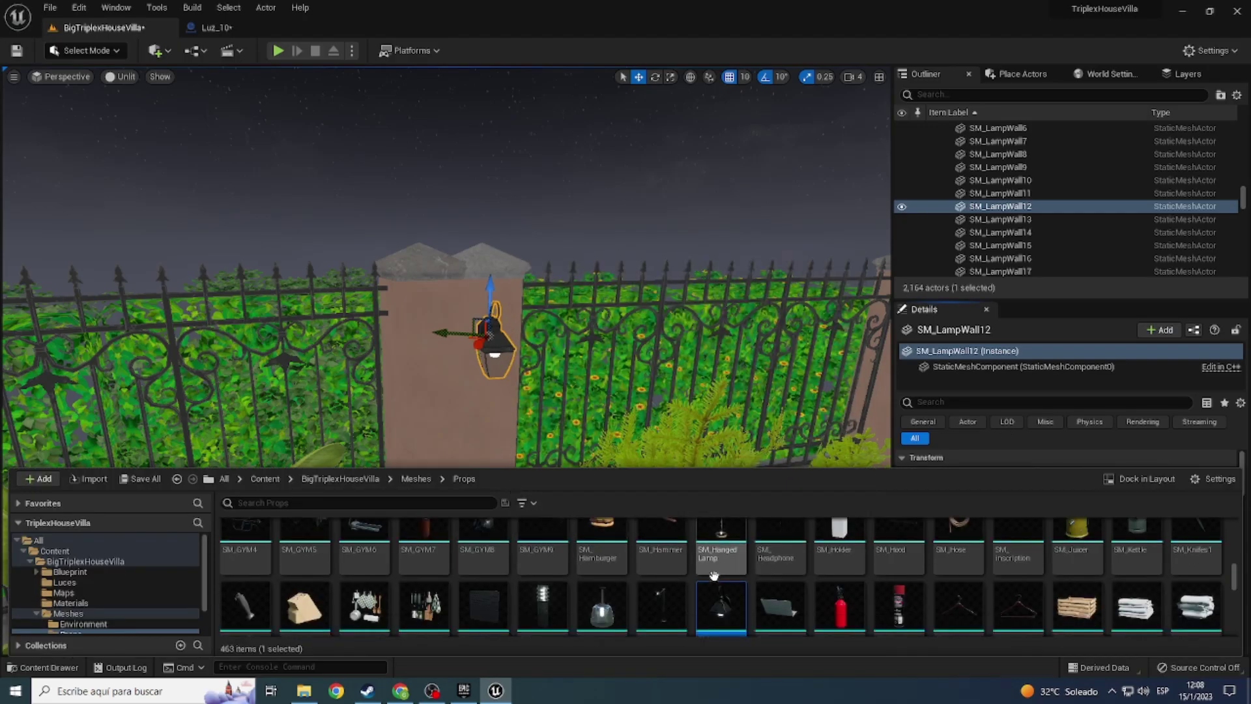
scroll(713, 575, "down", 3)
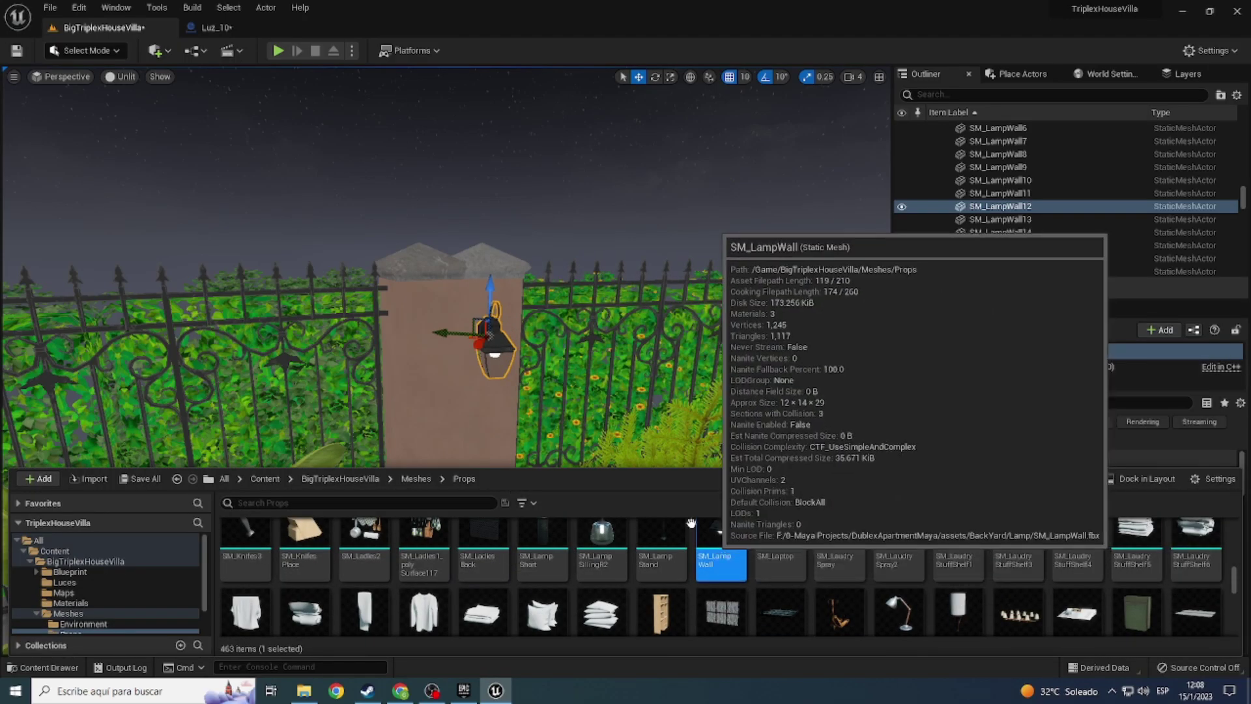
left_click(210, 27)
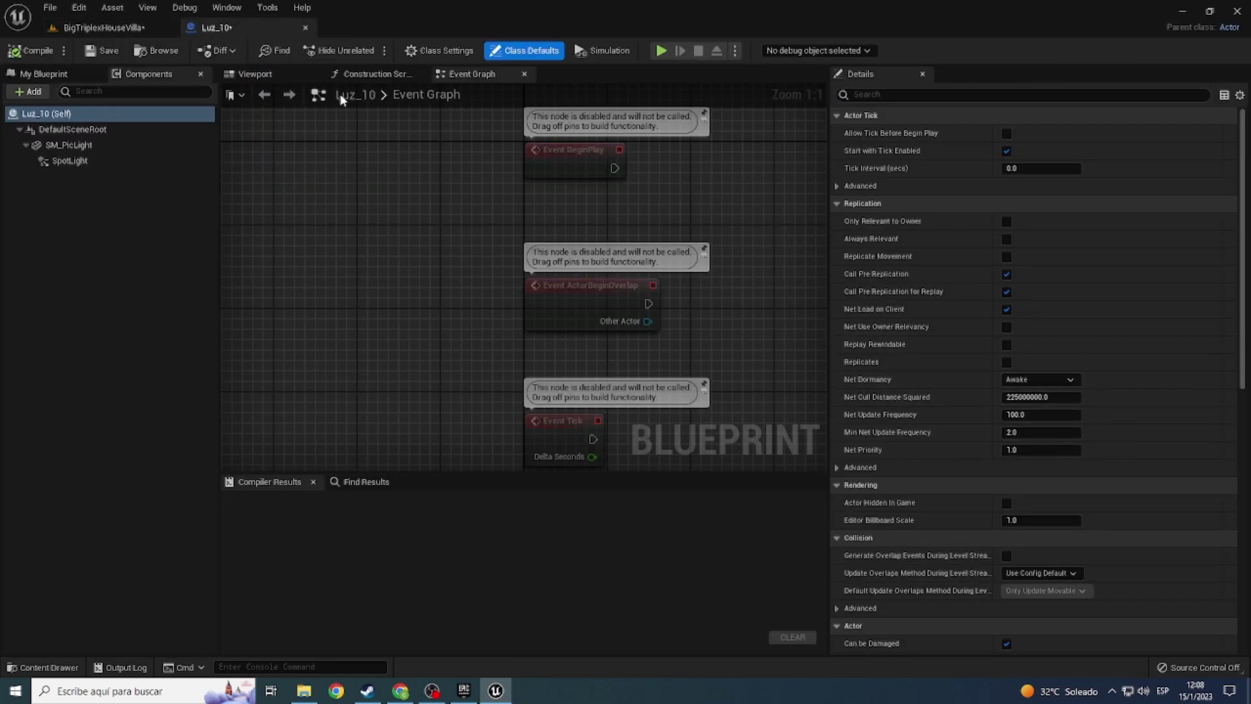
left_click(253, 73)
left_click(68, 145)
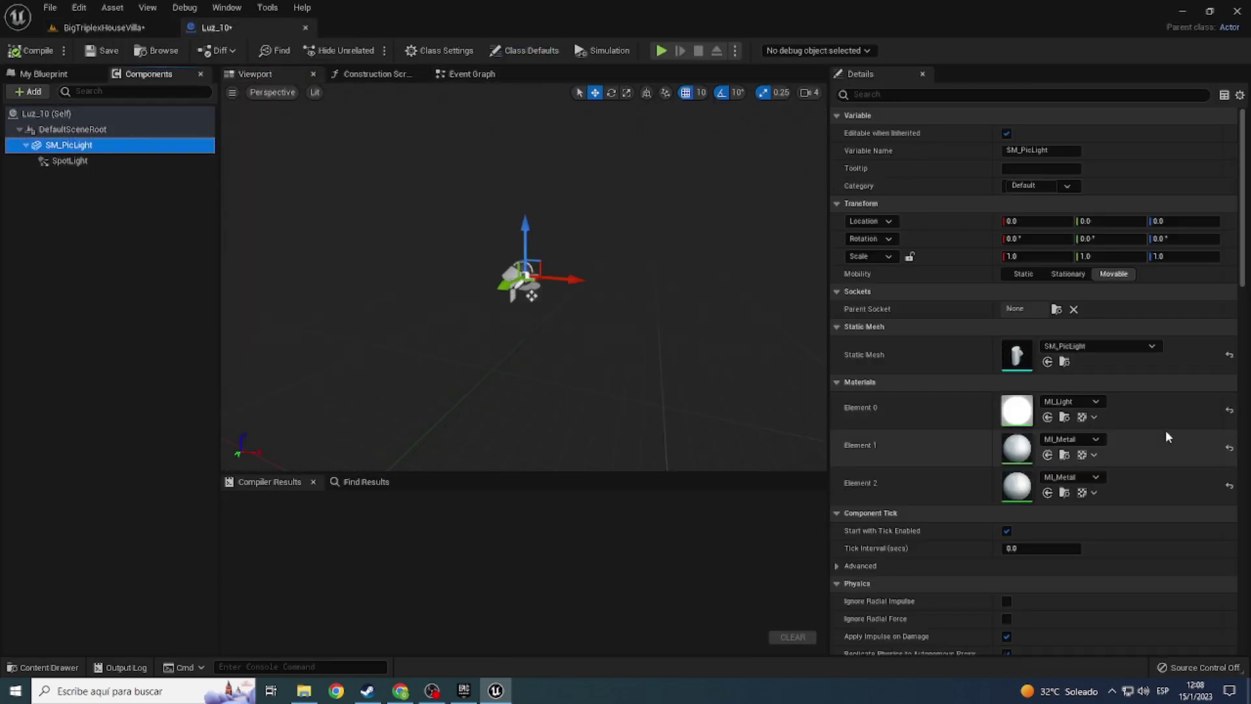
left_click(1047, 361)
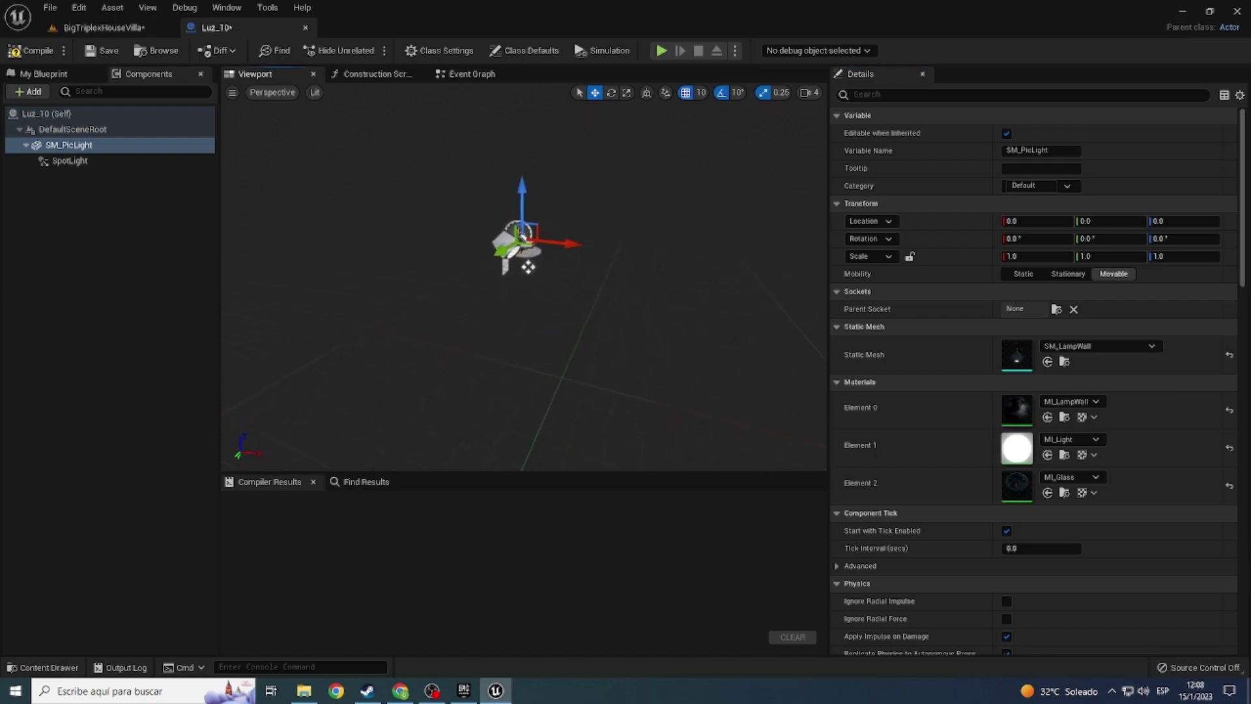
Step: Move the SpotLight into the lantern at Y 10, Z -10
key("f")
scroll(524, 275, "up", 5)
scroll(524, 275, "down", 8)
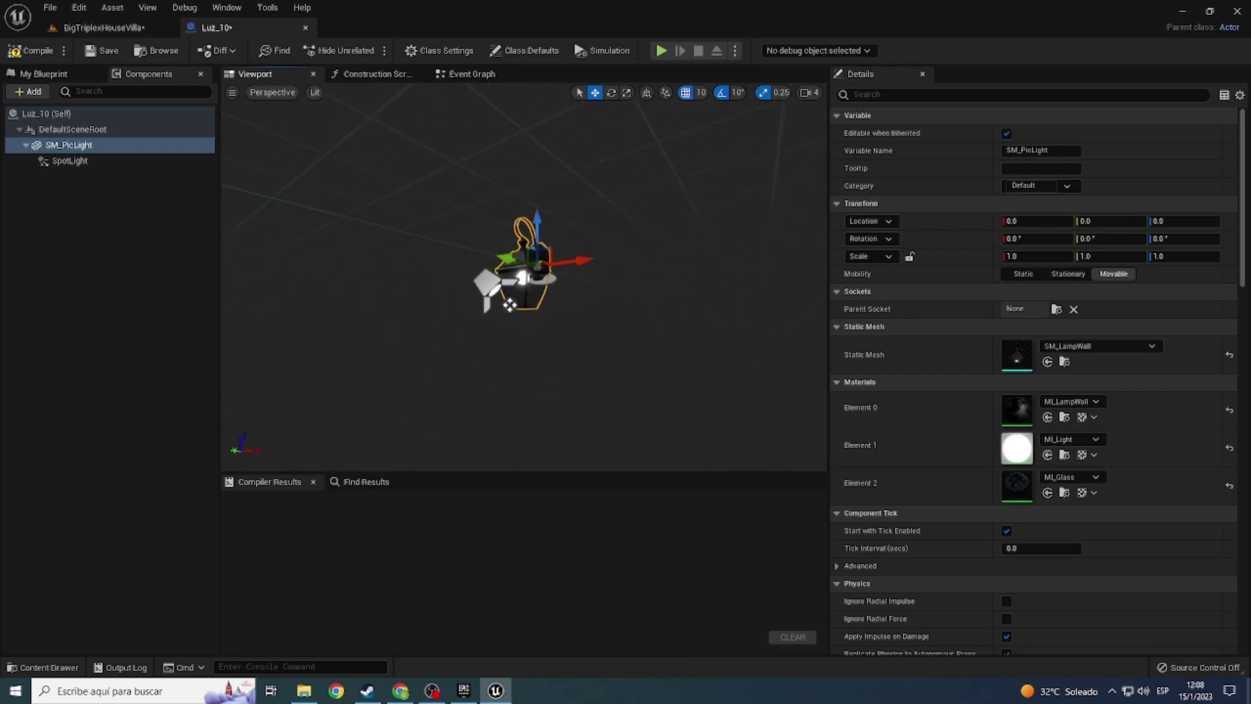
double_click(65, 160)
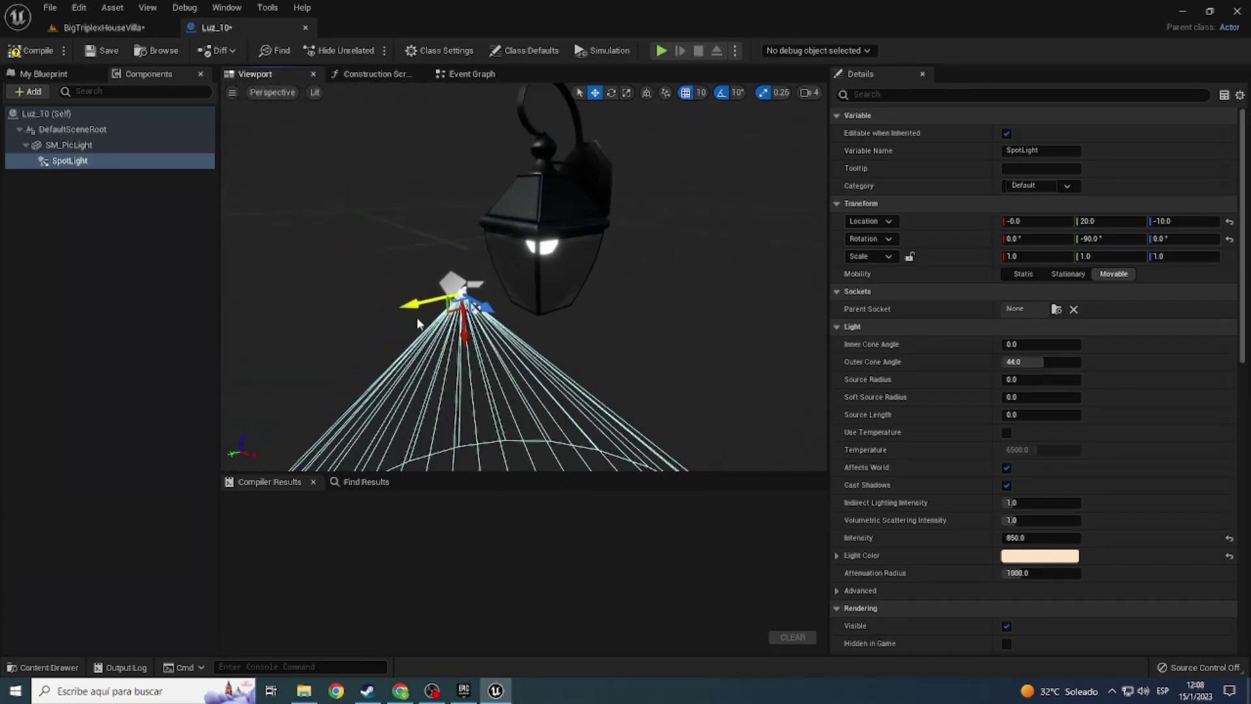
left_click_drag(445, 300, 542, 286)
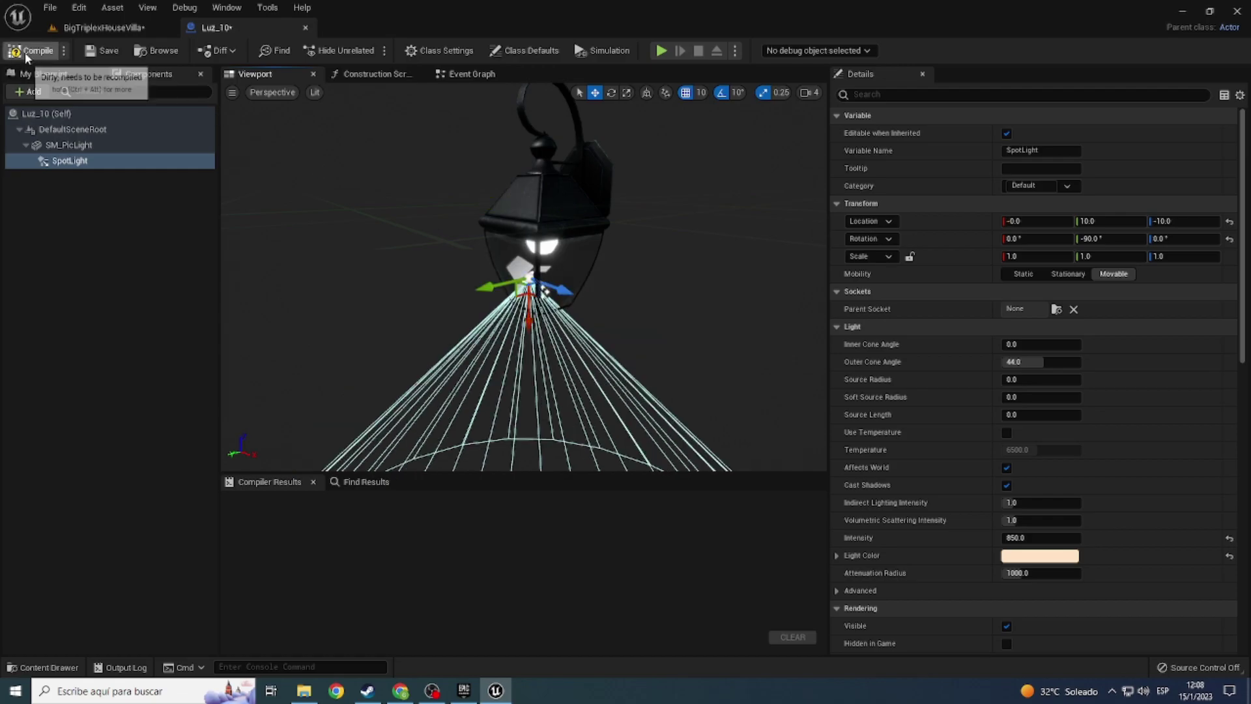
left_click(104, 28)
Step: Replace the SM_LampWall12 fence lamp with the Luz_10 blueprint
left_click(43, 667)
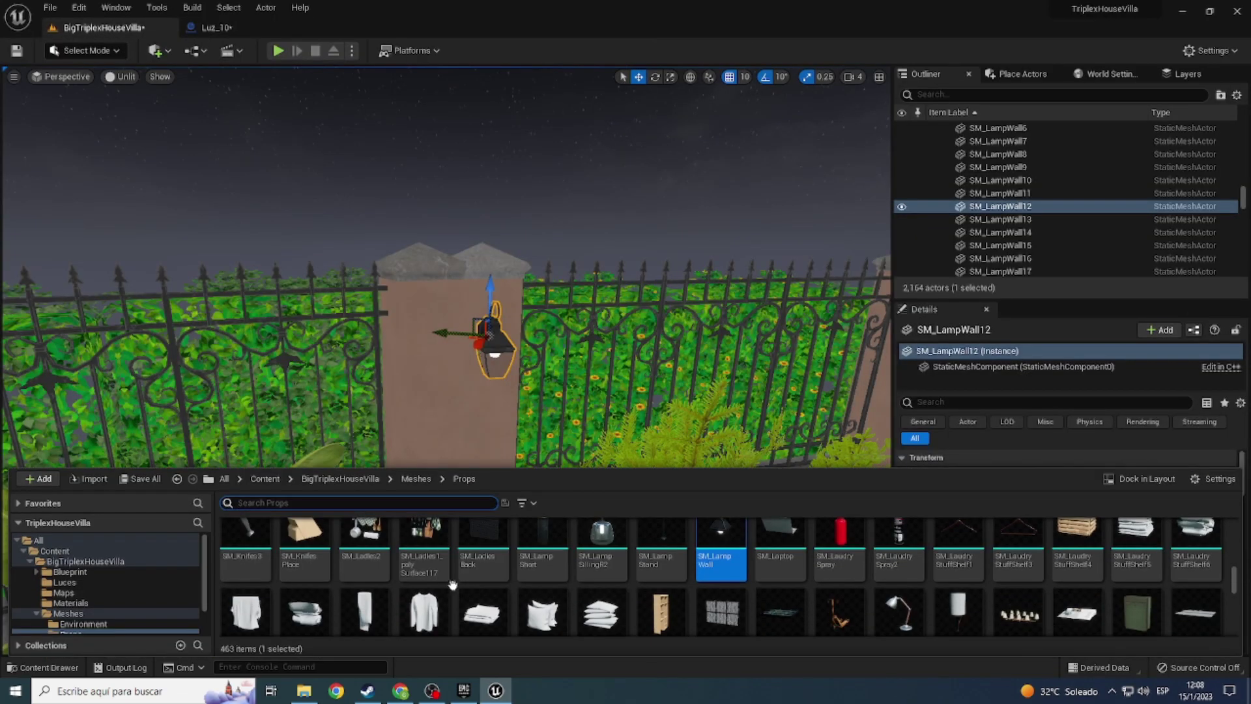
left_click(64, 582)
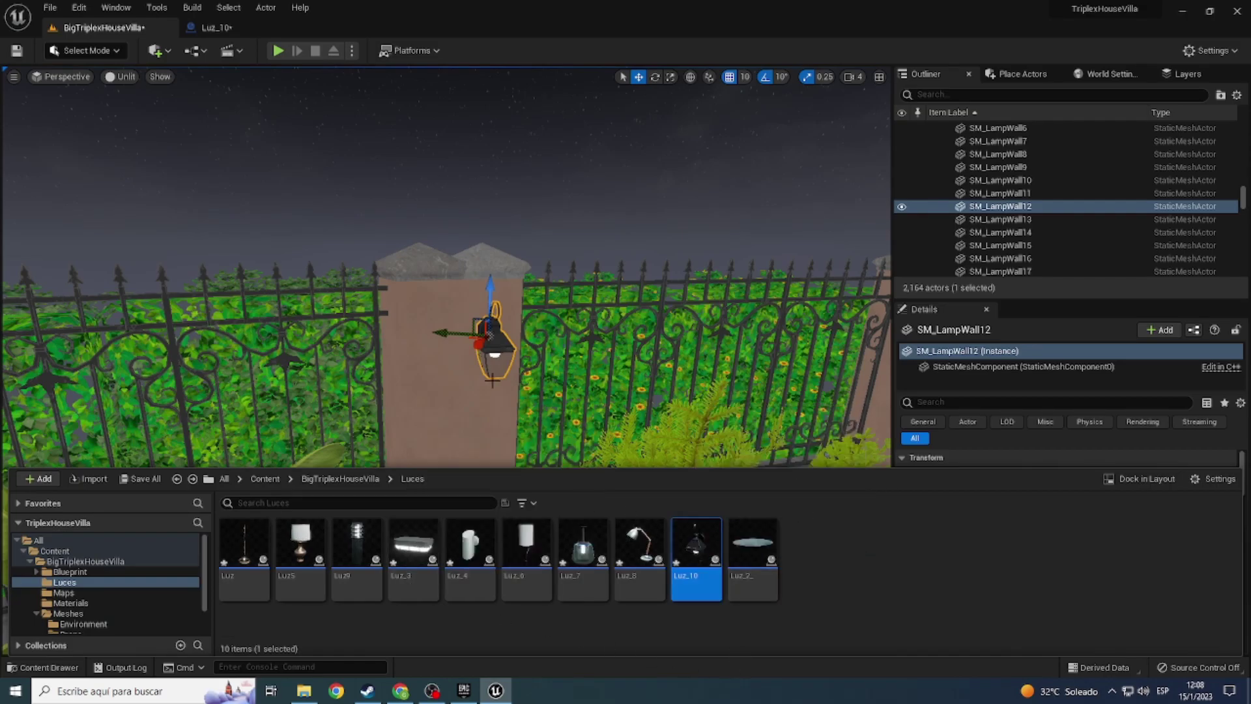
right_click(492, 355)
mouse_move(546, 103)
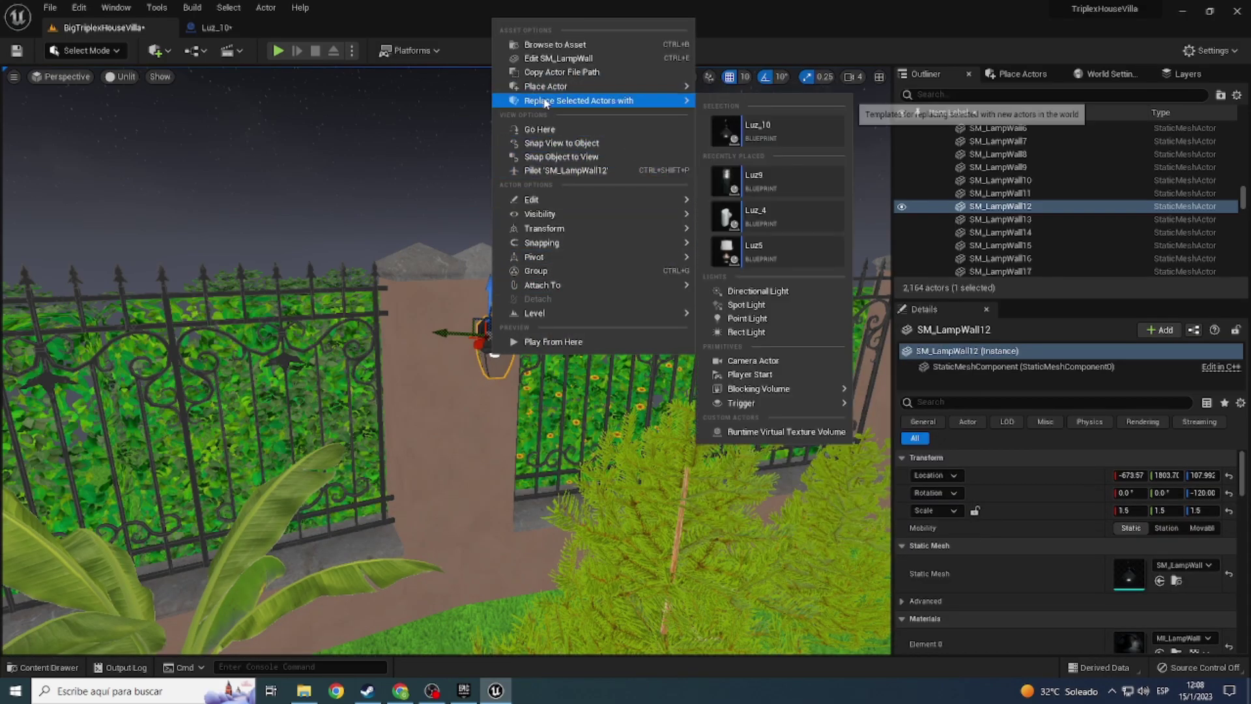
left_click(748, 124)
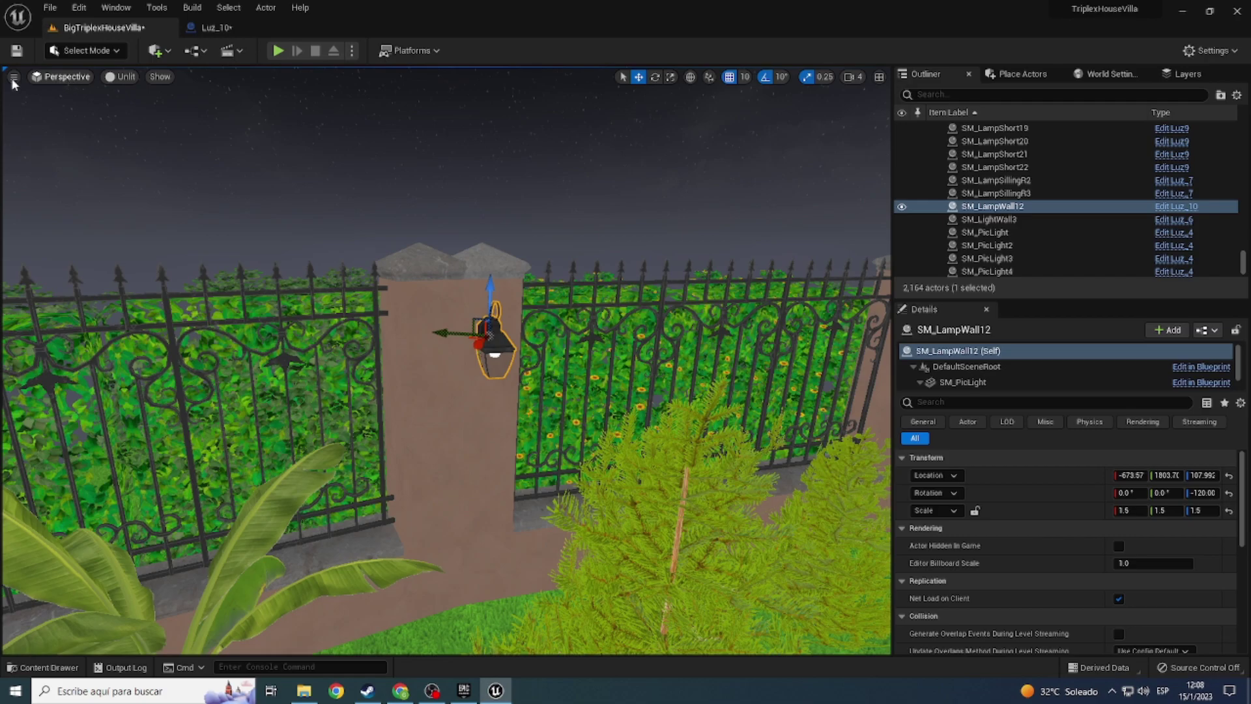
Step: Switch the viewport to Lit and frame the lamp to check its warm cone
left_click(111, 77)
left_click(130, 111)
mouse_move(443, 325)
right_mouse_down()
mouse_move(659, 263)
mouse_move(574, 391)
mouse_move(625, 469)
right_mouse_up()
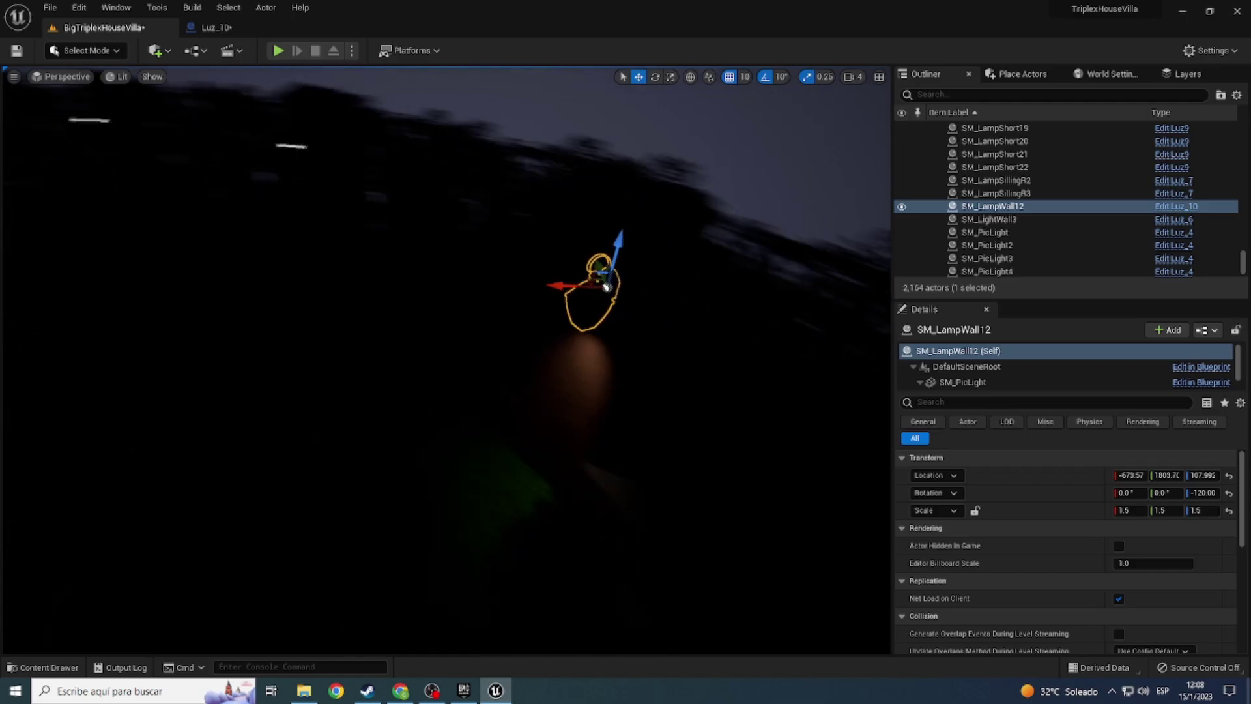
key("f")
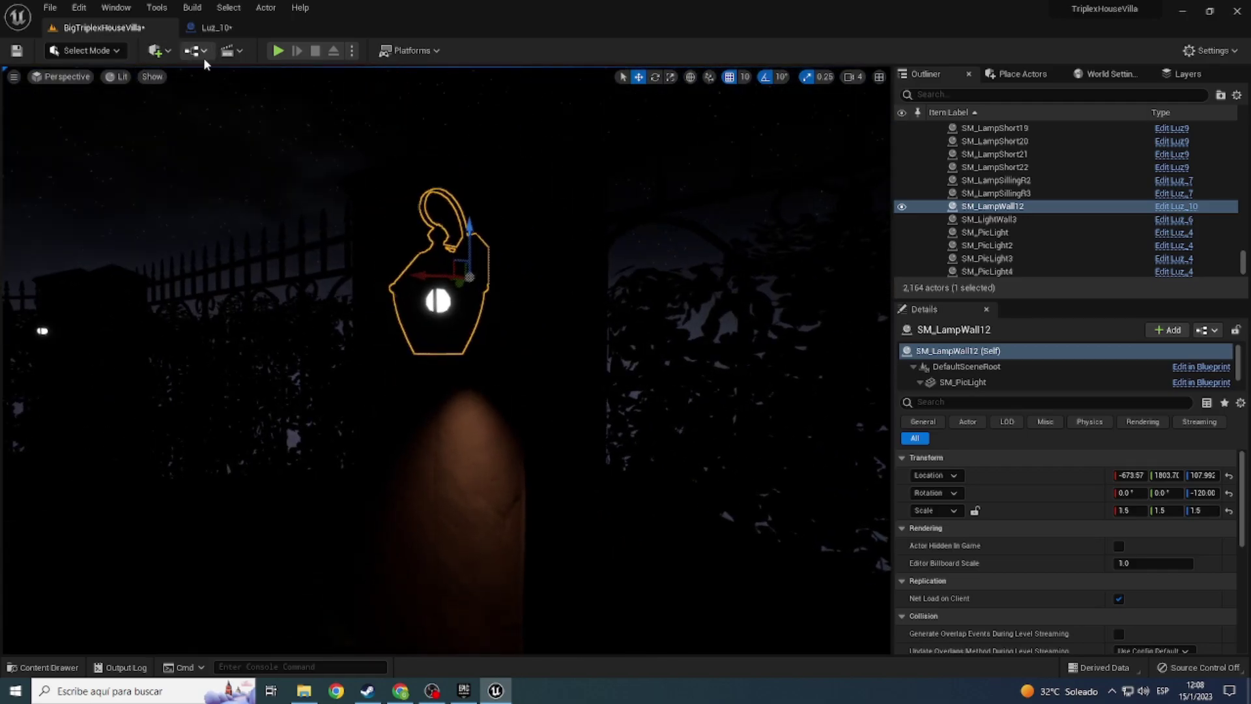
left_click(245, 36)
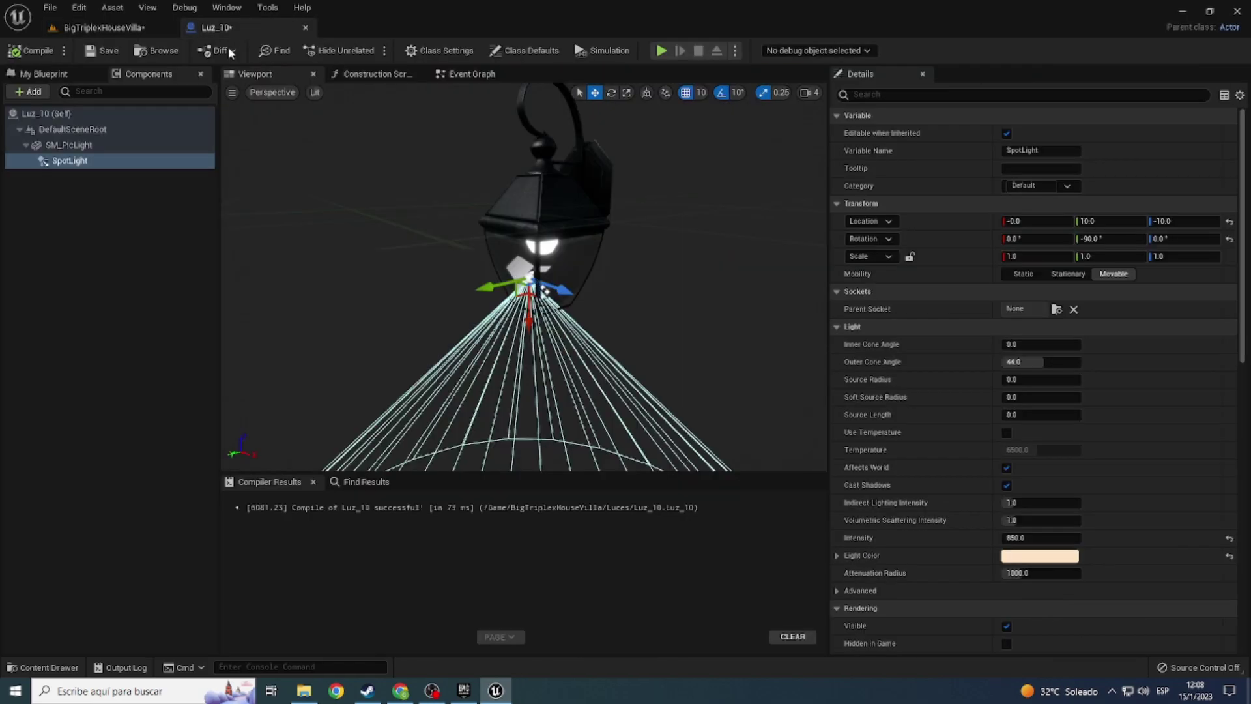
Step: Add a Point Light component to Luz_10 and delete its SpotLight
left_click(34, 94)
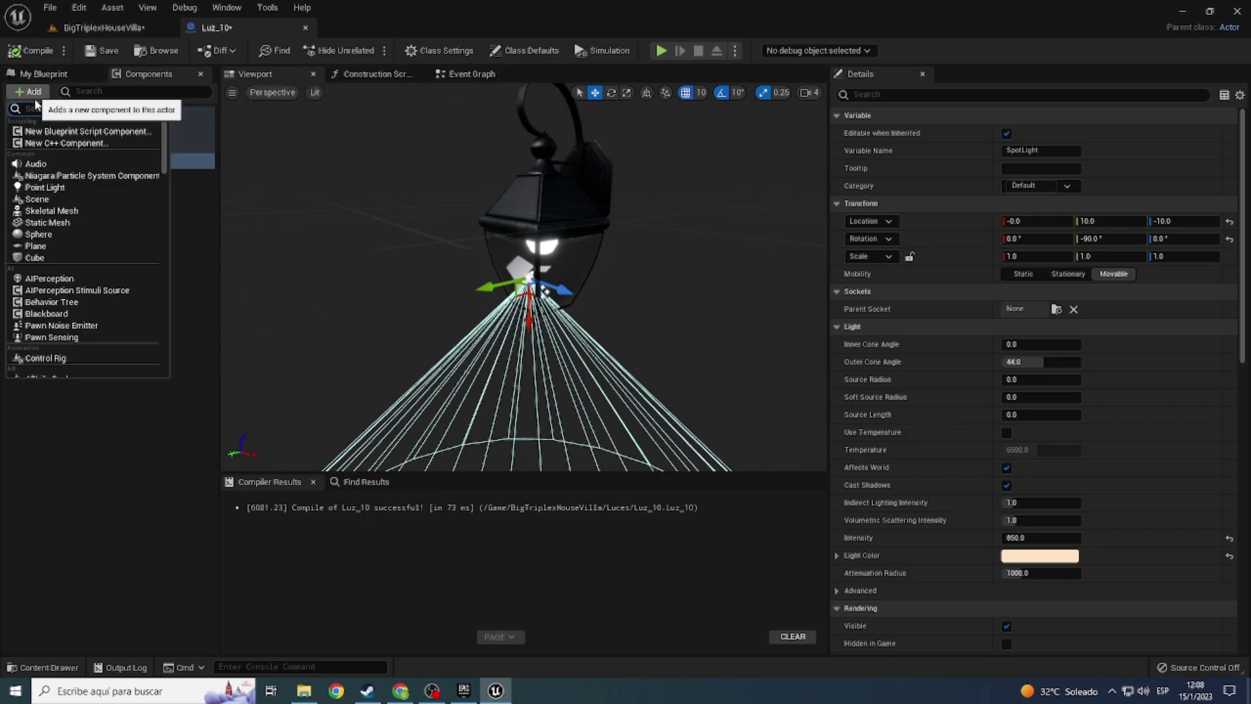
left_click(61, 188)
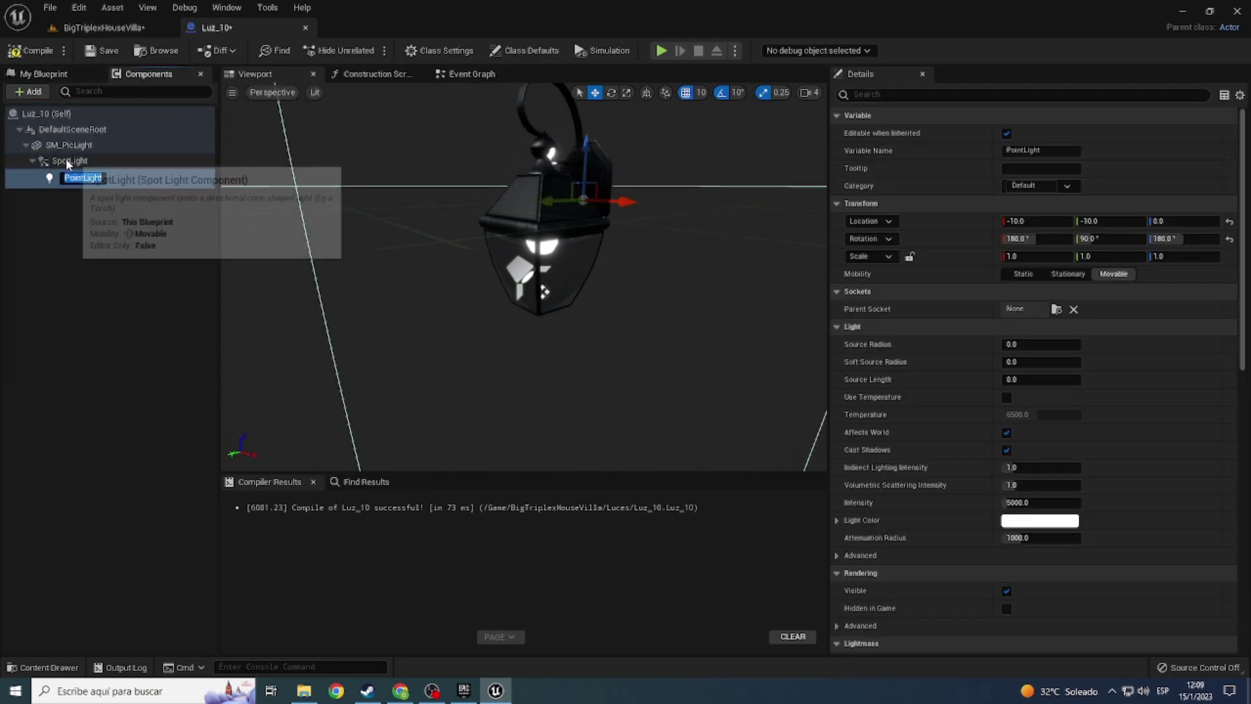
left_click(93, 166)
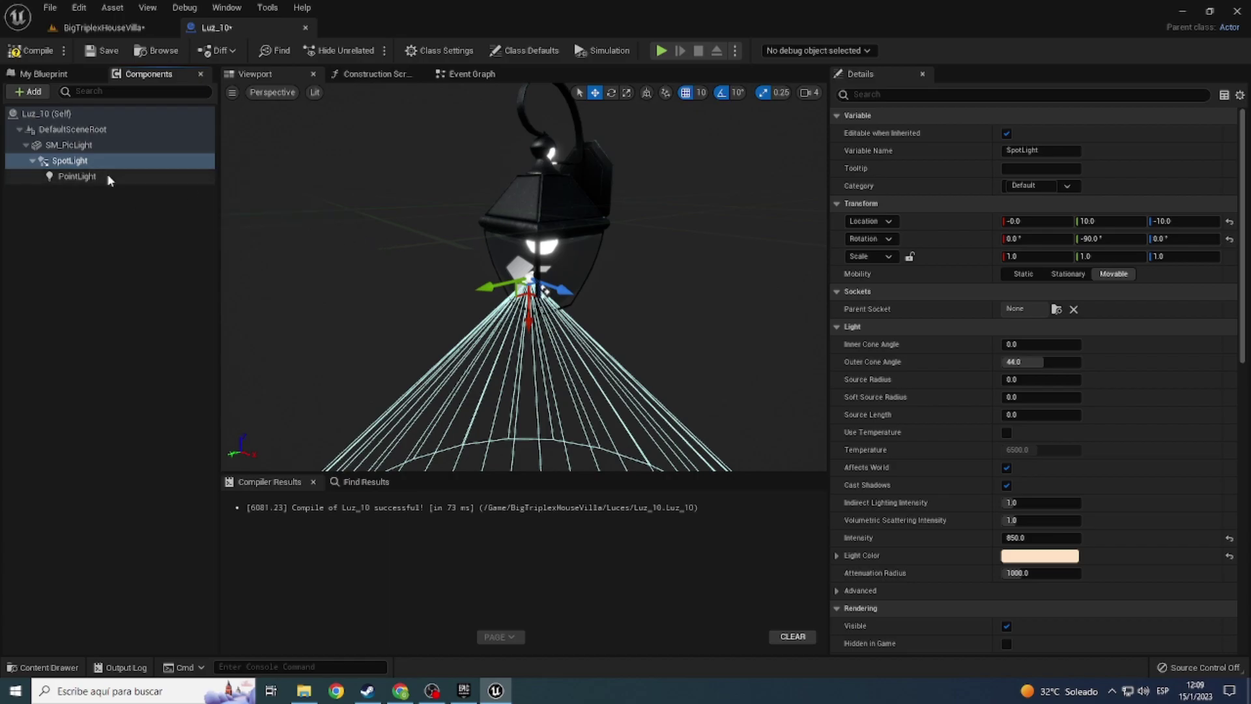
left_click(110, 166)
key("Delete")
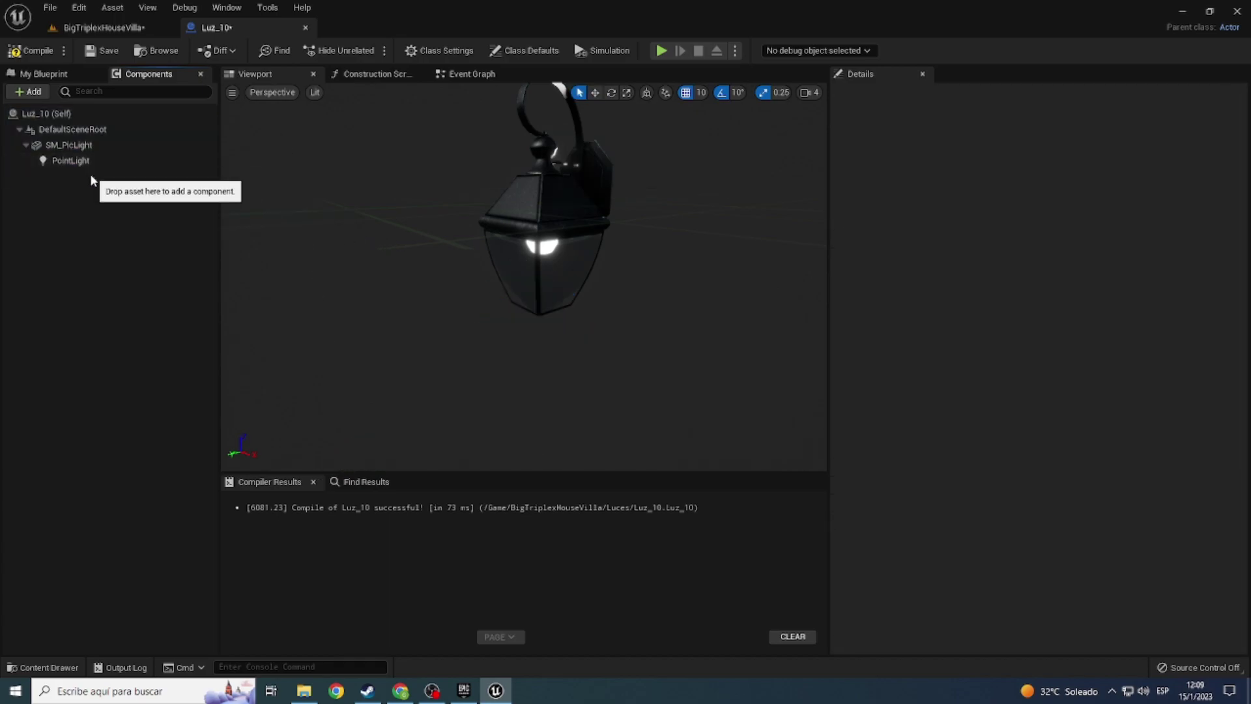
left_click(88, 163)
Step: Position the point light inside the lantern at X 0, Y 10, Z -10
right_click_drag(520, 206, 519, 225)
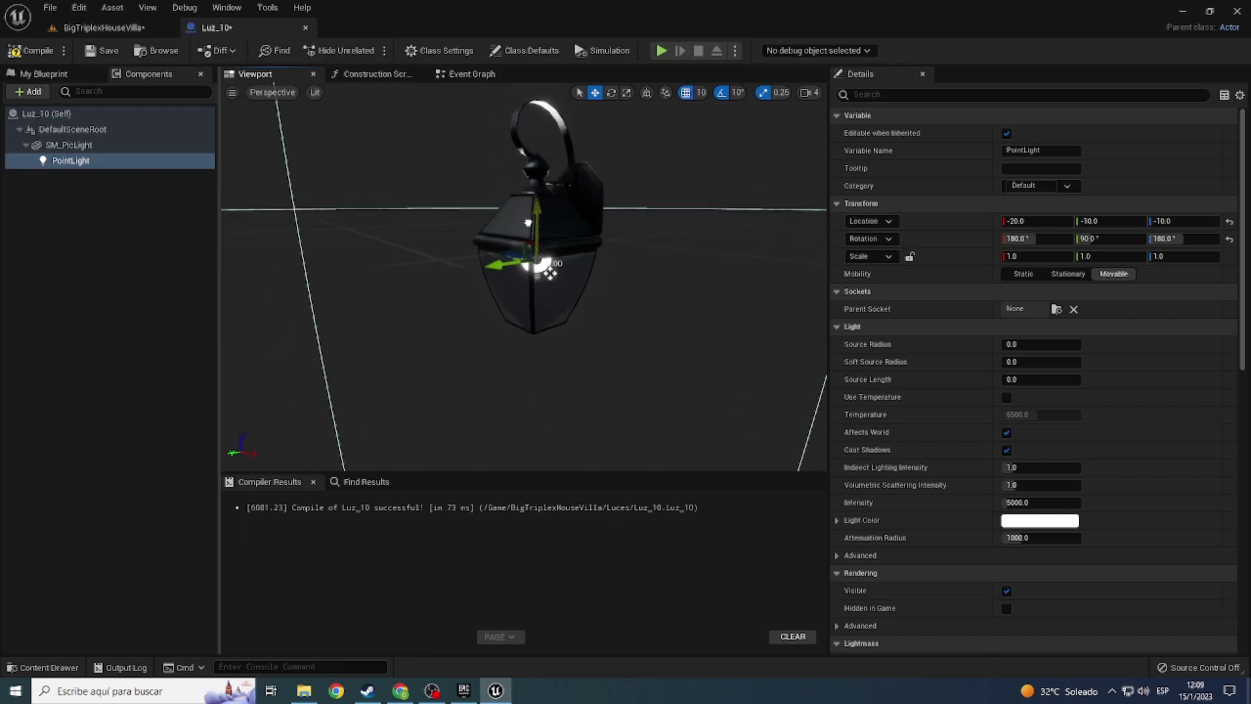
left_click_drag(540, 194, 547, 299)
scroll(452, 371, "up", 3)
right_click_drag(451, 371, 666, 280)
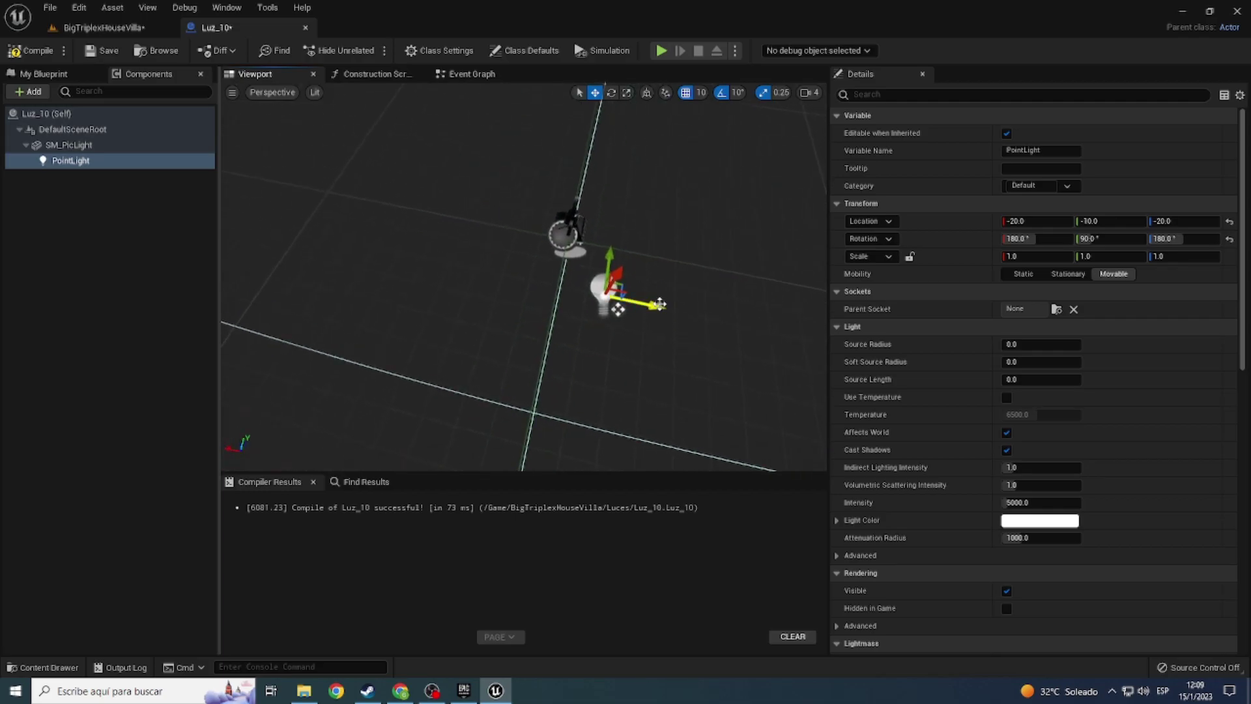
left_click_drag(614, 248, 625, 210)
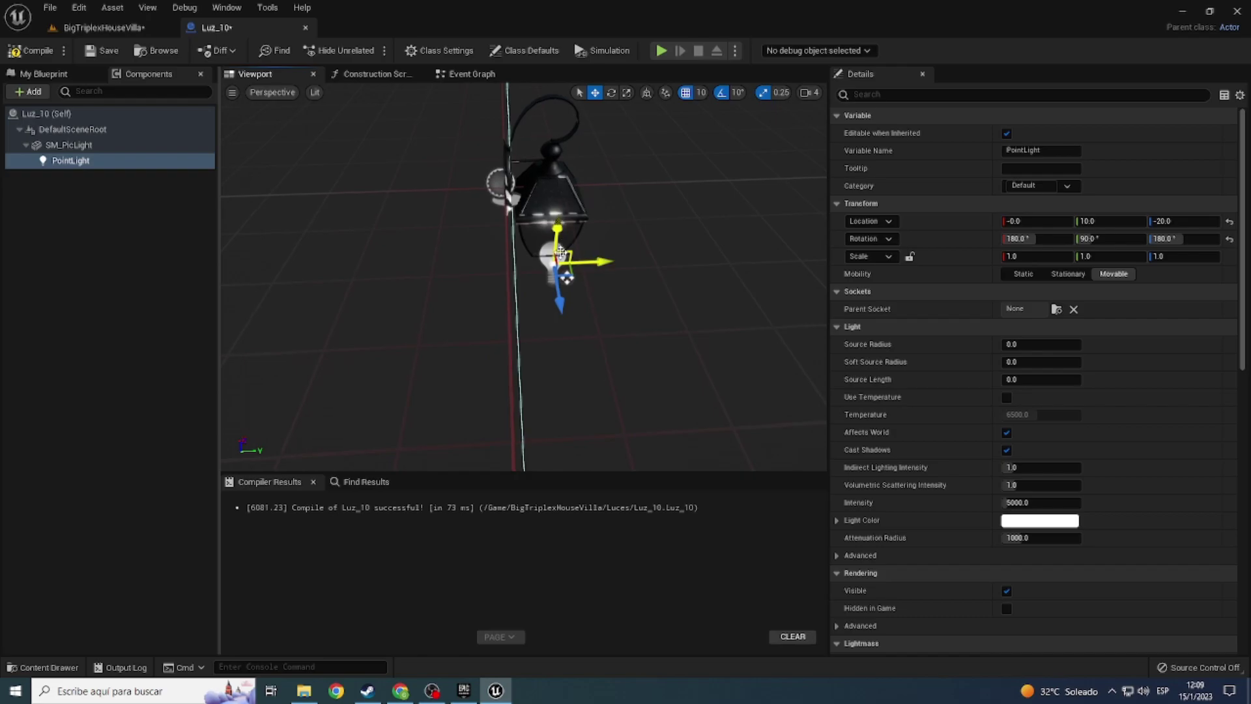
right_click_drag(560, 204, 456, 234)
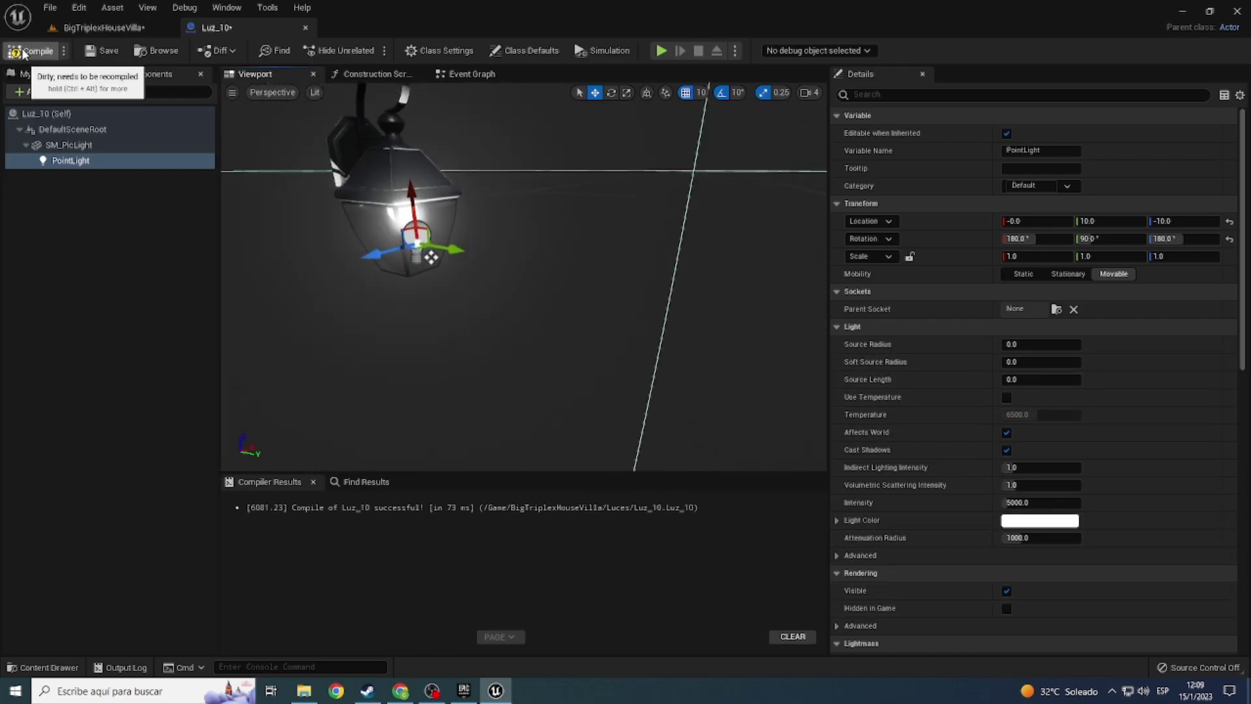
left_click(104, 28)
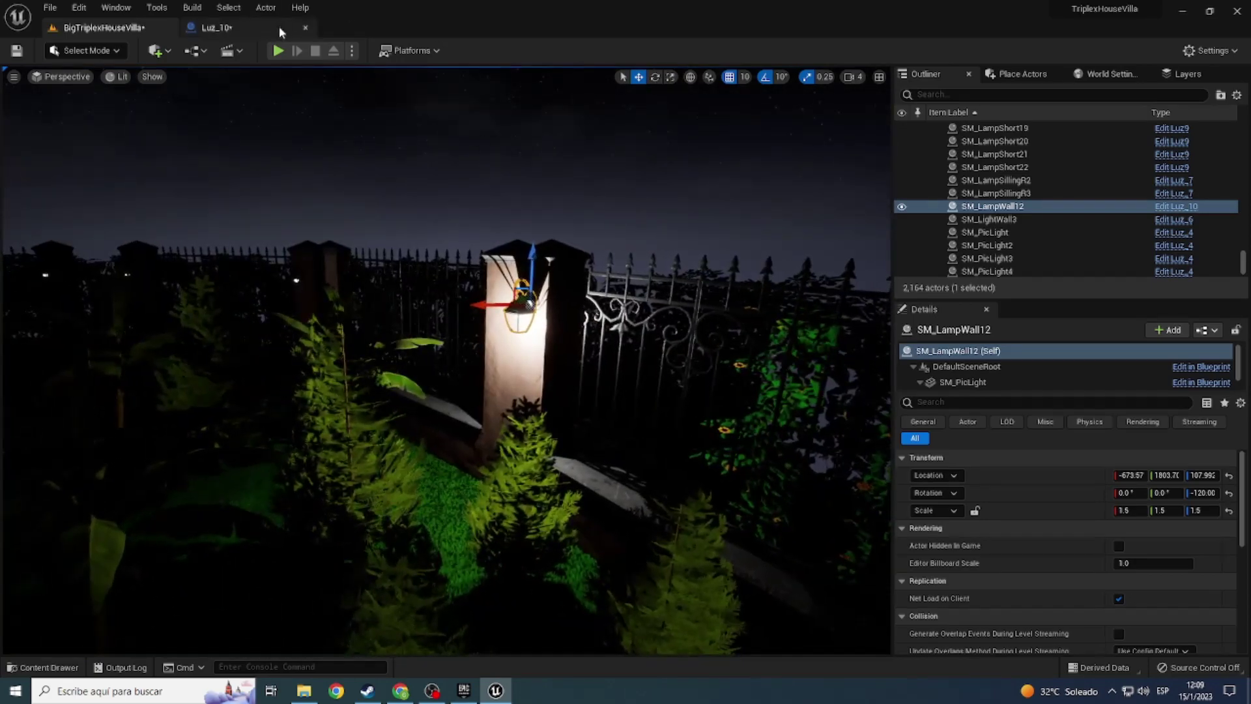
Step: Drop Luz_10's point light intensity from 5000 to 1000, compile, and view the level Unlit
left_click(279, 26)
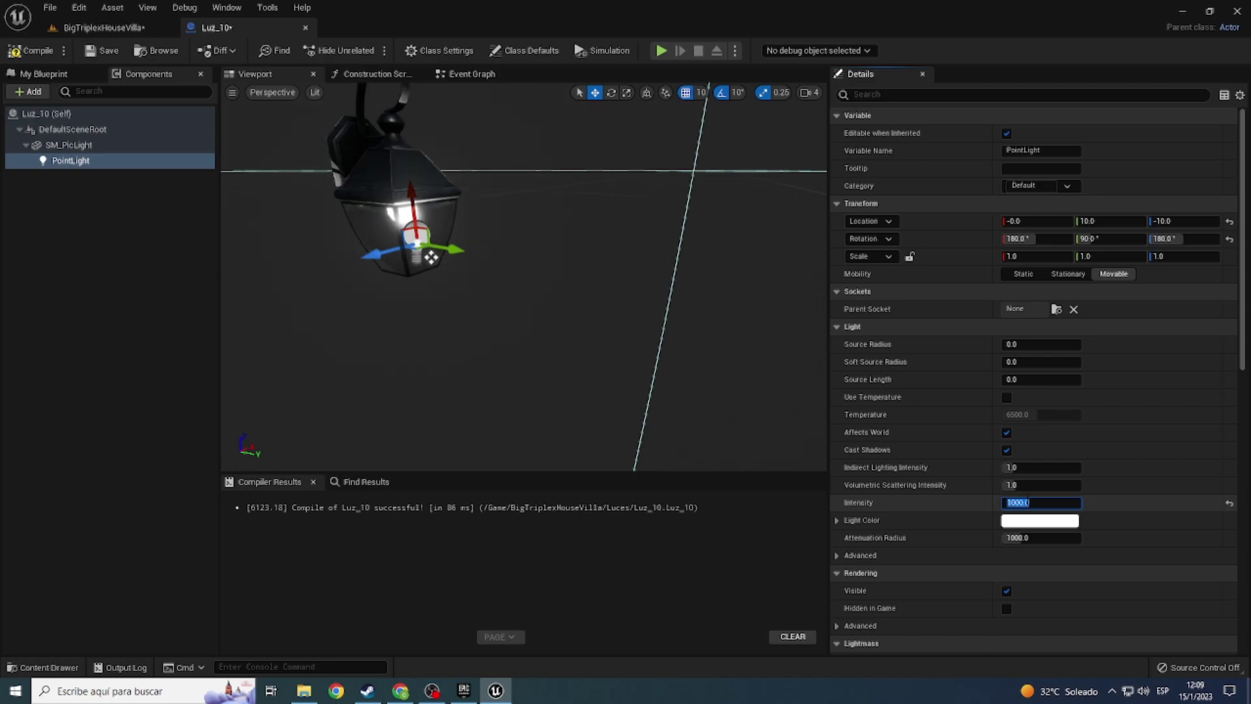
left_click(97, 27)
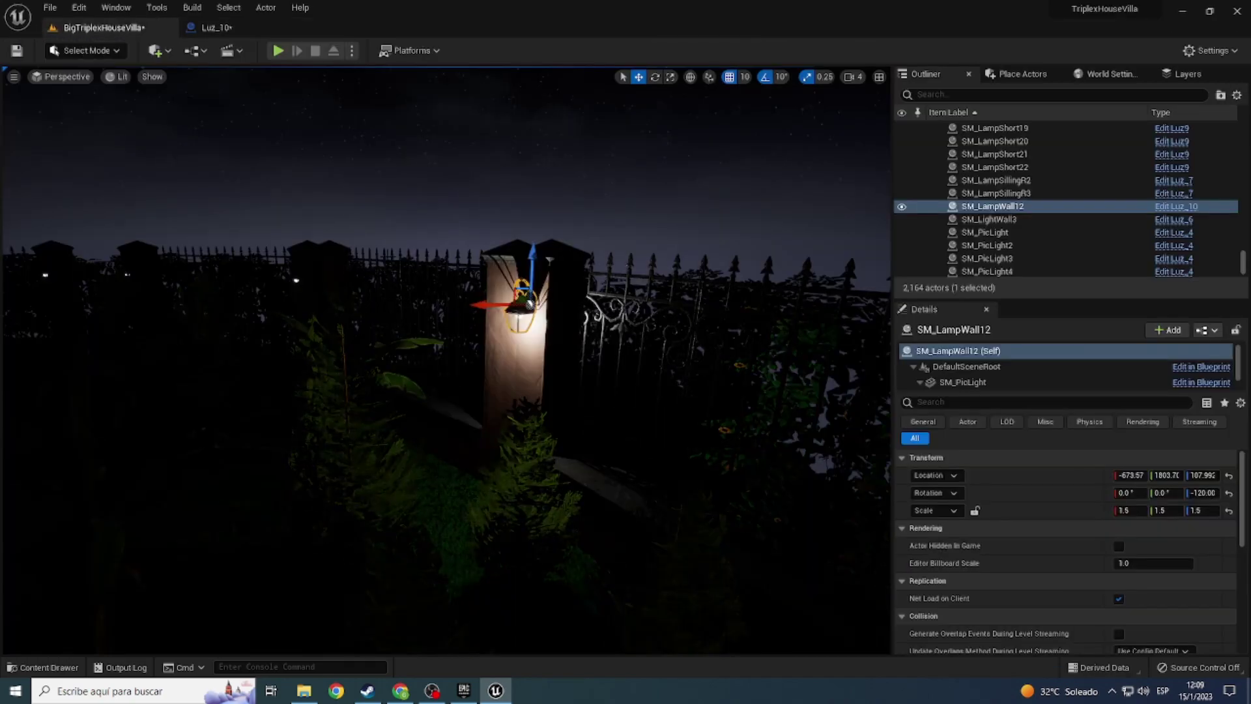
right_click_drag(445, 358, 325, 339)
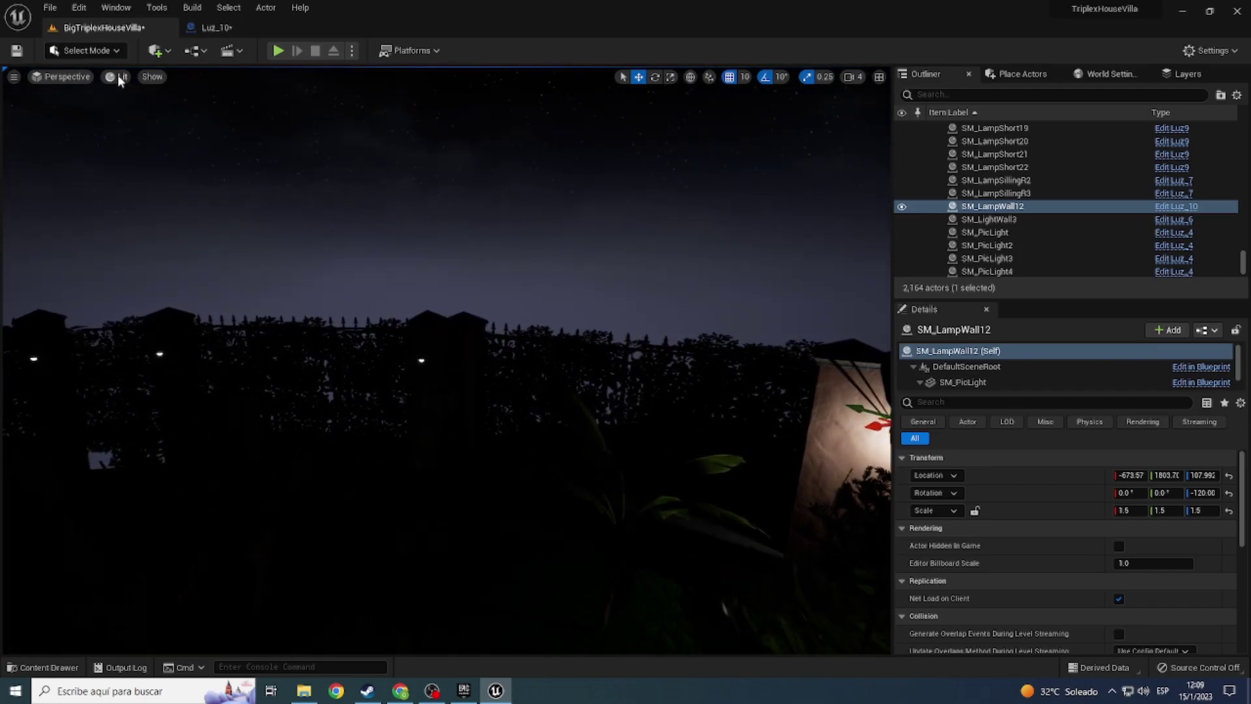
left_click(120, 78)
left_click(146, 126)
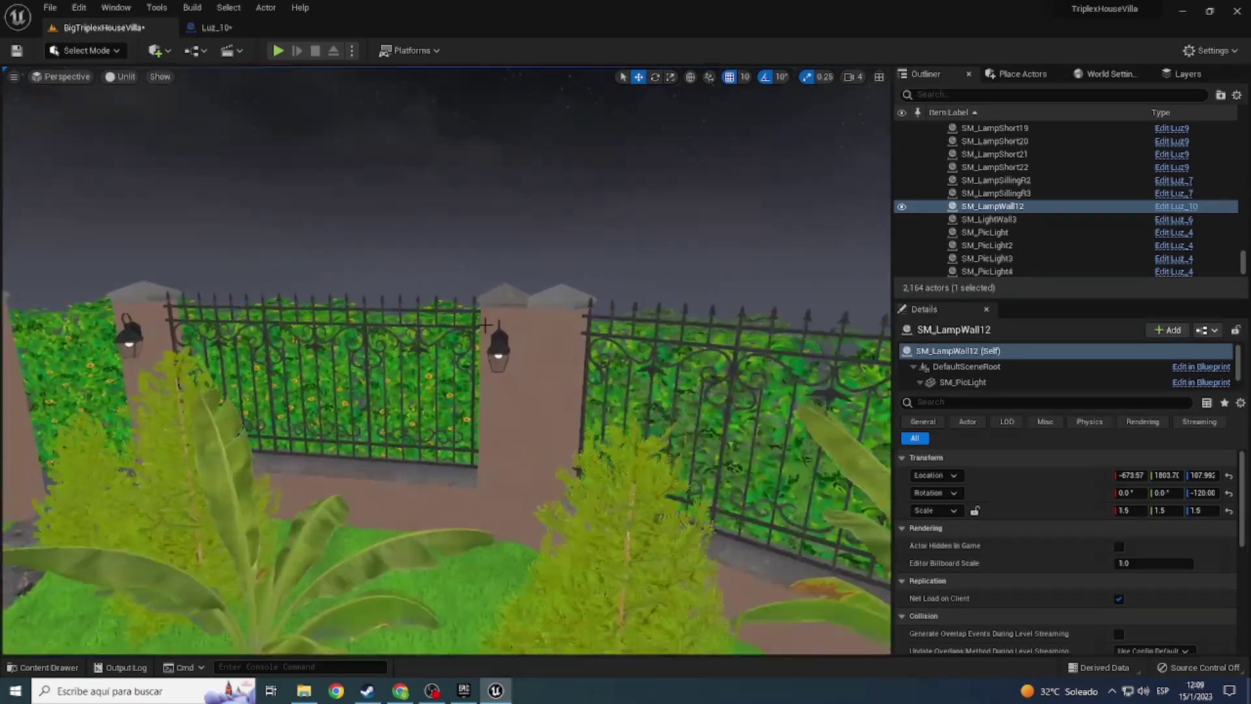
Step: Select fence and wall lamps SM_LampWall17, SM_LampWall16 and SM_LampWall10 together, framing them in view
key("ctrl+b")
left_click(500, 344)
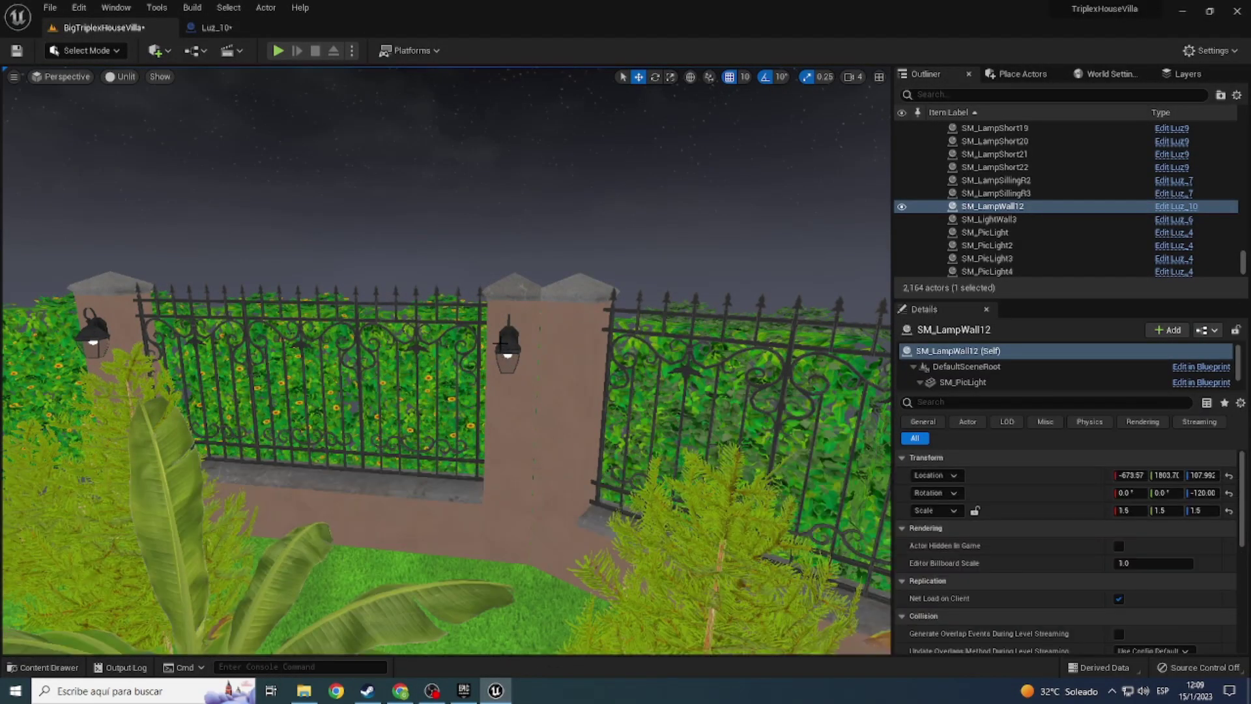
left_click(508, 357, "ctrl")
left_click(88, 332, "ctrl")
key("f")
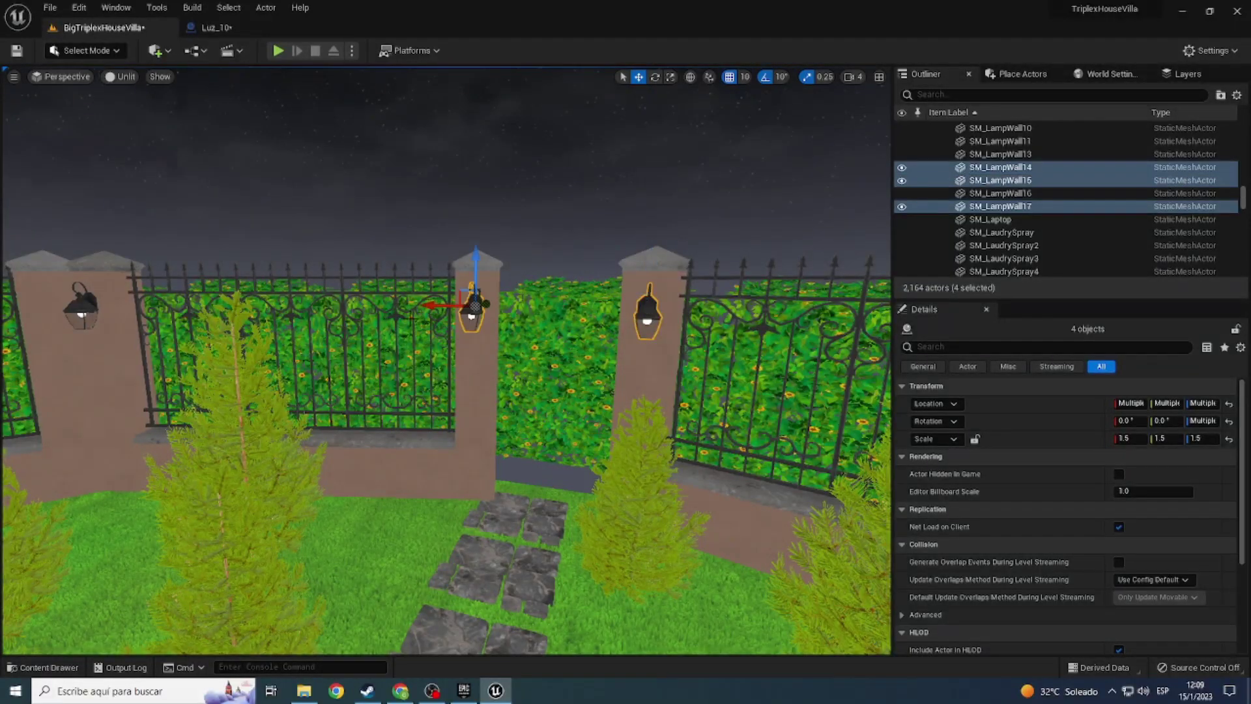
left_click(82, 311, "ctrl")
key("f")
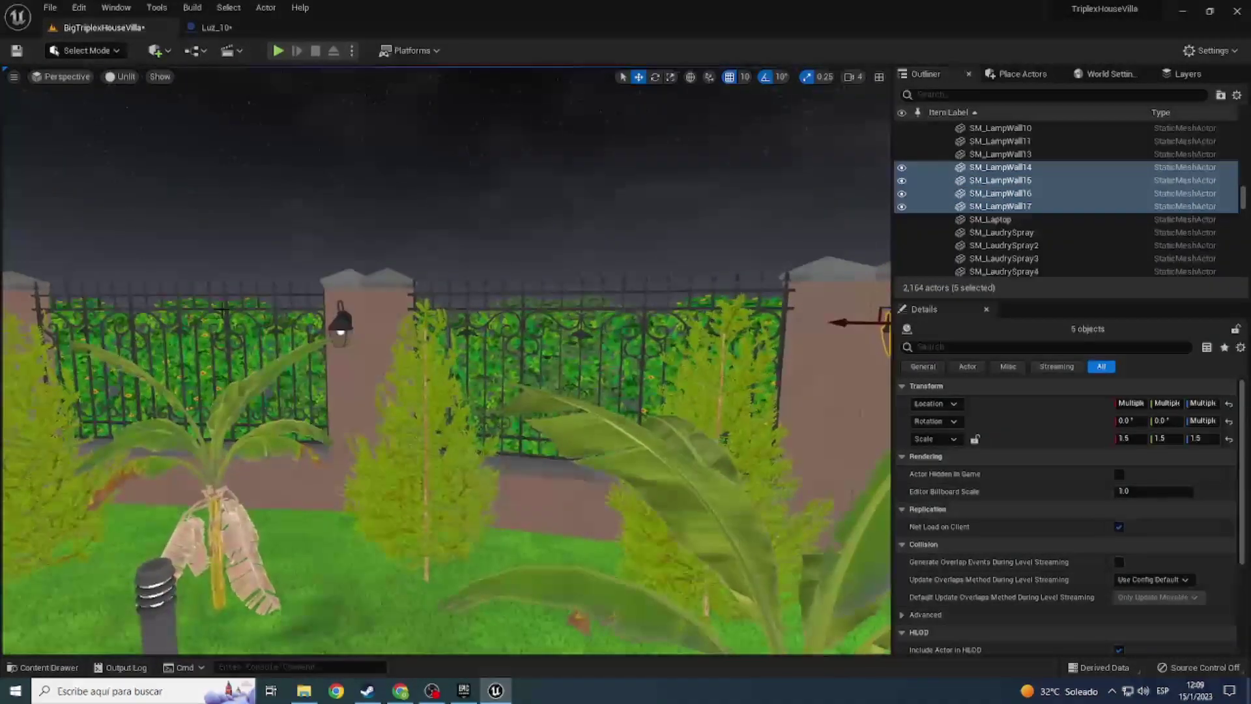
key("f")
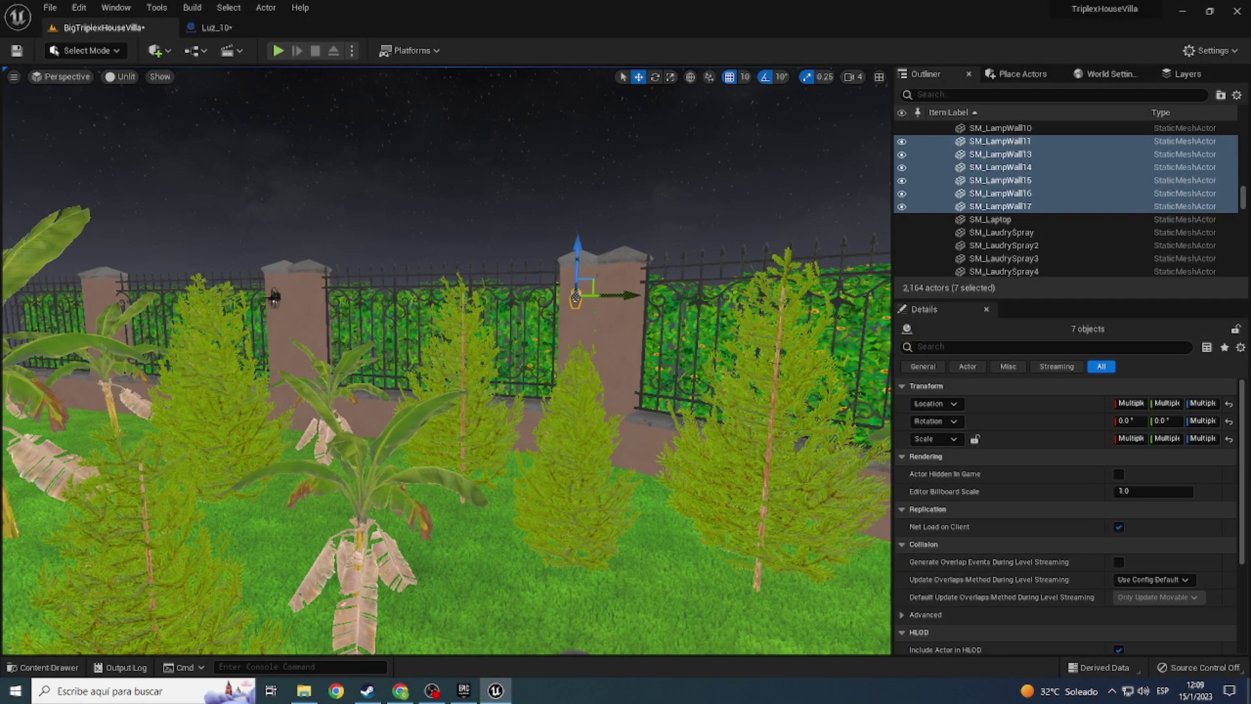
left_click(274, 296, "ctrl")
key("f")
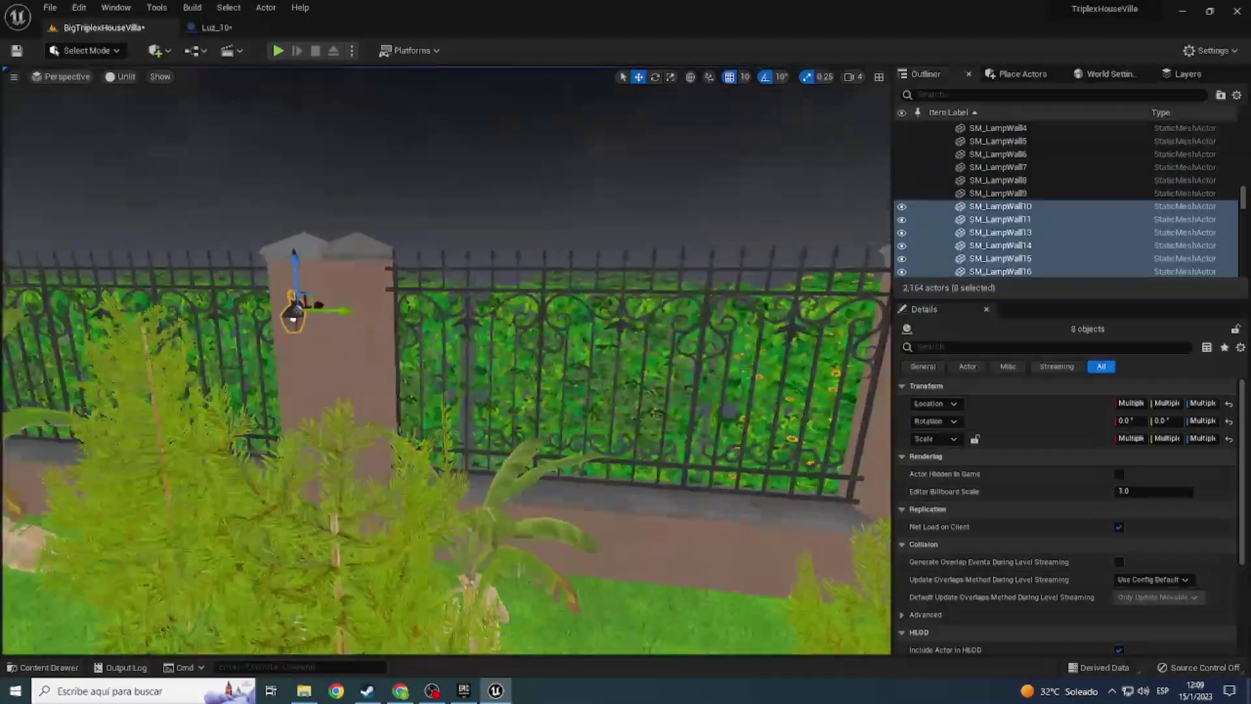
Step: Add the terrace and stair lamps SM_LampWall and SM_LampWall6 to the selection, reaching 16 lamps
right_click_drag(275, 296, 274, 297)
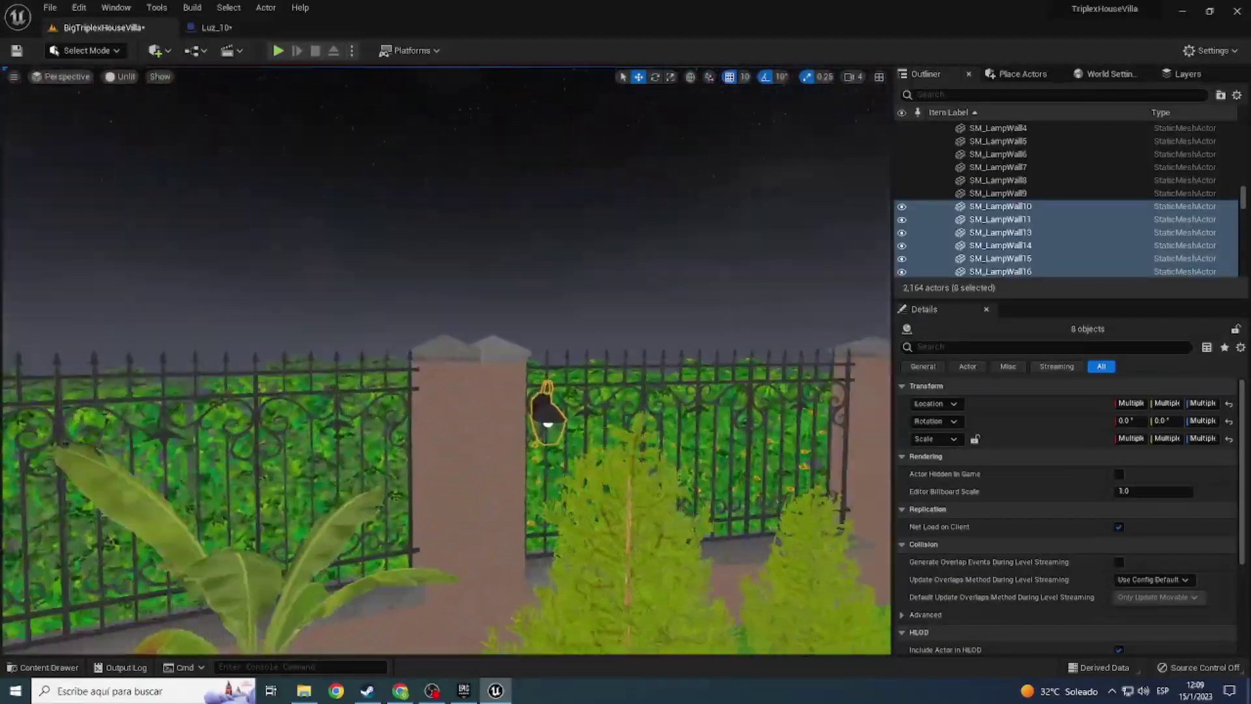
right_click_drag(393, 320, 393, 319)
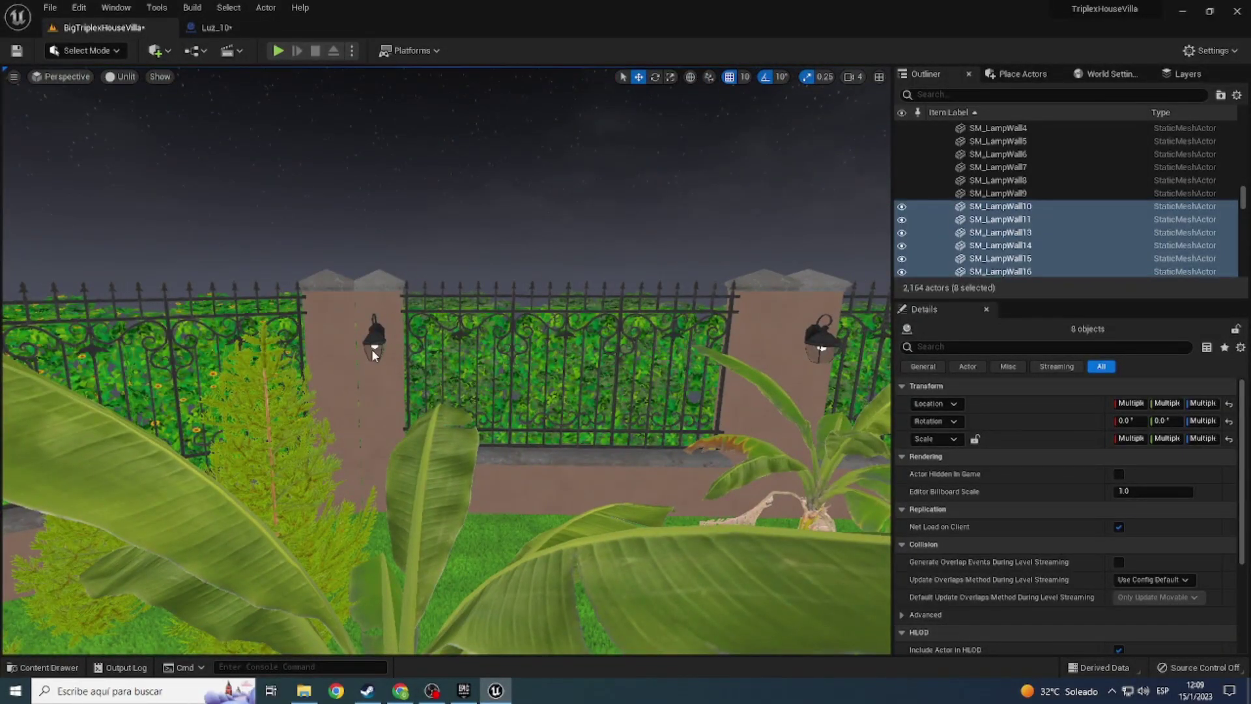
left_click(822, 353, "ctrl")
right_click_drag(821, 353, 821, 352)
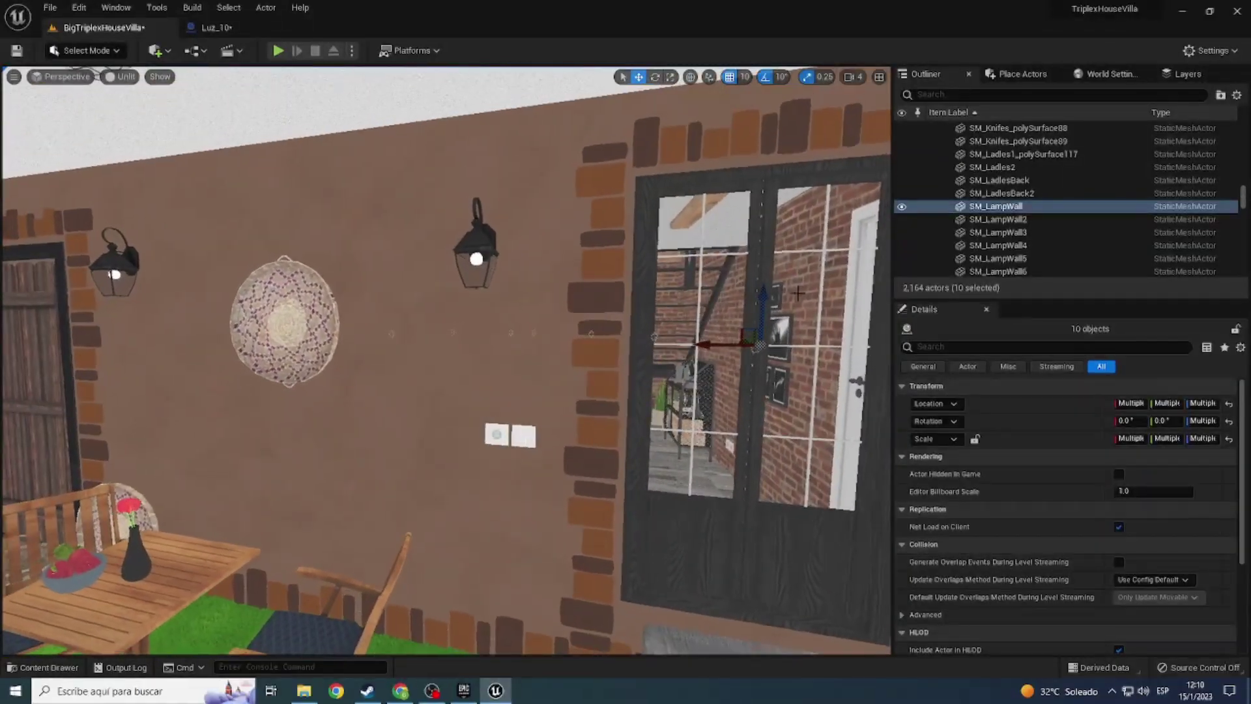
right_click_drag(483, 306, 483, 306)
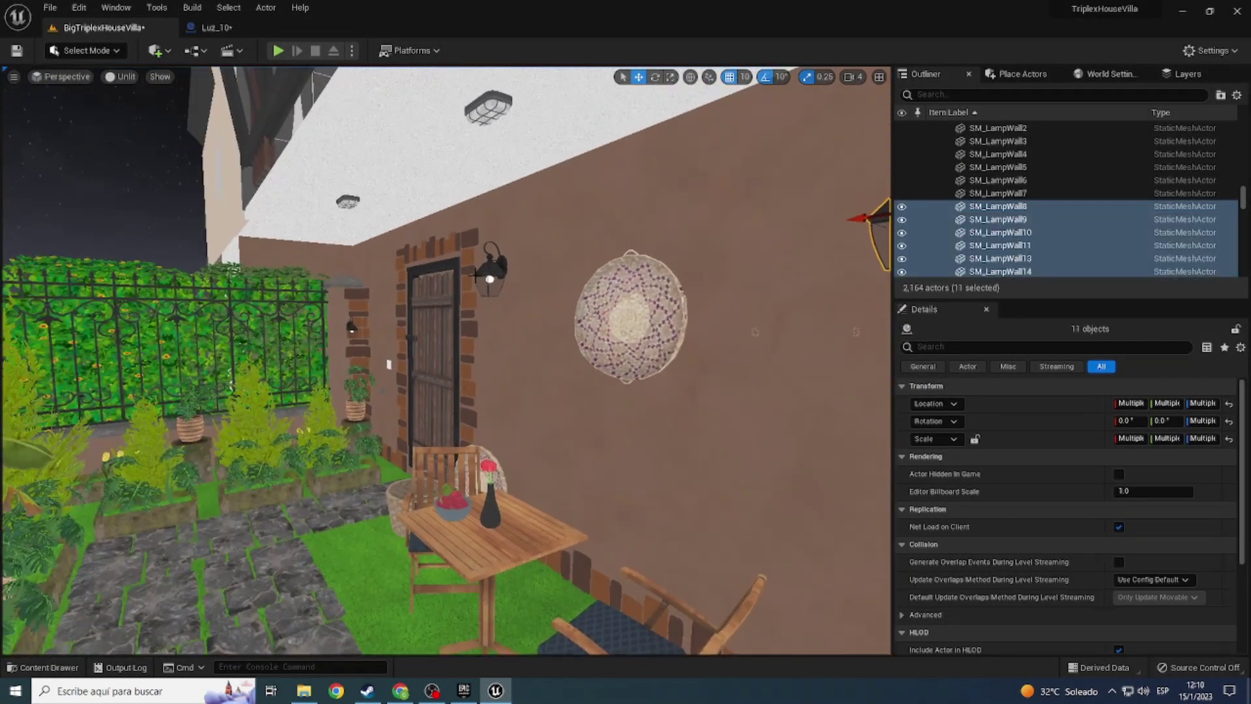
left_click(351, 334, "ctrl")
right_click_drag(351, 334, 352, 333)
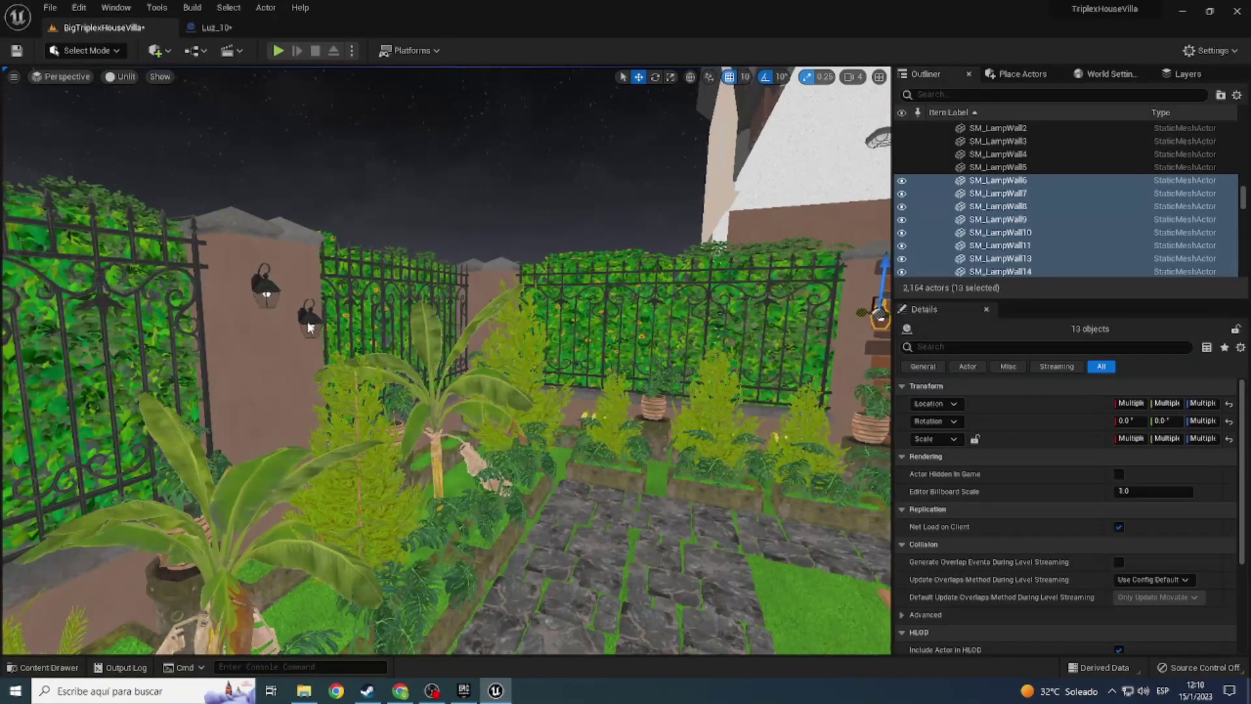
right_click_drag(404, 284, 405, 283)
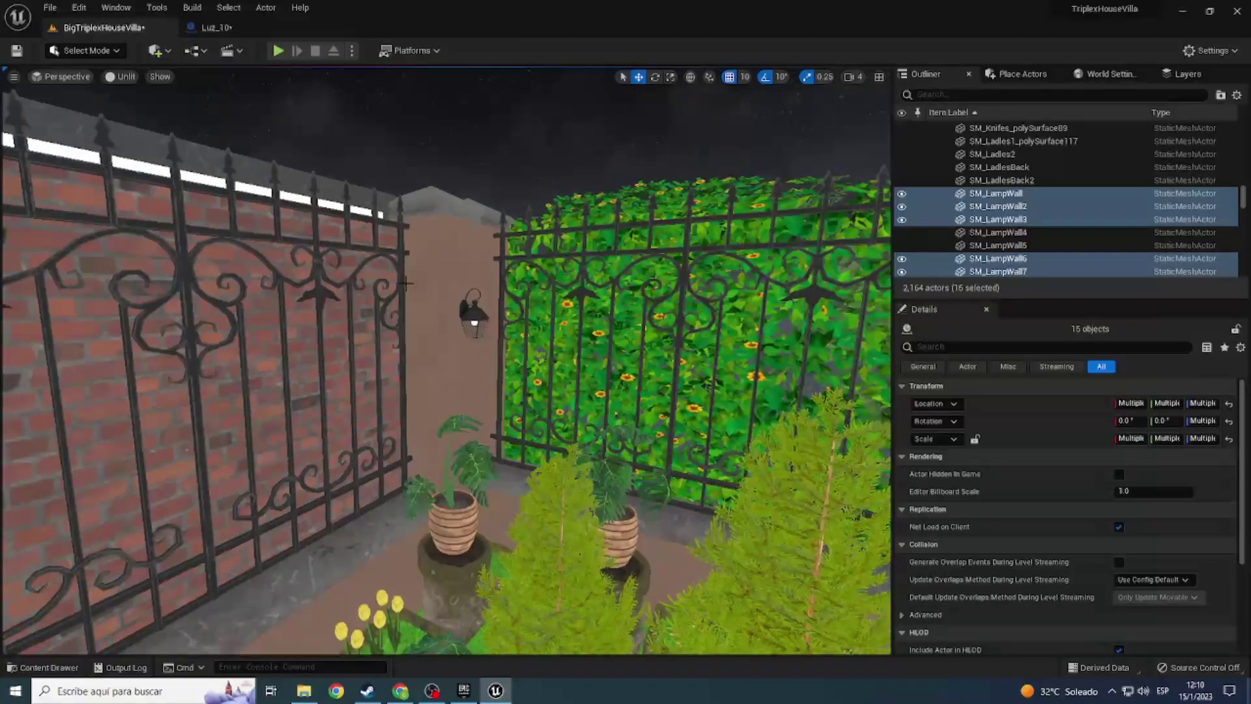
right_click_drag(470, 317, 470, 317)
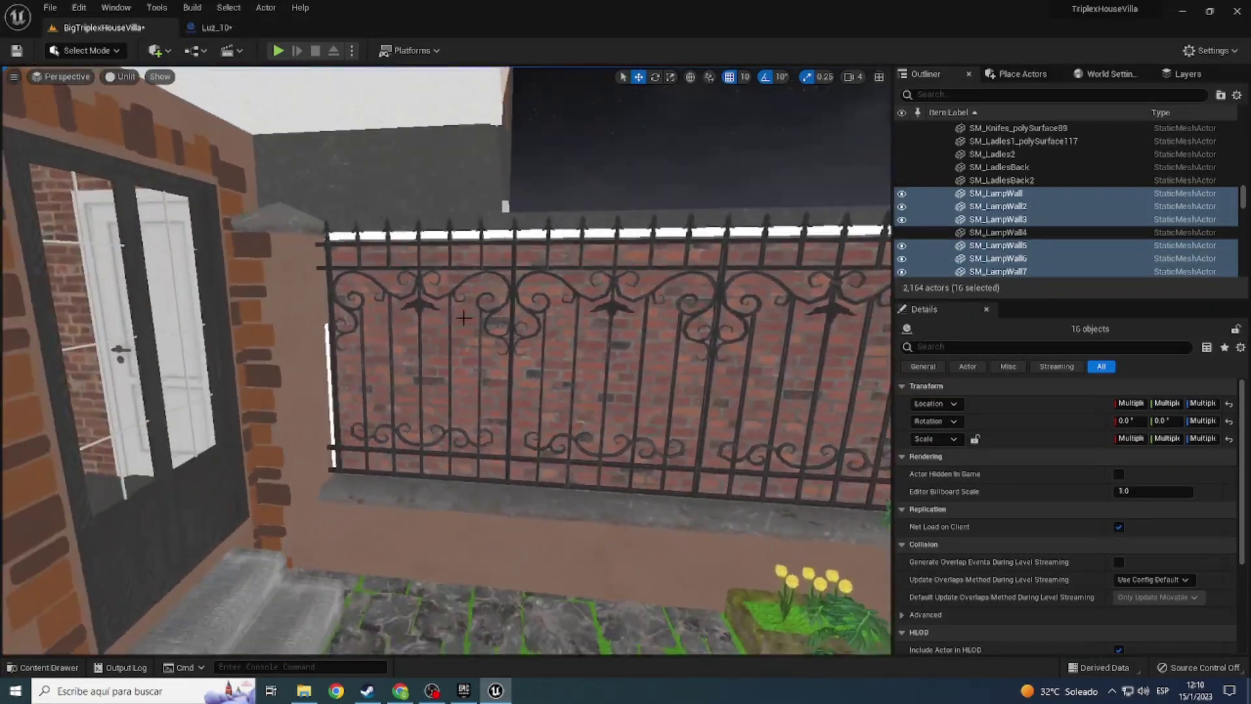
right_click_drag(777, 339, 777, 339)
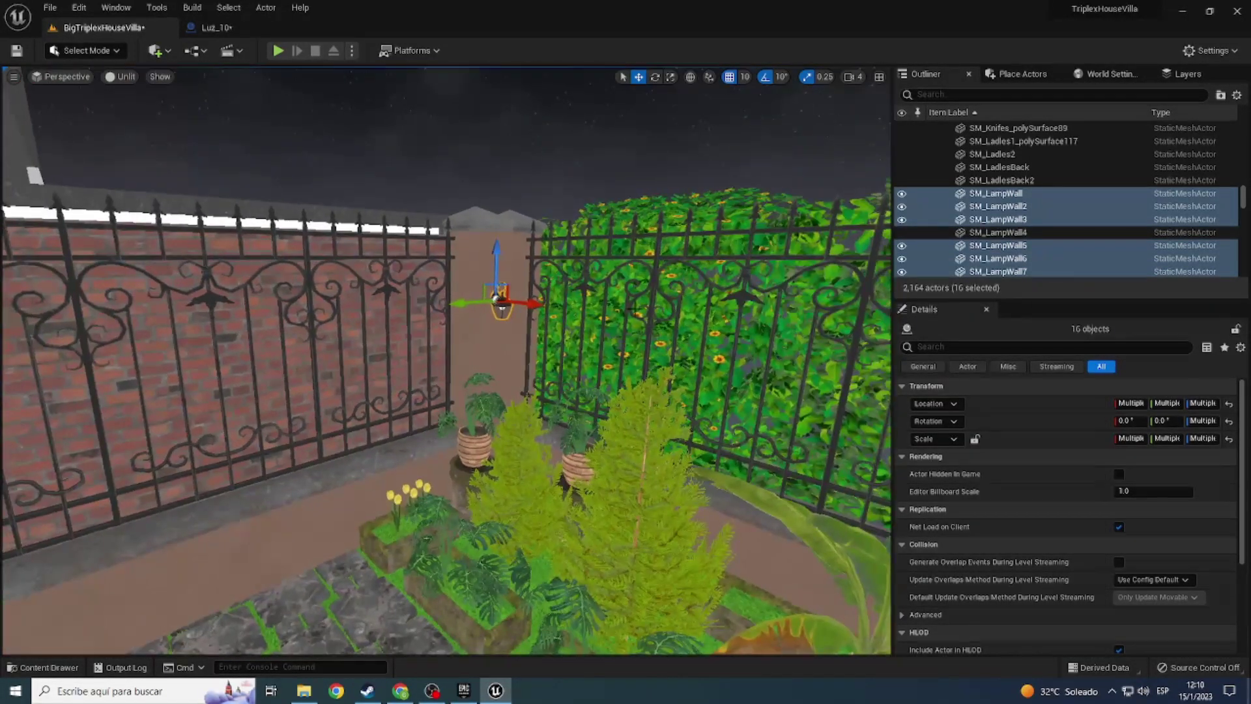
right_click(513, 306)
Step: Place a Luz_10 light at the gate lamp and switch the viewport to Lit
mouse_move(544, 375)
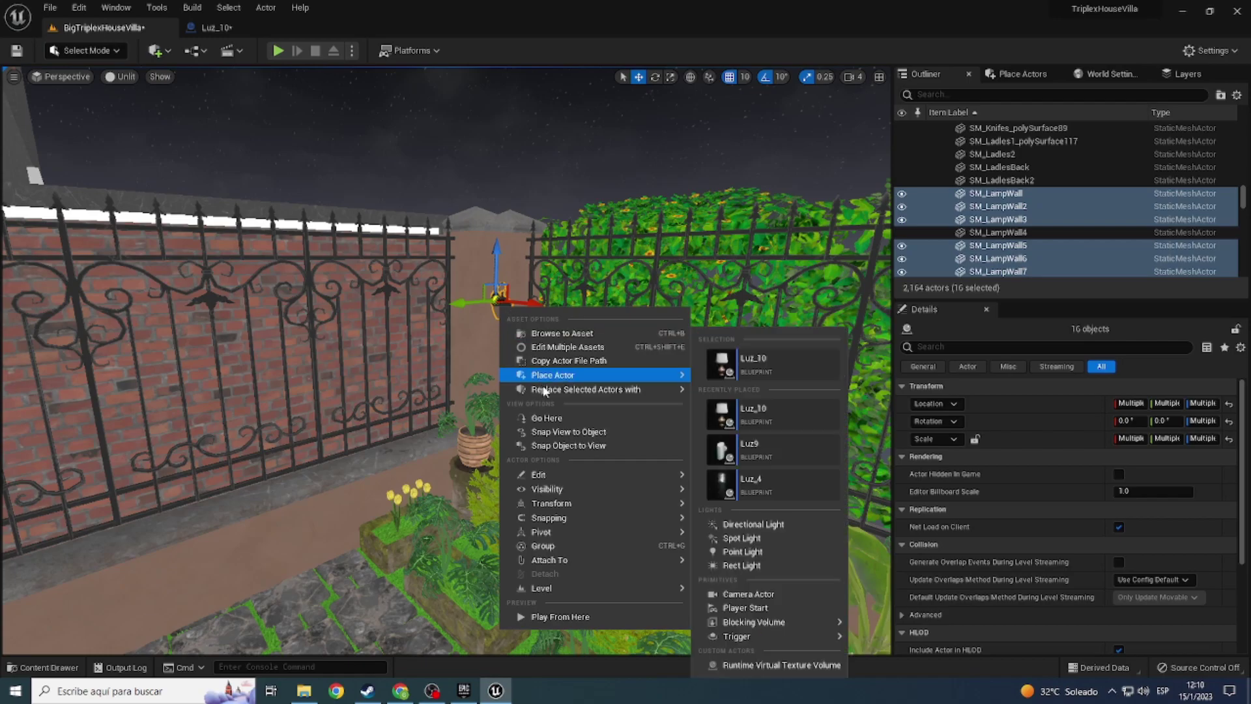
left_click(759, 376)
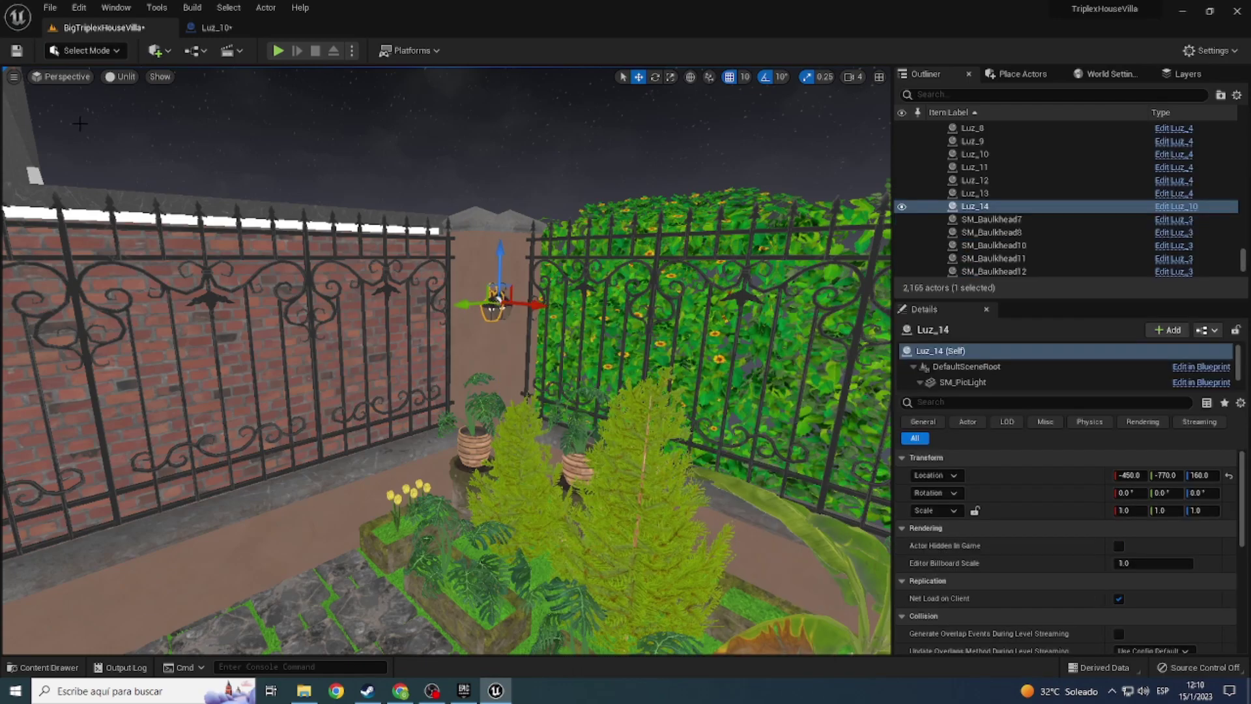
left_click(121, 90)
left_click(127, 77)
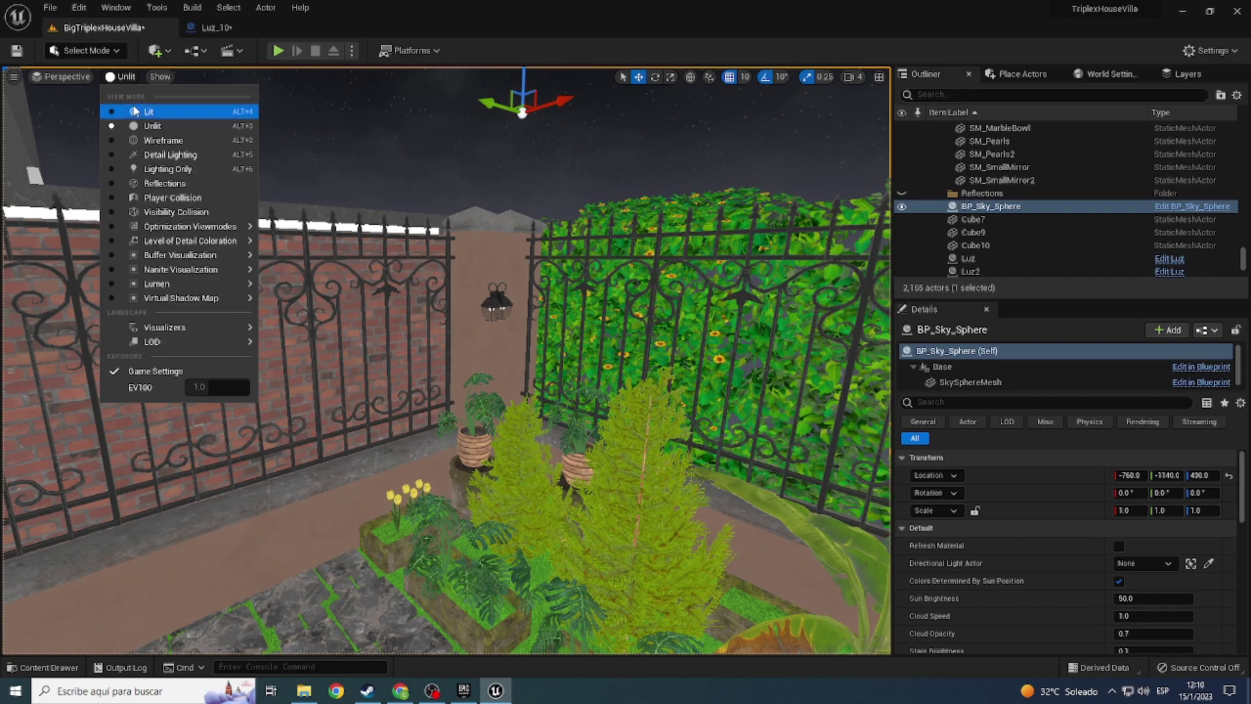
left_click(134, 112)
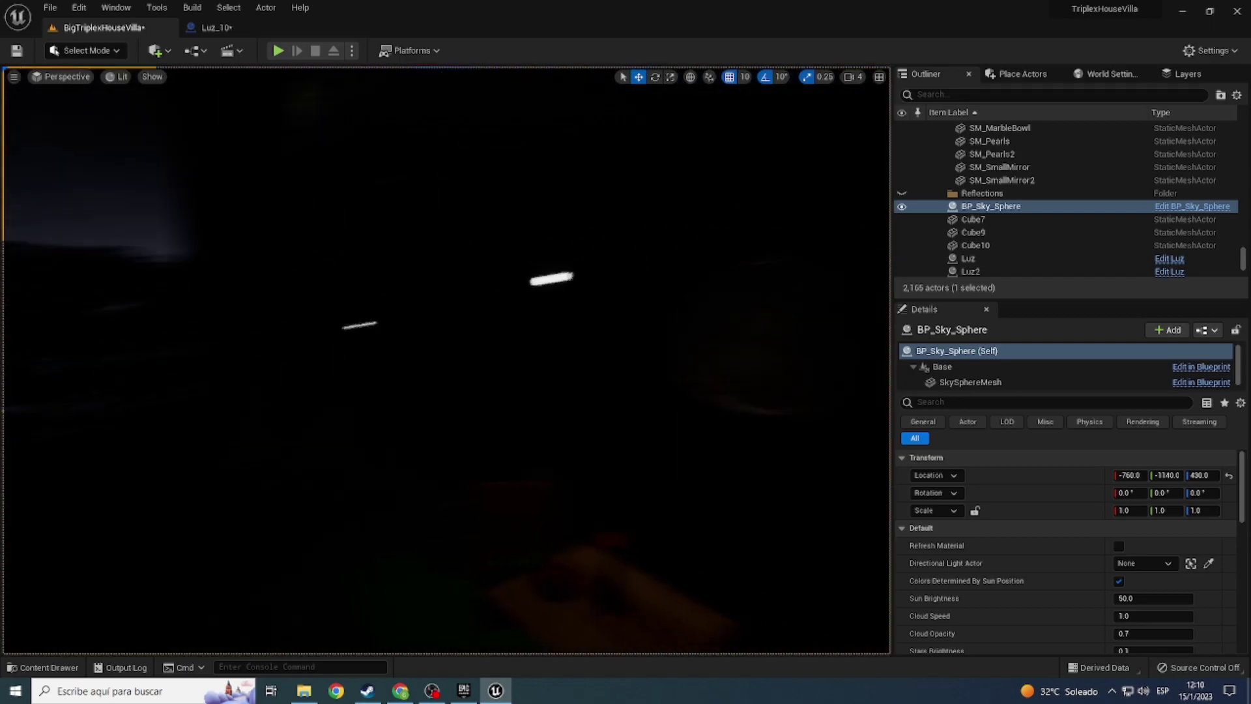
mouse_move(445, 359)
right_mouse_down()
mouse_move(445, 273)
mouse_move(445, 365)
mouse_move(445, 325)
right_mouse_up()
Step: Place a Luz_10 light at the gate-pillar lamp SM_LampWall17
key("ctrl+space")
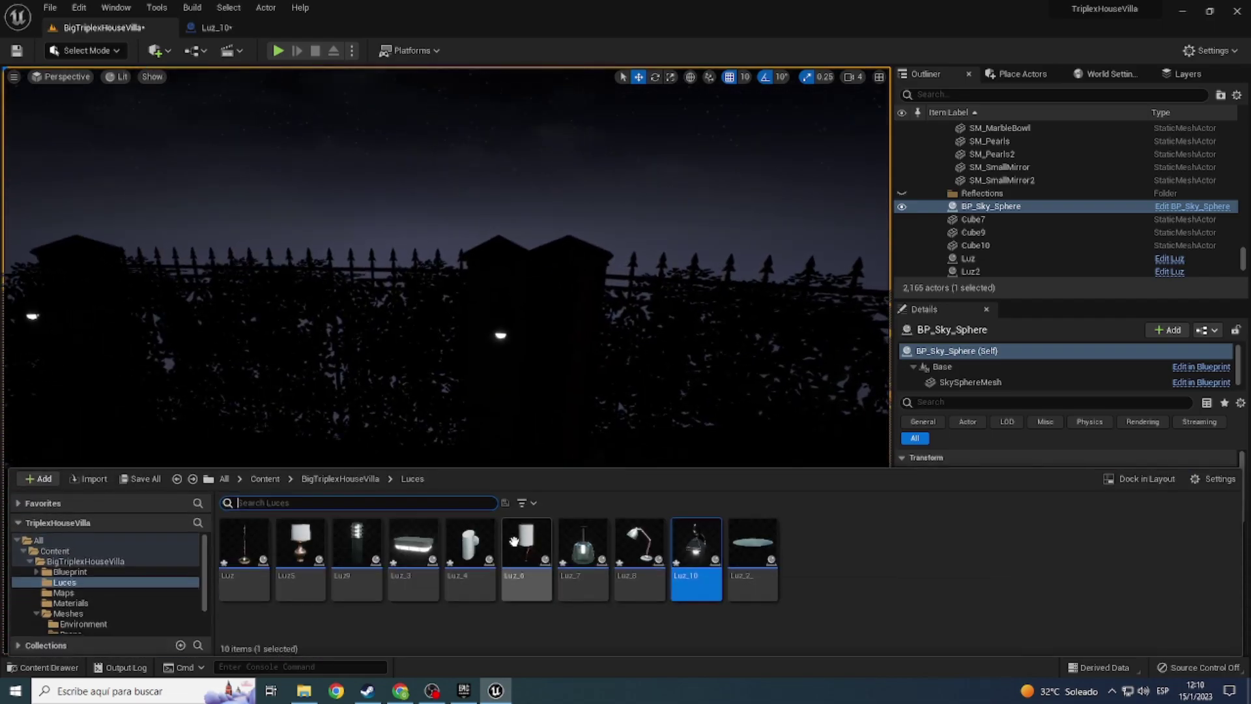
left_click(499, 332)
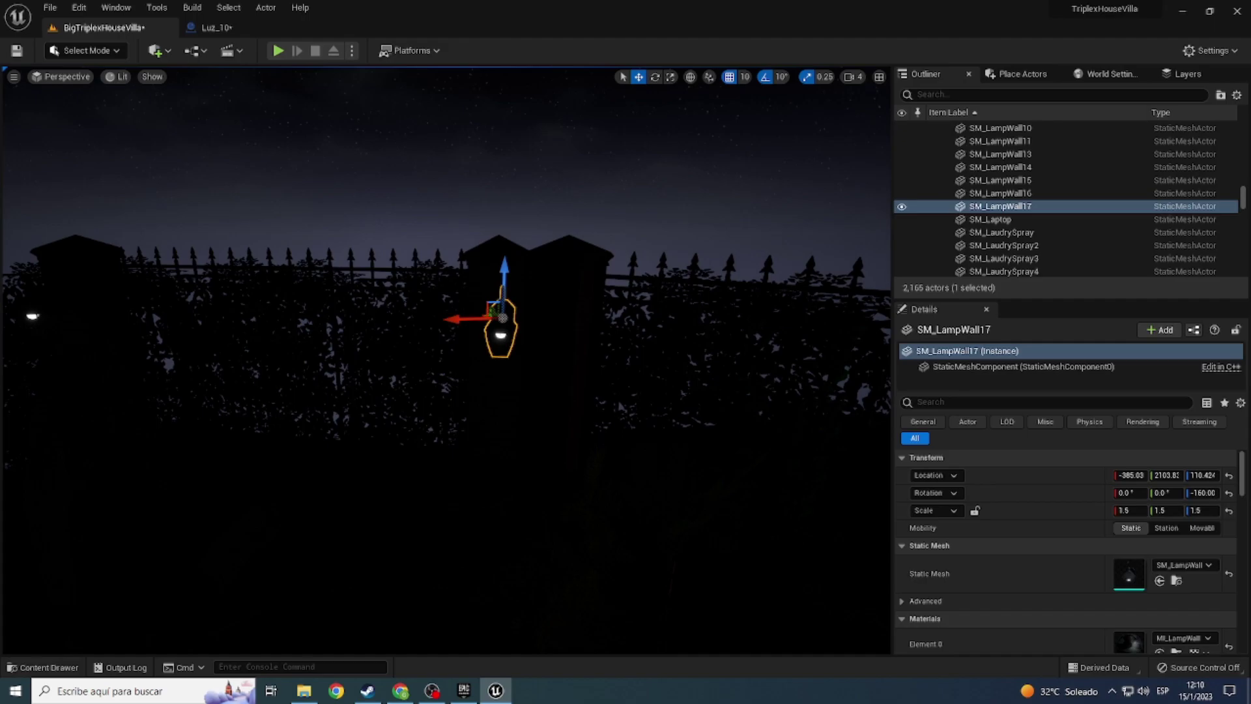
right_click(501, 328)
mouse_move(557, 412)
left_click(744, 374)
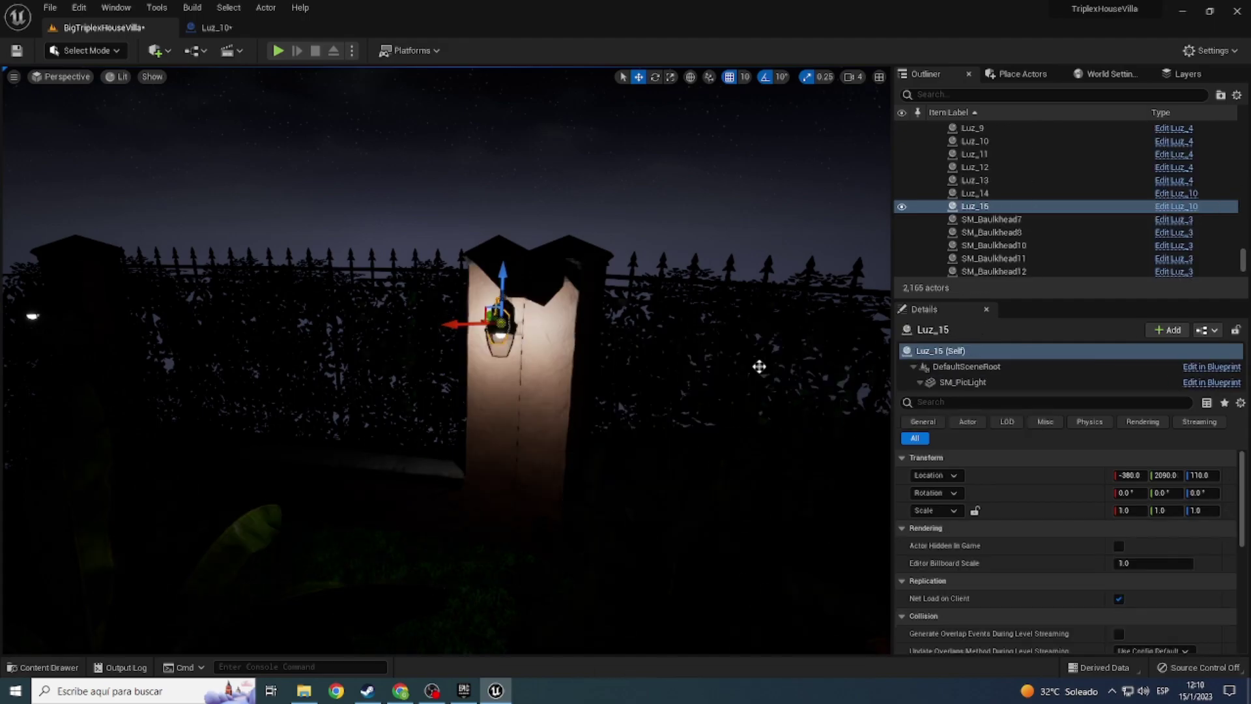
right_click_drag(445, 364, 445, 391)
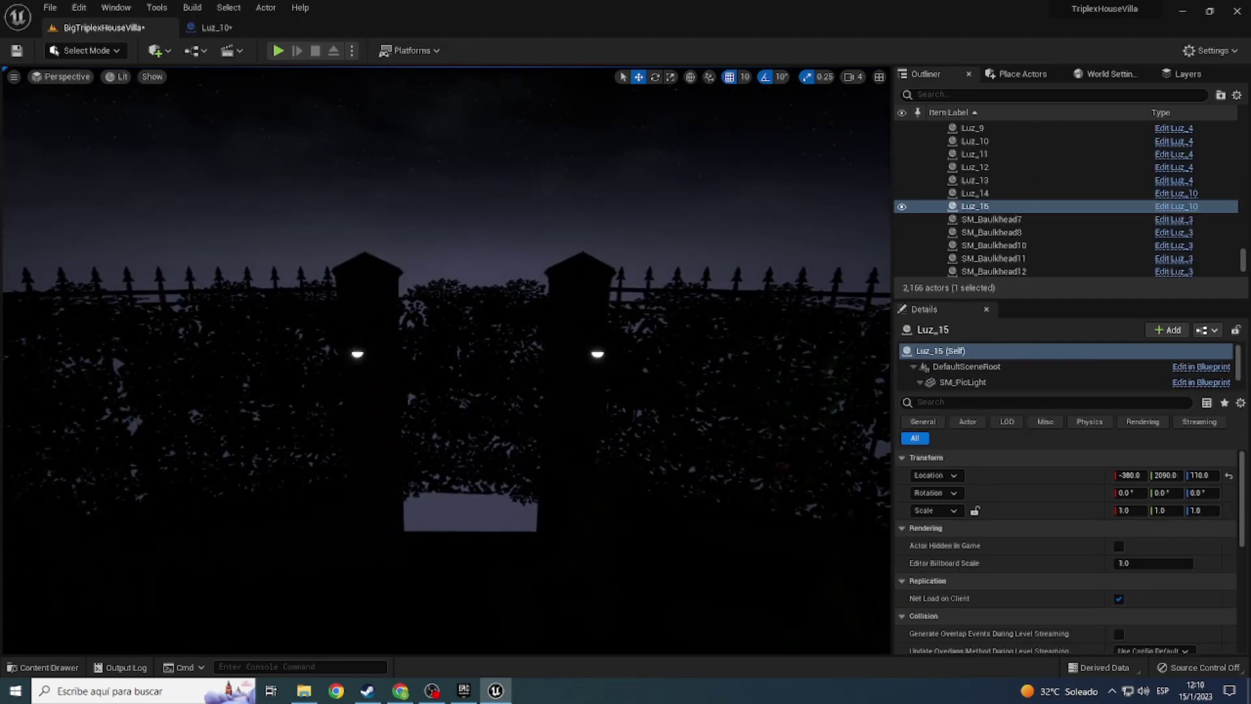
Step: Return the viewport to Unlit and place a Luz_10 light at SM_LampWall14
right_click(597, 352)
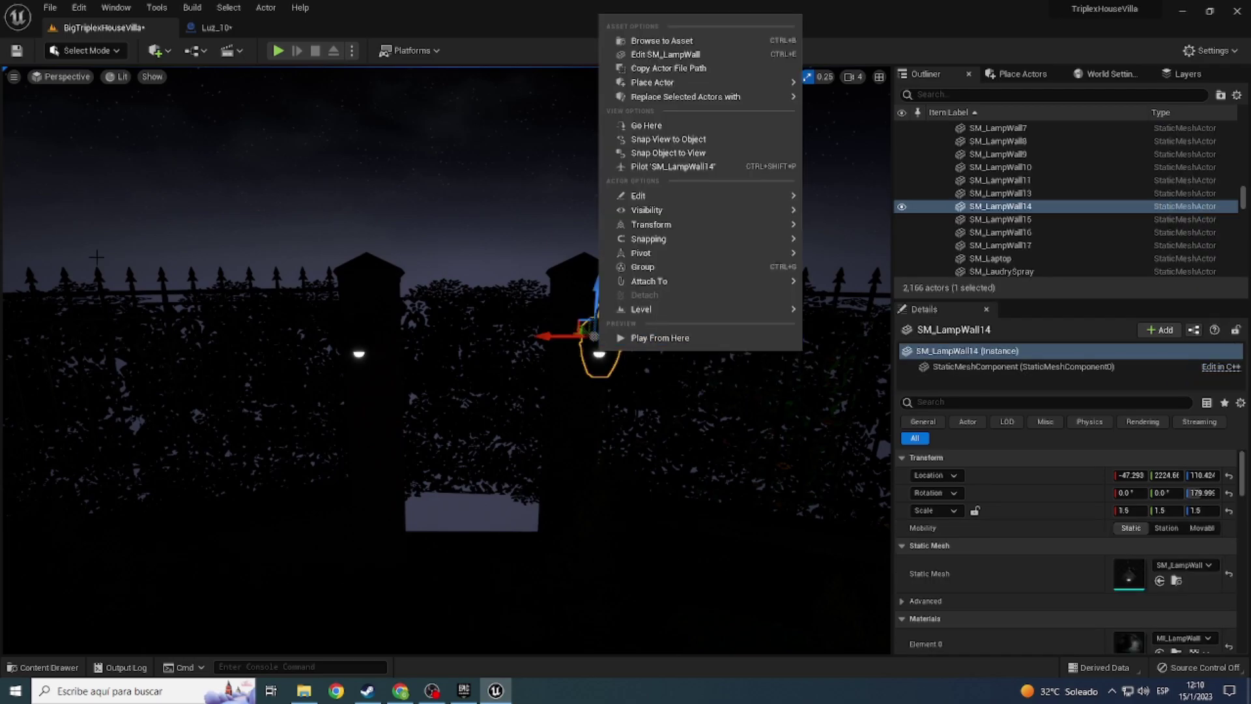
left_click(119, 77)
left_click(137, 121)
right_click_drag(246, 195, 246, 195)
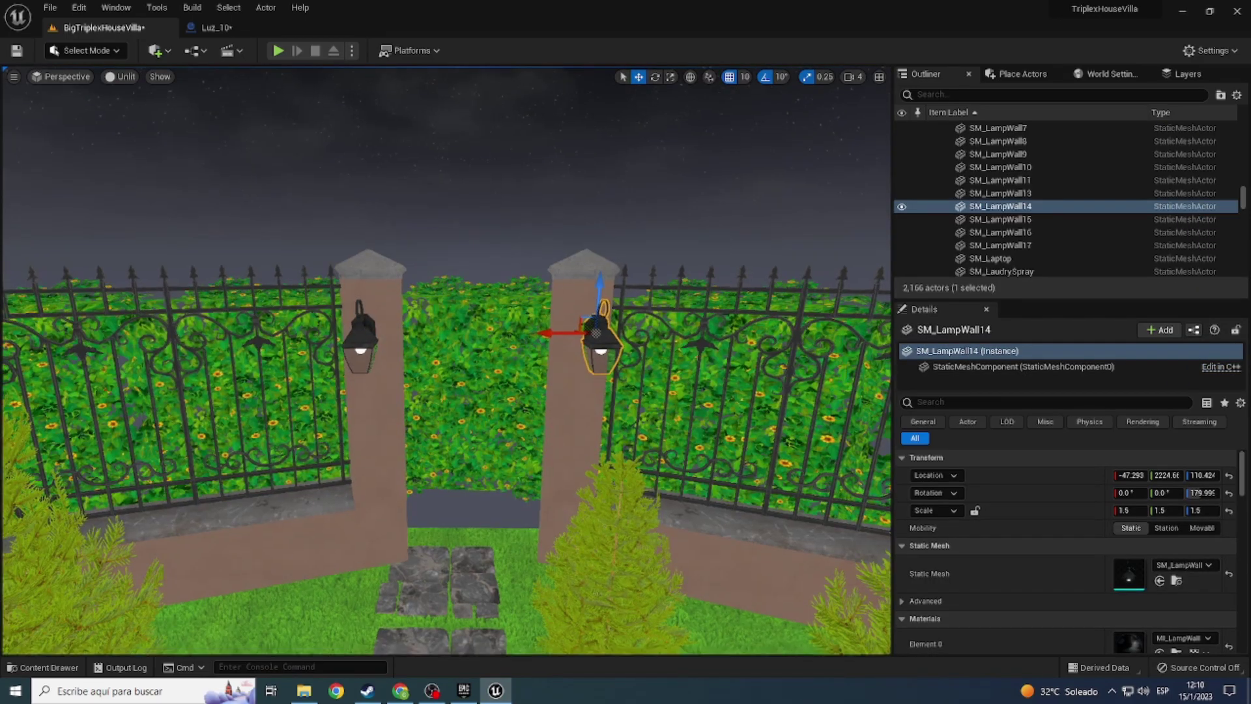
right_click(538, 314)
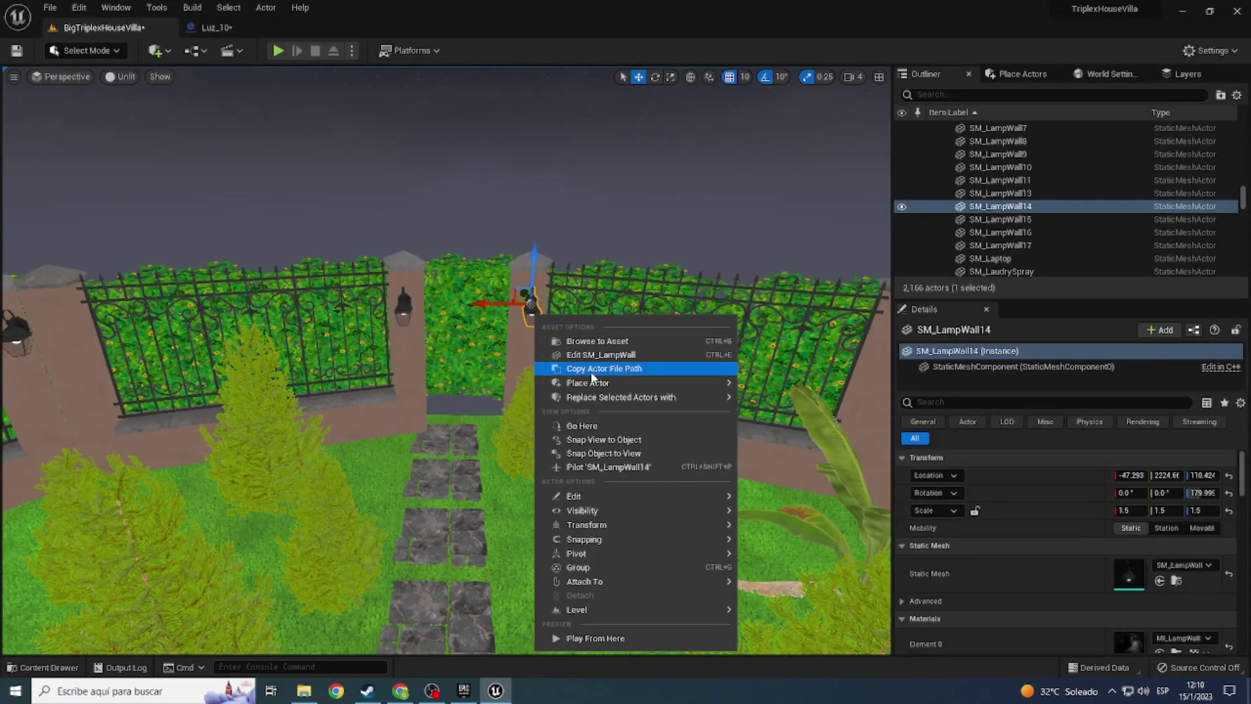
mouse_move(589, 382)
left_click(775, 365)
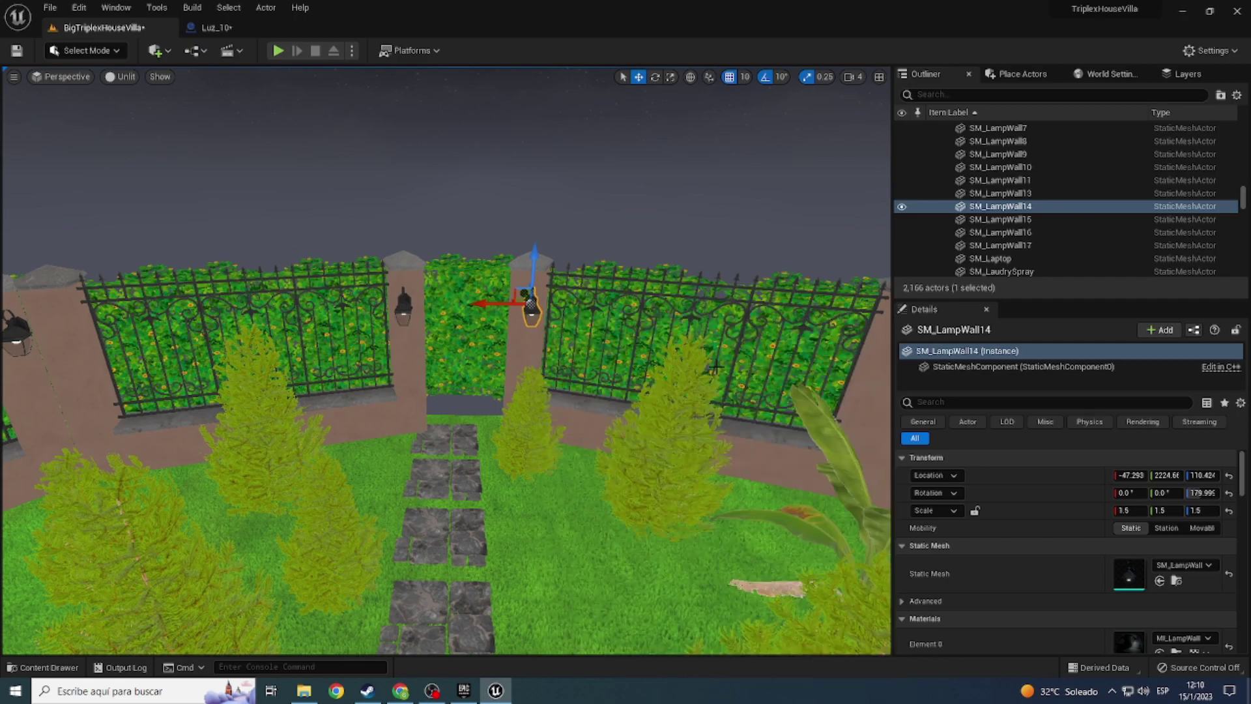
left_click(404, 304)
Step: Replace the selected fence lamps with Luz_10 blueprints and check them in Lit view
left_click(532, 309, "ctrl")
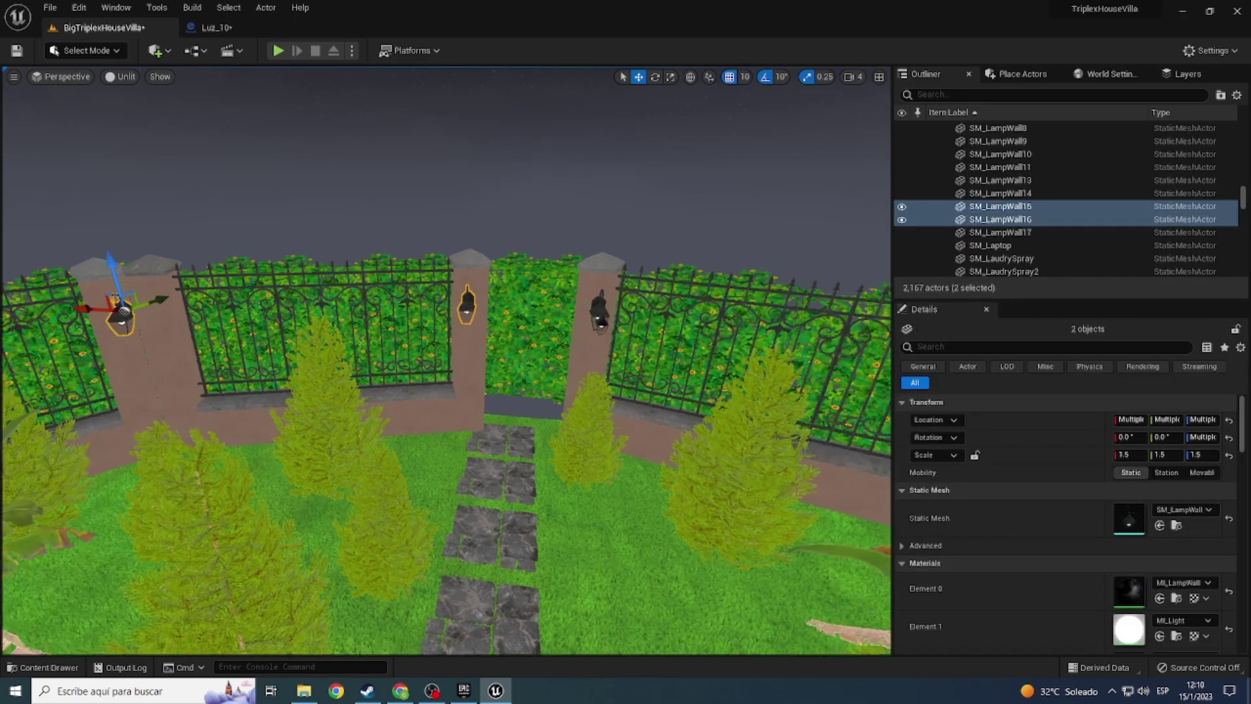
right_click_drag(532, 310, 456, 313)
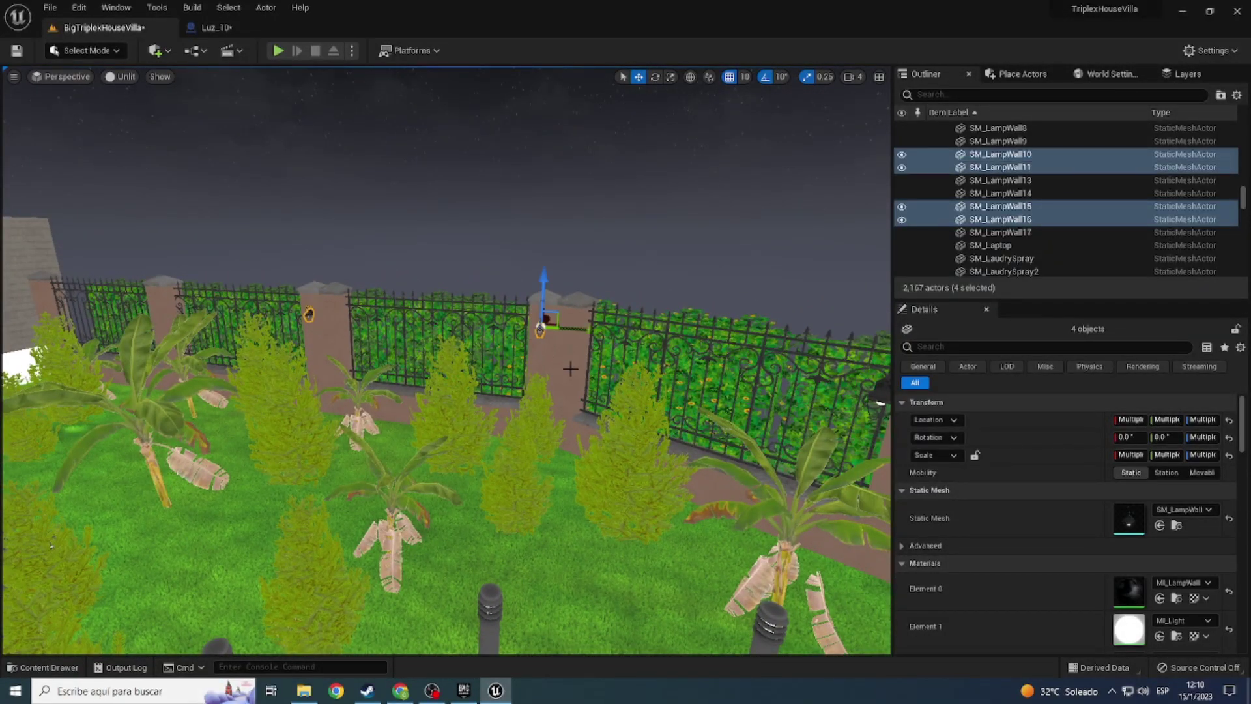
right_click_drag(570, 369, 570, 369)
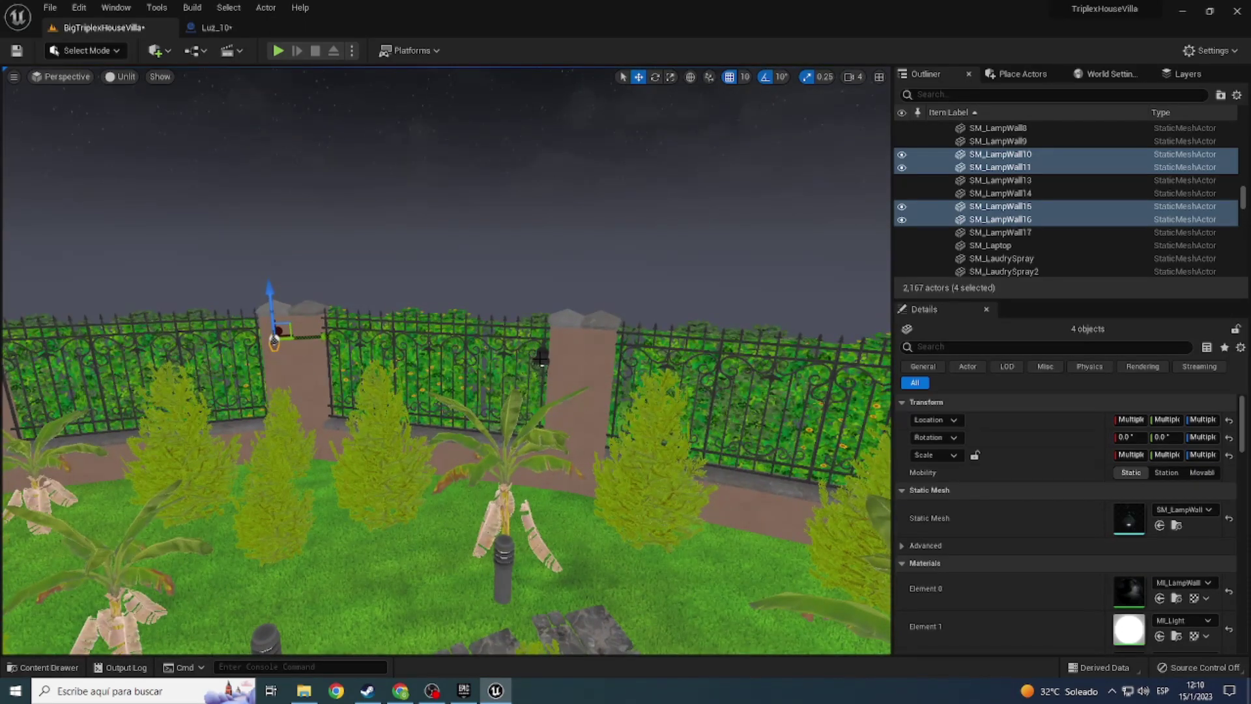
right_click(544, 360)
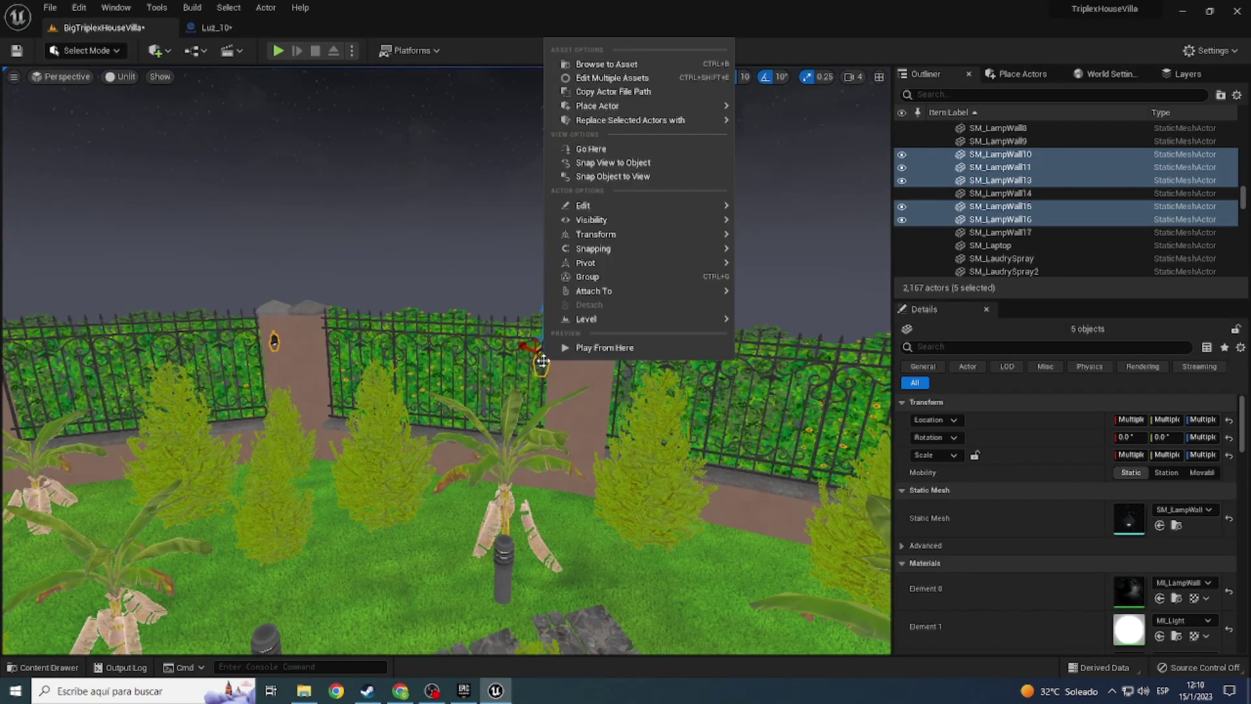
mouse_move(611, 122)
left_click(776, 149)
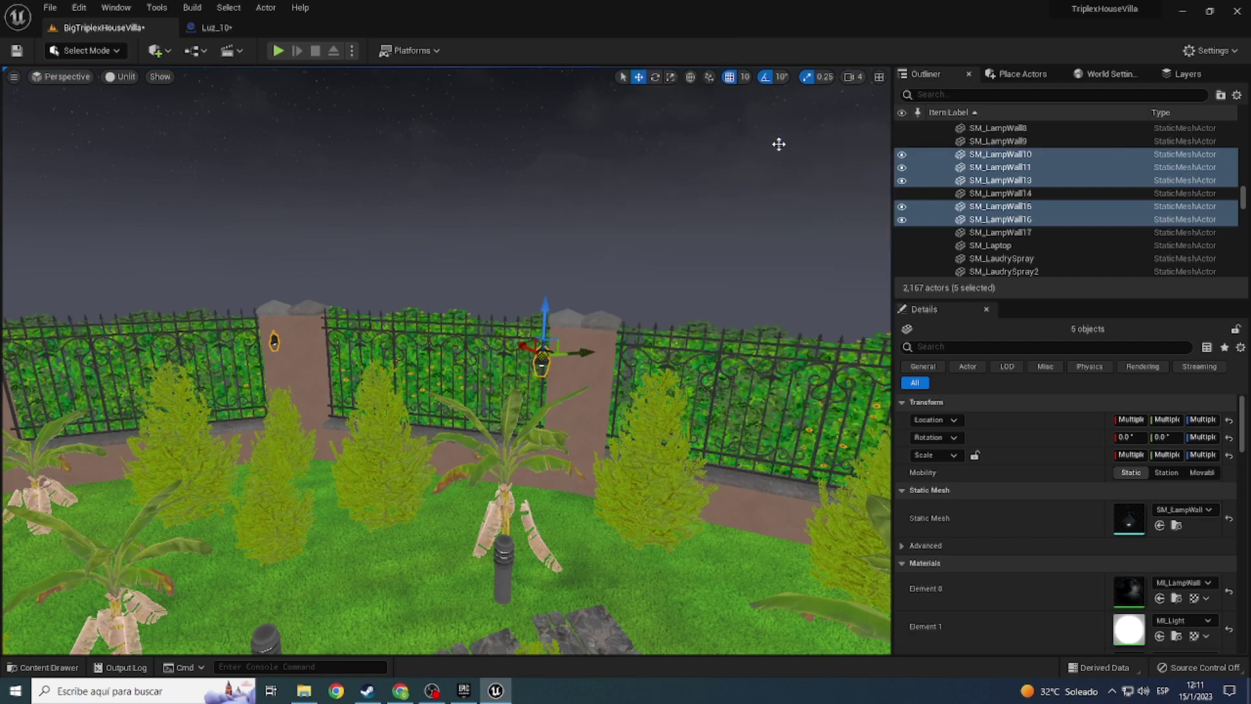
left_click(130, 77)
left_click(134, 112)
right_click_drag(375, 282, 375, 282)
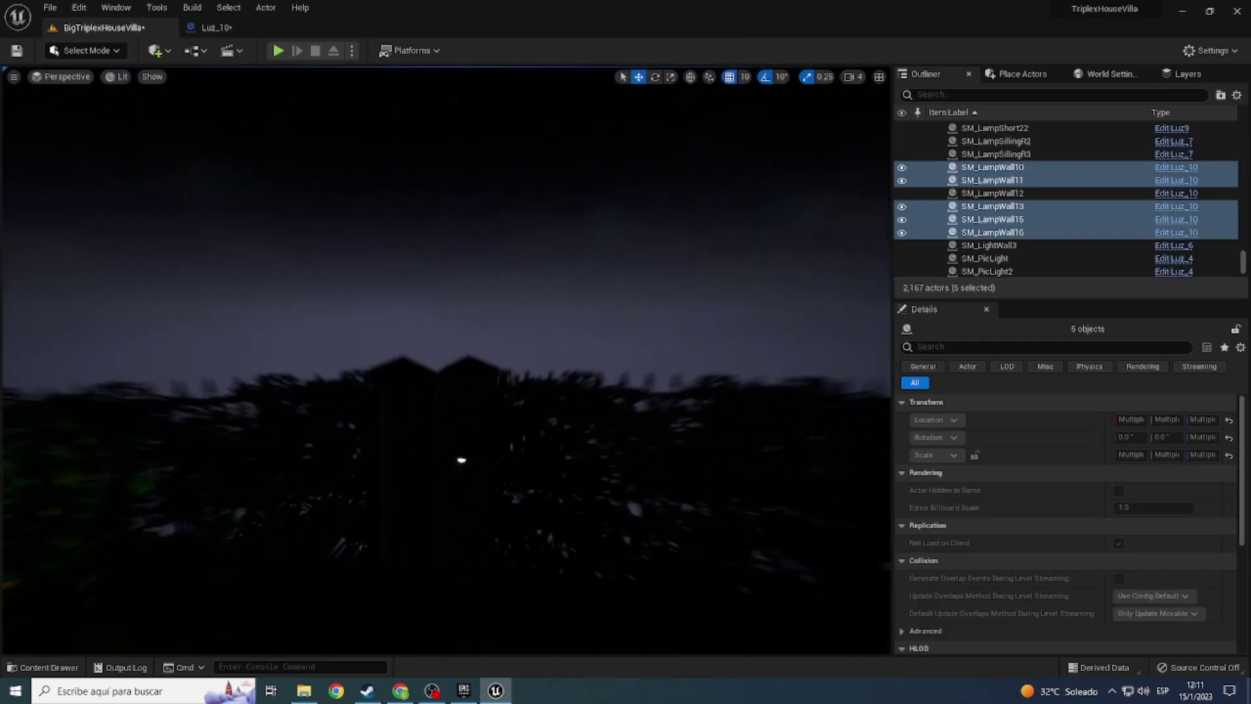
right_click_drag(114, 312, 114, 312)
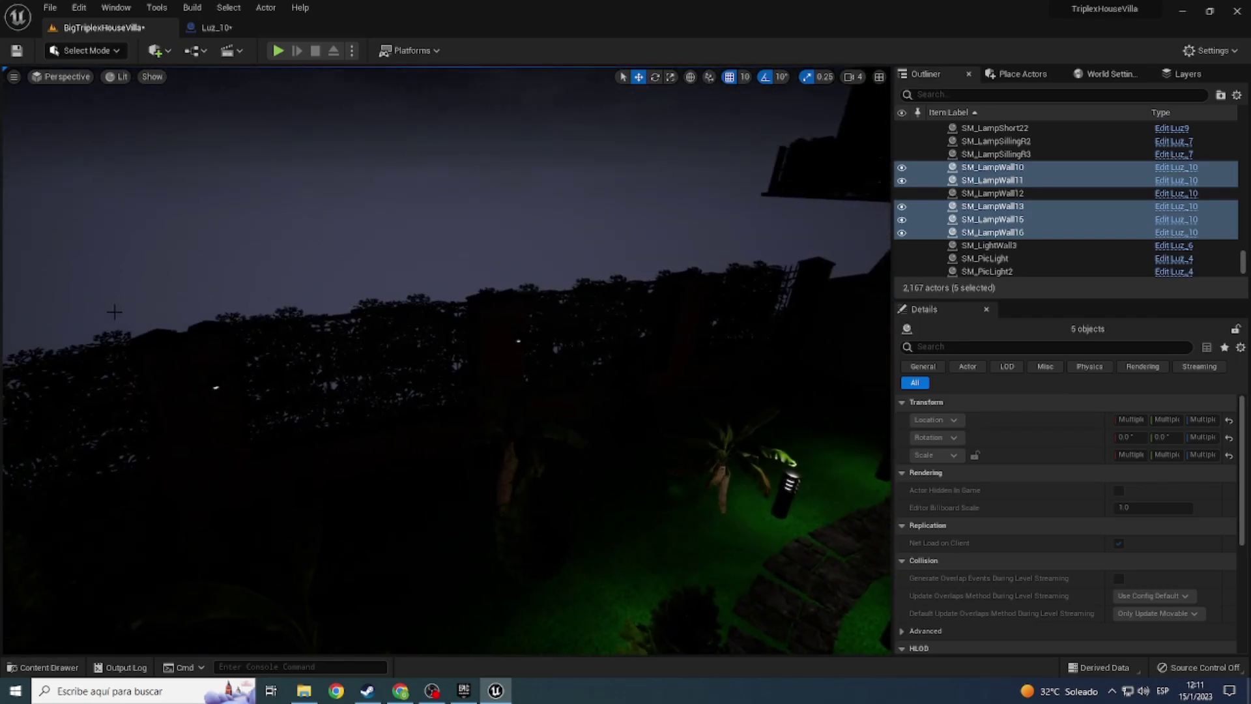
Step: Place another Luz_10 light, Luz_17, on the garden wall
left_click(216, 387, "ctrl")
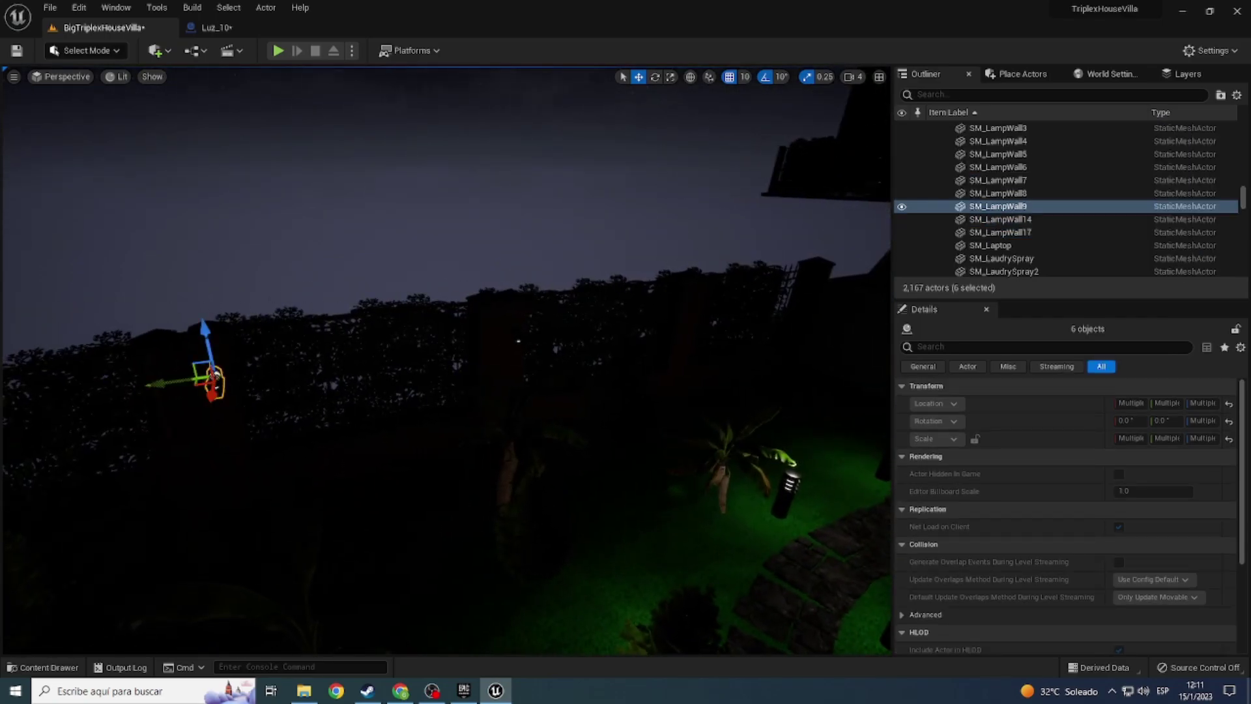
right_click(517, 340)
mouse_move(549, 427)
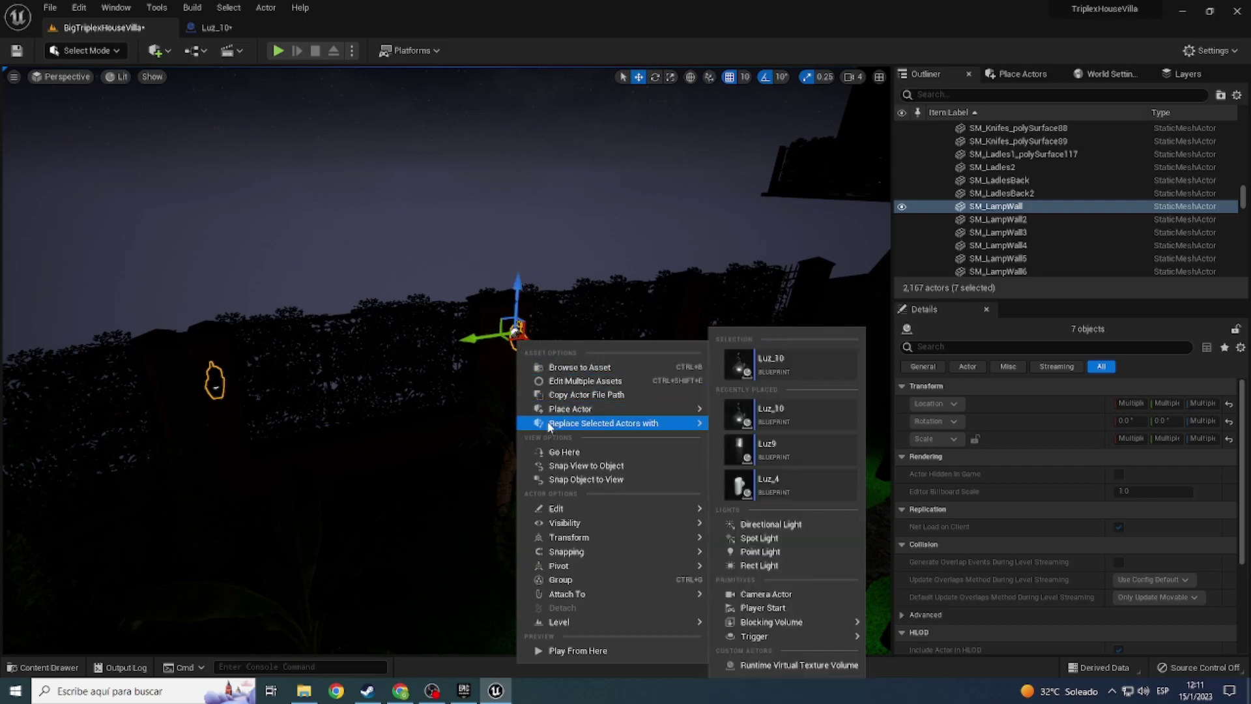
left_click(740, 371)
right_click_drag(740, 371, 740, 371)
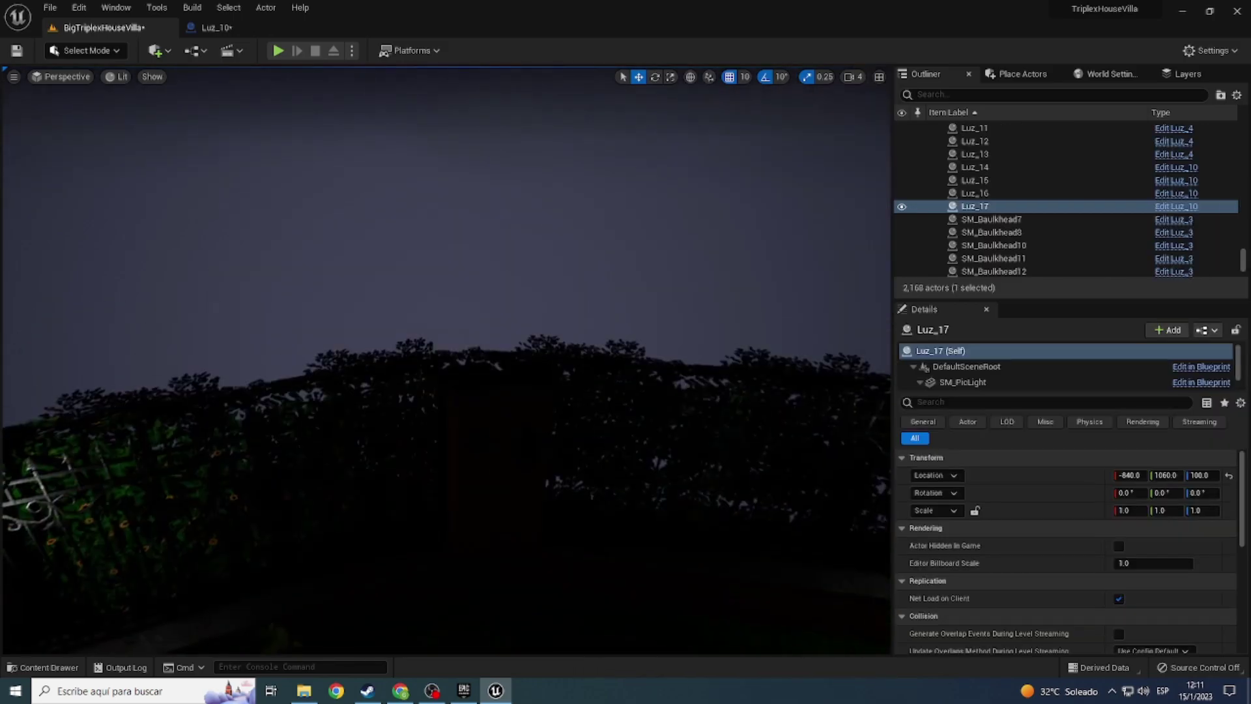
Step: Replace SM_LampWall9 with a Luz_10 blueprint and switch the viewport to Unlit
right_click(434, 416)
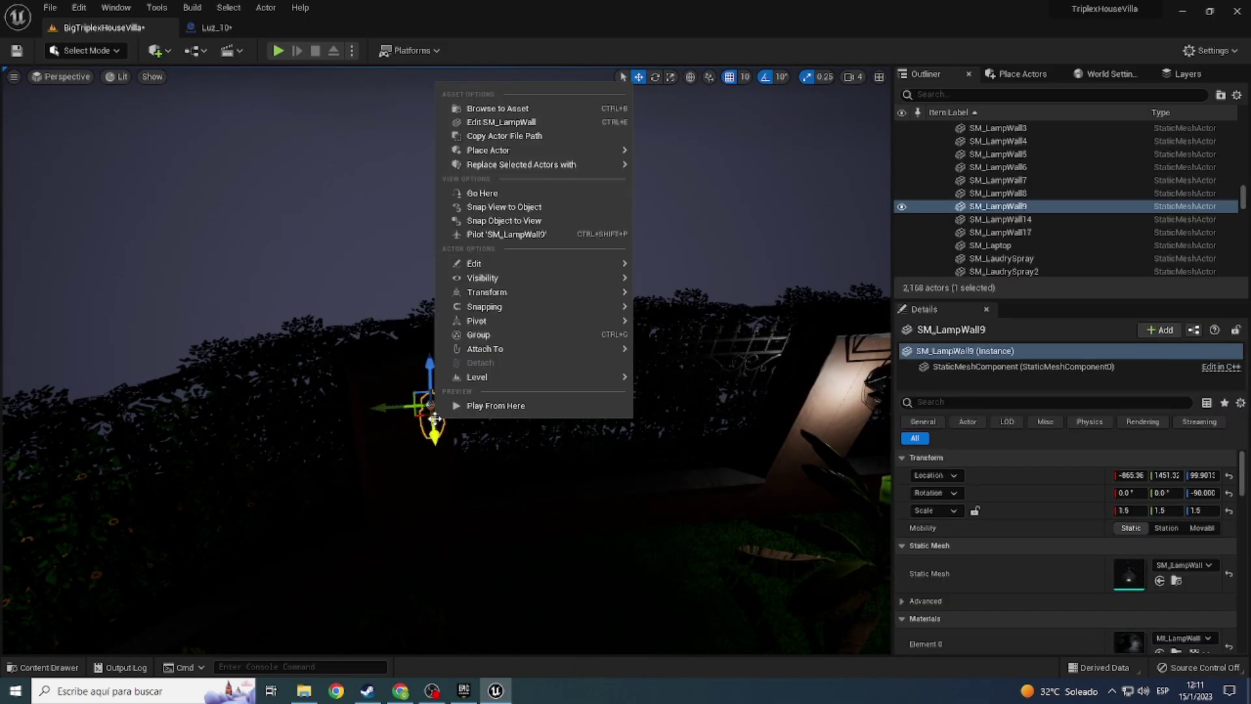
mouse_move(520, 170)
left_click(683, 197)
right_click_drag(684, 197, 683, 197)
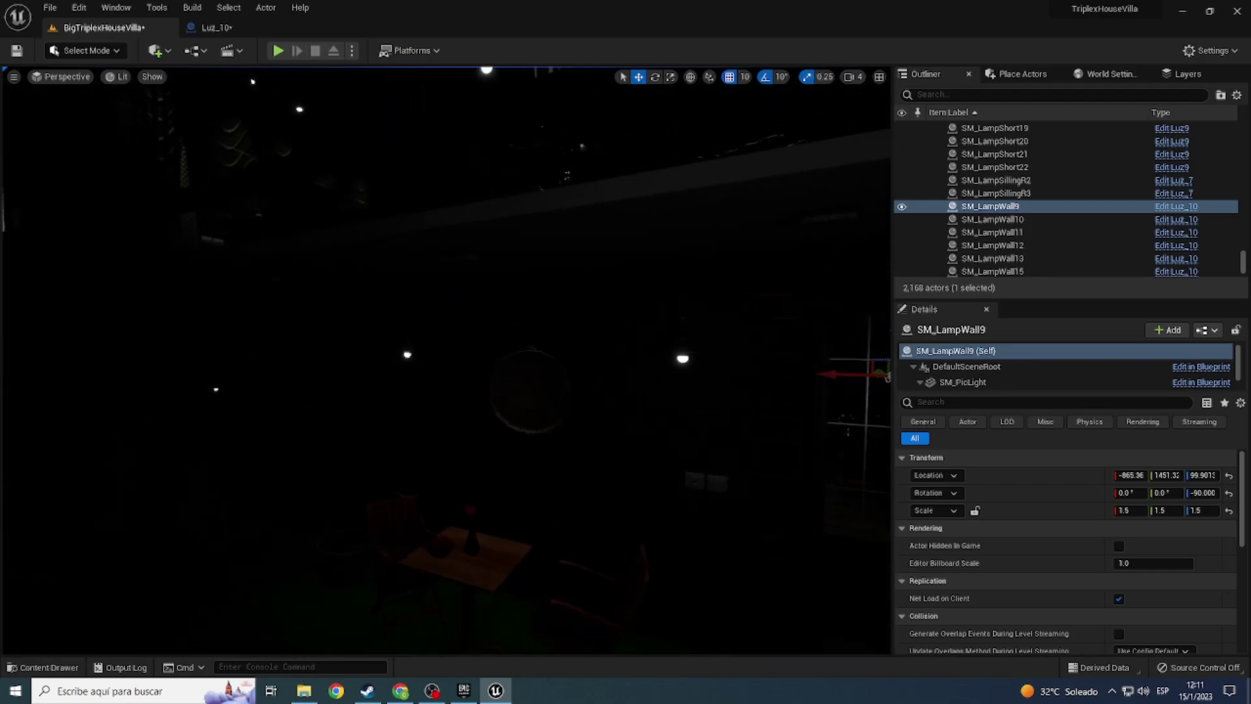
left_click(116, 77)
left_click(130, 126)
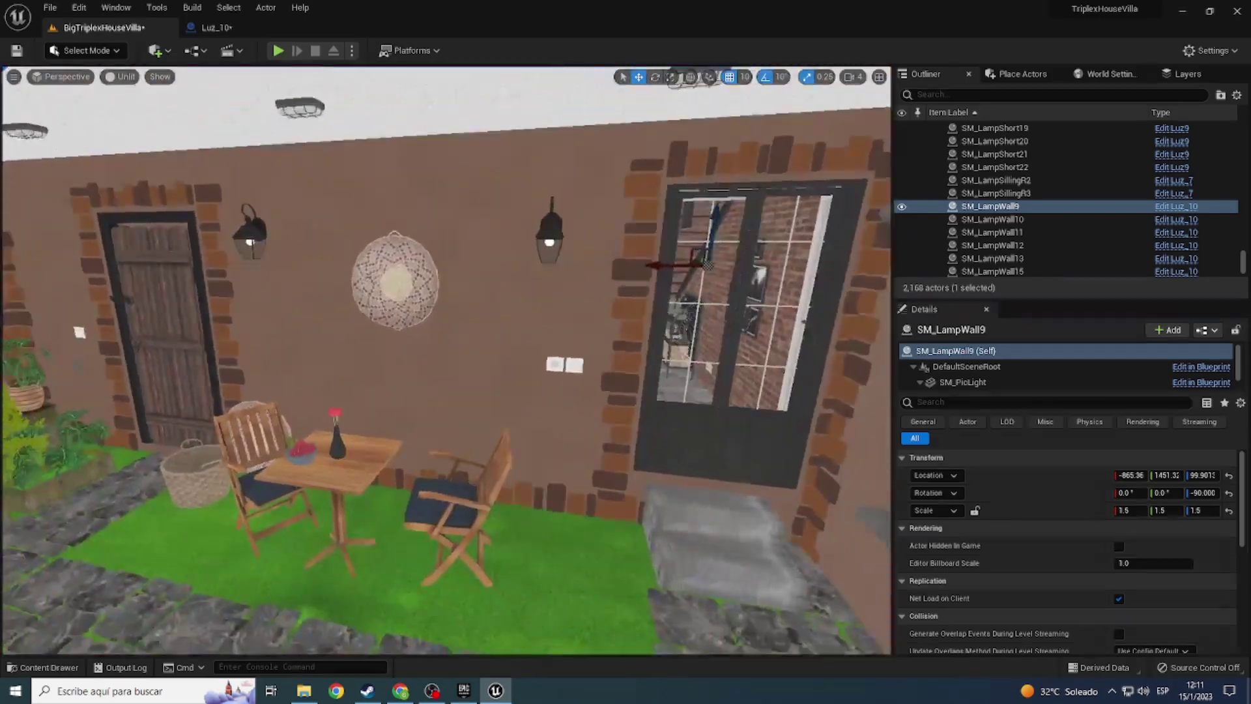
Step: Select ceiling lamps SM_Baulkhead3, SM_Baulkhead4 and SM_Baulkhead5 and replace them with Luz_3
right_click_drag(487, 368, 487, 368)
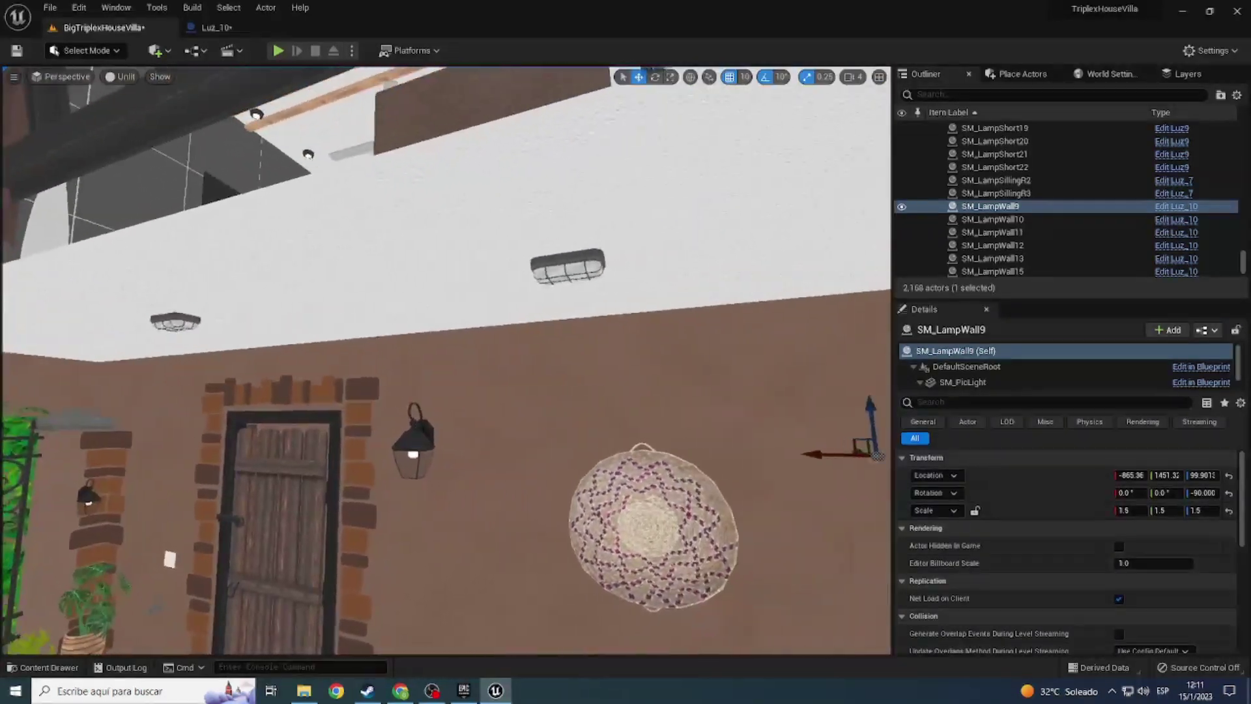
key("ctrl+space")
left_click(339, 319)
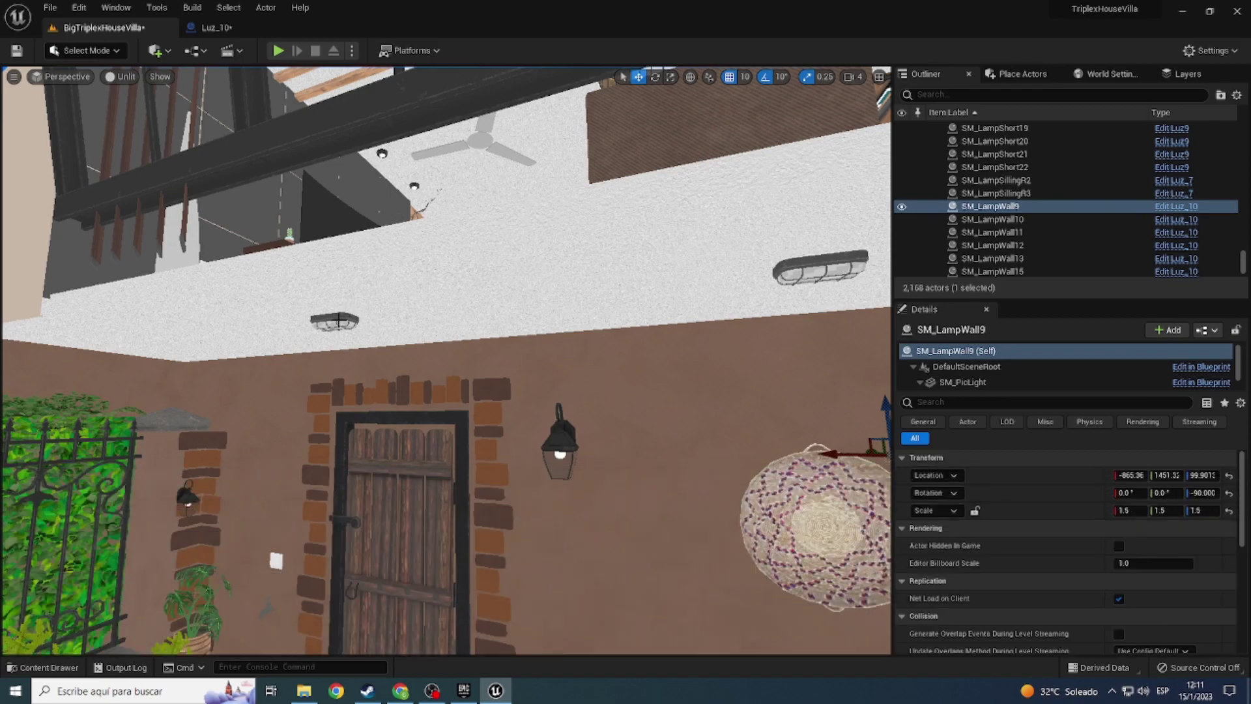
right_click(338, 319)
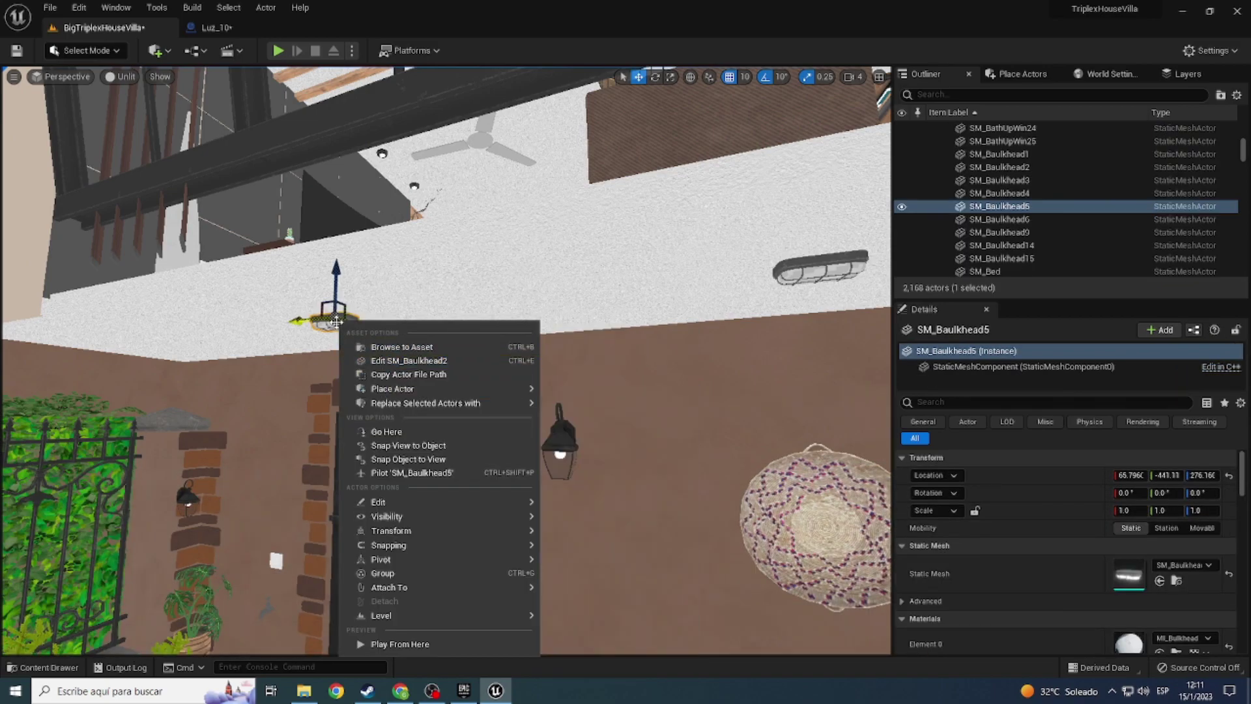
left_click(323, 327)
left_click(817, 269, "ctrl")
key("f")
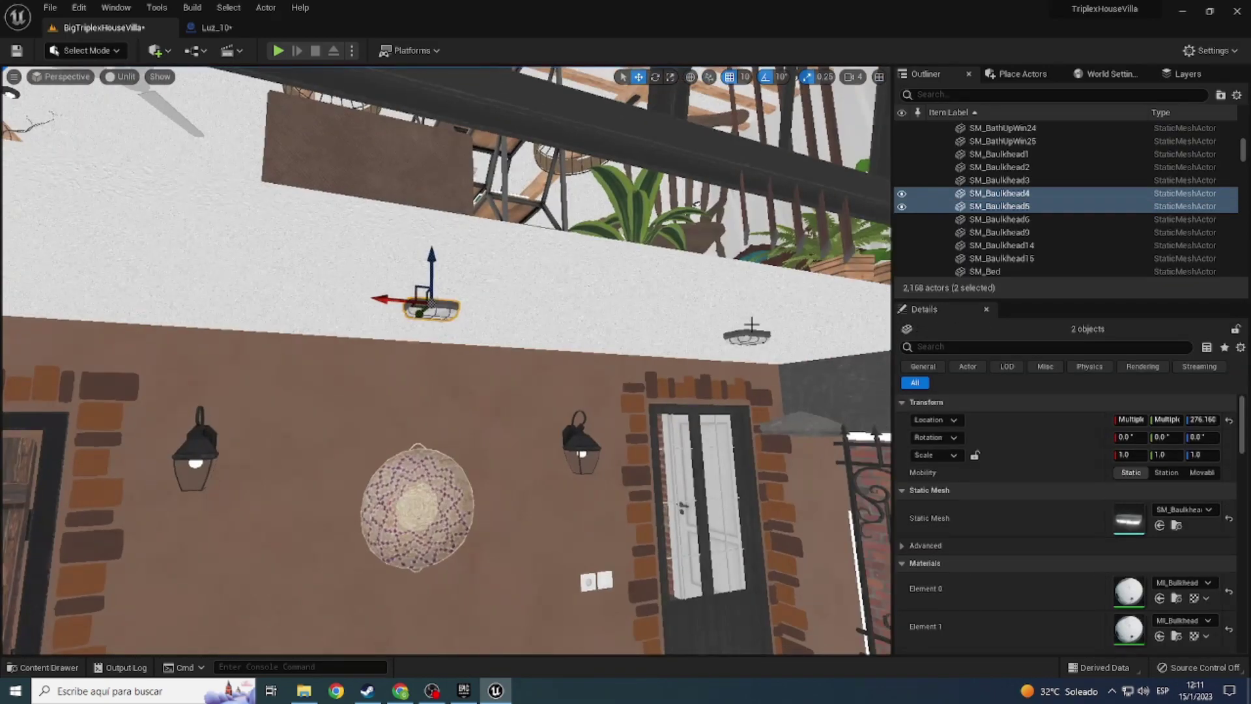
right_click(752, 339)
mouse_move(774, 415)
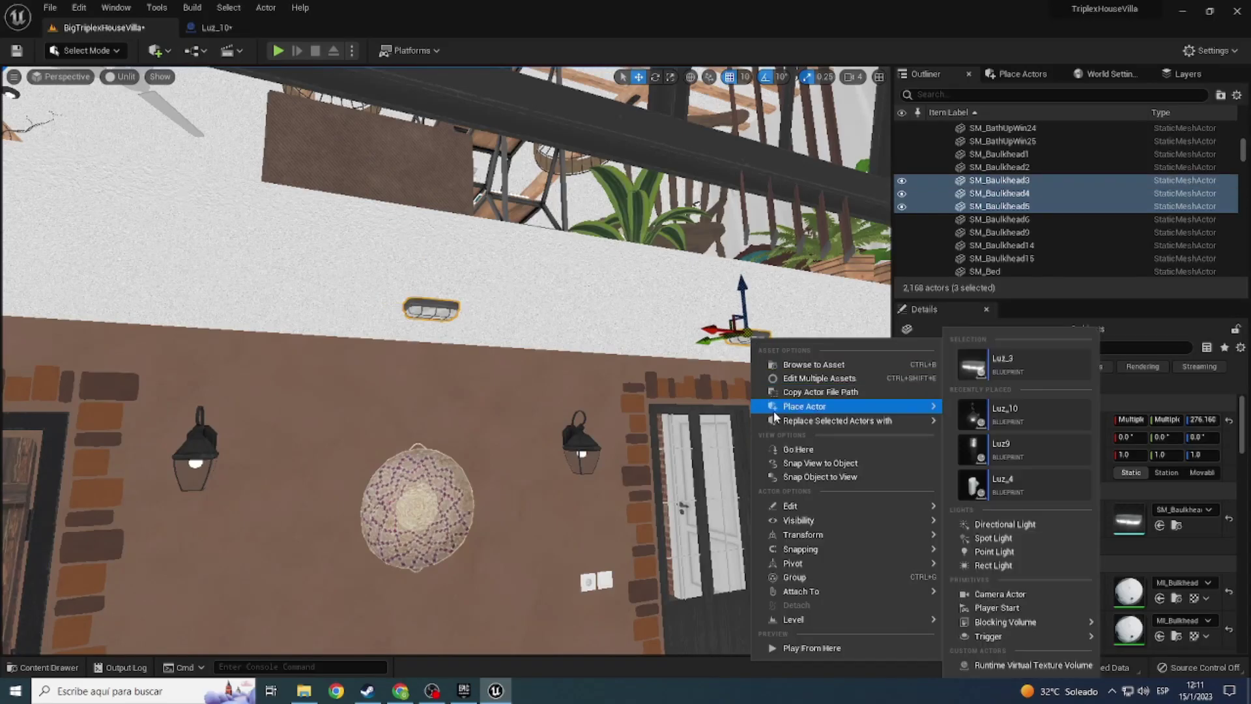
left_click(1002, 371)
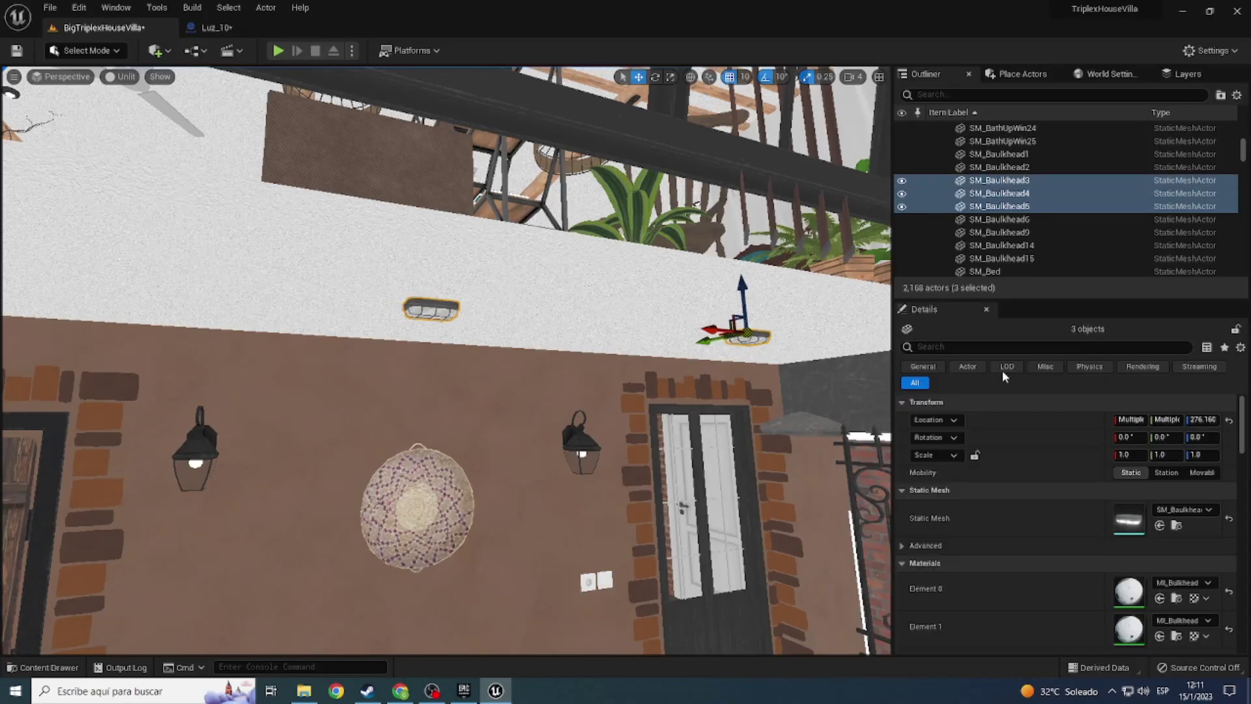
Step: Switch the viewport to Lit to view the patio's night lighting
left_click(112, 78)
left_click(138, 113)
mouse_move(301, 322)
right_mouse_down()
mouse_move(301, 365)
mouse_move(306, 247)
mouse_move(313, 339)
mouse_move(319, 326)
right_mouse_up()
Step: Delete the standalone Luz_14 lamp by the gate and recheck the garden in Lit view
left_click(460, 298)
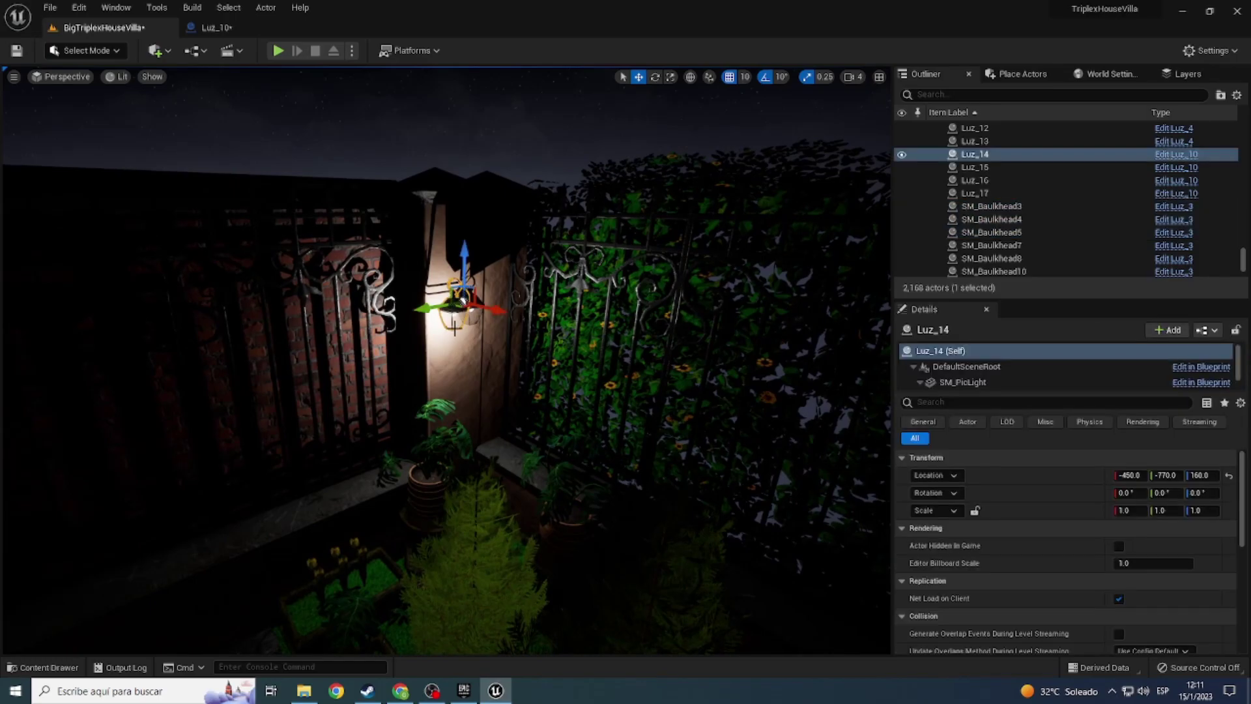
key("f")
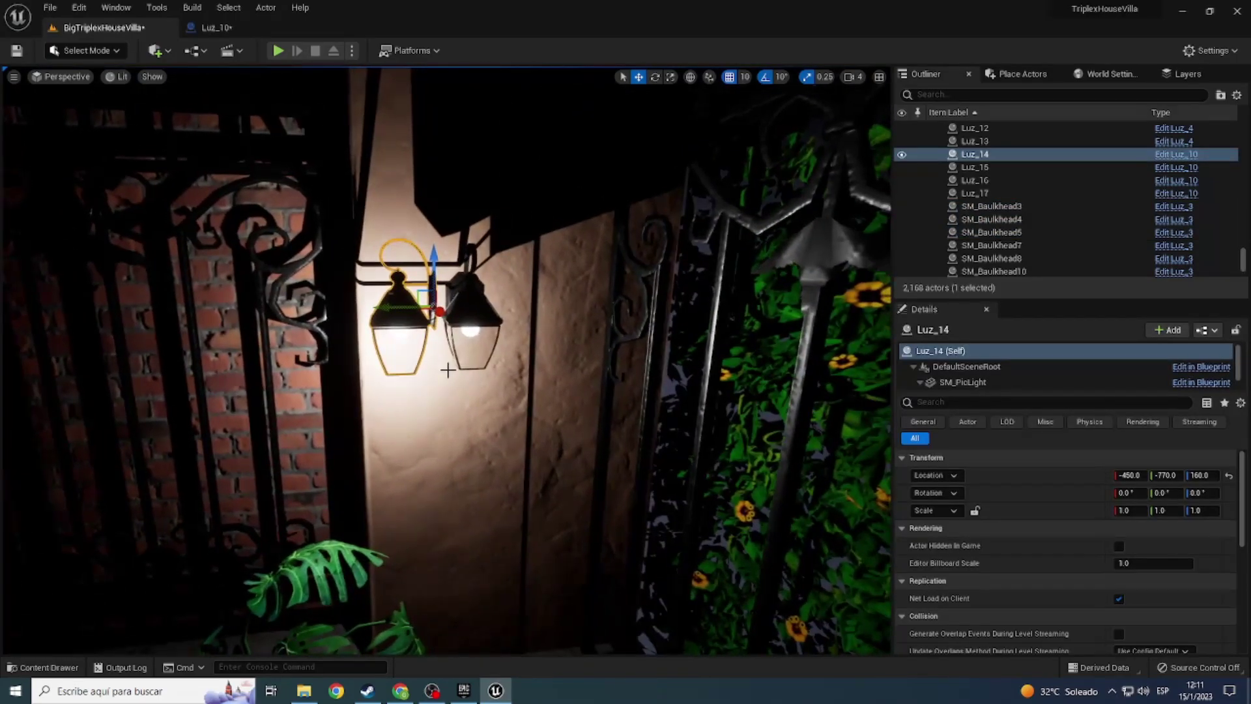
key("Delete")
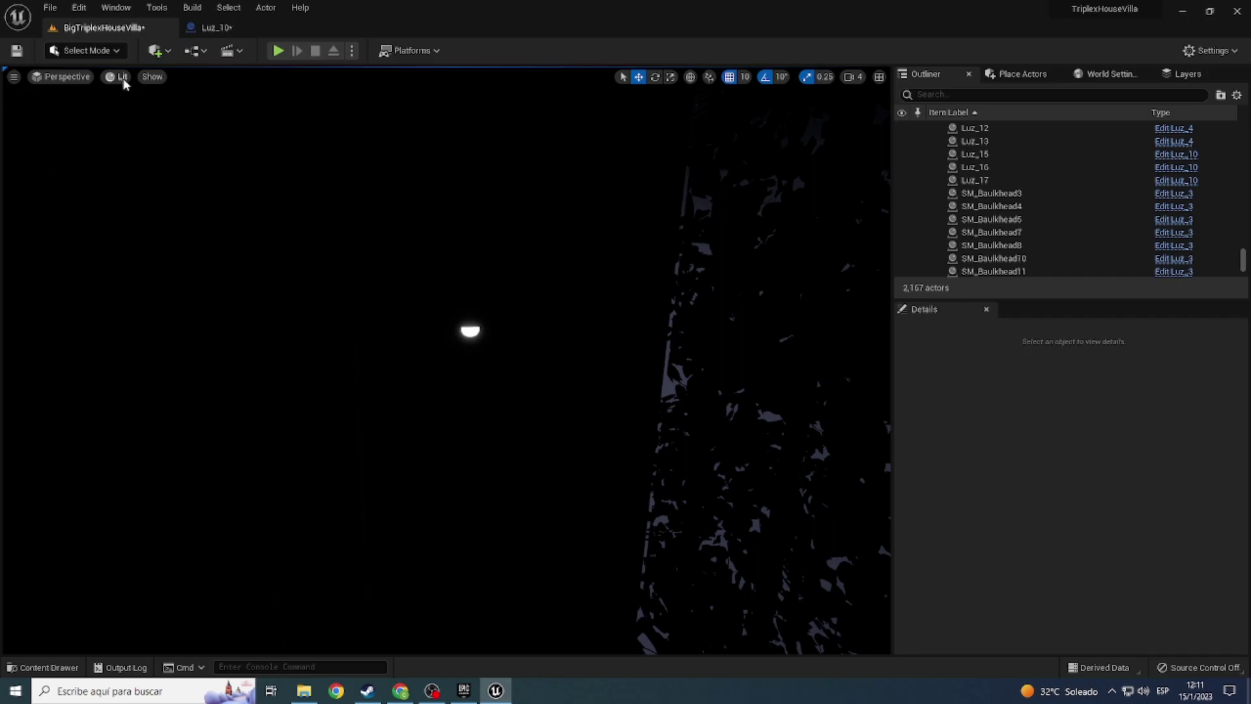
left_click(121, 78)
left_click(128, 126)
right_click_drag(129, 127, 60, 63)
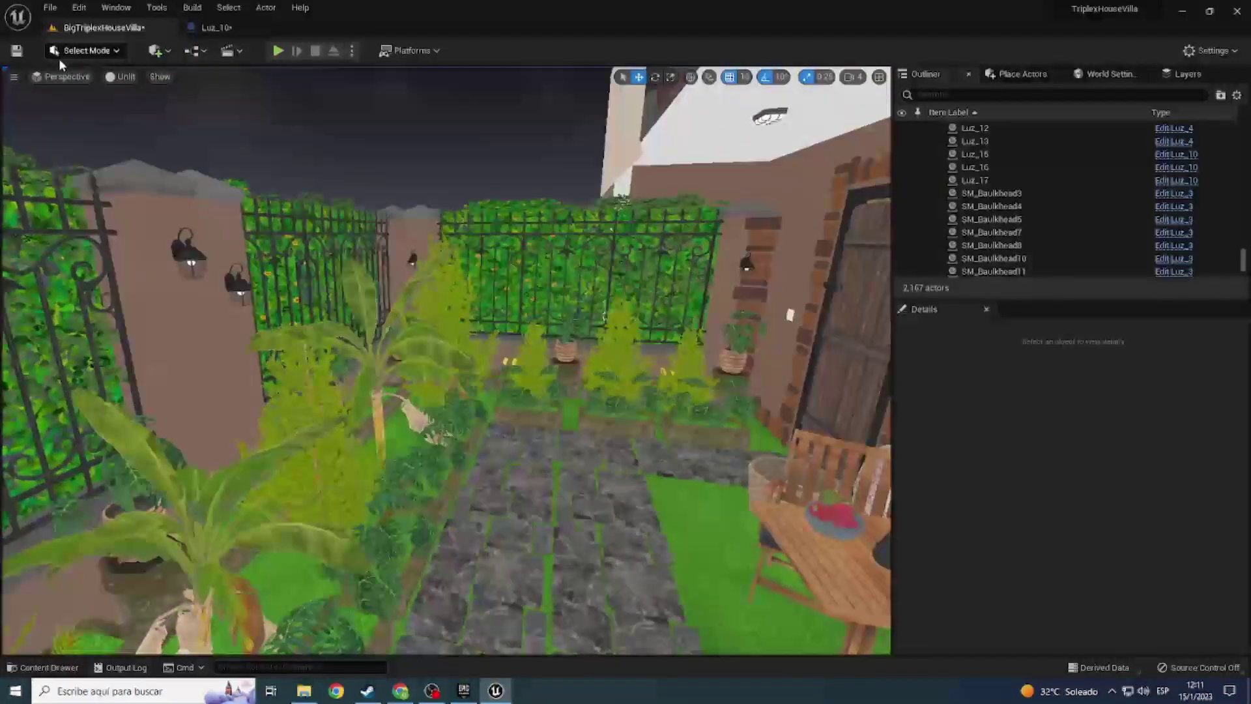
left_click(121, 77)
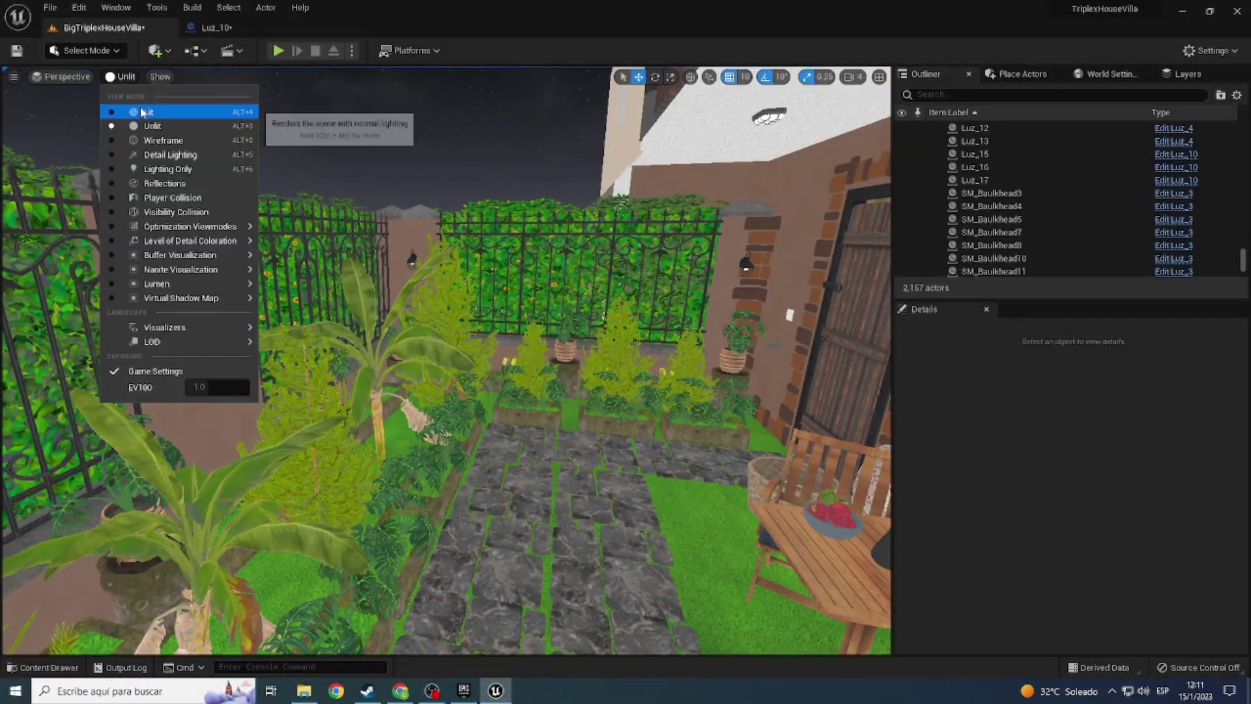
left_click(142, 112)
Step: Replace wall lanterns SM_LampWall5 and SM_LampWall2 with the Luz_10 blueprint
right_click_drag(142, 112, 448, 549)
key("ctrl+space")
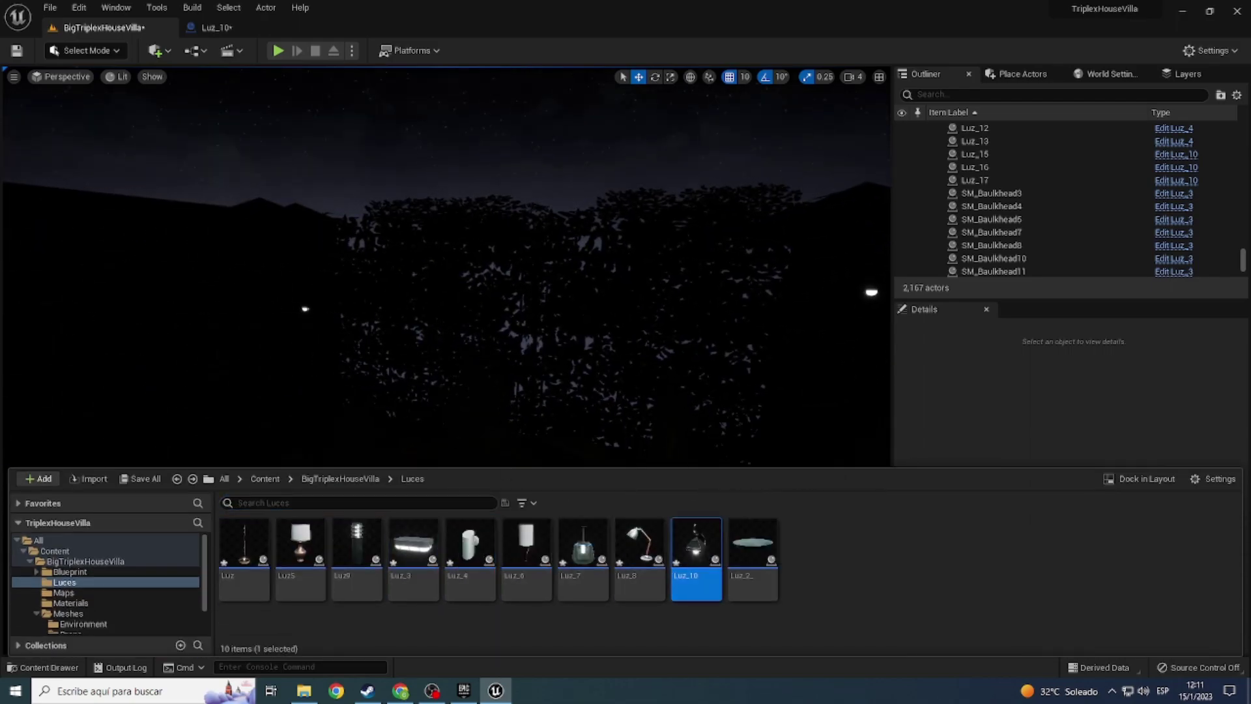
left_click(302, 296)
right_click(304, 300)
mouse_move(383, 393)
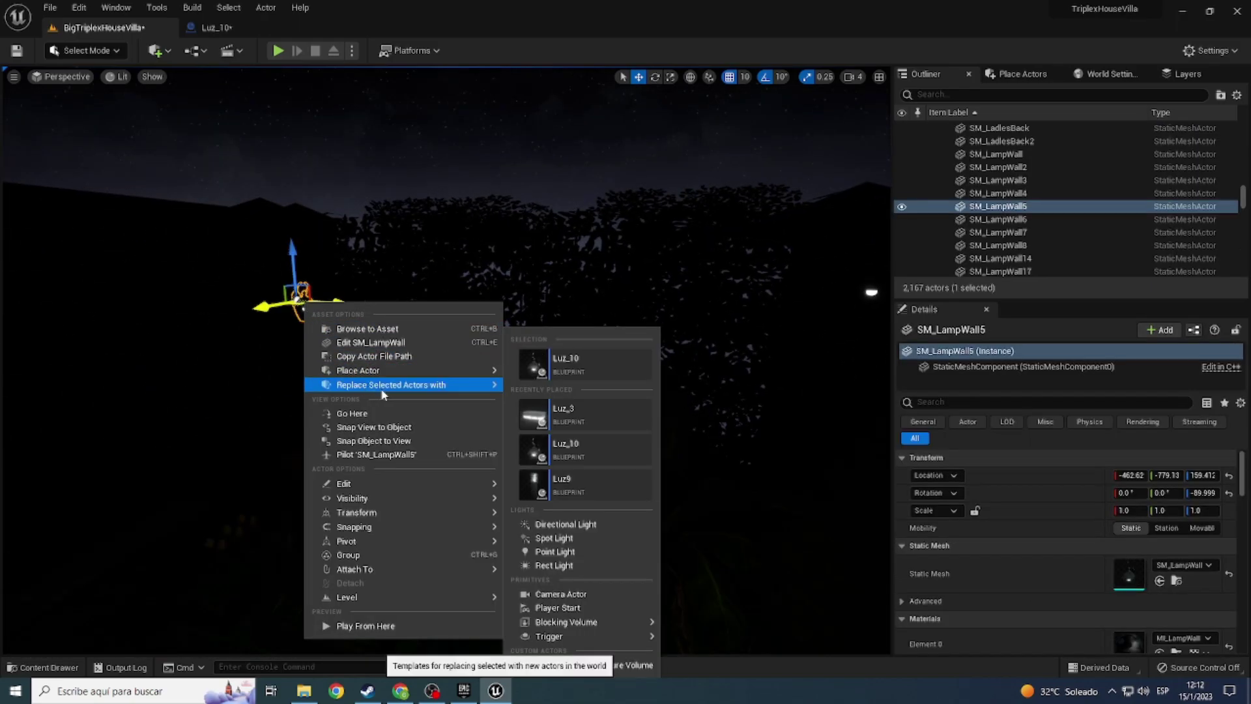
left_click(542, 369)
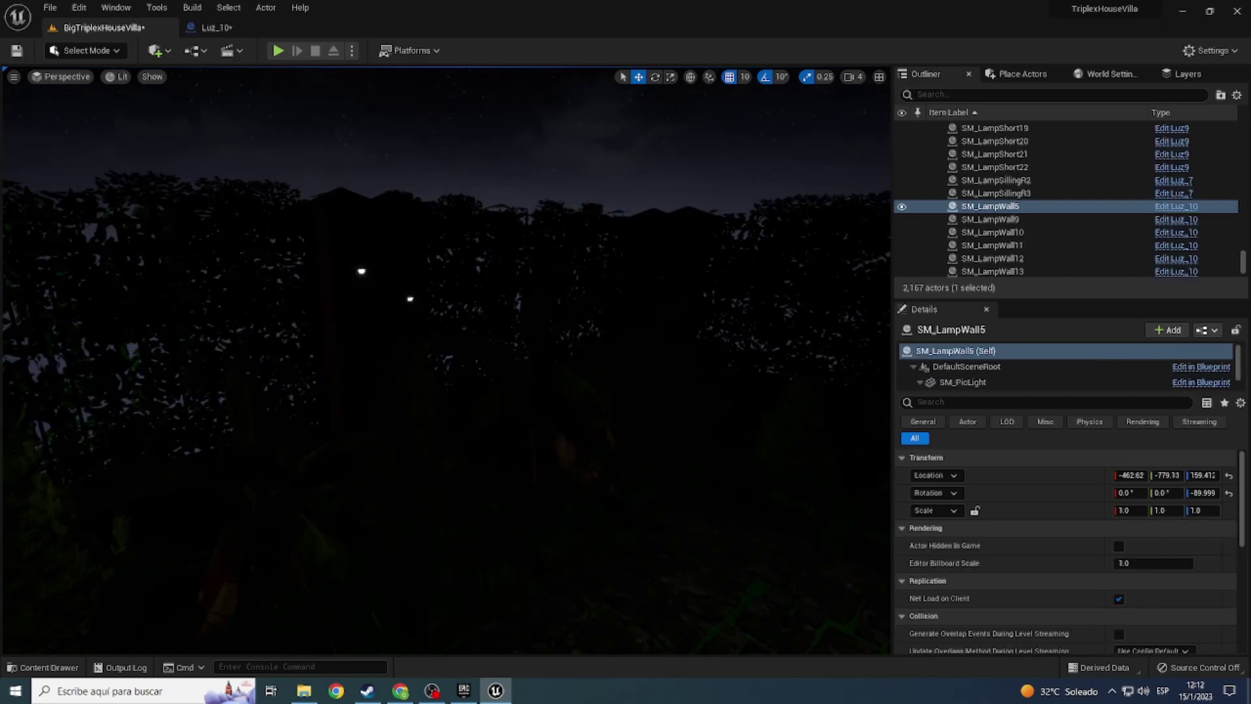
right_click(361, 271)
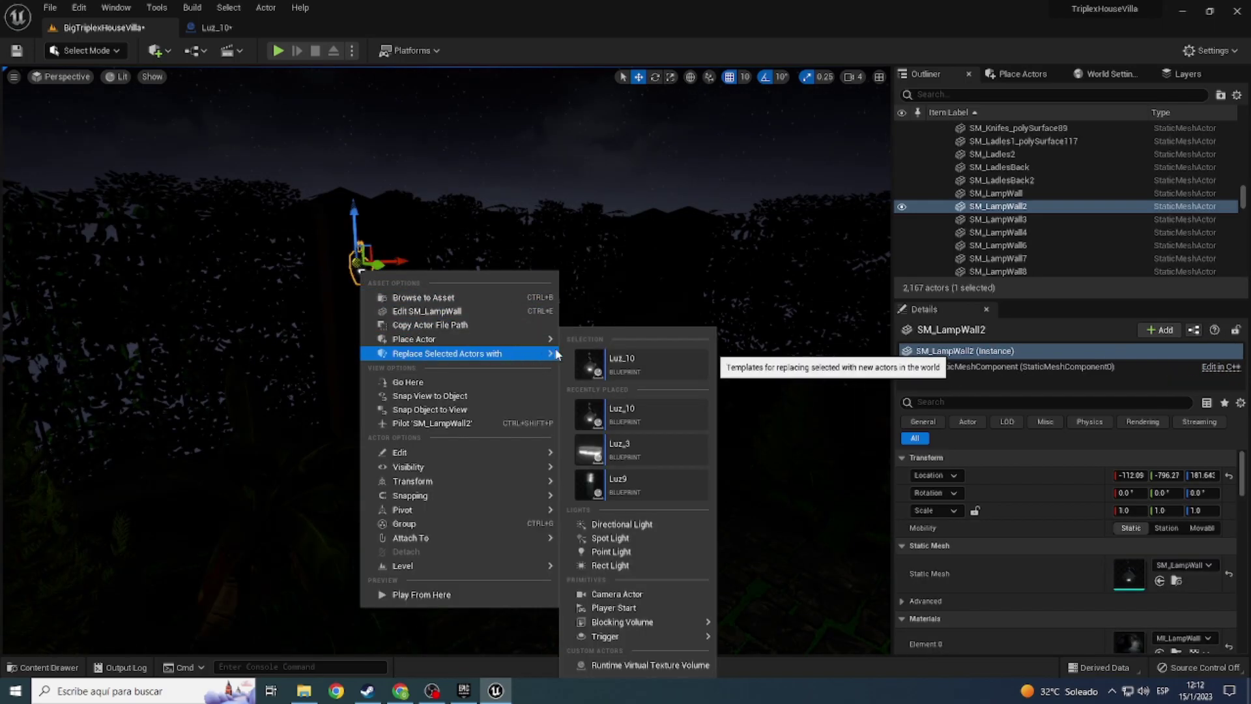
left_click(596, 352)
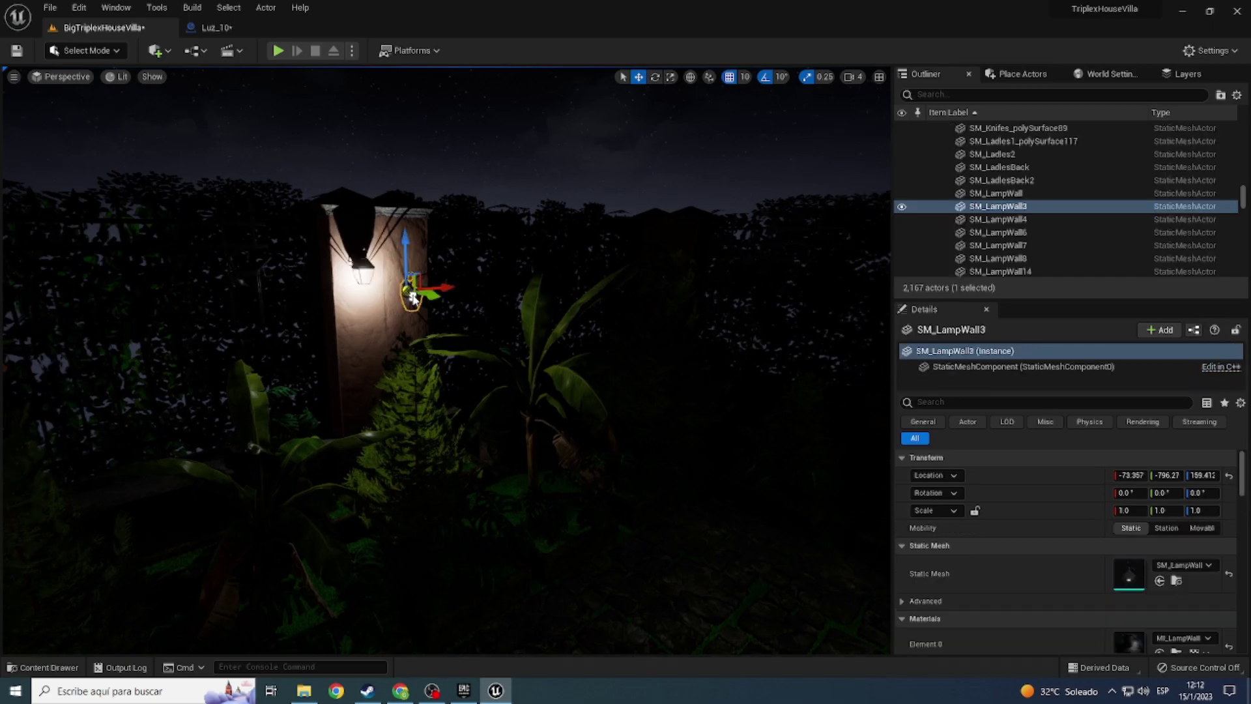
Step: Place a new Luz_10 lamp on the wall and replace SM_LampWall4 with Luz_10
right_click(409, 291)
mouse_move(469, 365)
left_click(670, 365)
right_click_drag(409, 290, 393, 402)
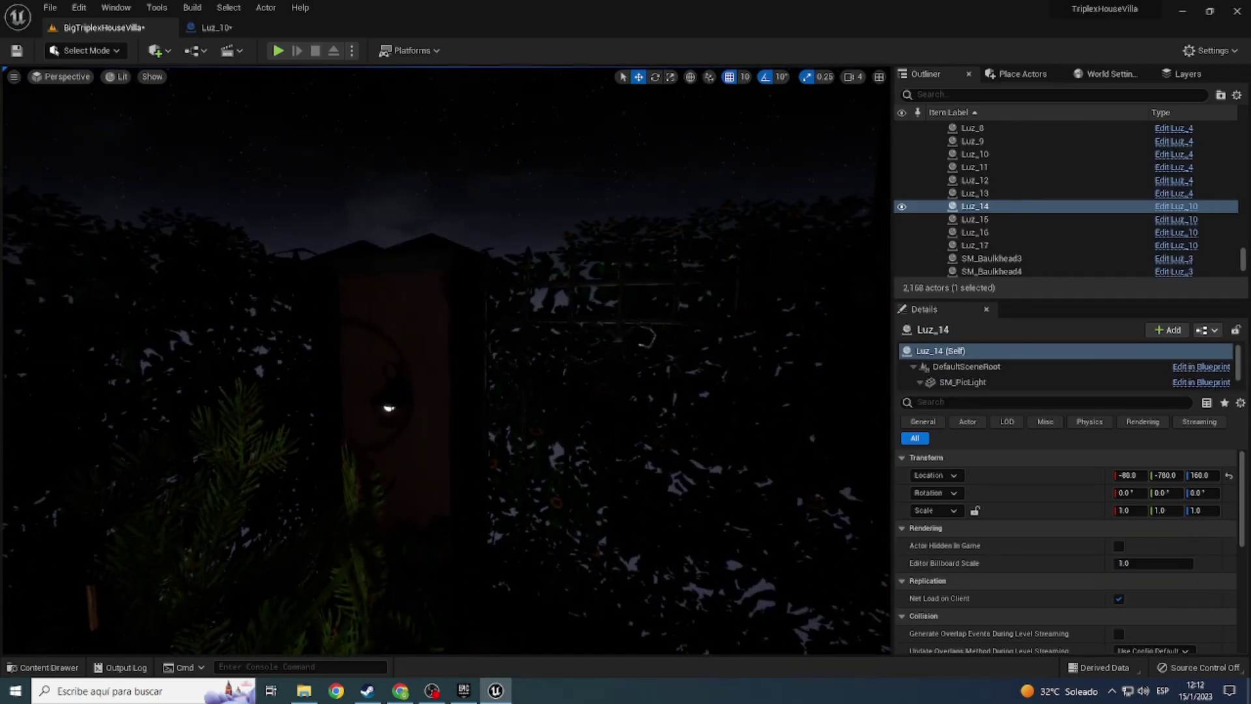
right_click(388, 405)
mouse_move(449, 159)
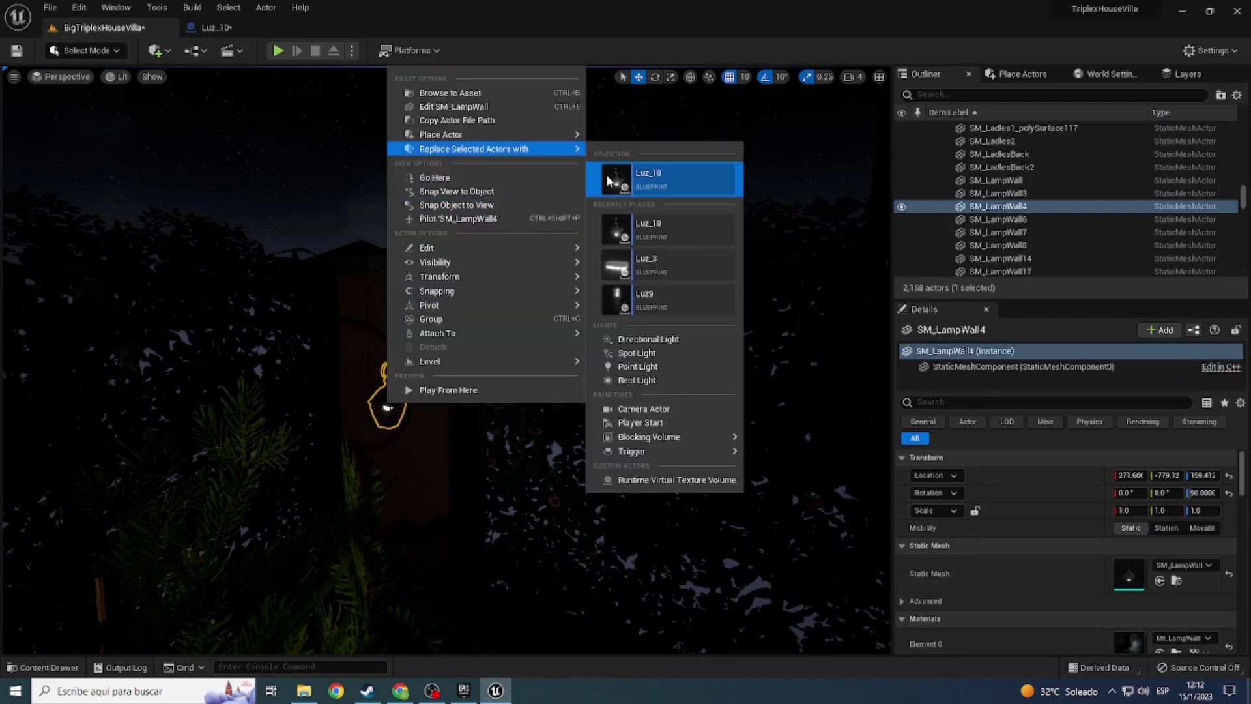
left_click(652, 172)
right_click_drag(651, 173, 651, 208)
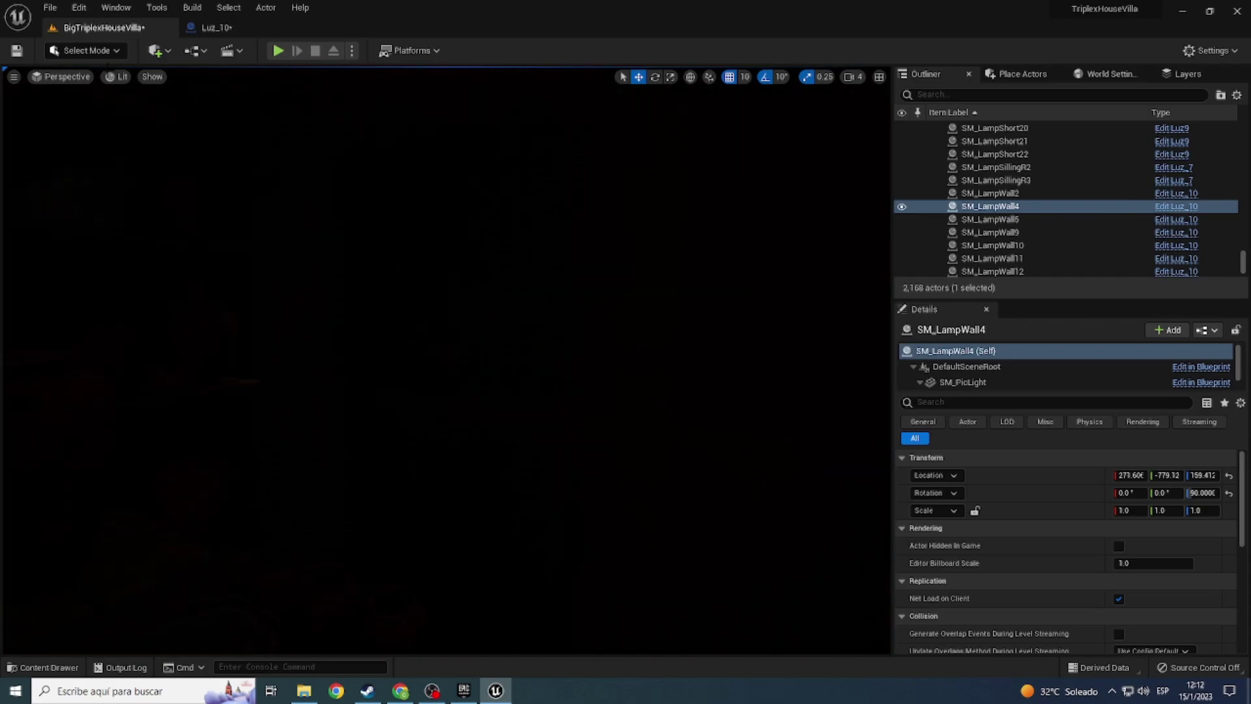
left_click(120, 76)
Step: Replace ceiling lamp SM_Baulkhead2 with the Luz_3 blueprint and check it in Lit view
left_click(130, 126)
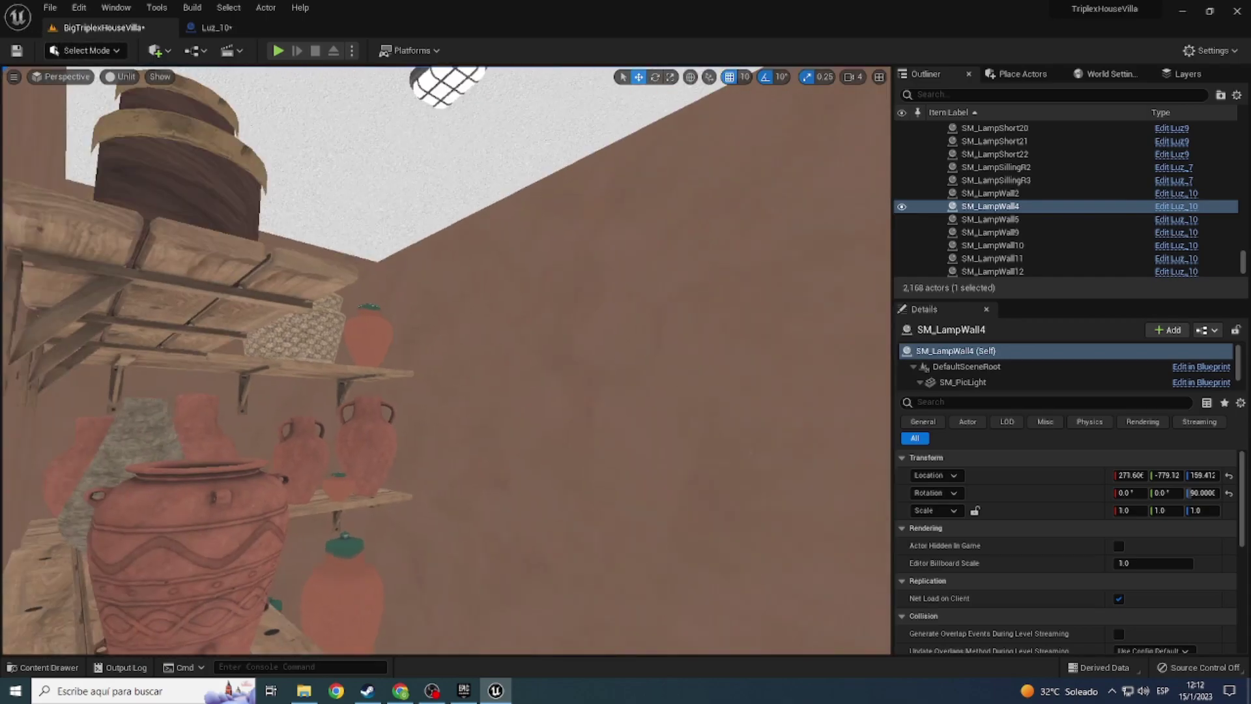
right_click_drag(463, 393, 463, 394)
key("ctrl+space")
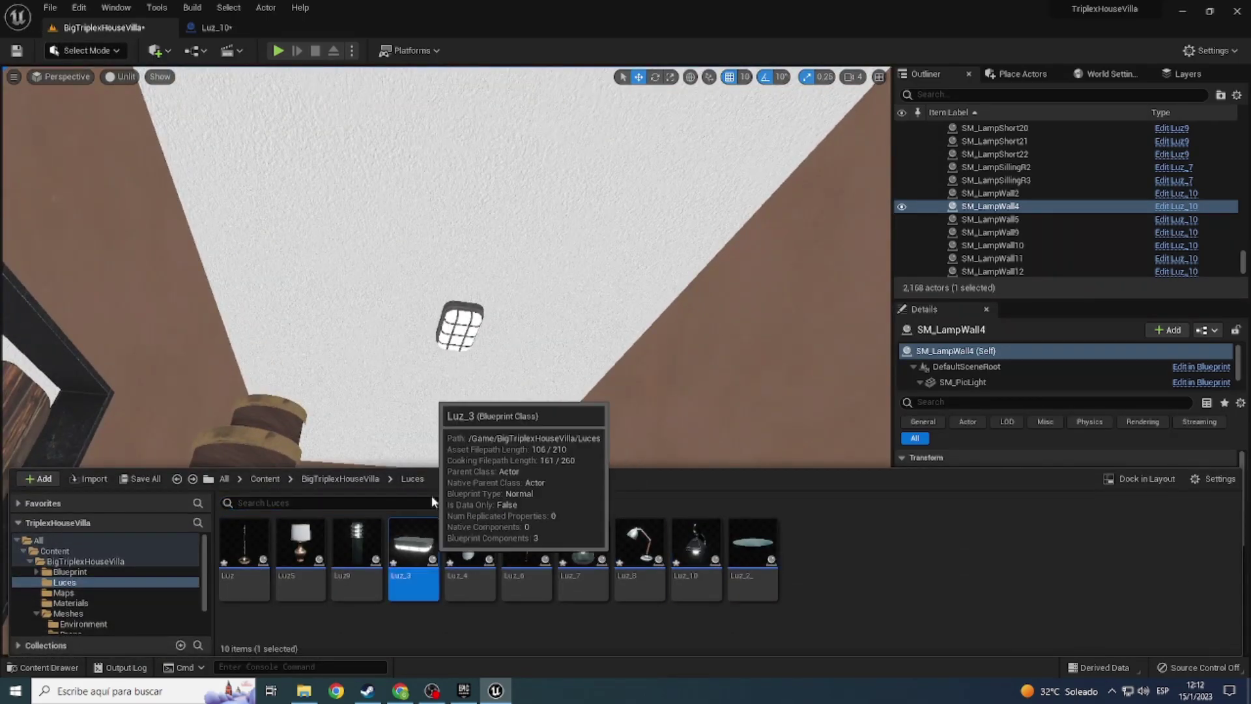
left_click(469, 326)
right_click(467, 328)
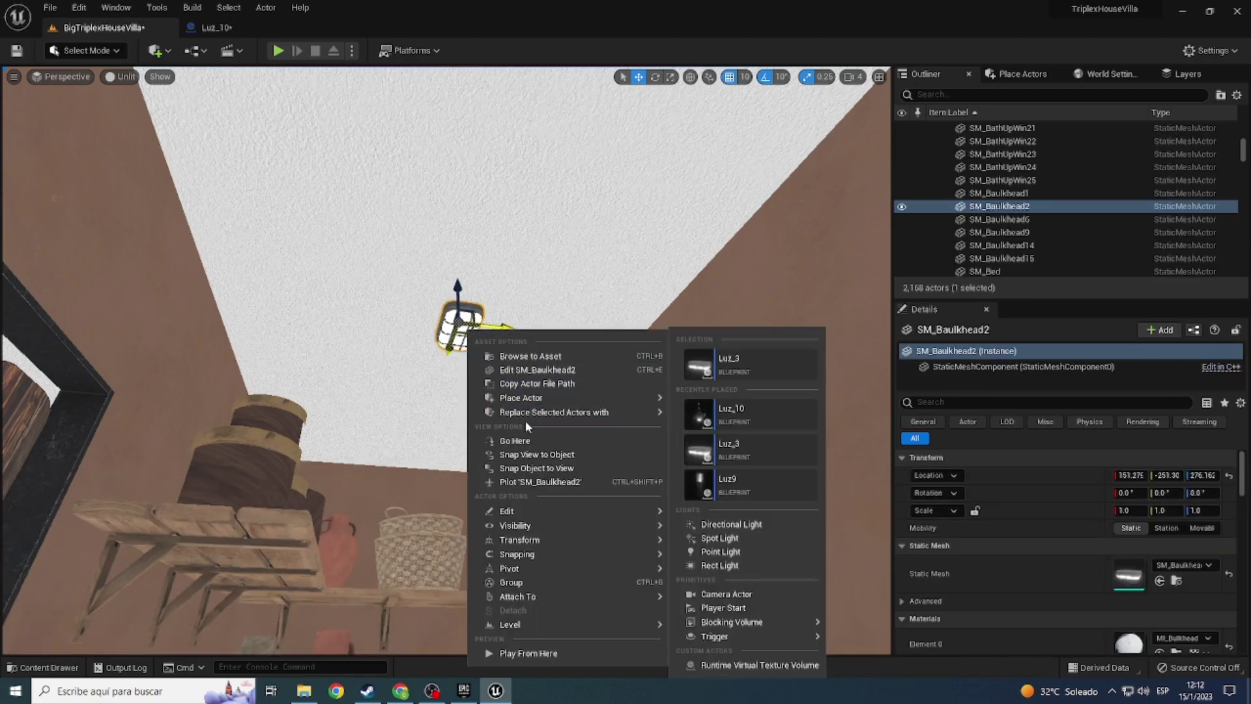
left_click(709, 374)
right_click_drag(706, 362, 706, 363)
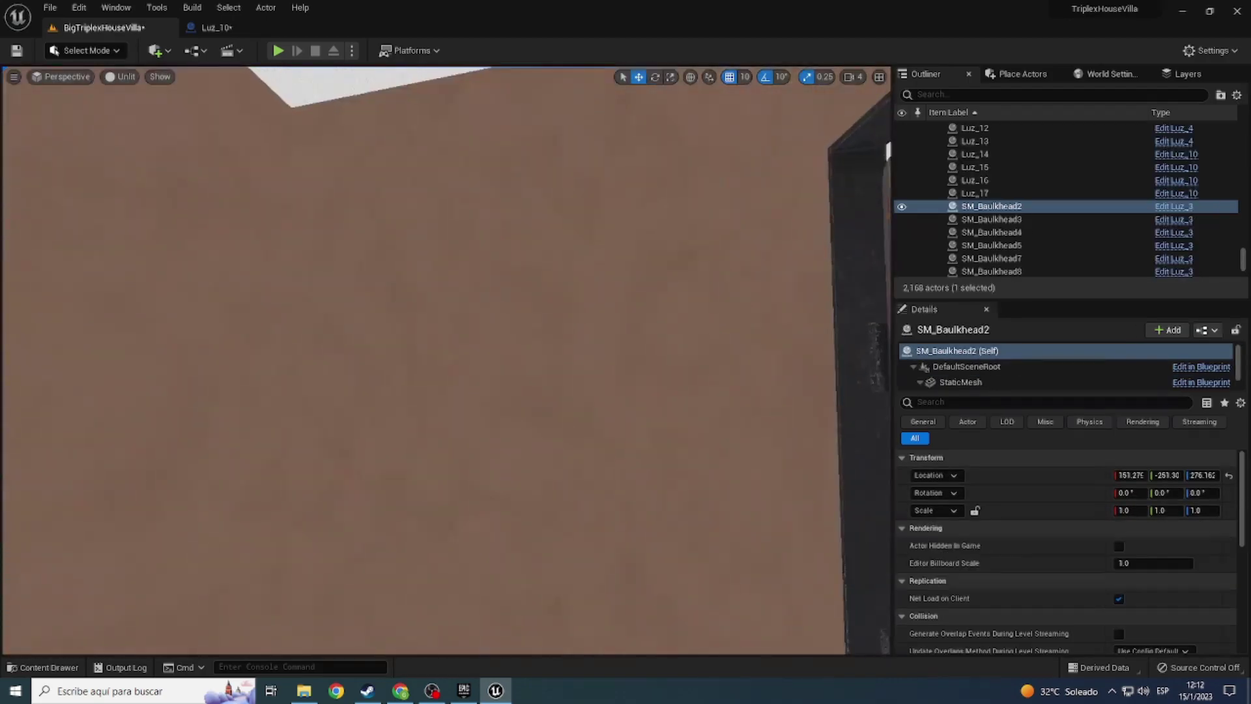
left_click(118, 76)
left_click(131, 111)
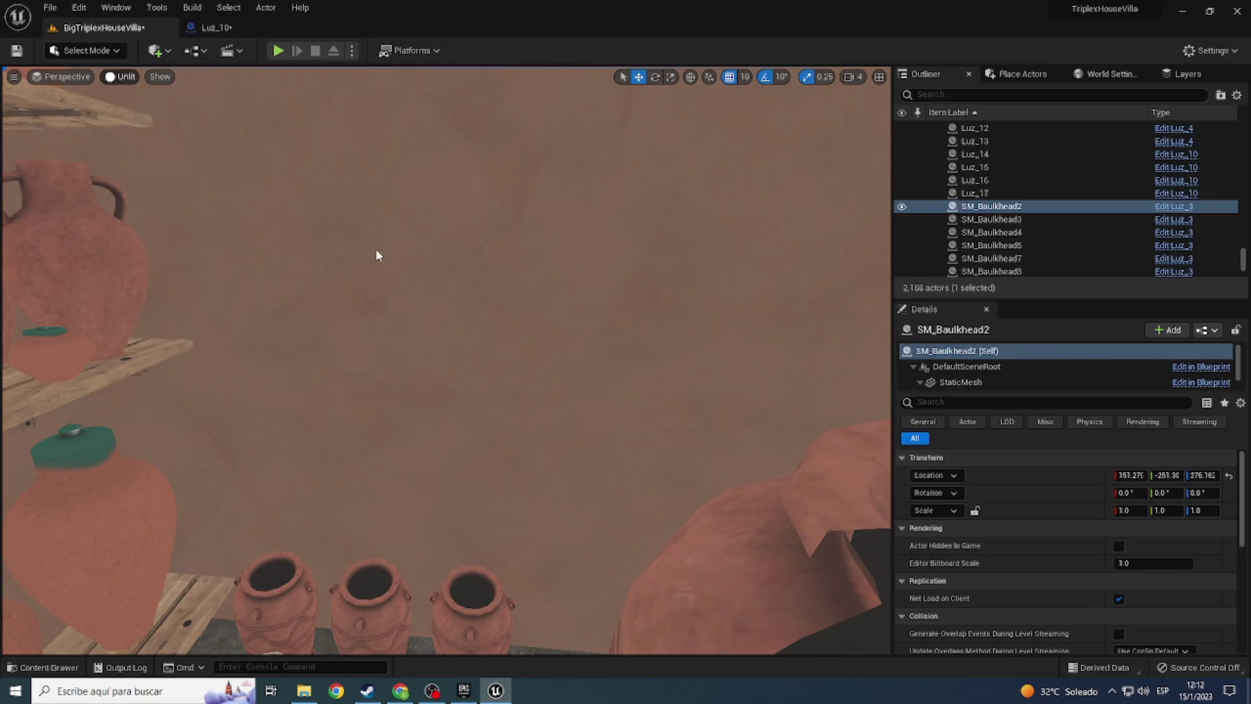
right_click_drag(376, 257, 376, 257)
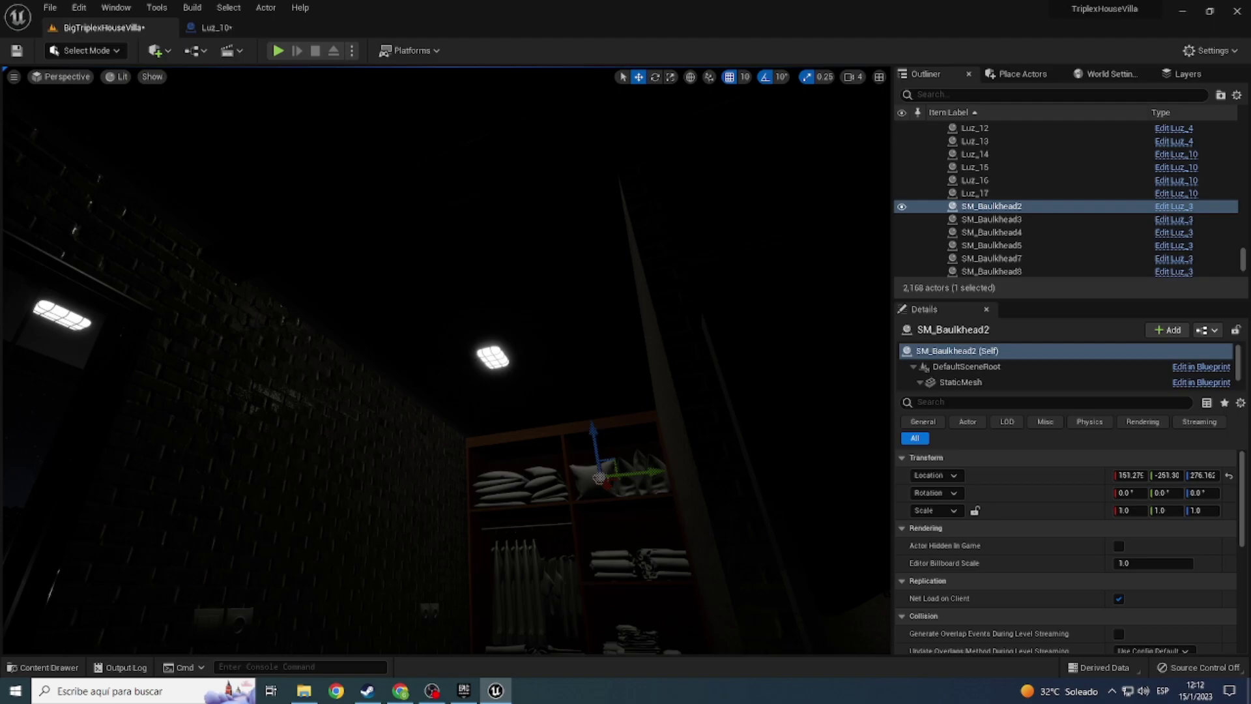
Step: Duplicate ceiling light SM_Baulkhead6 further along the ceiling
left_click(495, 354)
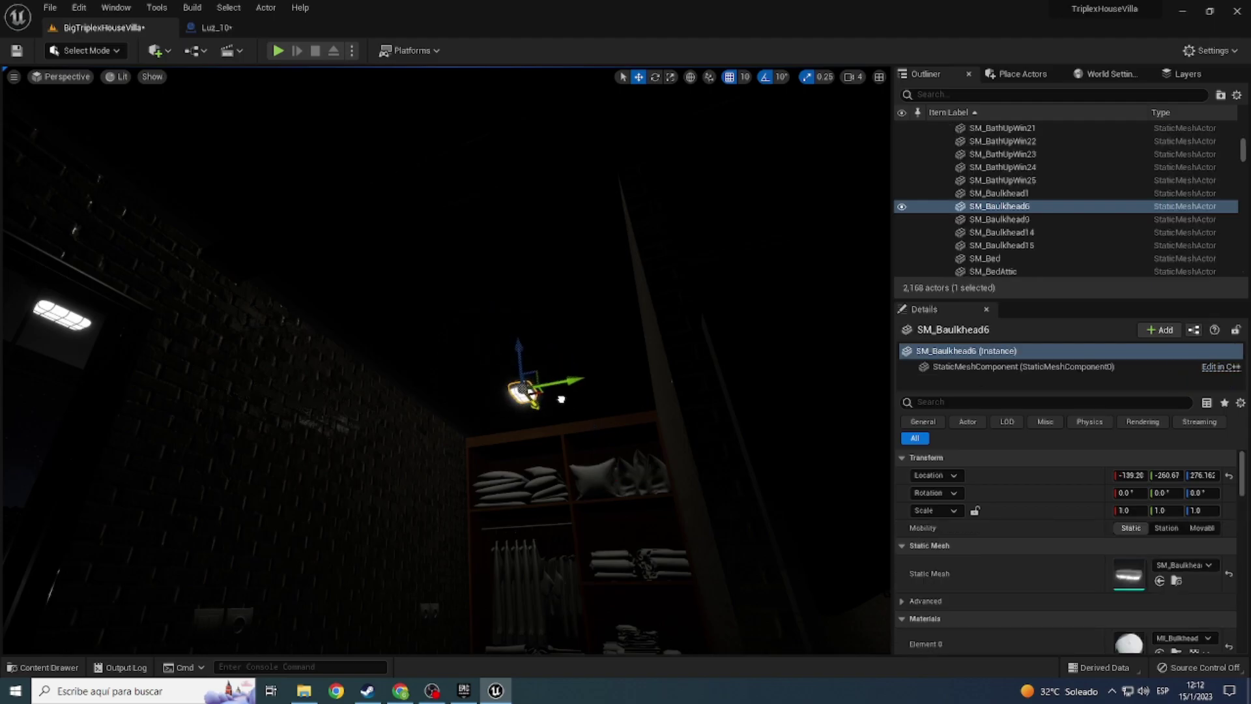
left_click_drag(533, 405, 377, 316, "alt")
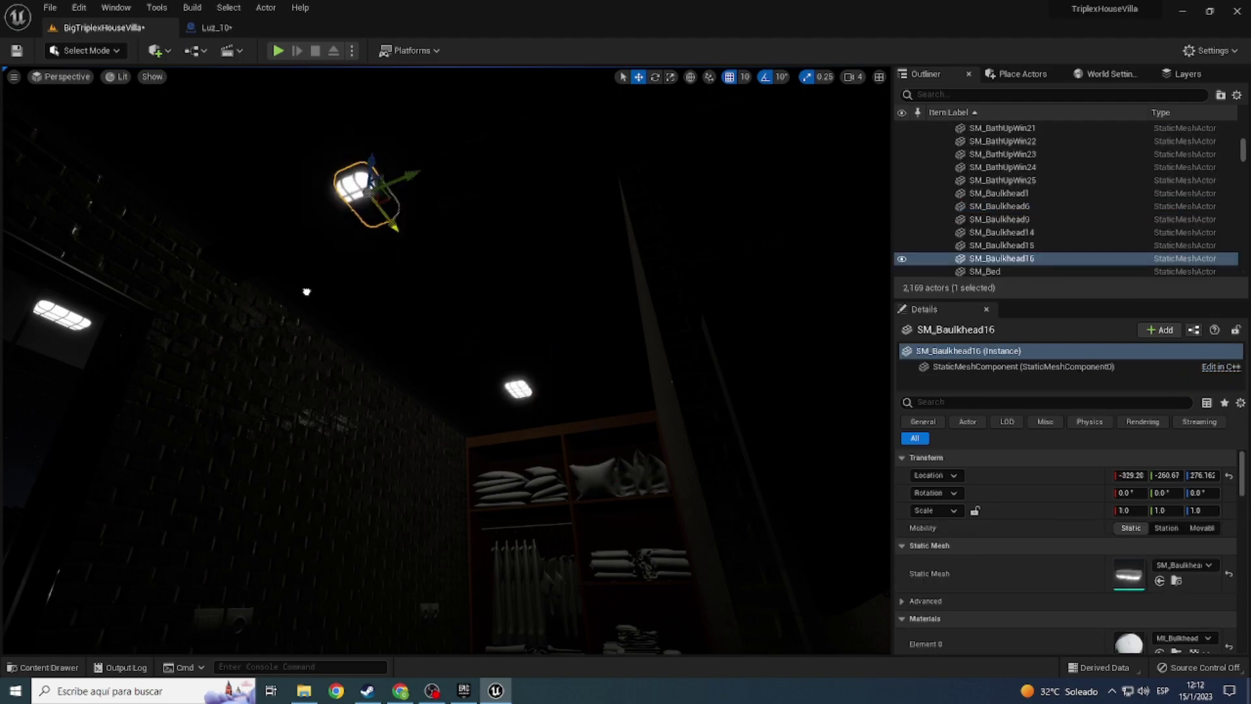
mouse_move(443, 326)
right_mouse_down()
mouse_move(417, 274)
mouse_move(404, 326)
right_mouse_up()
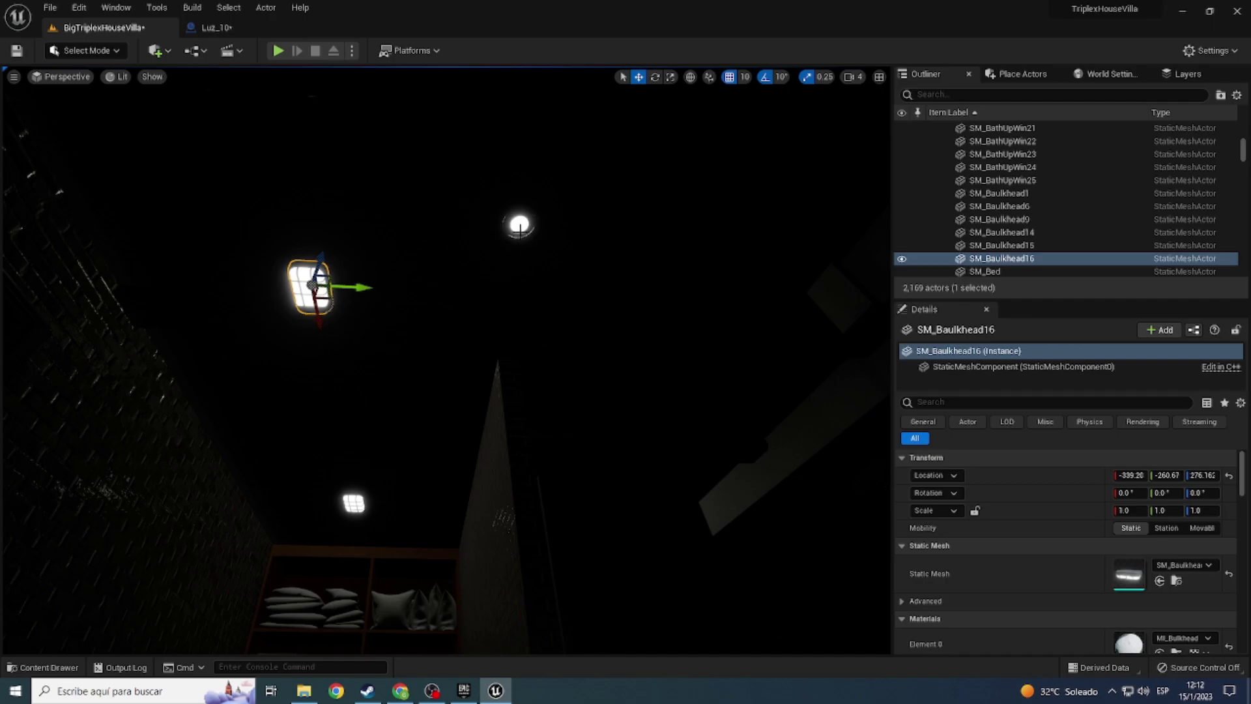
Step: Delete ceiling light SM_SmalSillingLight9 and switch the viewport back to Lit
left_click(121, 76)
left_click(139, 123)
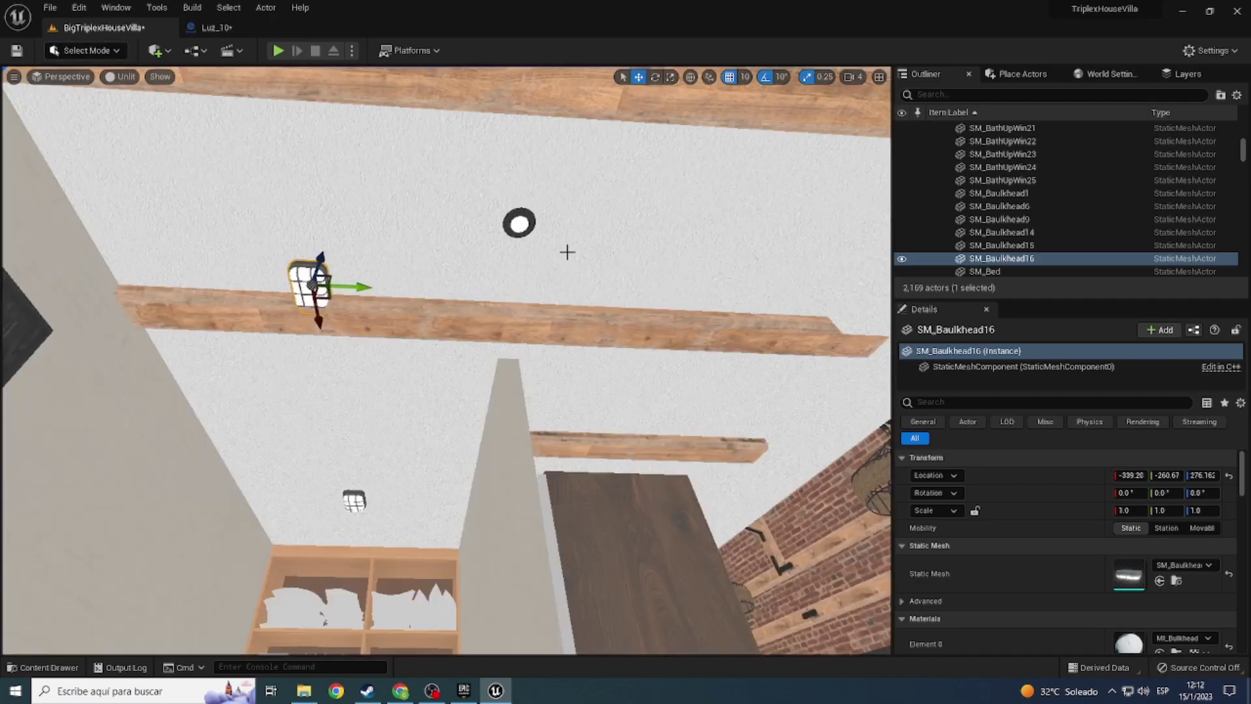
left_click(519, 224)
right_click_drag(518, 224, 456, 196)
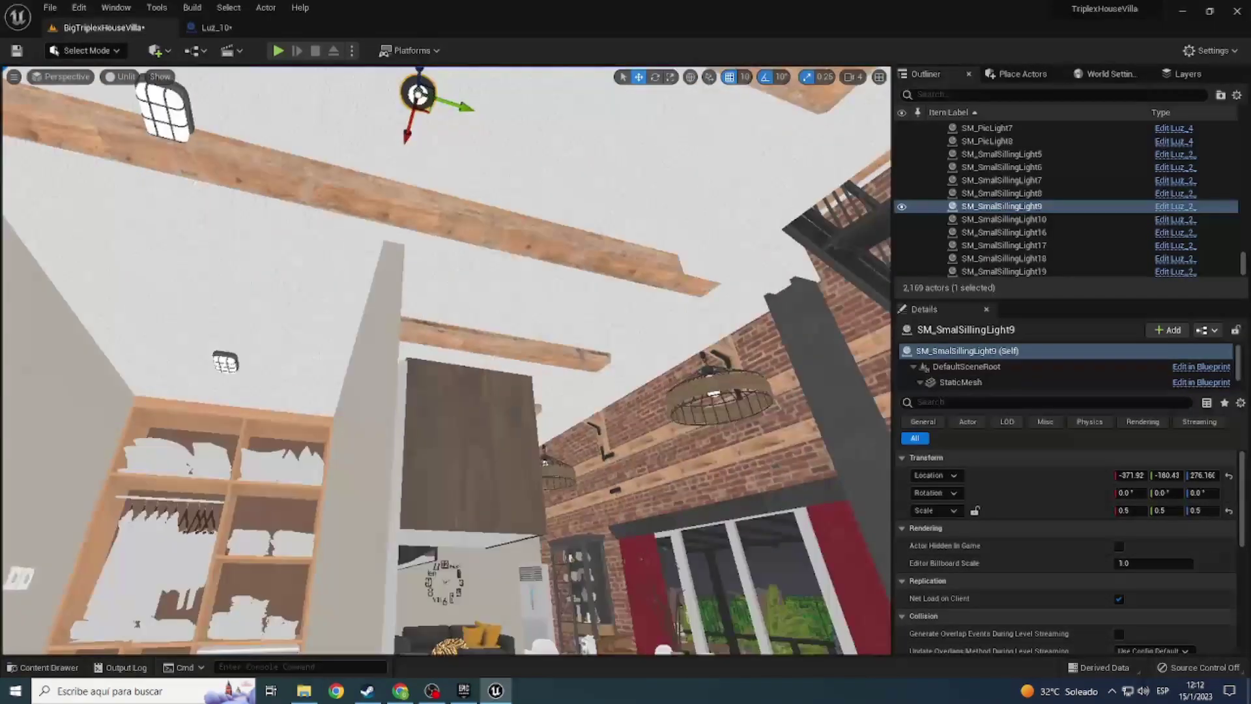
key("Delete")
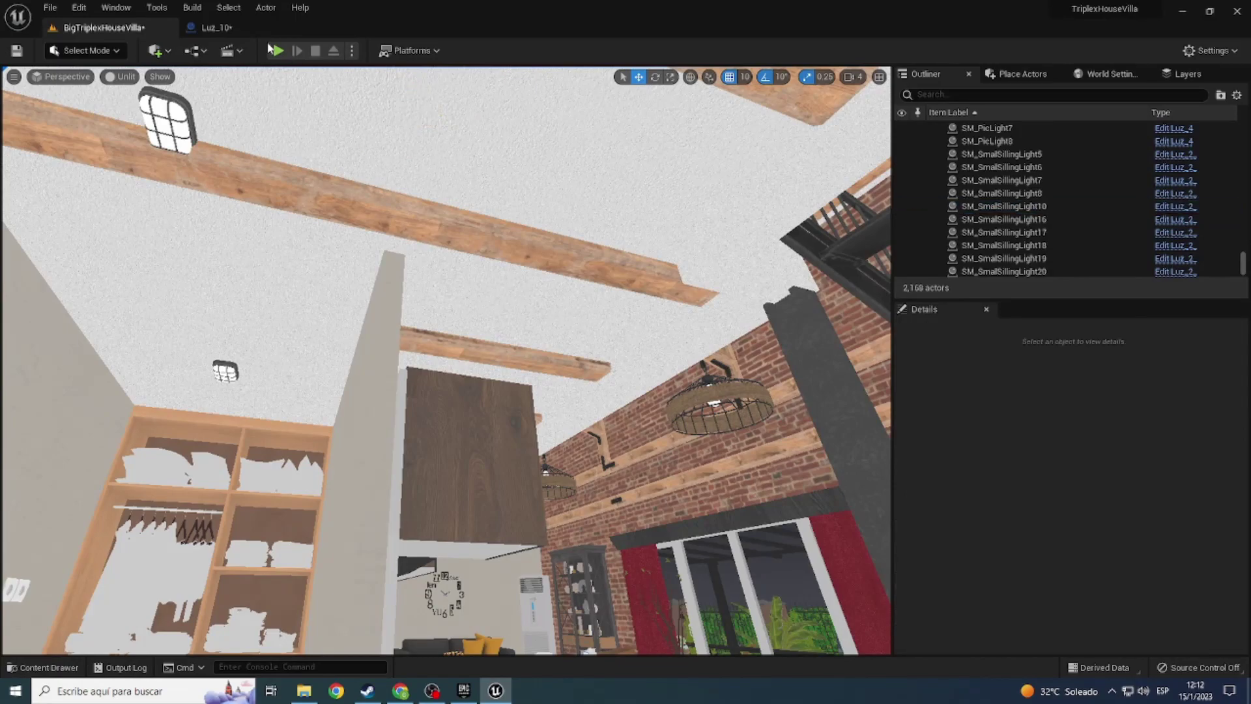
left_click(131, 77)
left_click(135, 111)
right_click_drag(135, 112, 384, 189)
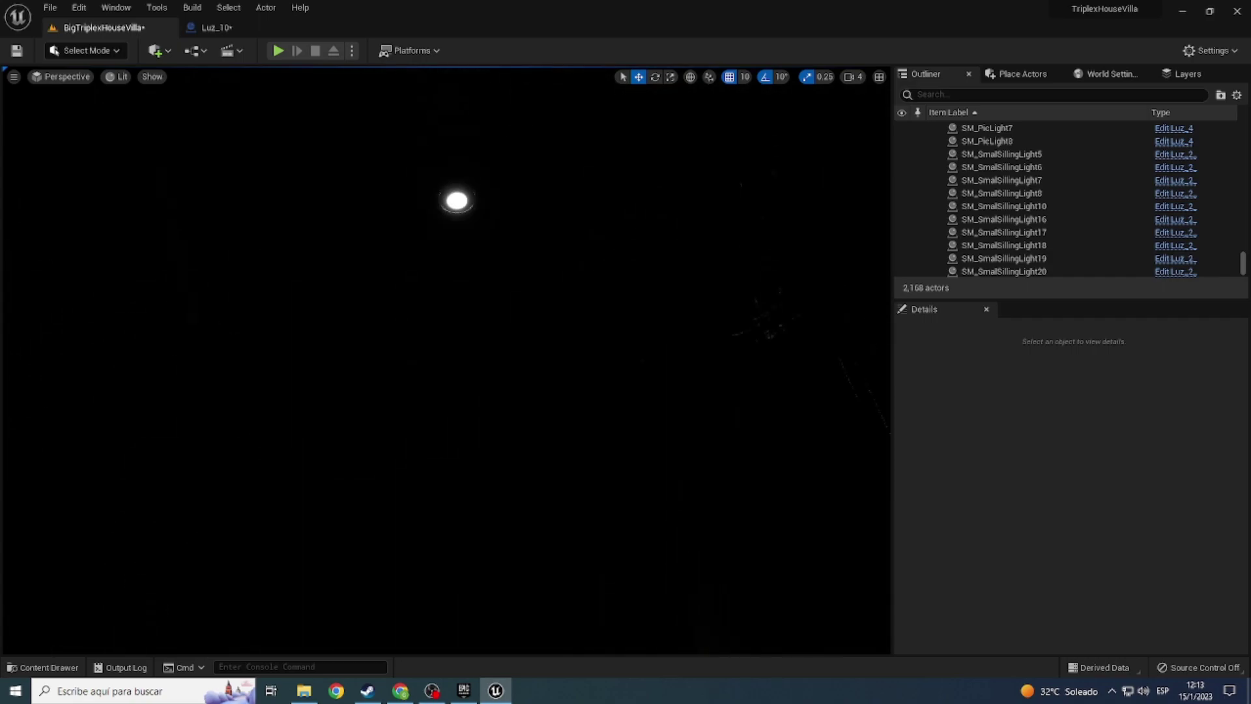
Step: Open the Luz_2_ blueprint and show its SpotLight properties, intensity 1000
right_click(457, 203)
type("luz")
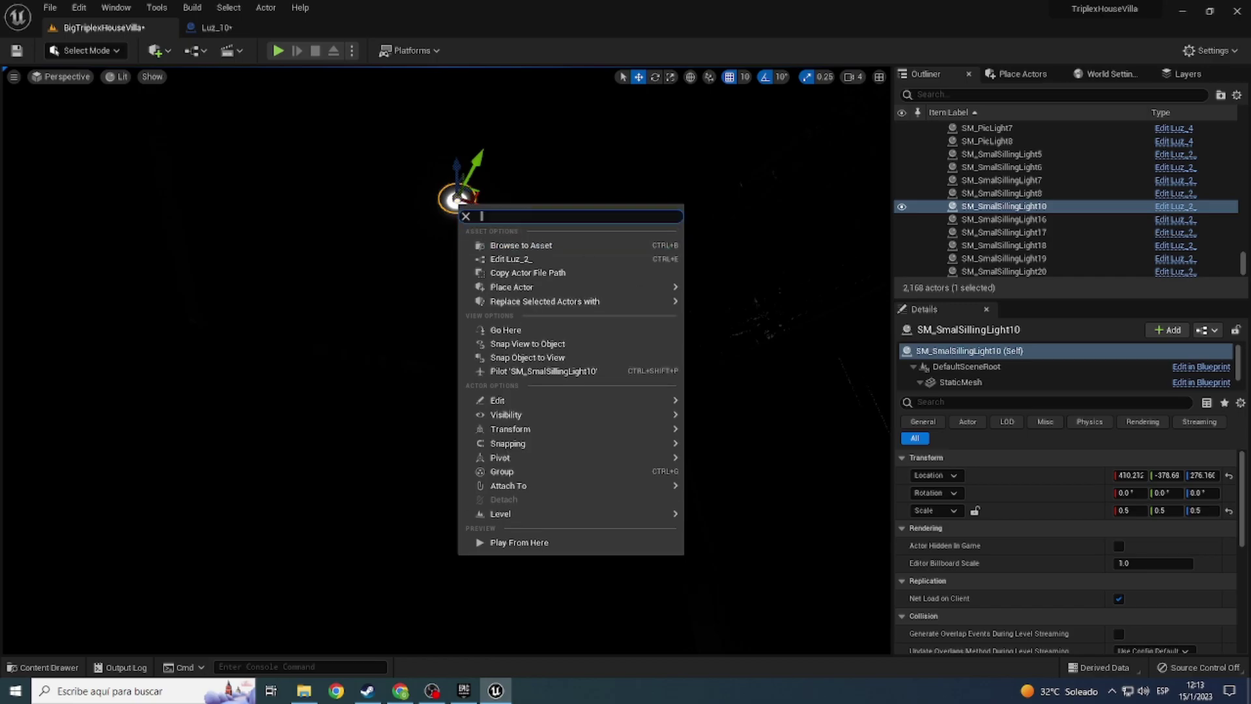
left_click(574, 581)
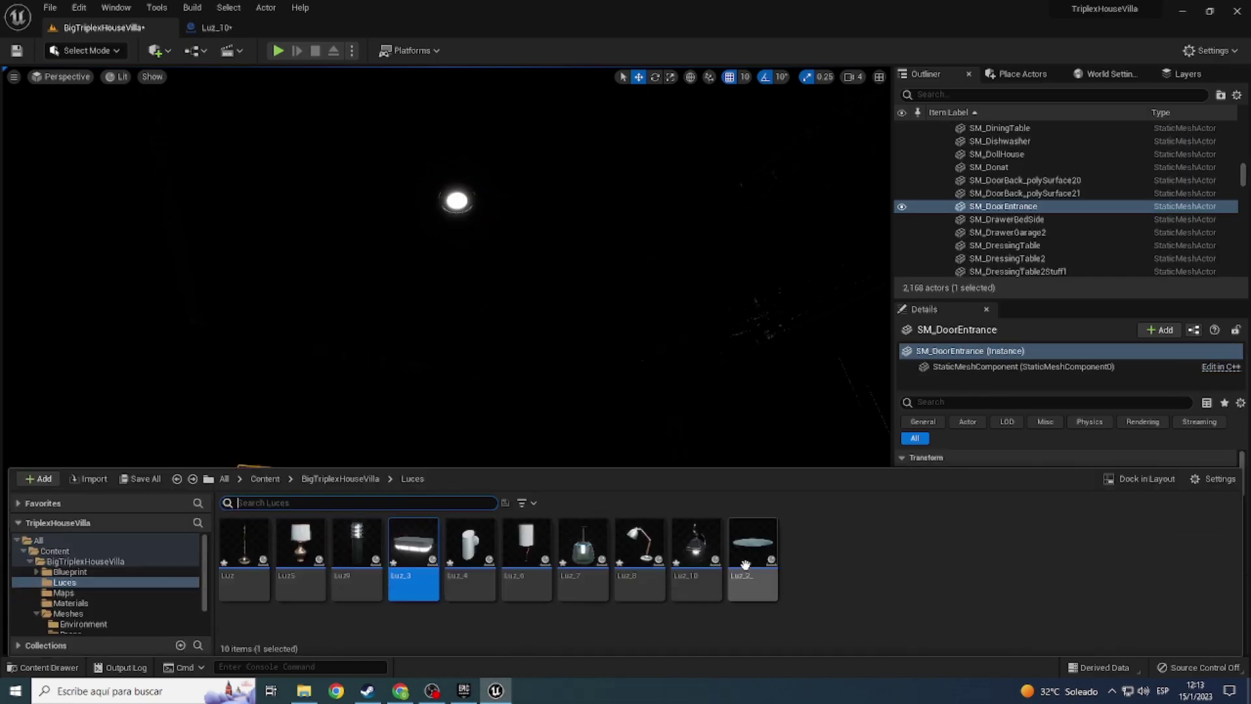
double_click(744, 564)
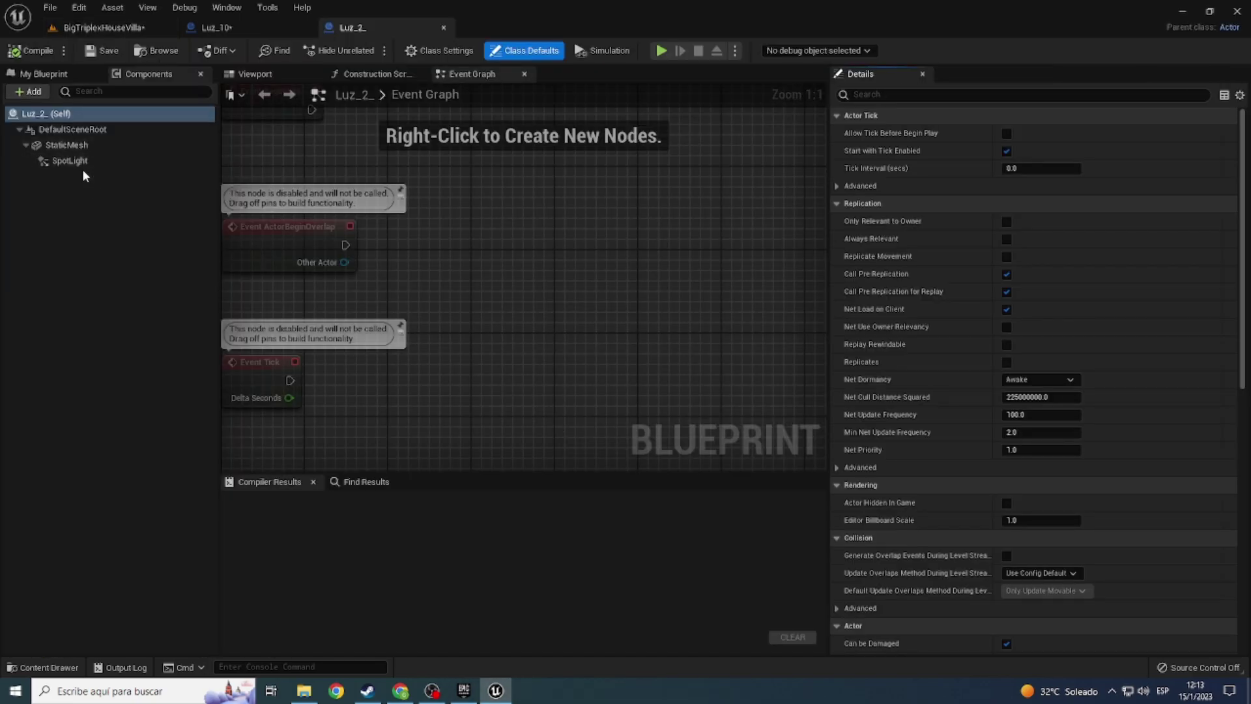
left_click(70, 161)
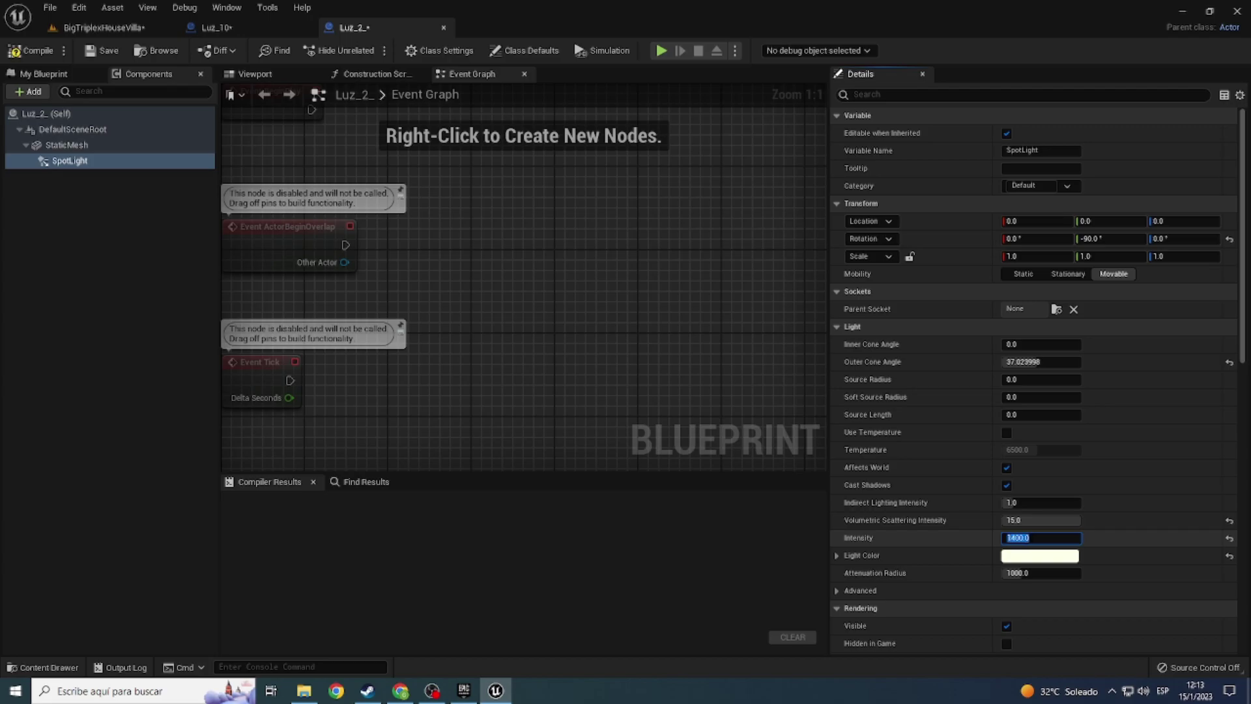
Step: Close the Luz_2_ and Luz_10 blueprint tabs, leaving only the villa level
left_click(91, 27)
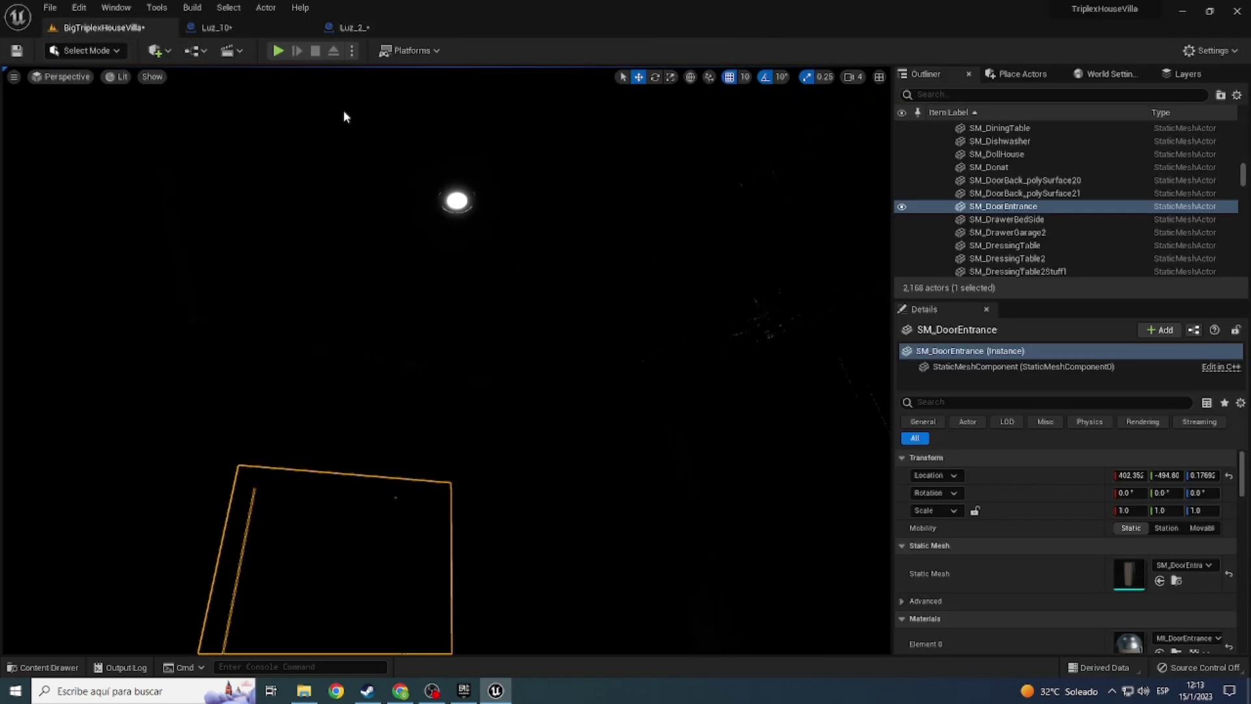
right_click_drag(343, 111, 342, 111)
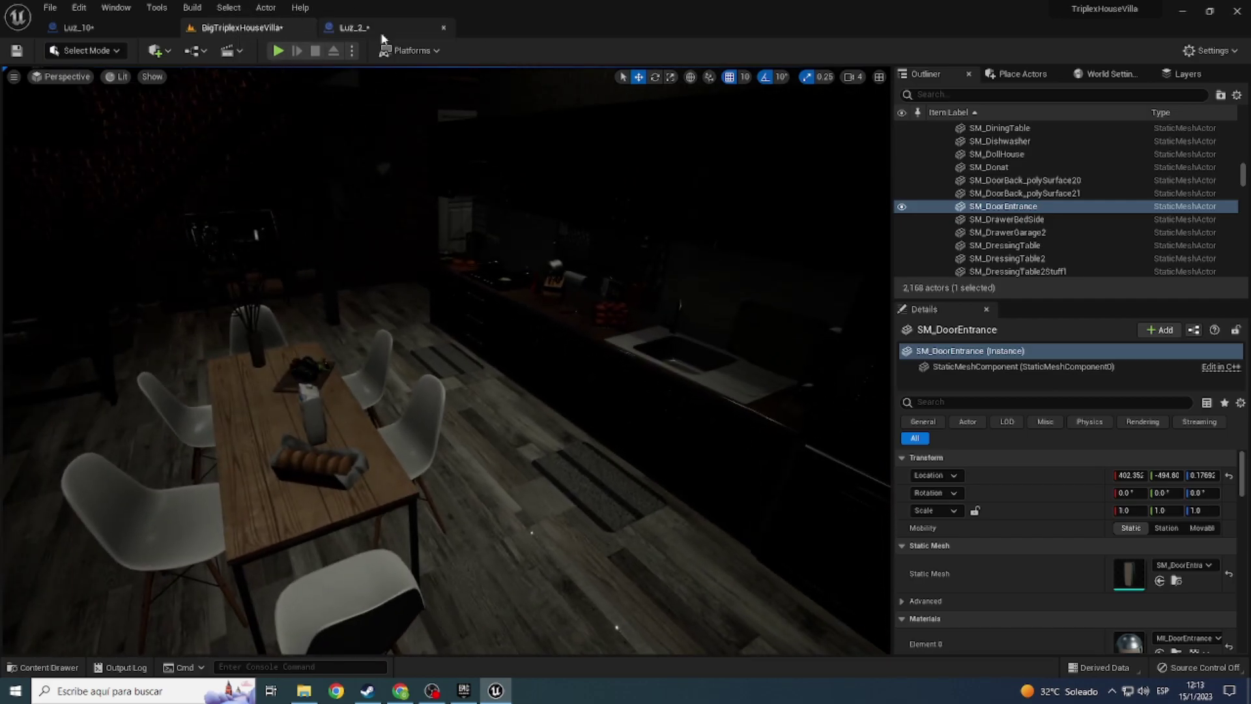
left_click(367, 33)
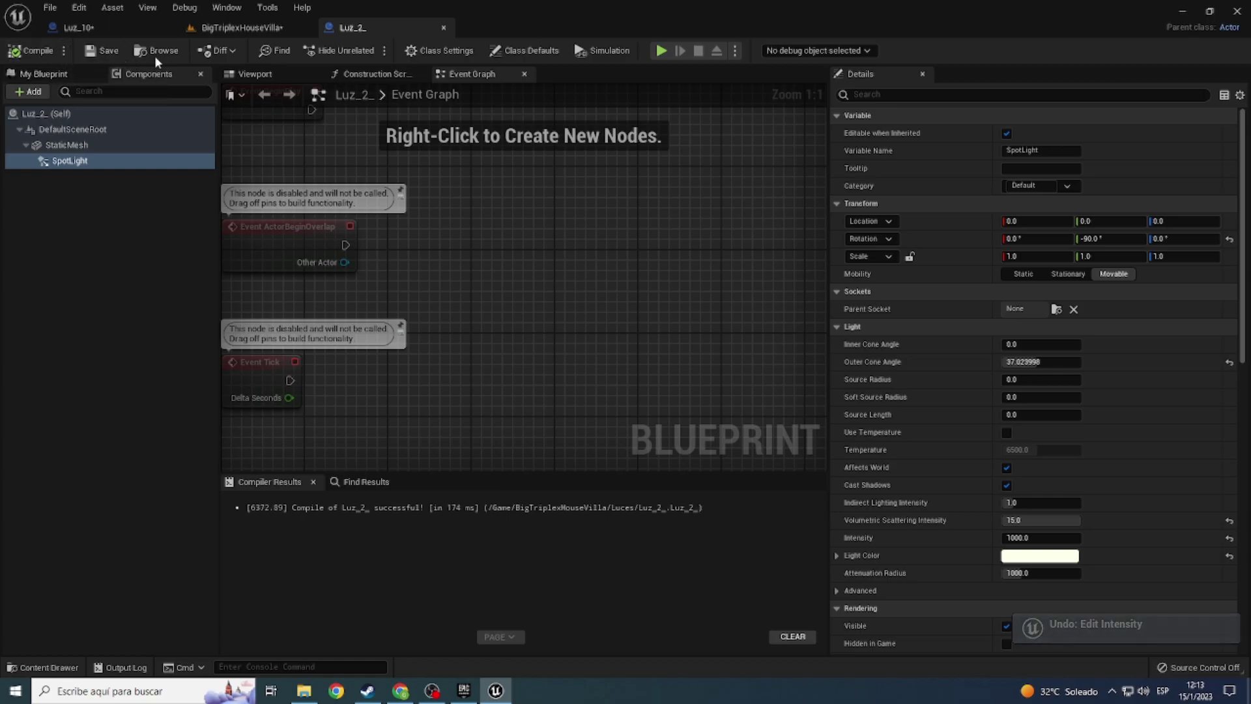
left_click(442, 29)
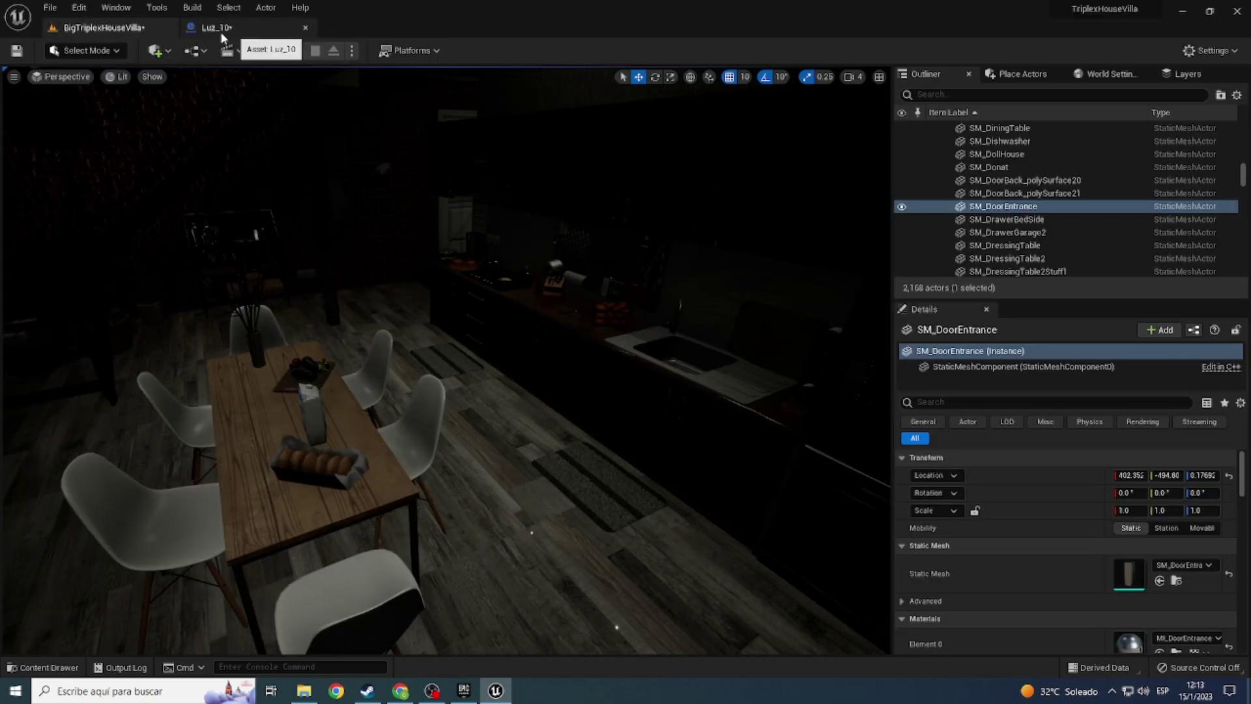
left_click(222, 30)
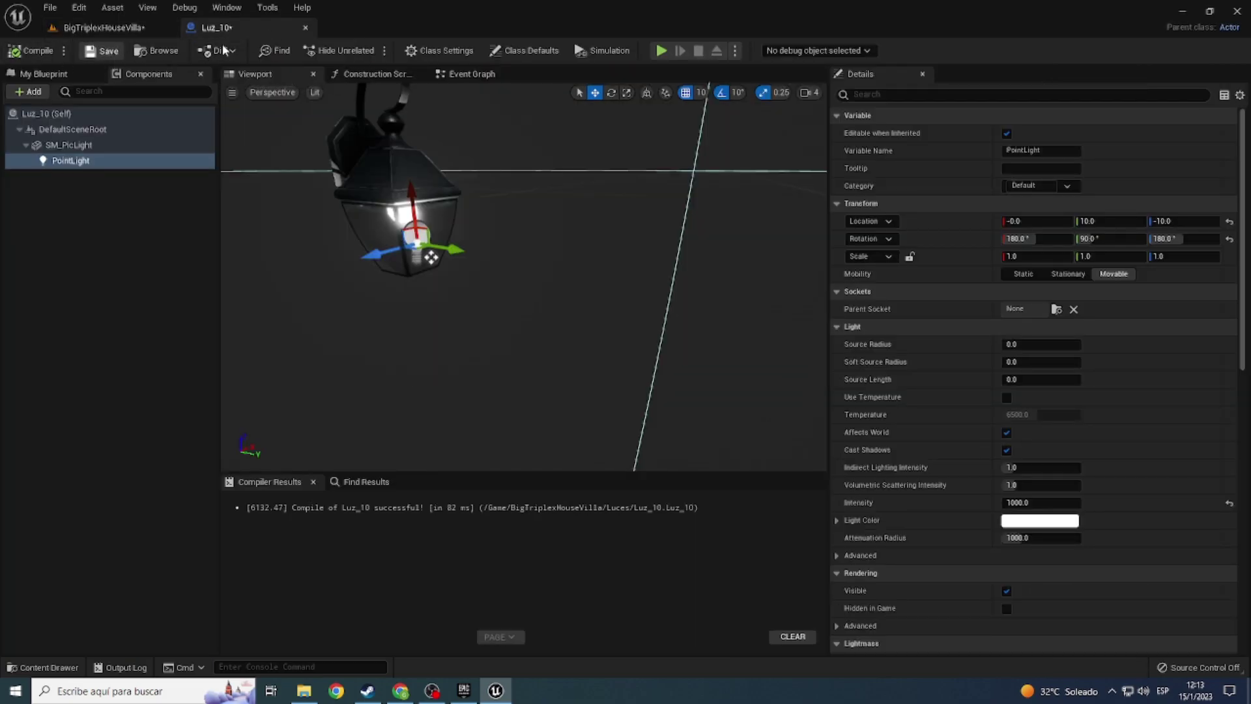
left_click(304, 28)
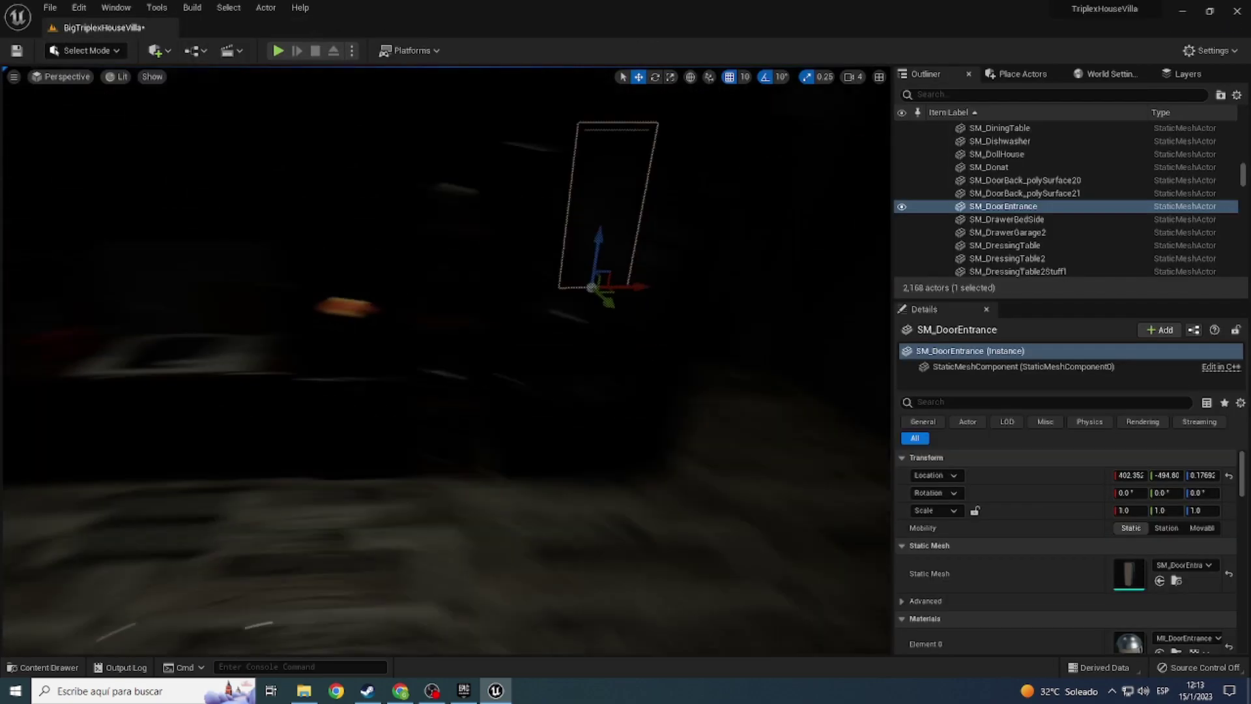
right_click_drag(456, 326, 423, 338)
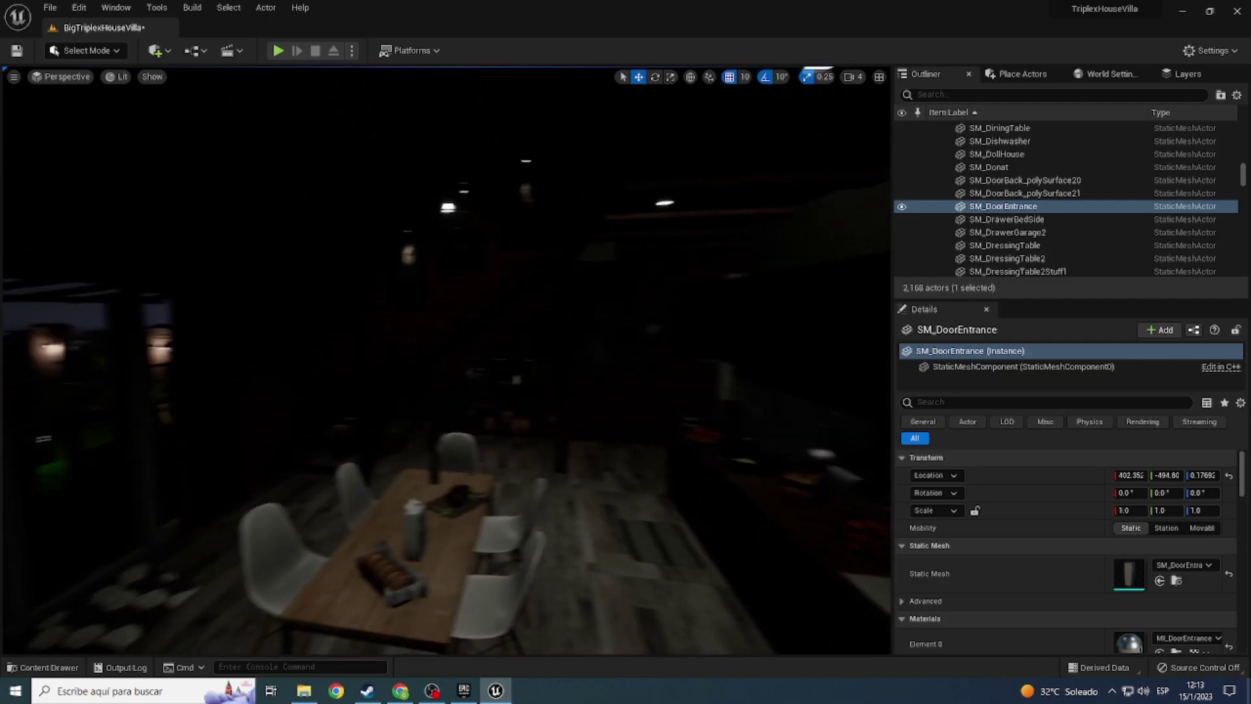
left_click(539, 167)
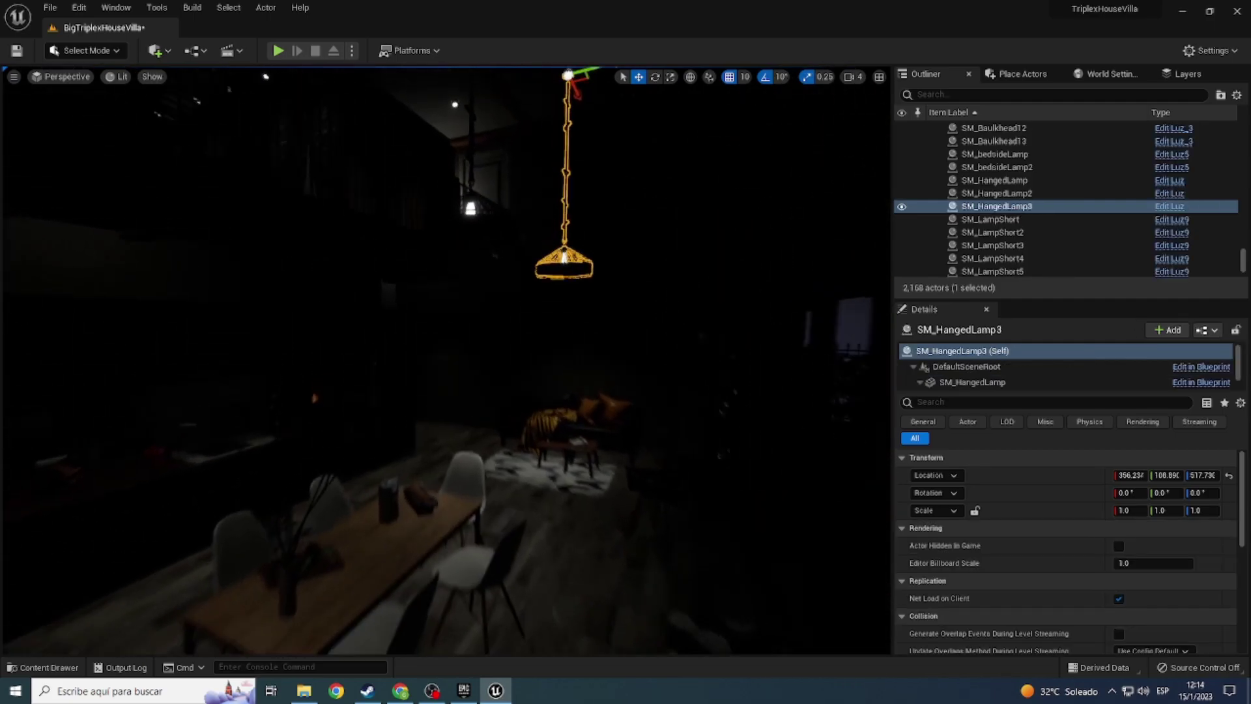
right_click_drag(541, 560, 546, 569)
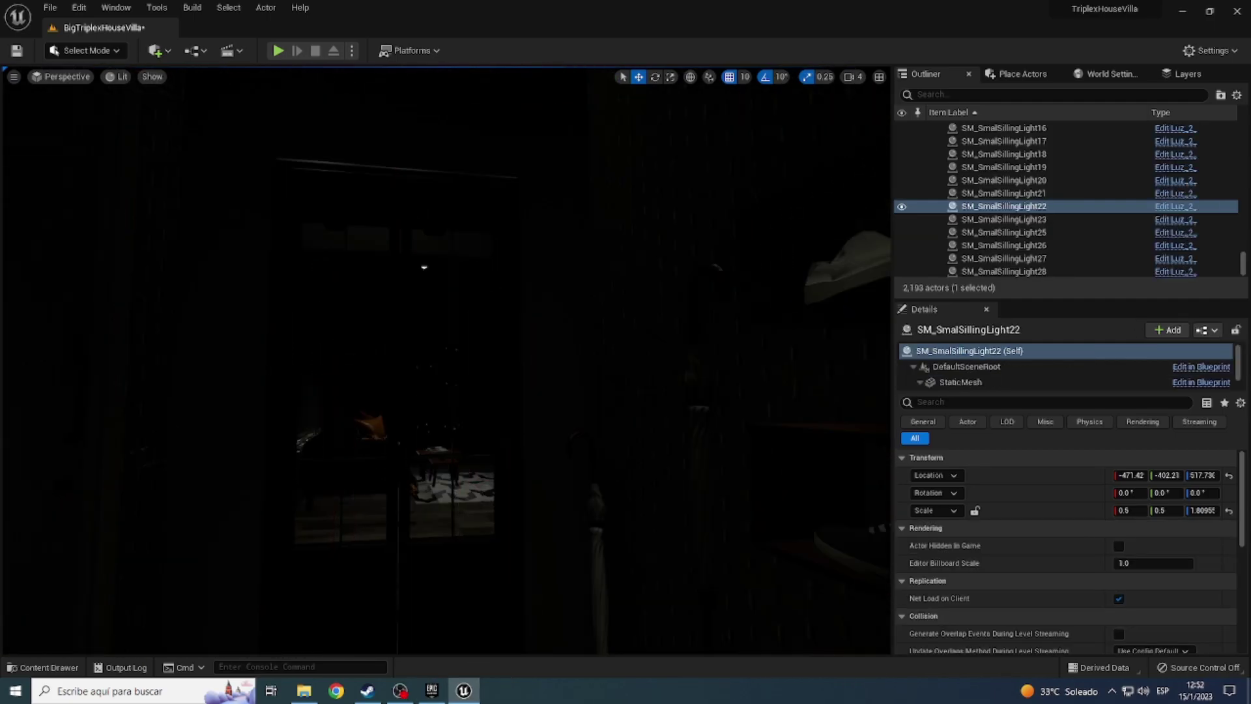
mouse_move(424, 267)
right_mouse_down()
mouse_move(456, 326)
mouse_move(456, 364)
mouse_move(456, 313)
mouse_move(456, 325)
right_mouse_up()
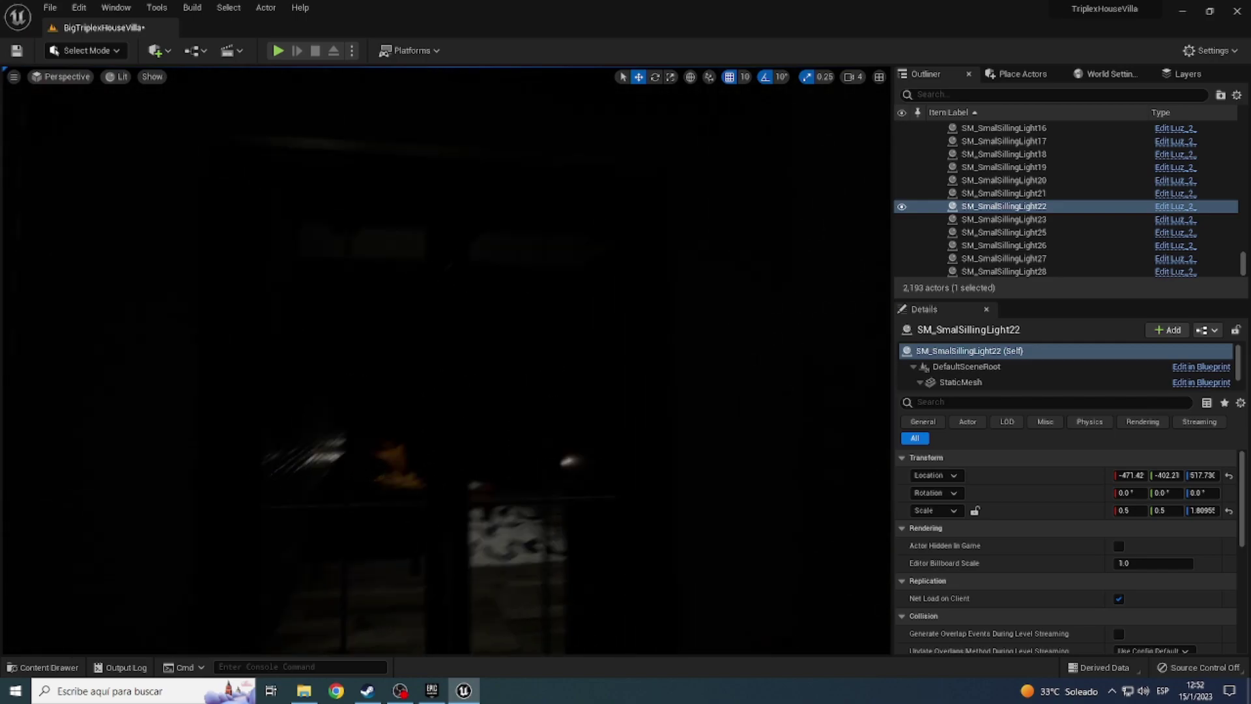
right_click_drag(456, 325, 456, 325)
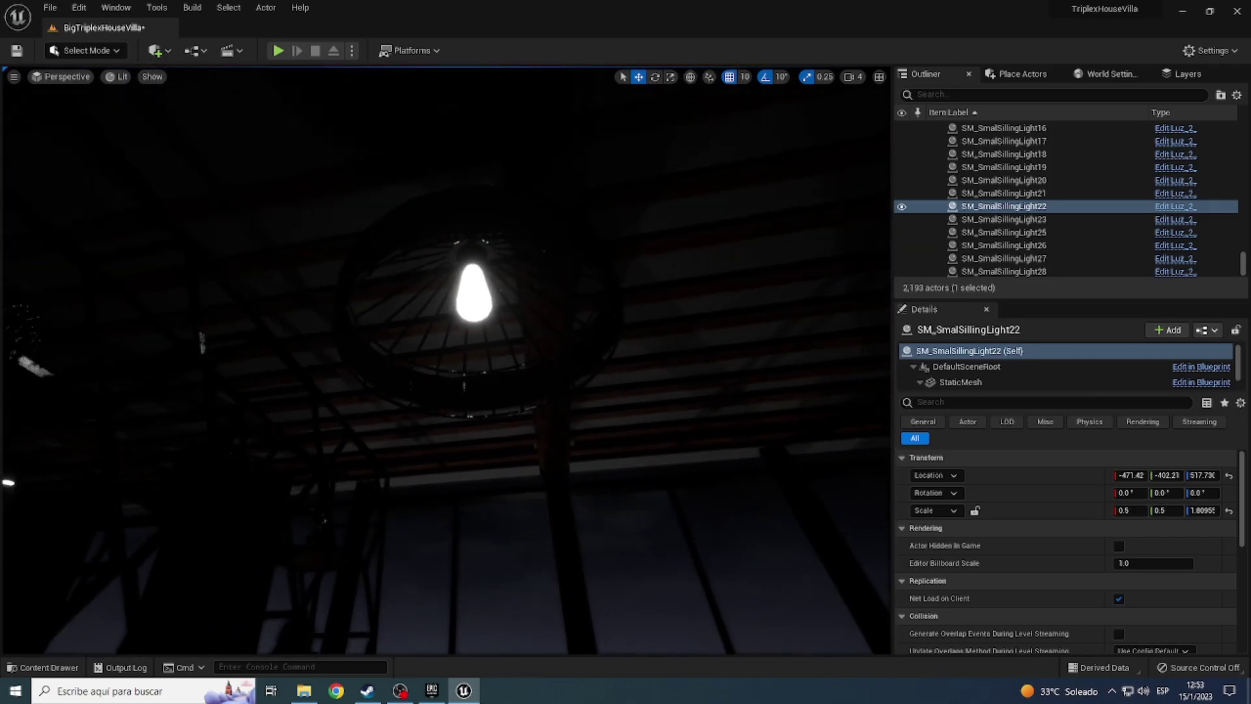
left_click(472, 265)
right_click_drag(472, 265, 472, 266)
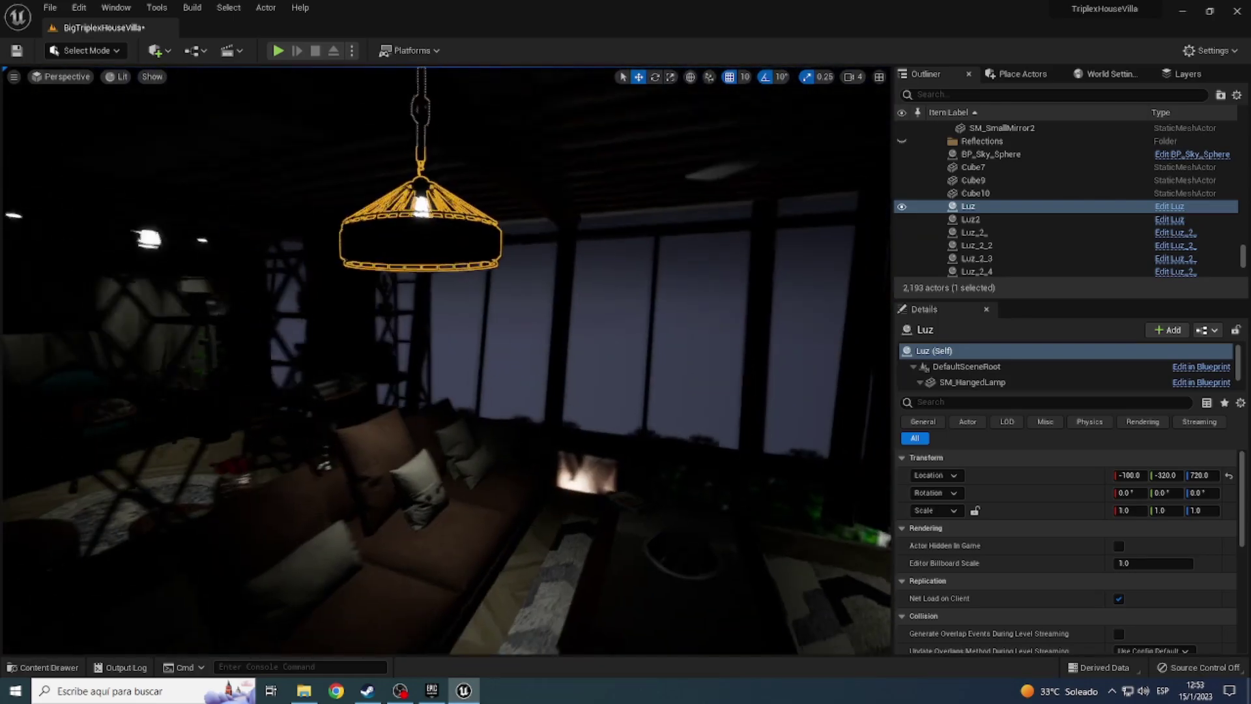
right_click_drag(456, 325, 456, 326)
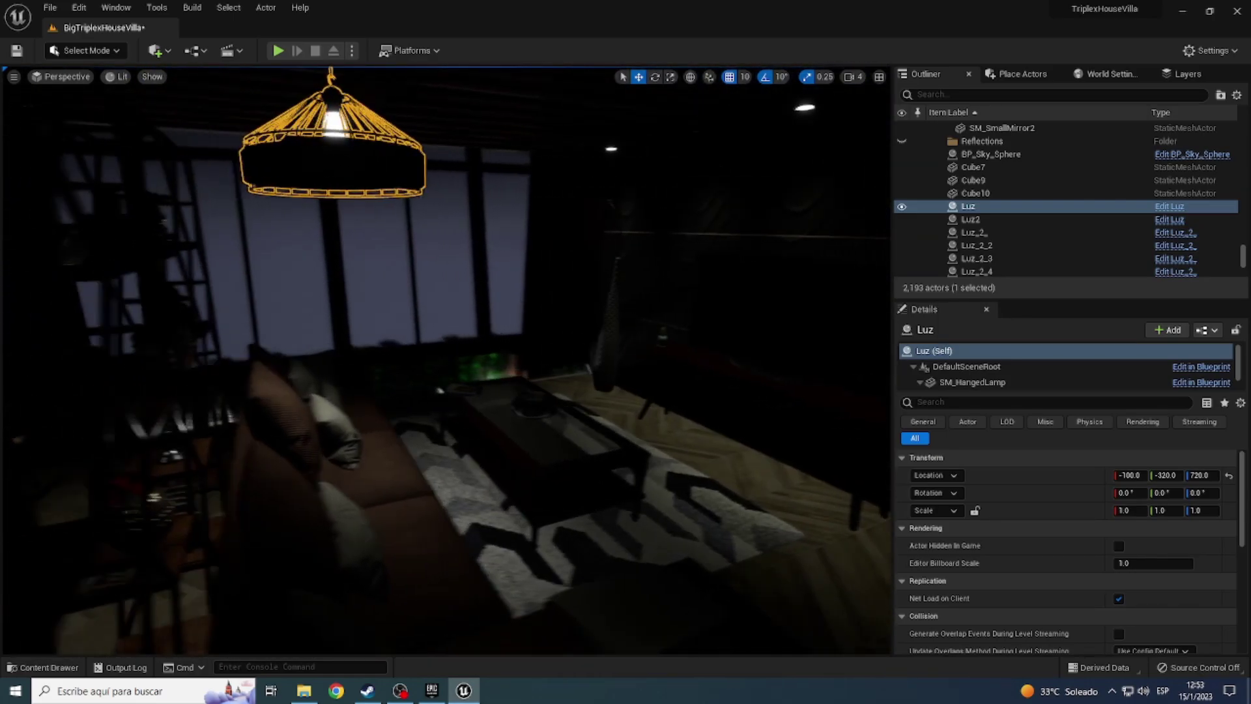
right_click_drag(252, 223, 252, 222)
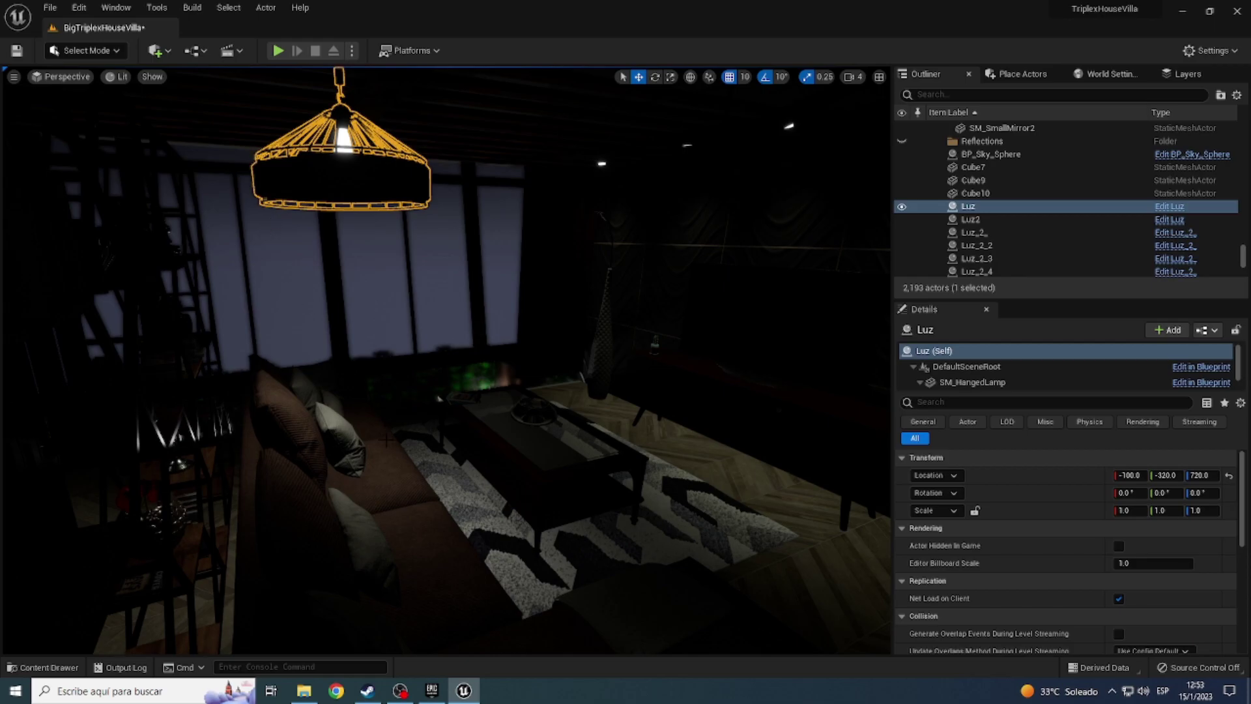
key("ctrl+b")
Step: In the Luz blueprint, try an 80° SpotLight outer cone, then undo back to 53.46°
double_click(296, 583)
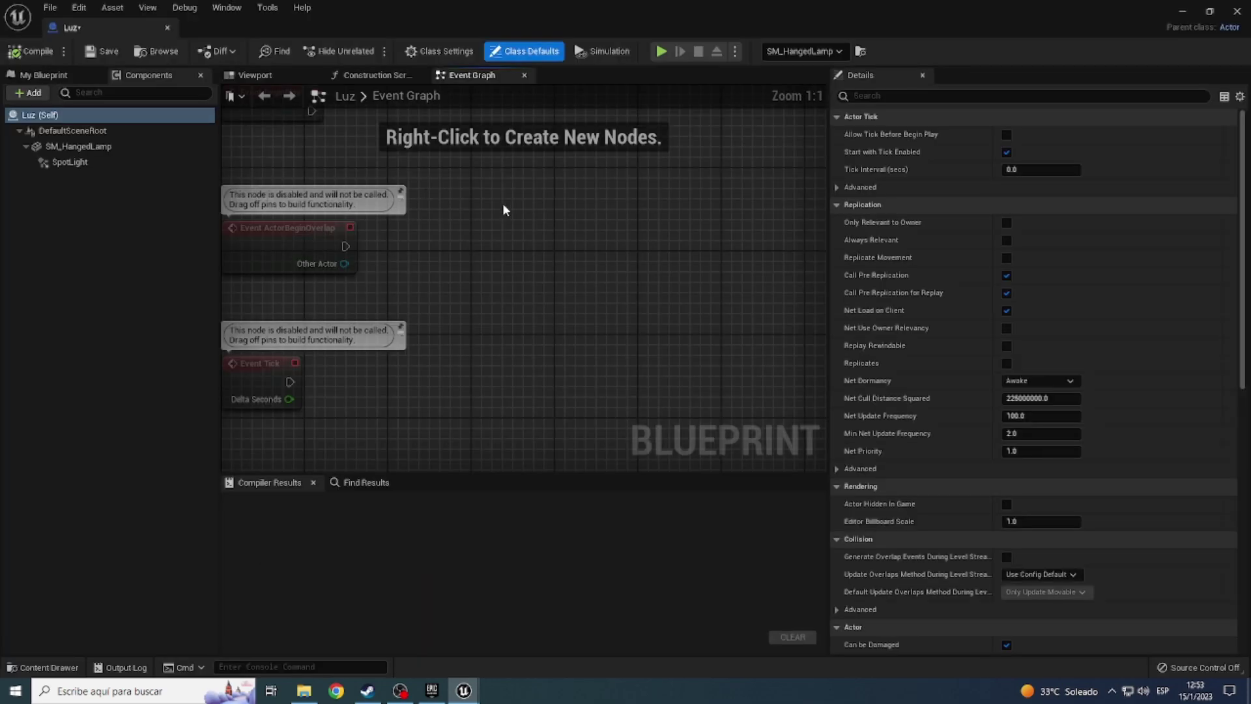
left_click(264, 79)
left_click(70, 161)
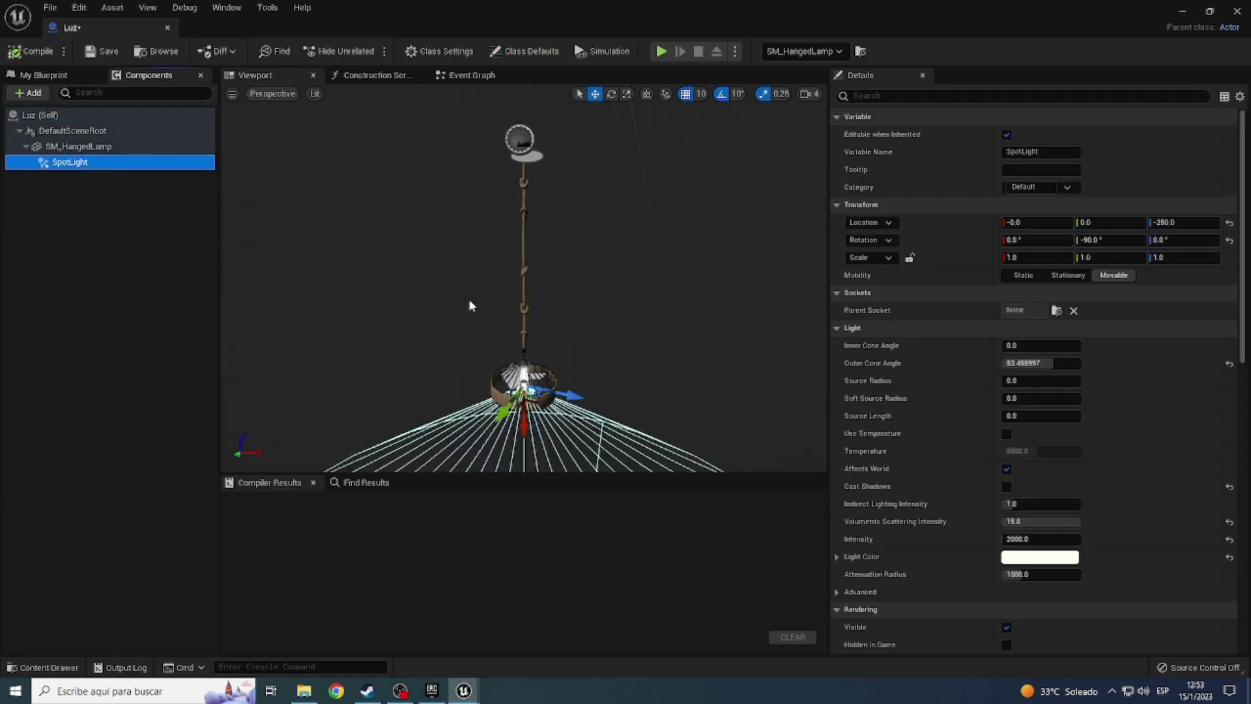
key("f")
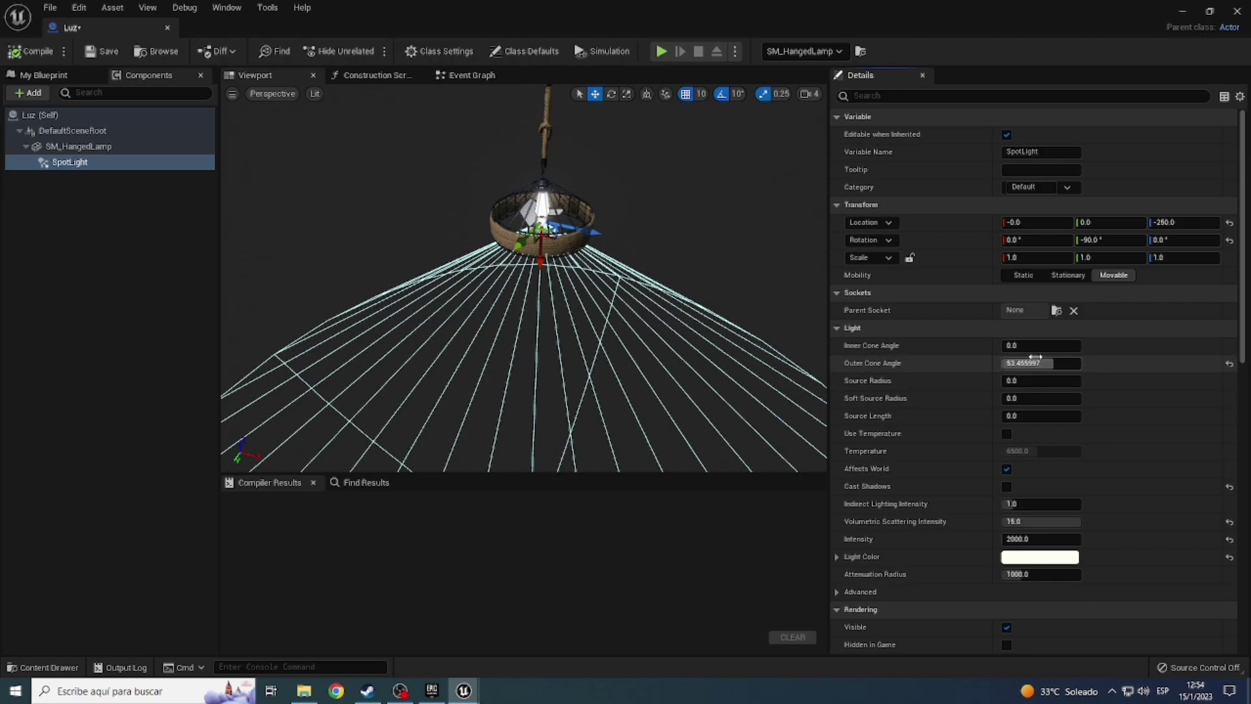
left_click_drag(1049, 357, 1037, 360)
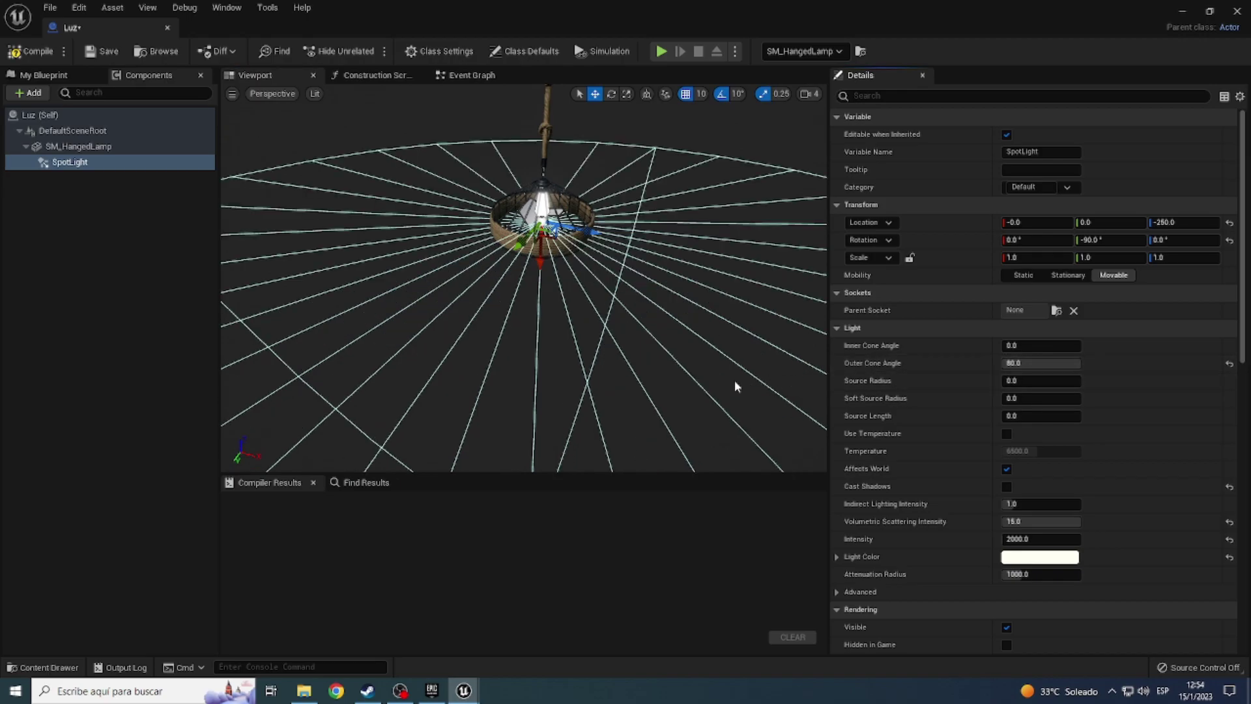
key("ctrl+z")
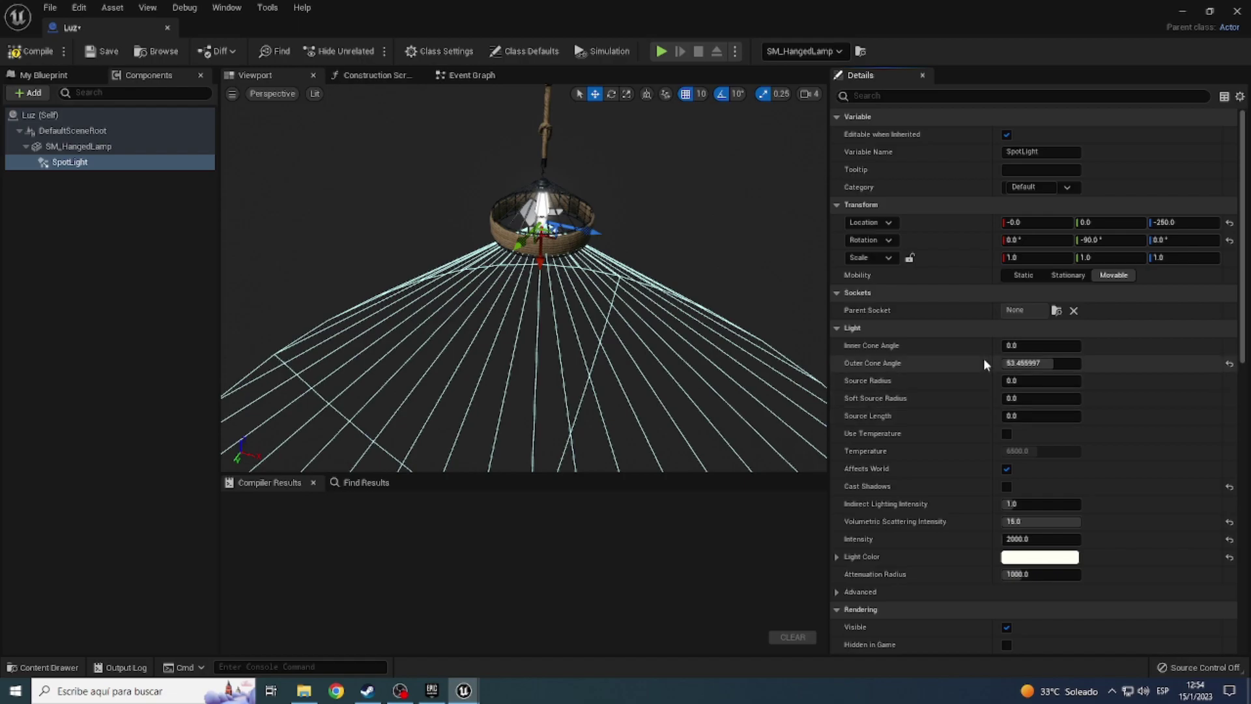
Step: Close the Luz blueprint tab and fly the view under and past the hanging lamp
left_click(167, 28)
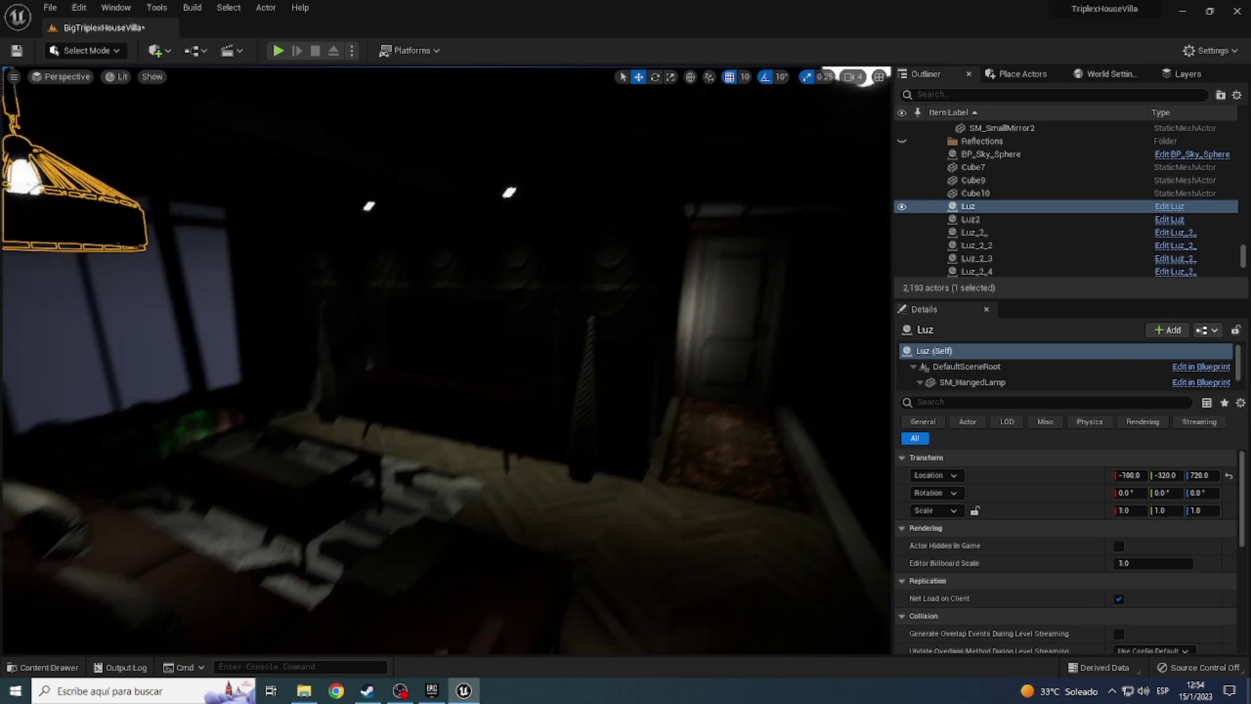
right_click_drag(101, 80, 114, 95)
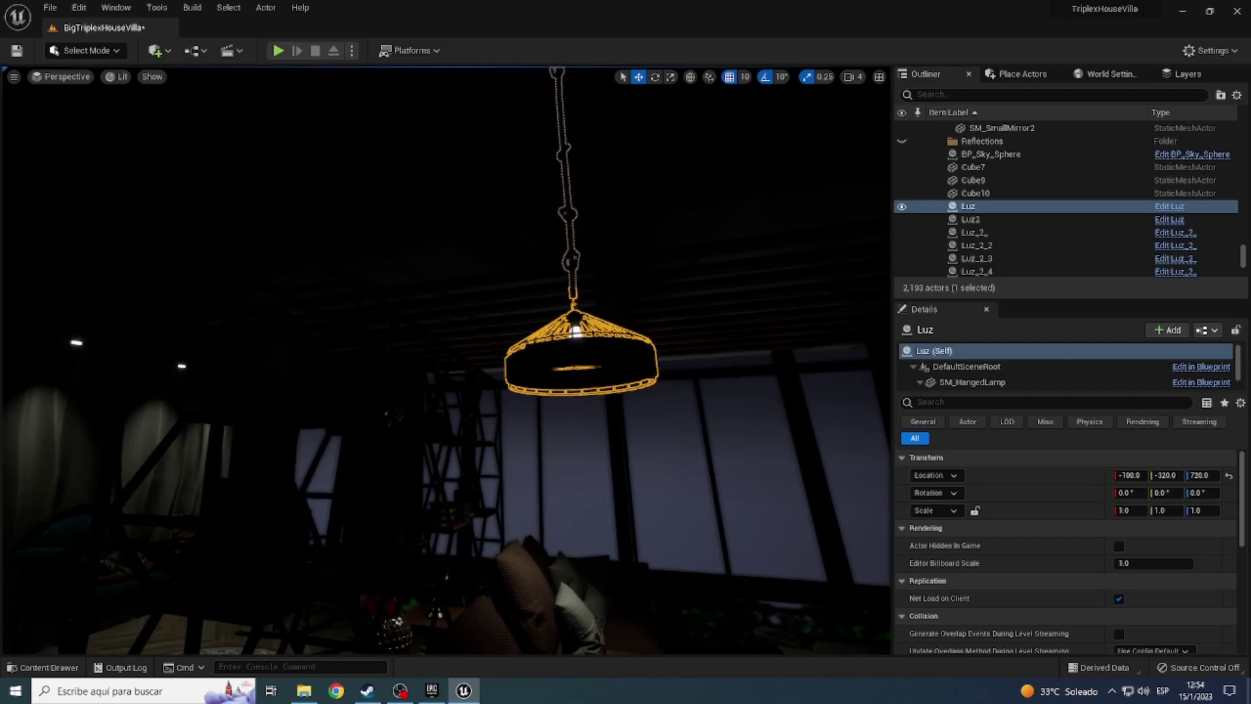
right_click_drag(114, 94, 114, 94)
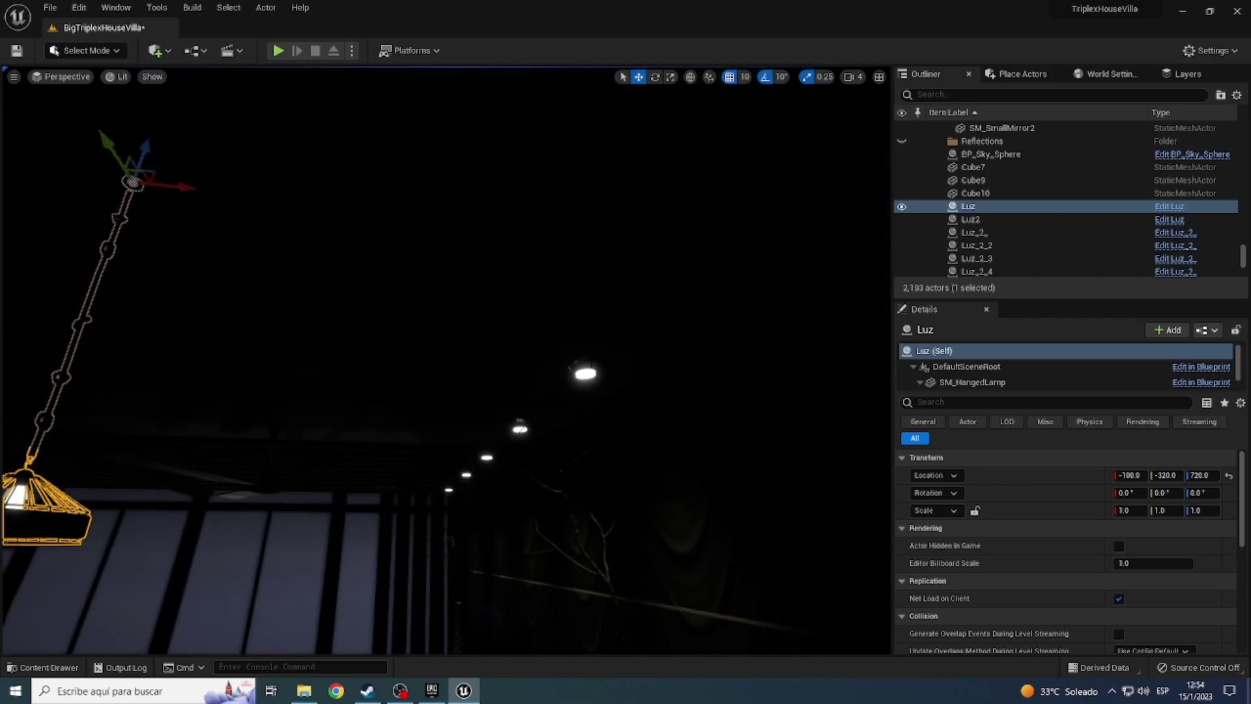
Step: Select the ceiling light SM_SmalSillingLight17, then fly toward the sofas and dark hallway
left_click(581, 368)
right_click_drag(582, 368, 582, 368)
right_click_drag(445, 361, 446, 360)
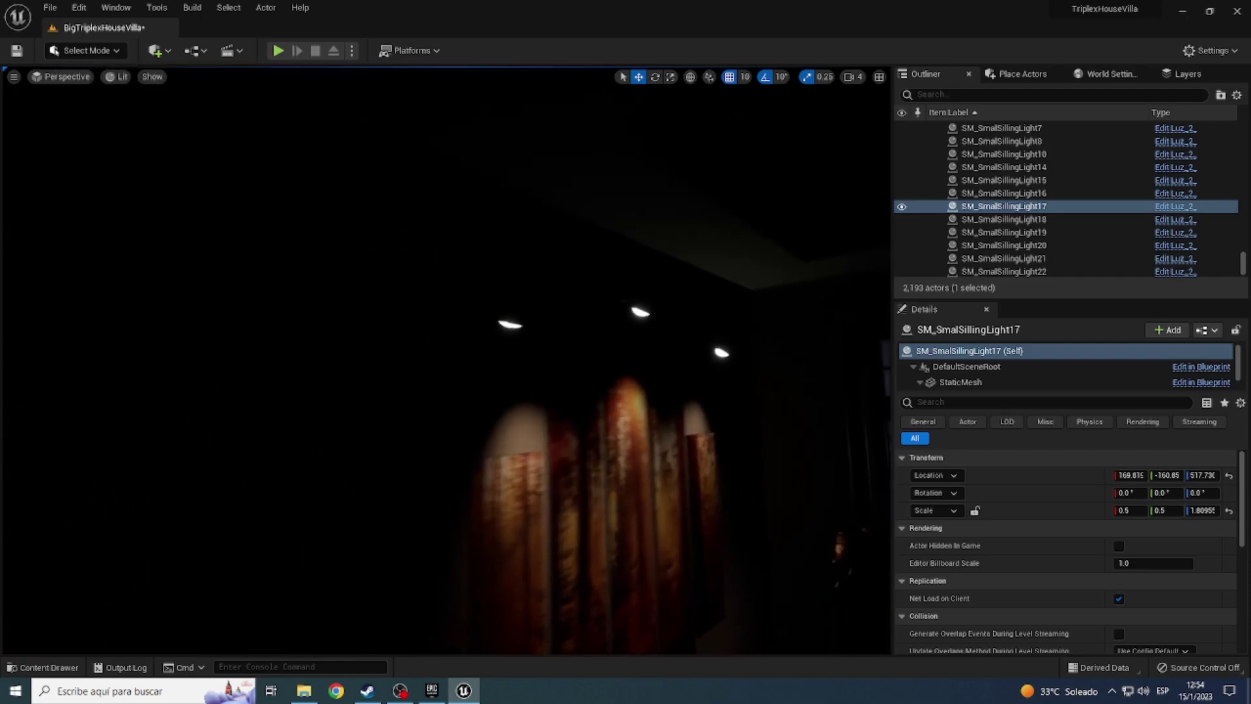